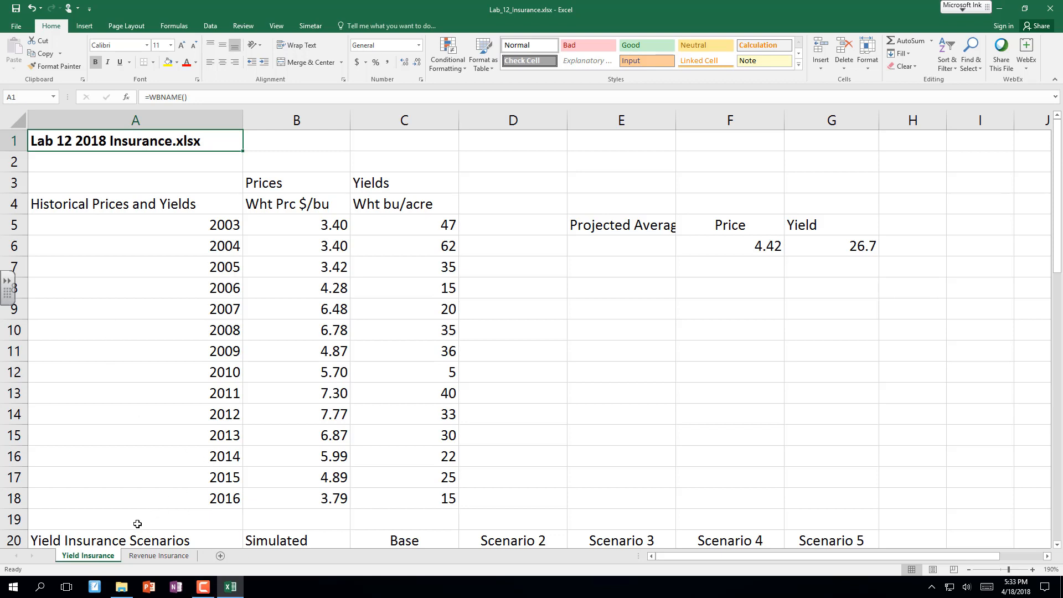
Apply thick outside borders around the yield insurance scenario values in C22:G25.
{"action": "scroll", "coordinate": [137, 524], "scroll_direction": "down", "scroll_amount": 1}
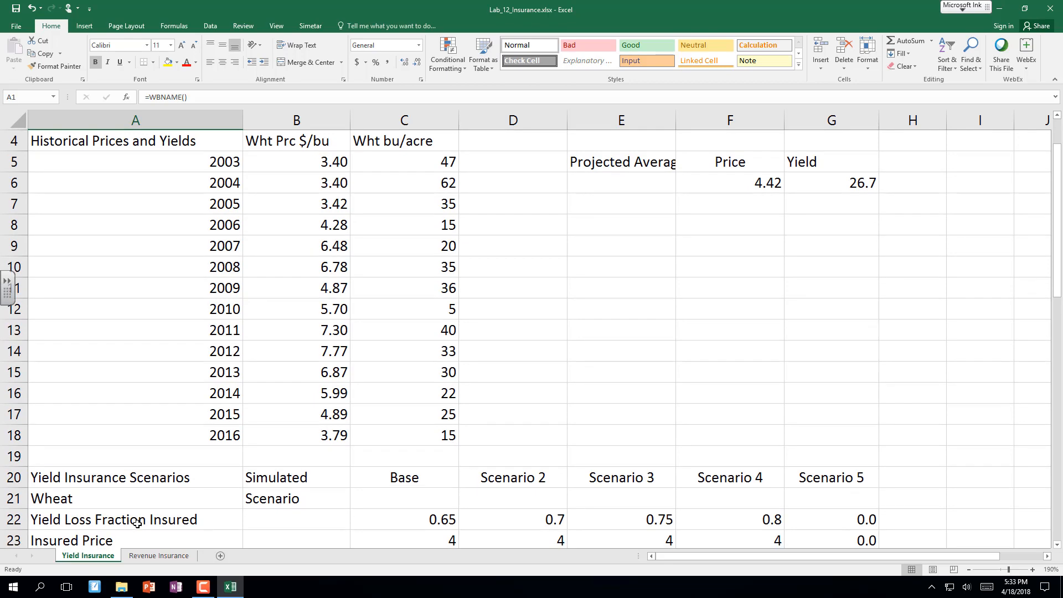
{"action": "scroll", "coordinate": [138, 523], "scroll_direction": "up", "scroll_amount": 1}
{"action": "scroll", "coordinate": [138, 524], "scroll_direction": "down", "scroll_amount": 1}
{"action": "scroll", "coordinate": [137, 524], "scroll_direction": "down", "scroll_amount": 5}
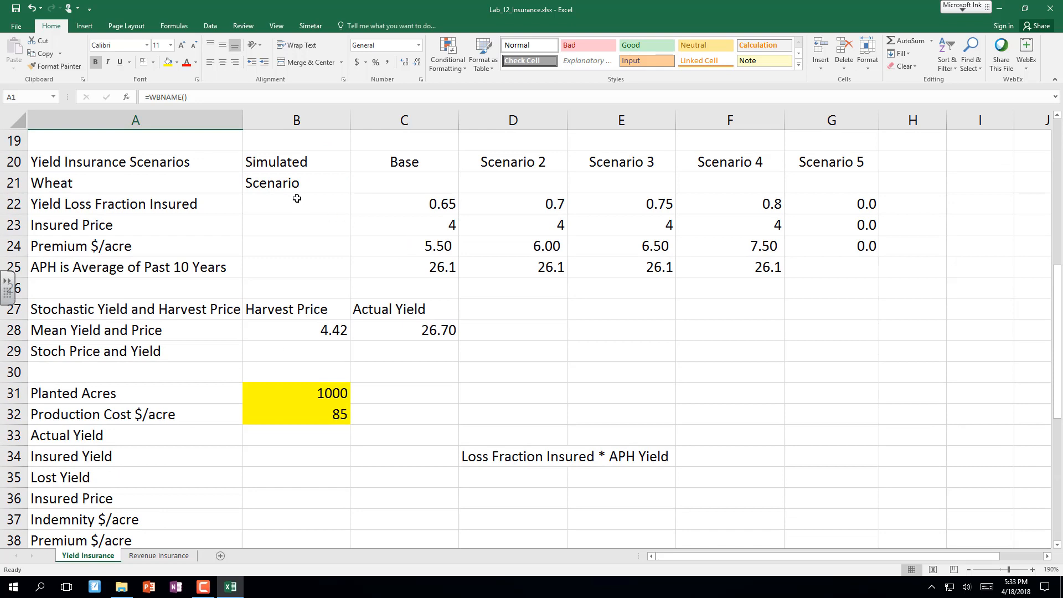
{"action": "left_click_drag", "start_coordinate": [393, 203], "coordinate": [841, 270]}
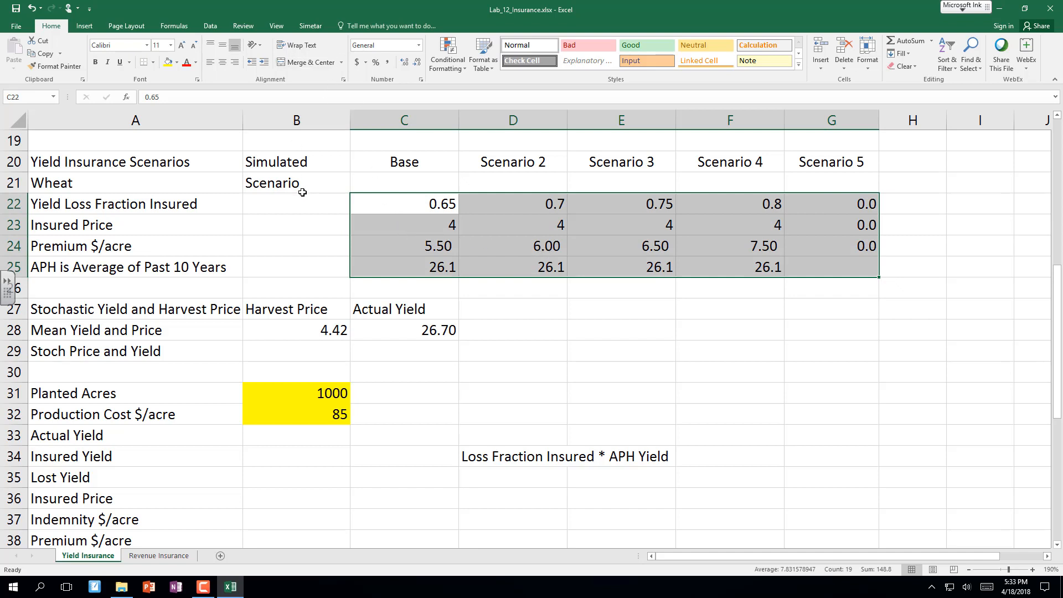
{"action": "left_click", "coordinate": [150, 62]}
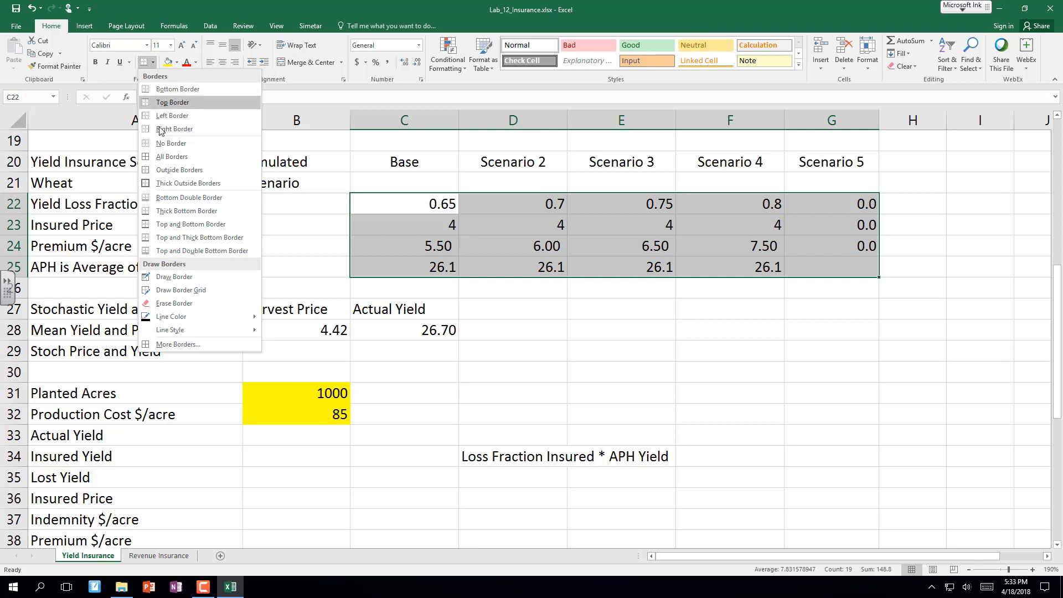
{"action": "left_click", "coordinate": [151, 183]}
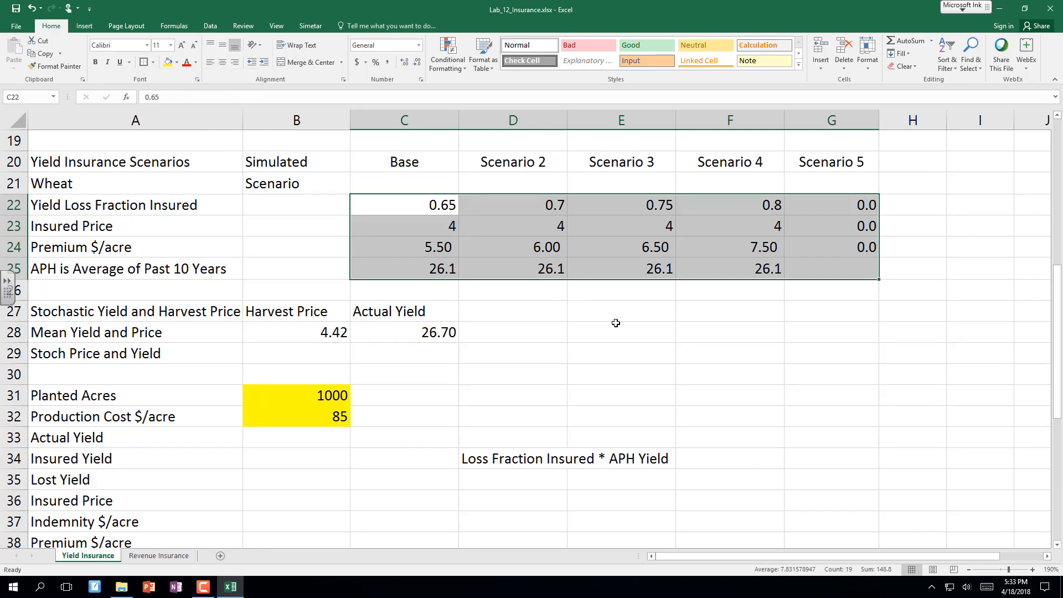
{"action": "left_click", "coordinate": [634, 330]}
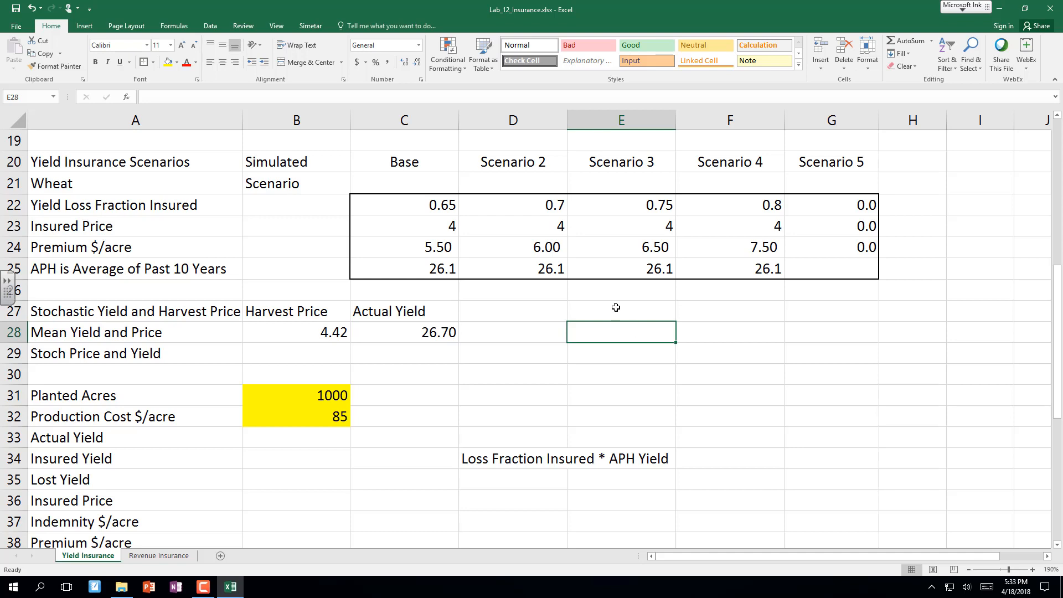
Enter =SCENARIO(C22:G22) in B22 as the simulated Yield Loss Fraction Insured.
{"action": "left_click", "coordinate": [272, 217]}
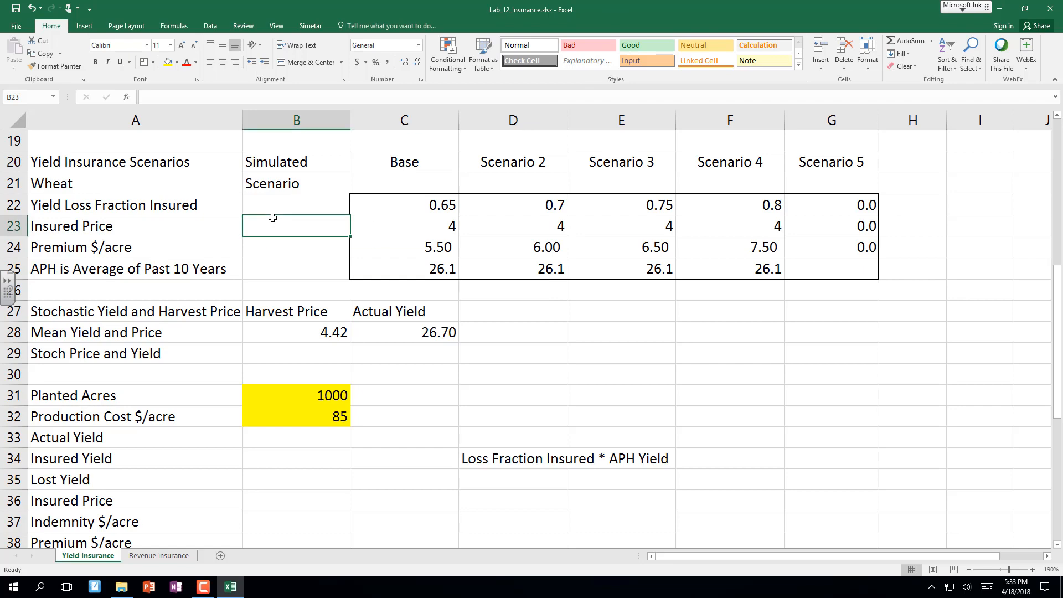
{"action": "scroll", "coordinate": [273, 218], "scroll_direction": "up", "scroll_amount": 2}
{"action": "scroll", "coordinate": [272, 218], "scroll_direction": "down", "scroll_amount": 1}
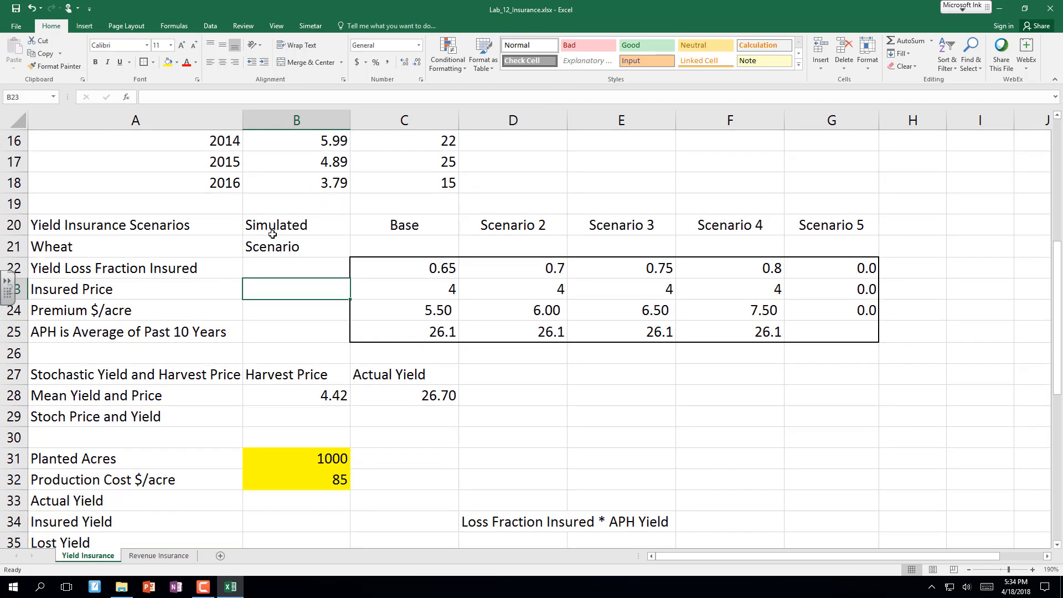
{"action": "left_click", "coordinate": [273, 261]}
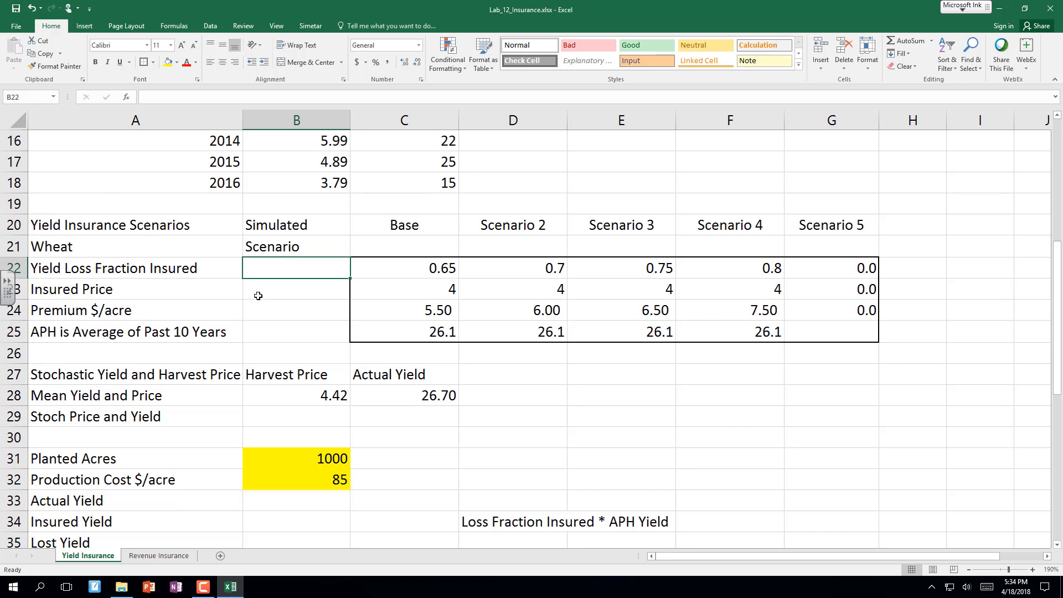
{"action": "type", "text": "=s"}
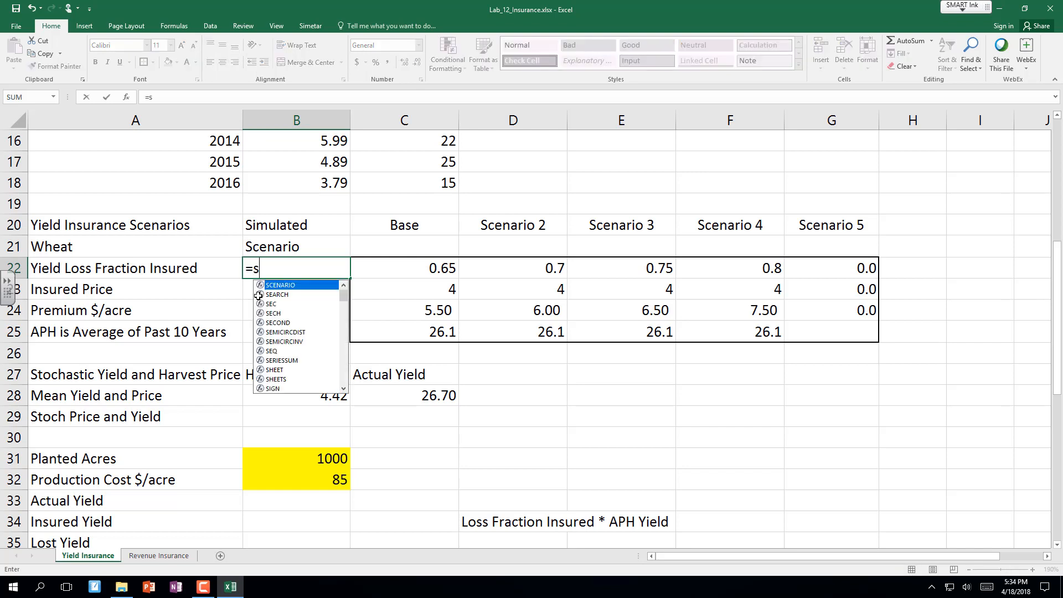
{"action": "type", "text": "cenar"}
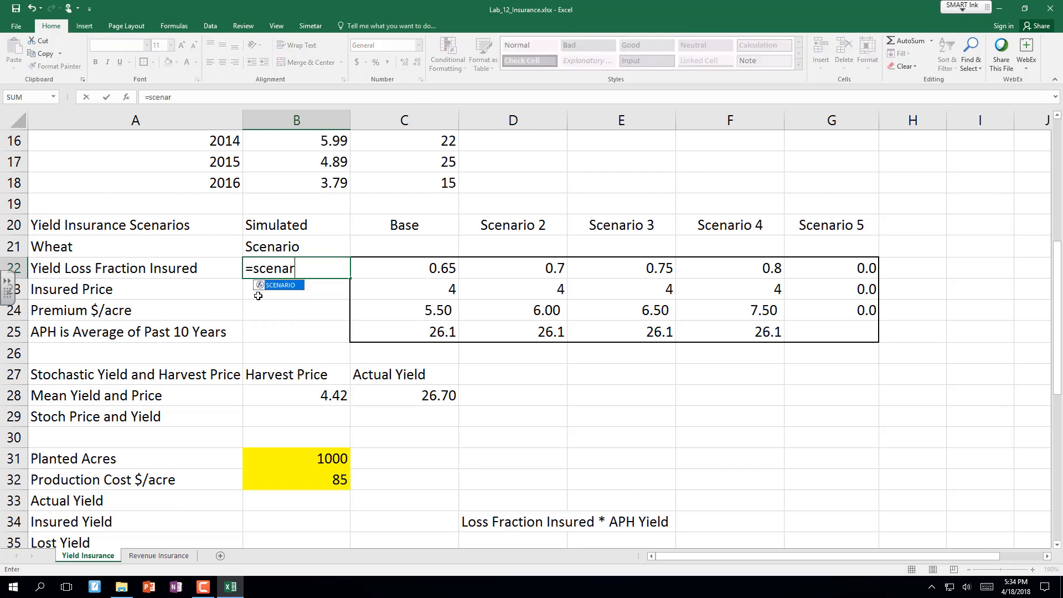
{"action": "type", "text": "io("}
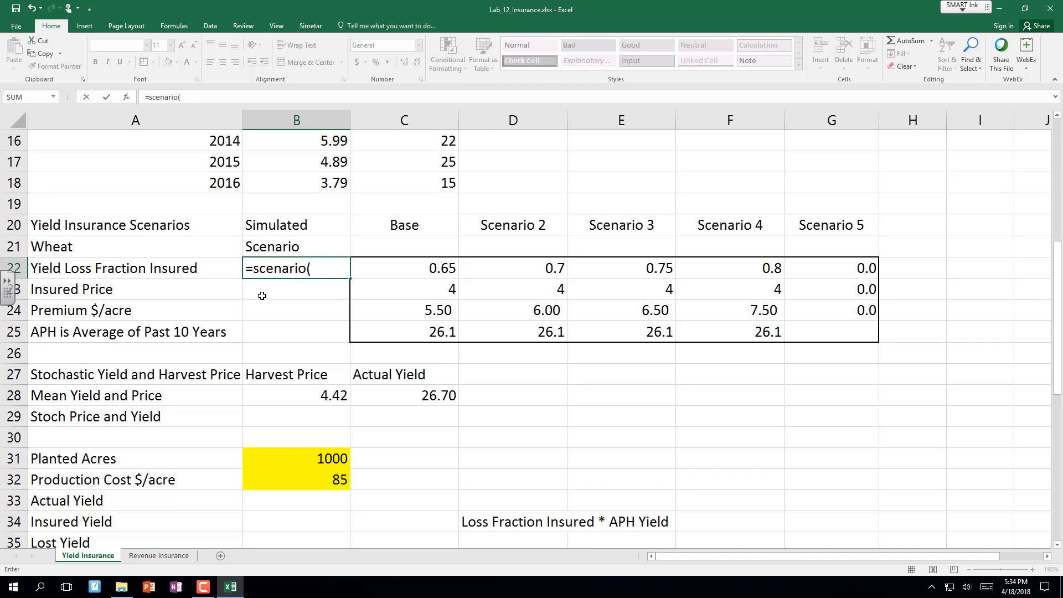
{"action": "left_click_drag", "start_coordinate": [416, 264], "coordinate": [813, 264]}
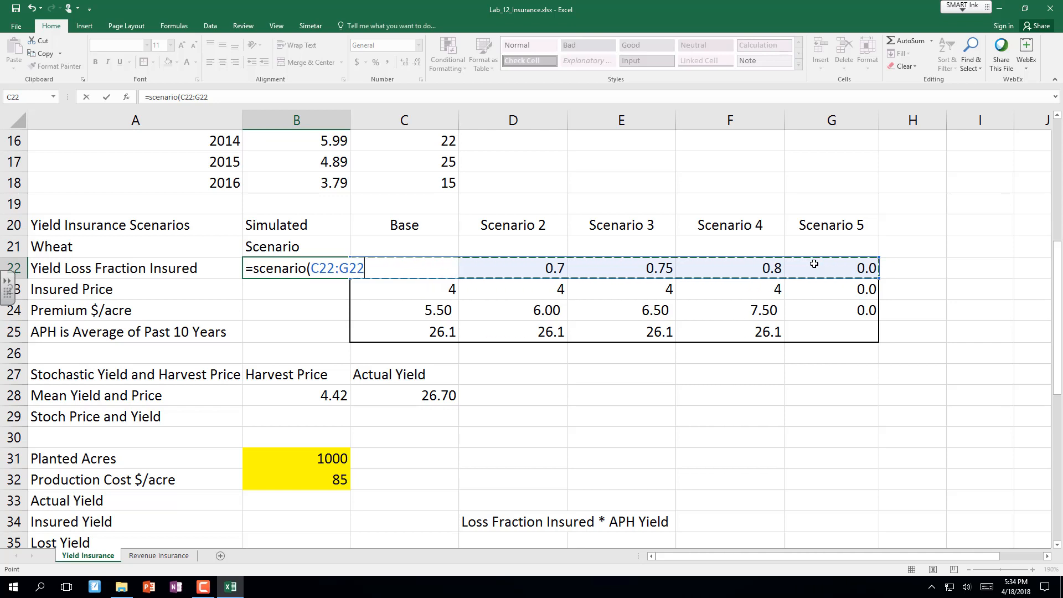
{"action": "type", "text": ")"}
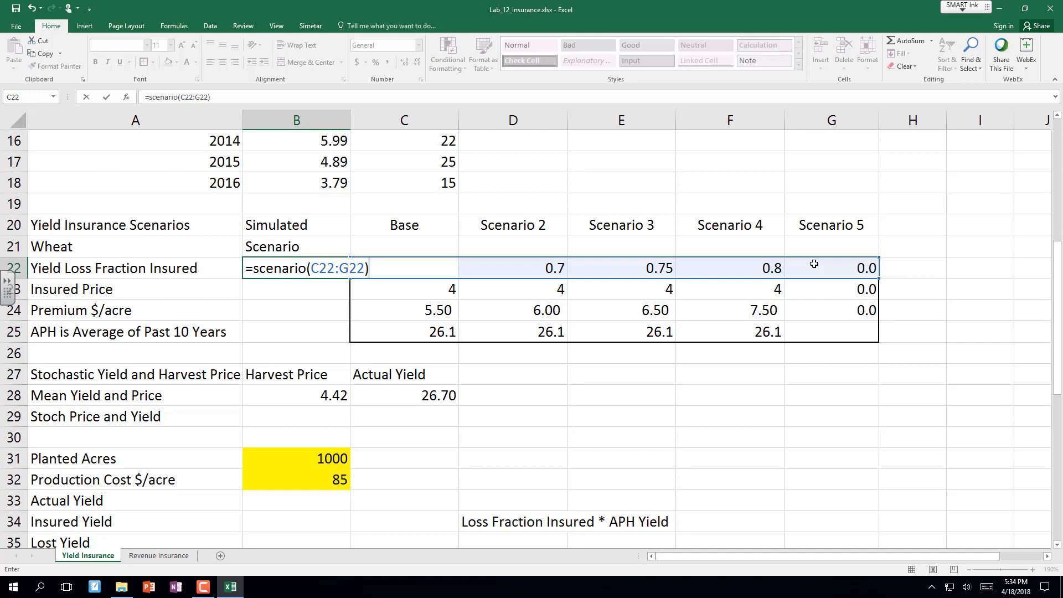
{"action": "key", "text": "Return"}
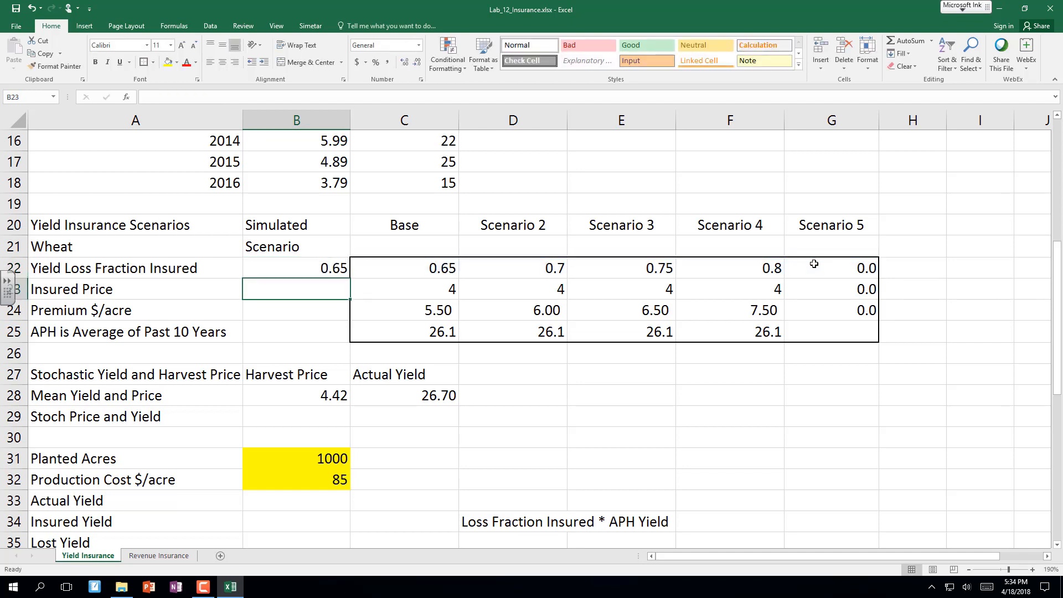
Copy the SCENARIO formula from B22 down through B25 and check the range referenced in B25.
{"action": "left_click", "coordinate": [315, 269]}
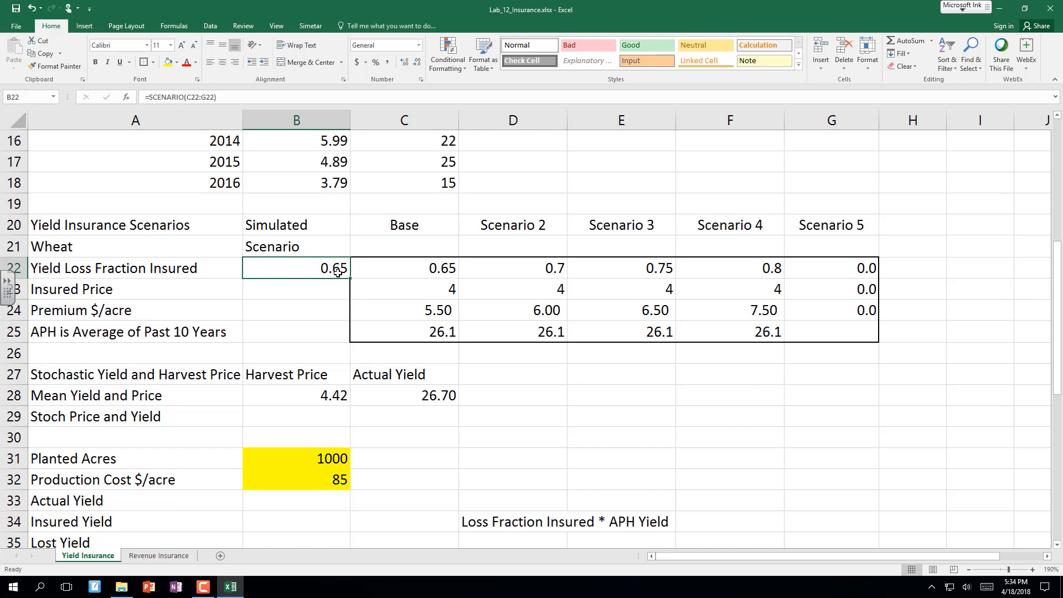
{"action": "left_click_drag", "start_coordinate": [349, 278], "coordinate": [338, 334]}
{"action": "left_click", "coordinate": [332, 332]}
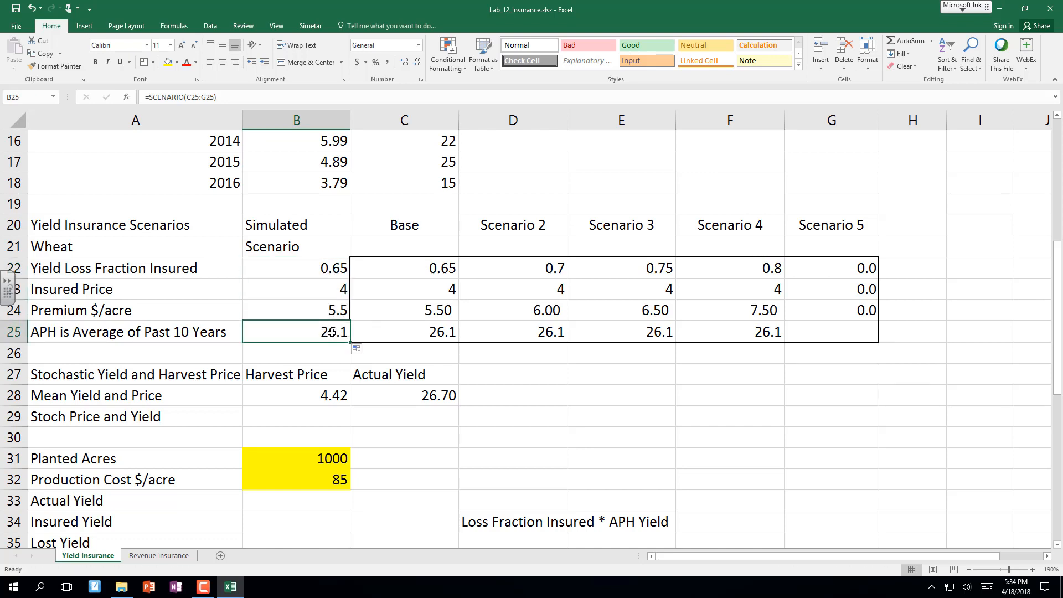
{"action": "key", "text": "F2"}
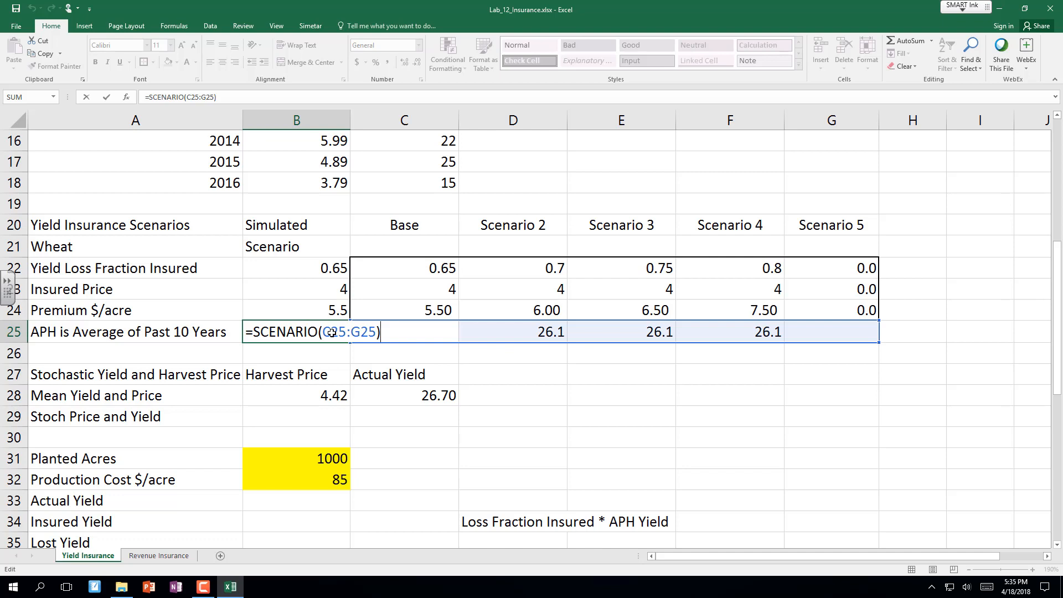
{"action": "key", "text": "ctrl+Return"}
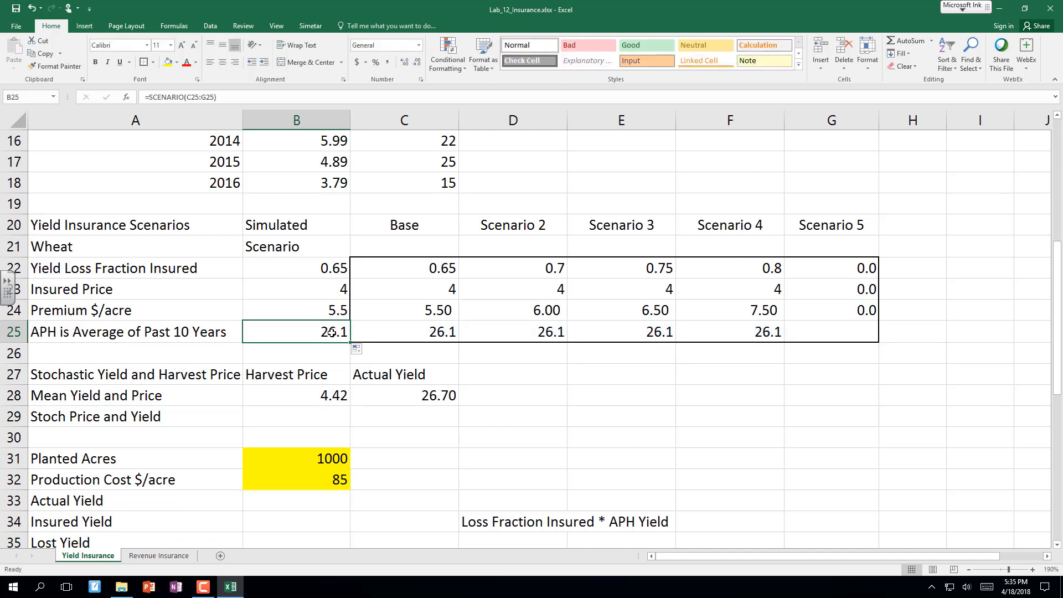
Enter the note "One step MVEMP fro speed" in E29, beside the Stoch Price and Yield row.
{"action": "left_click", "coordinate": [295, 415]}
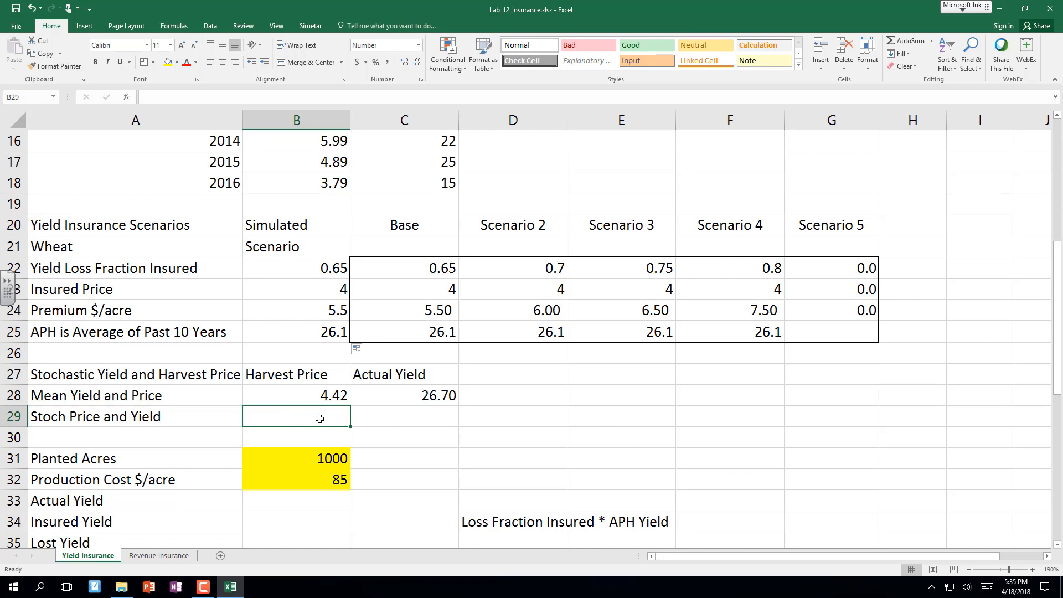
{"action": "left_click", "coordinate": [598, 414]}
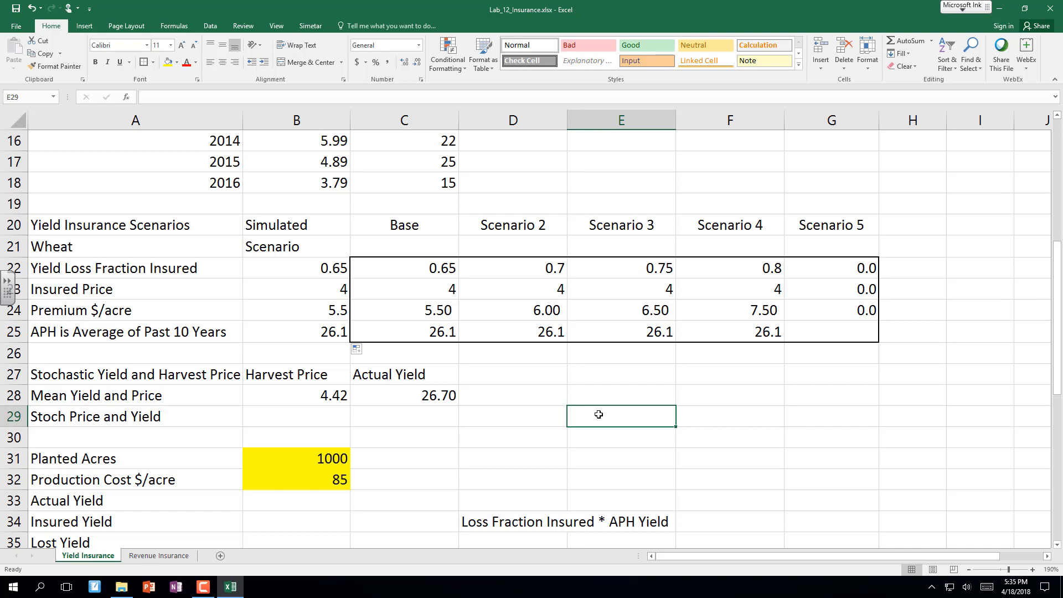
{"action": "type", "text": "O"}
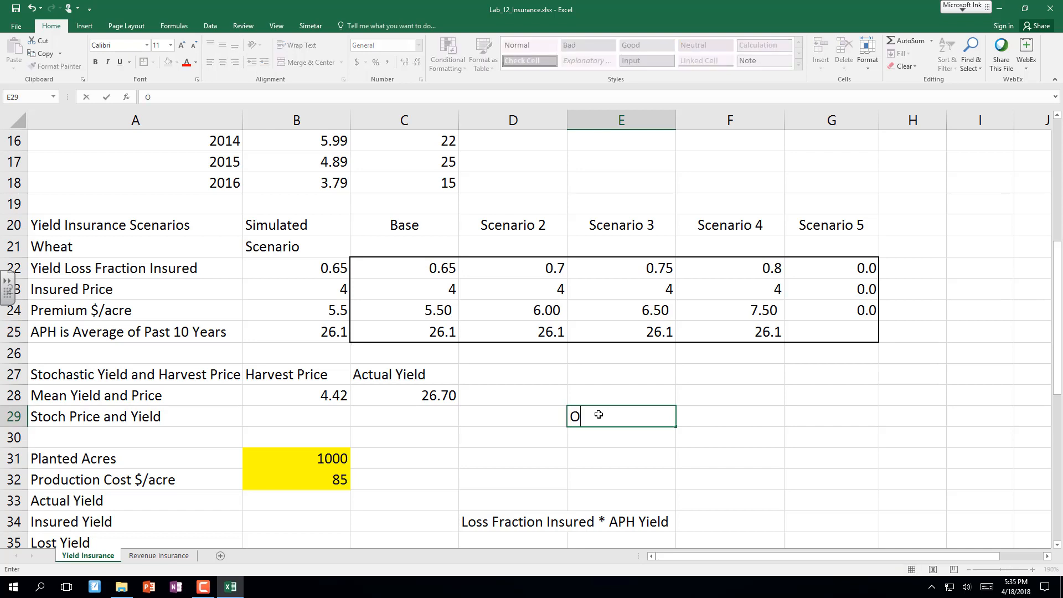
{"action": "type", "text": "ne step "}
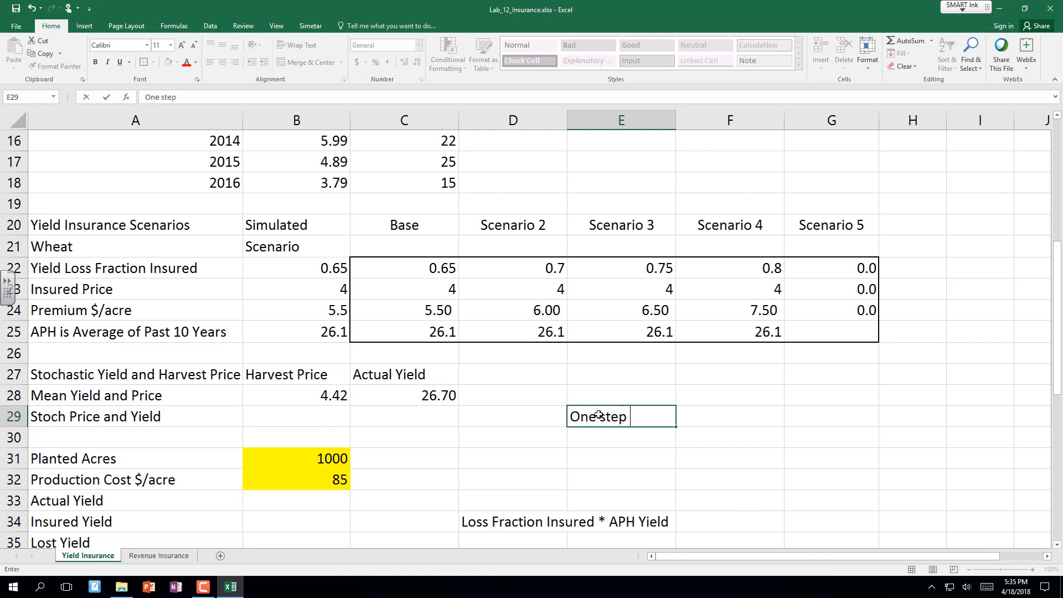
{"action": "type", "text": "MVEMP"}
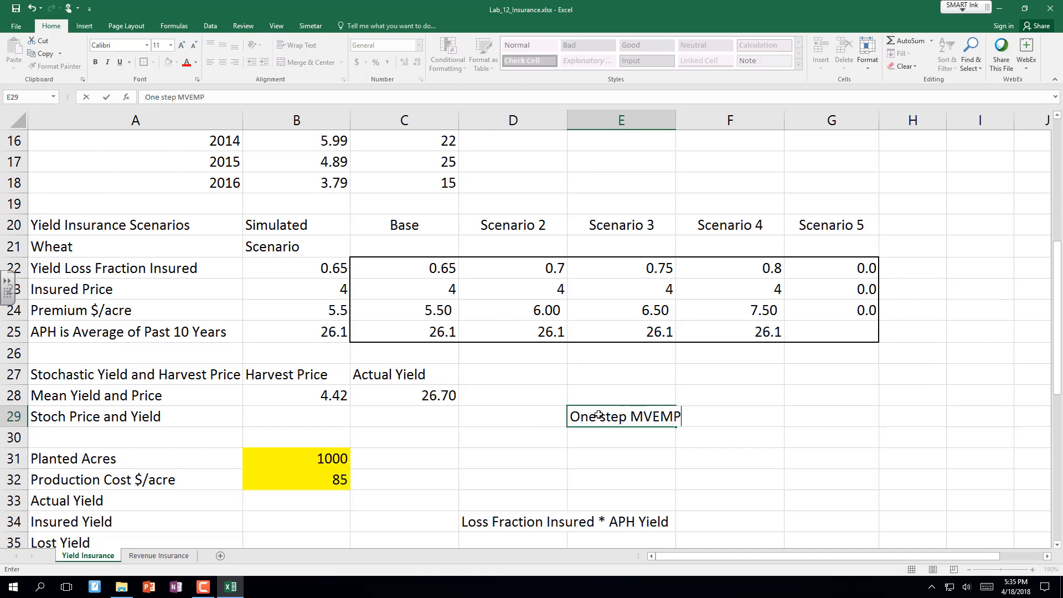
{"action": "type", "text": " fro speed"}
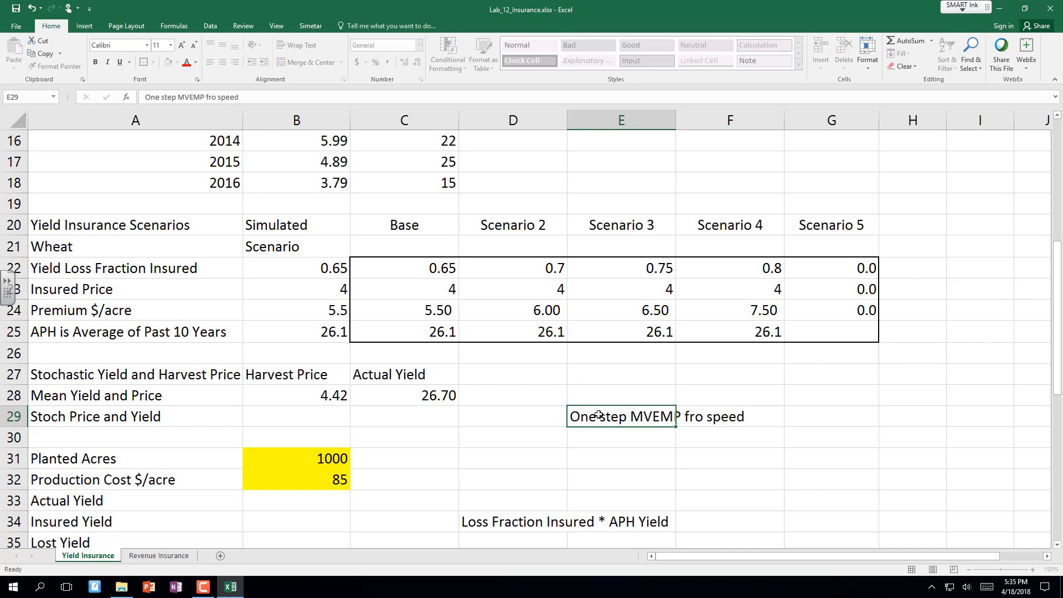
{"action": "key", "text": "Return"}
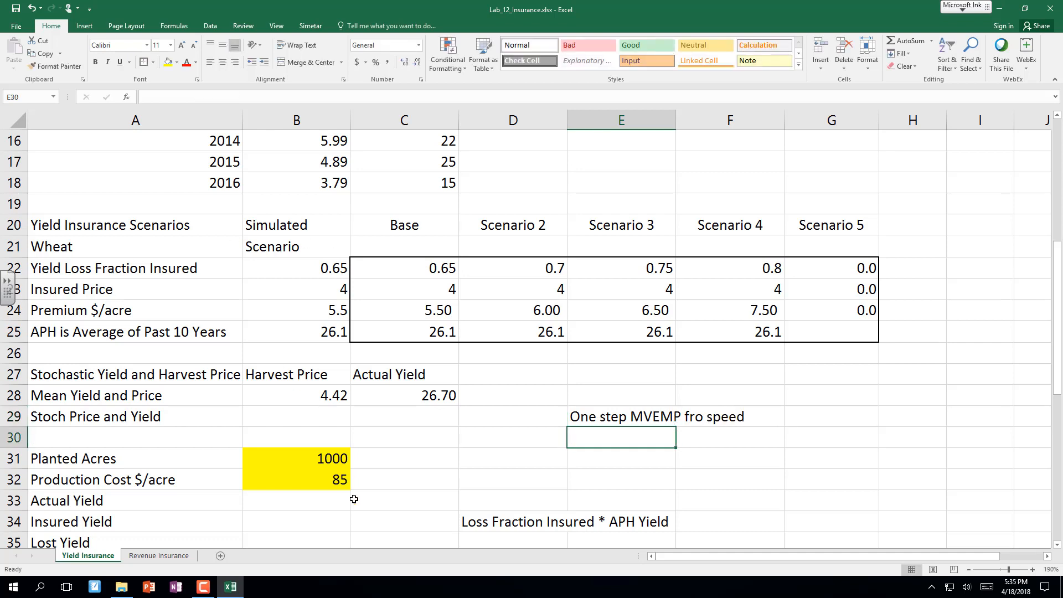
Start an MVEMP function across B29:C29 and set its ValuesMatrix argument to the historical prices and yields in B5:C18.
{"action": "left_click_drag", "start_coordinate": [316, 418], "coordinate": [384, 408]}
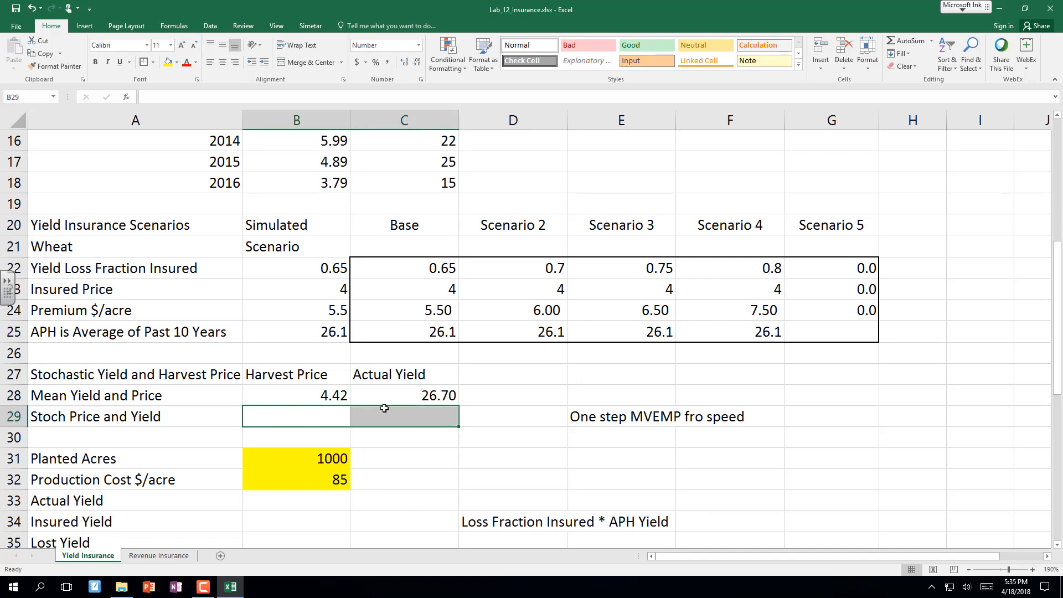
{"action": "type", "text": "="}
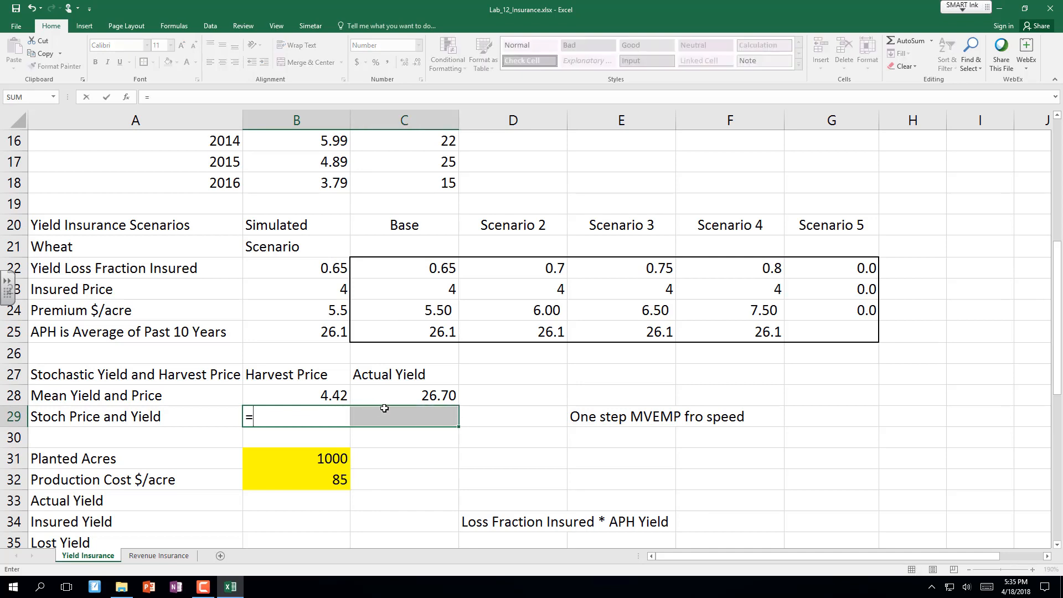
{"action": "type", "text": "mvemp("}
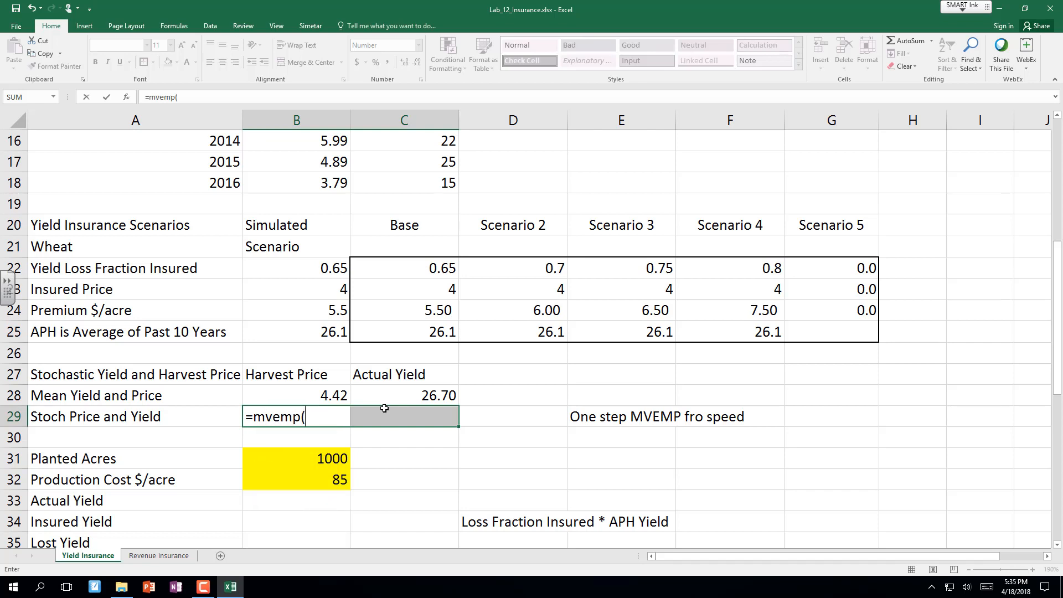
{"action": "left_click", "coordinate": [126, 99]}
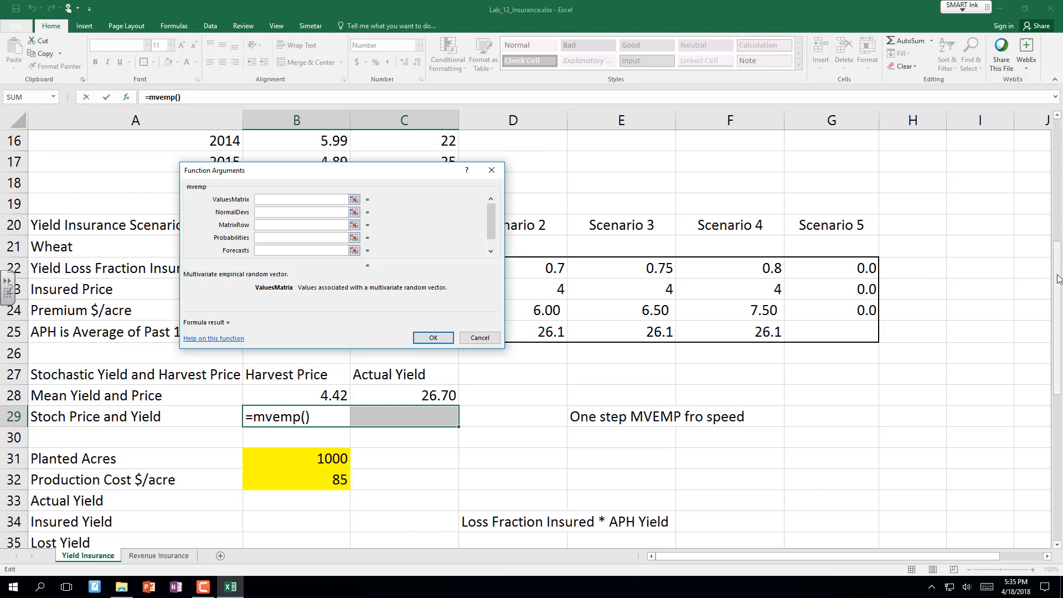
{"action": "left_click_drag", "start_coordinate": [1055, 280], "coordinate": [1058, 188]}
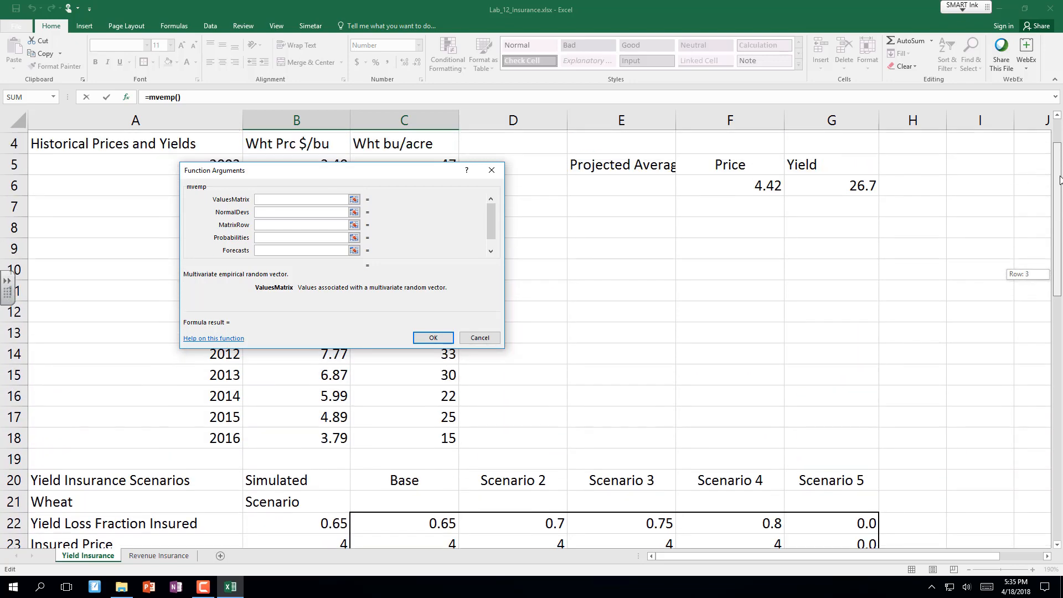
{"action": "left_click_drag", "start_coordinate": [319, 168], "coordinate": [671, 178]}
{"action": "left_click_drag", "start_coordinate": [304, 158], "coordinate": [417, 435]}
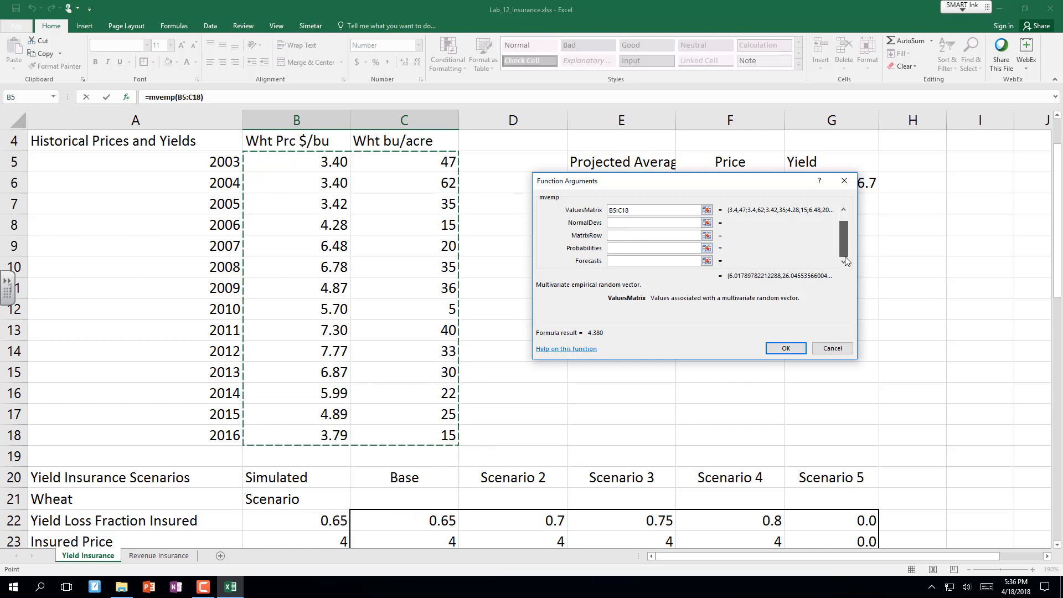
Set the MVEMP function's Forecasts argument to the mean price and yield in B28:C28.
{"action": "left_click", "coordinate": [843, 262]}
{"action": "left_click", "coordinate": [617, 247]}
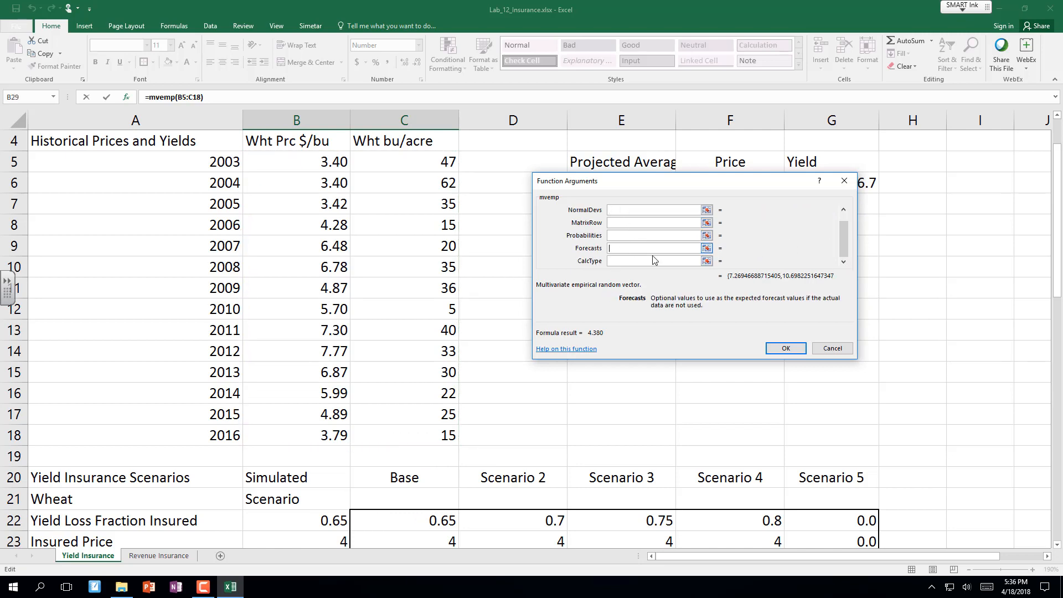
{"action": "left_click_drag", "start_coordinate": [1057, 236], "coordinate": [1056, 347]}
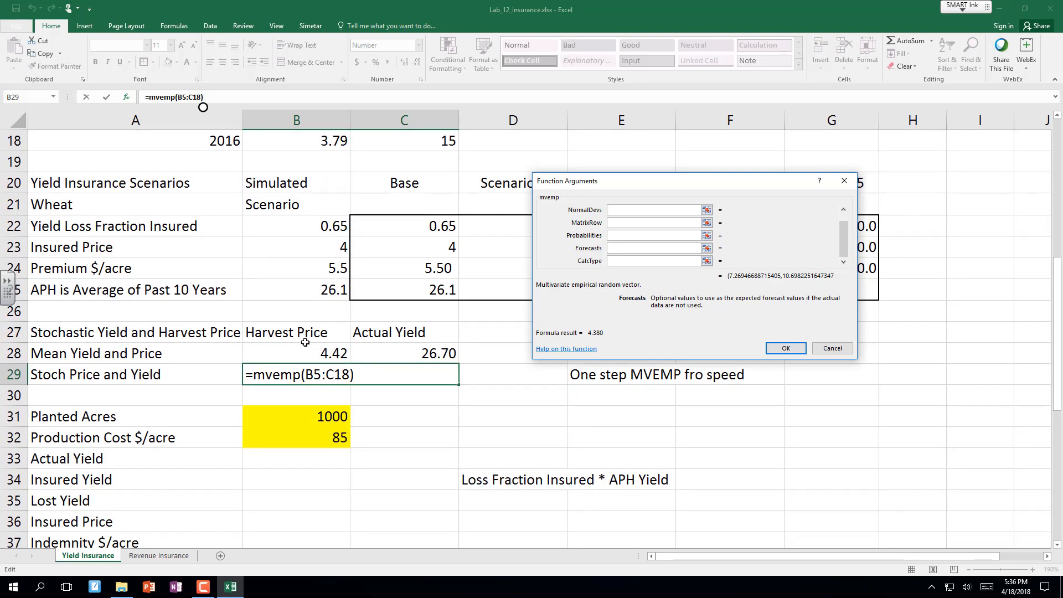
{"action": "left_click", "coordinate": [324, 354]}
{"action": "left_click_drag", "start_coordinate": [324, 353], "coordinate": [406, 353]}
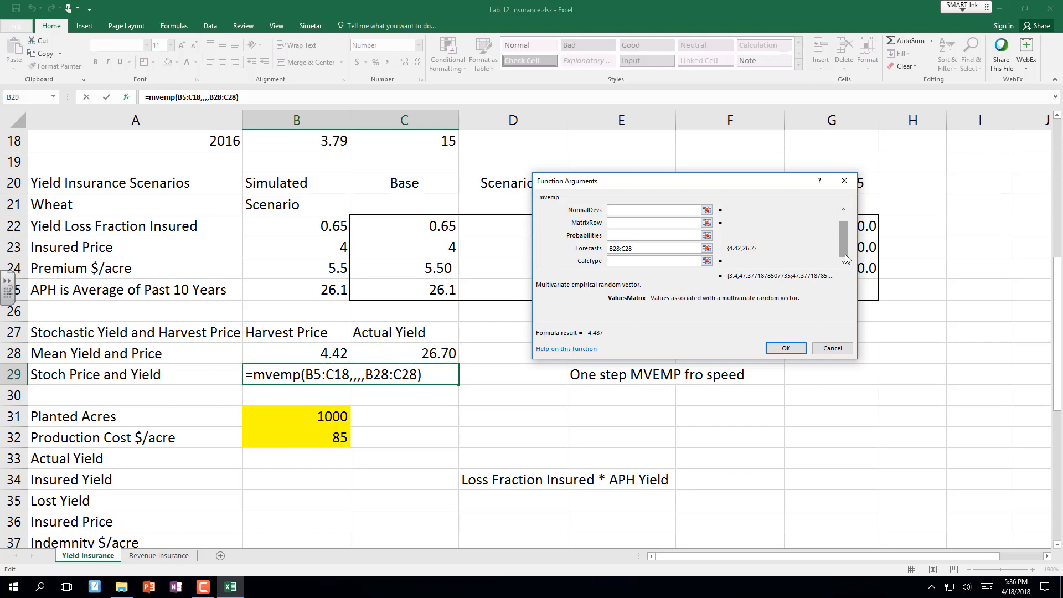
Set the MVEMP function's CalcType argument to 2 and enter it as an array formula across B29:C29.
{"action": "left_click", "coordinate": [619, 262]}
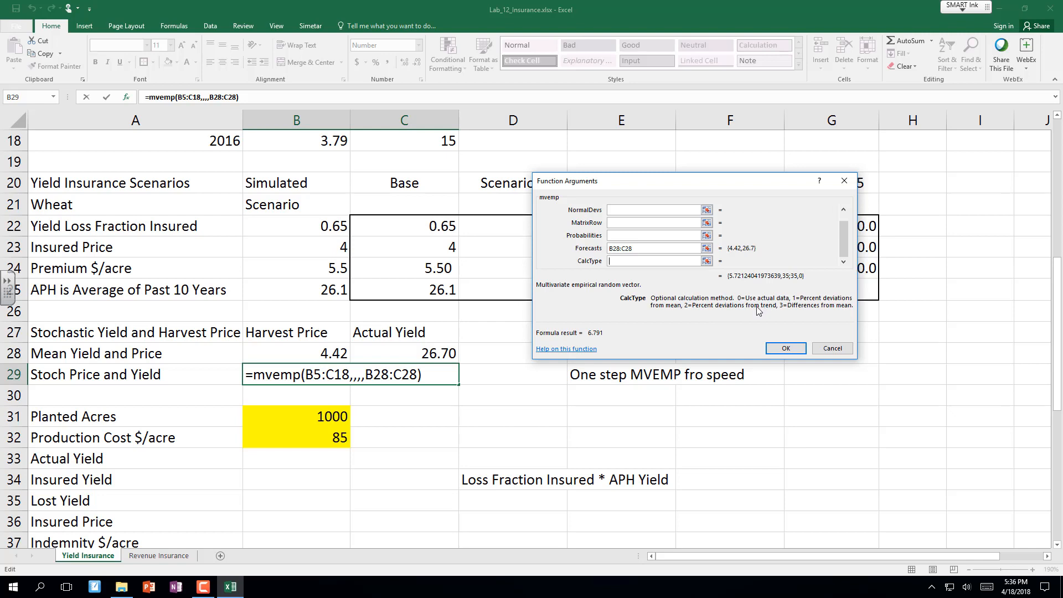
{"action": "type", "text": "2"}
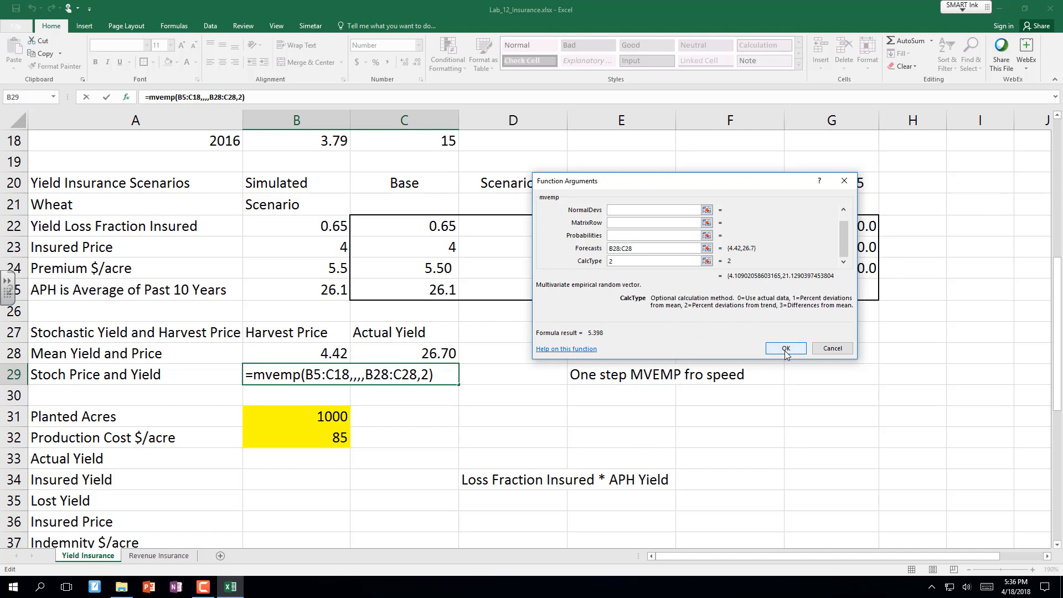
{"action": "key", "text": "ctrl+shift+Return"}
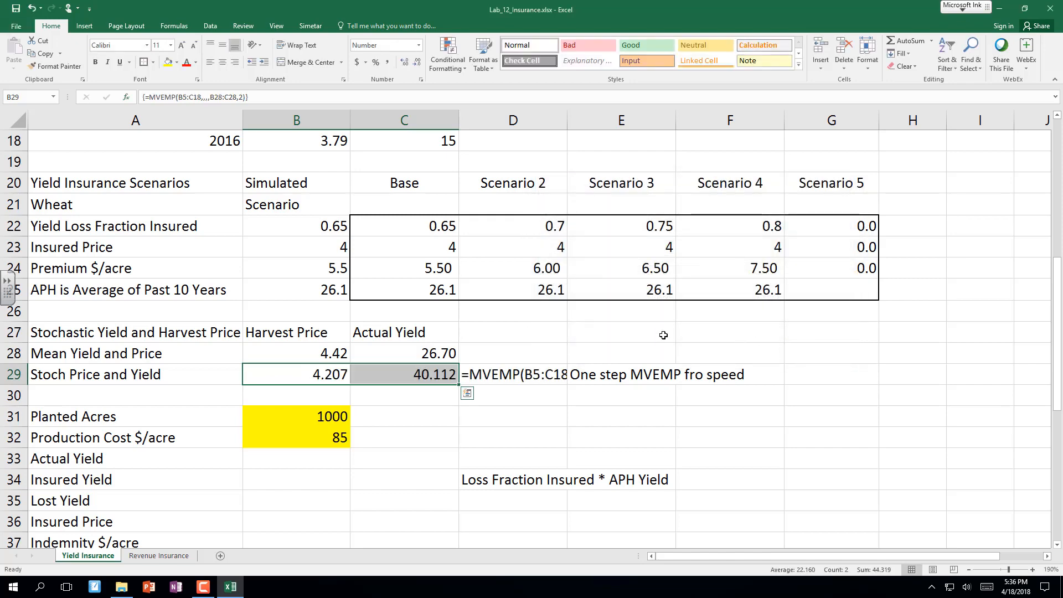
Open the MVEMP formula in B29 to check its referenced ranges, leaving the array formula as it is.
{"action": "double_click", "coordinate": [298, 371]}
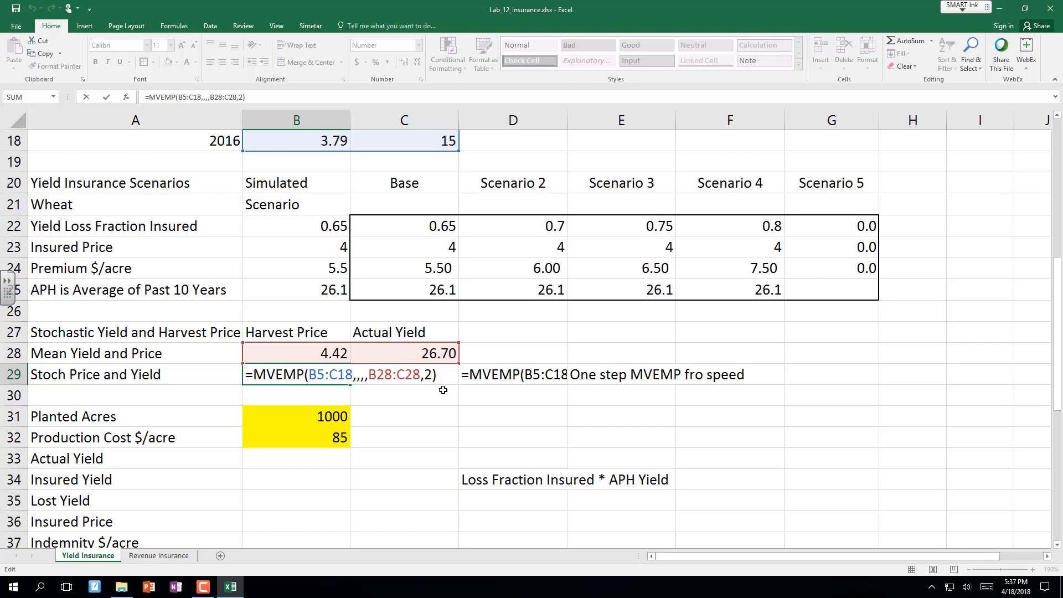
{"action": "key", "text": "Return"}
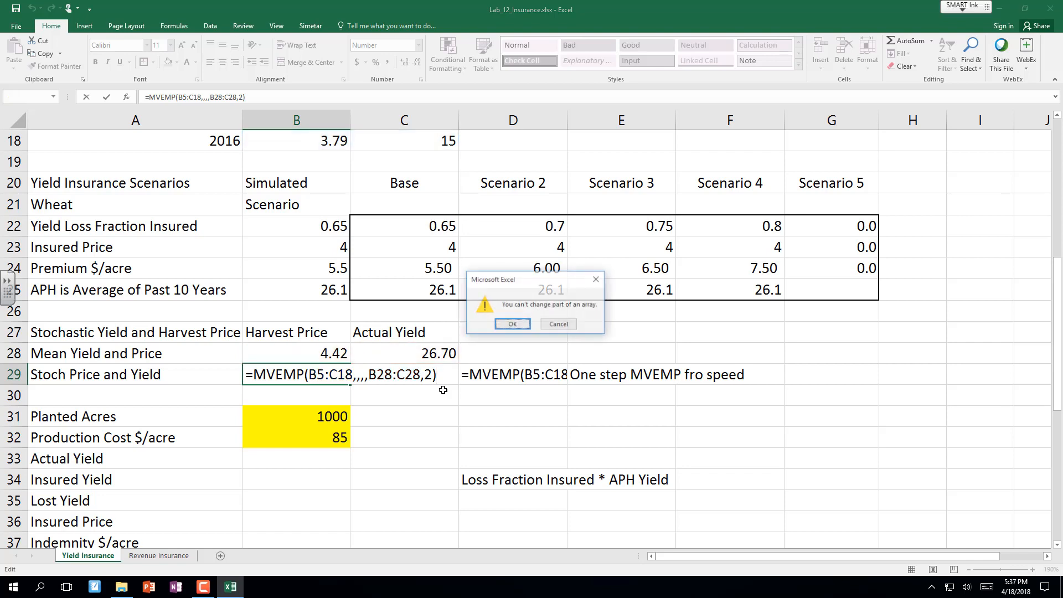
{"action": "key", "text": "Escape"}
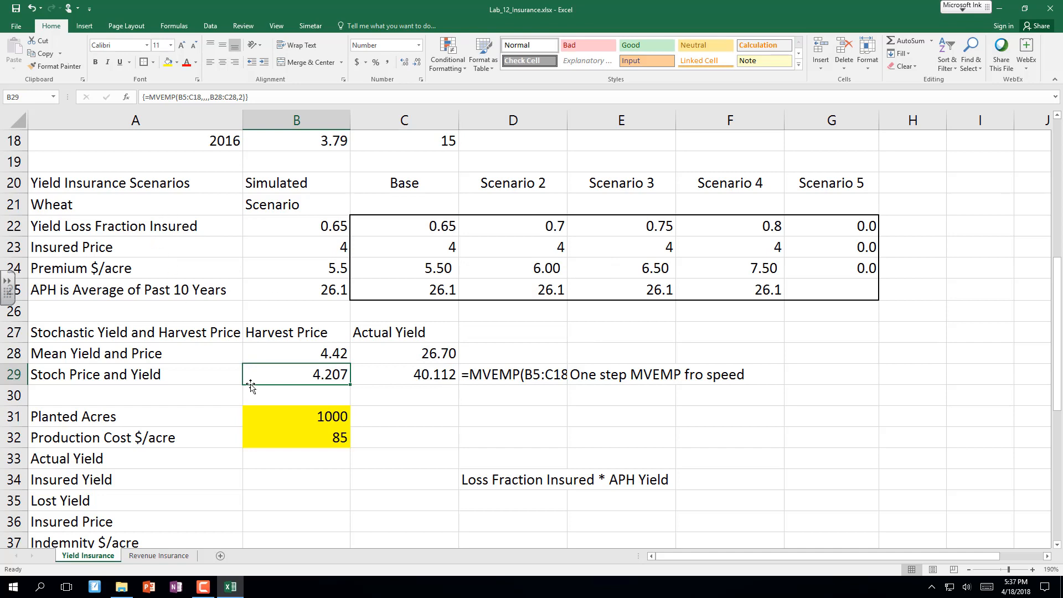
Recalculate the sheet twice to redraw the stochastic price and yield, and switch on Simetar's Expected Value mode.
{"action": "left_click", "coordinate": [309, 402]}
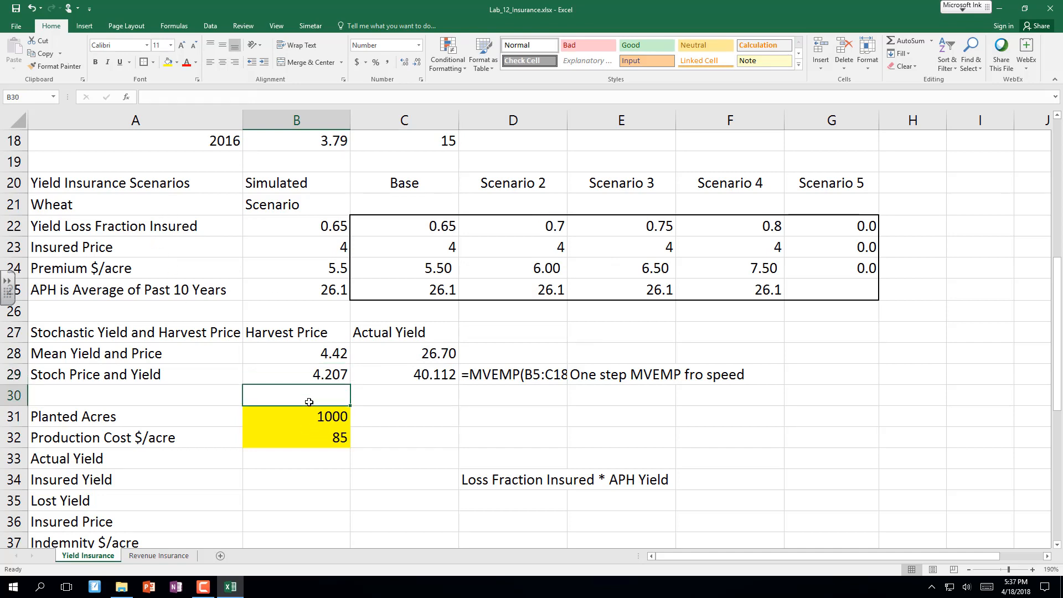
{"action": "key", "text": "F9"}
{"action": "key", "text": "F9"}
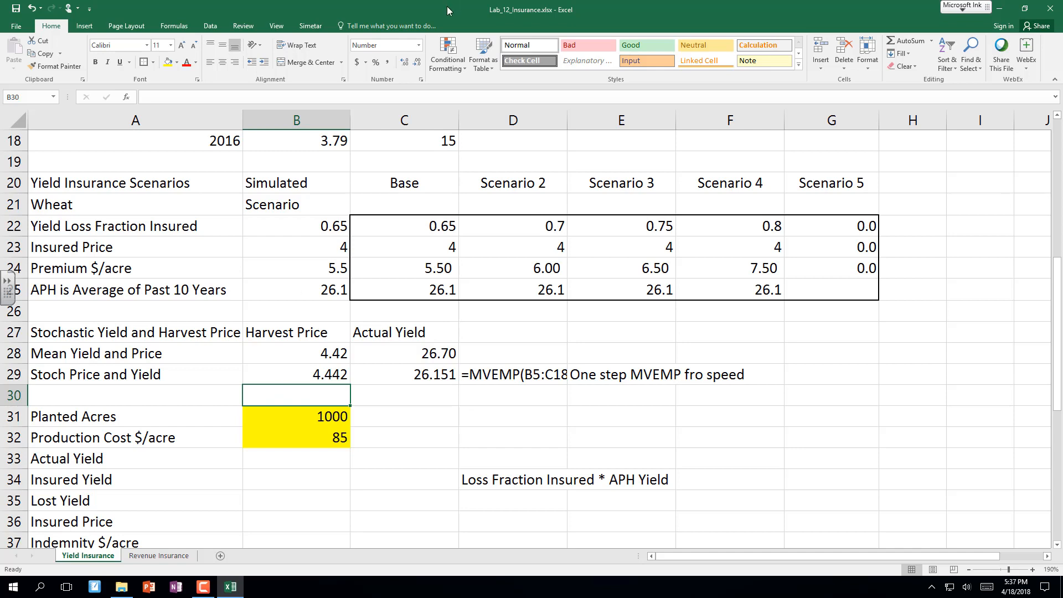
{"action": "left_click", "coordinate": [310, 26]}
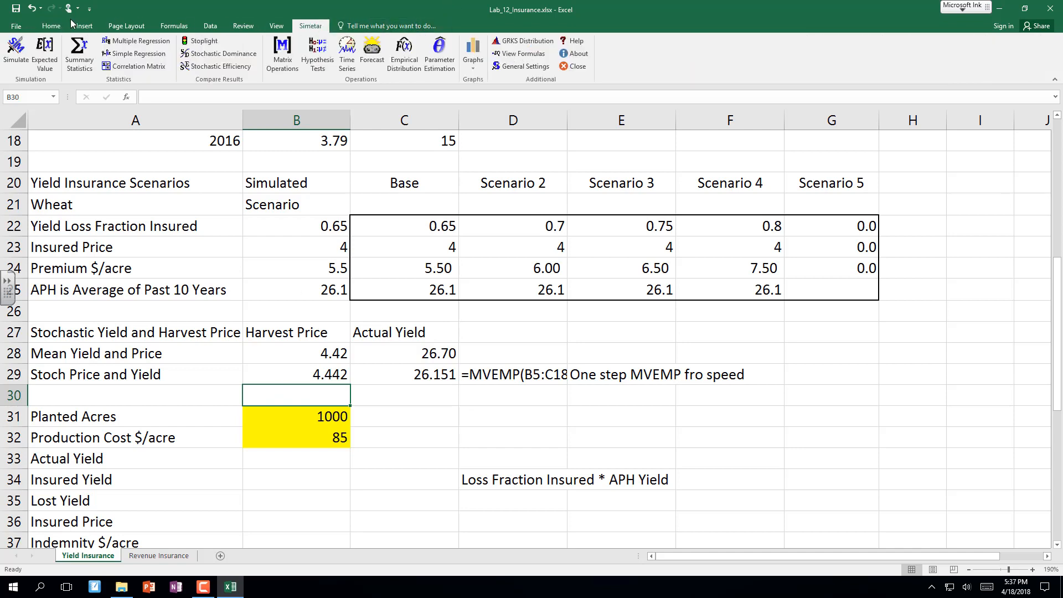
{"action": "left_click", "coordinate": [44, 52]}
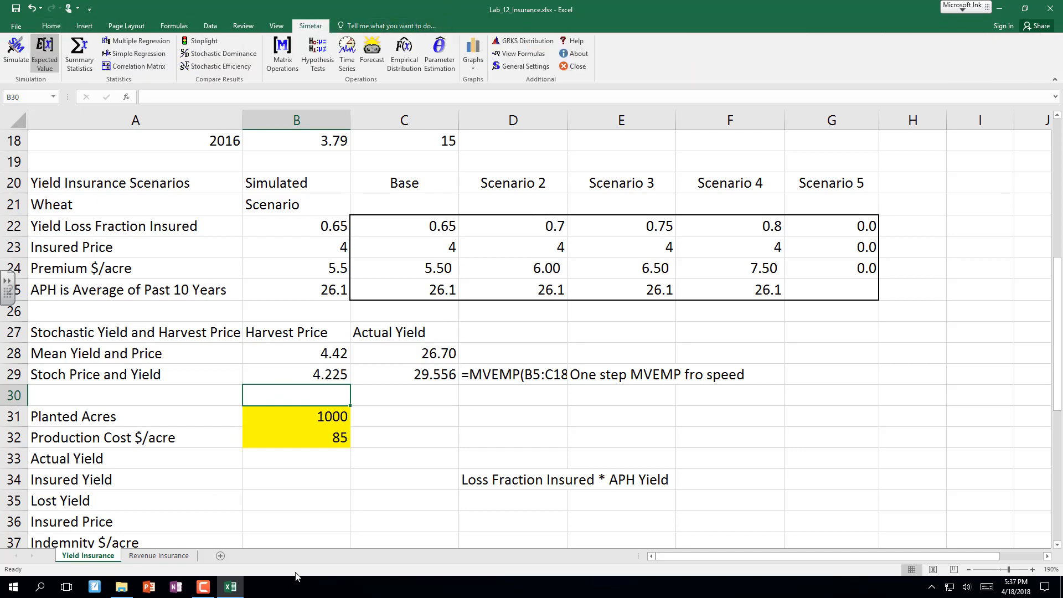
Look over the calculation rows from Actual Yield down to Premium and select the Actual Yield cell B33.
{"action": "key", "text": "Down"}
{"action": "key", "text": "Down"}
{"action": "key", "text": "Down"}
{"action": "left_click", "coordinate": [300, 528]}
{"action": "key", "text": "Down"}
{"action": "key", "text": "Down"}
{"action": "key", "text": "Down"}
{"action": "key", "text": "Down"}
{"action": "key", "text": "Down"}
{"action": "key", "text": "Down"}
{"action": "key", "text": "Down"}
{"action": "key", "text": "Down"}
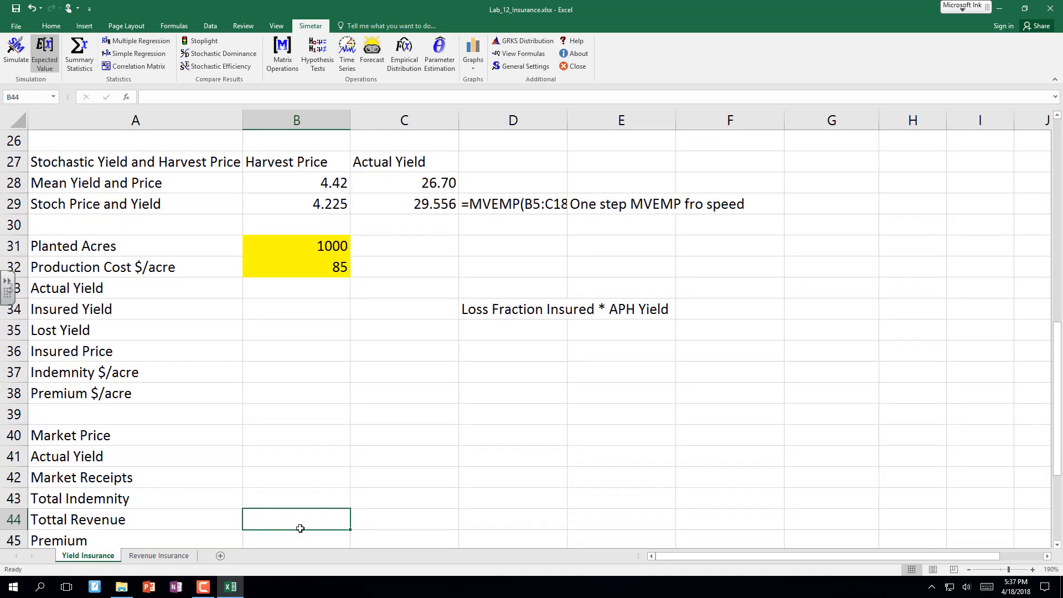
{"action": "left_click", "coordinate": [287, 295]}
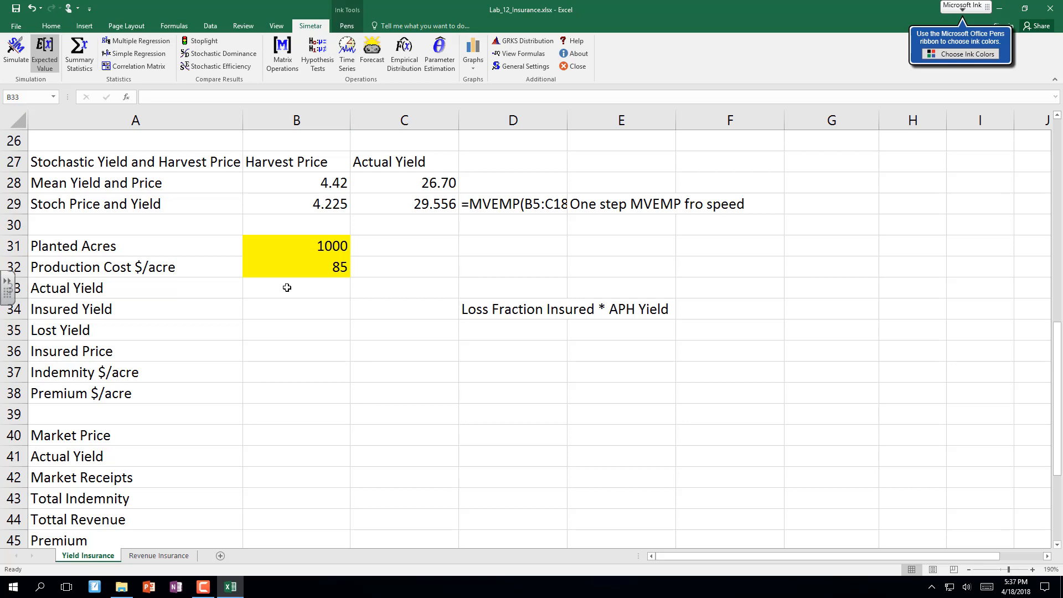
Sketch in ink a bell-shaped yield distribution over columns F to I, with a centre line labelled "APH" and a lower line labelled "fract APH".
{"action": "left_click_drag", "start_coordinate": [711, 239], "coordinate": [1024, 223]}
{"action": "mouse_move", "coordinate": [714, 234]}
{"action": "left_mouse_down"}
{"action": "mouse_move", "coordinate": [859, 152]}
{"action": "mouse_move", "coordinate": [1010, 227]}
{"action": "left_mouse_up"}
{"action": "mouse_move", "coordinate": [872, 149]}
{"action": "left_mouse_down"}
{"action": "mouse_move", "coordinate": [866, 269]}
{"action": "mouse_move", "coordinate": [878, 270]}
{"action": "left_mouse_up"}
{"action": "left_click", "coordinate": [892, 253]}
{"action": "mouse_move", "coordinate": [869, 258]}
{"action": "left_mouse_down"}
{"action": "mouse_move", "coordinate": [885, 256]}
{"action": "mouse_move", "coordinate": [890, 268]}
{"action": "left_mouse_up"}
{"action": "mouse_move", "coordinate": [891, 245]}
{"action": "left_mouse_down"}
{"action": "mouse_move", "coordinate": [909, 267]}
{"action": "mouse_move", "coordinate": [923, 250]}
{"action": "left_mouse_up"}
{"action": "left_click_drag", "start_coordinate": [933, 238], "coordinate": [927, 257]}
{"action": "mouse_move", "coordinate": [830, 162]}
{"action": "left_mouse_down"}
{"action": "mouse_move", "coordinate": [818, 244]}
{"action": "mouse_move", "coordinate": [824, 315]}
{"action": "mouse_move", "coordinate": [951, 268]}
{"action": "mouse_move", "coordinate": [944, 296]}
{"action": "mouse_move", "coordinate": [935, 274]}
{"action": "left_mouse_up"}
Add vertical ink tick marks along the distribution's axis for individual yield draws, packed closer together in the lower tail.
{"action": "mouse_move", "coordinate": [766, 210]}
{"action": "left_mouse_down"}
{"action": "mouse_move", "coordinate": [761, 247]}
{"action": "mouse_move", "coordinate": [779, 242]}
{"action": "left_mouse_up"}
{"action": "left_click_drag", "start_coordinate": [798, 197], "coordinate": [795, 248]}
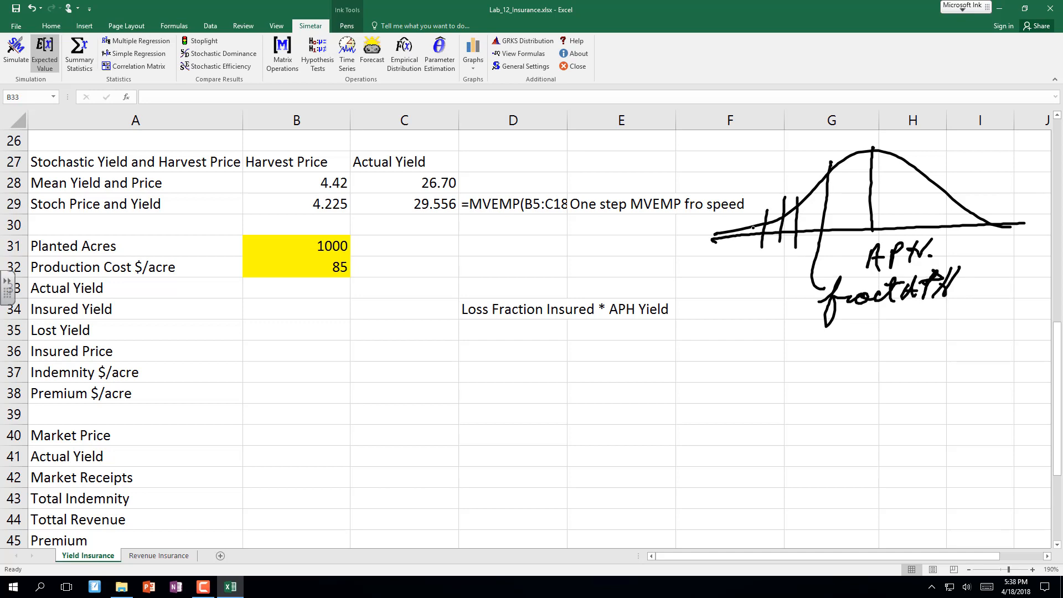
{"action": "left_click_drag", "start_coordinate": [754, 211], "coordinate": [751, 245]}
{"action": "left_click_drag", "start_coordinate": [774, 208], "coordinate": [770, 232]}
{"action": "mouse_move", "coordinate": [805, 191]}
{"action": "left_mouse_down"}
{"action": "mouse_move", "coordinate": [799, 242]}
{"action": "mouse_move", "coordinate": [809, 243]}
{"action": "left_mouse_up"}
{"action": "left_click_drag", "start_coordinate": [826, 185], "coordinate": [823, 241]}
{"action": "mouse_move", "coordinate": [843, 184]}
{"action": "left_mouse_down"}
{"action": "mouse_move", "coordinate": [837, 240]}
{"action": "mouse_move", "coordinate": [859, 240]}
{"action": "left_mouse_up"}
{"action": "left_click_drag", "start_coordinate": [885, 196], "coordinate": [880, 241]}
{"action": "mouse_move", "coordinate": [911, 200]}
{"action": "left_mouse_down"}
{"action": "mouse_move", "coordinate": [908, 240]}
{"action": "mouse_move", "coordinate": [945, 236]}
{"action": "left_mouse_up"}
{"action": "left_click_drag", "start_coordinate": [983, 192], "coordinate": [990, 240]}
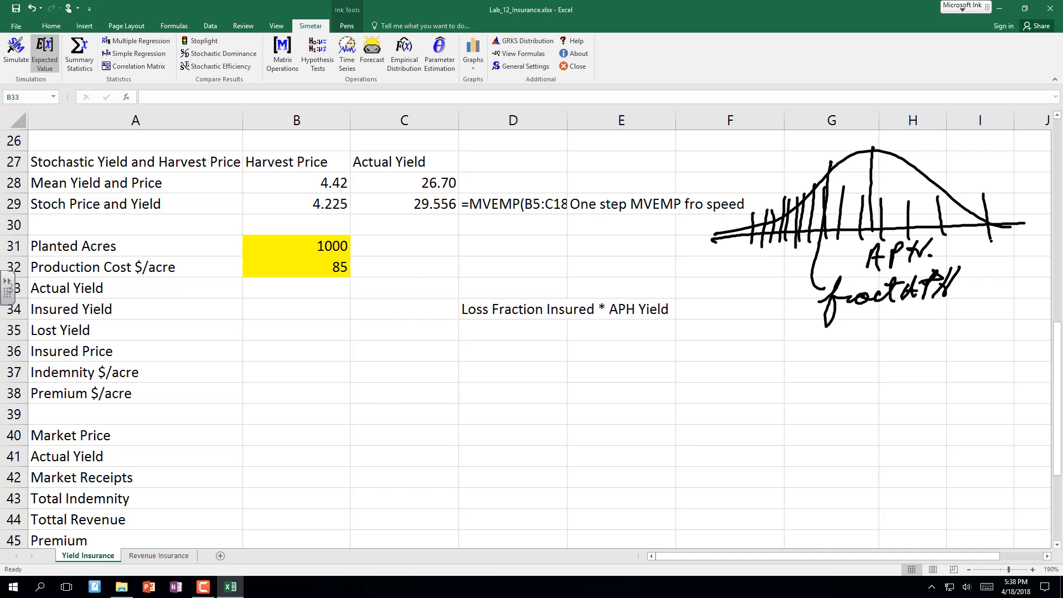
Mark the gap between one low yield draw and the "fract APH" line in ink and label it "act Y".
{"action": "mouse_move", "coordinate": [784, 196]}
{"action": "left_mouse_down"}
{"action": "mouse_move", "coordinate": [828, 186]}
{"action": "mouse_move", "coordinate": [784, 204]}
{"action": "left_mouse_up"}
{"action": "mouse_move", "coordinate": [770, 166]}
{"action": "left_mouse_down"}
{"action": "mouse_move", "coordinate": [781, 175]}
{"action": "mouse_move", "coordinate": [815, 159]}
{"action": "left_mouse_up"}
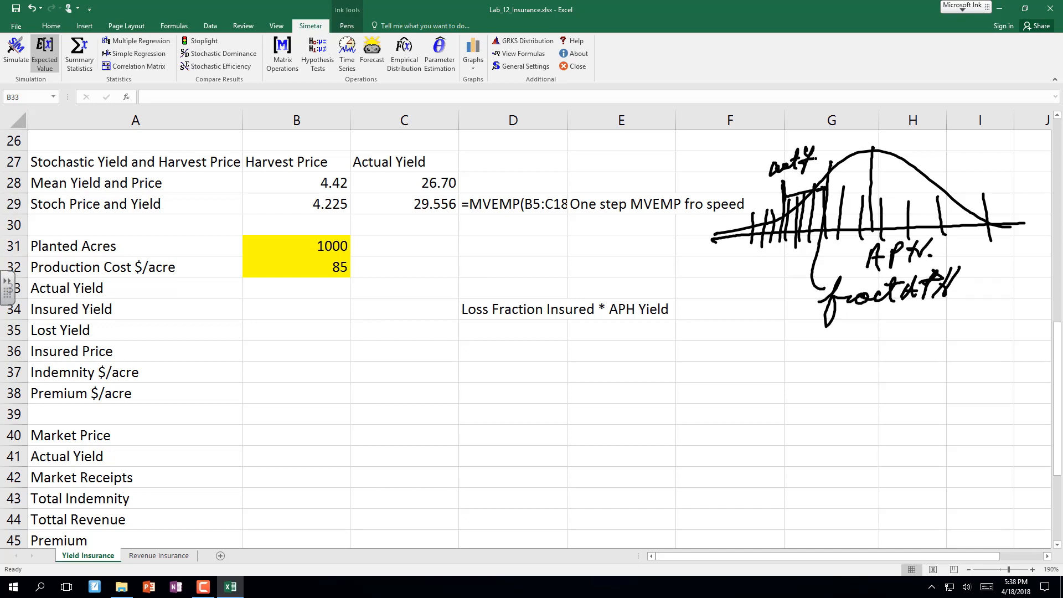
{"action": "key", "text": "Escape"}
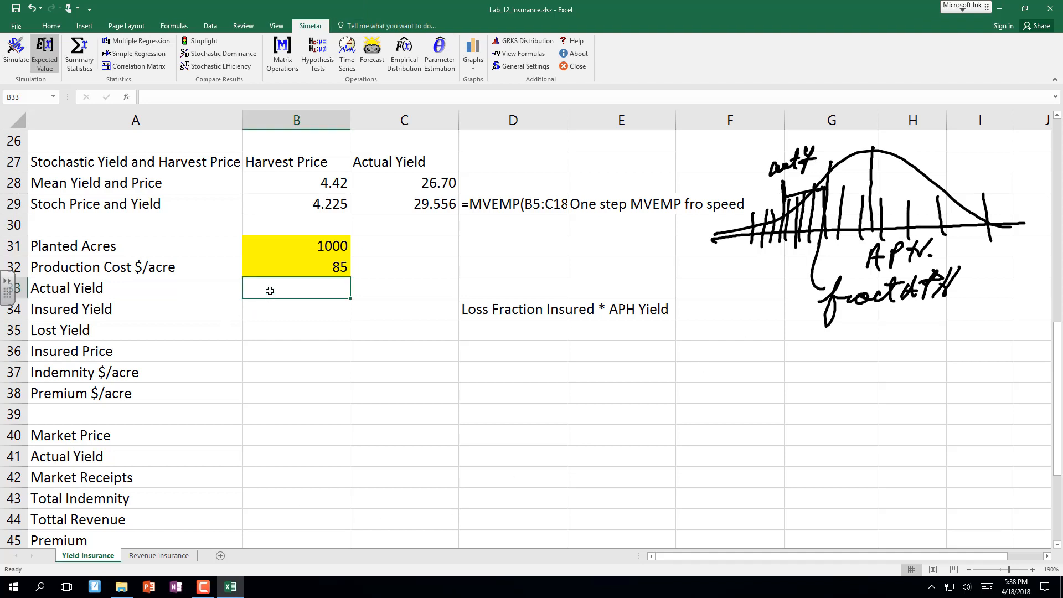
Enter =C29 in B33 so that Actual Yield takes the stochastic yield.
{"action": "type", "text": "="}
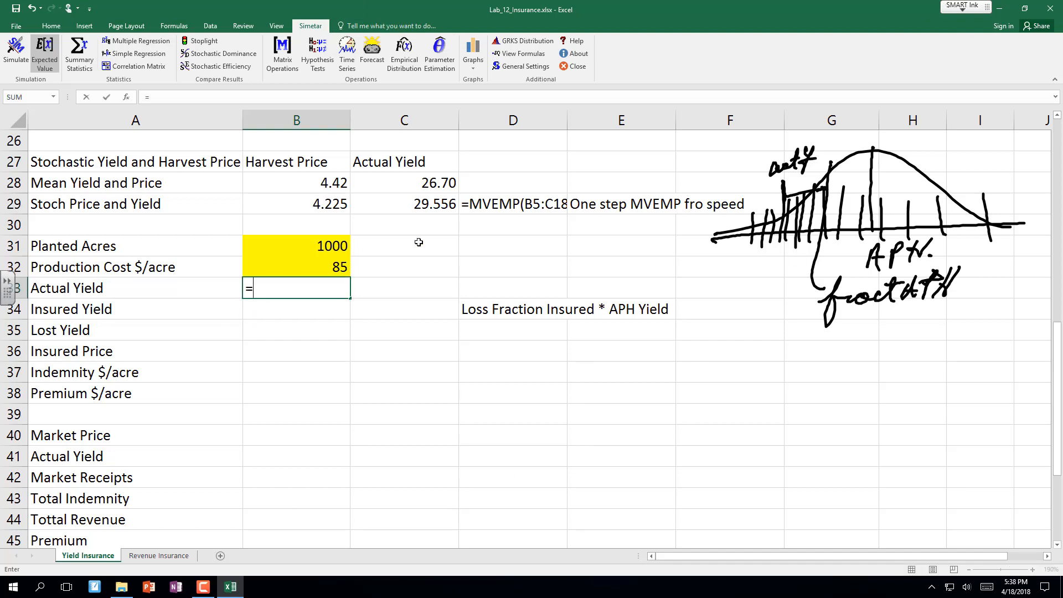
{"action": "left_click", "coordinate": [433, 206]}
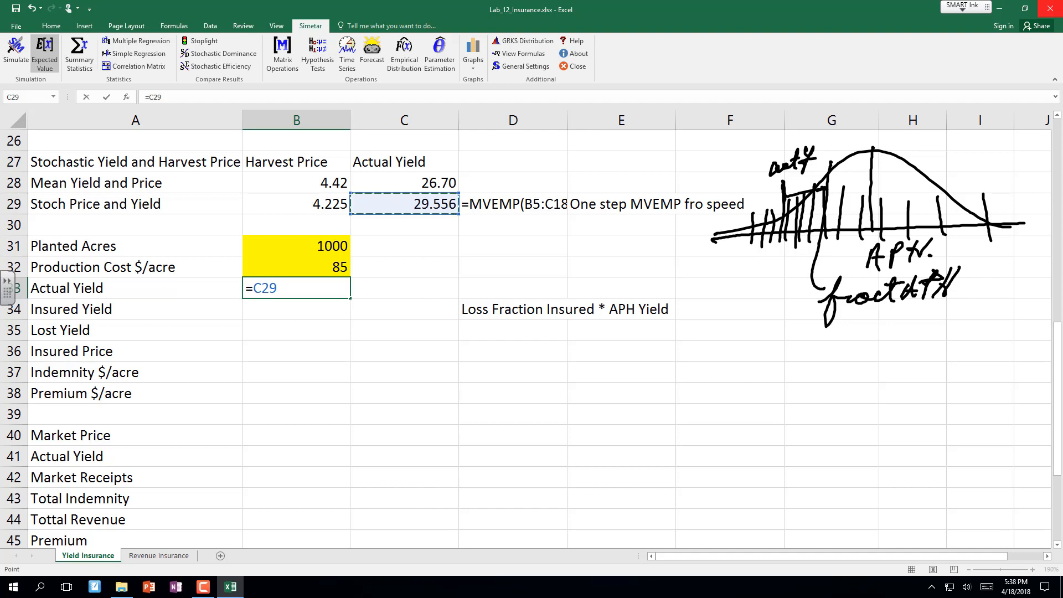
{"action": "key", "text": "Return"}
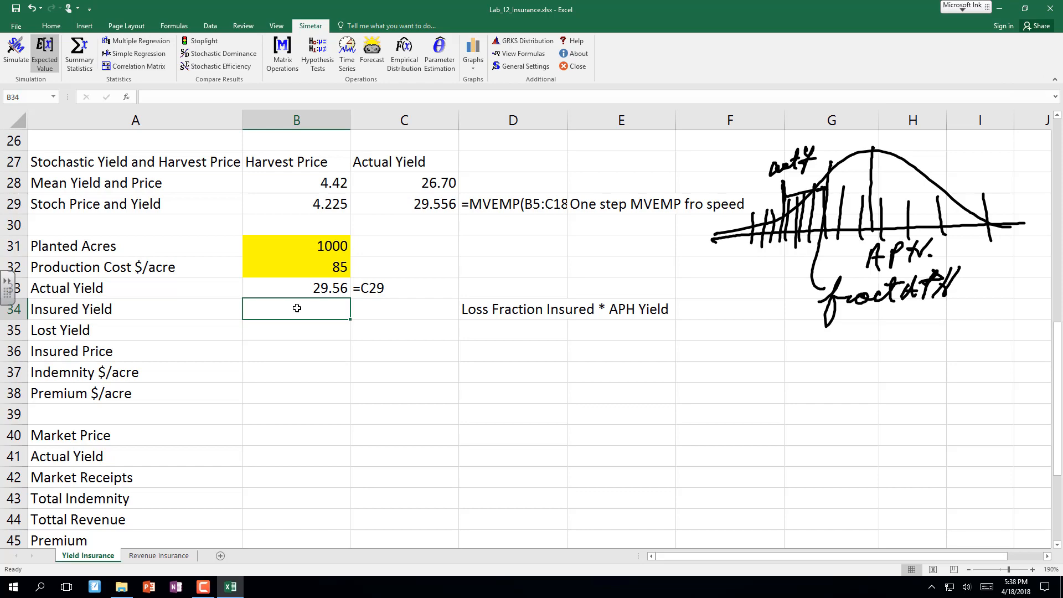
Enter =B22*B25 in B34 to calculate Insured Yield as the loss fraction insured times the APH yield.
{"action": "type", "text": "="}
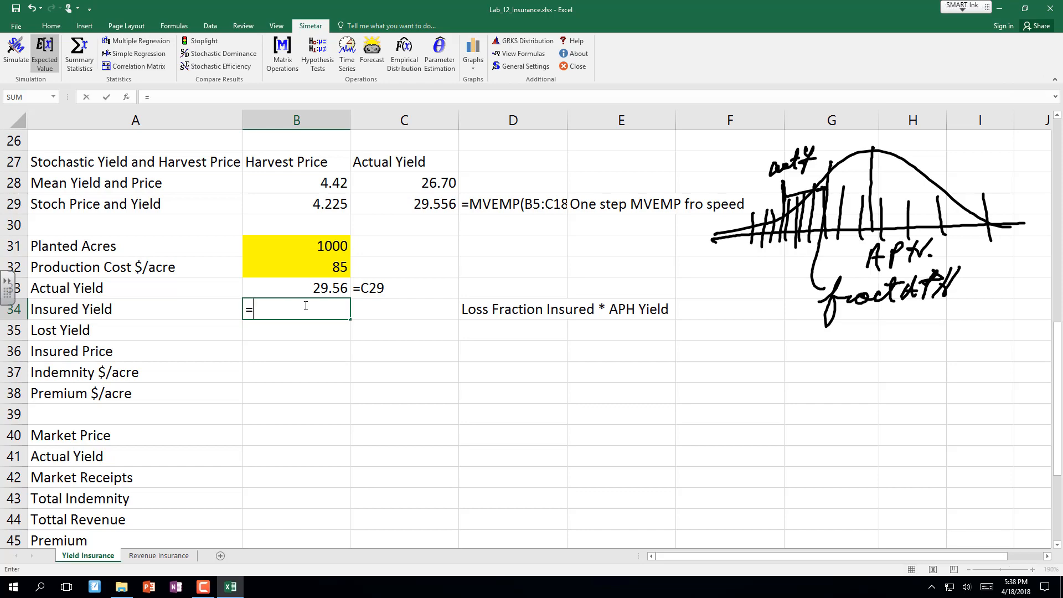
{"action": "scroll", "coordinate": [305, 306], "scroll_direction": "down", "scroll_amount": 2}
{"action": "scroll", "coordinate": [304, 304], "scroll_direction": "up", "scroll_amount": 5}
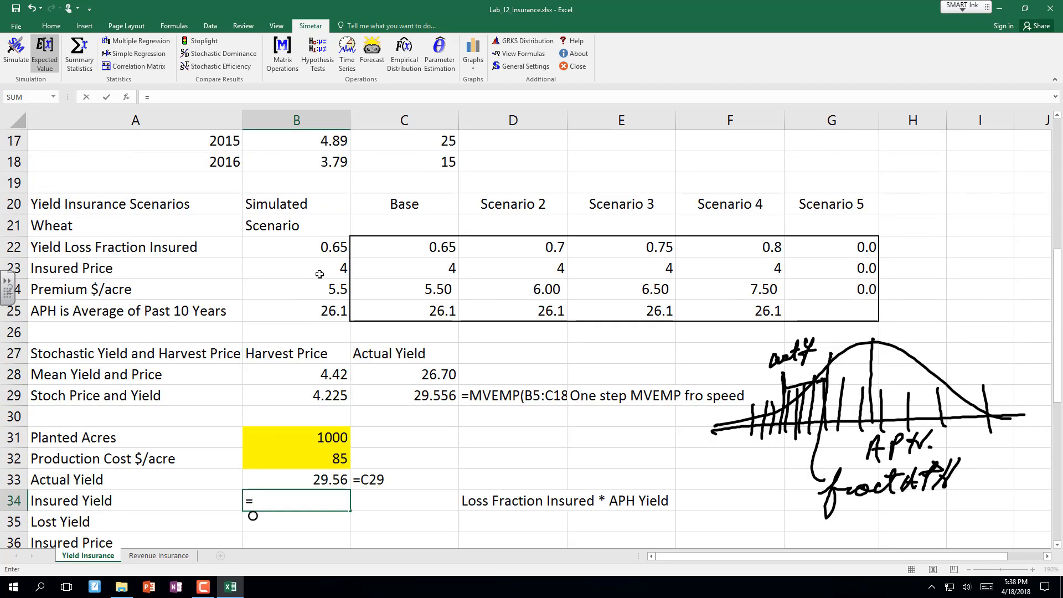
{"action": "left_click", "coordinate": [323, 249]}
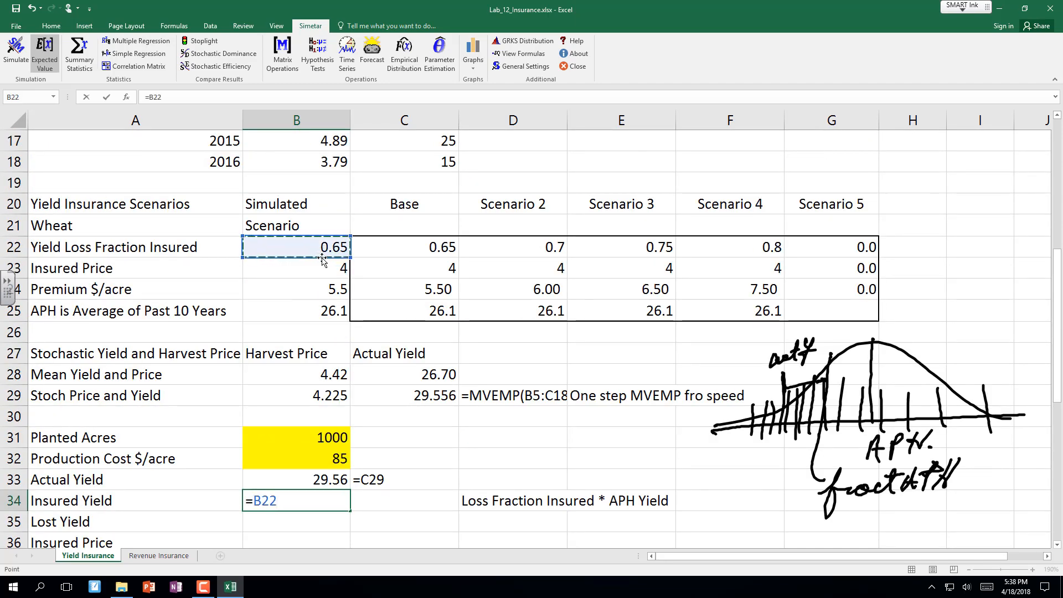
{"action": "type", "text": "*"}
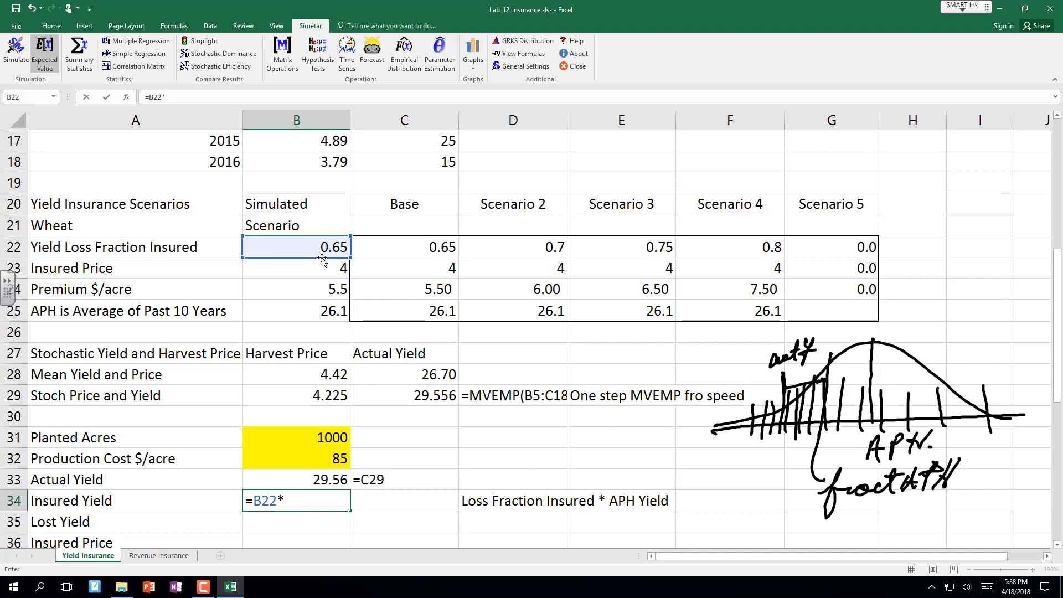
{"action": "left_click", "coordinate": [309, 309]}
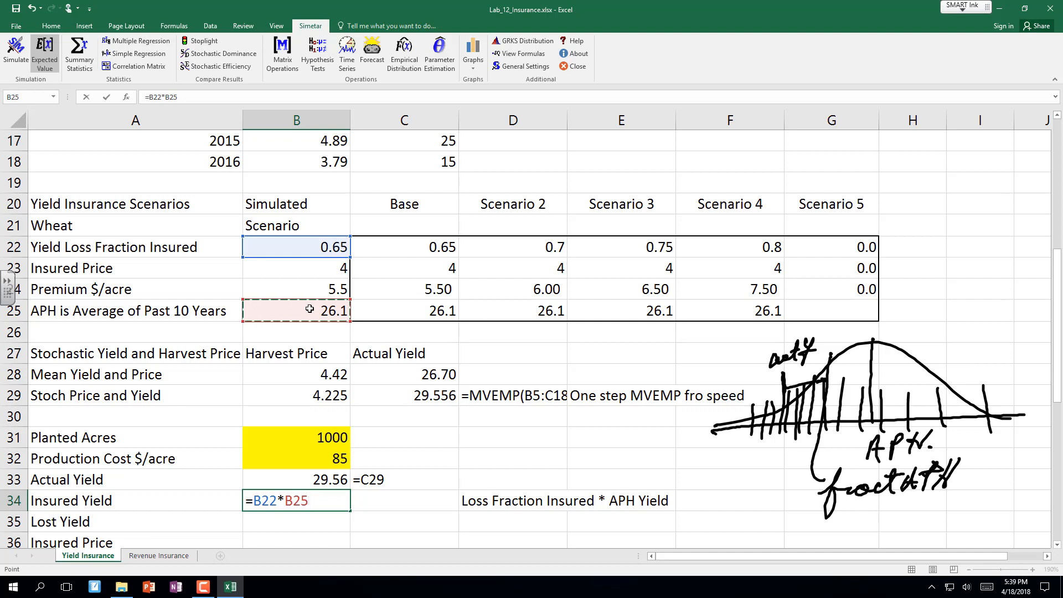
{"action": "key", "text": "Return"}
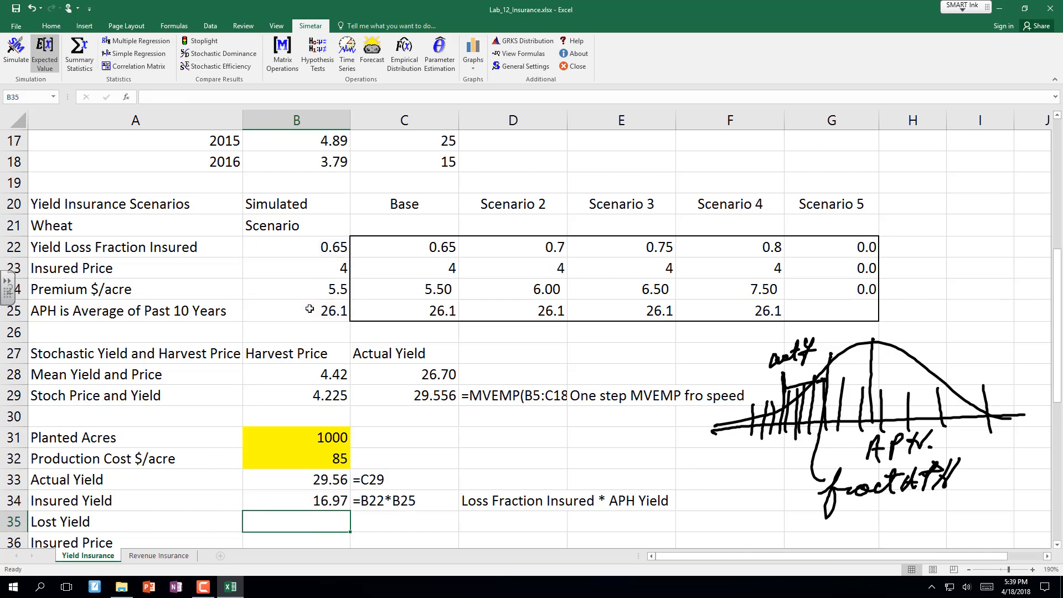
Enter =IF(B33<B34,B34-B33,0) in B35 to calculate Lost Yield as the shortfall of actual yield below insured yield.
{"action": "key", "text": "Return"}
{"action": "key", "text": "Return"}
{"action": "key", "text": "Return"}
{"action": "key", "text": "Return"}
{"action": "key", "text": "Up"}
{"action": "key", "text": "Up"}
{"action": "key", "text": "Up"}
{"action": "key", "text": "Up"}
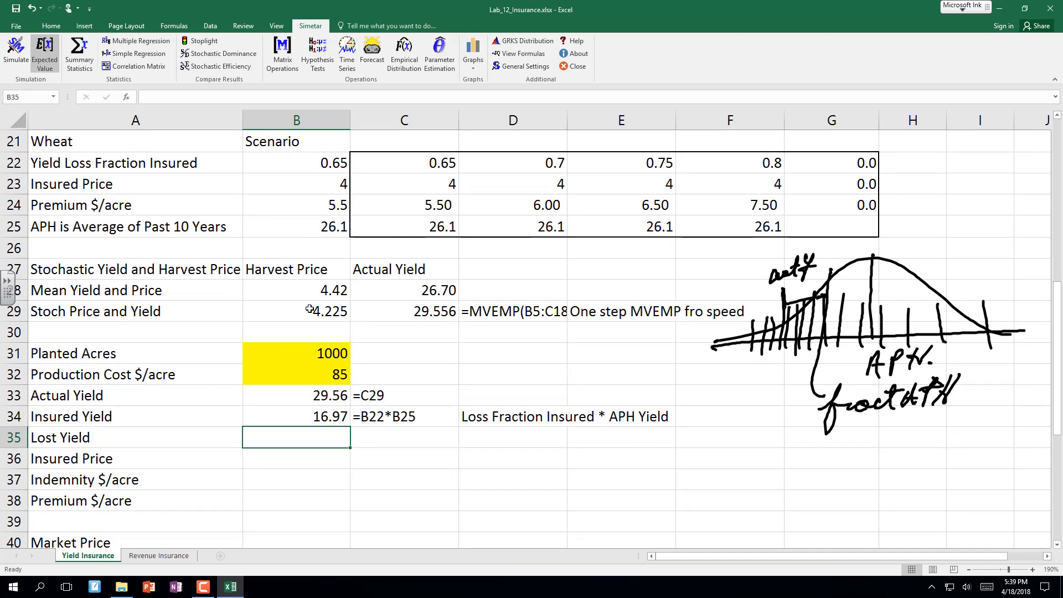
{"action": "type", "text": "=if("}
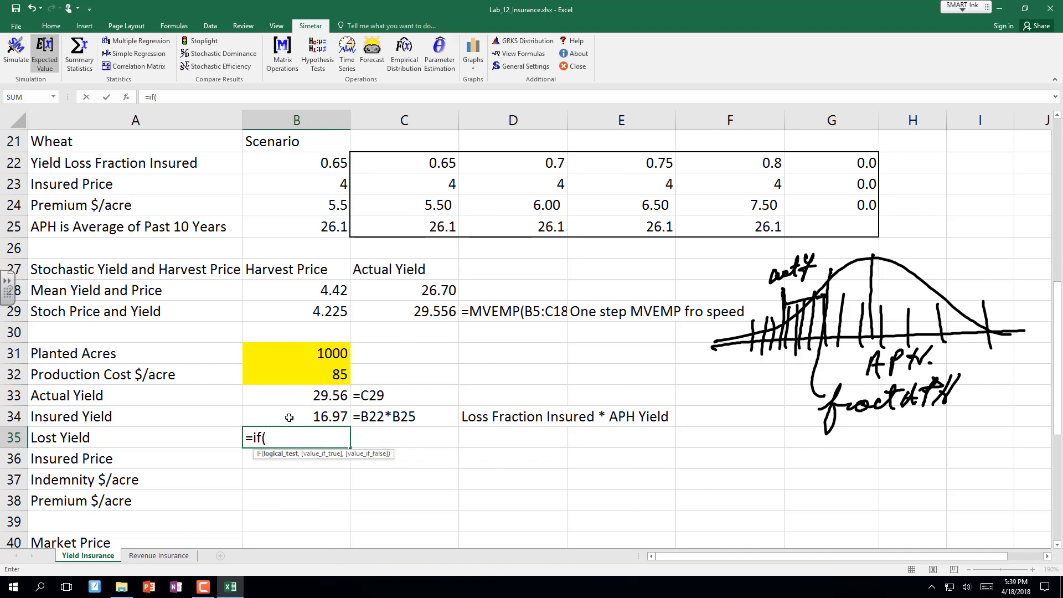
{"action": "left_click", "coordinate": [295, 398]}
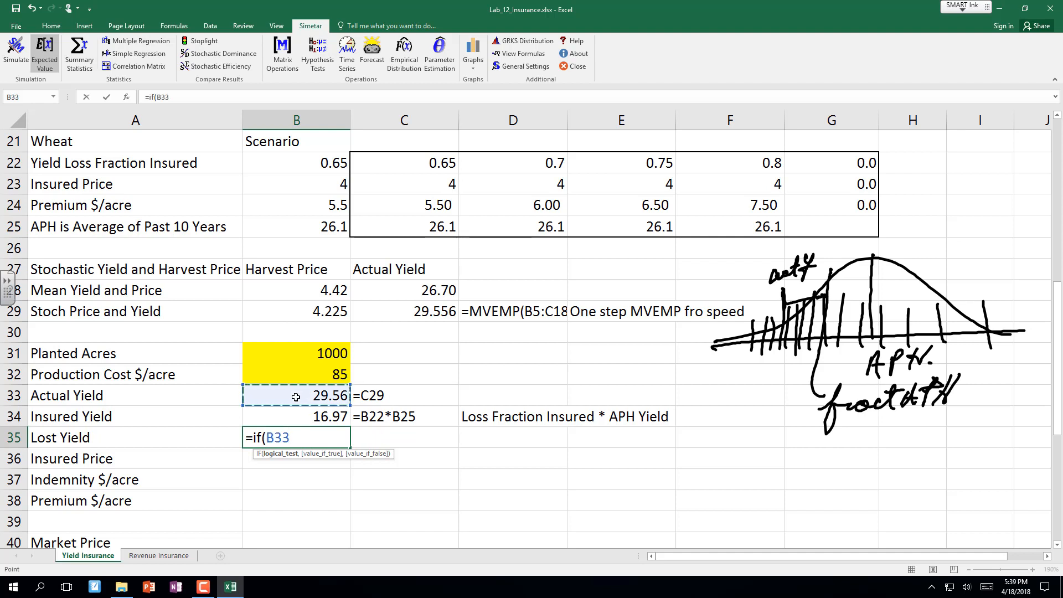
{"action": "type", "text": "<"}
{"action": "left_click", "coordinate": [296, 414]}
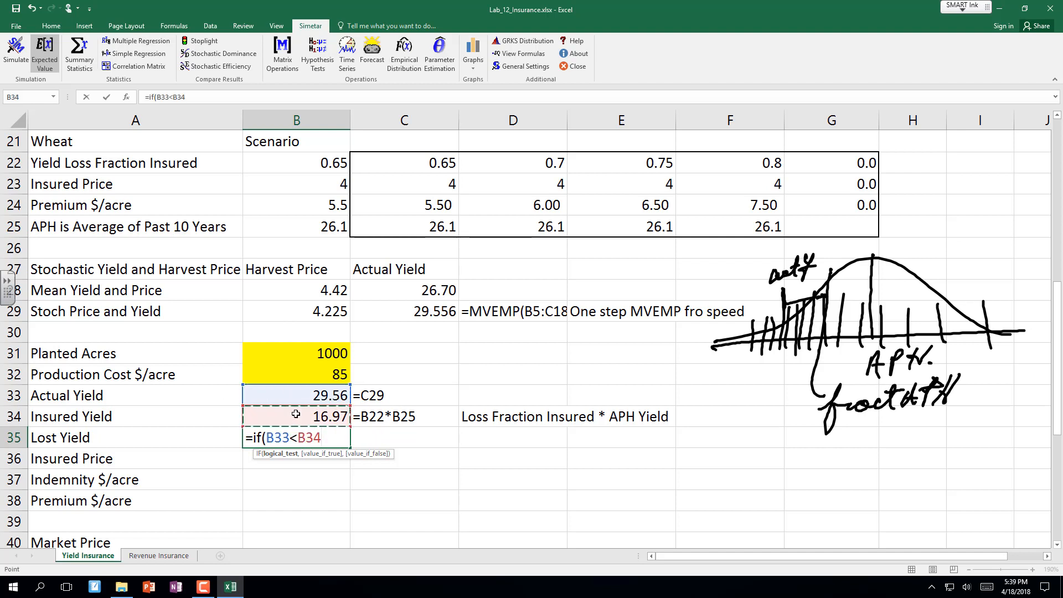
{"action": "type", "text": ","}
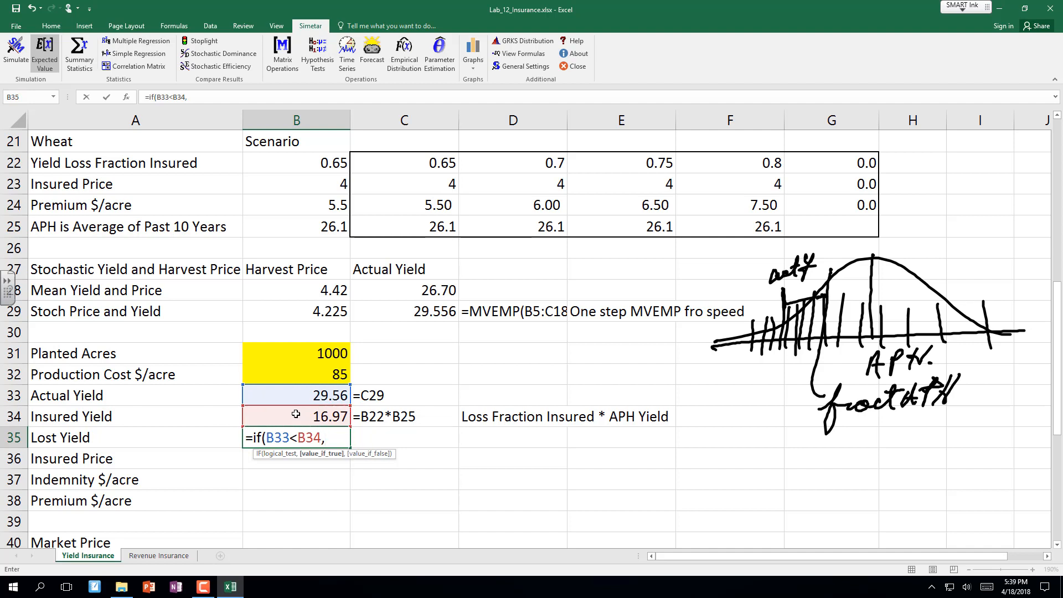
{"action": "left_click", "coordinate": [296, 414]}
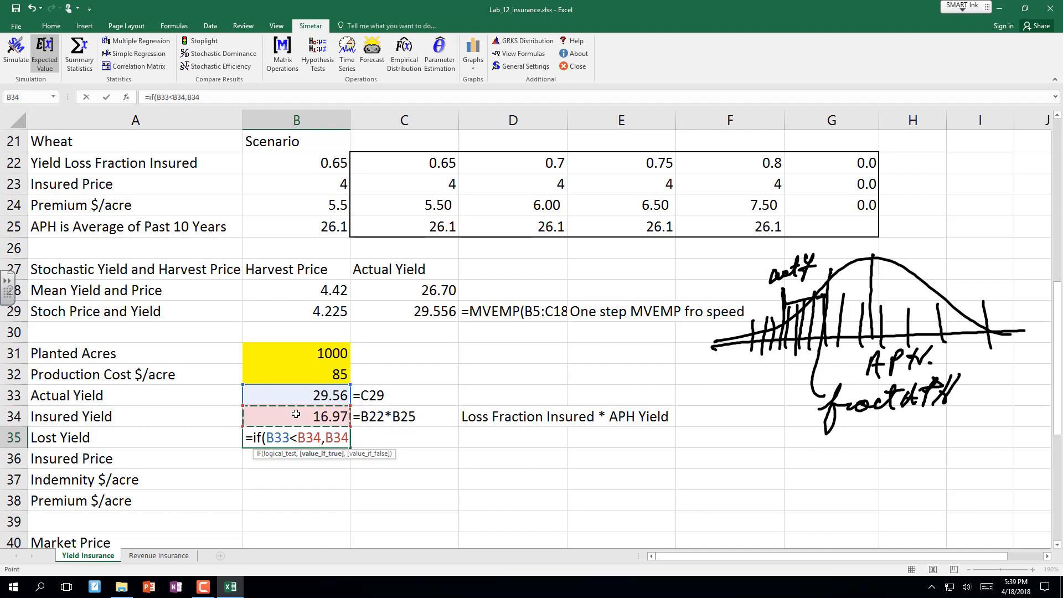
{"action": "type", "text": "-"}
{"action": "left_click", "coordinate": [309, 389]}
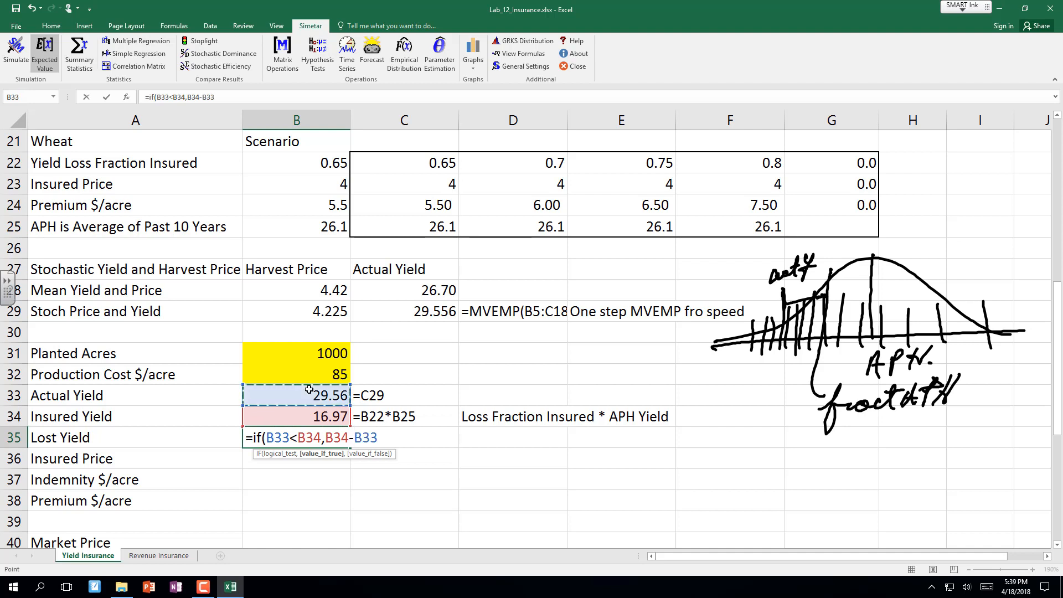
{"action": "type", "text": ",0"}
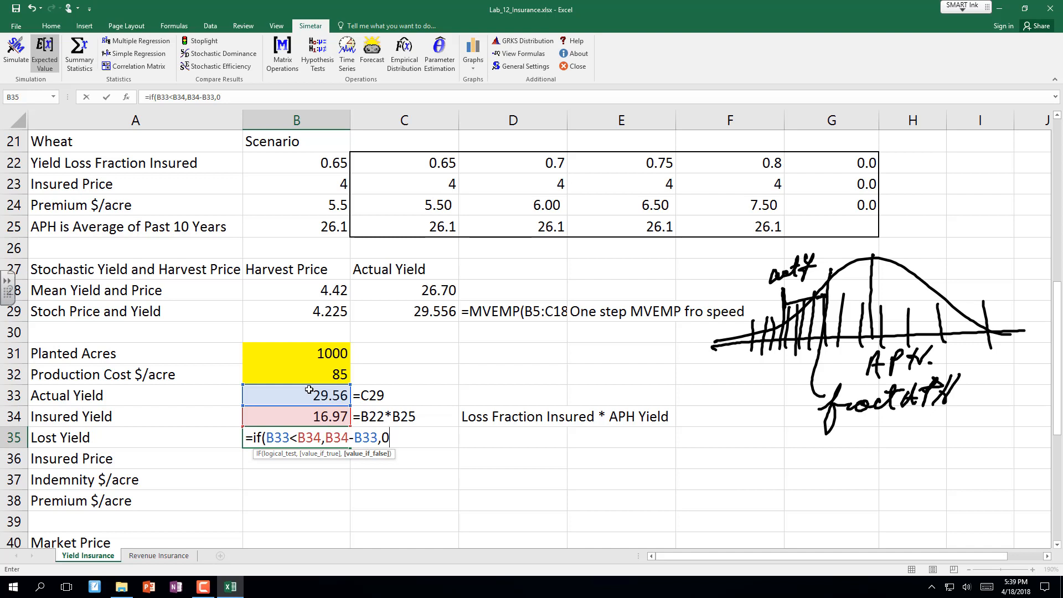
{"action": "type", "text": ")"}
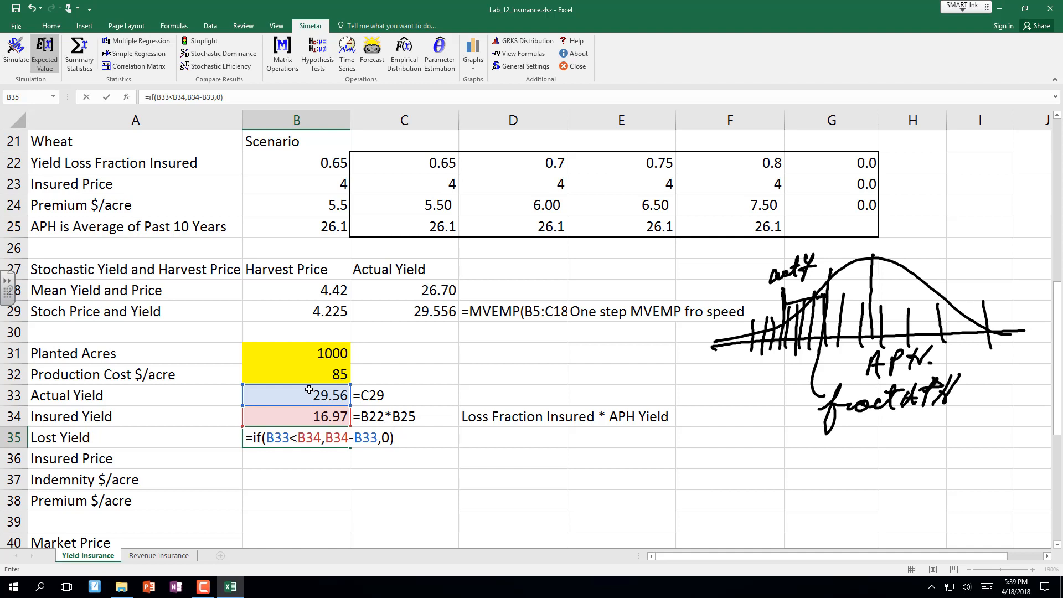
{"action": "key", "text": "Return"}
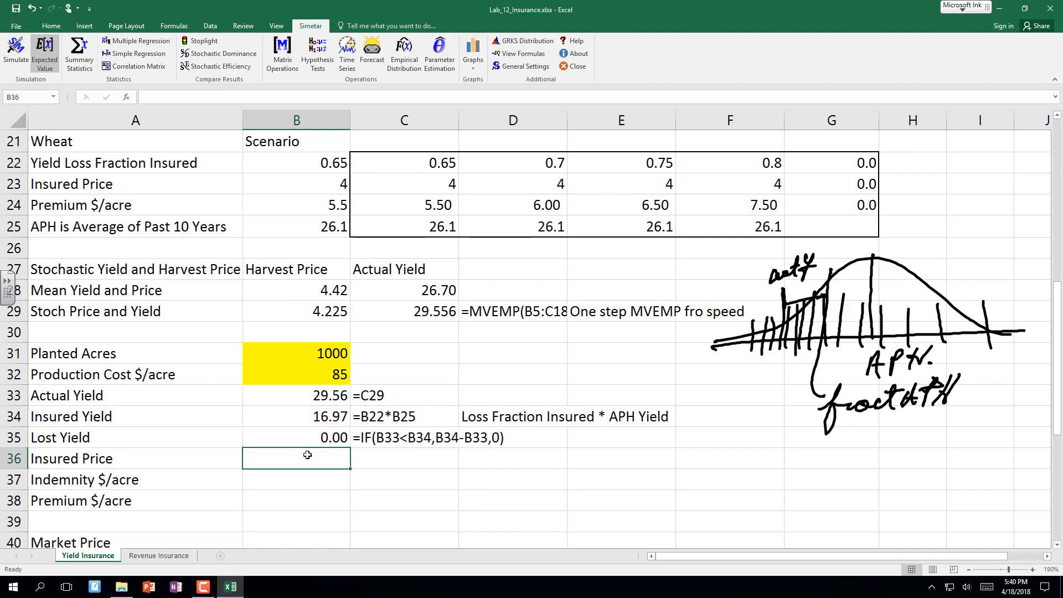
Enter =B23 in B36 so that Insured Price takes the scenario's insured price.
{"action": "type", "text": "="}
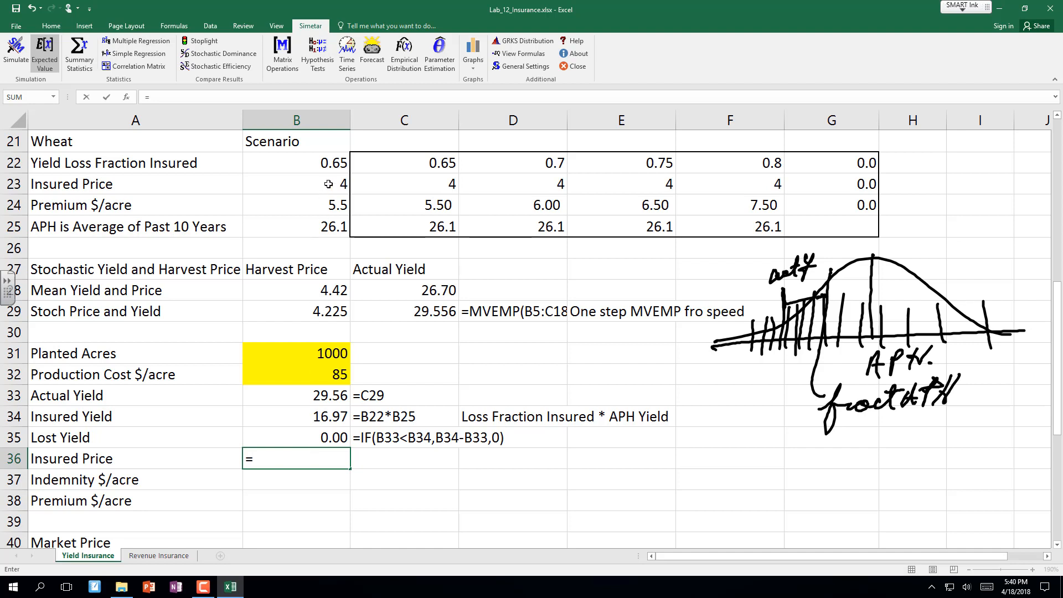
{"action": "left_click", "coordinate": [328, 184]}
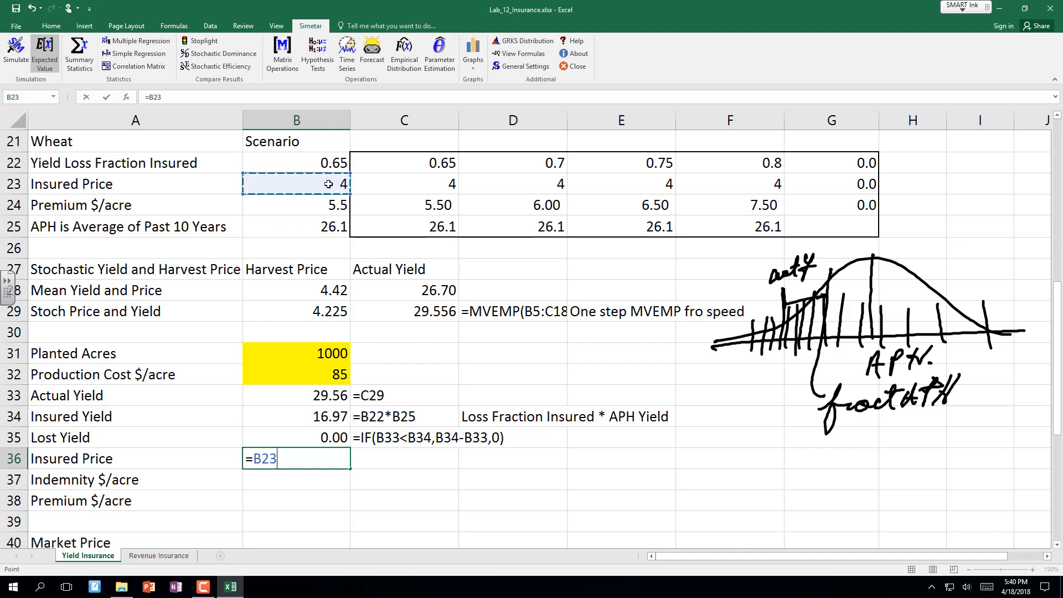
{"action": "key", "text": "Return"}
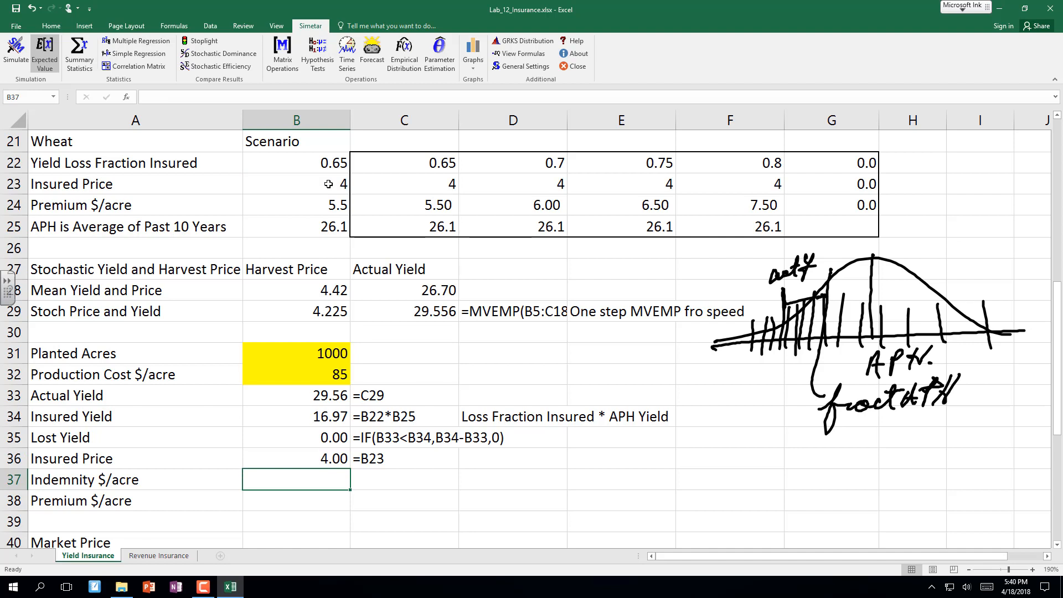
Enter the note "equal lost yield * insured price" in D37 beside the Indemnity $/acre row.
{"action": "type", "text": "="}
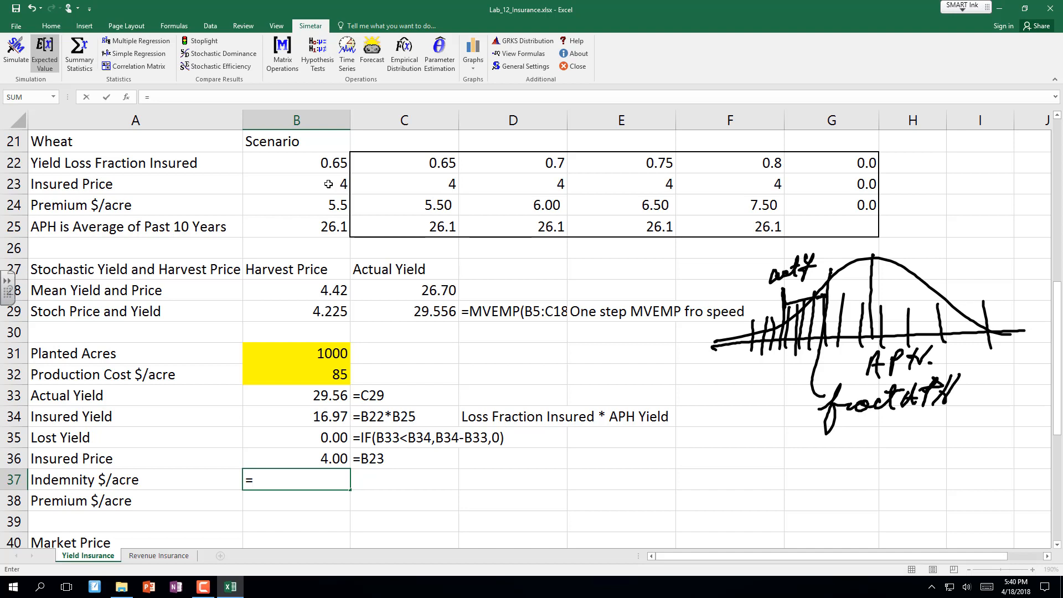
{"action": "key", "text": "Escape"}
{"action": "key", "text": "Right"}
{"action": "key", "text": "Right"}
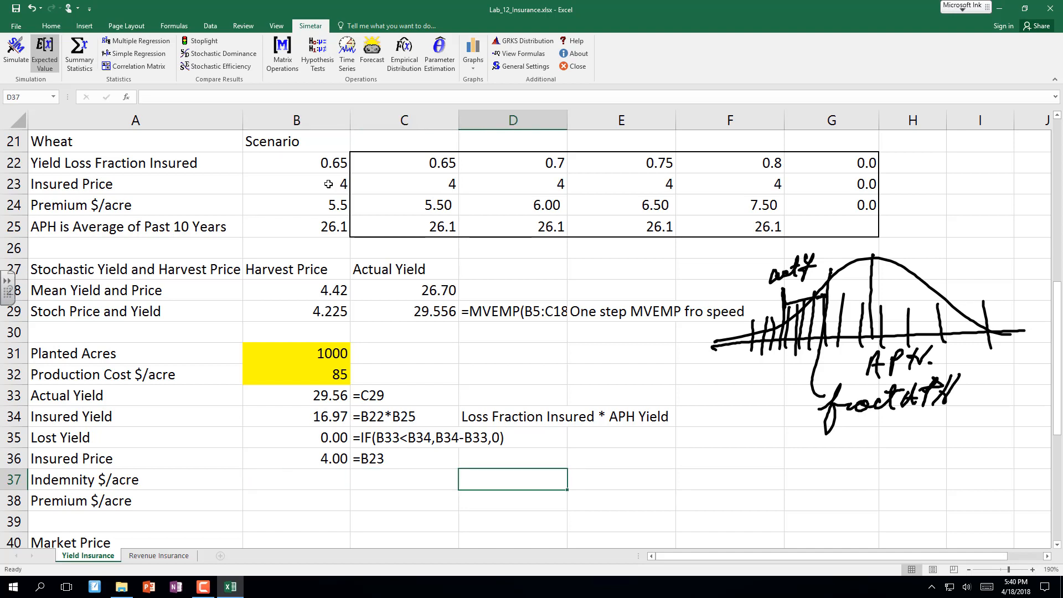
{"action": "type", "text": "="}
{"action": "key", "text": "BackSpace"}
{"action": "type", "text": "equal"}
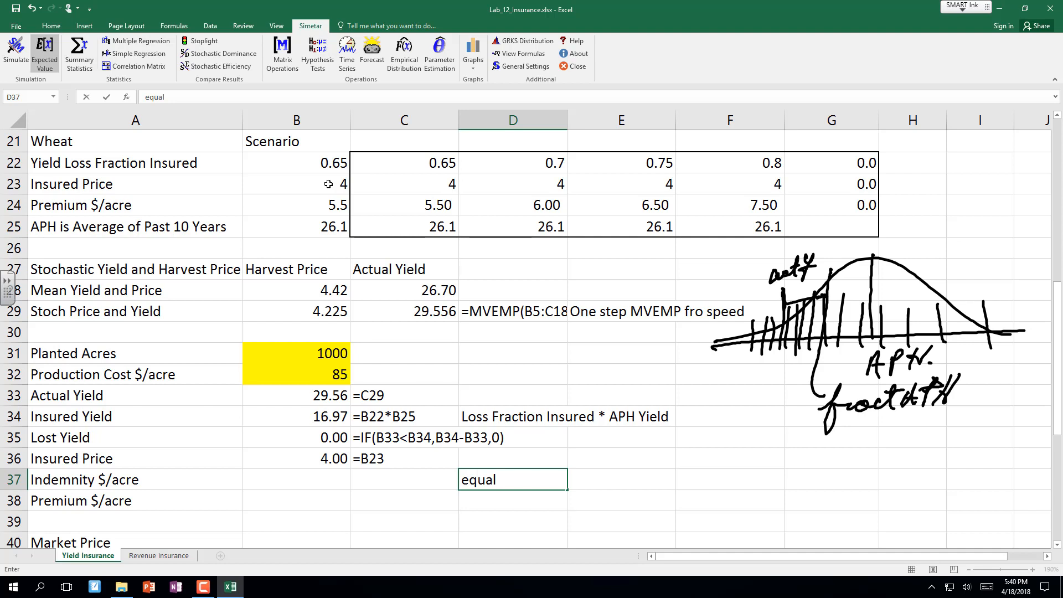
{"action": "type", "text": " lost yield * "}
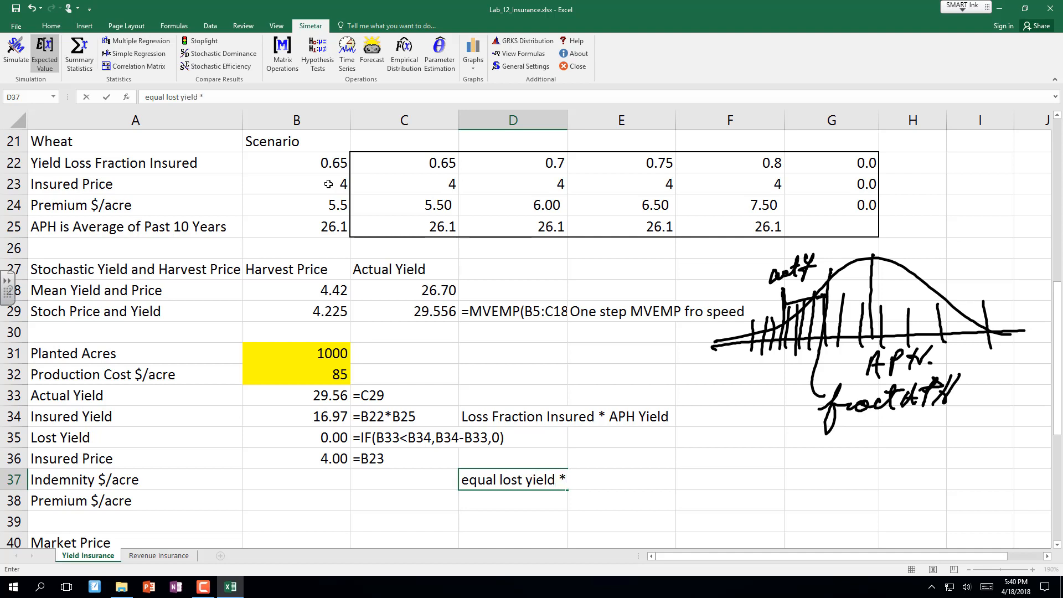
{"action": "type", "text": "insured price"}
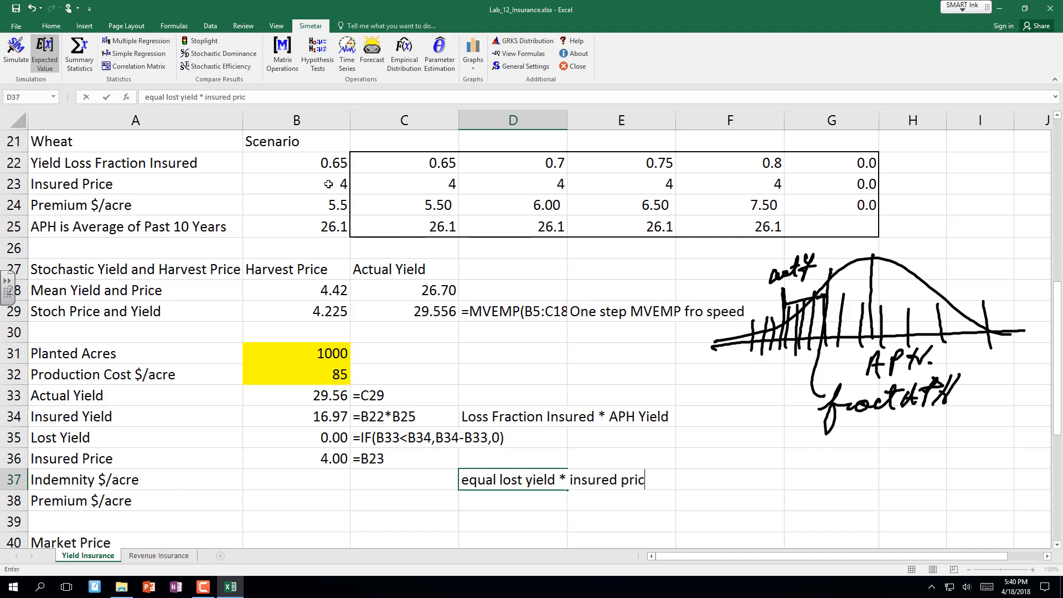
{"action": "key", "text": "Return"}
{"action": "key", "text": "Up"}
{"action": "key", "text": "Up"}
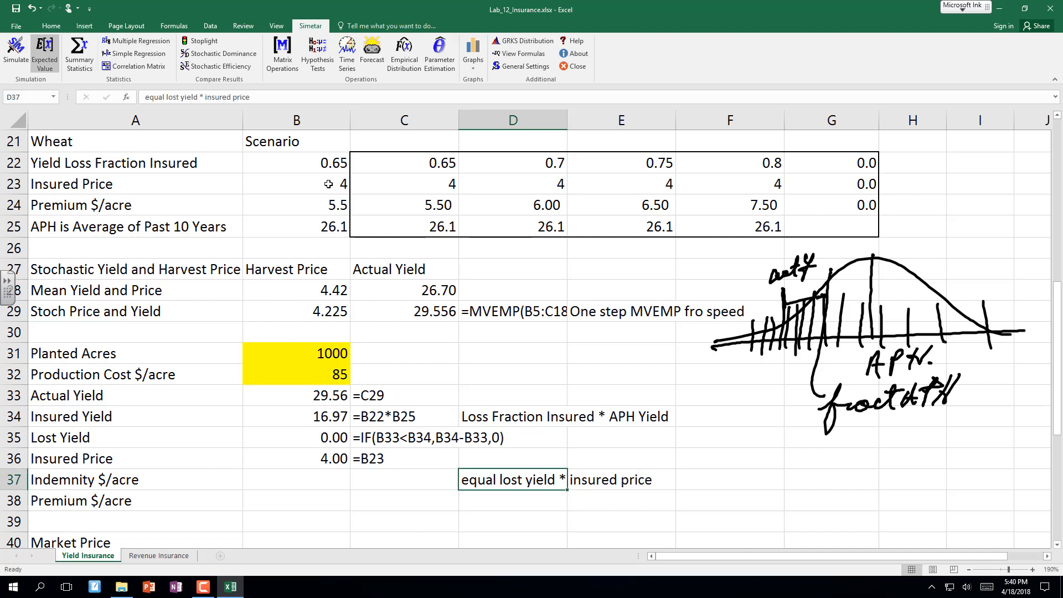
Enter =B36*B35 in B37 to calculate Indemnity $/acre as insured price times lost yield.
{"action": "key", "text": "Down"}
{"action": "key", "text": "Left"}
{"action": "key", "text": "Left"}
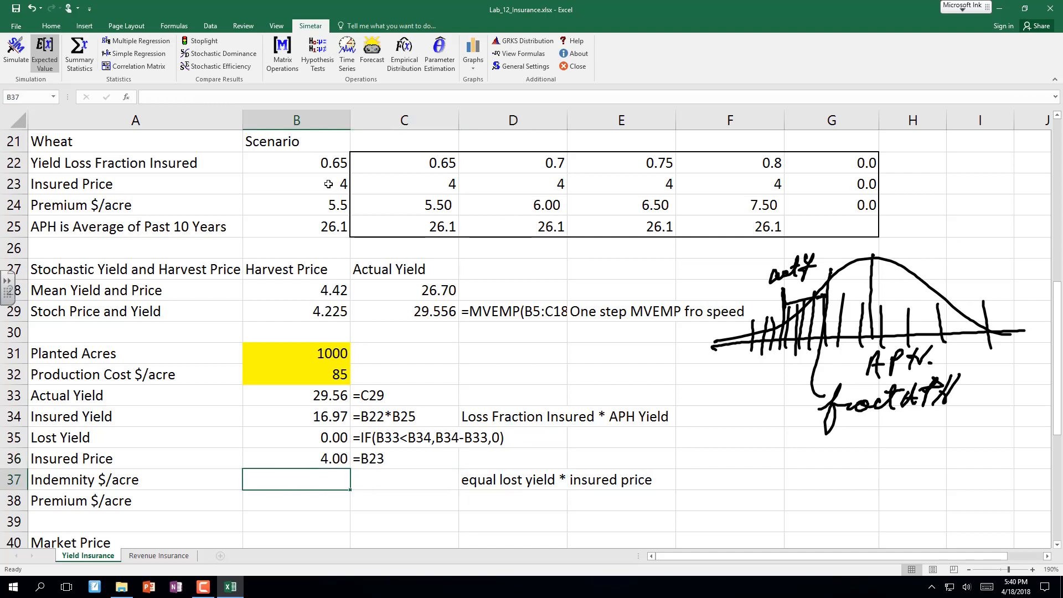
{"action": "type", "text": "="}
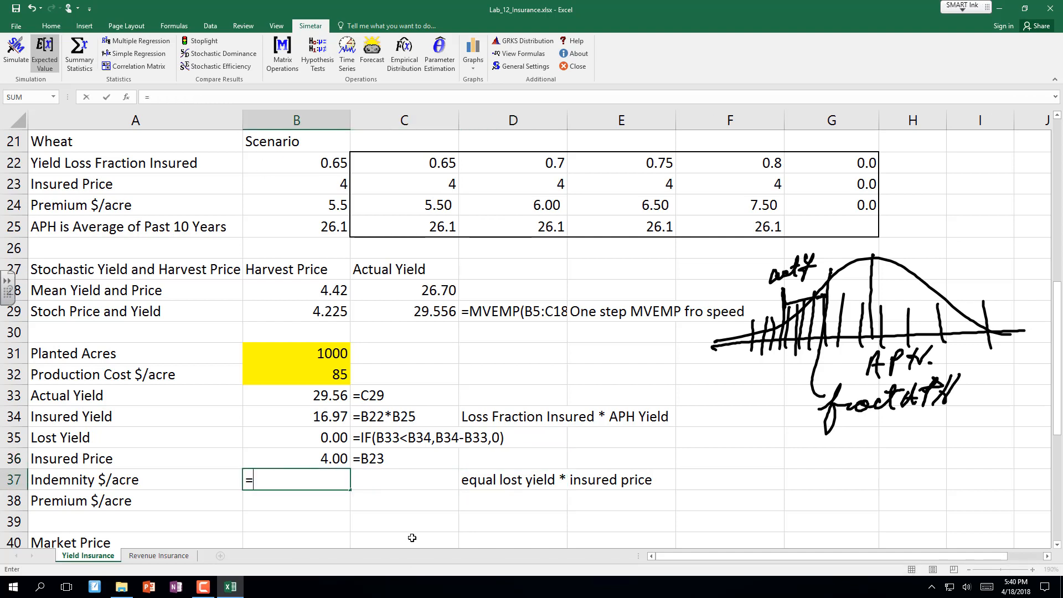
{"action": "left_click", "coordinate": [320, 453]}
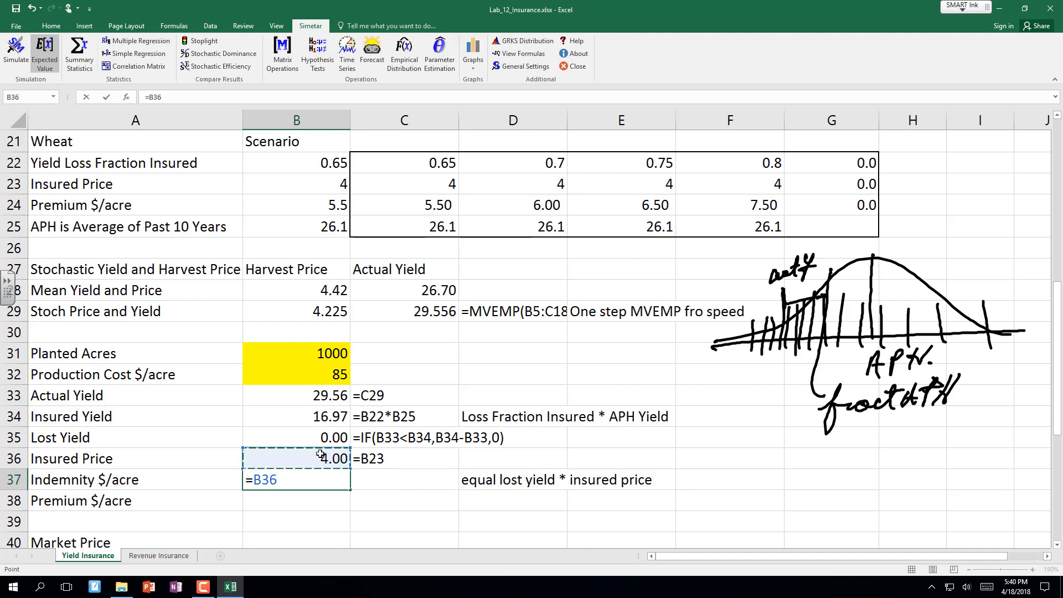
{"action": "type", "text": "*"}
{"action": "left_click", "coordinate": [333, 432]}
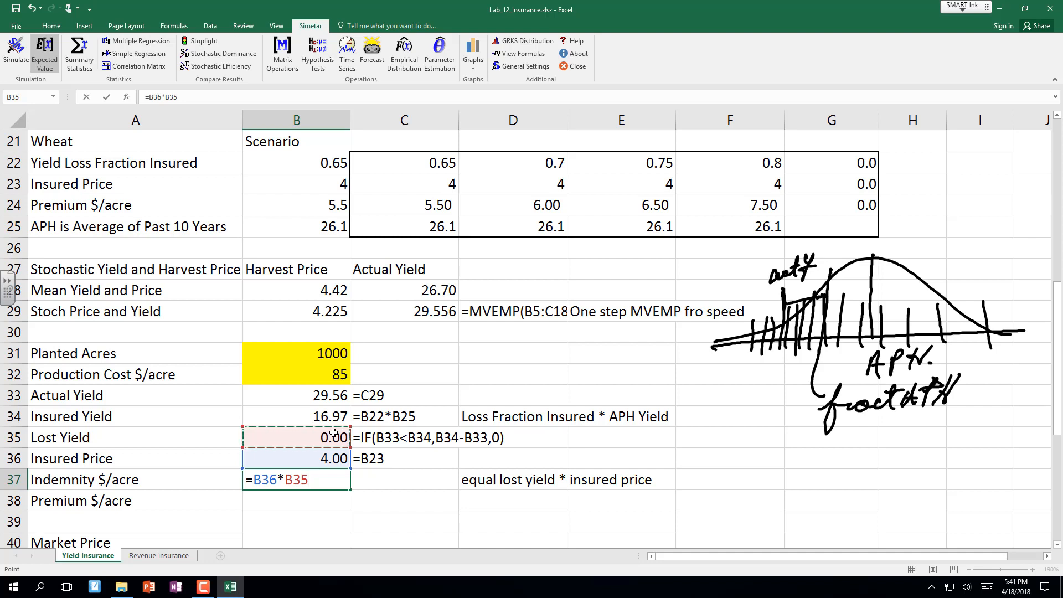
{"action": "key", "text": "Return"}
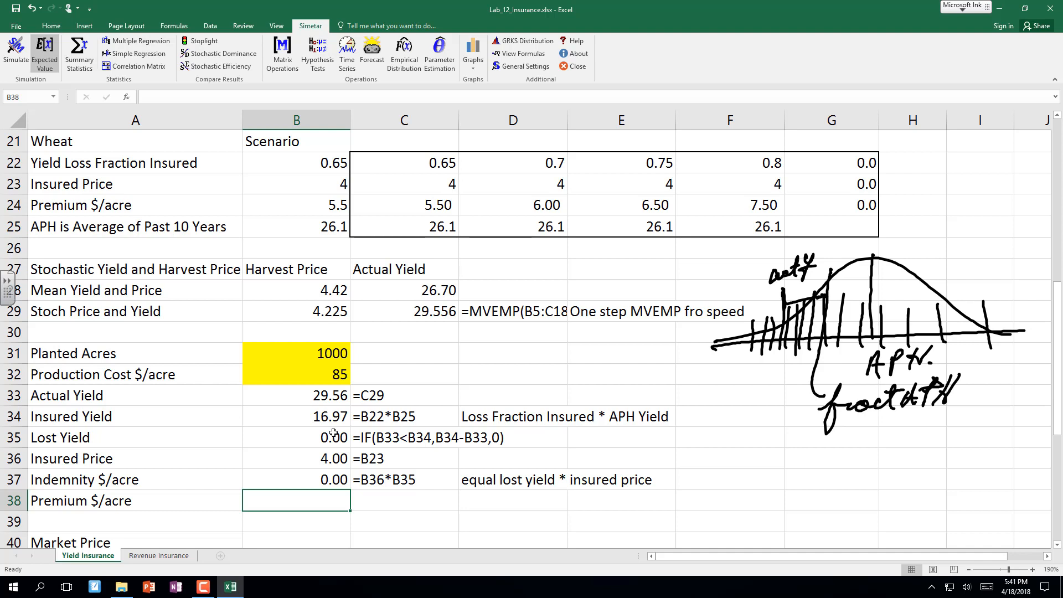
Enter the note "equal to acres planted * $/acree premium" in D38 beside the Premium $/acre row.
{"action": "key", "text": "Right"}
{"action": "key", "text": "Right"}
{"action": "key", "text": "Right"}
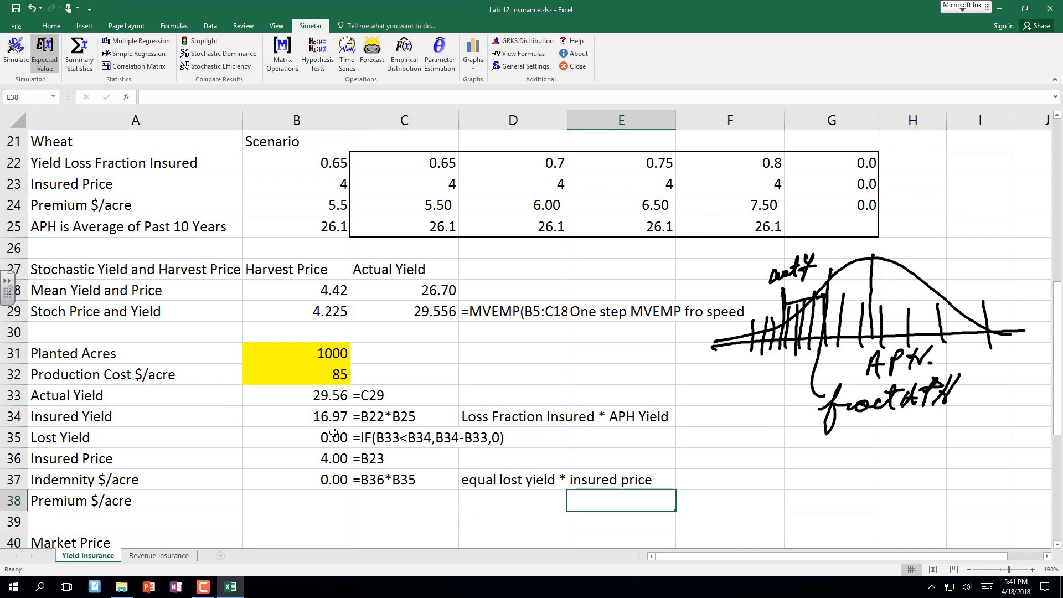
{"action": "key", "text": "Left"}
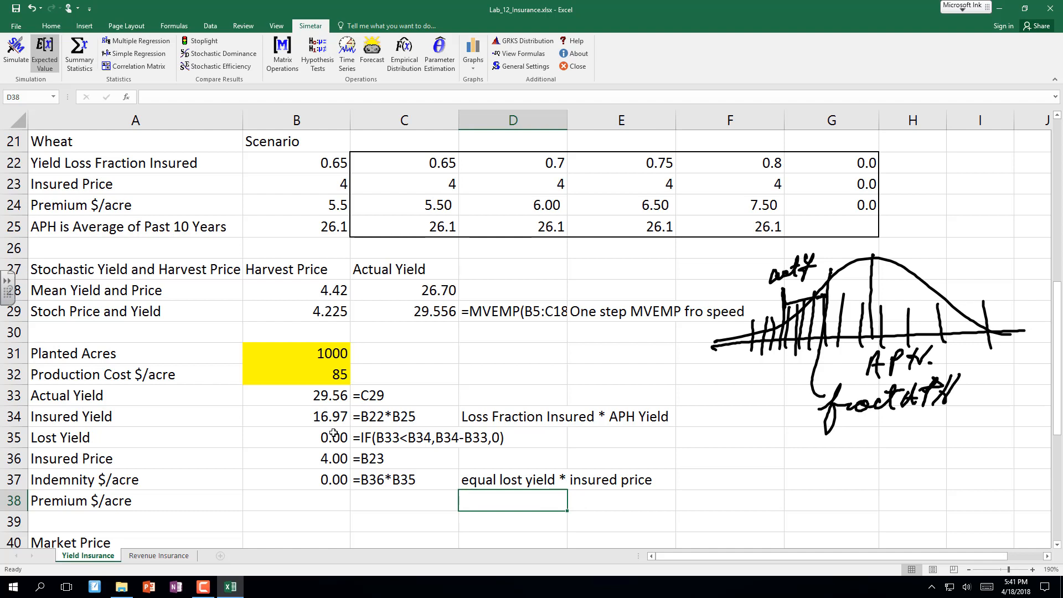
{"action": "type", "text": "equal "}
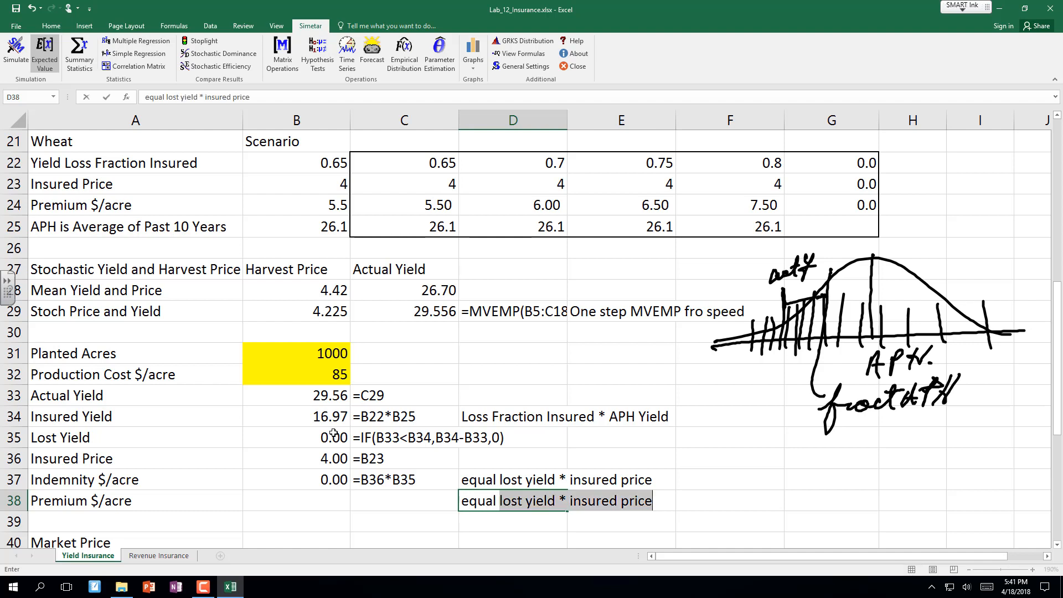
{"action": "type", "text": "to acr"}
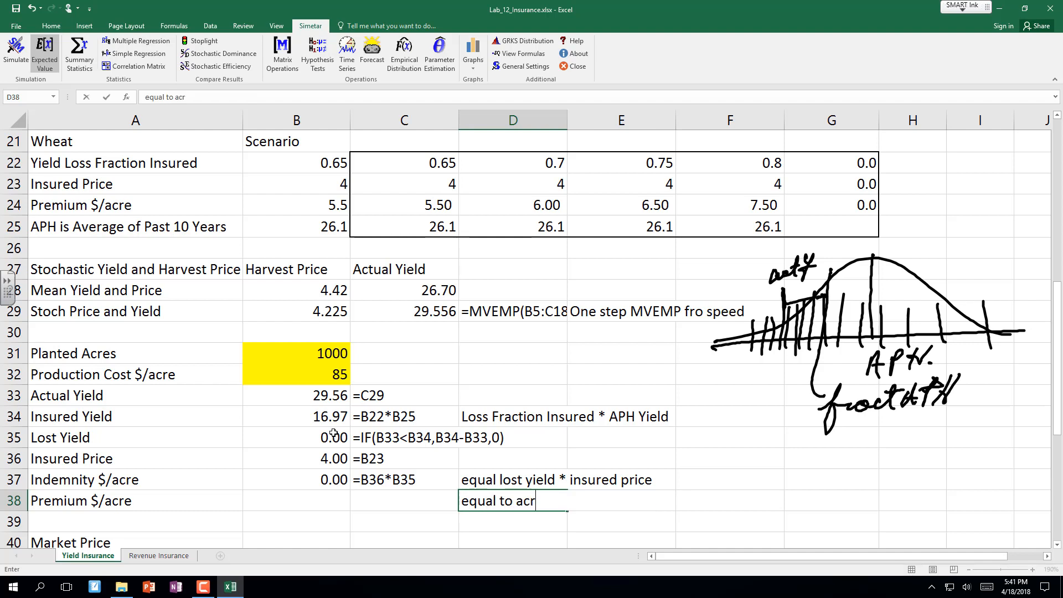
{"action": "type", "text": "es planted *"}
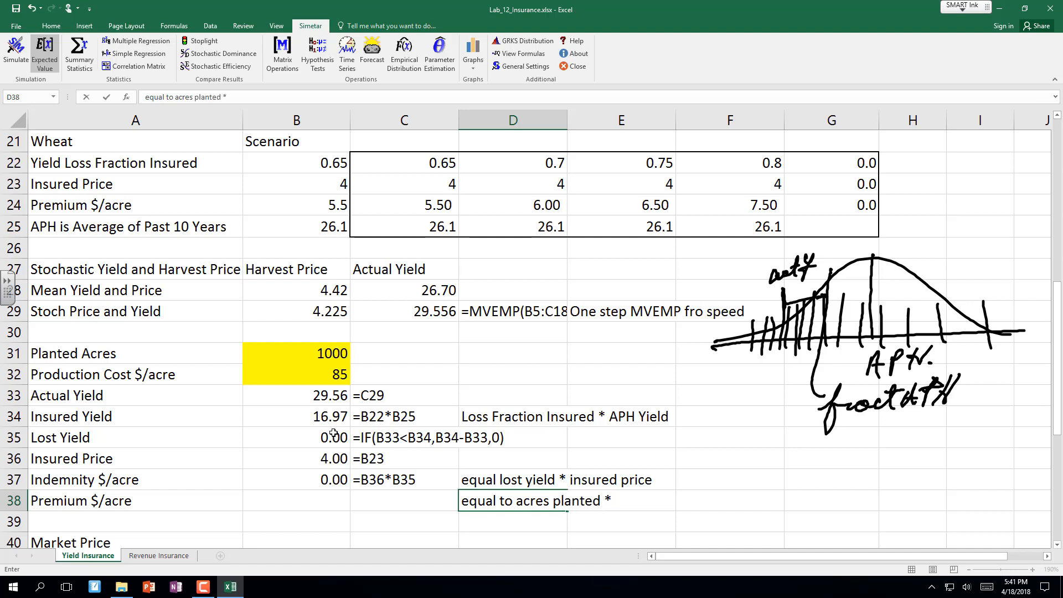
{"action": "type", "text": " $/acree premiu"}
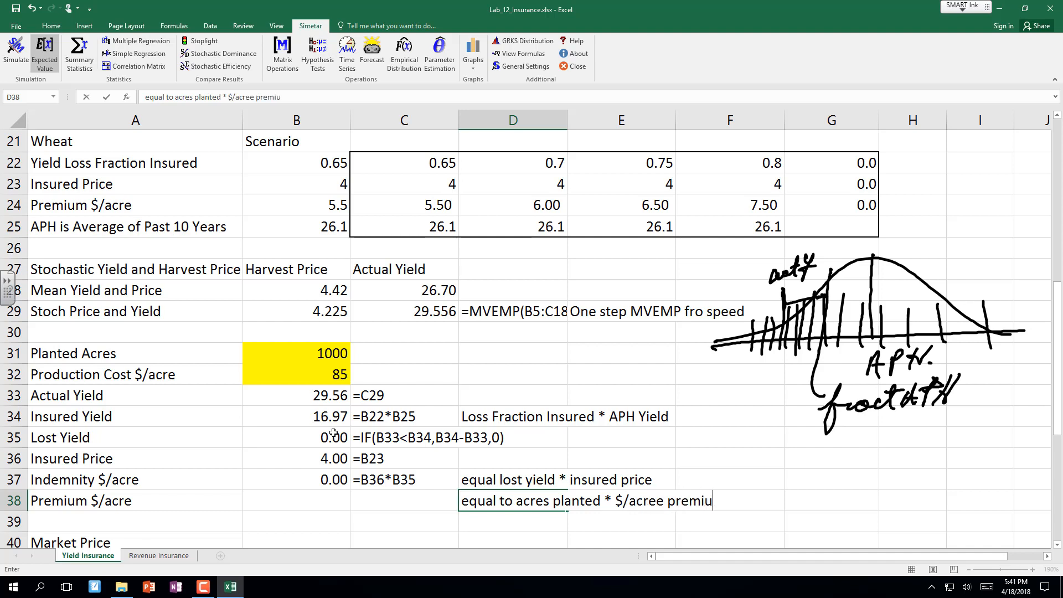
{"action": "type", "text": "m"}
{"action": "key", "text": "Return"}
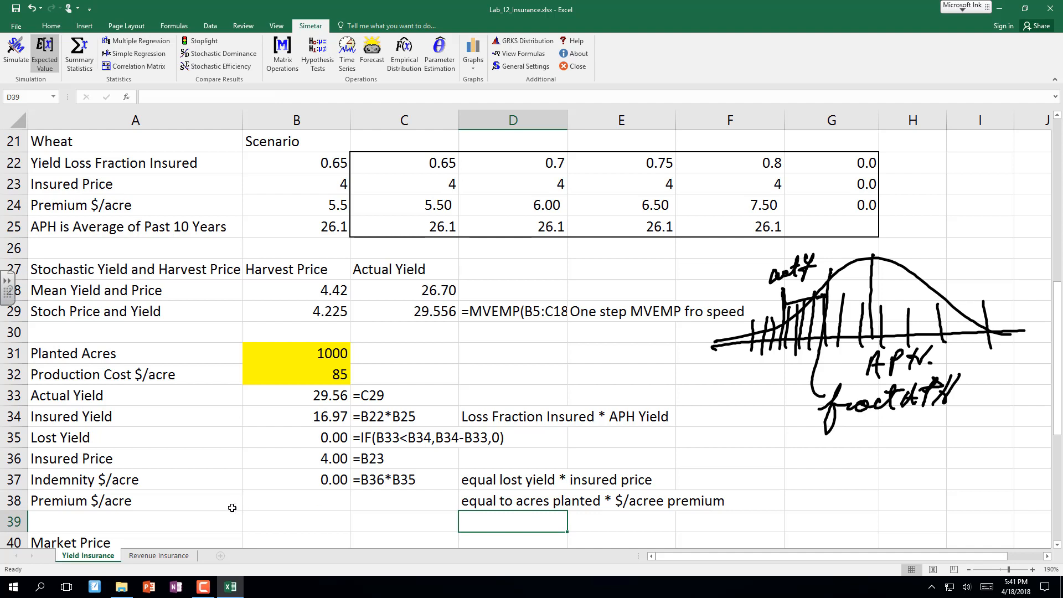
Enter =B31*B24 in B38 to calculate the premium as planted acres times the scenario premium per acre.
{"action": "left_click", "coordinate": [318, 494]}
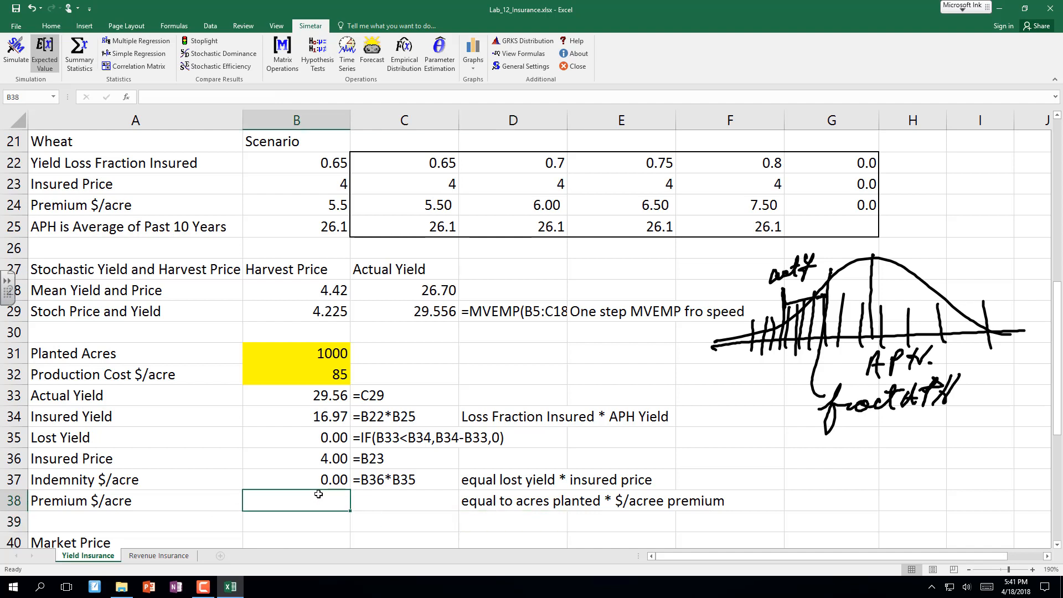
{"action": "type", "text": "="}
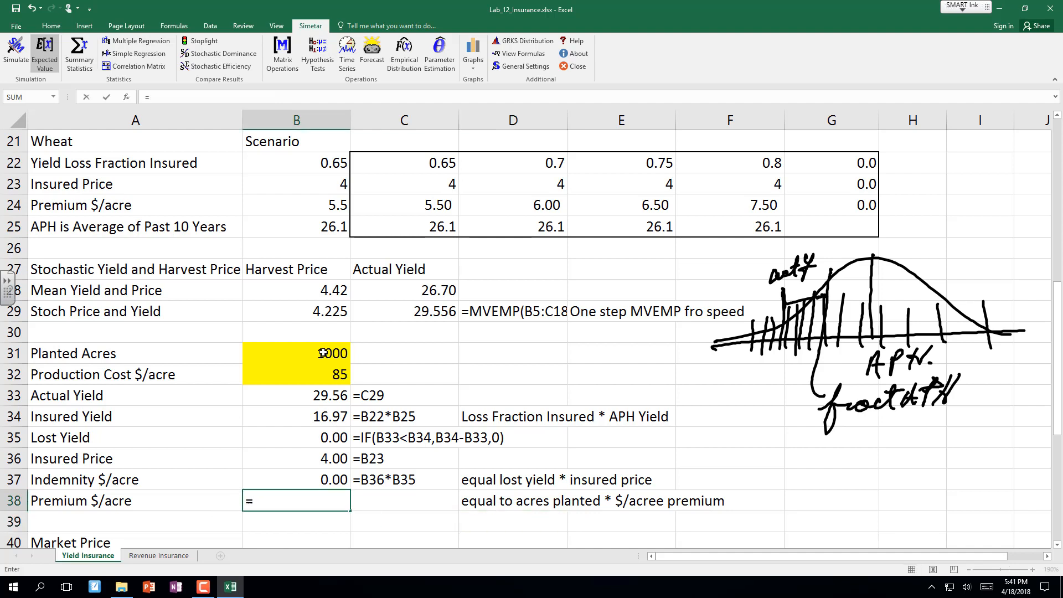
{"action": "left_click", "coordinate": [322, 353]}
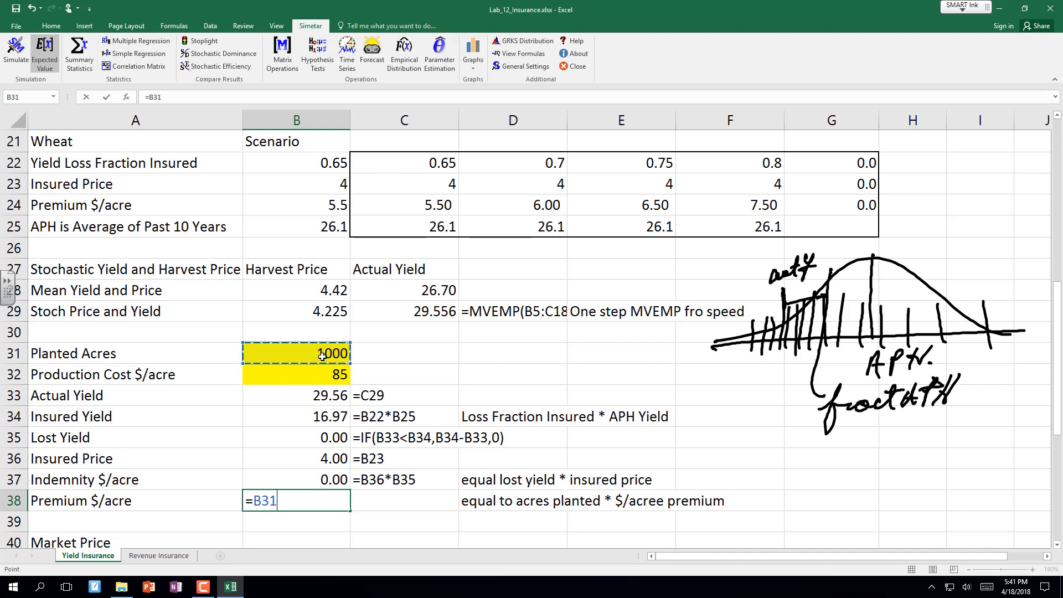
{"action": "type", "text": "*"}
{"action": "left_click", "coordinate": [337, 202]}
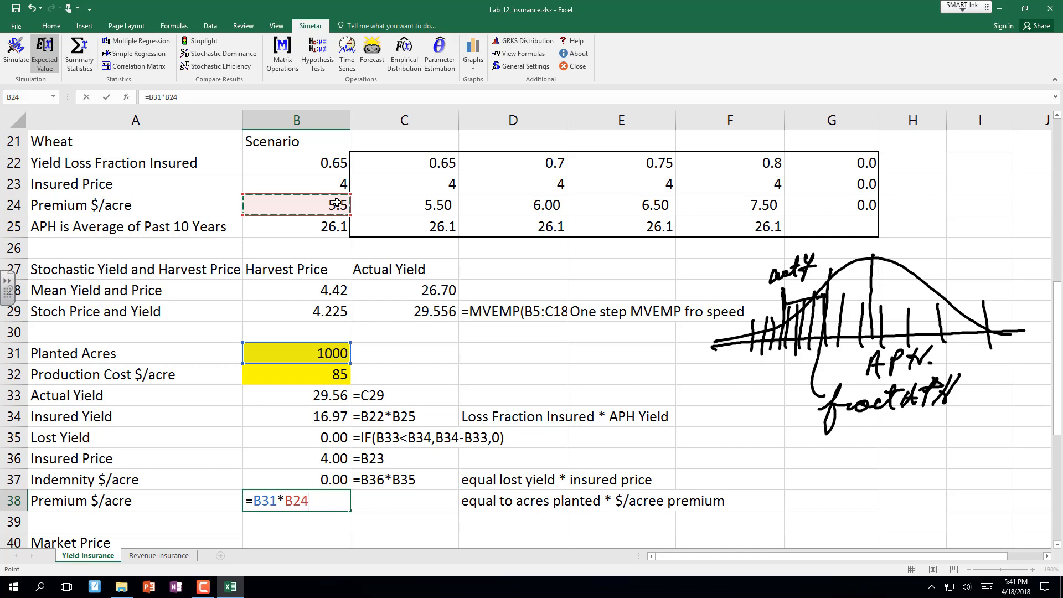
{"action": "key", "text": "Return"}
Turn off Simetar's Expected Value mode and recalculate the sheet to draw new stochastic values.
{"action": "key", "text": "Return"}
{"action": "key", "text": "Return"}
{"action": "key", "text": "Return"}
{"action": "key", "text": "Return"}
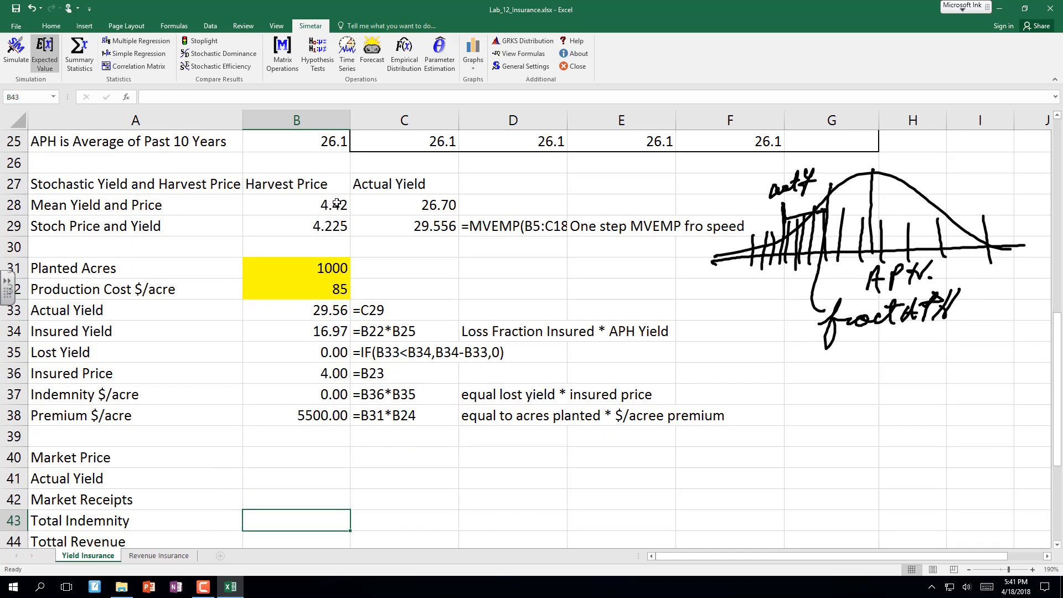
{"action": "key", "text": "Return"}
{"action": "key", "text": "Return"}
{"action": "key", "text": "Return"}
{"action": "key", "text": "Return"}
{"action": "key", "text": "Return"}
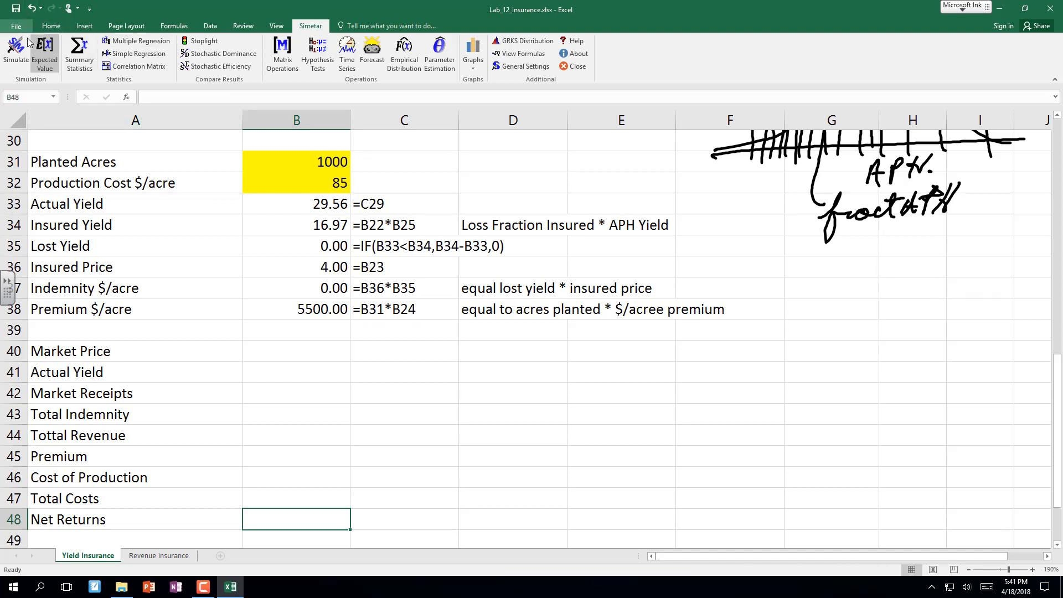
{"action": "left_click", "coordinate": [47, 48]}
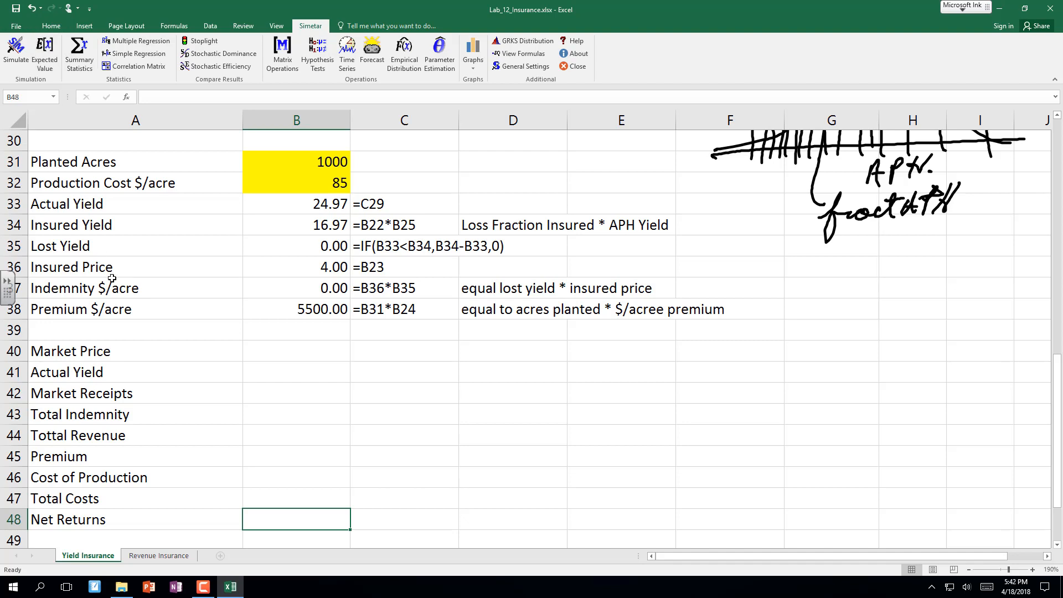
{"action": "key", "text": "F9"}
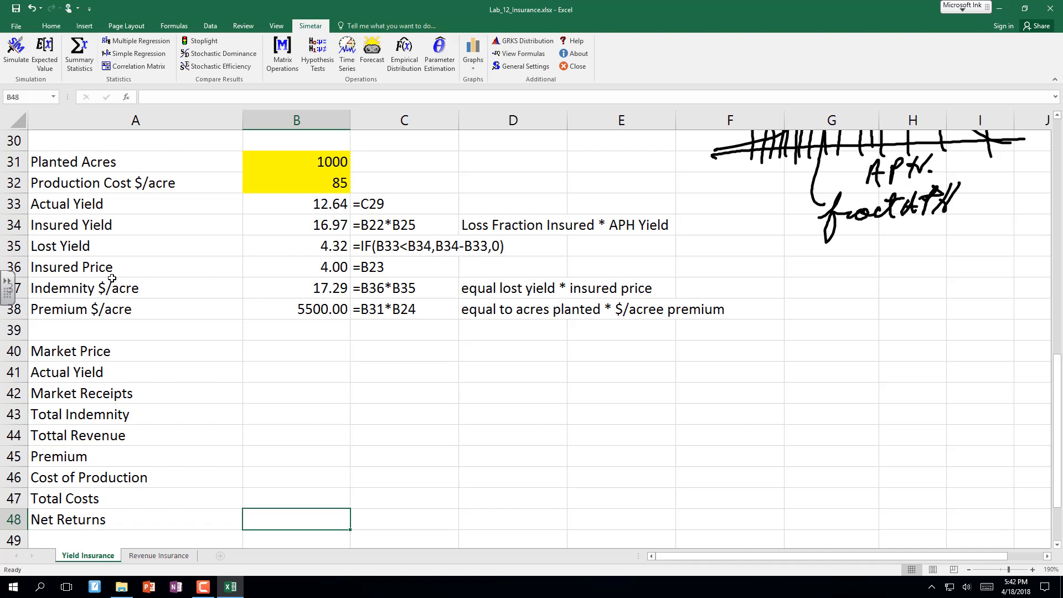
Test the lost yield and indemnity formulas with an Actual Yield of 15.97 in B33, and undo the entry.
{"action": "key", "text": "Up"}
{"action": "key", "text": "Up"}
{"action": "key", "text": "Up"}
{"action": "key", "text": "Up"}
{"action": "key", "text": "Up"}
{"action": "key", "text": "Up"}
{"action": "key", "text": "Up"}
{"action": "key", "text": "Up"}
{"action": "key", "text": "Up"}
{"action": "key", "text": "Up"}
{"action": "key", "text": "Up"}
{"action": "key", "text": "Up"}
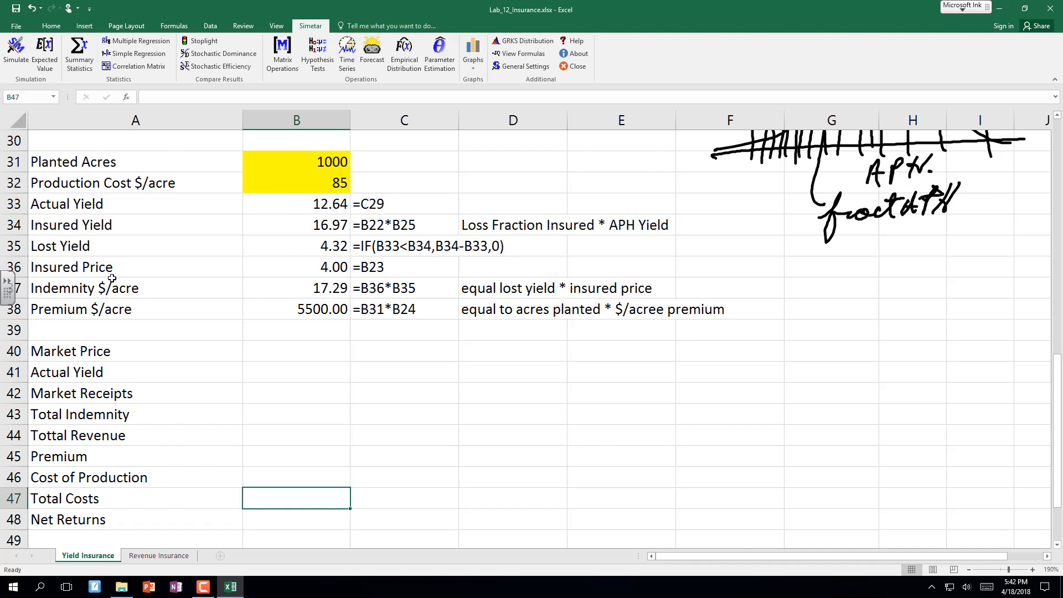
{"action": "key", "text": "Up"}
{"action": "key", "text": "Up"}
{"action": "key", "text": "Up"}
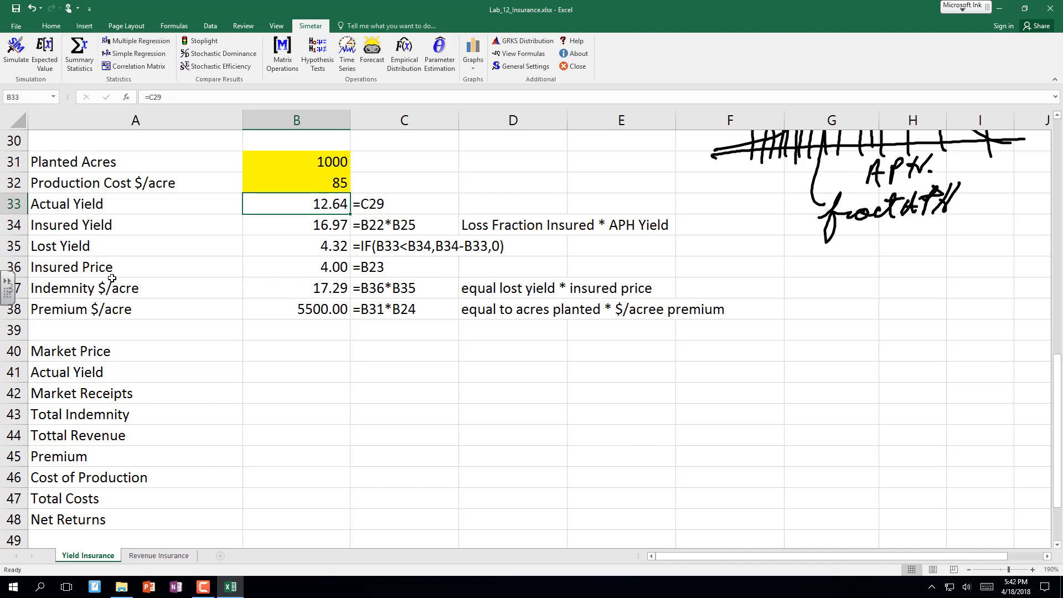
{"action": "type", "text": "1"}
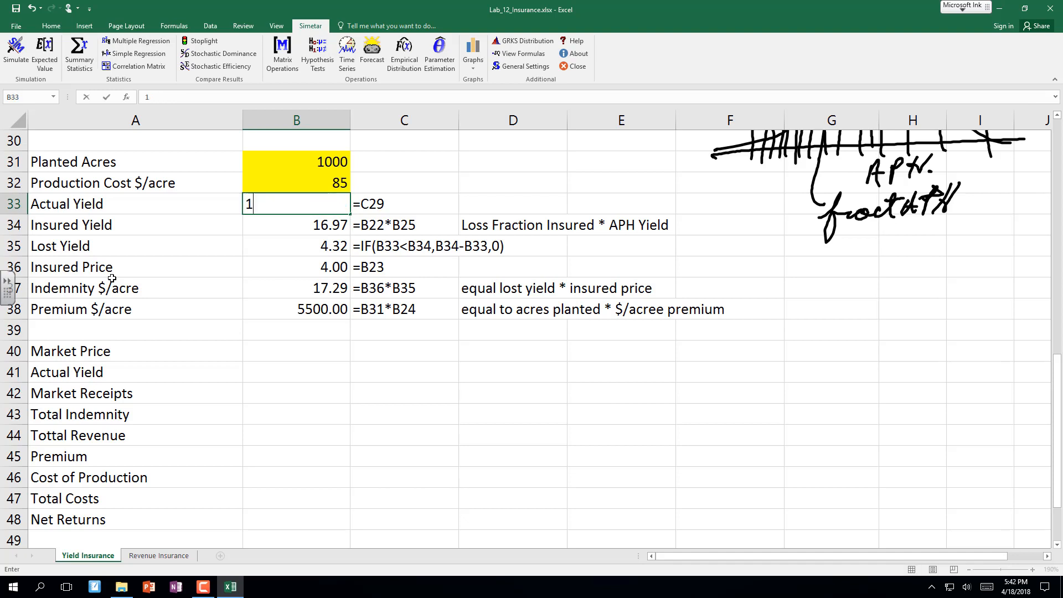
{"action": "type", "text": "5.97"}
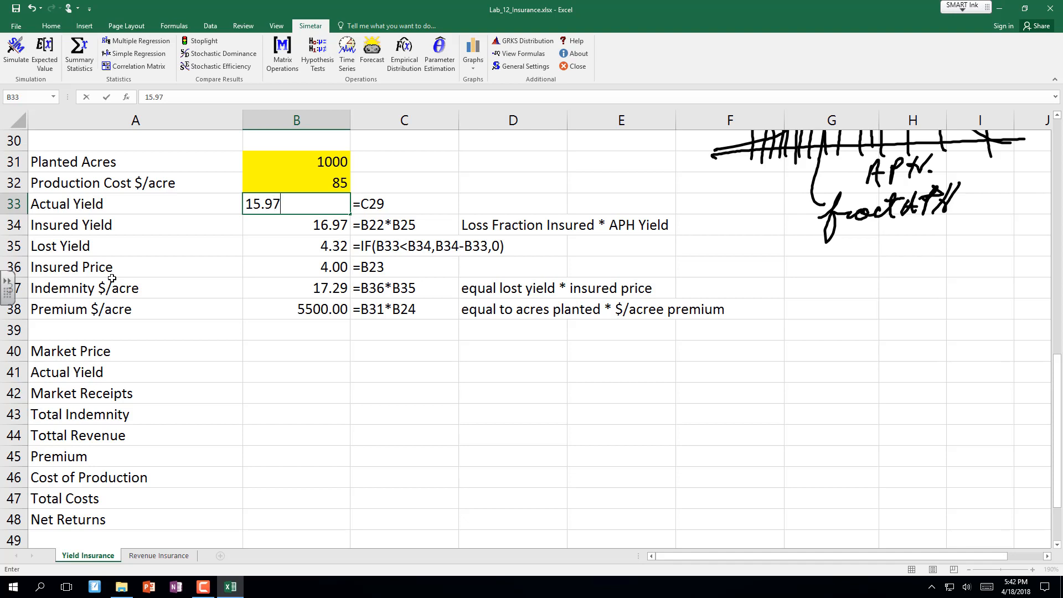
{"action": "key", "text": "Return"}
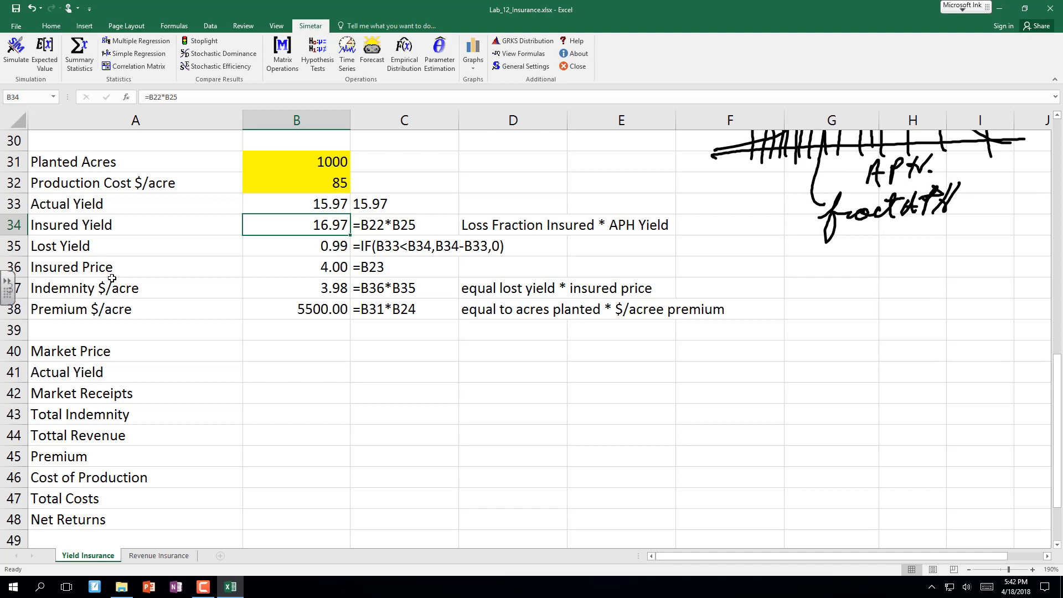
{"action": "key", "text": "ctrl+z"}
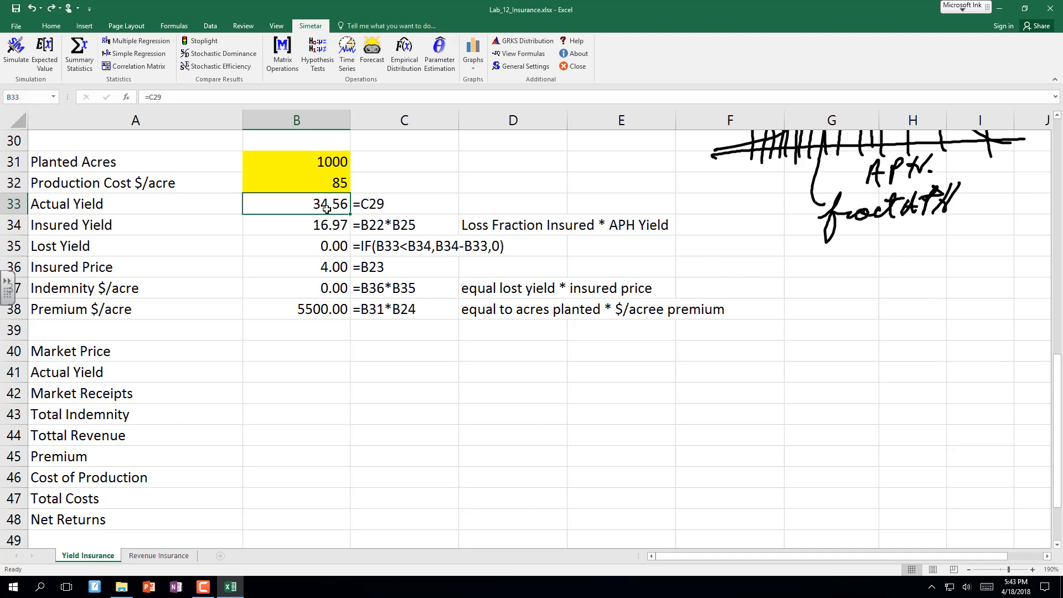
Enter =B29 in B40 to link the Market Price to the stochastic harvest price.
{"action": "left_click", "coordinate": [307, 312]}
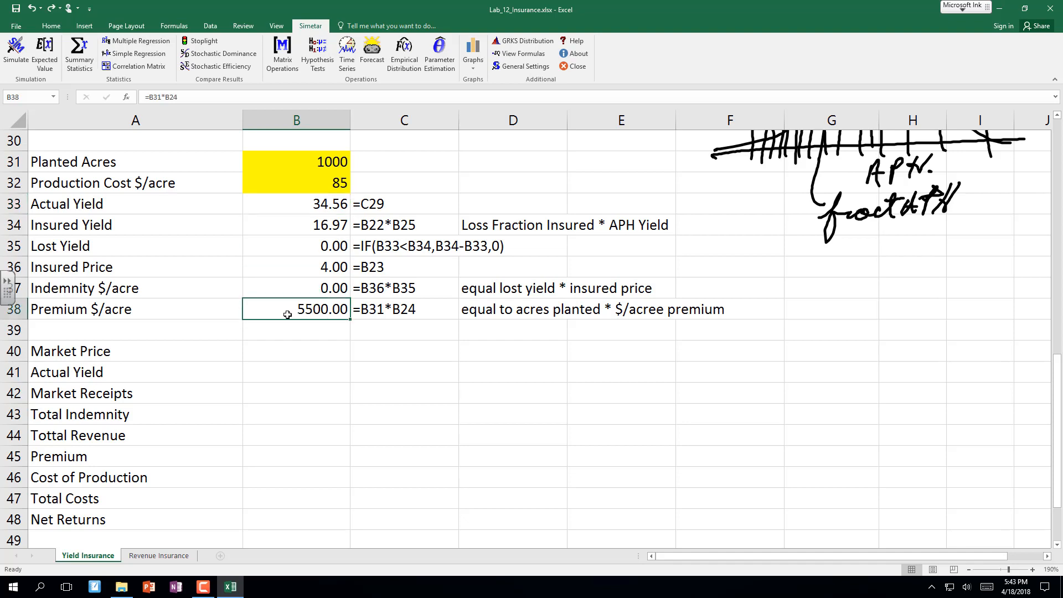
{"action": "left_click", "coordinate": [307, 289]}
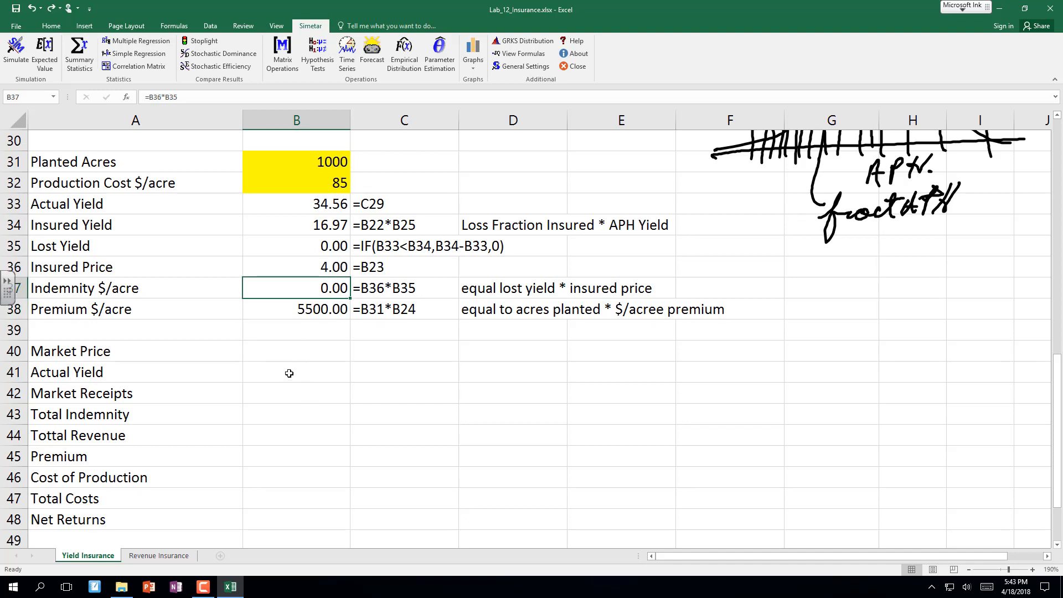
{"action": "left_click", "coordinate": [284, 349]}
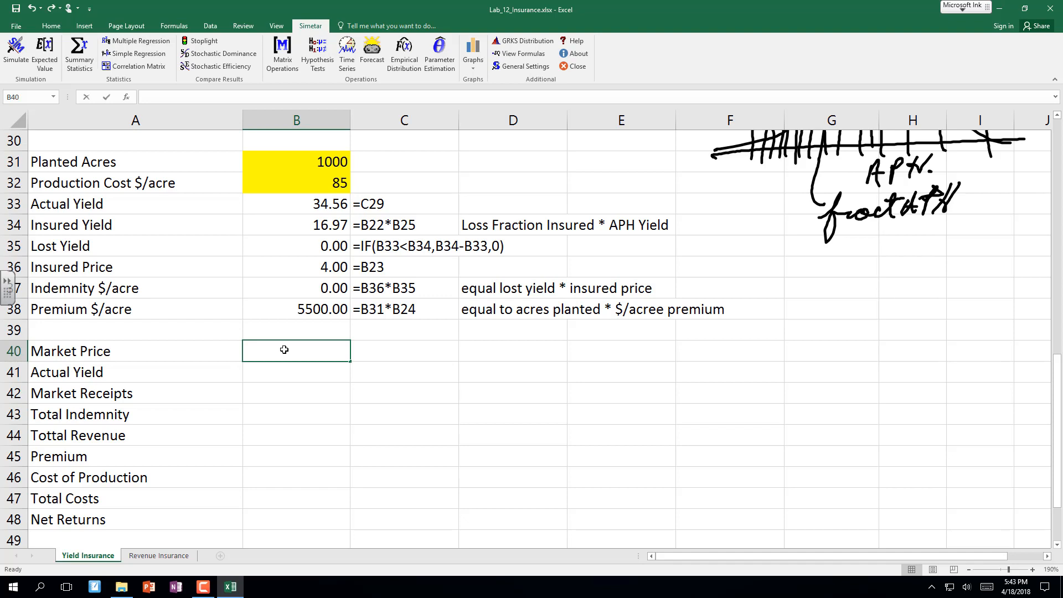
{"action": "type", "text": "="}
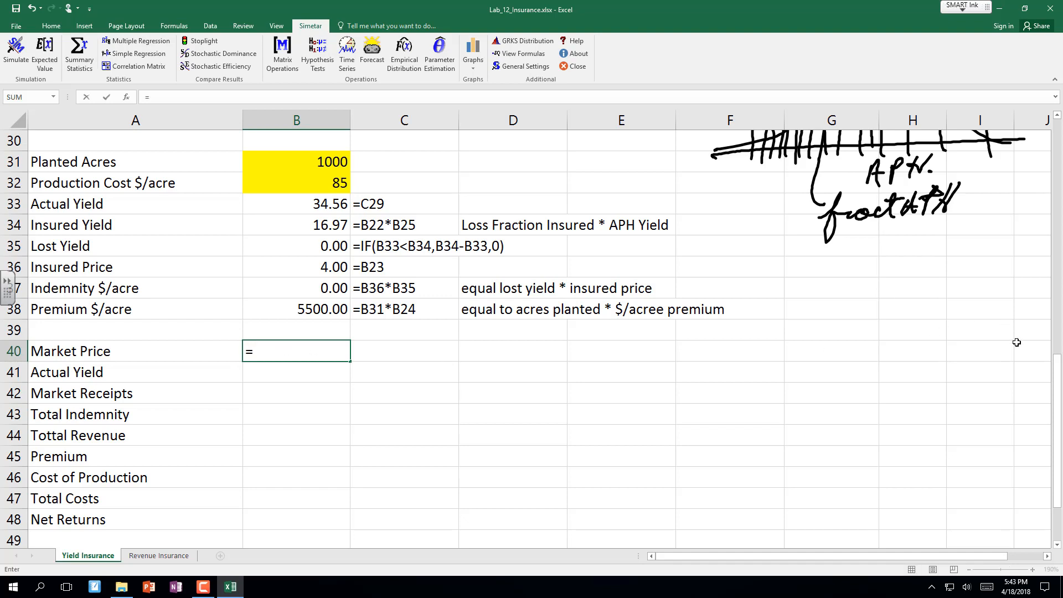
{"action": "left_click_drag", "start_coordinate": [1056, 372], "coordinate": [1056, 355]}
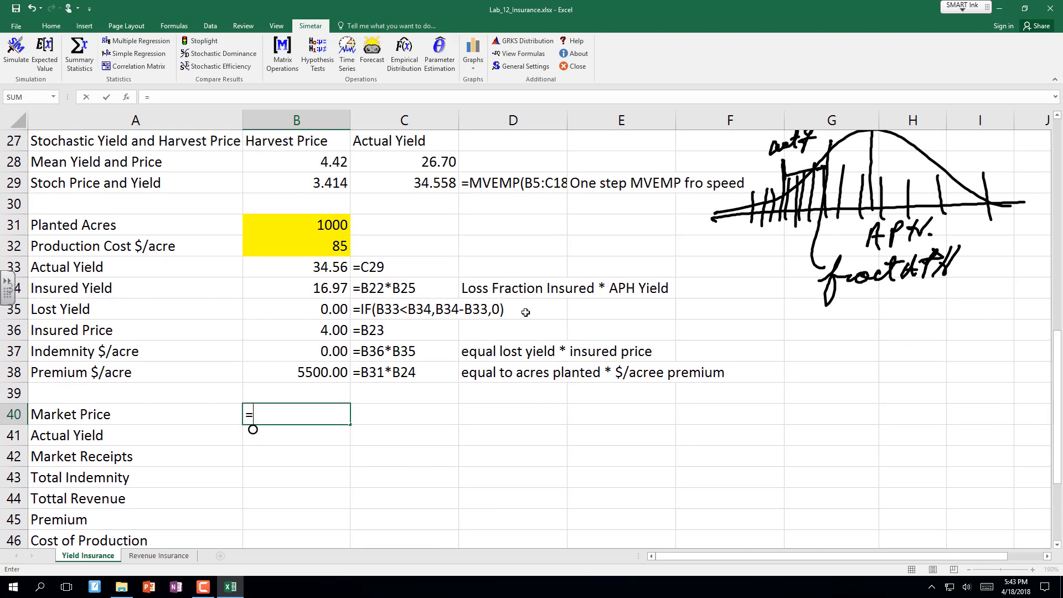
{"action": "left_click", "coordinate": [332, 185]}
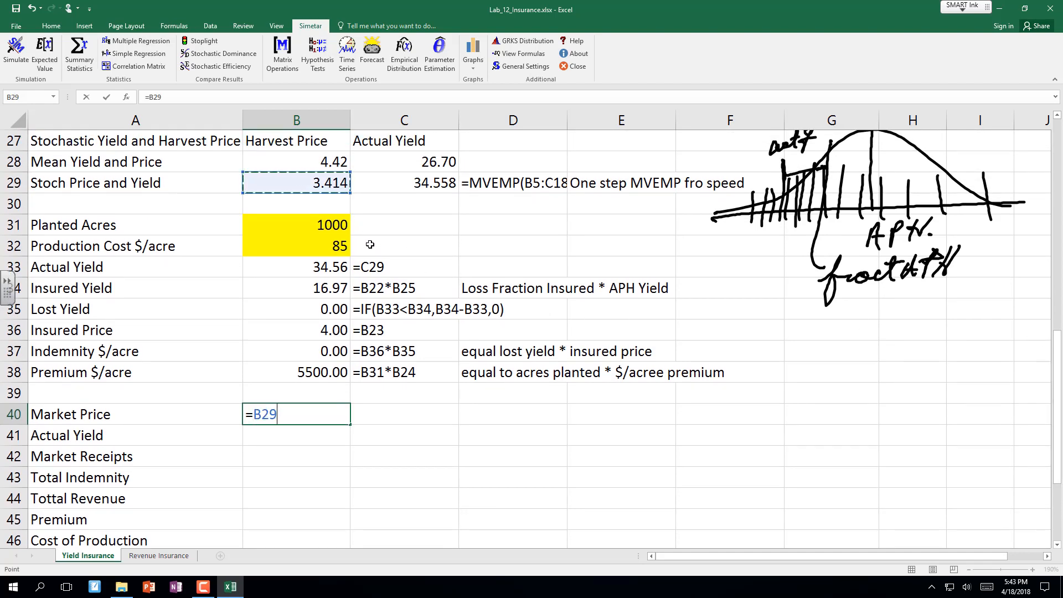
{"action": "key", "text": "Return"}
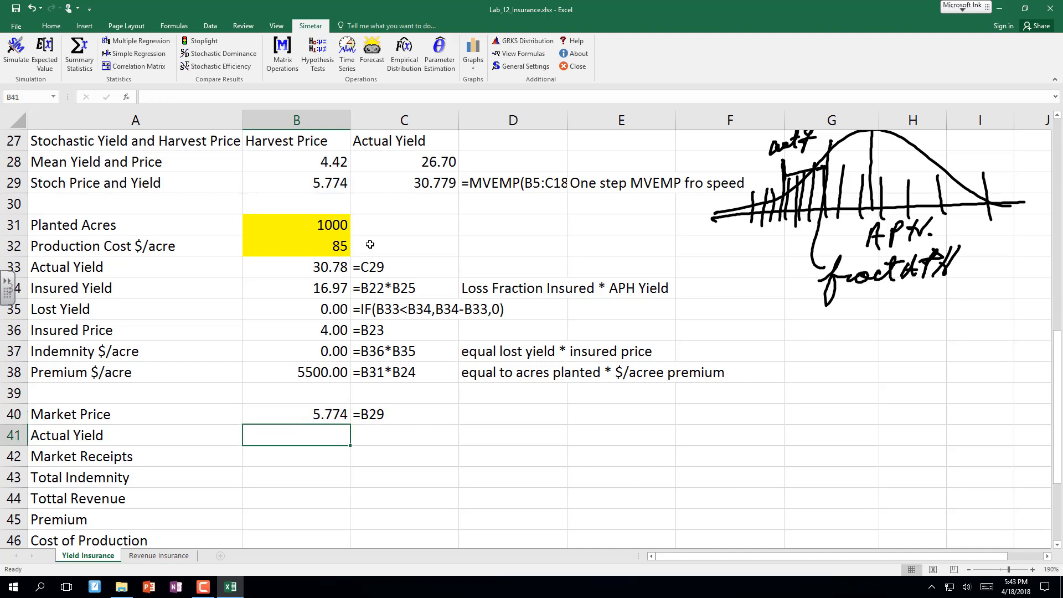
Turn on Simetar's Expected Value mode and enter =B33 in B41 for the Actual Yield.
{"action": "left_click", "coordinate": [44, 54]}
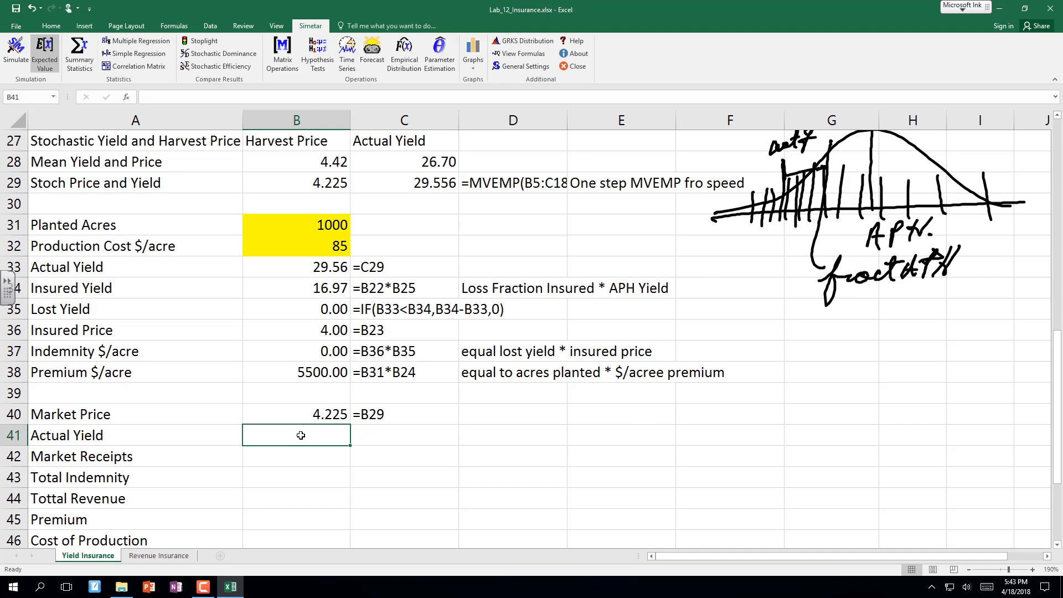
{"action": "type", "text": "="}
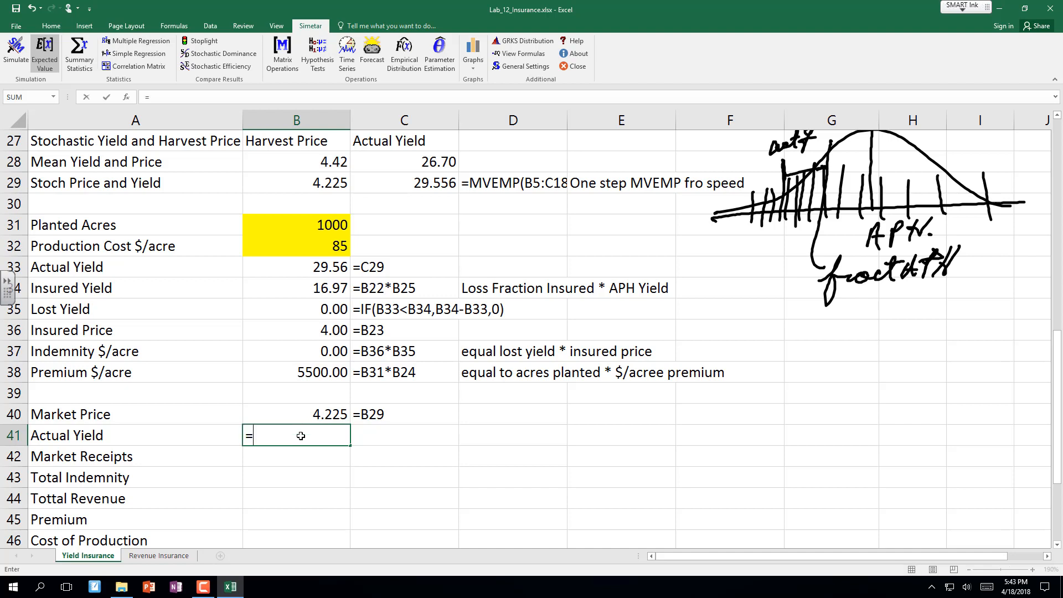
{"action": "left_click", "coordinate": [328, 268]}
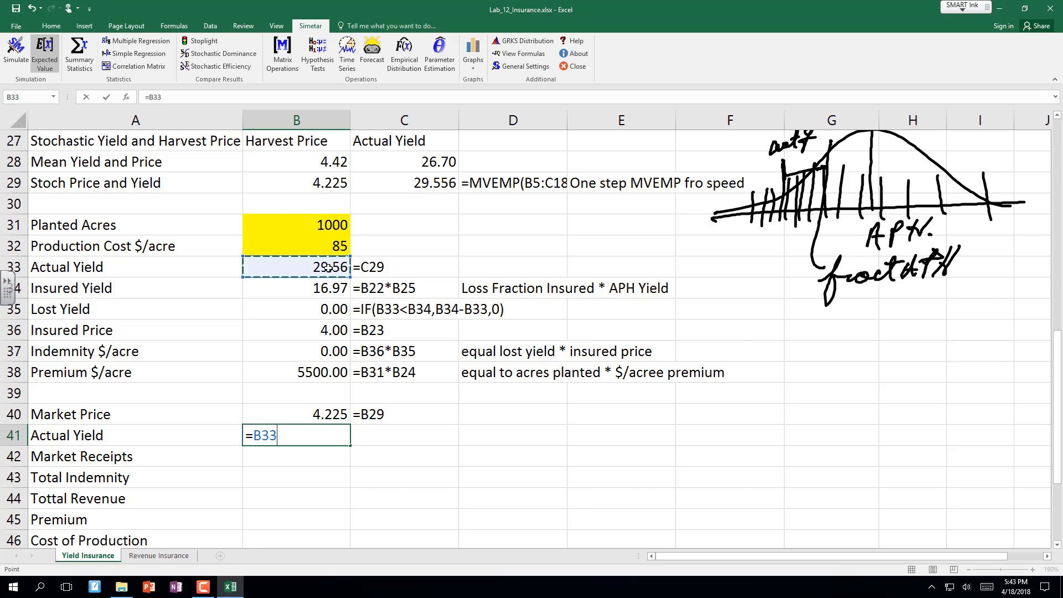
{"action": "key", "text": "Return"}
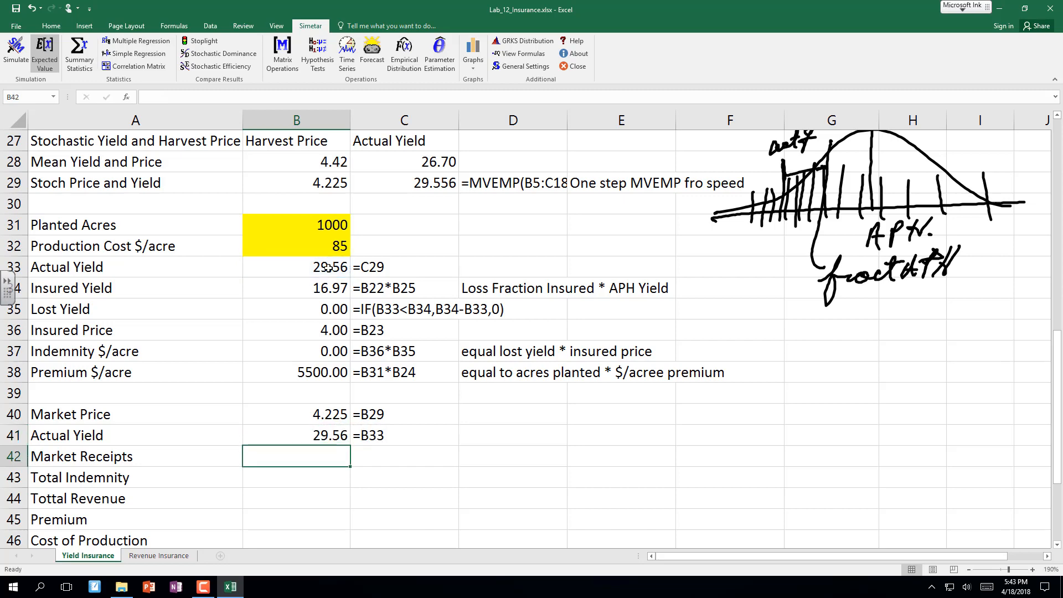
Enter =B40*B41*B31 in B42 to calculate Market Receipts as market price times actual yield times planted acres.
{"action": "key", "text": "Down"}
{"action": "key", "text": "Down"}
{"action": "key", "text": "Down"}
{"action": "key", "text": "Down"}
{"action": "key", "text": "Down"}
{"action": "key", "text": "Down"}
{"action": "key", "text": "Down"}
{"action": "key", "text": "Down"}
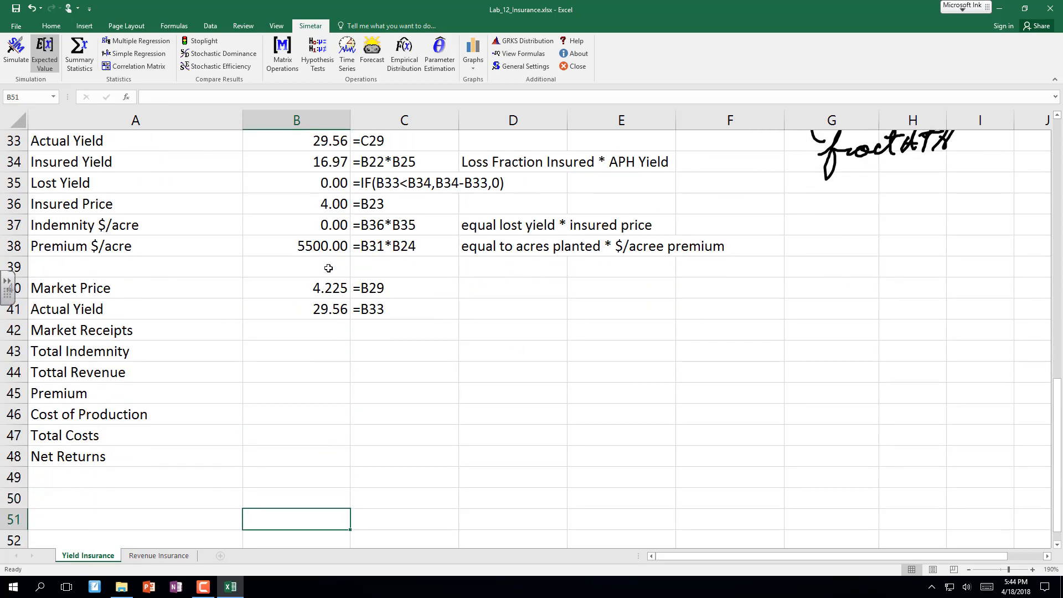
{"action": "key", "text": "Up"}
{"action": "key", "text": "Up"}
{"action": "key", "text": "Up"}
{"action": "key", "text": "Up"}
{"action": "key", "text": "Up"}
{"action": "key", "text": "Up"}
{"action": "key", "text": "Up"}
{"action": "key", "text": "Up"}
{"action": "key", "text": "Up"}
{"action": "key", "text": "Down"}
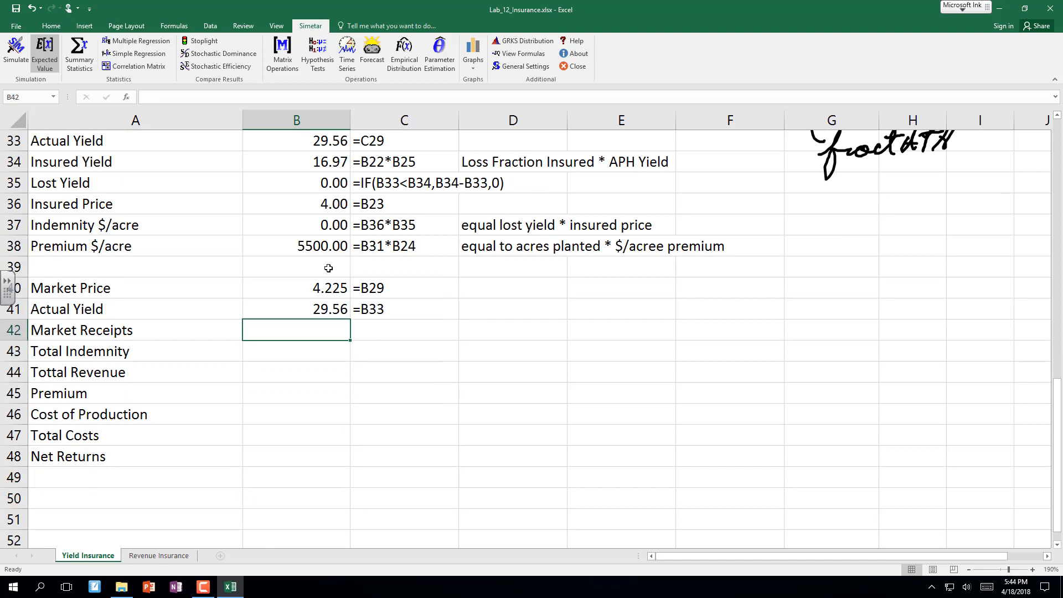
{"action": "type", "text": "="}
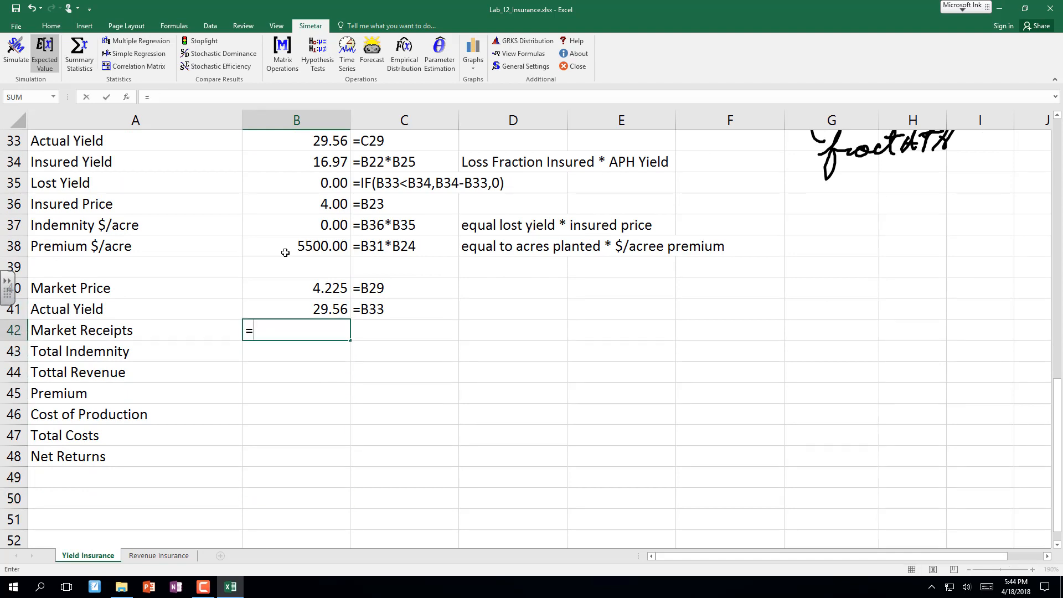
{"action": "left_click", "coordinate": [329, 290]}
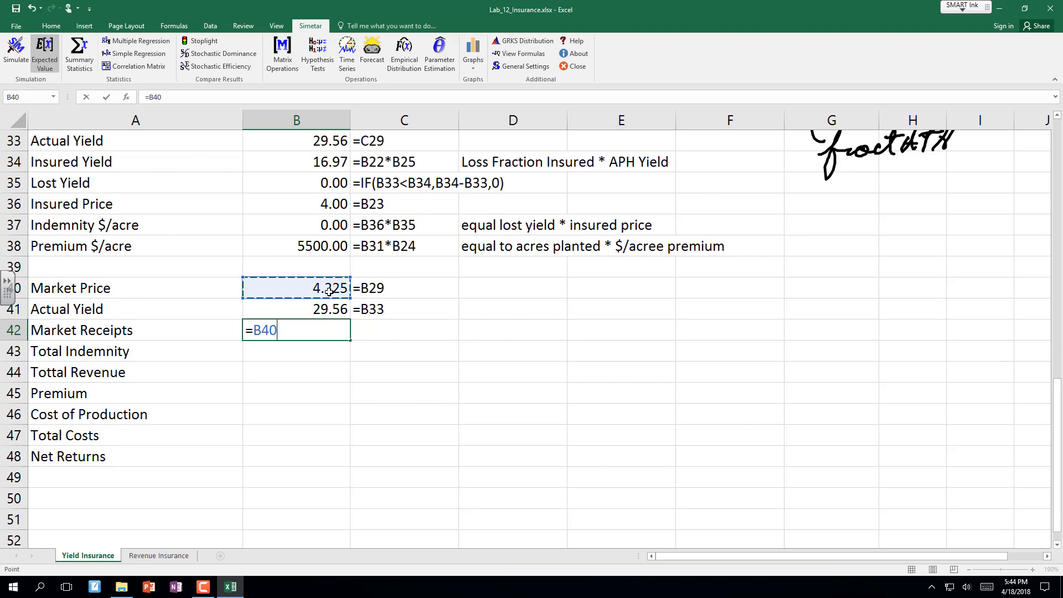
{"action": "type", "text": "*"}
{"action": "left_click", "coordinate": [324, 310]}
{"action": "type", "text": "*"}
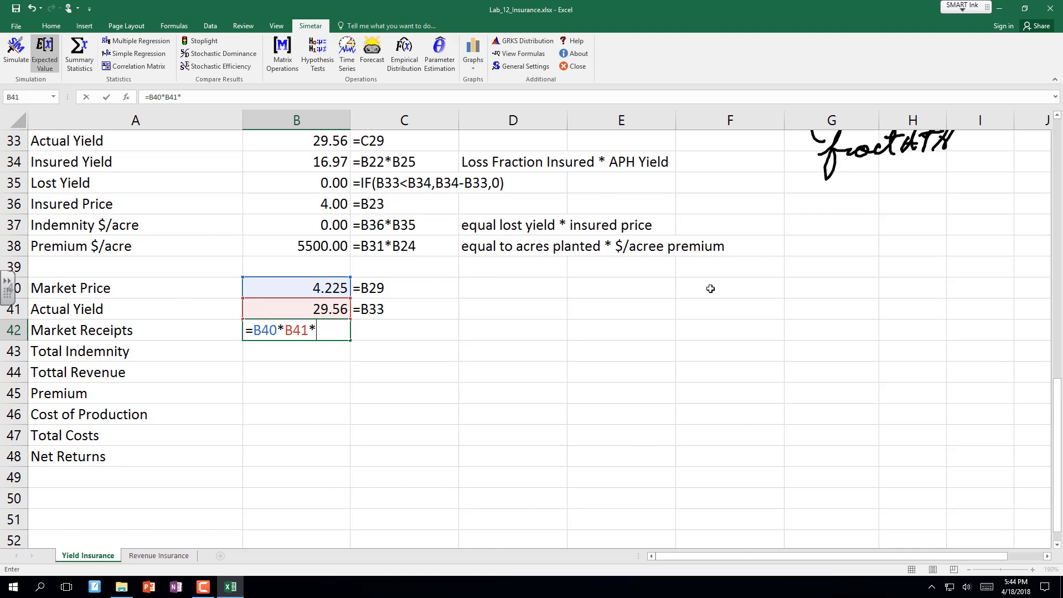
{"action": "left_click_drag", "start_coordinate": [1056, 419], "coordinate": [1056, 394]}
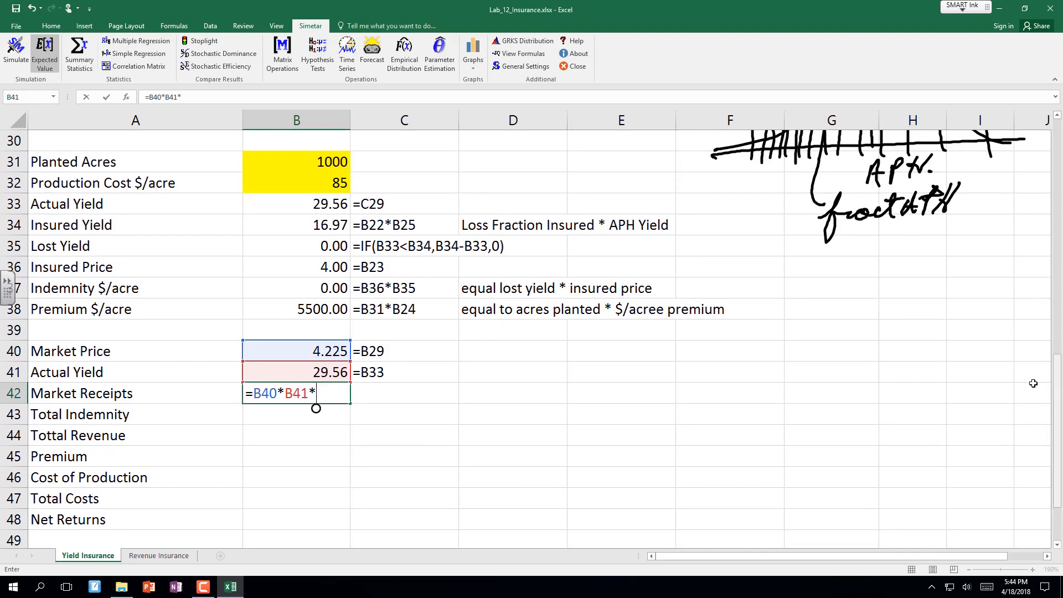
{"action": "left_click", "coordinate": [298, 164]}
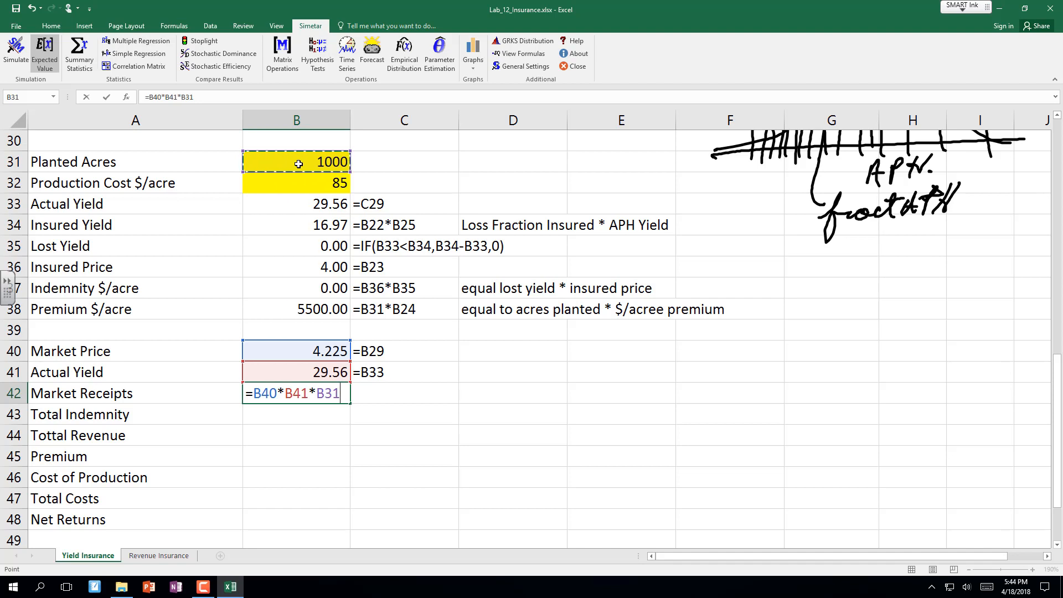
{"action": "key", "text": "Return"}
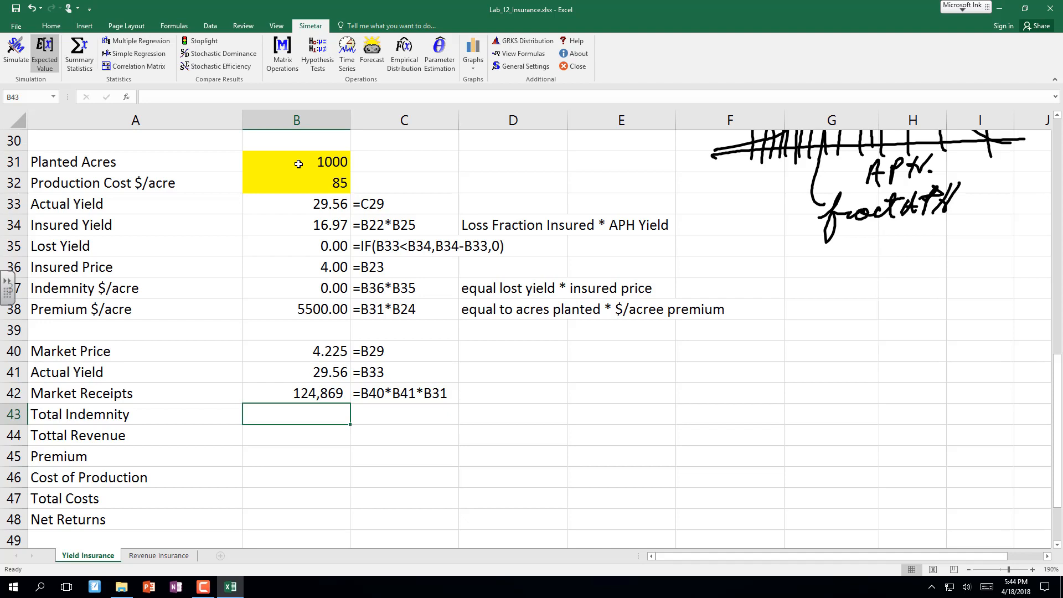
Enter =B37*B31 in B43 to calculate Total Indemnity as indemnity per acre times planted acres.
{"action": "type", "text": "="}
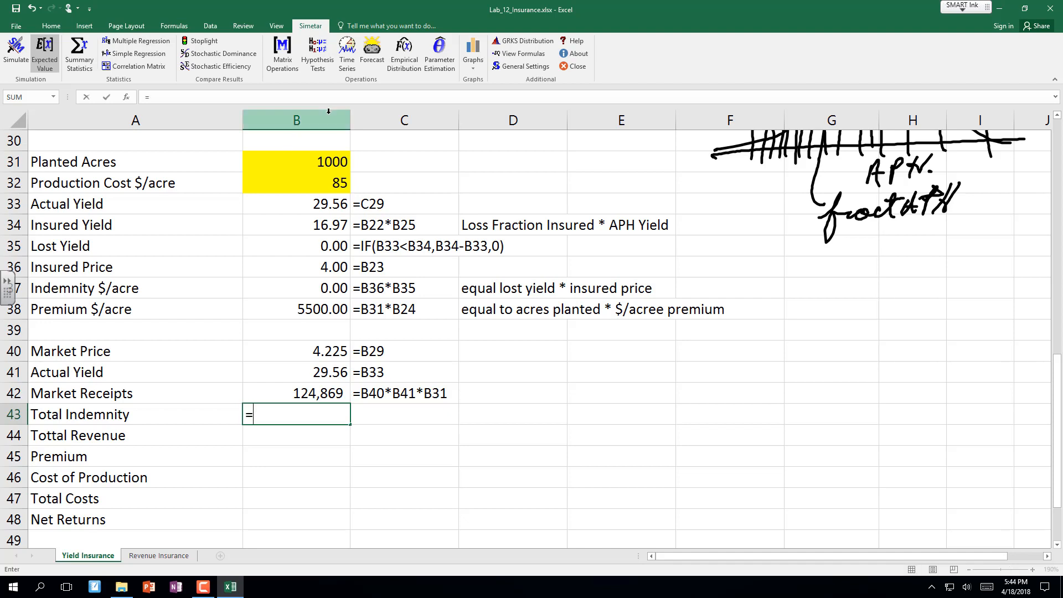
{"action": "left_click", "coordinate": [321, 285]}
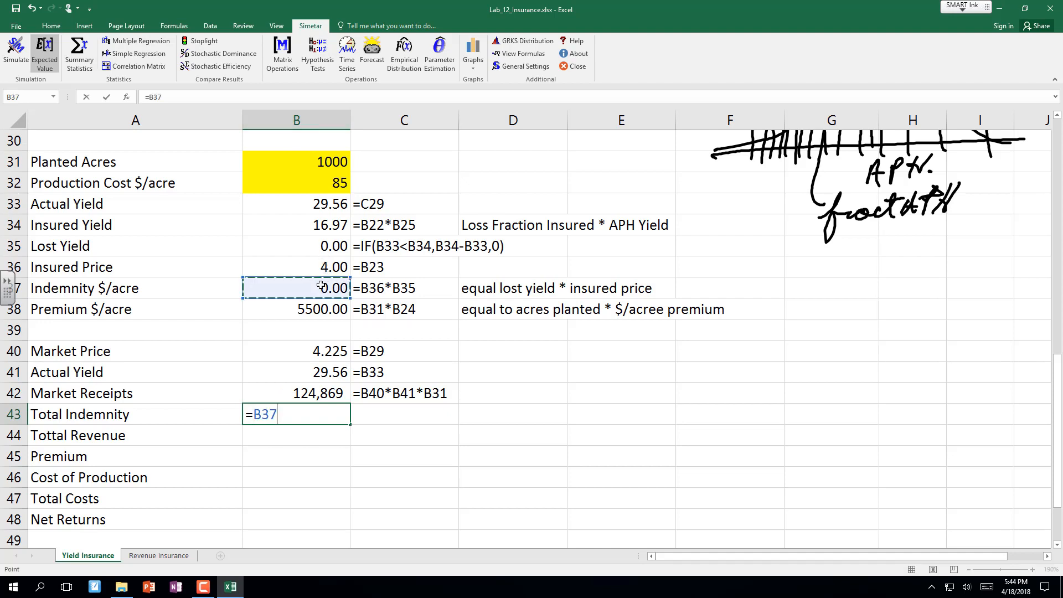
{"action": "type", "text": "*"}
{"action": "left_click", "coordinate": [334, 163]}
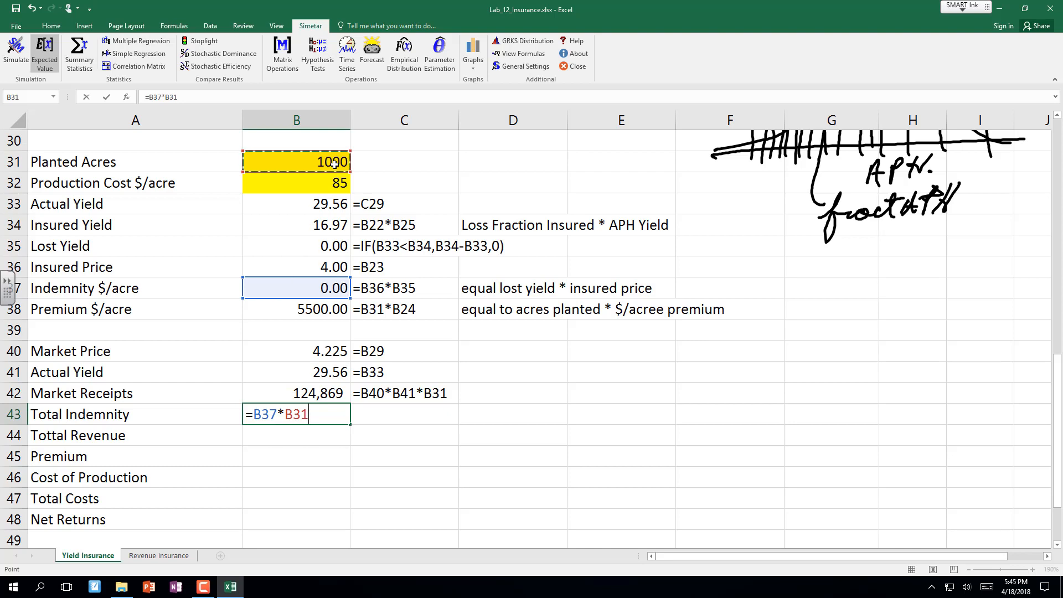
{"action": "key", "text": "Return"}
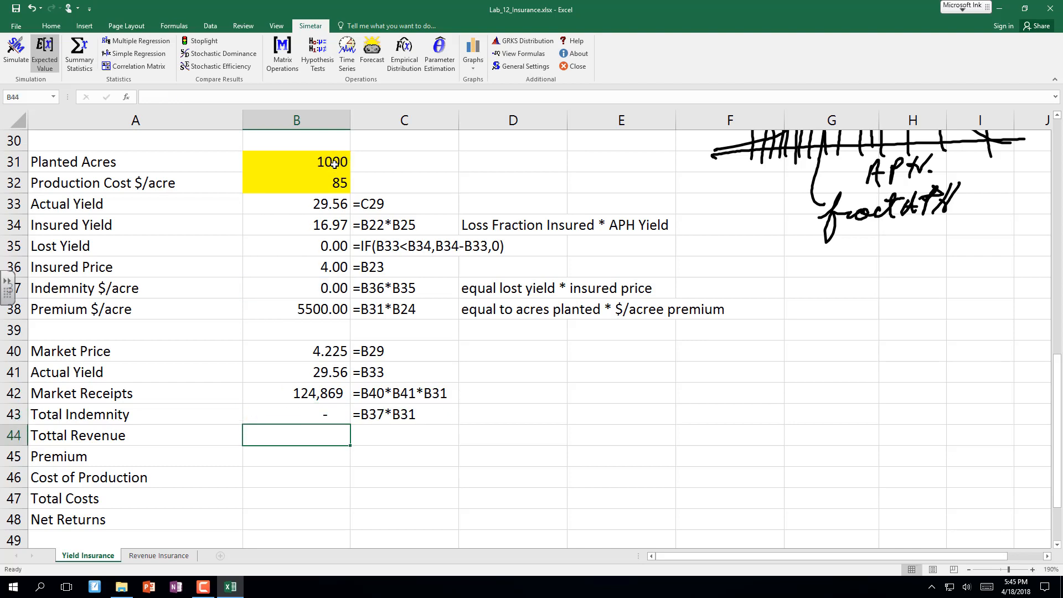
Enter =B42+B43 in B44 to calculate total revenue as market receipts plus total indemnity.
{"action": "type", "text": "="}
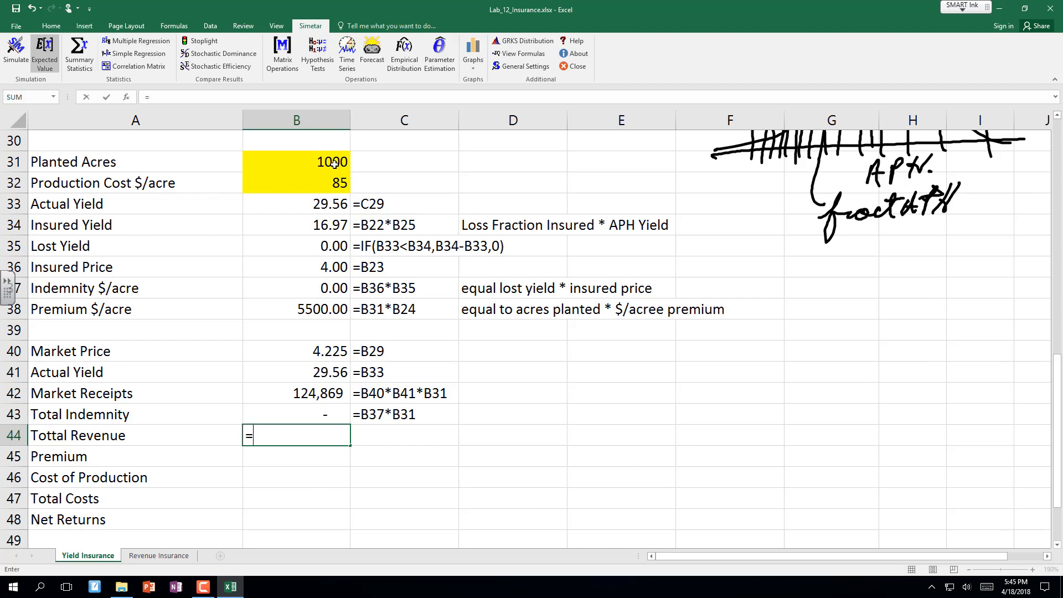
{"action": "left_click", "coordinate": [332, 393]}
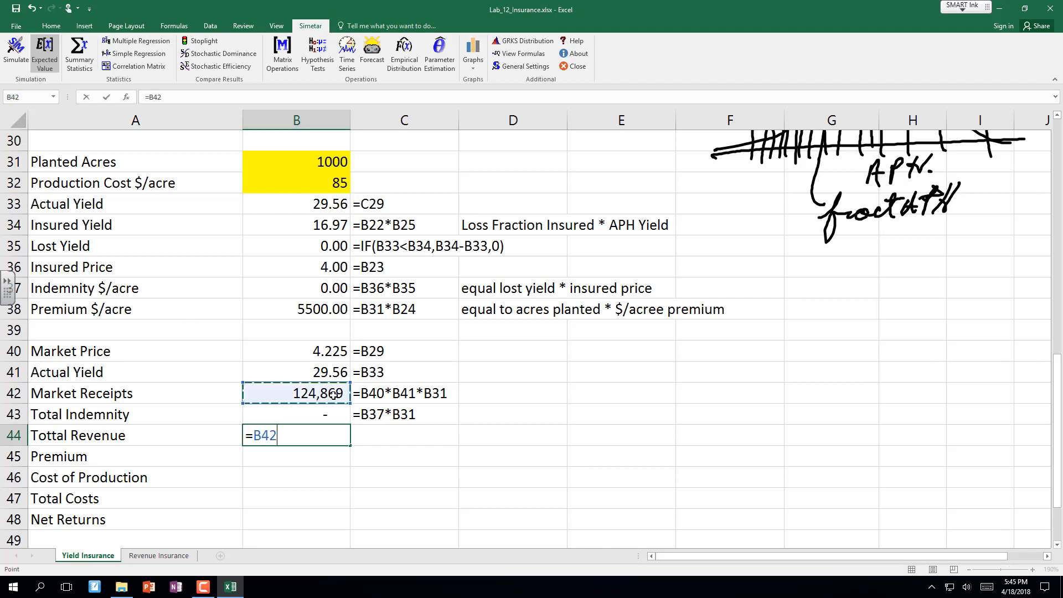
{"action": "type", "text": "+"}
{"action": "left_click", "coordinate": [319, 413]}
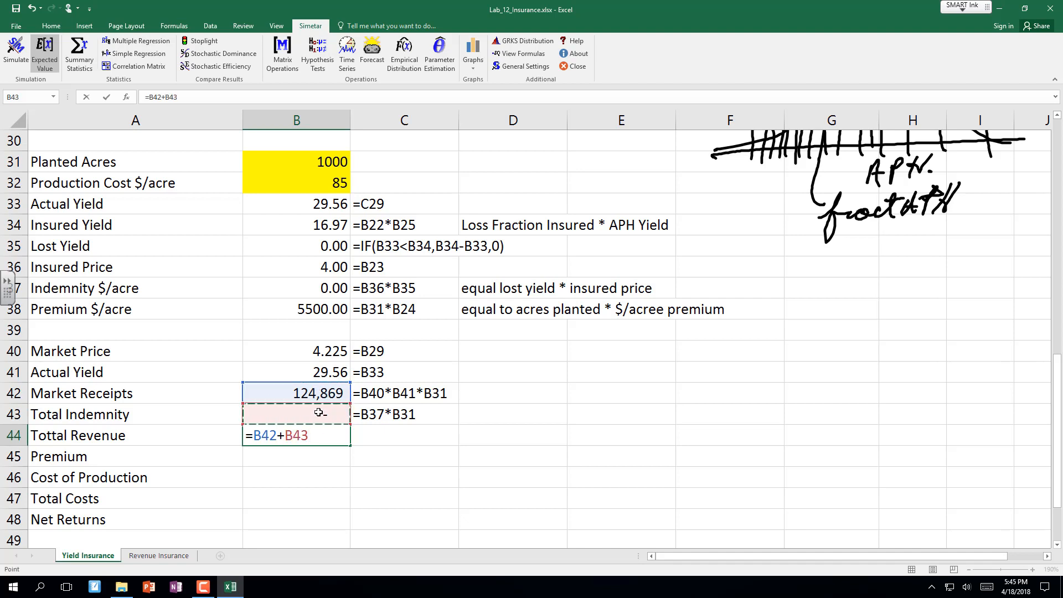
{"action": "key", "text": "Return"}
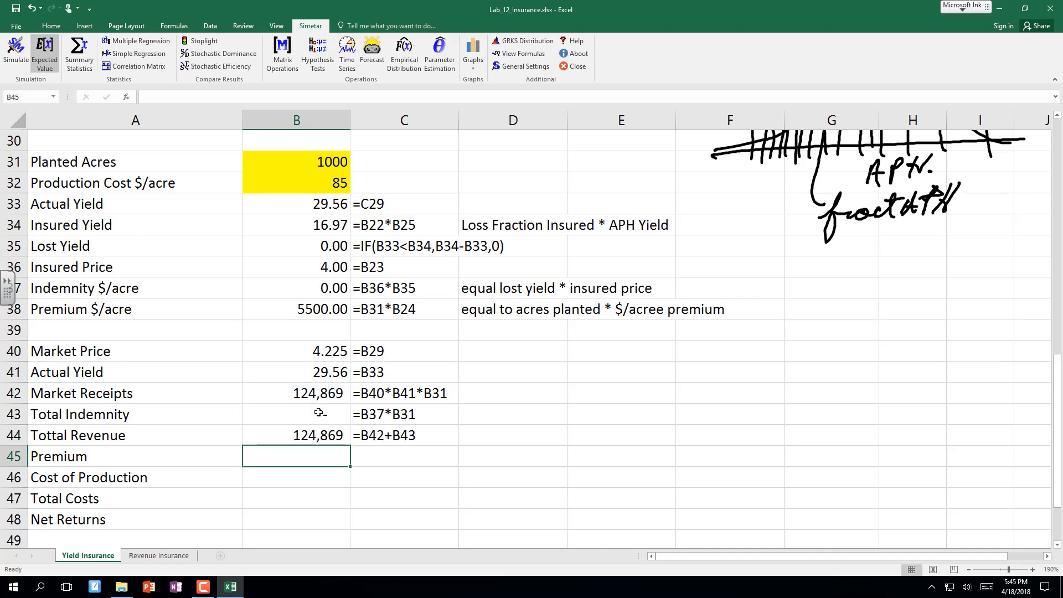
{"action": "type", "text": "="}
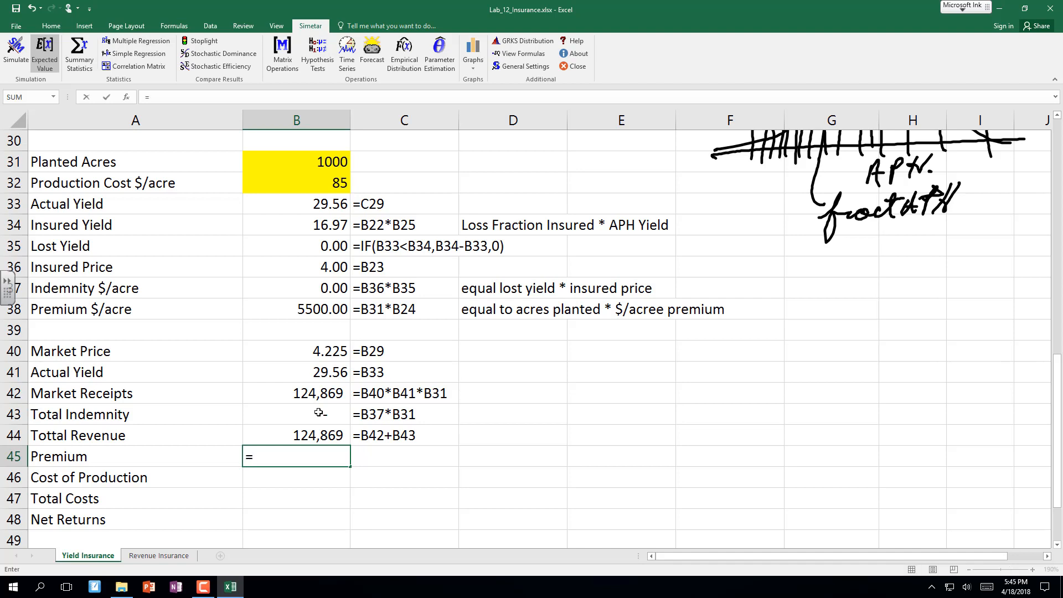
{"action": "left_click", "coordinate": [327, 161]}
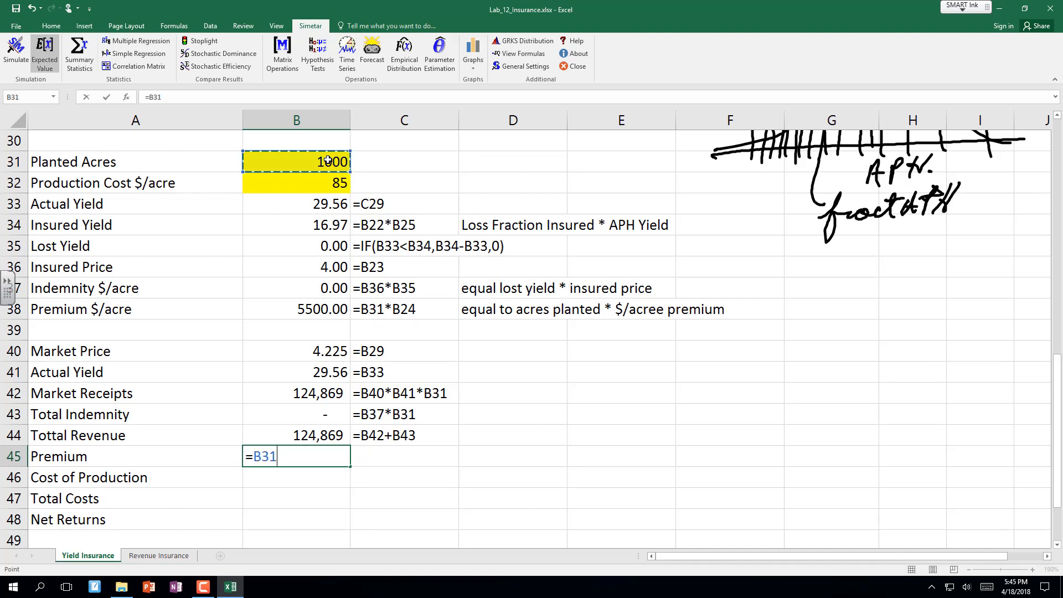
{"action": "key", "text": "Escape"}
Enter =B38 in B45 to link the Premium row to the premium calculated above.
{"action": "type", "text": "="}
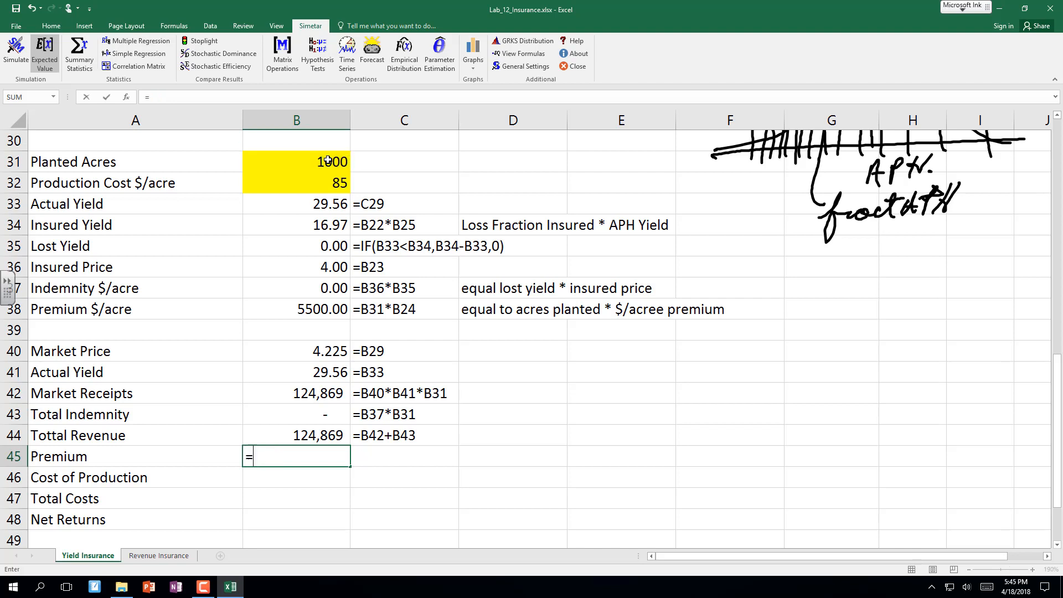
{"action": "left_click", "coordinate": [308, 308]}
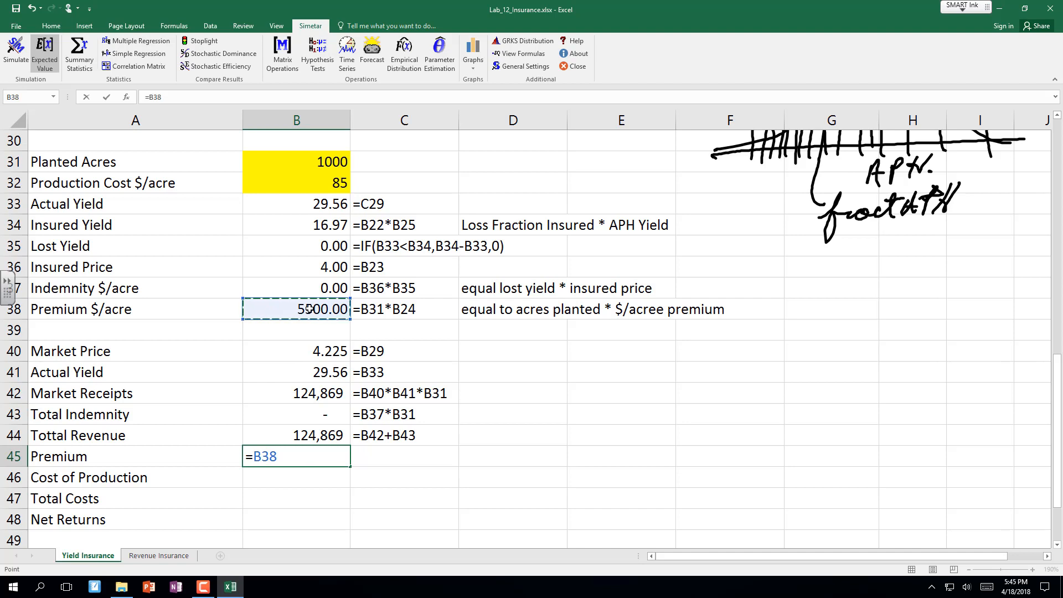
{"action": "key", "text": "Return"}
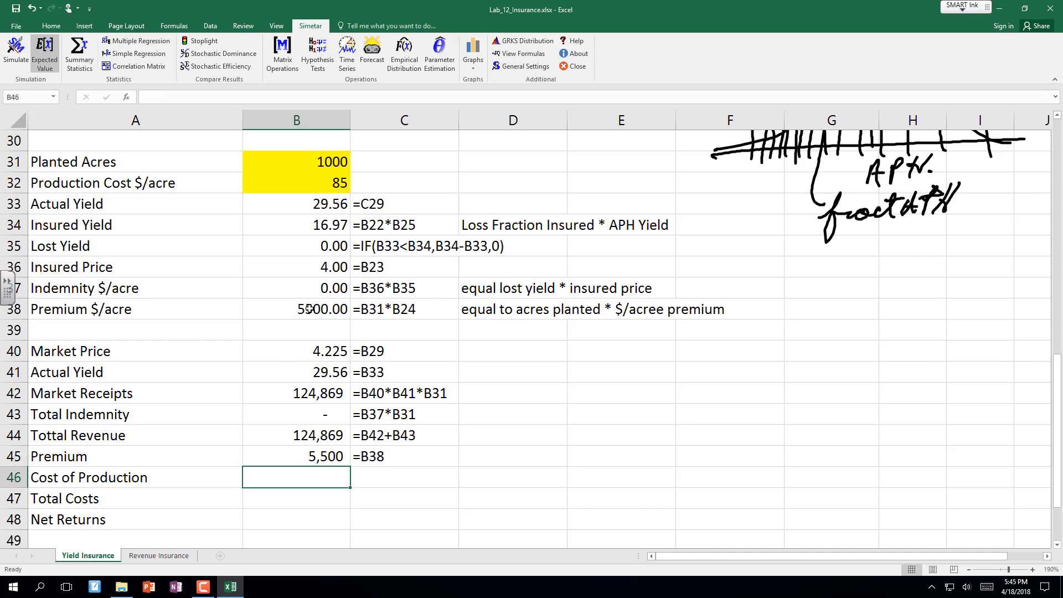
Change the label in A38 to "Premium for all planted acres".
{"action": "left_click", "coordinate": [115, 311]}
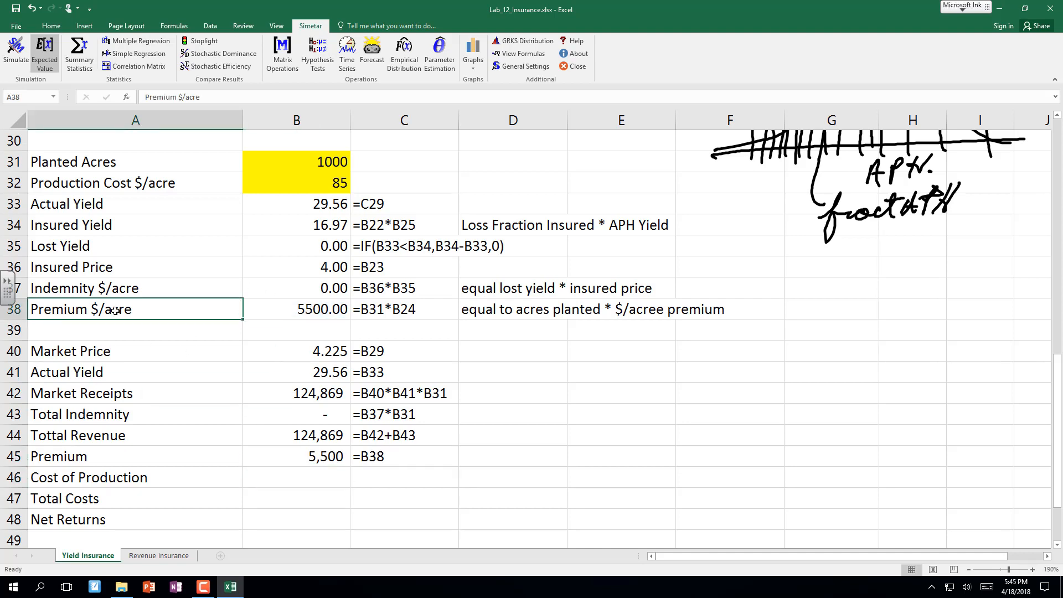
{"action": "key", "text": "F2"}
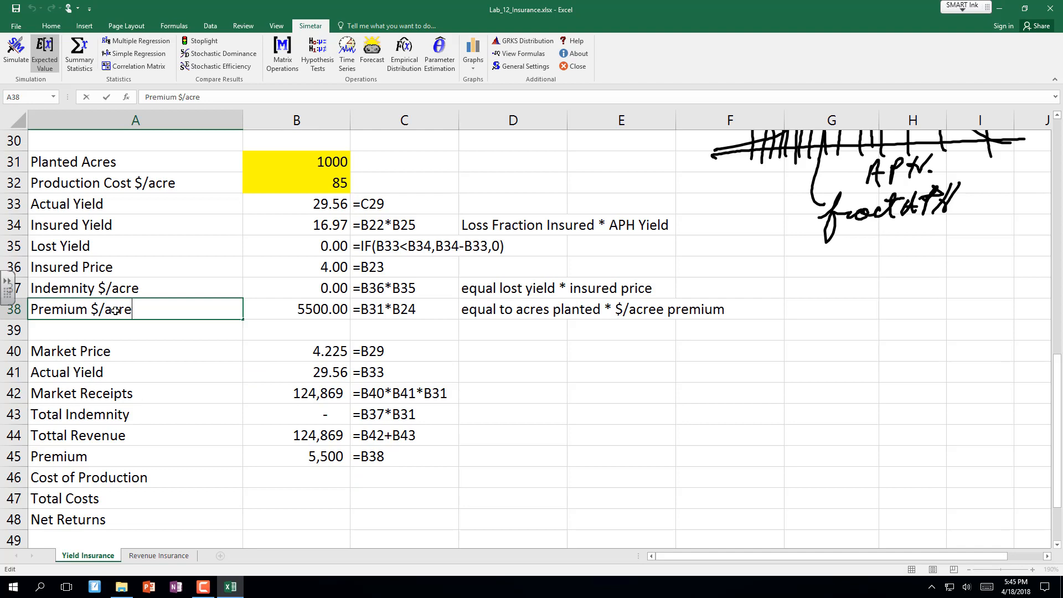
{"action": "key", "text": "BackSpace"}
{"action": "key", "text": "BackSpace"}
{"action": "key", "text": "BackSpace"}
{"action": "key", "text": "BackSpace"}
{"action": "key", "text": "BackSpace"}
{"action": "key", "text": "BackSpace"}
{"action": "type", "text": "fro al planted ac"}
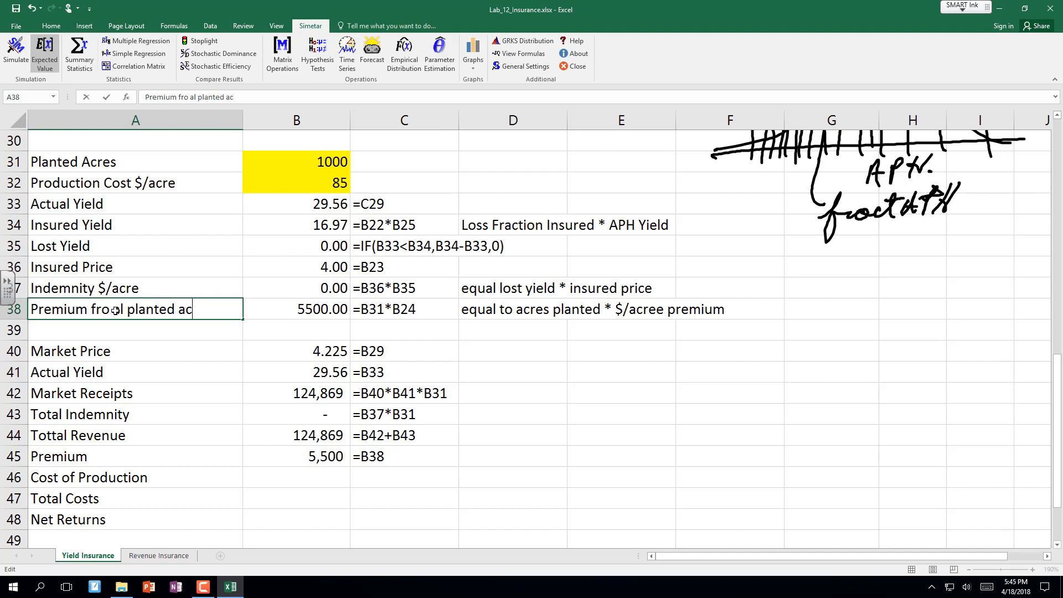
{"action": "type", "text": "res"}
{"action": "left_click", "coordinate": [198, 97]}
{"action": "key", "text": "BackSpace"}
{"action": "key", "text": "BackSpace"}
{"action": "key", "text": "BackSpace"}
{"action": "key", "text": "BackSpace"}
{"action": "key", "text": "BackSpace"}
{"action": "key", "text": "BackSpace"}
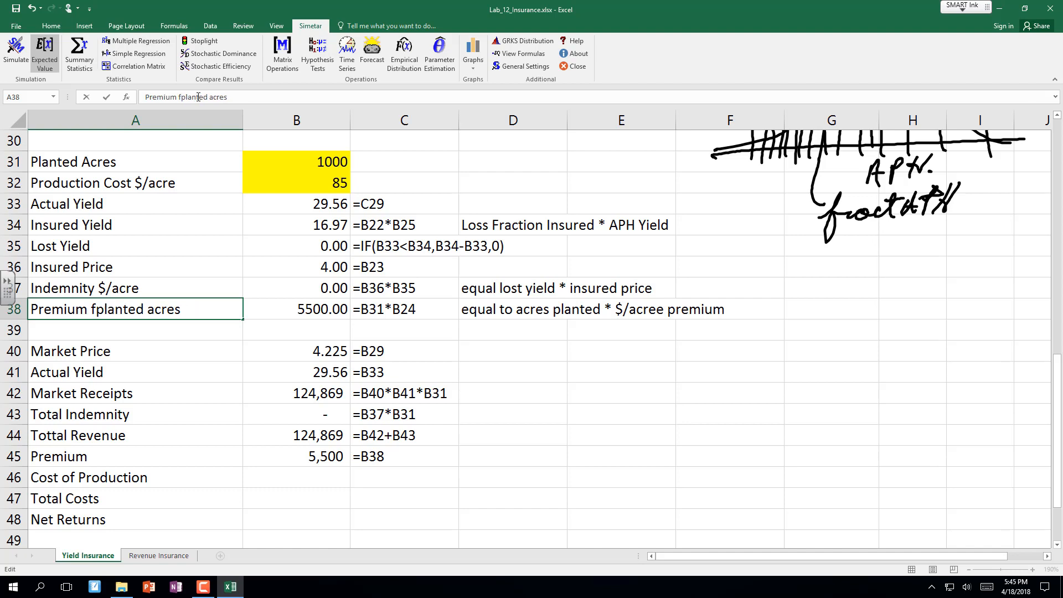
{"action": "type", "text": "or all"}
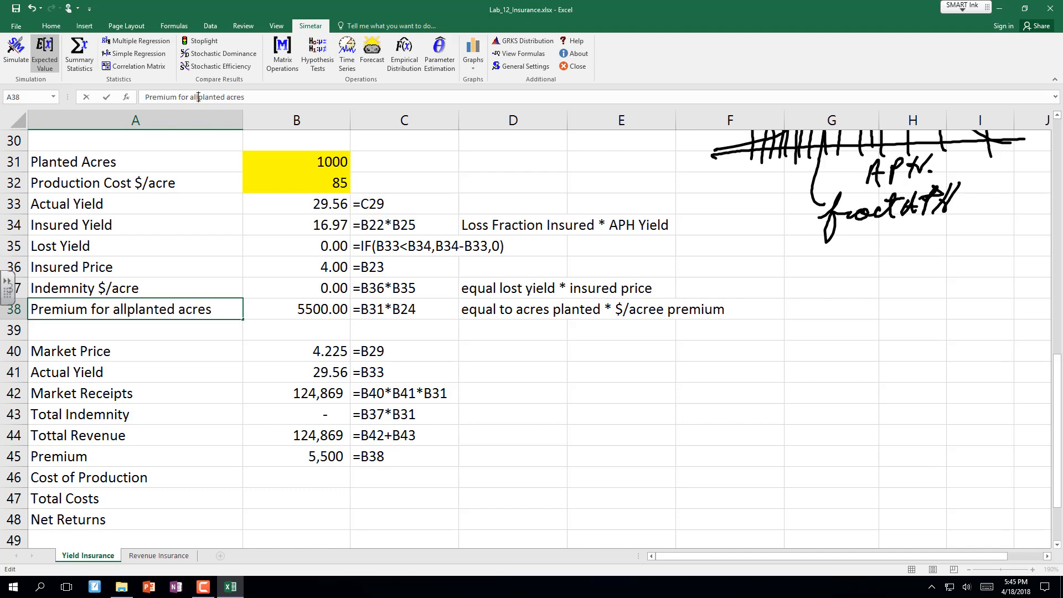
{"action": "key", "text": "Return"}
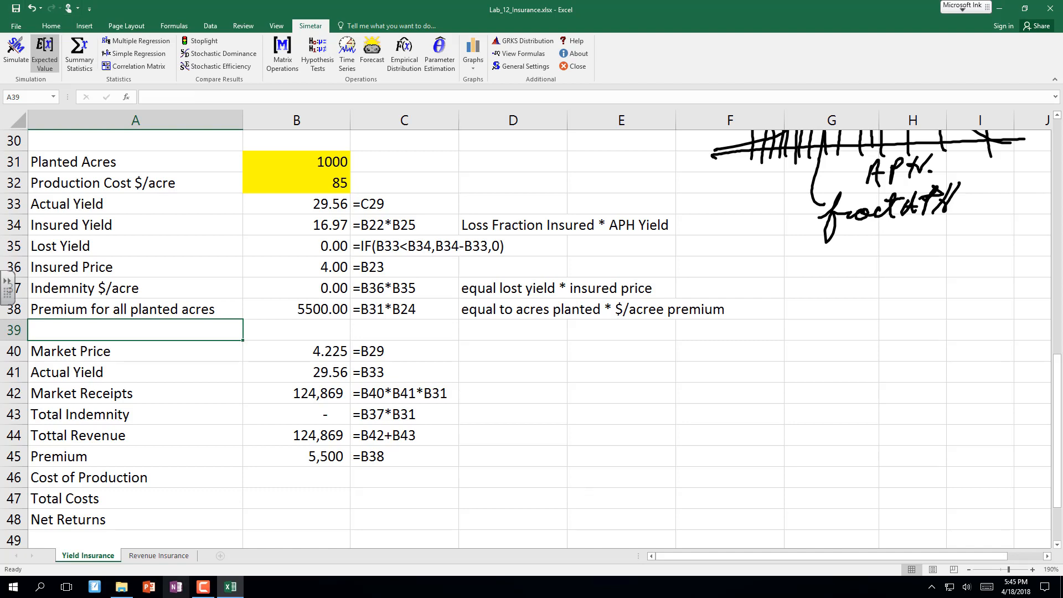
Enter =B31*B32 in B46 to calculate Cost of Production as planted acres times production cost per acre.
{"action": "left_click", "coordinate": [322, 476]}
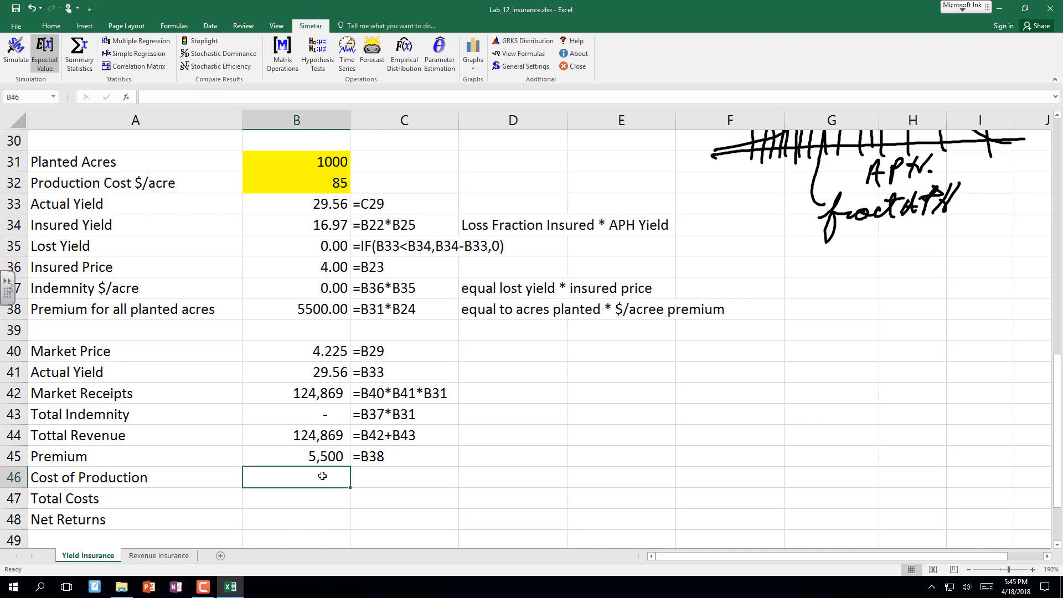
{"action": "type", "text": "="}
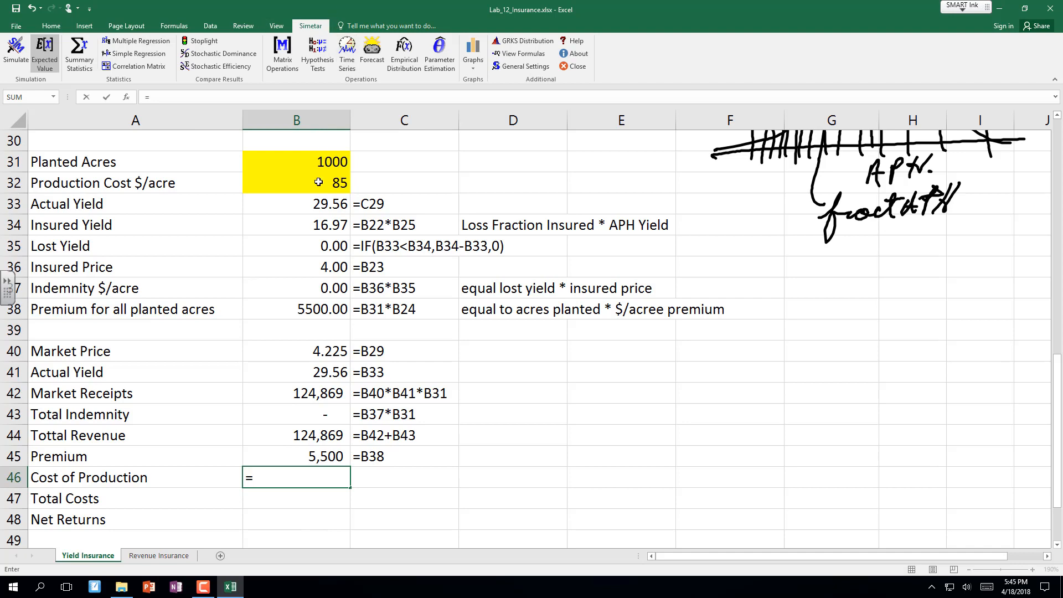
{"action": "left_click", "coordinate": [321, 162]}
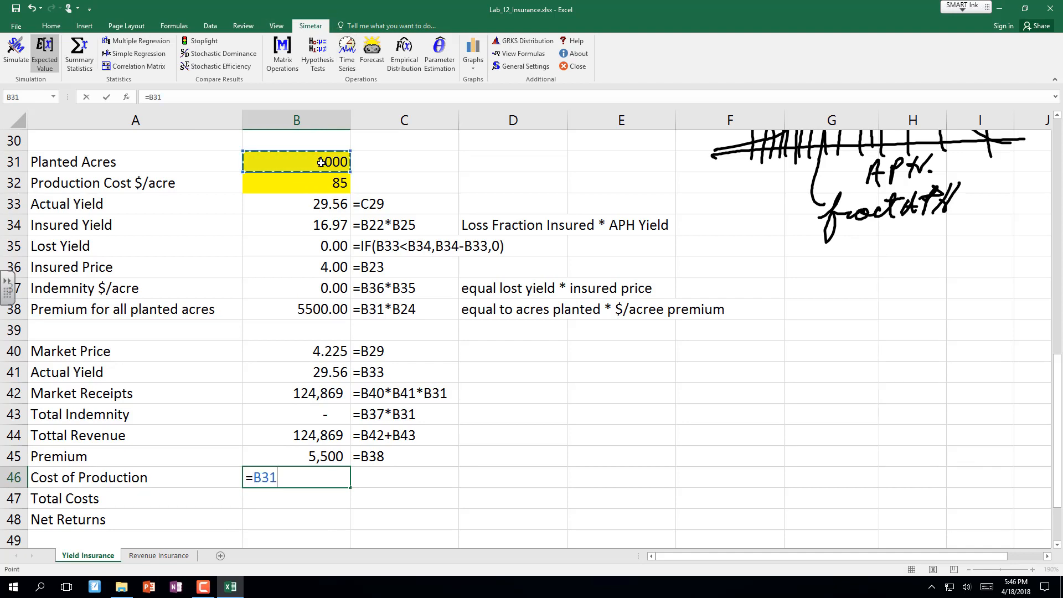
{"action": "type", "text": "*"}
{"action": "left_click", "coordinate": [320, 183]}
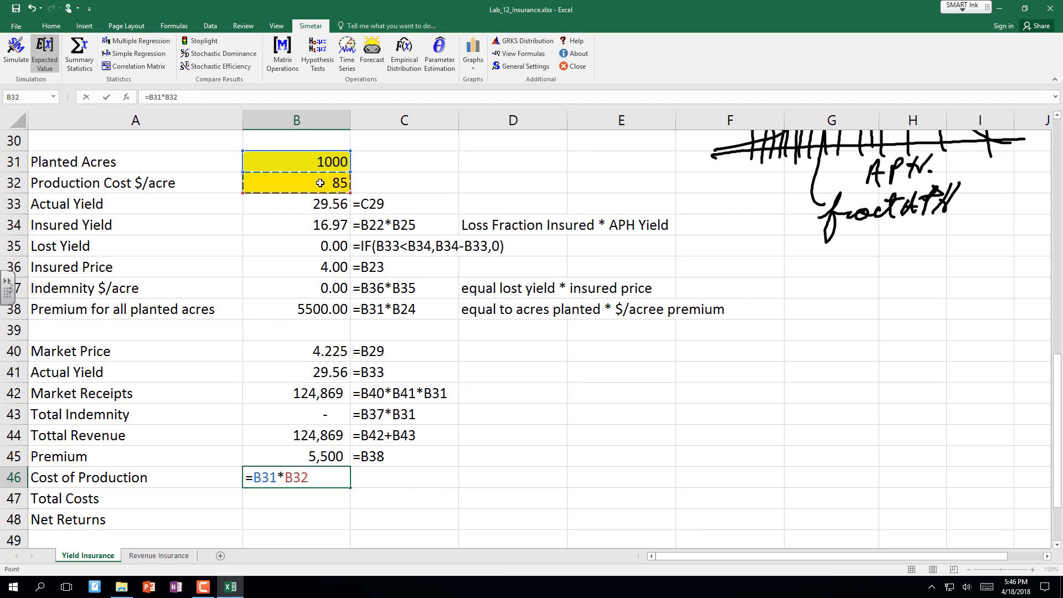
{"action": "key", "text": "Return"}
Enter =SUM(B45:B46) in B47 to calculate Total Costs as premium plus cost of production.
{"action": "key", "text": "Down"}
{"action": "key", "text": "Down"}
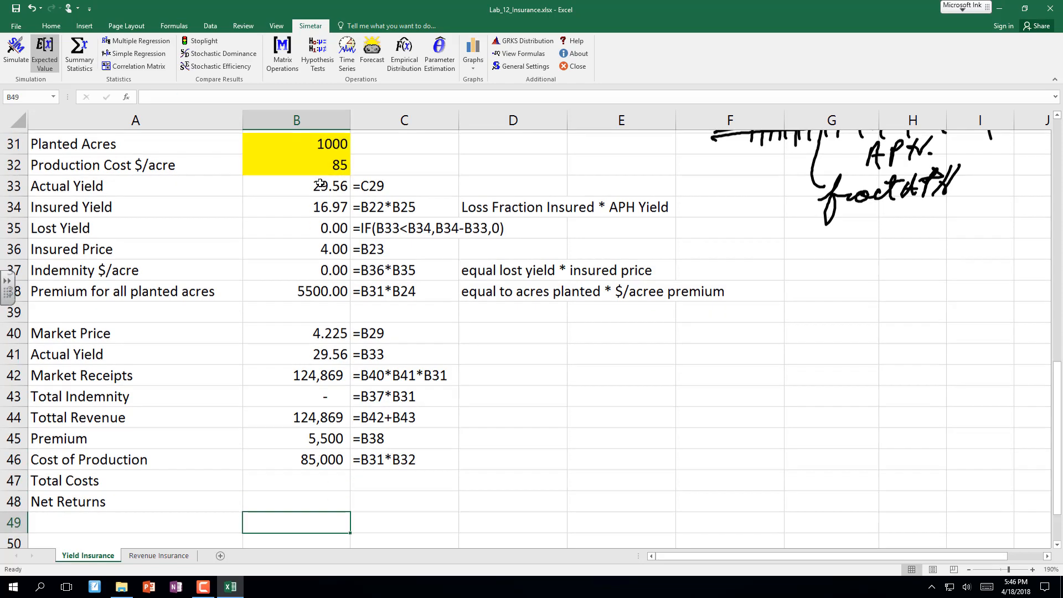
{"action": "key", "text": "Down"}
{"action": "key", "text": "Down"}
{"action": "key", "text": "Down"}
{"action": "key", "text": "Down"}
{"action": "key", "text": "Down"}
{"action": "key", "text": "Down"}
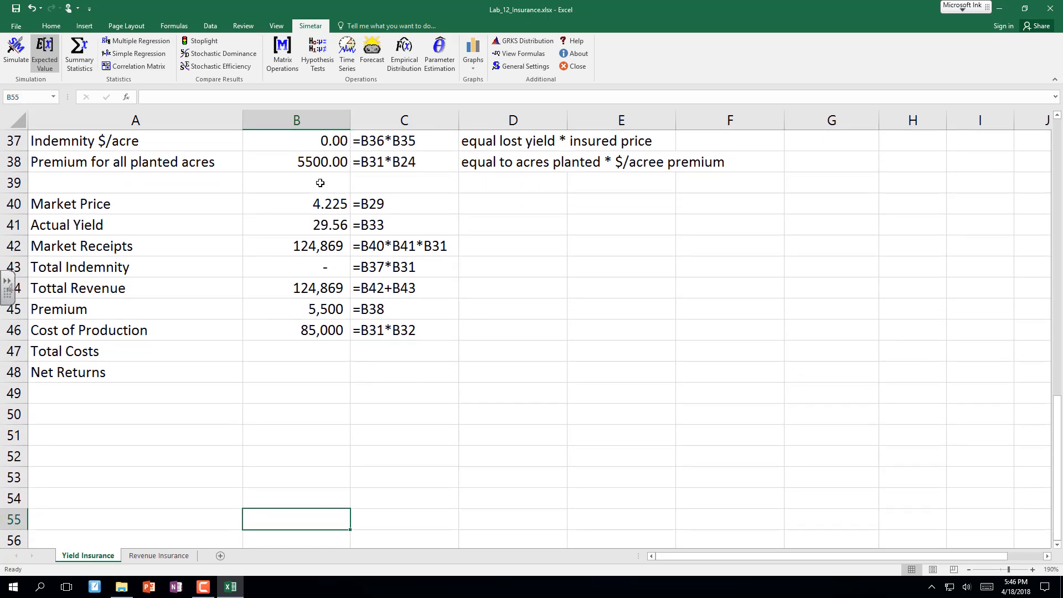
{"action": "left_click", "coordinate": [314, 354]}
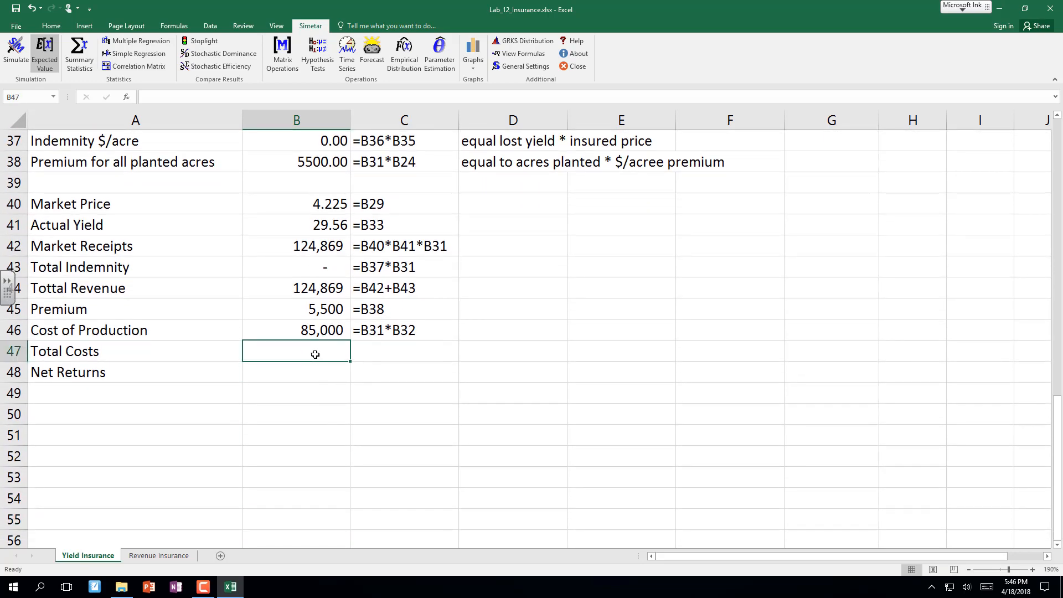
{"action": "type", "text": "=sum("}
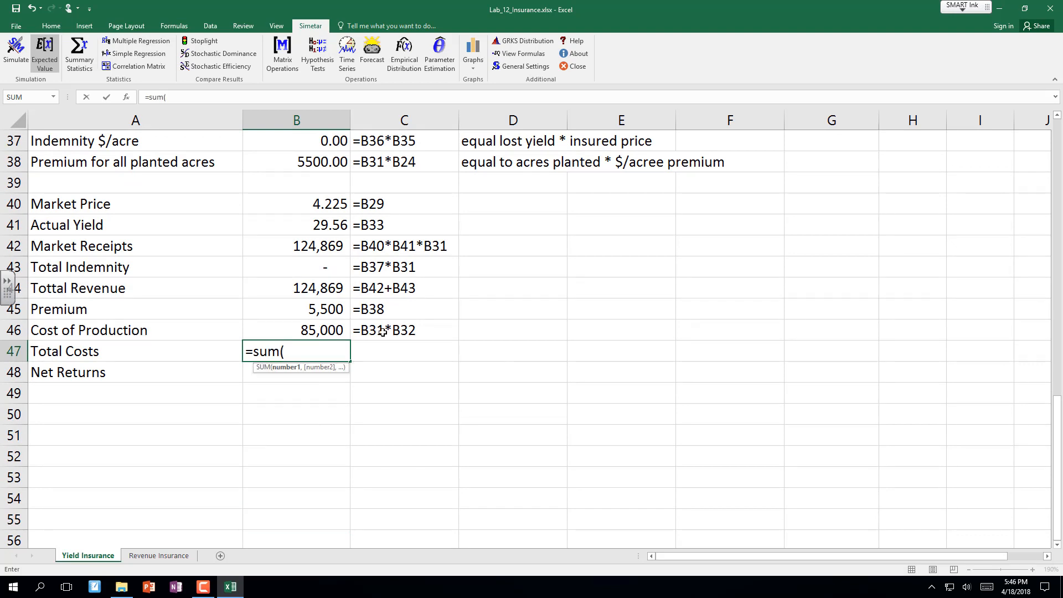
{"action": "left_click", "coordinate": [324, 310]}
{"action": "left_click_drag", "start_coordinate": [324, 311], "coordinate": [323, 329]}
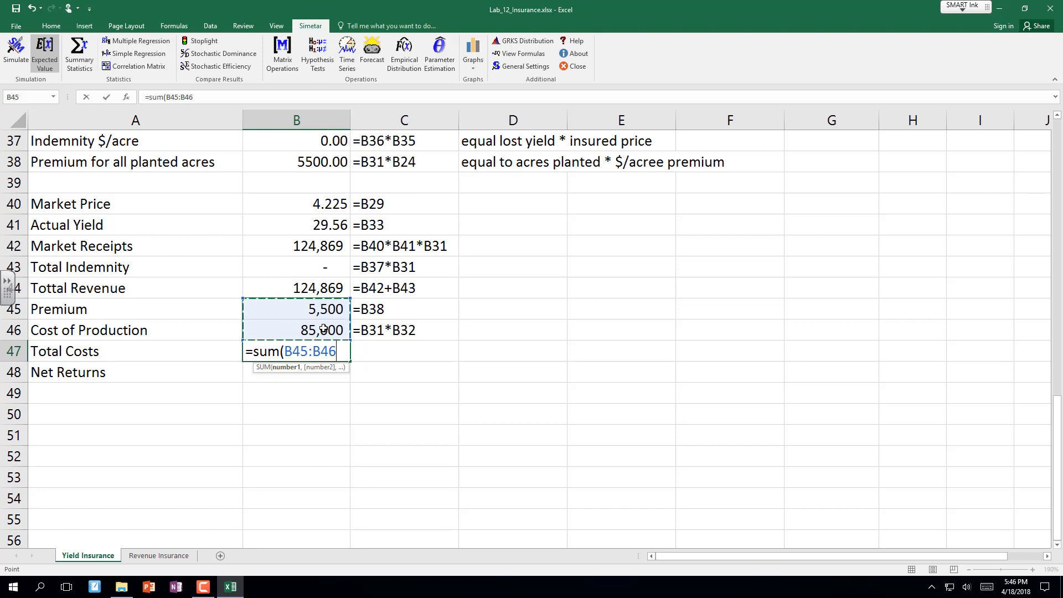
{"action": "type", "text": ")"}
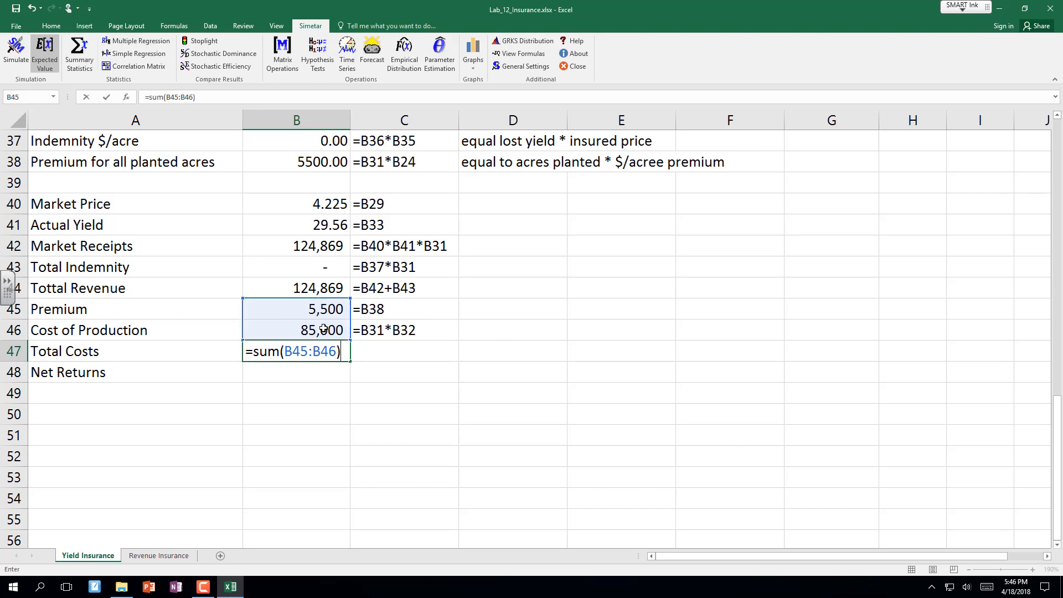
{"action": "key", "text": "Return"}
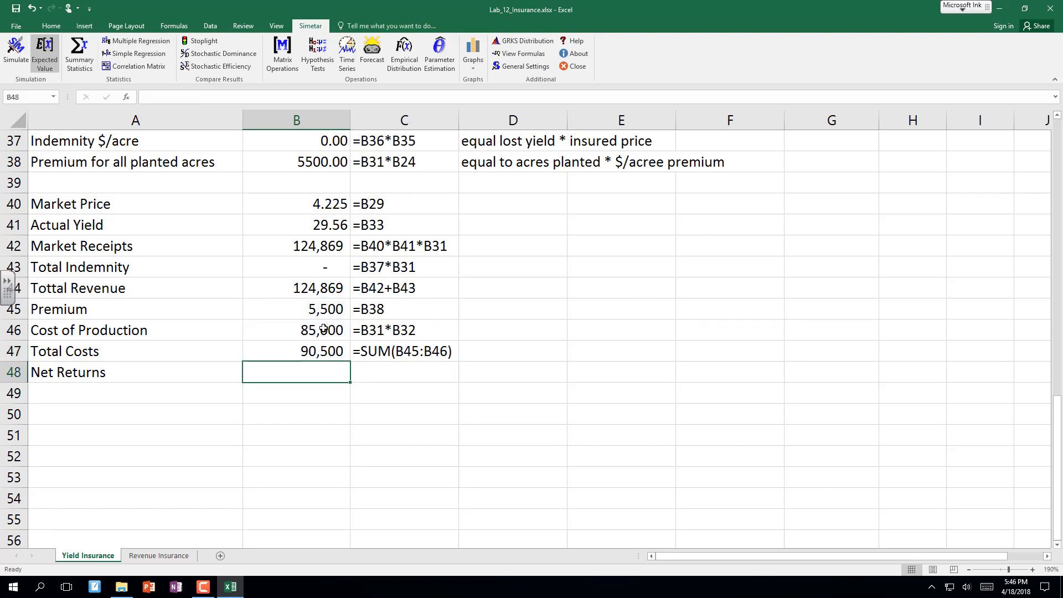
Enter =B44-B47 in B48 to calculate Net Returns as total revenue minus total costs.
{"action": "type", "text": "="}
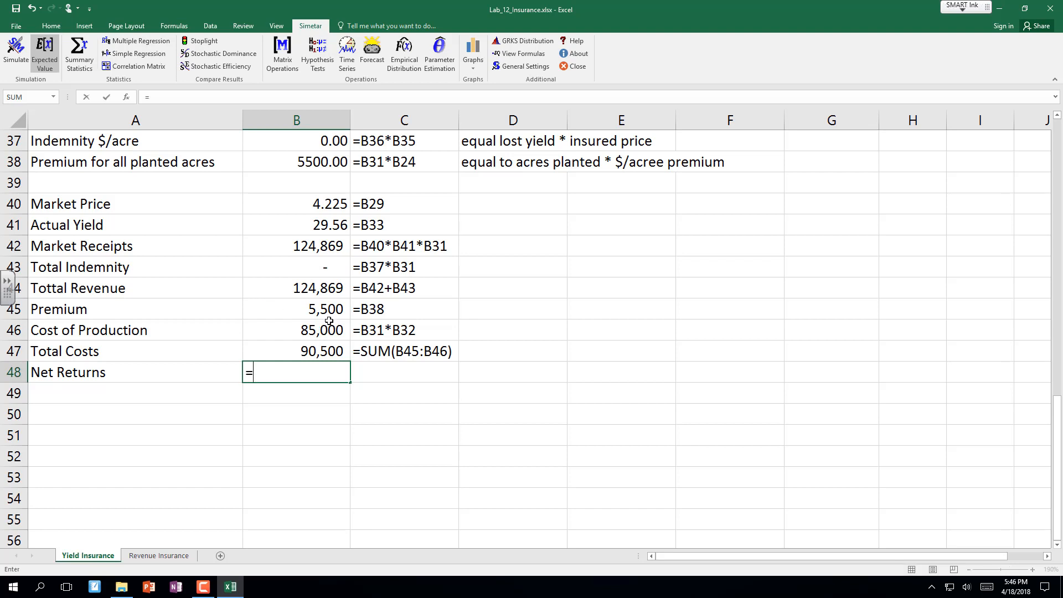
{"action": "left_click", "coordinate": [325, 288]}
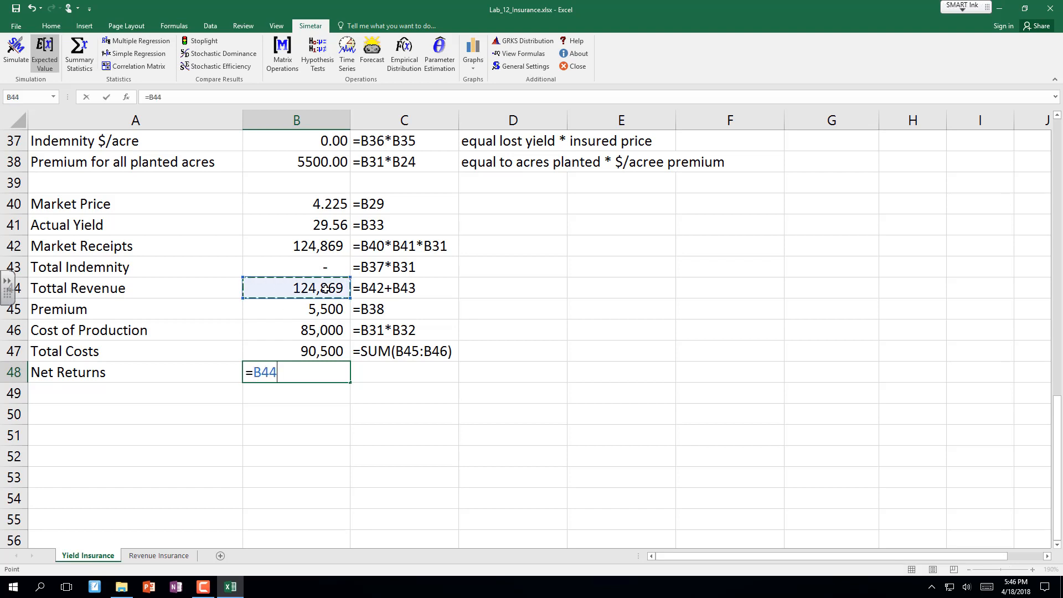
{"action": "type", "text": "-"}
{"action": "left_click", "coordinate": [323, 350]}
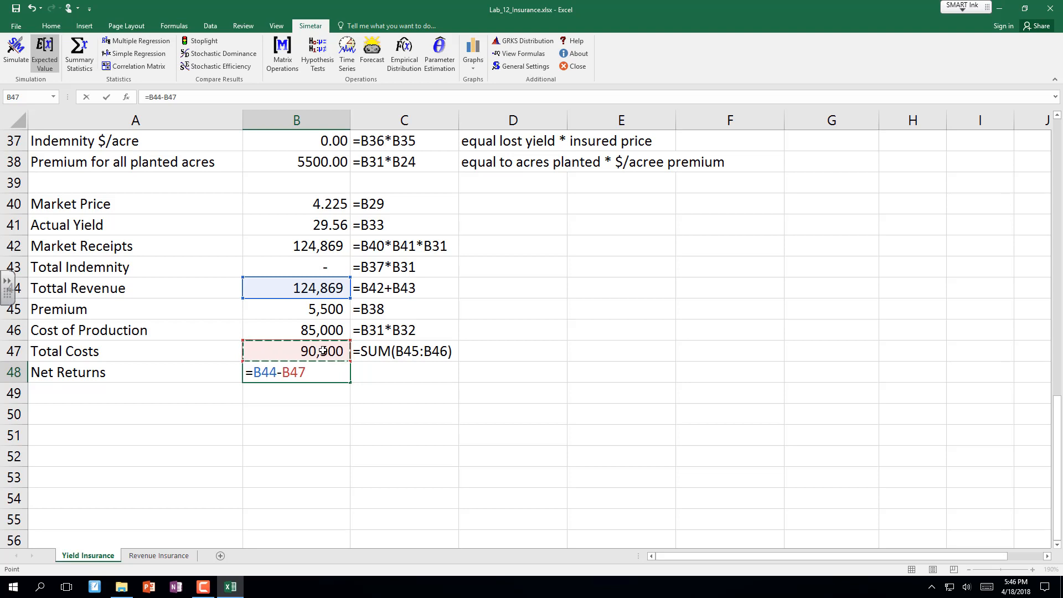
{"action": "key", "text": "Return"}
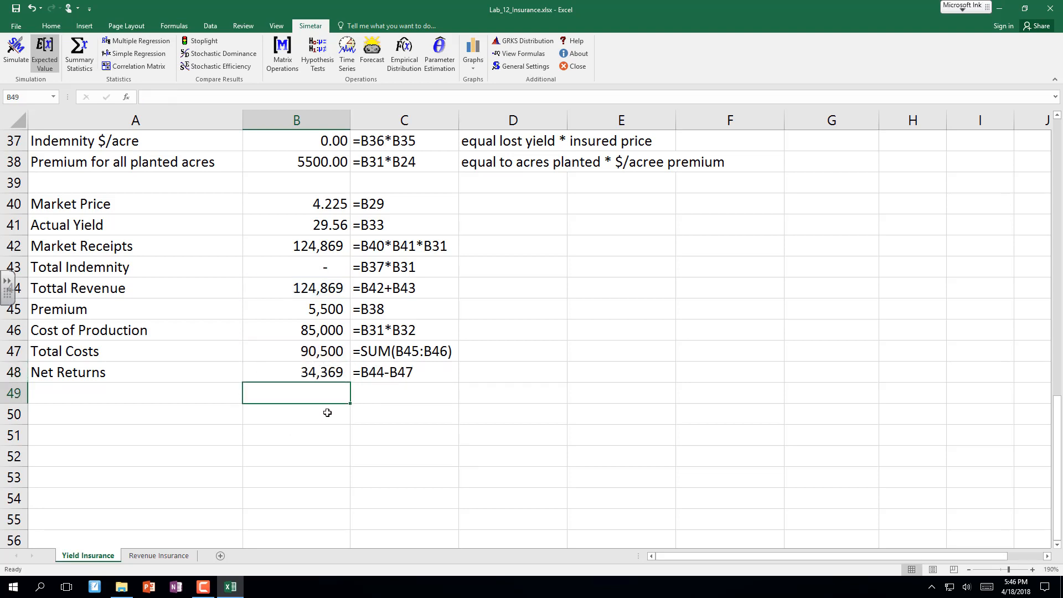
Format the Net Returns value in B48 with a yellow fill and bold text, and save the workbook.
{"action": "left_click", "coordinate": [316, 369]}
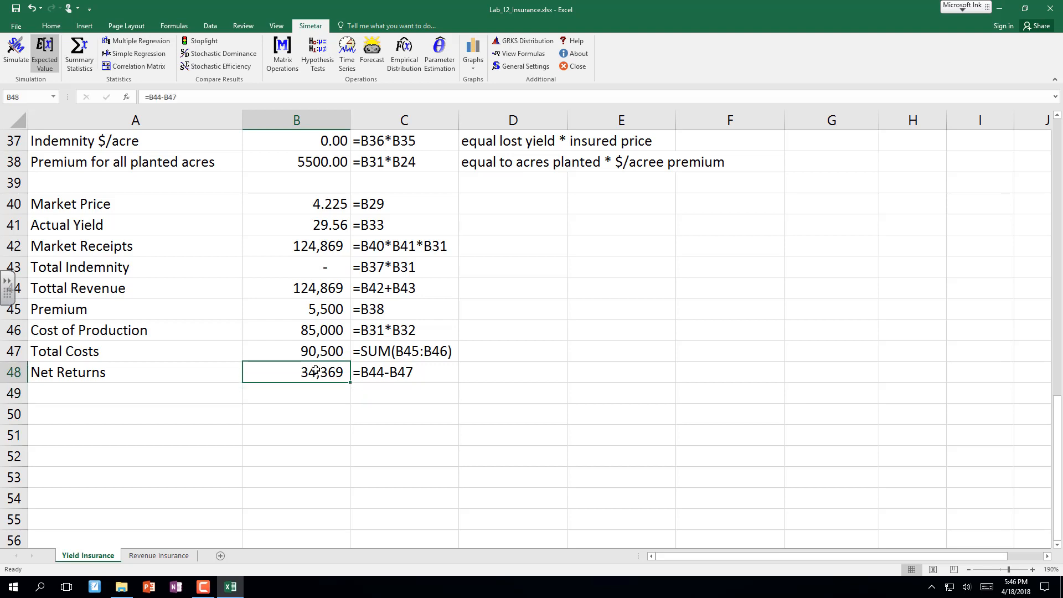
{"action": "left_click", "coordinate": [51, 27]}
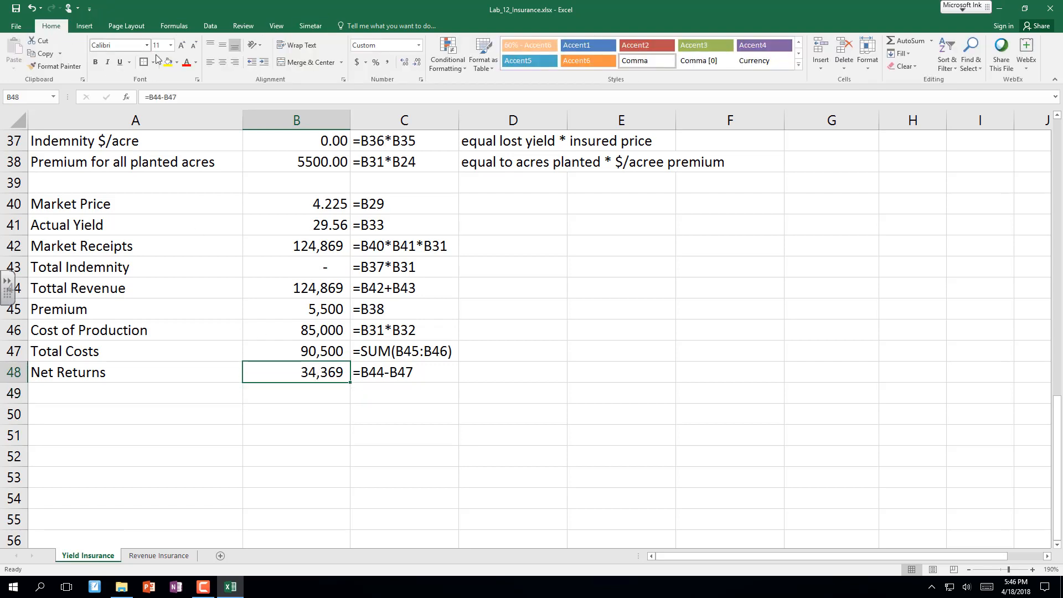
{"action": "left_click", "coordinate": [167, 62]}
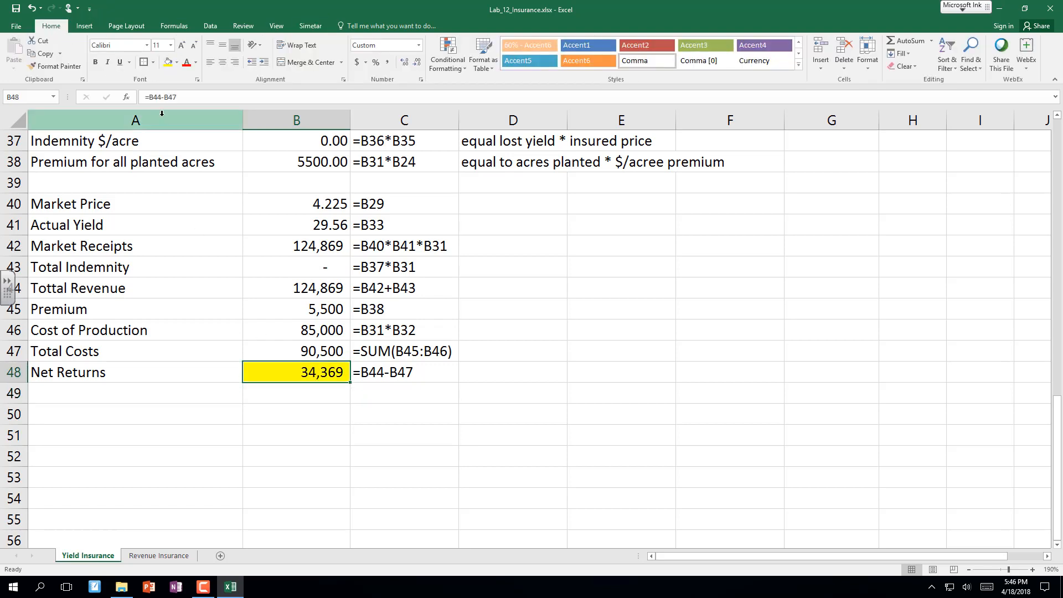
{"action": "left_click", "coordinate": [95, 62]}
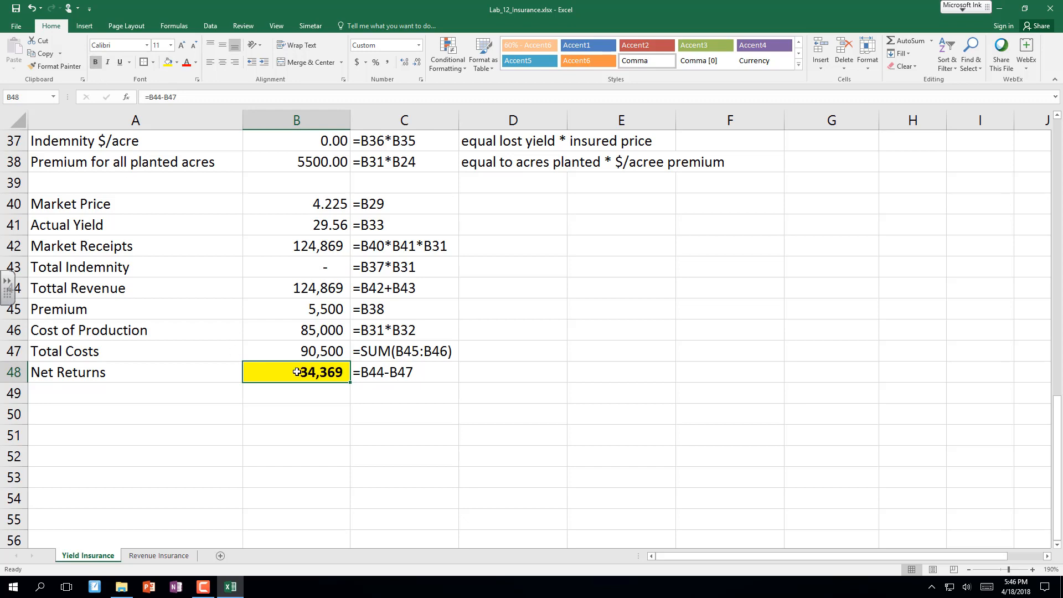
{"action": "left_click", "coordinate": [17, 9]}
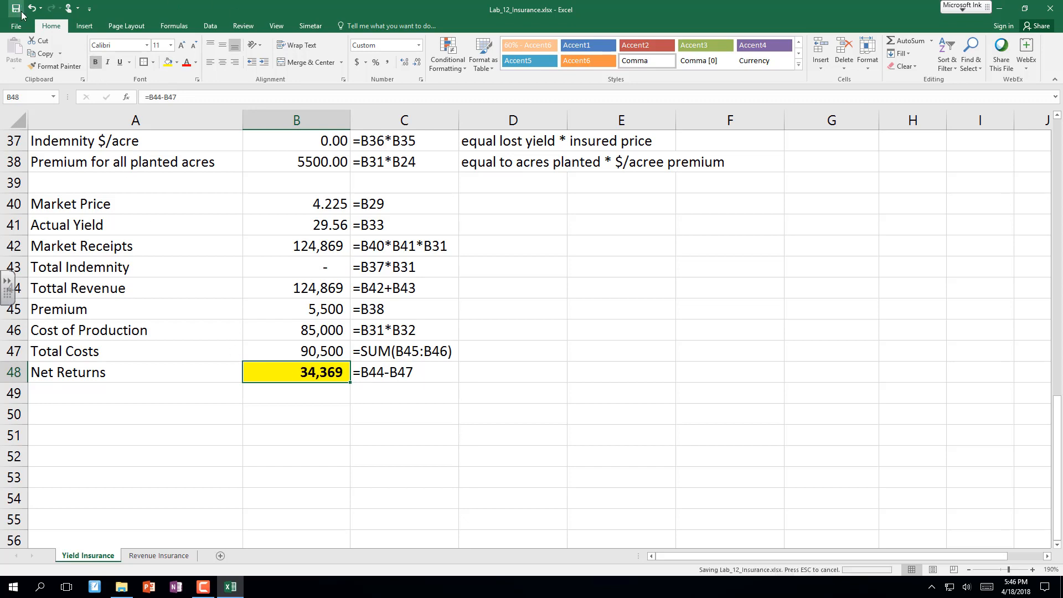
Start a Simetar simulation setup and add Net Returns cell B48 as an output variable, with its name located to the left.
{"action": "left_click", "coordinate": [308, 27]}
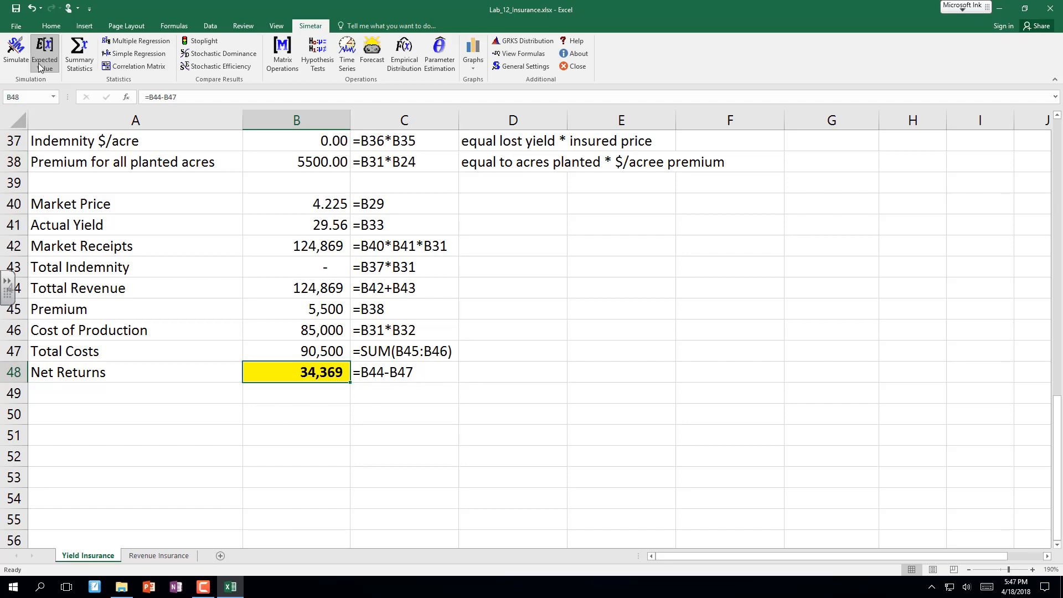
{"action": "scroll", "coordinate": [422, 188], "scroll_direction": "down", "scroll_amount": 1}
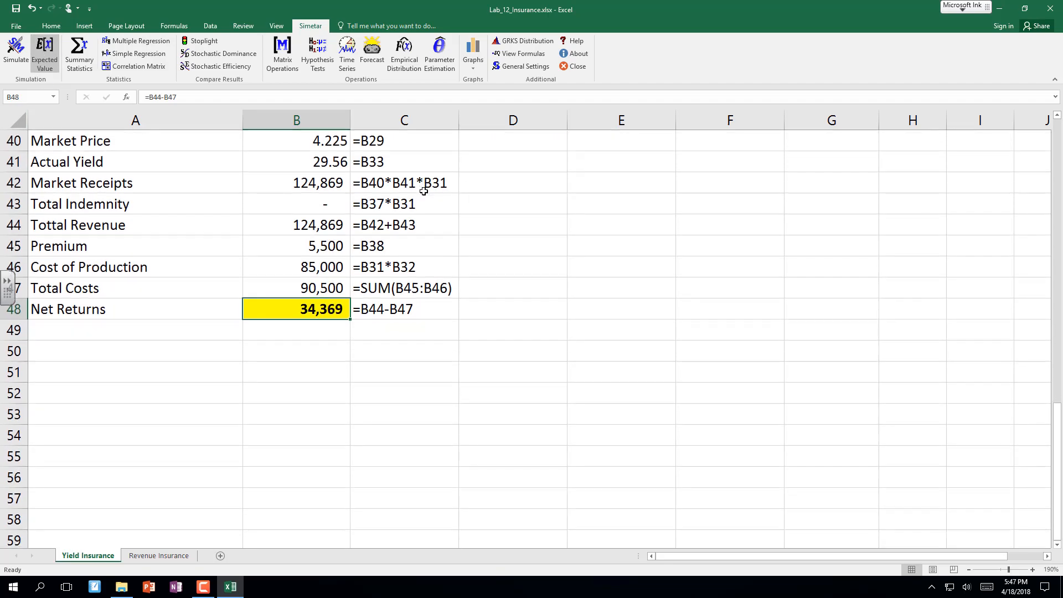
{"action": "scroll", "coordinate": [422, 190], "scroll_direction": "up", "scroll_amount": 7}
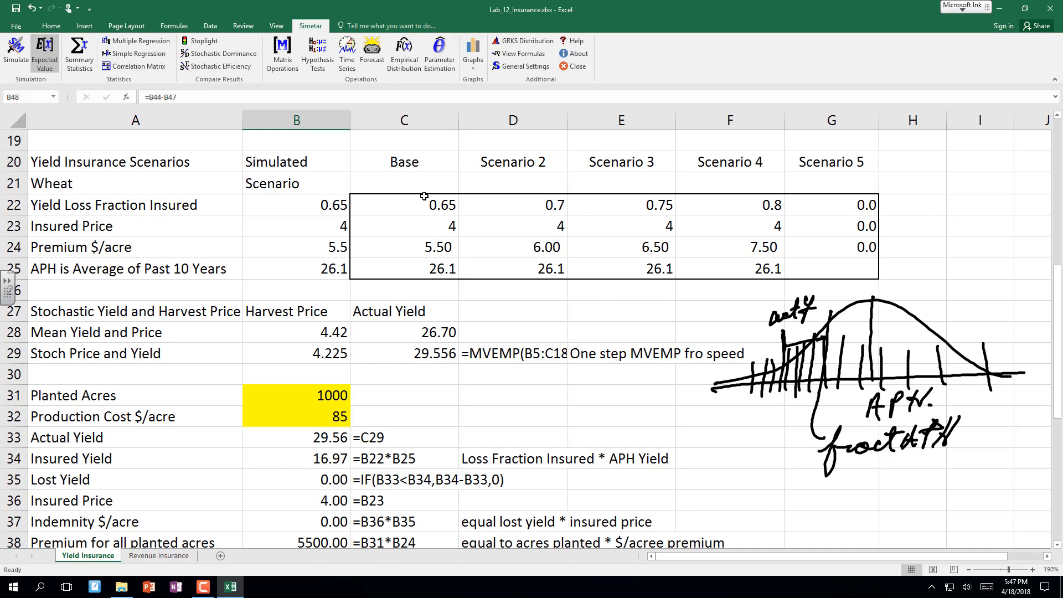
{"action": "scroll", "coordinate": [424, 196], "scroll_direction": "down", "scroll_amount": 1}
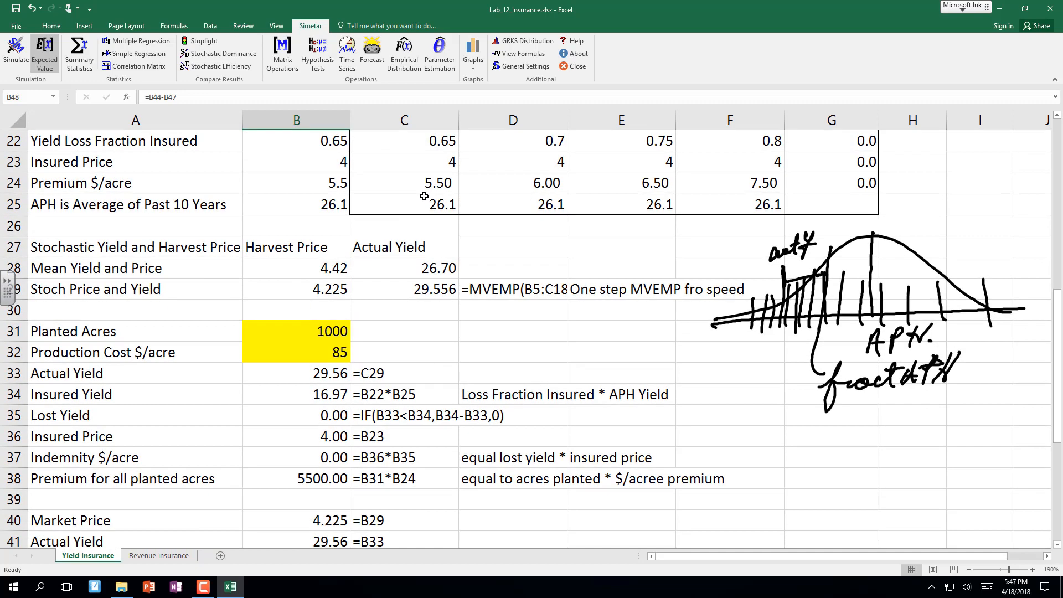
{"action": "scroll", "coordinate": [424, 195], "scroll_direction": "up", "scroll_amount": 1}
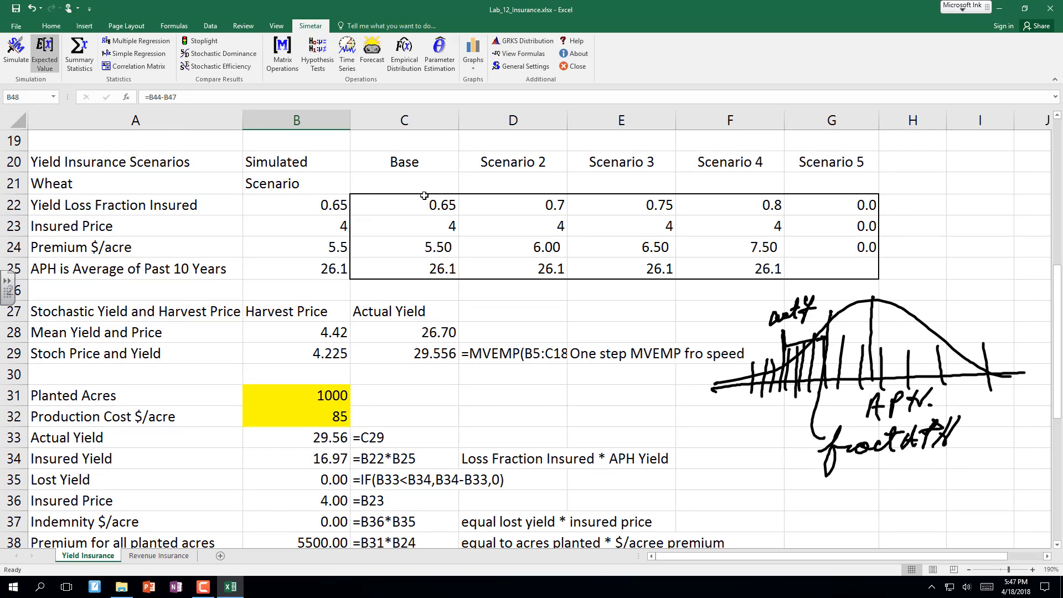
{"action": "scroll", "coordinate": [424, 196], "scroll_direction": "up", "scroll_amount": 1}
{"action": "scroll", "coordinate": [424, 196], "scroll_direction": "down", "scroll_amount": 7}
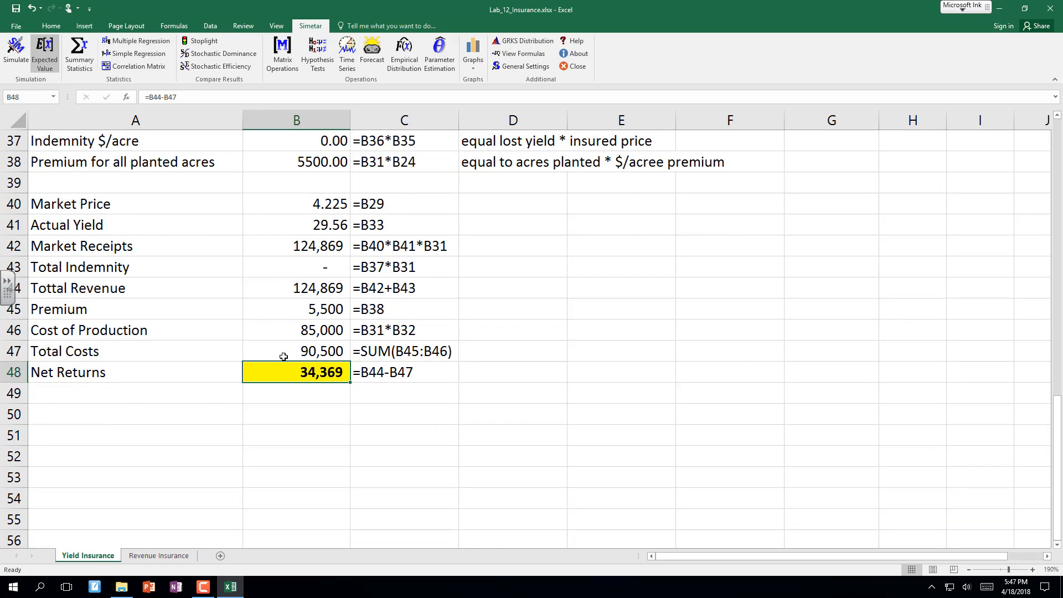
{"action": "left_click", "coordinate": [18, 49]}
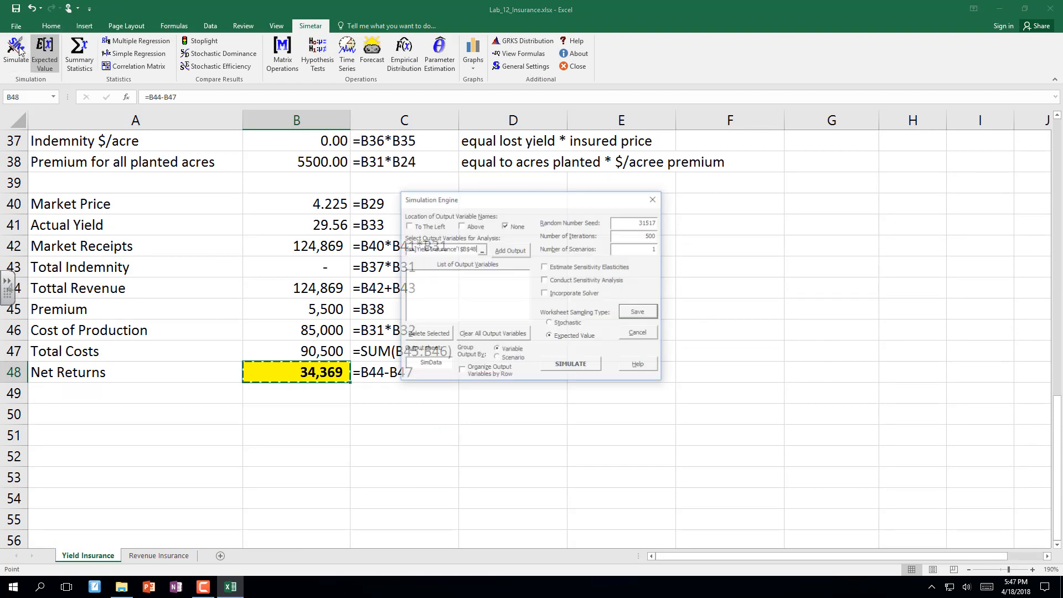
{"action": "left_click", "coordinate": [409, 226]}
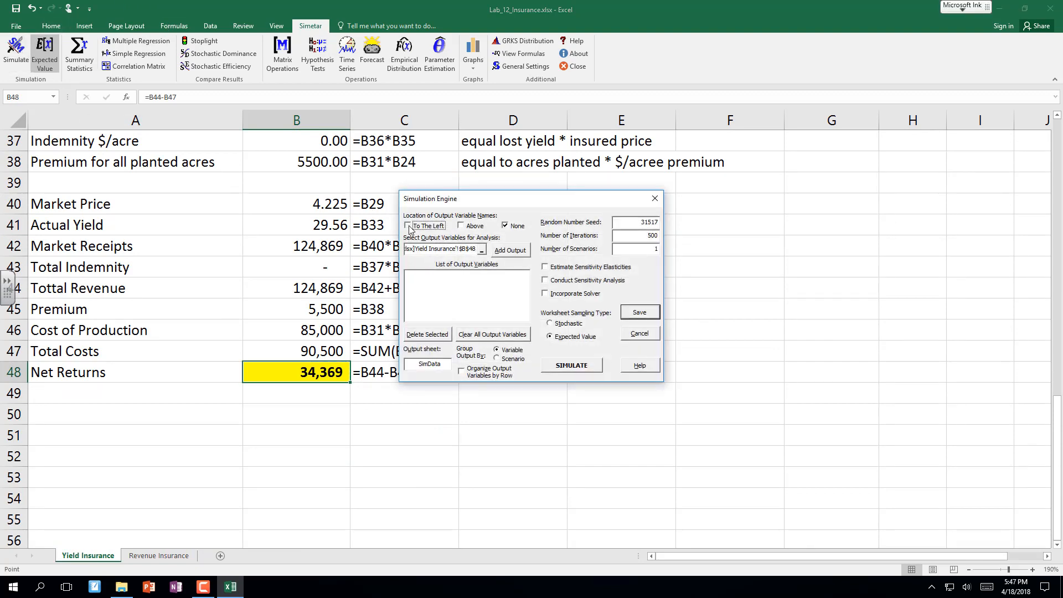
{"action": "left_click", "coordinate": [510, 252]}
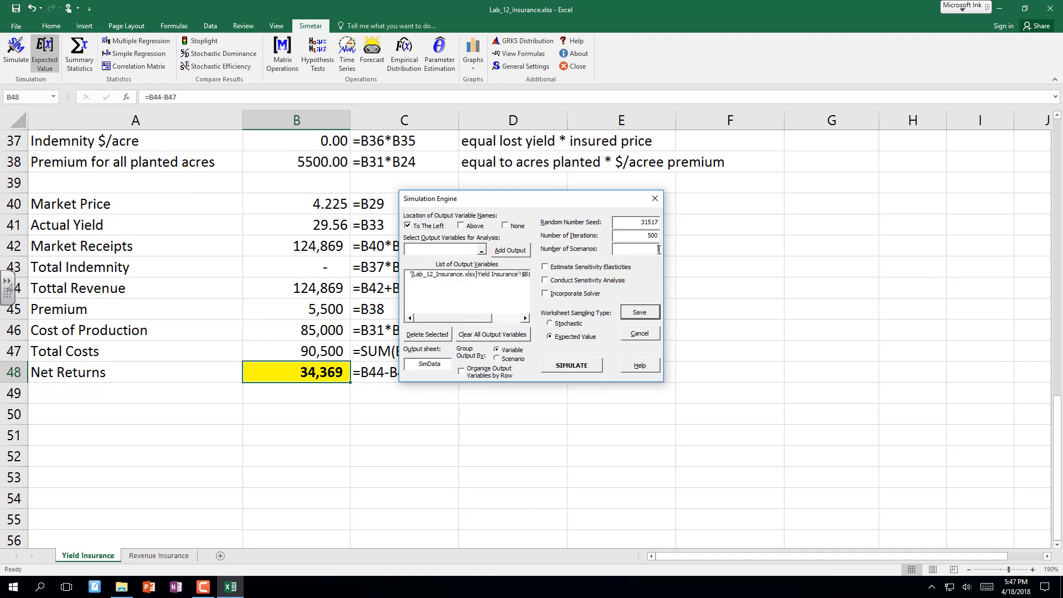
Set the simulation to 5 scenarios, name the output sheet SimDataYieldIns, and run the simulation.
{"action": "type", "text": "5"}
{"action": "left_click", "coordinate": [444, 363]}
{"action": "type", "text": "Yield"}
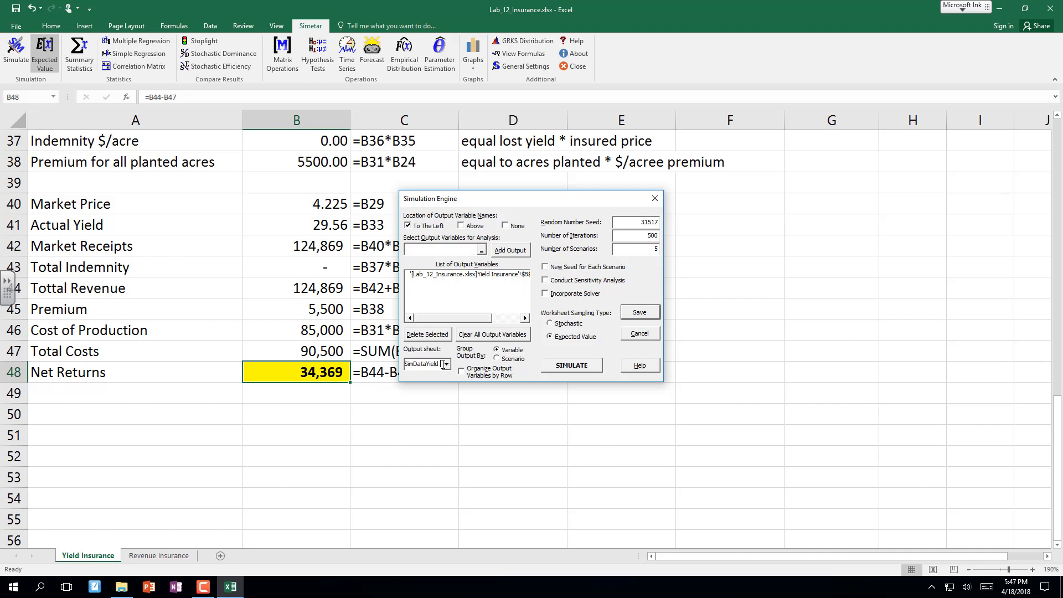
{"action": "type", "text": "Ins"}
{"action": "left_click", "coordinate": [571, 365]}
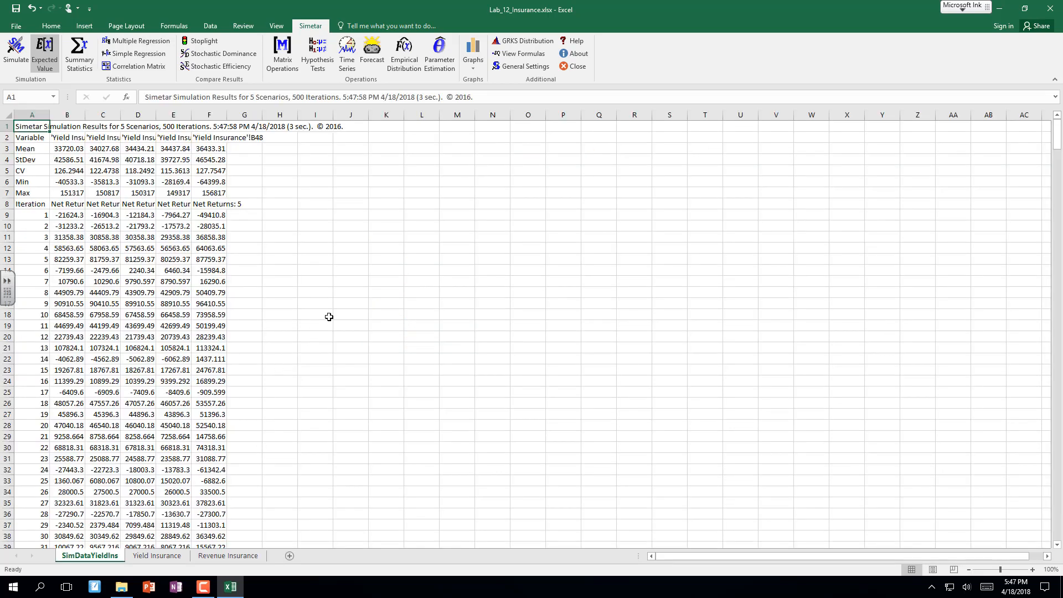
{"action": "left_click", "coordinate": [327, 316]}
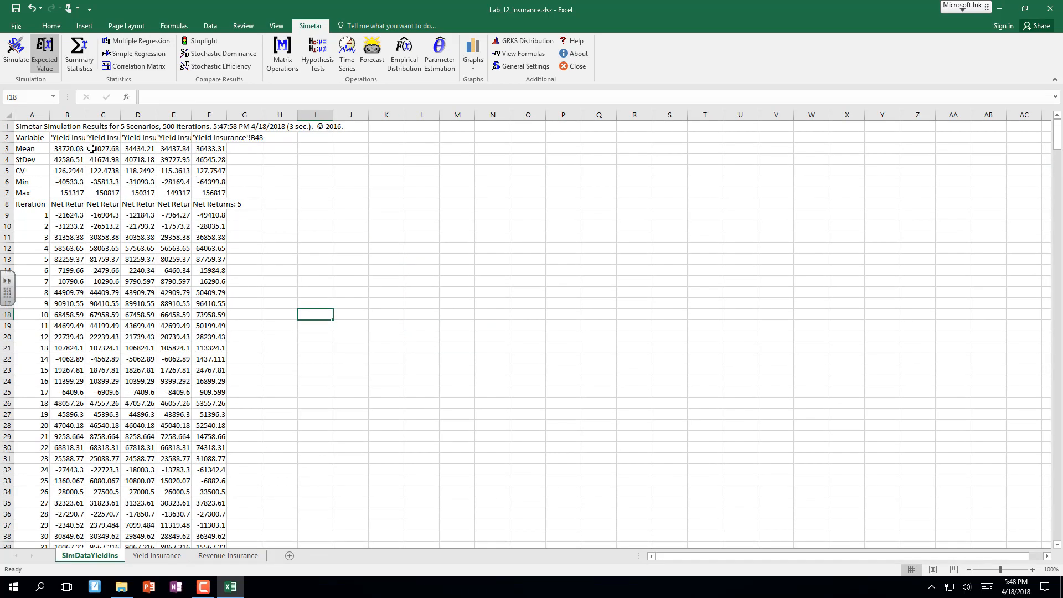
Format the summary statistics in B3:F7 with comma style and no decimal places.
{"action": "left_click_drag", "start_coordinate": [73, 150], "coordinate": [210, 193]}
{"action": "left_click", "coordinate": [51, 26]}
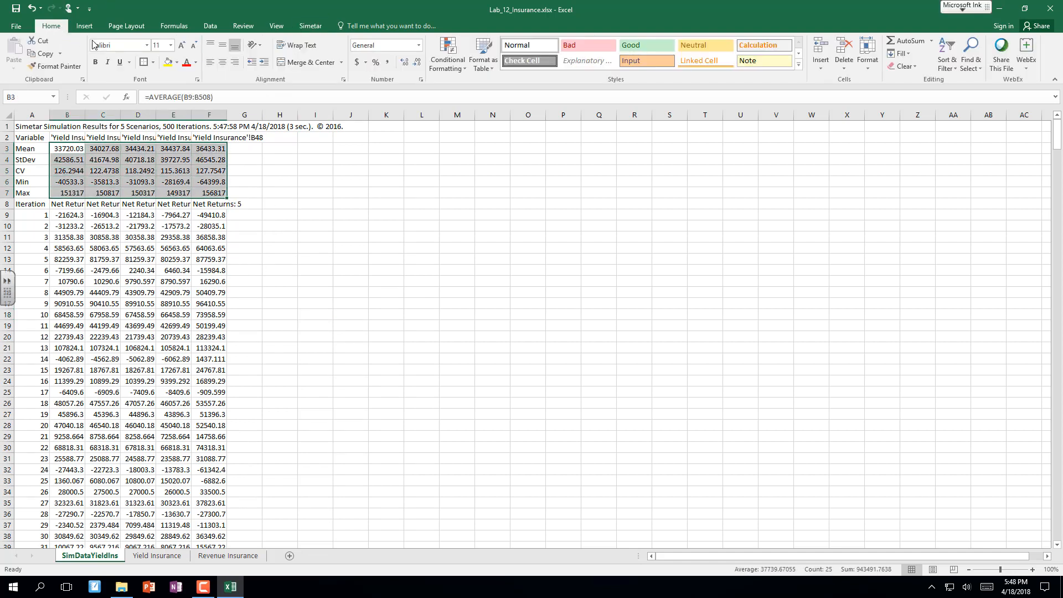
{"action": "left_click", "coordinate": [387, 63]}
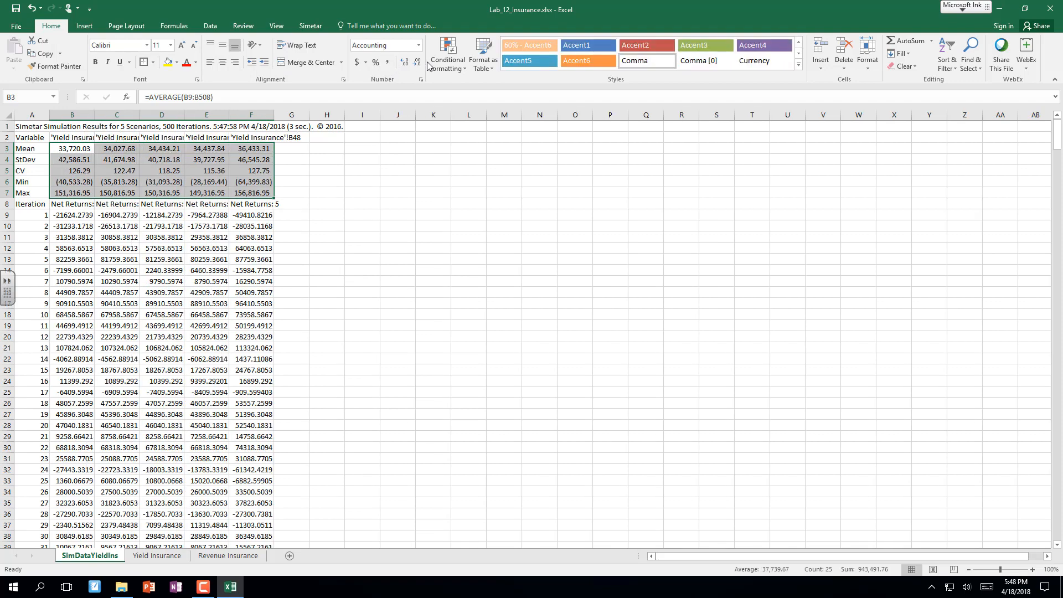
{"action": "left_click", "coordinate": [421, 65]}
{"action": "left_click", "coordinate": [421, 65]}
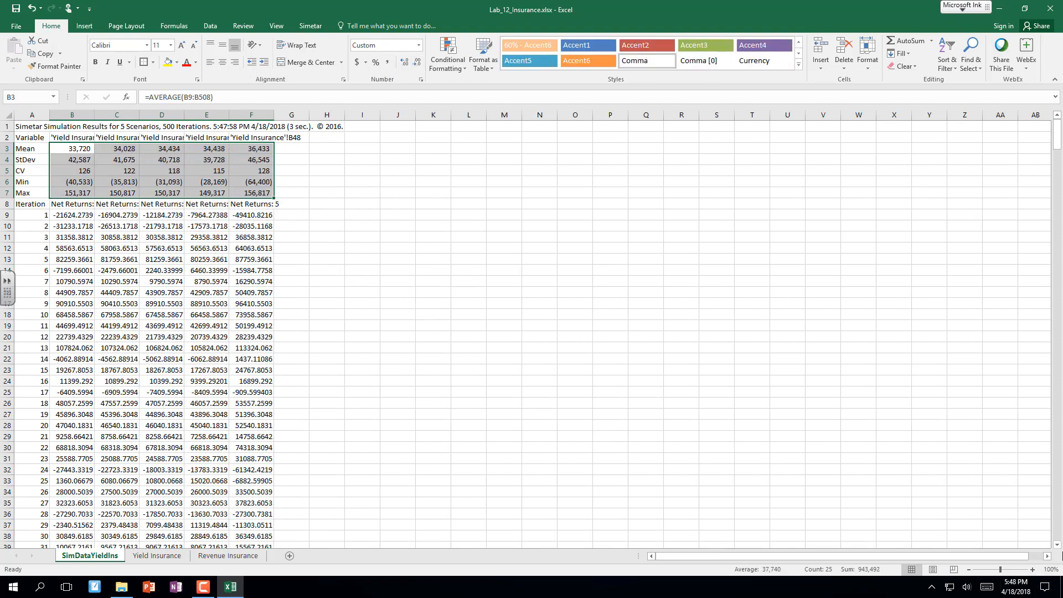
Create a Simetar CDF graph of the five Net Returns columns in B8:F508, with labels in the first cell and output at I3.
{"action": "left_click", "coordinate": [1032, 569]}
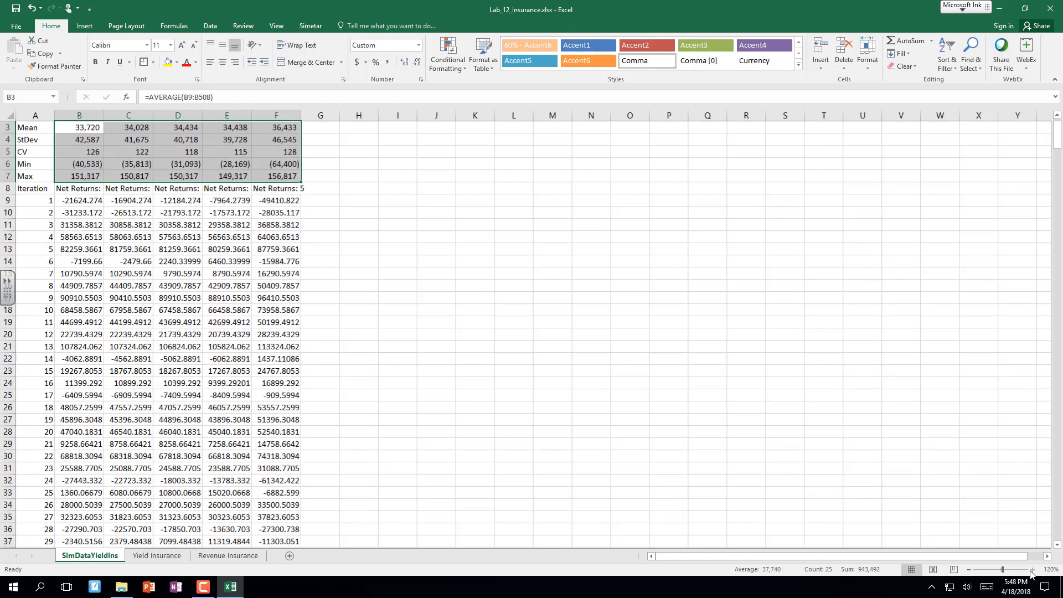
{"action": "left_click", "coordinate": [1032, 569]}
{"action": "left_click", "coordinate": [1032, 569]}
{"action": "left_click", "coordinate": [1032, 570]}
{"action": "left_click", "coordinate": [1033, 570]}
{"action": "left_click", "coordinate": [1033, 570]}
{"action": "left_click", "coordinate": [1033, 569]}
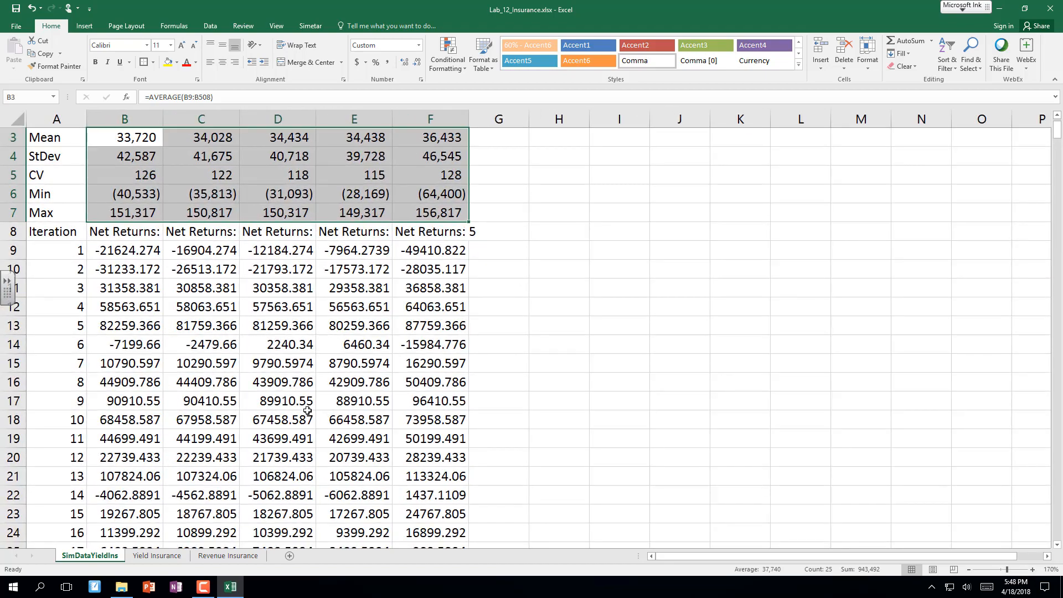
{"action": "scroll", "coordinate": [307, 409], "scroll_direction": "up", "scroll_amount": 1}
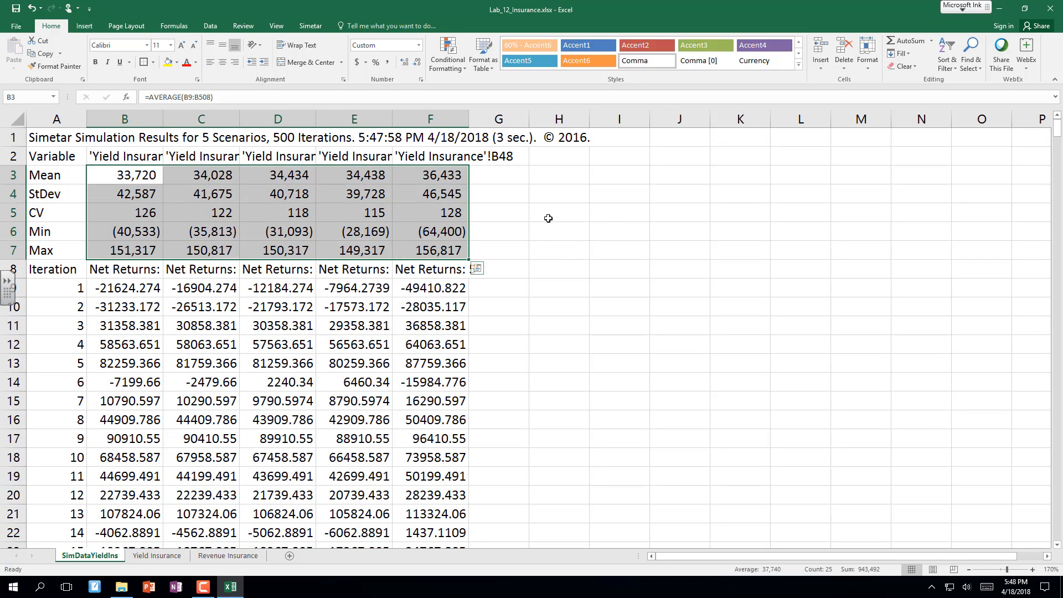
{"action": "left_click", "coordinate": [527, 176]}
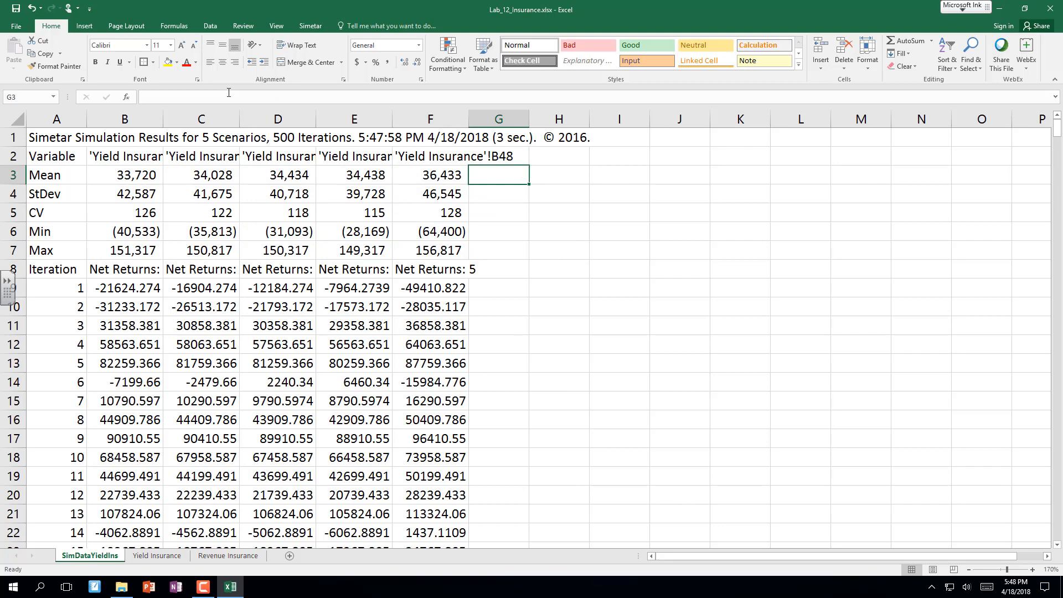
{"action": "left_click", "coordinate": [596, 178]}
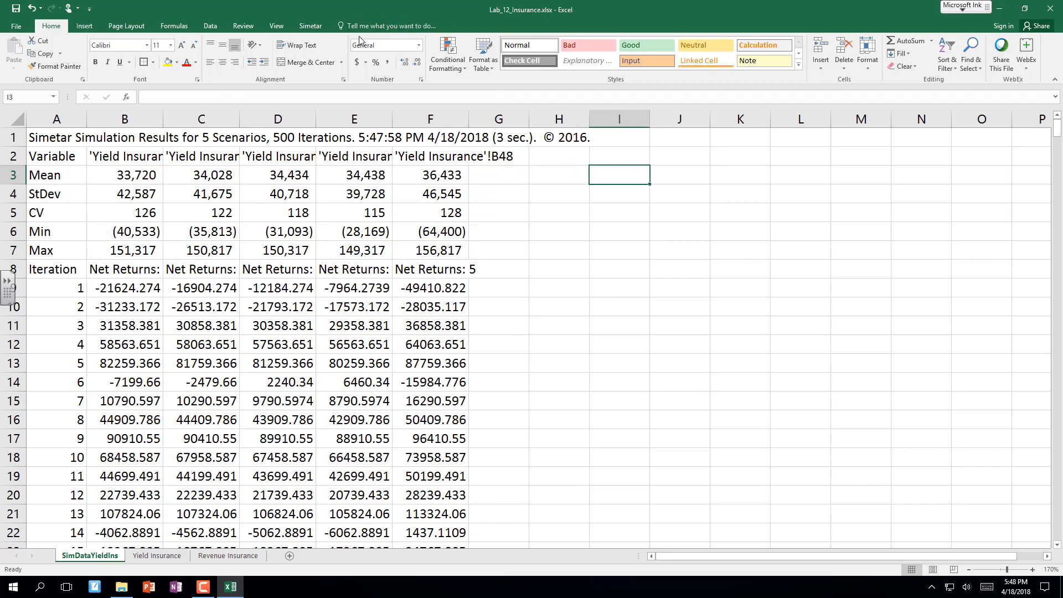
{"action": "left_click", "coordinate": [324, 30]}
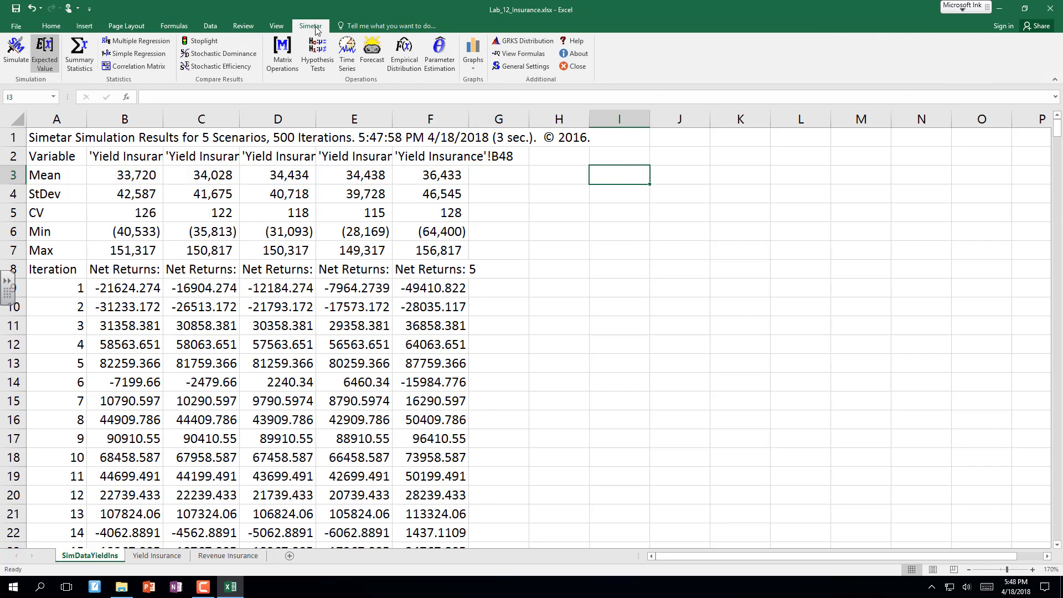
{"action": "left_click", "coordinate": [474, 50]}
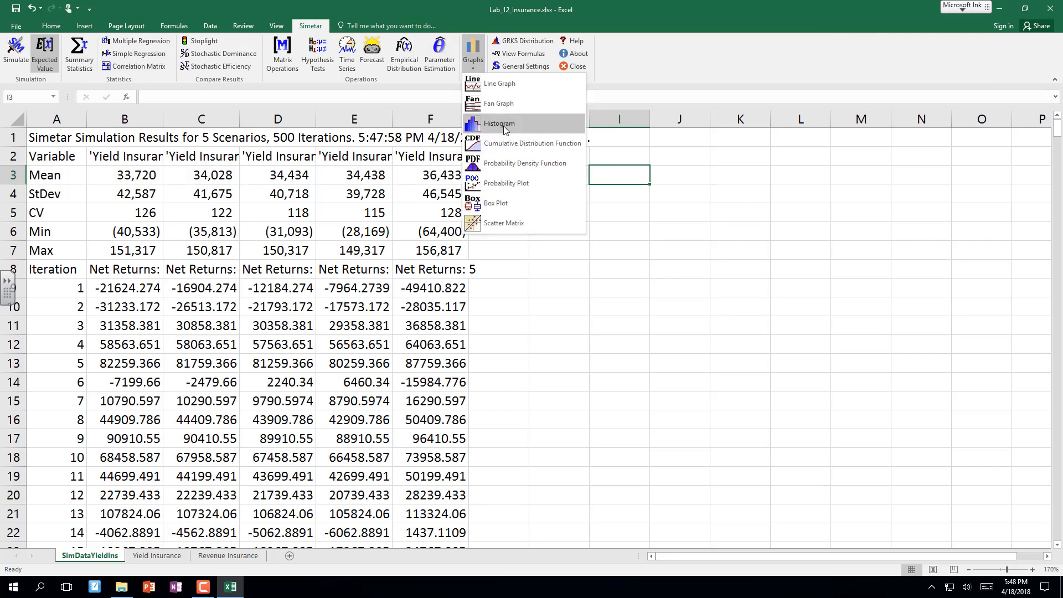
{"action": "left_click", "coordinate": [486, 144]}
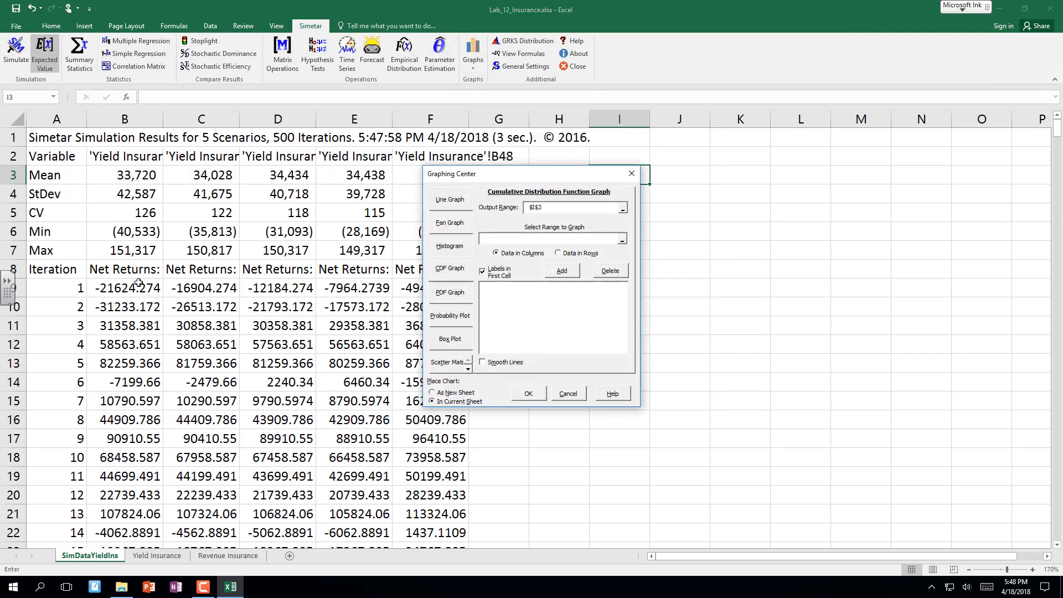
{"action": "left_click_drag", "start_coordinate": [126, 272], "coordinate": [434, 497]}
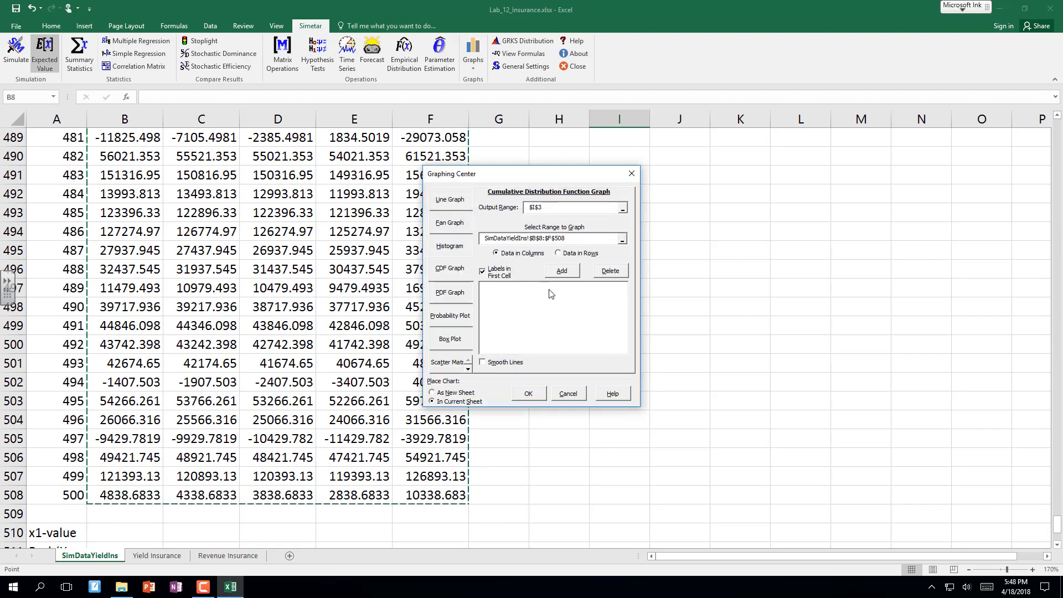
{"action": "left_click", "coordinate": [556, 276]}
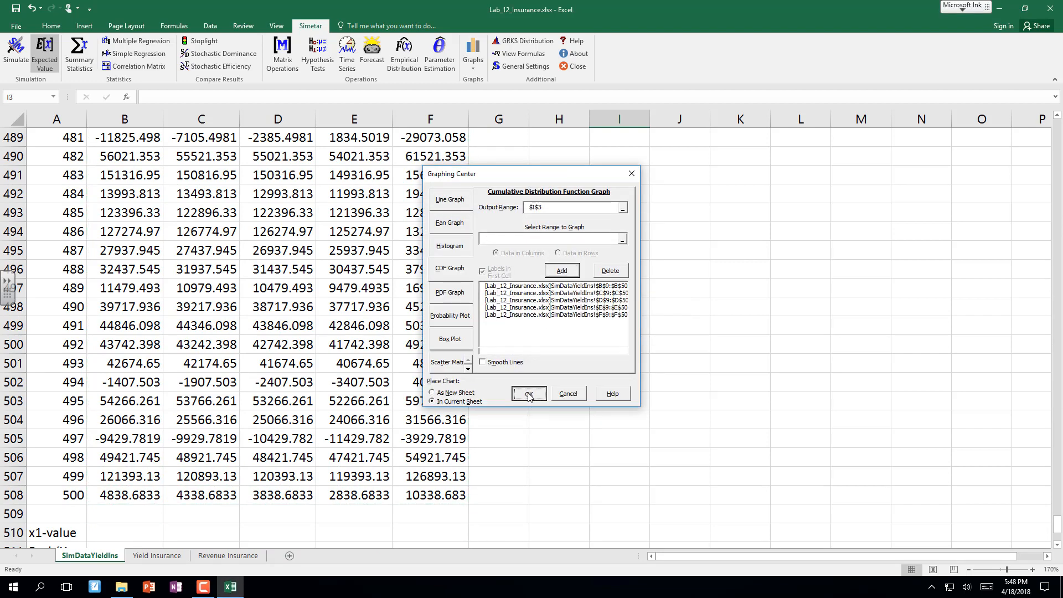
{"action": "left_click", "coordinate": [528, 394]}
{"action": "left_click", "coordinate": [768, 336]}
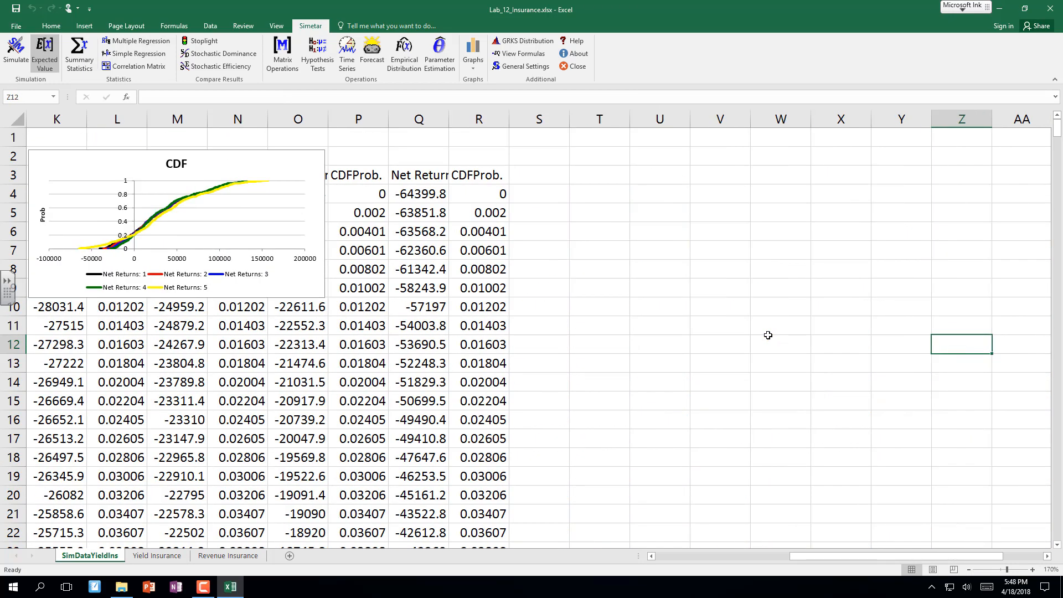
Enlarge the CDF chart so it extends to about column R and row 16.
{"action": "left_click", "coordinate": [100, 156]}
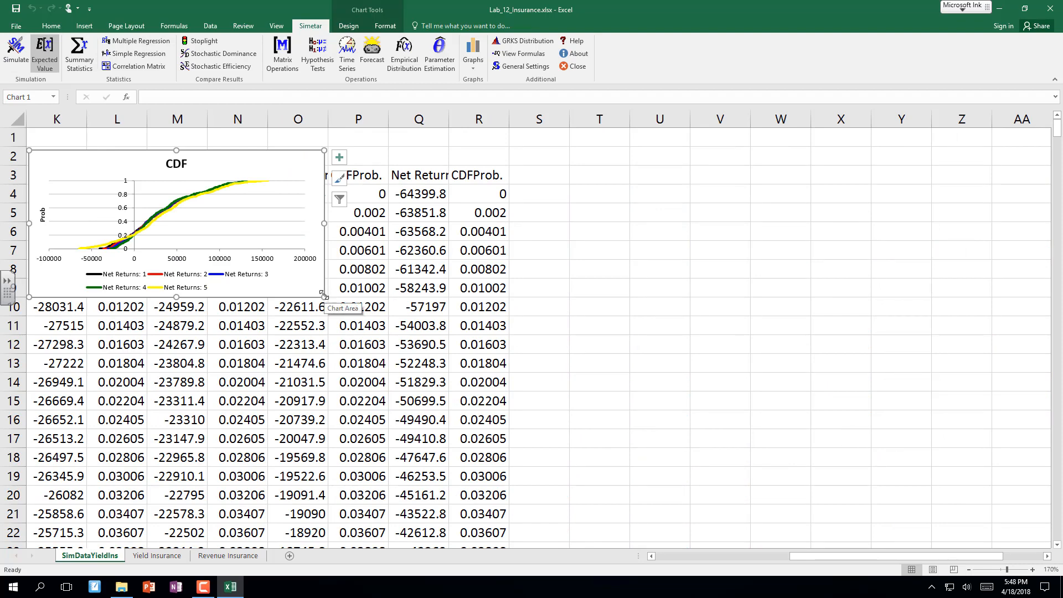
{"action": "left_click_drag", "start_coordinate": [324, 297], "coordinate": [470, 435]}
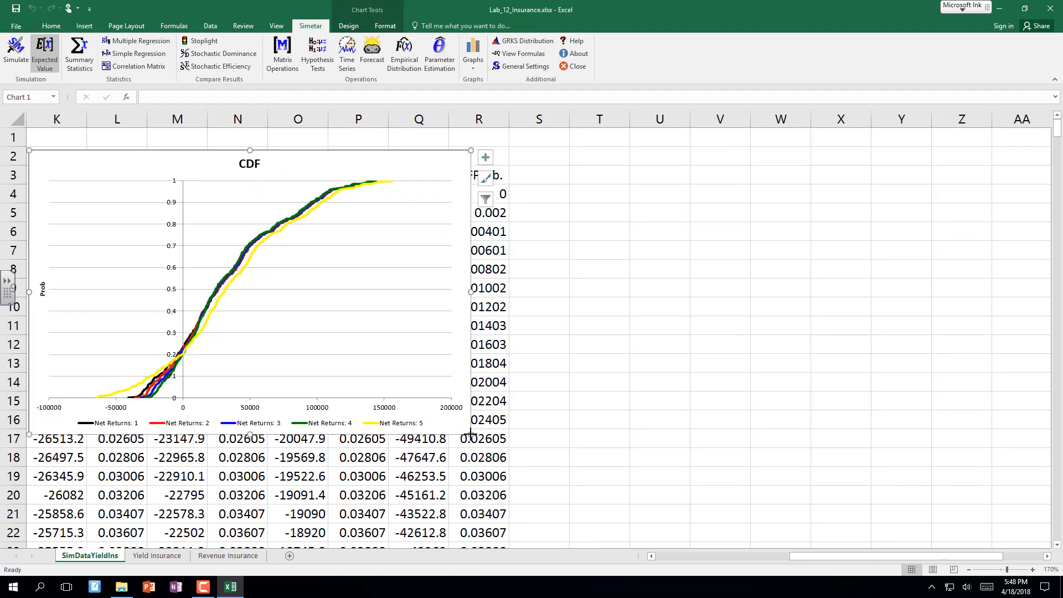
{"action": "left_click", "coordinate": [654, 392]}
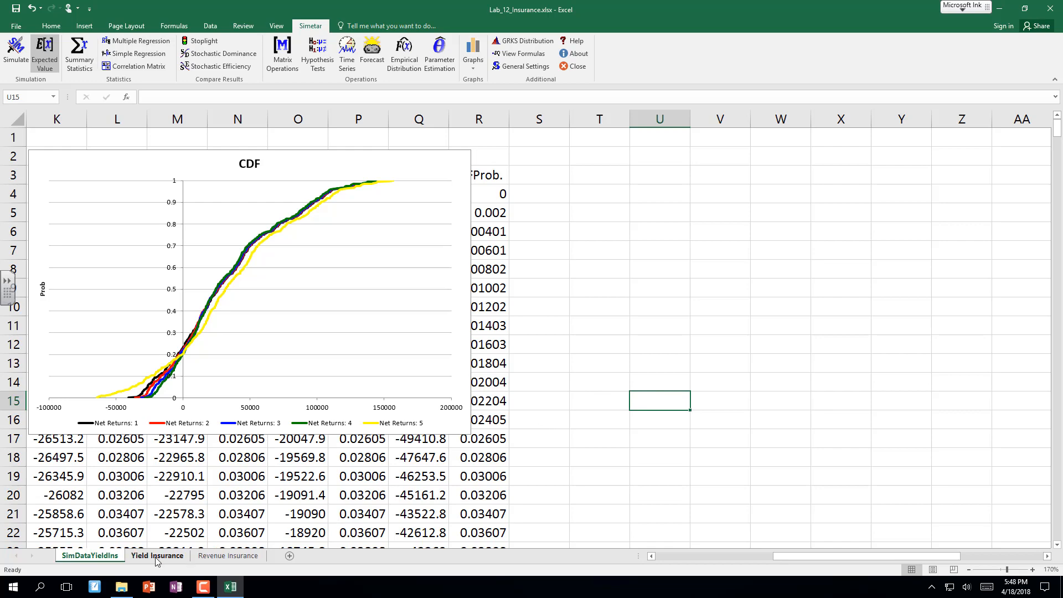
Run a Stochastic Efficiency analysis on Net Returns B8:F508 with labels in the first cell and risk aversion coefficients from 0 to 0.0001.
{"action": "left_click", "coordinate": [133, 508]}
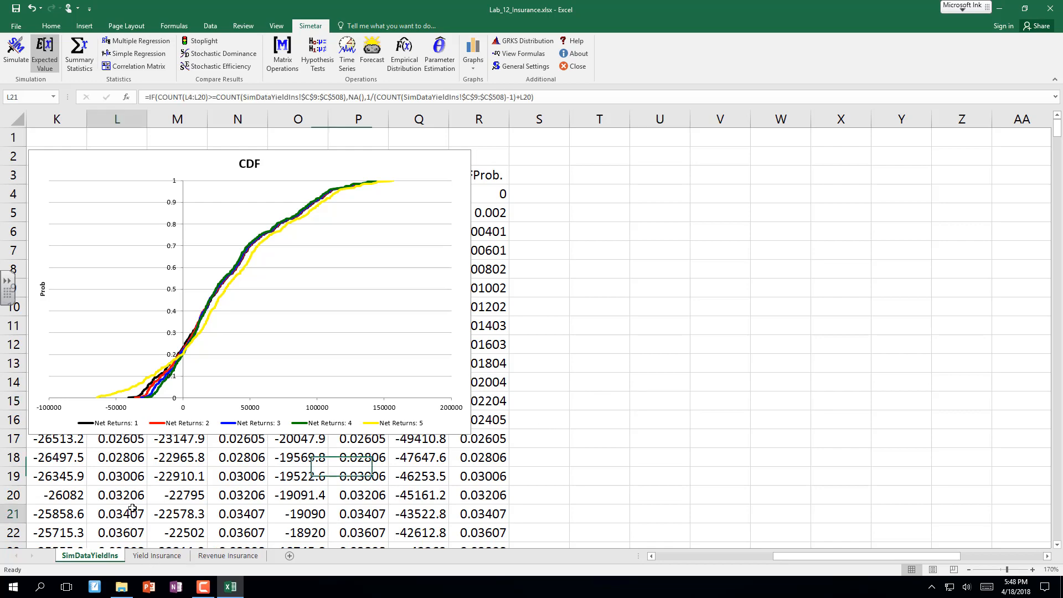
{"action": "key", "text": "Left"}
{"action": "key", "text": "Left"}
{"action": "key", "text": "Left"}
{"action": "key", "text": "Left"}
{"action": "key", "text": "Left"}
{"action": "key", "text": "Left"}
{"action": "key", "text": "Left"}
{"action": "key", "text": "Left"}
{"action": "key", "text": "Left"}
{"action": "key", "text": "Left"}
{"action": "key", "text": "Left"}
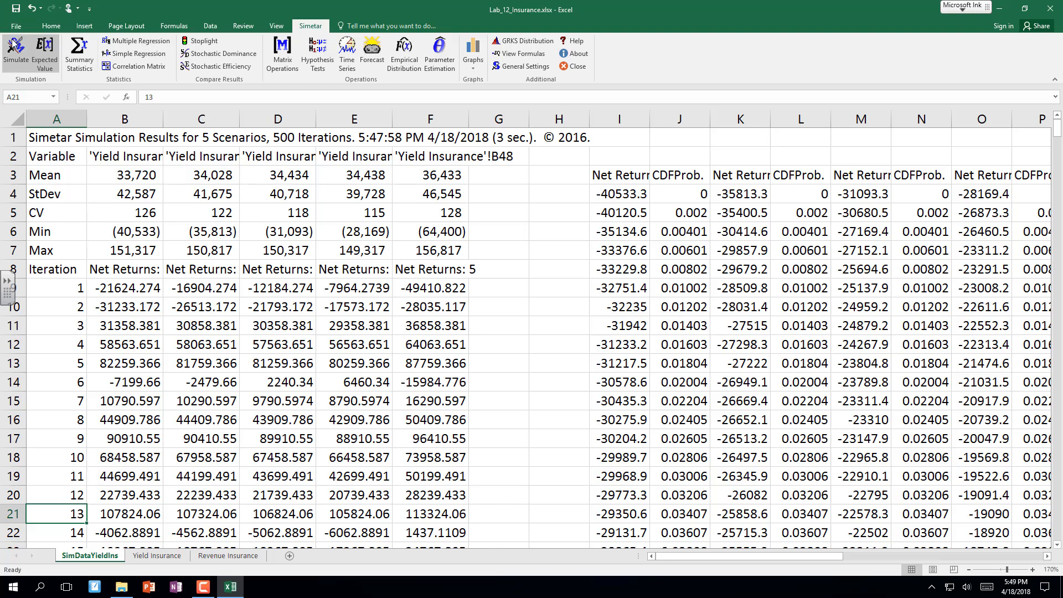
{"action": "left_click", "coordinate": [209, 67]}
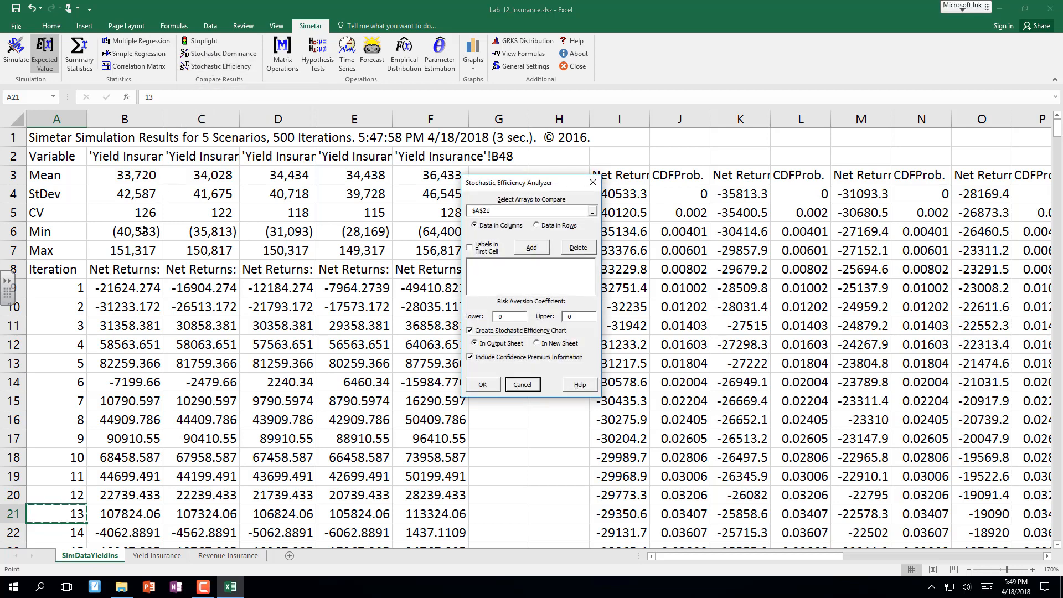
{"action": "left_click_drag", "start_coordinate": [113, 265], "coordinate": [467, 523]}
{"action": "left_click_drag", "start_coordinate": [440, 596], "coordinate": [442, 477]}
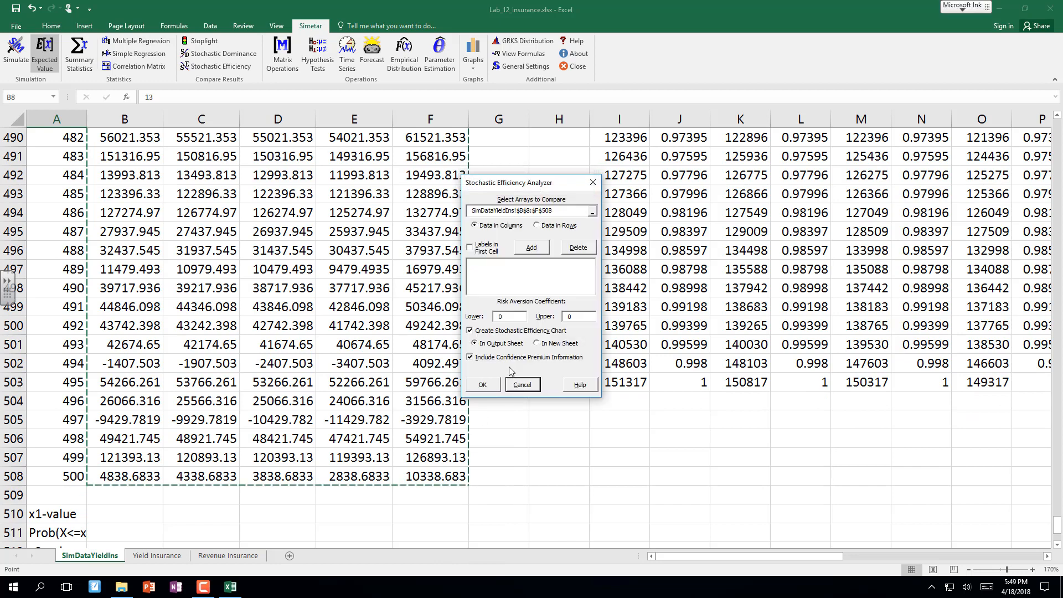
{"action": "left_click", "coordinate": [470, 247]}
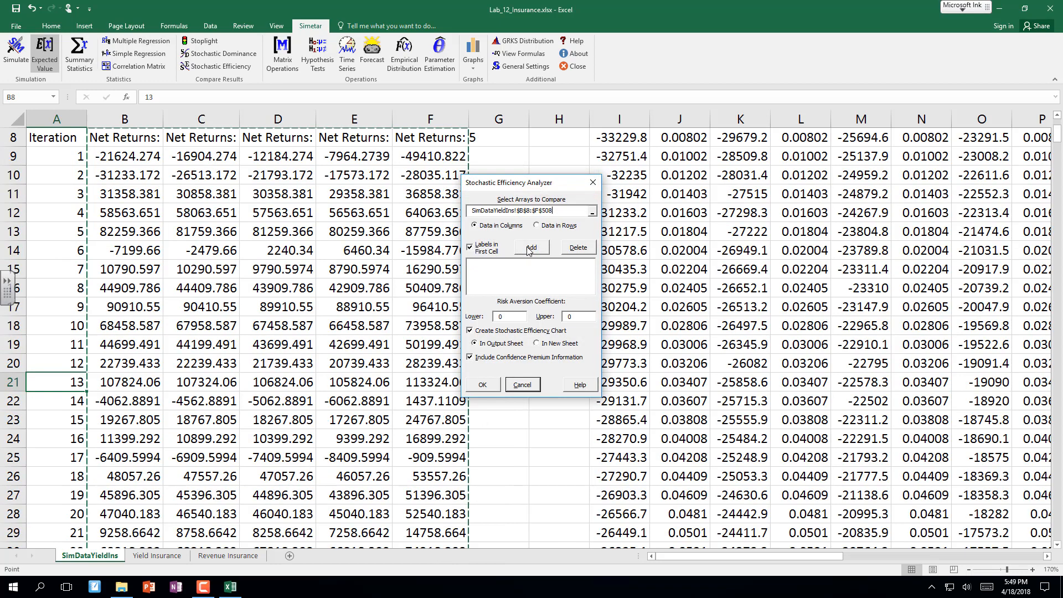
{"action": "left_click", "coordinate": [531, 247]}
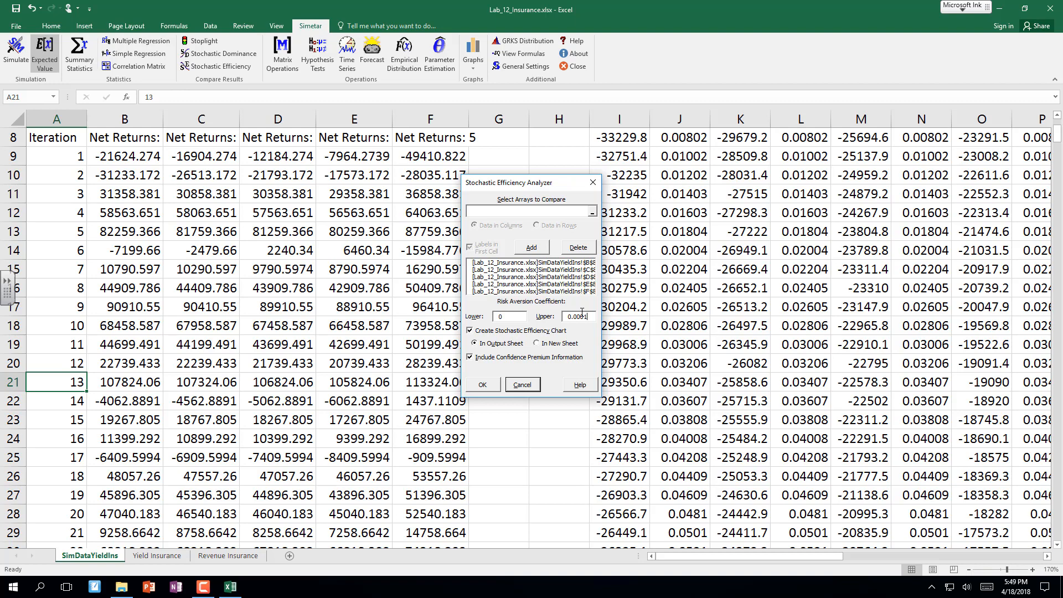
{"action": "left_click", "coordinate": [482, 385]}
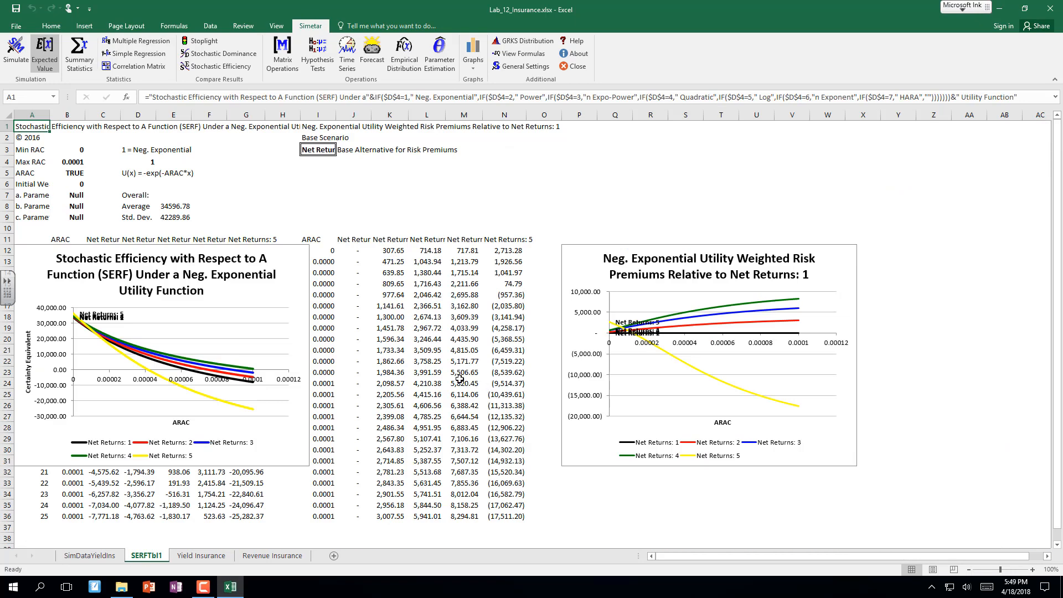
Enlarge the SERF chart and move it off the certainty equivalent table so the table's columns are uncovered.
{"action": "left_click_drag", "start_coordinate": [235, 244], "coordinate": [225, 140]}
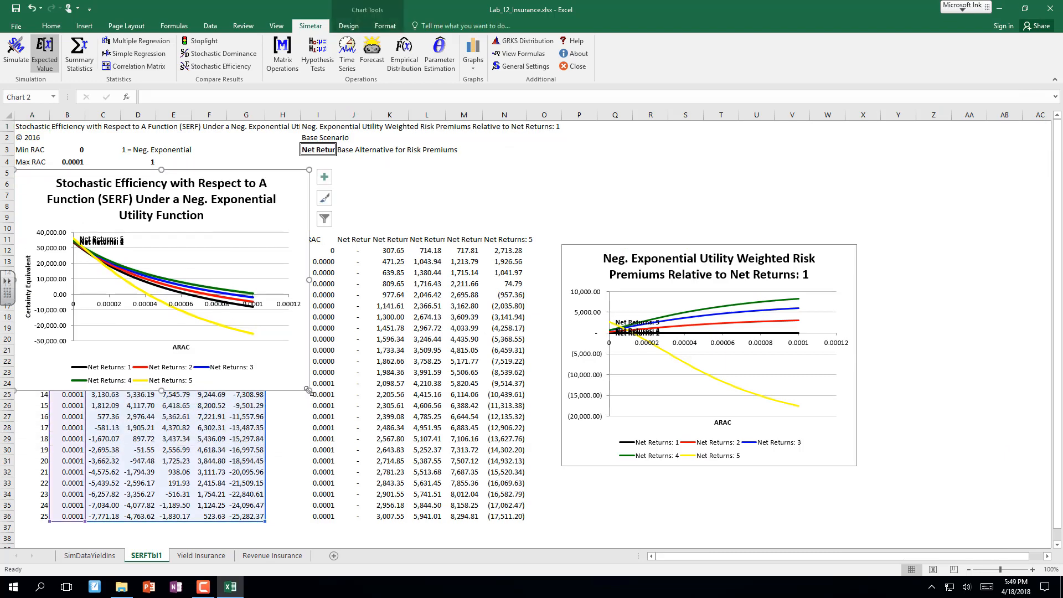
{"action": "left_click_drag", "start_coordinate": [308, 389], "coordinate": [391, 459]}
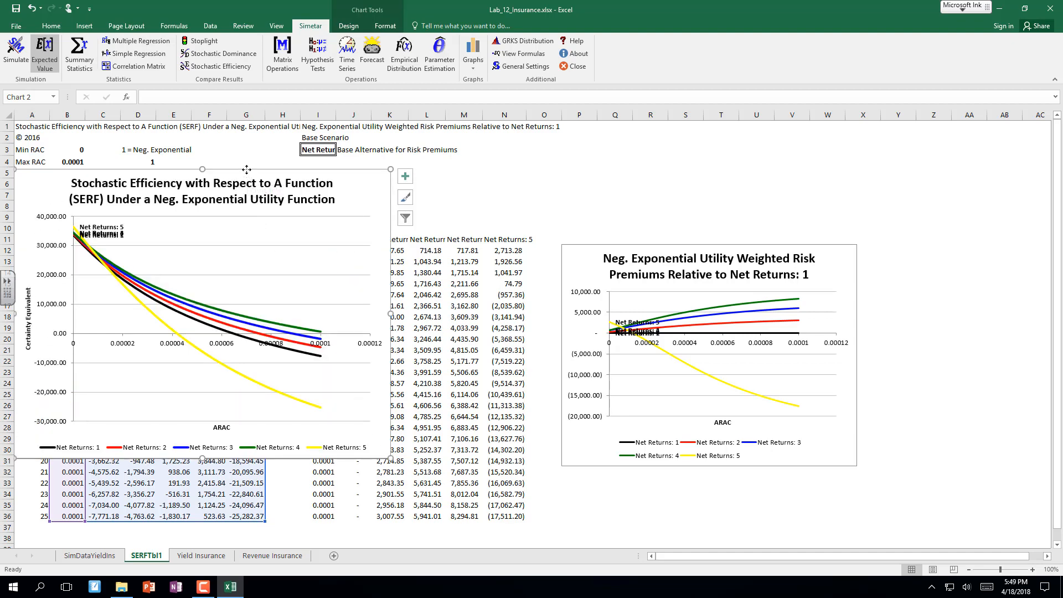
{"action": "left_click_drag", "start_coordinate": [246, 169], "coordinate": [533, 181]}
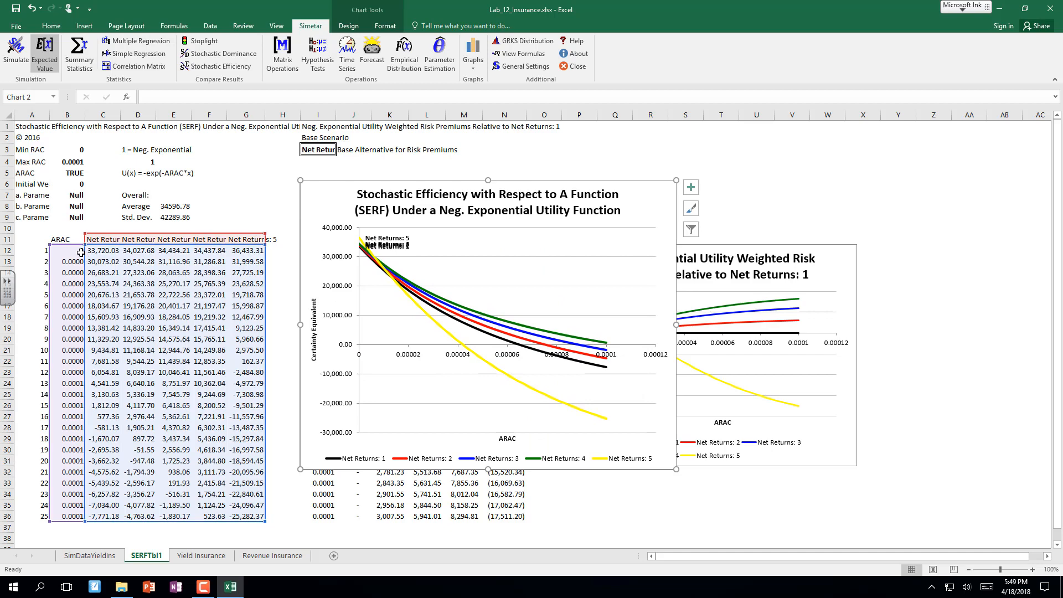
Show the ARAC values in B12:B36 with ten decimal places and shift the SERF chart slightly up toward the table.
{"action": "left_click_drag", "start_coordinate": [80, 253], "coordinate": [72, 516]}
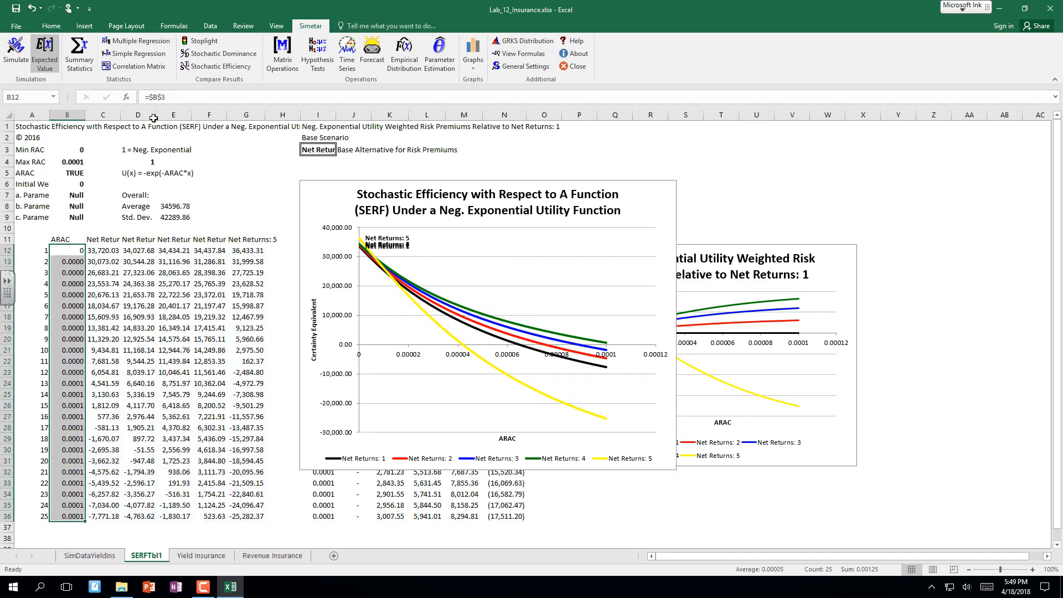
{"action": "left_click", "coordinate": [55, 27]}
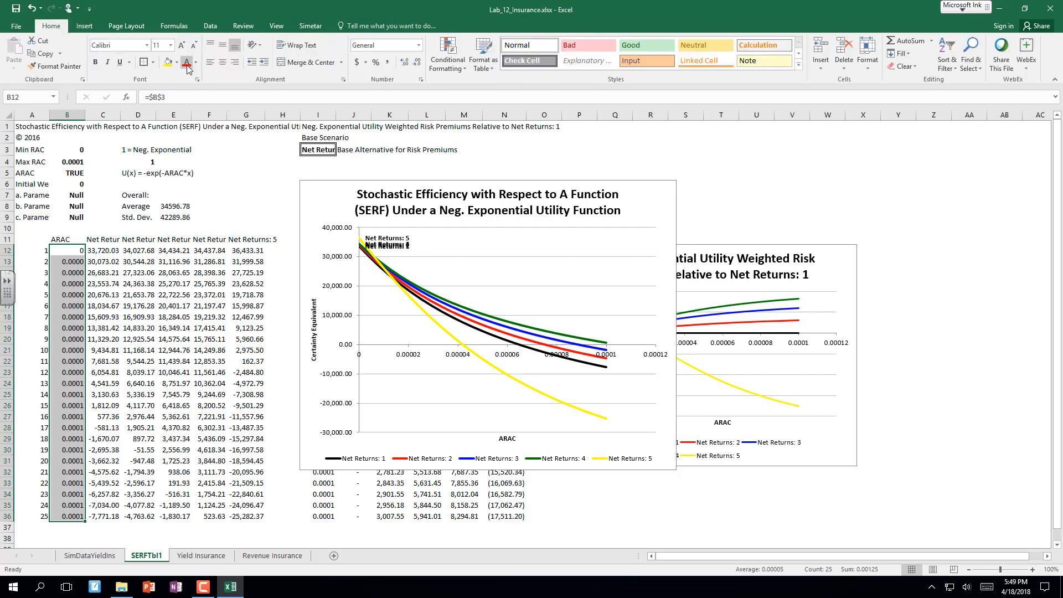
{"action": "left_click", "coordinate": [404, 61]}
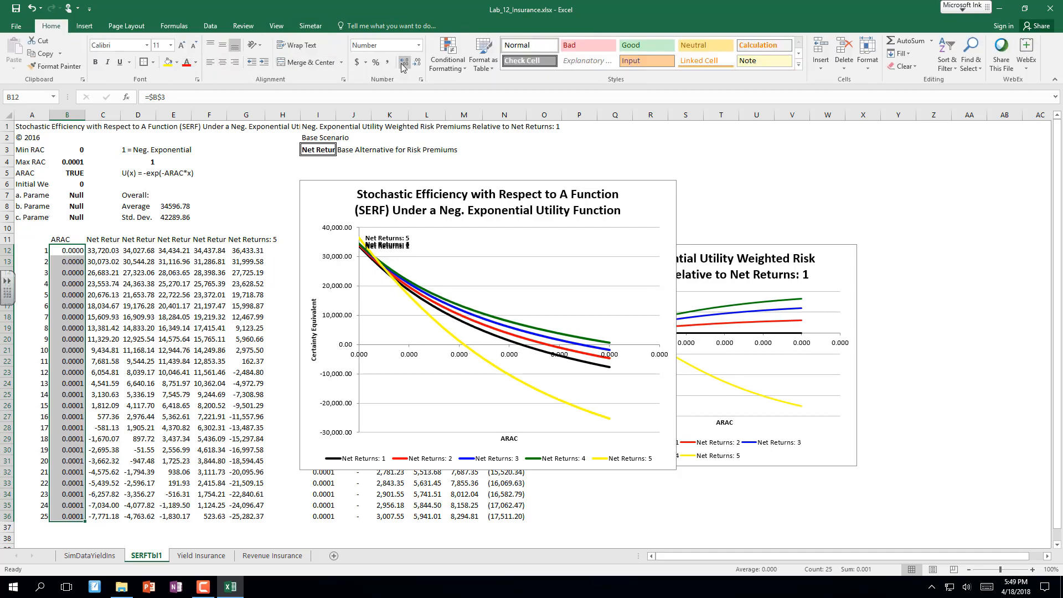
{"action": "left_click", "coordinate": [403, 62]}
{"action": "left_click", "coordinate": [404, 62]}
{"action": "left_click", "coordinate": [403, 61]}
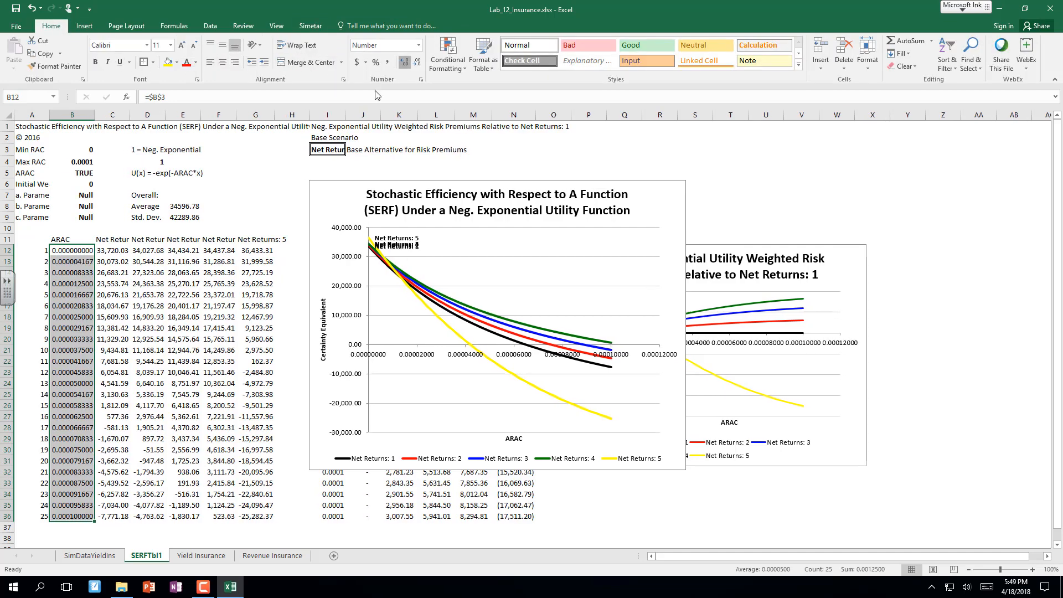
{"action": "left_click", "coordinate": [328, 182]}
{"action": "left_click_drag", "start_coordinate": [327, 182], "coordinate": [292, 170]}
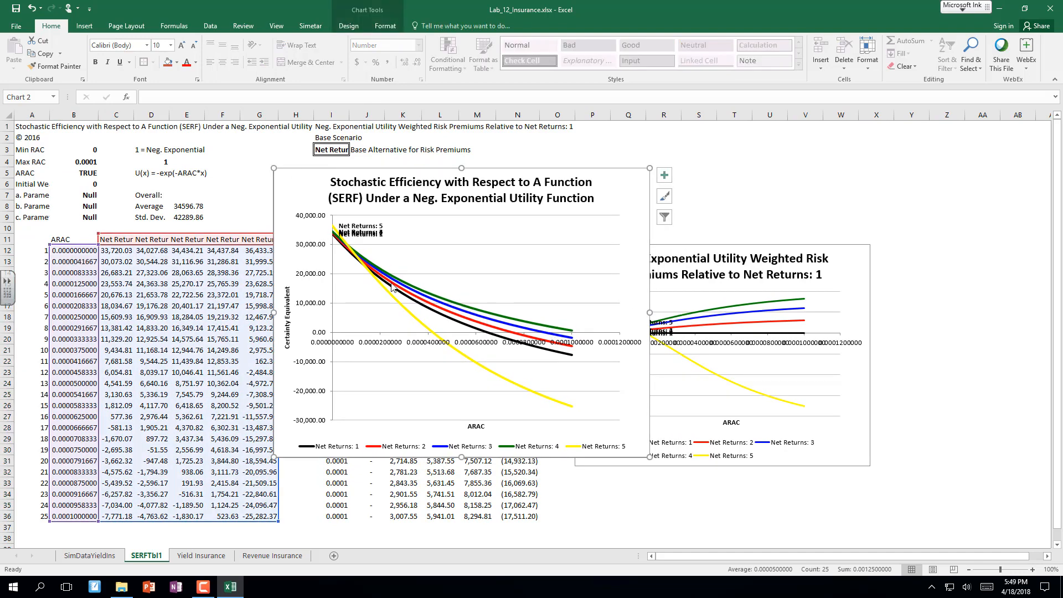
Move the SERF chart sideways so it starts at about column K, leaving the certainty equivalent table fully uncovered.
{"action": "mouse_move", "coordinate": [395, 283]}
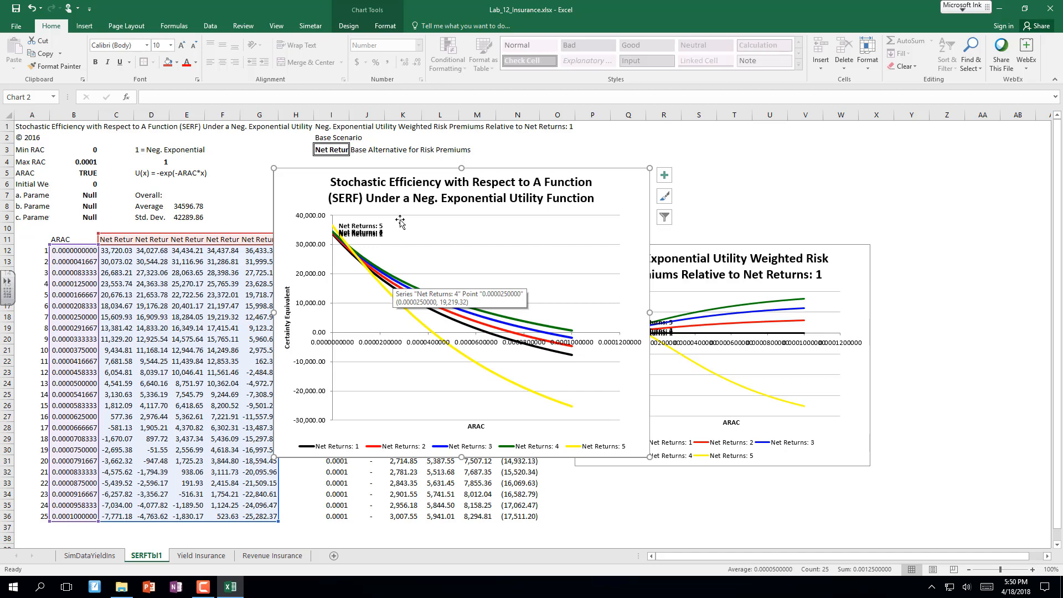
{"action": "left_click_drag", "start_coordinate": [379, 170], "coordinate": [477, 171]}
{"action": "left_click", "coordinate": [554, 153]}
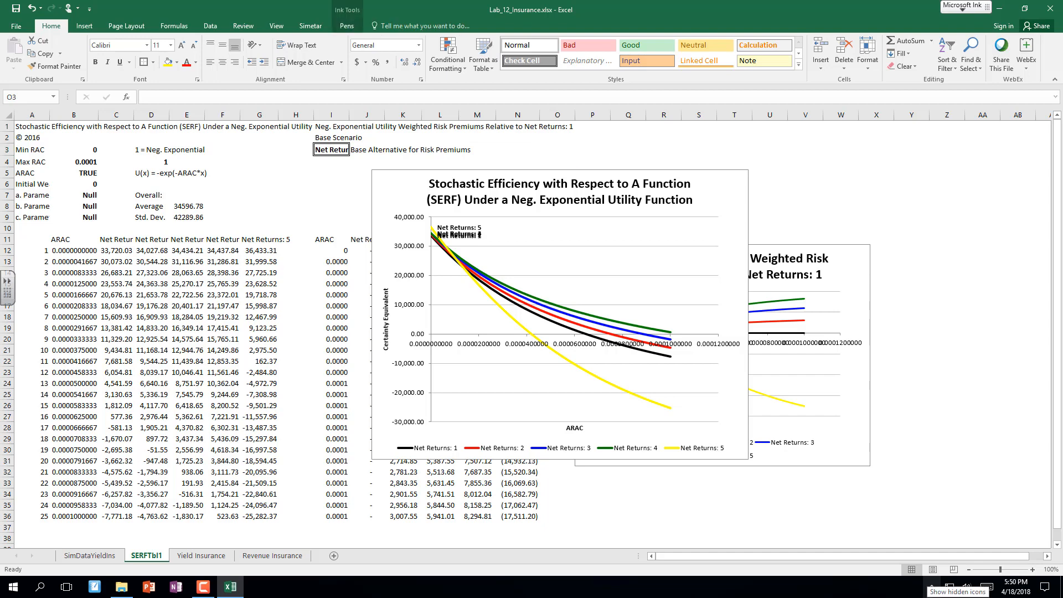
Ink a vertical line on the SERF chart at ARAC 0.0001 labelled "ERA" and write "NR" at the zero ARAC end.
{"action": "left_click_drag", "start_coordinate": [673, 319], "coordinate": [667, 451]}
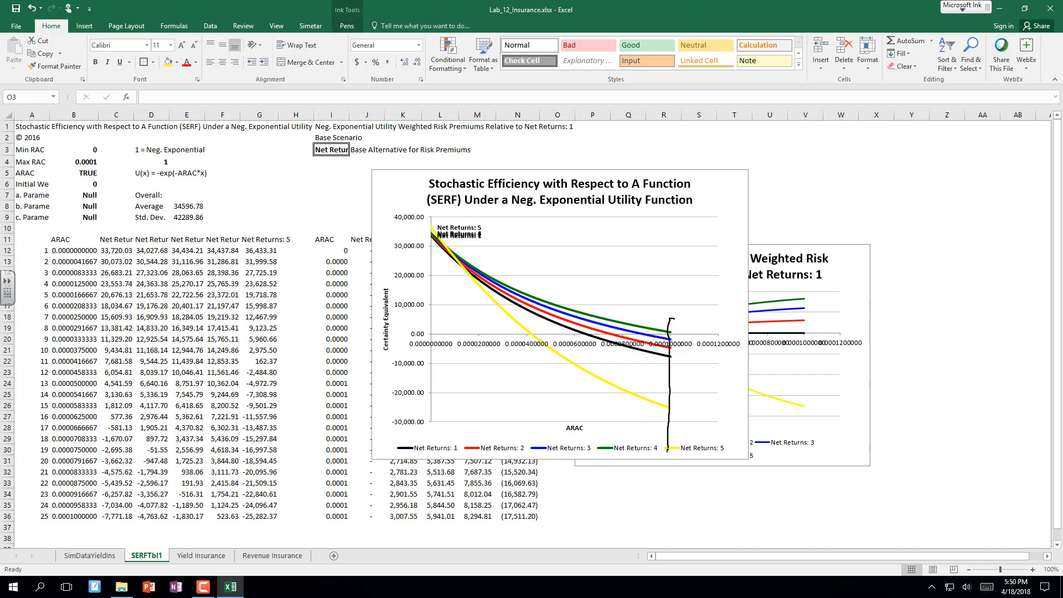
{"action": "mouse_move", "coordinate": [678, 275]}
{"action": "left_mouse_down"}
{"action": "mouse_move", "coordinate": [667, 303]}
{"action": "mouse_move", "coordinate": [692, 290]}
{"action": "left_mouse_up"}
{"action": "left_click", "coordinate": [697, 271]}
{"action": "mouse_move", "coordinate": [695, 277]}
{"action": "left_mouse_down"}
{"action": "mouse_move", "coordinate": [695, 288]}
{"action": "mouse_move", "coordinate": [706, 280]}
{"action": "left_mouse_up"}
{"action": "mouse_move", "coordinate": [417, 218]}
{"action": "left_mouse_down"}
{"action": "mouse_move", "coordinate": [418, 231]}
{"action": "mouse_move", "coordinate": [429, 226]}
{"action": "mouse_move", "coordinate": [399, 232]}
{"action": "mouse_move", "coordinate": [407, 215]}
{"action": "left_mouse_up"}
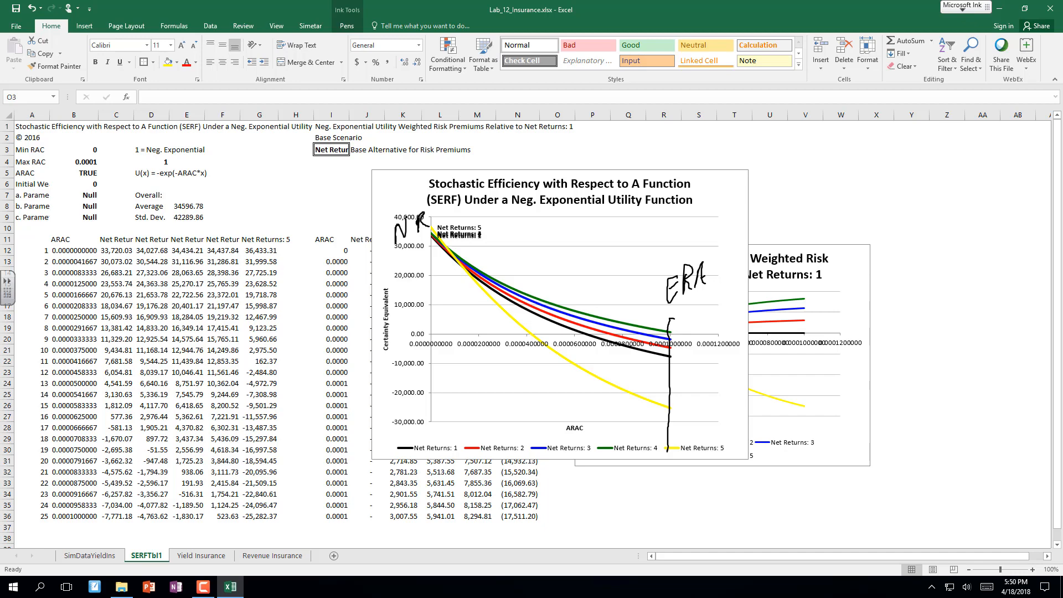
Ink vertical lines labelled "Mod" at about ARAC 0.00005 and "Normal" at about 0.00002 on the SERF chart.
{"action": "left_click_drag", "start_coordinate": [668, 331], "coordinate": [669, 342]}
{"action": "mouse_move", "coordinate": [549, 328]}
{"action": "left_mouse_down"}
{"action": "mouse_move", "coordinate": [550, 338]}
{"action": "mouse_move", "coordinate": [553, 259]}
{"action": "mouse_move", "coordinate": [601, 226]}
{"action": "left_mouse_up"}
{"action": "left_click", "coordinate": [587, 236]}
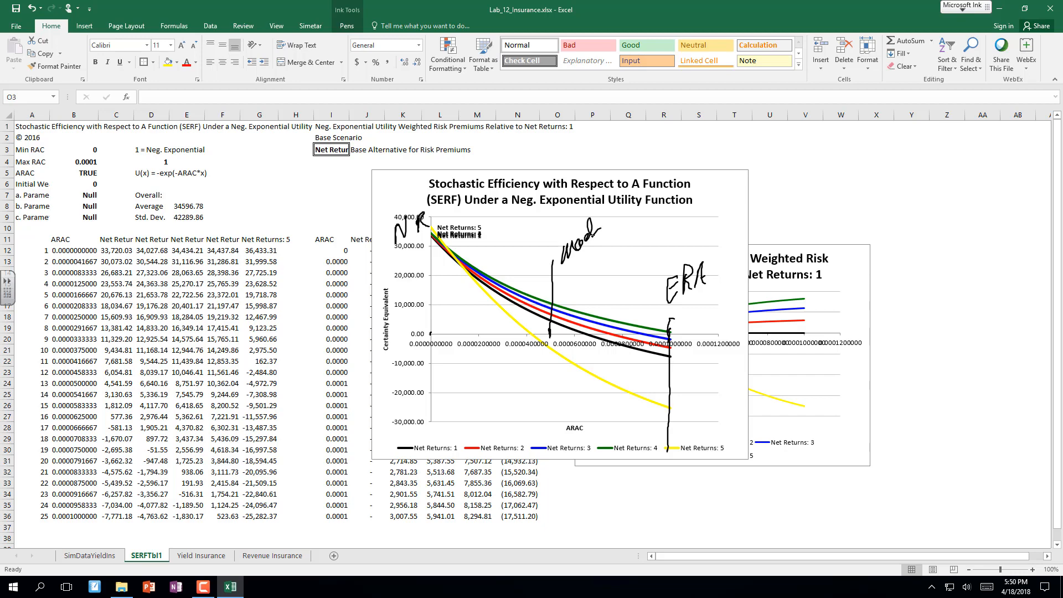
{"action": "left_click_drag", "start_coordinate": [480, 336], "coordinate": [485, 240]}
{"action": "left_click_drag", "start_coordinate": [497, 240], "coordinate": [551, 197]}
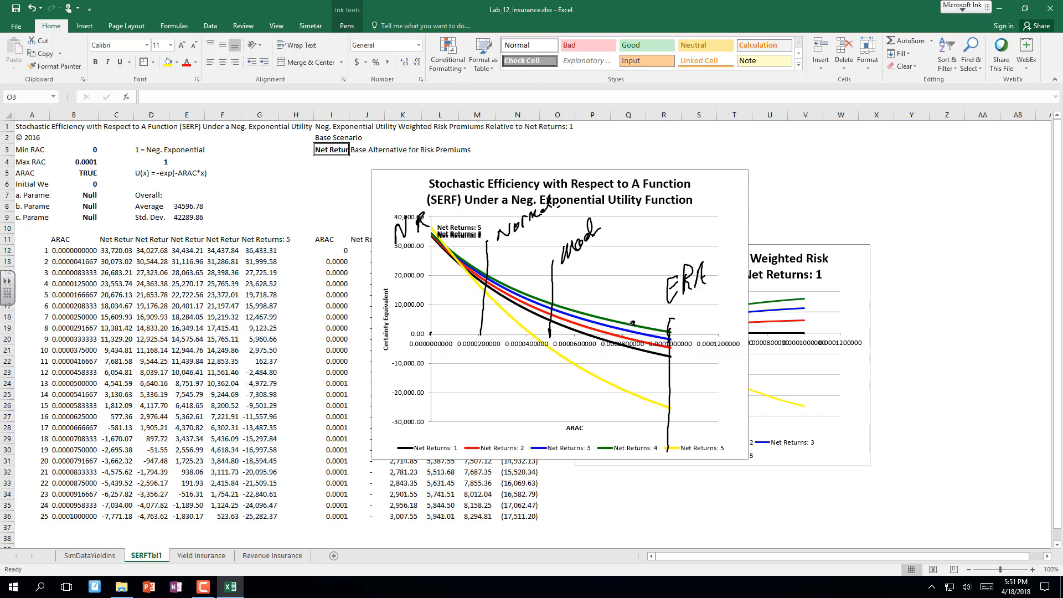
Ink an arrow from the curves' crossing to the Net Returns: 5 column, then box the ARAC 0.0000458333 row and link it to the "Mod" line.
{"action": "mouse_move", "coordinate": [452, 254]}
{"action": "left_mouse_down"}
{"action": "mouse_move", "coordinate": [433, 260]}
{"action": "mouse_move", "coordinate": [269, 231]}
{"action": "left_mouse_up"}
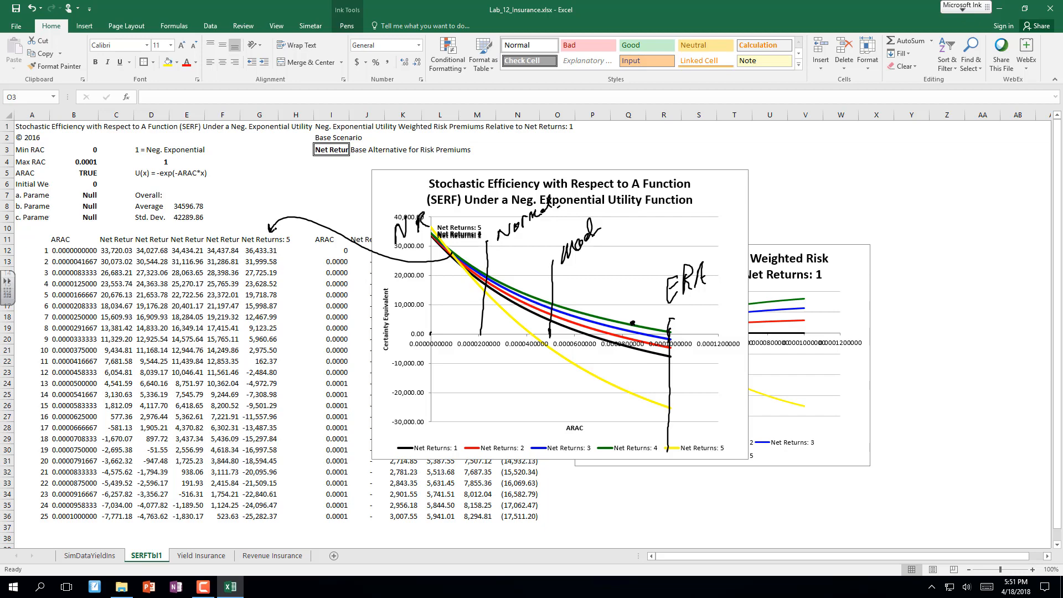
{"action": "left_click_drag", "start_coordinate": [35, 520], "coordinate": [48, 518]}
{"action": "mouse_move", "coordinate": [32, 374]}
{"action": "left_mouse_down"}
{"action": "mouse_move", "coordinate": [278, 377]}
{"action": "mouse_move", "coordinate": [183, 364]}
{"action": "mouse_move", "coordinate": [39, 374]}
{"action": "left_mouse_up"}
{"action": "mouse_move", "coordinate": [279, 377]}
{"action": "left_mouse_down"}
{"action": "mouse_move", "coordinate": [403, 442]}
{"action": "mouse_move", "coordinate": [530, 389]}
{"action": "mouse_move", "coordinate": [549, 336]}
{"action": "left_mouse_up"}
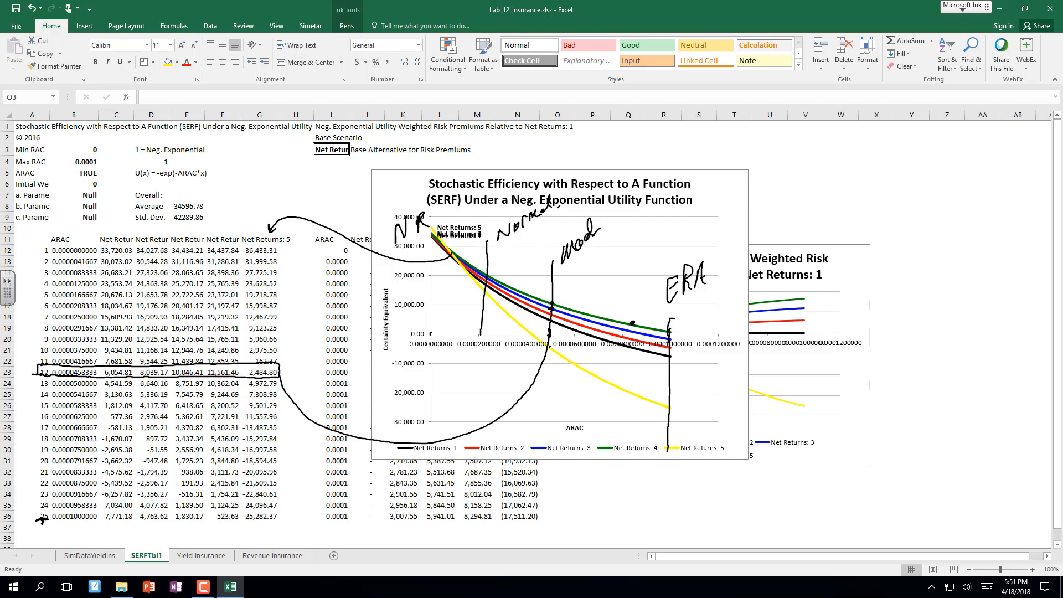
Handwrite the ranks 4, 3, 2, 1, 5 under the boxed ARAC 0.0000458333 row and draw a large frame around the table and chart.
{"action": "mouse_move", "coordinate": [217, 380]}
{"action": "left_mouse_down"}
{"action": "mouse_move", "coordinate": [216, 400]}
{"action": "mouse_move", "coordinate": [220, 388]}
{"action": "mouse_move", "coordinate": [146, 397]}
{"action": "mouse_move", "coordinate": [125, 388]}
{"action": "left_mouse_up"}
{"action": "left_click_drag", "start_coordinate": [122, 379], "coordinate": [120, 397]}
{"action": "left_click_drag", "start_coordinate": [257, 380], "coordinate": [254, 396]}
{"action": "left_click_drag", "start_coordinate": [296, 351], "coordinate": [285, 363]}
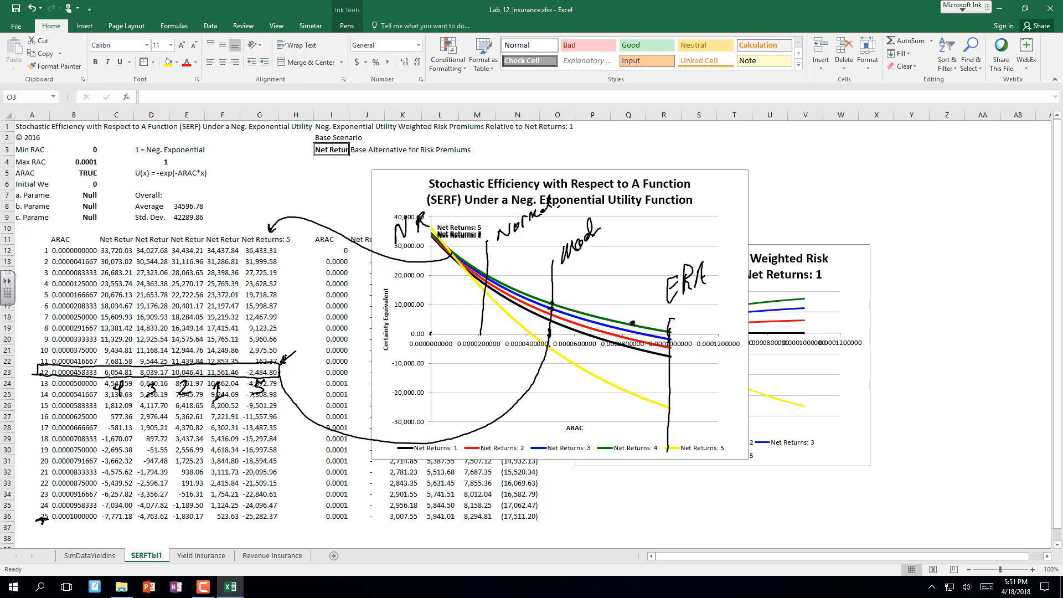
{"action": "mouse_move", "coordinate": [732, 153]}
{"action": "left_mouse_down"}
{"action": "mouse_move", "coordinate": [609, 139]}
{"action": "mouse_move", "coordinate": [40, 150]}
{"action": "mouse_move", "coordinate": [35, 515]}
{"action": "mouse_move", "coordinate": [561, 501]}
{"action": "left_mouse_up"}
{"action": "mouse_move", "coordinate": [634, 497]}
{"action": "left_mouse_down"}
{"action": "mouse_move", "coordinate": [734, 432]}
{"action": "mouse_move", "coordinate": [742, 142]}
{"action": "left_mouse_up"}
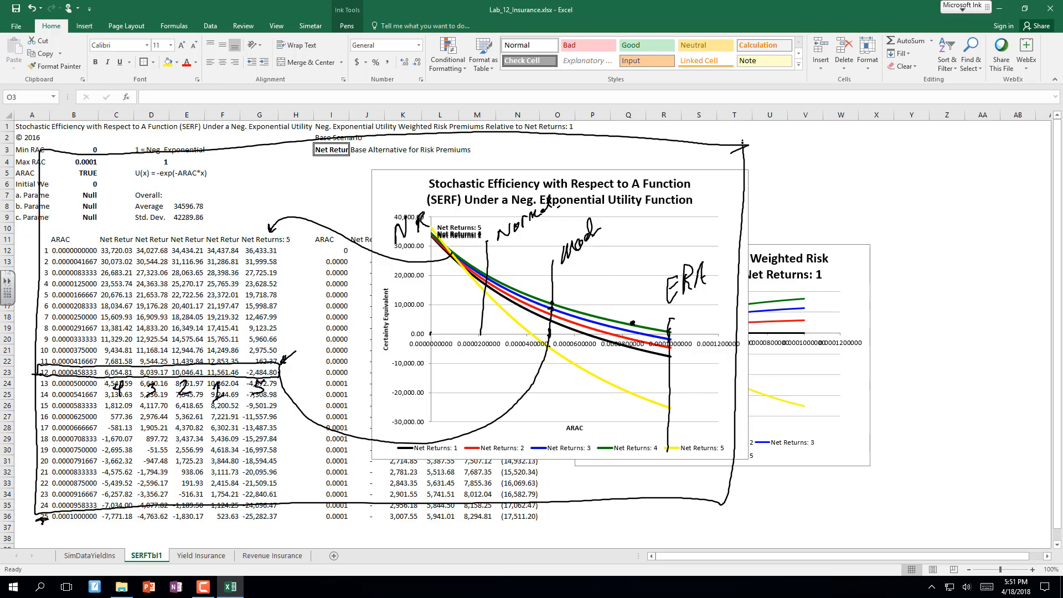
Box the ARAC 0.0000208333 row in ink, handwrite the ranks 4, 3, 2, 1, 5 above it, and stop inking.
{"action": "left_click_drag", "start_coordinate": [44, 306], "coordinate": [54, 306]}
{"action": "mouse_move", "coordinate": [42, 311]}
{"action": "left_mouse_down"}
{"action": "mouse_move", "coordinate": [255, 311]}
{"action": "mouse_move", "coordinate": [280, 295]}
{"action": "mouse_move", "coordinate": [42, 296]}
{"action": "mouse_move", "coordinate": [44, 312]}
{"action": "left_mouse_up"}
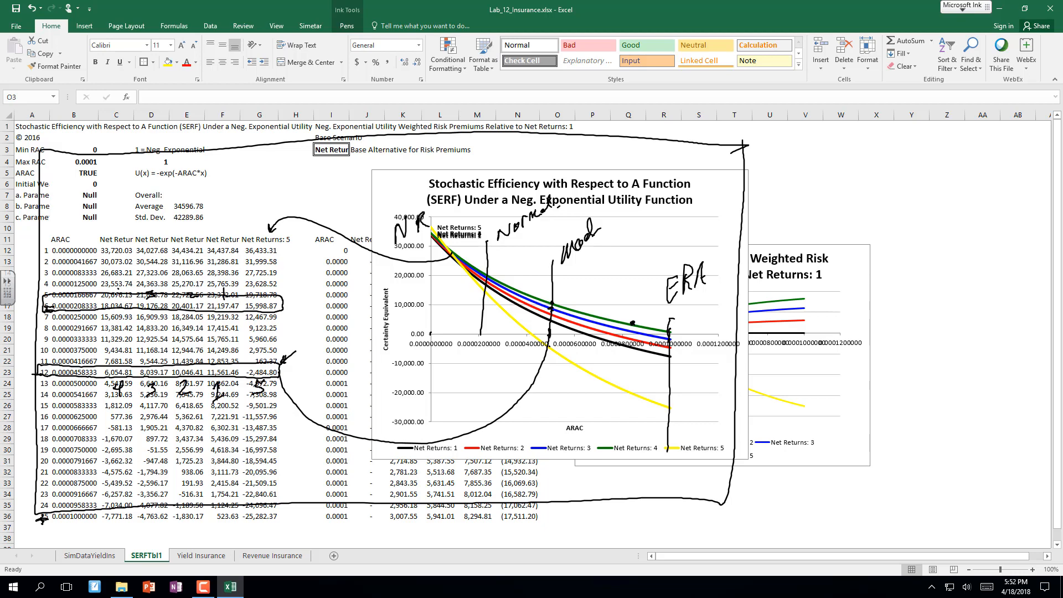
{"action": "left_click_drag", "start_coordinate": [117, 288], "coordinate": [122, 298]}
{"action": "left_click_drag", "start_coordinate": [120, 290], "coordinate": [119, 305]}
{"action": "left_click_drag", "start_coordinate": [254, 287], "coordinate": [251, 303]}
{"action": "left_click_drag", "start_coordinate": [253, 286], "coordinate": [261, 285]}
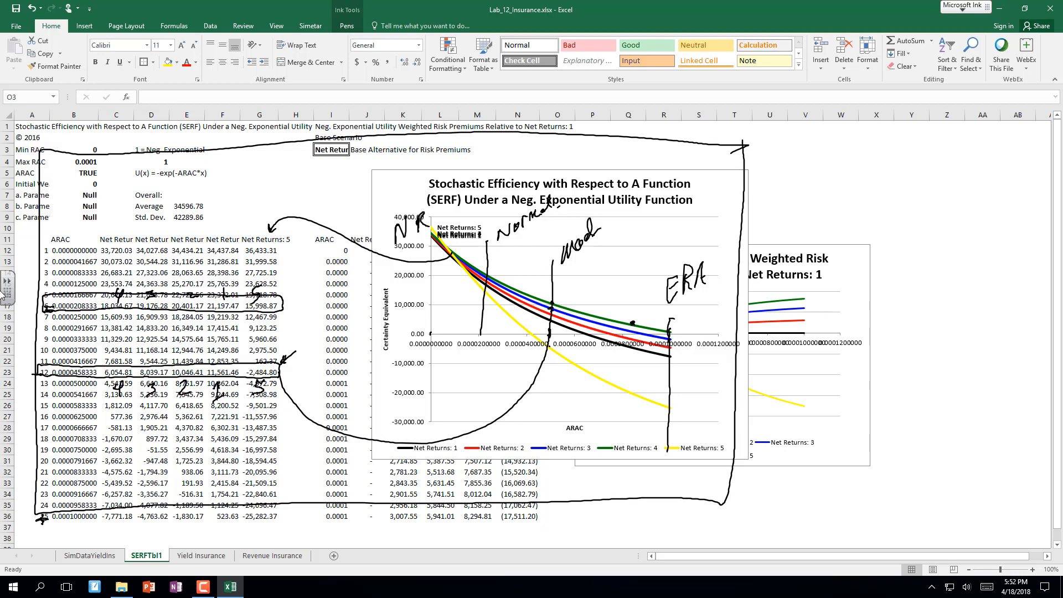
{"action": "key", "text": "Escape"}
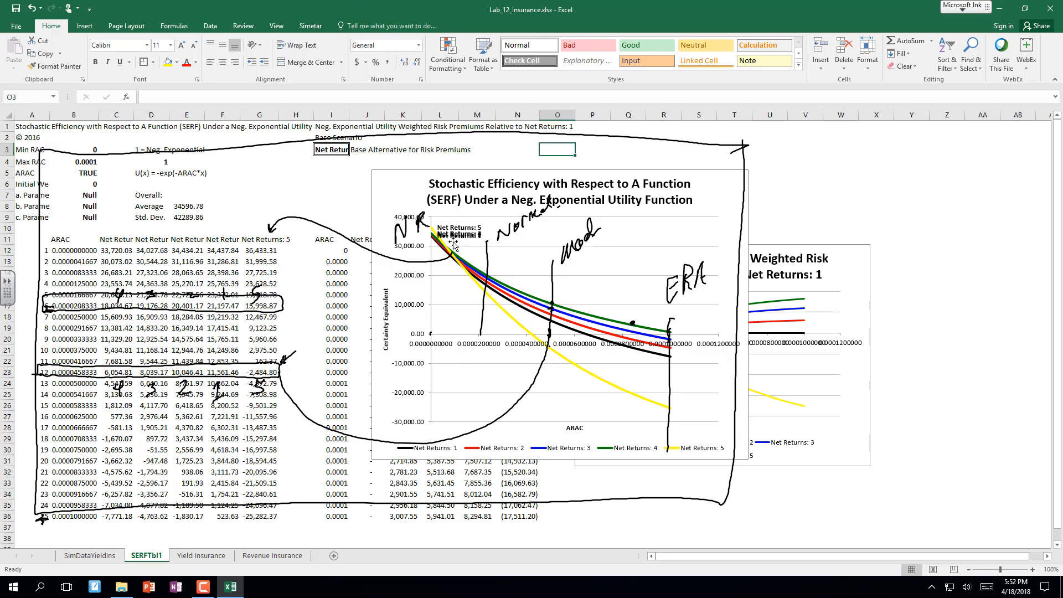
Check the Max RAC value in the SERF table and the scenario mean and minimum net returns on the SimDataYieldIns sheet.
{"action": "mouse_move", "coordinate": [456, 265]}
{"action": "left_click", "coordinate": [87, 161]}
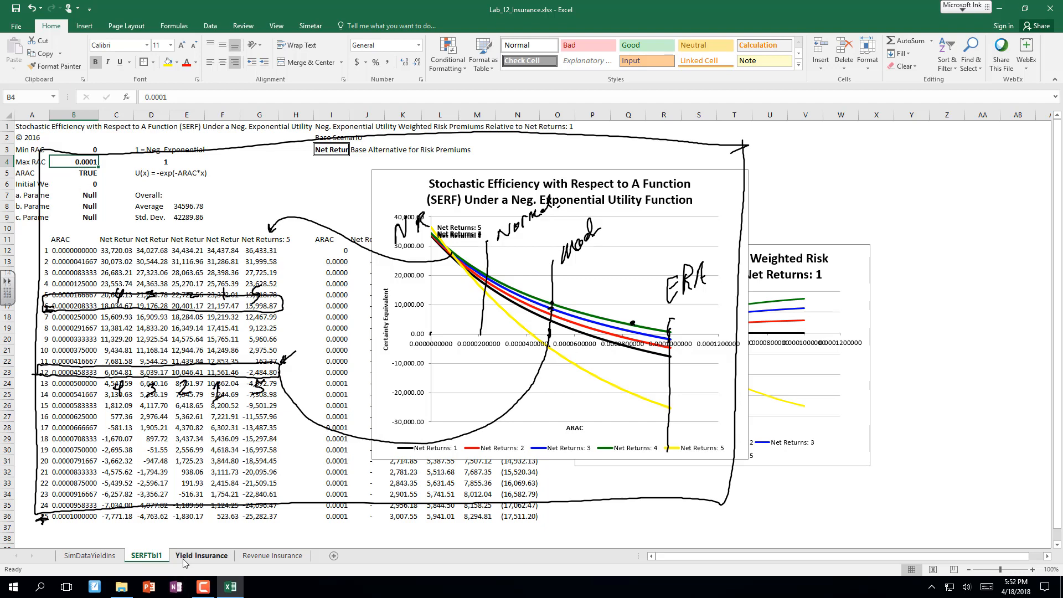
{"action": "left_click", "coordinate": [105, 555]}
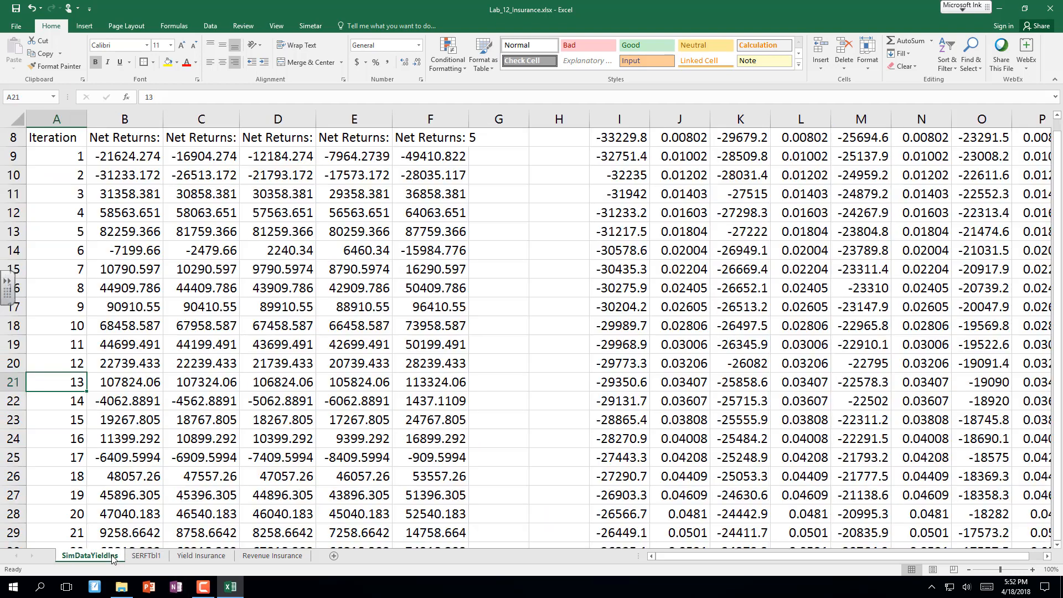
{"action": "scroll", "coordinate": [109, 265], "scroll_direction": "up", "scroll_amount": 3}
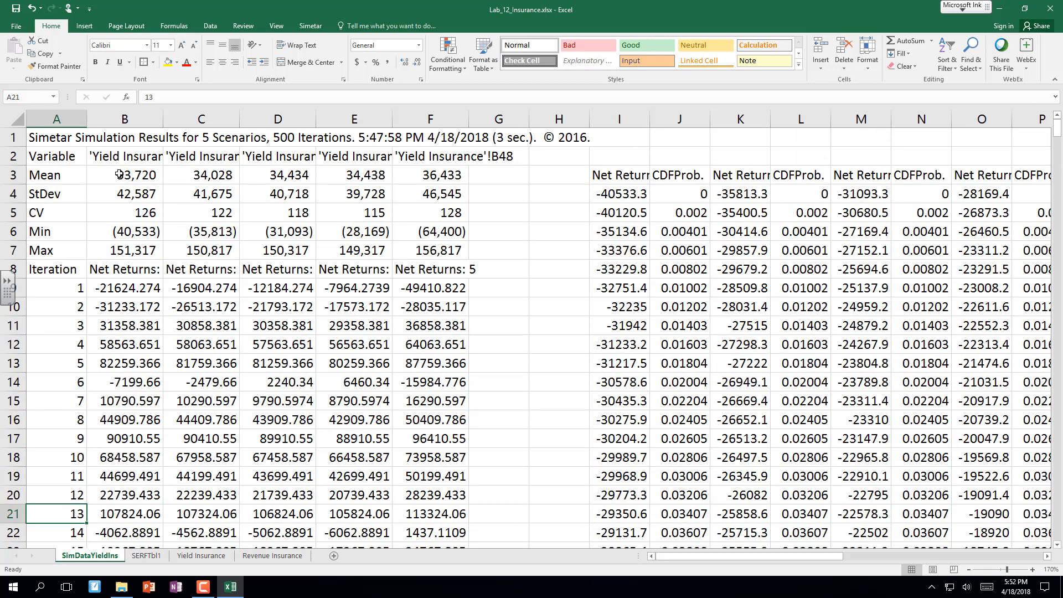
{"action": "left_click", "coordinate": [119, 175]}
{"action": "left_click", "coordinate": [135, 229]}
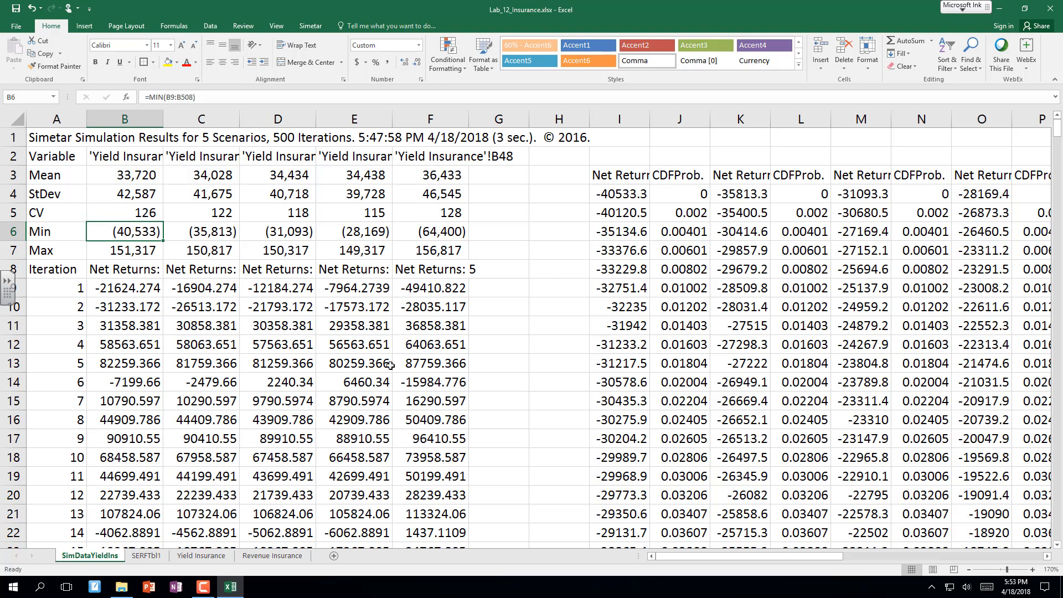
Review the Yield Insurance sheet's scenario inputs and net return calculations against the SERF chart.
{"action": "left_click", "coordinate": [219, 559]}
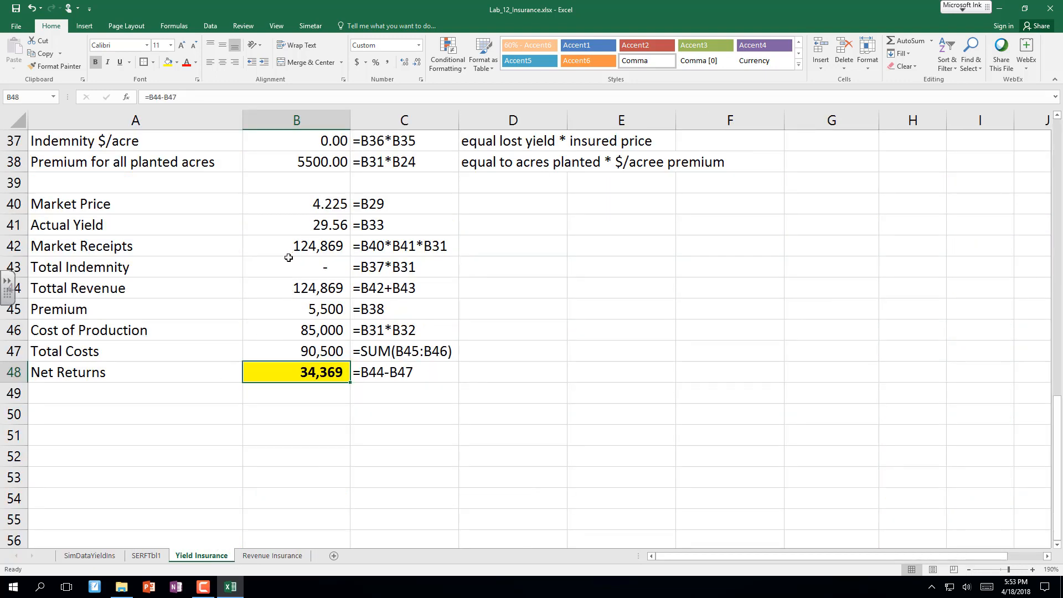
{"action": "scroll", "coordinate": [288, 257], "scroll_direction": "down", "scroll_amount": 1}
{"action": "scroll", "coordinate": [289, 257], "scroll_direction": "up", "scroll_amount": 4}
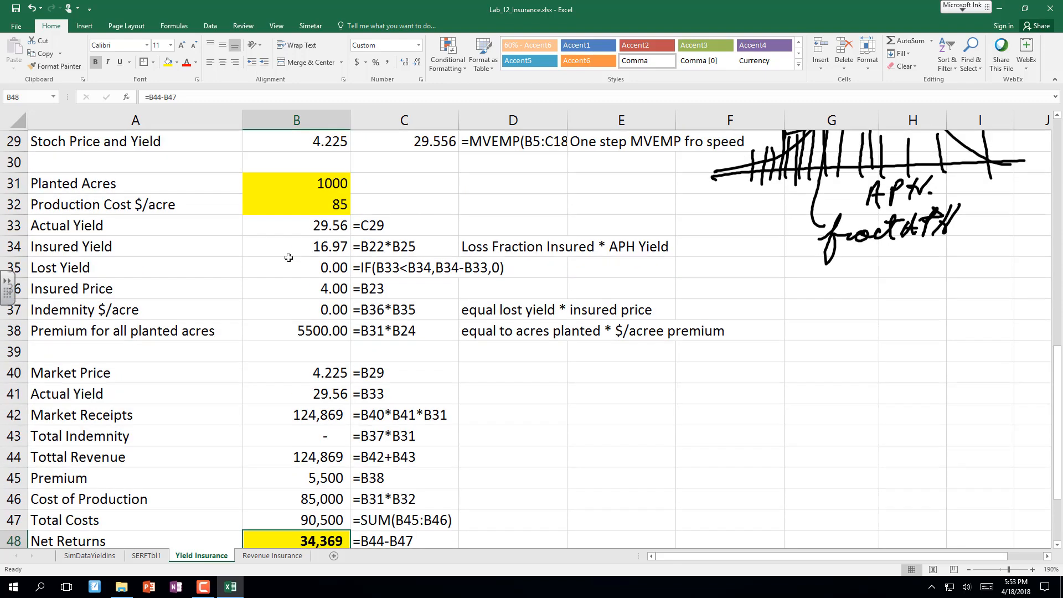
{"action": "left_click", "coordinate": [146, 555]}
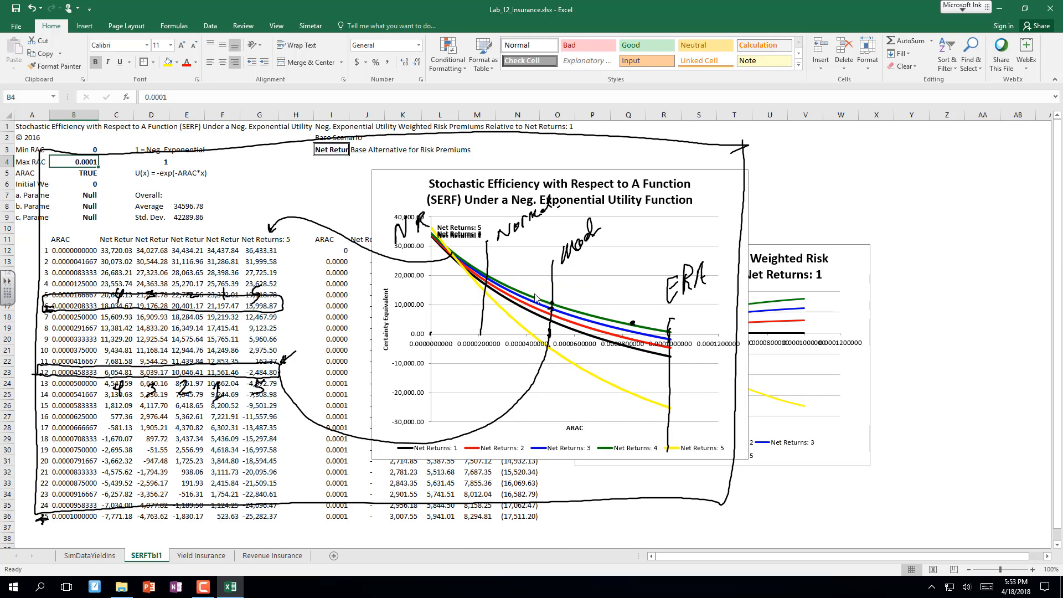
{"action": "mouse_move", "coordinate": [528, 301]}
{"action": "left_click", "coordinate": [191, 555]}
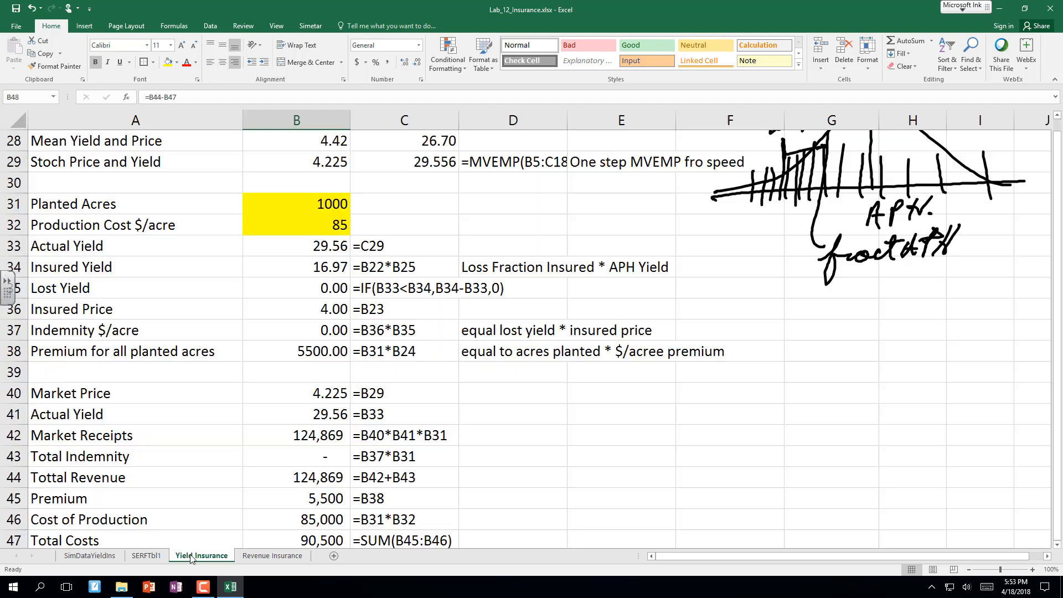
{"action": "scroll", "coordinate": [311, 509], "scroll_direction": "up", "scroll_amount": 3}
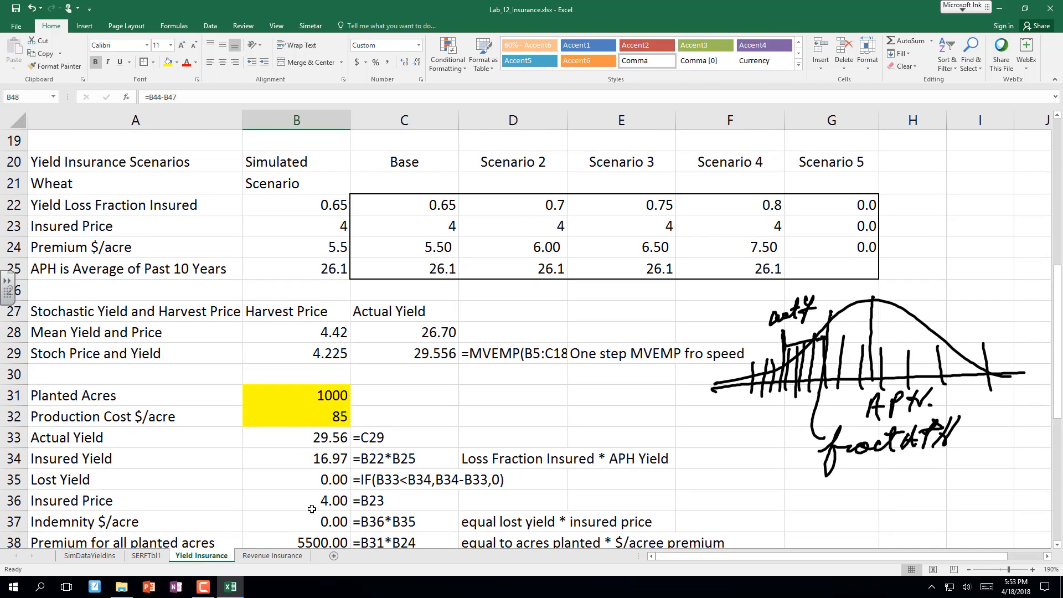
{"action": "scroll", "coordinate": [312, 509], "scroll_direction": "down", "scroll_amount": 5}
{"action": "scroll", "coordinate": [312, 509], "scroll_direction": "down", "scroll_amount": 1}
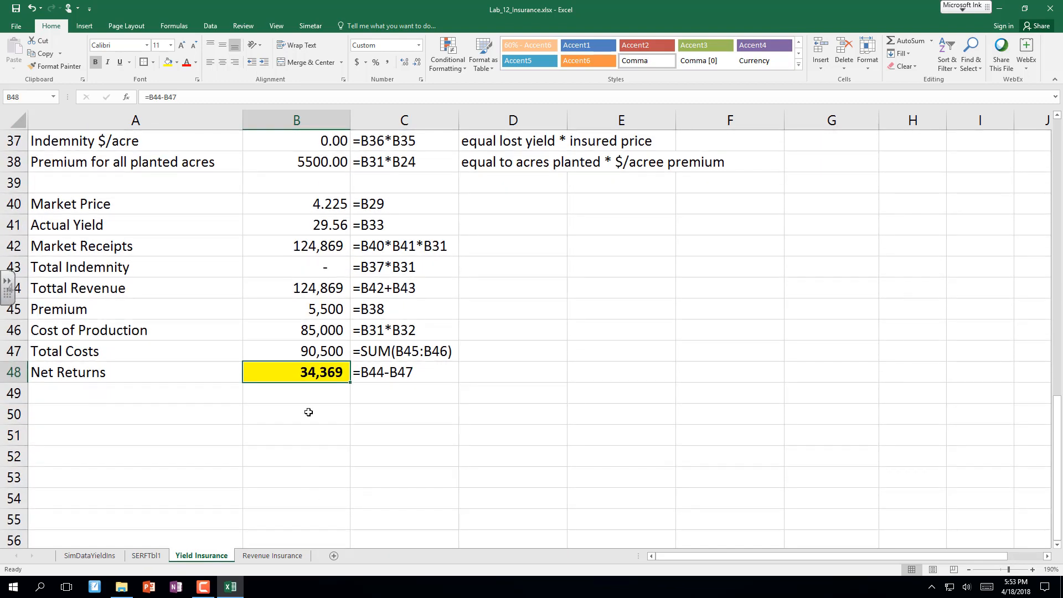
Examine the Net Returns formula in B48, the Total Indemnity formula in B43 and the insurance scenario table above them.
{"action": "double_click", "coordinate": [293, 375]}
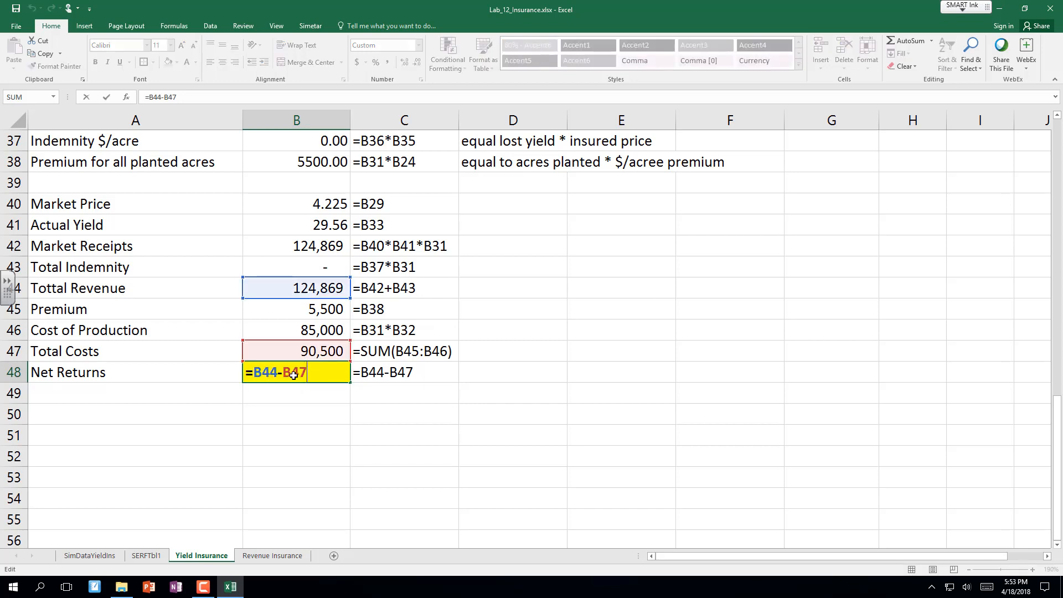
{"action": "key", "text": "Escape"}
{"action": "key", "text": "F2"}
{"action": "key", "text": "Escape"}
{"action": "left_click", "coordinate": [309, 269]}
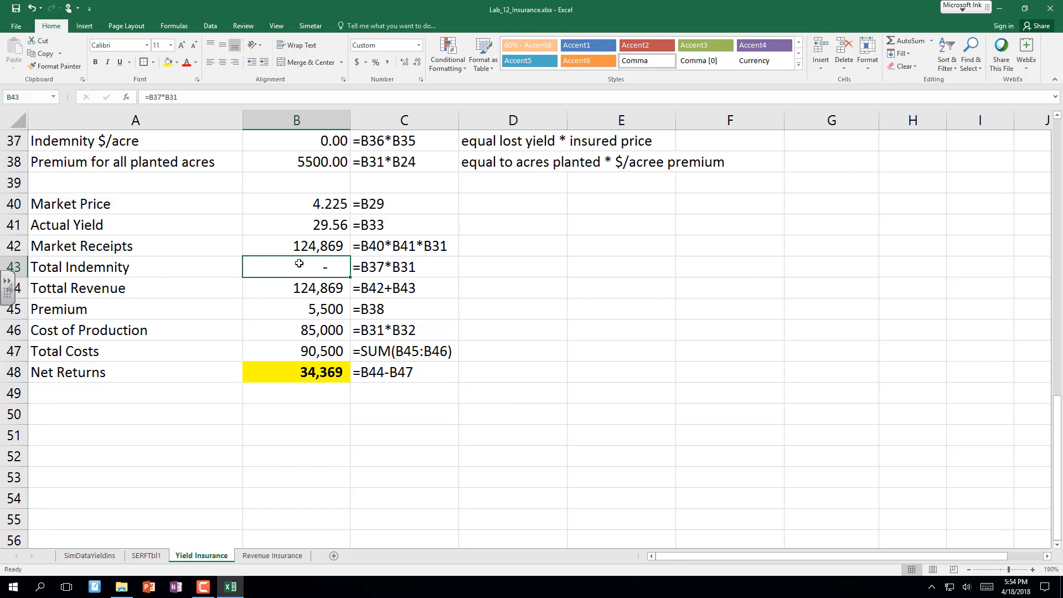
{"action": "scroll", "coordinate": [299, 263], "scroll_direction": "up", "scroll_amount": 5}
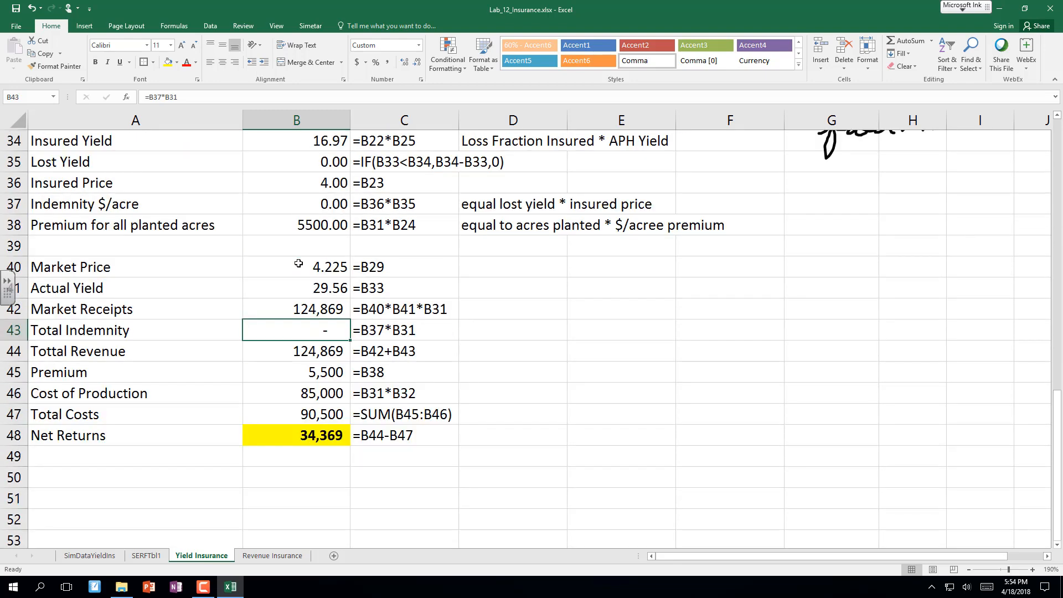
{"action": "scroll", "coordinate": [299, 263], "scroll_direction": "up", "scroll_amount": 2}
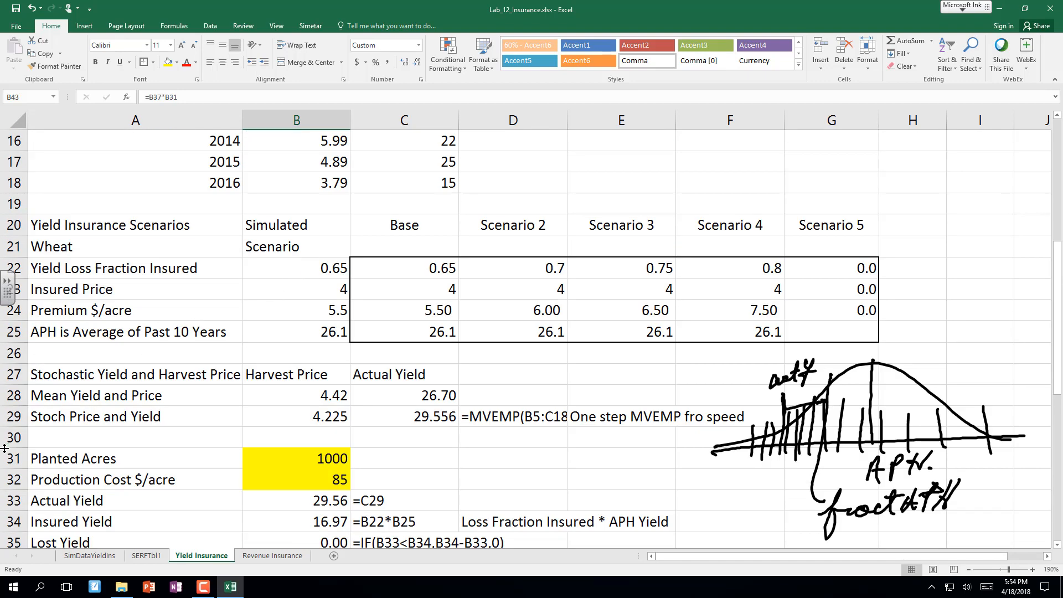
Open the Revenue Insurance sheet and enlarge its view to 180%.
{"action": "left_click", "coordinate": [283, 556]}
{"action": "left_click", "coordinate": [190, 416]}
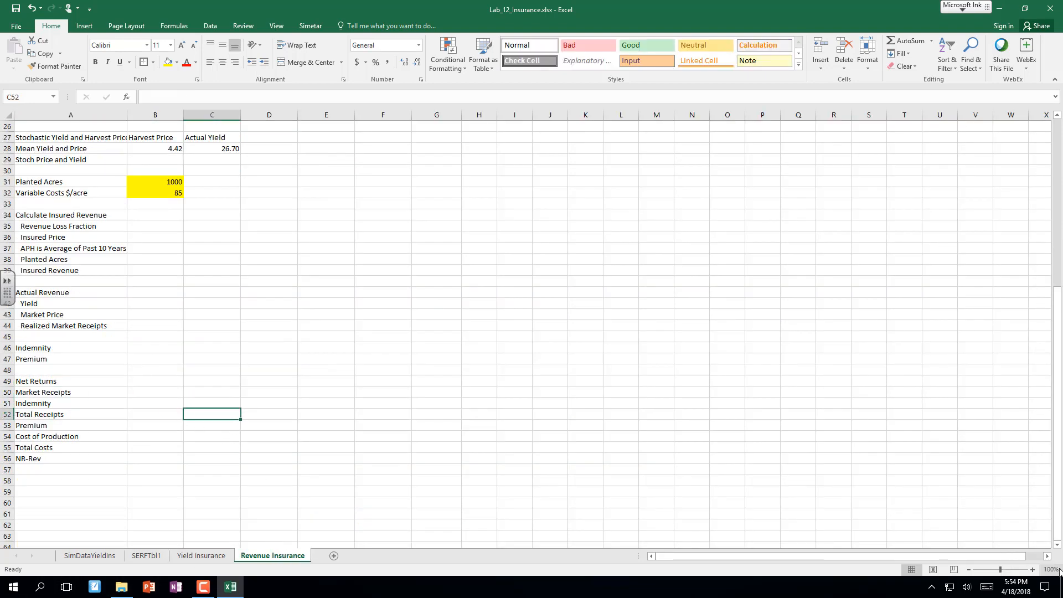
{"action": "left_click", "coordinate": [1032, 570]}
{"action": "left_click", "coordinate": [1032, 570]}
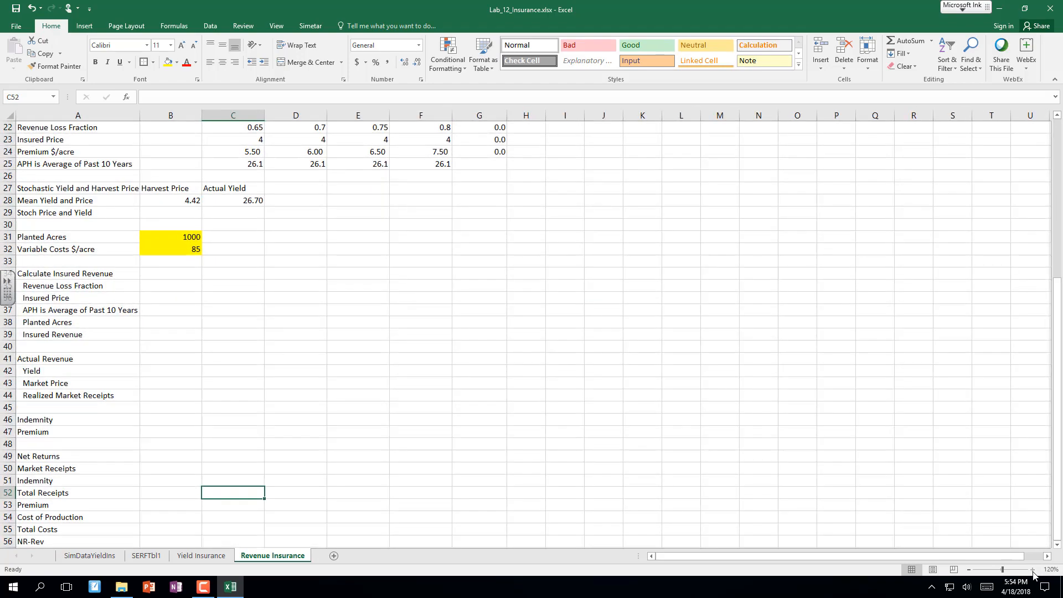
{"action": "left_click", "coordinate": [1032, 569]}
{"action": "left_click", "coordinate": [1033, 569]}
{"action": "left_click", "coordinate": [1032, 569]}
{"action": "left_click", "coordinate": [1033, 569]}
{"action": "left_click", "coordinate": [1033, 570]}
{"action": "left_click", "coordinate": [1032, 570]}
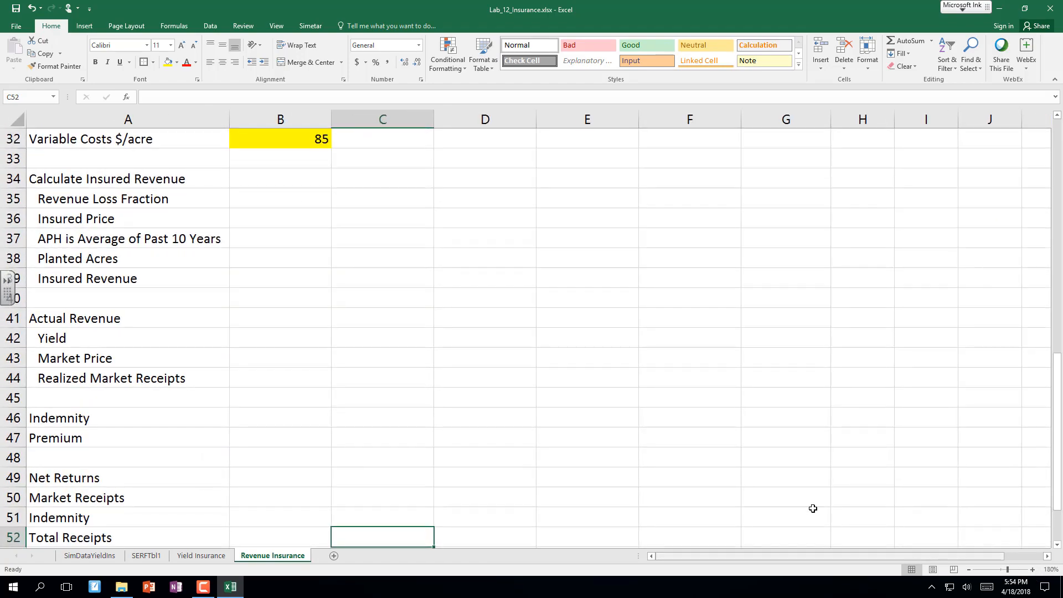
Enter =SCENARIO(C22:G22) in B22 for the simulated Revenue Loss Fraction and fill it down through B25.
{"action": "scroll", "coordinate": [269, 369], "scroll_direction": "up", "scroll_amount": 7}
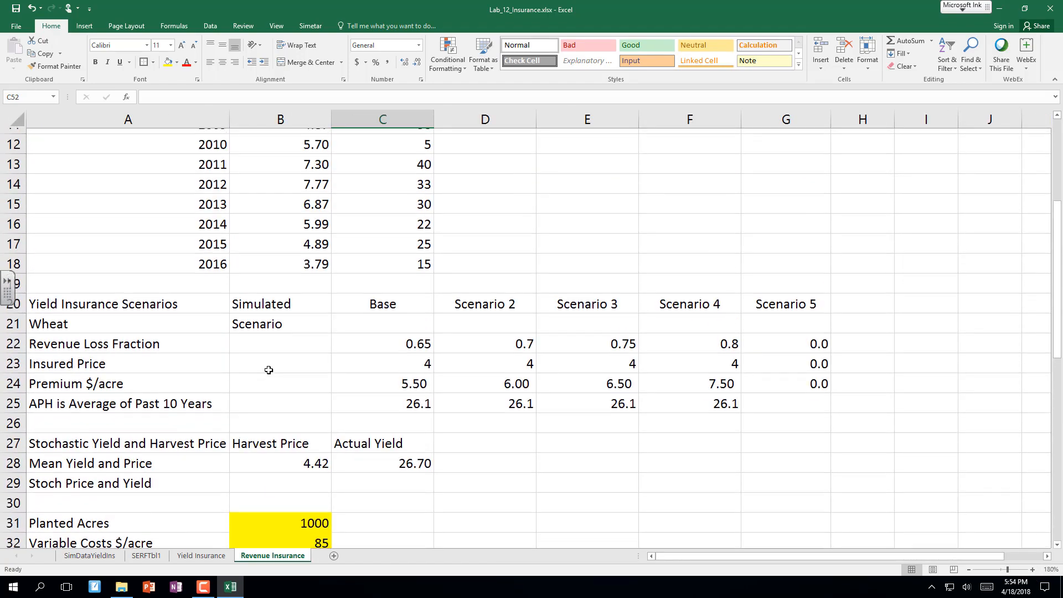
{"action": "scroll", "coordinate": [269, 370], "scroll_direction": "down", "scroll_amount": 2}
{"action": "left_click", "coordinate": [268, 372]}
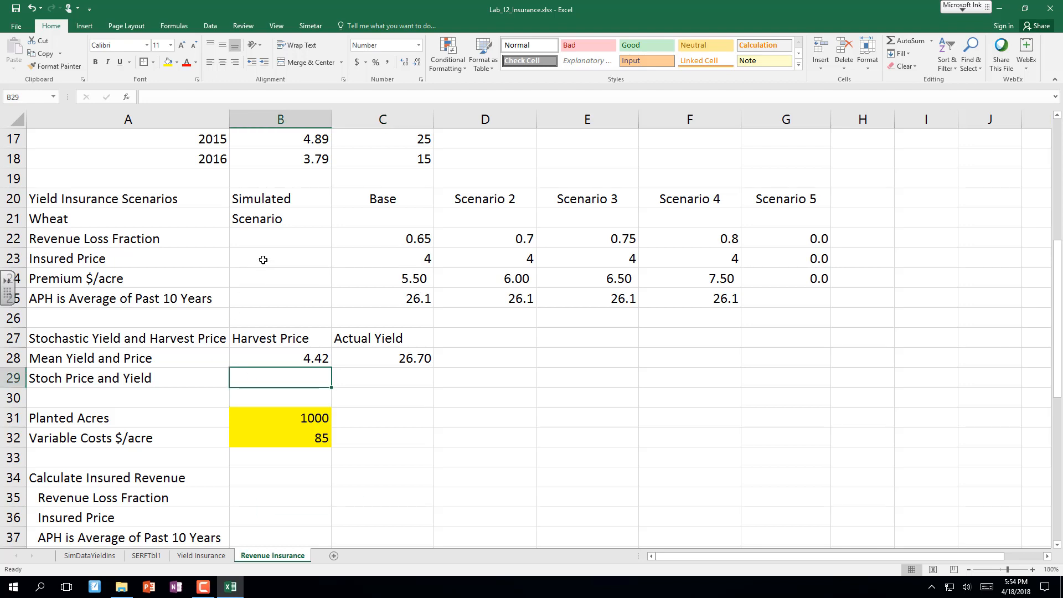
{"action": "left_click", "coordinate": [264, 242]}
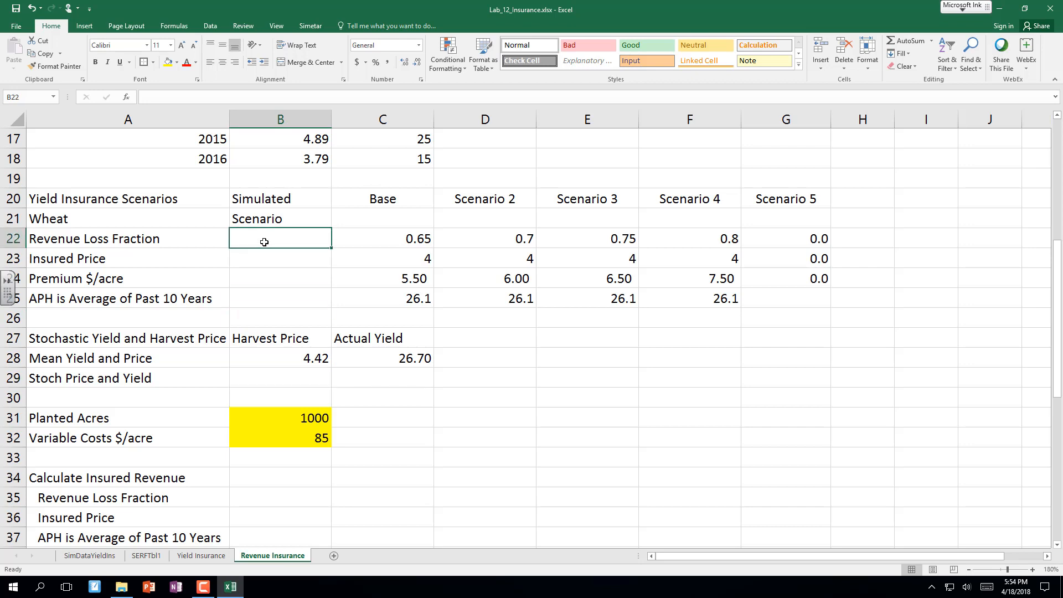
{"action": "type", "text": "=sce"}
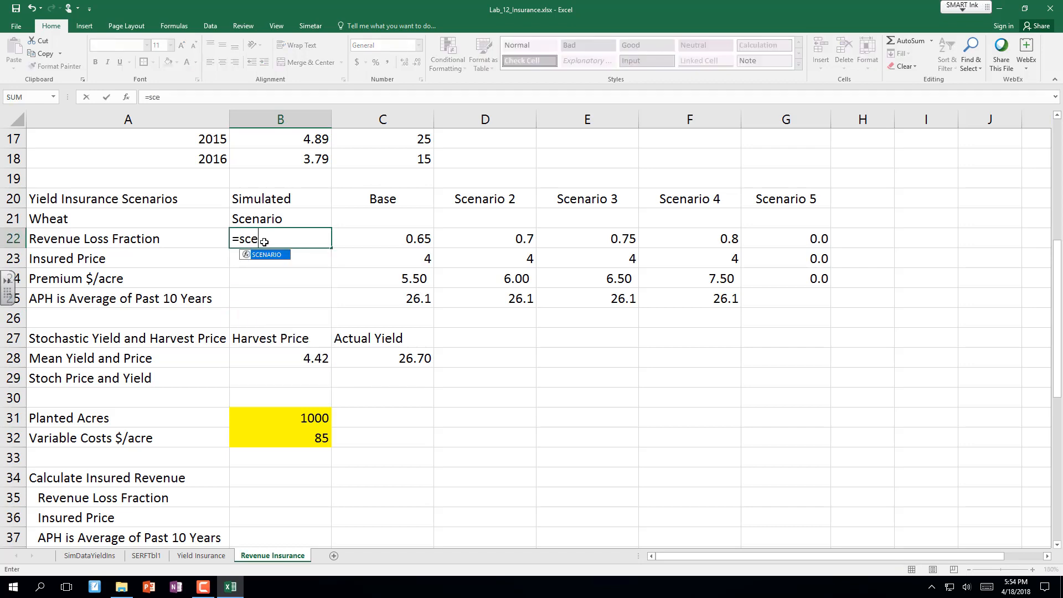
{"action": "type", "text": "nario("}
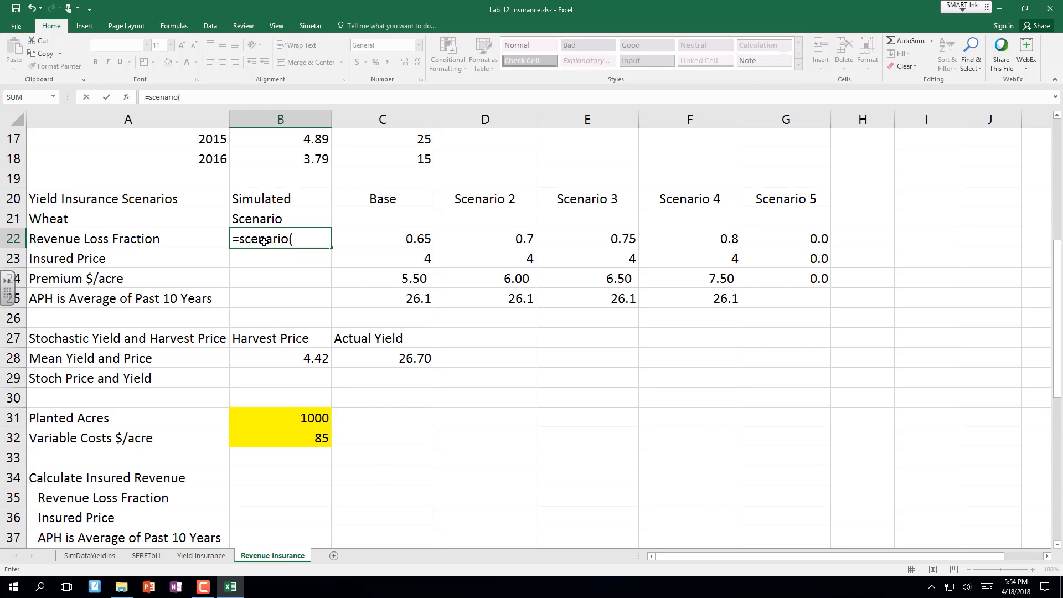
{"action": "left_click_drag", "start_coordinate": [402, 239], "coordinate": [789, 240]}
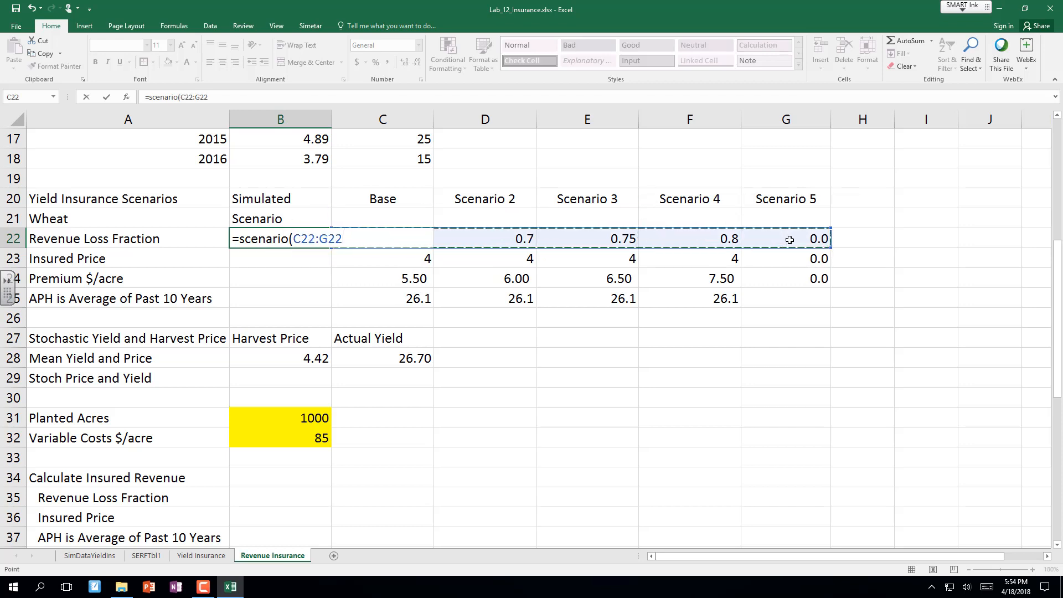
{"action": "type", "text": ")"}
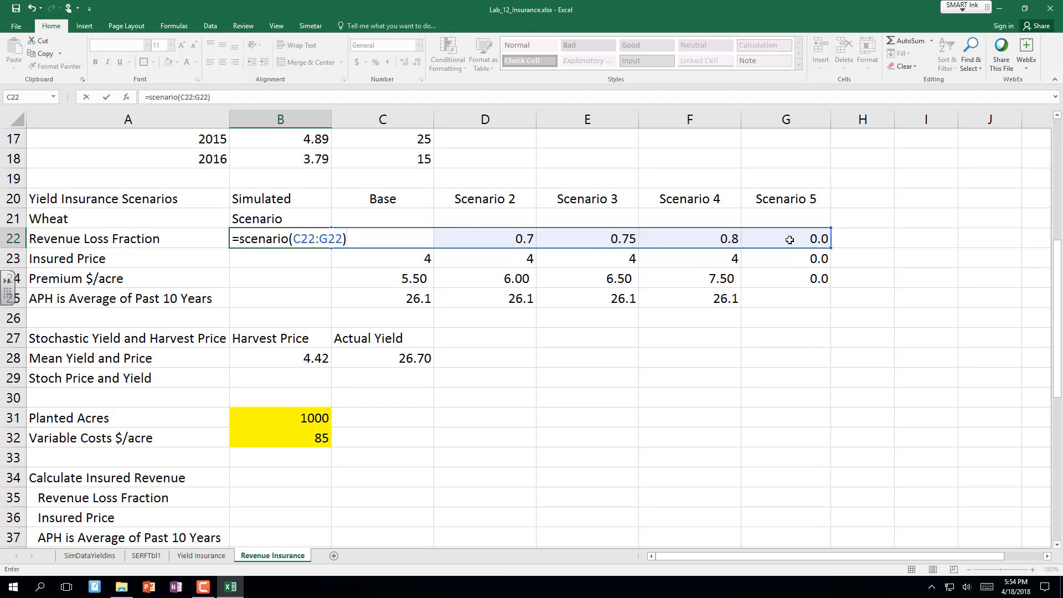
{"action": "key", "text": "Return"}
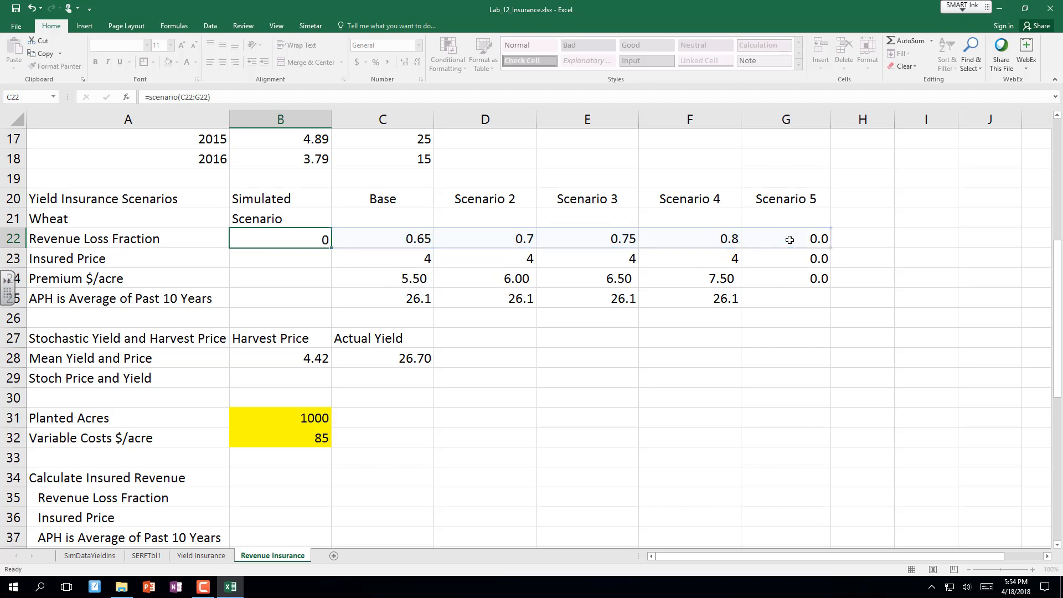
{"action": "left_click", "coordinate": [307, 236]}
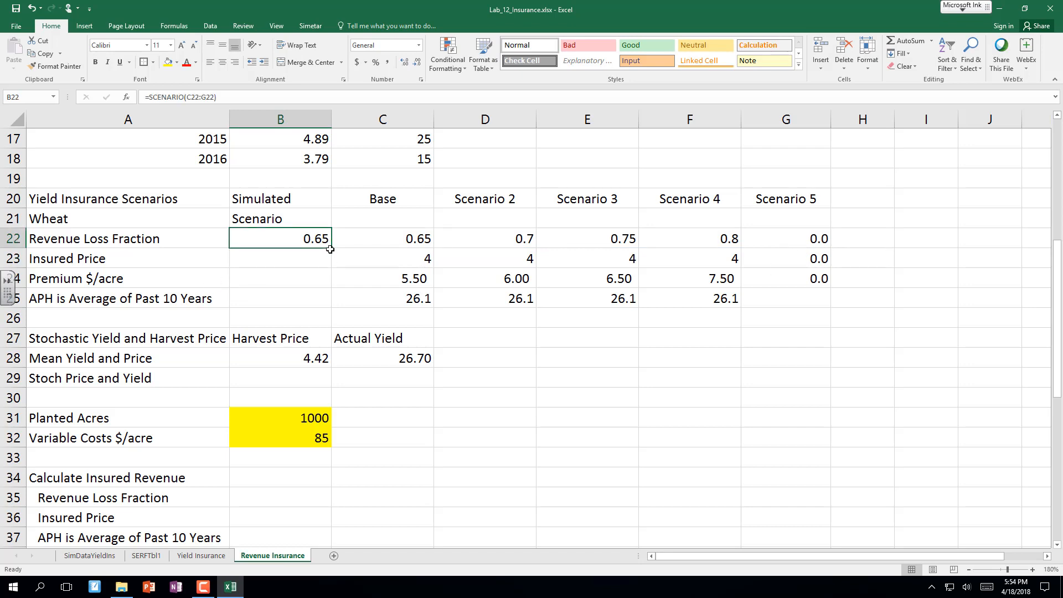
{"action": "left_click_drag", "start_coordinate": [330, 252], "coordinate": [329, 314]}
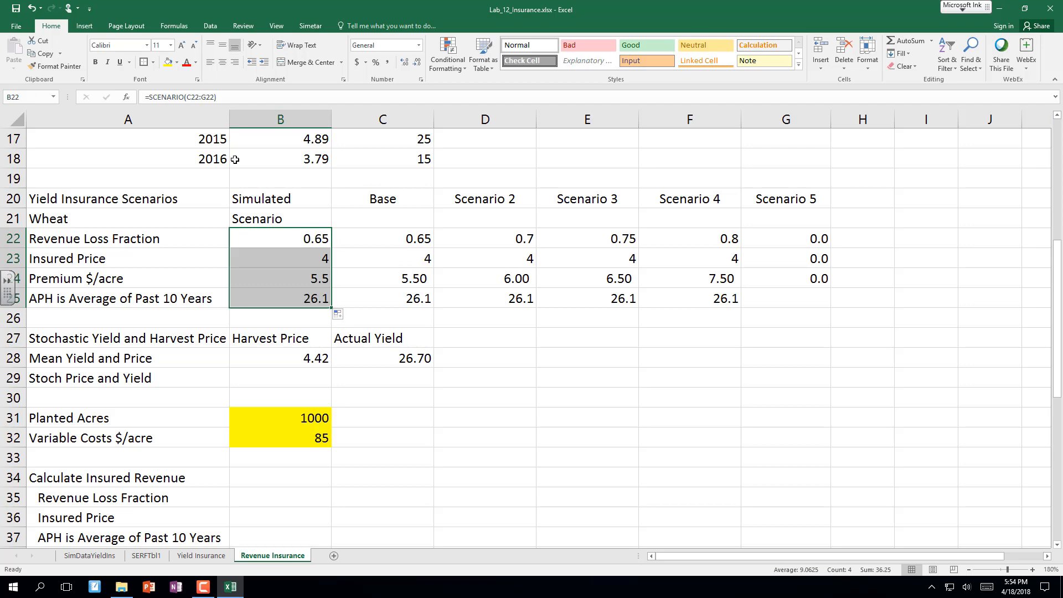
Turn on Simetar's Expected Value mode.
{"action": "left_click", "coordinate": [310, 28]}
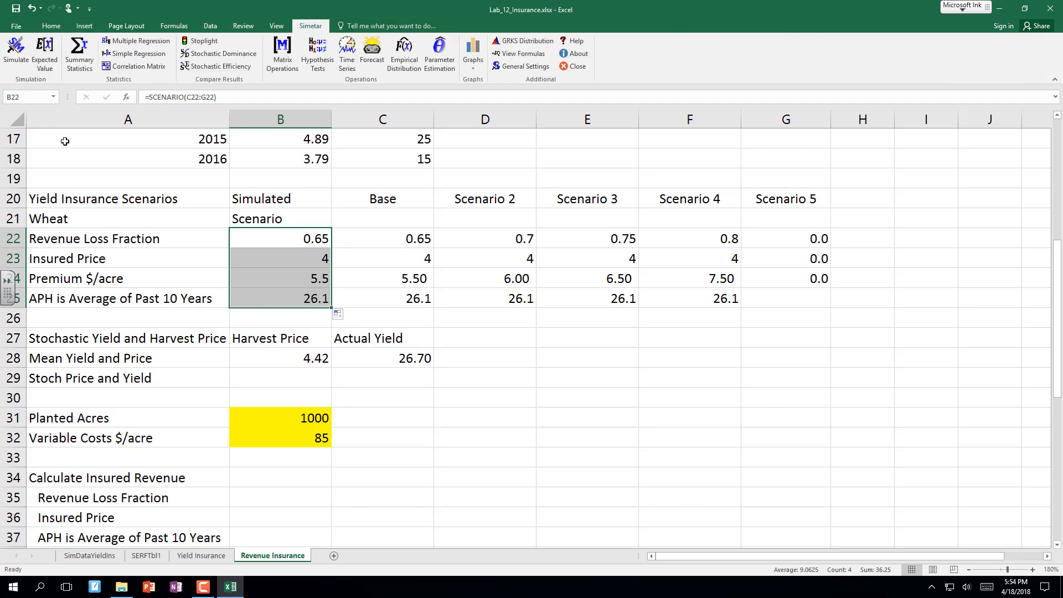
{"action": "left_click", "coordinate": [52, 70]}
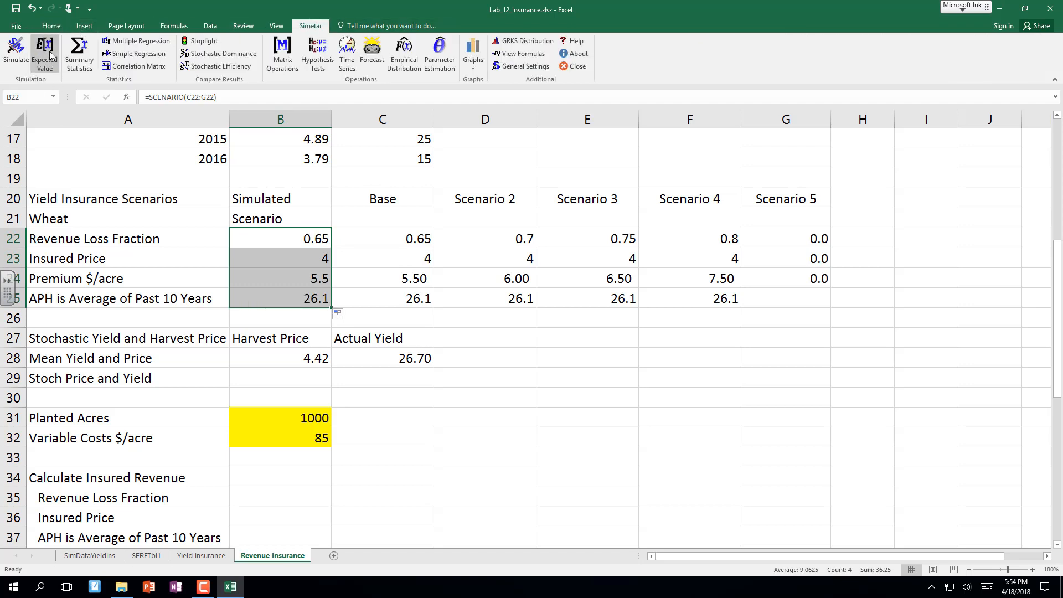
{"action": "left_click", "coordinate": [401, 390]}
Link the stochastic harvest price in B29 to 'Yield Insurance'!B29 and fill the link across to the actual yield in C29.
{"action": "left_click", "coordinate": [296, 378]}
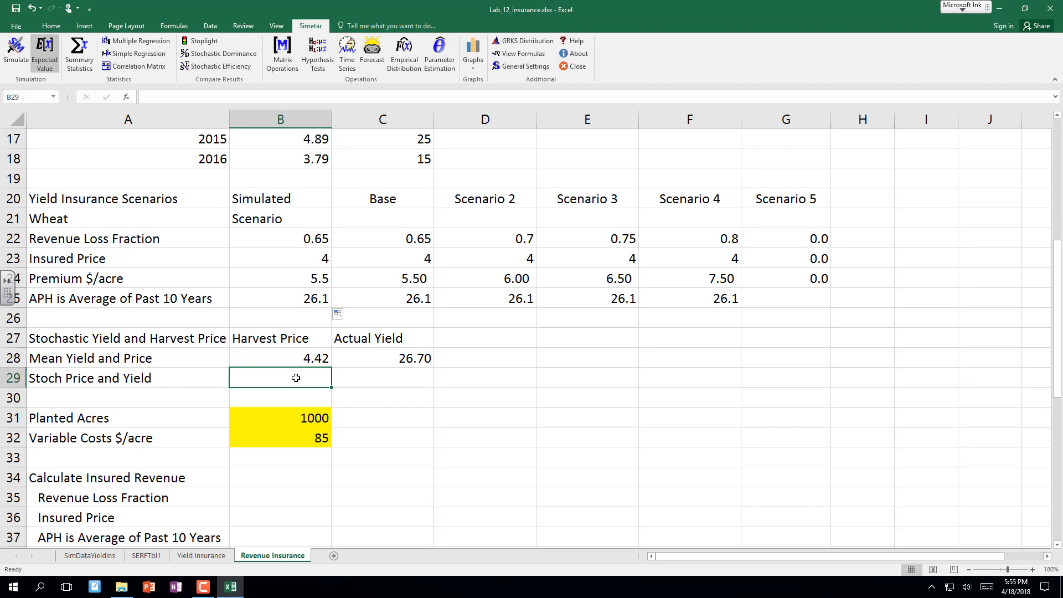
{"action": "type", "text": "="}
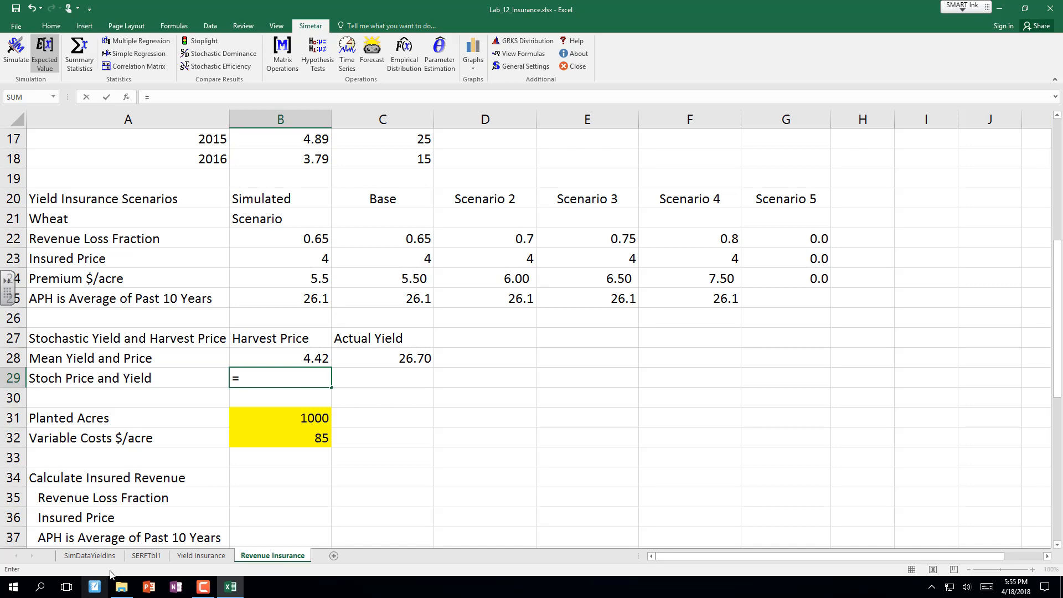
{"action": "left_click", "coordinate": [204, 555]}
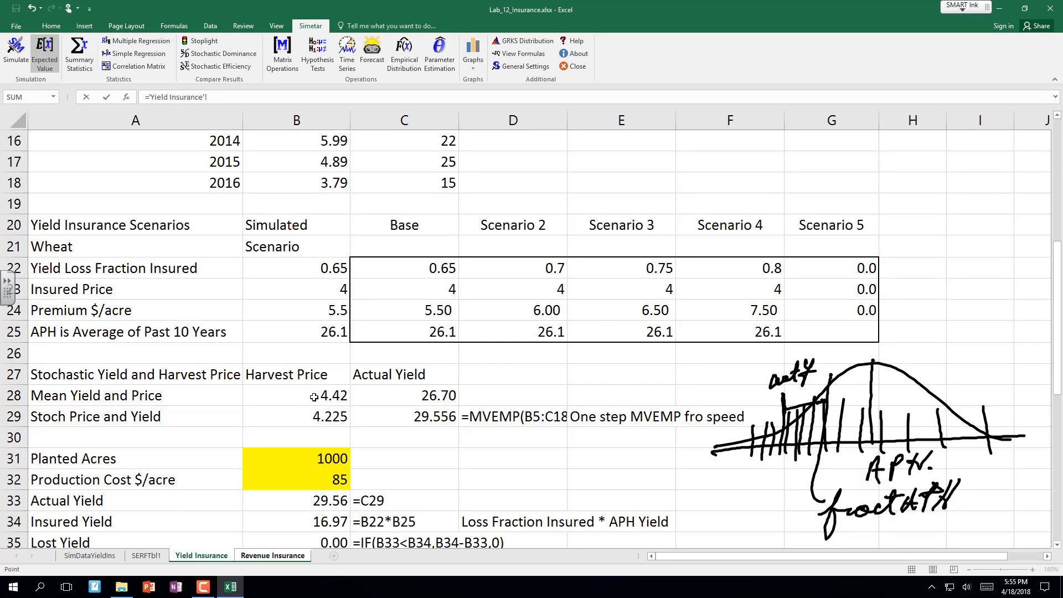
{"action": "left_click", "coordinate": [313, 418]}
{"action": "key", "text": "Return"}
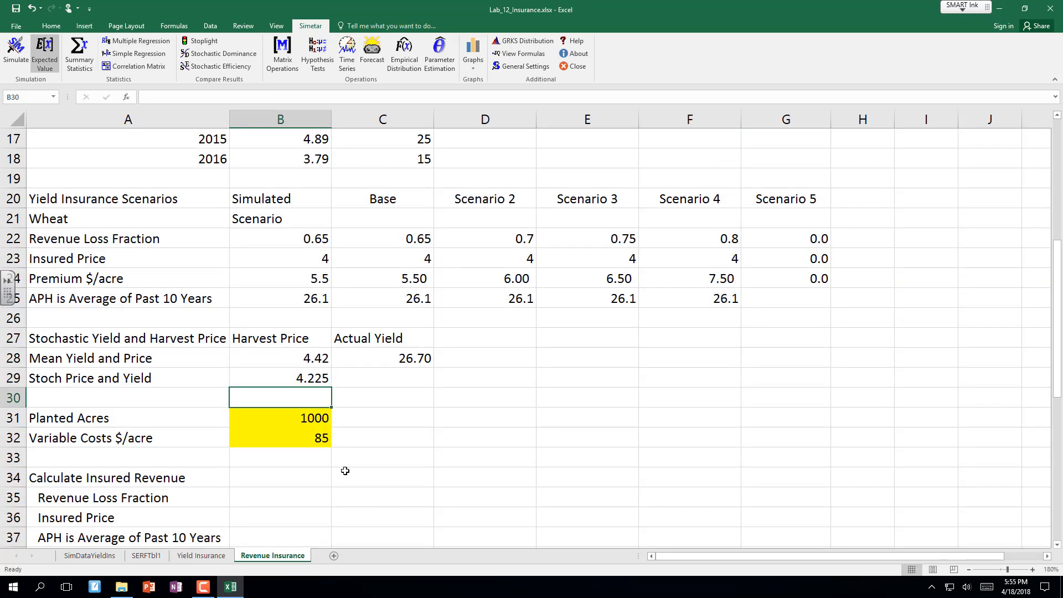
{"action": "left_click", "coordinate": [315, 381]}
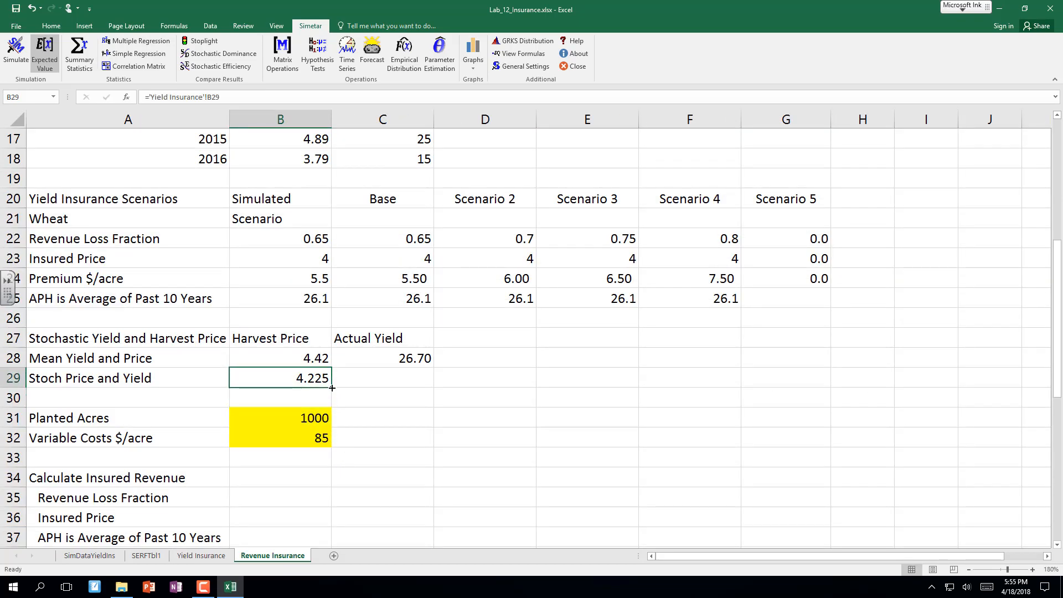
{"action": "left_click_drag", "start_coordinate": [334, 389], "coordinate": [431, 381]}
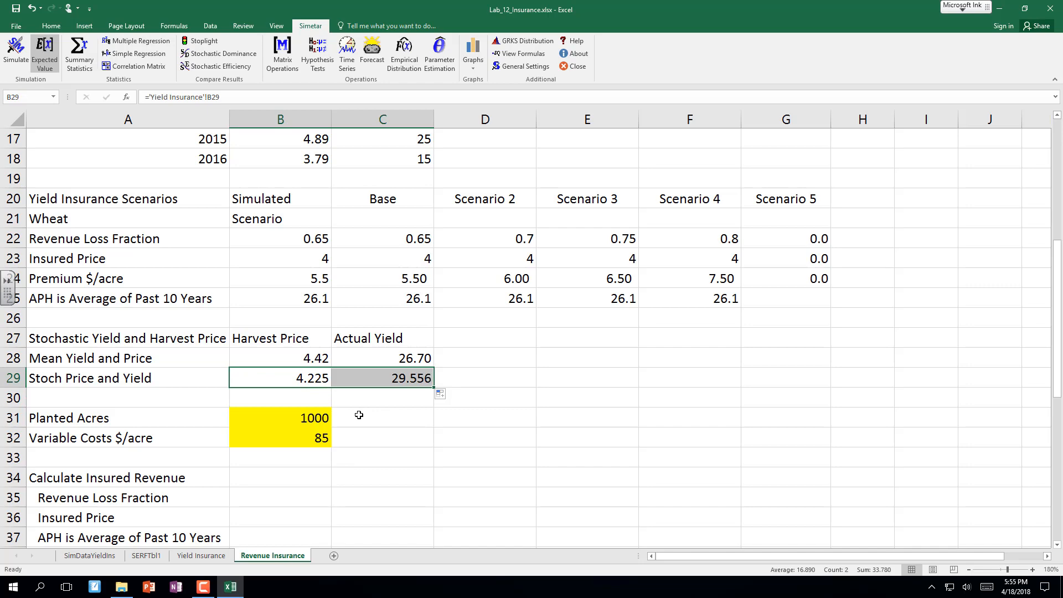
Enter =B23 in B36 as the Insured Price of the insured revenue calculation.
{"action": "scroll", "coordinate": [362, 414], "scroll_direction": "down", "scroll_amount": 4}
{"action": "scroll", "coordinate": [358, 415], "scroll_direction": "down", "scroll_amount": 2}
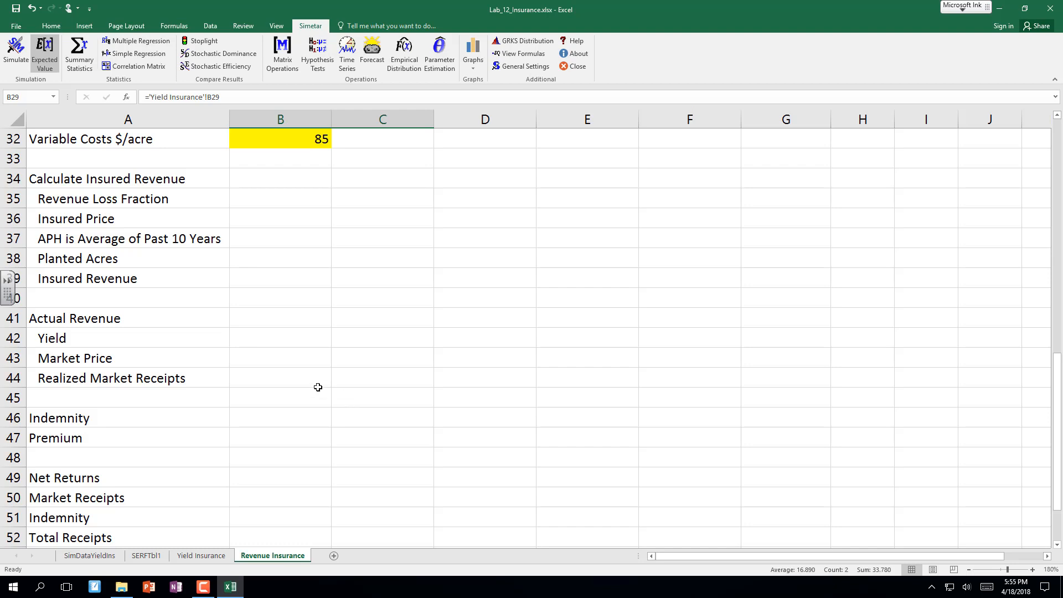
{"action": "left_click", "coordinate": [274, 202]}
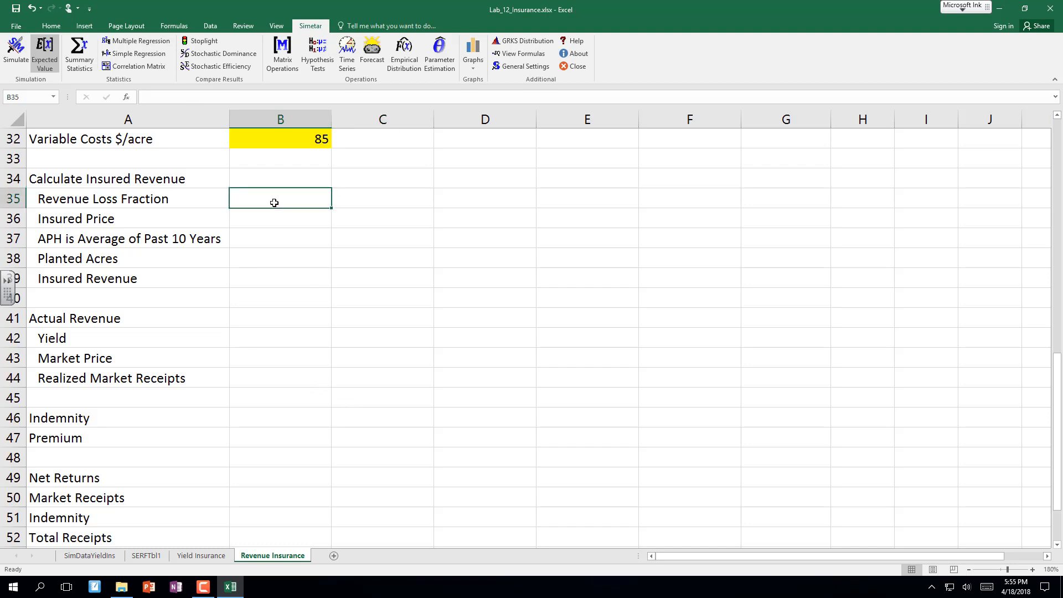
{"action": "key", "text": "Up"}
{"action": "key", "text": "Up"}
{"action": "key", "text": "Up"}
{"action": "key", "text": "Up"}
{"action": "key", "text": "Up"}
{"action": "key", "text": "Up"}
{"action": "key", "text": "Up"}
{"action": "key", "text": "Up"}
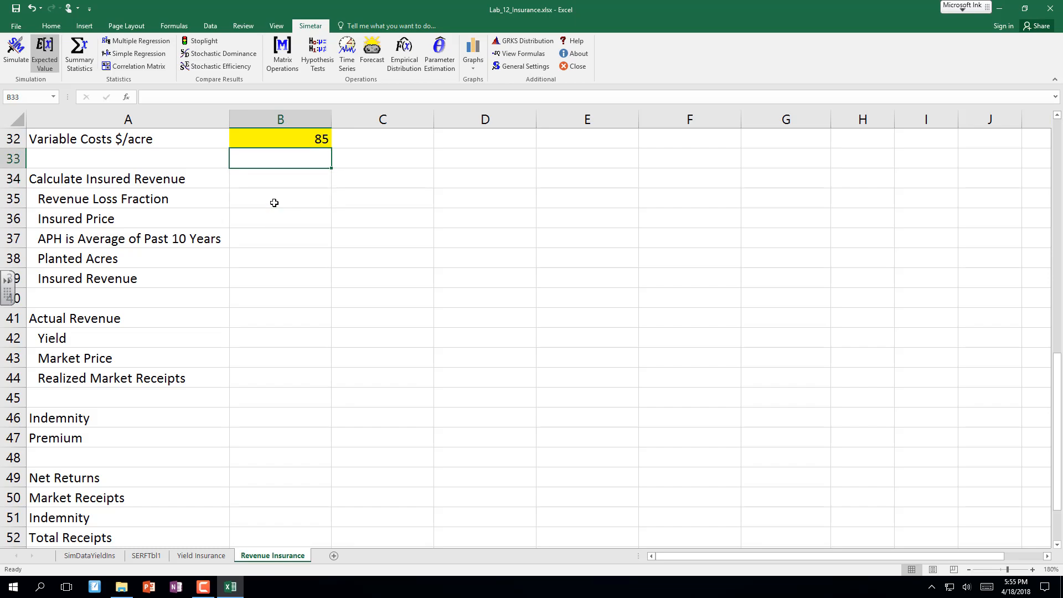
{"action": "key", "text": "Up"}
{"action": "key", "text": "Up"}
{"action": "key", "text": "Up"}
{"action": "key", "text": "Up"}
{"action": "key", "text": "Up"}
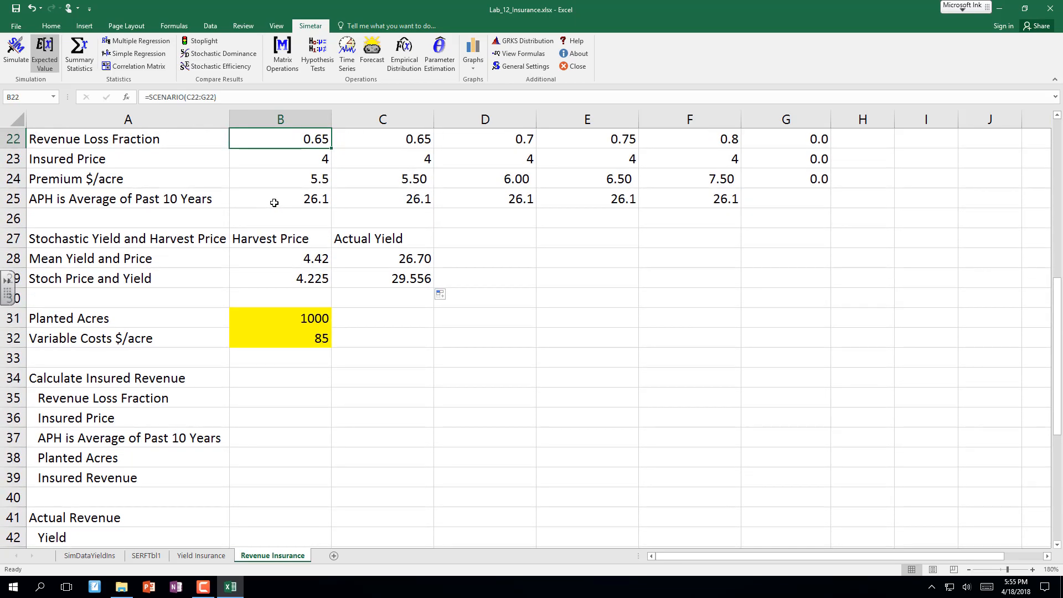
{"action": "key", "text": "Down"}
{"action": "key", "text": "Down"}
{"action": "key", "text": "Down"}
{"action": "key", "text": "Down"}
{"action": "key", "text": "Down"}
{"action": "key", "text": "Down"}
{"action": "key", "text": "Down"}
{"action": "key", "text": "Down"}
{"action": "key", "text": "Down"}
{"action": "key", "text": "Down"}
{"action": "key", "text": "Down"}
{"action": "key", "text": "Down"}
{"action": "key", "text": "Down"}
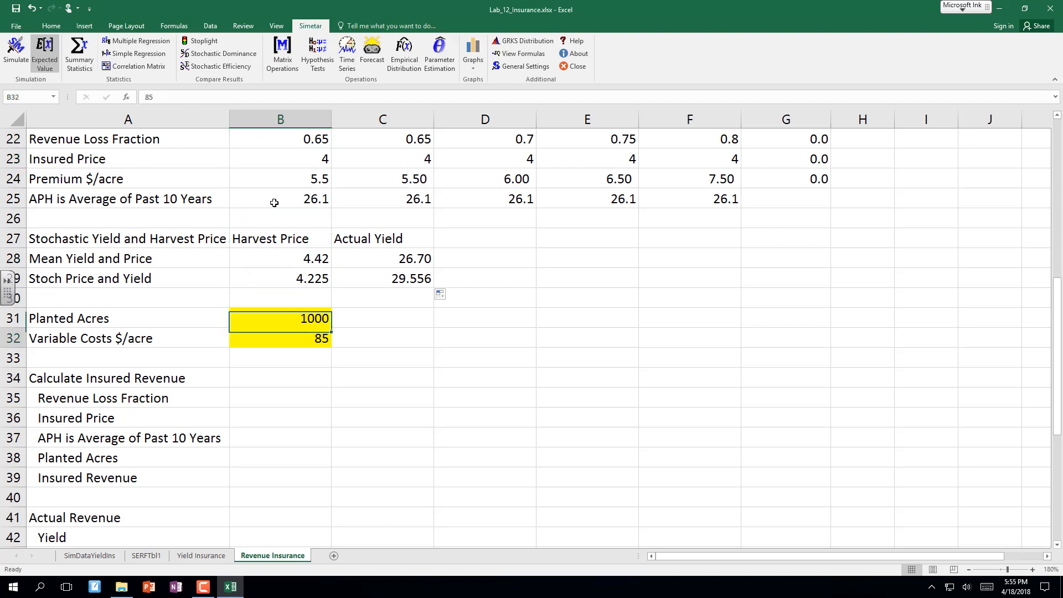
{"action": "key", "text": "Down"}
{"action": "type", "text": "="}
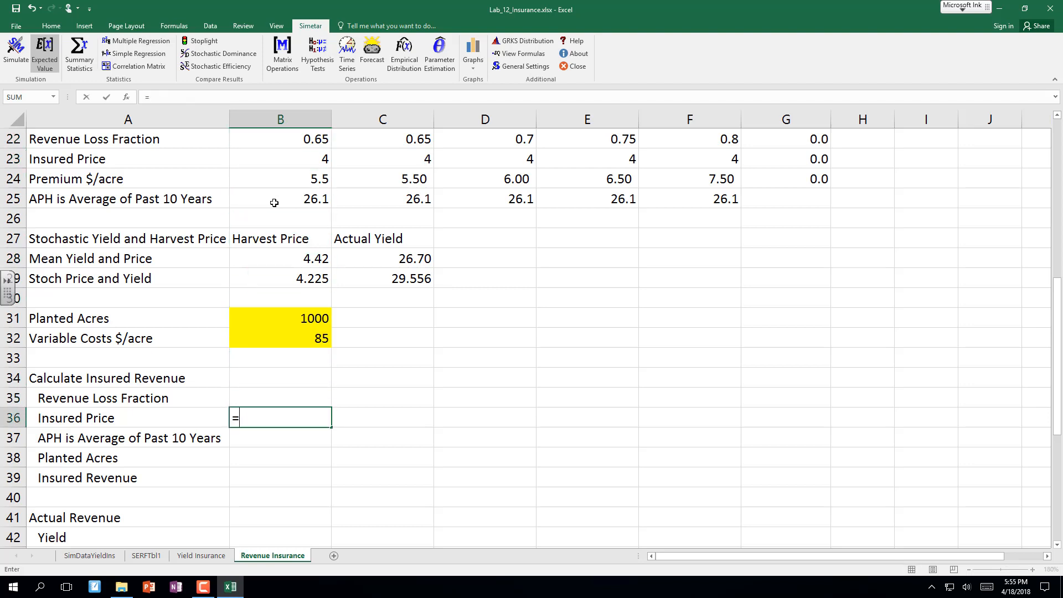
{"action": "left_click", "coordinate": [302, 165]}
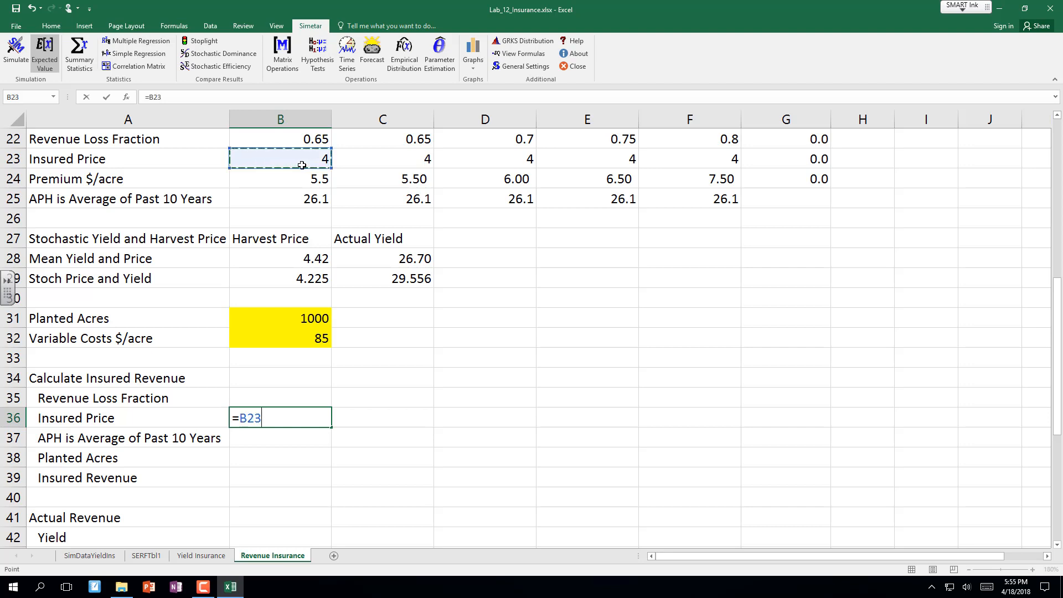
{"action": "key", "text": "Return"}
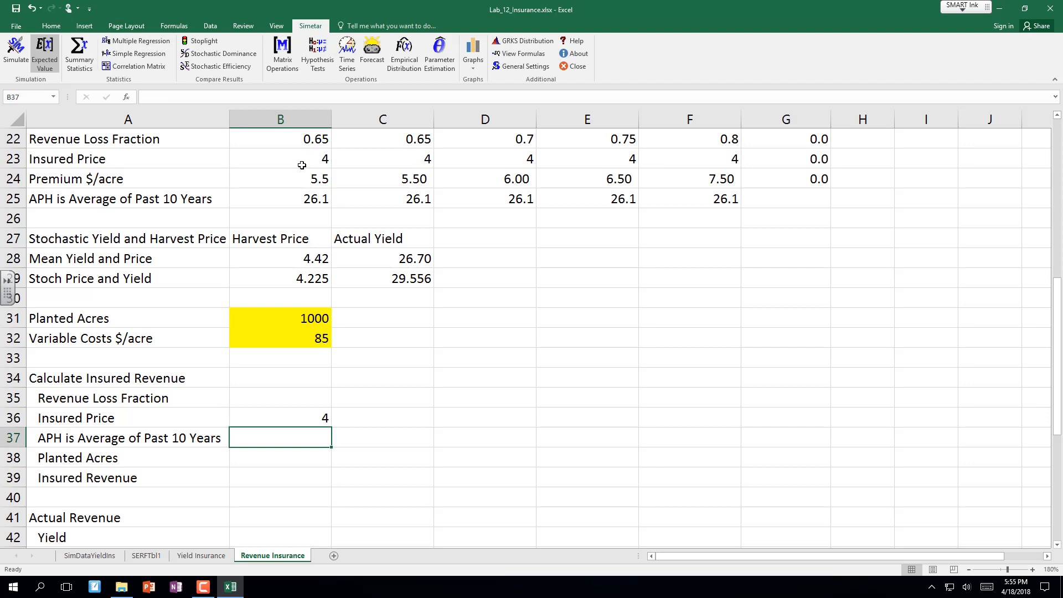
Enter =B25 in B37 as the 10-year average APH for the insured revenue calculation.
{"action": "type", "text": "="}
{"action": "left_click", "coordinate": [310, 200]}
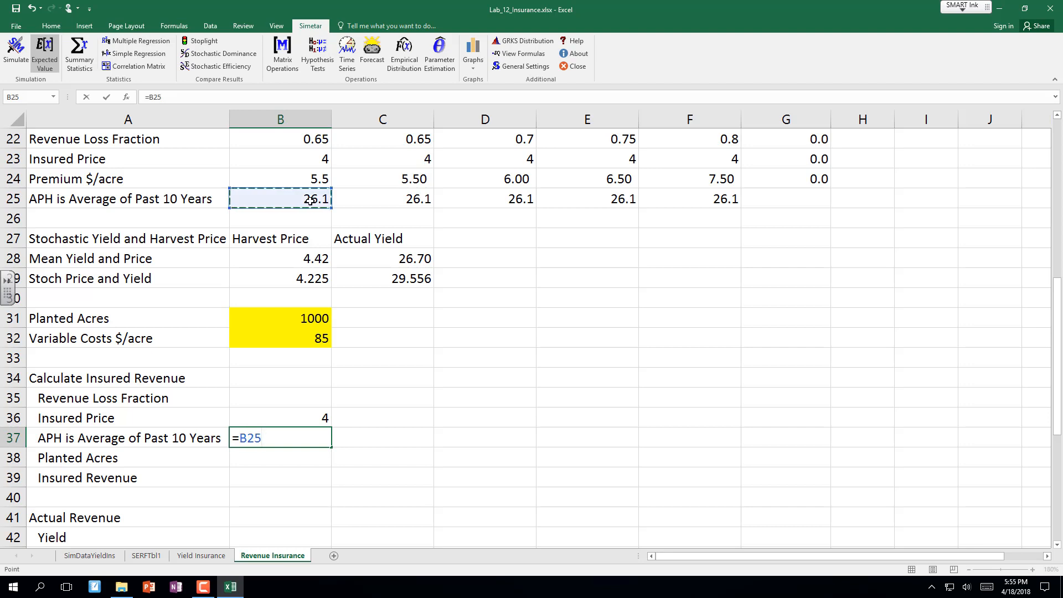
{"action": "key", "text": "Return"}
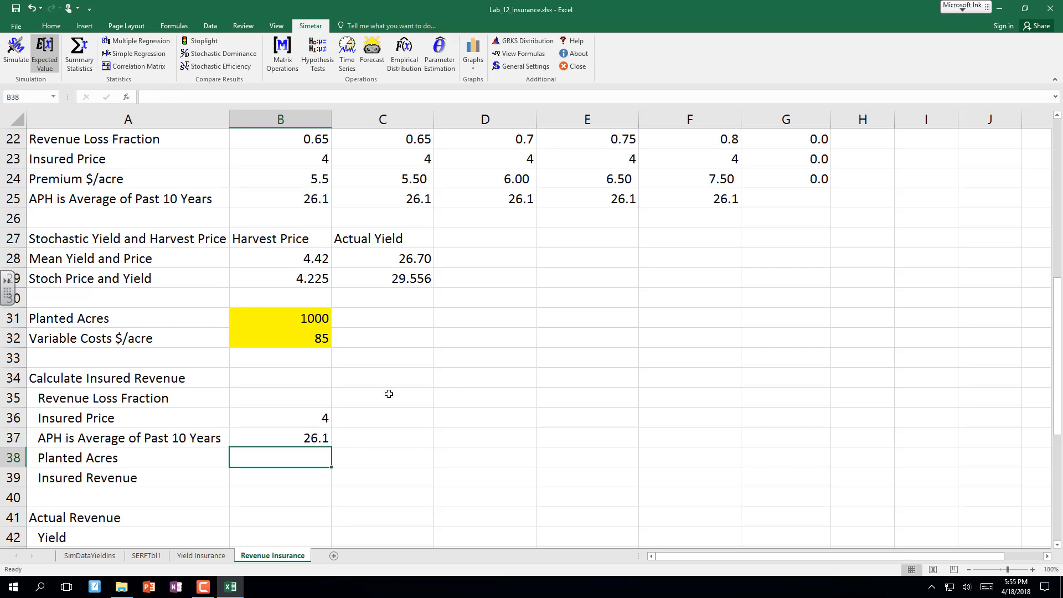
Enter =VFORMULA(B35) in C35 and fill it down through C56 to display the formulas of column B.
{"action": "left_click", "coordinate": [388, 394]}
{"action": "type", "text": "=v"}
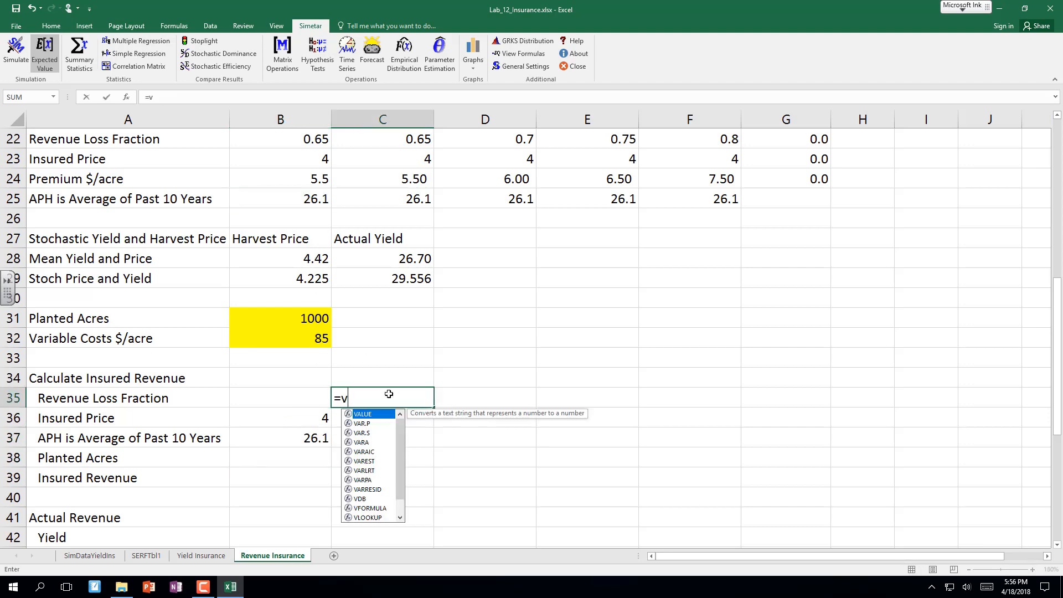
{"action": "type", "text": "formula("}
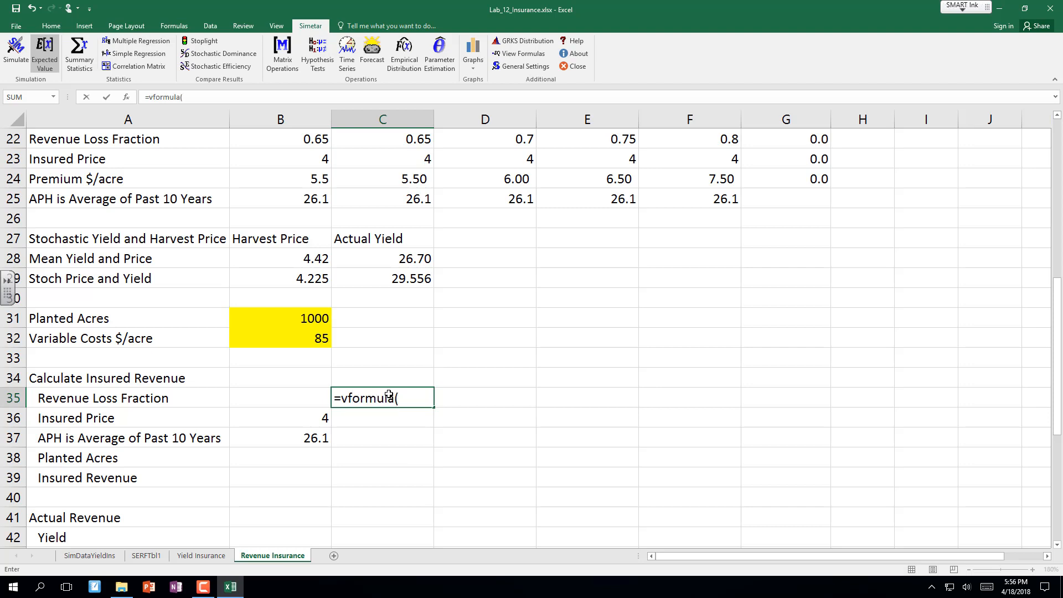
{"action": "key", "text": "Left"}
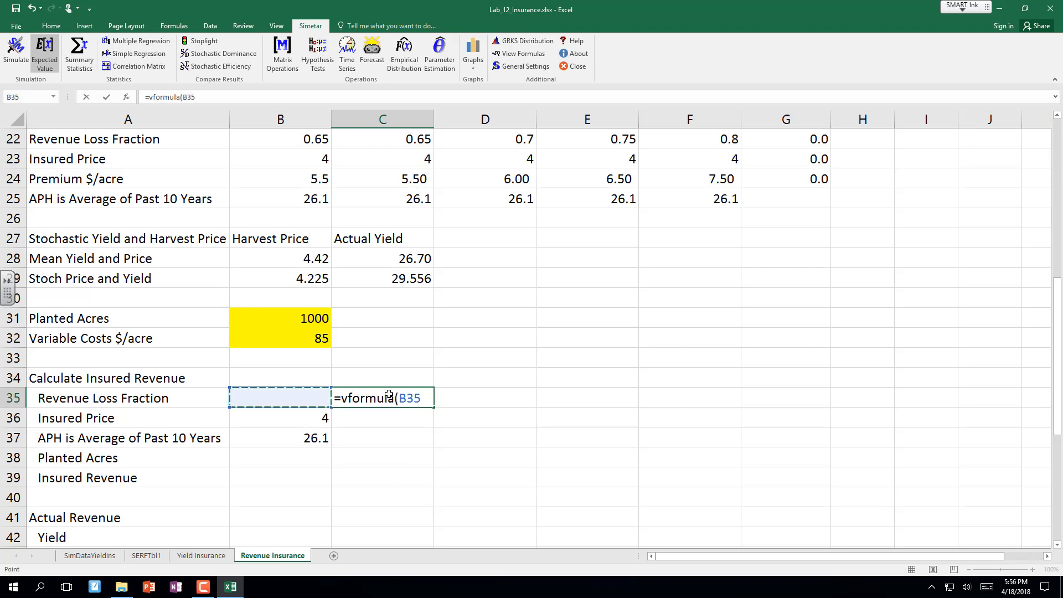
{"action": "key", "text": "Return"}
{"action": "left_click", "coordinate": [388, 394]}
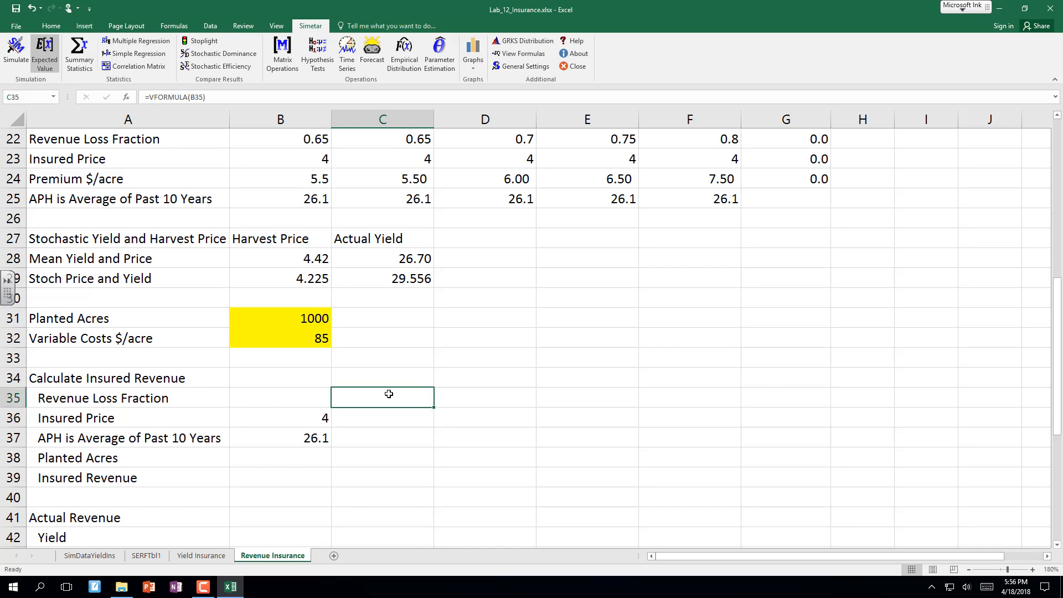
{"action": "mouse_move", "coordinate": [434, 407]}
{"action": "left_mouse_down"}
{"action": "mouse_move", "coordinate": [429, 595]}
{"action": "mouse_move", "coordinate": [425, 447]}
{"action": "left_mouse_up"}
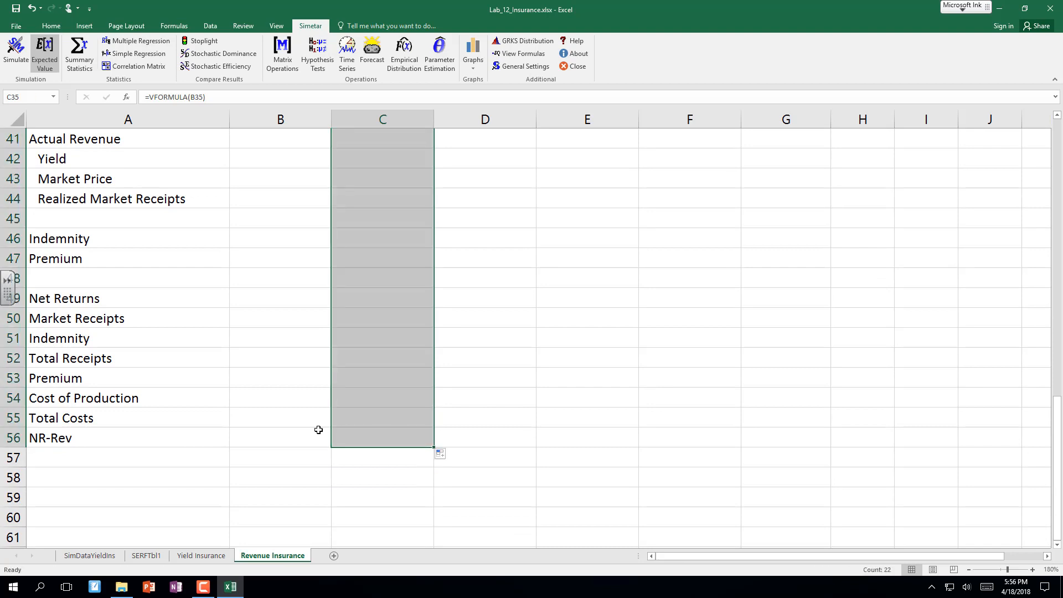
Enter =B31 in B38 as the Planted Acres of the insured revenue calculation.
{"action": "left_click", "coordinate": [301, 424]}
{"action": "key", "text": "Up"}
{"action": "key", "text": "Up"}
{"action": "key", "text": "Up"}
{"action": "key", "text": "Up"}
{"action": "key", "text": "Up"}
{"action": "key", "text": "Up"}
{"action": "key", "text": "Up"}
{"action": "key", "text": "Up"}
{"action": "key", "text": "Up"}
{"action": "key", "text": "Up"}
{"action": "key", "text": "Up"}
{"action": "key", "text": "Up"}
{"action": "key", "text": "Up"}
{"action": "key", "text": "Up"}
{"action": "key", "text": "Up"}
{"action": "key", "text": "Up"}
{"action": "key", "text": "Up"}
{"action": "key", "text": "Up"}
{"action": "key", "text": "Up"}
{"action": "key", "text": "Up"}
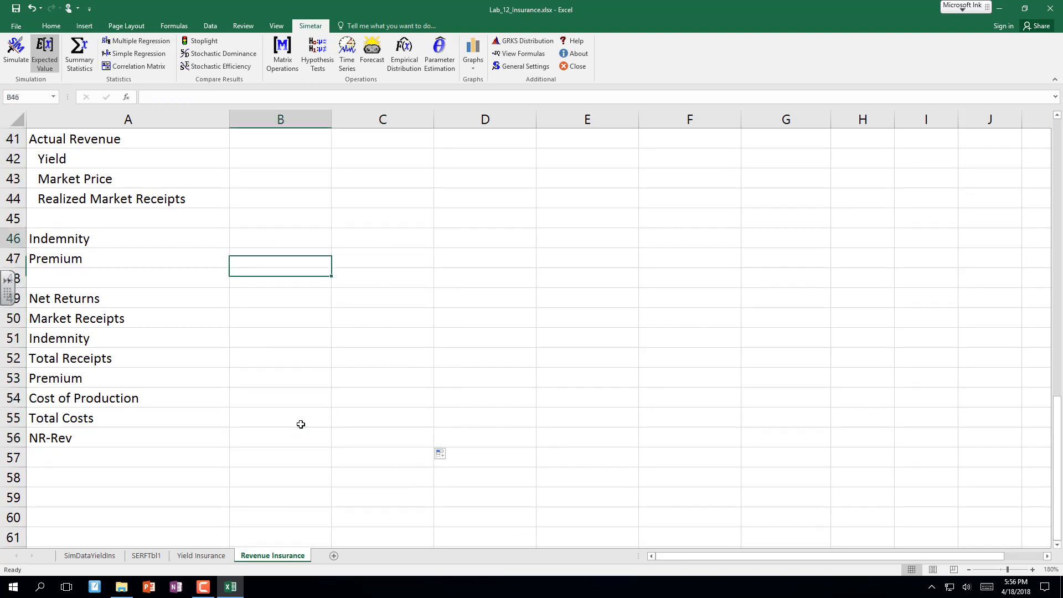
{"action": "key", "text": "Down"}
{"action": "key", "text": "Down"}
{"action": "key", "text": "Down"}
{"action": "key", "text": "Down"}
{"action": "key", "text": "Down"}
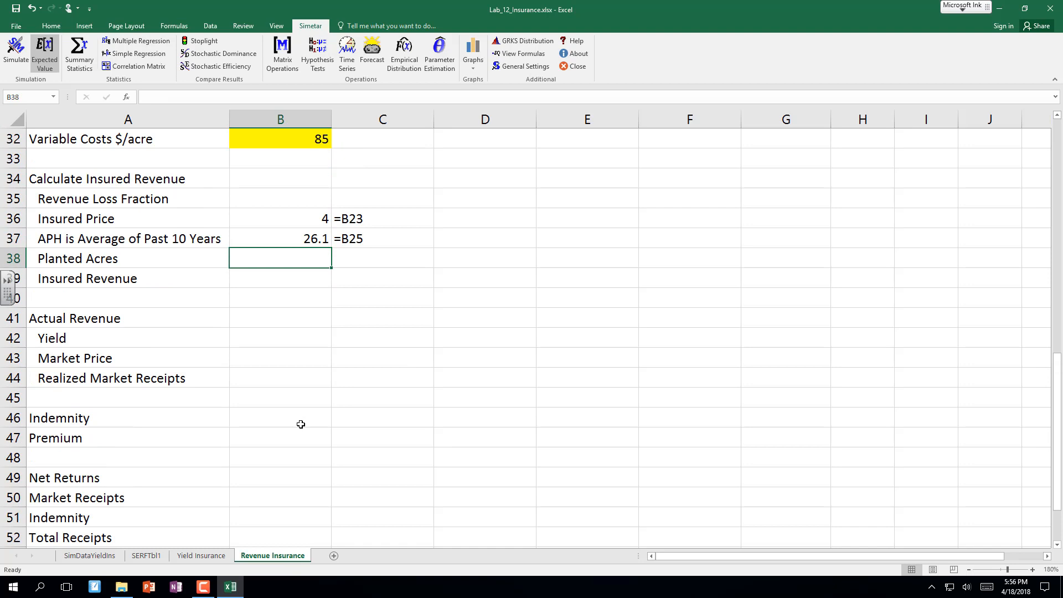
{"action": "type", "text": "="}
{"action": "key", "text": "Up"}
{"action": "key", "text": "Up"}
{"action": "key", "text": "Up"}
{"action": "key", "text": "Up"}
{"action": "key", "text": "Up"}
{"action": "key", "text": "Up"}
{"action": "key", "text": "Up"}
{"action": "key", "text": "Up"}
{"action": "key", "text": "Up"}
{"action": "key", "text": "Up"}
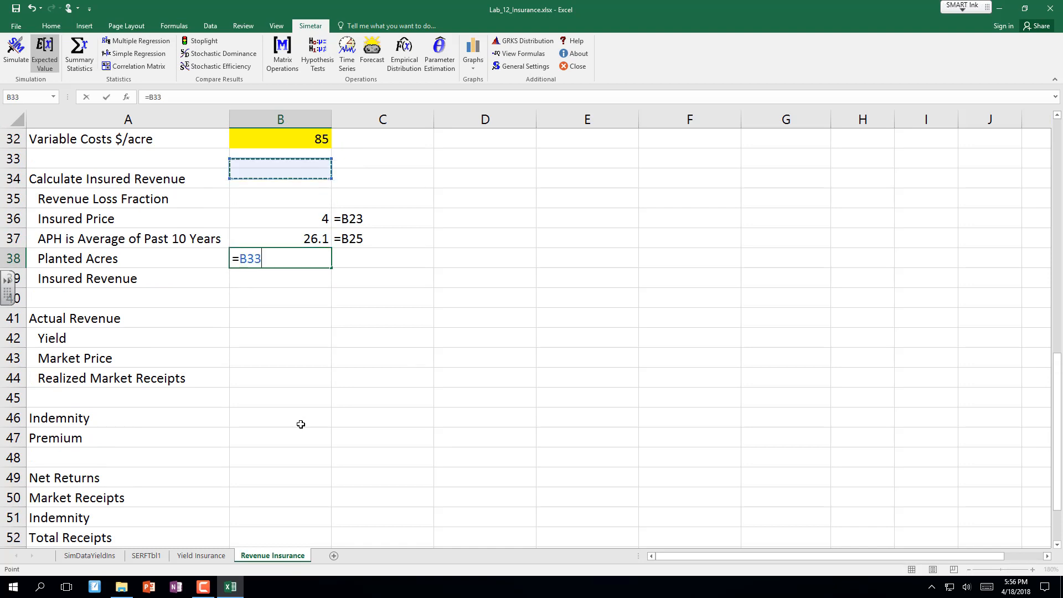
{"action": "key", "text": "Down"}
{"action": "key", "text": "Down"}
{"action": "key", "text": "Down"}
{"action": "key", "text": "Down"}
{"action": "key", "text": "Up"}
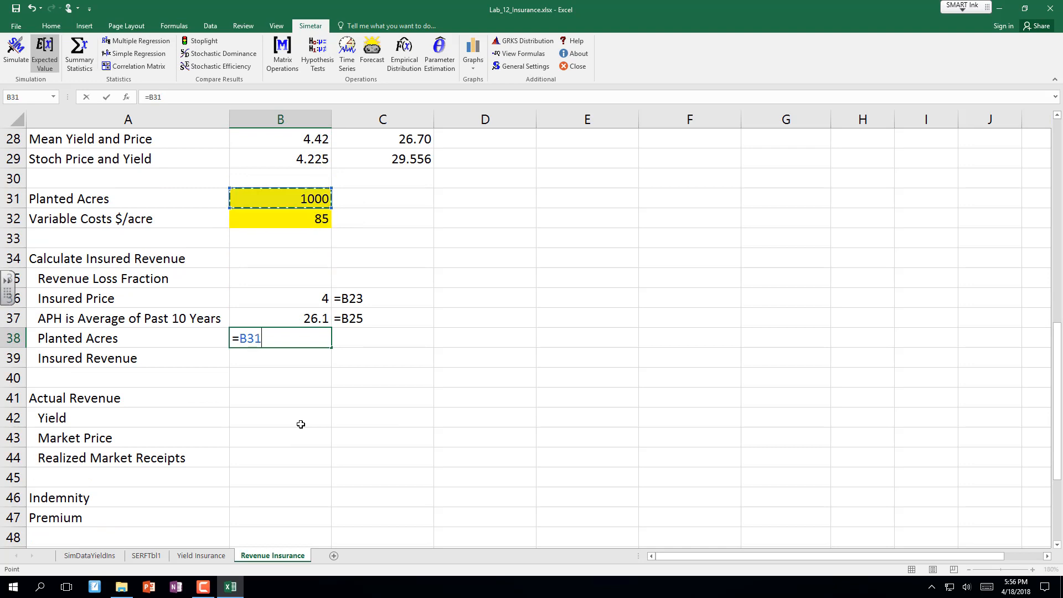
{"action": "key", "text": "Return"}
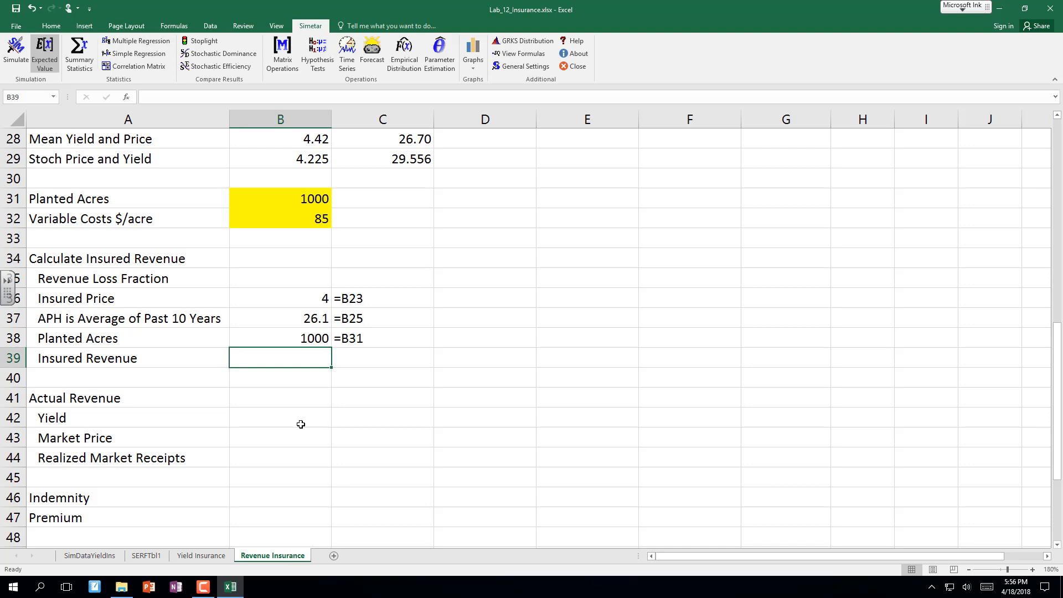
Calculate Insured Revenue in B39 with =B36*B37*B38, multiplying insured price, APH and planted acres.
{"action": "type", "text": "="}
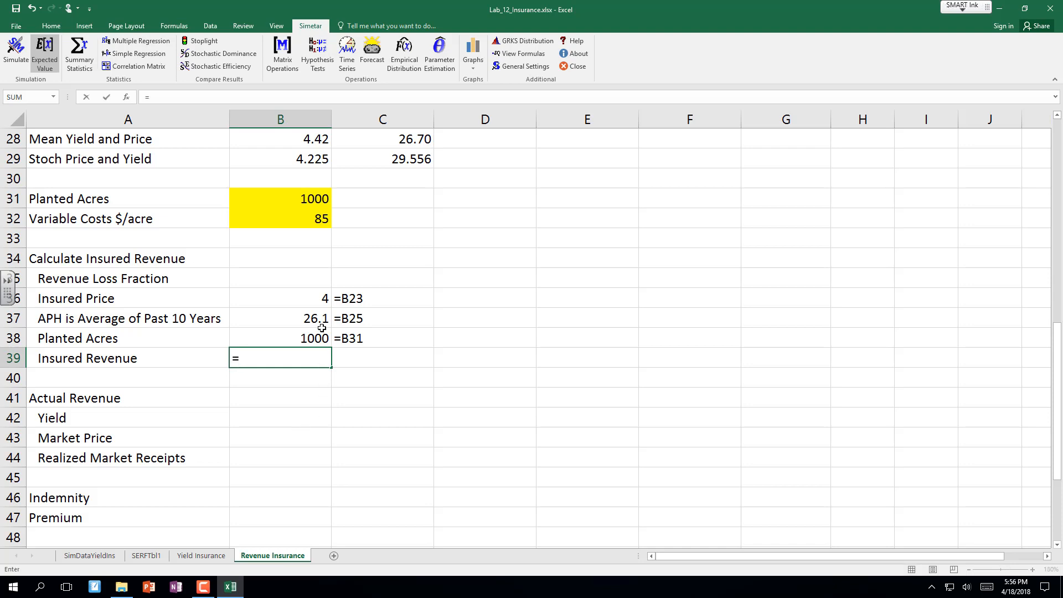
{"action": "left_click", "coordinate": [304, 298]}
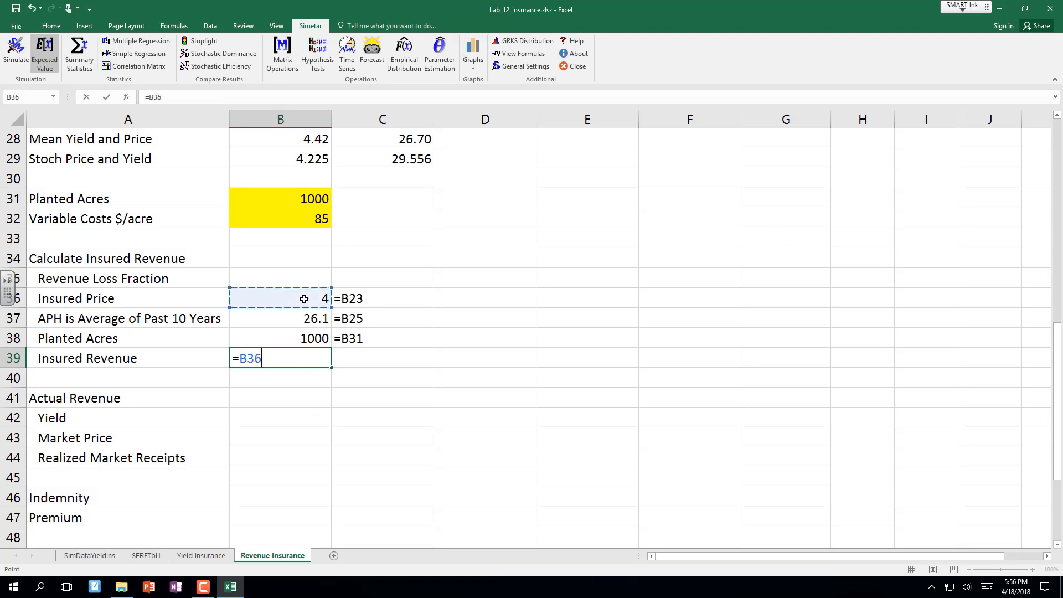
{"action": "type", "text": "*"}
{"action": "left_click", "coordinate": [308, 318]}
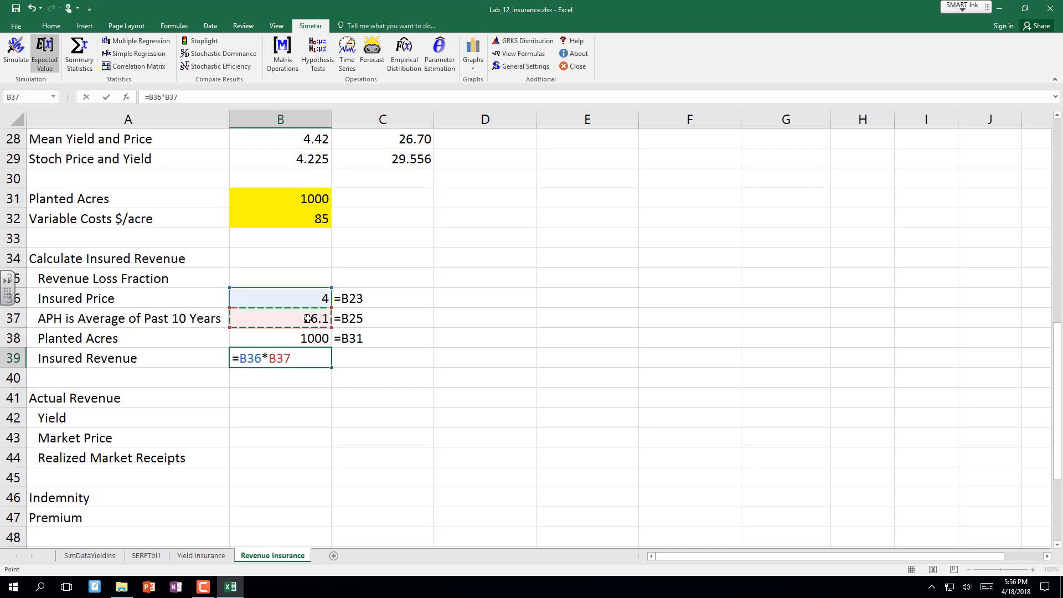
{"action": "type", "text": "*"}
{"action": "left_click", "coordinate": [306, 336]}
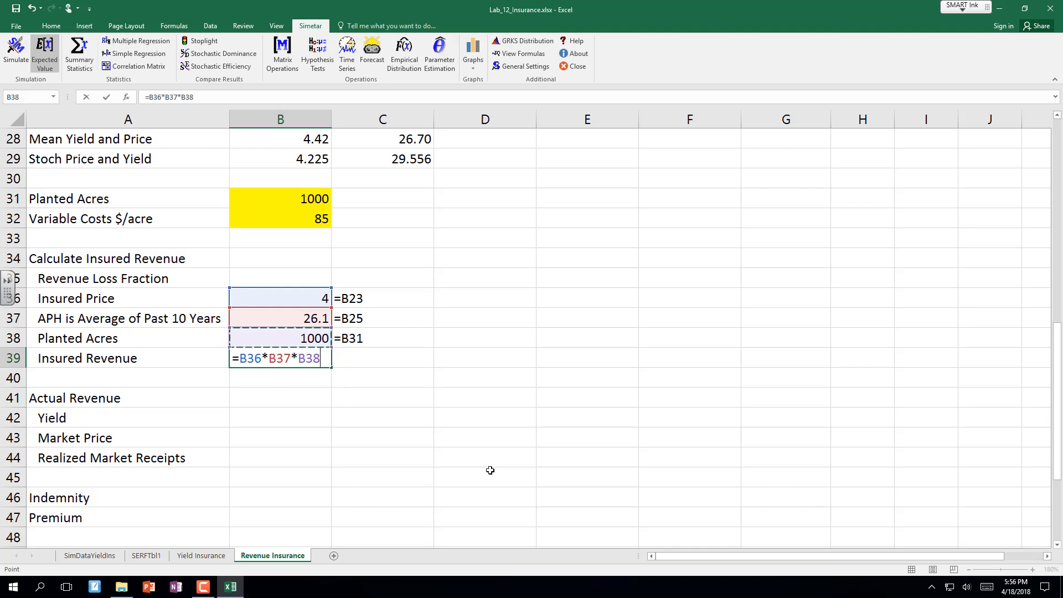
{"action": "key", "text": "Return"}
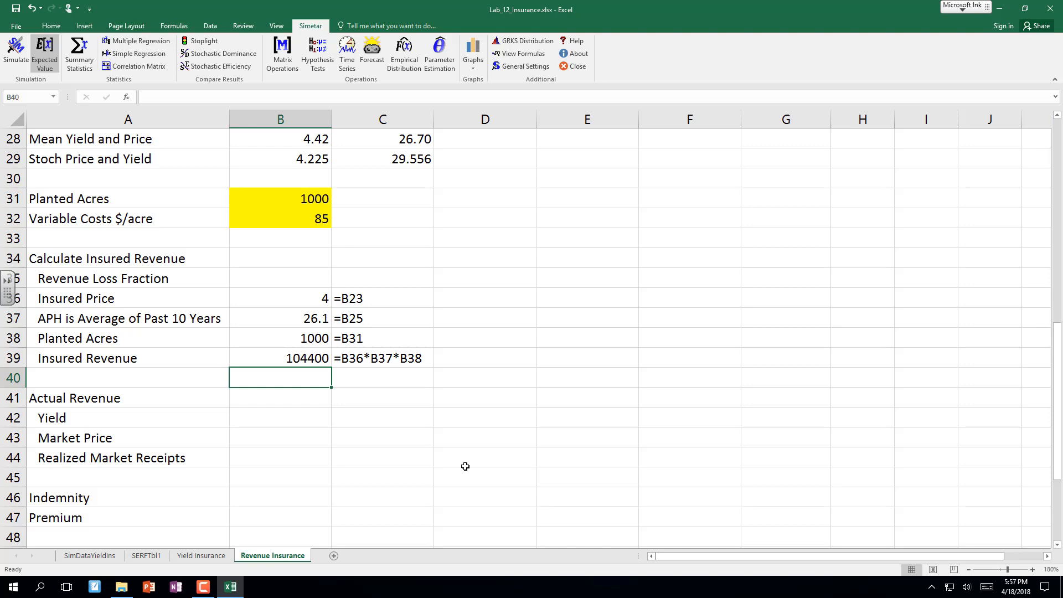
Format the Insured Revenue in B39 with the comma style and no decimals.
{"action": "left_click", "coordinate": [313, 361]}
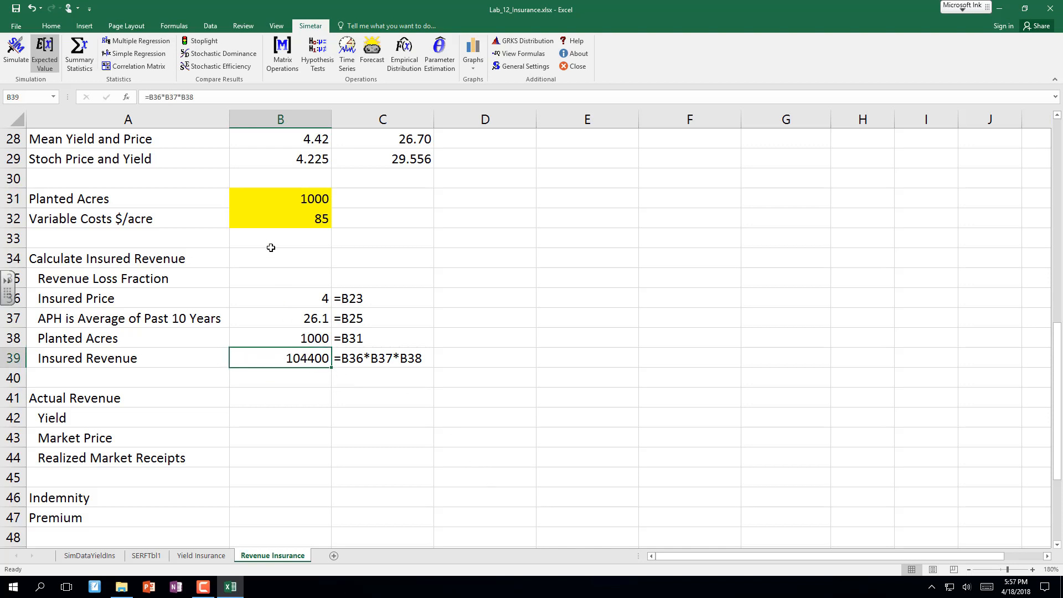
{"action": "left_click", "coordinate": [51, 26]}
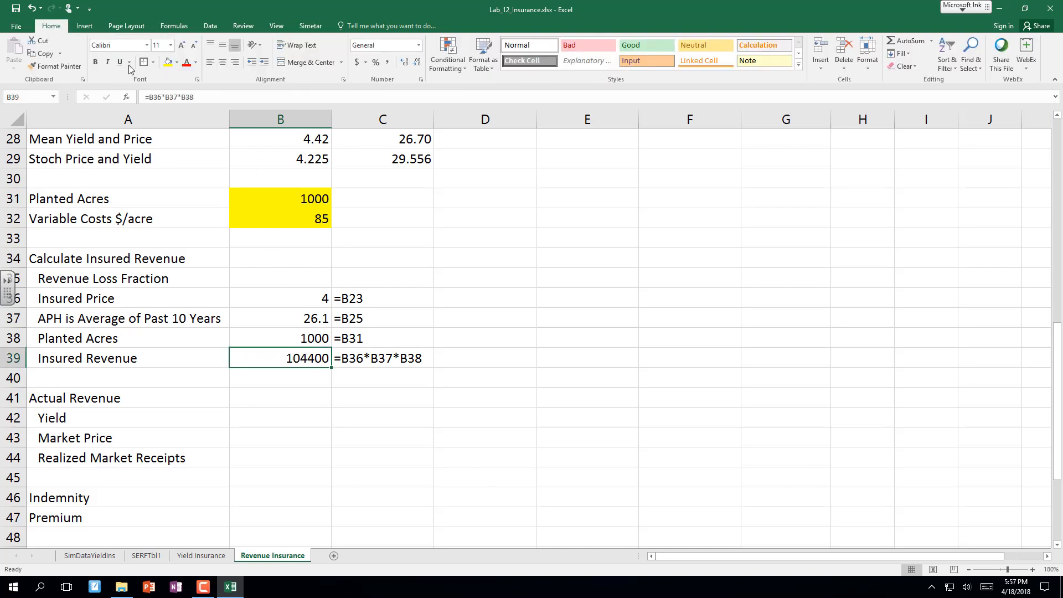
{"action": "left_click", "coordinate": [387, 62]}
{"action": "left_click", "coordinate": [416, 63]}
{"action": "left_click", "coordinate": [416, 63]}
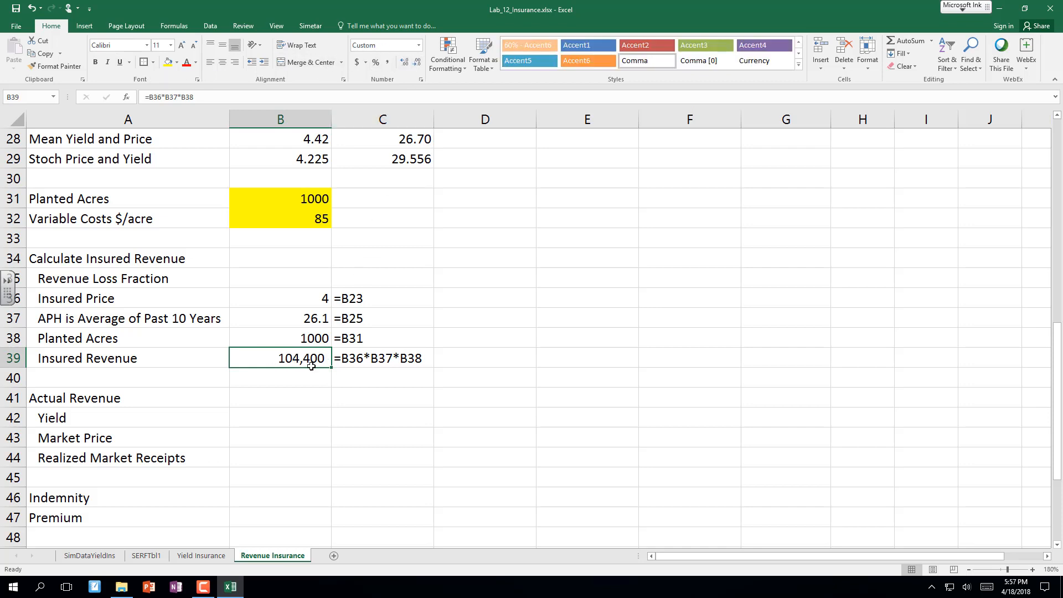
Enter =C29 in B42 to link the Actual Revenue yield to the stochastic yield.
{"action": "scroll", "coordinate": [278, 421], "scroll_direction": "up", "scroll_amount": 2}
{"action": "scroll", "coordinate": [279, 419], "scroll_direction": "down", "scroll_amount": 4}
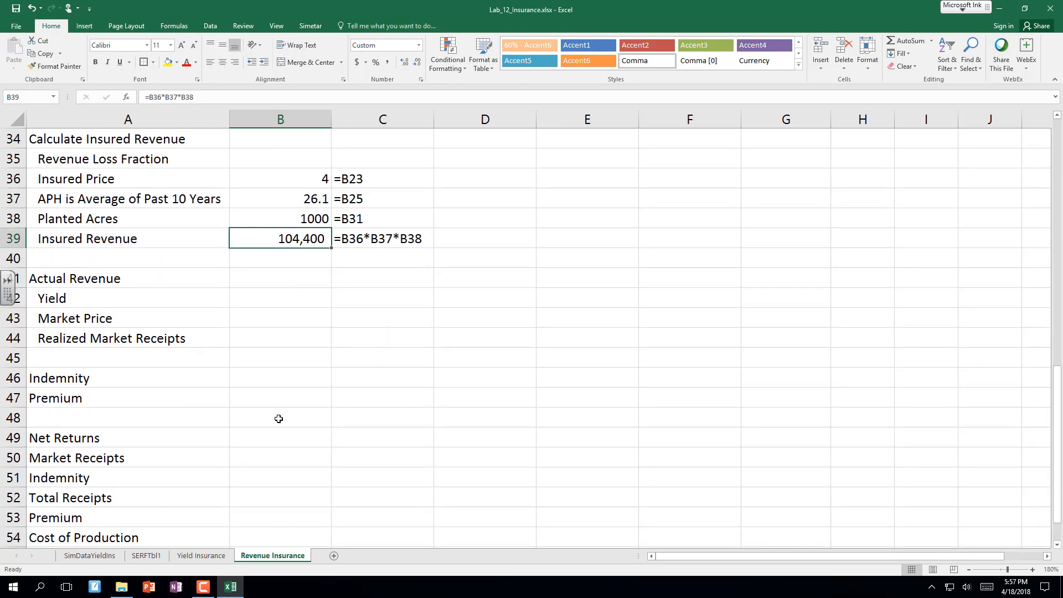
{"action": "left_click", "coordinate": [251, 277]}
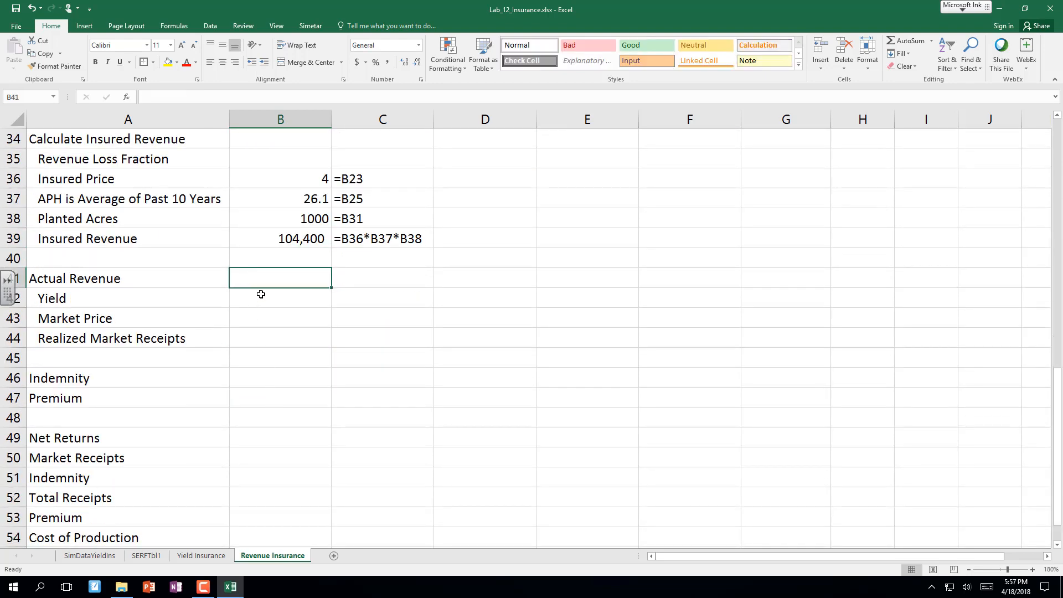
{"action": "left_click", "coordinate": [260, 295]}
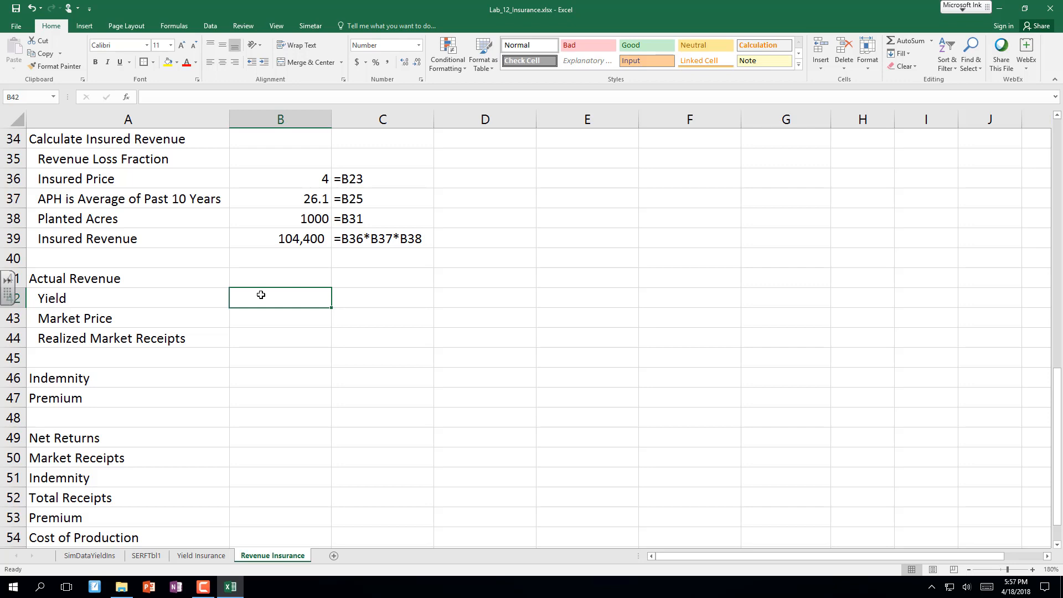
{"action": "type", "text": "="}
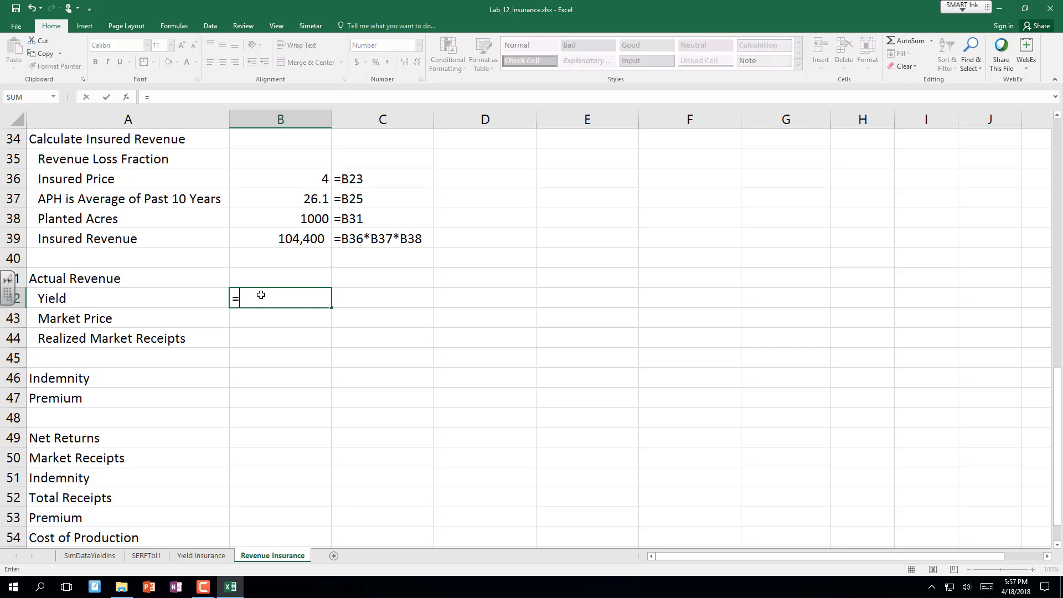
{"action": "key", "text": "Up"}
{"action": "key", "text": "Up"}
{"action": "key", "text": "Up"}
{"action": "key", "text": "Up"}
{"action": "key", "text": "Up"}
{"action": "key", "text": "Up"}
{"action": "key", "text": "Up"}
{"action": "key", "text": "Up"}
{"action": "key", "text": "Up"}
{"action": "key", "text": "Up"}
{"action": "key", "text": "Up"}
{"action": "key", "text": "Up"}
{"action": "key", "text": "Up"}
{"action": "key", "text": "Up"}
{"action": "key", "text": "Up"}
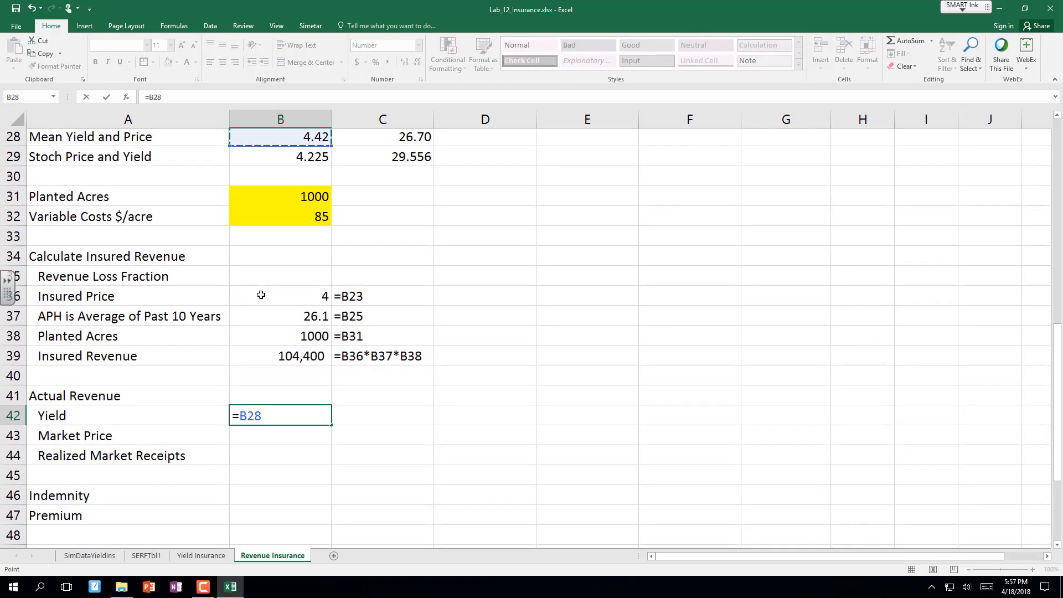
{"action": "key", "text": "Down"}
{"action": "key", "text": "Down"}
{"action": "key", "text": "Right"}
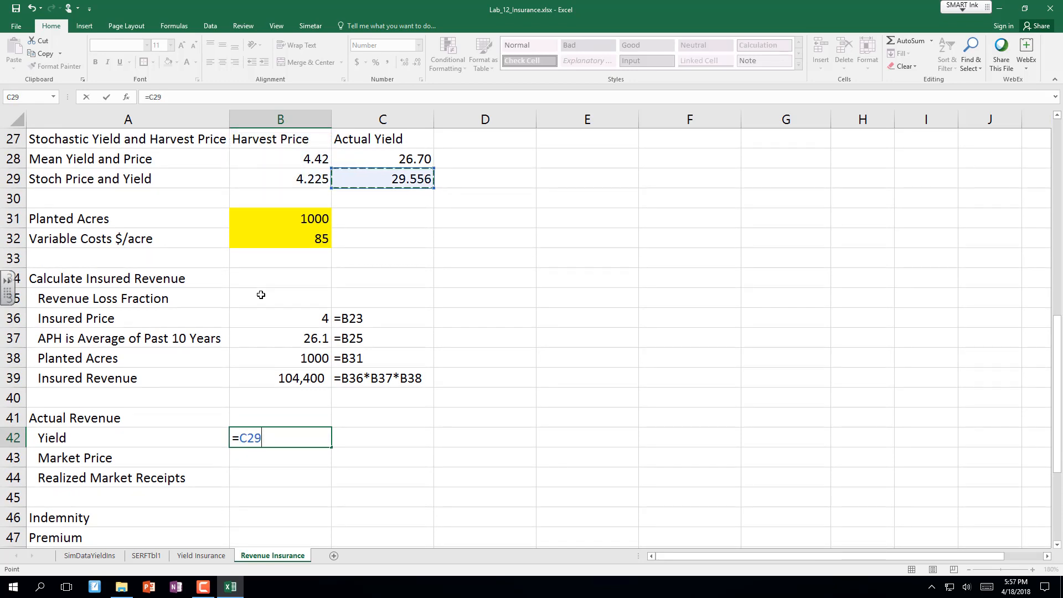
{"action": "key", "text": "Return"}
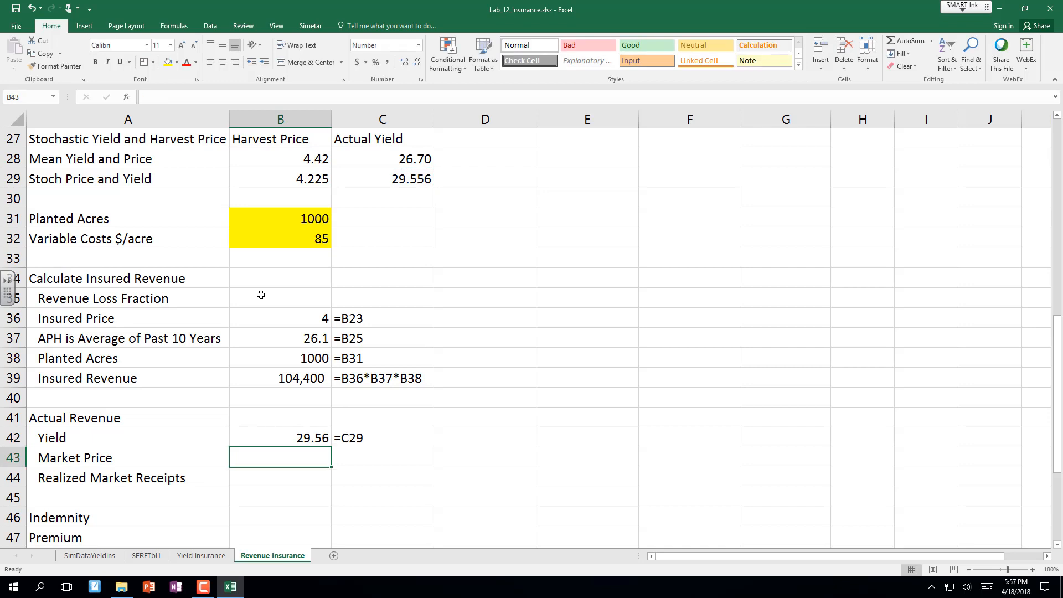
Enter =B29 in B43 to link the Market Price to the stochastic harvest price.
{"action": "type", "text": "="}
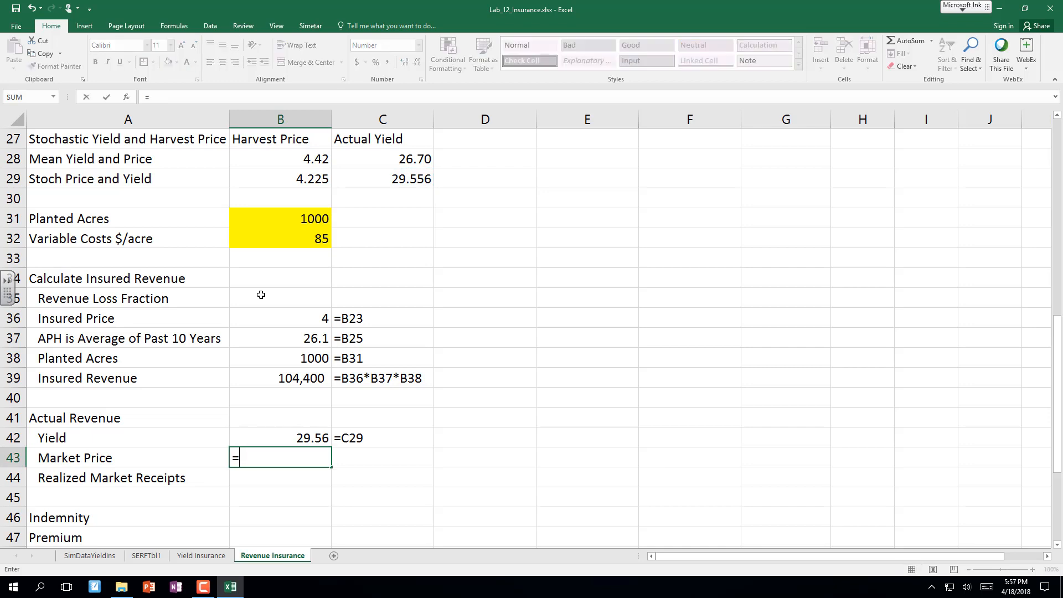
{"action": "key", "text": "BackSpace"}
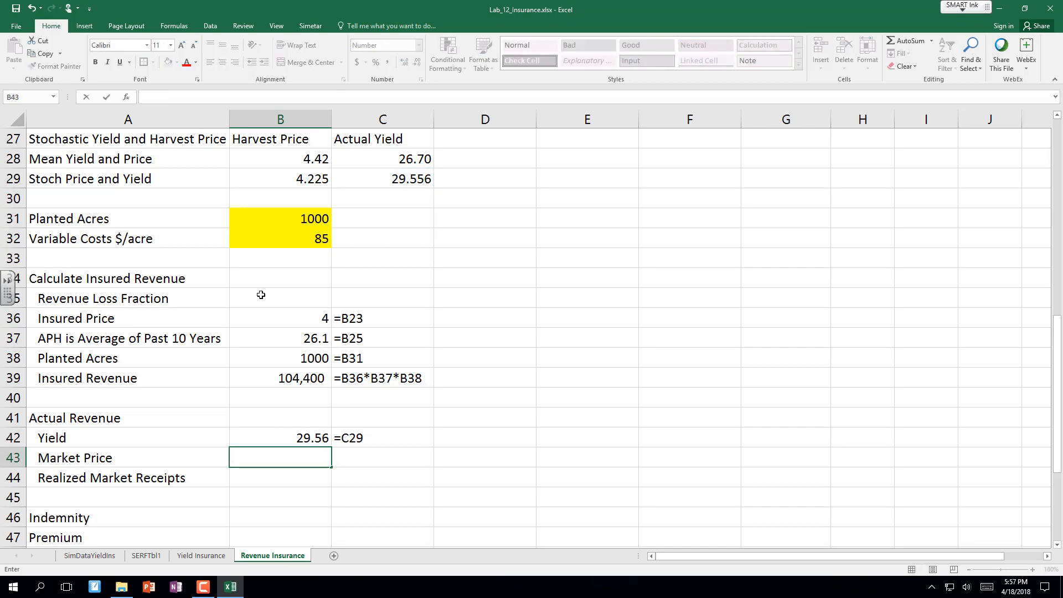
{"action": "type", "text": "="}
{"action": "left_click", "coordinate": [307, 176]}
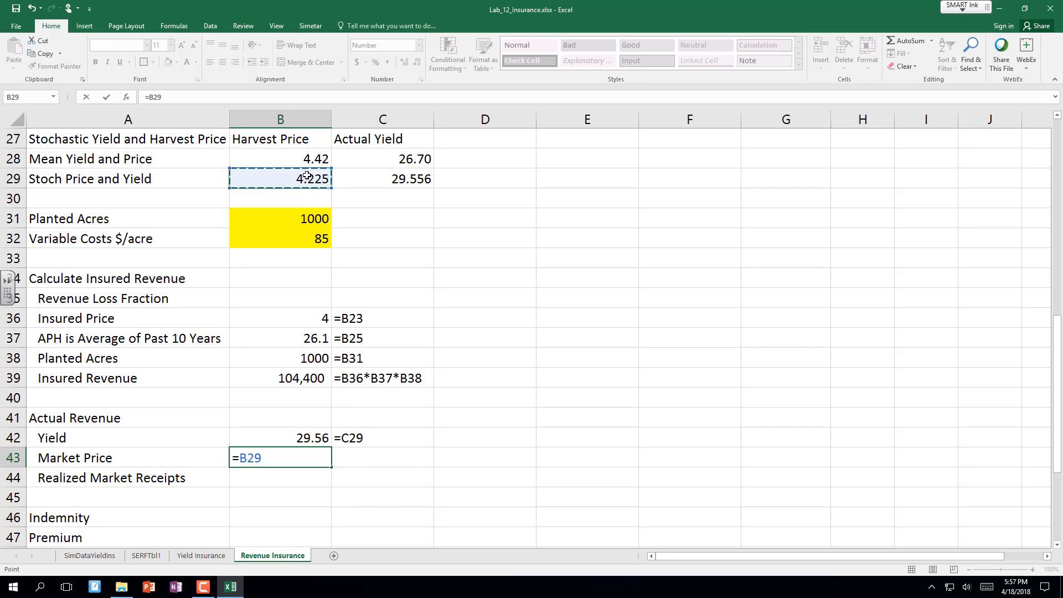
{"action": "key", "text": "Return"}
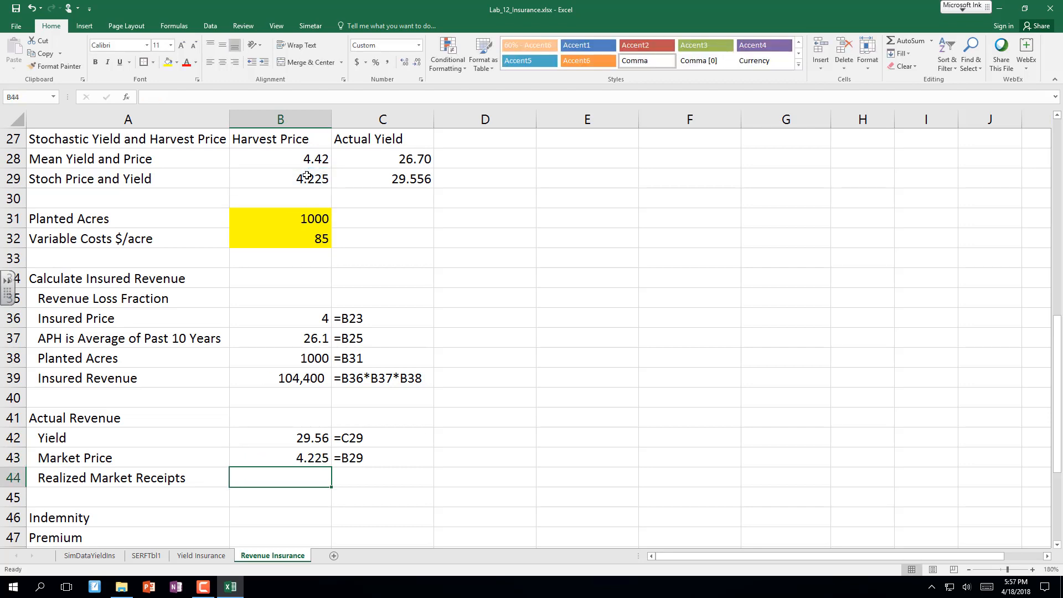
Calculate Realized Market Receipts in B44 with =B31*B42*B43, multiplying planted acres, yield and market price.
{"action": "type", "text": "="}
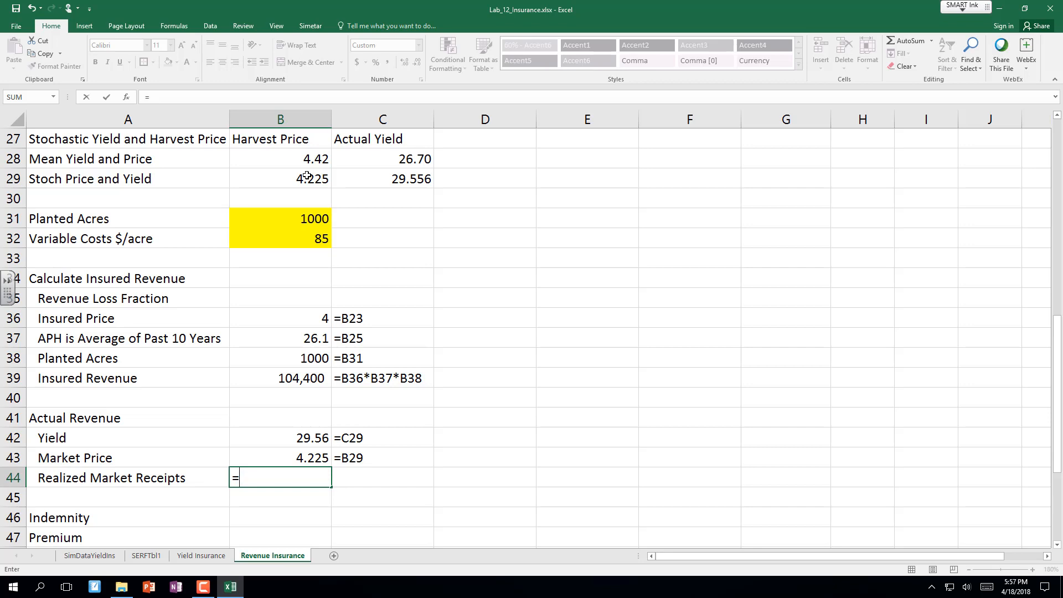
{"action": "left_click", "coordinate": [306, 219]}
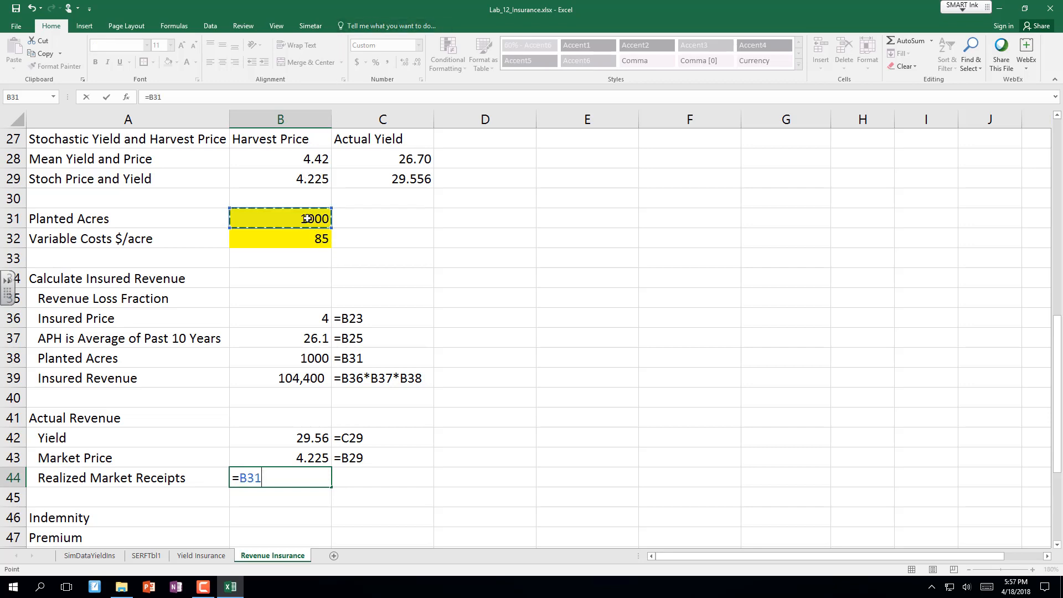
{"action": "type", "text": "*"}
{"action": "left_click", "coordinate": [324, 438]}
{"action": "type", "text": "*"}
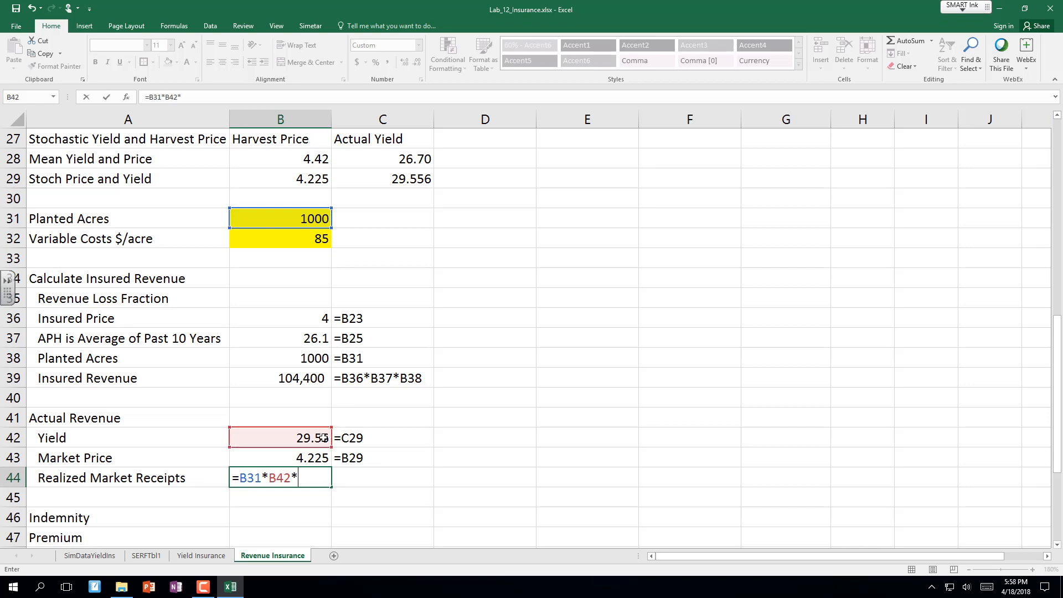
{"action": "left_click", "coordinate": [313, 458]}
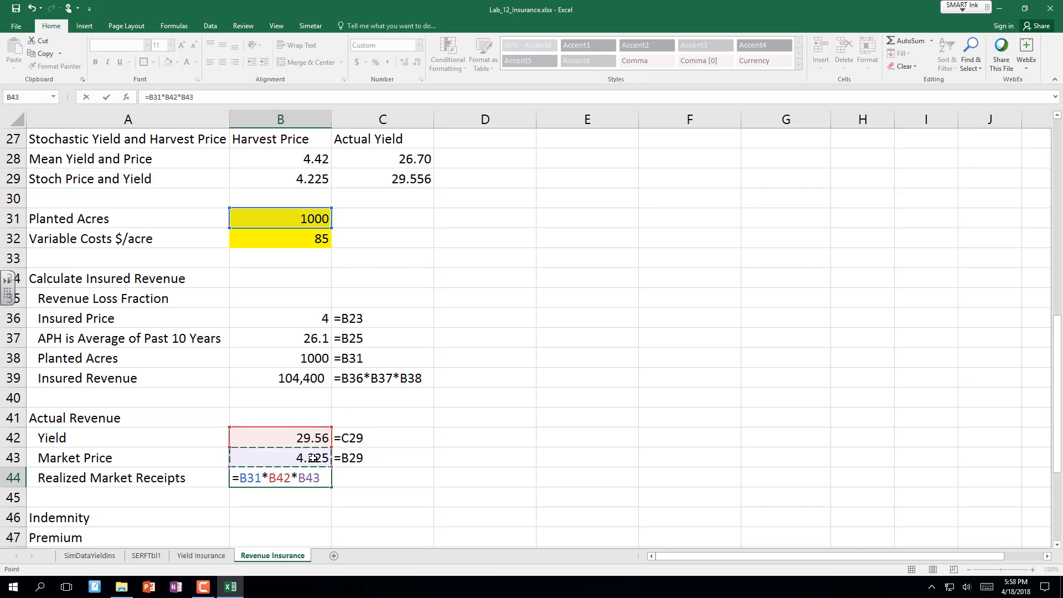
{"action": "key", "text": "Return"}
{"action": "key", "text": "Down"}
{"action": "key", "text": "Down"}
{"action": "key", "text": "Down"}
{"action": "key", "text": "Down"}
{"action": "key", "text": "Down"}
{"action": "key", "text": "Down"}
{"action": "key", "text": "Down"}
{"action": "key", "text": "Down"}
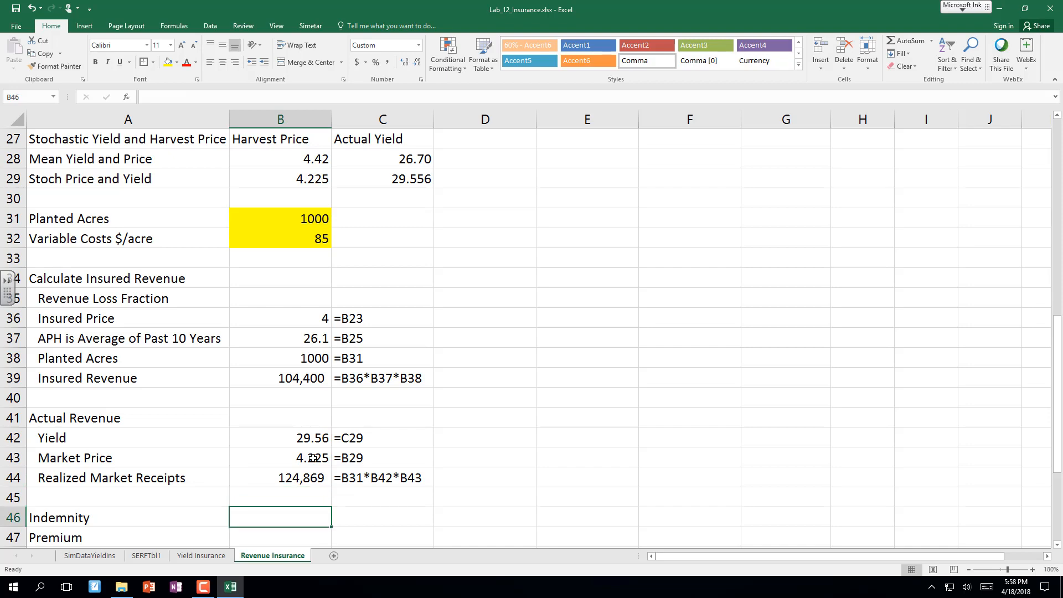
{"action": "key", "text": "Up"}
{"action": "key", "text": "Up"}
{"action": "key", "text": "Up"}
{"action": "key", "text": "Up"}
{"action": "key", "text": "Up"}
{"action": "key", "text": "Up"}
{"action": "key", "text": "Up"}
{"action": "key", "text": "Up"}
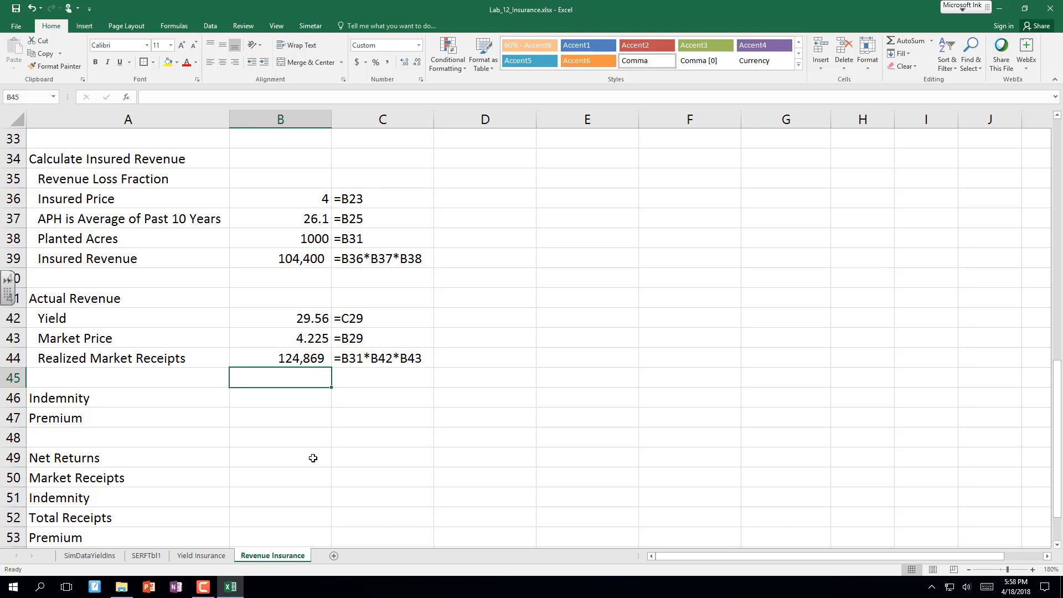
Sketch an ink bell curve on a baseline across columns F to J, with a vertical centre line labelled 104,400.
{"action": "left_click_drag", "start_coordinate": [637, 270], "coordinate": [985, 270]}
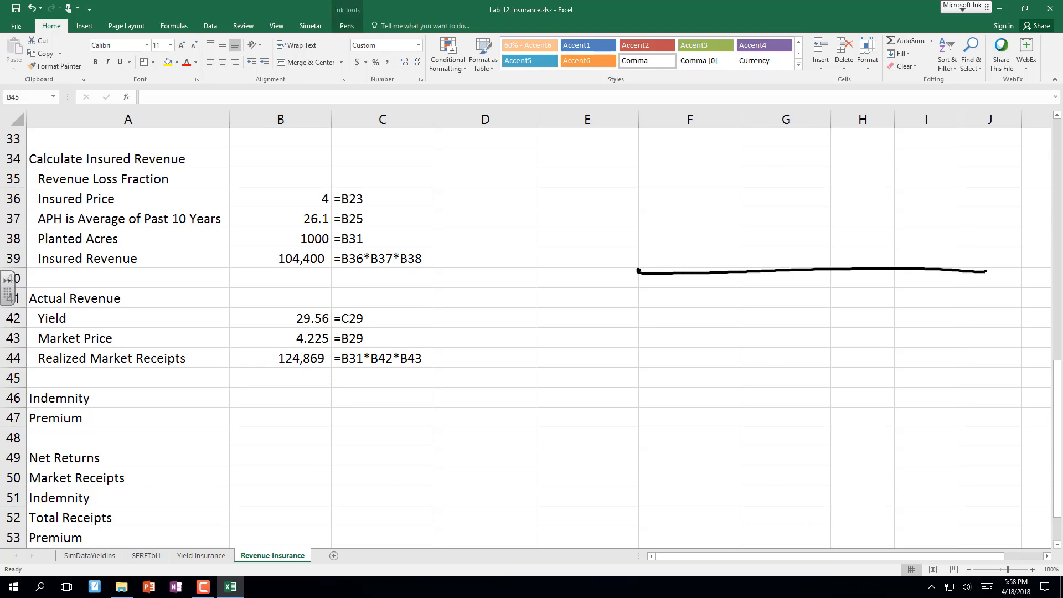
{"action": "mouse_move", "coordinate": [637, 266]}
{"action": "left_mouse_down"}
{"action": "mouse_move", "coordinate": [717, 237]}
{"action": "mouse_move", "coordinate": [911, 221]}
{"action": "mouse_move", "coordinate": [985, 271]}
{"action": "left_mouse_up"}
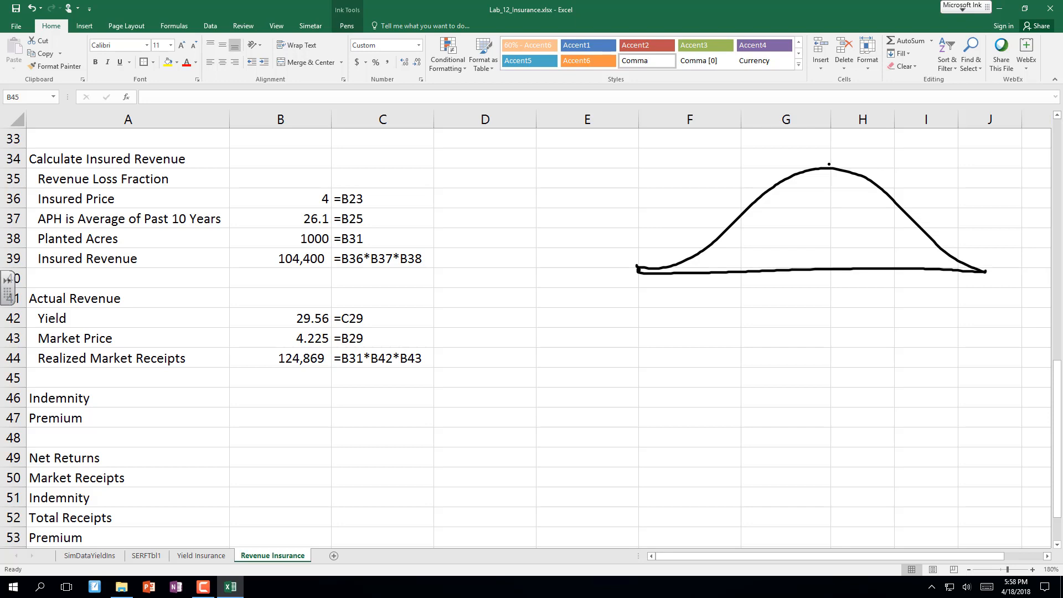
{"action": "mouse_move", "coordinate": [829, 164]}
{"action": "left_mouse_down"}
{"action": "mouse_move", "coordinate": [821, 304]}
{"action": "mouse_move", "coordinate": [830, 294]}
{"action": "mouse_move", "coordinate": [840, 306]}
{"action": "left_mouse_up"}
{"action": "mouse_move", "coordinate": [844, 301]}
{"action": "left_mouse_down"}
{"action": "mouse_move", "coordinate": [858, 310]}
{"action": "mouse_move", "coordinate": [884, 299]}
{"action": "left_mouse_up"}
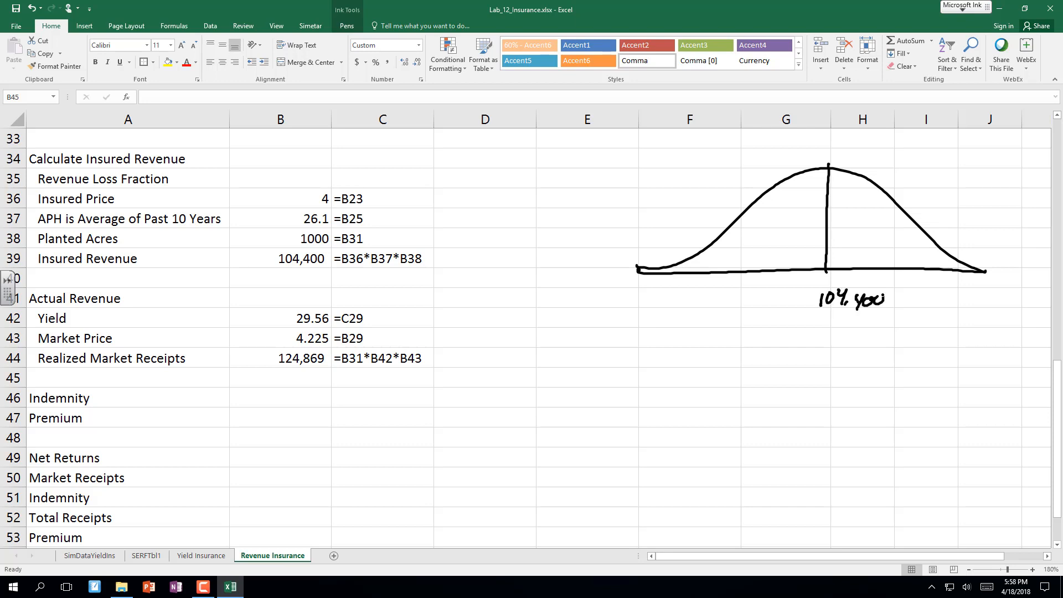
Draw a vertical ink line through the bell curve right of its centre line and label it 124k.
{"action": "left_click_drag", "start_coordinate": [883, 176], "coordinate": [877, 271]}
{"action": "mouse_move", "coordinate": [881, 156]}
{"action": "left_mouse_down"}
{"action": "mouse_move", "coordinate": [880, 171]}
{"action": "mouse_move", "coordinate": [906, 159]}
{"action": "left_mouse_up"}
{"action": "mouse_move", "coordinate": [903, 148]}
{"action": "left_mouse_down"}
{"action": "mouse_move", "coordinate": [904, 166]}
{"action": "mouse_move", "coordinate": [921, 145]}
{"action": "mouse_move", "coordinate": [911, 157]}
{"action": "mouse_move", "coordinate": [924, 157]}
{"action": "left_mouse_up"}
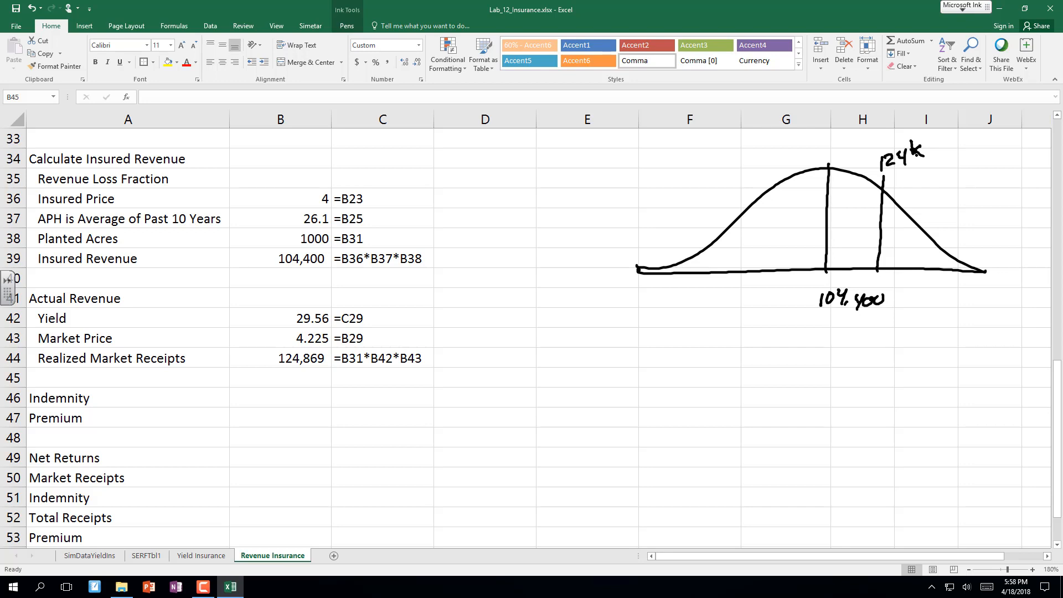
Ink a mark beside the Revenue Loss Fraction and draw a vertical line left of the curve's centre, labelled "insured Rev.".
{"action": "mouse_move", "coordinate": [339, 173]}
{"action": "left_mouse_down"}
{"action": "mouse_move", "coordinate": [348, 178]}
{"action": "mouse_move", "coordinate": [364, 160]}
{"action": "mouse_move", "coordinate": [354, 174]}
{"action": "left_mouse_up"}
{"action": "left_click_drag", "start_coordinate": [781, 176], "coordinate": [774, 270]}
{"action": "mouse_move", "coordinate": [780, 175]}
{"action": "left_mouse_down"}
{"action": "mouse_move", "coordinate": [719, 157]}
{"action": "mouse_move", "coordinate": [798, 128]}
{"action": "mouse_move", "coordinate": [772, 160]}
{"action": "mouse_move", "coordinate": [794, 150]}
{"action": "left_mouse_up"}
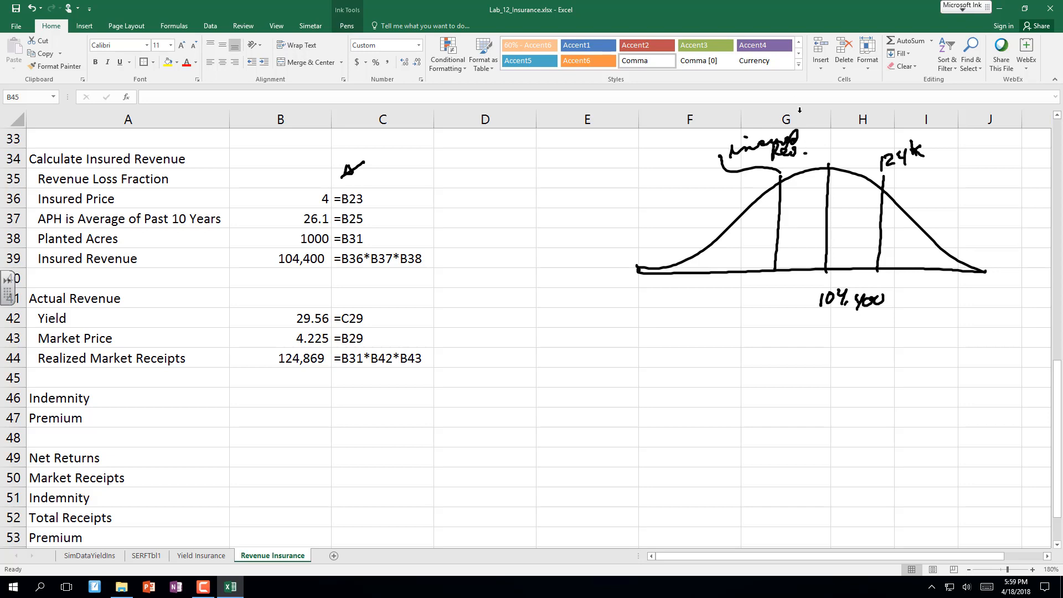
Link the Revenue Loss Fraction in B35 to the simulated scenario's fraction with =B22.
{"action": "key", "text": "Escape"}
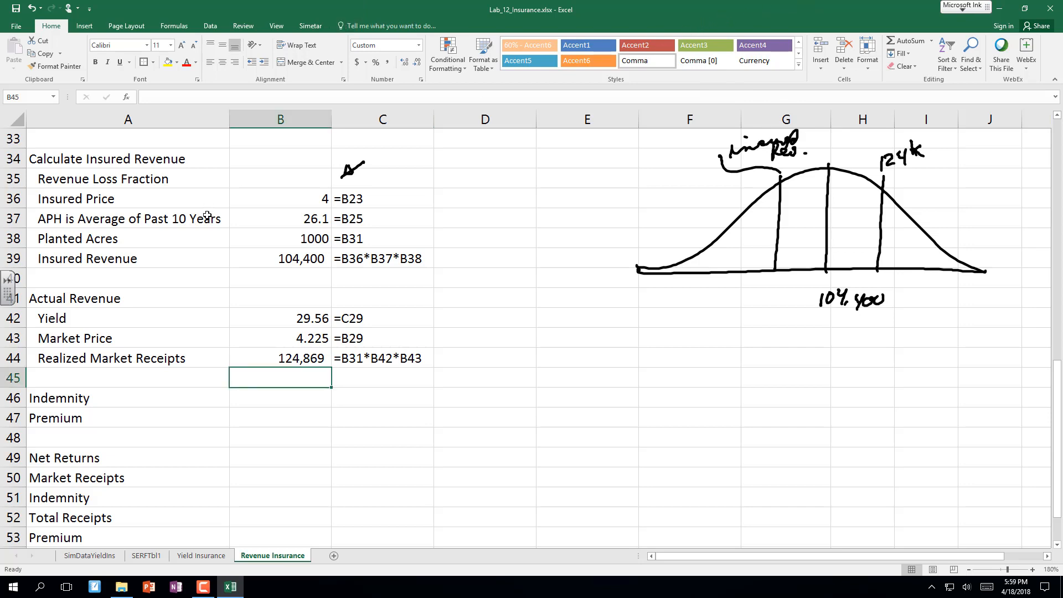
{"action": "left_click", "coordinate": [257, 181]}
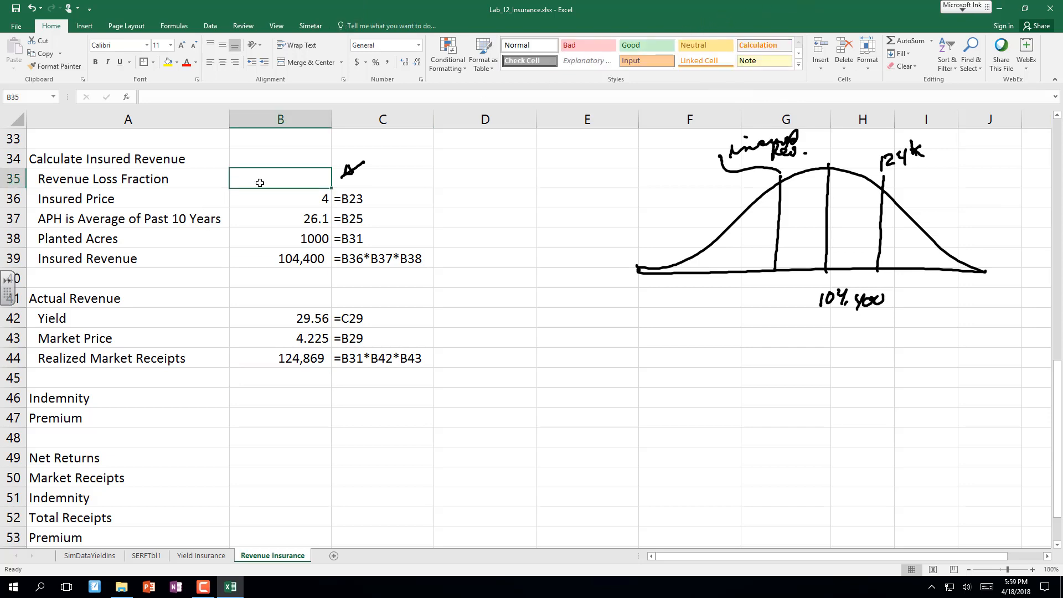
{"action": "type", "text": "="}
{"action": "key", "text": "Up"}
{"action": "key", "text": "Up"}
{"action": "key", "text": "Up"}
{"action": "key", "text": "Up"}
{"action": "key", "text": "Up"}
{"action": "key", "text": "Up"}
{"action": "key", "text": "Up"}
{"action": "key", "text": "Up"}
{"action": "key", "text": "Up"}
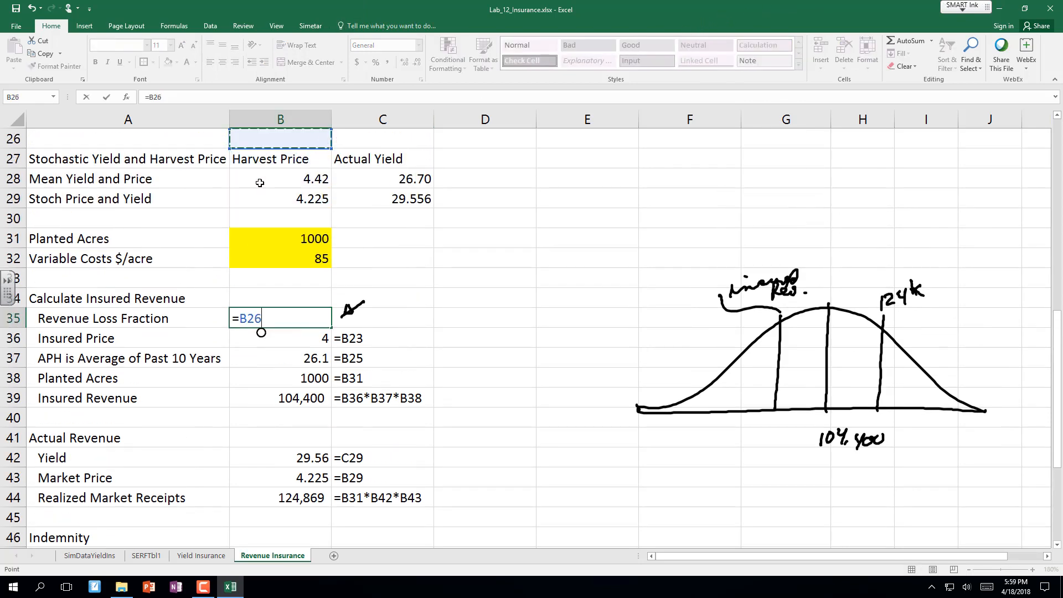
{"action": "key", "text": "Up"}
{"action": "key", "text": "Up"}
{"action": "key", "text": "Up"}
{"action": "key", "text": "Up"}
{"action": "key", "text": "Up"}
{"action": "key", "text": "Up"}
{"action": "key", "text": "Down"}
{"action": "key", "text": "Down"}
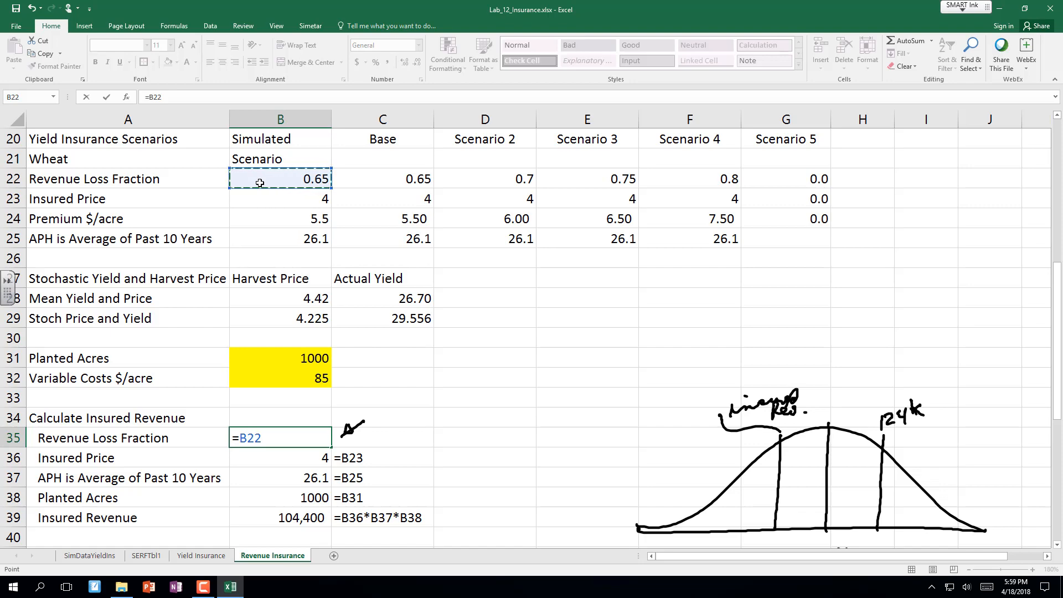
{"action": "key", "text": "Return"}
Extend the Insured Revenue formula in B39 with the revenue loss fraction so it reads =B36*B37*B38*B35.
{"action": "key", "text": "Down"}
{"action": "key", "text": "Down"}
{"action": "key", "text": "Down"}
{"action": "key", "text": "Down"}
{"action": "key", "text": "Down"}
{"action": "key", "text": "Down"}
{"action": "key", "text": "Down"}
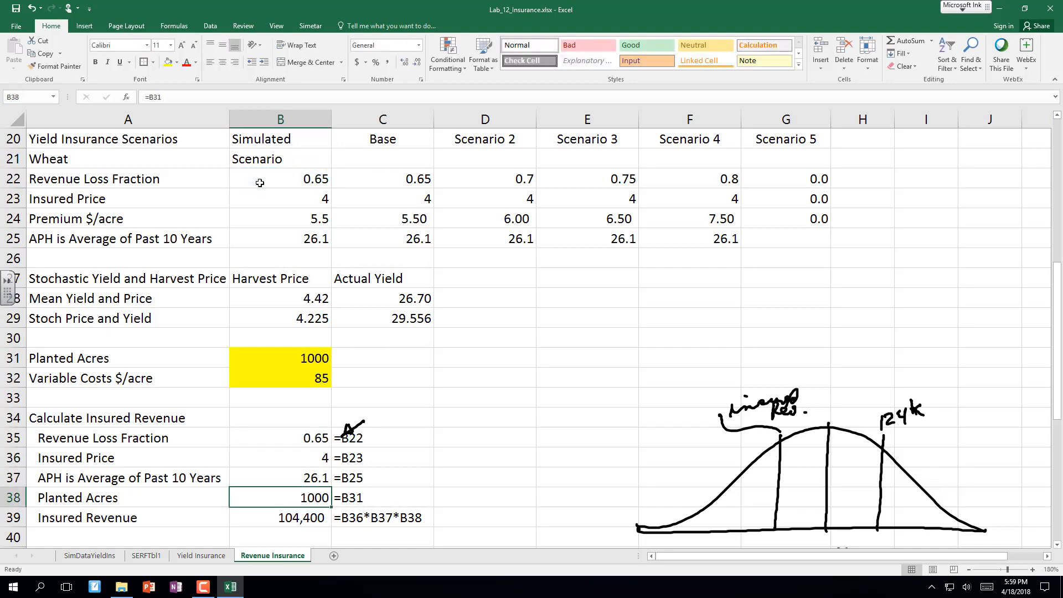
{"action": "key", "text": "Up"}
{"action": "key", "text": "Up"}
{"action": "key", "text": "Up"}
{"action": "key", "text": "Up"}
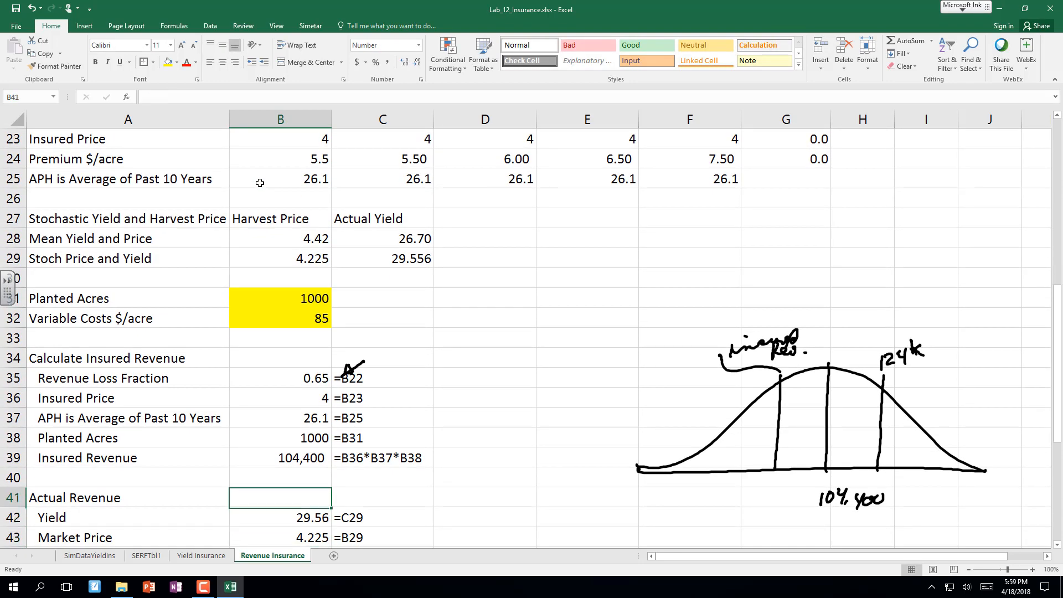
{"action": "key", "text": "F2"}
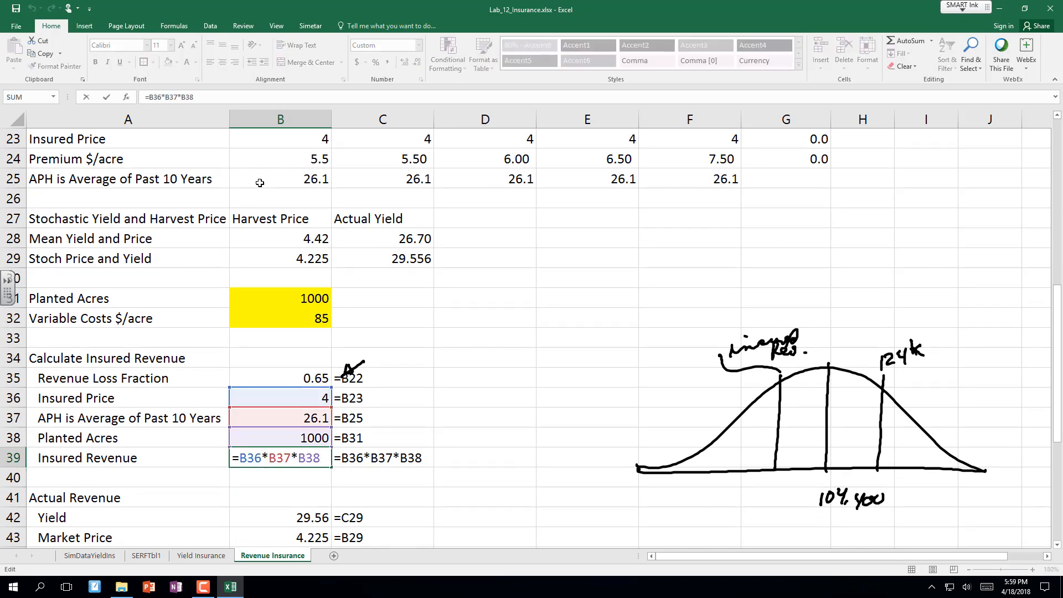
{"action": "type", "text": "*"}
{"action": "left_click", "coordinate": [326, 377]}
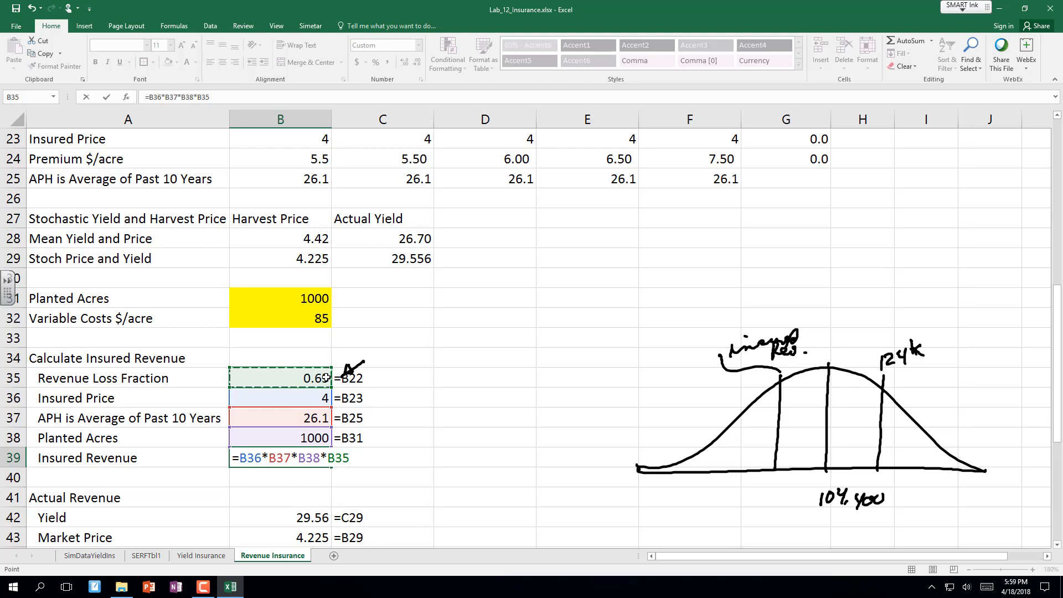
{"action": "key", "text": "Return"}
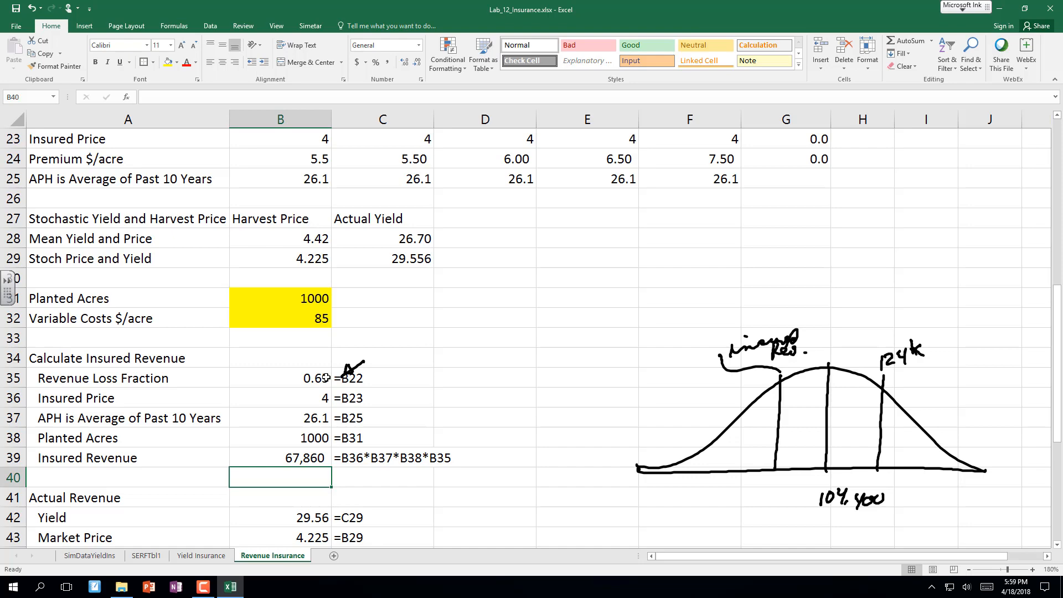
Add the label LOST REVENUE in A45, below Realized Market Receipts.
{"action": "key", "text": "Down"}
{"action": "key", "text": "Down"}
{"action": "key", "text": "Down"}
{"action": "key", "text": "Down"}
{"action": "key", "text": "Down"}
{"action": "key", "text": "Down"}
{"action": "key", "text": "Down"}
{"action": "key", "text": "Down"}
{"action": "key", "text": "Down"}
{"action": "key", "text": "Down"}
{"action": "key", "text": "Down"}
{"action": "key", "text": "Down"}
{"action": "key", "text": "Down"}
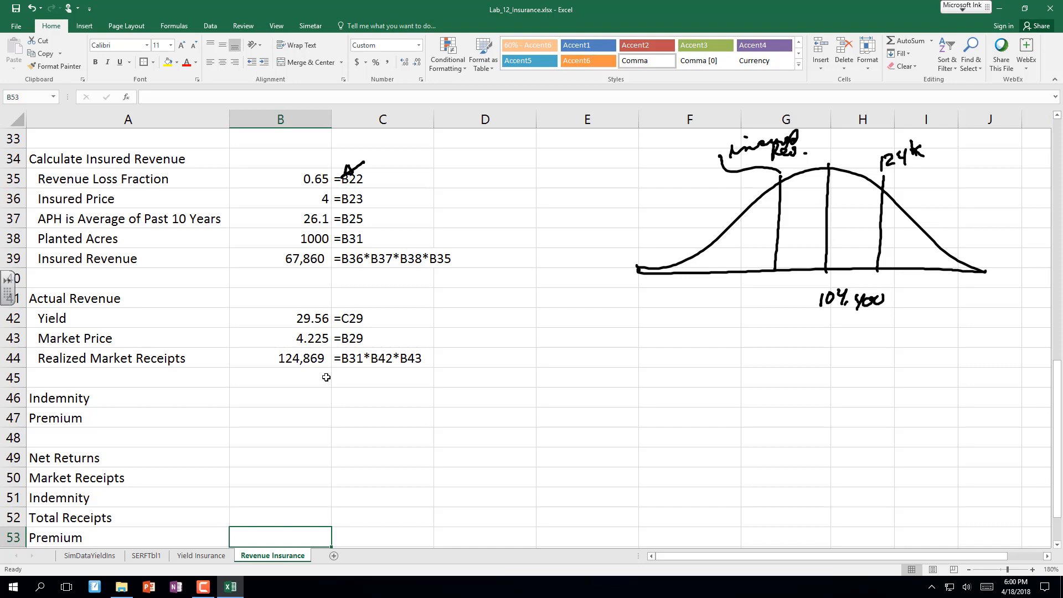
{"action": "key", "text": "Down"}
{"action": "key", "text": "Down"}
{"action": "key", "text": "Down"}
{"action": "key", "text": "Down"}
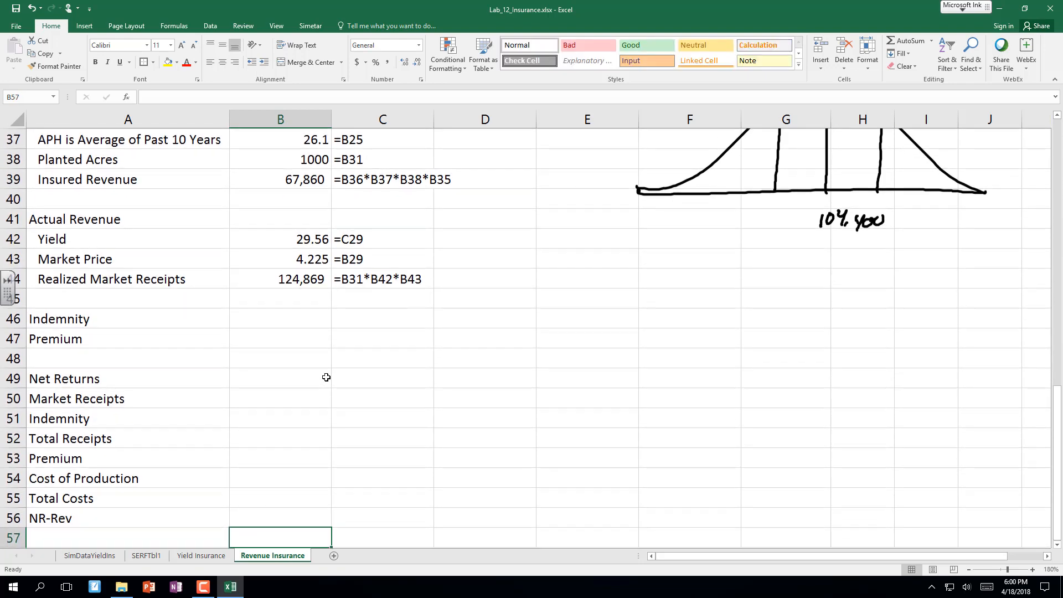
{"action": "left_click", "coordinate": [96, 302]}
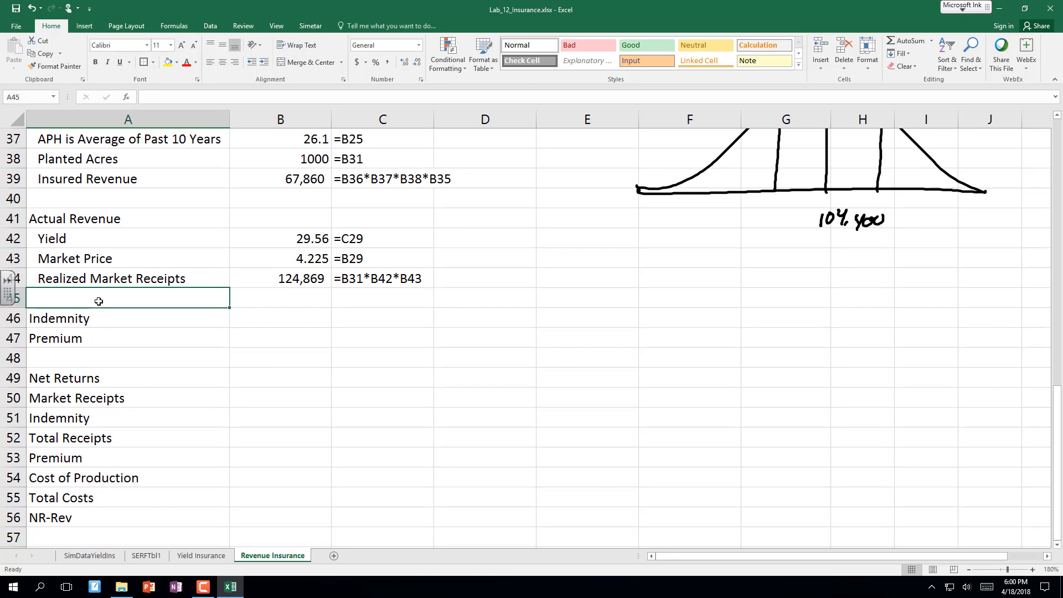
{"action": "type", "text": "LOST"}
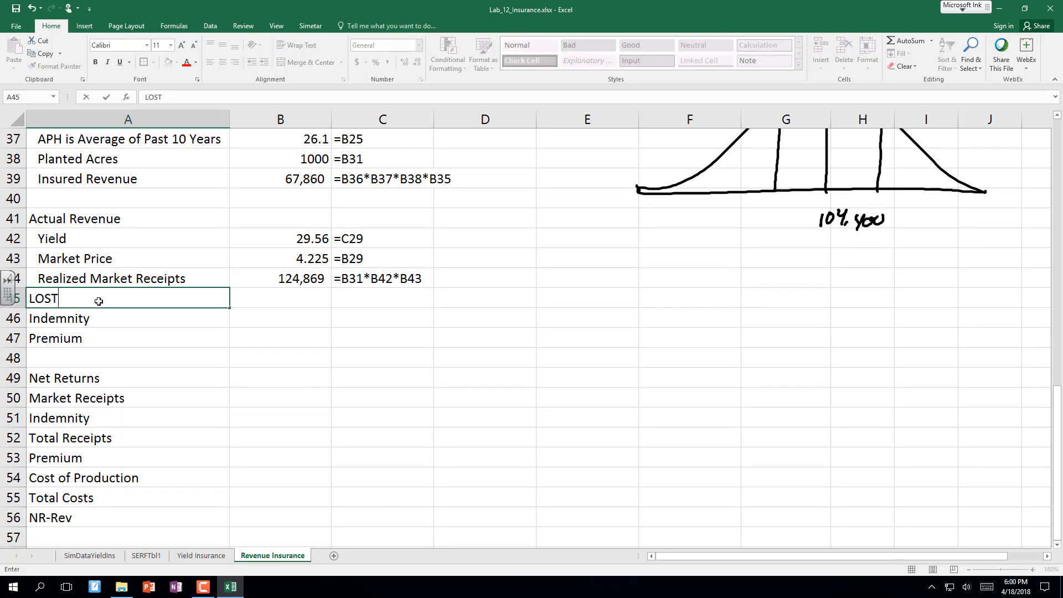
{"action": "type", "text": " REVENUE"}
{"action": "key", "text": "Up"}
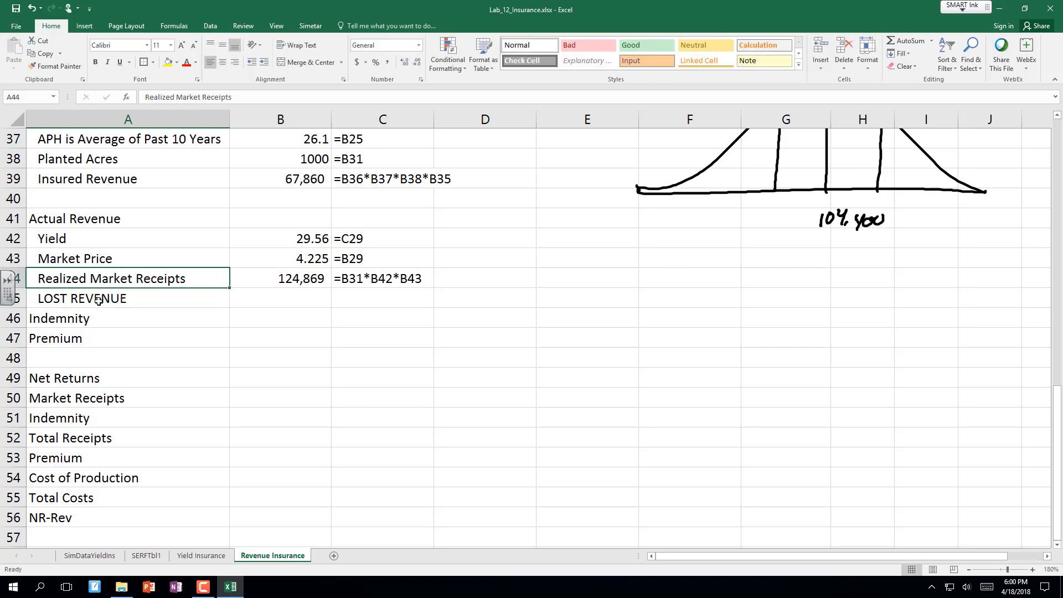
Calculate lost revenue in B45 with =IF(B44<B39,B39-B44,0), comparing realized market receipts with insured revenue.
{"action": "key", "text": "Down"}
{"action": "key", "text": "Right"}
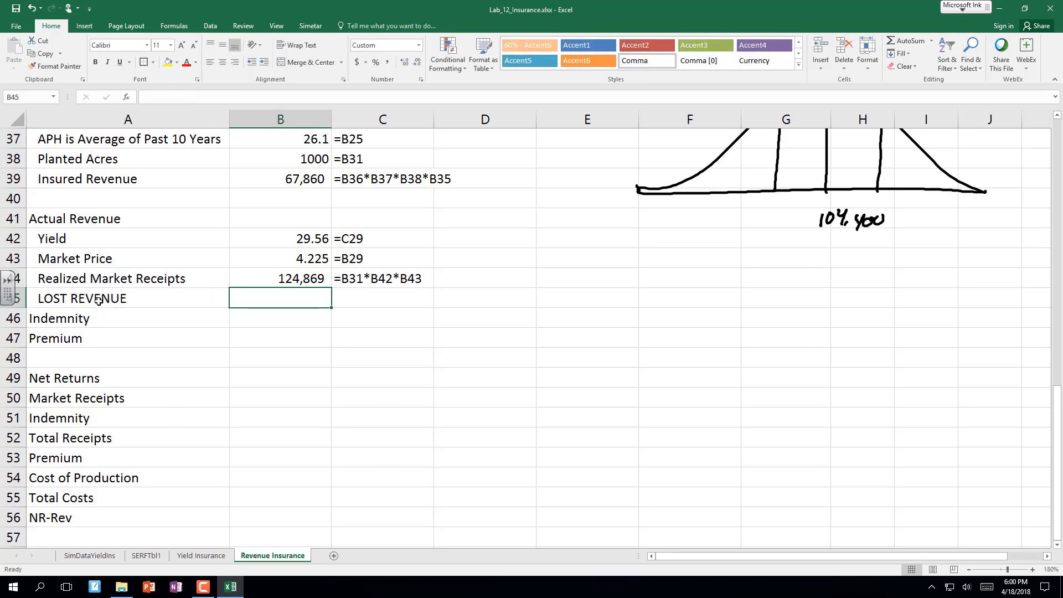
{"action": "type", "text": "="}
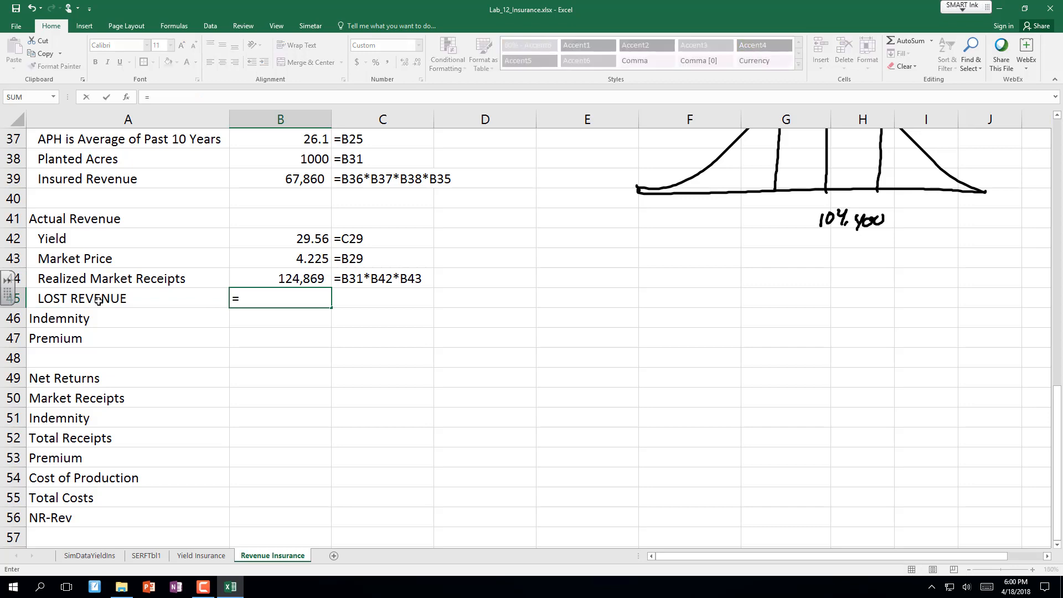
{"action": "type", "text": "if("}
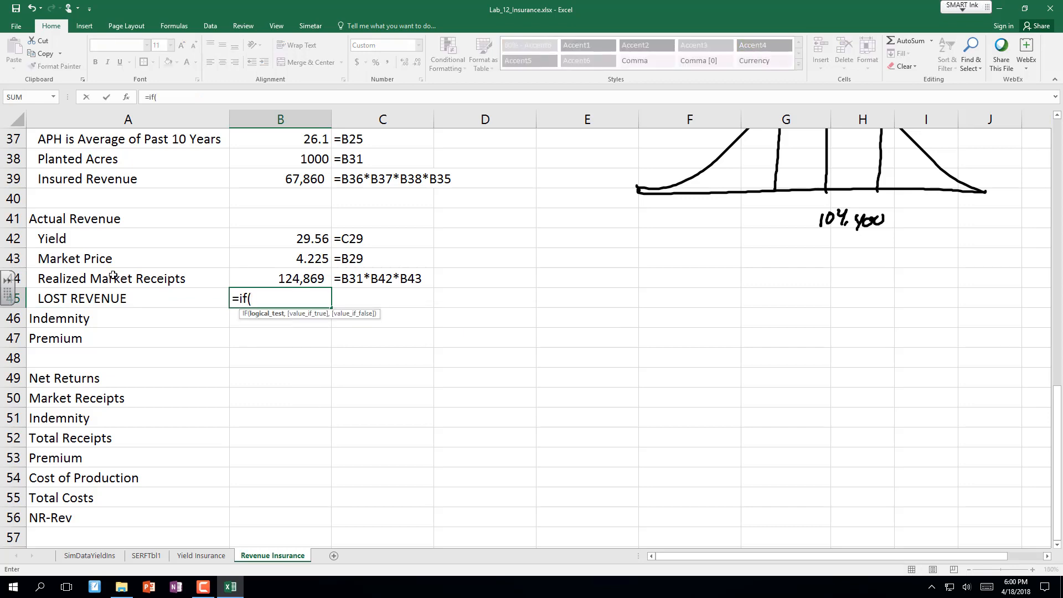
{"action": "left_click", "coordinate": [302, 277]}
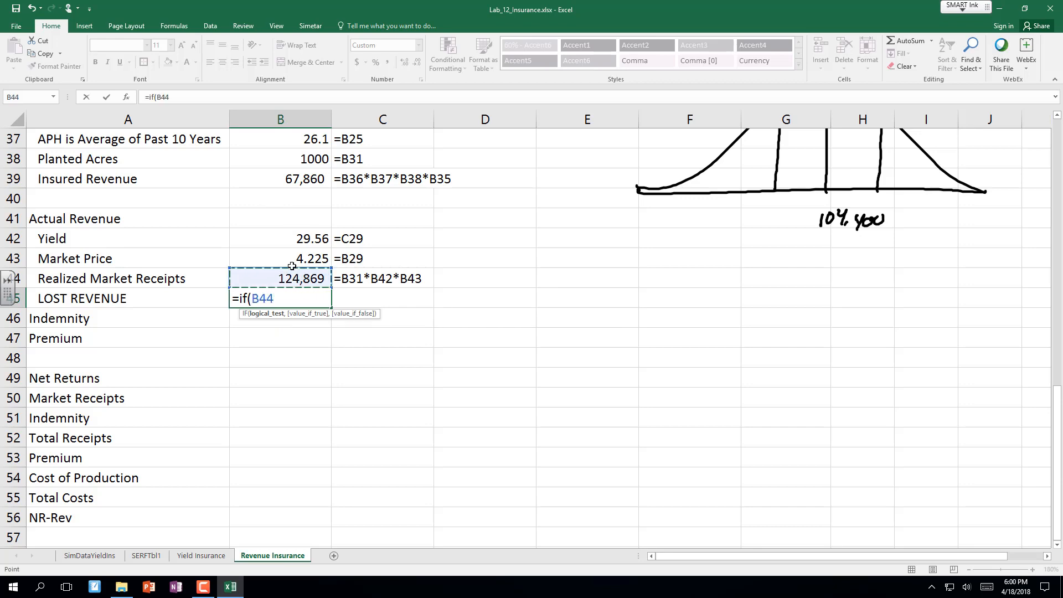
{"action": "type", "text": "<"}
{"action": "left_click", "coordinate": [306, 177]}
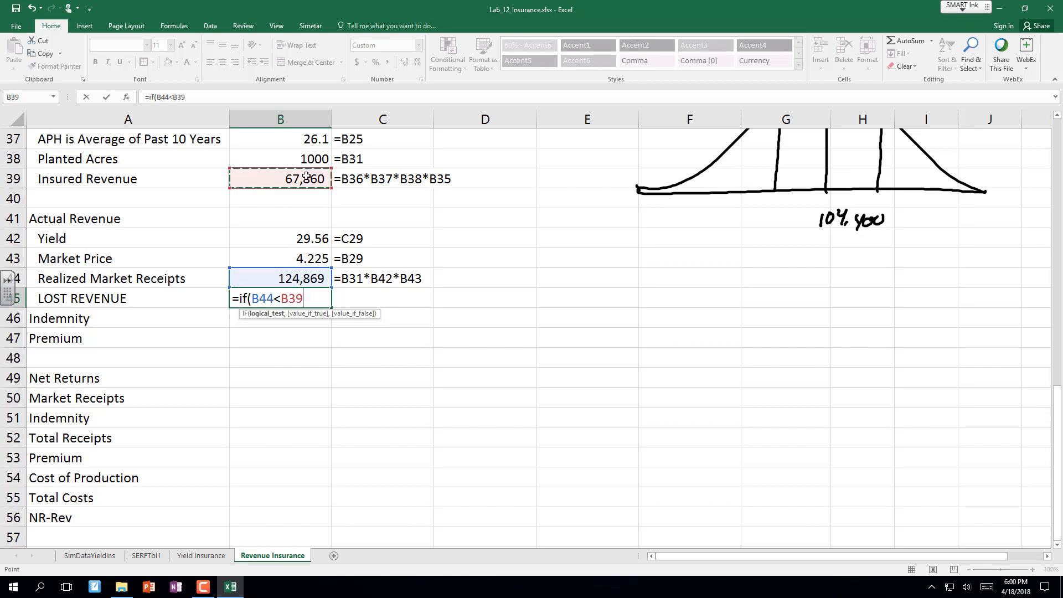
{"action": "type", "text": ","}
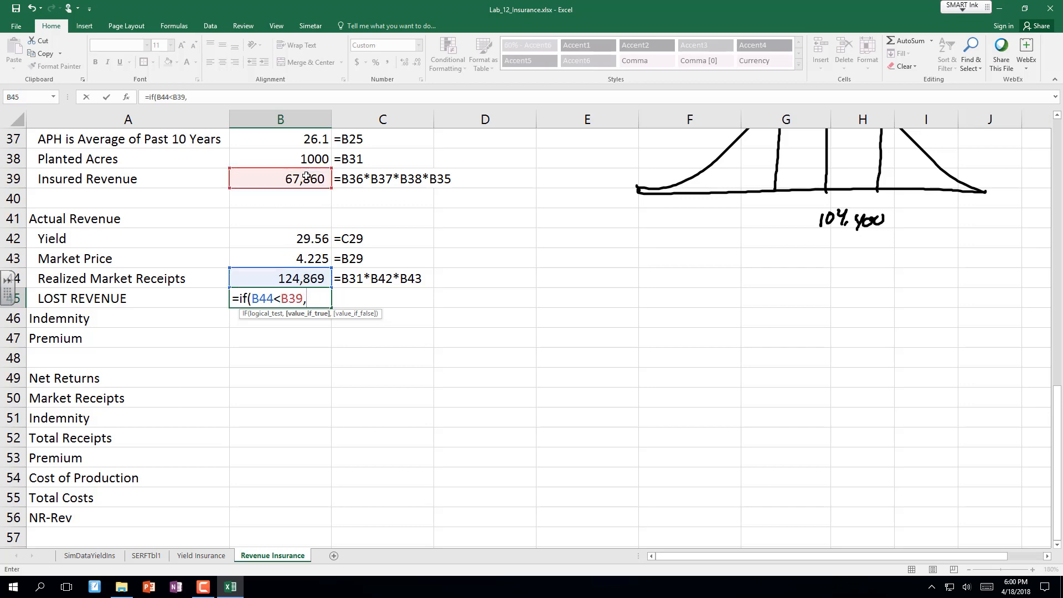
{"action": "left_click", "coordinate": [306, 177]}
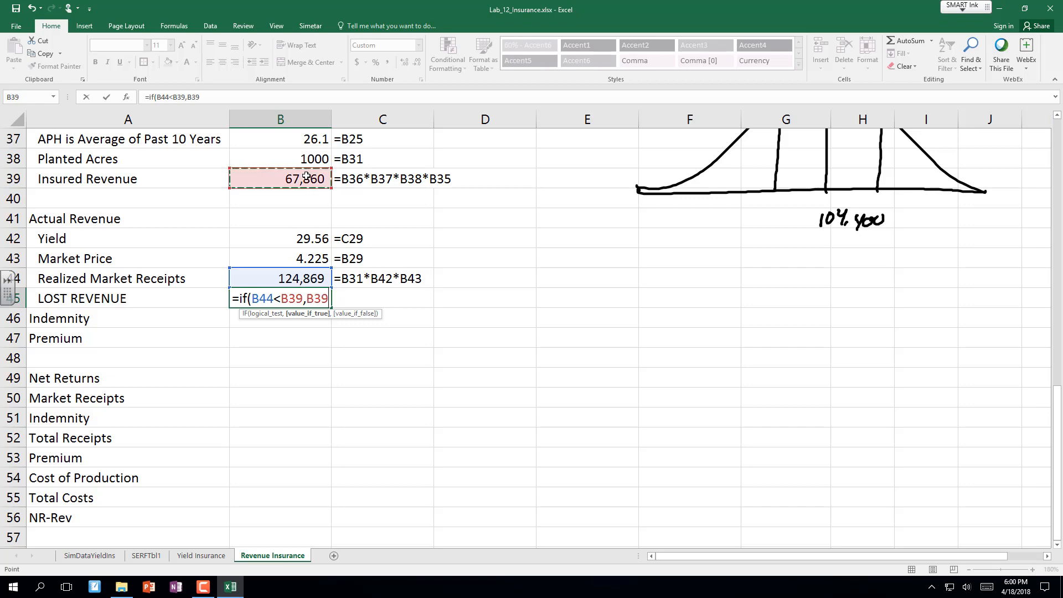
{"action": "type", "text": "-"}
{"action": "left_click", "coordinate": [310, 277]}
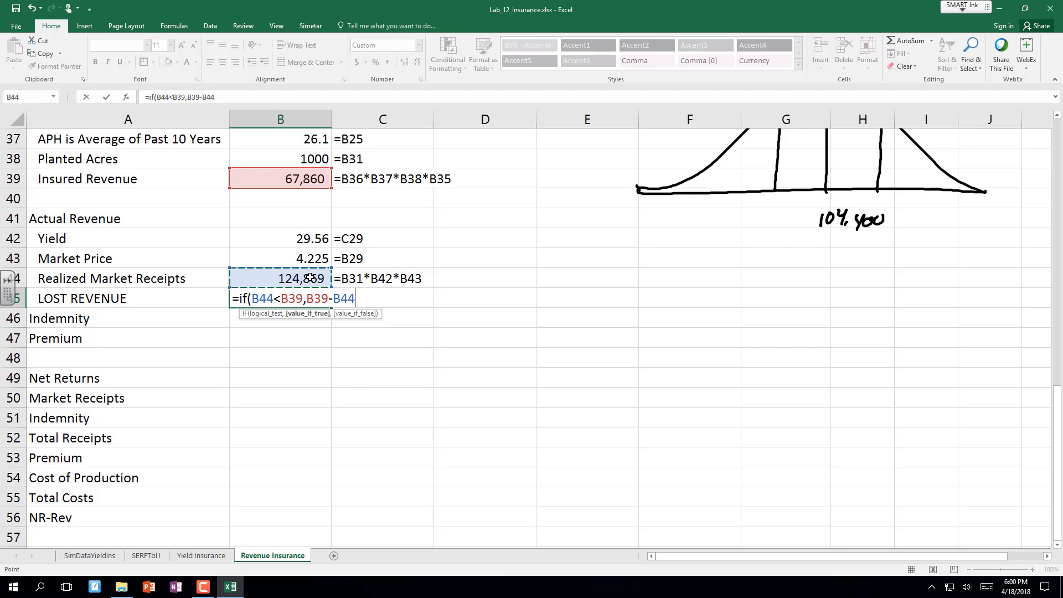
{"action": "type", "text": ","}
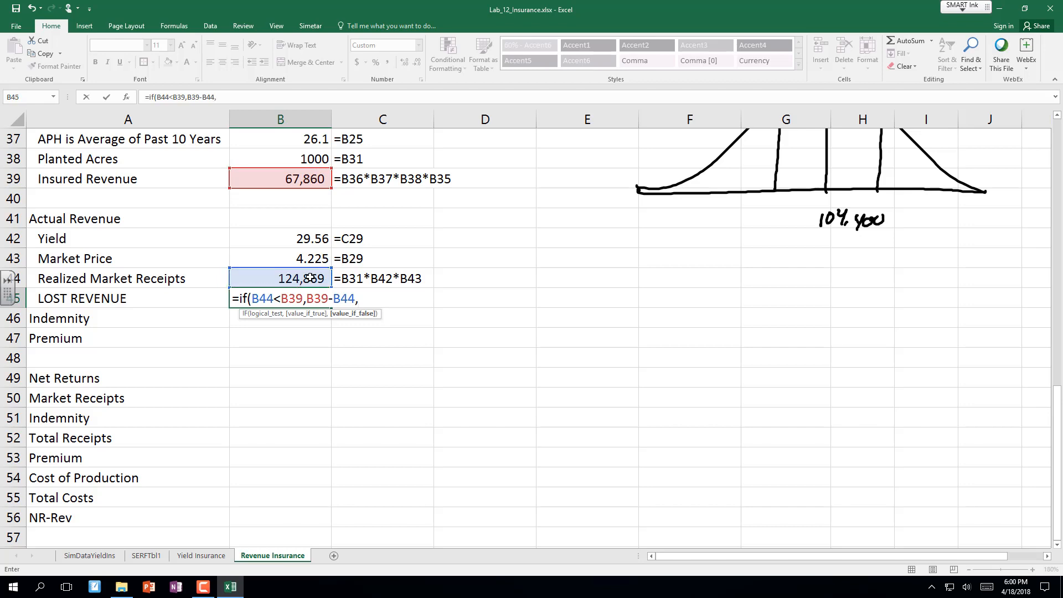
{"action": "type", "text": "0)"}
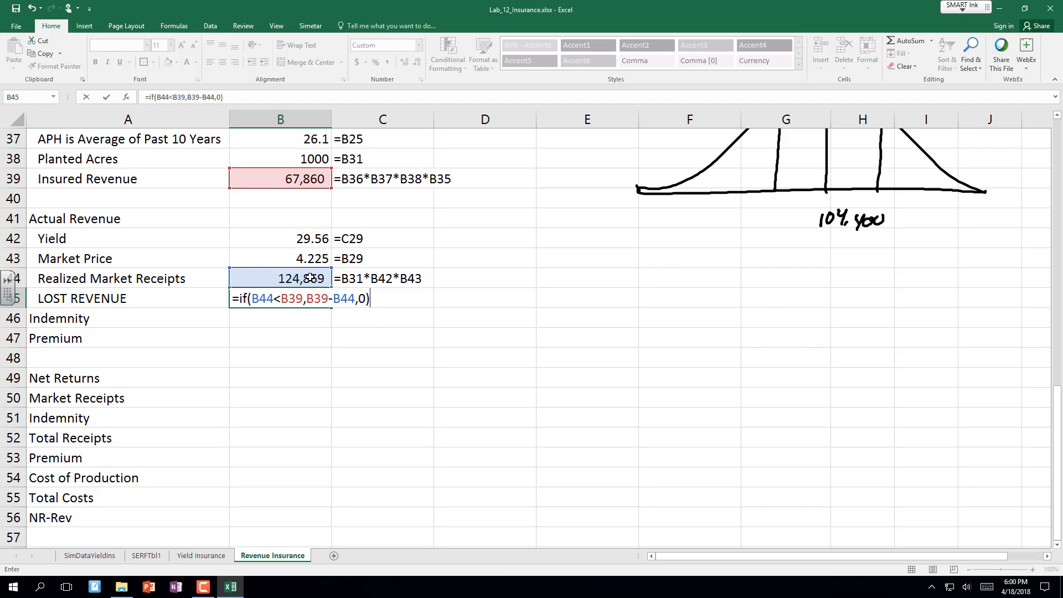
{"action": "key", "text": "Return"}
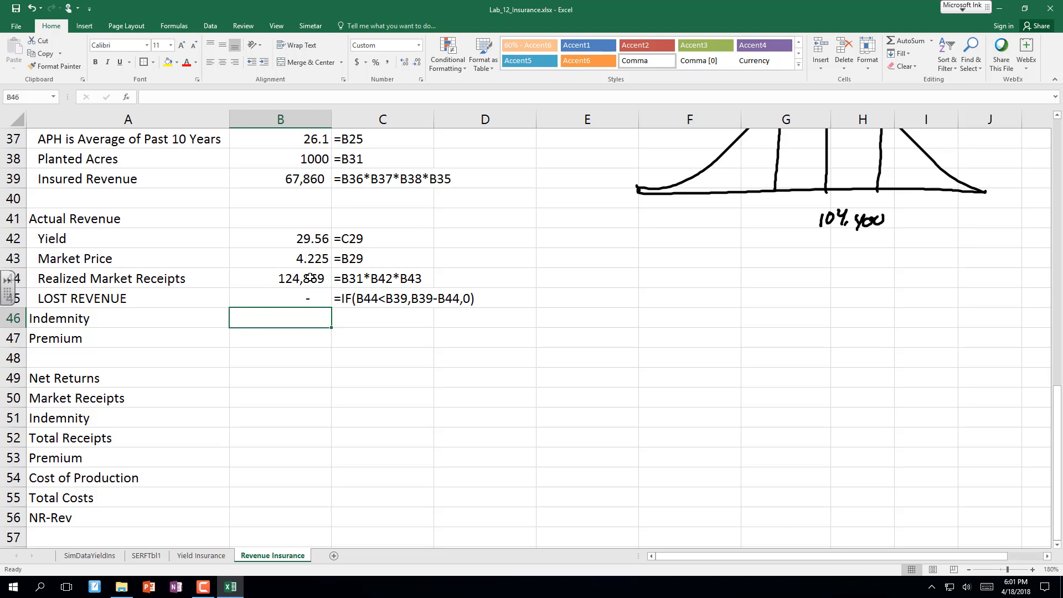
Set the Indemnity in B46 equal to the lost revenue with =B45.
{"action": "type", "text": "="}
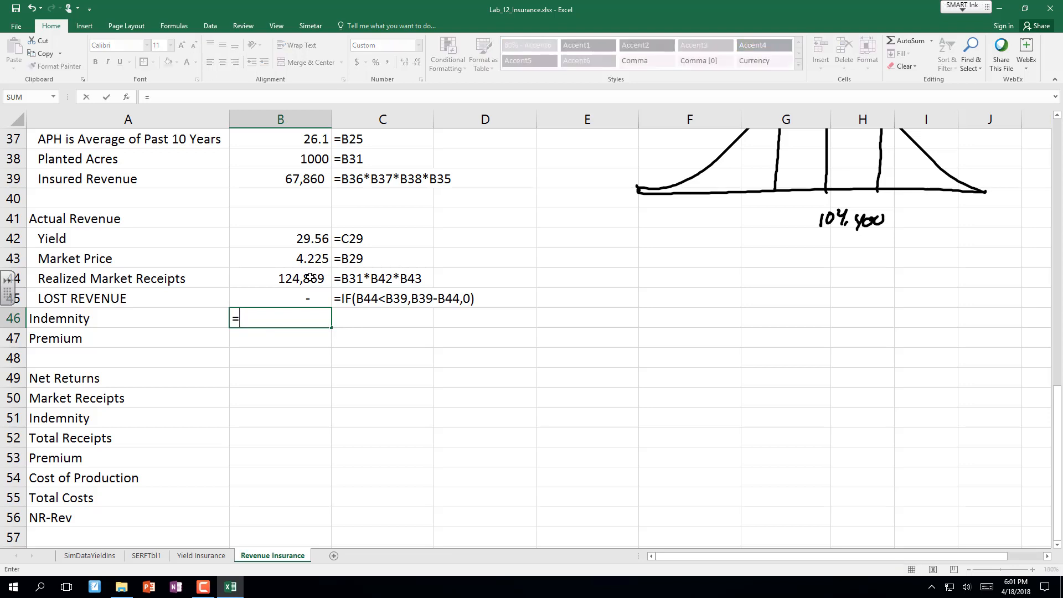
{"action": "left_click", "coordinate": [294, 298]}
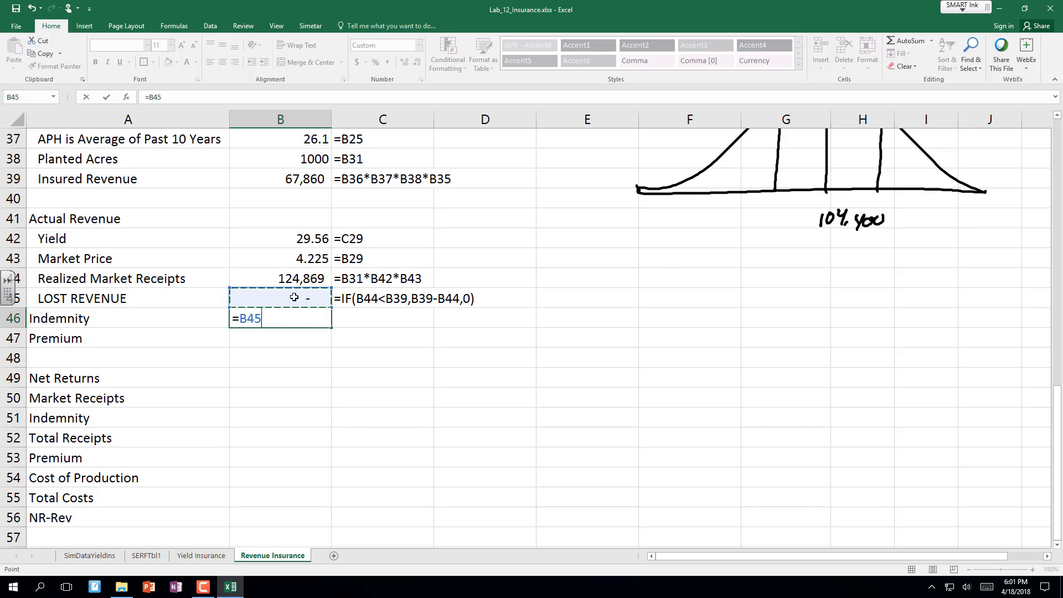
{"action": "key", "text": "Return"}
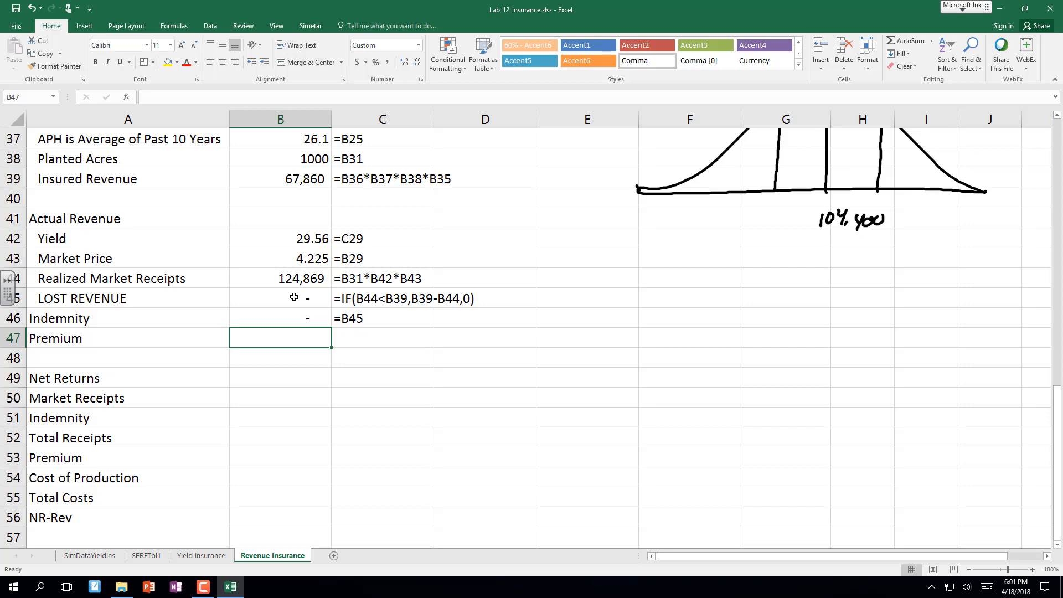
Calculate the Premium in B47 with =B38*B24, multiplying planted acres by the premium per acre.
{"action": "type", "text": "="}
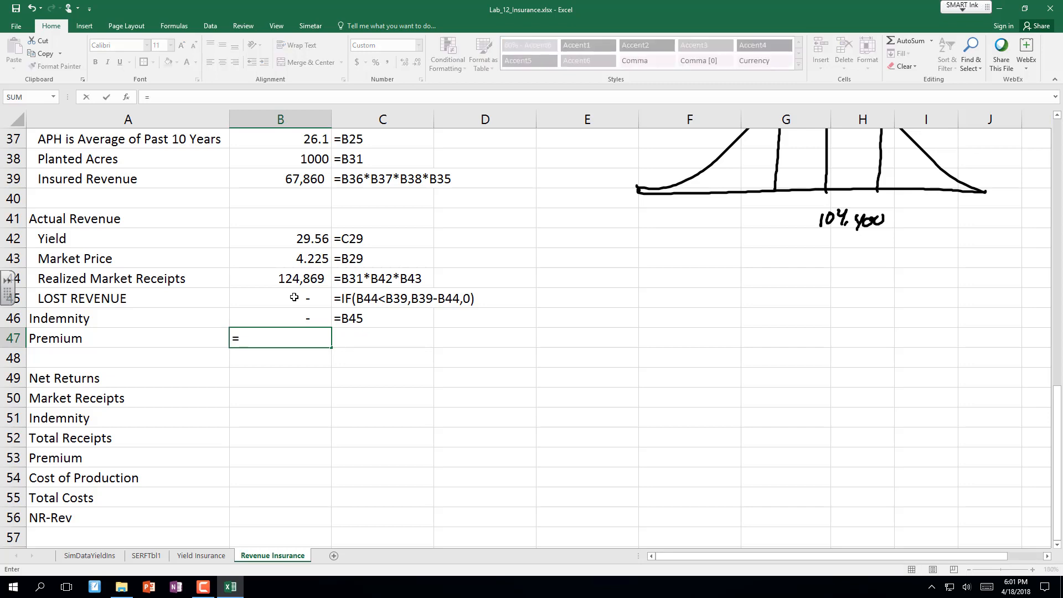
{"action": "left_click", "coordinate": [304, 153]}
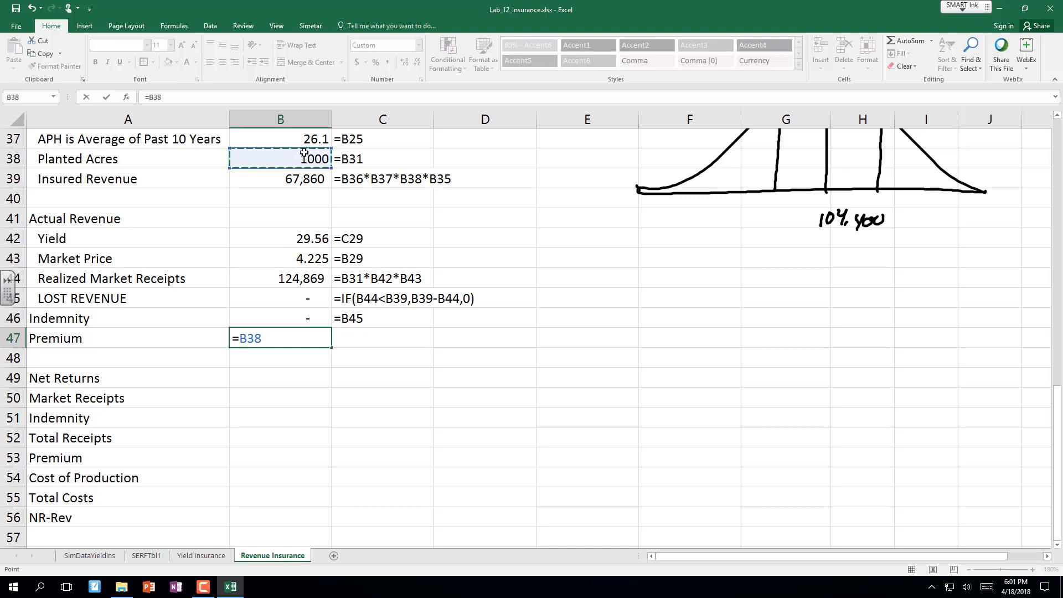
{"action": "type", "text": "*"}
{"action": "scroll", "coordinate": [282, 156], "scroll_direction": "up", "scroll_amount": 1}
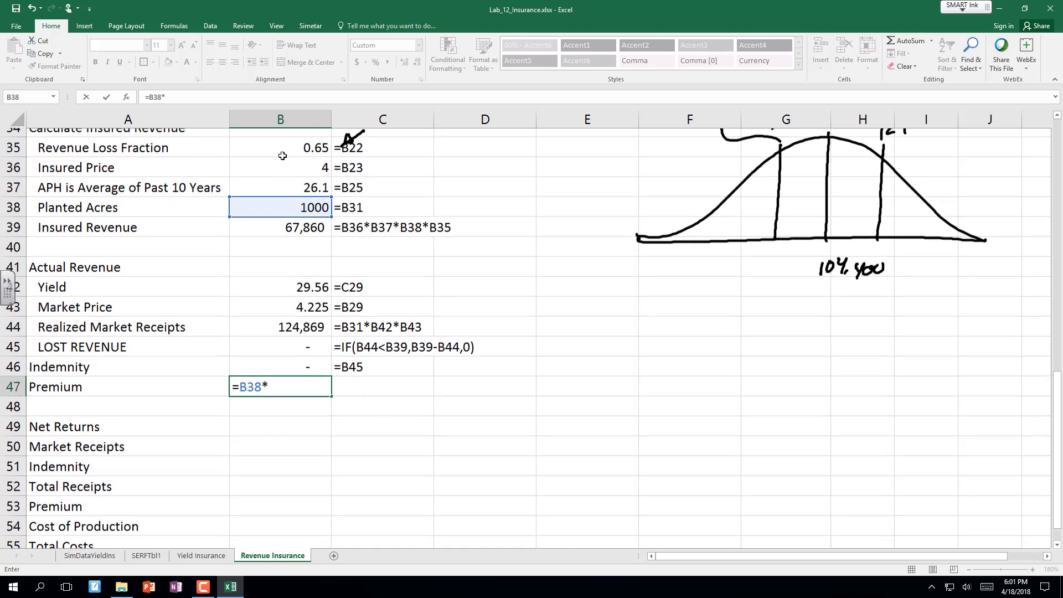
{"action": "scroll", "coordinate": [282, 155], "scroll_direction": "up", "scroll_amount": 2}
{"action": "scroll", "coordinate": [283, 166], "scroll_direction": "up", "scroll_amount": 2}
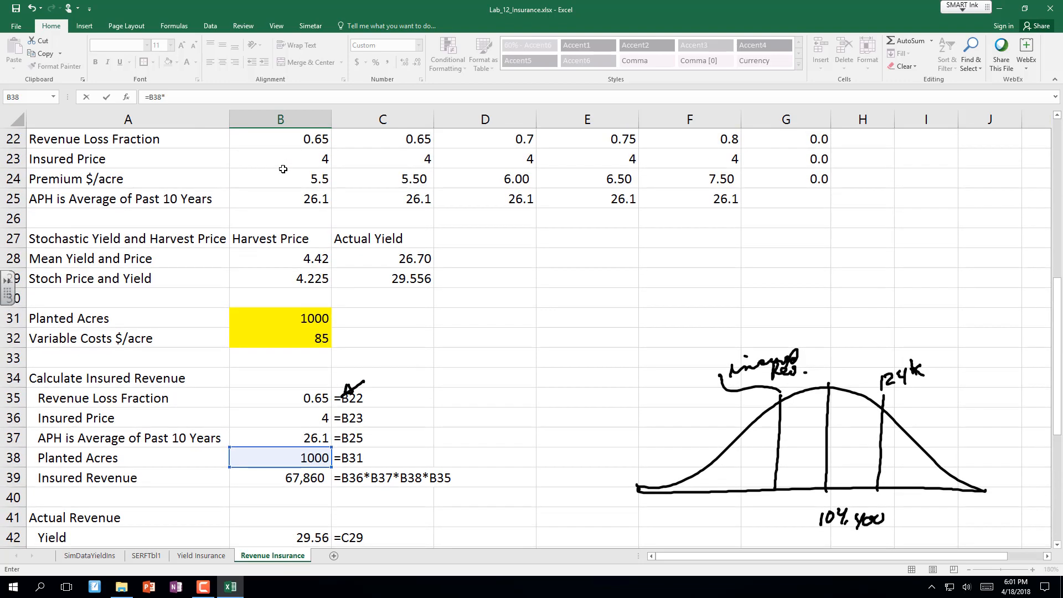
{"action": "left_click", "coordinate": [287, 175]}
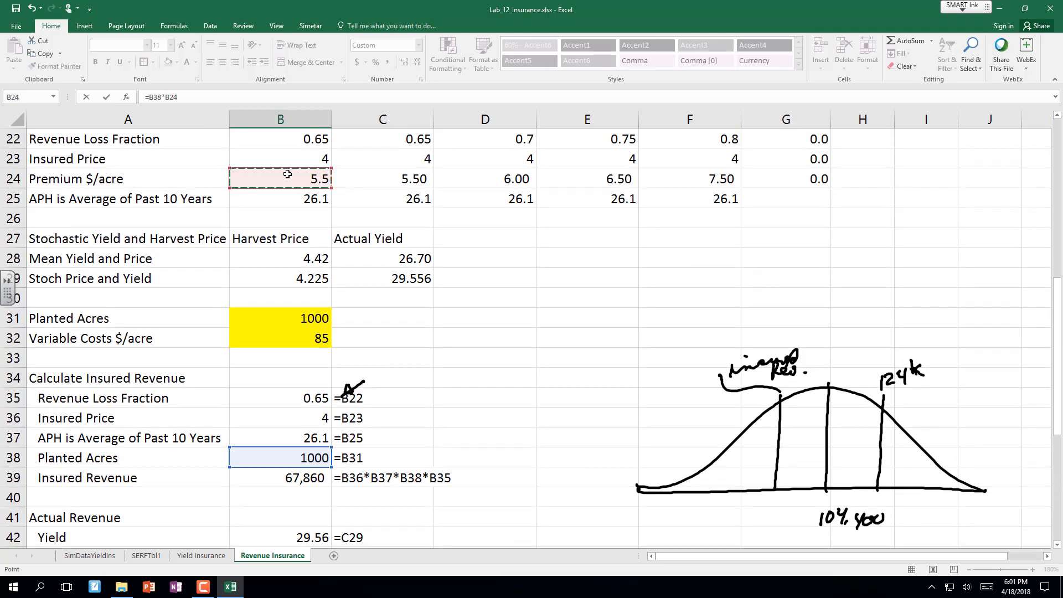
{"action": "key", "text": "Return"}
{"action": "key", "text": "Return"}
{"action": "key", "text": "Return"}
{"action": "key", "text": "Return"}
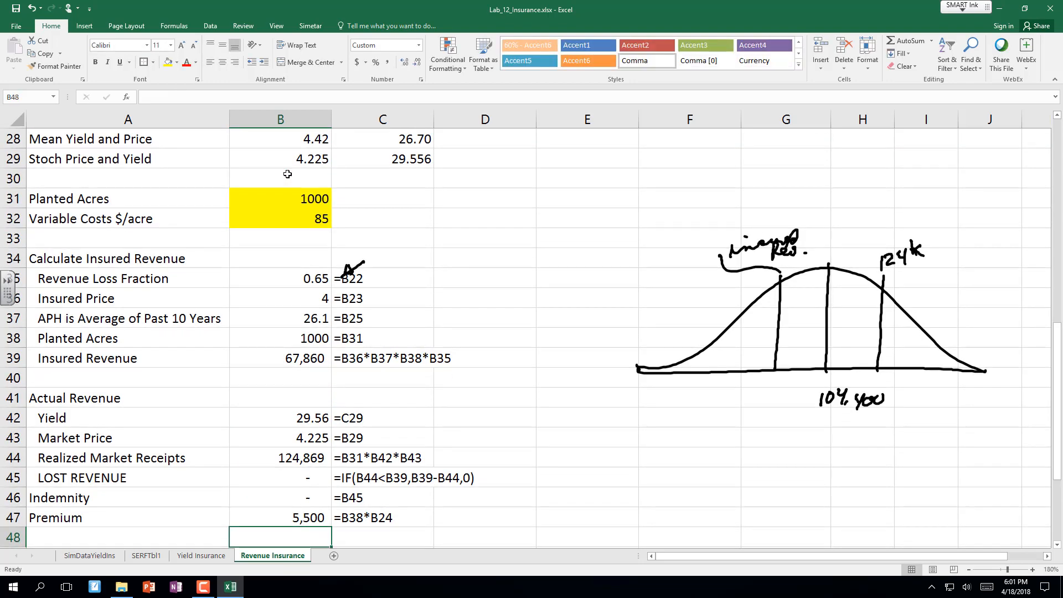
{"action": "key", "text": "Return"}
{"action": "key", "text": "Return"}
{"action": "key", "text": "Return"}
{"action": "key", "text": "Return"}
{"action": "key", "text": "Return"}
{"action": "key", "text": "Return"}
{"action": "key", "text": "Return"}
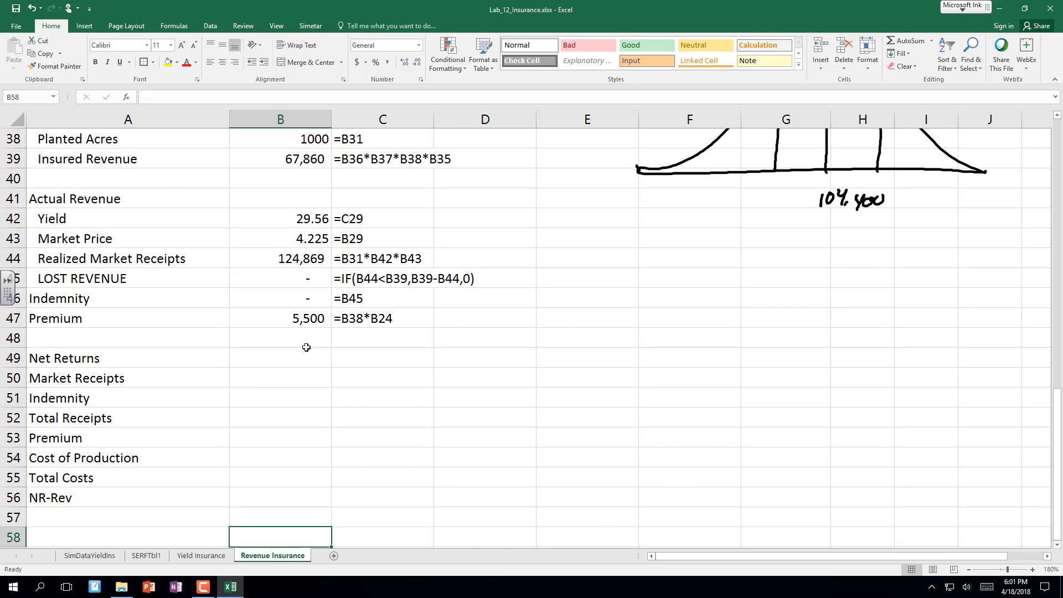
{"action": "left_click", "coordinate": [275, 356]}
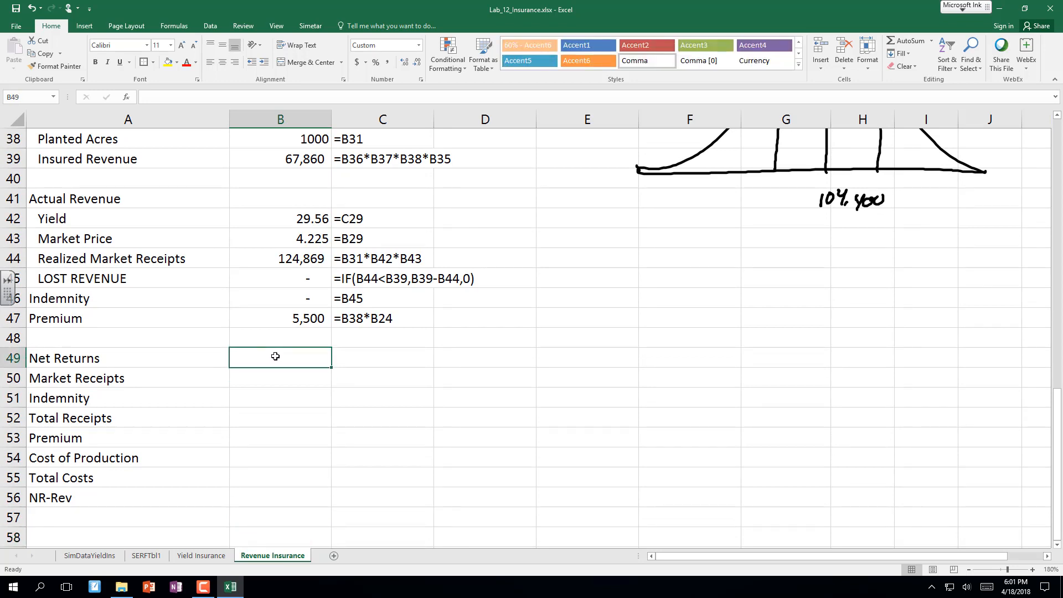
{"action": "type", "text": "="}
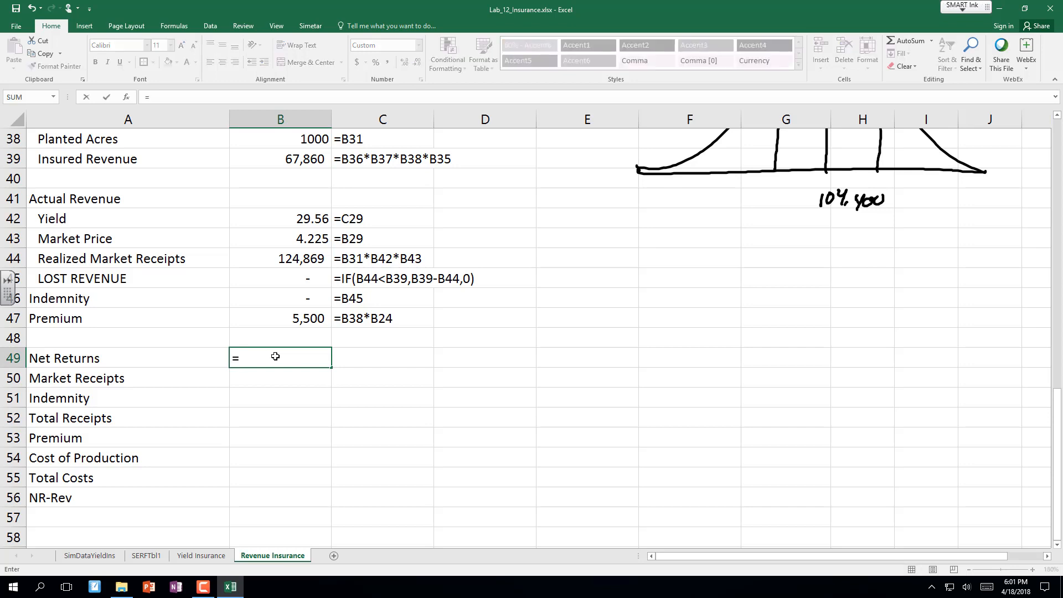
{"action": "key", "text": "Escape"}
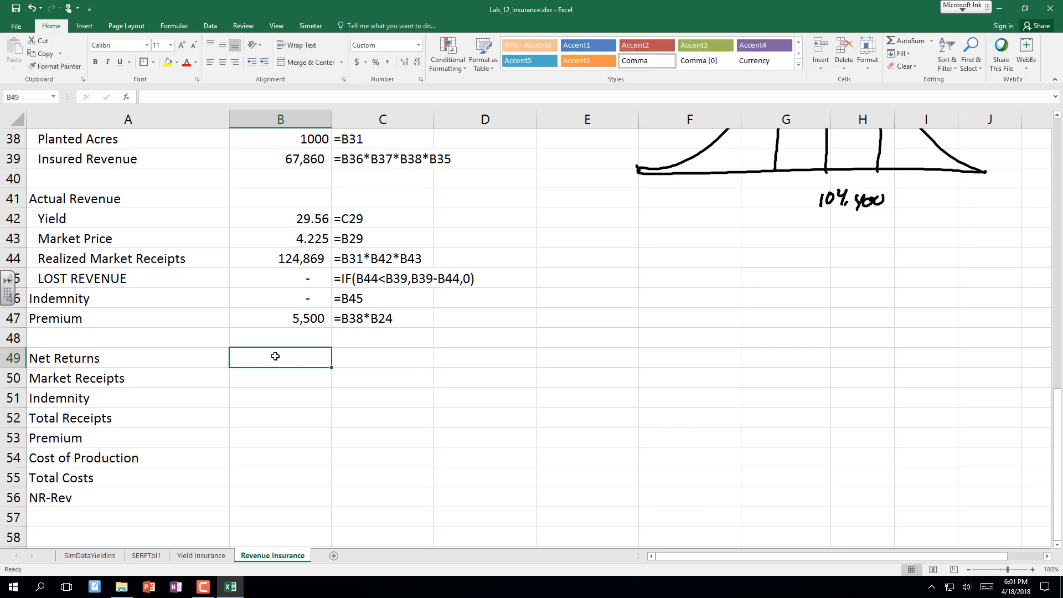
{"action": "type", "text": "="}
{"action": "key", "text": "Escape"}
Enter the note "Total Receipts + Indemnity - Premium - Cost of Production" in D49, in the Net Returns row.
{"action": "key", "text": "Right"}
{"action": "key", "text": "Right"}
{"action": "key", "text": "Right"}
{"action": "key", "text": "Right"}
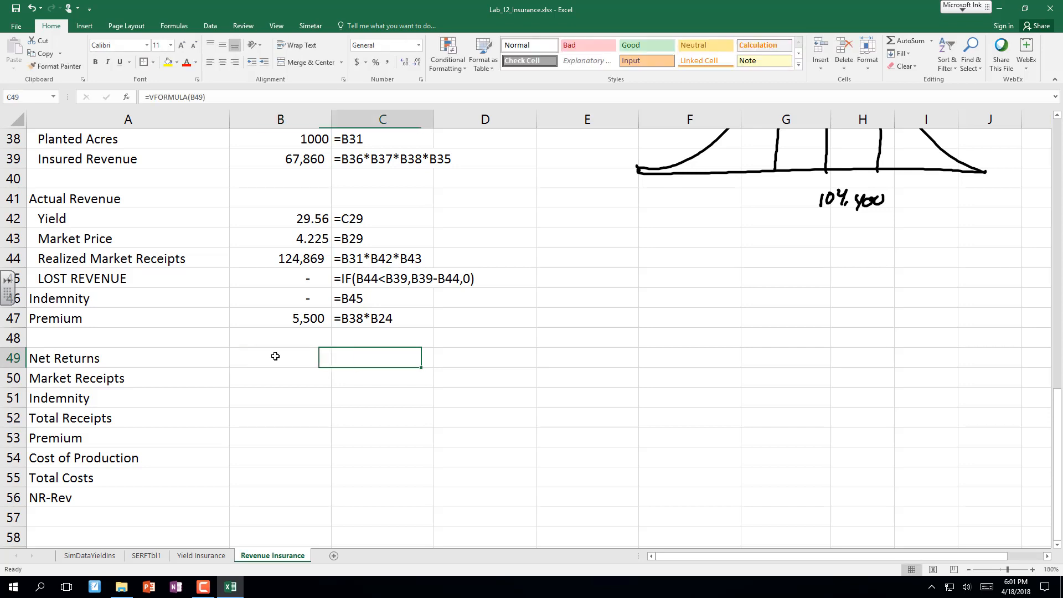
{"action": "key", "text": "Left"}
{"action": "key", "text": "Left"}
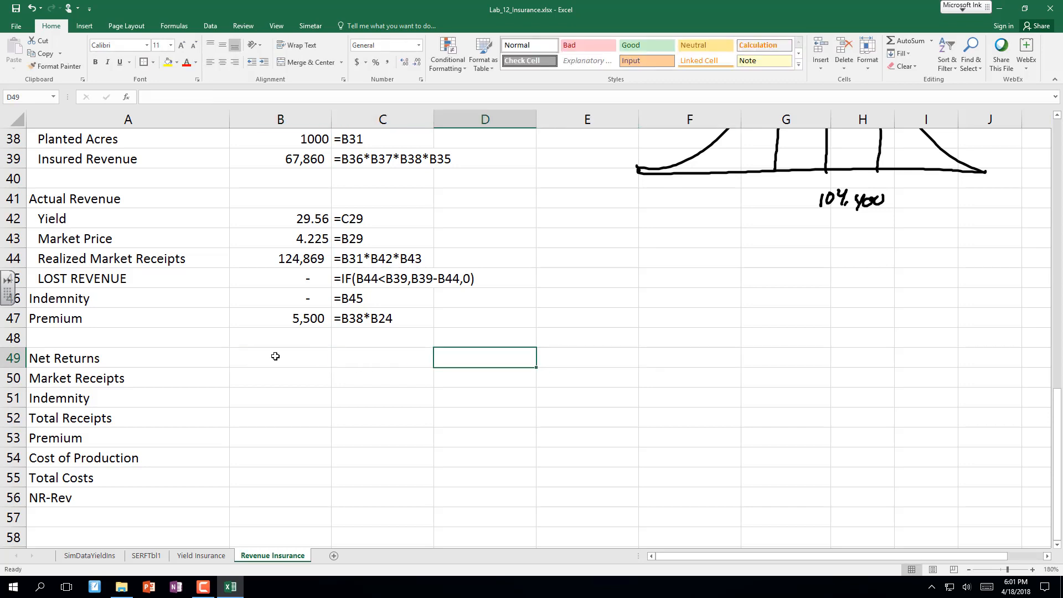
{"action": "type", "text": "Total "}
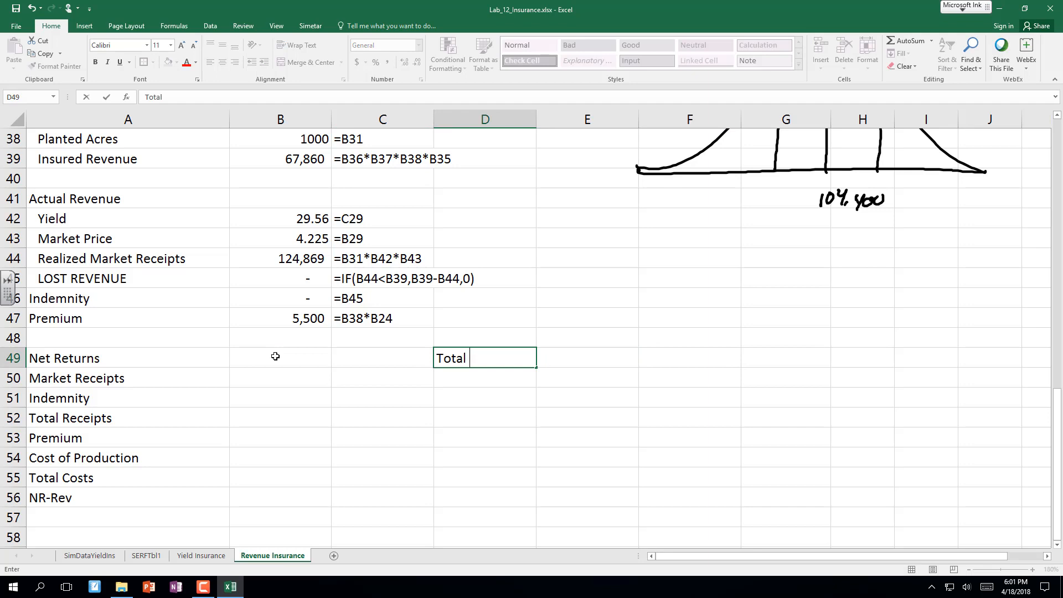
{"action": "type", "text": "Receipts +"}
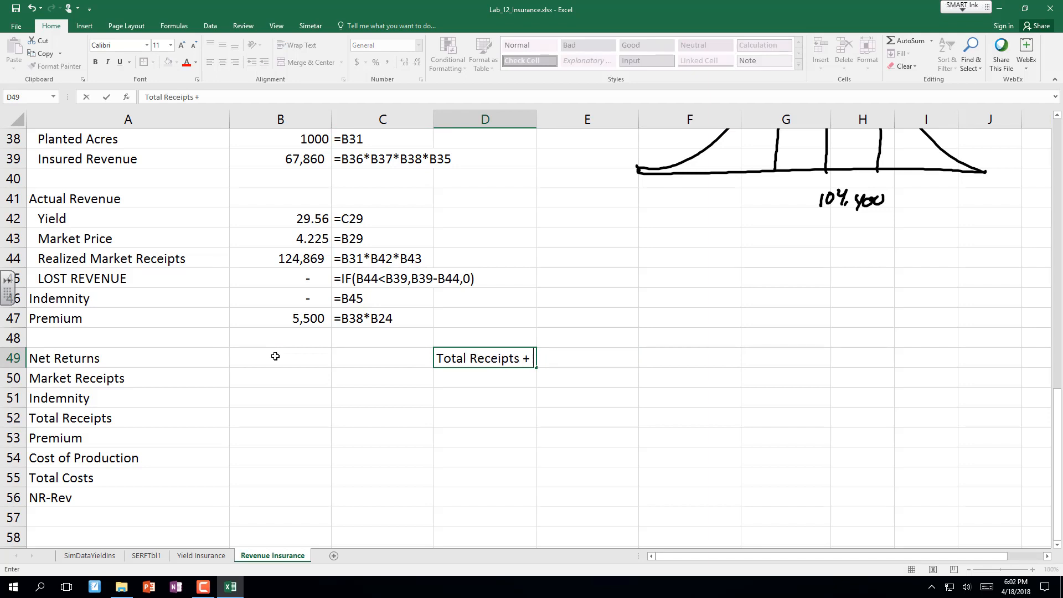
{"action": "type", "text": " Indemnity "}
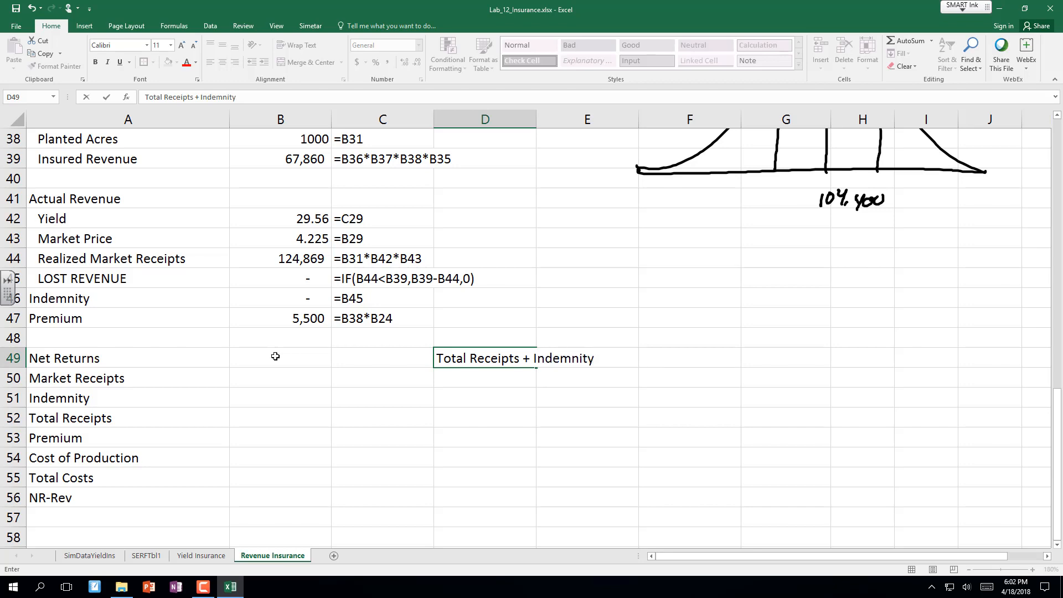
{"action": "type", "text": "- Premium - Cos"}
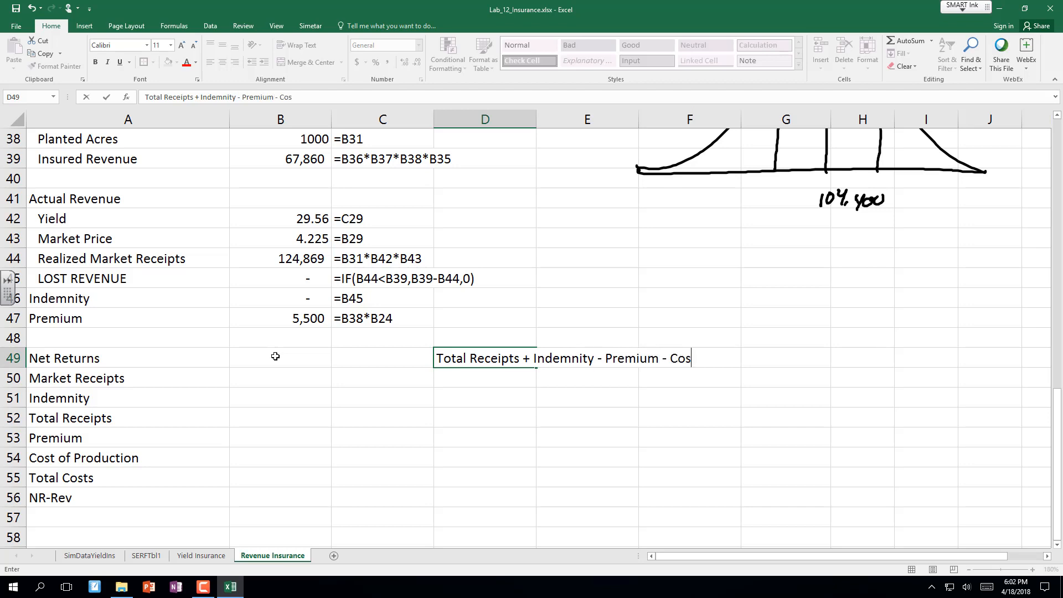
{"action": "type", "text": "t of Production"}
{"action": "key", "text": "Return"}
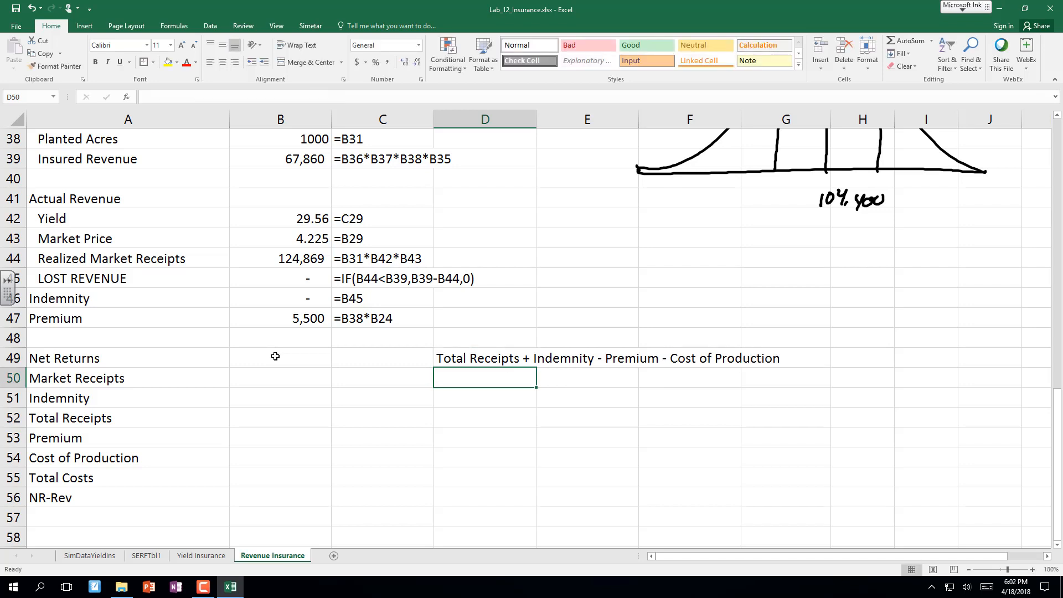
Add the label Cost of Production in A48, between Premium and Net Returns.
{"action": "left_click", "coordinate": [92, 337]}
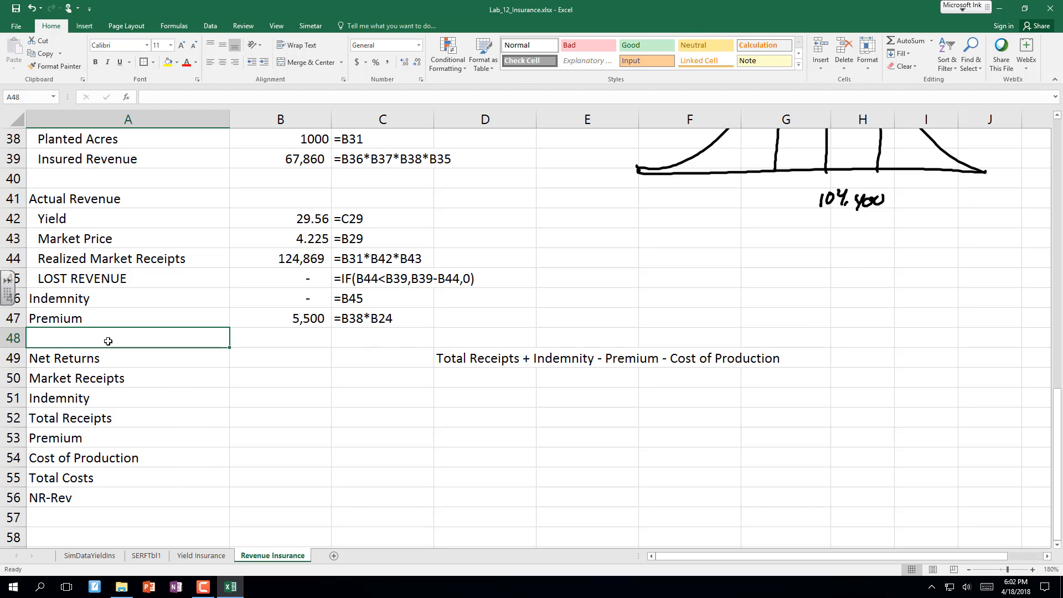
{"action": "type", "text": "C"}
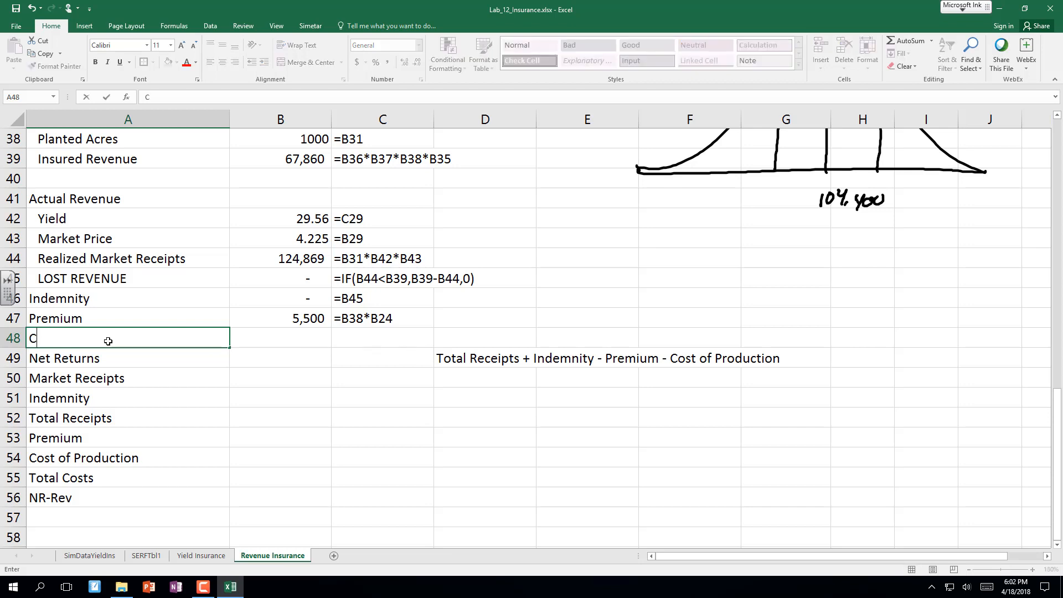
{"action": "type", "text": "ost of Produ"}
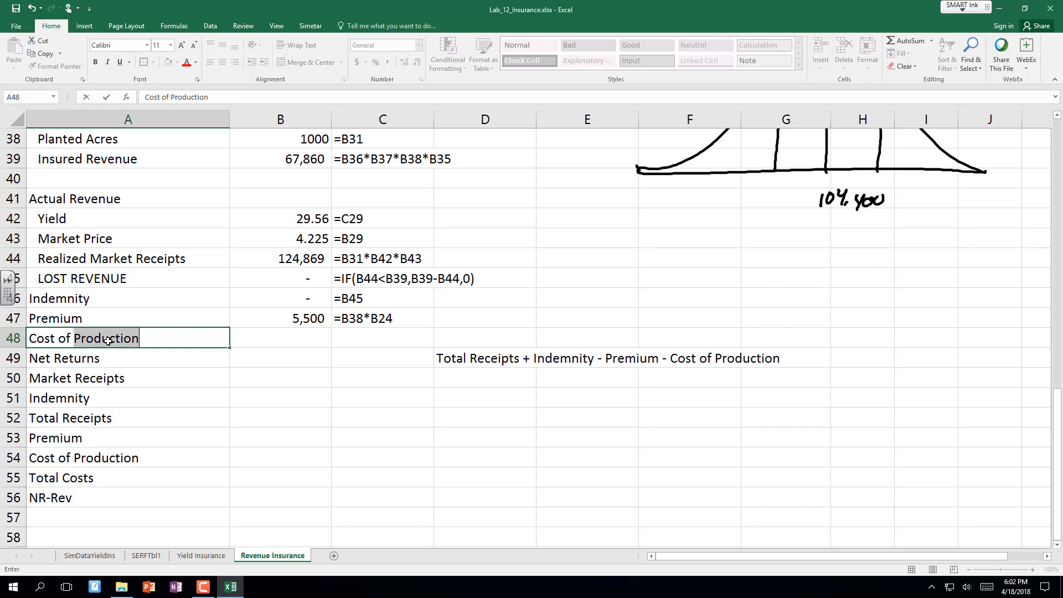
{"action": "type", "text": "ction"}
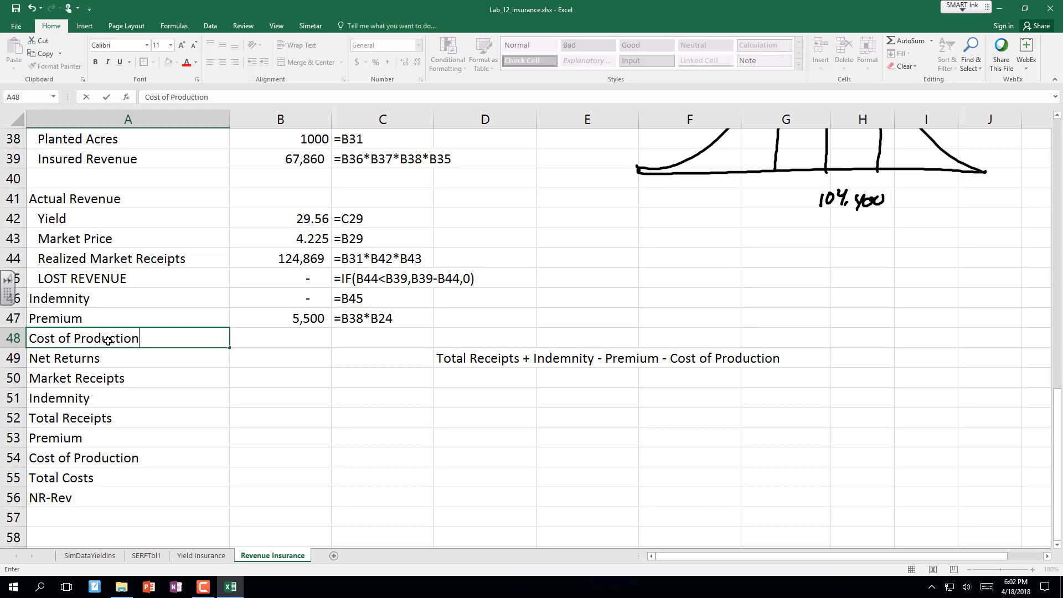
{"action": "key", "text": "Return"}
{"action": "left_click", "coordinate": [108, 340]}
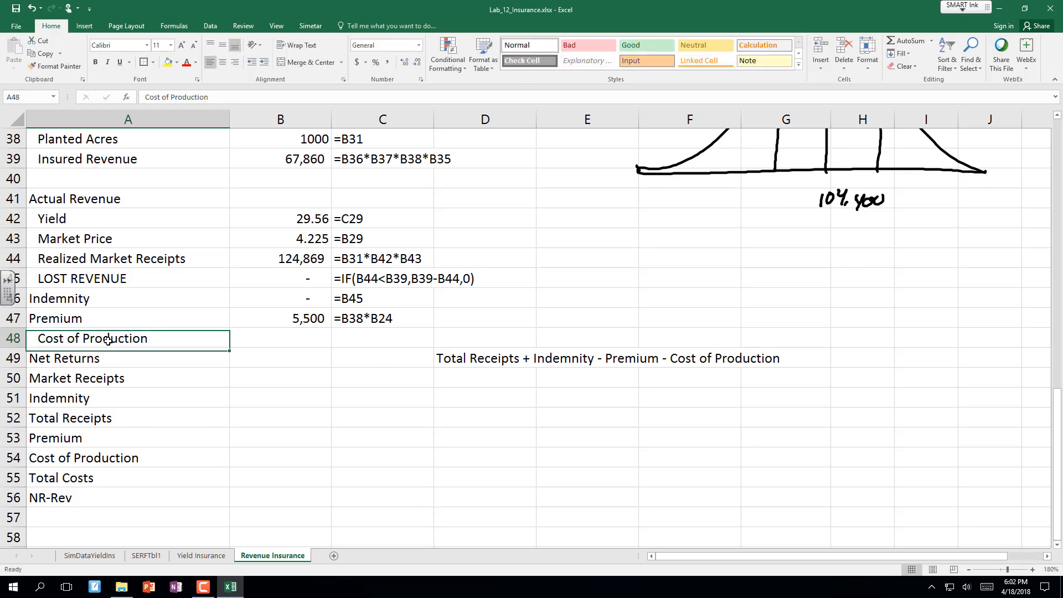
Calculate the cost of production in B48 with =B31*B32, multiplying planted acres by variable costs per acre.
{"action": "key", "text": "Right"}
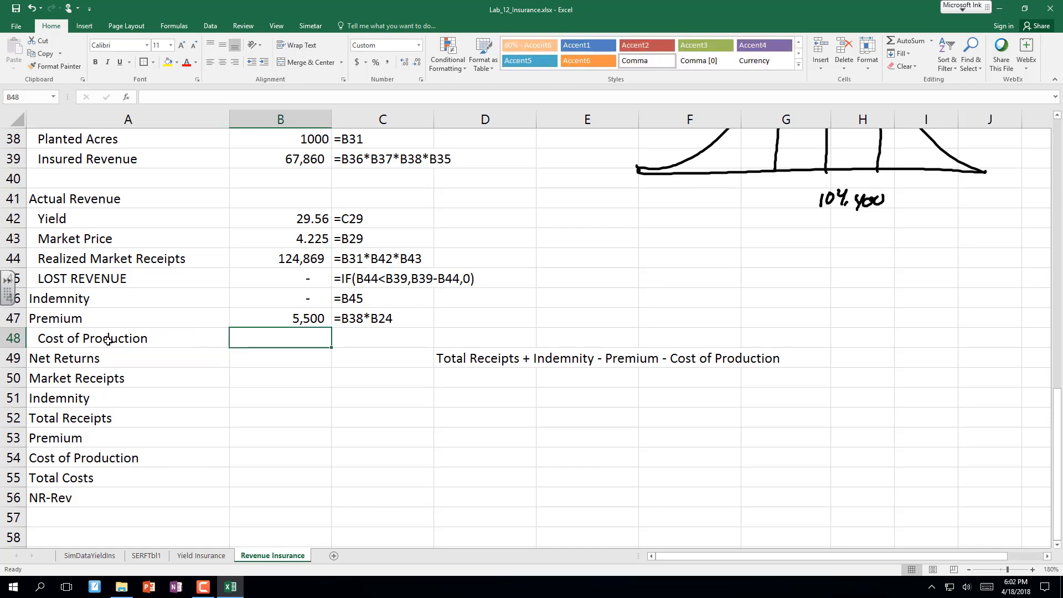
{"action": "type", "text": "="}
{"action": "scroll", "coordinate": [105, 339], "scroll_direction": "down", "scroll_amount": 1}
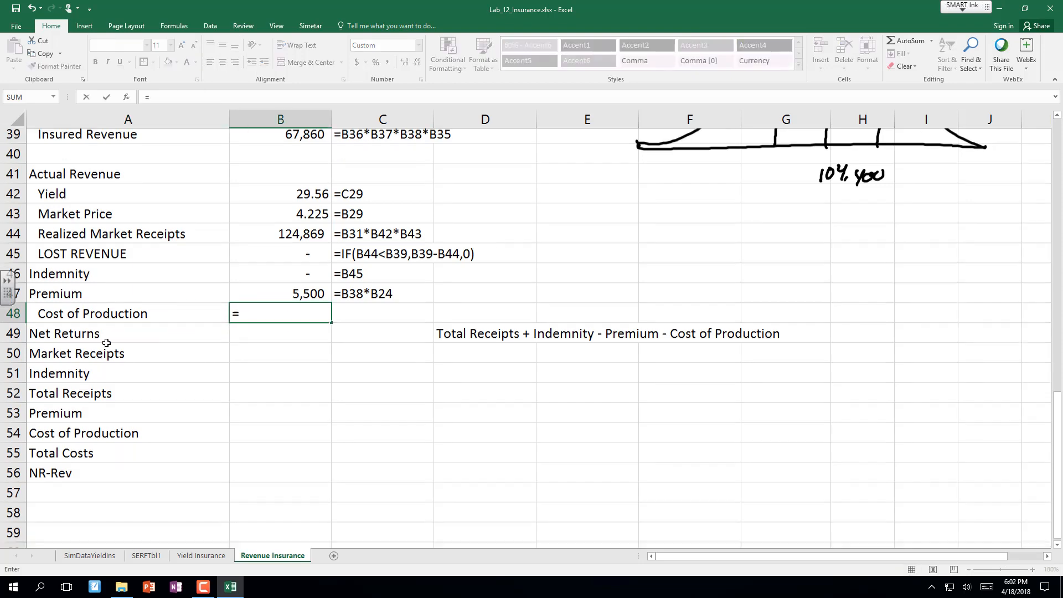
{"action": "scroll", "coordinate": [104, 339], "scroll_direction": "up", "scroll_amount": 4}
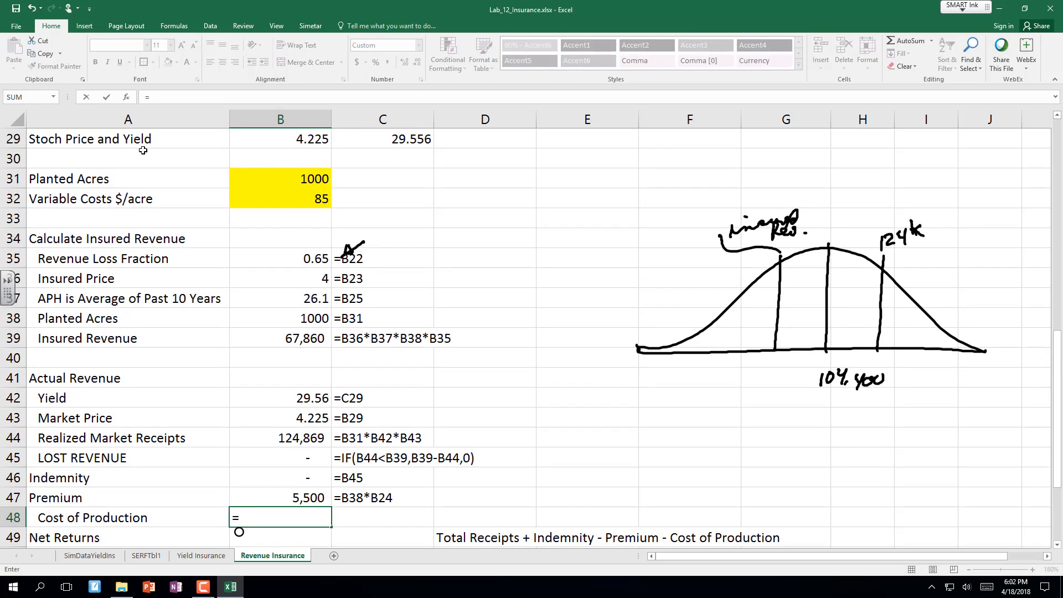
{"action": "left_click", "coordinate": [279, 180]}
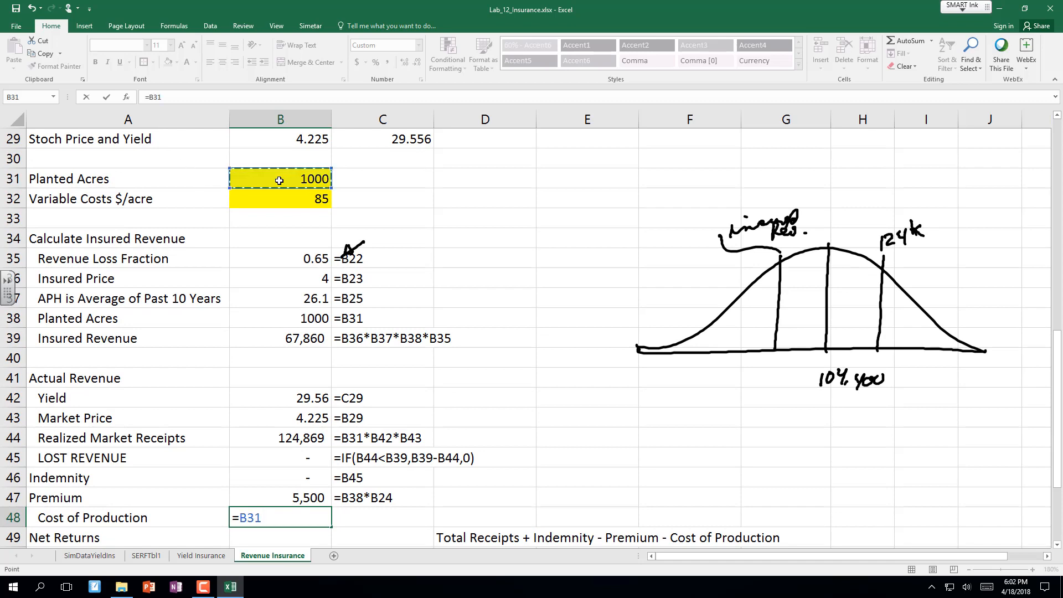
{"action": "type", "text": "*"}
{"action": "left_click", "coordinate": [324, 202]}
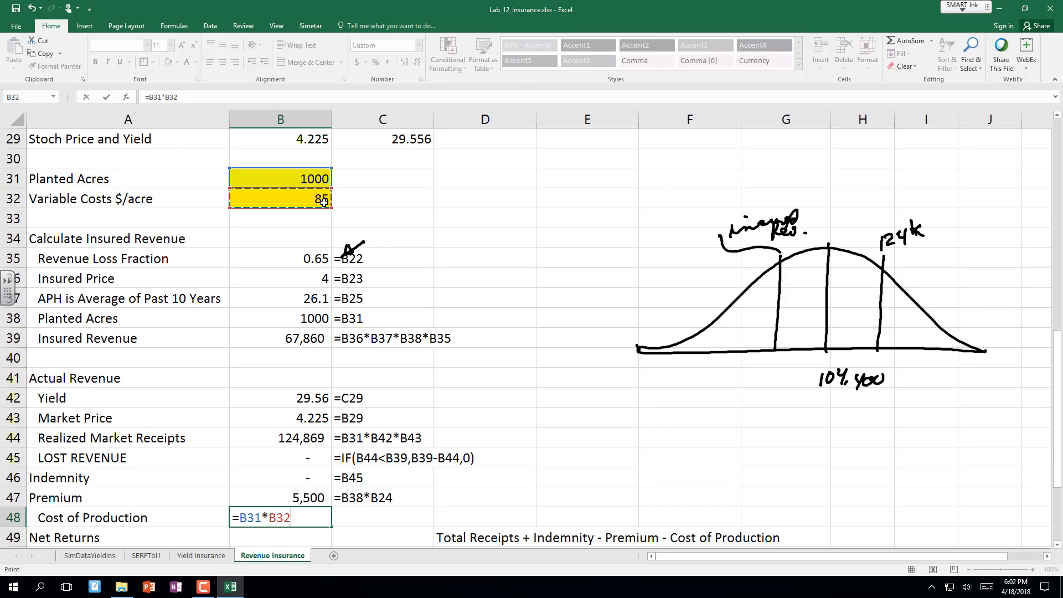
{"action": "key", "text": "Return"}
Calculate Net Returns in B49 with =B44+B46-B47-B48, adding receipts and indemnity and subtracting premium and production cost.
{"action": "scroll", "coordinate": [324, 202], "scroll_direction": "down", "scroll_amount": 2}
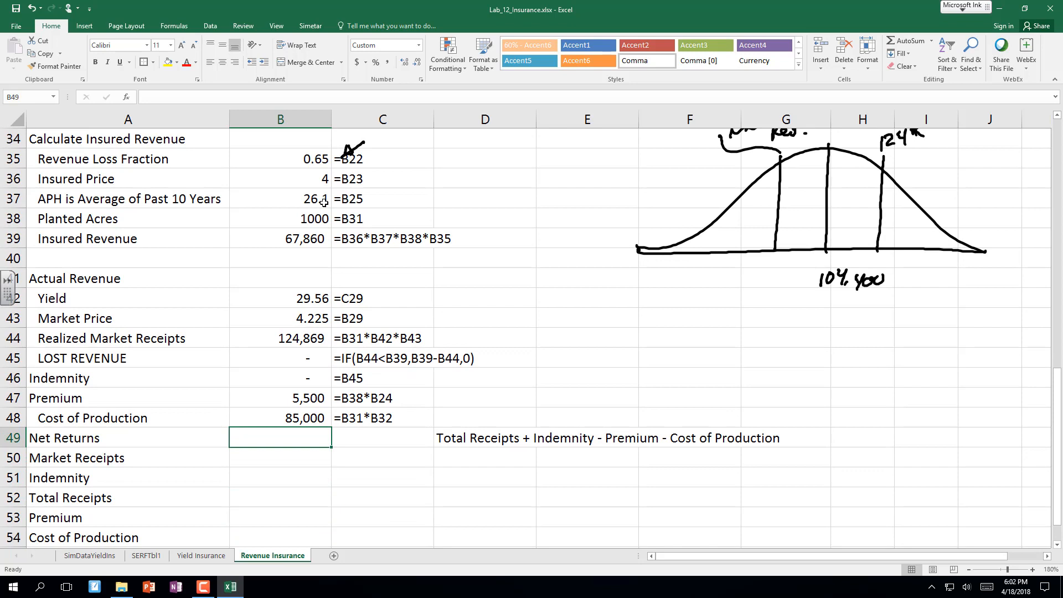
{"action": "type", "text": "="}
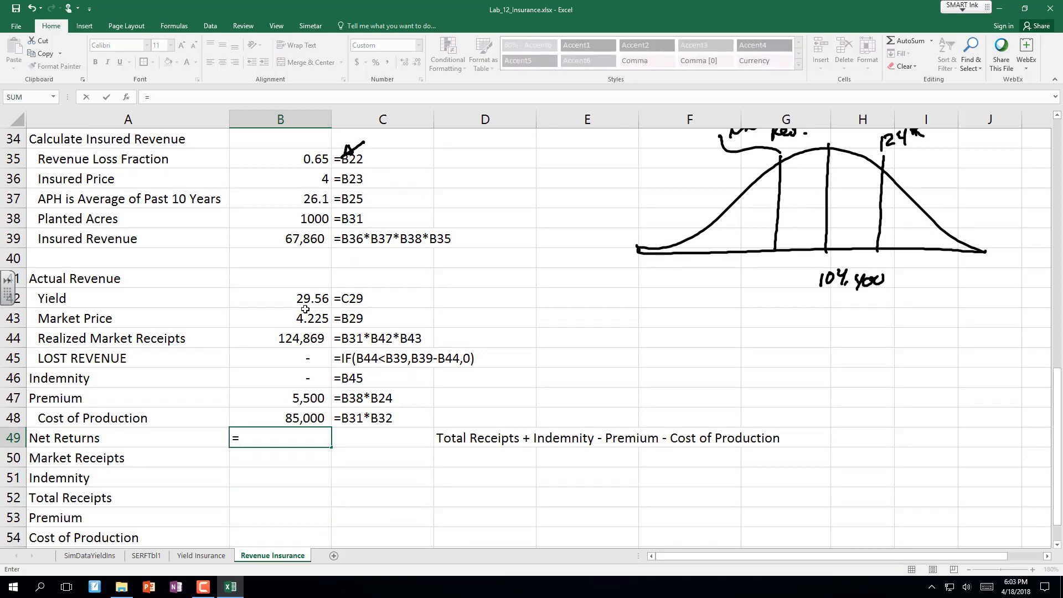
{"action": "left_click", "coordinate": [297, 338]}
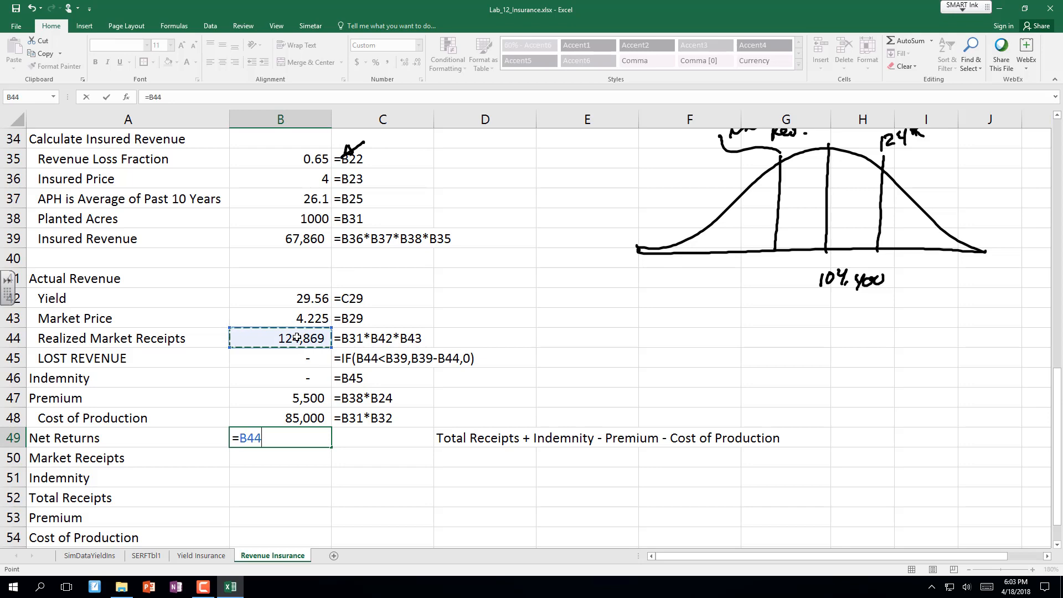
{"action": "type", "text": "+"}
{"action": "left_click", "coordinate": [303, 380]}
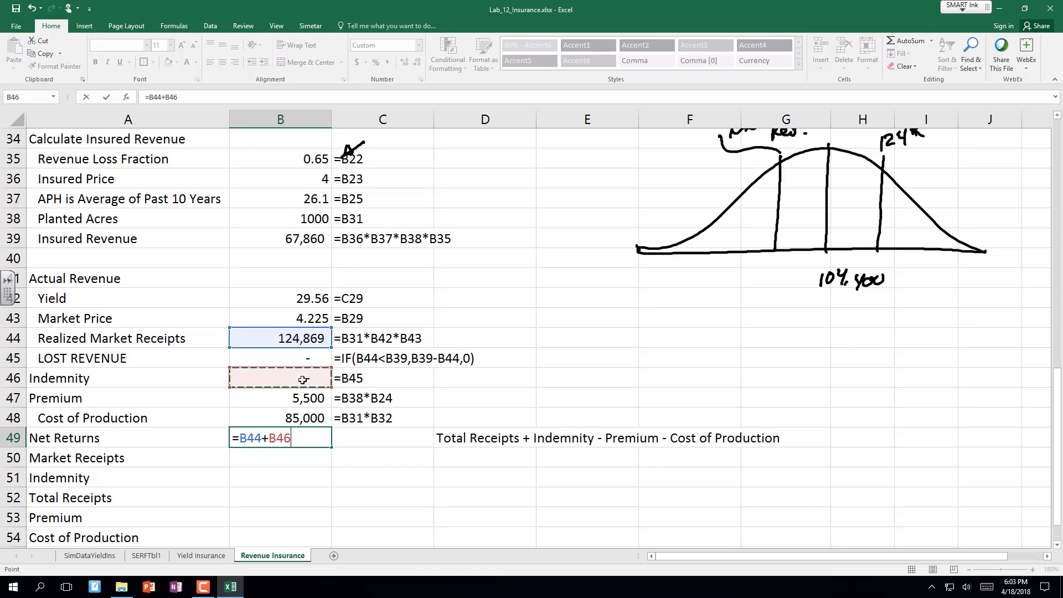
{"action": "type", "text": "-"}
{"action": "left_click", "coordinate": [301, 399]}
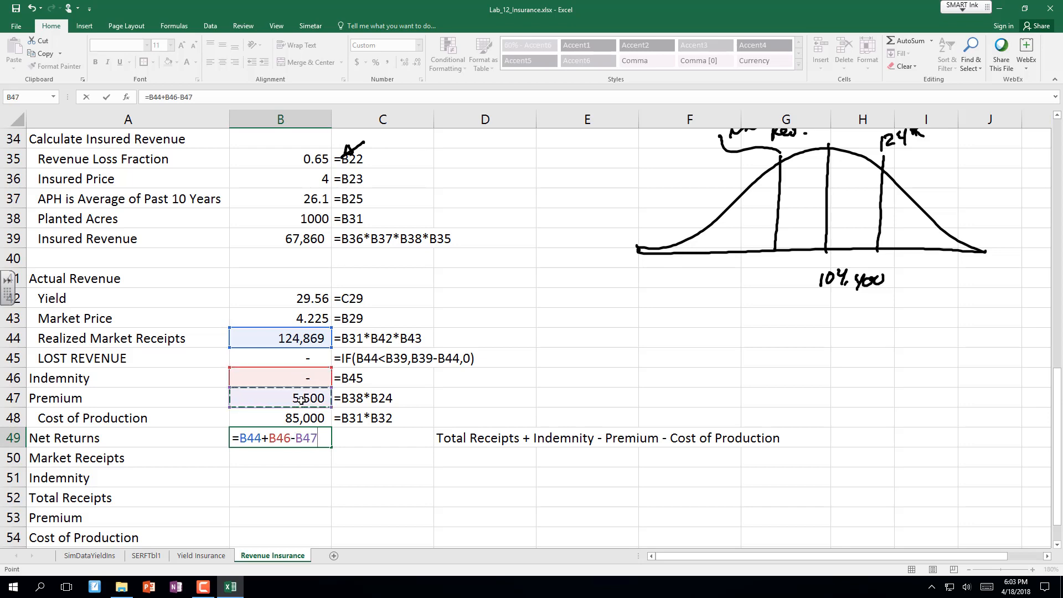
{"action": "type", "text": "-"}
{"action": "left_click", "coordinate": [294, 420]}
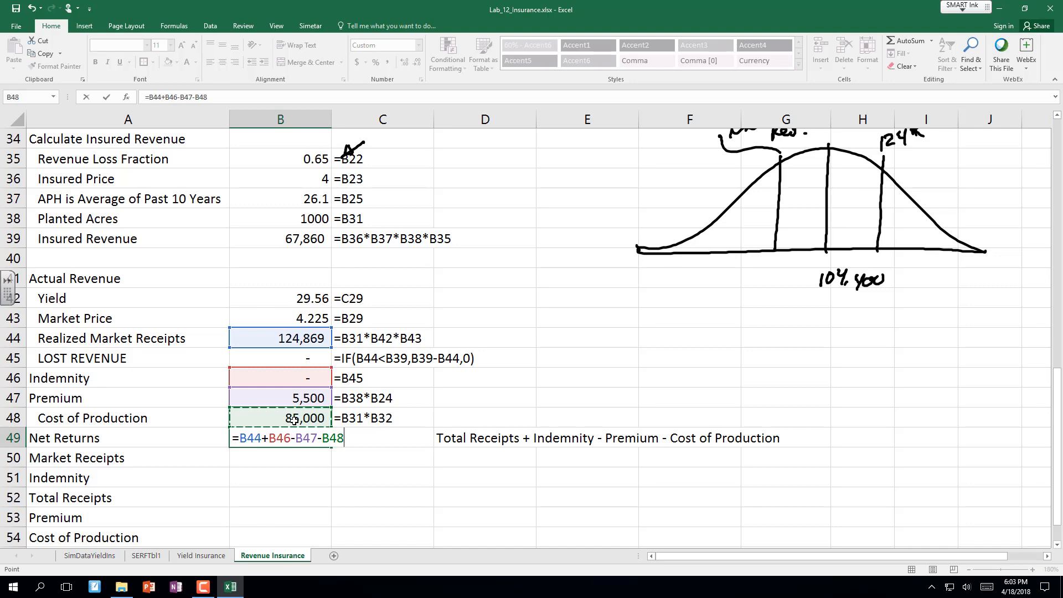
{"action": "key", "text": "Return"}
Clear the unused labels from Market Receipts through NR-Rev in A50:A56.
{"action": "key", "text": "Down"}
{"action": "key", "text": "Down"}
{"action": "key", "text": "Down"}
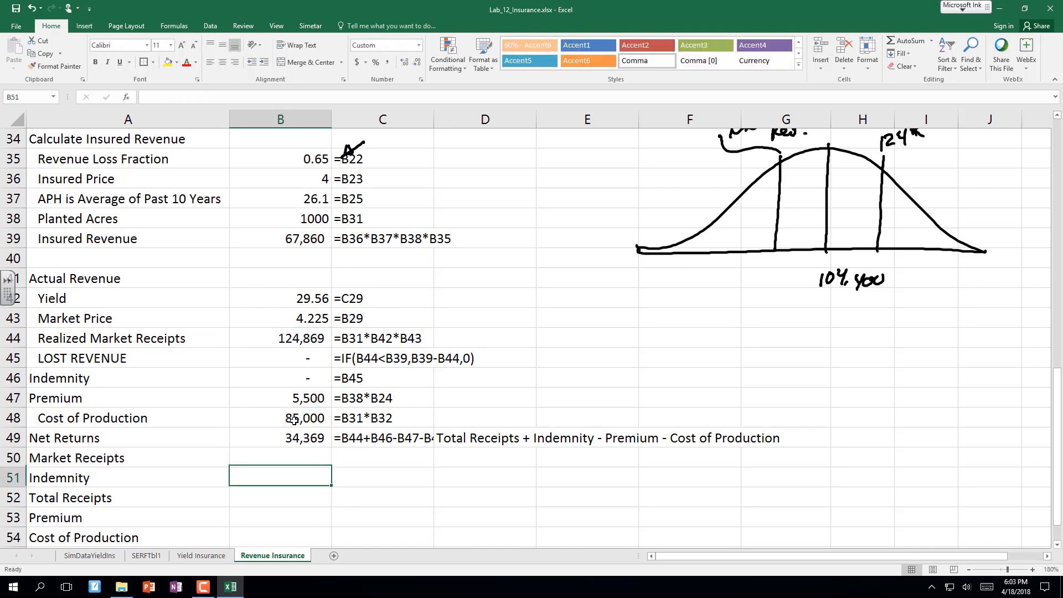
{"action": "key", "text": "Down"}
{"action": "key", "text": "Down"}
{"action": "key", "text": "Down"}
{"action": "key", "text": "Down"}
{"action": "key", "text": "Down"}
{"action": "key", "text": "Down"}
{"action": "key", "text": "Down"}
{"action": "key", "text": "Down"}
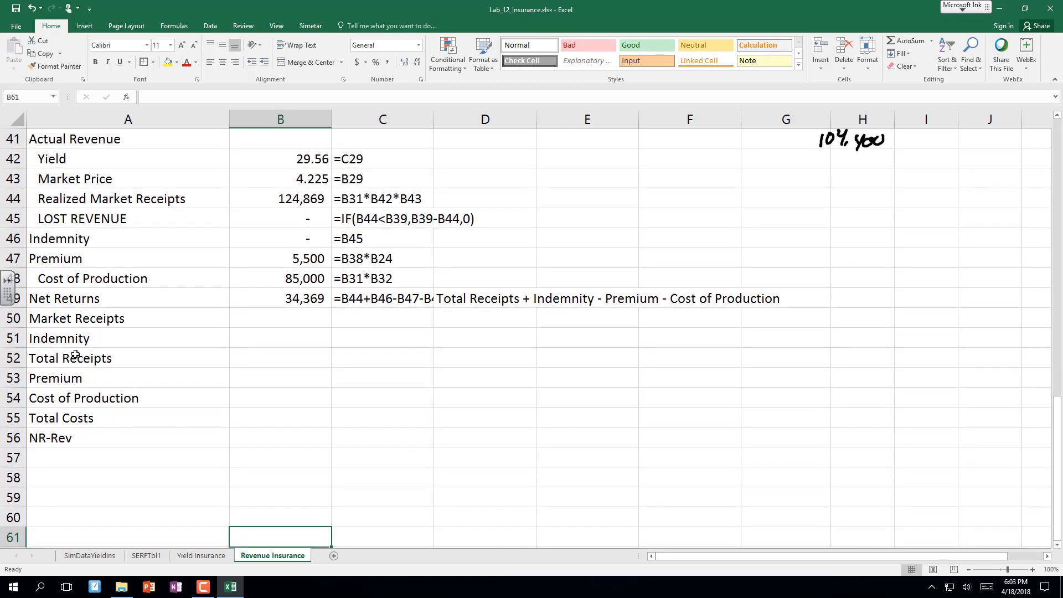
{"action": "left_click", "coordinate": [56, 317]}
{"action": "left_click_drag", "start_coordinate": [56, 318], "coordinate": [50, 438]}
{"action": "key", "text": "Delete"}
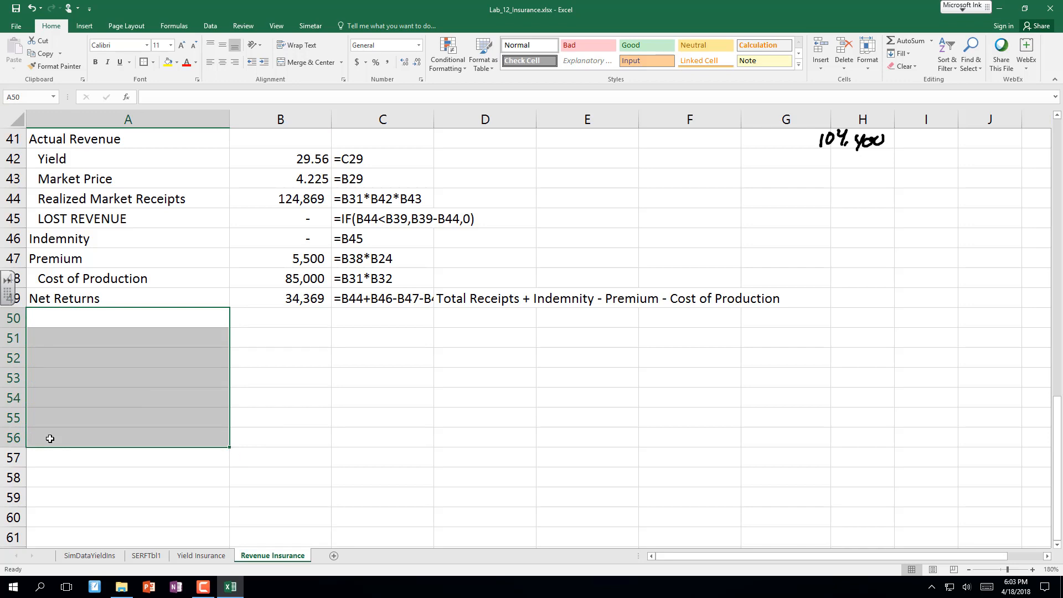
Save the workbook and make the actual yield and market price values in B42:B43 bold.
{"action": "left_click", "coordinate": [293, 298]}
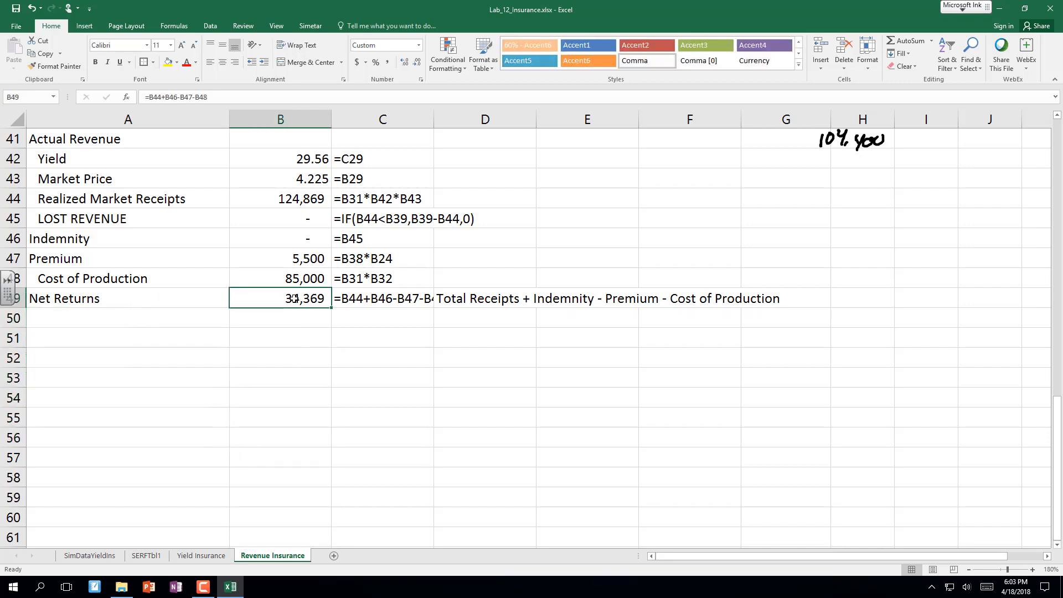
{"action": "left_click", "coordinate": [15, 9]}
{"action": "scroll", "coordinate": [150, 213], "scroll_direction": "up", "scroll_amount": 3}
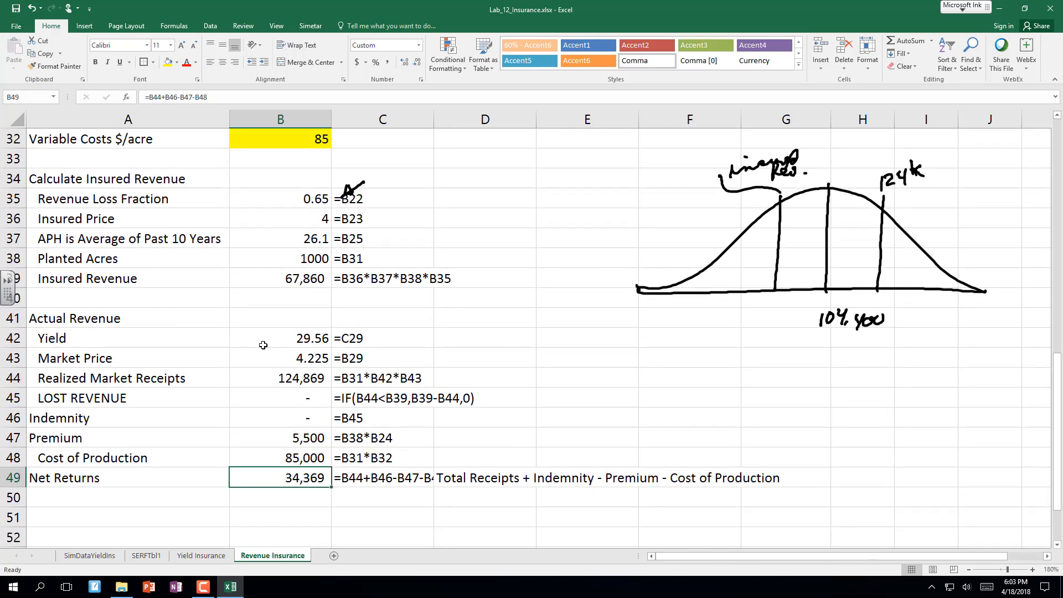
{"action": "left_click", "coordinate": [278, 337]}
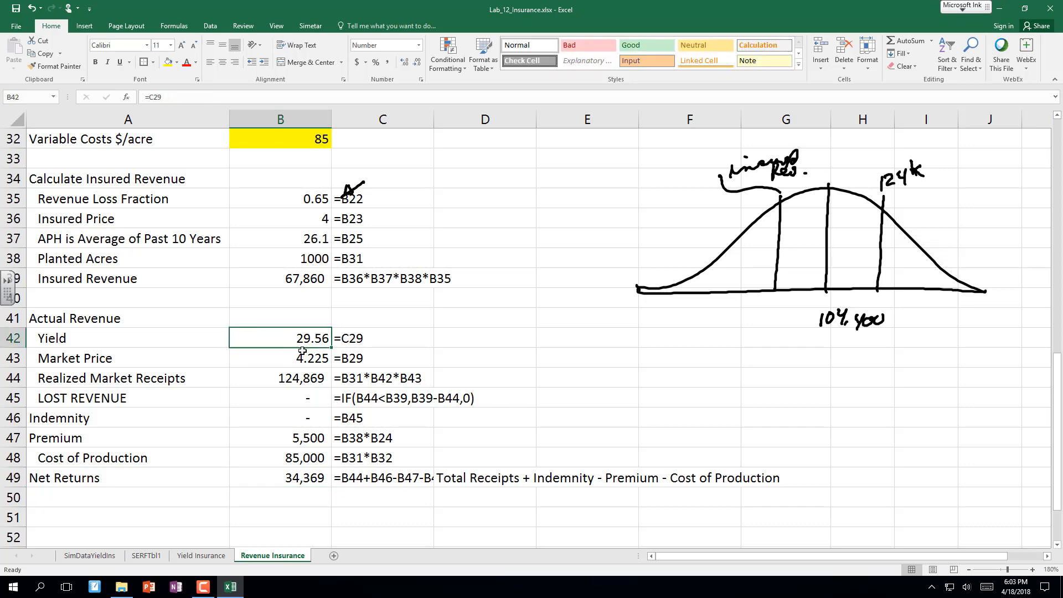
{"action": "left_click_drag", "start_coordinate": [299, 337], "coordinate": [300, 354]}
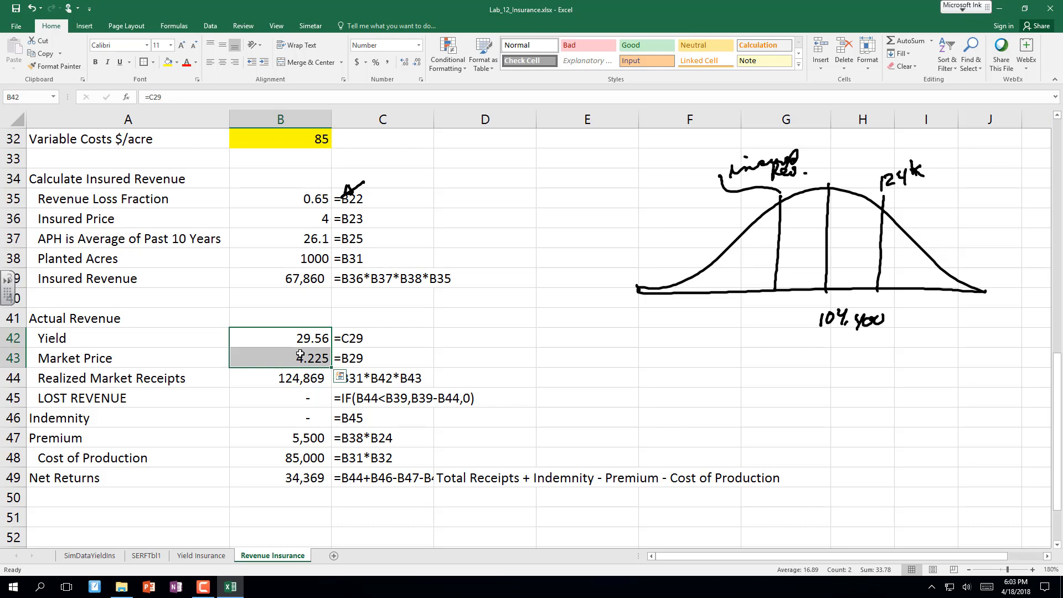
{"action": "key", "text": "ctrl+b"}
Test a market price of 0 in B43, check the indemnity, and undo the price change.
{"action": "left_click", "coordinate": [301, 358]}
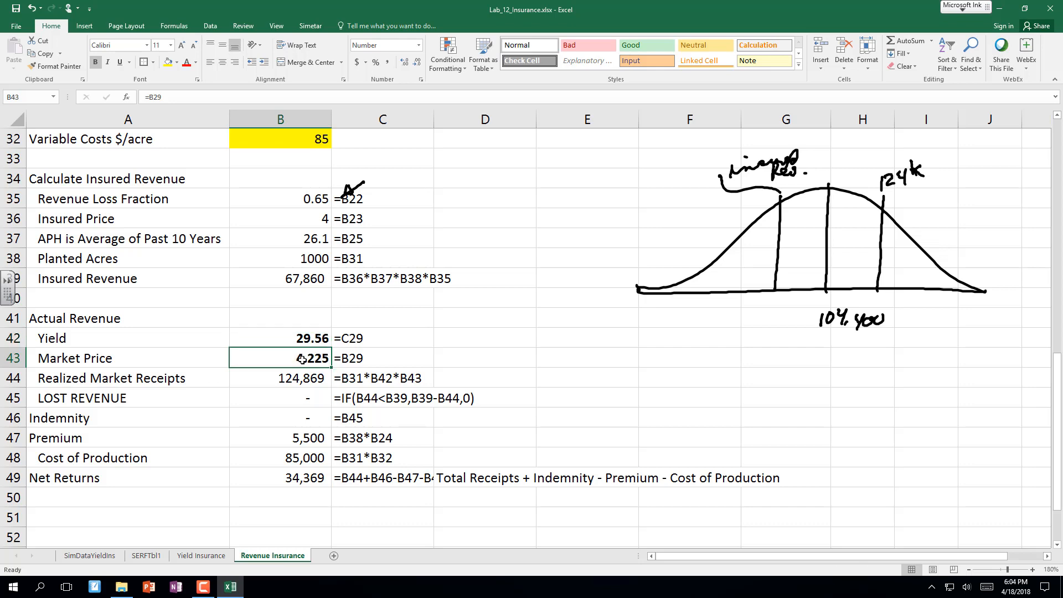
{"action": "type", "text": "0"}
{"action": "key", "text": "Return"}
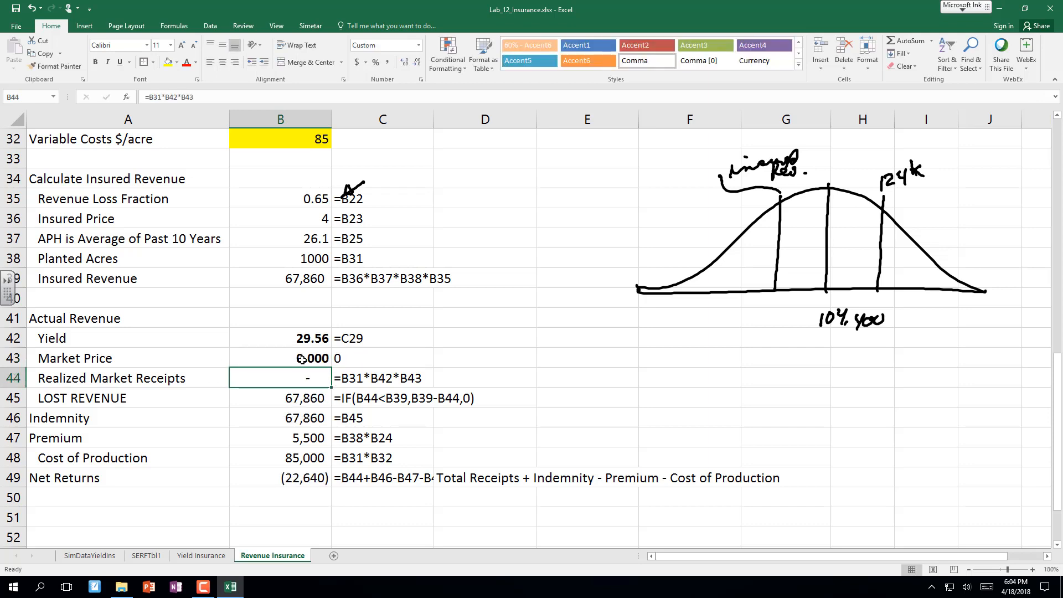
{"action": "left_click", "coordinate": [320, 422]}
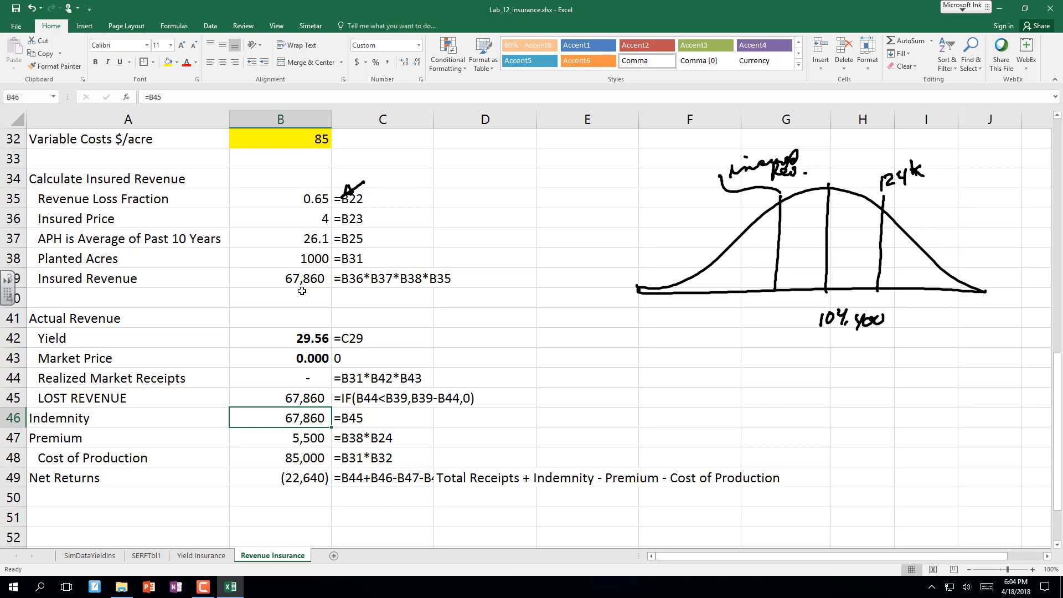
{"action": "key", "text": "ctrl+z"}
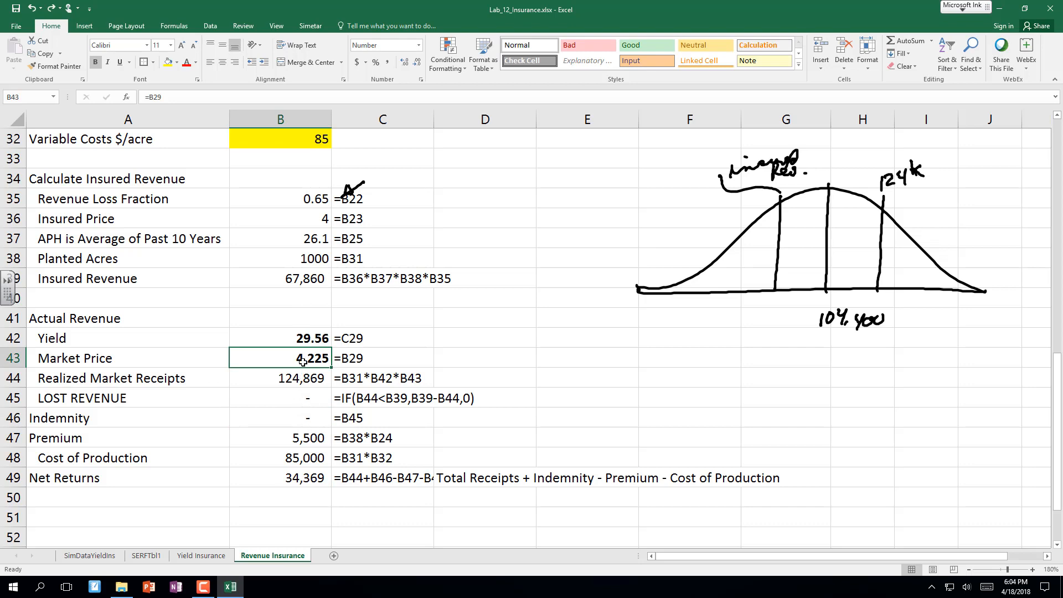
Test a market price of 2 in B43, compare the insured revenue with the indemnity, and undo the price change.
{"action": "type", "text": "2"}
{"action": "key", "text": "Return"}
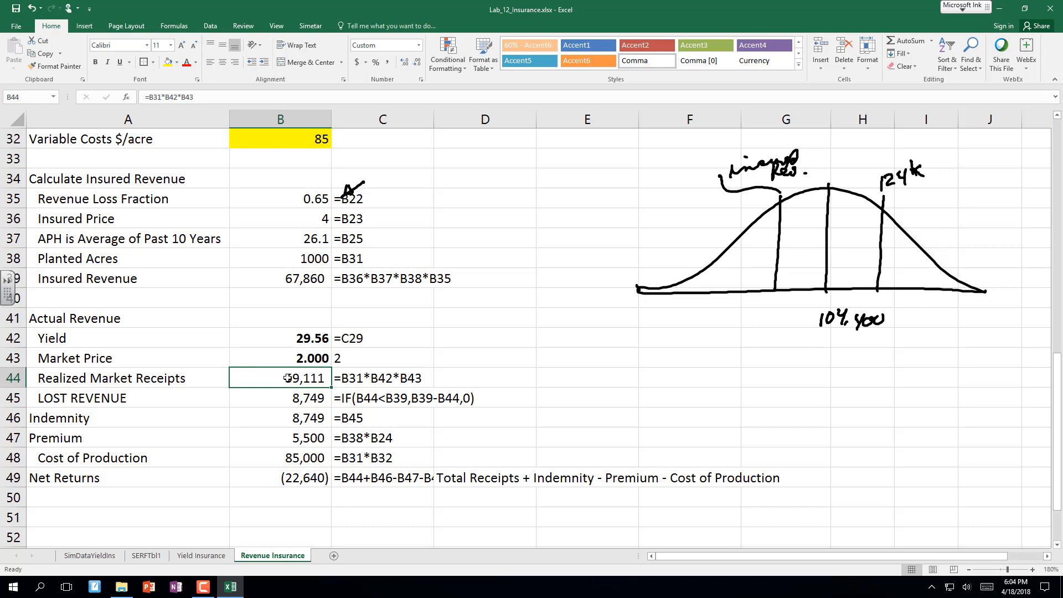
{"action": "left_click", "coordinate": [311, 280]}
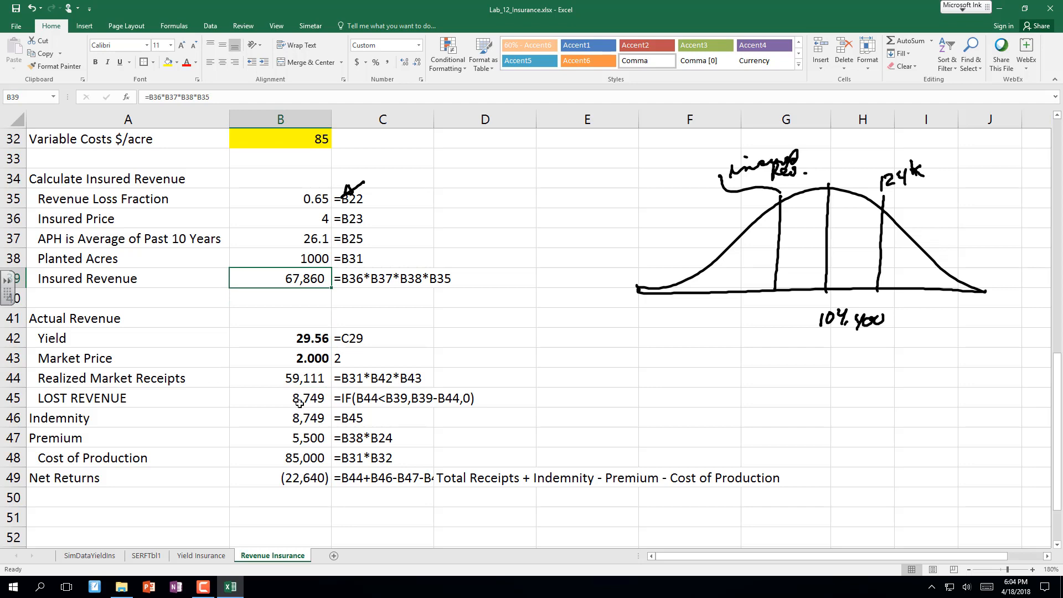
{"action": "left_click", "coordinate": [300, 418]}
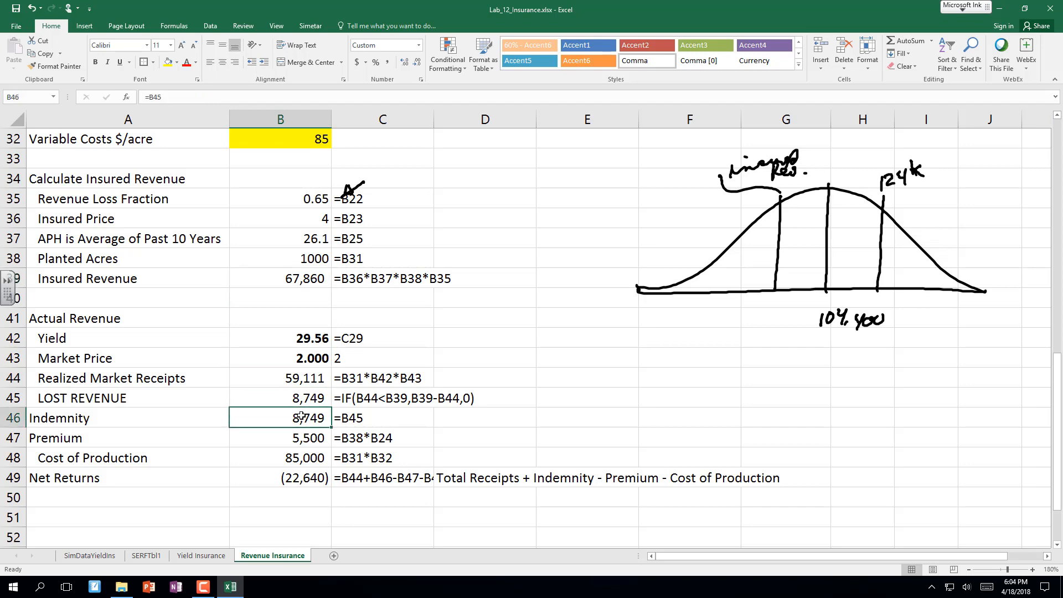
{"action": "left_click", "coordinate": [300, 360]}
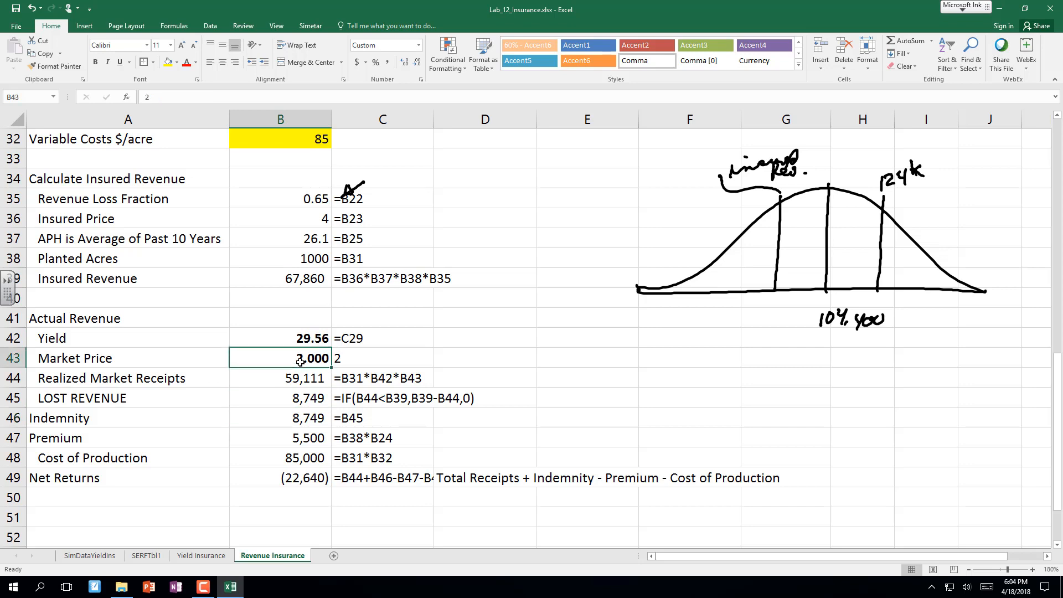
{"action": "key", "text": "ctrl+z"}
Test an actual yield of 20 in B42.
{"action": "left_click", "coordinate": [299, 339]}
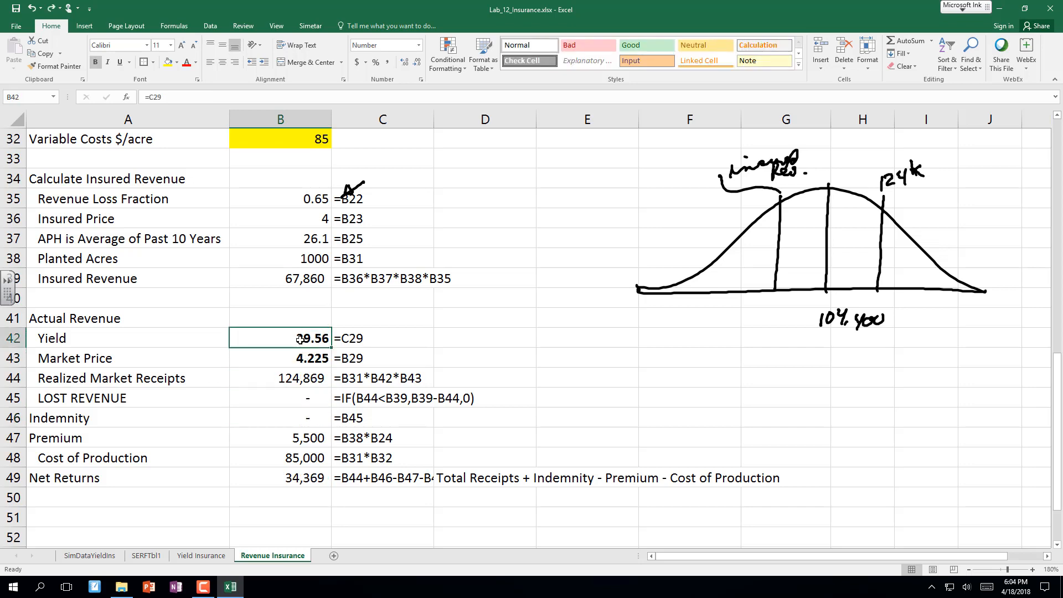
{"action": "type", "text": "20"}
{"action": "key", "text": "Return"}
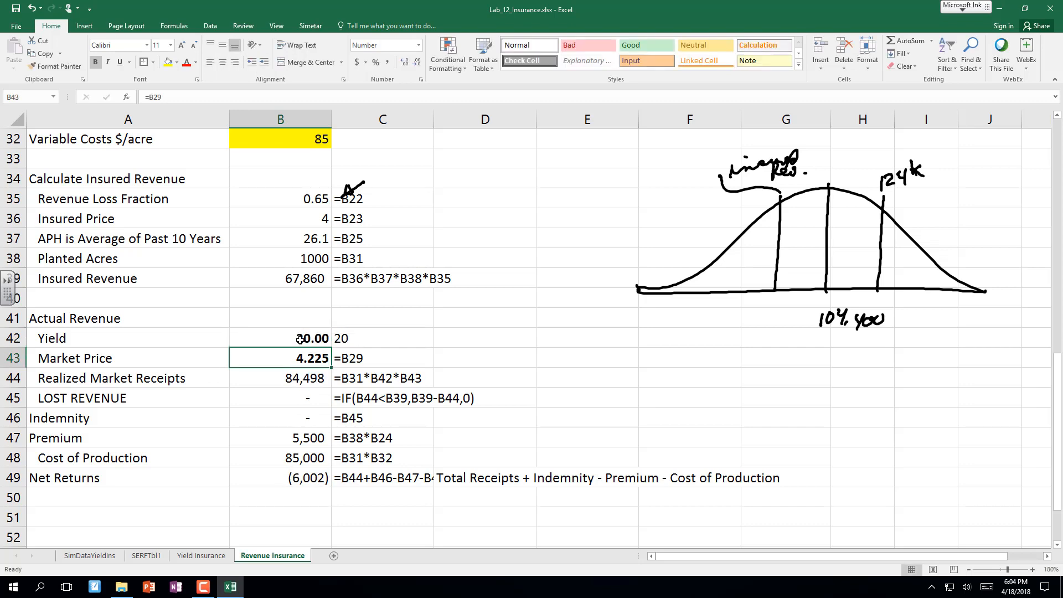
Test an actual yield of 10, check the lost revenue, indemnity and market receipts, and undo that yield entry.
{"action": "left_click", "coordinate": [299, 339]}
{"action": "type", "text": "10"}
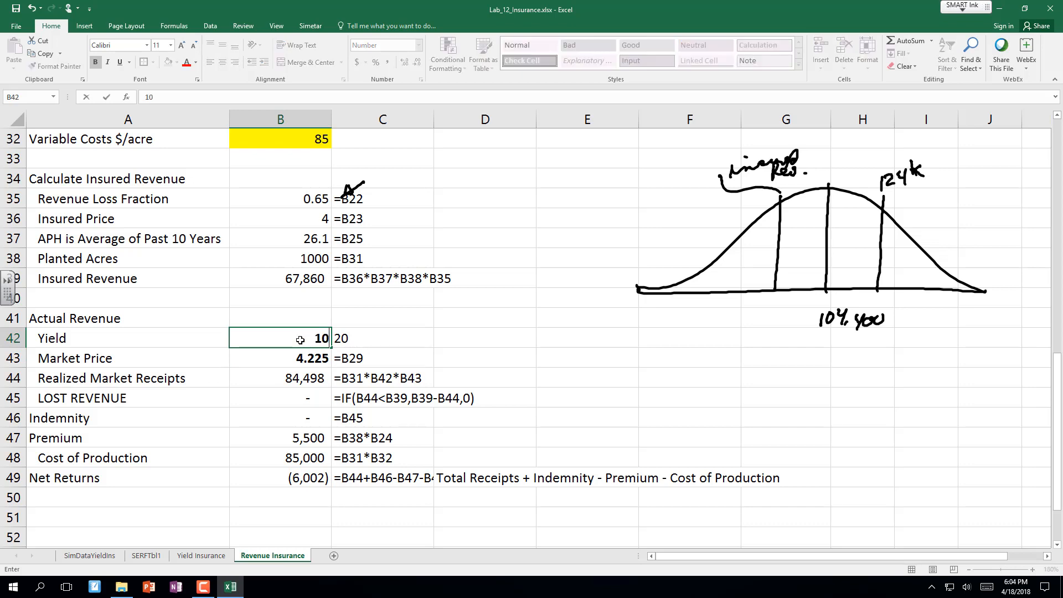
{"action": "key", "text": "Return"}
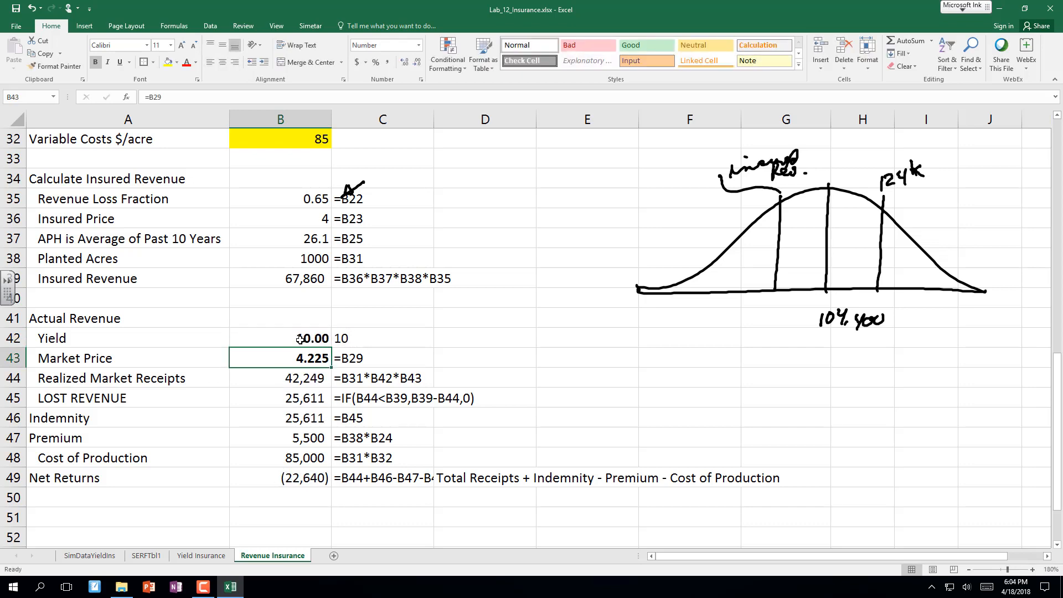
{"action": "left_click", "coordinate": [299, 400]}
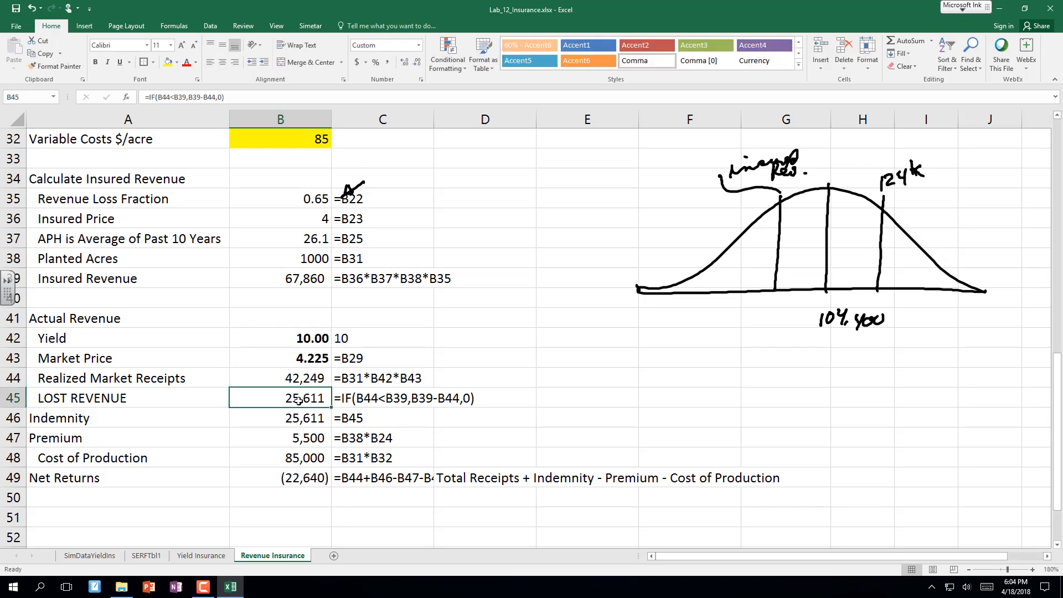
{"action": "left_click", "coordinate": [302, 423]}
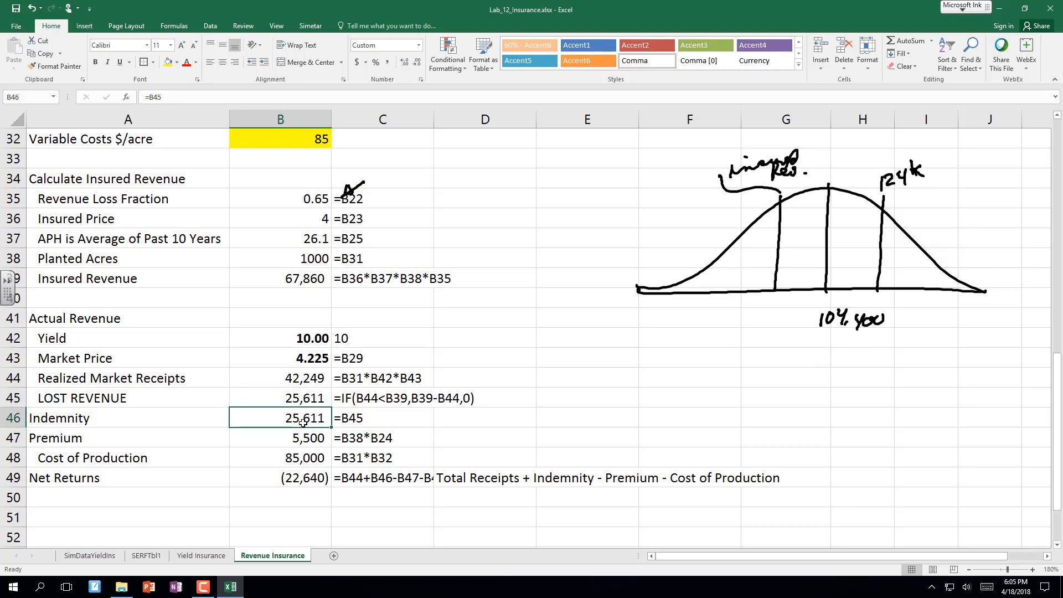
{"action": "left_click", "coordinate": [301, 381]}
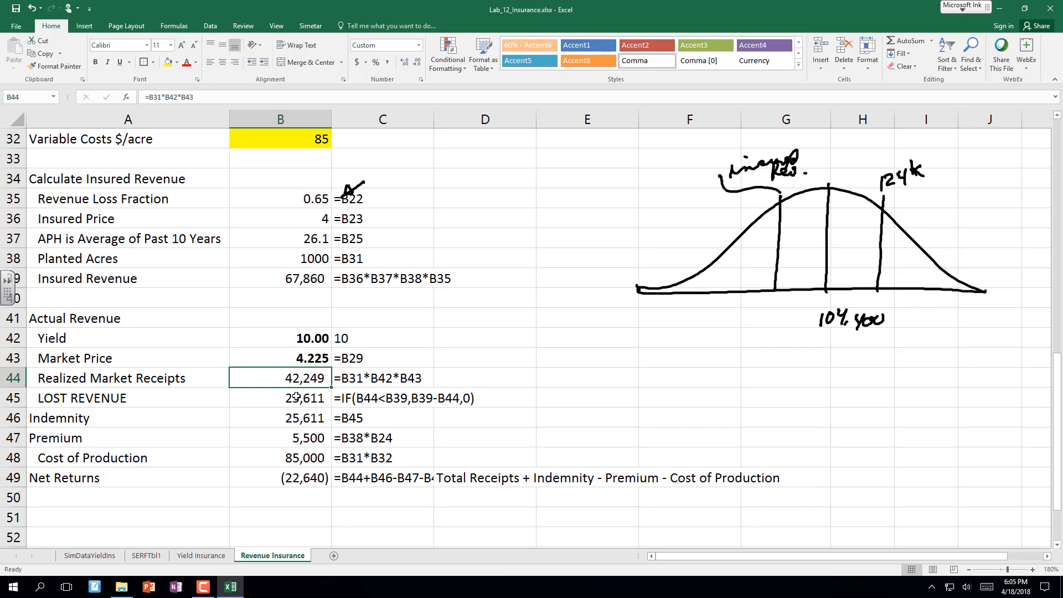
{"action": "key", "text": "ctrl+z"}
{"action": "left_click", "coordinate": [310, 477]}
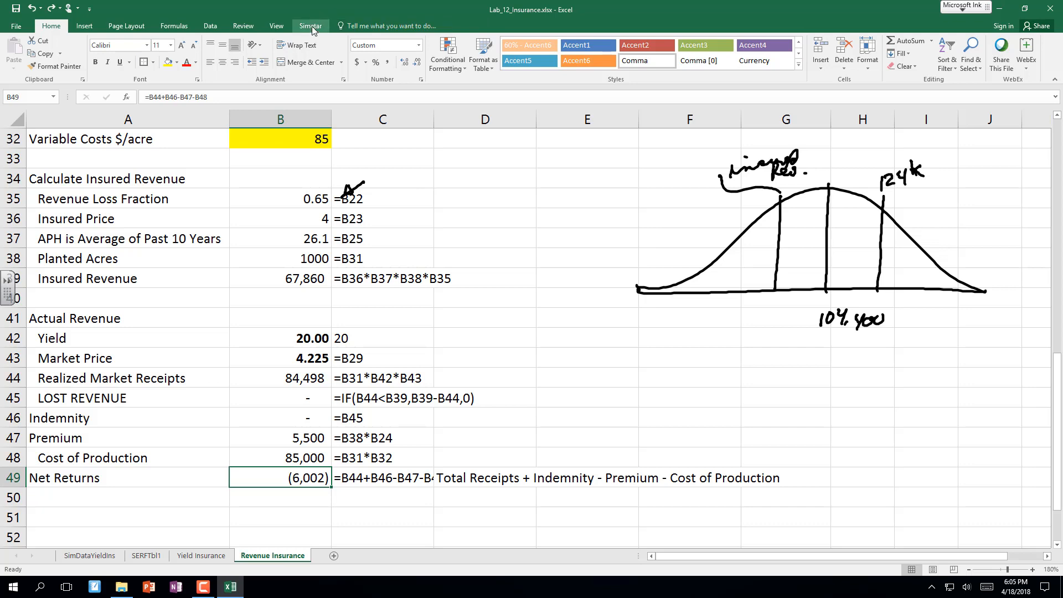
Link the actual yield in B42 to the stochastic yield with the formula =C29.
{"action": "left_click", "coordinate": [315, 340]}
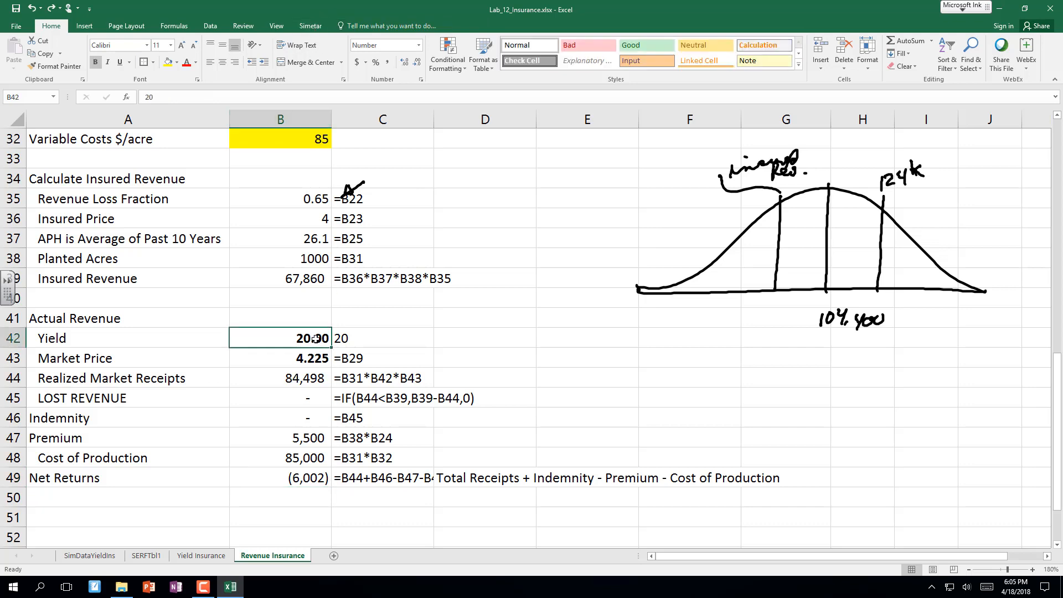
{"action": "type", "text": "="}
{"action": "key", "text": "Up"}
{"action": "key", "text": "Up"}
{"action": "key", "text": "Up"}
{"action": "key", "text": "Up"}
{"action": "key", "text": "Up"}
{"action": "key", "text": "Up"}
{"action": "key", "text": "Up"}
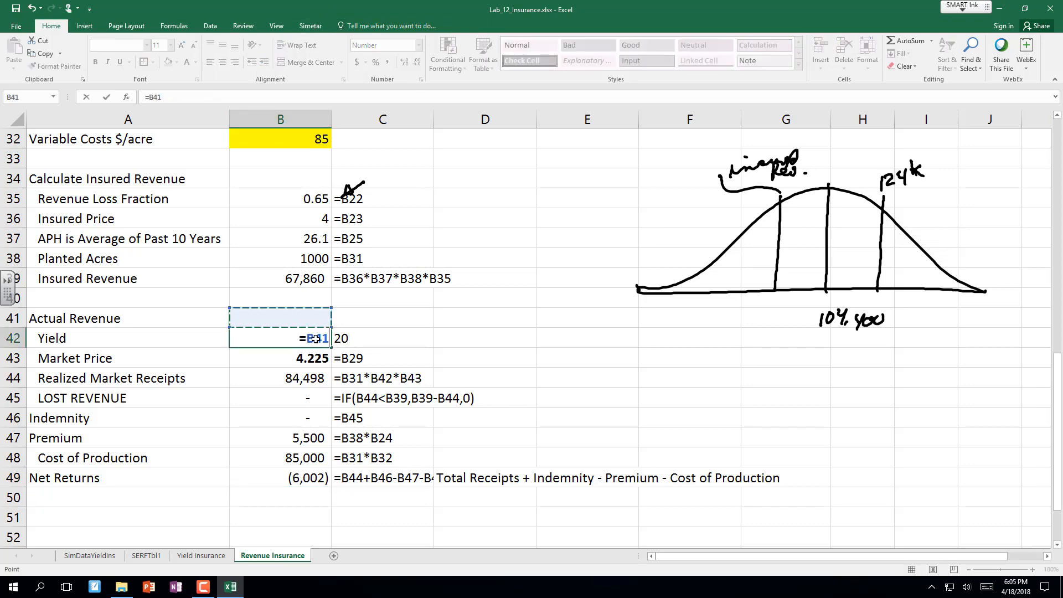
{"action": "key", "text": "Up"}
{"action": "key", "text": "Up"}
{"action": "key", "text": "Up"}
{"action": "key", "text": "Up"}
{"action": "key", "text": "Up"}
{"action": "key", "text": "Up"}
{"action": "key", "text": "Down"}
{"action": "key", "text": "Up"}
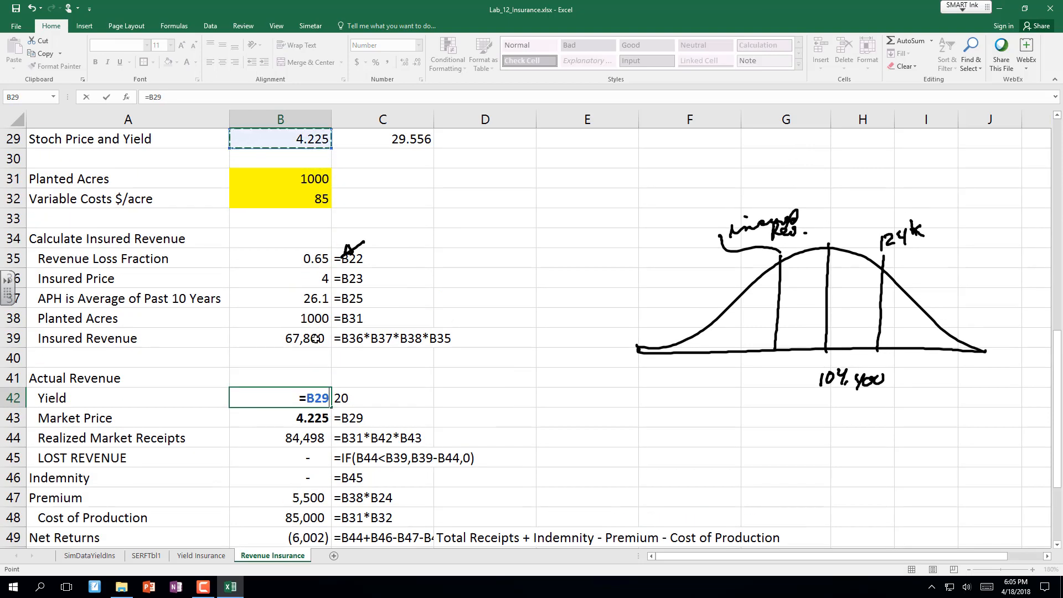
{"action": "key", "text": "Right"}
{"action": "key", "text": "Return"}
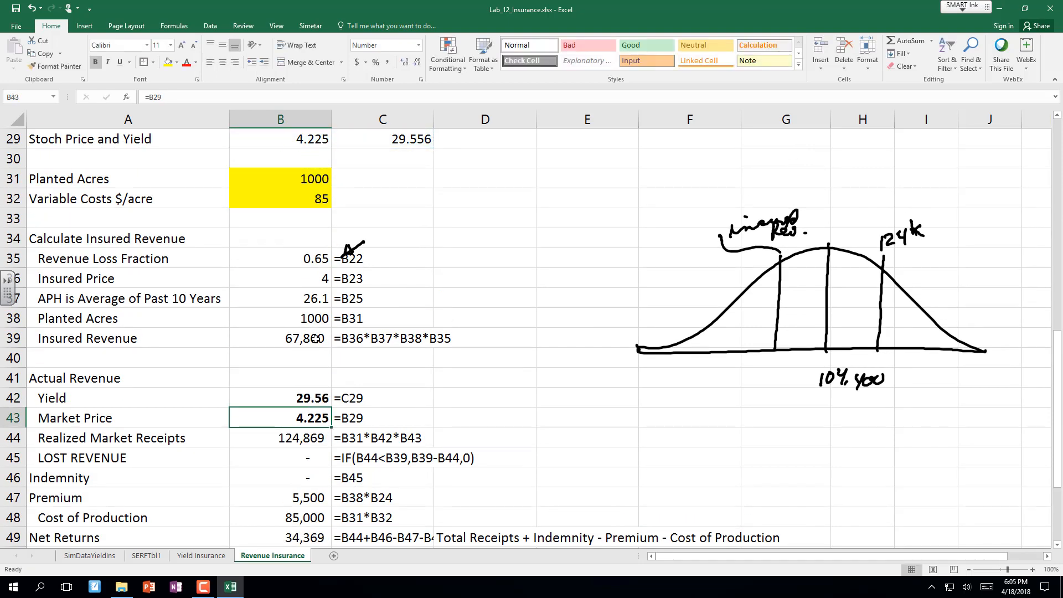
Select the Net Returns value in B49 and save the workbook.
{"action": "scroll", "coordinate": [215, 463], "scroll_direction": "up", "scroll_amount": 1}
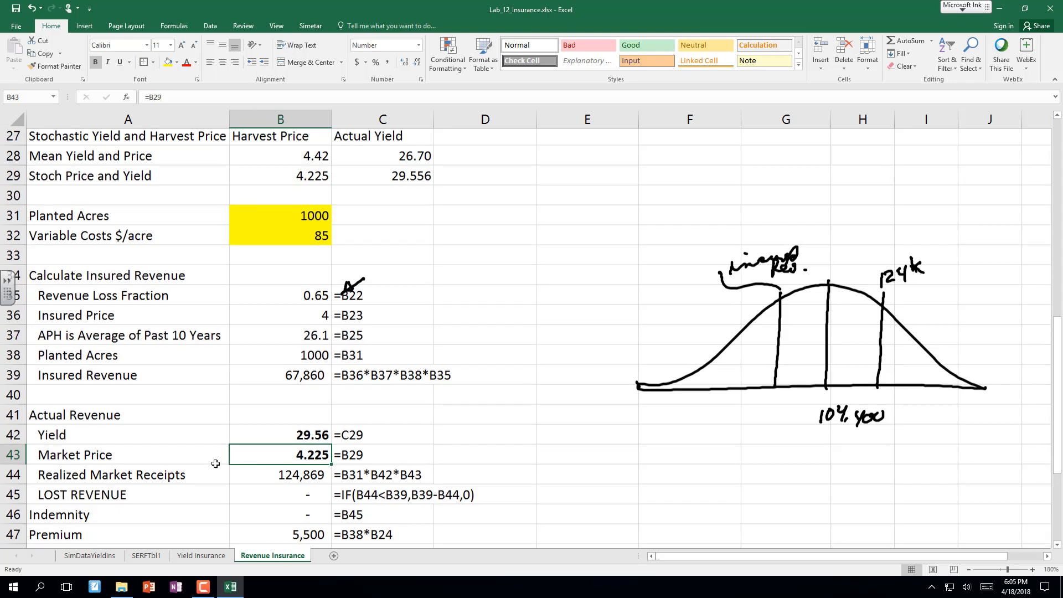
{"action": "scroll", "coordinate": [216, 463], "scroll_direction": "down", "scroll_amount": 2}
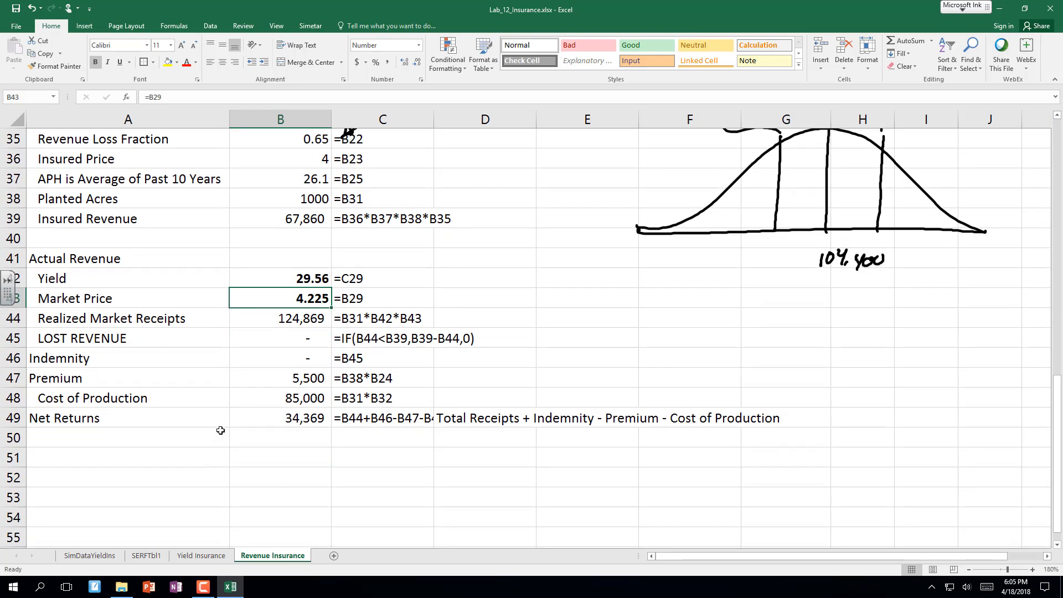
{"action": "left_click", "coordinate": [307, 424]}
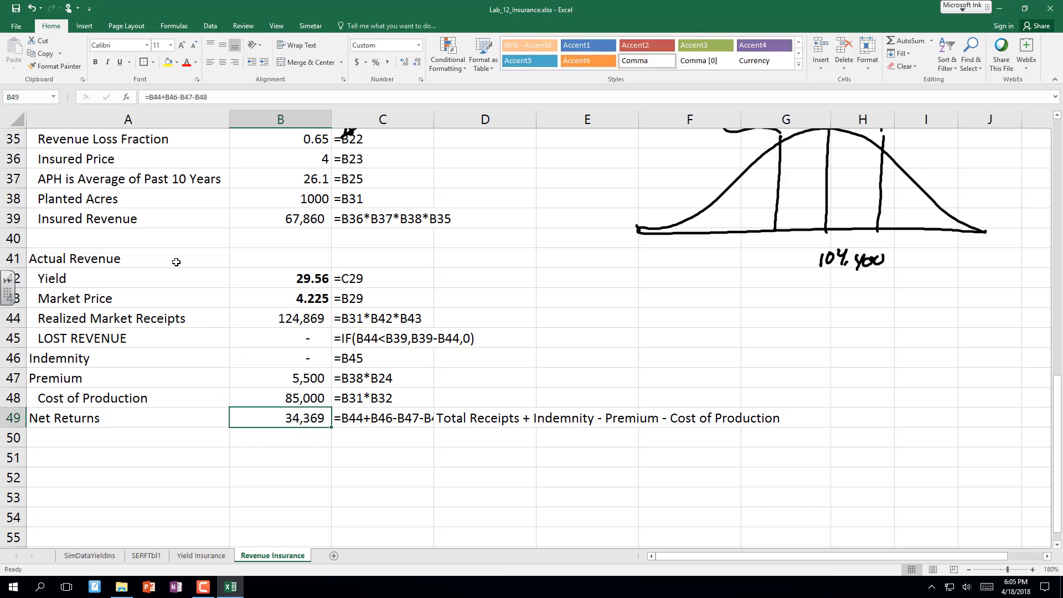
{"action": "left_click", "coordinate": [16, 8]}
In Simetar's Simulation Engine, clear all output variables and add Net Returns in B49 as the output.
{"action": "left_click", "coordinate": [311, 26]}
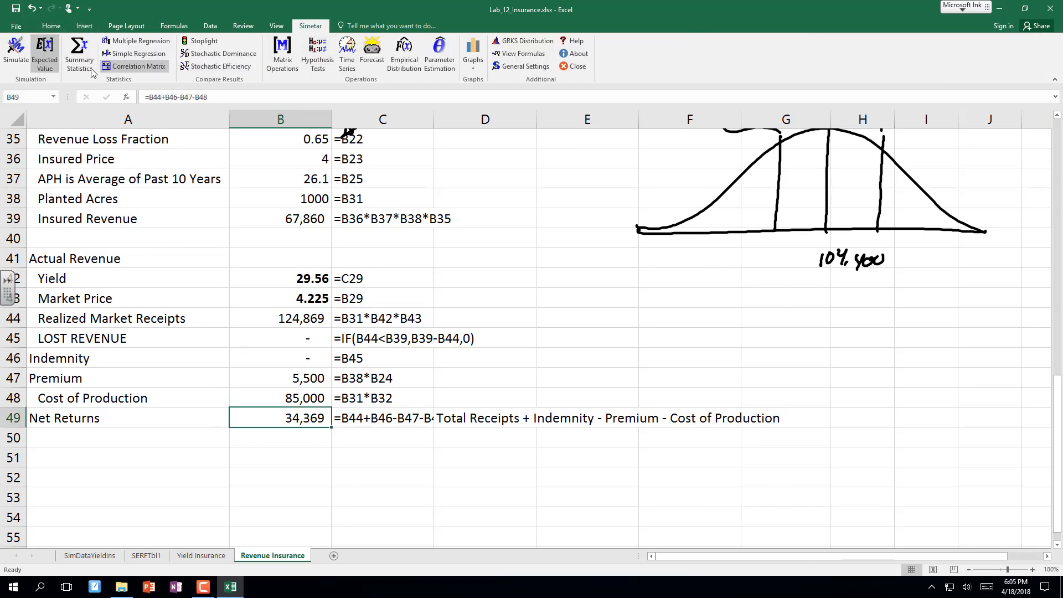
{"action": "left_click", "coordinate": [17, 55]}
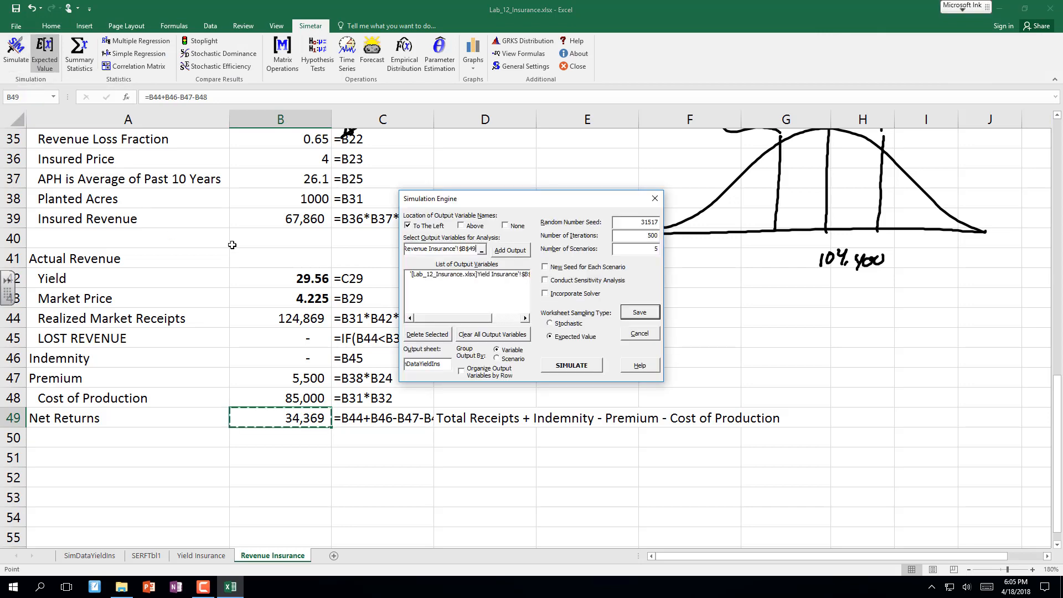
{"action": "left_click", "coordinate": [495, 335]}
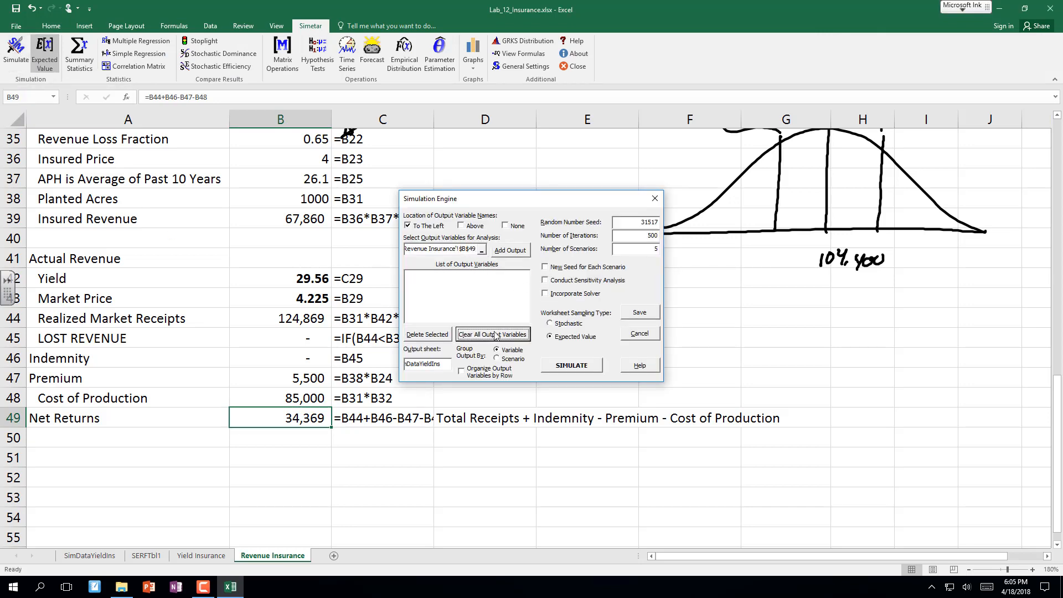
{"action": "left_click", "coordinate": [502, 251]}
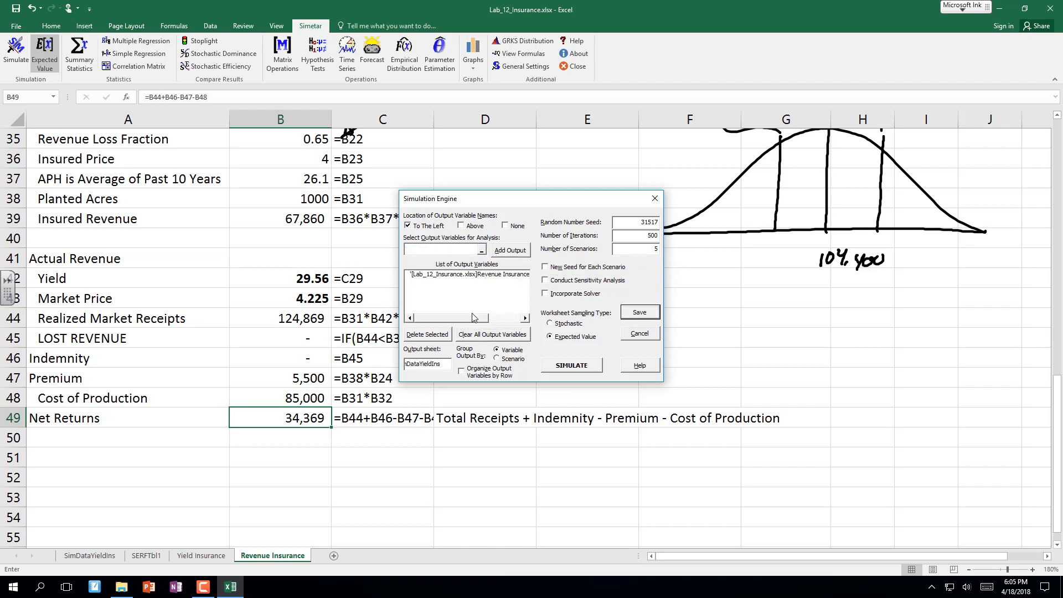
Change the output sheet name to SimDataRevenue and run the simulation.
{"action": "left_click", "coordinate": [443, 365]}
{"action": "key", "text": "BackSpace"}
{"action": "key", "text": "BackSpace"}
{"action": "key", "text": "BackSpace"}
{"action": "key", "text": "BackSpace"}
{"action": "key", "text": "BackSpace"}
{"action": "key", "text": "BackSpace"}
{"action": "key", "text": "BackSpace"}
{"action": "key", "text": "BackSpace"}
{"action": "type", "text": "Revenue"}
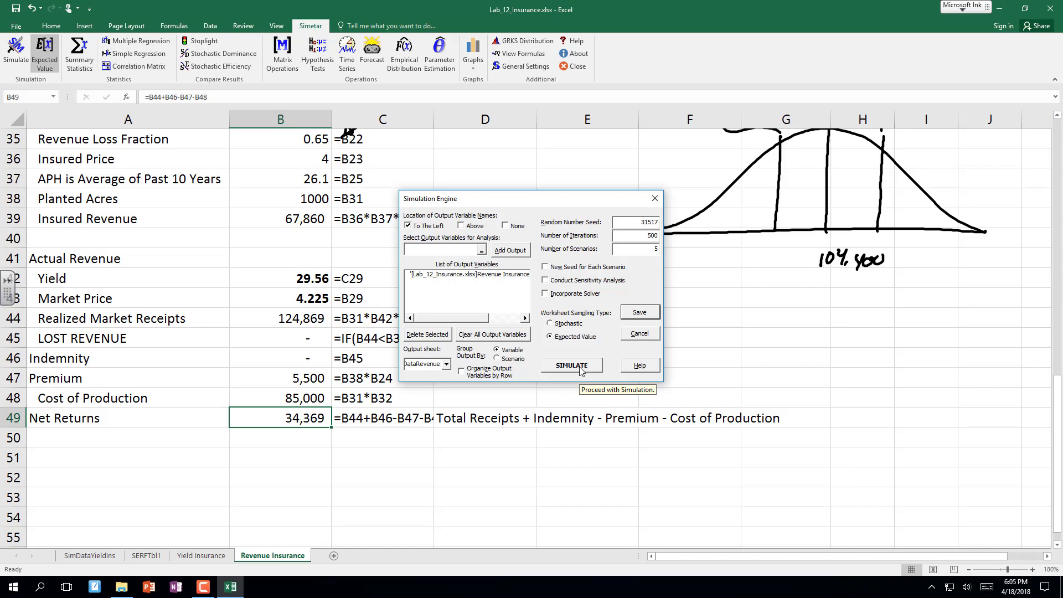
{"action": "left_click", "coordinate": [572, 365]}
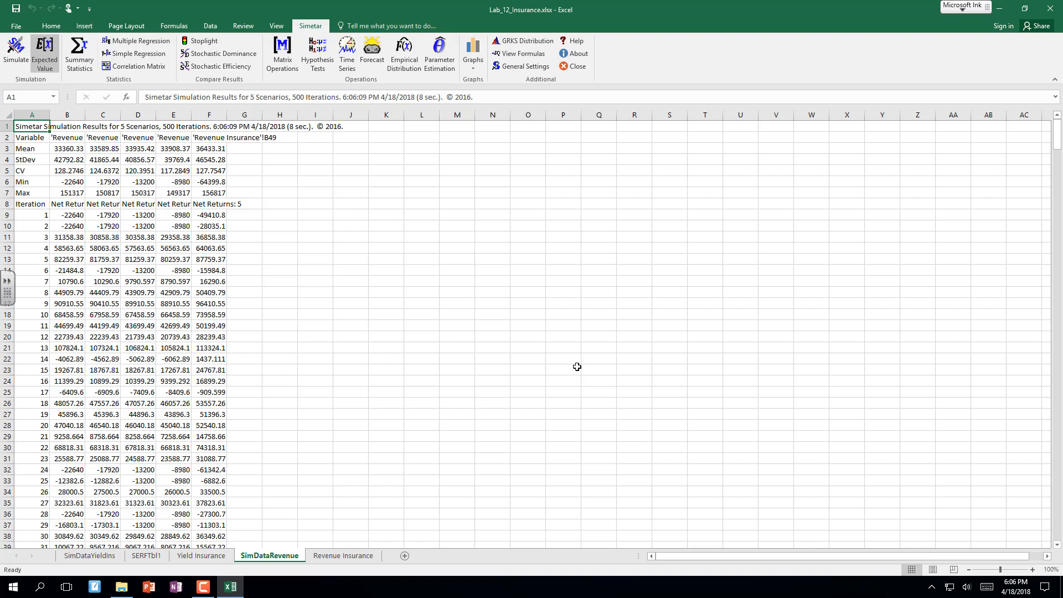
Enlarge the SimDataRevenue sheet to 150% to examine the summary statistics of the simulated net returns.
{"action": "left_click", "coordinate": [1033, 570]}
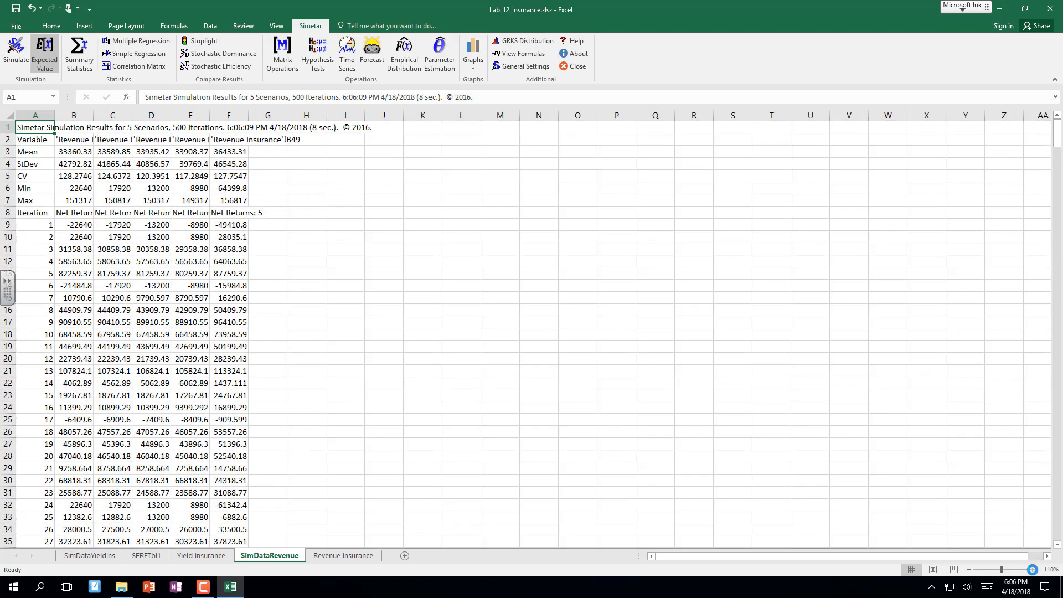
{"action": "left_click", "coordinate": [1033, 570]}
{"action": "left_click", "coordinate": [1033, 570]}
{"action": "left_click", "coordinate": [1033, 570]}
{"action": "left_click", "coordinate": [1032, 570]}
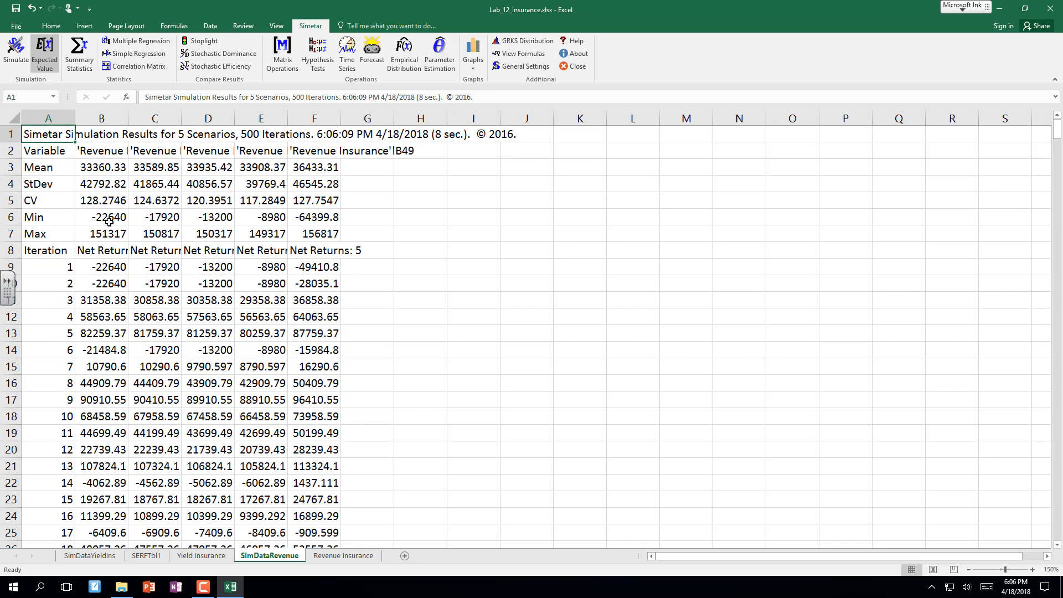
Create a Simetar CDF graph of the net returns in B8:F508, using first-cell labels and K6 as the output cell in the current sheet.
{"action": "left_click_drag", "start_coordinate": [108, 218], "coordinate": [322, 218]}
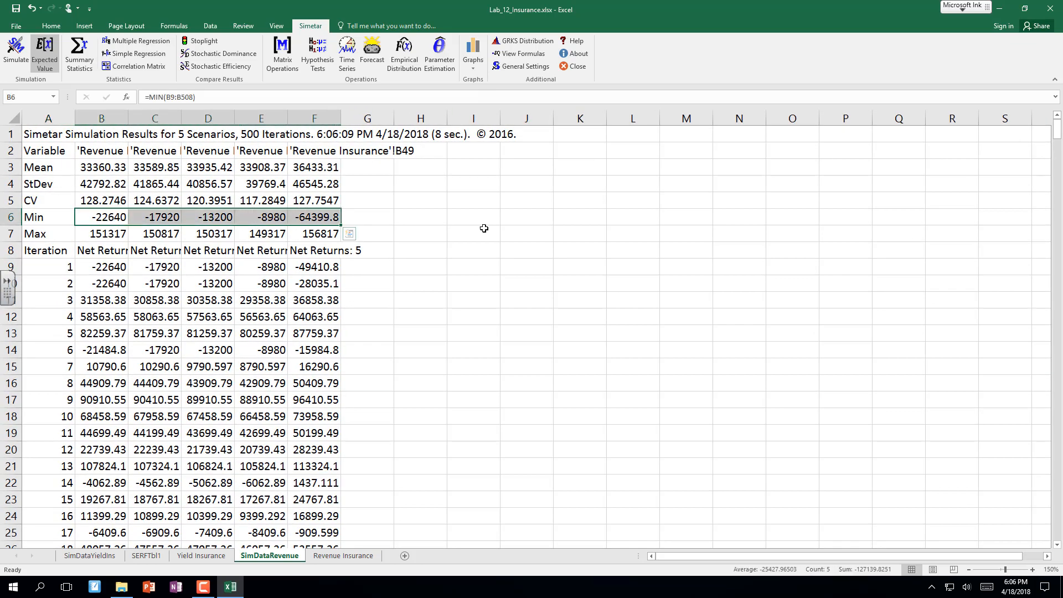
{"action": "left_click", "coordinate": [581, 215]}
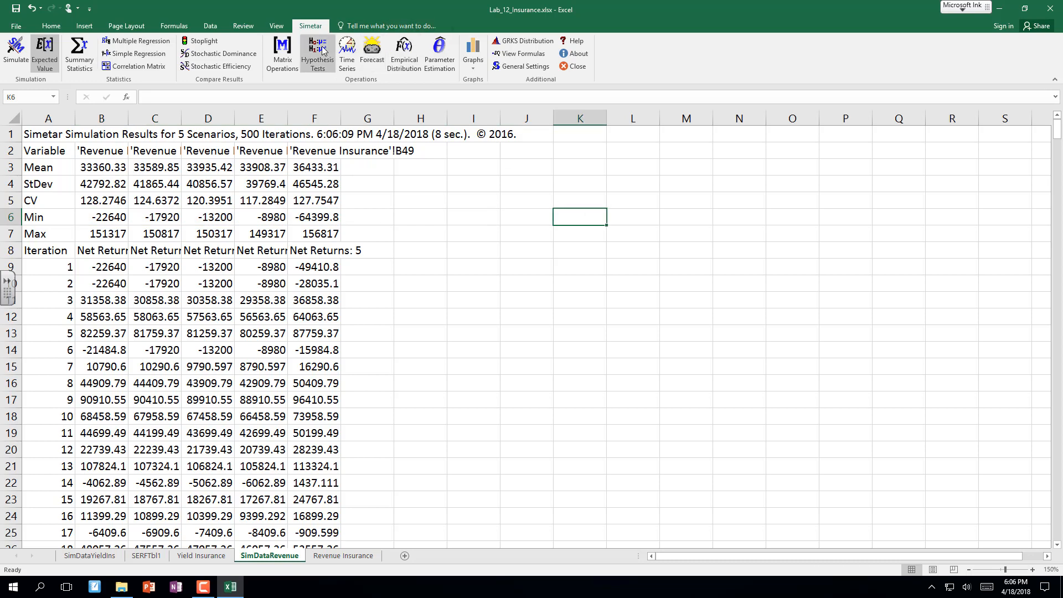
{"action": "left_click", "coordinate": [472, 55]}
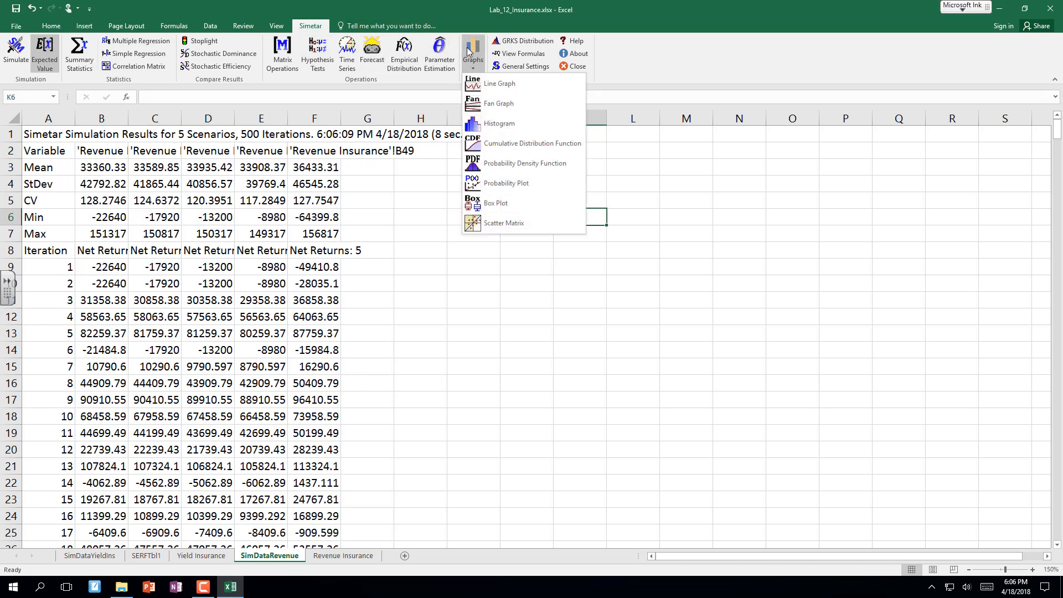
{"action": "left_click", "coordinate": [479, 143]}
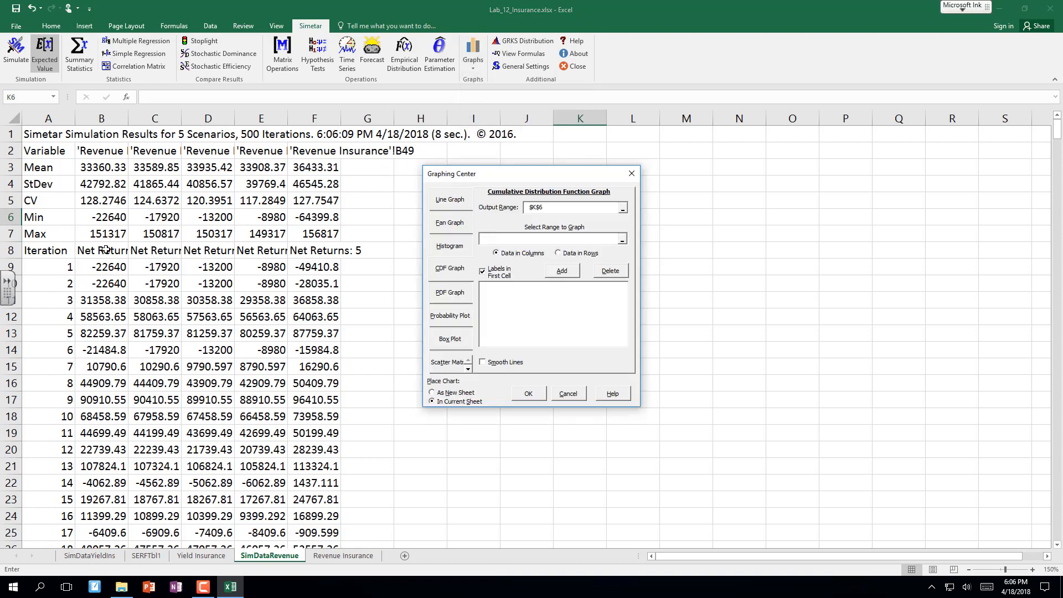
{"action": "left_click_drag", "start_coordinate": [111, 250], "coordinate": [292, 514]}
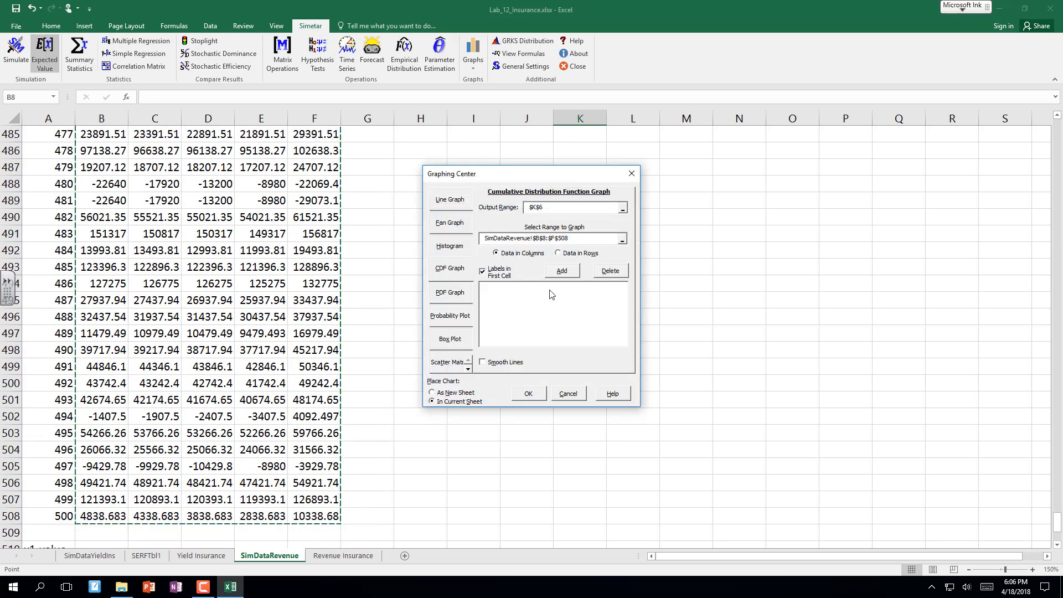
{"action": "left_click", "coordinate": [561, 271]}
{"action": "left_click", "coordinate": [527, 394]}
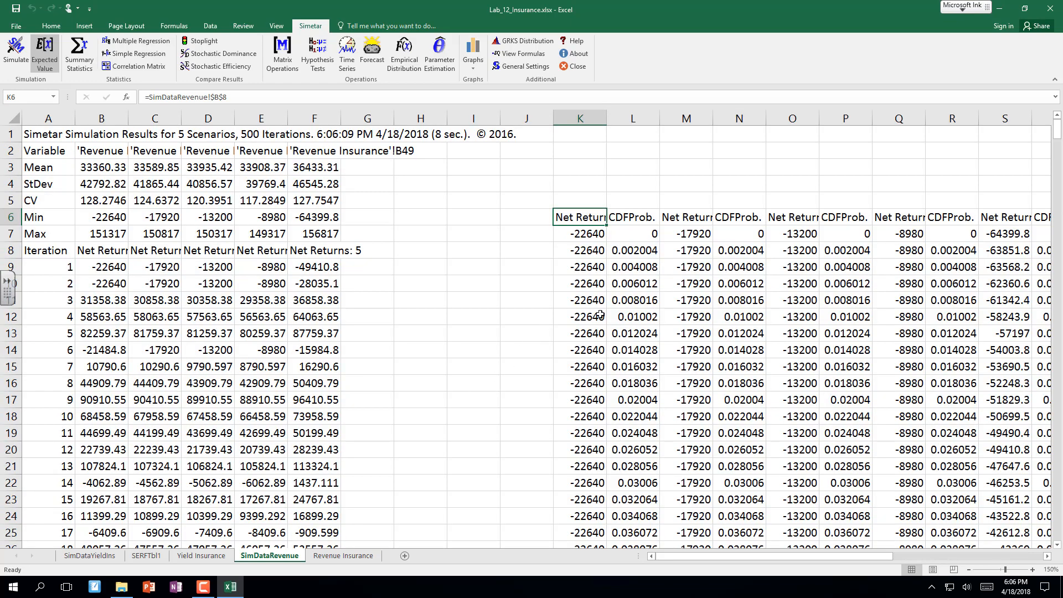
Move the CDF chart up to the sheet's first rows at column Q and enlarge it to reach about row 22.
{"action": "left_click", "coordinate": [600, 315]}
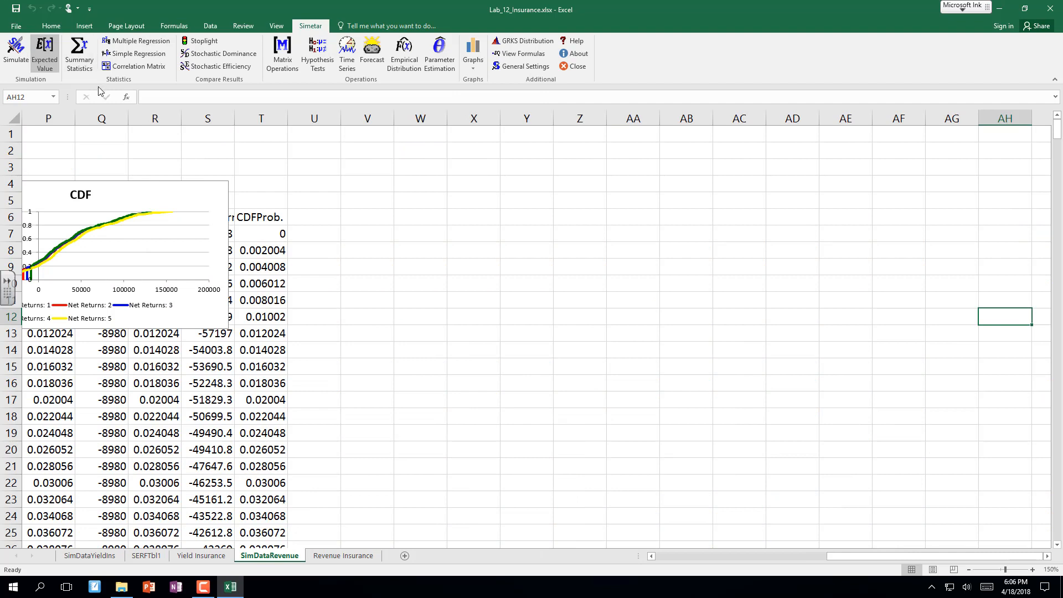
{"action": "left_click_drag", "start_coordinate": [104, 188], "coordinate": [252, 136]}
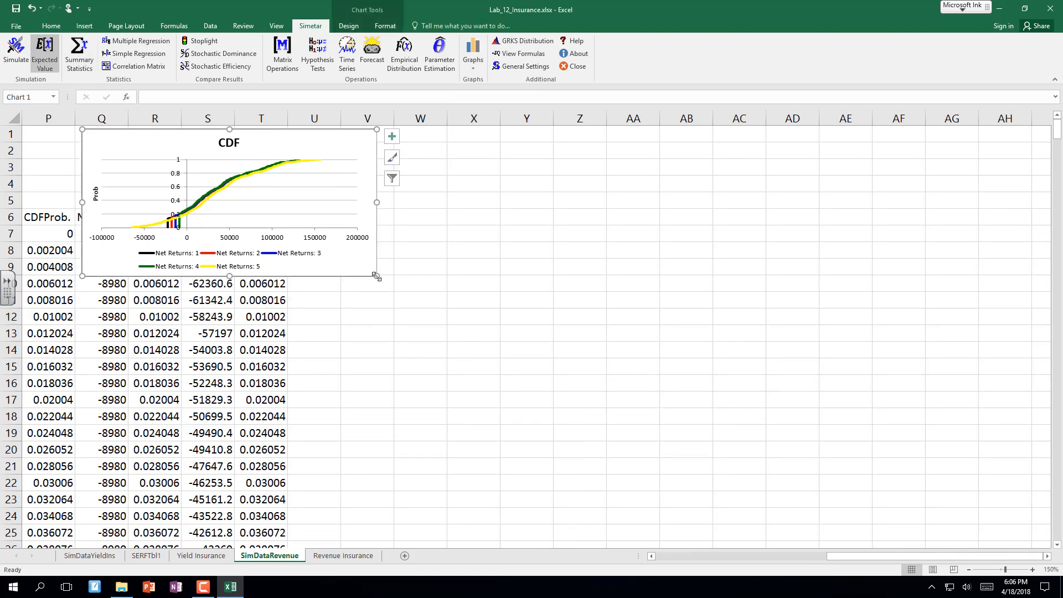
{"action": "left_click_drag", "start_coordinate": [376, 275], "coordinate": [584, 482]}
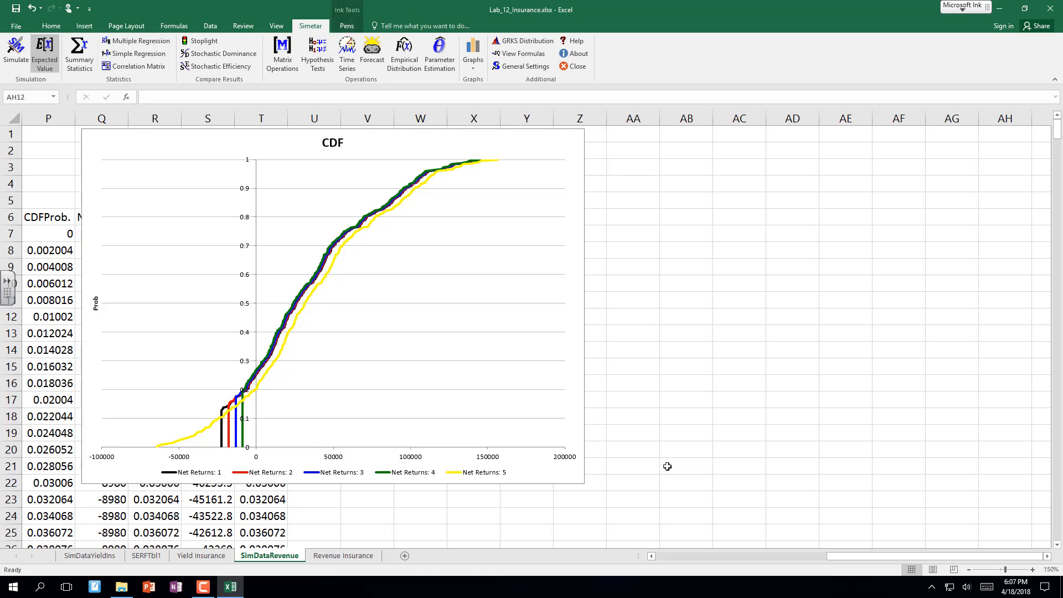
Handwrite the note "about 14% of time insurance #1 pay" with a leader to the top of the black vertical segment on the CDF chart.
{"action": "left_click_drag", "start_coordinate": [222, 408], "coordinate": [239, 406]}
{"action": "left_click_drag", "start_coordinate": [269, 405], "coordinate": [366, 401]}
{"action": "left_click", "coordinate": [368, 386]}
{"action": "mouse_move", "coordinate": [359, 394]}
{"action": "left_mouse_down"}
{"action": "mouse_move", "coordinate": [379, 399]}
{"action": "mouse_move", "coordinate": [399, 387]}
{"action": "left_mouse_up"}
{"action": "mouse_move", "coordinate": [394, 389]}
{"action": "left_mouse_down"}
{"action": "mouse_move", "coordinate": [394, 397]}
{"action": "mouse_move", "coordinate": [424, 395]}
{"action": "left_mouse_up"}
{"action": "left_click", "coordinate": [410, 397]}
{"action": "mouse_move", "coordinate": [437, 381]}
{"action": "left_mouse_down"}
{"action": "mouse_move", "coordinate": [423, 407]}
{"action": "mouse_move", "coordinate": [430, 394]}
{"action": "left_mouse_up"}
{"action": "mouse_move", "coordinate": [440, 397]}
{"action": "left_mouse_down"}
{"action": "mouse_move", "coordinate": [450, 383]}
{"action": "mouse_move", "coordinate": [463, 396]}
{"action": "mouse_move", "coordinate": [478, 392]}
{"action": "mouse_move", "coordinate": [463, 382]}
{"action": "mouse_move", "coordinate": [595, 382]}
{"action": "left_mouse_up"}
{"action": "left_click", "coordinate": [543, 386]}
{"action": "mouse_move", "coordinate": [607, 361]}
{"action": "left_mouse_down"}
{"action": "mouse_move", "coordinate": [600, 384]}
{"action": "mouse_move", "coordinate": [616, 372]}
{"action": "left_mouse_up"}
{"action": "mouse_move", "coordinate": [629, 362]}
{"action": "left_mouse_down"}
{"action": "mouse_move", "coordinate": [613, 389]}
{"action": "mouse_move", "coordinate": [649, 387]}
{"action": "mouse_move", "coordinate": [653, 409]}
{"action": "mouse_move", "coordinate": [658, 394]}
{"action": "left_mouse_up"}
{"action": "left_click", "coordinate": [663, 391]}
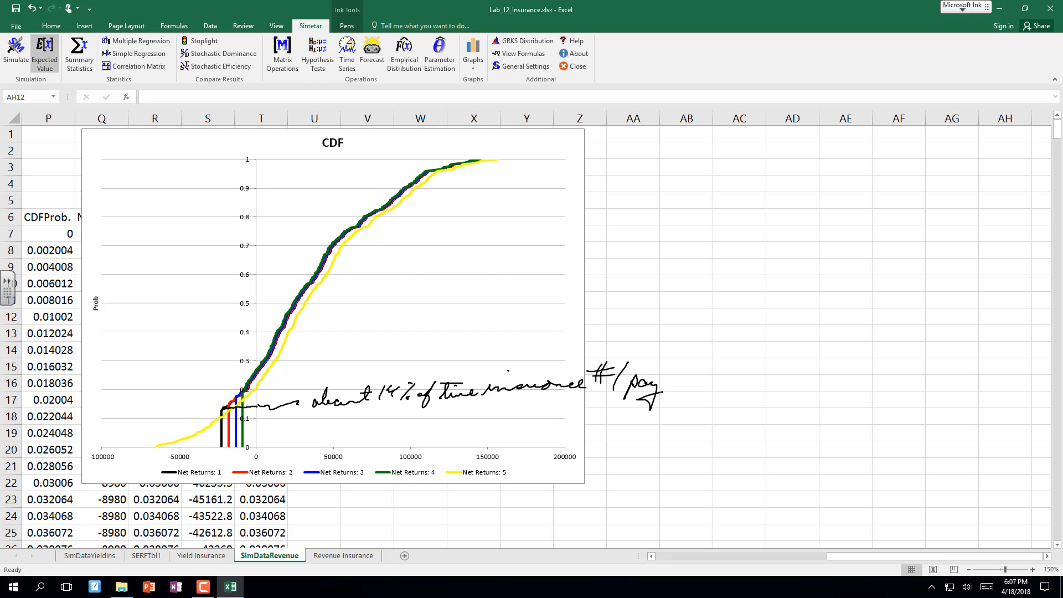
Draw a leader from the top of the green vertical segment and handwrite "green #4 pay 20% time.".
{"action": "mouse_move", "coordinate": [244, 390]}
{"action": "left_mouse_down"}
{"action": "mouse_move", "coordinate": [390, 321]}
{"action": "mouse_move", "coordinate": [408, 328]}
{"action": "mouse_move", "coordinate": [424, 299]}
{"action": "mouse_move", "coordinate": [473, 289]}
{"action": "left_mouse_up"}
{"action": "left_click", "coordinate": [459, 294]}
{"action": "mouse_move", "coordinate": [482, 273]}
{"action": "left_mouse_down"}
{"action": "mouse_move", "coordinate": [479, 287]}
{"action": "mouse_move", "coordinate": [483, 276]}
{"action": "left_mouse_up"}
{"action": "mouse_move", "coordinate": [466, 288]}
{"action": "left_mouse_down"}
{"action": "mouse_move", "coordinate": [529, 264]}
{"action": "mouse_move", "coordinate": [538, 266]}
{"action": "mouse_move", "coordinate": [532, 284]}
{"action": "mouse_move", "coordinate": [597, 239]}
{"action": "left_mouse_up"}
{"action": "left_click", "coordinate": [495, 285]}
{"action": "left_click", "coordinate": [555, 251]}
{"action": "left_click", "coordinate": [562, 251]}
{"action": "mouse_move", "coordinate": [603, 238]}
{"action": "left_mouse_down"}
{"action": "mouse_move", "coordinate": [586, 260]}
{"action": "mouse_move", "coordinate": [642, 248]}
{"action": "mouse_move", "coordinate": [626, 235]}
{"action": "left_mouse_up"}
{"action": "left_click", "coordinate": [653, 246]}
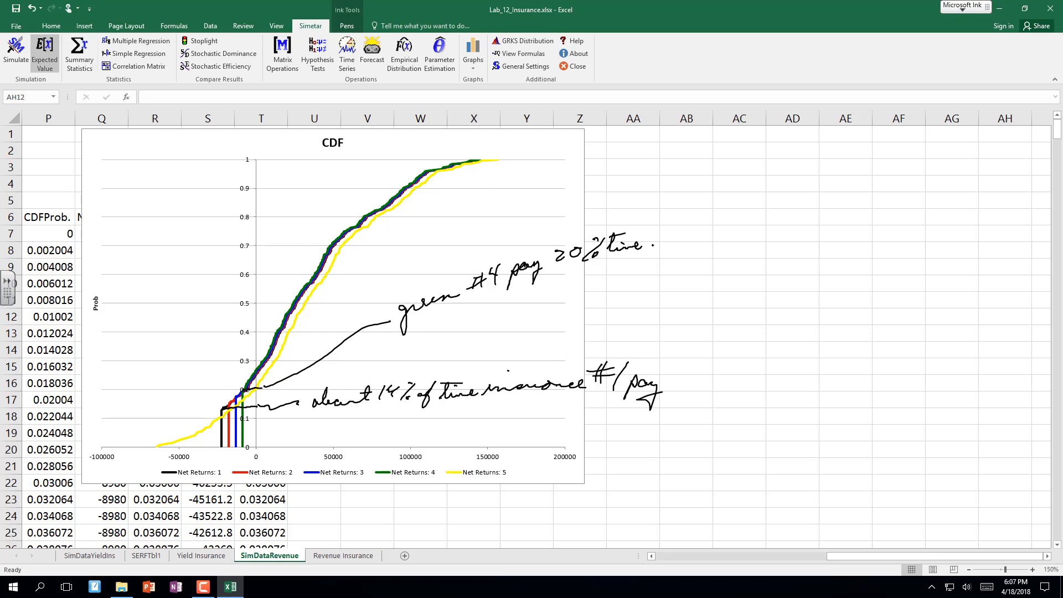
Draw a leader from the yellow curve's lower tail and handwrite "No ins." beside it.
{"action": "mouse_move", "coordinate": [190, 433]}
{"action": "left_mouse_down"}
{"action": "mouse_move", "coordinate": [134, 370]}
{"action": "mouse_move", "coordinate": [159, 316]}
{"action": "left_mouse_up"}
{"action": "left_click", "coordinate": [151, 322]}
{"action": "left_click", "coordinate": [156, 324]}
{"action": "left_click_drag", "start_coordinate": [158, 320], "coordinate": [171, 301]}
{"action": "left_click", "coordinate": [176, 296]}
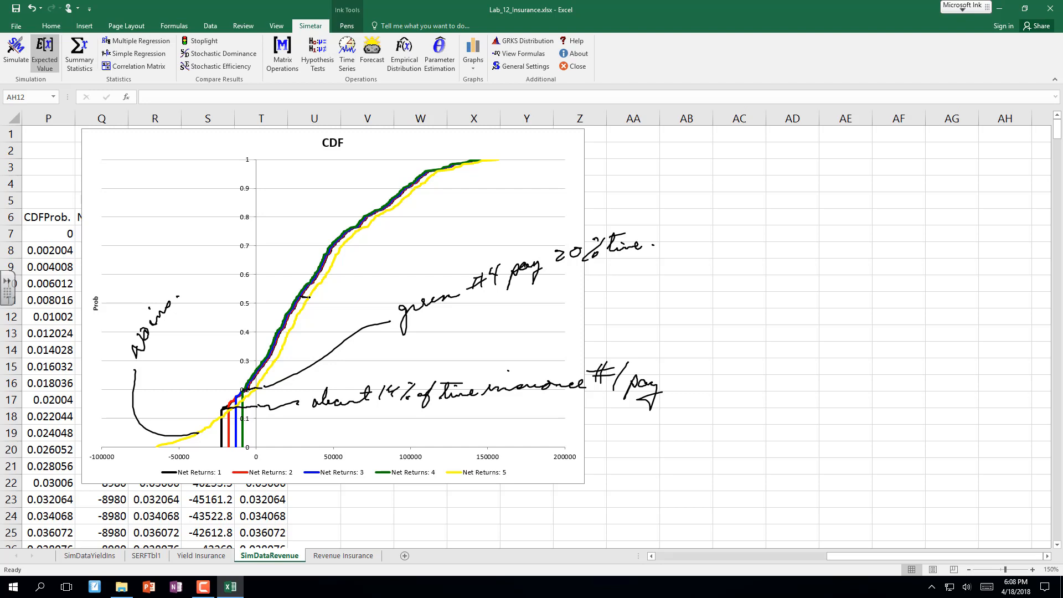
Label the gap between the yellow and other curves "cost savings of premium" and add ink ticks along the upper part of the curves.
{"action": "mouse_move", "coordinate": [306, 297]}
{"action": "left_mouse_down"}
{"action": "mouse_move", "coordinate": [336, 303]}
{"action": "mouse_move", "coordinate": [502, 228]}
{"action": "mouse_move", "coordinate": [504, 241]}
{"action": "left_mouse_up"}
{"action": "left_click_drag", "start_coordinate": [506, 228], "coordinate": [602, 200]}
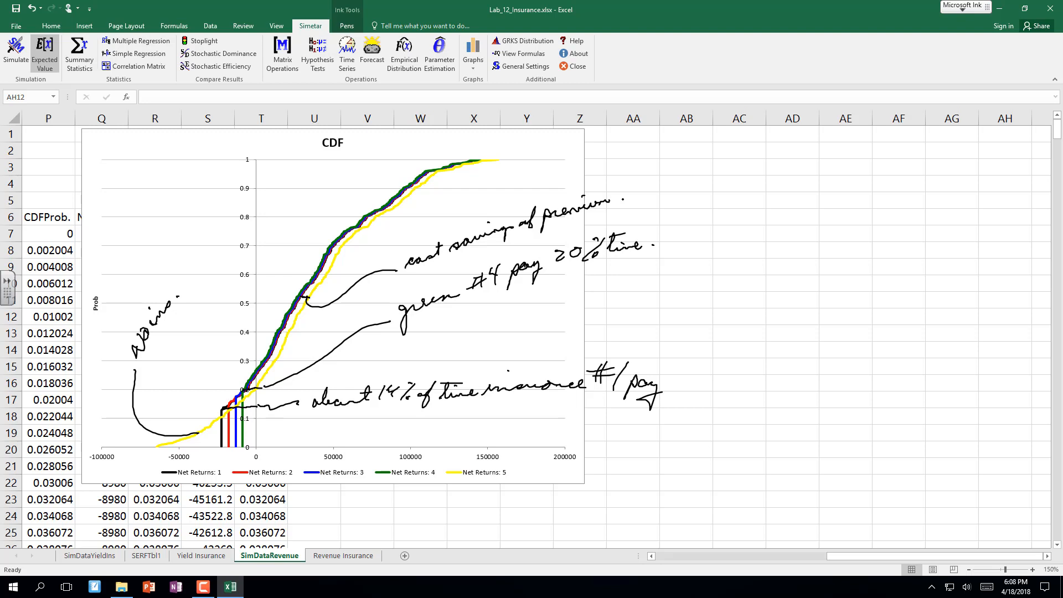
{"action": "left_click_drag", "start_coordinate": [494, 160], "coordinate": [509, 152]}
{"action": "left_click_drag", "start_coordinate": [366, 220], "coordinate": [376, 221]}
Shade the area under the yellow curve's lower tail in ink and circle Net Returns: 2 in the chart legend.
{"action": "mouse_move", "coordinate": [216, 421]}
{"action": "left_mouse_down"}
{"action": "mouse_move", "coordinate": [215, 443]}
{"action": "mouse_move", "coordinate": [212, 429]}
{"action": "mouse_move", "coordinate": [205, 446]}
{"action": "mouse_move", "coordinate": [202, 436]}
{"action": "mouse_move", "coordinate": [177, 444]}
{"action": "mouse_move", "coordinate": [223, 442]}
{"action": "mouse_move", "coordinate": [223, 413]}
{"action": "mouse_move", "coordinate": [227, 442]}
{"action": "mouse_move", "coordinate": [223, 418]}
{"action": "mouse_move", "coordinate": [227, 435]}
{"action": "mouse_move", "coordinate": [181, 447]}
{"action": "left_mouse_up"}
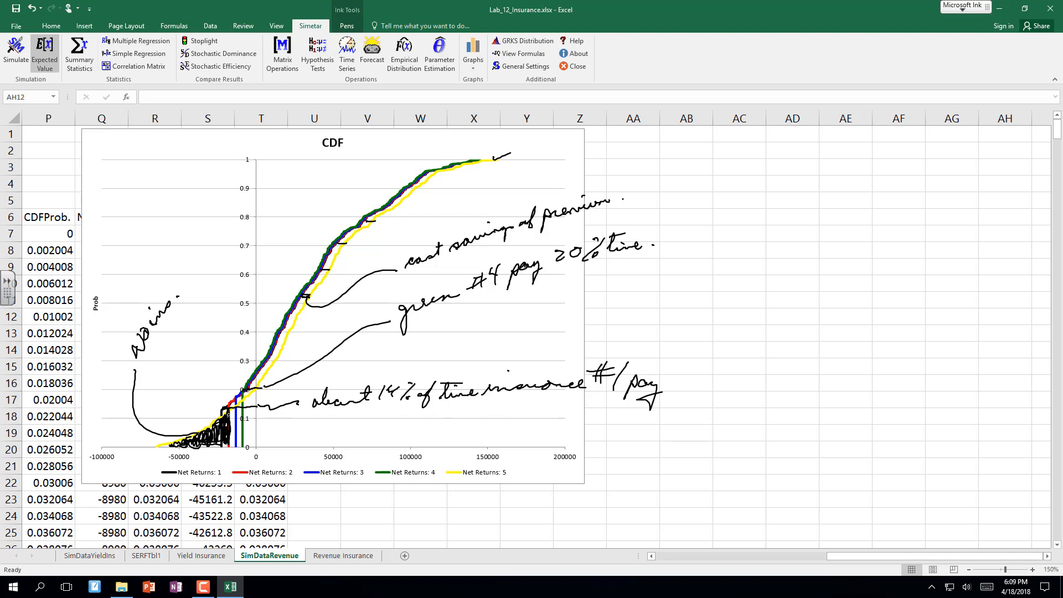
{"action": "mouse_move", "coordinate": [287, 458]}
{"action": "left_mouse_down"}
{"action": "mouse_move", "coordinate": [240, 458]}
{"action": "mouse_move", "coordinate": [299, 475]}
{"action": "mouse_move", "coordinate": [288, 460]}
{"action": "left_mouse_up"}
Enter 0 as the x1-value for all five scenarios in B510:F510, below the simulated iterations.
{"action": "left_click", "coordinate": [61, 482]}
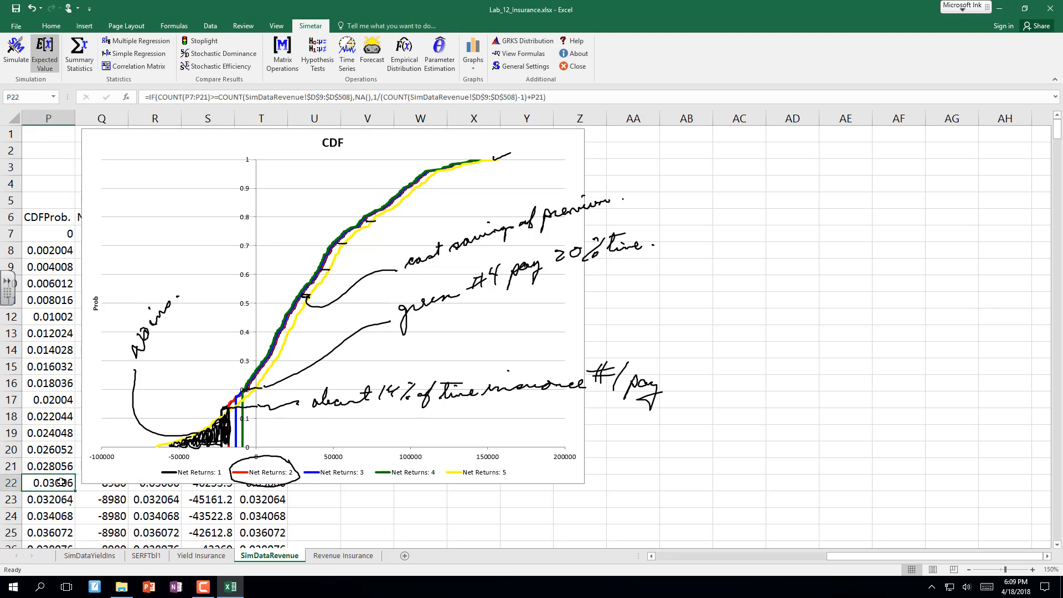
{"action": "key", "text": "Home"}
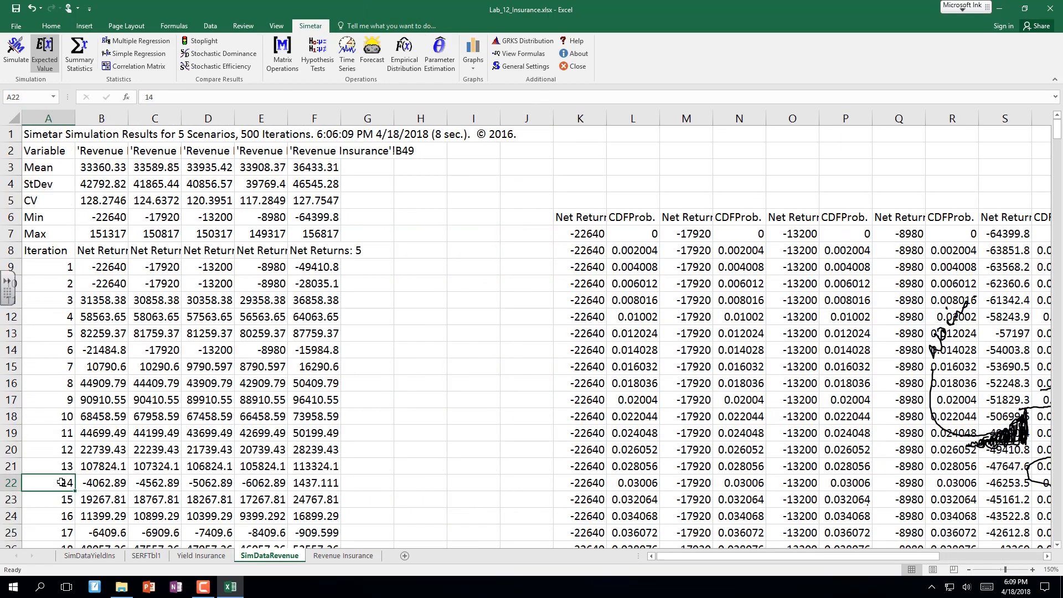
{"action": "key", "text": "ctrl+Down"}
{"action": "key", "text": "ctrl+Down"}
{"action": "key", "text": "ctrl+Down"}
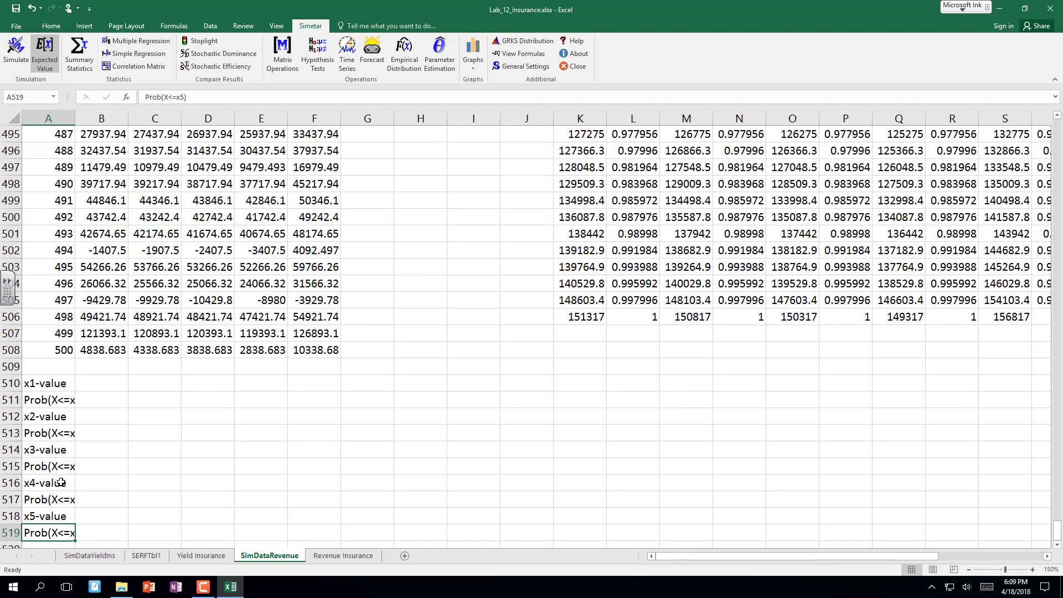
{"action": "left_click", "coordinate": [91, 378]}
{"action": "type", "text": "0"}
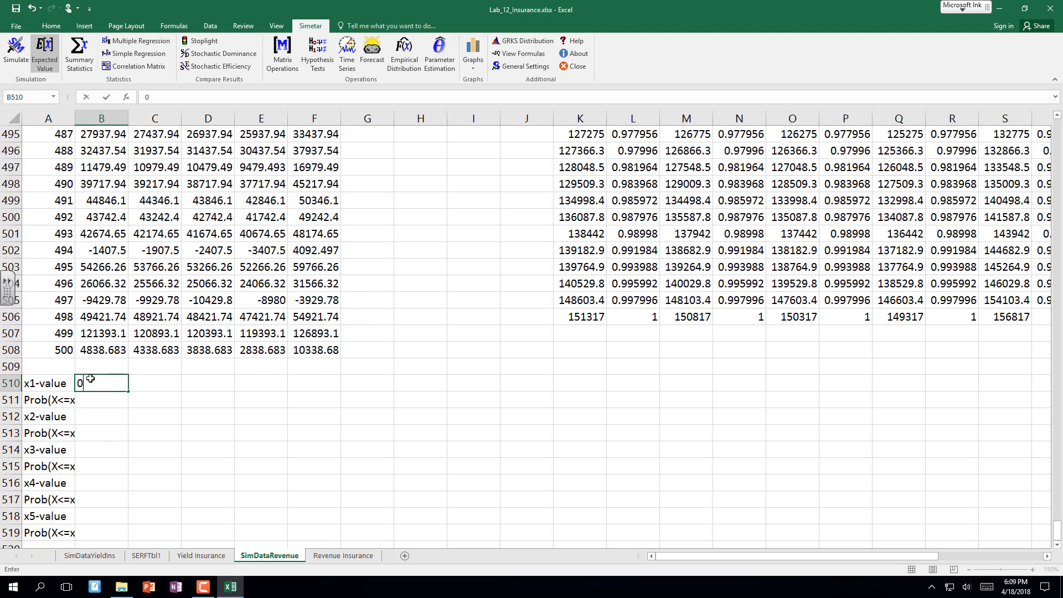
{"action": "key", "text": "Tab"}
{"action": "type", "text": "0"}
{"action": "key", "text": "Tab"}
{"action": "type", "text": "0"}
{"action": "key", "text": "Tab"}
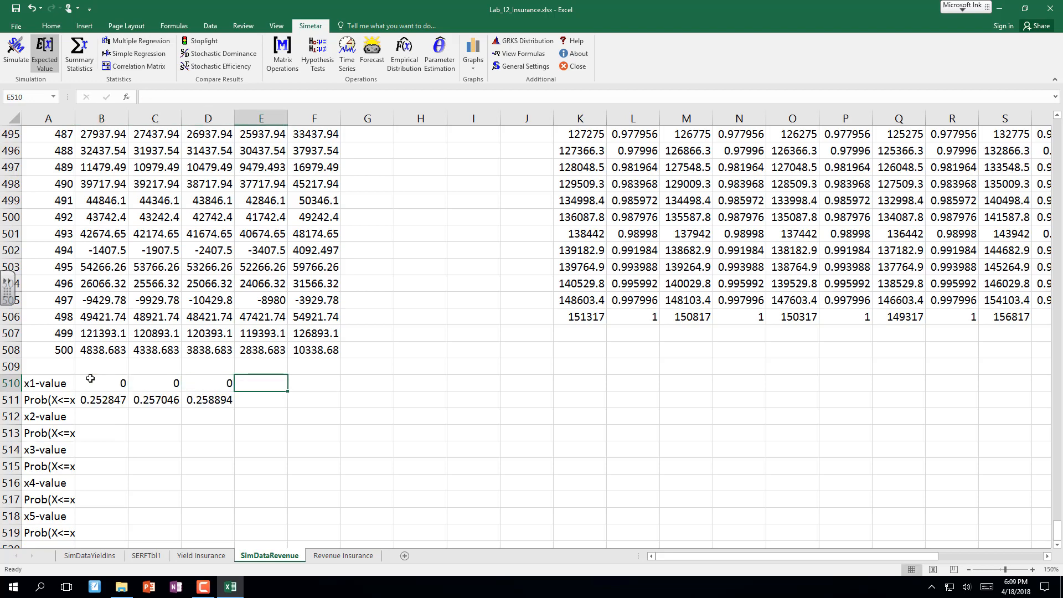
{"action": "type", "text": "0"}
{"action": "key", "text": "Tab"}
{"action": "type", "text": "0"}
{"action": "key", "text": "Tab"}
Insert a blank row at row 512, above the x2-value row.
{"action": "key", "text": "Down"}
{"action": "key", "text": "Down"}
{"action": "key", "text": "Down"}
{"action": "key", "text": "Down"}
{"action": "key", "text": "Down"}
{"action": "key", "text": "Down"}
{"action": "key", "text": "Down"}
{"action": "key", "text": "Down"}
{"action": "key", "text": "Down"}
{"action": "key", "text": "Down"}
{"action": "key", "text": "Down"}
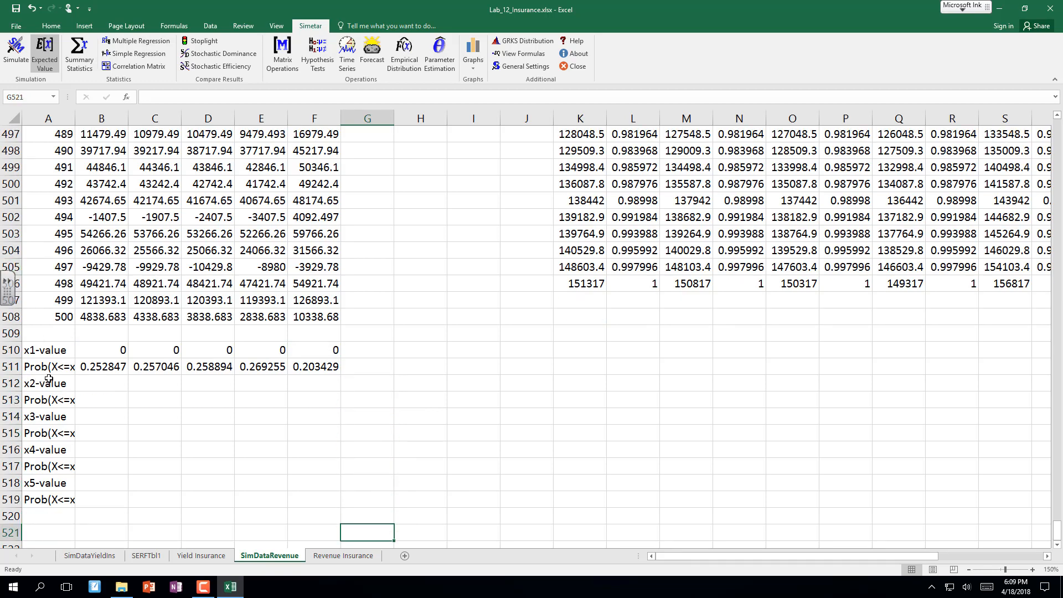
{"action": "left_click", "coordinate": [10, 381]}
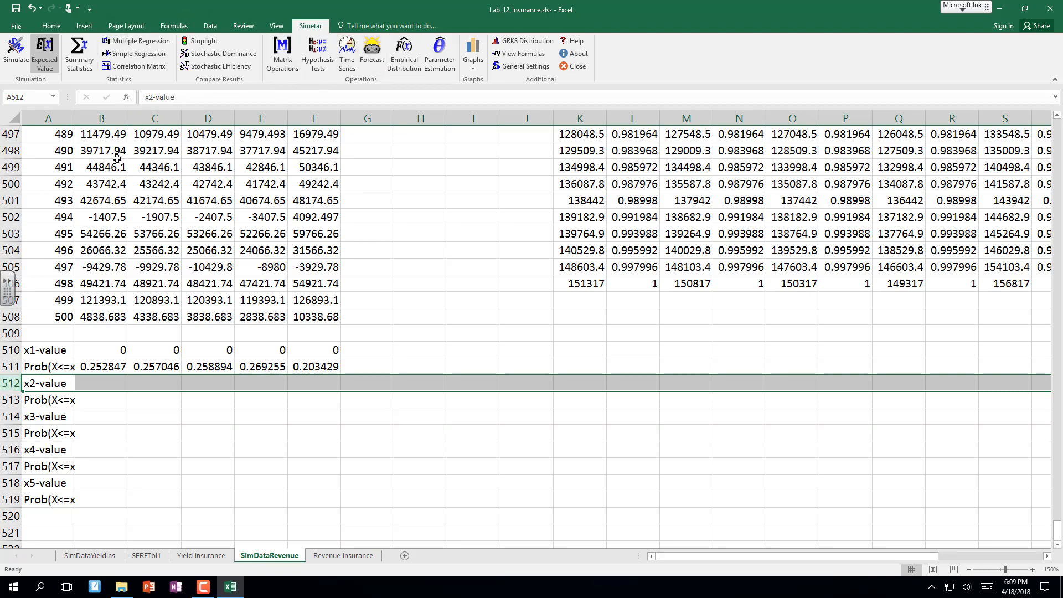
{"action": "right_click", "coordinate": [10, 383]}
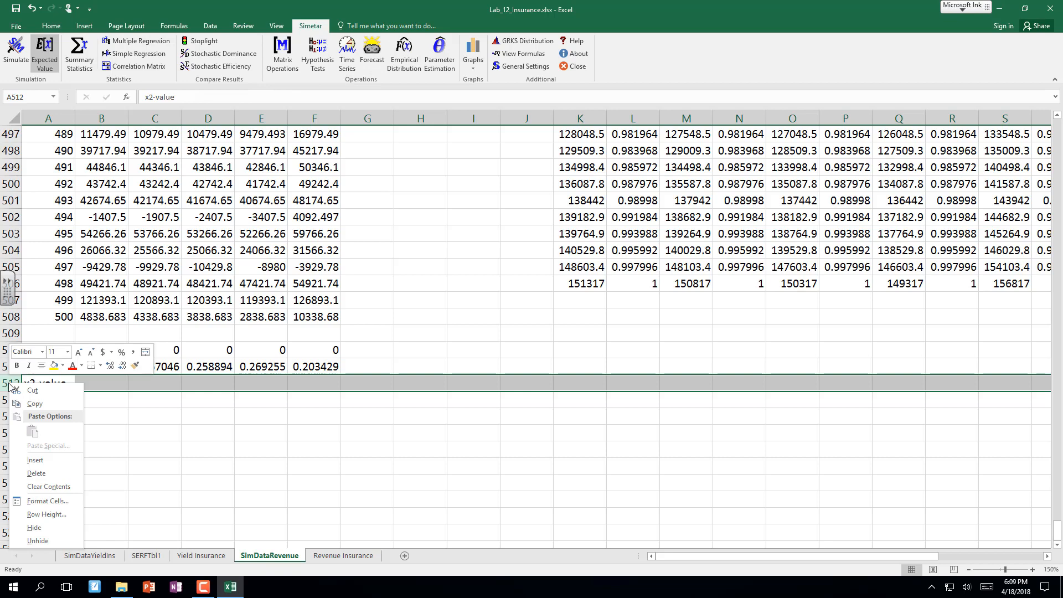
{"action": "left_click", "coordinate": [33, 460]}
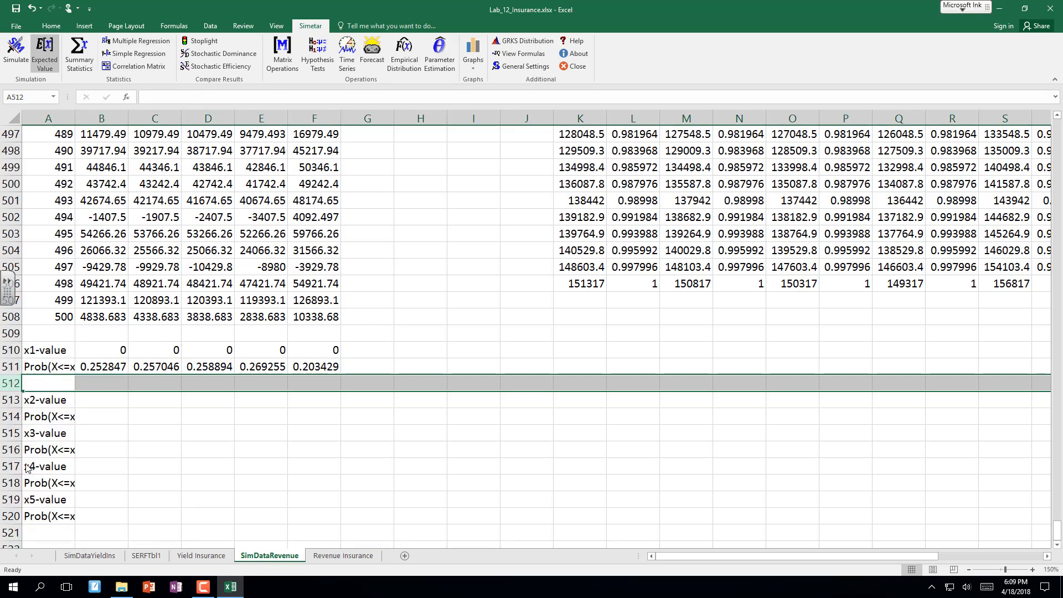
Enter =1-B511 in B512 and fill it across to F512 for the five scenarios.
{"action": "left_click", "coordinate": [98, 389]}
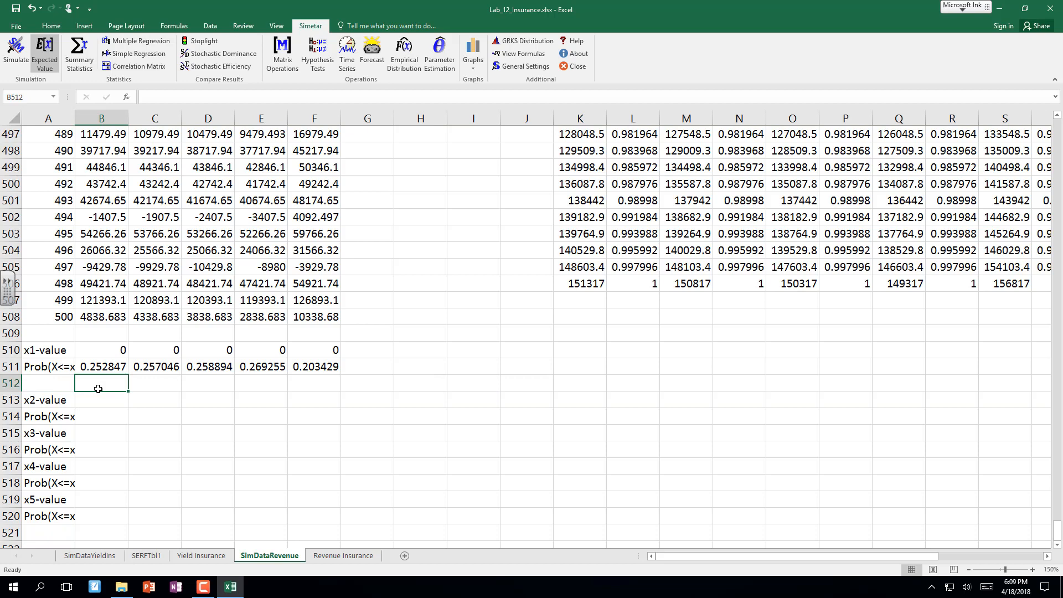
{"action": "type", "text": "=1"}
{"action": "type", "text": "-"}
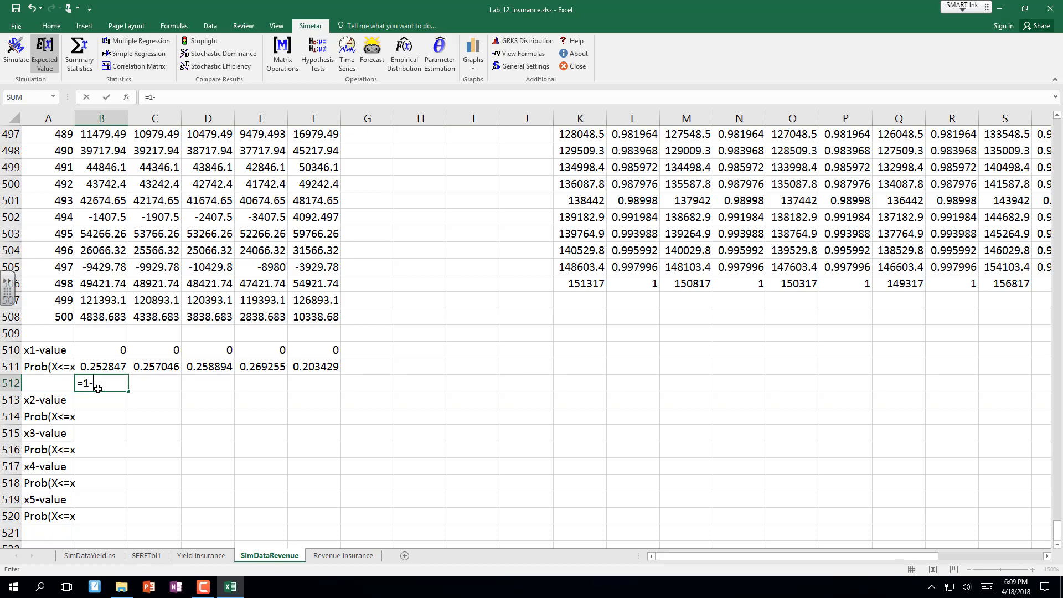
{"action": "left_click", "coordinate": [100, 367]}
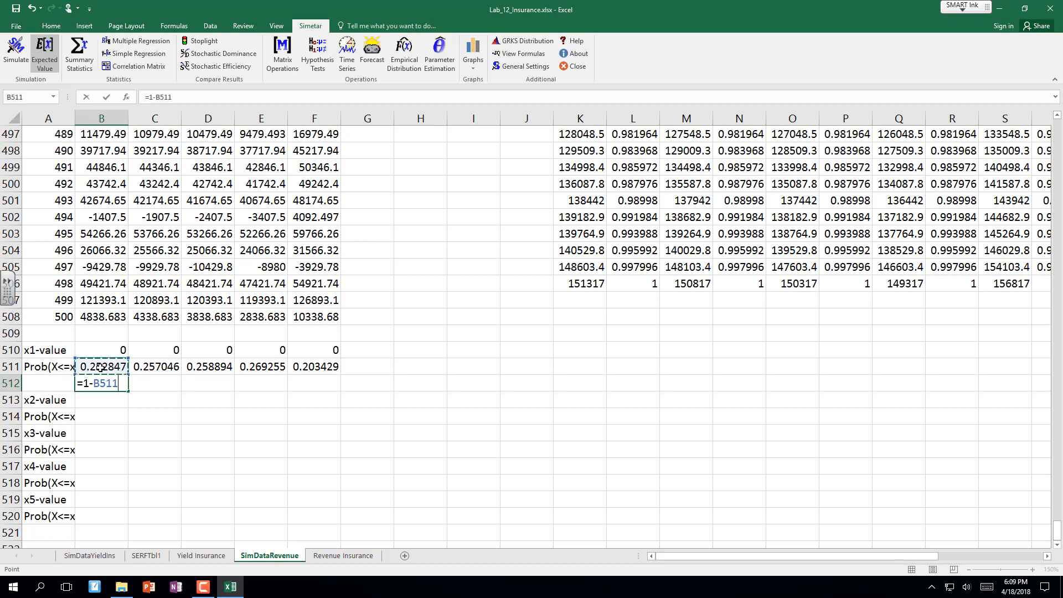
{"action": "key", "text": "Return"}
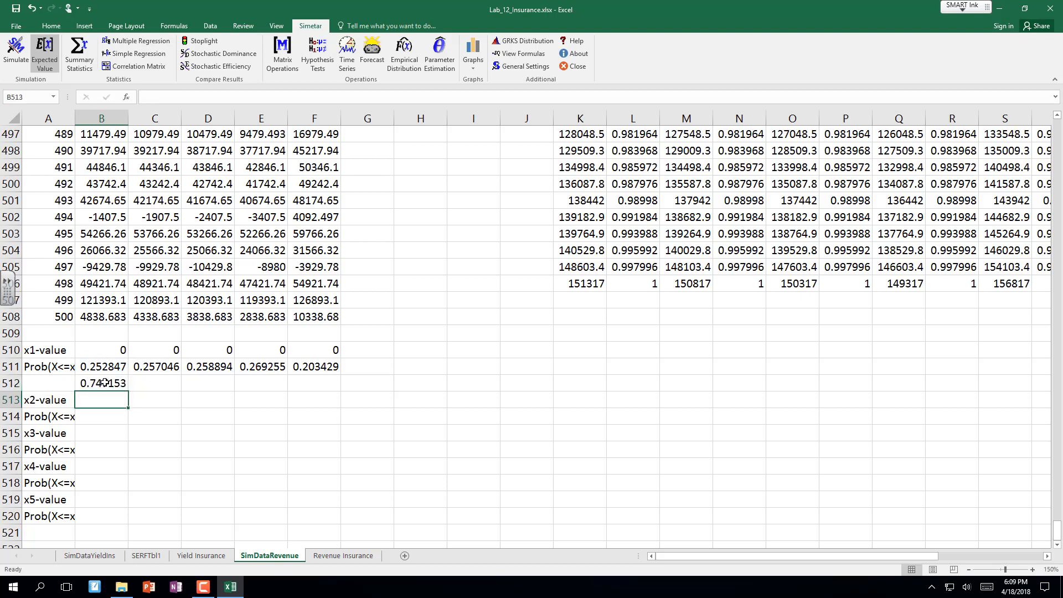
{"action": "left_click", "coordinate": [104, 383]}
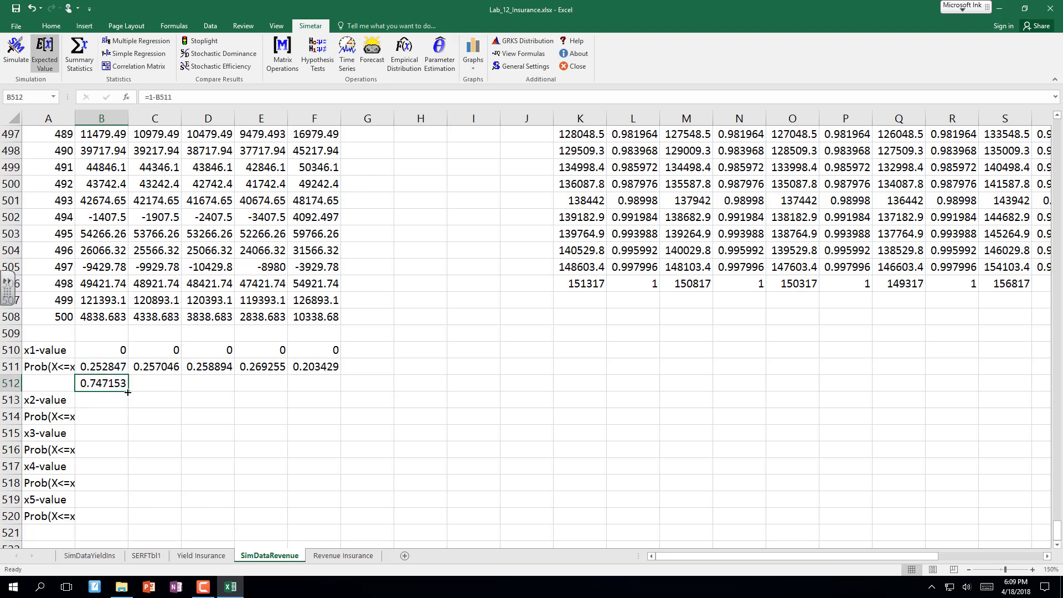
{"action": "left_click_drag", "start_coordinate": [127, 392], "coordinate": [330, 395]}
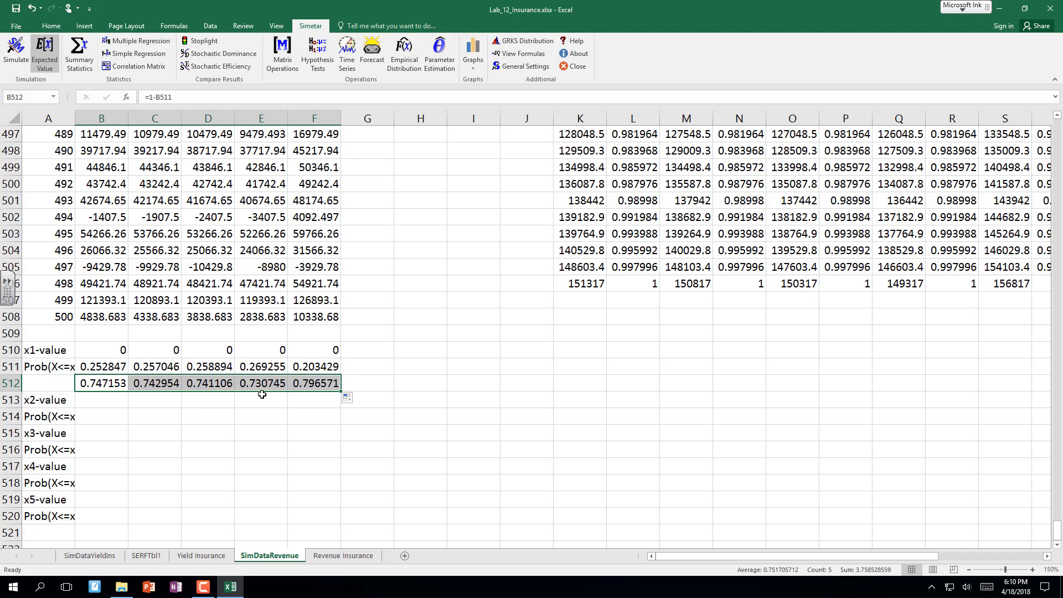
Compare the scenarios' probabilities of net returns at or below 0 in row 511, including those in E511 and F511.
{"action": "left_click", "coordinate": [313, 367]}
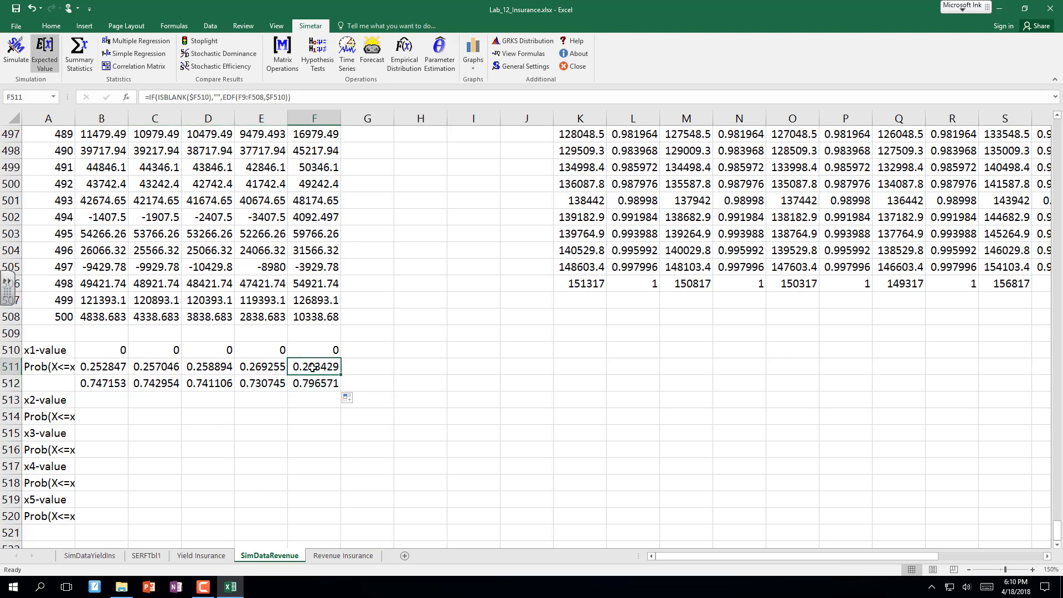
{"action": "left_click", "coordinate": [248, 368]}
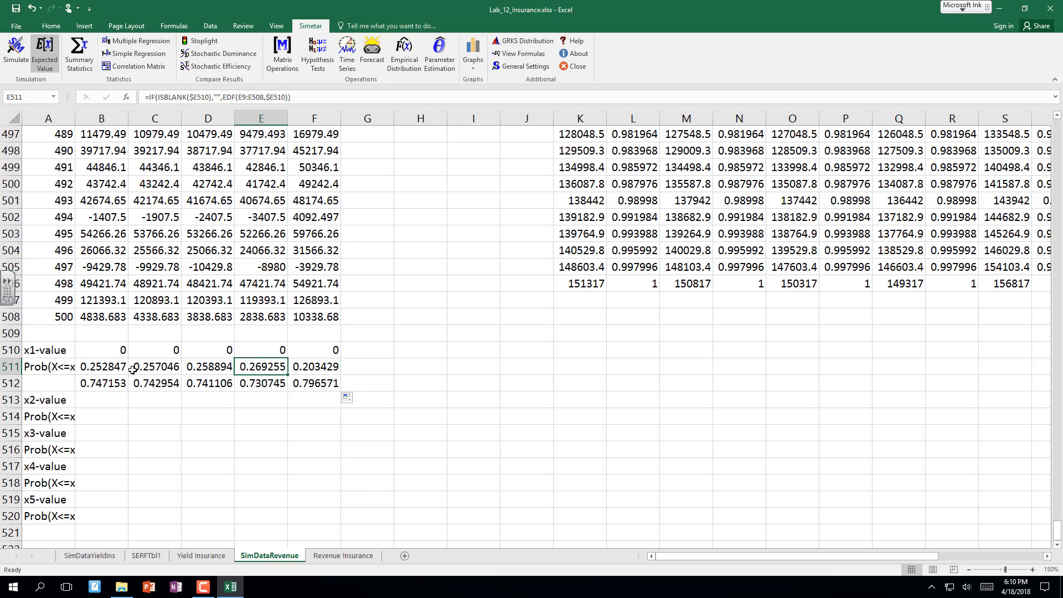
{"action": "left_click", "coordinate": [313, 368]}
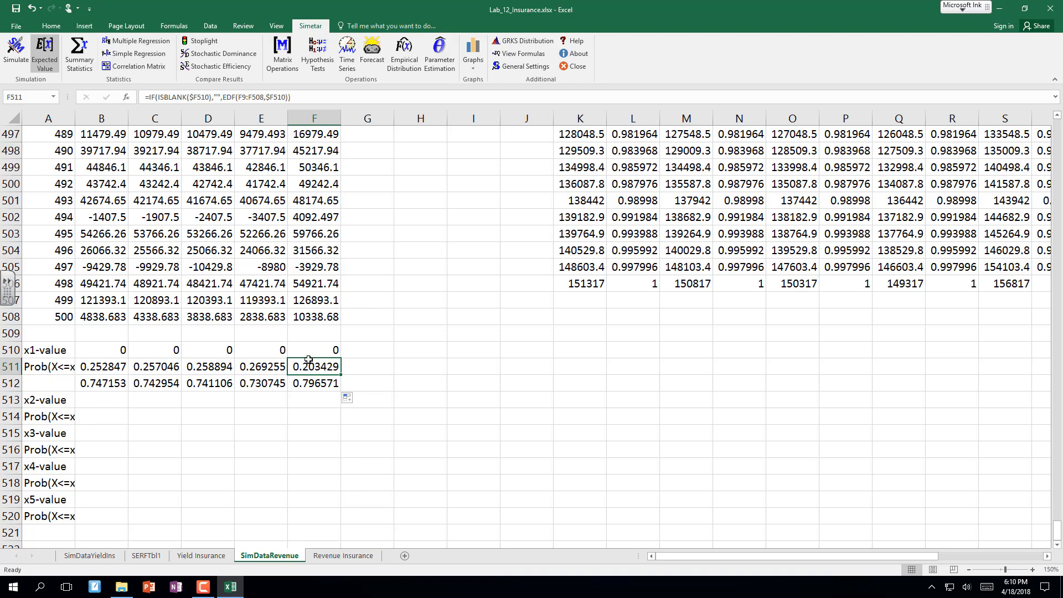
Insert seven blank columns at G:M on the SimDataRevenue sheet, between the simulated net returns and the CDF data.
{"action": "scroll", "coordinate": [302, 353], "scroll_direction": "up", "scroll_amount": 1}
{"action": "scroll", "coordinate": [298, 350], "scroll_direction": "down", "scroll_amount": 1}
{"action": "scroll", "coordinate": [290, 340], "scroll_direction": "up", "scroll_amount": 11}
{"action": "scroll", "coordinate": [288, 335], "scroll_direction": "up", "scroll_amount": 16}
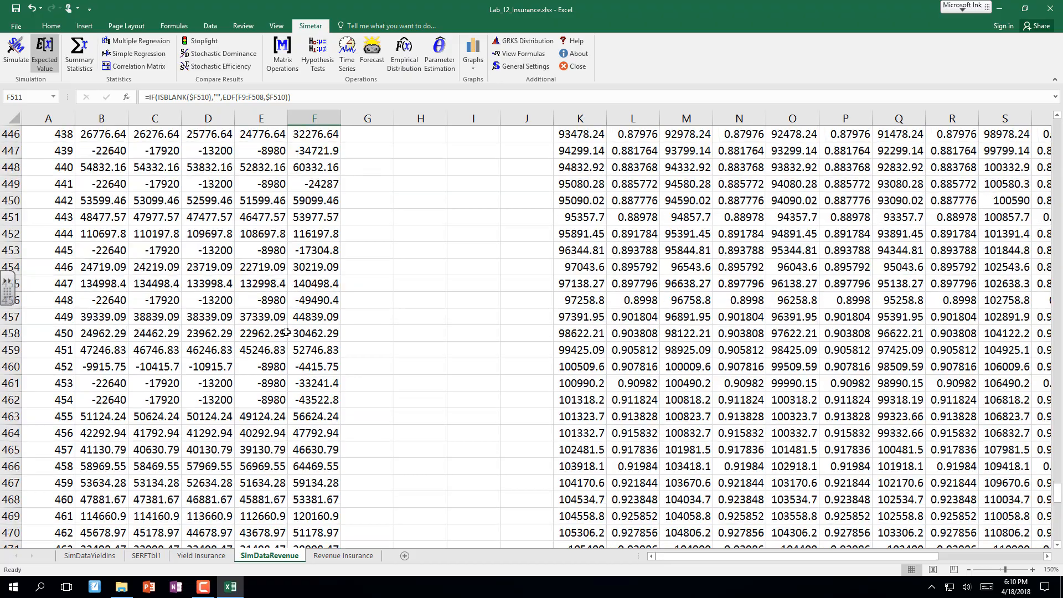
{"action": "scroll", "coordinate": [287, 332], "scroll_direction": "up", "scroll_amount": 20}
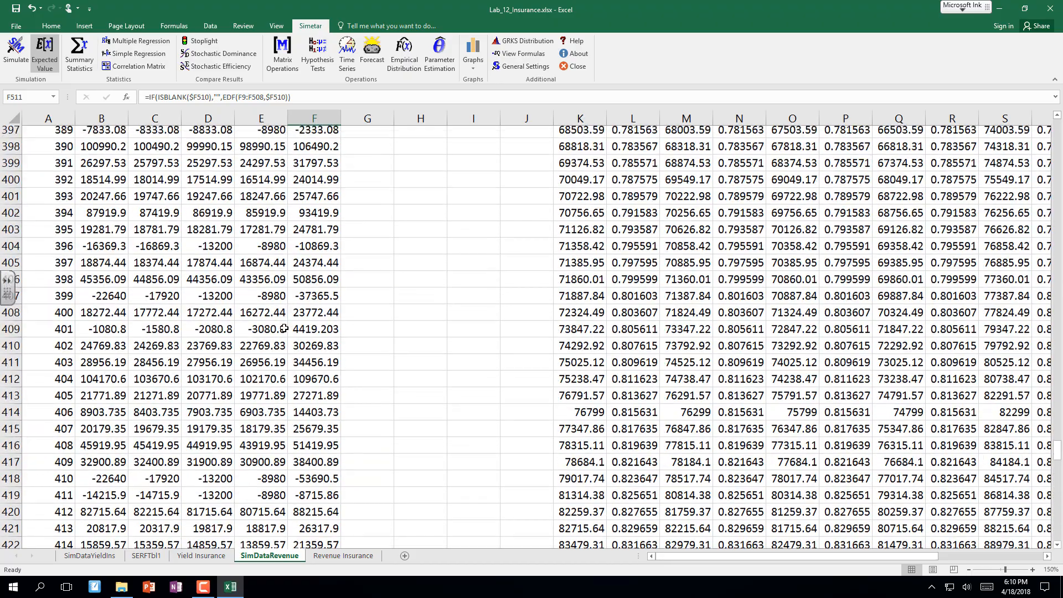
{"action": "scroll", "coordinate": [234, 272], "scroll_direction": "up", "scroll_amount": 20}
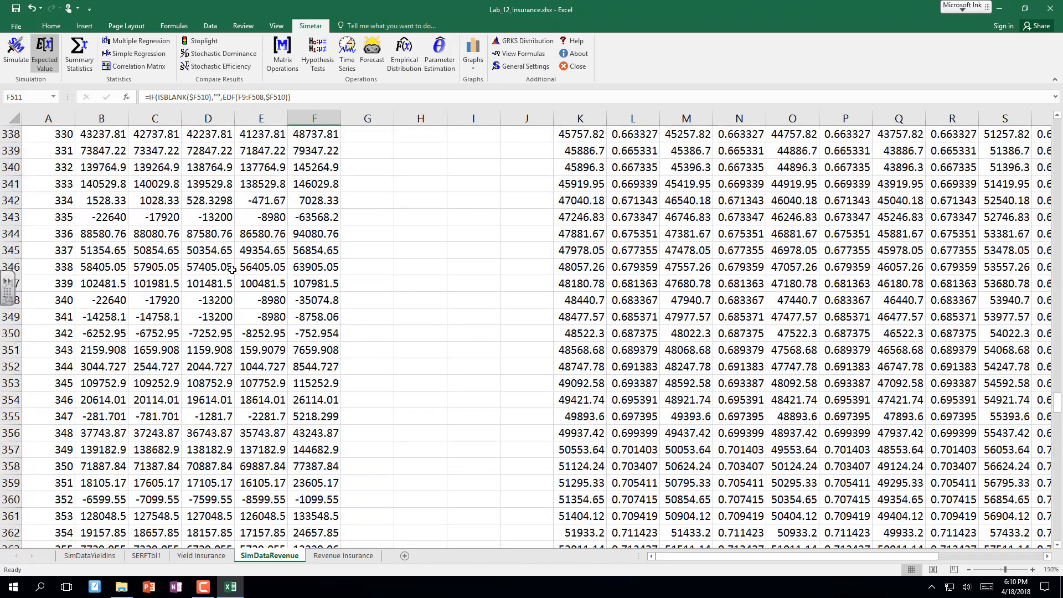
{"action": "scroll", "coordinate": [232, 269], "scroll_direction": "up", "scroll_amount": 17}
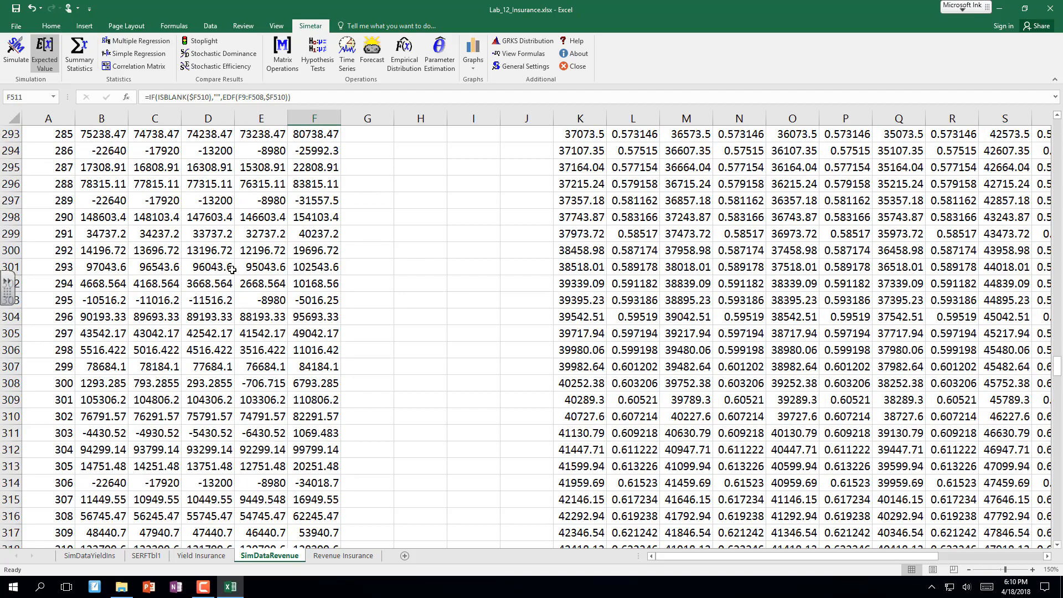
{"action": "scroll", "coordinate": [232, 270], "scroll_direction": "up", "scroll_amount": 15}
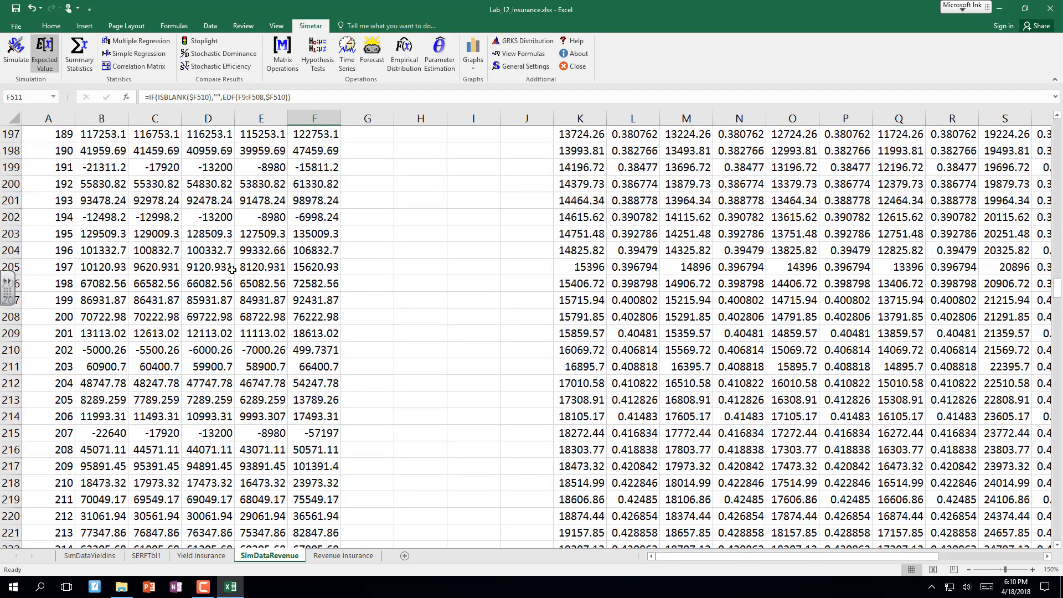
{"action": "key", "text": "Up"}
{"action": "key", "text": "Up"}
{"action": "key", "text": "Up"}
{"action": "key", "text": "Up"}
{"action": "key", "text": "Up"}
{"action": "key", "text": "Up"}
{"action": "key", "text": "Up"}
{"action": "key", "text": "Up"}
{"action": "key", "text": "Up"}
{"action": "key", "text": "Up"}
{"action": "key", "text": "Up"}
{"action": "key", "text": "Up"}
{"action": "key", "text": "Up"}
{"action": "key", "text": "Up"}
{"action": "key", "text": "Up"}
{"action": "key", "text": "Up"}
{"action": "key", "text": "Up"}
{"action": "key", "text": "Up"}
{"action": "key", "text": "Up"}
{"action": "key", "text": "Up"}
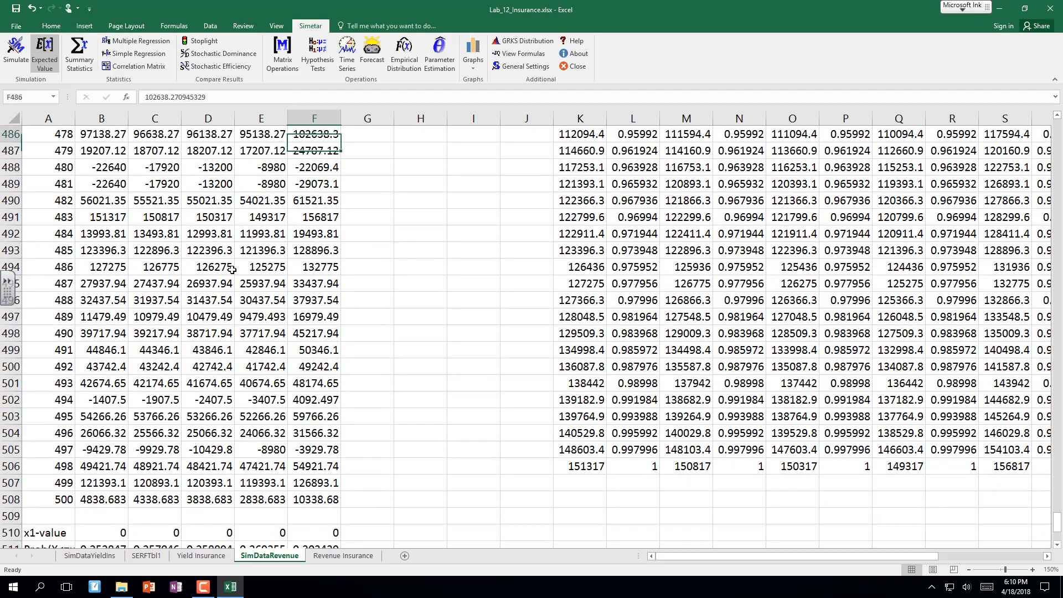
{"action": "key", "text": "ctrl+Up"}
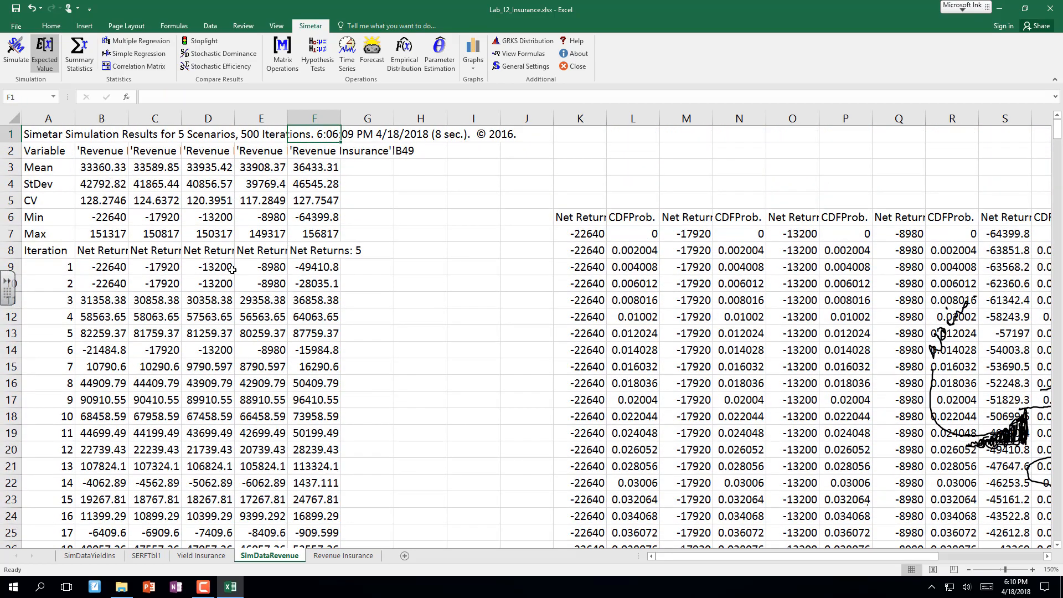
{"action": "left_click_drag", "start_coordinate": [377, 117], "coordinate": [706, 129]}
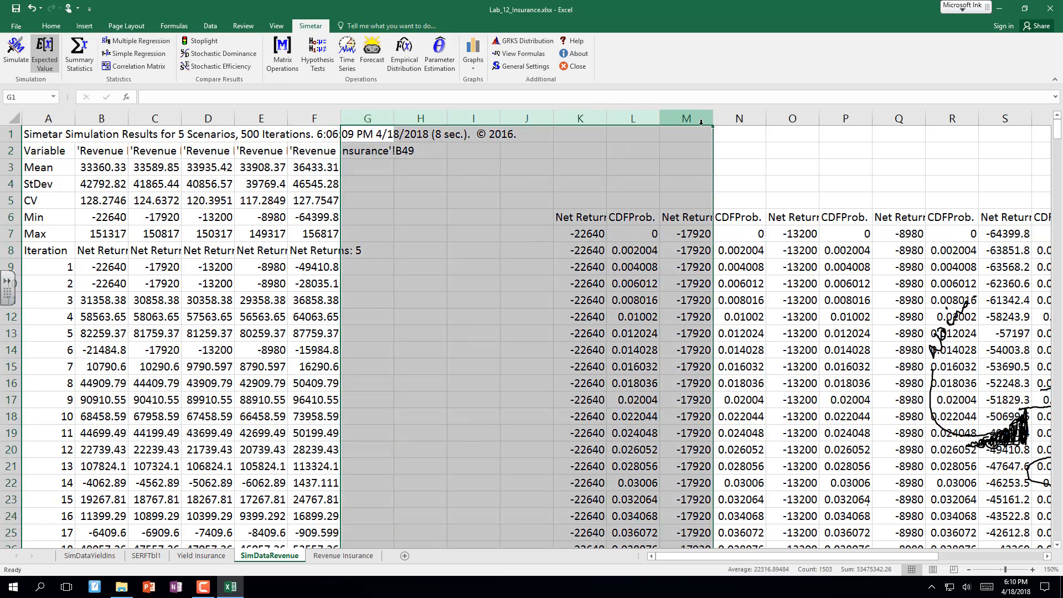
{"action": "right_click", "coordinate": [696, 121]}
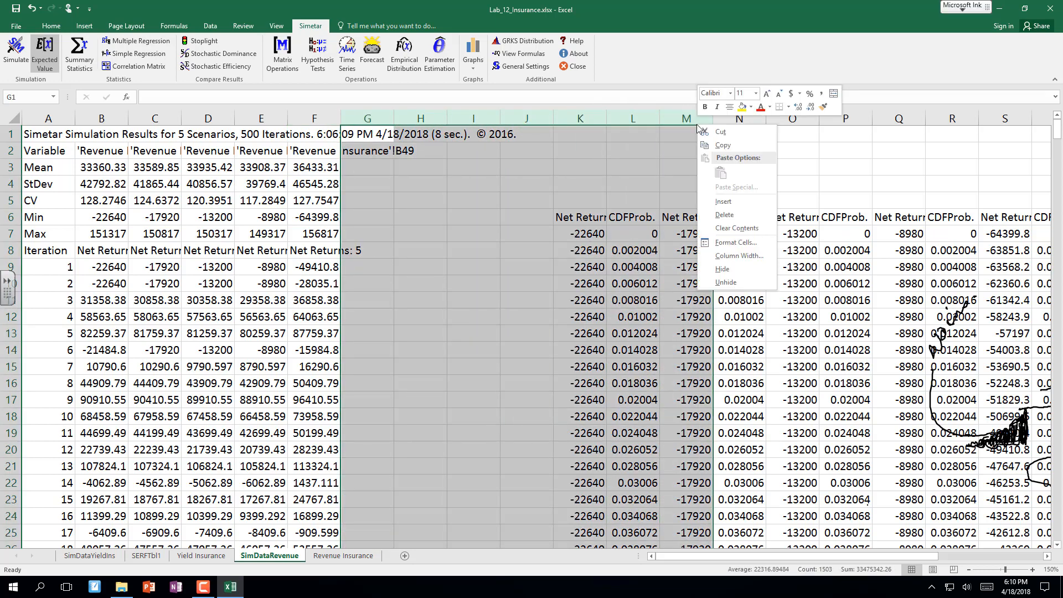
{"action": "left_click", "coordinate": [725, 202]}
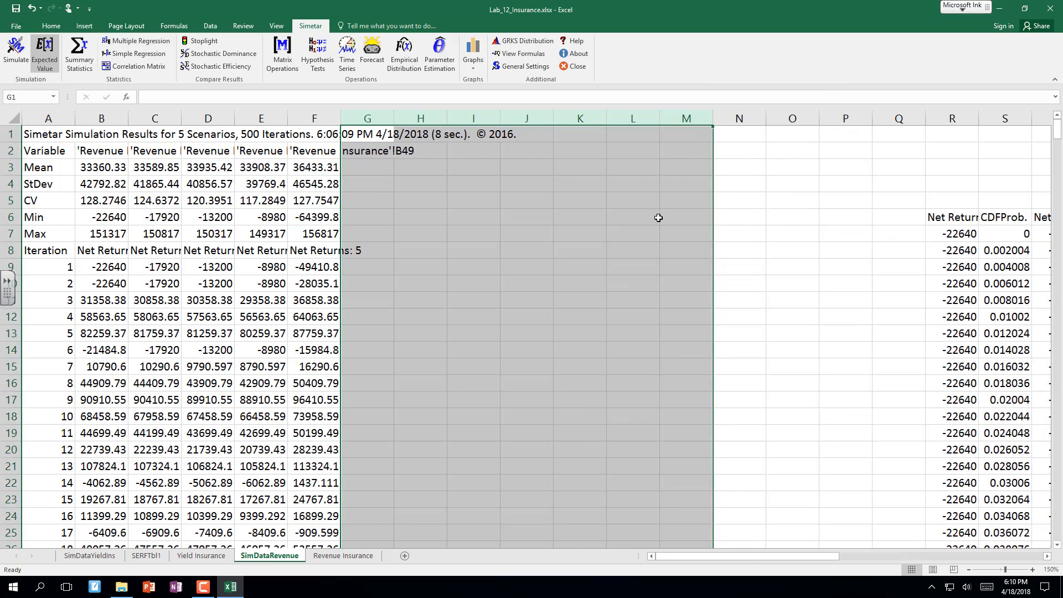
{"action": "left_click", "coordinate": [369, 250]}
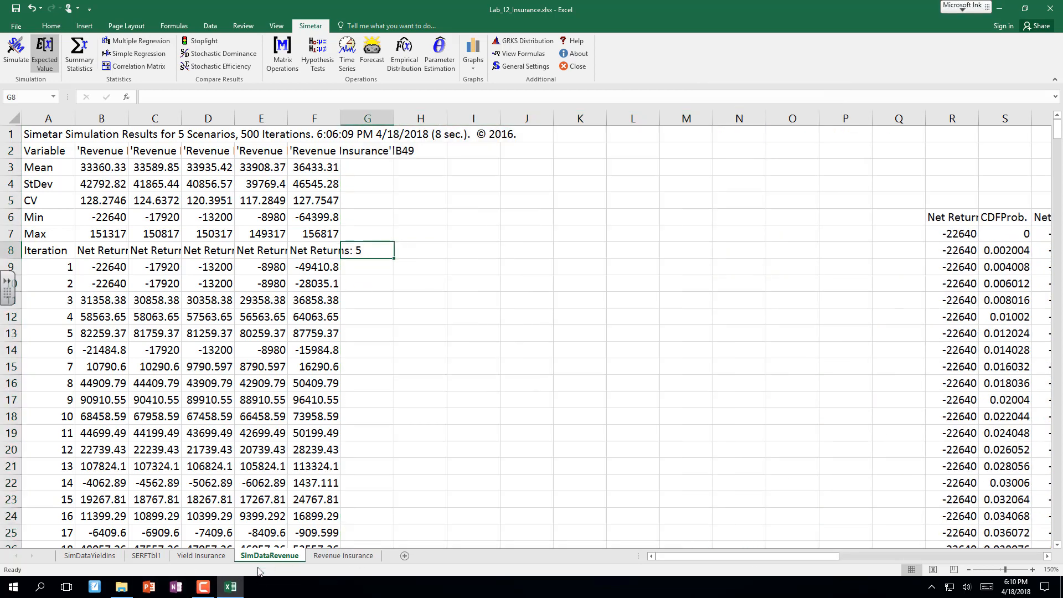
On the Revenue Insurance sheet, enter the label Loss Ratio in A50, directly below Net Returns.
{"action": "left_click", "coordinate": [324, 557]}
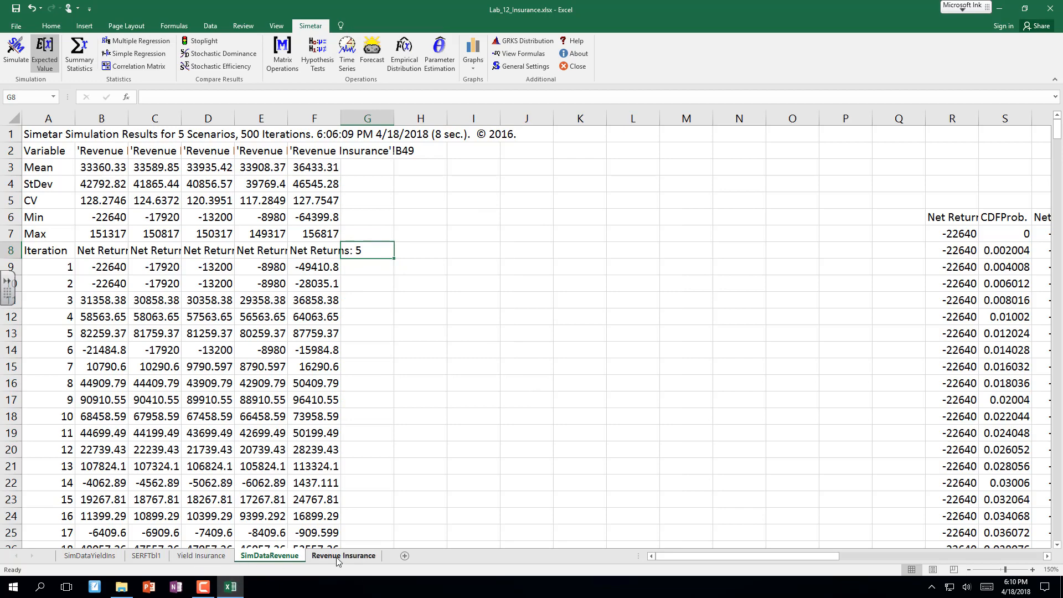
{"action": "left_click", "coordinate": [252, 473]}
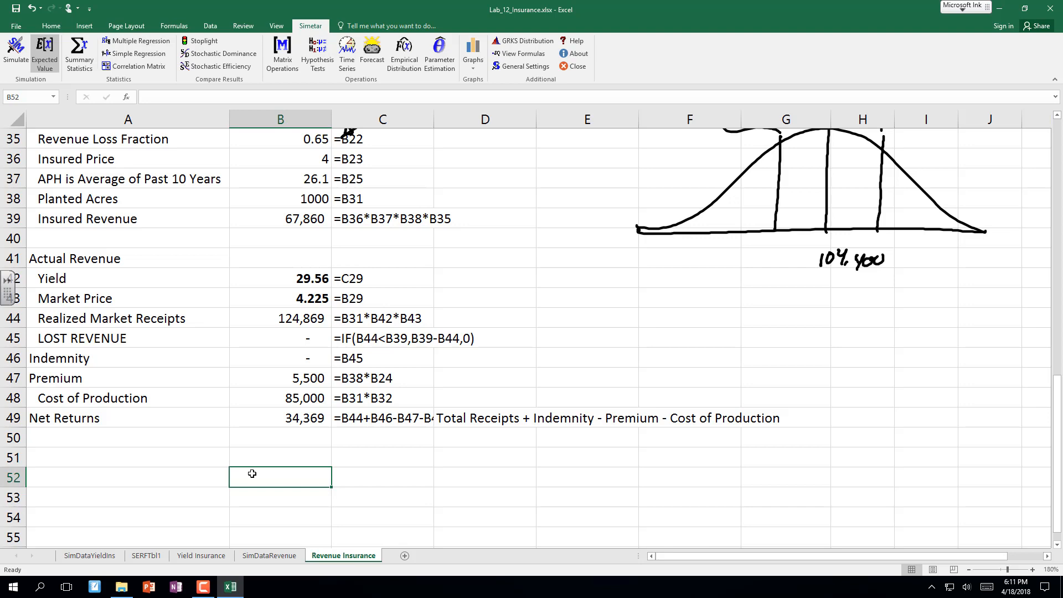
{"action": "key", "text": "Left"}
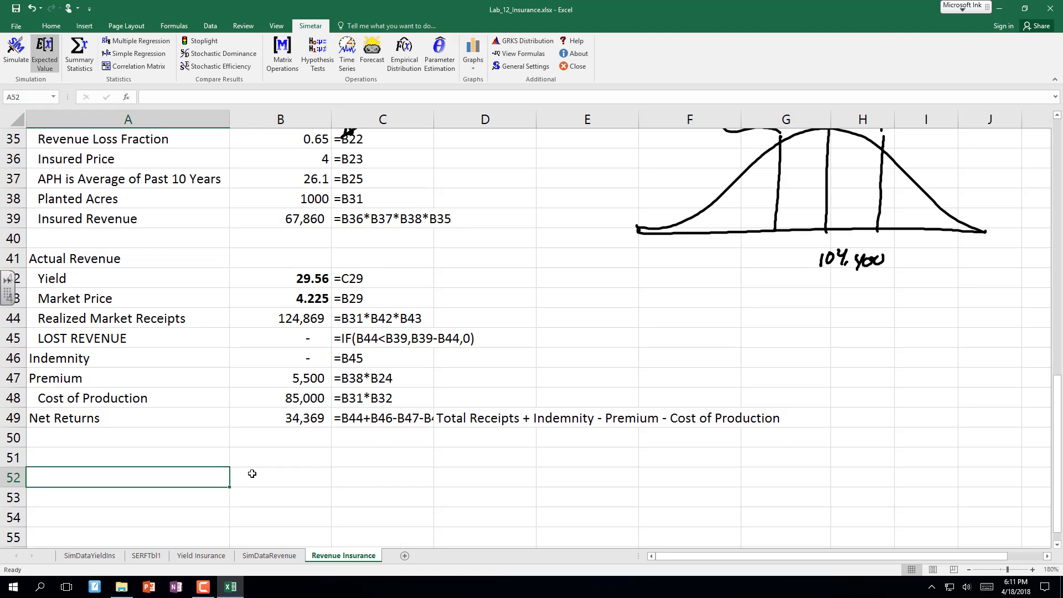
{"action": "key", "text": "Up"}
{"action": "key", "text": "Up"}
{"action": "type", "text": "Loss Ra"}
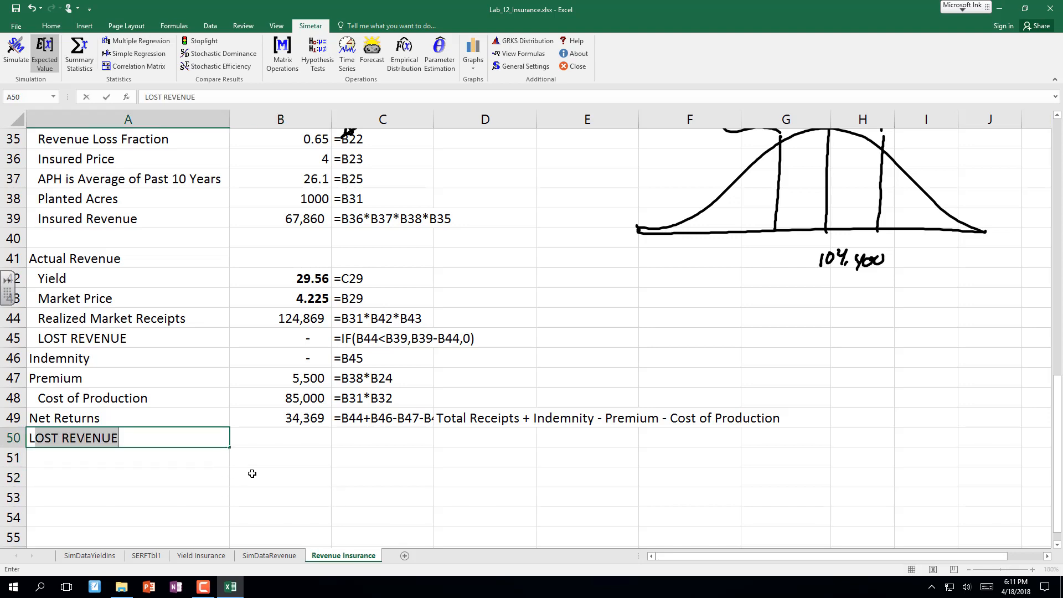
{"action": "type", "text": "tio"}
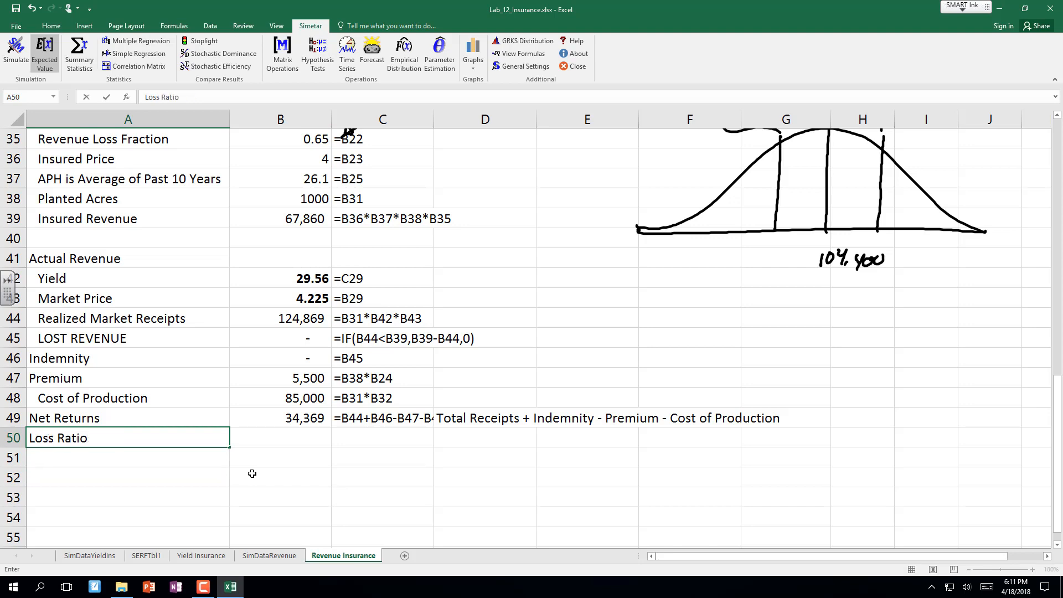
Calculate the loss ratio in B50 as indemnity divided by premium with =B46/B47.
{"action": "key", "text": "Tab"}
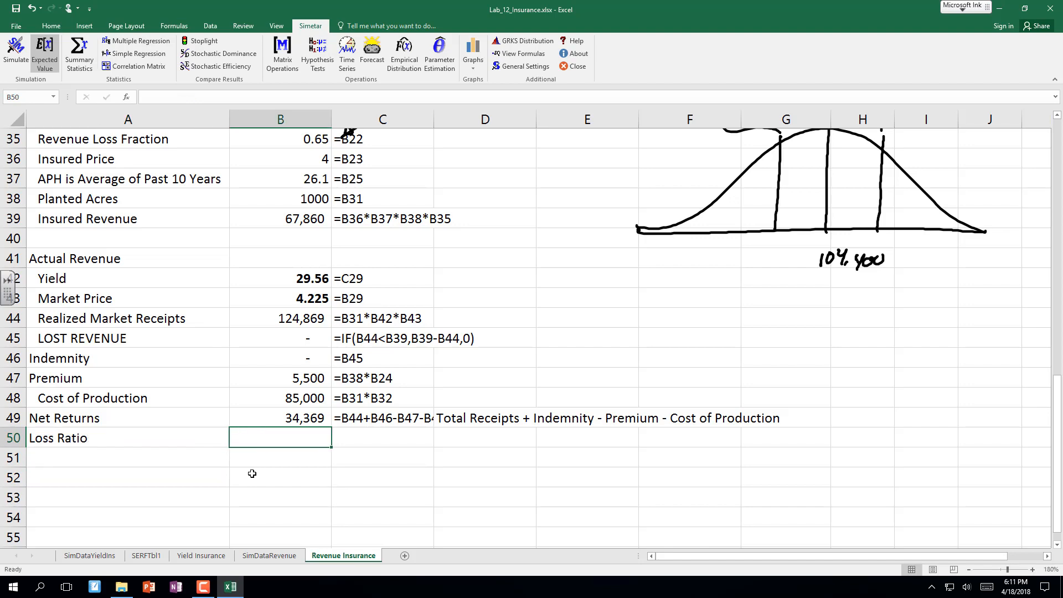
{"action": "type", "text": "="}
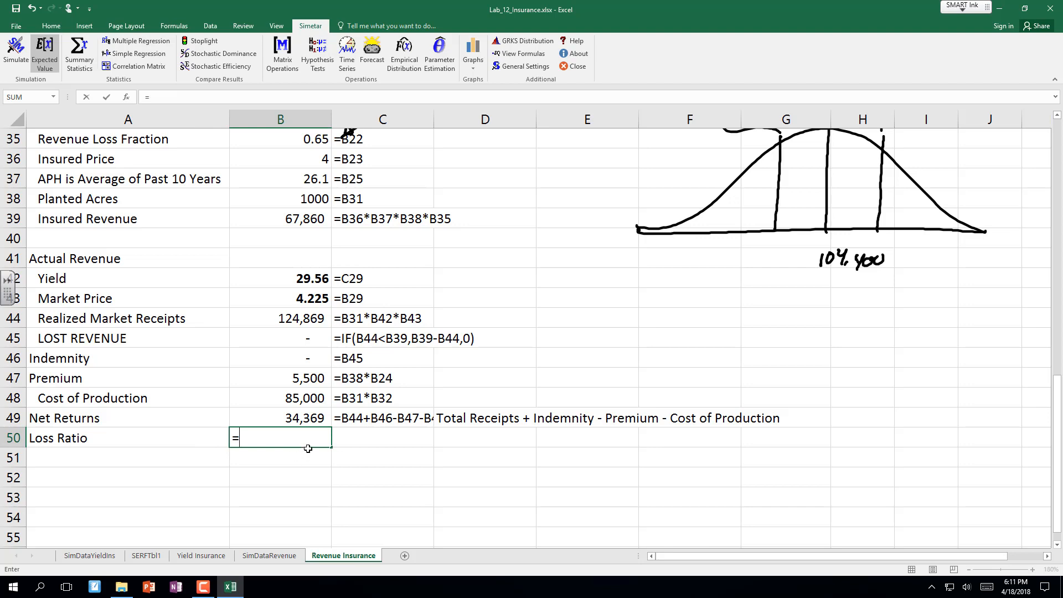
{"action": "left_click", "coordinate": [301, 358]}
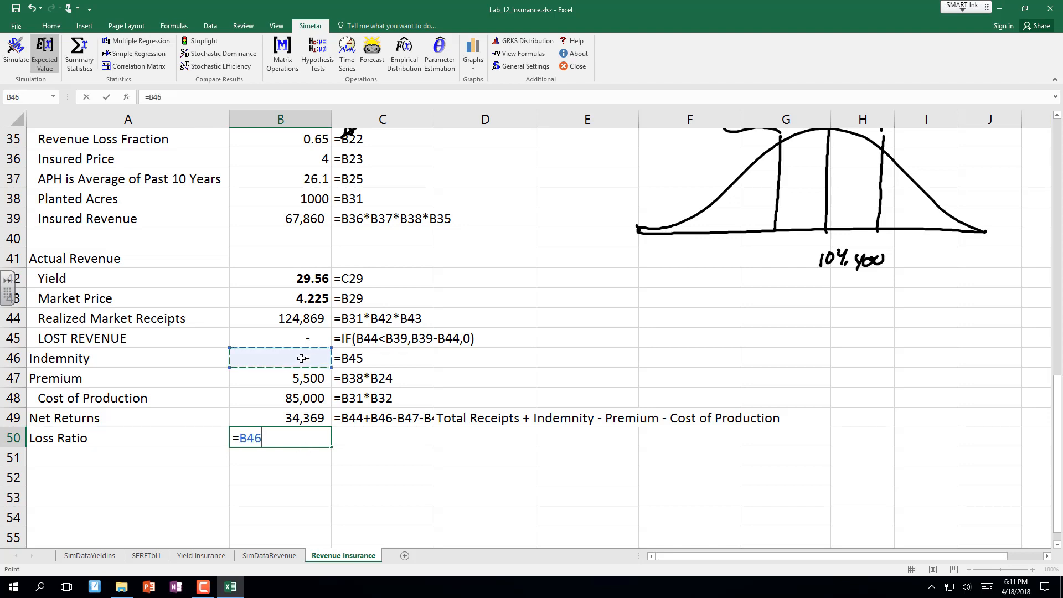
{"action": "type", "text": "/"}
{"action": "left_click", "coordinate": [302, 379]}
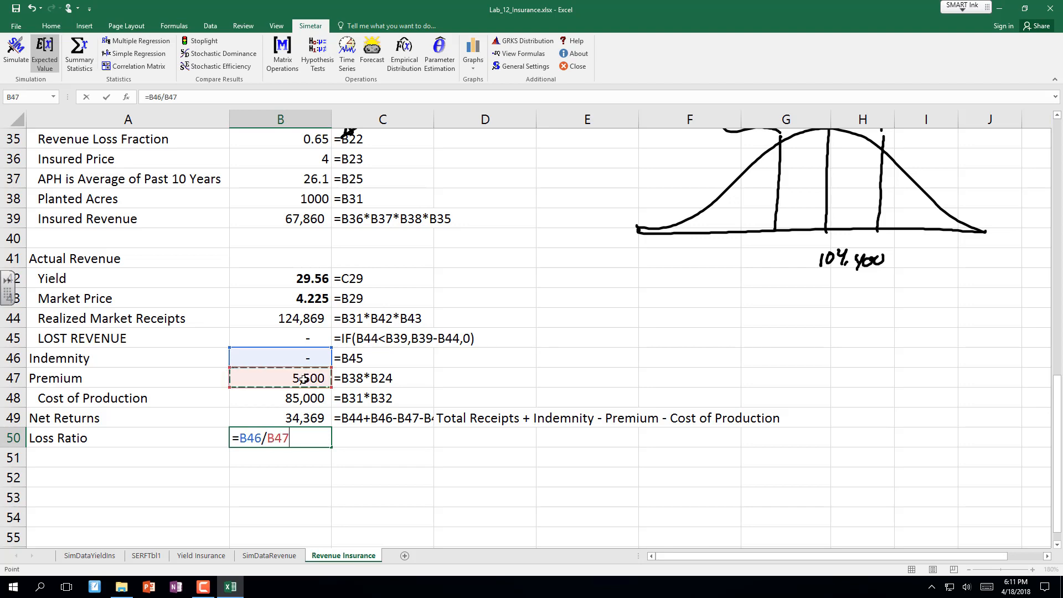
{"action": "key", "text": "Return"}
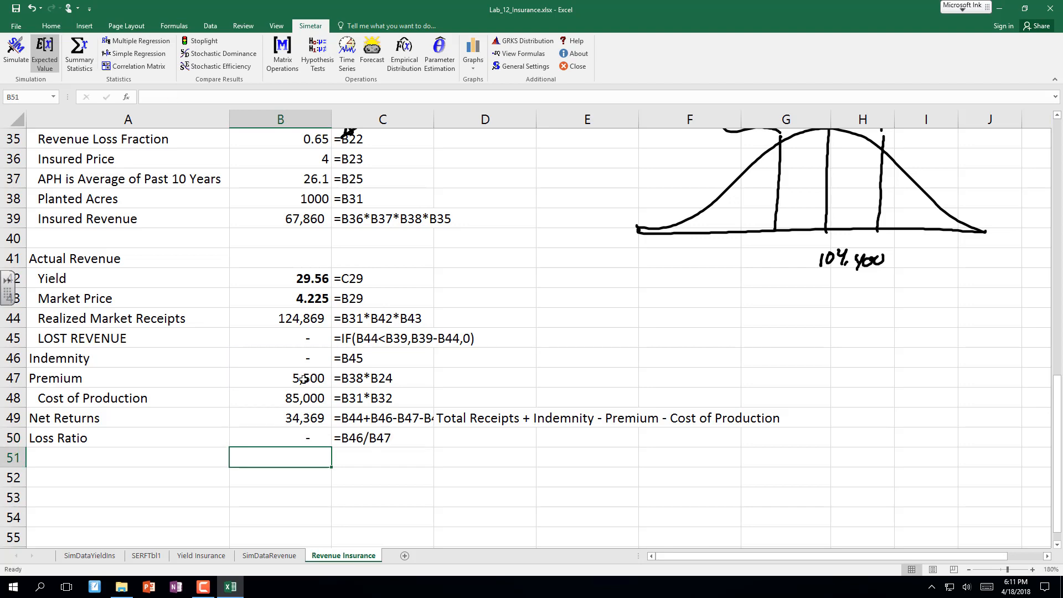
Add the loss ratio in B50 to Simetar's simulation output variables and save the simulation settings.
{"action": "left_click", "coordinate": [304, 434]}
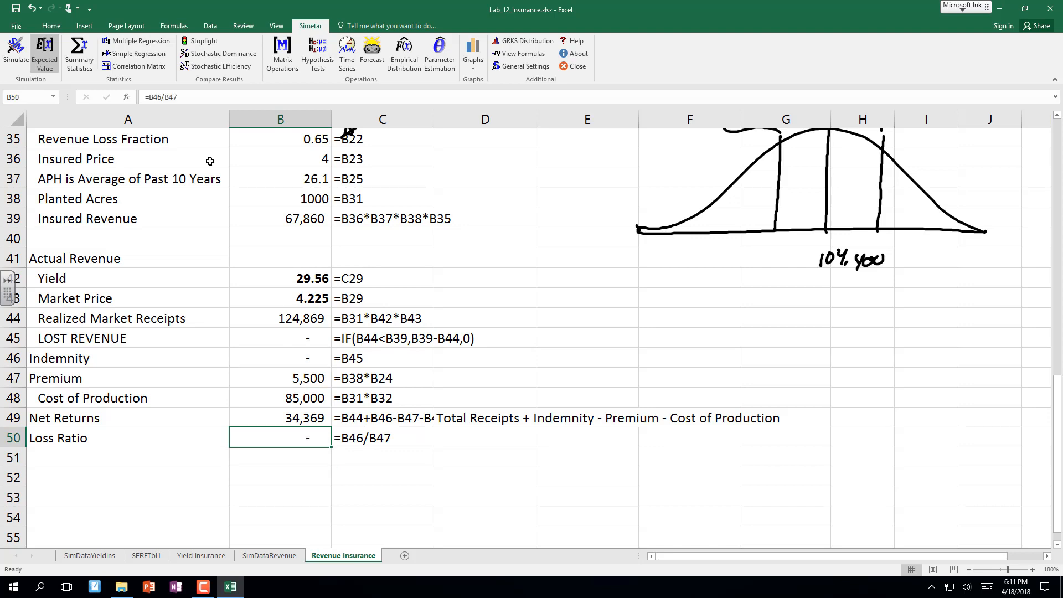
{"action": "left_click", "coordinate": [16, 49]}
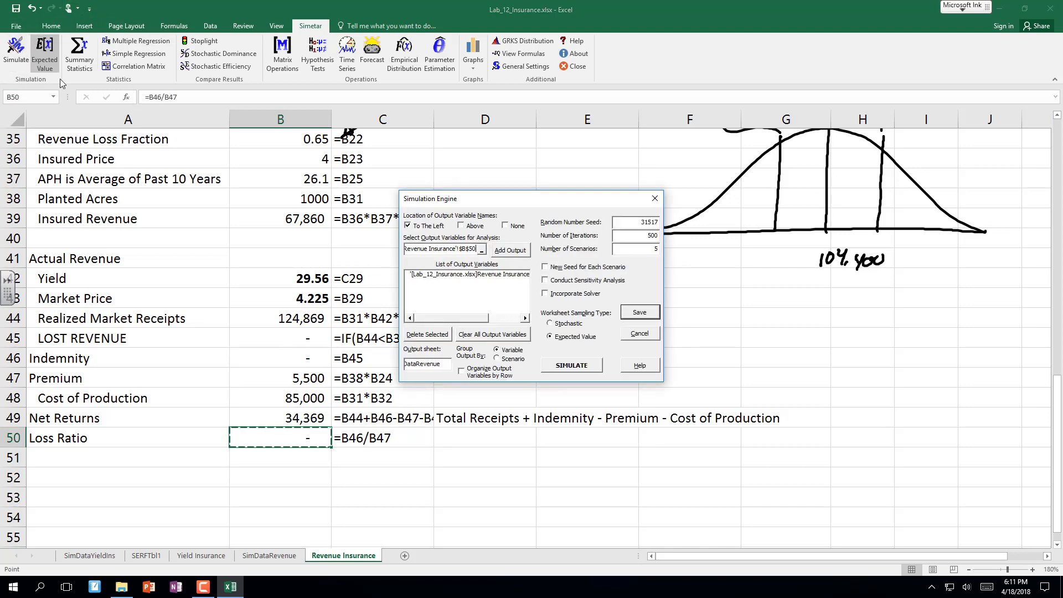
{"action": "left_click", "coordinate": [510, 249]}
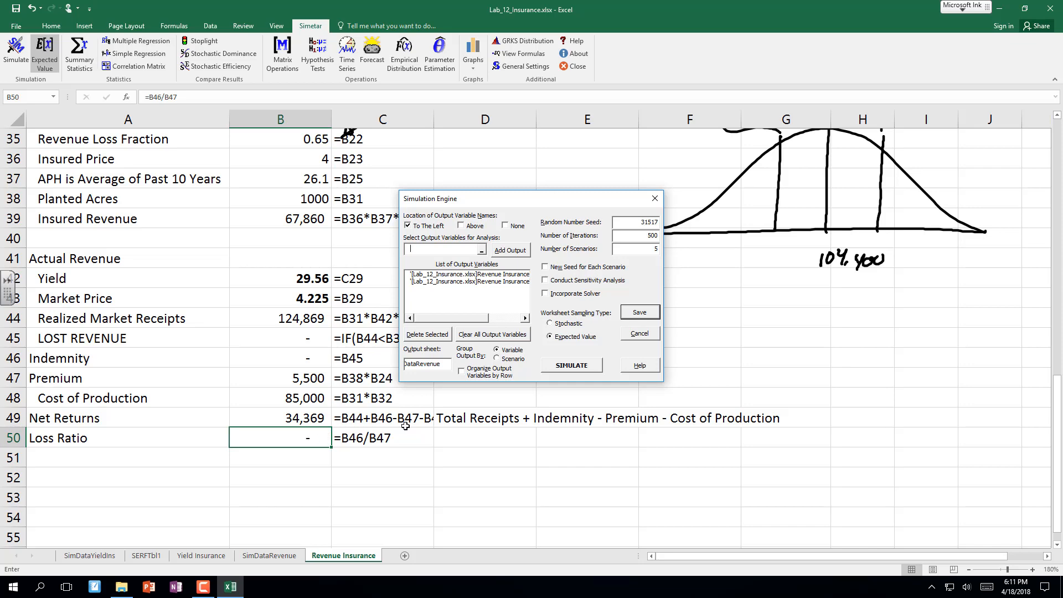
{"action": "left_click", "coordinate": [639, 312]}
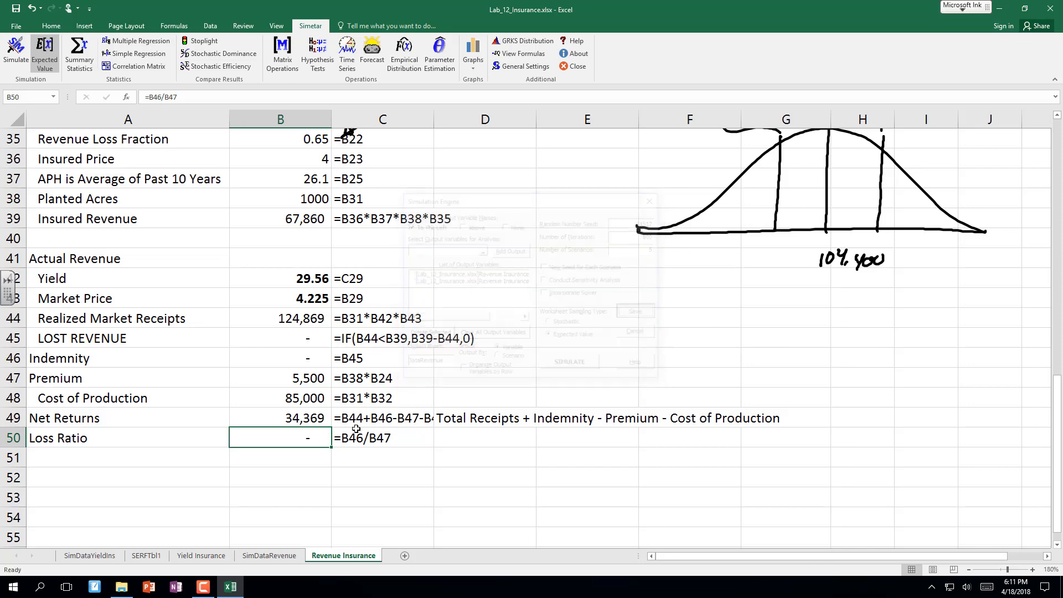
Check the loss ratio formula in B50 without changing it and run the Simetar simulation with the saved outputs.
{"action": "double_click", "coordinate": [280, 446]}
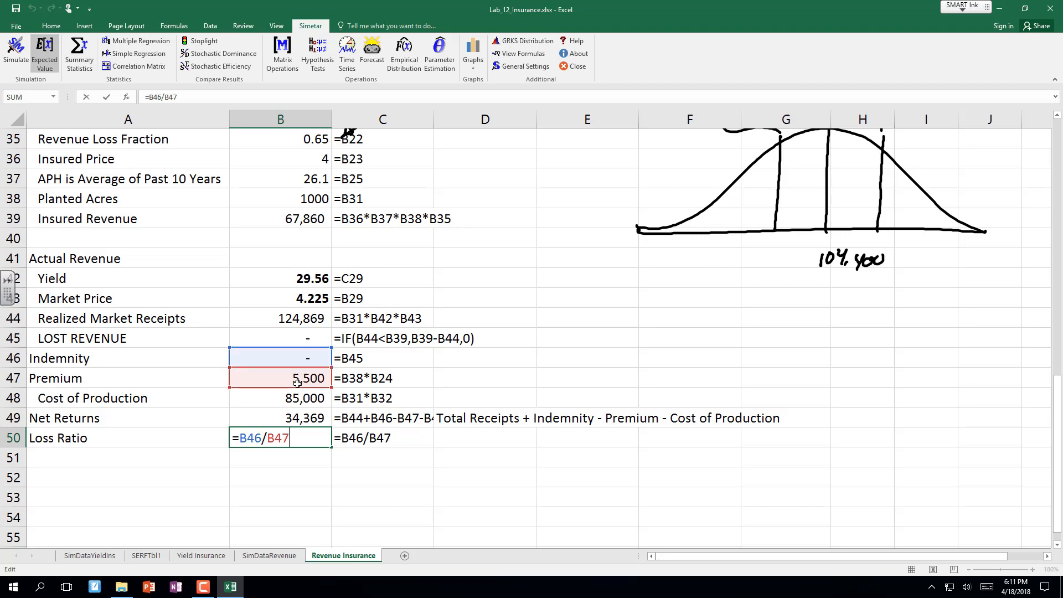
{"action": "key", "text": "Escape"}
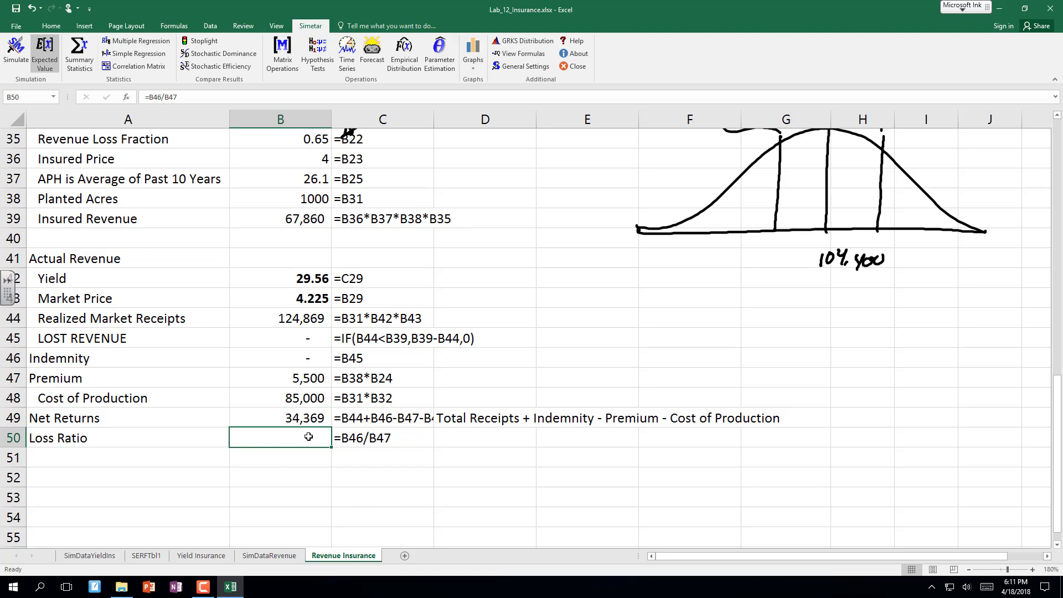
{"action": "left_click", "coordinate": [10, 49]}
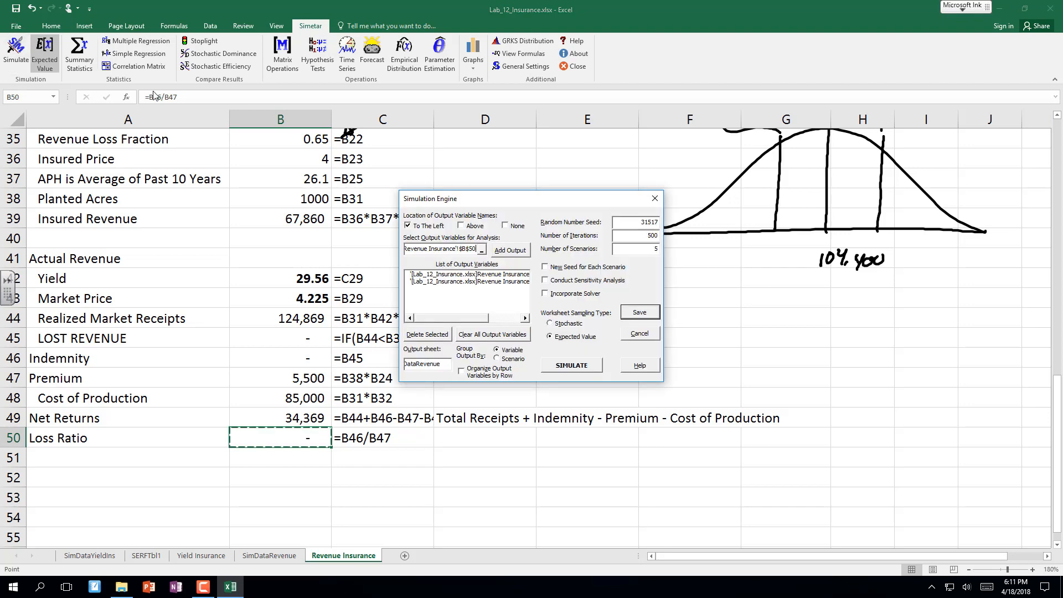
{"action": "left_click", "coordinate": [571, 365]}
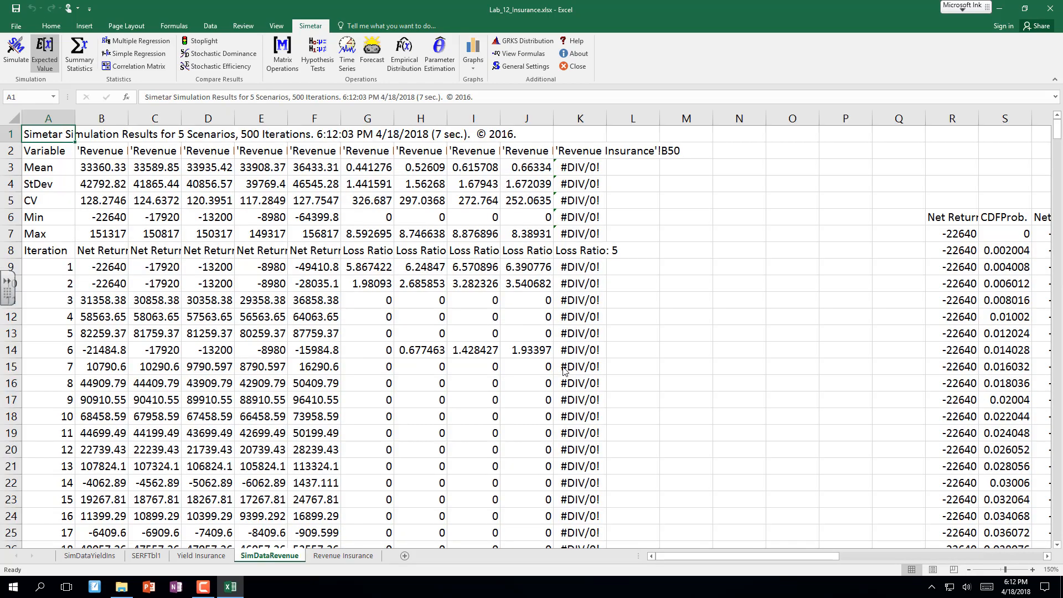
Examine the simulated loss ratios on SimDataRevenue, comparing the scenario means in G3:J3 and the fifth scenario's mean in K3.
{"action": "left_click", "coordinate": [432, 349]}
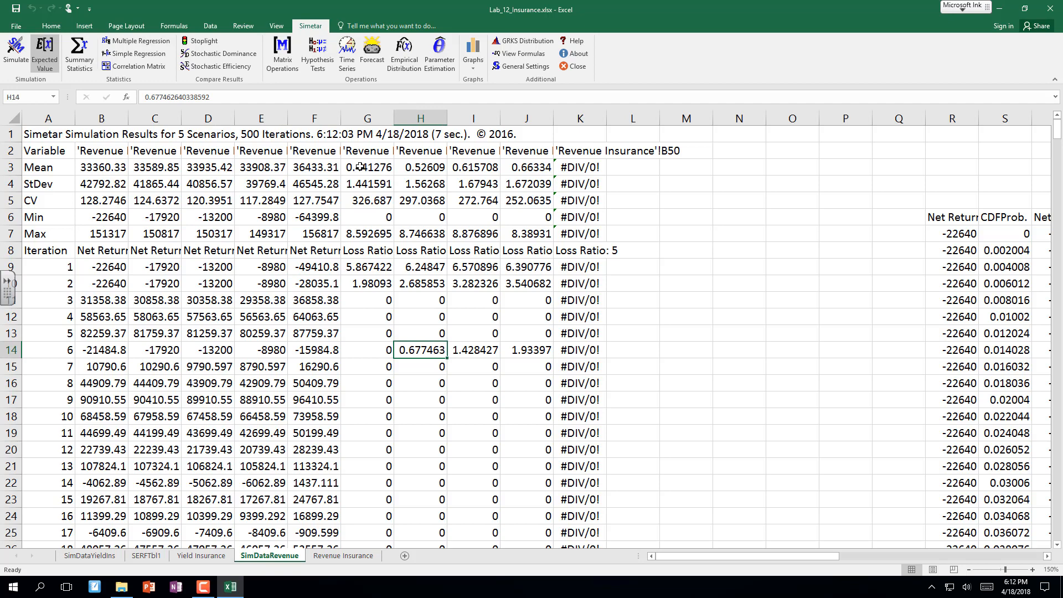
{"action": "left_click_drag", "start_coordinate": [368, 168], "coordinate": [534, 169]}
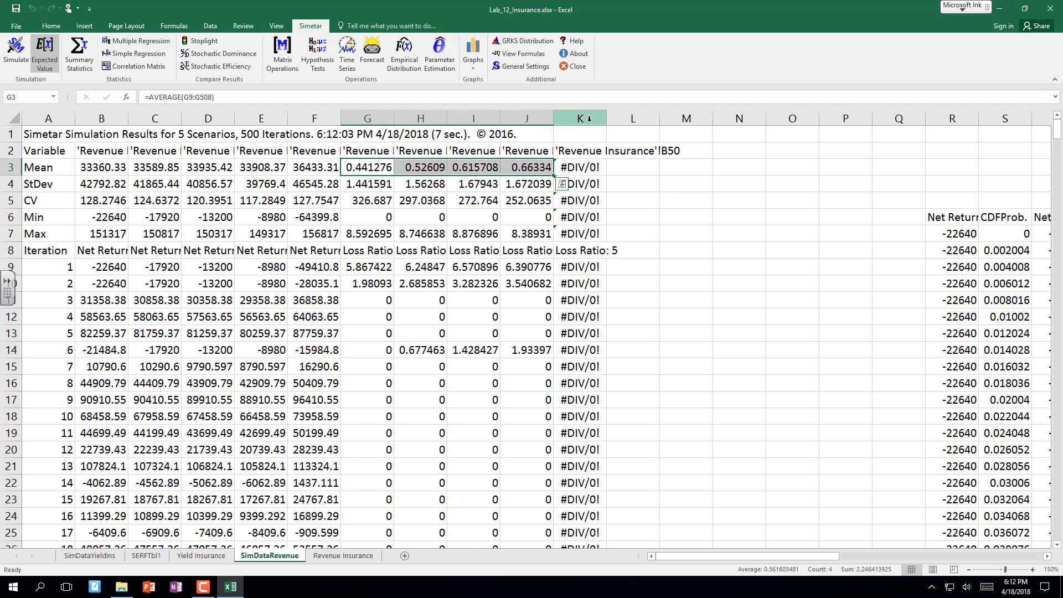
{"action": "left_click", "coordinate": [586, 171]}
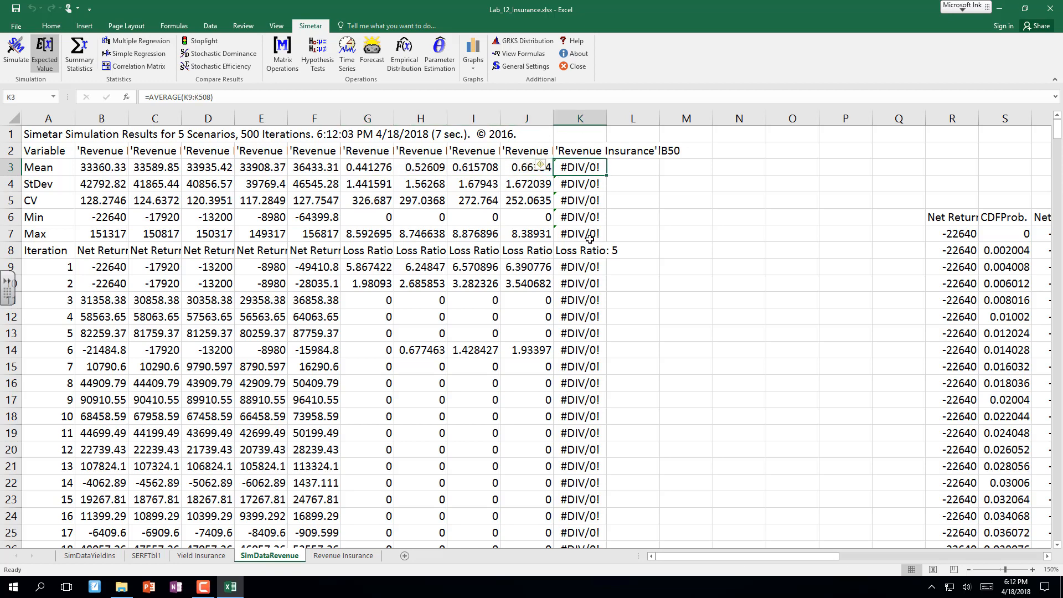
Compare the mean loss ratios of the Base through Scenario 4 cases in G3:J3 on SimDataRevenue.
{"action": "left_click", "coordinate": [374, 169]}
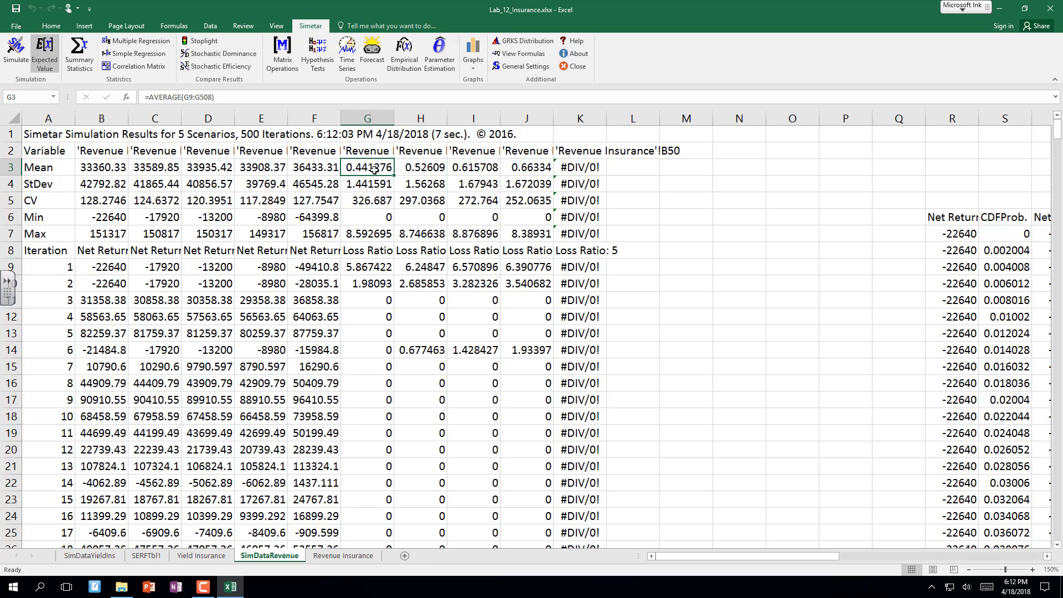
{"action": "left_click", "coordinate": [524, 172]}
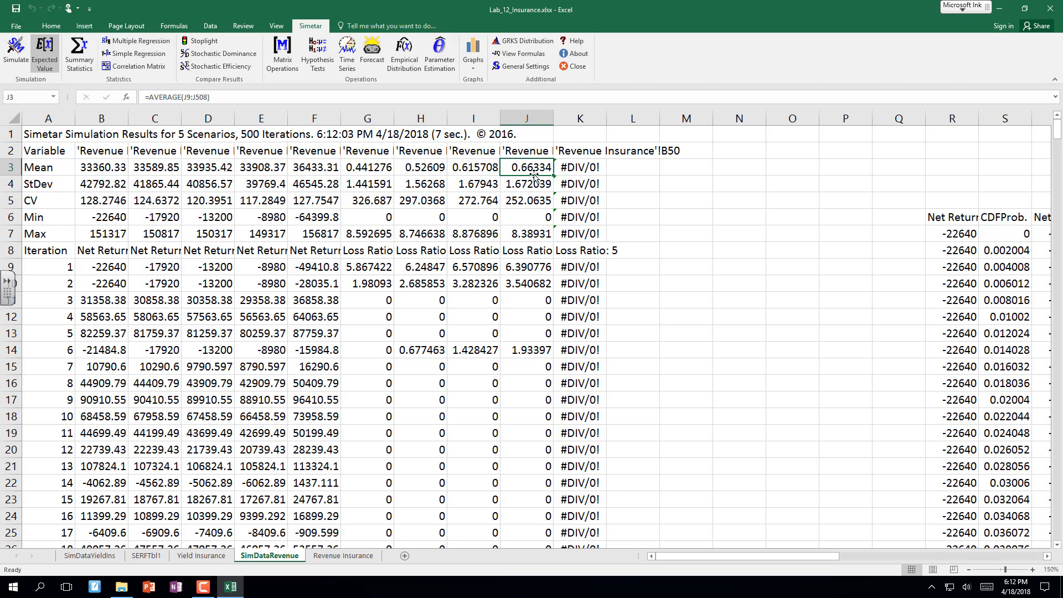
{"action": "left_click", "coordinate": [384, 171]}
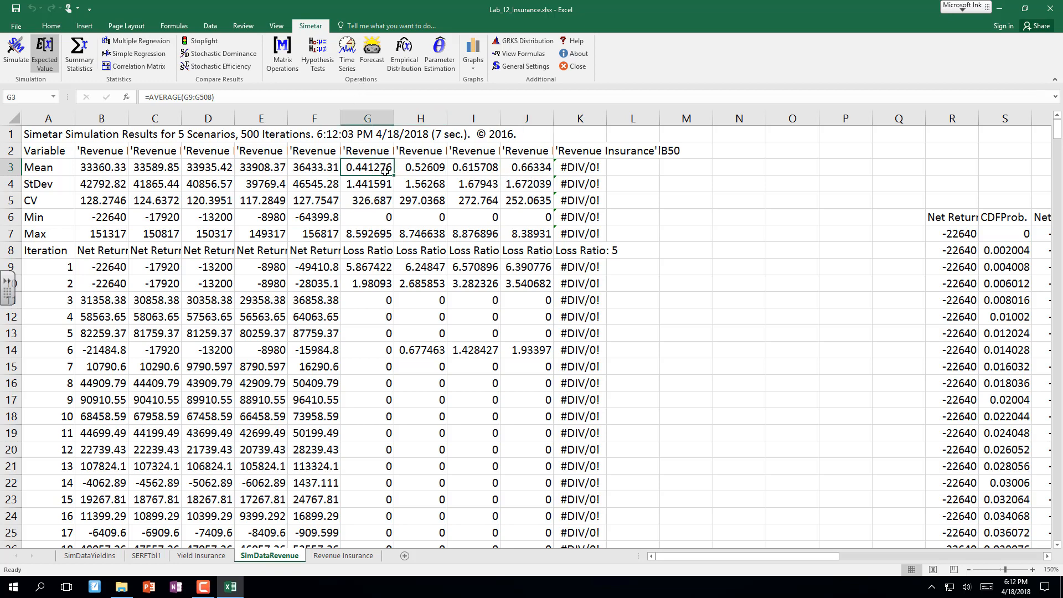
{"action": "left_click_drag", "start_coordinate": [384, 171], "coordinate": [518, 171]}
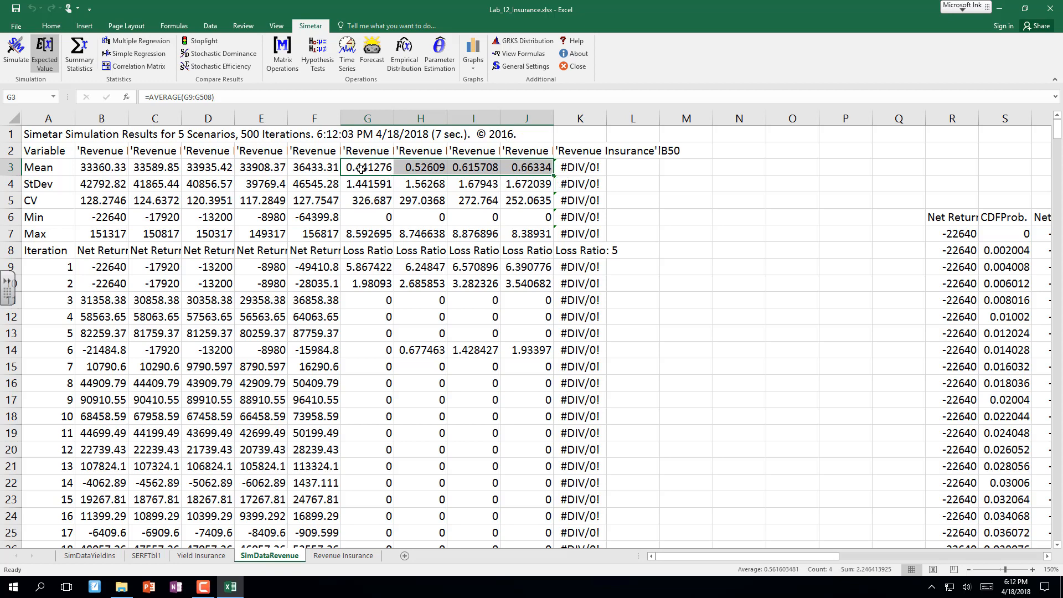
{"action": "left_click_drag", "start_coordinate": [360, 168], "coordinate": [523, 166]}
Label A30 on the Revenue Insurance sheet "Stochatic Futures Price at Harvest", below the stochastic price and yield row.
{"action": "left_click", "coordinate": [344, 556]}
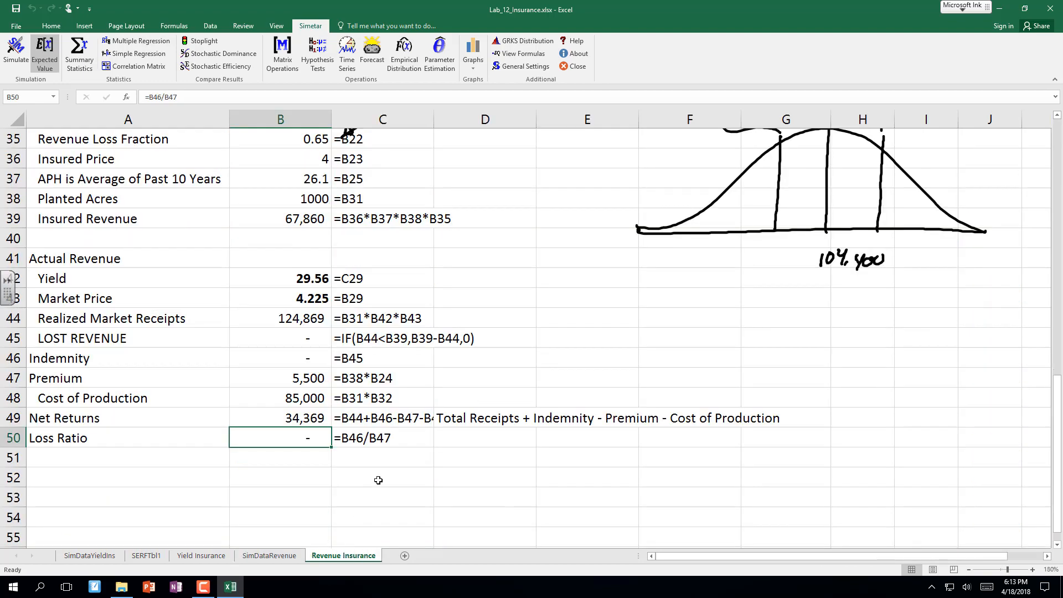
{"action": "scroll", "coordinate": [378, 480], "scroll_direction": "up", "scroll_amount": 6}
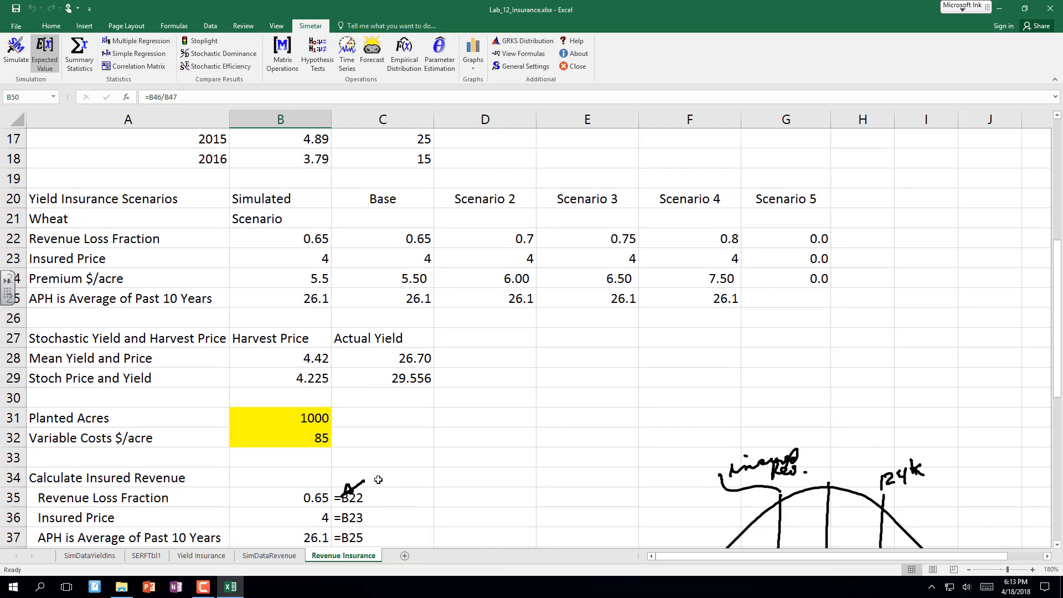
{"action": "scroll", "coordinate": [378, 479], "scroll_direction": "down", "scroll_amount": 3}
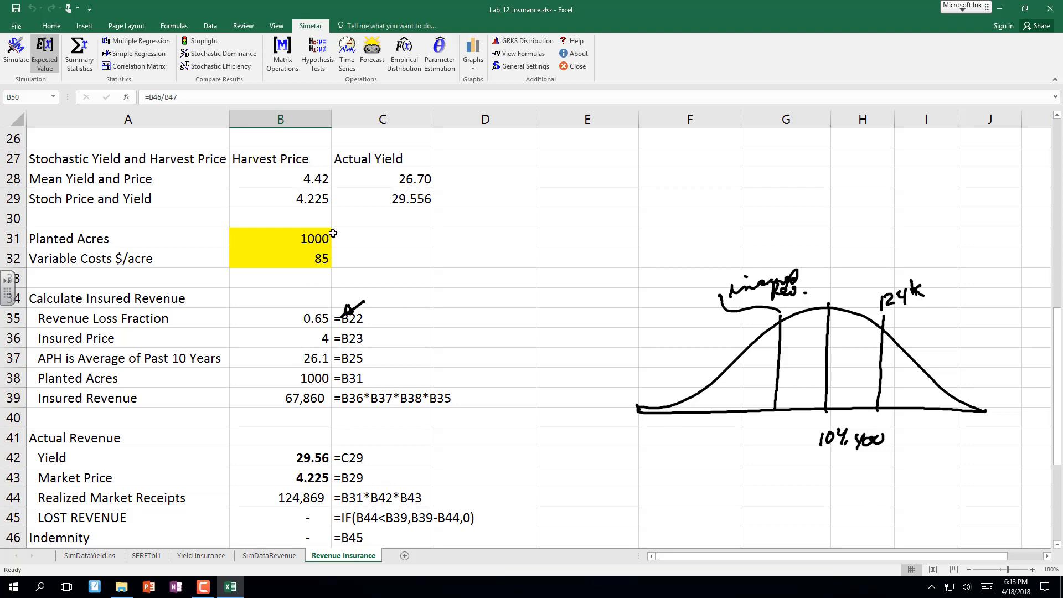
{"action": "left_click", "coordinate": [325, 195]}
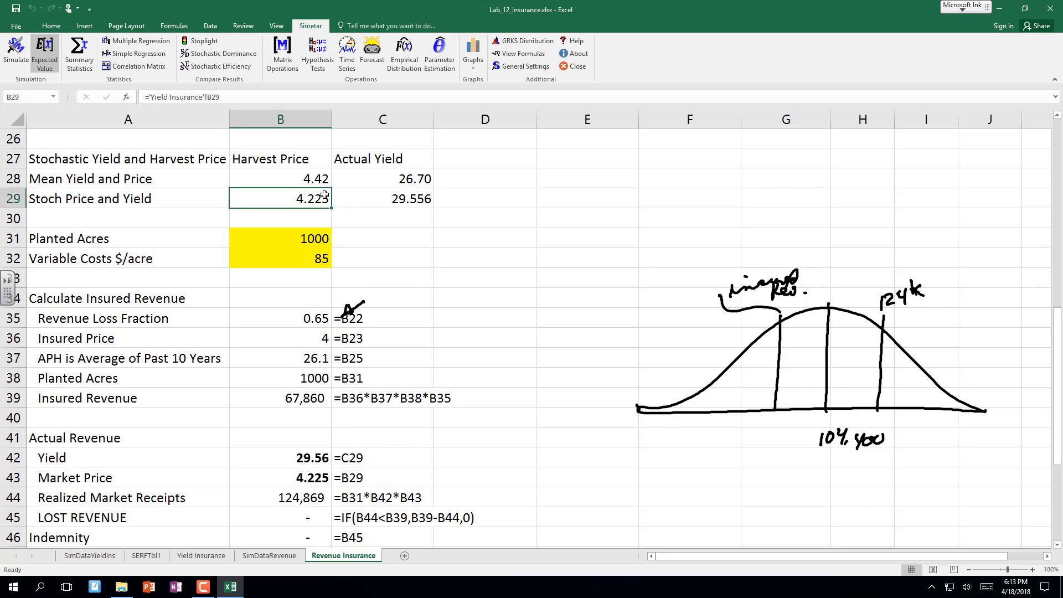
{"action": "left_click", "coordinate": [183, 218]}
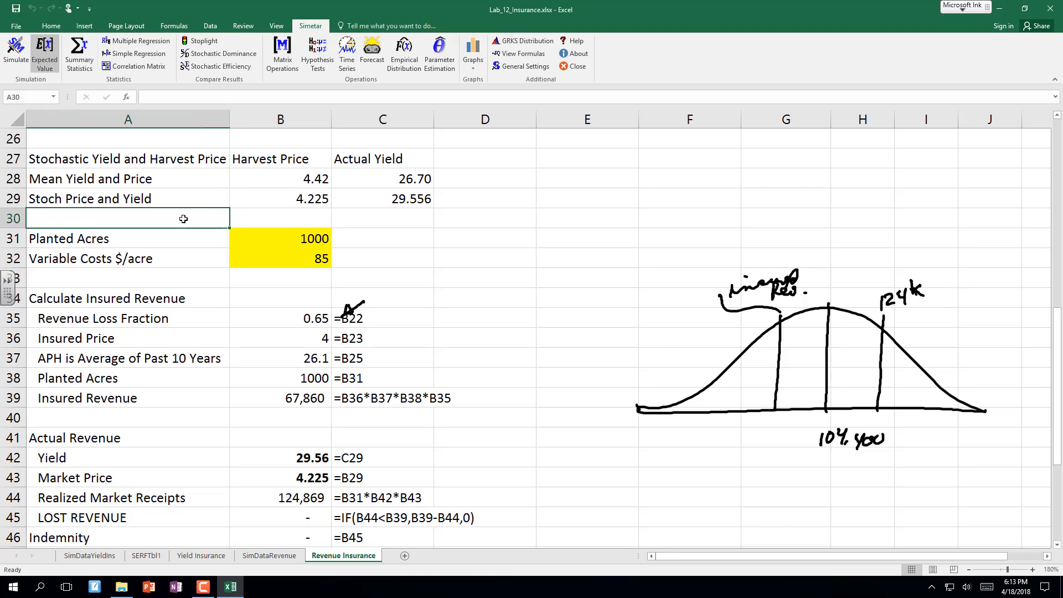
{"action": "type", "text": "Stocha"}
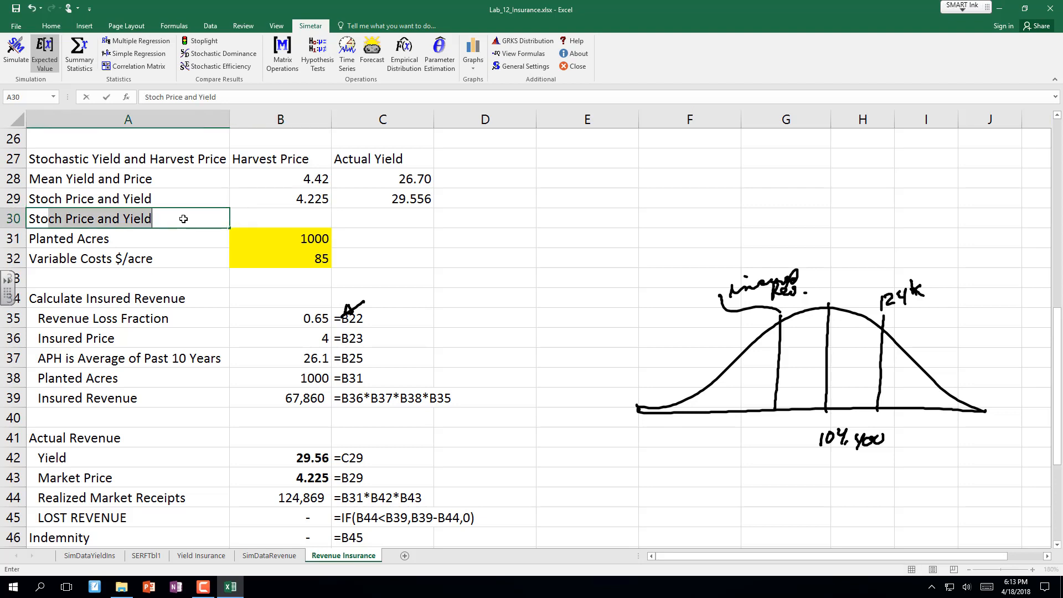
{"action": "type", "text": "stic Fu"}
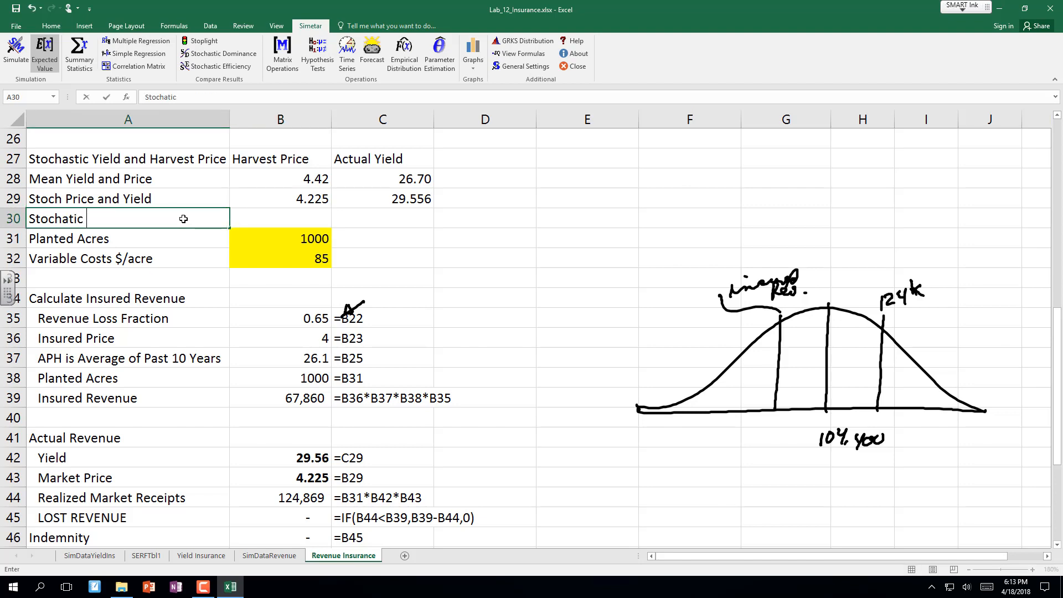
{"action": "type", "text": "tures Price"}
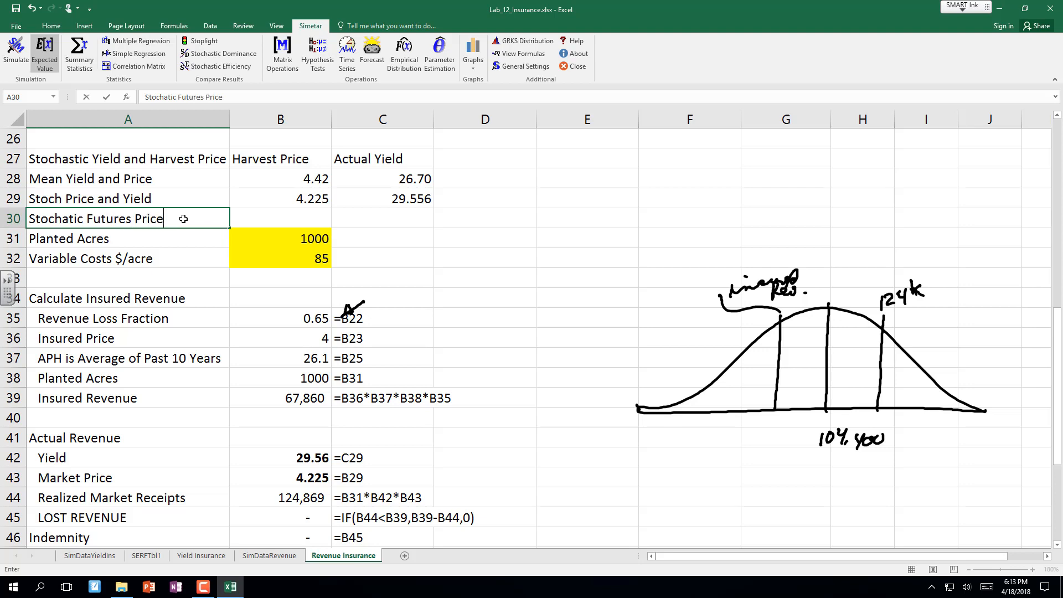
{"action": "type", "text": " at Harvest"}
{"action": "key", "text": "Return"}
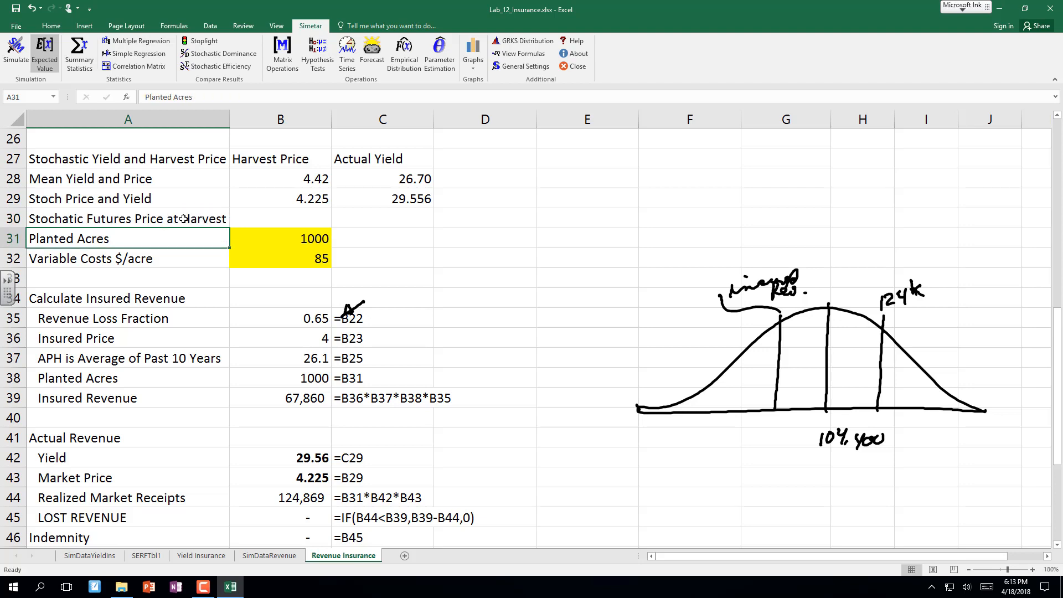
Examine where a stochastic futures price would enter the revenue model, checking B30, the harvest price B29, market price B43 and insured price B36.
{"action": "left_click", "coordinate": [306, 215]}
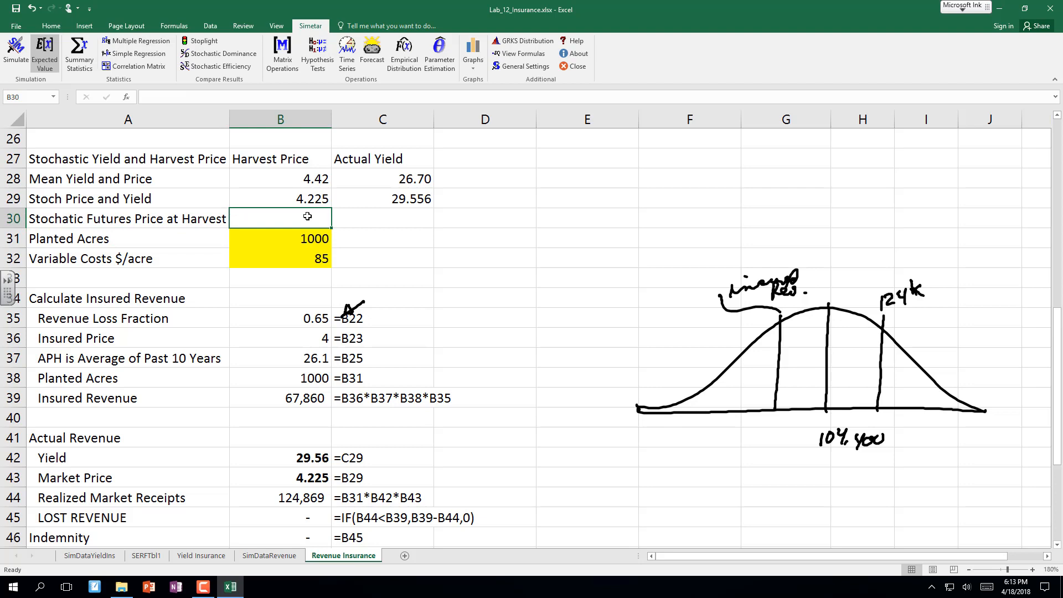
{"action": "left_click", "coordinate": [256, 241]}
{"action": "left_click", "coordinate": [259, 224]}
{"action": "left_click", "coordinate": [270, 199]}
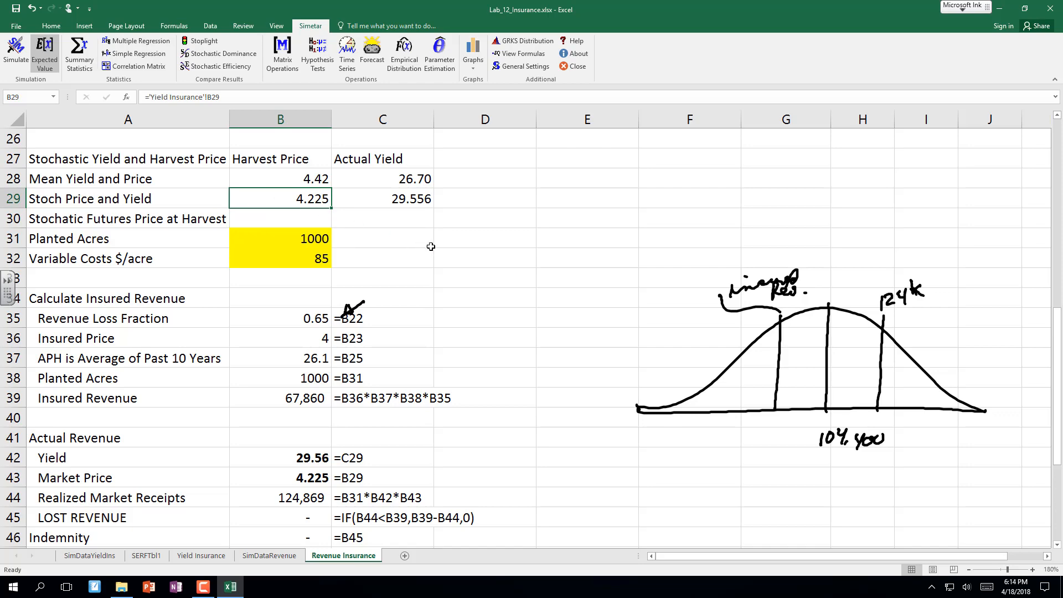
{"action": "scroll", "coordinate": [490, 264], "scroll_direction": "up", "scroll_amount": 1}
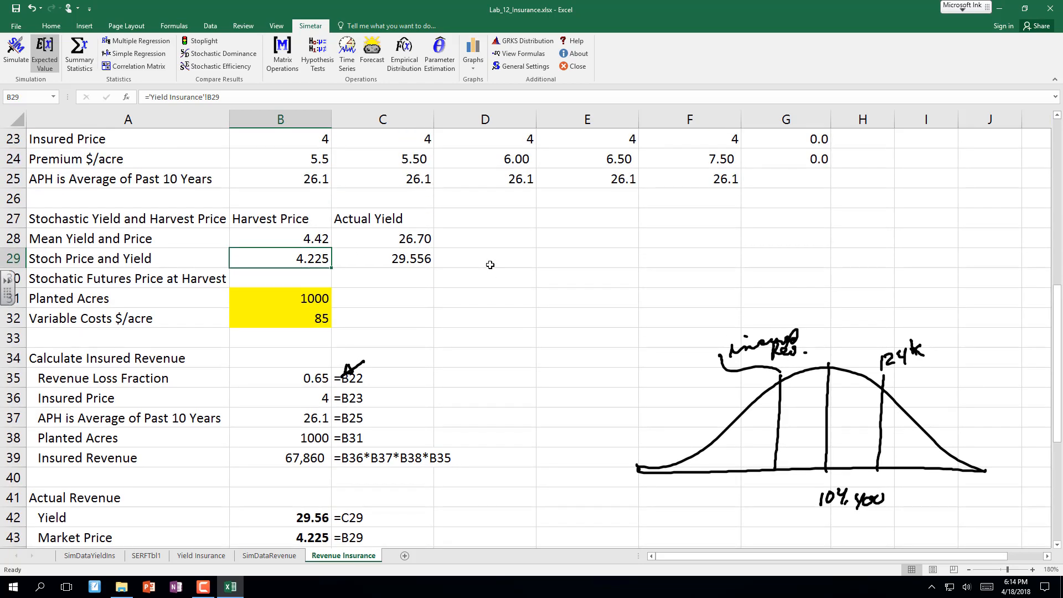
{"action": "left_click", "coordinate": [297, 274]}
{"action": "scroll", "coordinate": [297, 273], "scroll_direction": "down", "scroll_amount": 4}
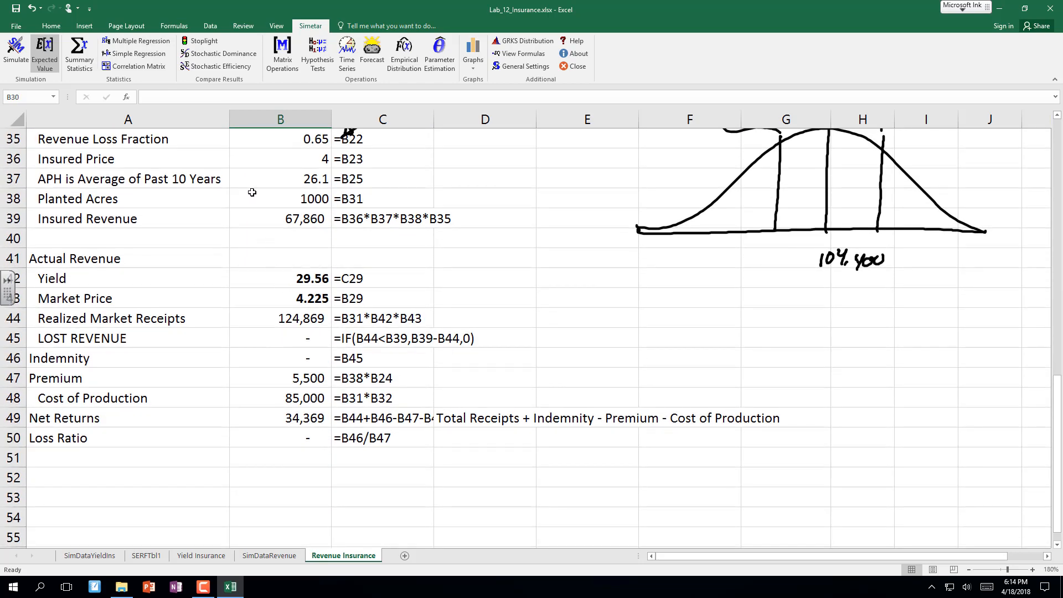
{"action": "scroll", "coordinate": [254, 190], "scroll_direction": "up", "scroll_amount": 1}
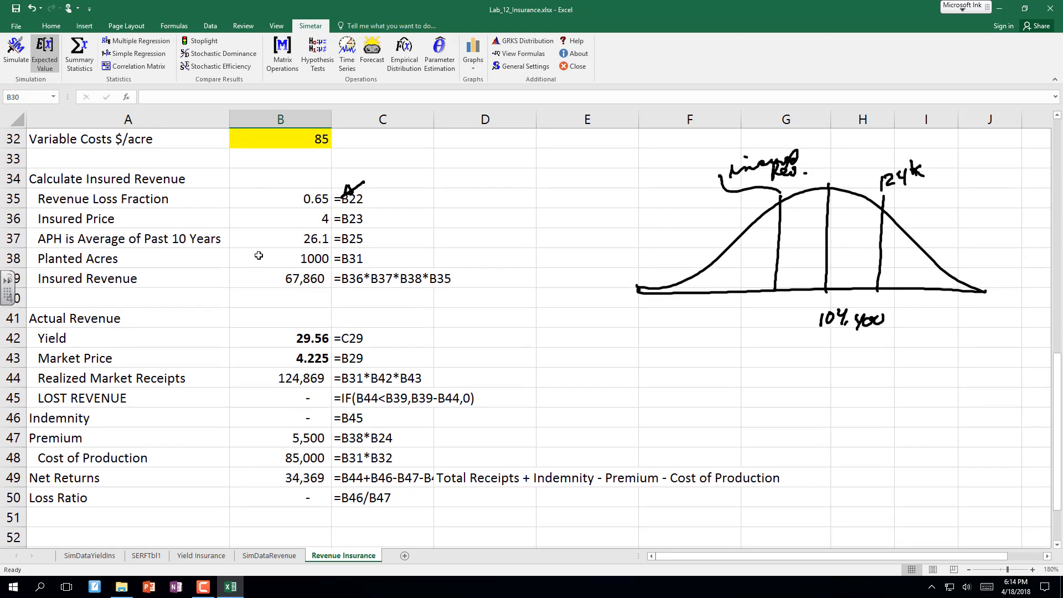
{"action": "left_click", "coordinate": [306, 389]}
{"action": "key", "text": "Up"}
{"action": "key", "text": "Up"}
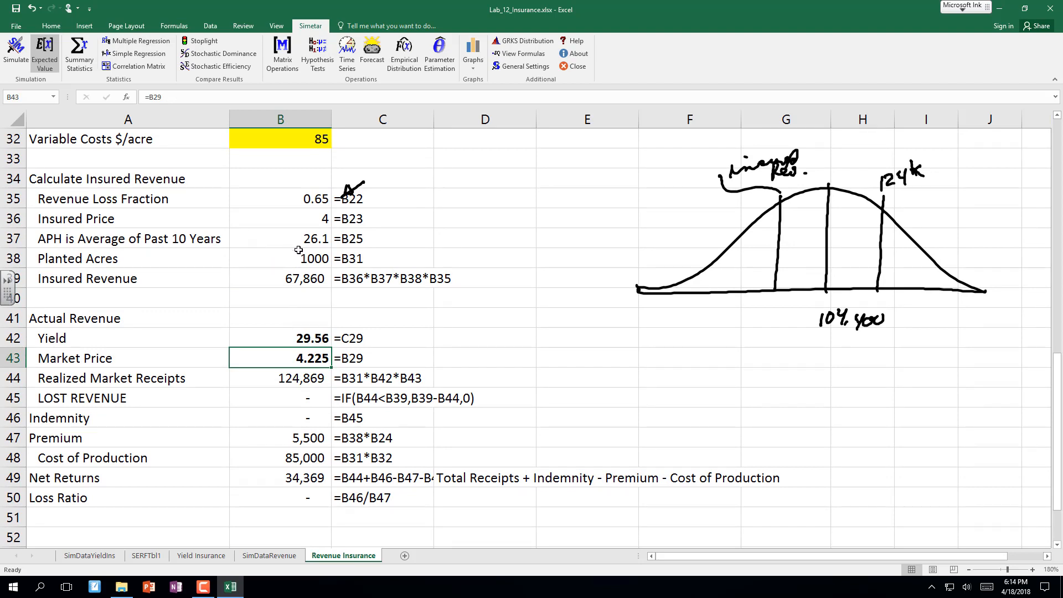
{"action": "left_click", "coordinate": [306, 220]}
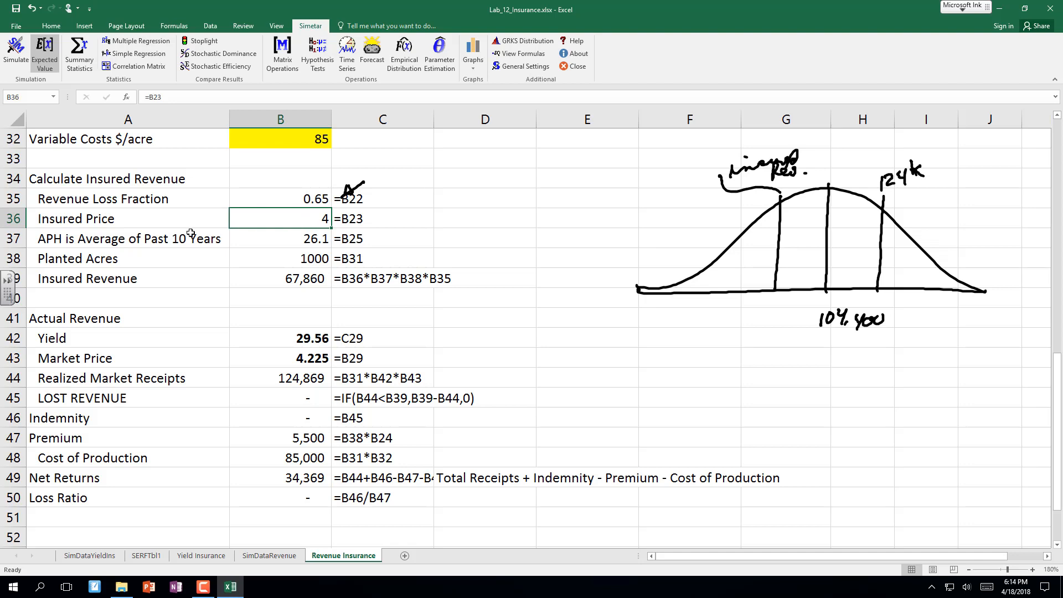
{"action": "left_click", "coordinate": [467, 221]}
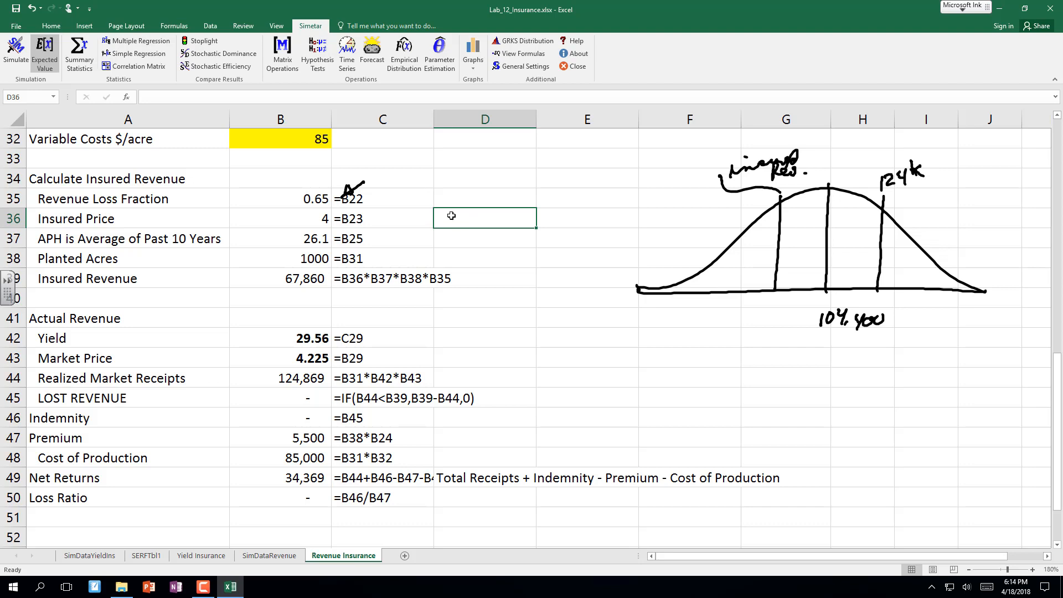
Save the insurance workbook and close it after reviewing the Yield Insurance sheet.
{"action": "left_click", "coordinate": [15, 10]}
{"action": "left_click", "coordinate": [203, 556]}
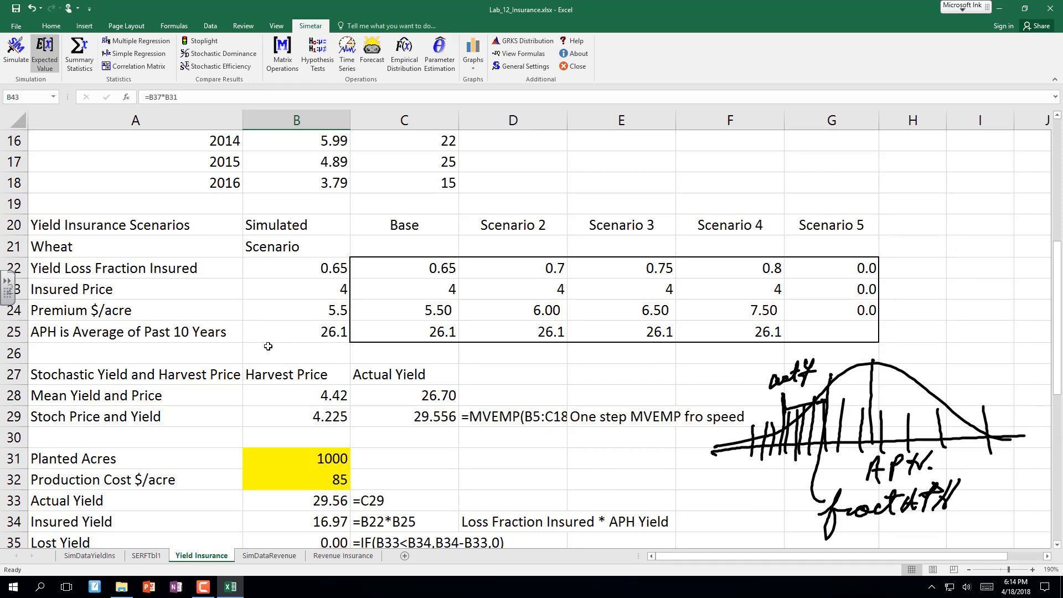
{"action": "scroll", "coordinate": [268, 346], "scroll_direction": "up", "scroll_amount": 1}
{"action": "scroll", "coordinate": [268, 346], "scroll_direction": "down", "scroll_amount": 3}
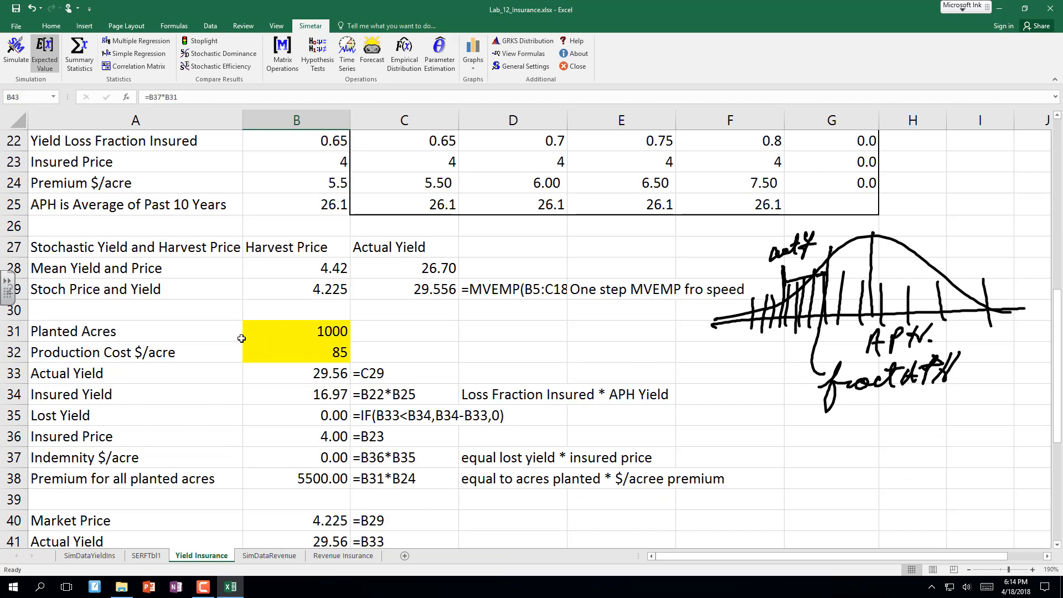
{"action": "scroll", "coordinate": [240, 337], "scroll_direction": "up", "scroll_amount": 1}
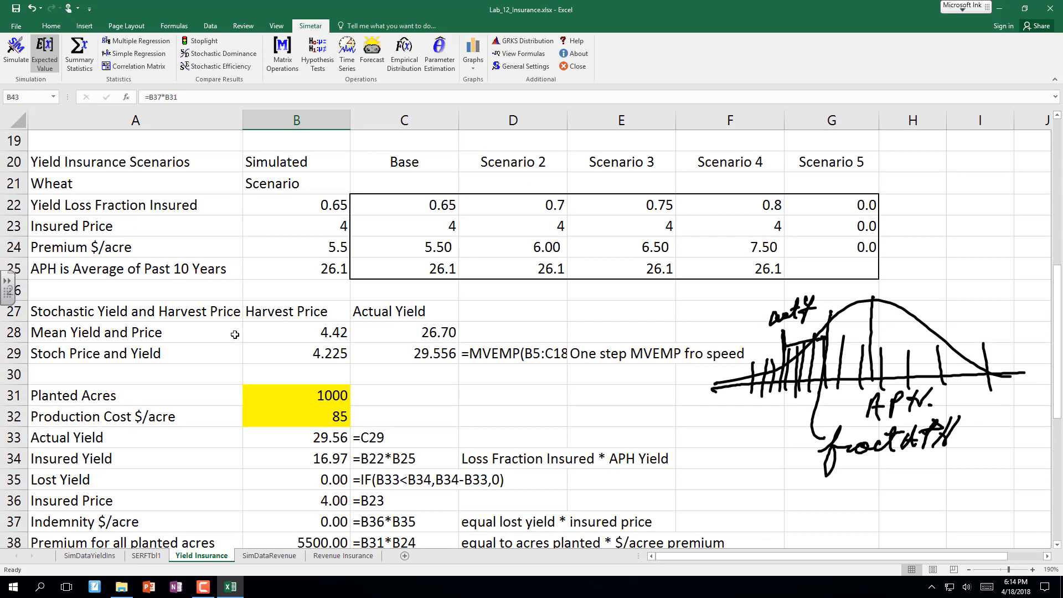
{"action": "left_click", "coordinate": [1050, 6]}
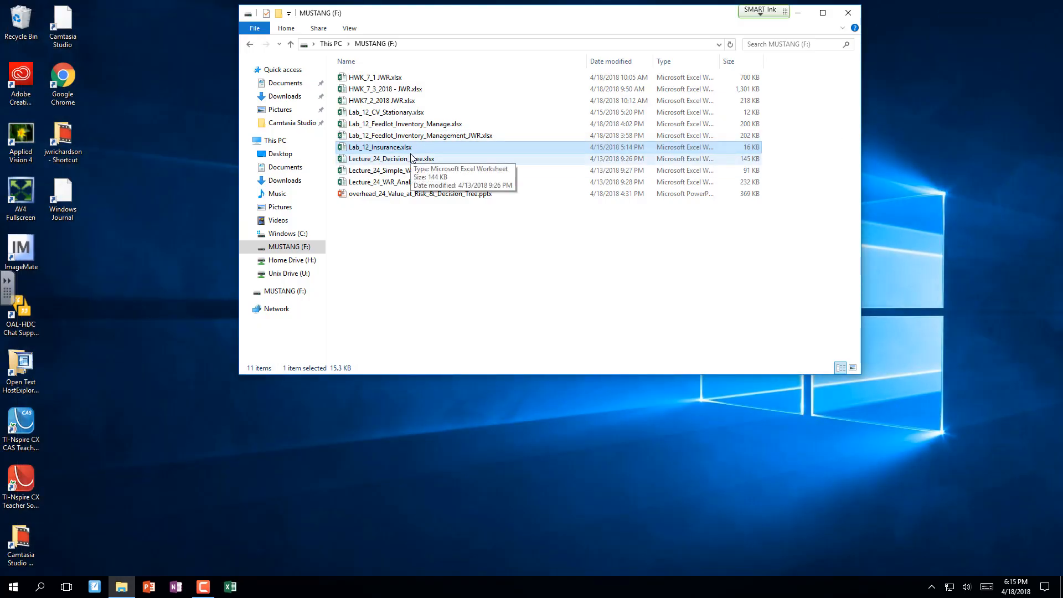
Open Lab_12_Feedlot_Inventory_Manage.xlsx from the MUSTANG (F:) drive and enlarge Sheet1 to 180%.
{"action": "left_click", "coordinate": [392, 128]}
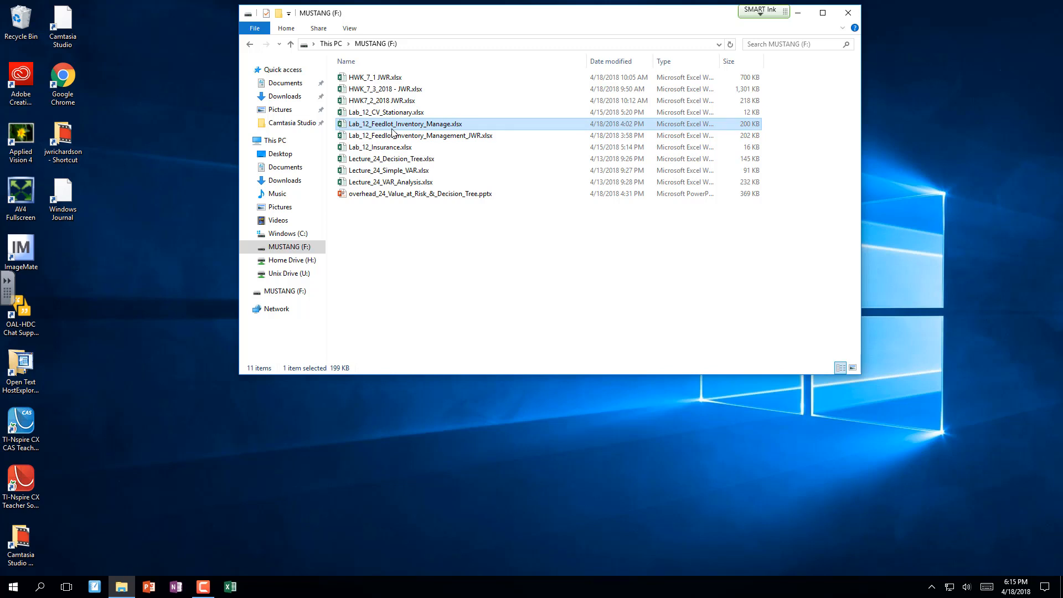
{"action": "double_click", "coordinate": [392, 127]}
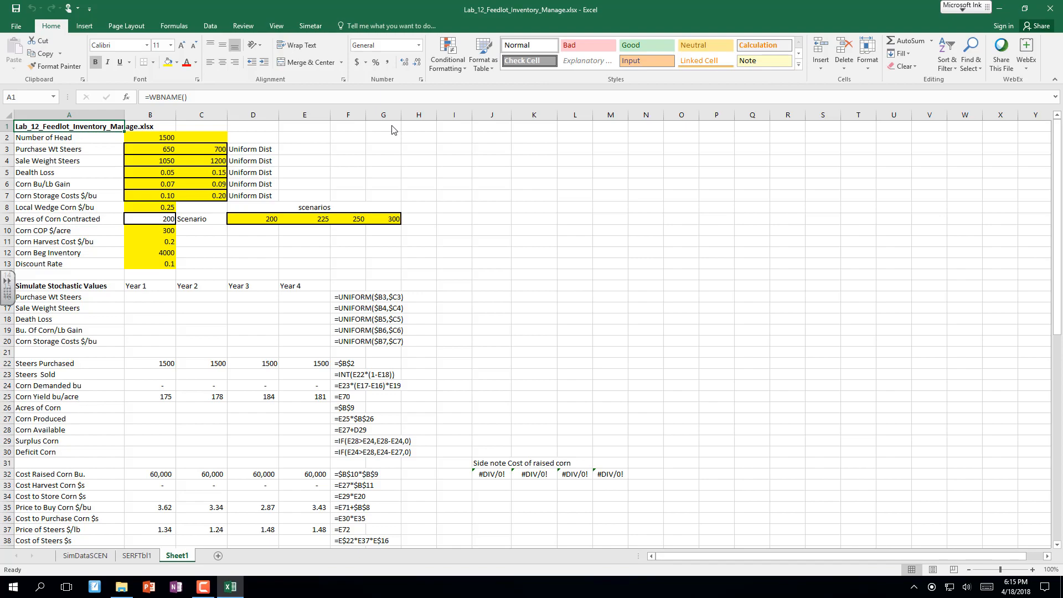
{"action": "left_click", "coordinate": [1033, 570]}
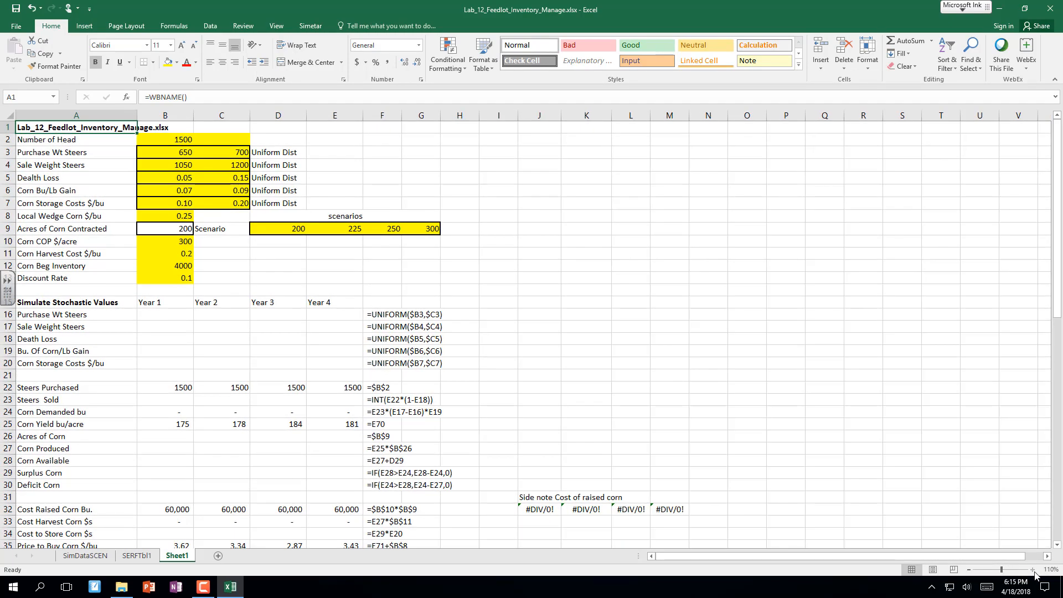
{"action": "left_click", "coordinate": [1032, 570]}
{"action": "left_click", "coordinate": [1032, 570]}
{"action": "left_click", "coordinate": [1032, 570]}
{"action": "left_click", "coordinate": [1033, 570]}
{"action": "left_click", "coordinate": [1033, 570]}
{"action": "left_click", "coordinate": [1033, 570]}
{"action": "left_click", "coordinate": [1032, 570]}
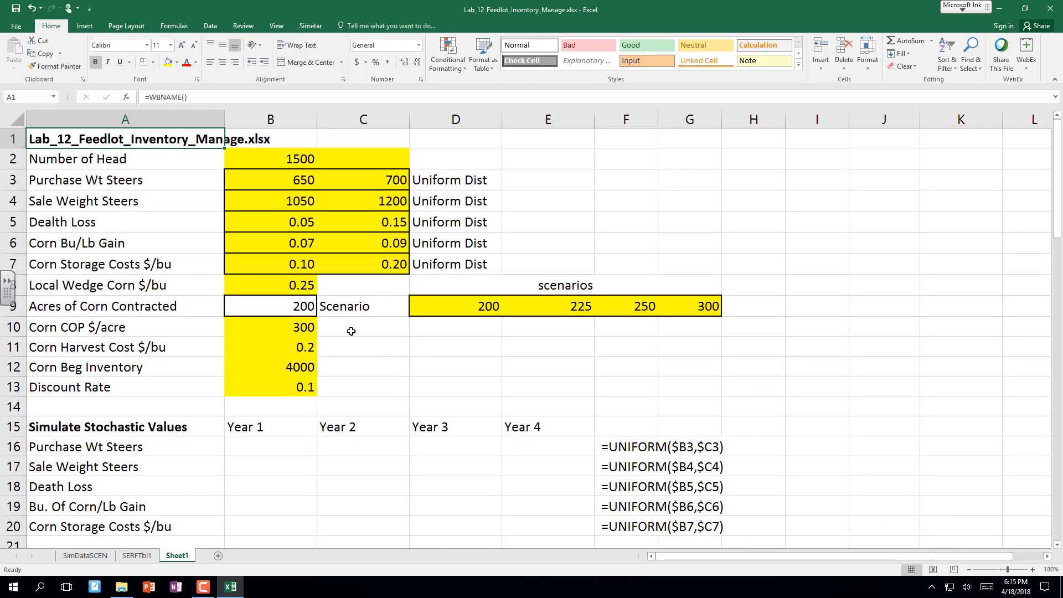
{"action": "scroll", "coordinate": [351, 331], "scroll_direction": "down", "scroll_amount": 2}
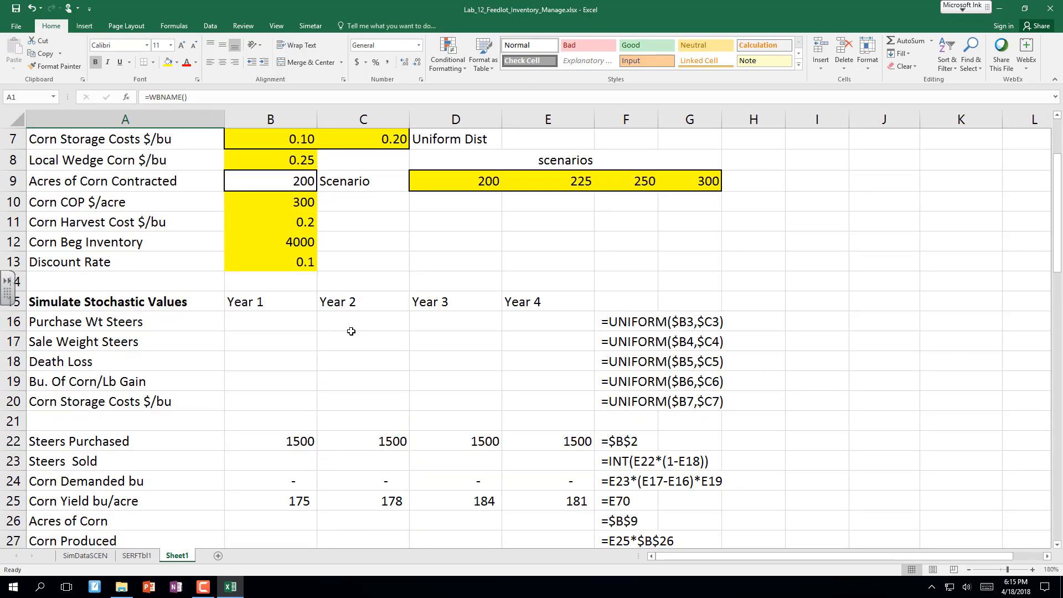
{"action": "scroll", "coordinate": [351, 331], "scroll_direction": "up", "scroll_amount": 2}
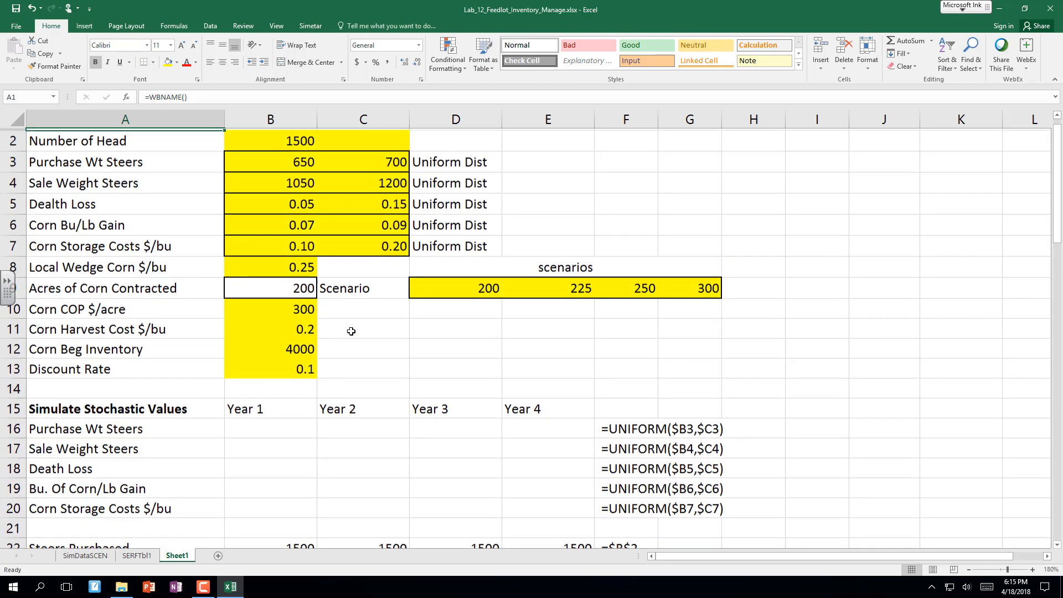
{"action": "scroll", "coordinate": [351, 331], "scroll_direction": "up", "scroll_amount": 1}
Simulate the Year 1 steer purchase weight in B16 with =UNIFORM($B3,$C3), locking only the columns of the minimum and maximum.
{"action": "left_click", "coordinate": [432, 381]}
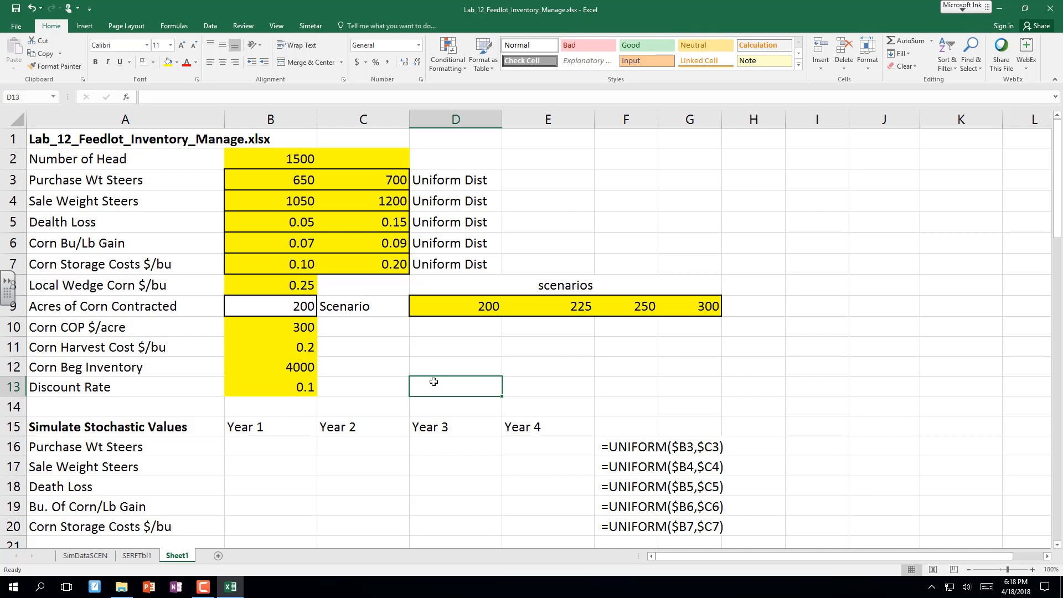
{"action": "left_click", "coordinate": [246, 451]}
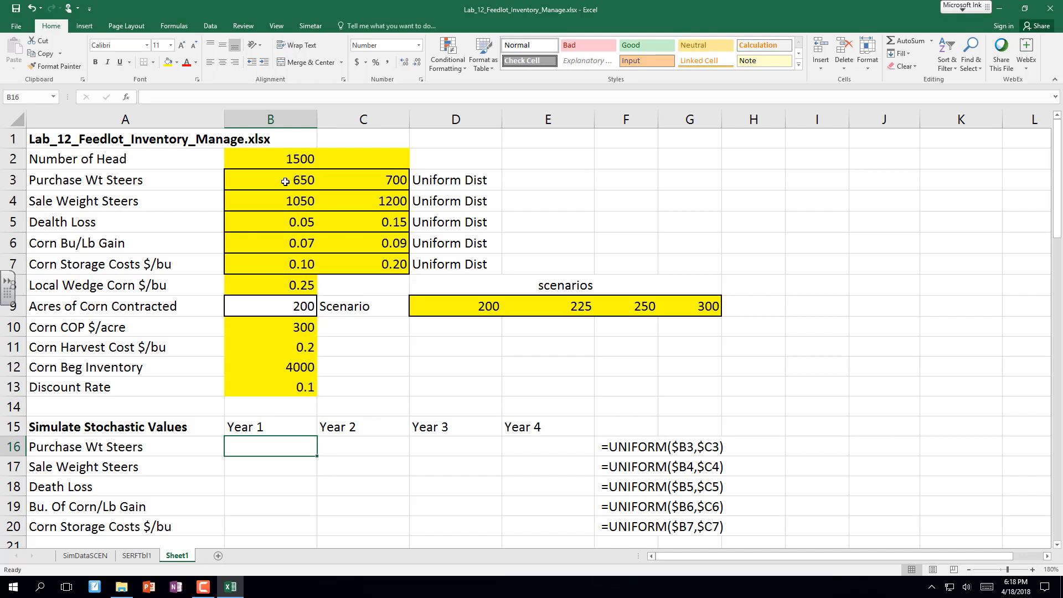
{"action": "left_click_drag", "start_coordinate": [281, 180], "coordinate": [378, 182]}
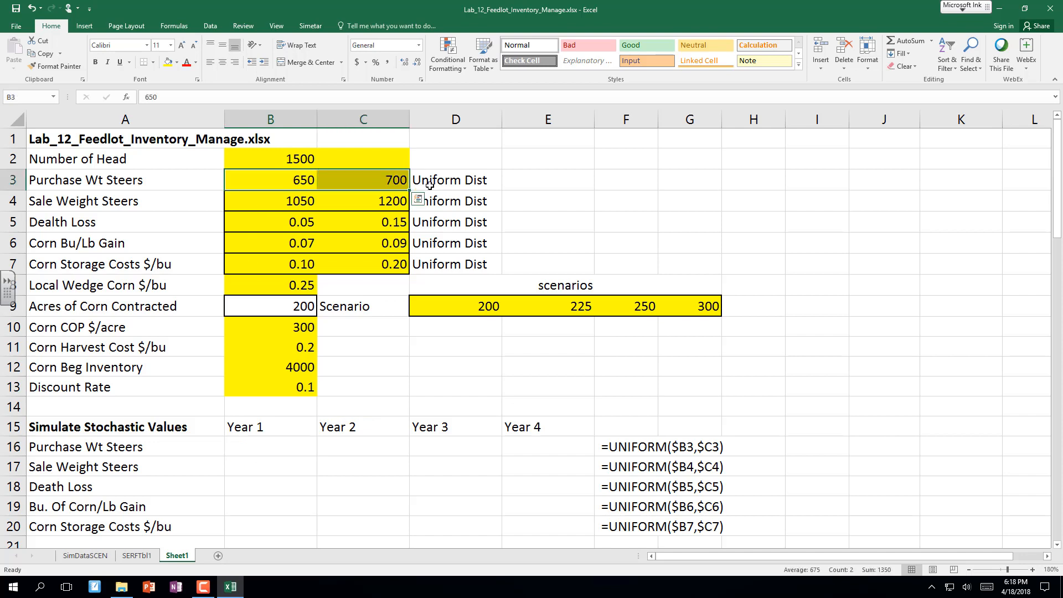
{"action": "left_click", "coordinate": [275, 446]}
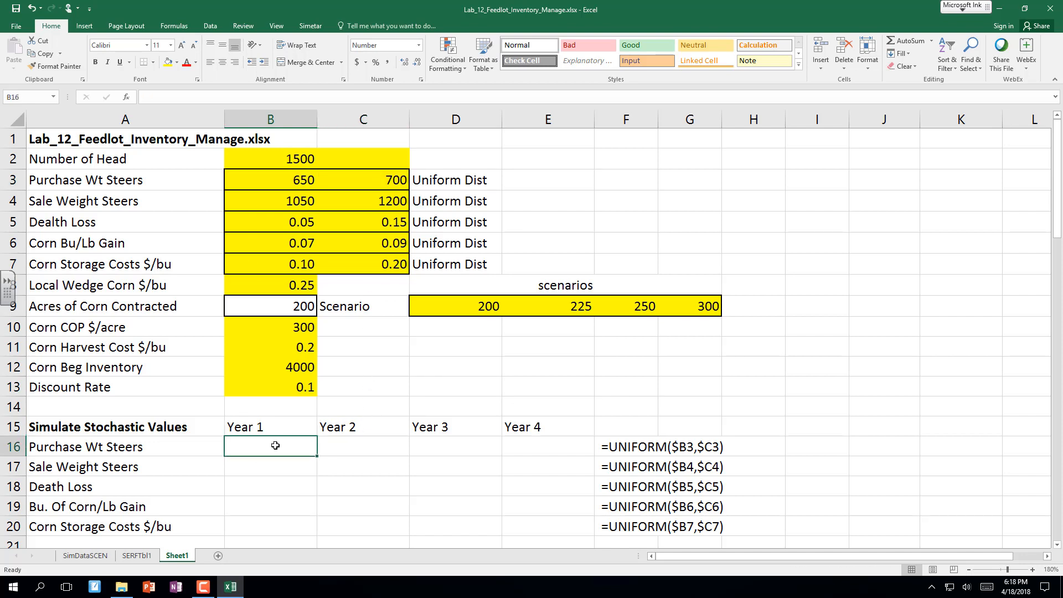
{"action": "type", "text": "="}
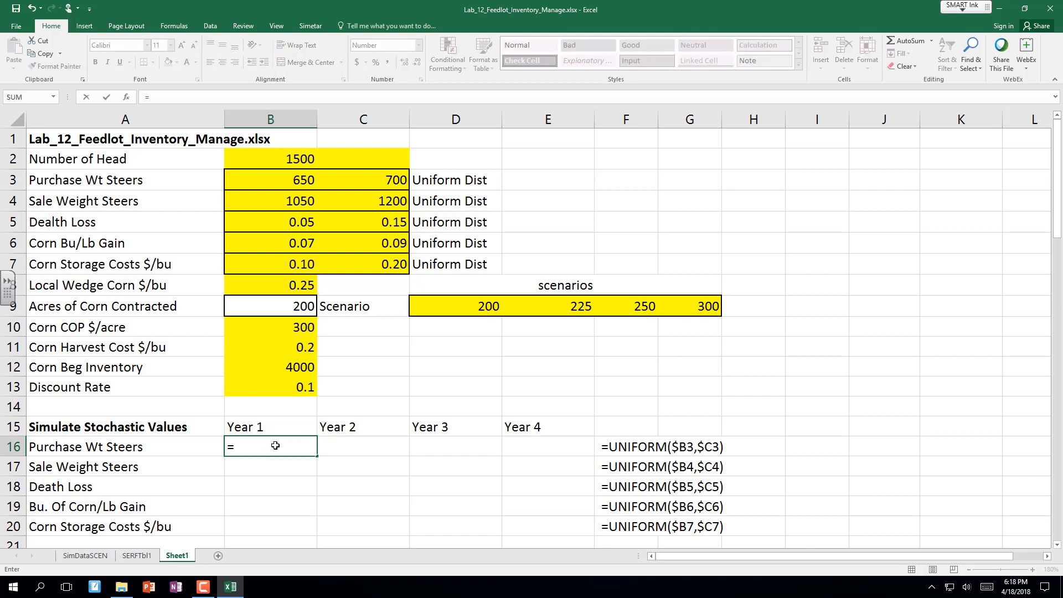
{"action": "type", "text": "unifo"}
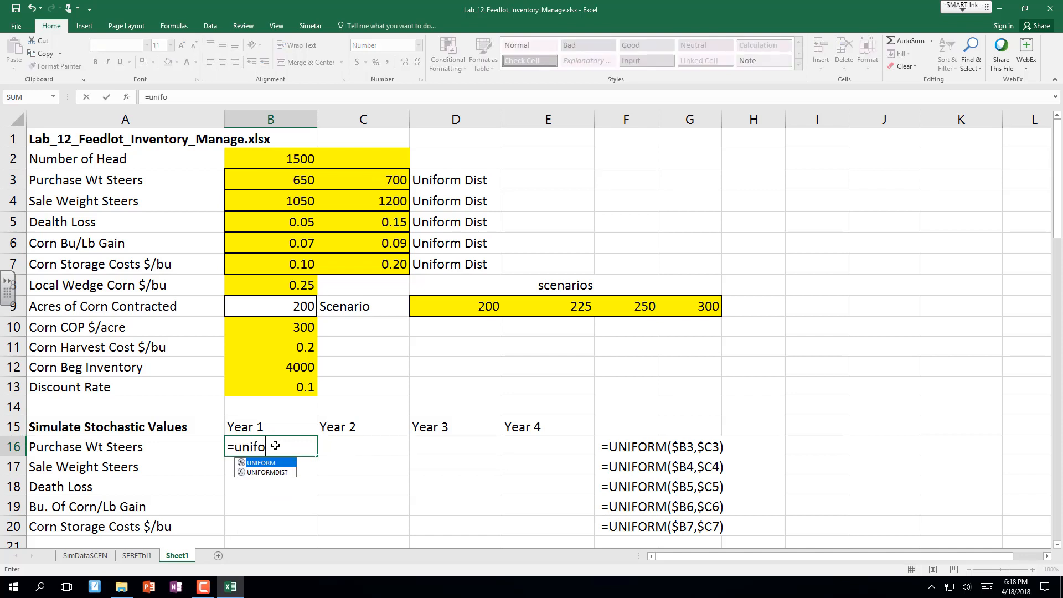
{"action": "type", "text": "rm("}
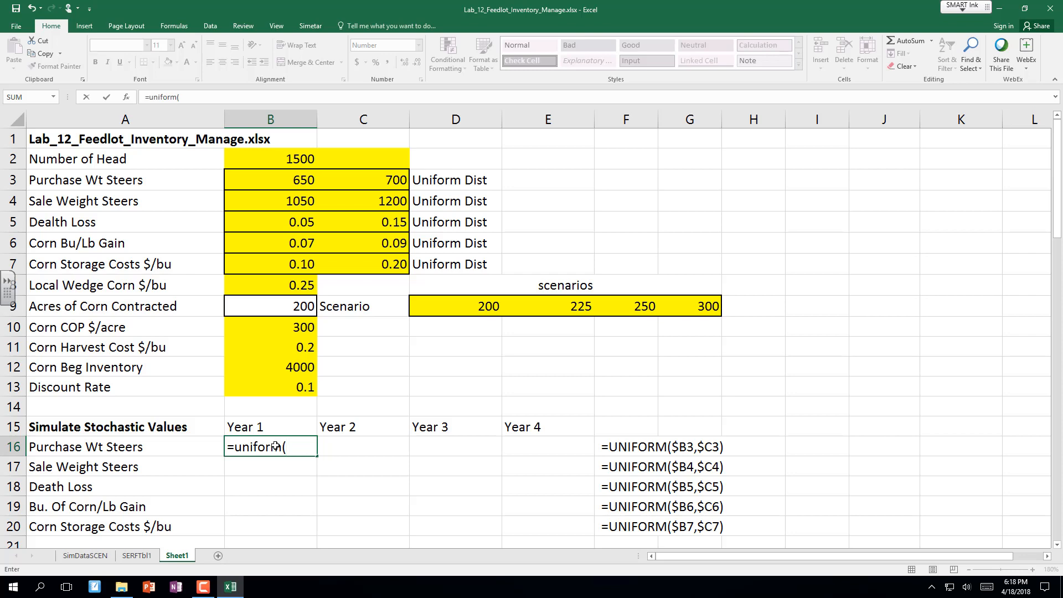
{"action": "left_click", "coordinate": [304, 181]}
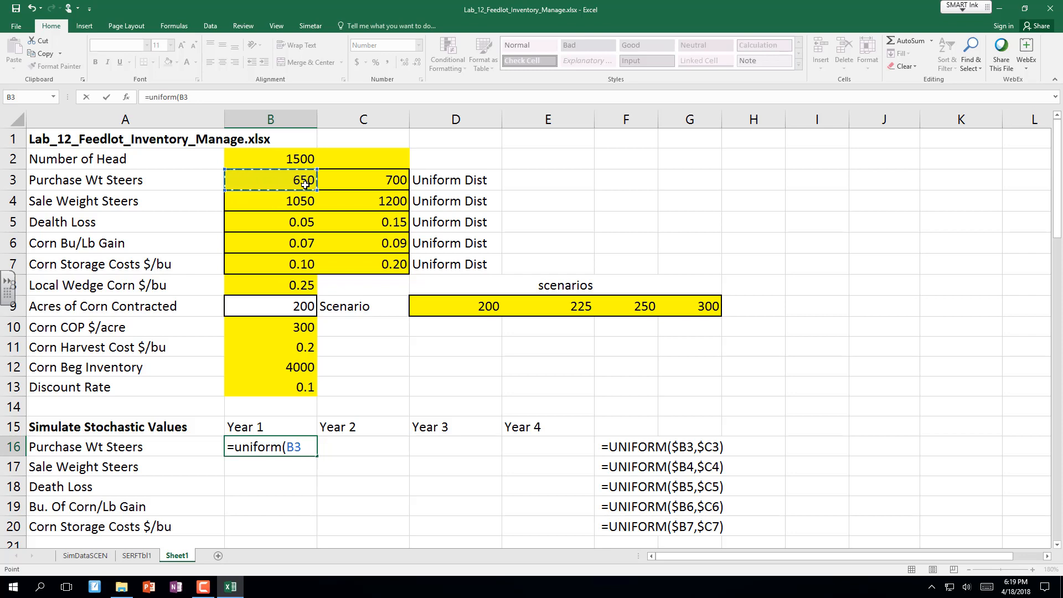
{"action": "key", "text": "F4"}
{"action": "key", "text": "F4"}
{"action": "key", "text": "F4"}
{"action": "type", "text": ","}
{"action": "left_click", "coordinate": [385, 186]}
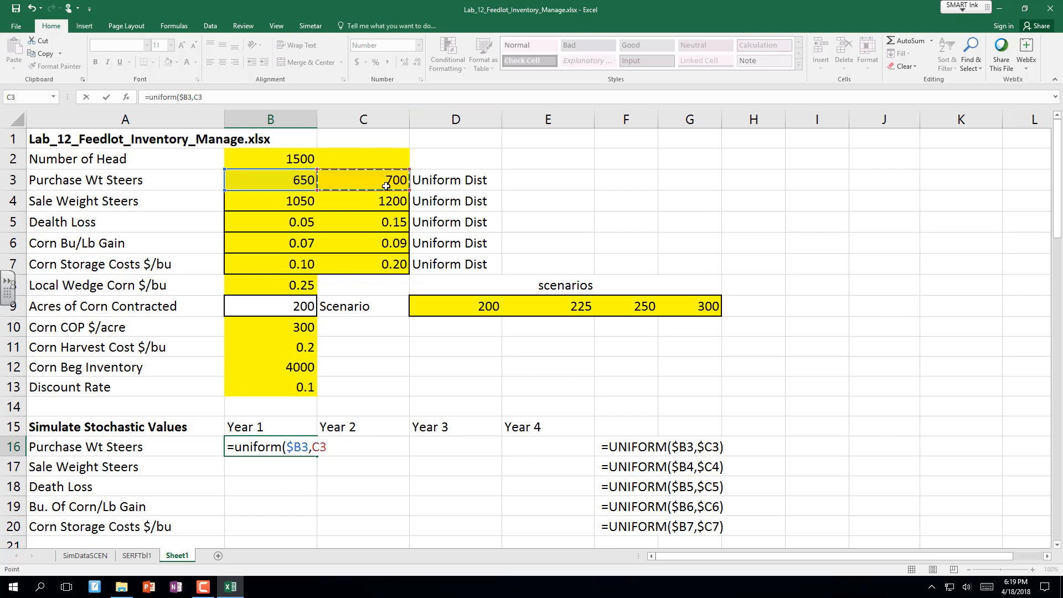
{"action": "key", "text": "F4"}
{"action": "key", "text": "F4"}
{"action": "key", "text": "F4"}
{"action": "type", "text": ")"}
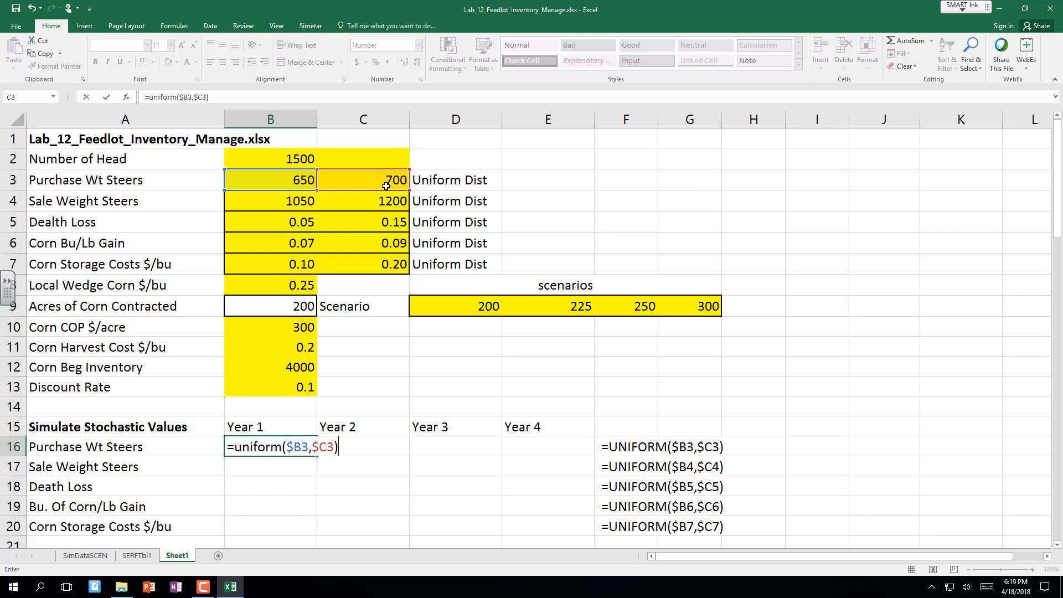
{"action": "key", "text": "Return"}
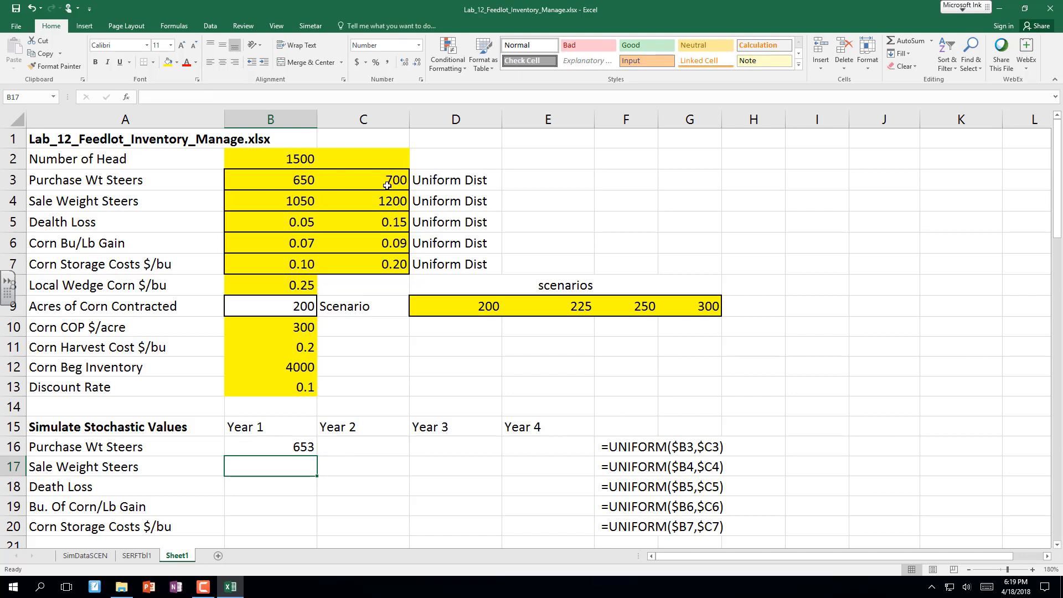
Fill the B16 purchase weight formula across to Year 4 in E16 and turn on Simetar's expected value mode.
{"action": "left_click", "coordinate": [298, 451]}
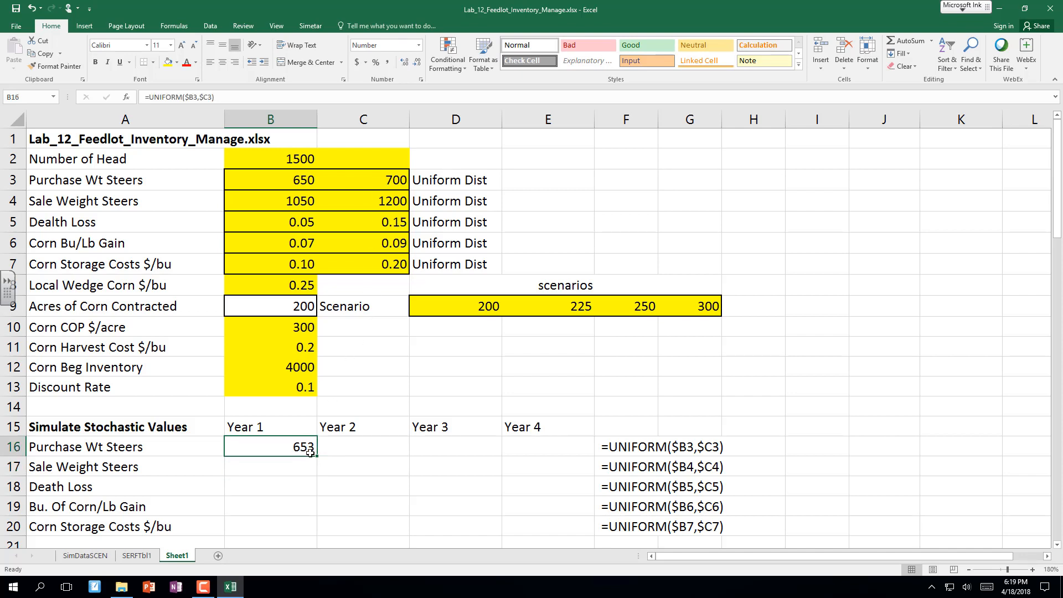
{"action": "left_click_drag", "start_coordinate": [316, 455], "coordinate": [555, 435]}
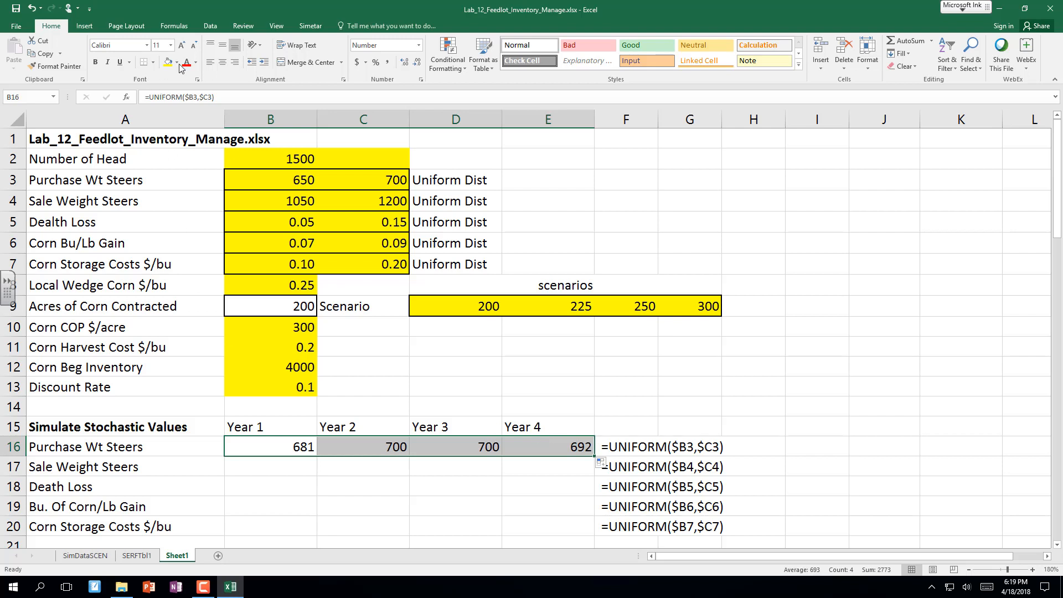
{"action": "left_click", "coordinate": [311, 27]}
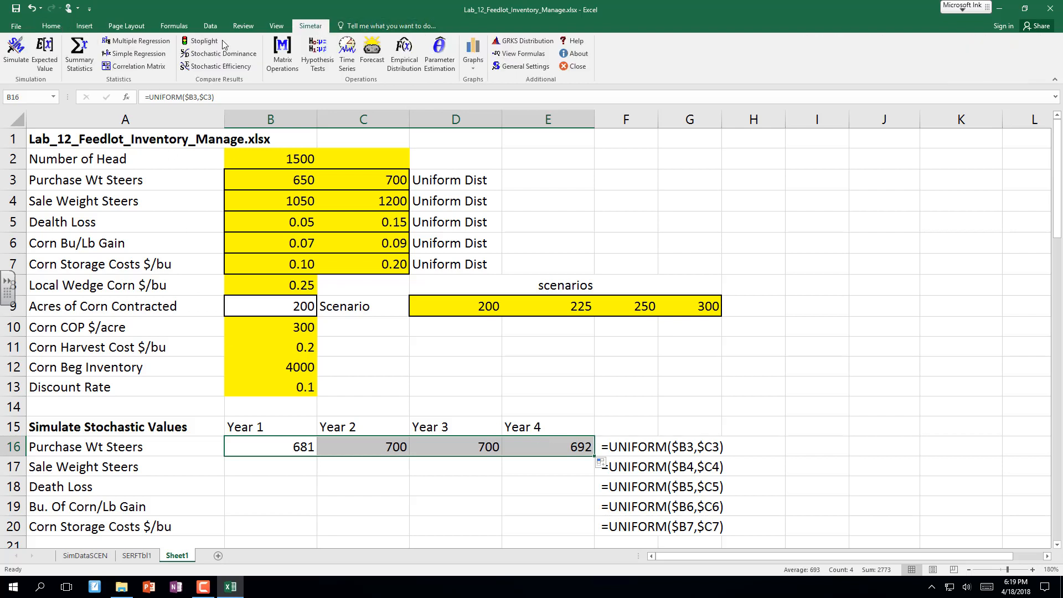
{"action": "left_click", "coordinate": [53, 65]}
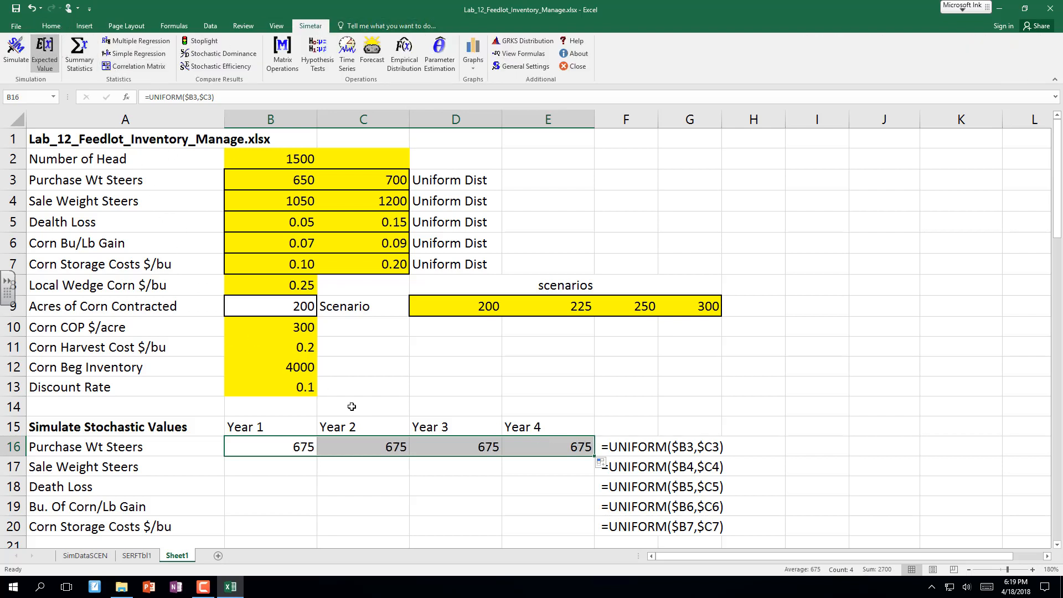
Copy the Year 1 to Year 4 uniform formulas in row 16 down through Corn Storage Costs $/bu in row 20.
{"action": "scroll", "coordinate": [351, 407], "scroll_direction": "down", "scroll_amount": 2}
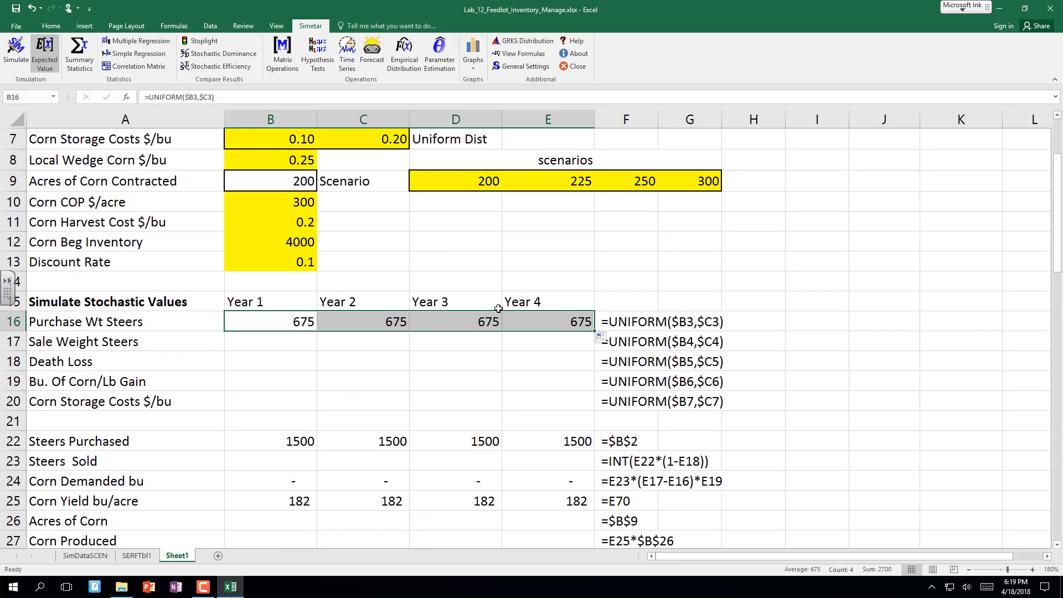
{"action": "left_click_drag", "start_coordinate": [600, 331], "coordinate": [600, 401]}
{"action": "left_click_drag", "start_coordinate": [601, 407], "coordinate": [598, 406]}
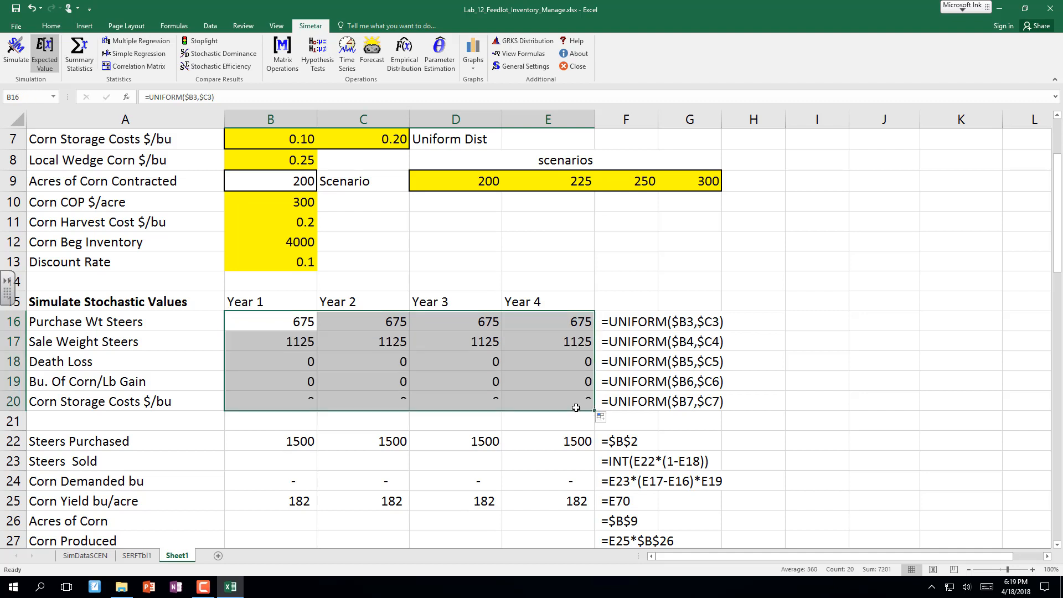
{"action": "left_click", "coordinate": [570, 406]}
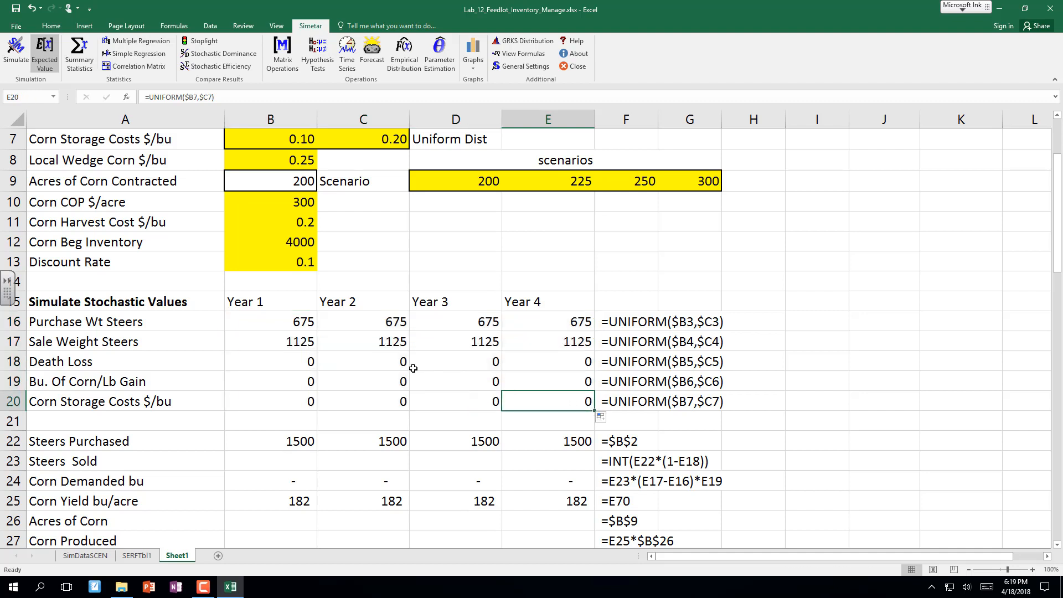
Format the death loss, corn per pound of gain and corn storage cost values in B18:E20 with three decimals.
{"action": "left_click_drag", "start_coordinate": [305, 363], "coordinate": [529, 408]}
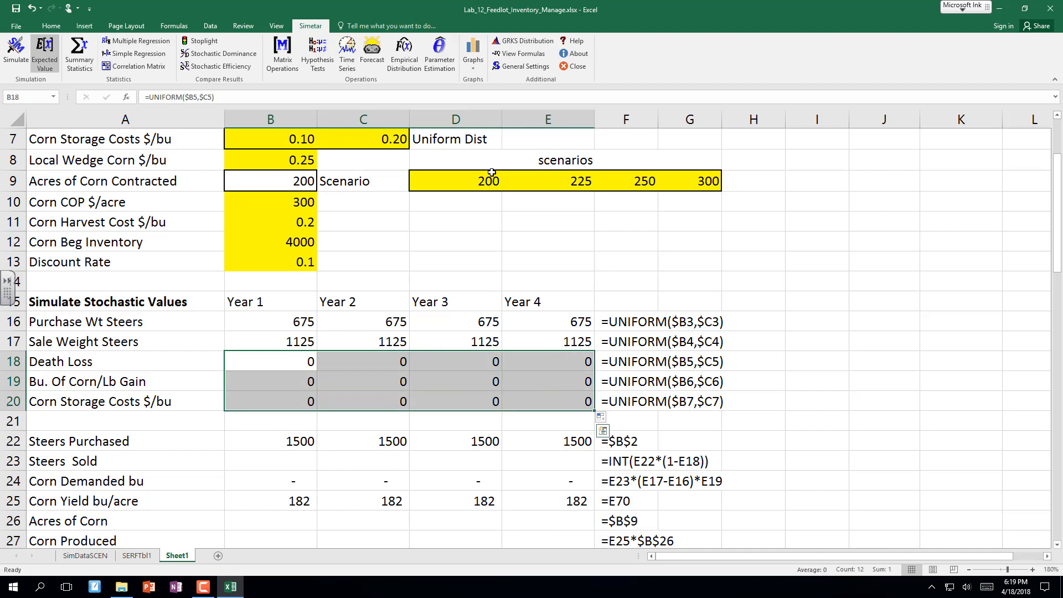
{"action": "left_click", "coordinate": [50, 26]}
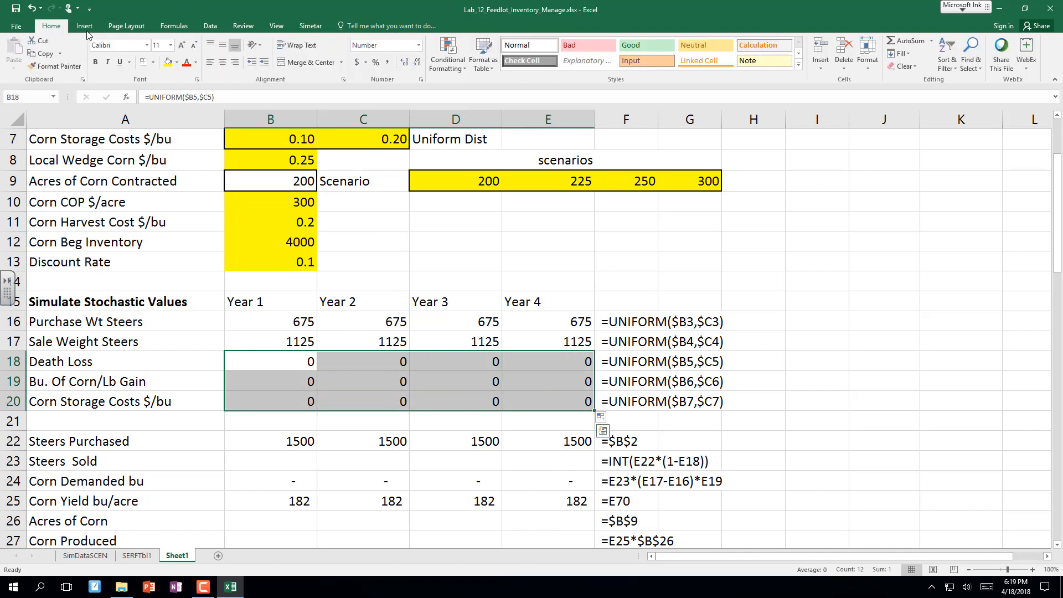
{"action": "left_click", "coordinate": [405, 62]}
{"action": "left_click", "coordinate": [405, 62]}
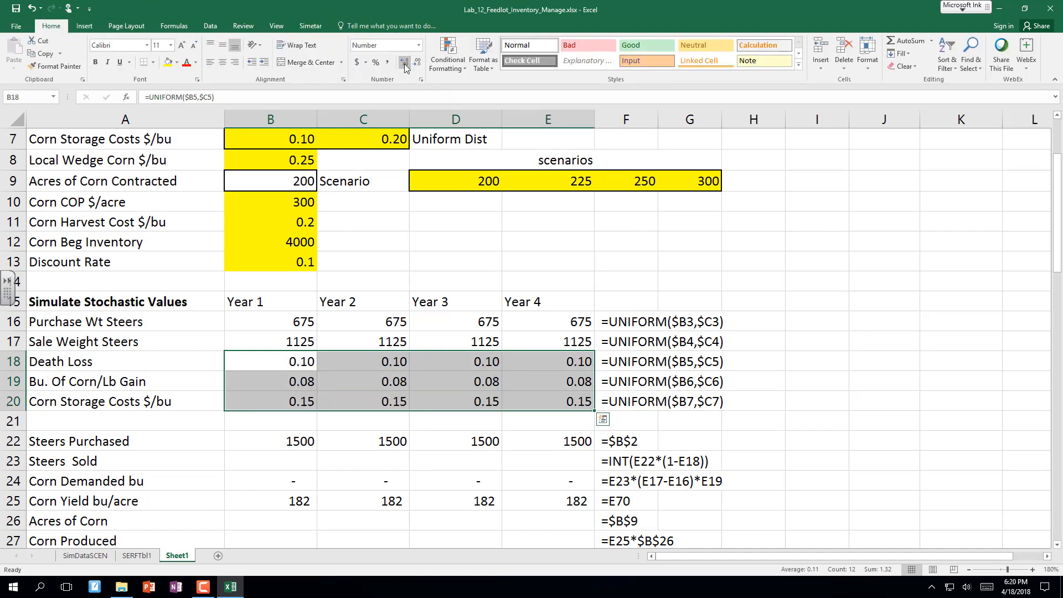
{"action": "left_click", "coordinate": [404, 62]}
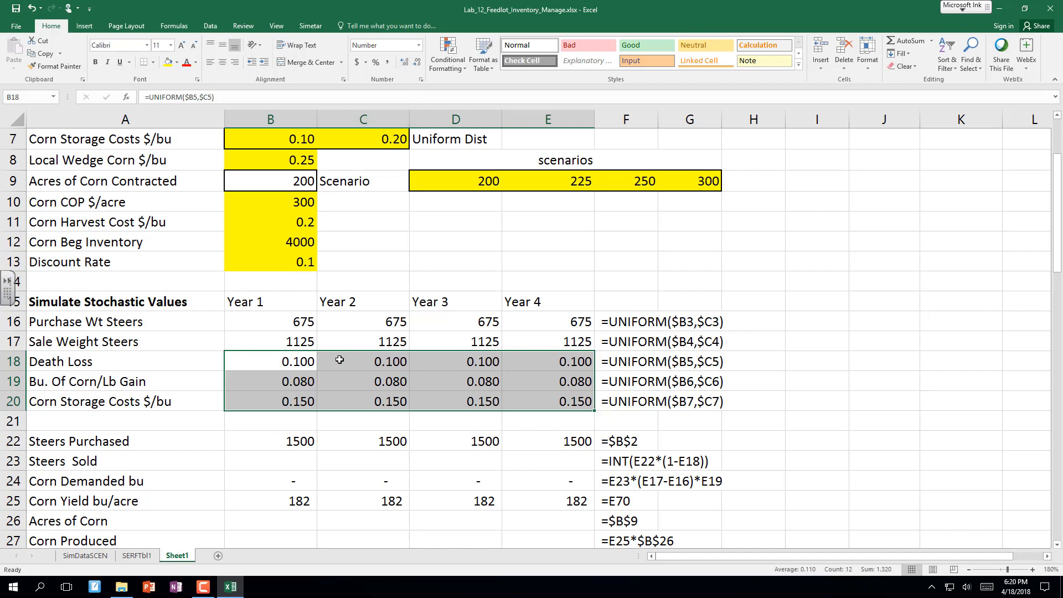
{"action": "left_click", "coordinate": [312, 360]}
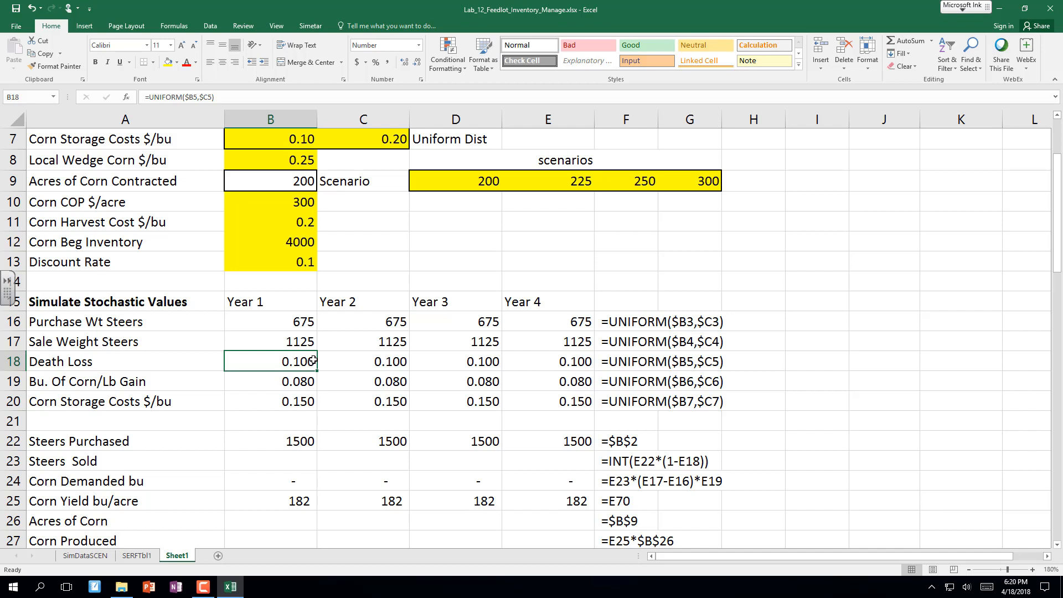
Look down the Year 4 column from corn storage costs to the harvest cost in E33 to see which rows still need formulas.
{"action": "left_click", "coordinate": [553, 400]}
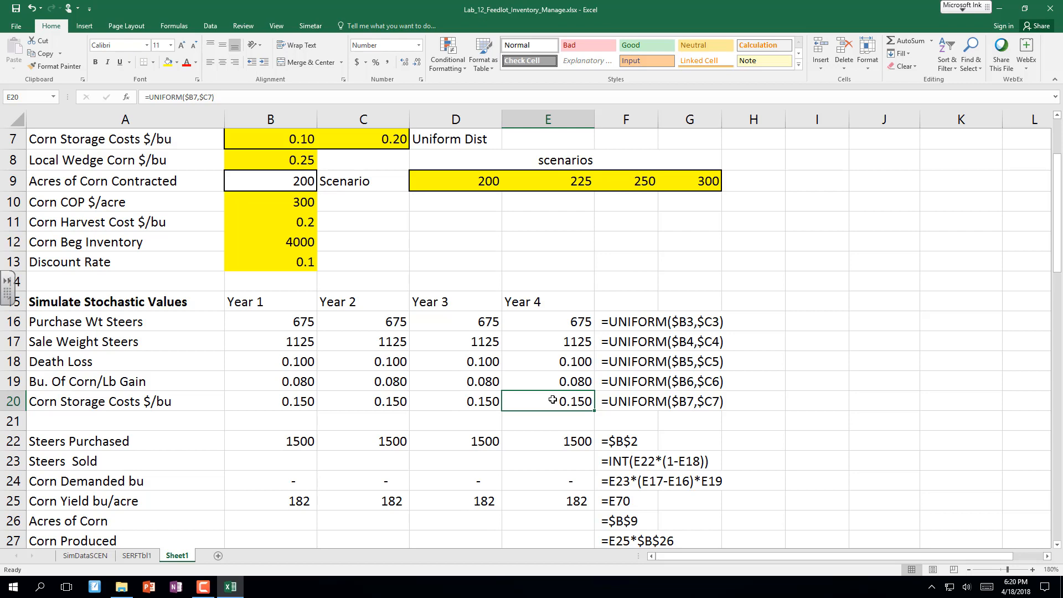
{"action": "key", "text": "Down"}
{"action": "key", "text": "Down"}
{"action": "key", "text": "Down"}
{"action": "key", "text": "Down"}
{"action": "key", "text": "Down"}
{"action": "key", "text": "Down"}
{"action": "key", "text": "Down"}
{"action": "key", "text": "Down"}
{"action": "key", "text": "Down"}
{"action": "key", "text": "Down"}
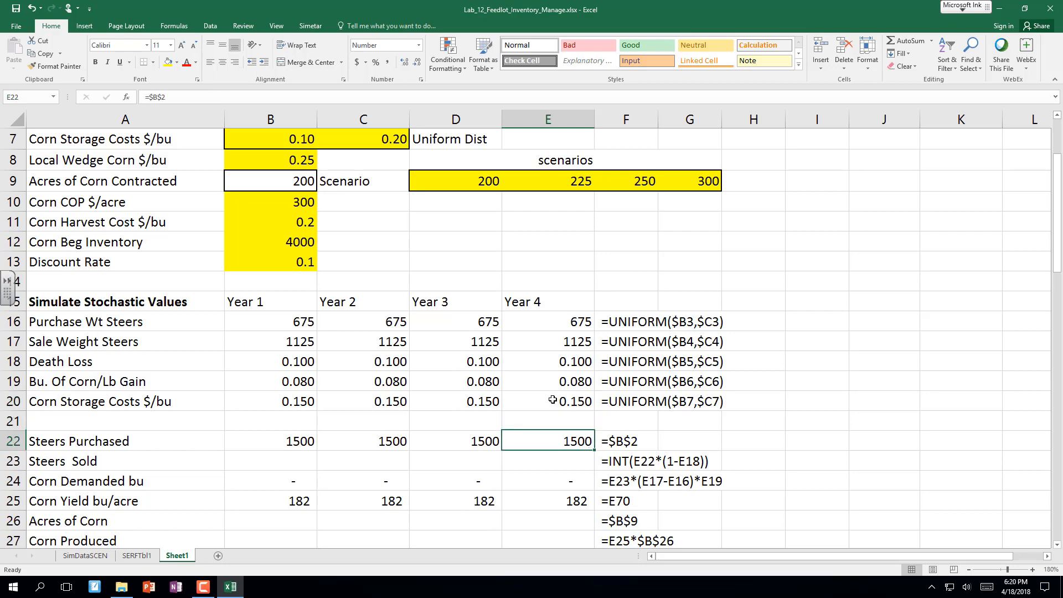
{"action": "key", "text": "Down"}
{"action": "key", "text": "Down"}
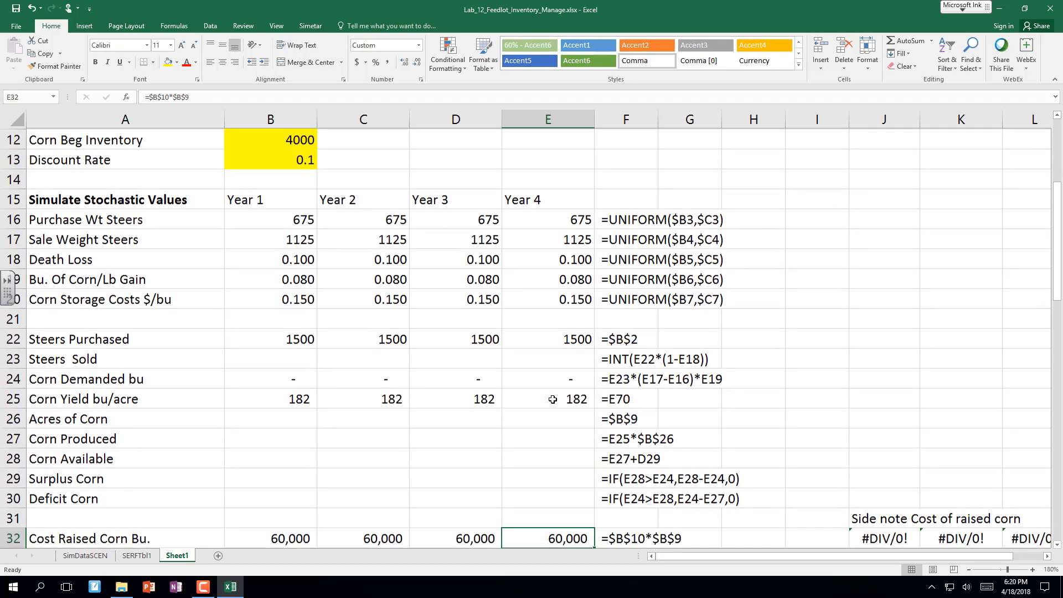
{"action": "key", "text": "Down"}
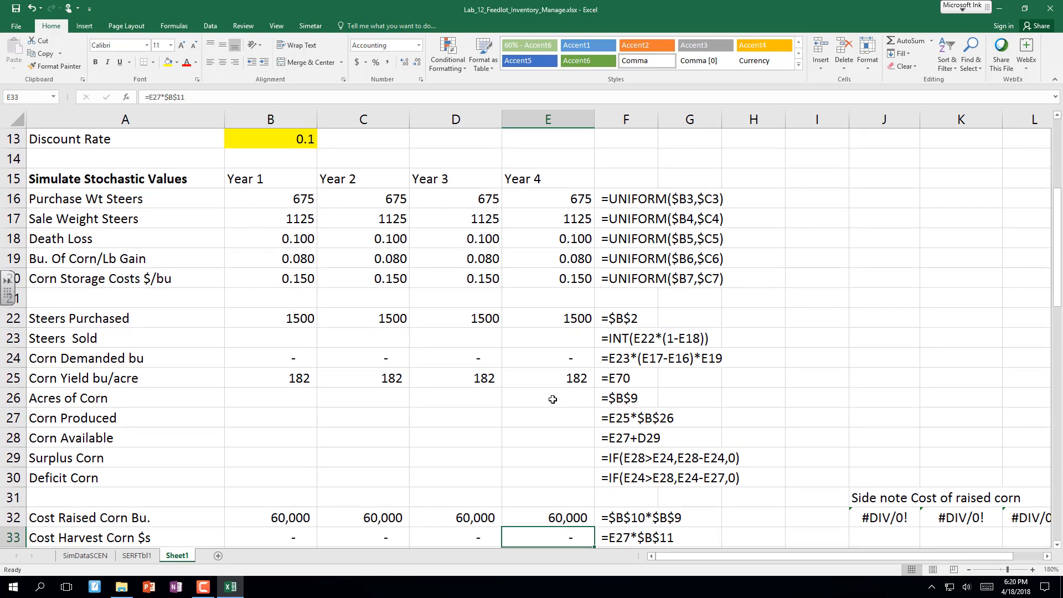
Write the Year 1 Steers Sold formula in B23 as steers purchased times one minus death loss, =B22*(1-B18).
{"action": "left_click", "coordinate": [295, 339]}
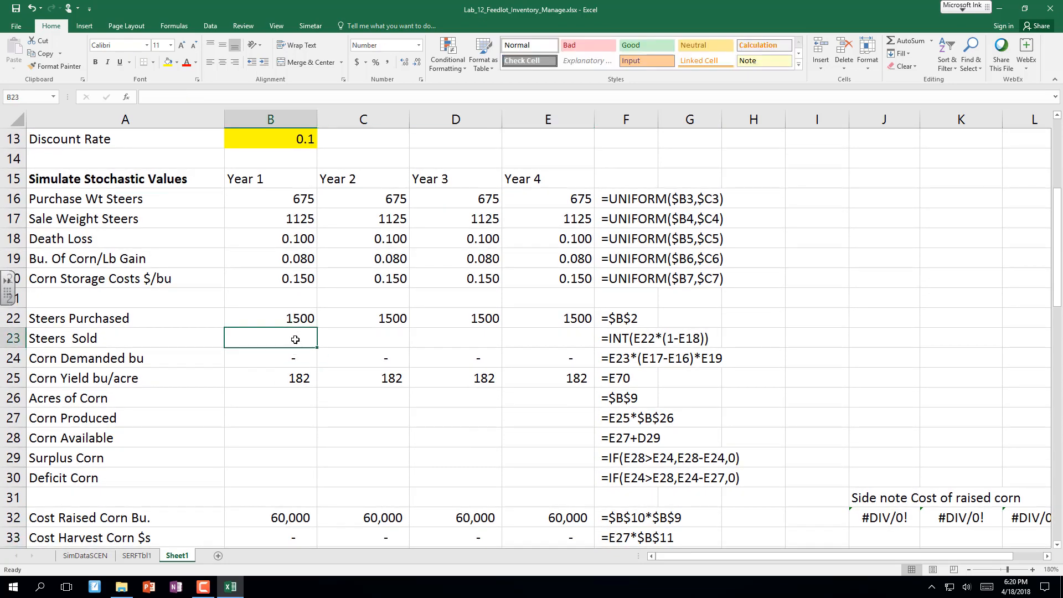
{"action": "left_click", "coordinate": [289, 315]}
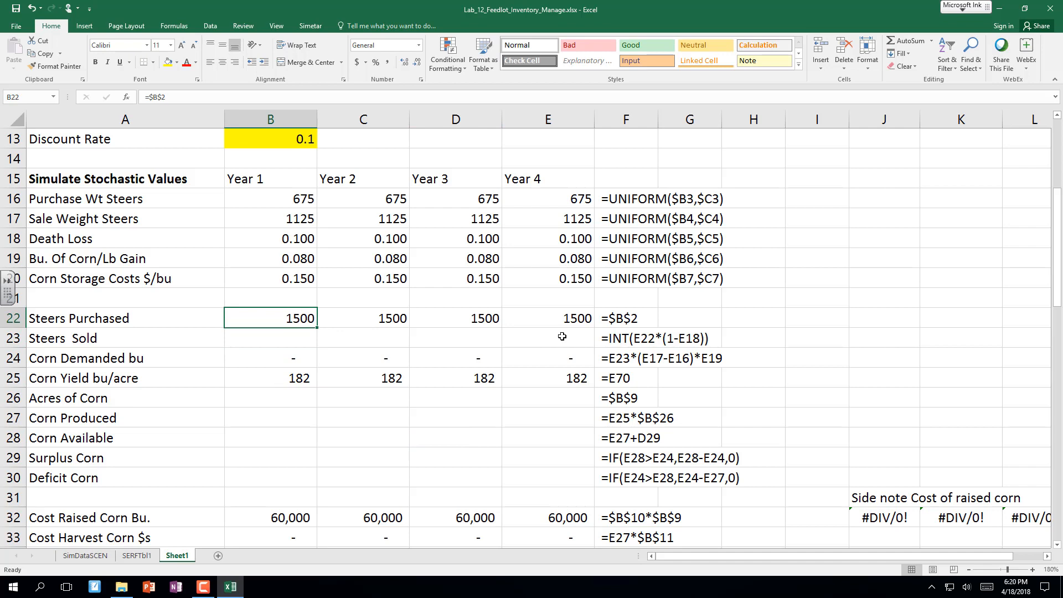
{"action": "left_click", "coordinate": [301, 340]}
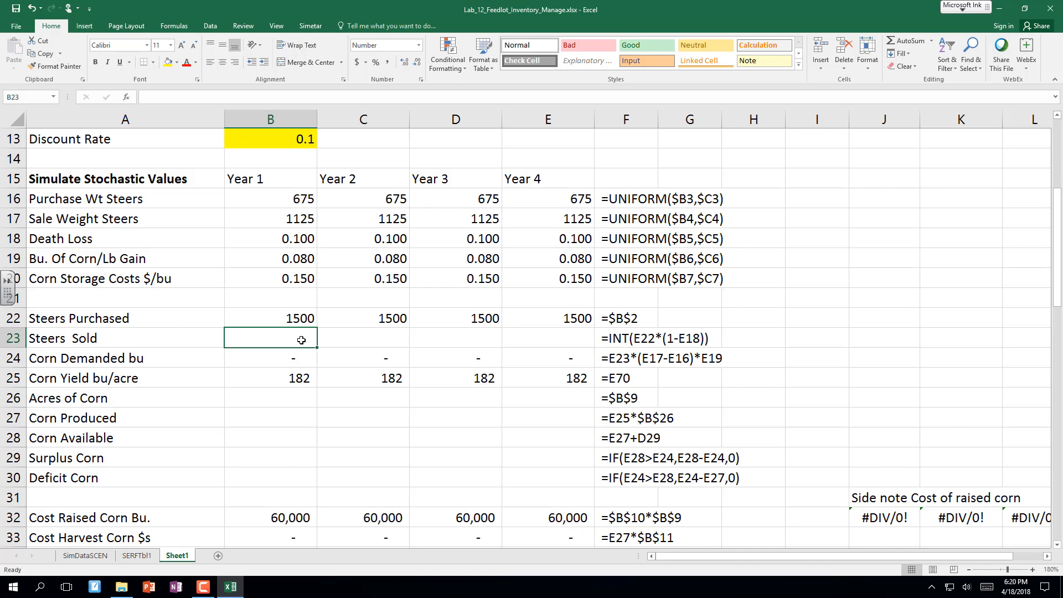
{"action": "type", "text": "="}
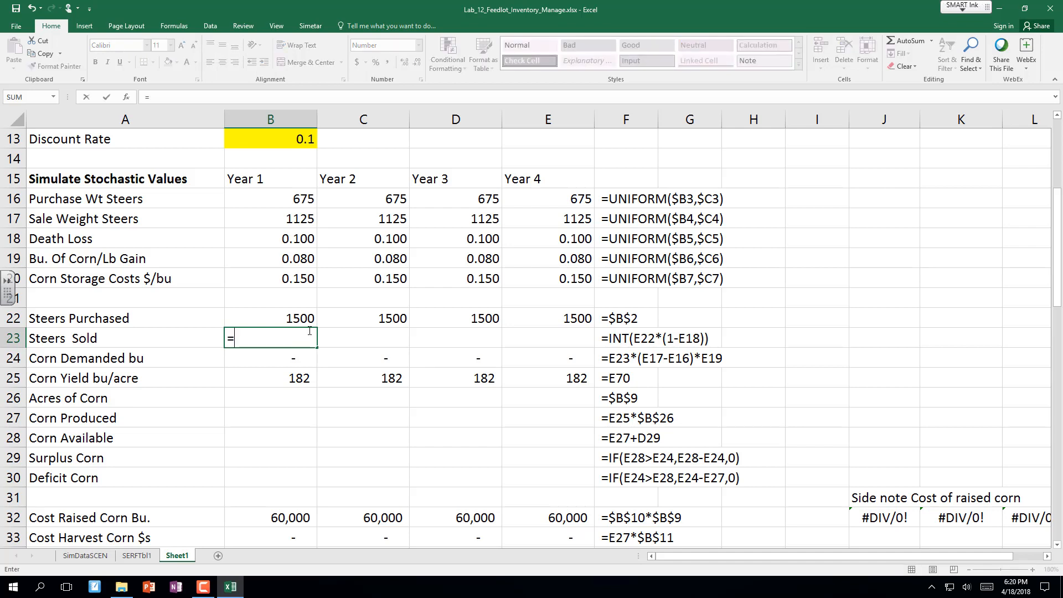
{"action": "left_click", "coordinate": [300, 319]}
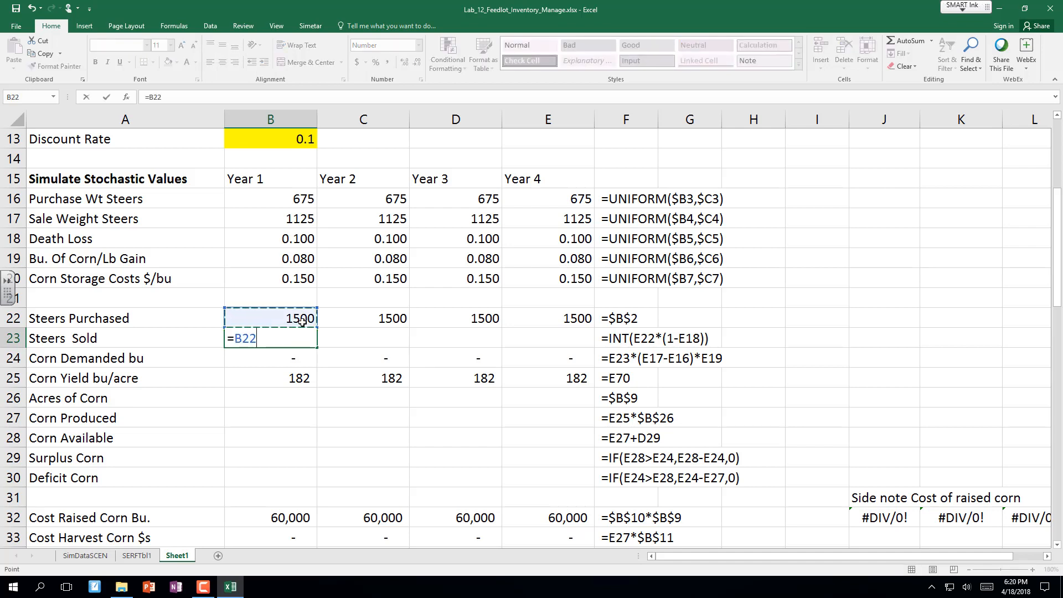
{"action": "type", "text": "-"}
{"action": "key", "text": "BackSpace"}
{"action": "type", "text": "*(1-"}
{"action": "left_click", "coordinate": [292, 237]}
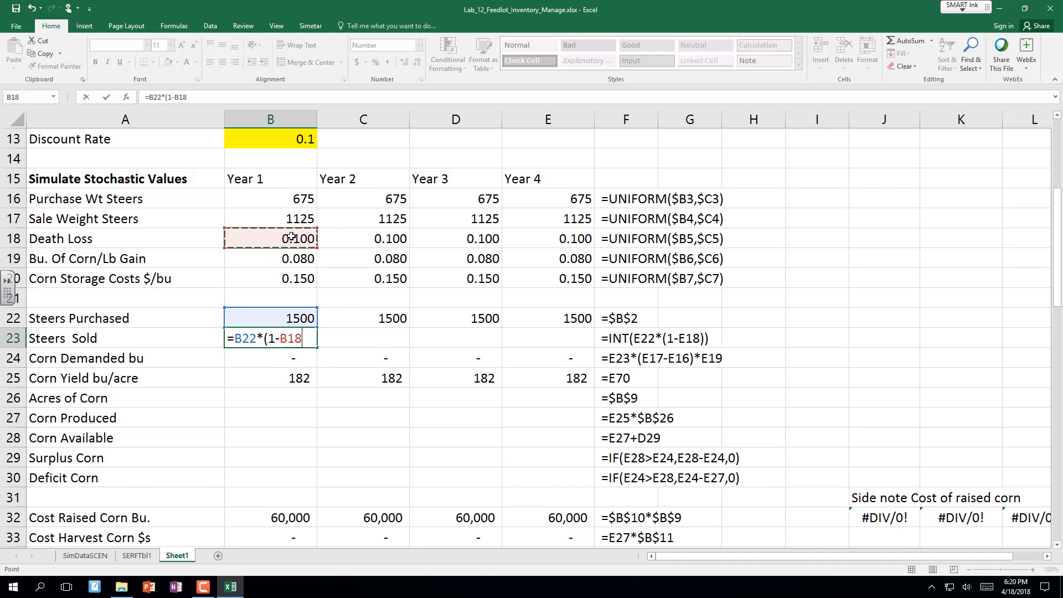
{"action": "type", "text": ")"}
Wrap the B23 Steers Sold formula in INT and fill it across to Year 4 in E23.
{"action": "left_click", "coordinate": [150, 97]}
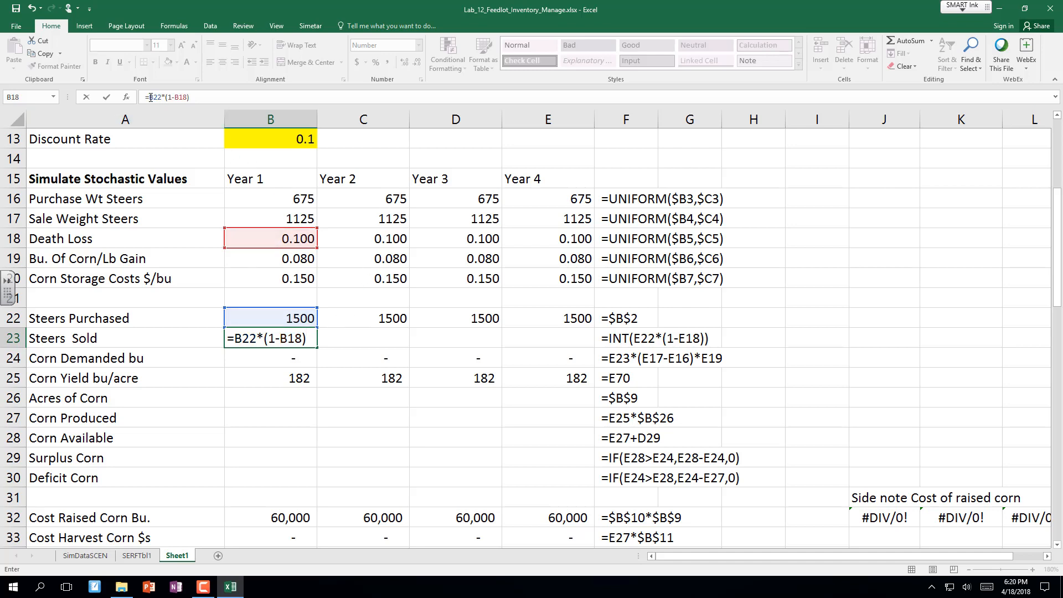
{"action": "type", "text": "int("}
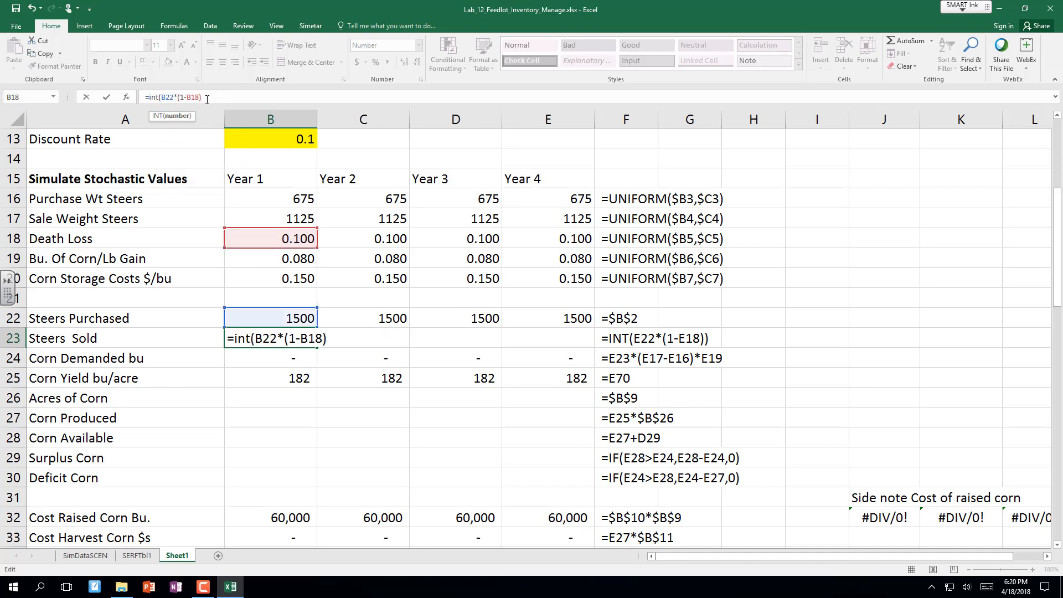
{"action": "type", "text": ")"}
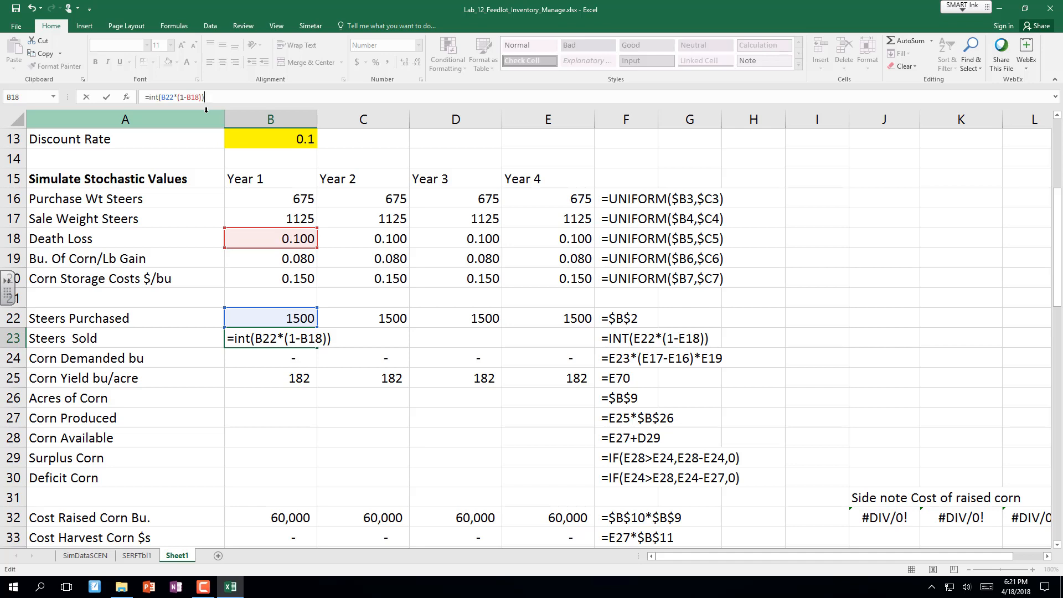
{"action": "key", "text": "Return"}
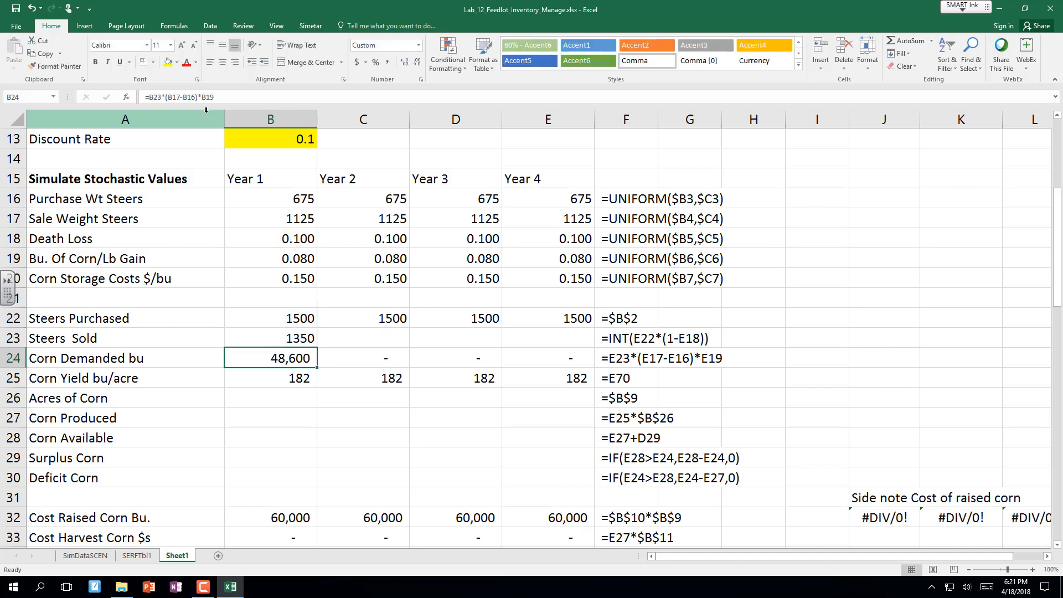
{"action": "left_click", "coordinate": [301, 337]}
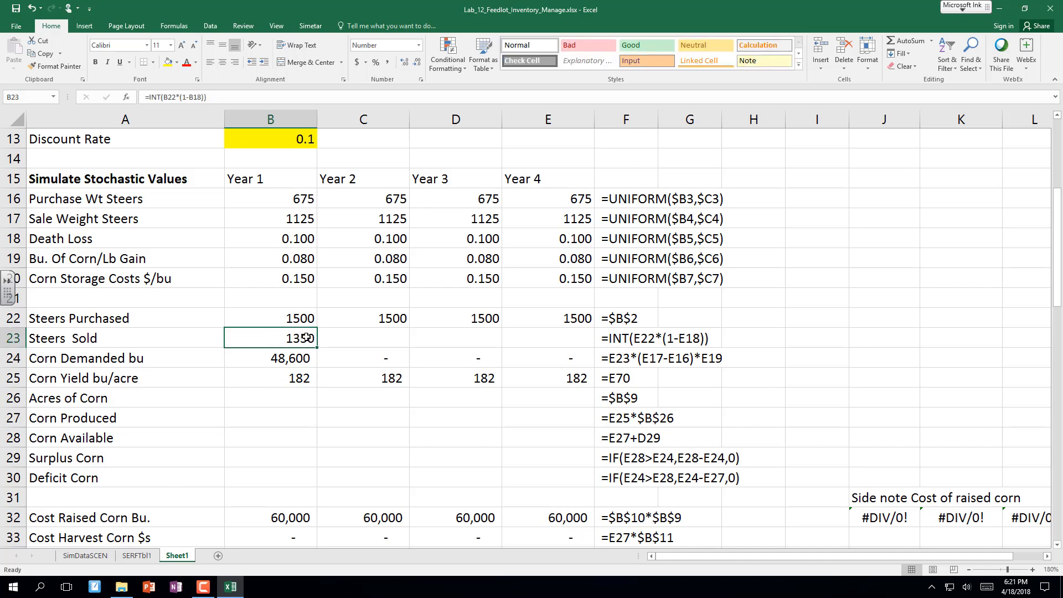
{"action": "left_click_drag", "start_coordinate": [318, 348], "coordinate": [583, 349]}
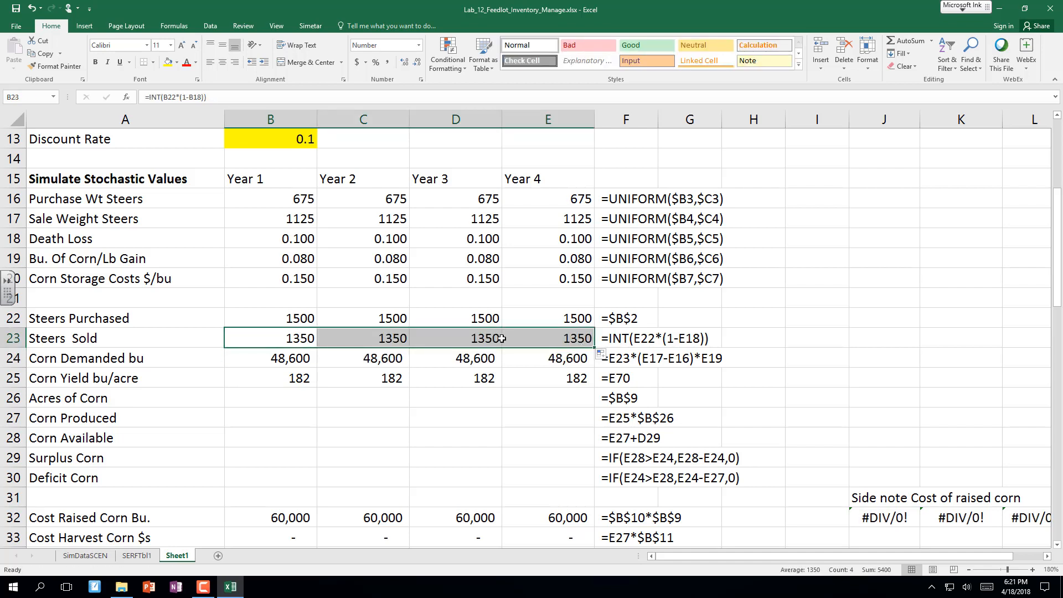
Examine the Year 1 Corn Demanded formula in B24 and the cells it references.
{"action": "left_click", "coordinate": [275, 361]}
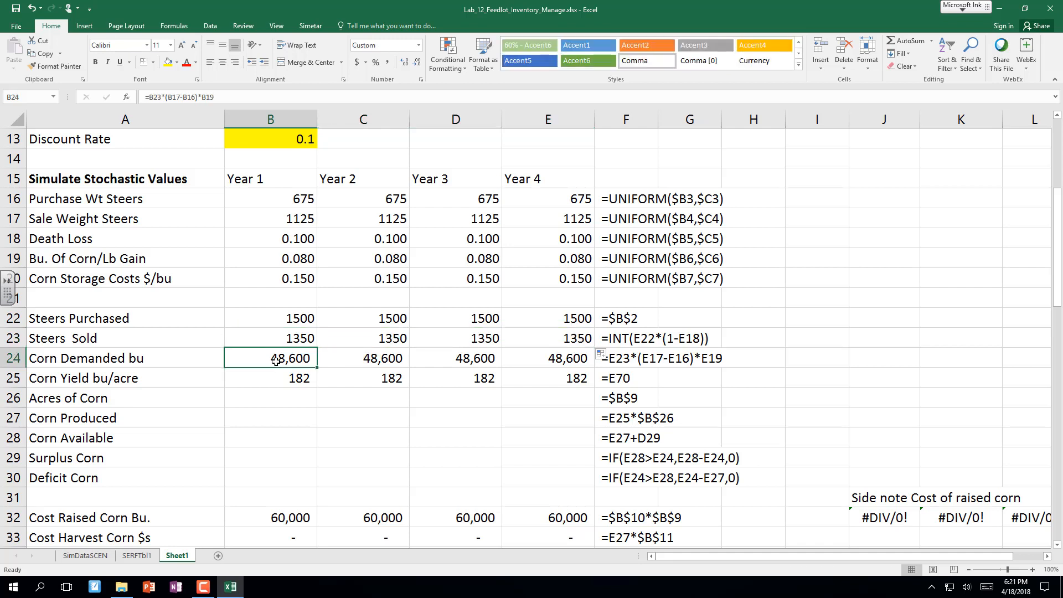
{"action": "double_click", "coordinate": [275, 361]}
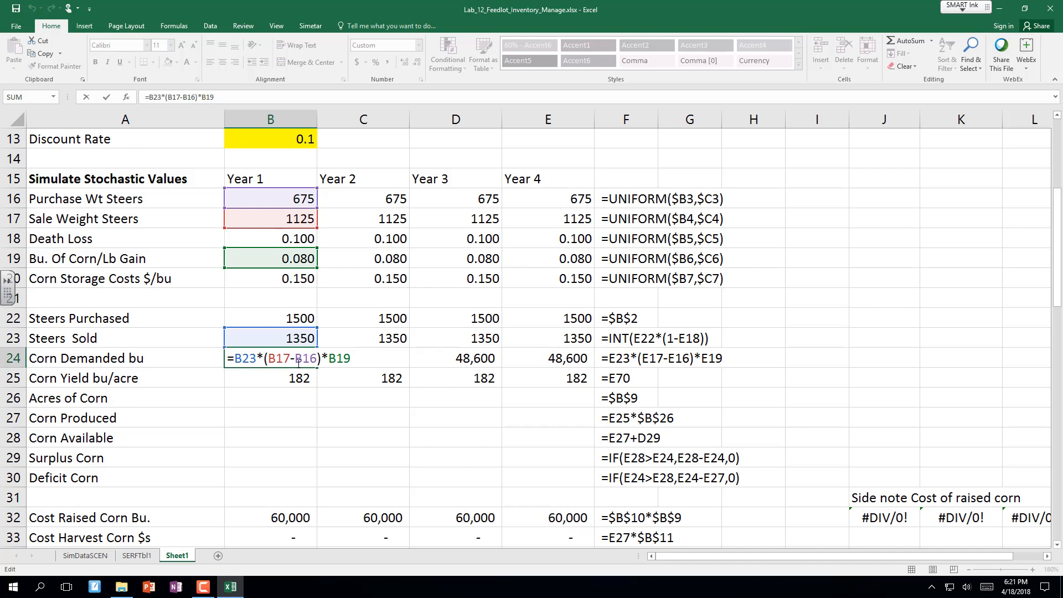
{"action": "key", "text": "Return"}
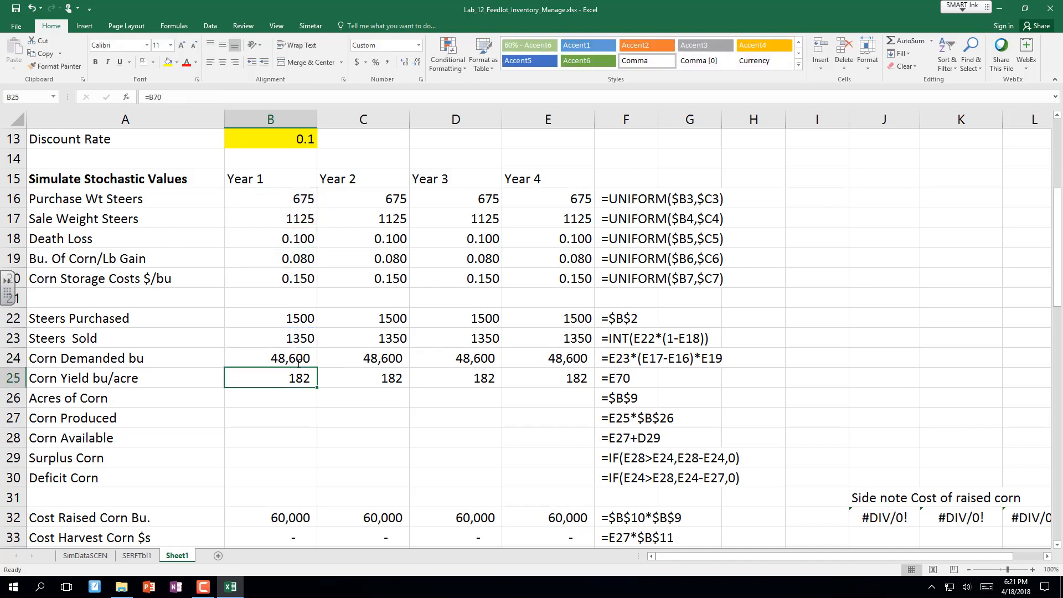
{"action": "left_click", "coordinate": [298, 363]}
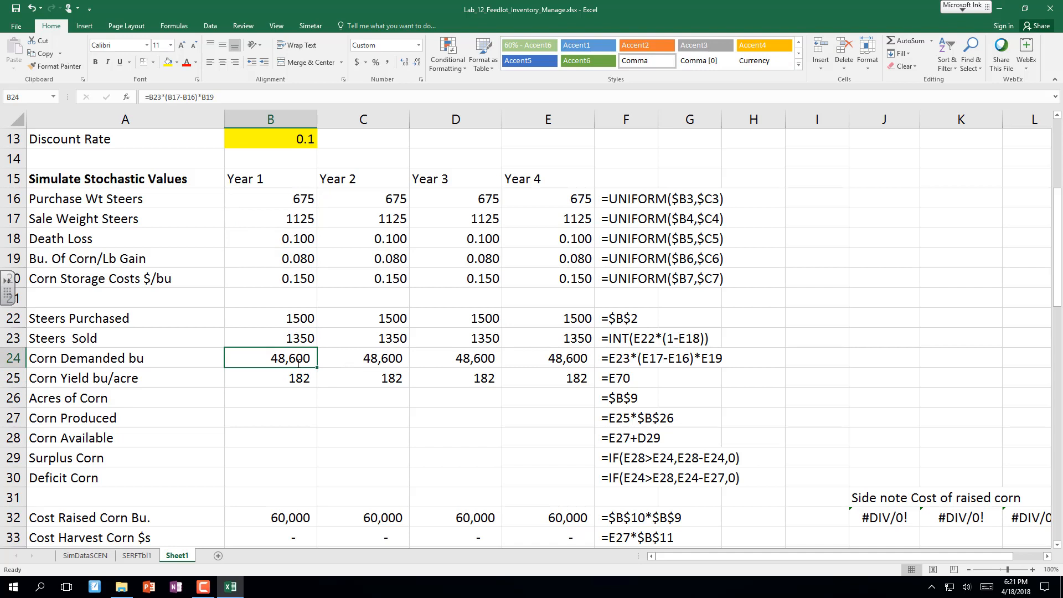
Link Year 1 Acres of Corn in B26 to the contracted acres with =$B$9 and fill it across to Year 4 in E26.
{"action": "left_click", "coordinate": [289, 393]}
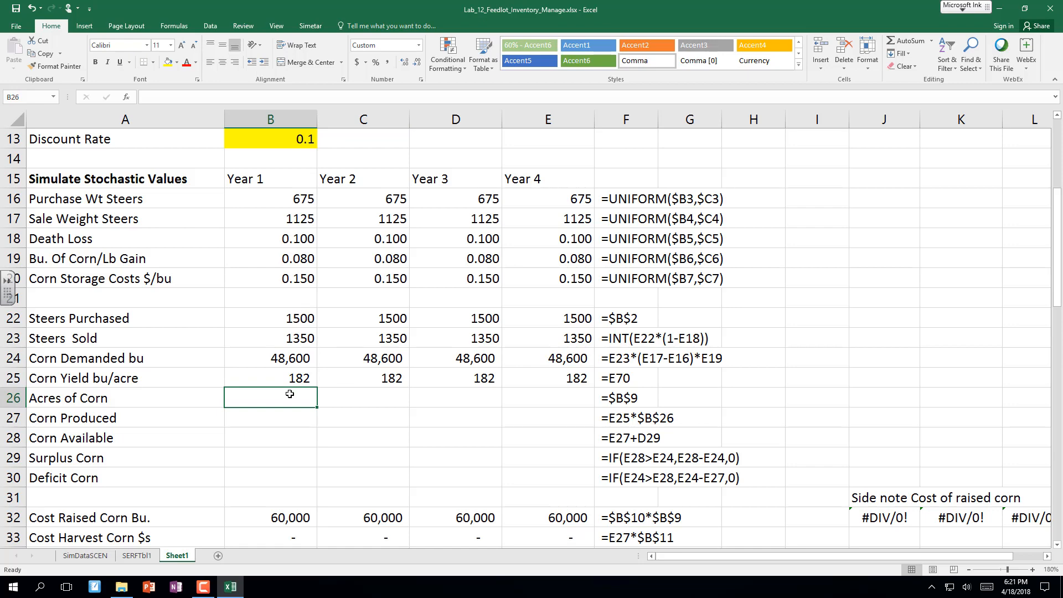
{"action": "type", "text": "="}
{"action": "key", "text": "Up"}
{"action": "key", "text": "Up"}
{"action": "key", "text": "Up"}
{"action": "key", "text": "Up"}
{"action": "key", "text": "Up"}
{"action": "key", "text": "Up"}
{"action": "key", "text": "Up"}
{"action": "key", "text": "Up"}
{"action": "key", "text": "Up"}
{"action": "key", "text": "Up"}
{"action": "key", "text": "Up"}
{"action": "key", "text": "Up"}
{"action": "key", "text": "Up"}
{"action": "key", "text": "Up"}
{"action": "key", "text": "Up"}
{"action": "key", "text": "Up"}
{"action": "key", "text": "Up"}
{"action": "key", "text": "Up"}
{"action": "key", "text": "Up"}
{"action": "key", "text": "Up"}
{"action": "key", "text": "Up"}
{"action": "key", "text": "Up"}
{"action": "key", "text": "Up"}
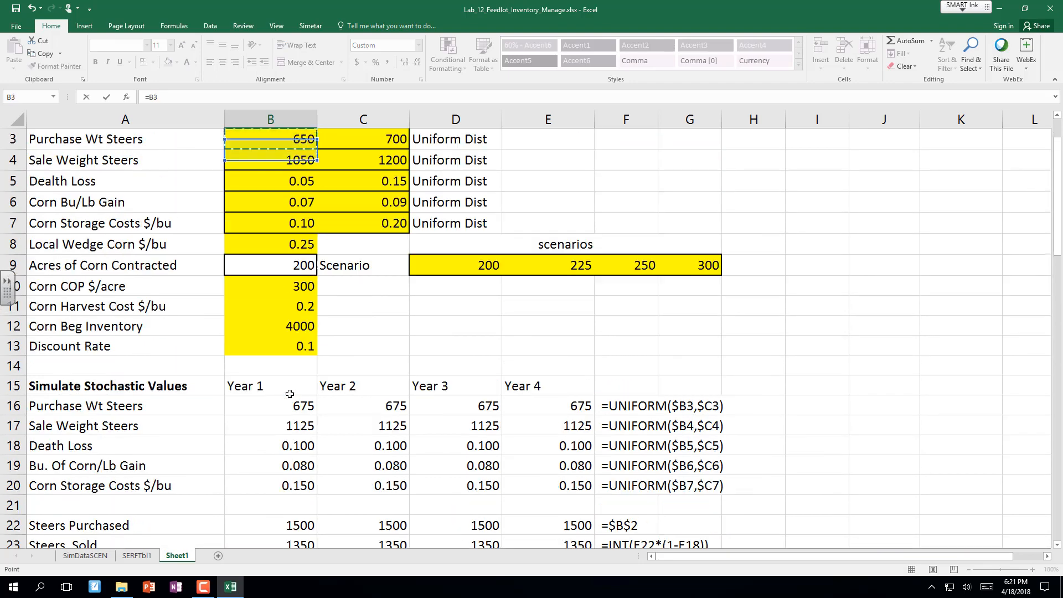
{"action": "key", "text": "Down"}
{"action": "key", "text": "Down"}
{"action": "key", "text": "Down"}
{"action": "key", "text": "Down"}
{"action": "key", "text": "Down"}
{"action": "key", "text": "Down"}
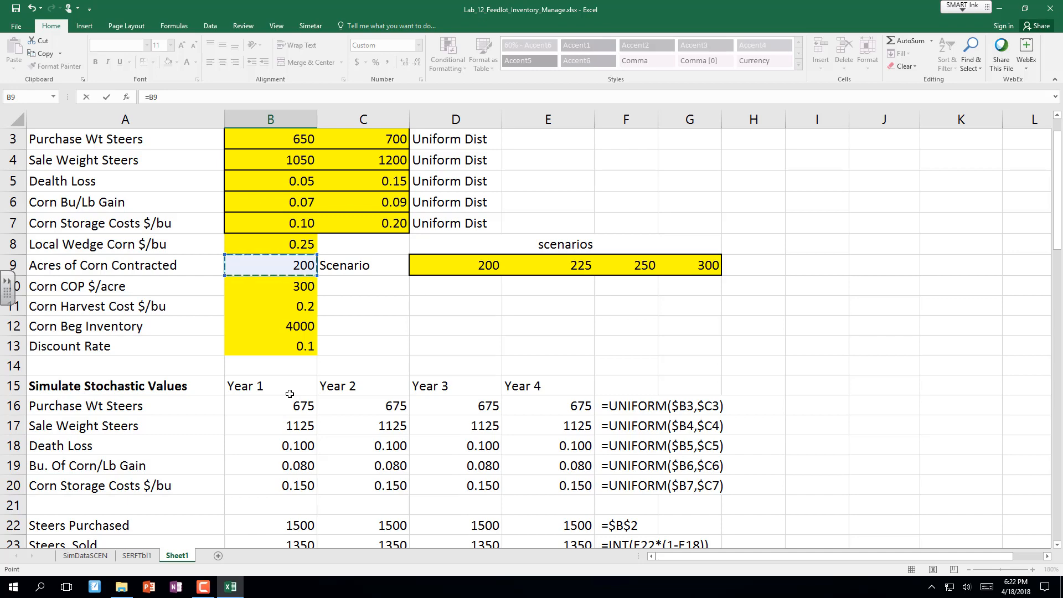
{"action": "key", "text": "F4"}
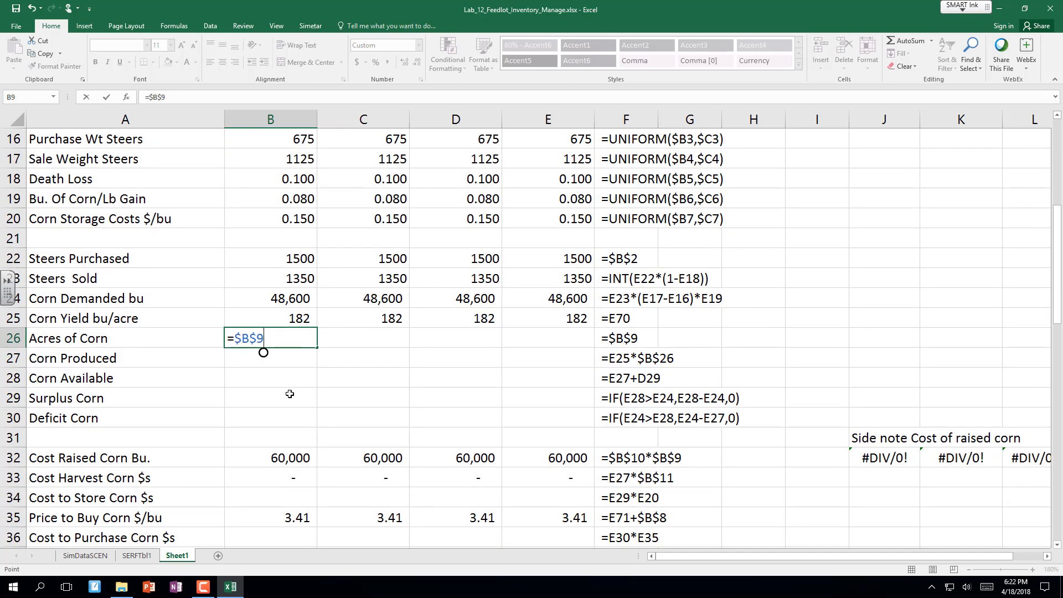
{"action": "key", "text": "Return"}
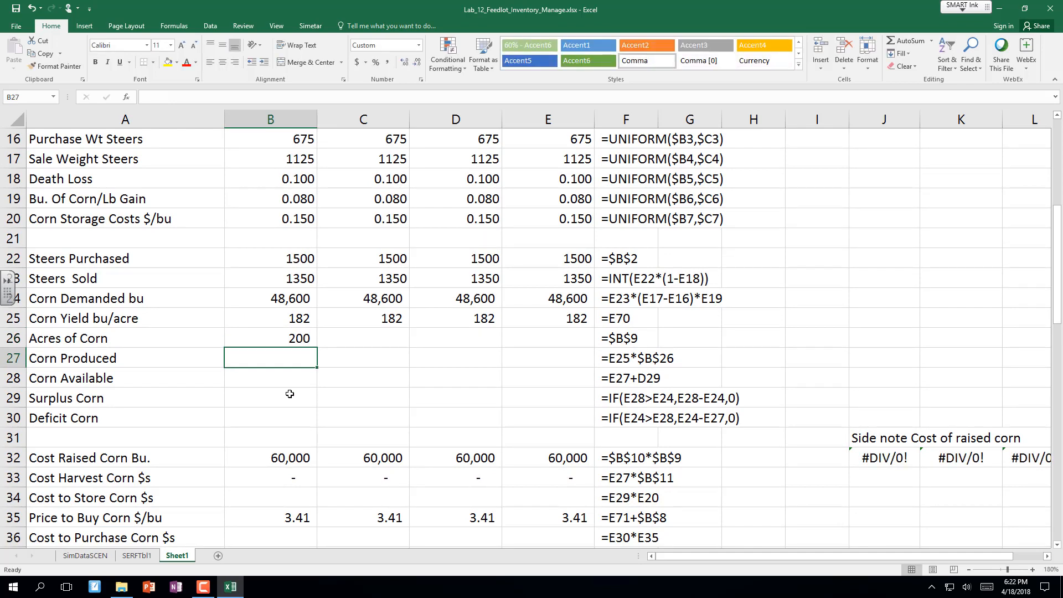
{"action": "left_click", "coordinate": [290, 341]}
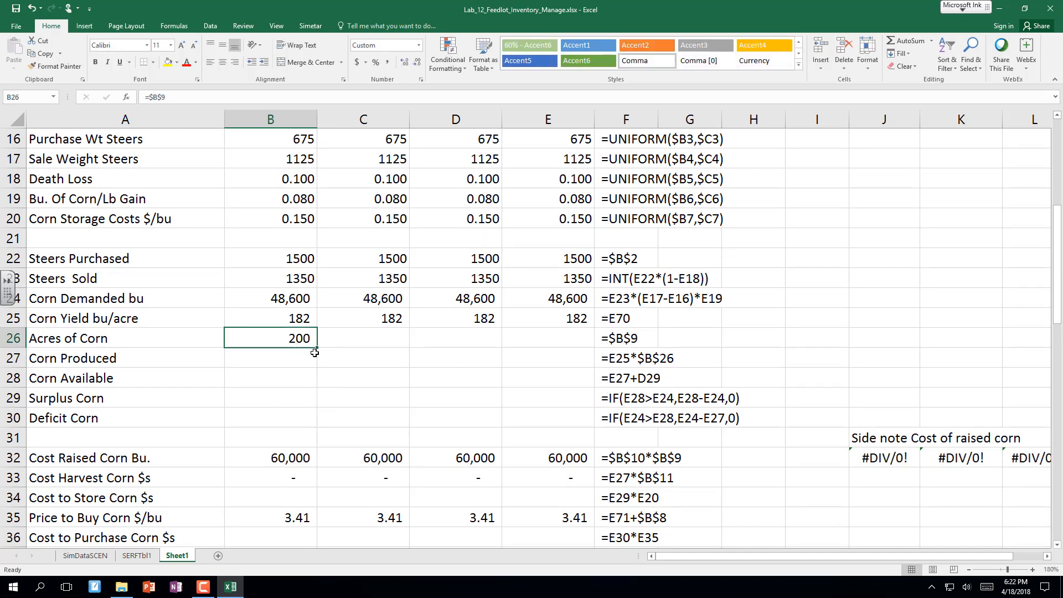
{"action": "left_click_drag", "start_coordinate": [318, 349], "coordinate": [581, 354]}
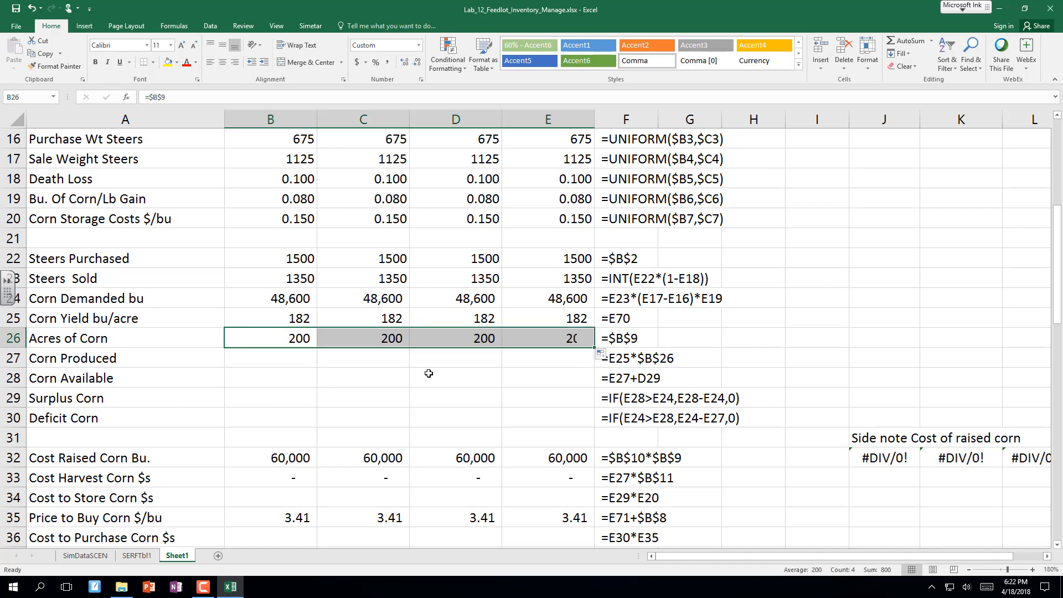
Follow the corn yield source from B25 down to the ten-year history of corn yield, corn price, stocker price and fat price.
{"action": "left_click", "coordinate": [240, 357]}
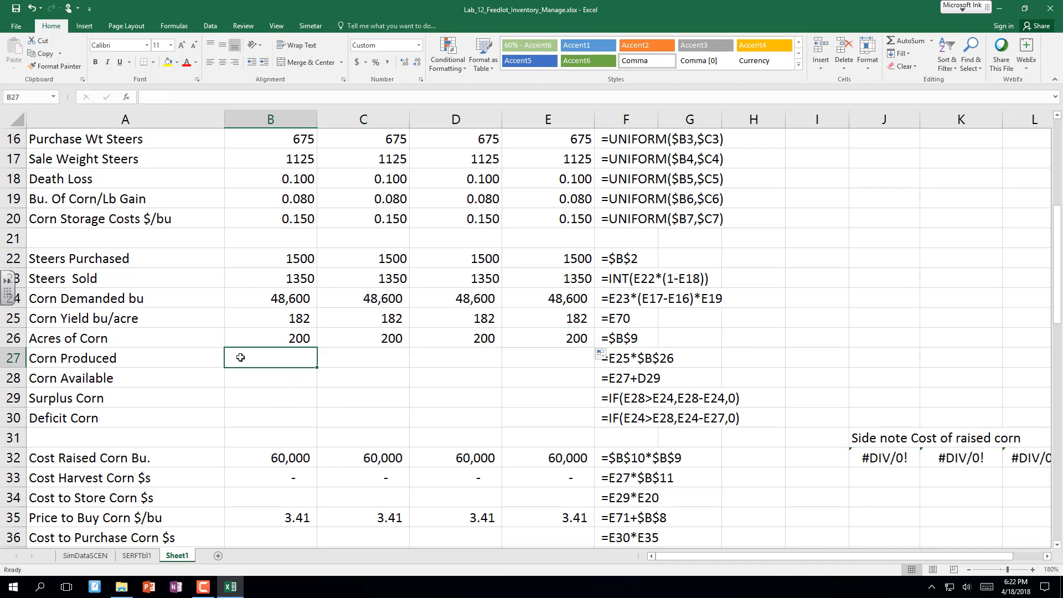
{"action": "left_click", "coordinate": [289, 321]}
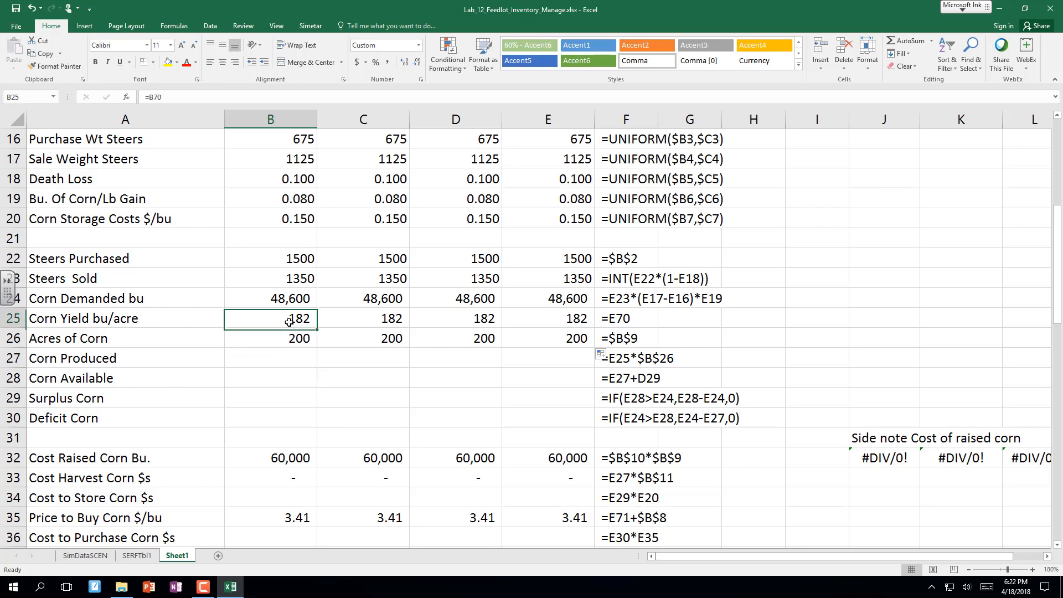
{"action": "key", "text": "Down"}
{"action": "key", "text": "Down"}
{"action": "key", "text": "Down"}
{"action": "key", "text": "Down"}
{"action": "key", "text": "Down"}
{"action": "key", "text": "Down"}
{"action": "key", "text": "Down"}
{"action": "key", "text": "Down"}
{"action": "key", "text": "Down"}
{"action": "key", "text": "Down"}
{"action": "key", "text": "Down"}
{"action": "key", "text": "Down"}
{"action": "key", "text": "Down"}
{"action": "key", "text": "Down"}
{"action": "key", "text": "Down"}
{"action": "key", "text": "Down"}
{"action": "key", "text": "Down"}
{"action": "key", "text": "Down"}
{"action": "key", "text": "Down"}
{"action": "key", "text": "Down"}
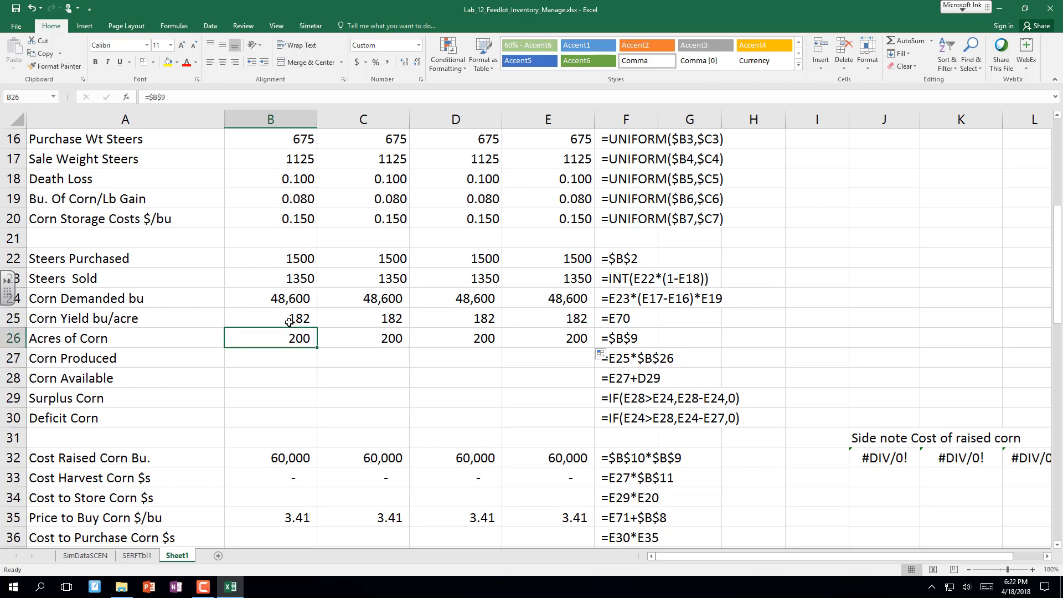
{"action": "key", "text": "Down"}
{"action": "key", "text": "Down"}
{"action": "key", "text": "Down"}
{"action": "key", "text": "Down"}
{"action": "key", "text": "Down"}
{"action": "key", "text": "Down"}
{"action": "key", "text": "Down"}
{"action": "key", "text": "Down"}
{"action": "key", "text": "Down"}
{"action": "key", "text": "Down"}
{"action": "key", "text": "Down"}
{"action": "key", "text": "Down"}
{"action": "key", "text": "Down"}
{"action": "key", "text": "Down"}
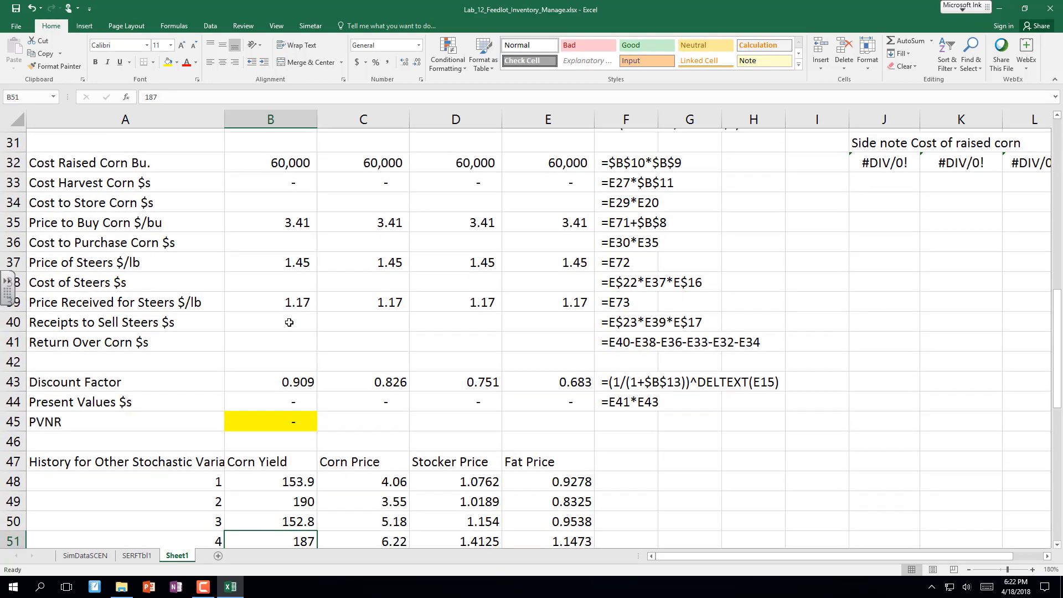
{"action": "key", "text": "Down"}
{"action": "key", "text": "Down"}
{"action": "key", "text": "Down"}
{"action": "key", "text": "Down"}
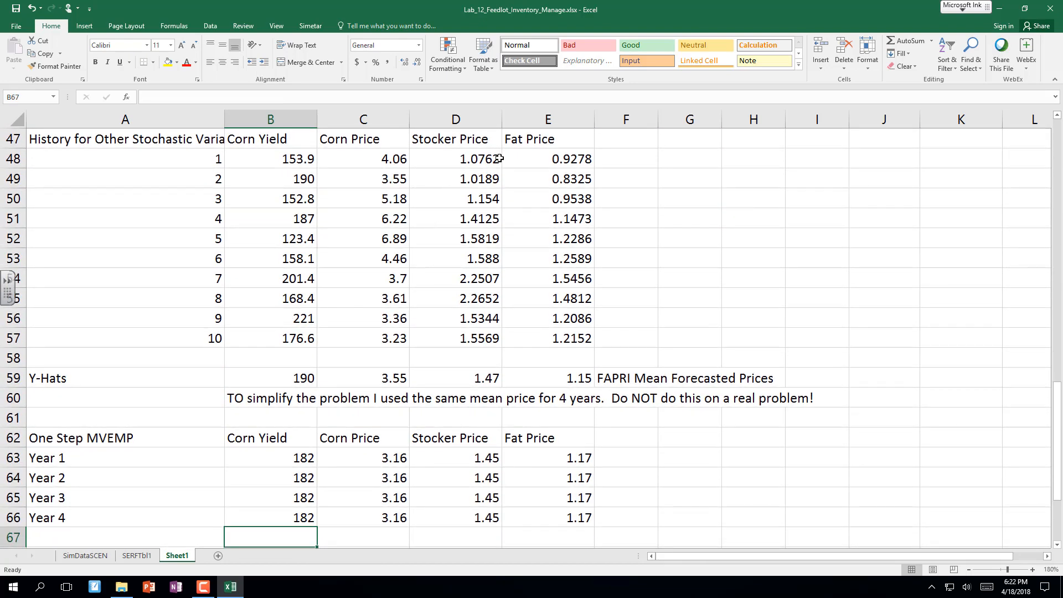
{"action": "left_click", "coordinate": [496, 160]}
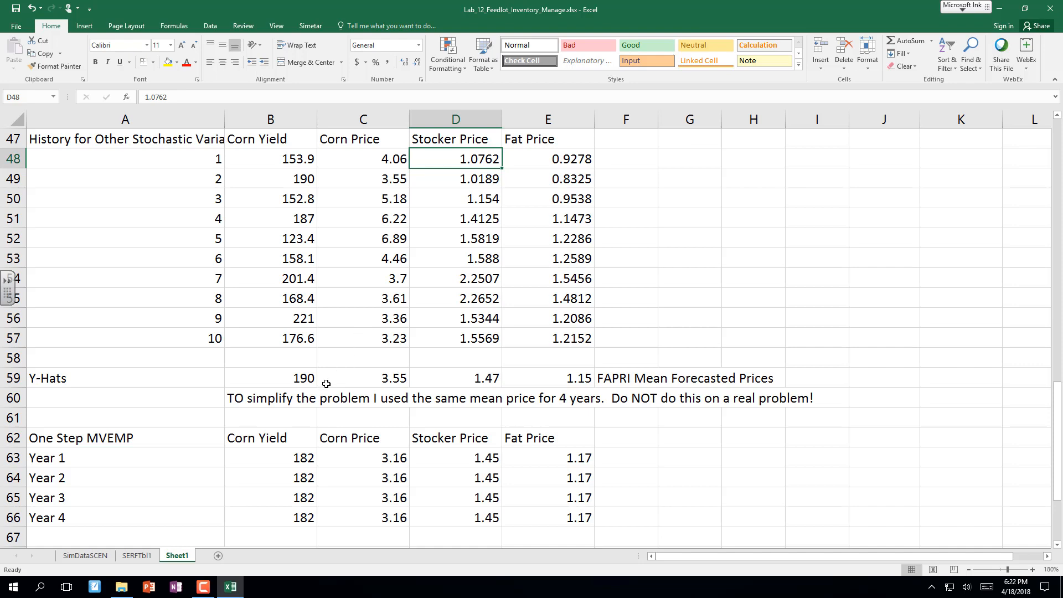
Examine the One Step MVEMP array formula in B63 and the history and Y-Hats ranges it uses, leaving it as an array formula.
{"action": "scroll", "coordinate": [326, 384], "scroll_direction": "down", "scroll_amount": 3}
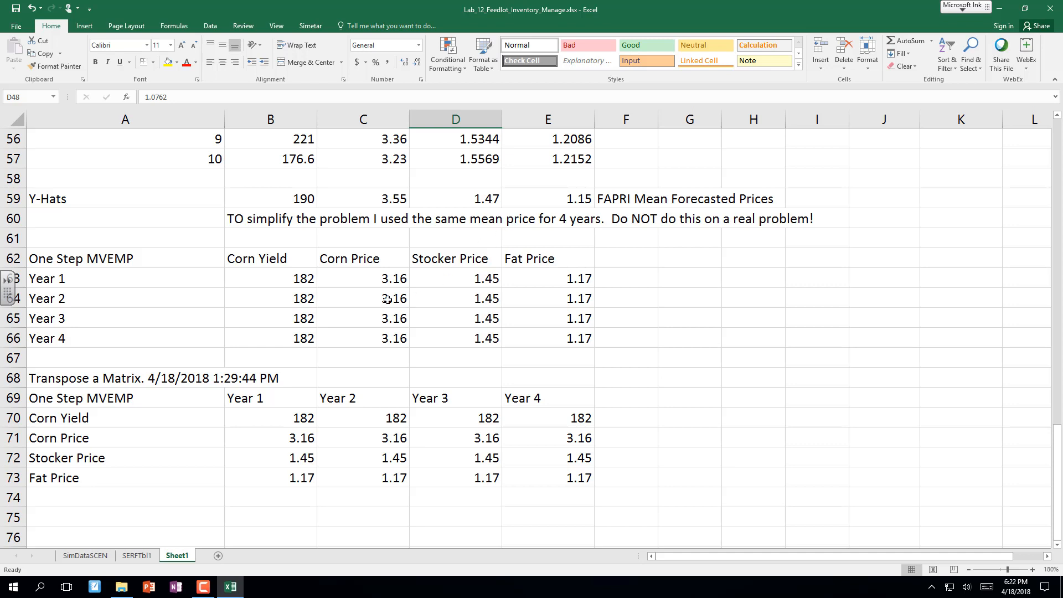
{"action": "left_click_drag", "start_coordinate": [280, 271], "coordinate": [435, 287]}
{"action": "left_click", "coordinate": [271, 277]}
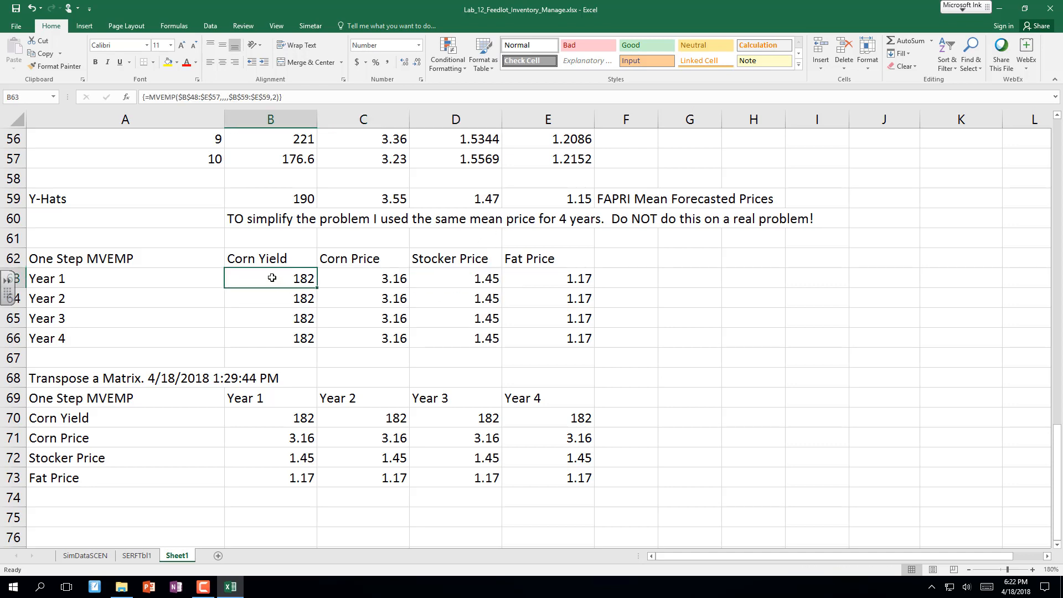
{"action": "key", "text": "F2"}
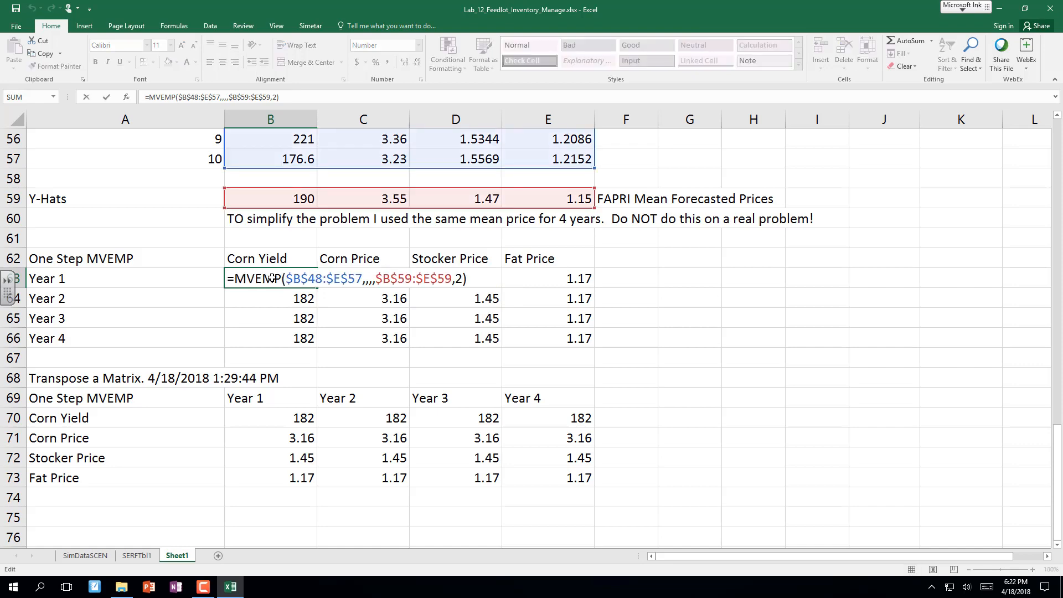
{"action": "left_click_drag", "start_coordinate": [1058, 443], "coordinate": [1057, 407]}
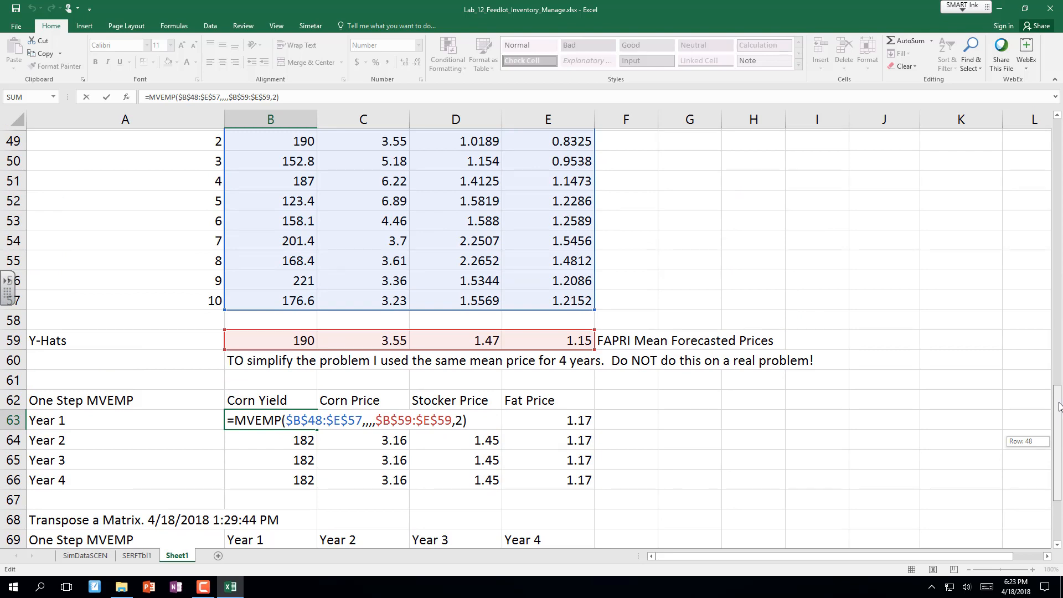
{"action": "left_click_drag", "start_coordinate": [1057, 407], "coordinate": [1058, 407]}
{"action": "key", "text": "ctrl+shift+Return"}
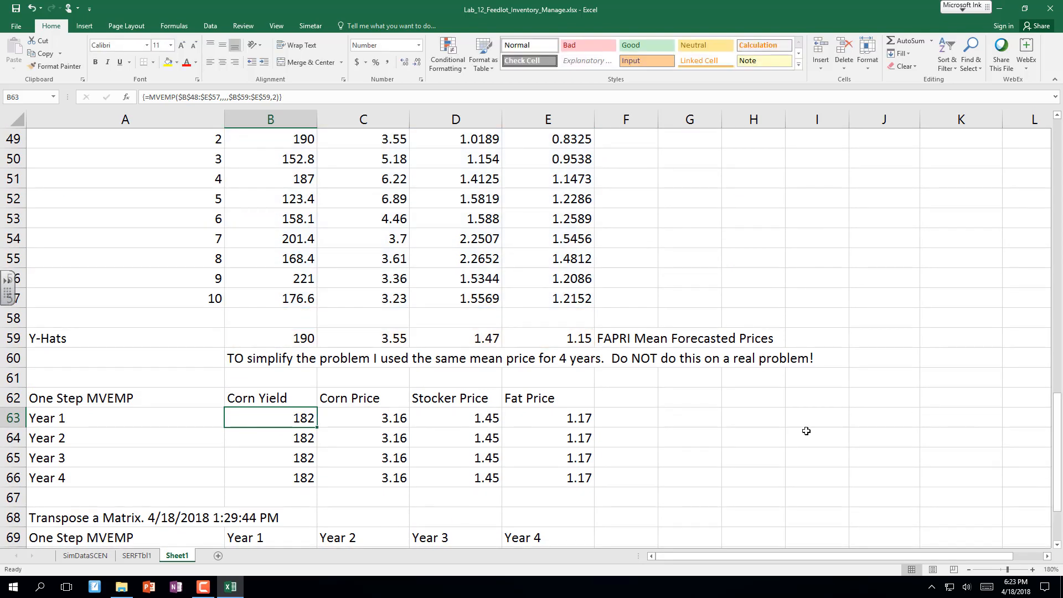
{"action": "scroll", "coordinate": [478, 380], "scroll_direction": "up", "scroll_amount": 4}
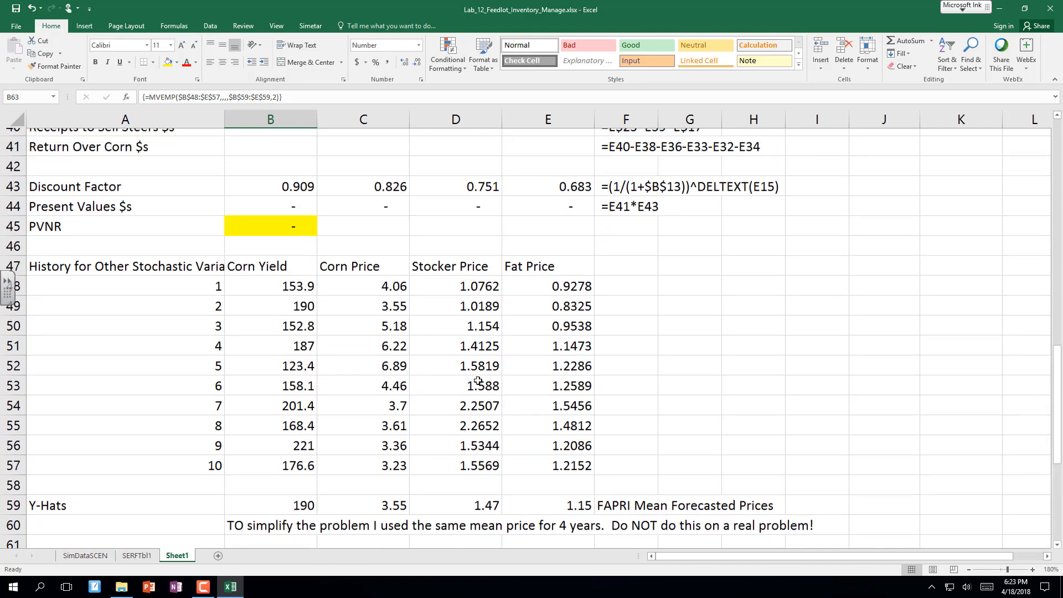
Examine the transposed Corn Yield row for Years 1 to 4 in B70:E70.
{"action": "scroll", "coordinate": [478, 380], "scroll_direction": "up", "scroll_amount": 4}
{"action": "scroll", "coordinate": [477, 380], "scroll_direction": "down", "scroll_amount": 13}
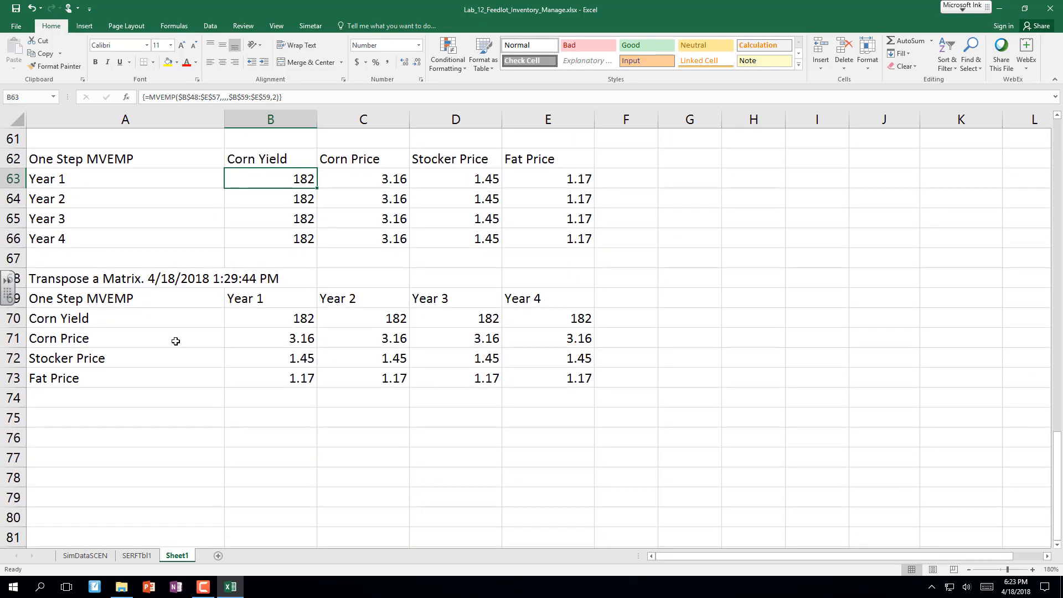
{"action": "left_click_drag", "start_coordinate": [304, 314], "coordinate": [581, 319]}
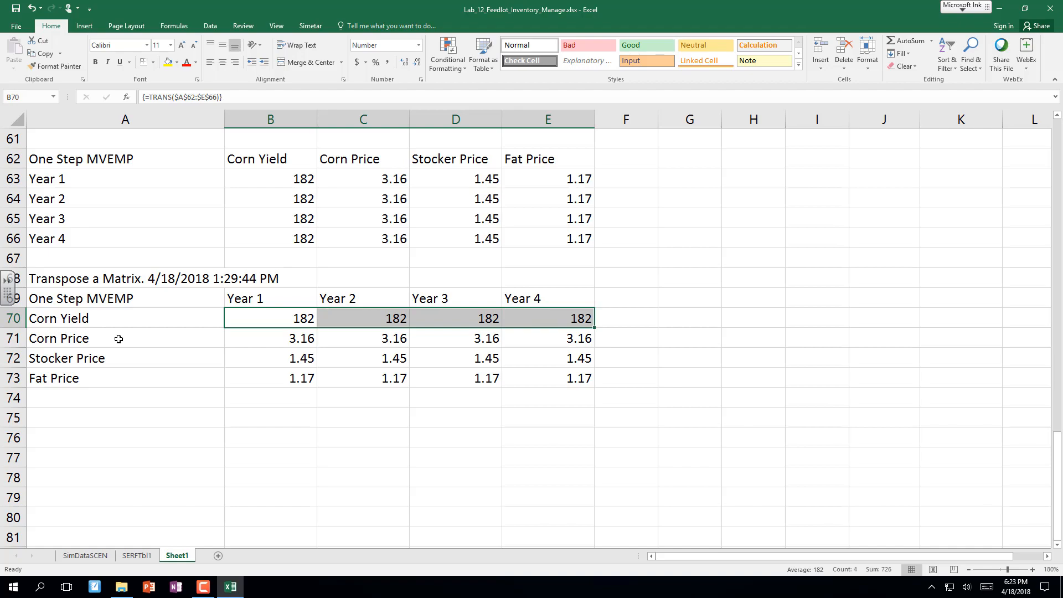
Calculate Year 1 Corn Produced in B27 with =B25*B26 and fill it across to Year 4 in E27.
{"action": "scroll", "coordinate": [118, 339], "scroll_direction": "up", "scroll_amount": 9}
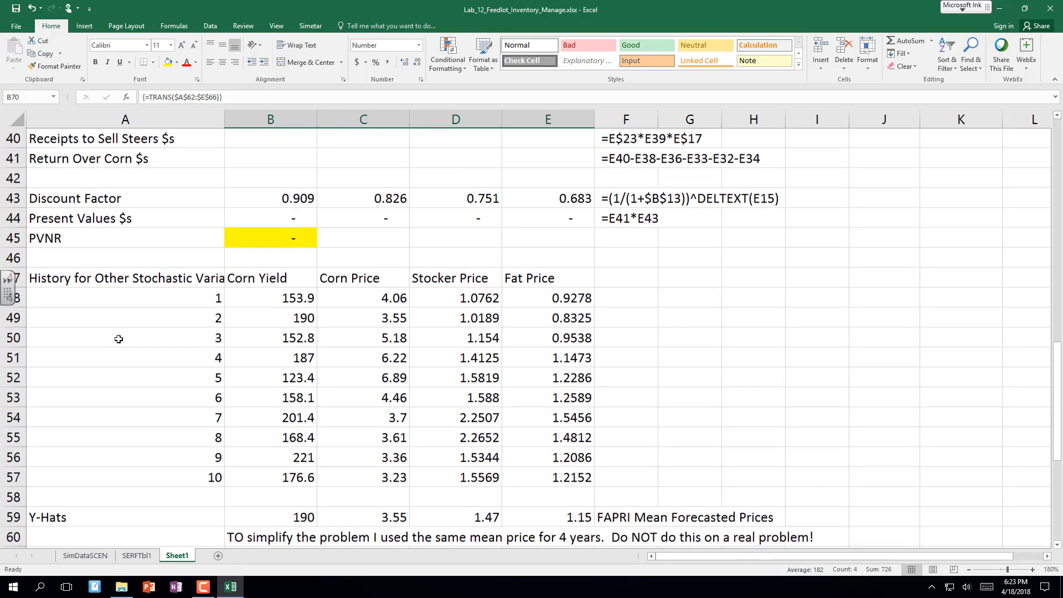
{"action": "scroll", "coordinate": [118, 339], "scroll_direction": "up", "scroll_amount": 7}
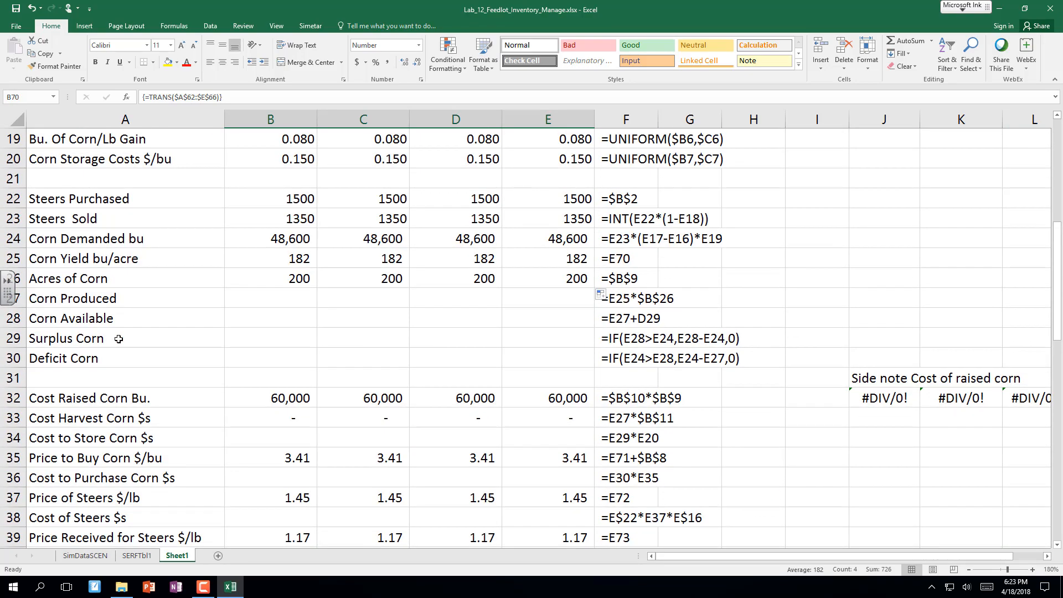
{"action": "scroll", "coordinate": [119, 338], "scroll_direction": "down", "scroll_amount": 2}
{"action": "left_click", "coordinate": [274, 296]}
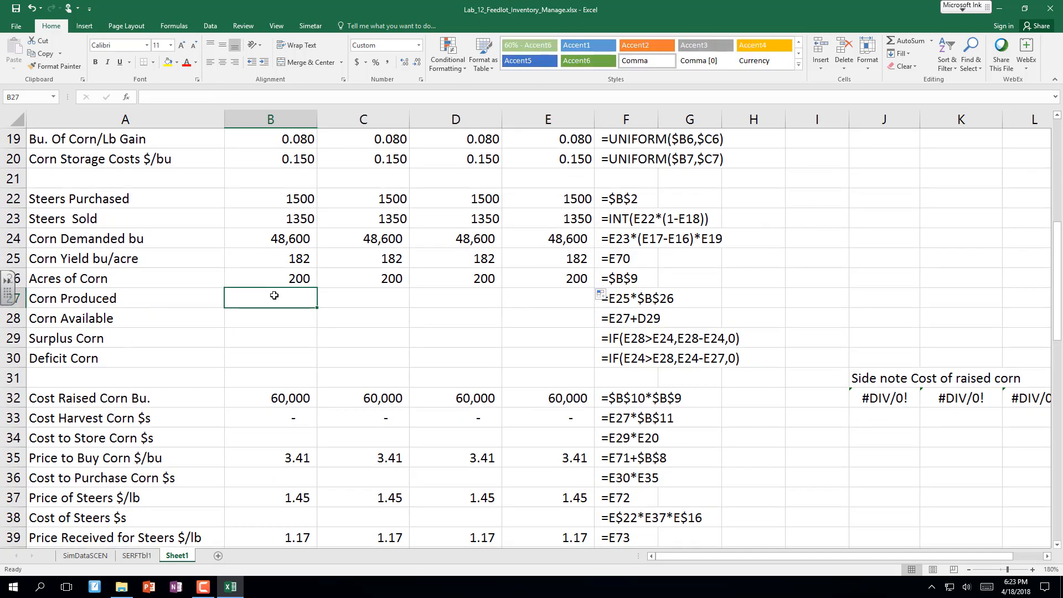
{"action": "type", "text": "="}
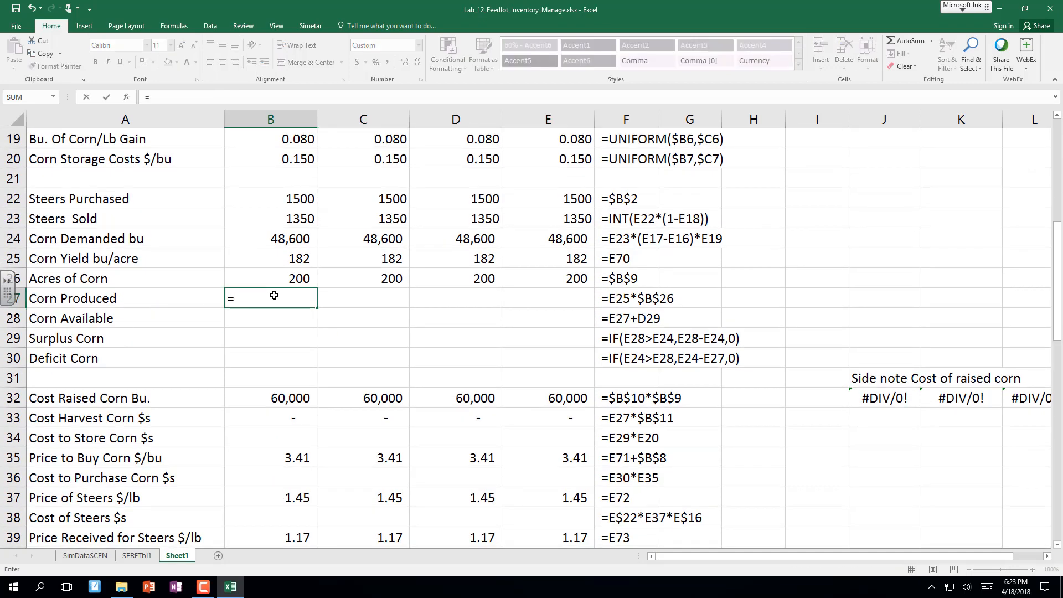
{"action": "left_click", "coordinate": [289, 263]}
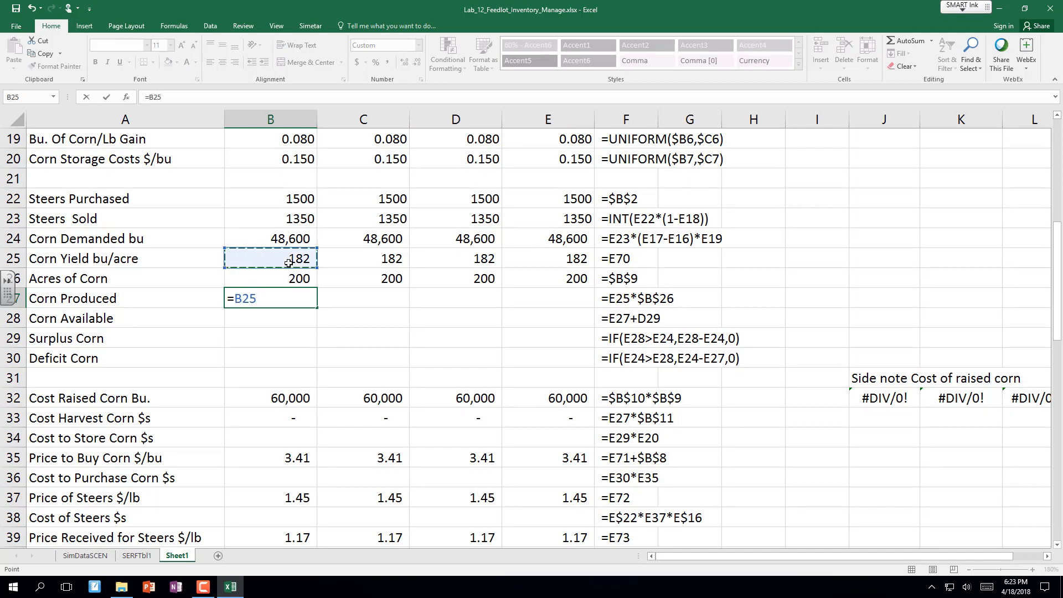
{"action": "type", "text": "*"}
{"action": "left_click", "coordinate": [289, 277]}
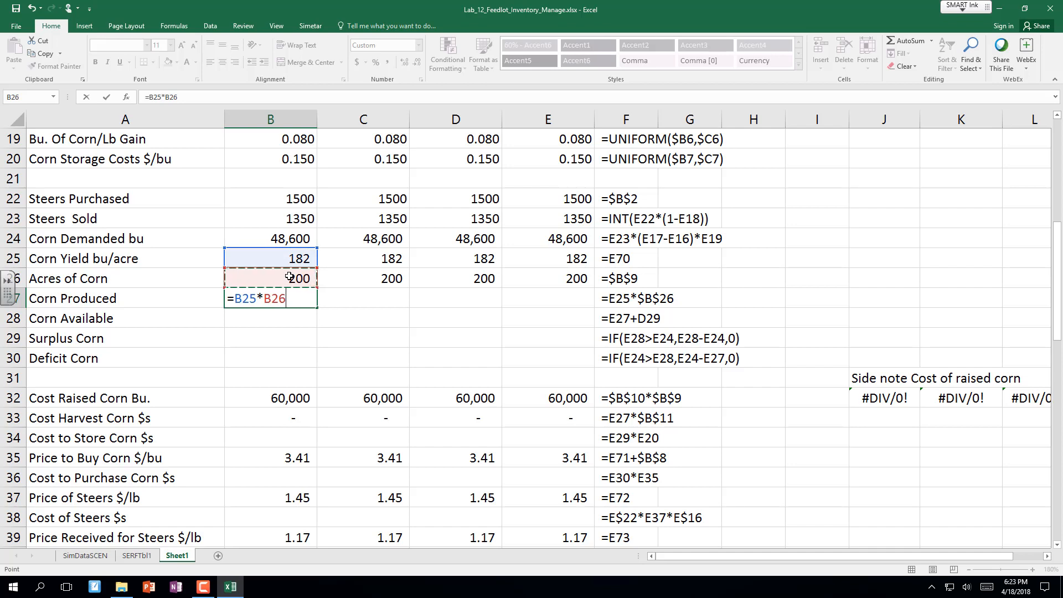
{"action": "key", "text": "Return"}
{"action": "key", "text": "Up"}
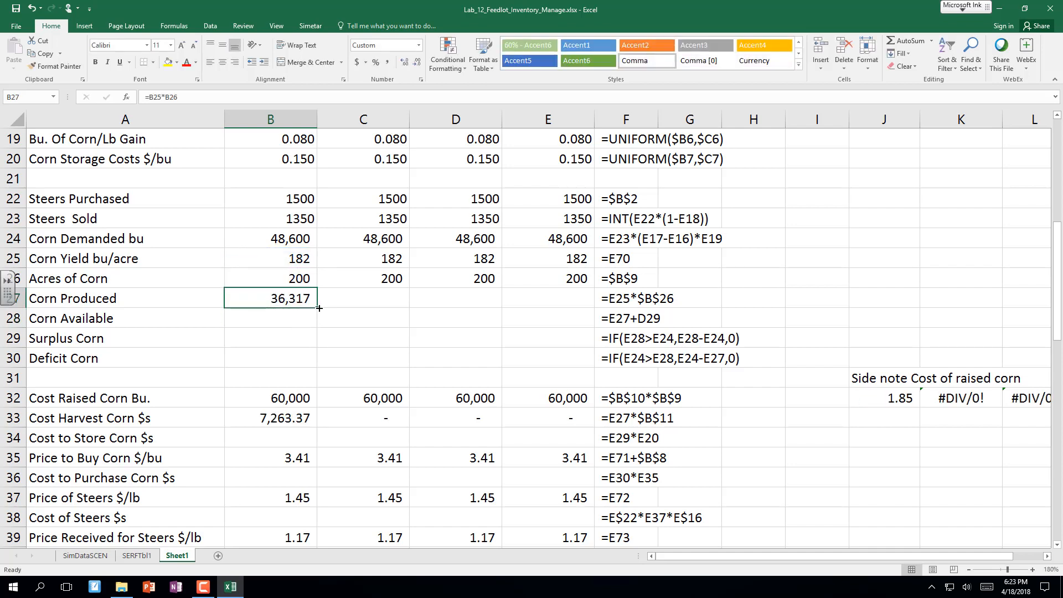
{"action": "left_click_drag", "start_coordinate": [314, 308], "coordinate": [575, 298]}
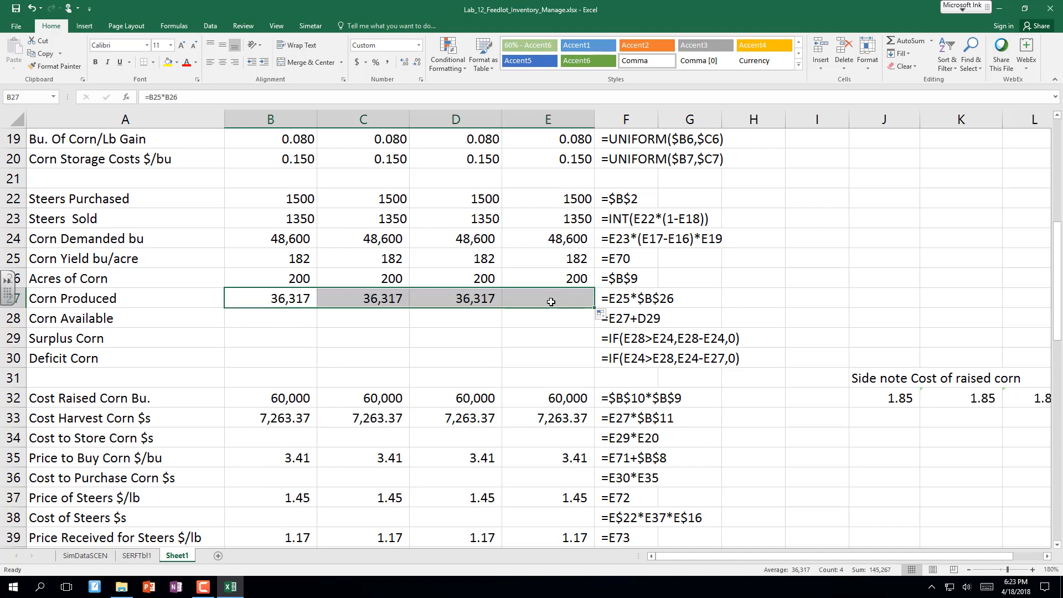
Calculate Year 1 Corn Available in B28 as beginning inventory plus corn produced with =B12+B27.
{"action": "left_click", "coordinate": [266, 317]}
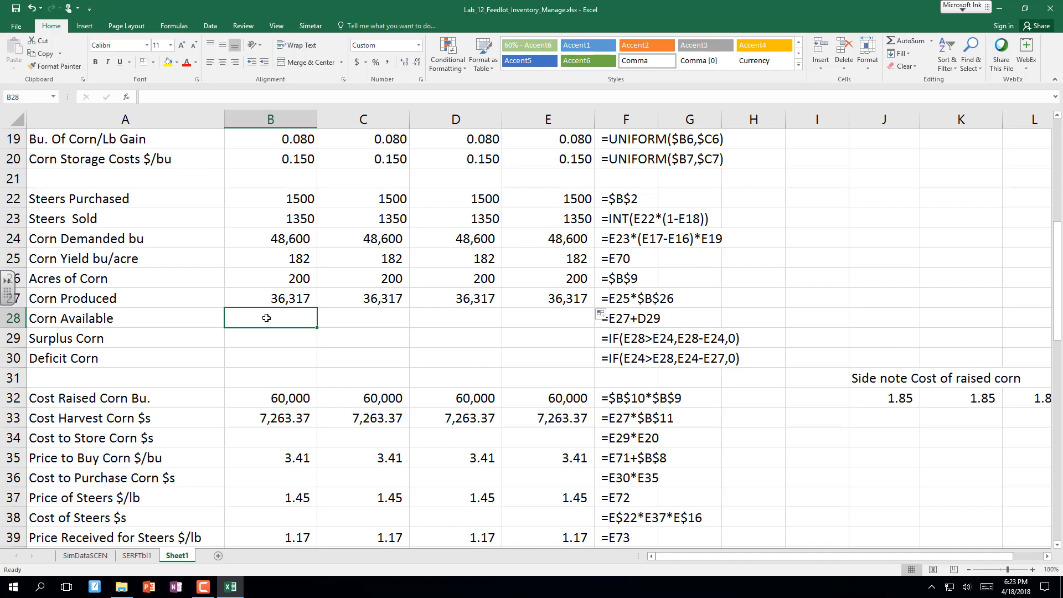
{"action": "type", "text": "="}
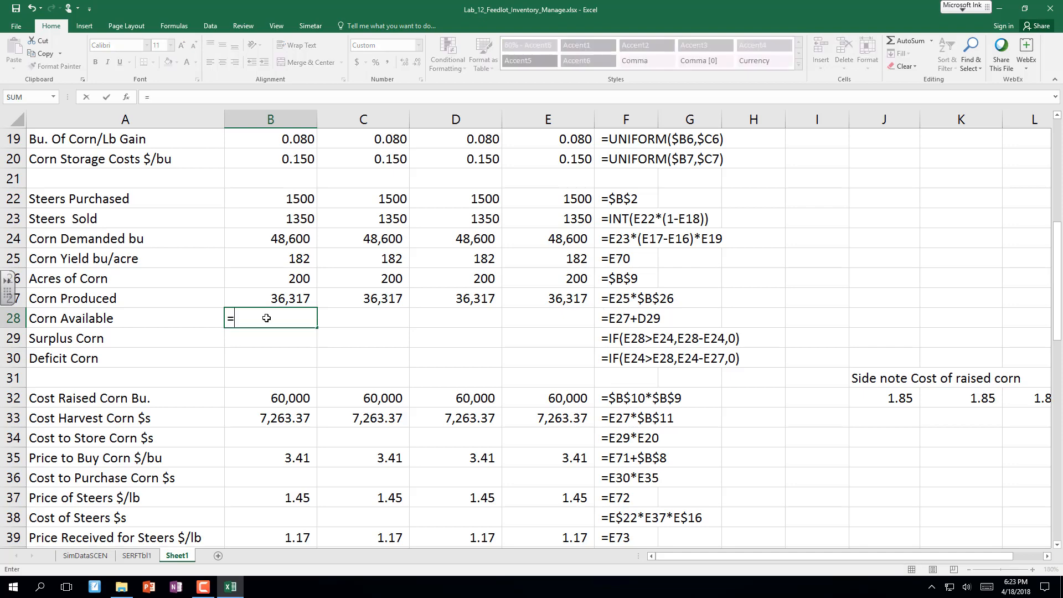
{"action": "scroll", "coordinate": [308, 306], "scroll_direction": "up", "scroll_amount": 2}
{"action": "scroll", "coordinate": [308, 306], "scroll_direction": "up", "scroll_amount": 2}
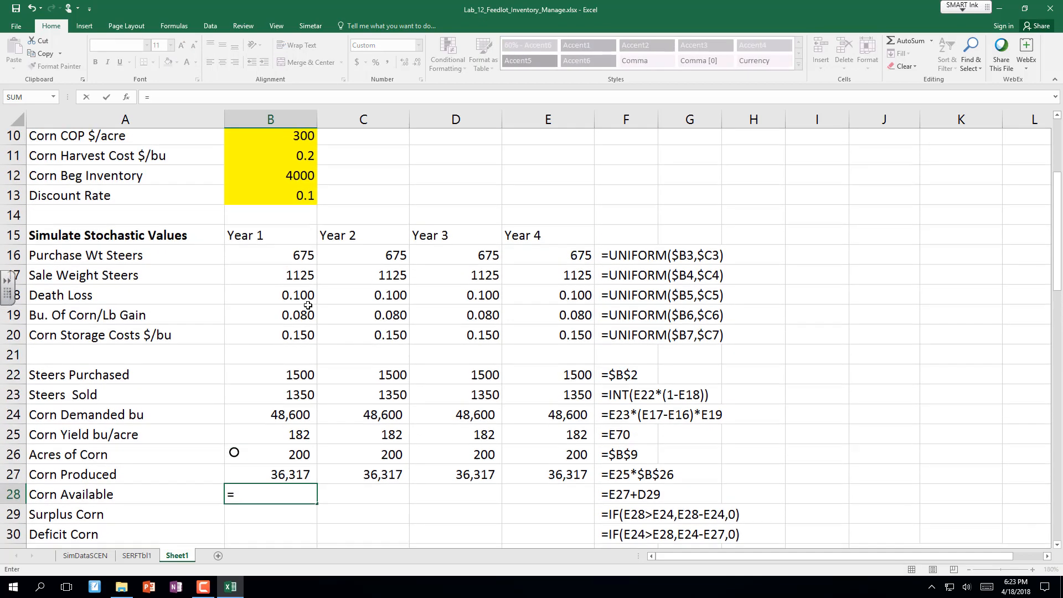
{"action": "scroll", "coordinate": [308, 306], "scroll_direction": "down", "scroll_amount": 1}
{"action": "scroll", "coordinate": [308, 304], "scroll_direction": "up", "scroll_amount": 1}
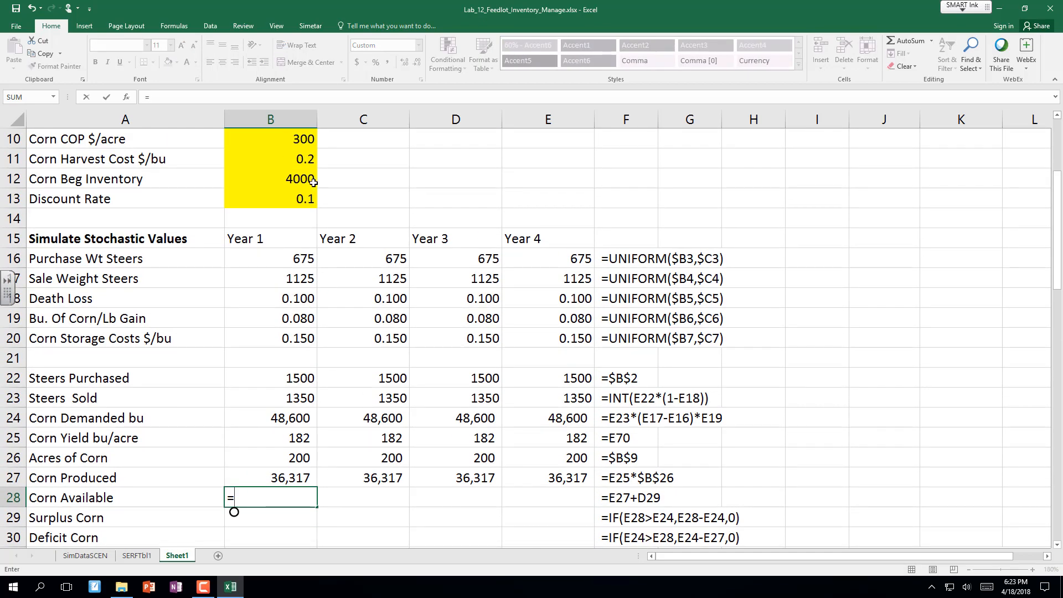
{"action": "left_click", "coordinate": [293, 181]}
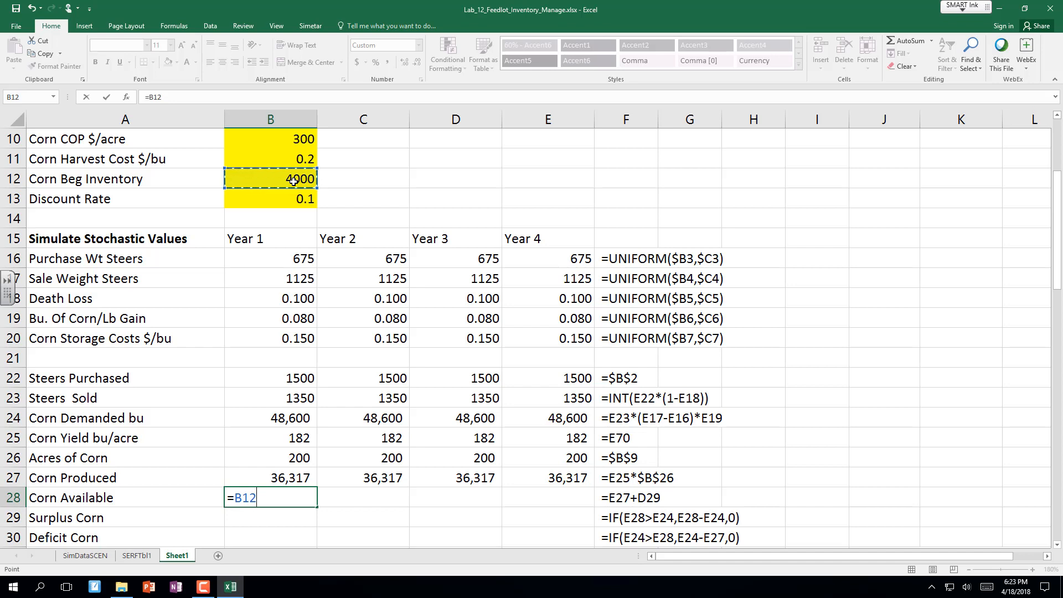
{"action": "type", "text": "+"}
{"action": "left_click", "coordinate": [290, 471]}
{"action": "scroll", "coordinate": [291, 476], "scroll_direction": "down", "scroll_amount": 1}
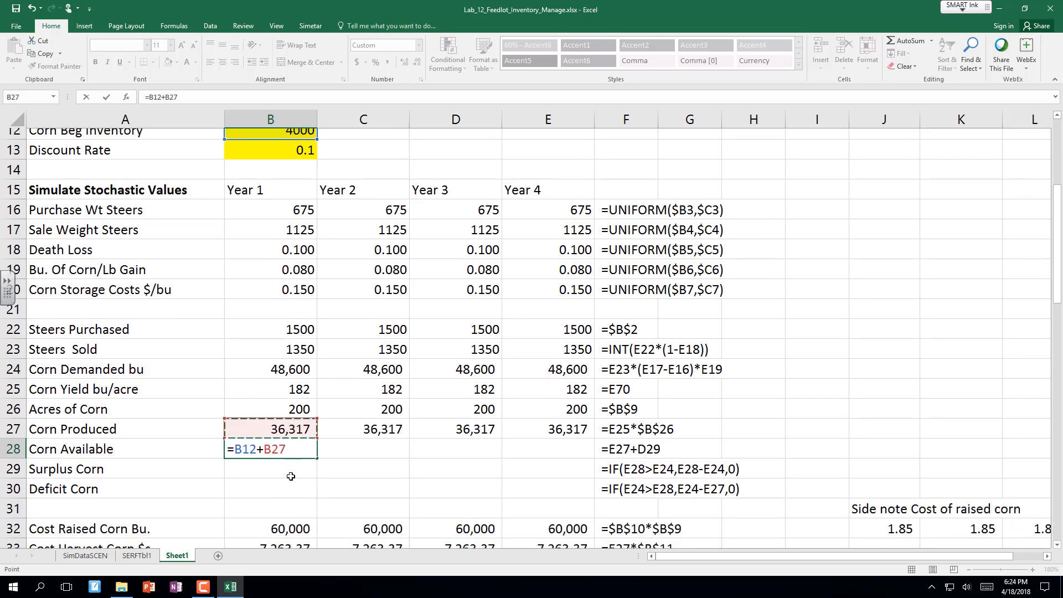
{"action": "scroll", "coordinate": [290, 476], "scroll_direction": "down", "scroll_amount": 4}
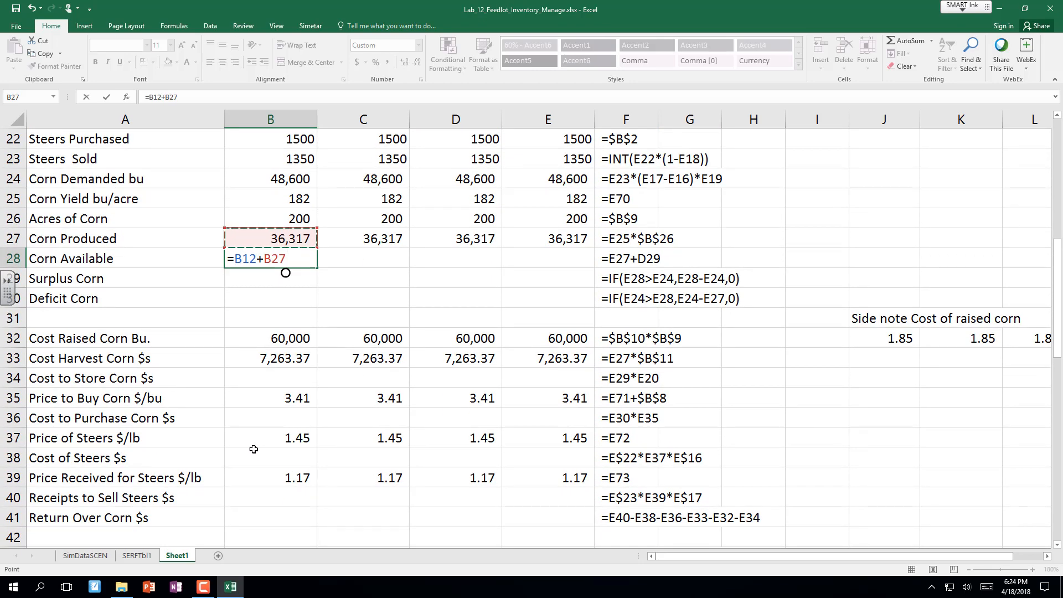
{"action": "key", "text": "Return"}
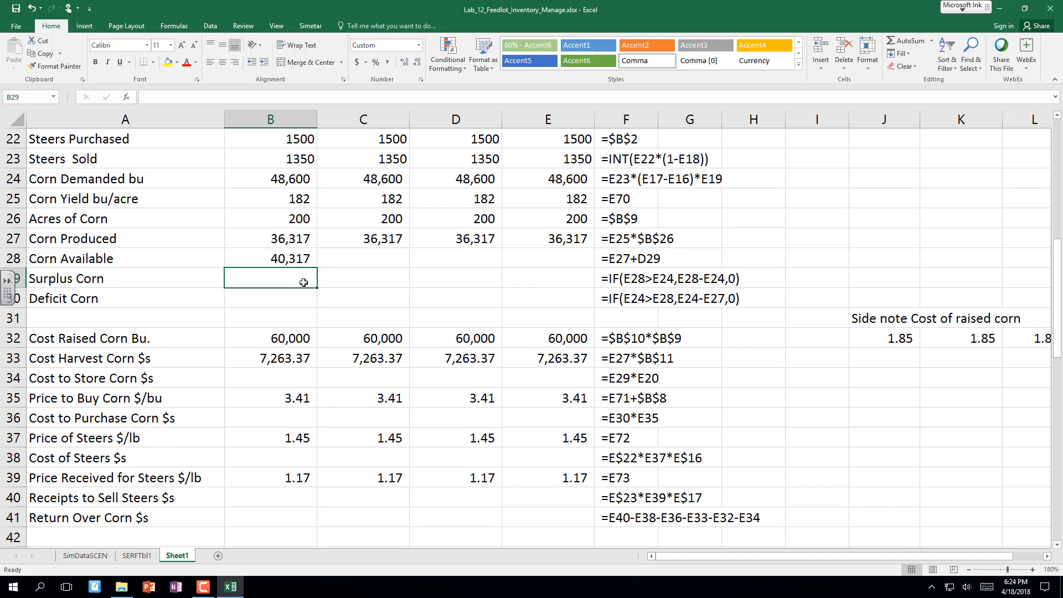
{"action": "type", "text": "=if"}
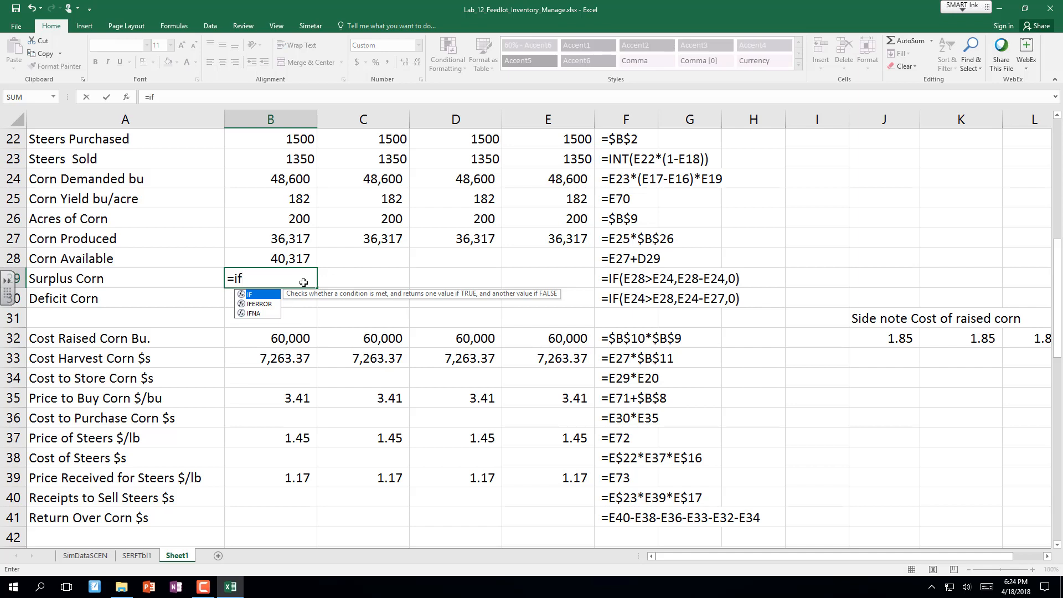
{"action": "type", "text": "("}
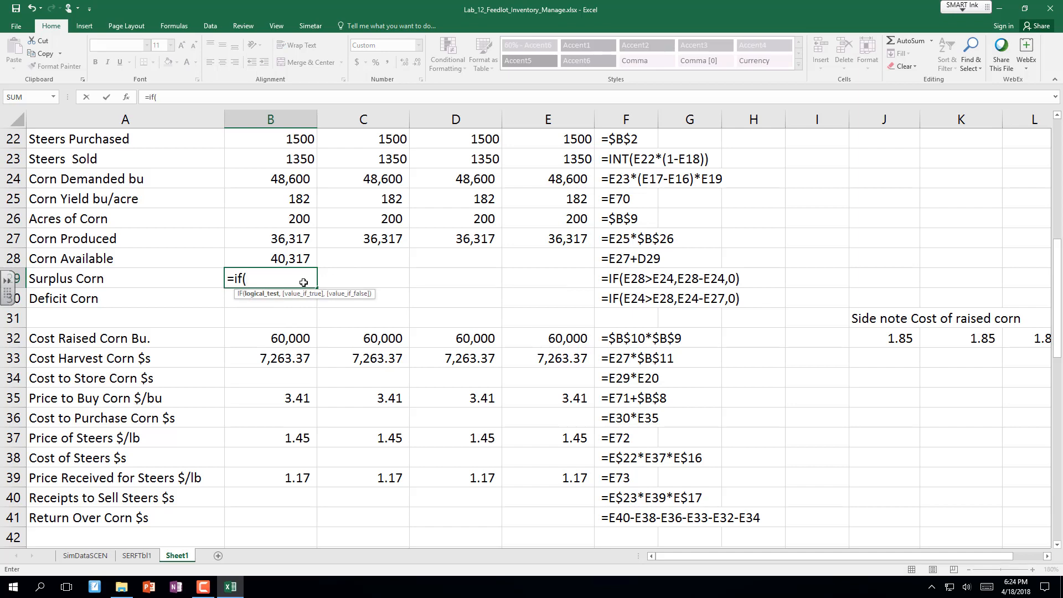
{"action": "key", "text": "Escape"}
Extend the row label in A28 to "Corn Available (inventory)".
{"action": "left_click", "coordinate": [86, 257]}
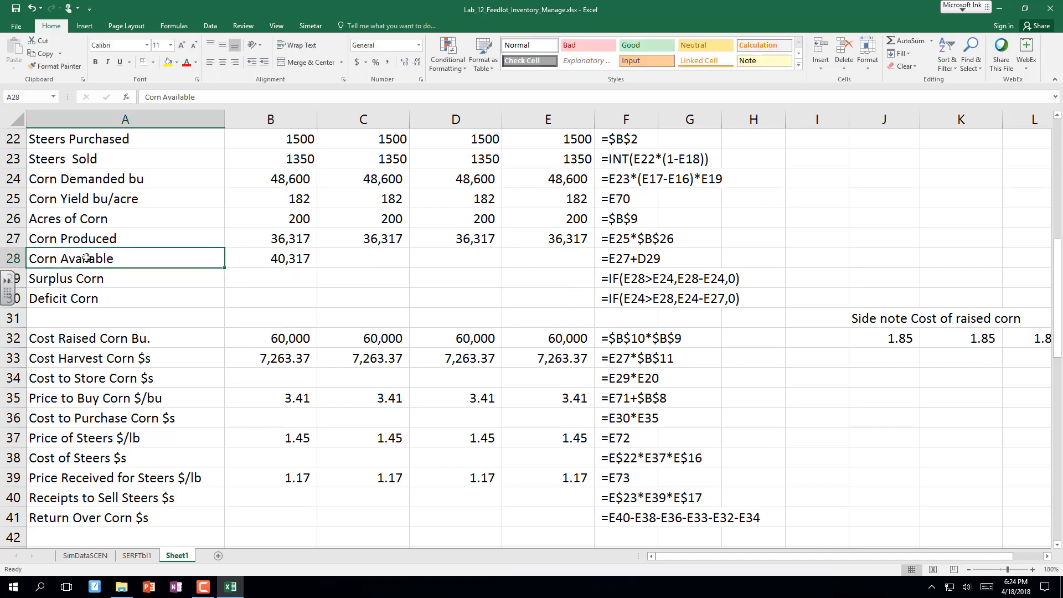
{"action": "key", "text": "F2"}
{"action": "type", "text": "("}
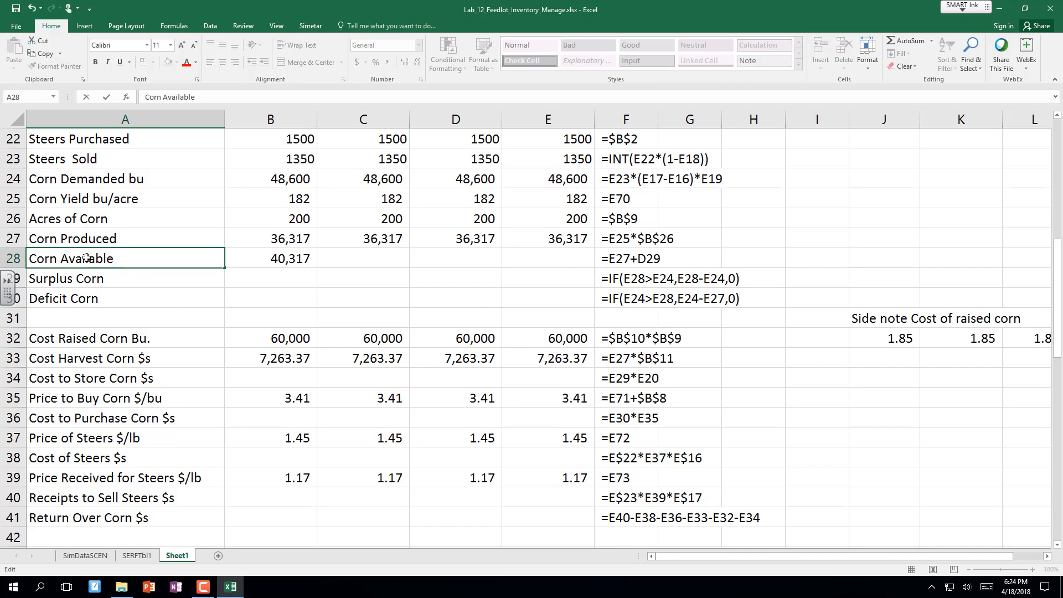
{"action": "type", "text": "inventory"}
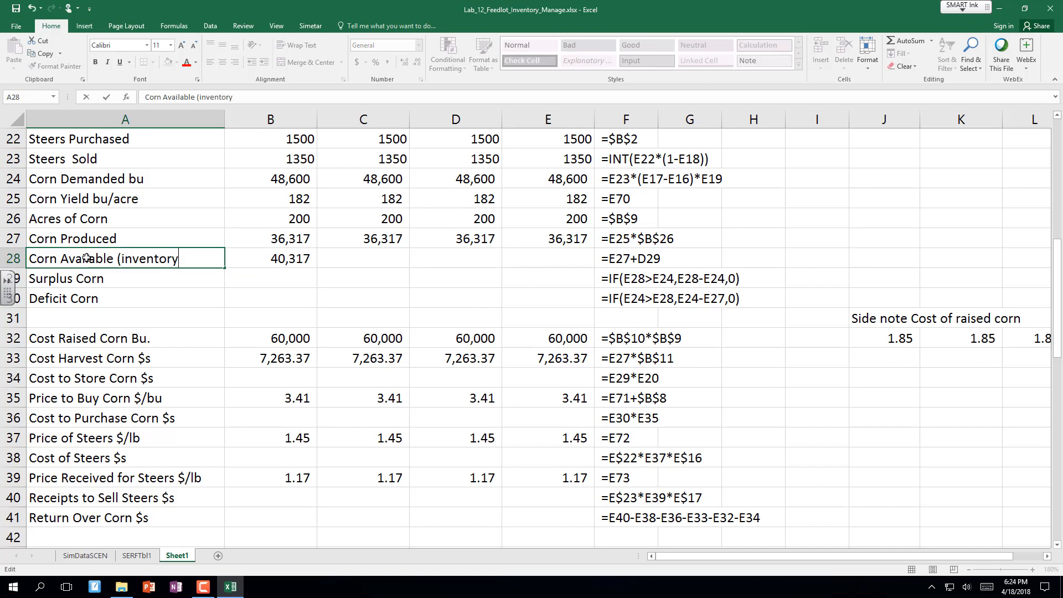
{"action": "type", "text": ")"}
{"action": "key", "text": "Return"}
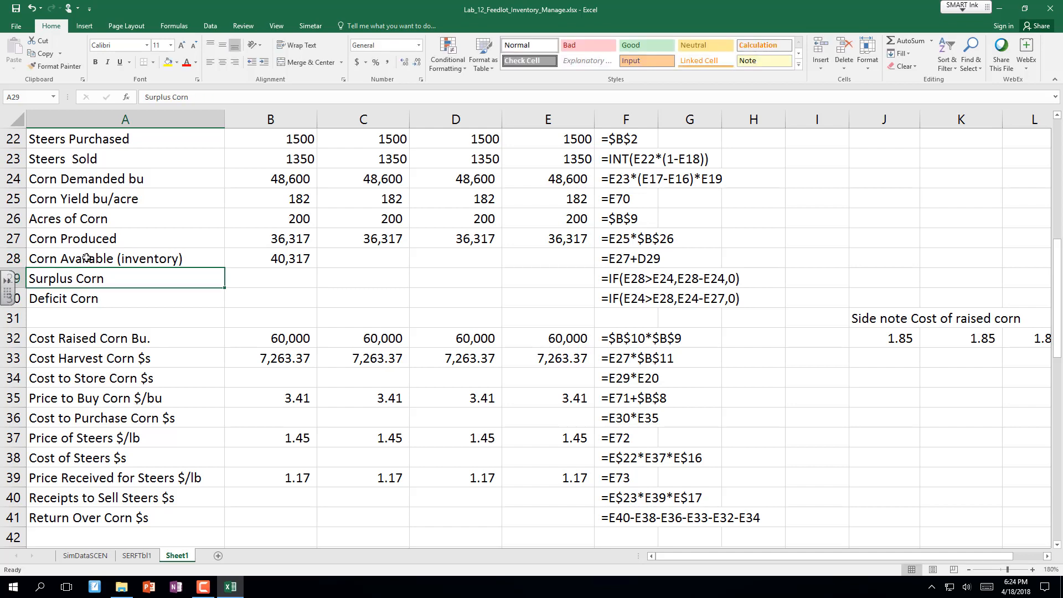
Extend the row label in A27 to "Corn Produced (ordered in)".
{"action": "key", "text": "Right"}
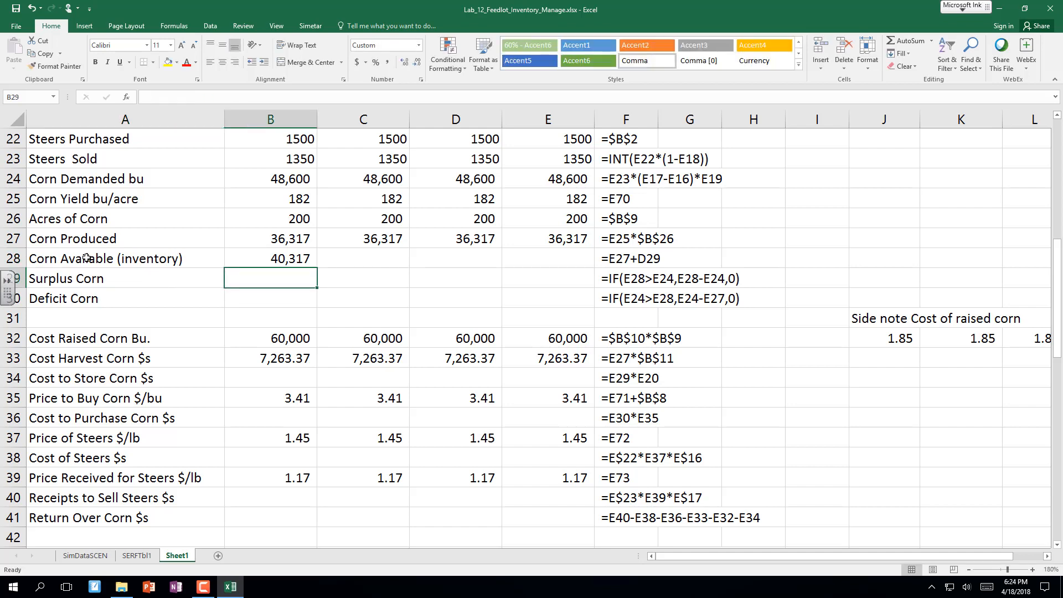
{"action": "key", "text": "Up"}
{"action": "key", "text": "Up"}
{"action": "key", "text": "Left"}
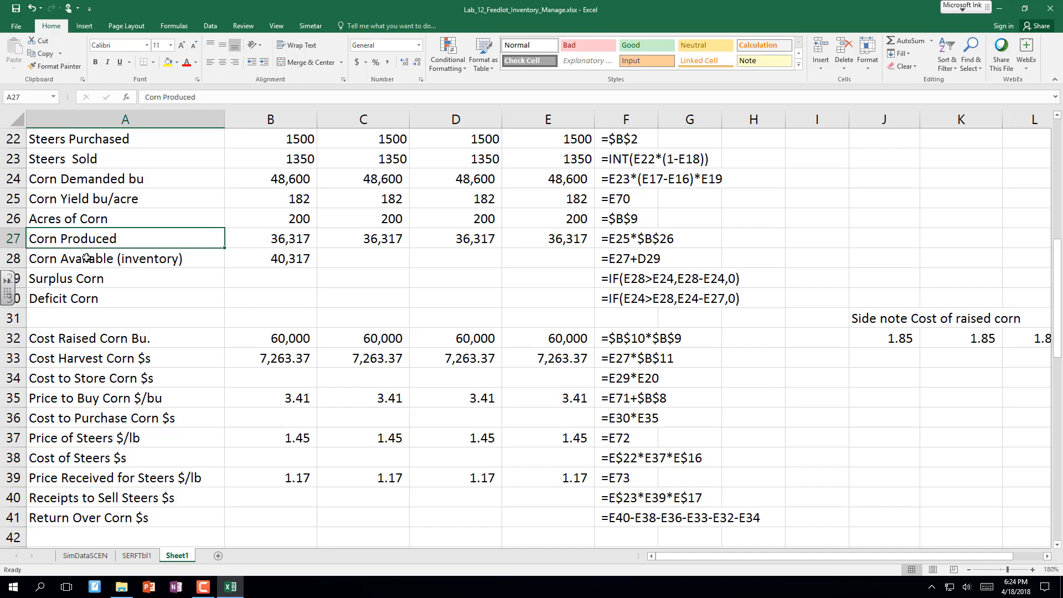
{"action": "key", "text": "F2"}
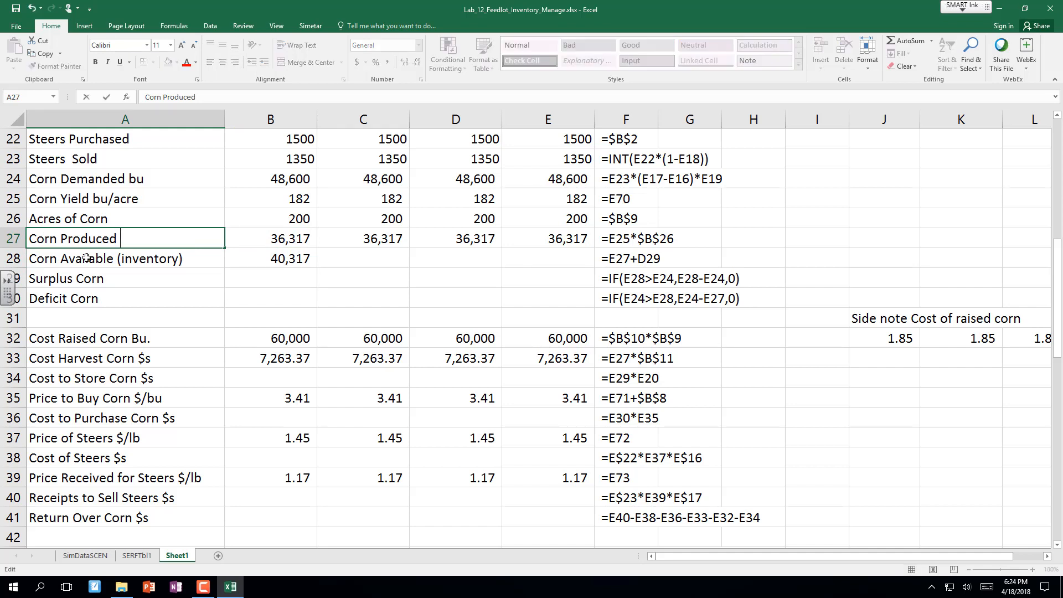
{"action": "type", "text": "(ordered in)"}
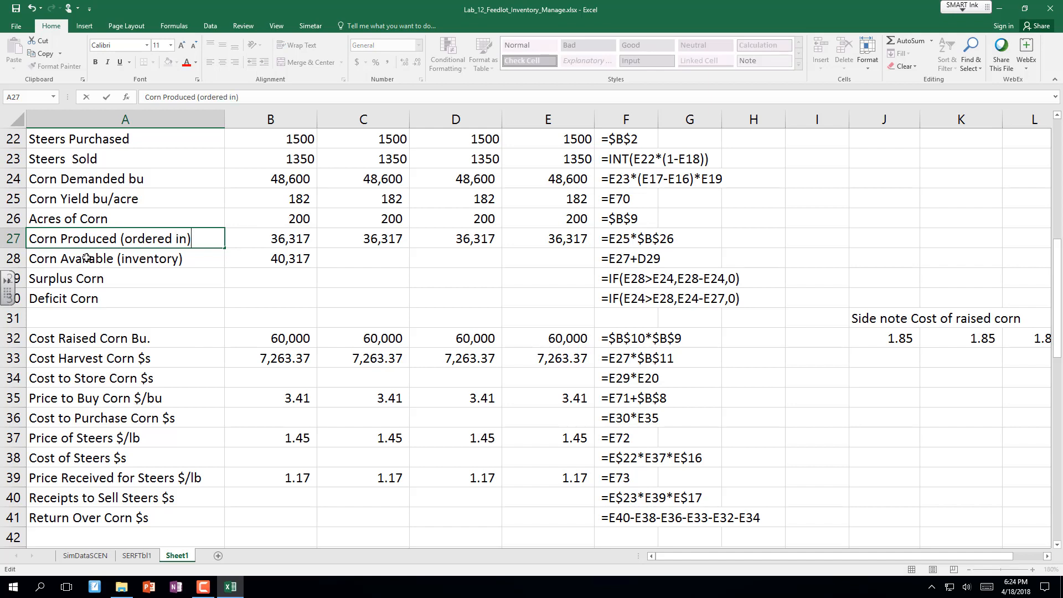
{"action": "key", "text": "Return"}
Calculate Year 1 Surplus Corn in B29 with =IF(B28>B24,B28-B24,0) and fill it across to Year 4 in E29.
{"action": "key", "text": "Down"}
{"action": "key", "text": "Right"}
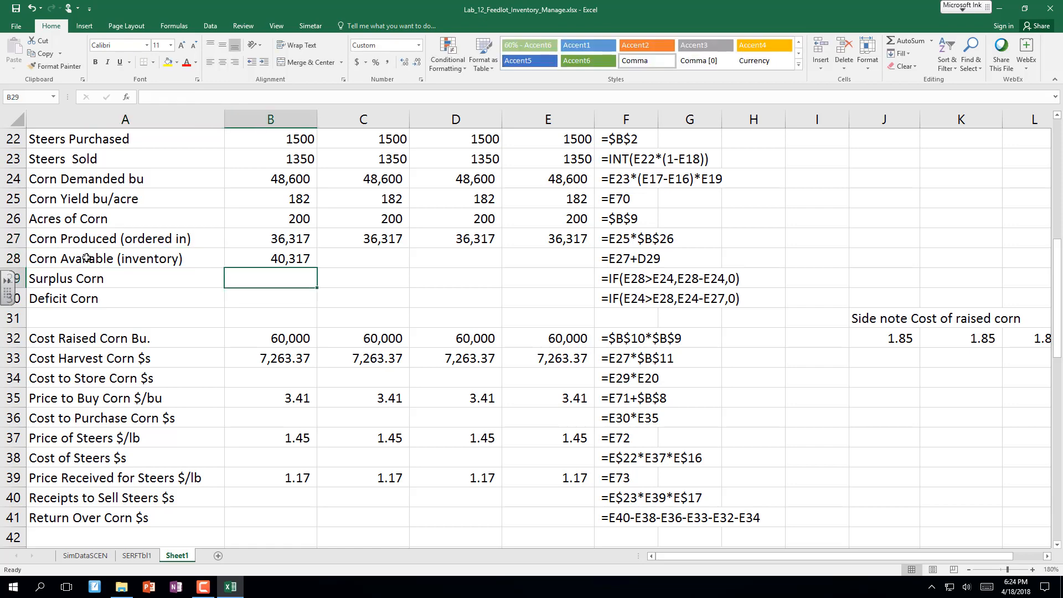
{"action": "type", "text": "=if("}
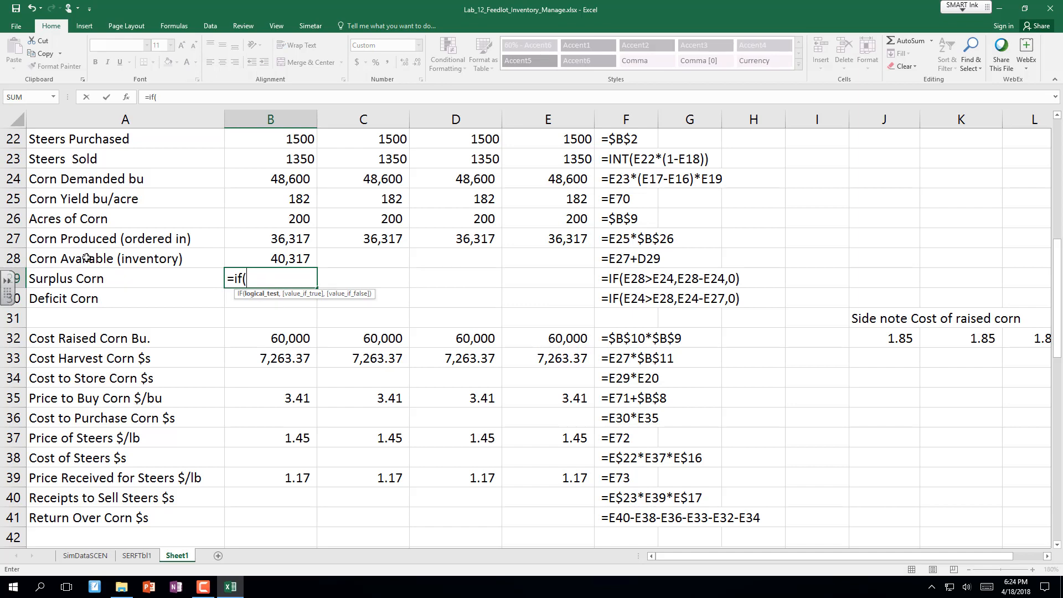
{"action": "left_click", "coordinate": [278, 258]}
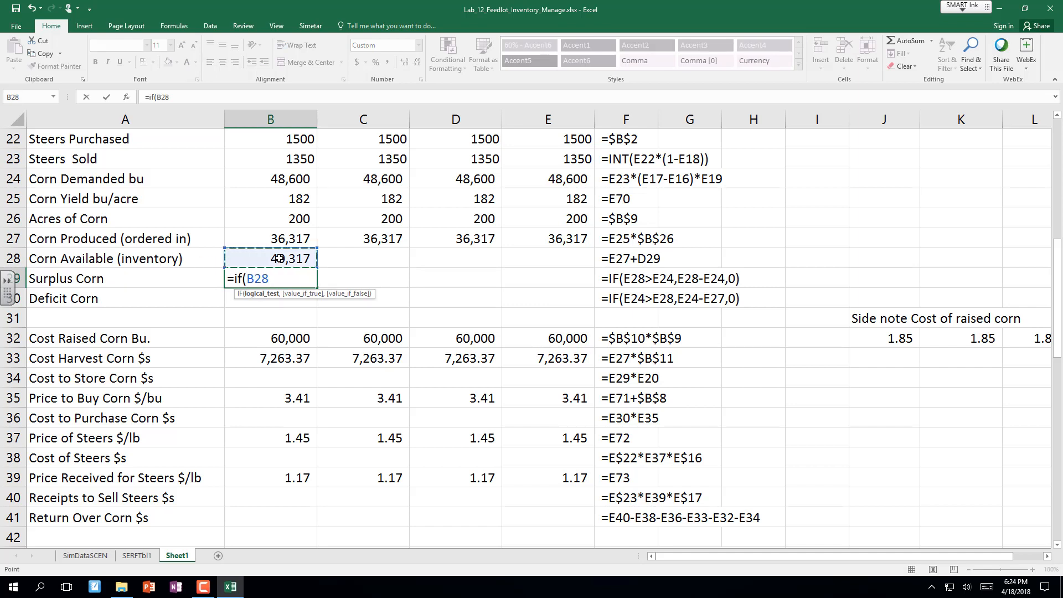
{"action": "type", "text": ">"}
{"action": "left_click", "coordinate": [292, 179]}
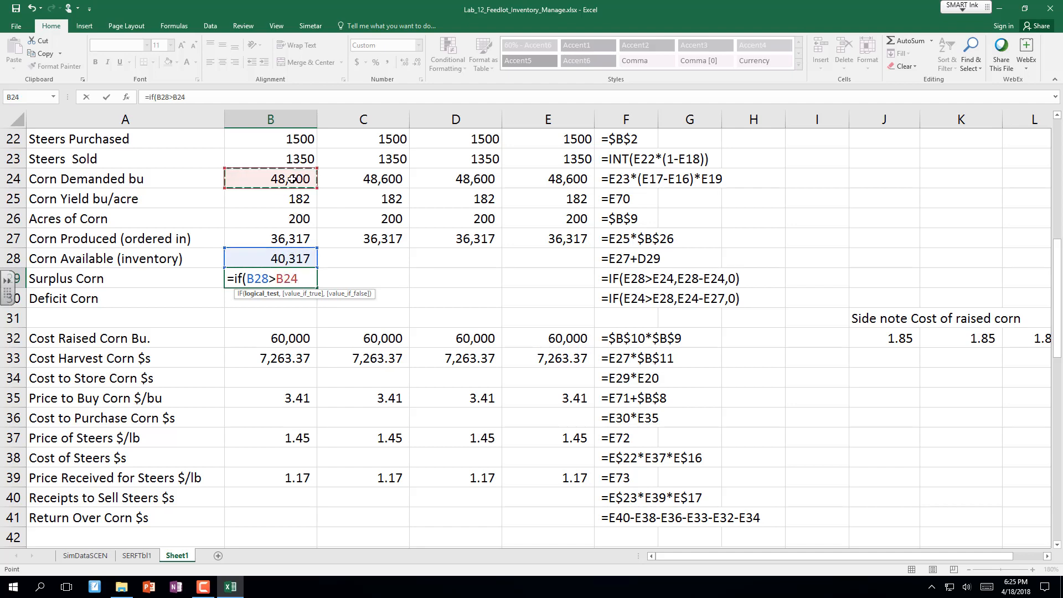
{"action": "type", "text": ","}
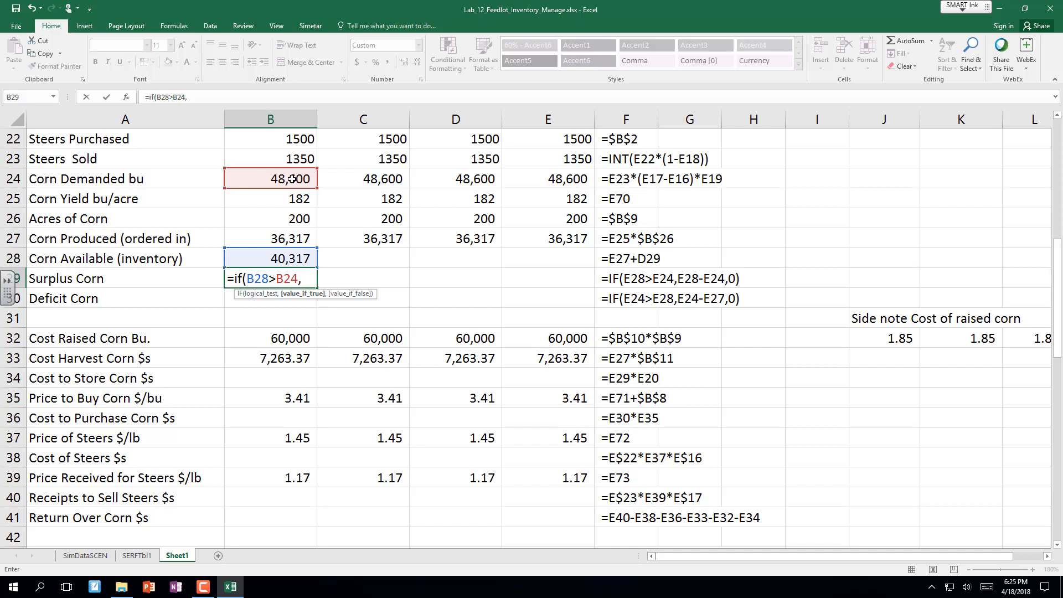
{"action": "left_click", "coordinate": [283, 259]}
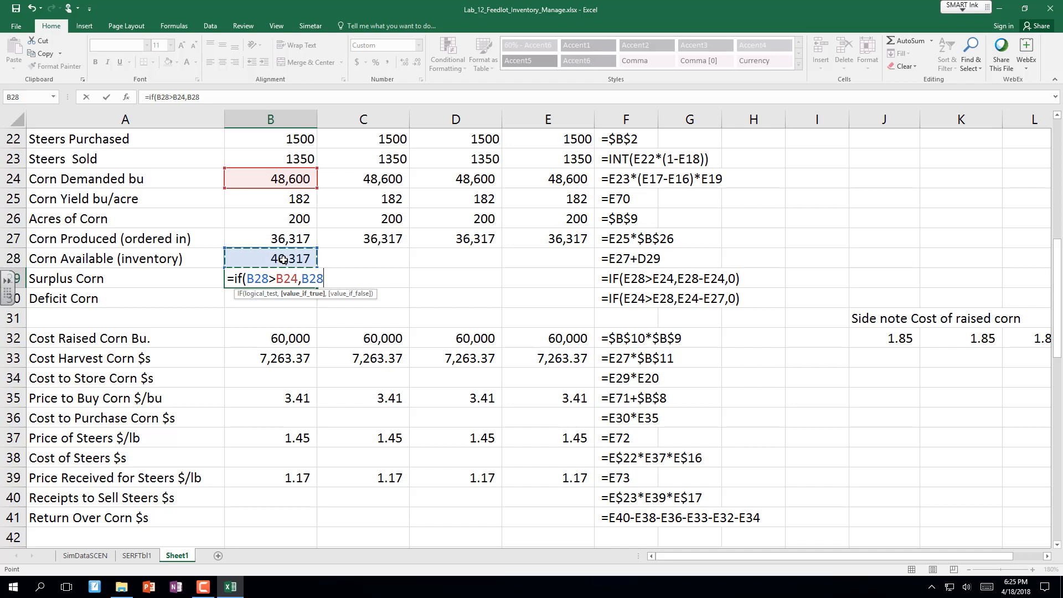
{"action": "type", "text": "-"}
{"action": "left_click", "coordinate": [303, 182]}
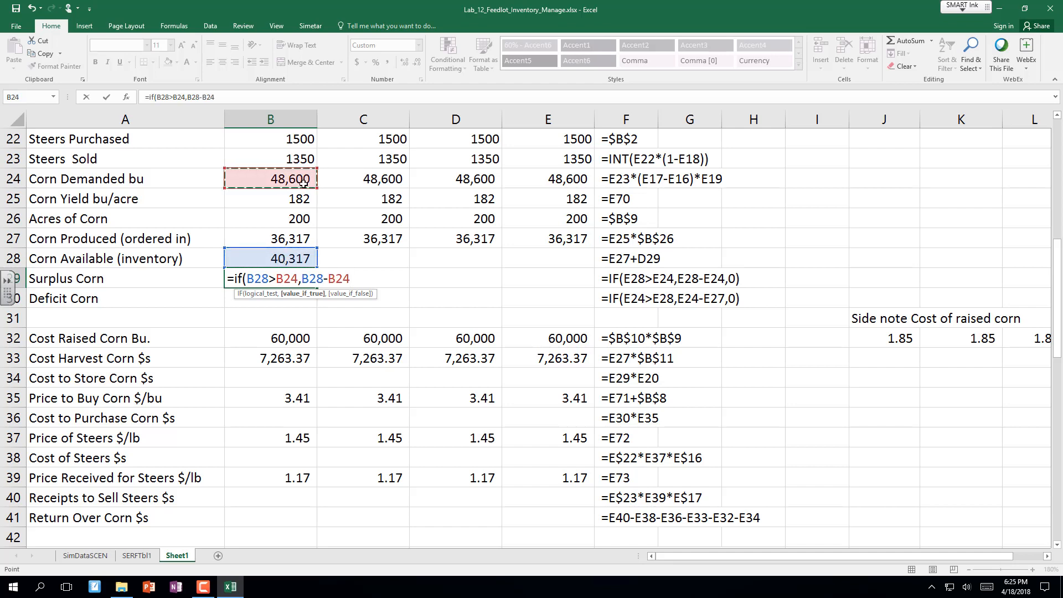
{"action": "type", "text": ",0"}
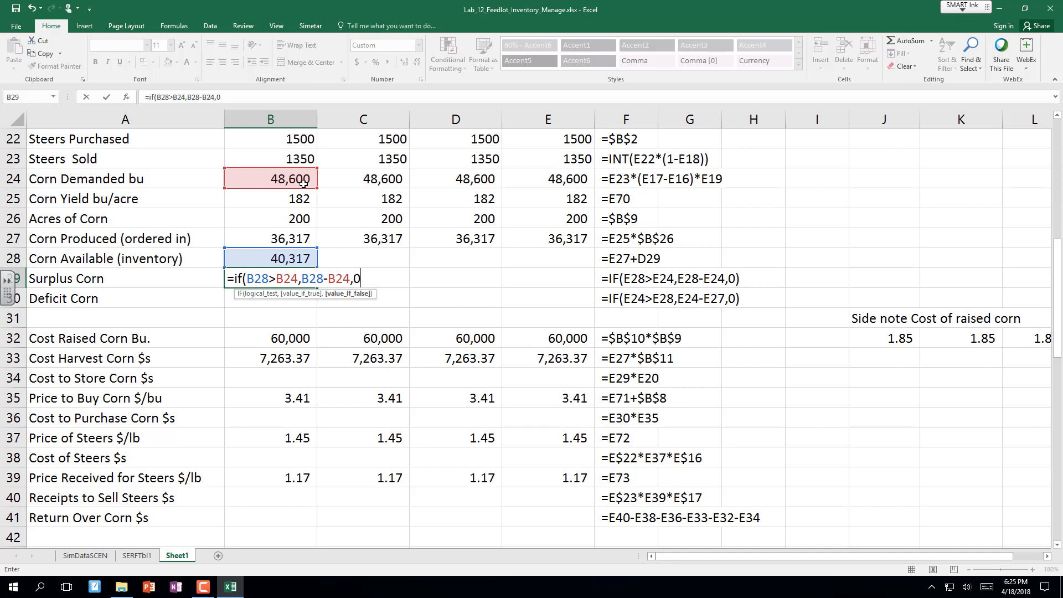
{"action": "type", "text": ")"}
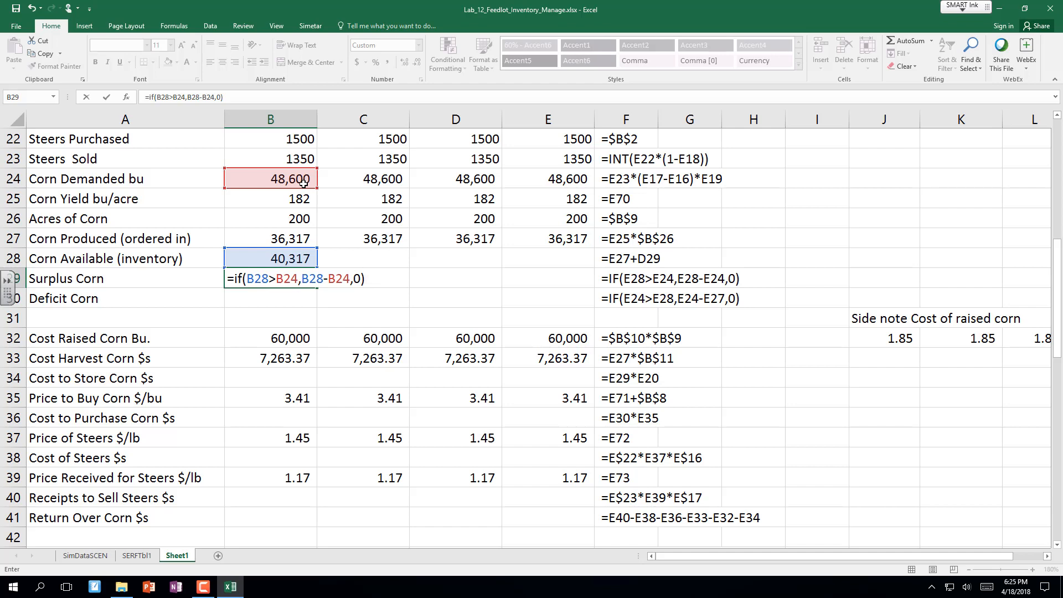
{"action": "key", "text": "Return"}
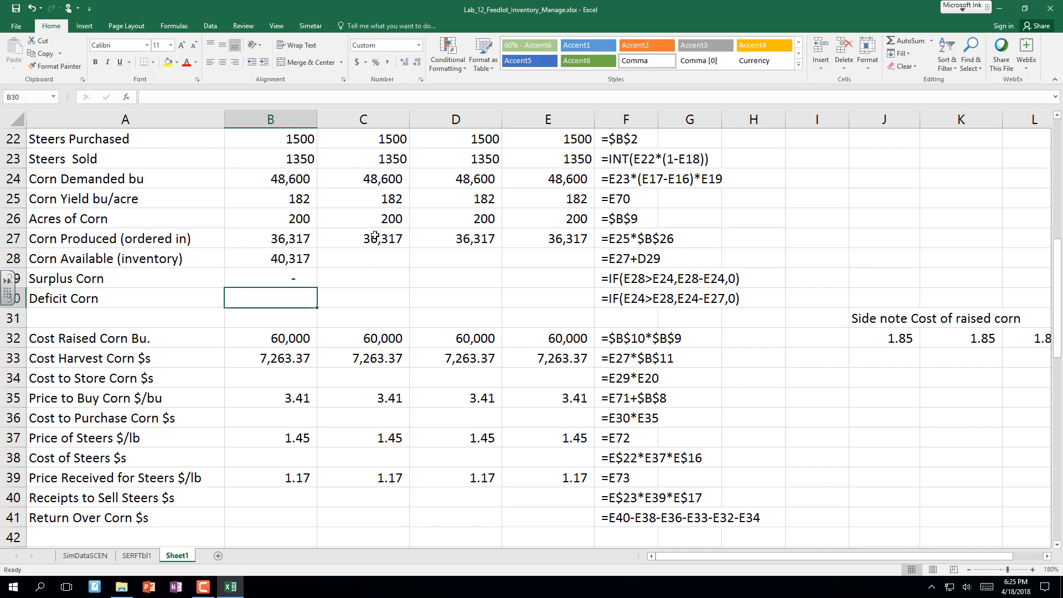
{"action": "left_click", "coordinate": [284, 275]}
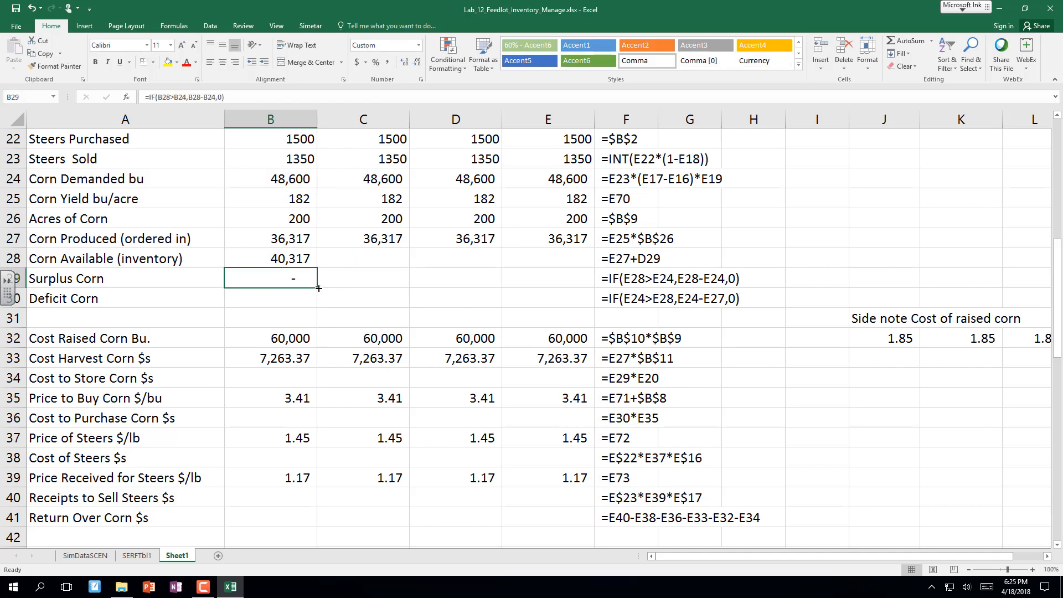
{"action": "left_click_drag", "start_coordinate": [317, 287], "coordinate": [584, 286]}
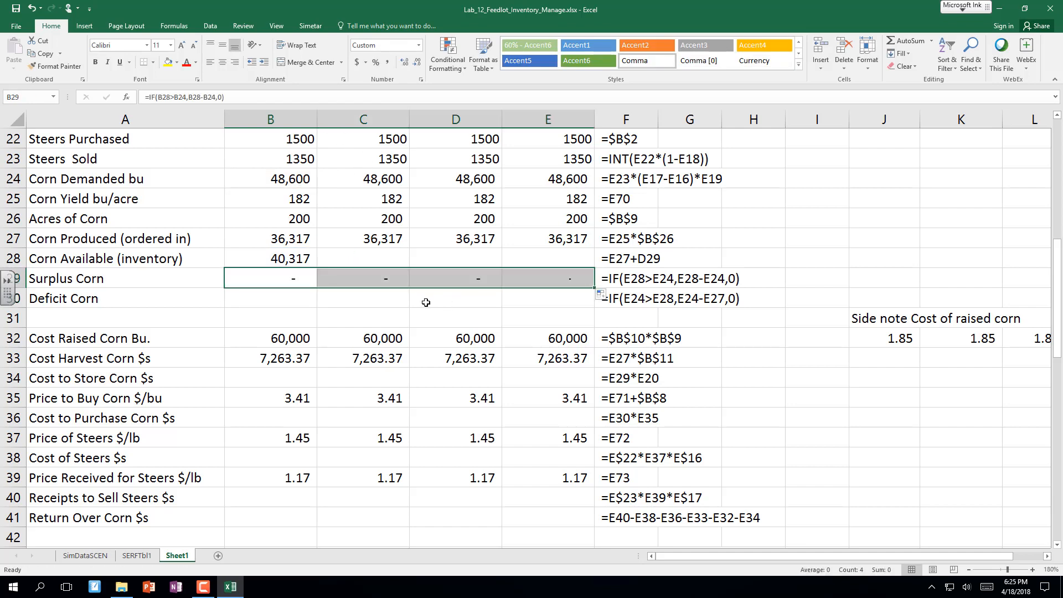
Calculate Year 1 Deficit Corn in B30 with =IF(B28<B24,B24-B28,0) and fill it across to Year 4 in E30.
{"action": "left_click", "coordinate": [286, 299]}
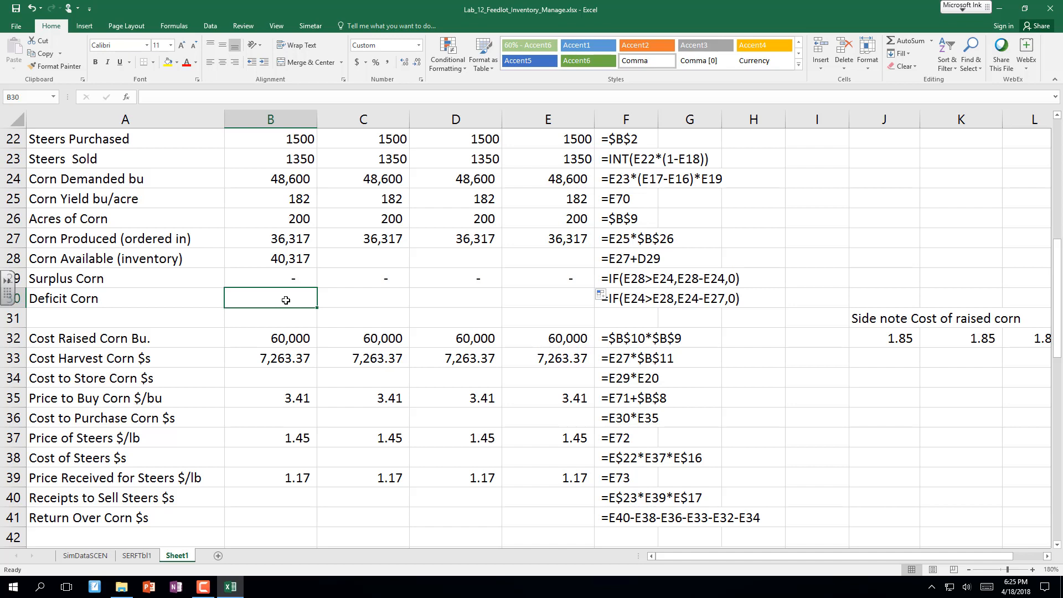
{"action": "type", "text": "=if("}
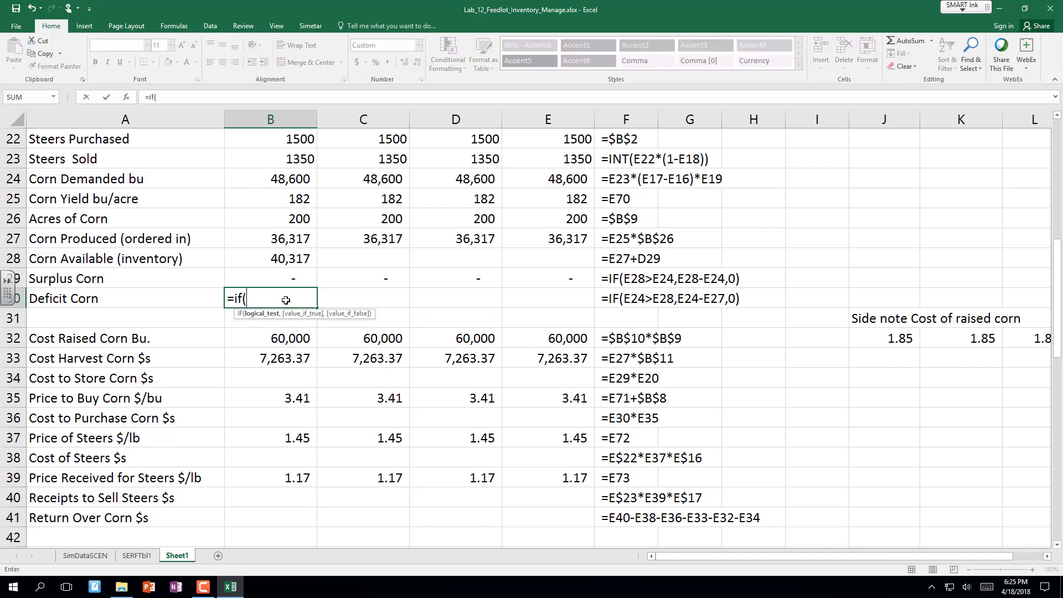
{"action": "left_click", "coordinate": [287, 258]}
{"action": "type", "text": "<"}
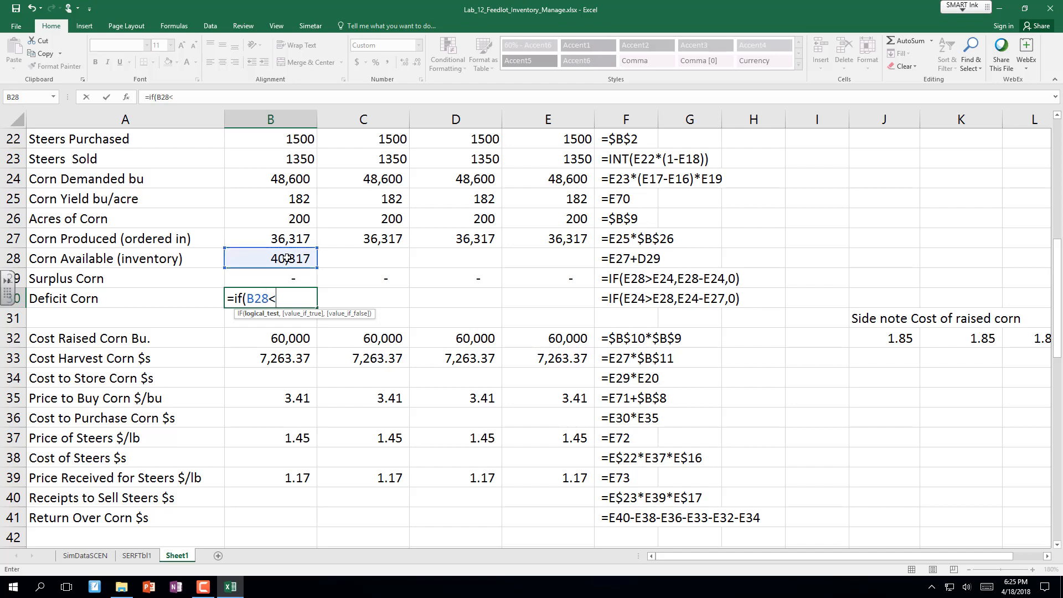
{"action": "left_click", "coordinate": [302, 180]}
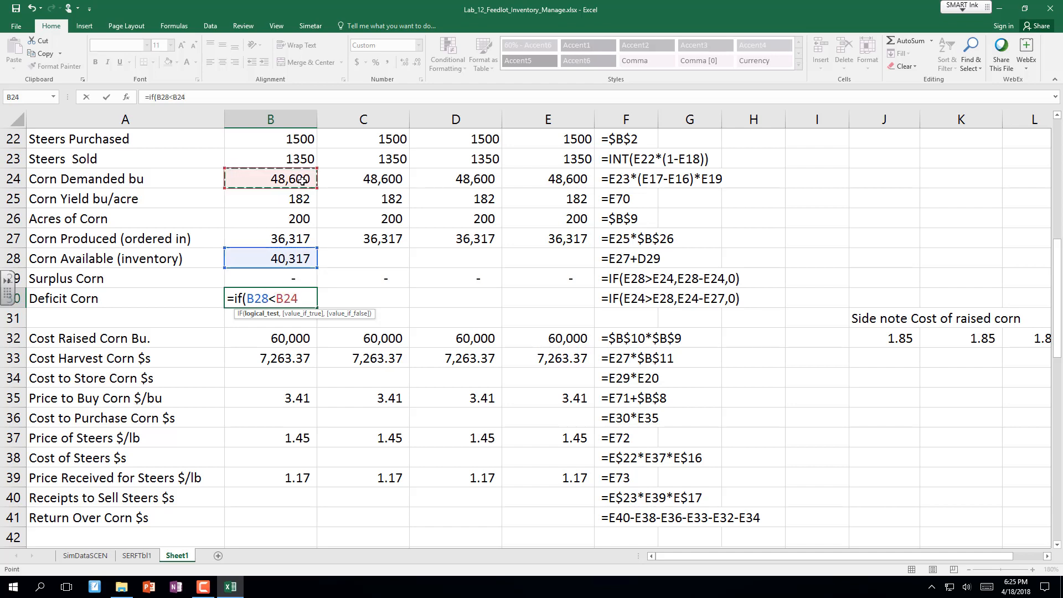
{"action": "type", "text": ","}
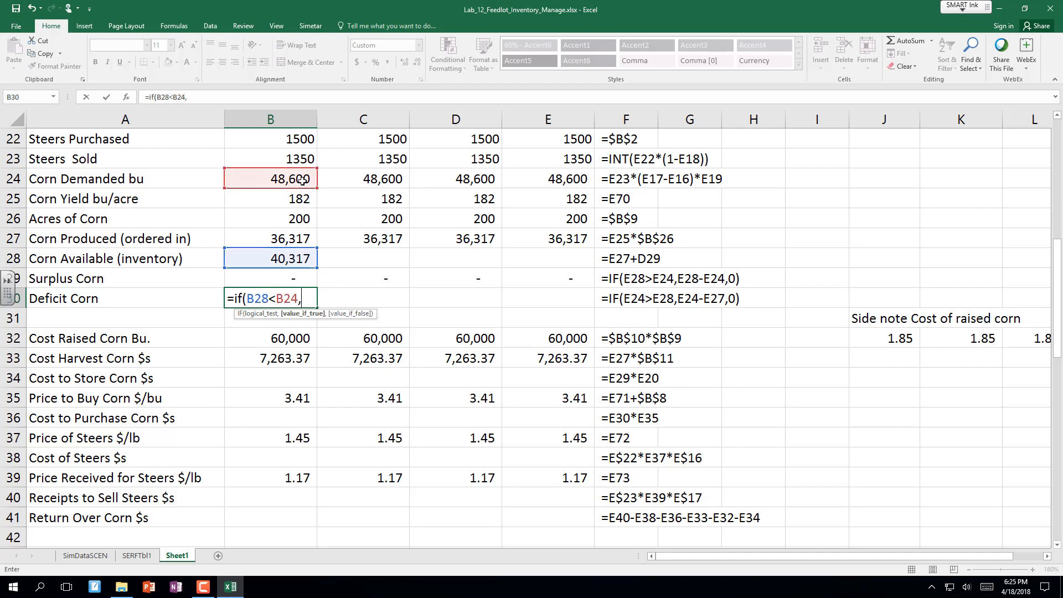
{"action": "left_click", "coordinate": [301, 180]}
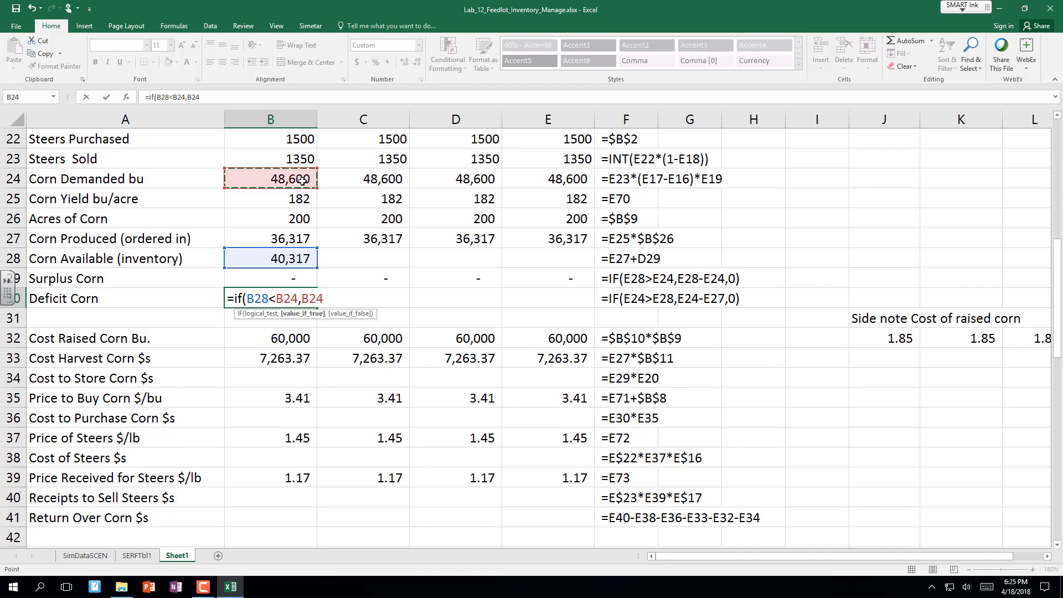
{"action": "type", "text": "-"}
{"action": "left_click", "coordinate": [297, 258]}
{"action": "type", "text": ","}
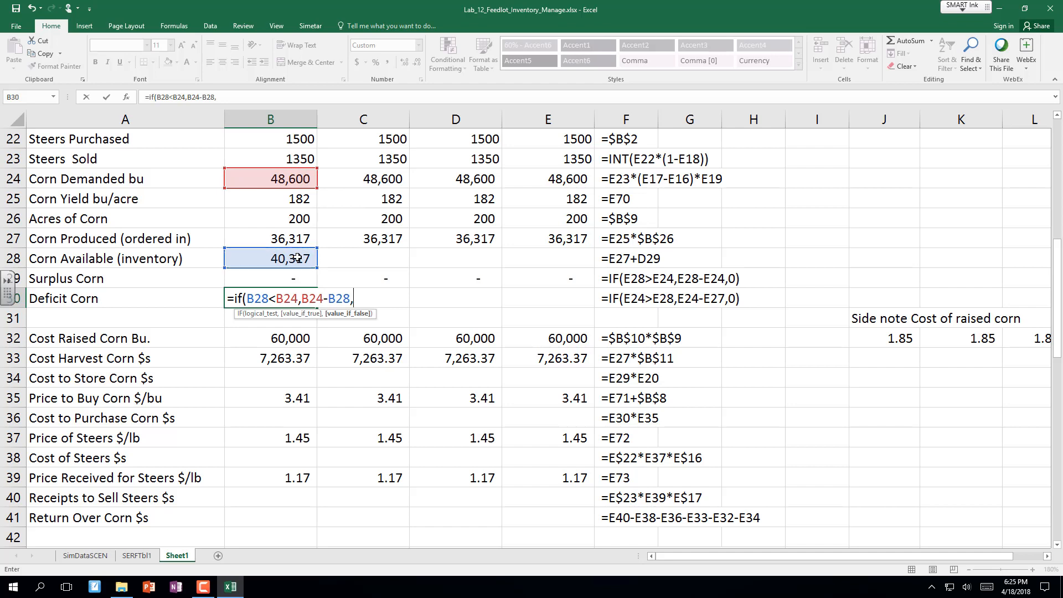
{"action": "type", "text": "0)"}
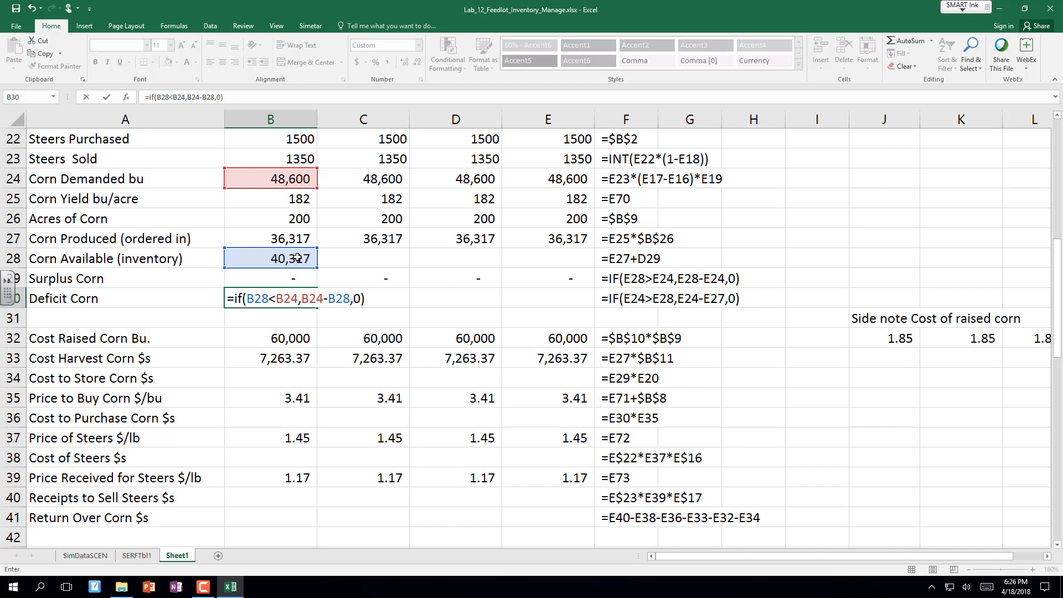
{"action": "key", "text": "Return"}
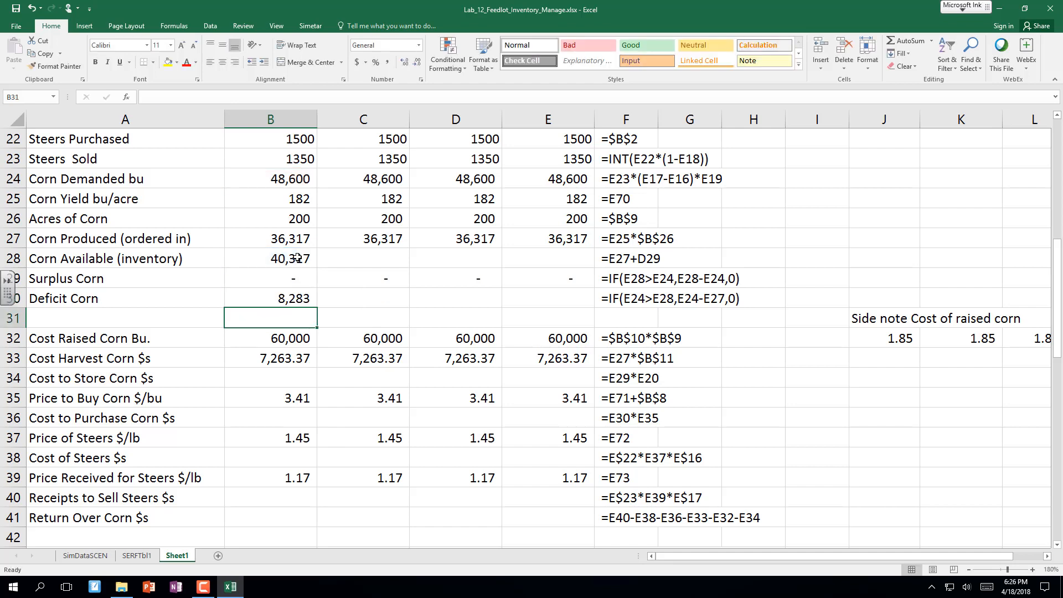
{"action": "left_click", "coordinate": [300, 297]}
{"action": "left_click_drag", "start_coordinate": [316, 308], "coordinate": [568, 304]}
Highlight Corn Available cells C28:E28 in yellow and calculate them as corn produced plus the prior year's surplus, filling =C27+B29 from C28 to E28.
{"action": "left_click_drag", "start_coordinate": [368, 259], "coordinate": [537, 262]}
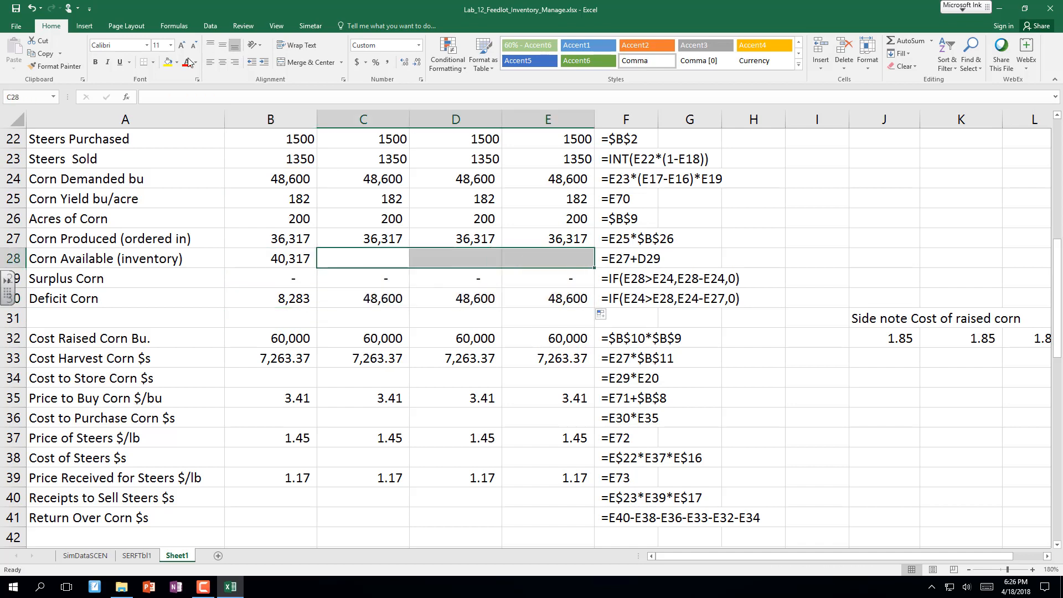
{"action": "left_click", "coordinate": [168, 62]}
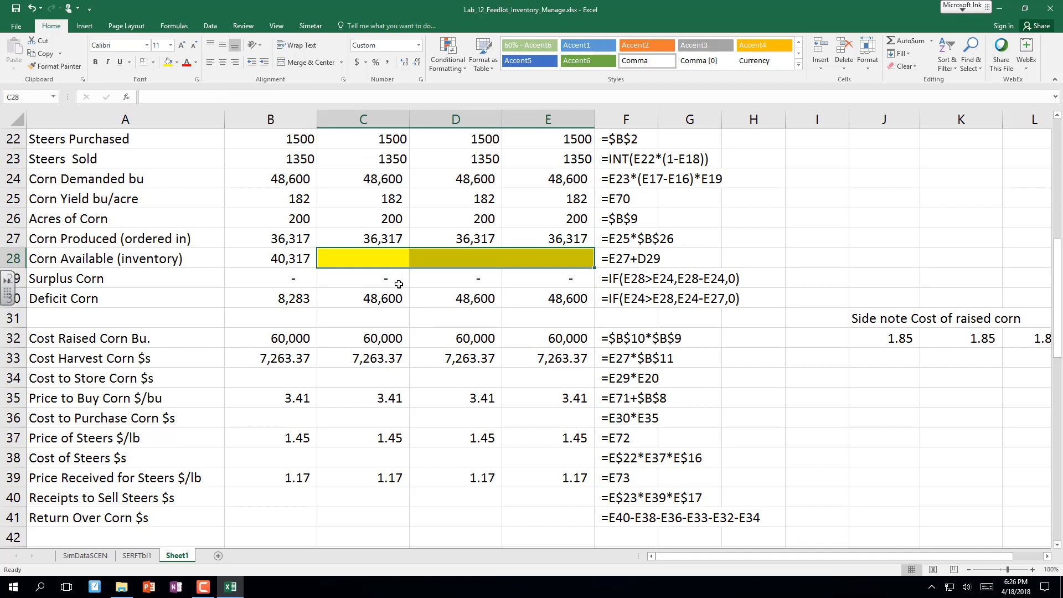
{"action": "left_click", "coordinate": [367, 258]}
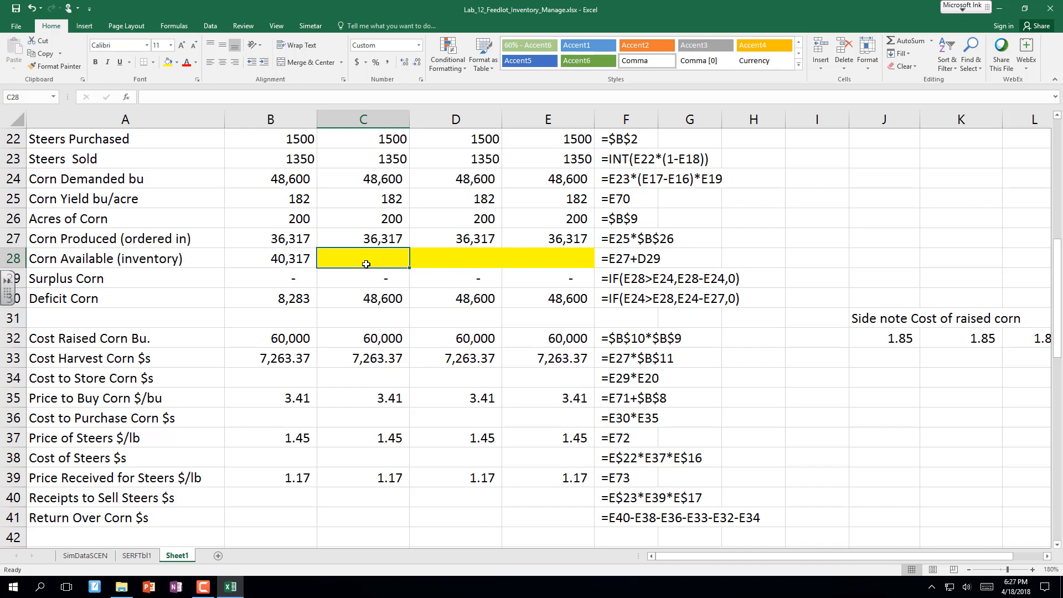
{"action": "type", "text": "="}
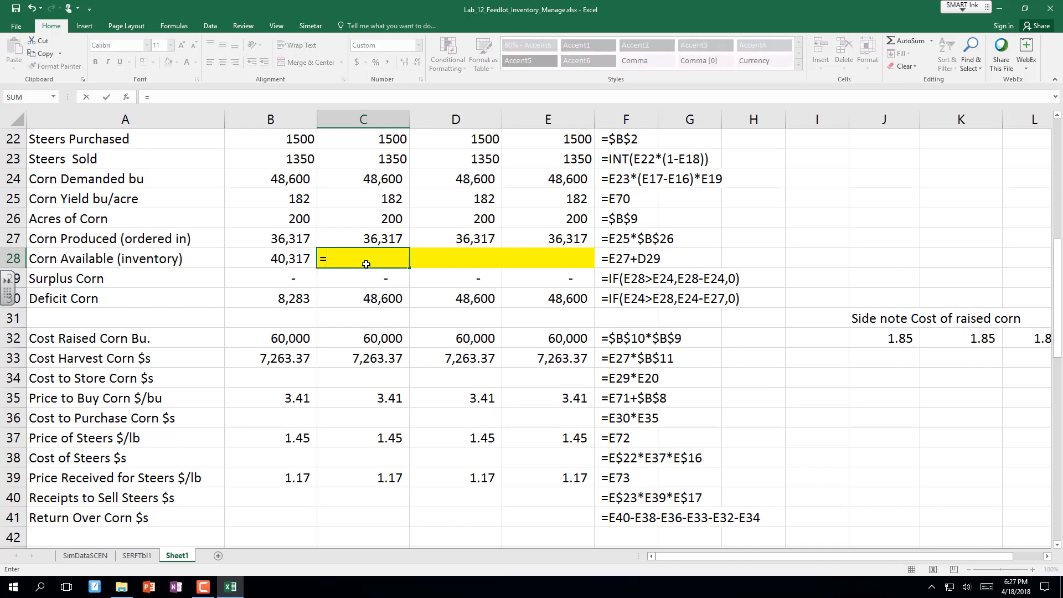
{"action": "left_click", "coordinate": [371, 240]}
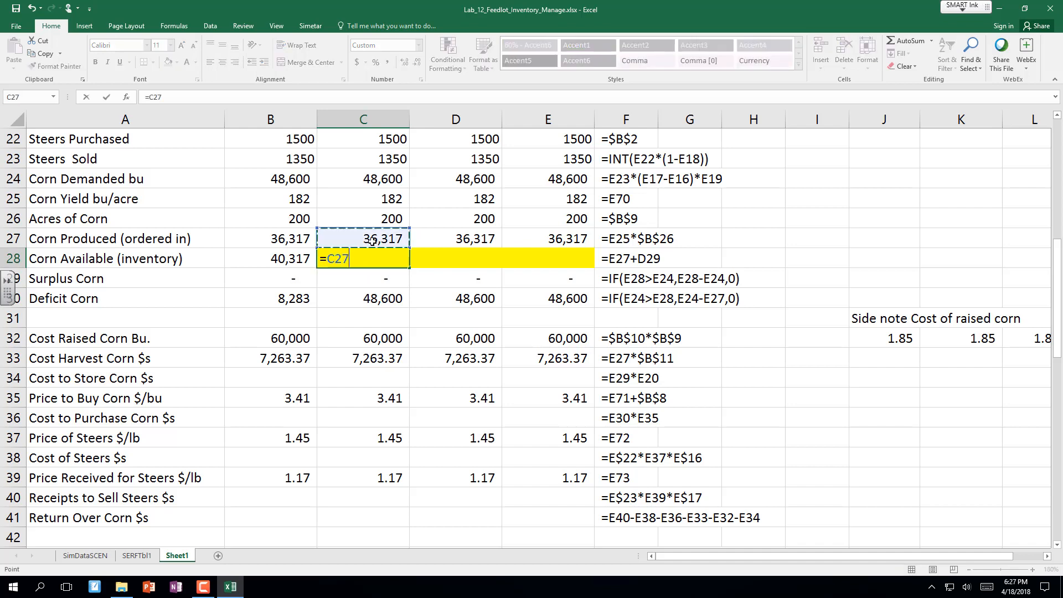
{"action": "type", "text": "+"}
{"action": "left_click", "coordinate": [306, 275]}
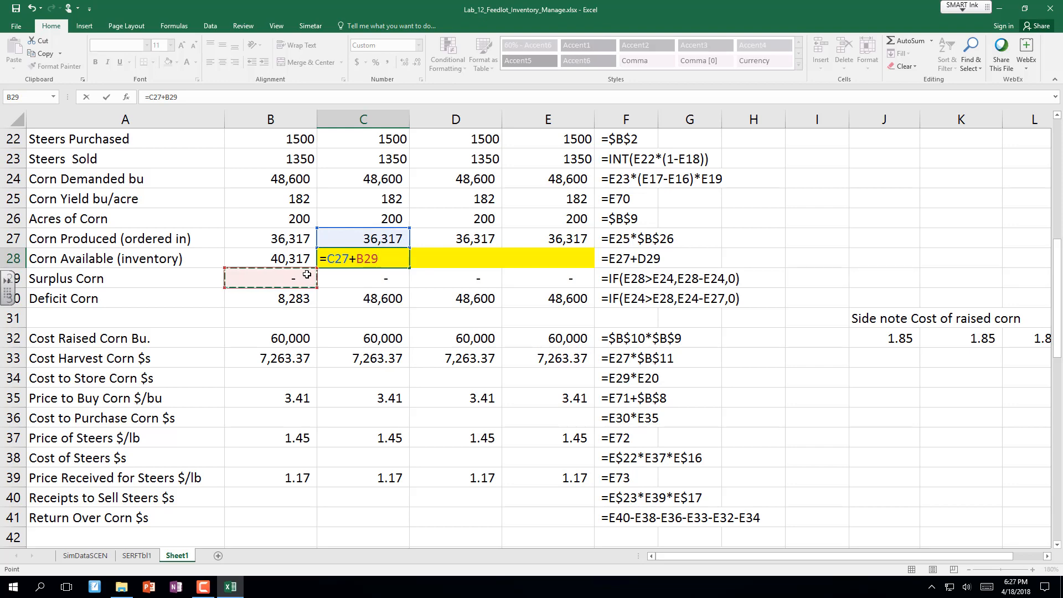
{"action": "key", "text": "Return"}
{"action": "left_click", "coordinate": [366, 261]}
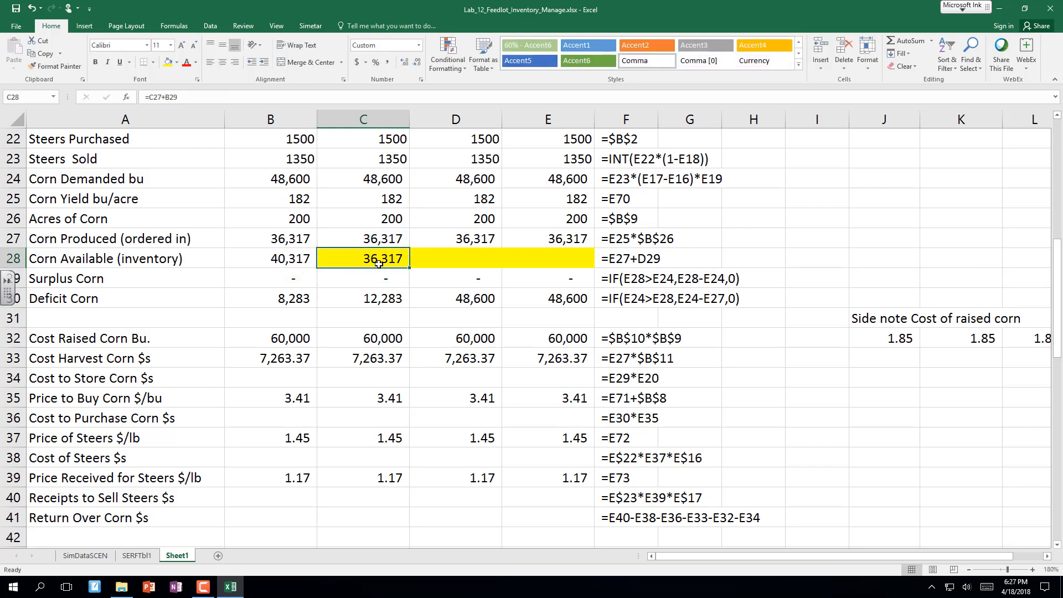
{"action": "left_click_drag", "start_coordinate": [410, 269], "coordinate": [592, 269]}
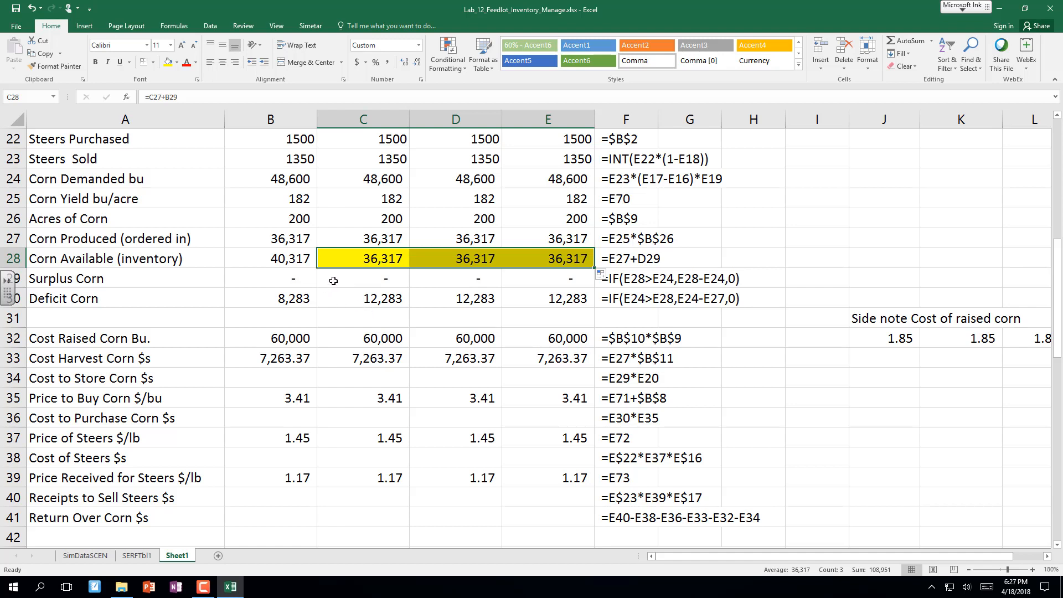
Examine which cells the Year 2 Corn Available formula in C28 refers to.
{"action": "left_click", "coordinate": [351, 259]}
{"action": "double_click", "coordinate": [351, 259]}
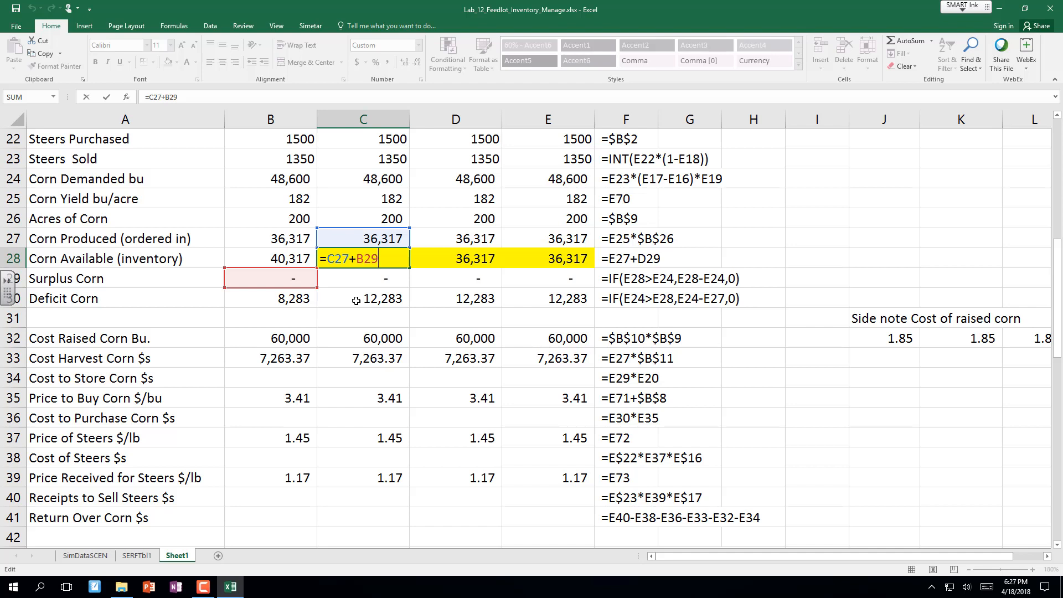
{"action": "key", "text": "ctrl+Return"}
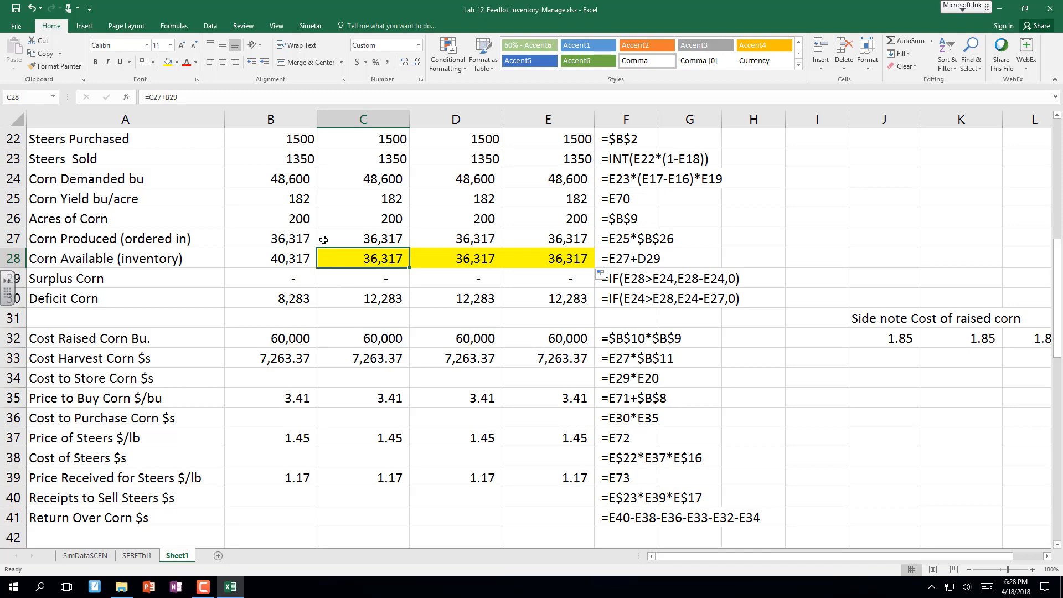
Split the worksheet window above row 21 so that the input rows and the calculation rows scroll separately.
{"action": "scroll", "coordinate": [324, 239], "scroll_direction": "up", "scroll_amount": 2}
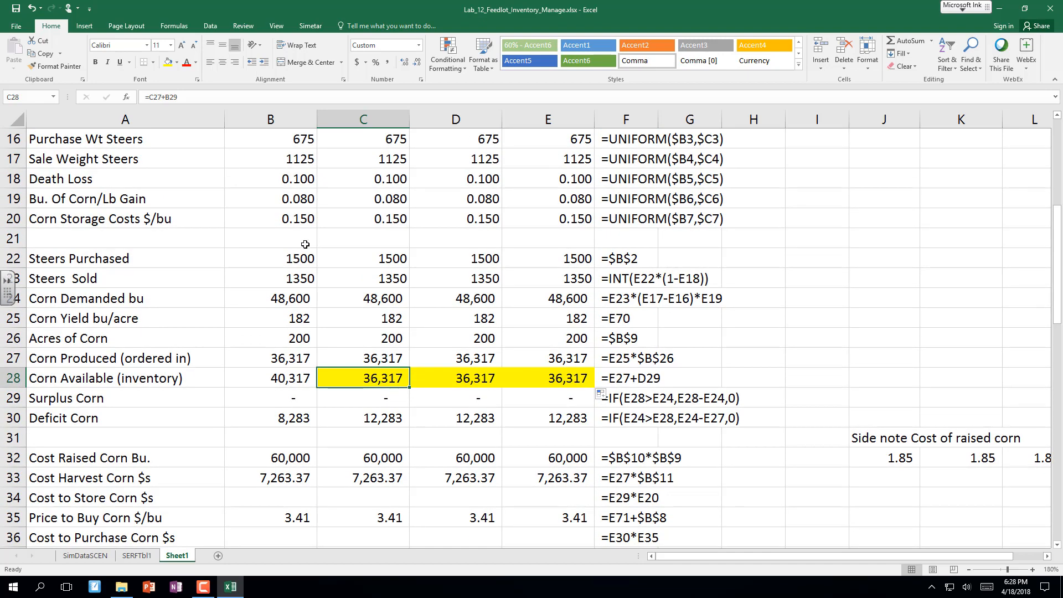
{"action": "left_click", "coordinate": [11, 240]}
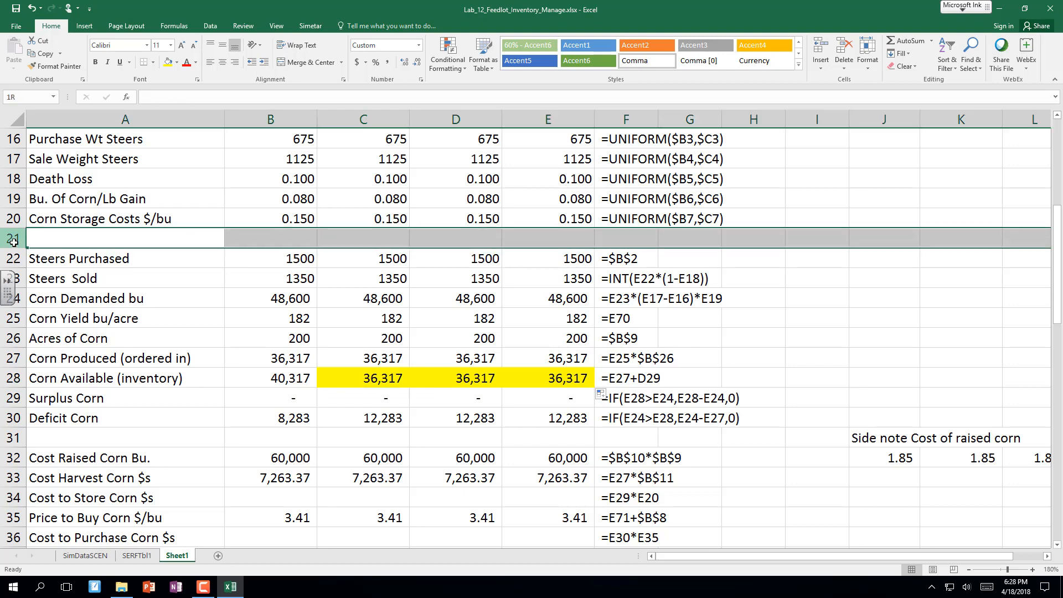
{"action": "left_click", "coordinate": [276, 26]}
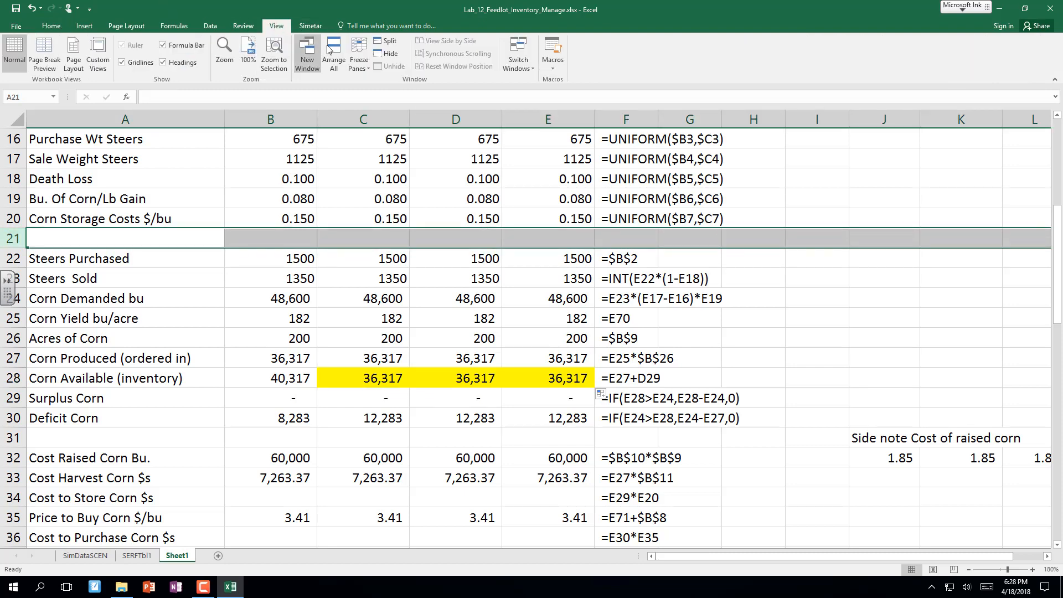
{"action": "left_click", "coordinate": [379, 42]}
{"action": "left_click", "coordinate": [333, 189]}
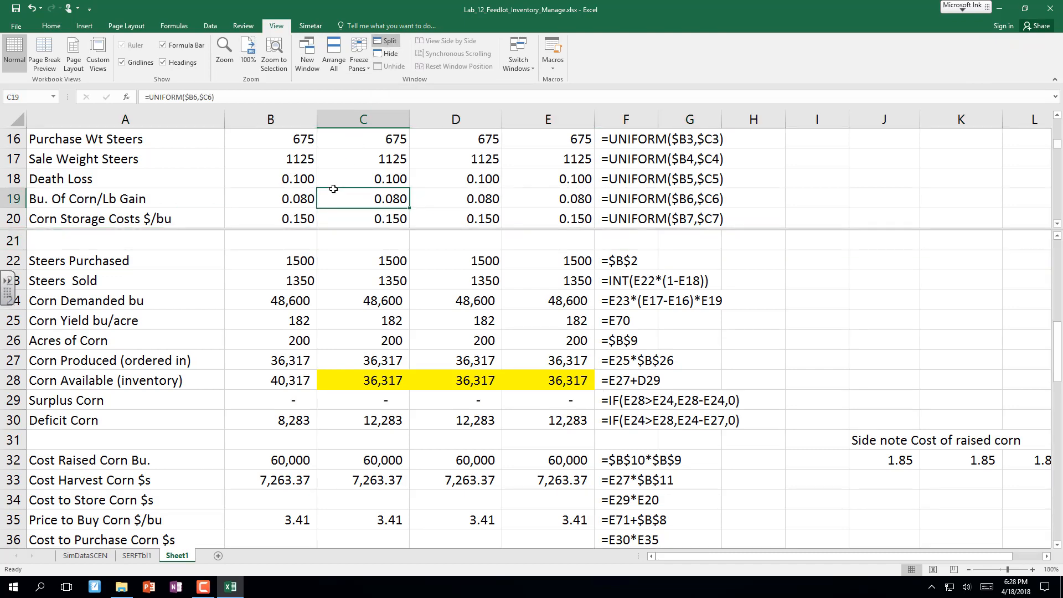
Set the first scenario value for Acres of Corn Contracted in D9 to 400.
{"action": "scroll", "coordinate": [332, 188], "scroll_direction": "up", "scroll_amount": 3}
{"action": "left_click", "coordinate": [303, 184]}
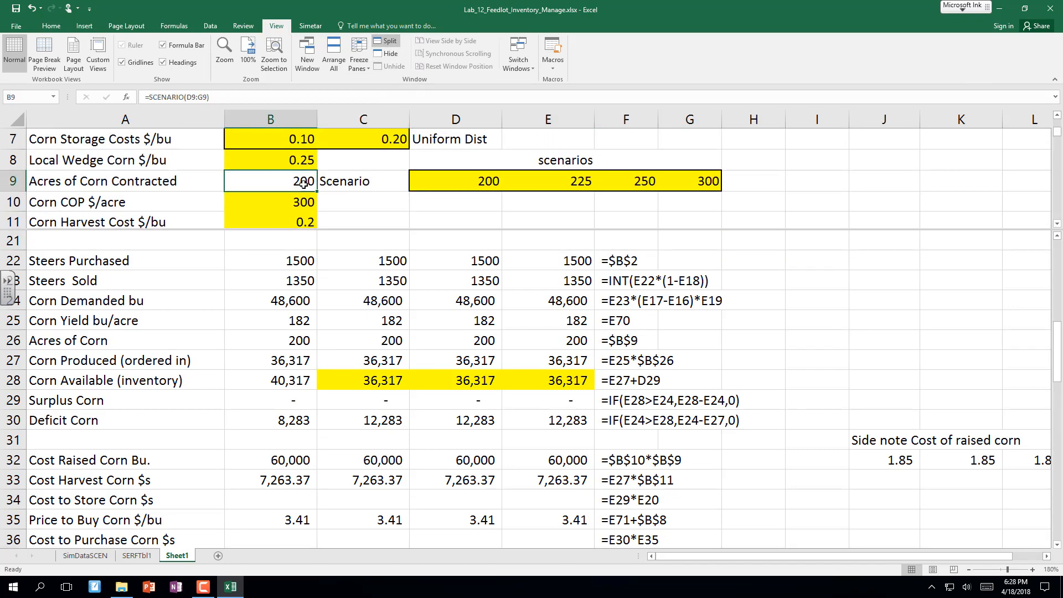
{"action": "left_click", "coordinate": [462, 185]}
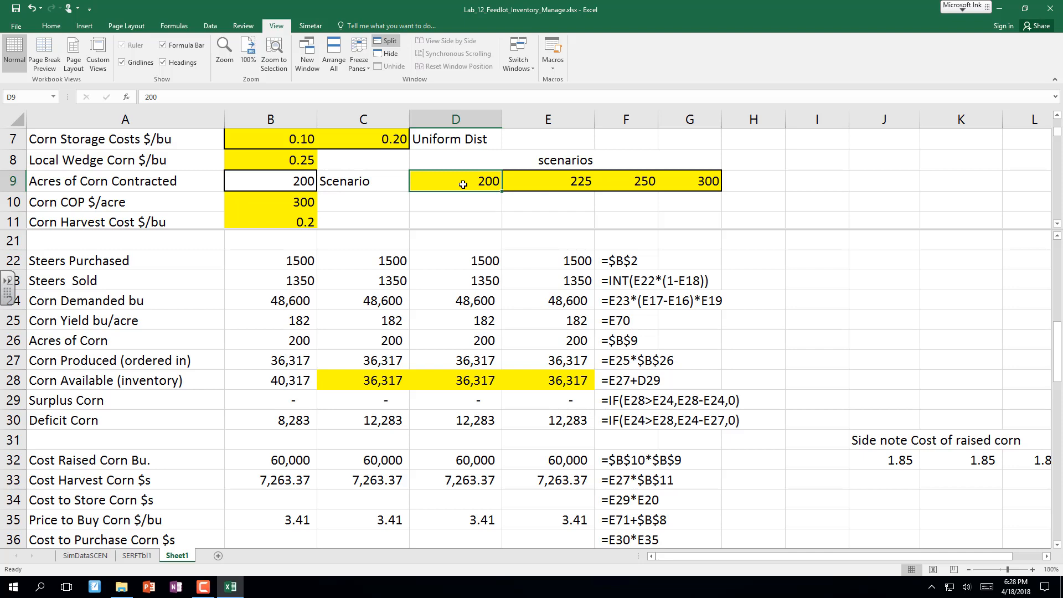
{"action": "type", "text": "400"}
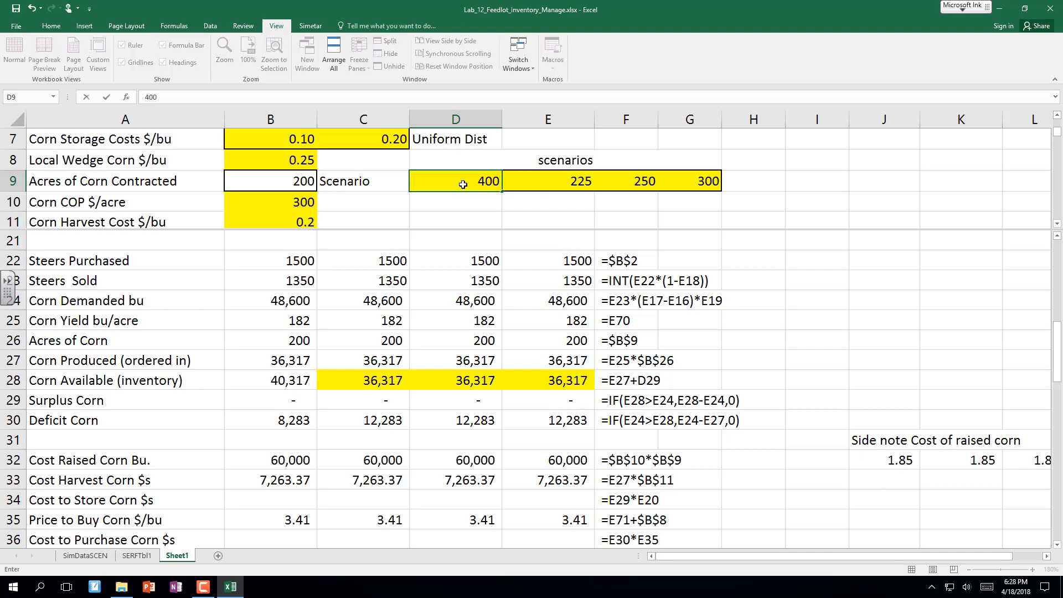
{"action": "key", "text": "Return"}
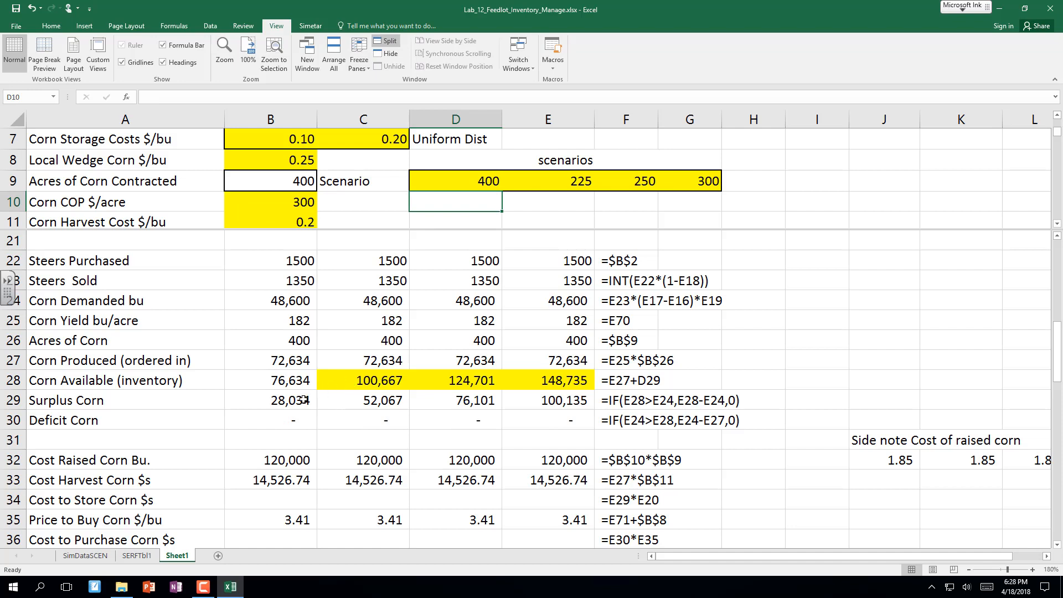
Examine how surplus corn carries over by inspecting the Year 1 inventory and surplus and the Corn Available formulas for Years 2 to 4.
{"action": "left_click", "coordinate": [284, 382]}
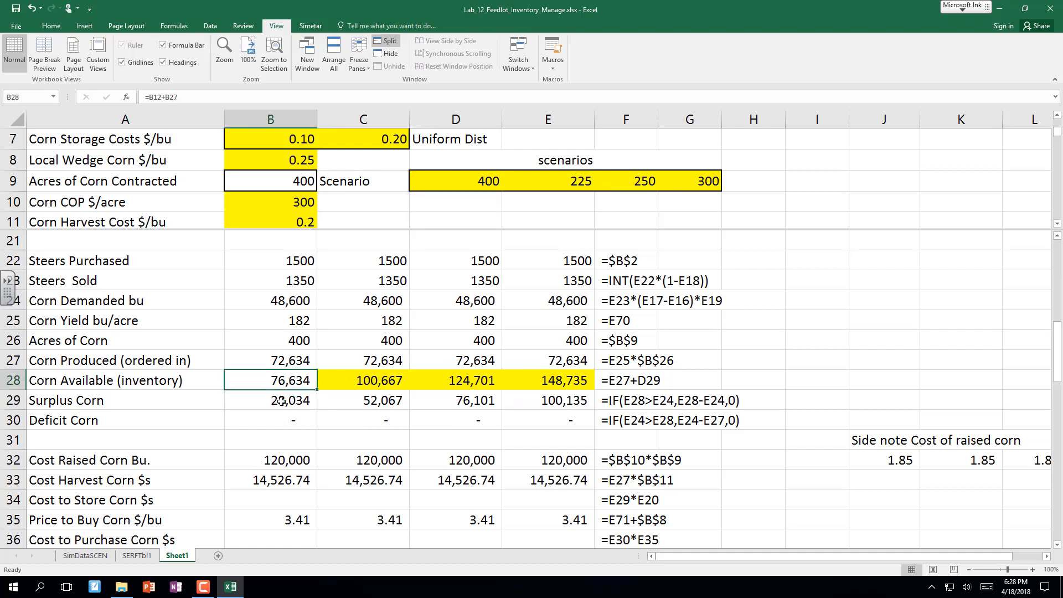
{"action": "left_click", "coordinate": [281, 402]}
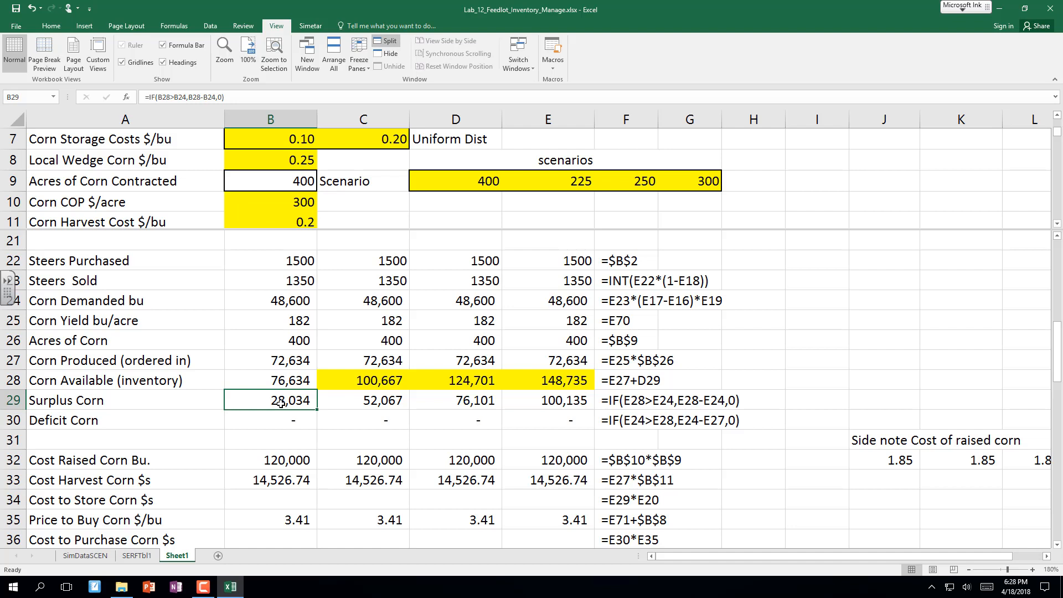
{"action": "left_click", "coordinate": [371, 383]}
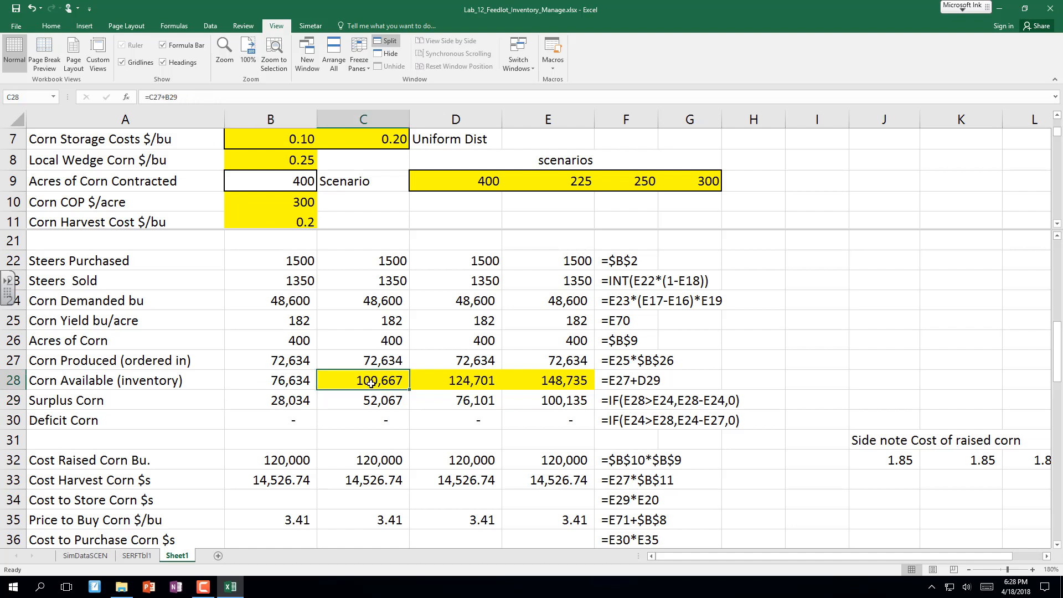
{"action": "double_click", "coordinate": [370, 383]}
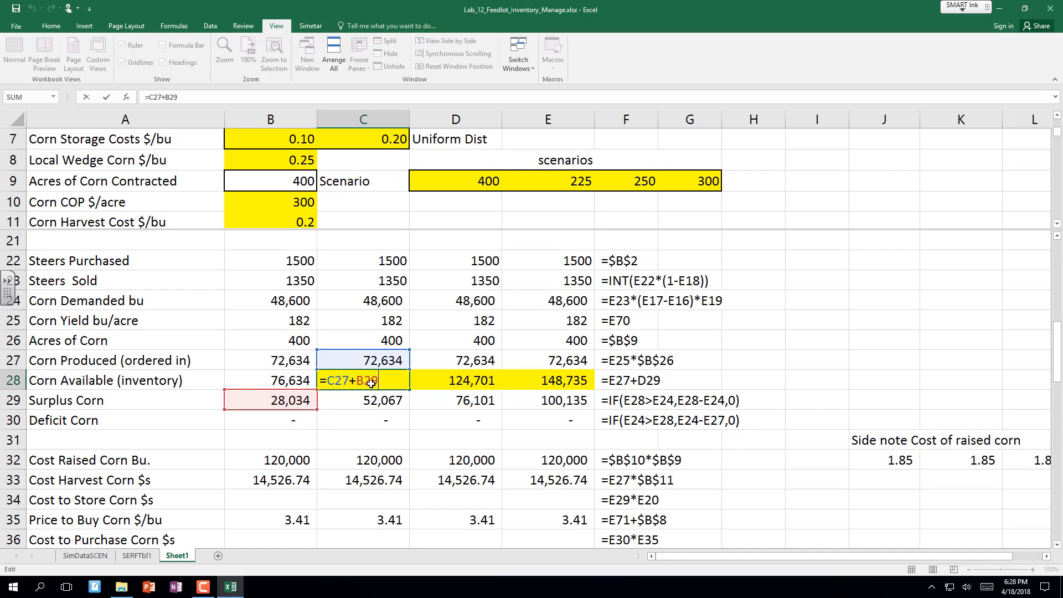
{"action": "key", "text": "Escape"}
{"action": "key", "text": "Right"}
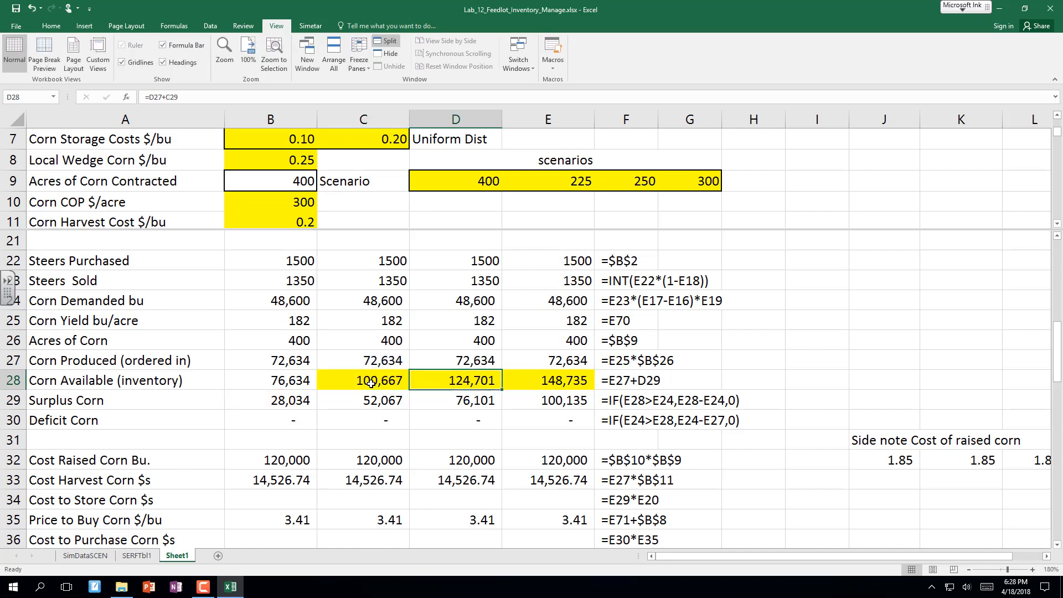
{"action": "key", "text": "F2"}
{"action": "key", "text": "Escape"}
{"action": "key", "text": "Right"}
{"action": "key", "text": "F2"}
{"action": "key", "text": "Escape"}
{"action": "key", "text": "Right"}
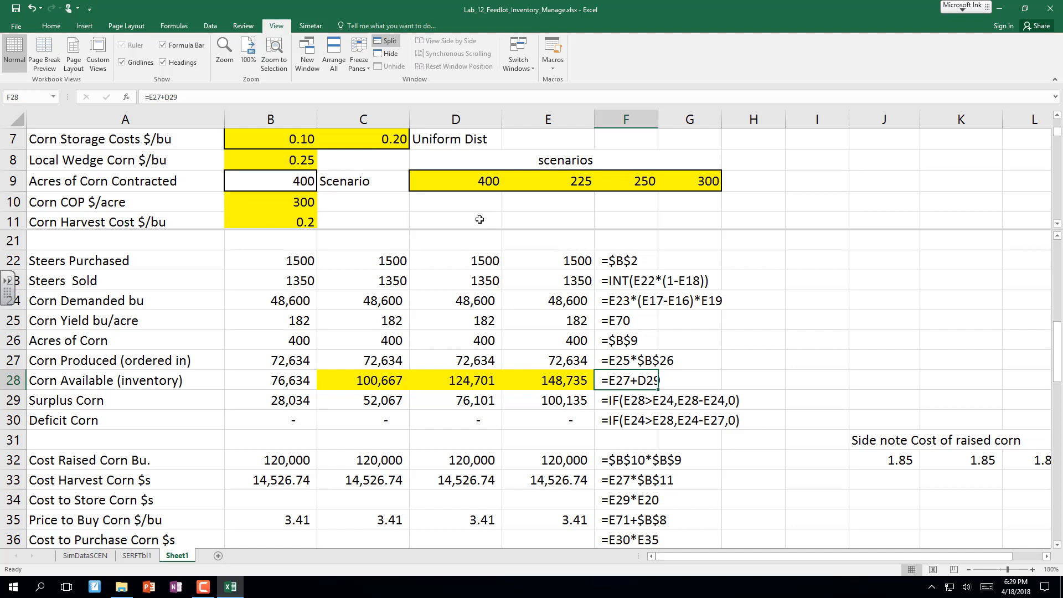
Restore the first Acres of Corn Contracted scenario in D9 to 200.
{"action": "left_click", "coordinate": [485, 183]}
{"action": "type", "text": "200"}
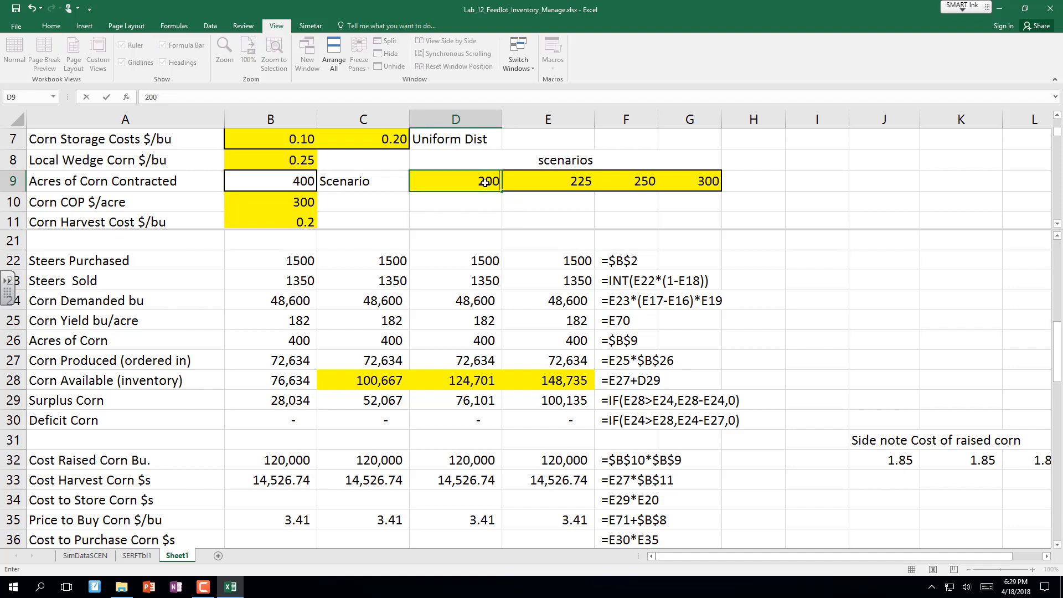
{"action": "key", "text": "Return"}
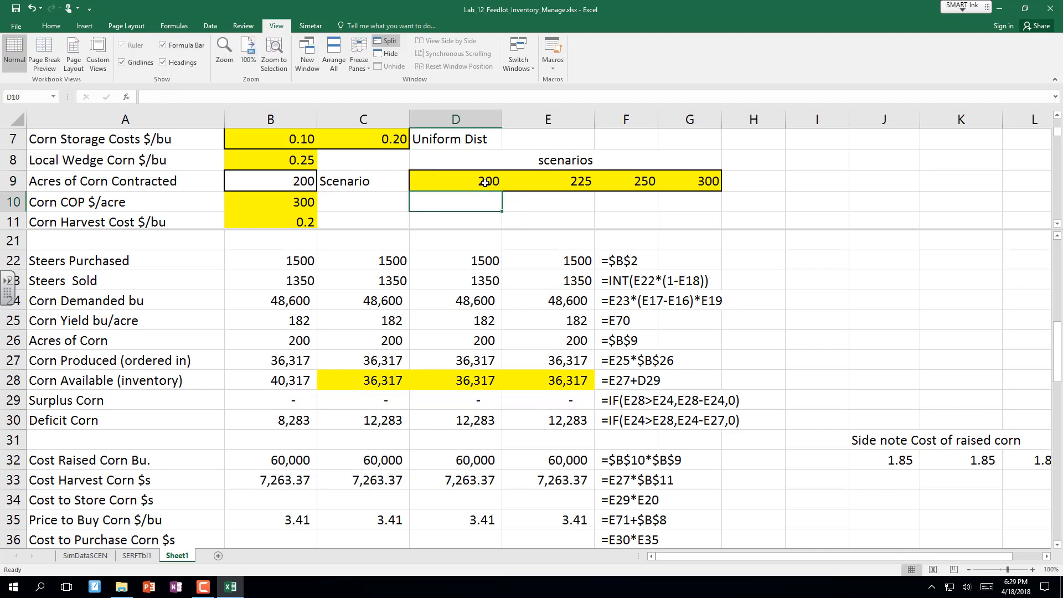
Remove the worksheet window split so that all rows scroll together again.
{"action": "scroll", "coordinate": [262, 453], "scroll_direction": "up", "scroll_amount": 1}
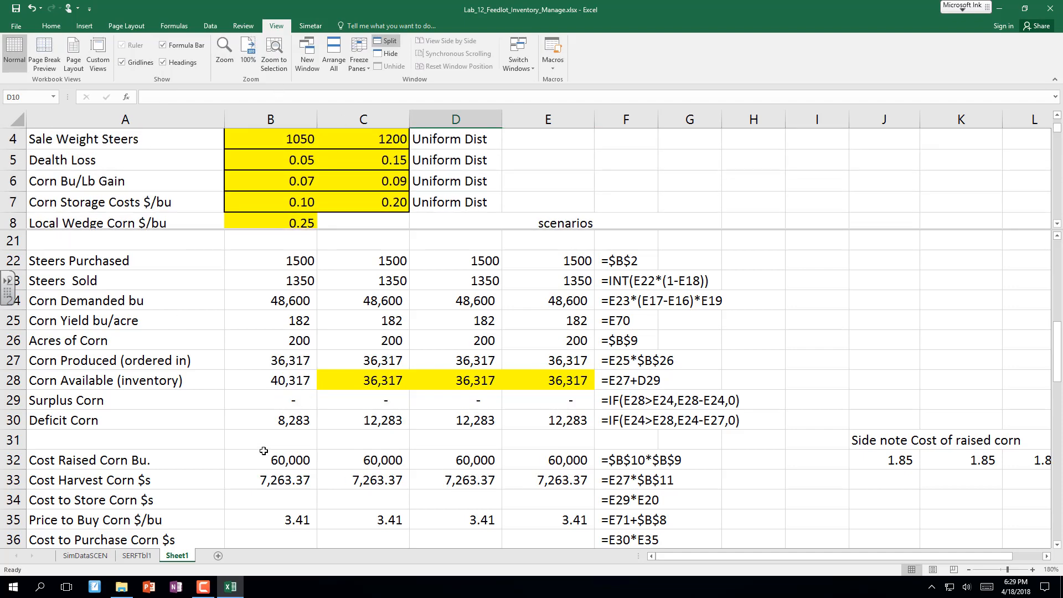
{"action": "double_click", "coordinate": [233, 230]}
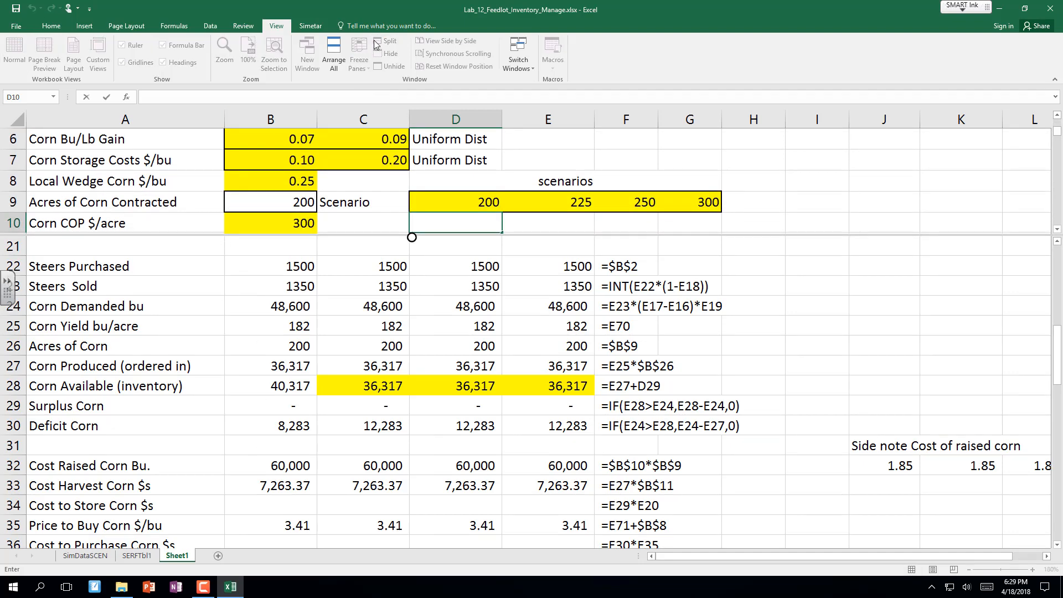
{"action": "left_click", "coordinate": [198, 271]}
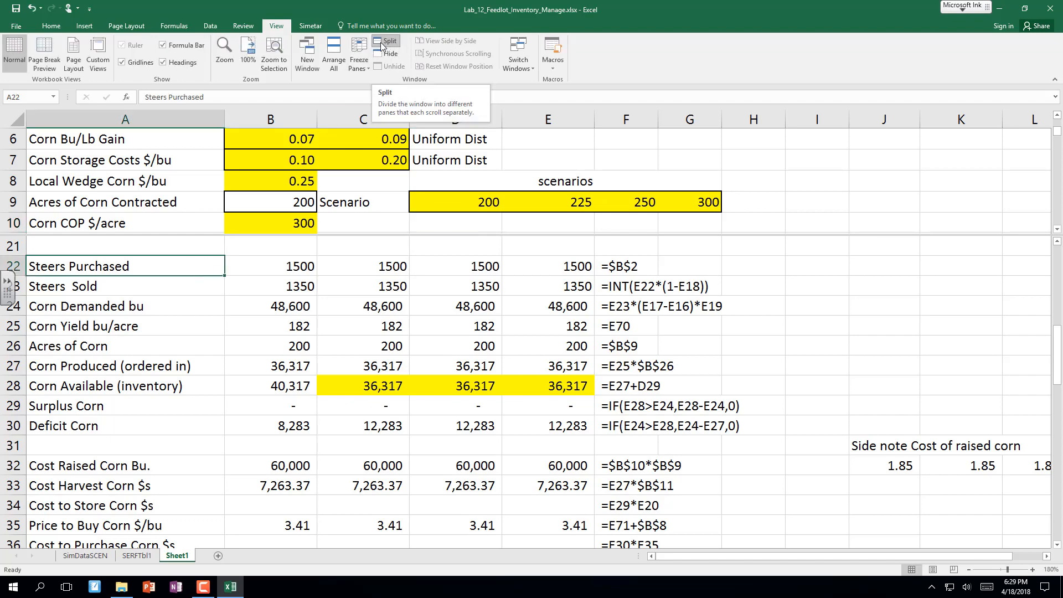
{"action": "left_click", "coordinate": [382, 43]}
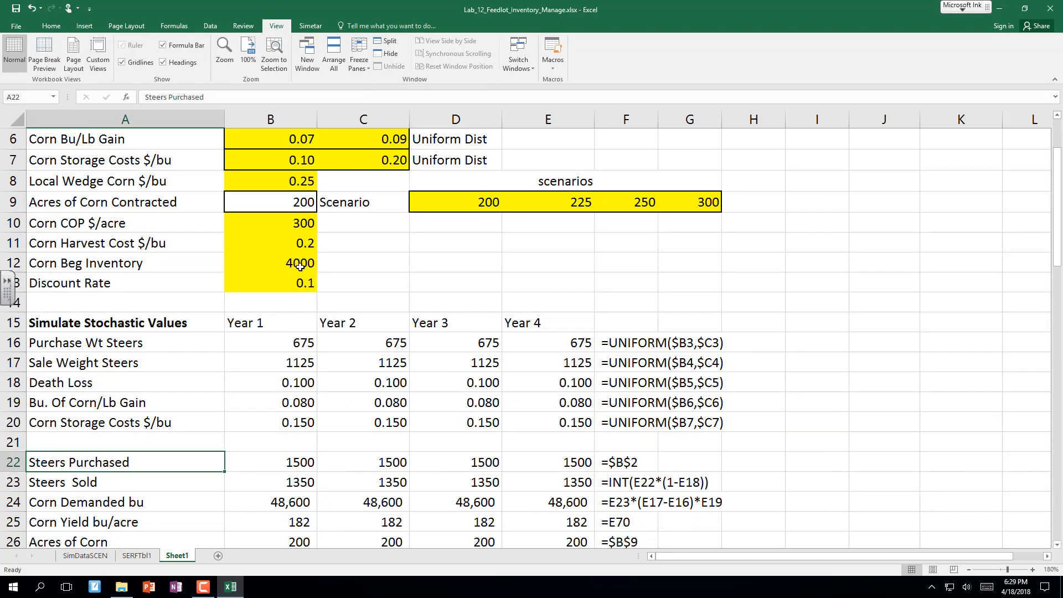
Examine which cells the Year 1 Deficit Corn formula in B30 refers to.
{"action": "scroll", "coordinate": [259, 384], "scroll_direction": "down", "scroll_amount": 3}
{"action": "scroll", "coordinate": [259, 384], "scroll_direction": "down", "scroll_amount": 2}
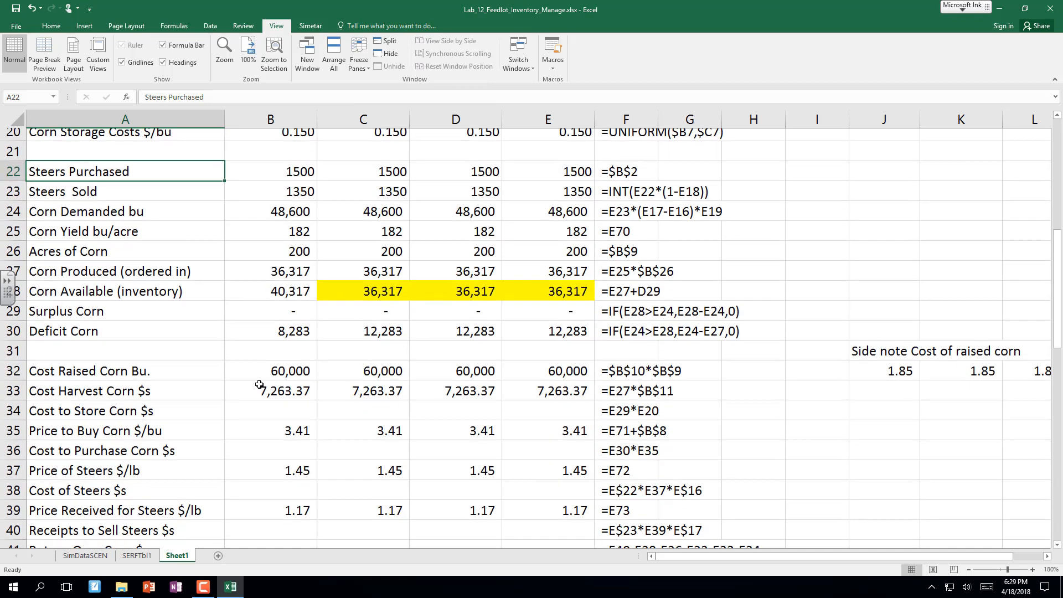
{"action": "left_click", "coordinate": [285, 316]}
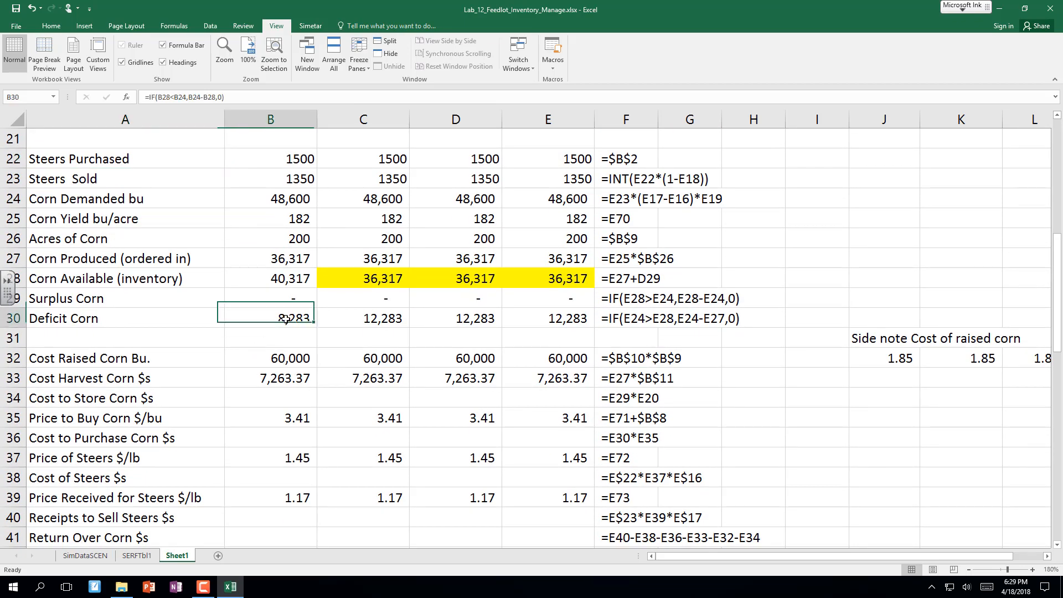
{"action": "key", "text": "F2"}
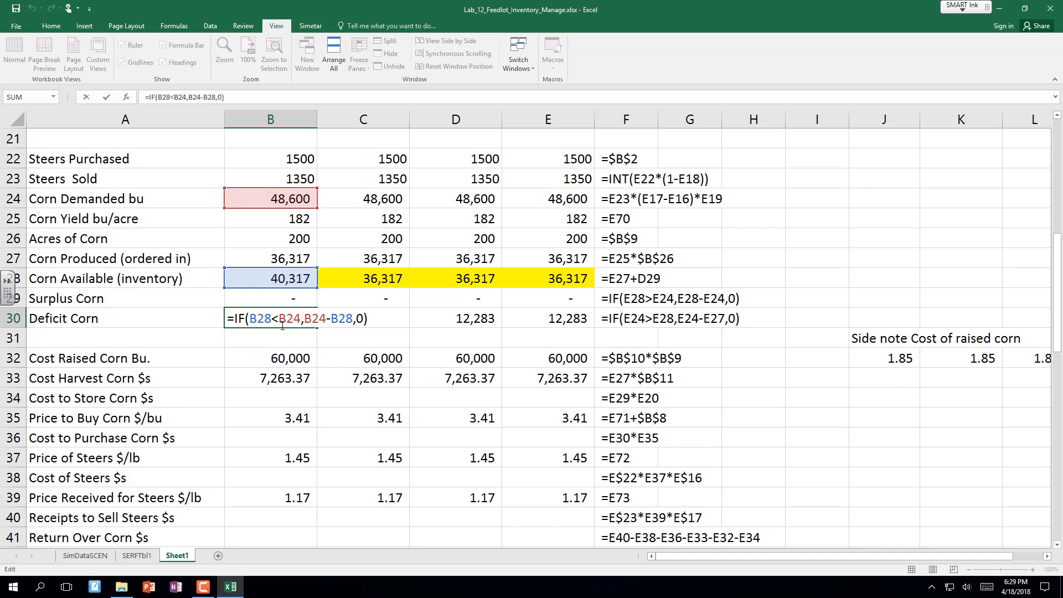
{"action": "key", "text": "ctrl+Return"}
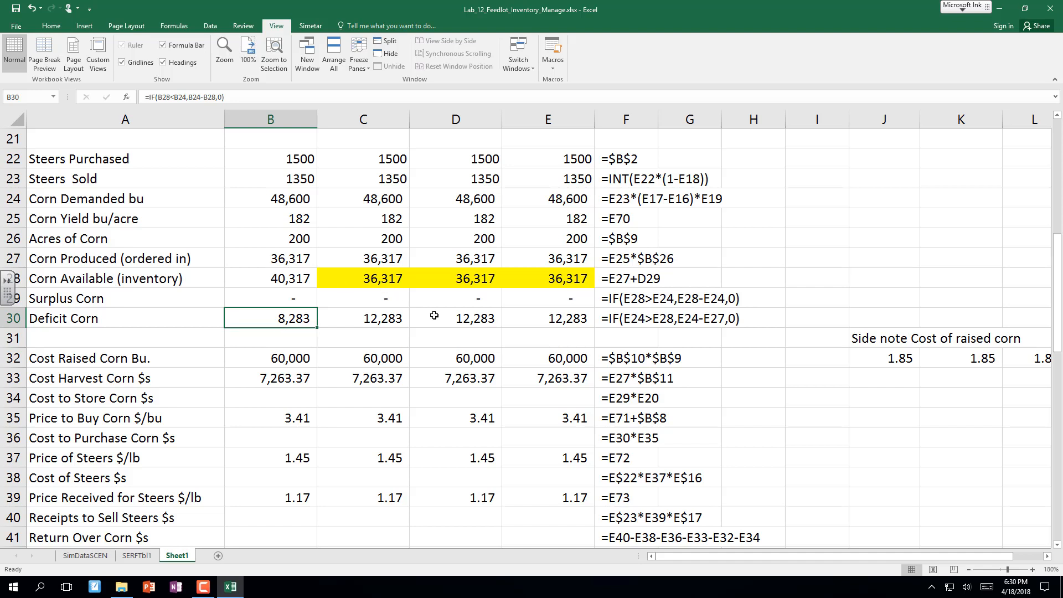
Replace the outdated formula note beside Deficit Corn in F30 with =vformula(E30.
{"action": "left_click", "coordinate": [644, 323]}
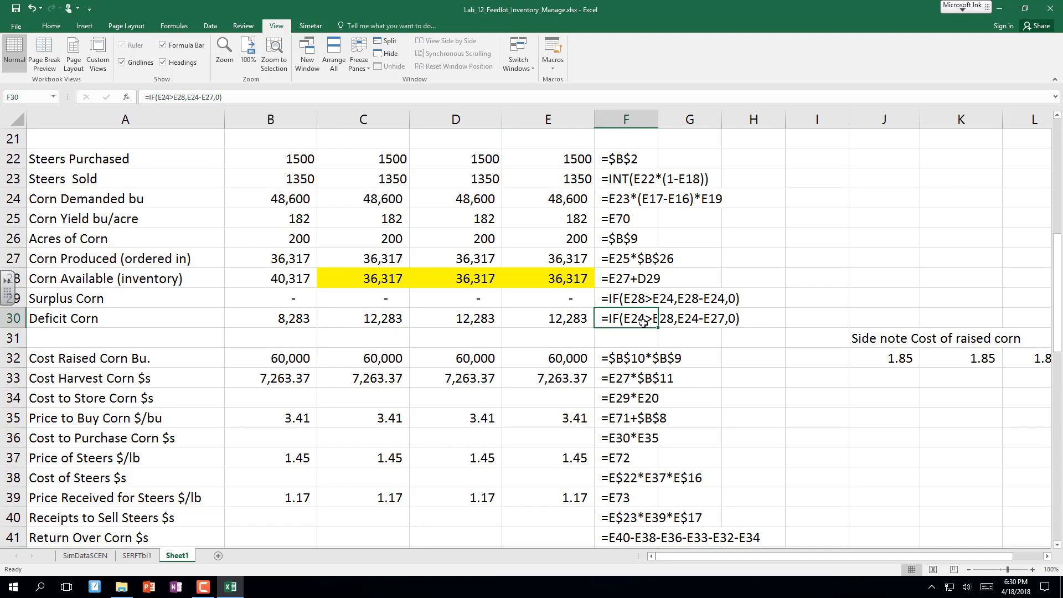
{"action": "key", "text": "Delete"}
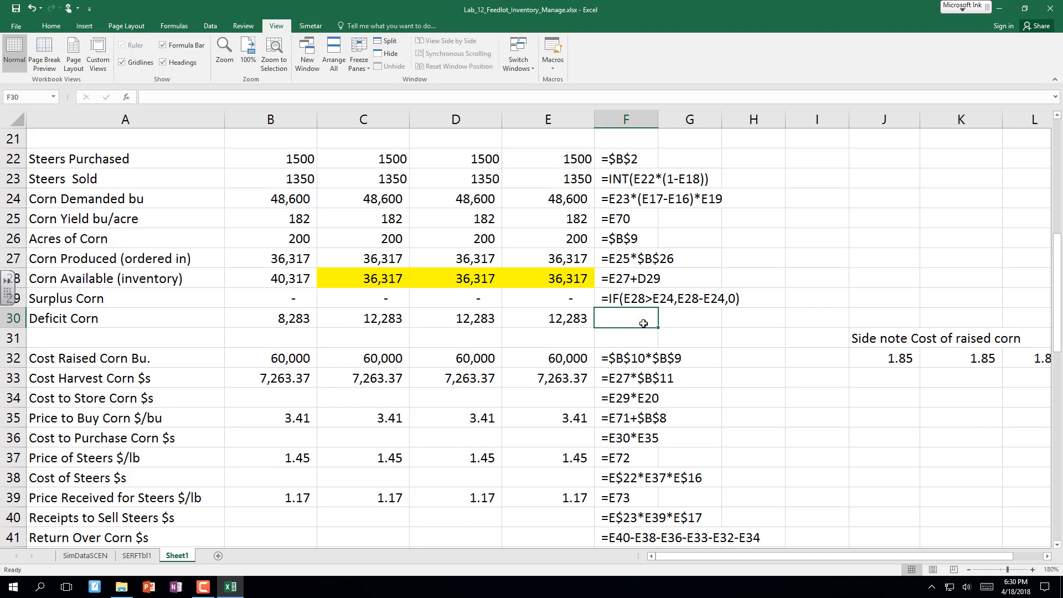
{"action": "type", "text": "=vfor"}
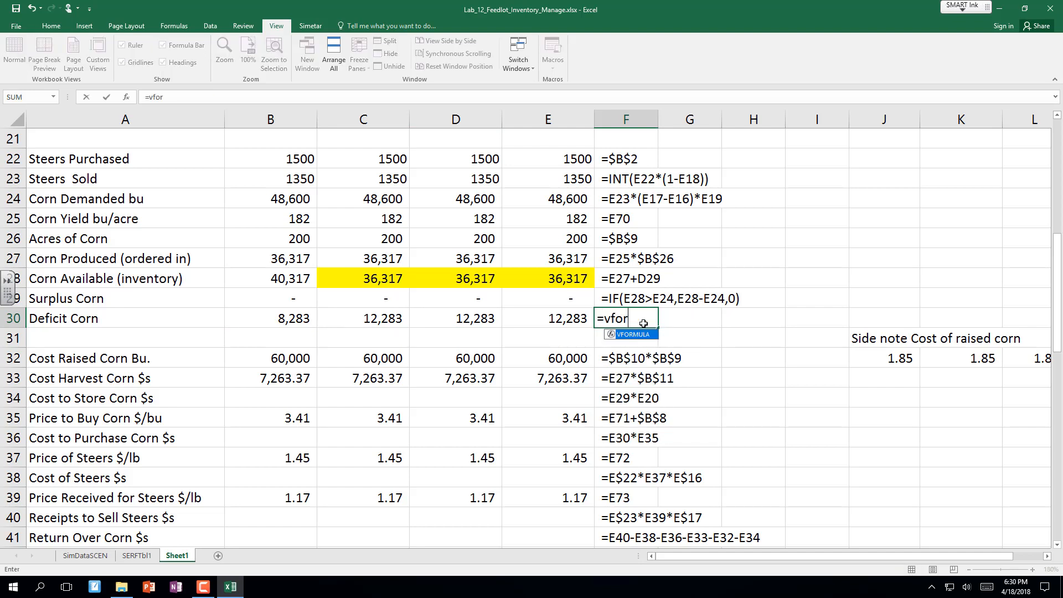
{"action": "type", "text": "mula("}
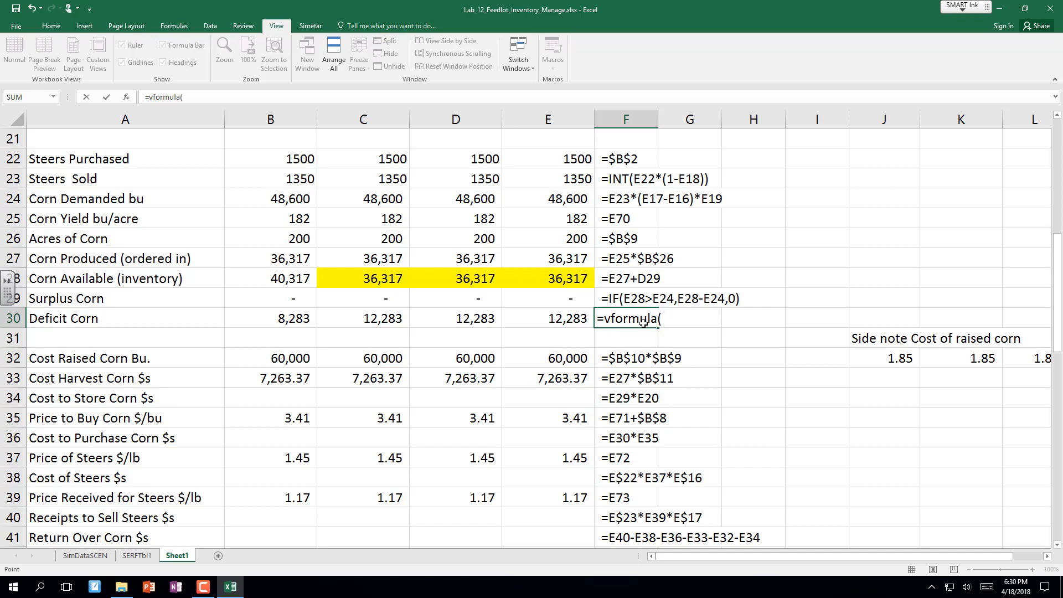
{"action": "key", "text": "Left"}
{"action": "key", "text": "Return"}
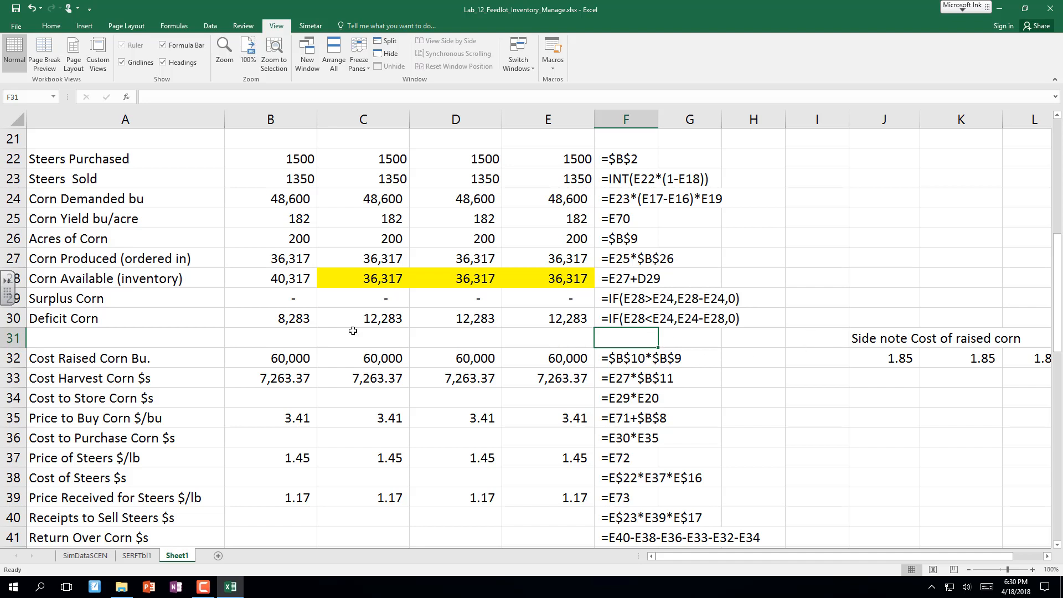
Look through the cost, steer price, receipts and present value rows from Cost Raised Corn down to the history table.
{"action": "left_click", "coordinate": [279, 356]}
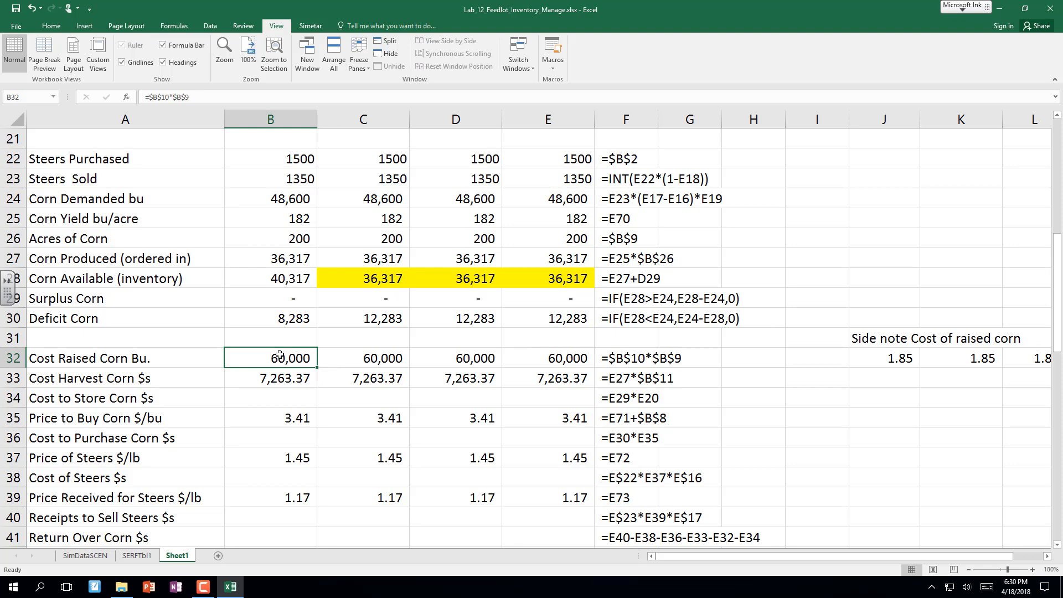
{"action": "key", "text": "Down"}
{"action": "key", "text": "Down"}
{"action": "key", "text": "Down"}
{"action": "key", "text": "Down"}
{"action": "key", "text": "Down"}
{"action": "key", "text": "Down"}
{"action": "key", "text": "Down"}
{"action": "key", "text": "Down"}
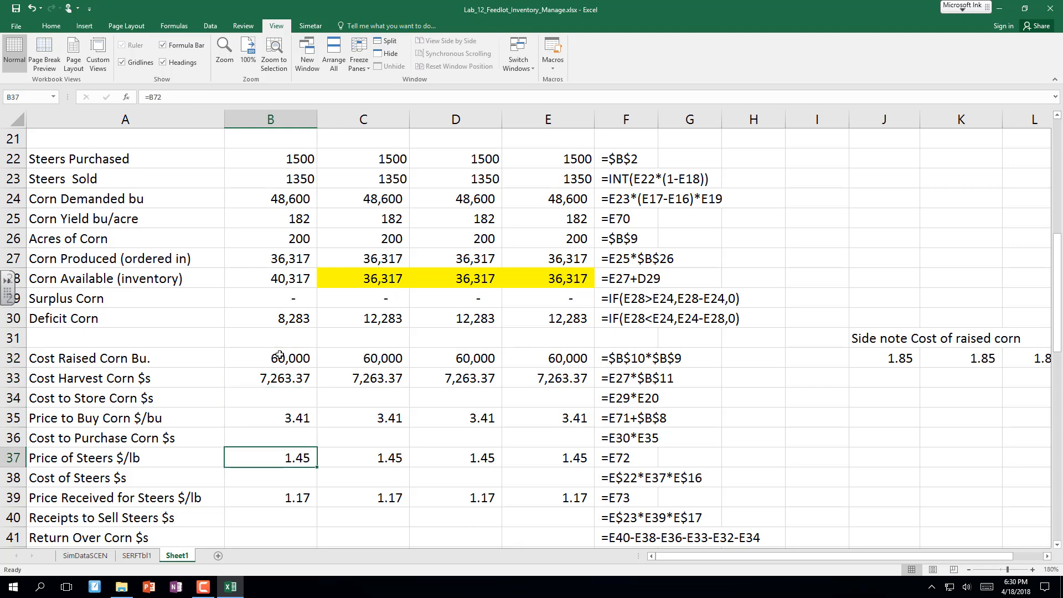
{"action": "key", "text": "Down"}
{"action": "key", "text": "Down"}
{"action": "key", "text": "Down"}
{"action": "key", "text": "Down"}
{"action": "key", "text": "Down"}
{"action": "key", "text": "Down"}
{"action": "key", "text": "Down"}
{"action": "key", "text": "Down"}
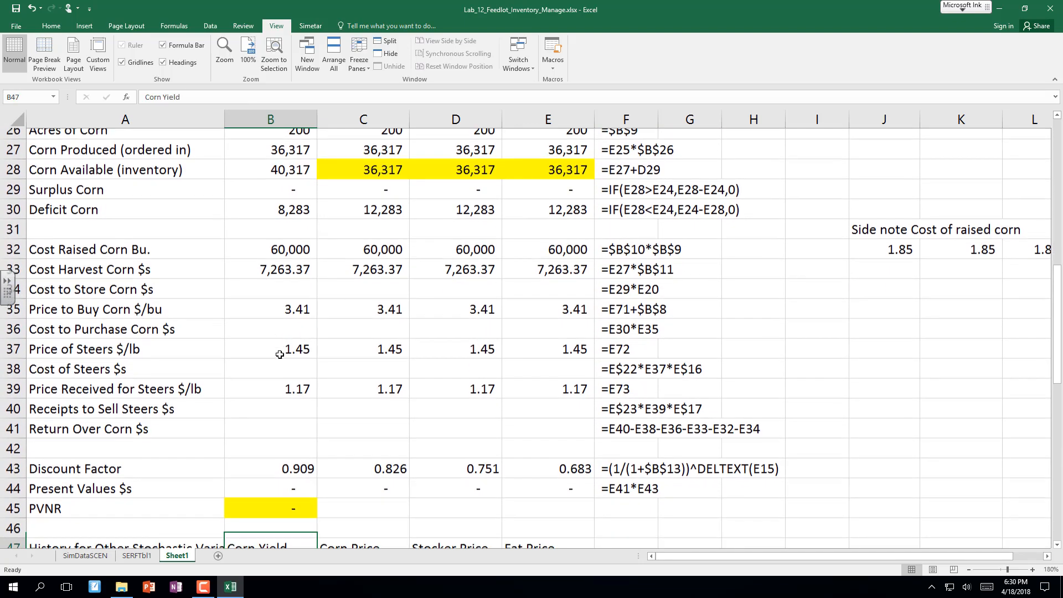
{"action": "key", "text": "Down"}
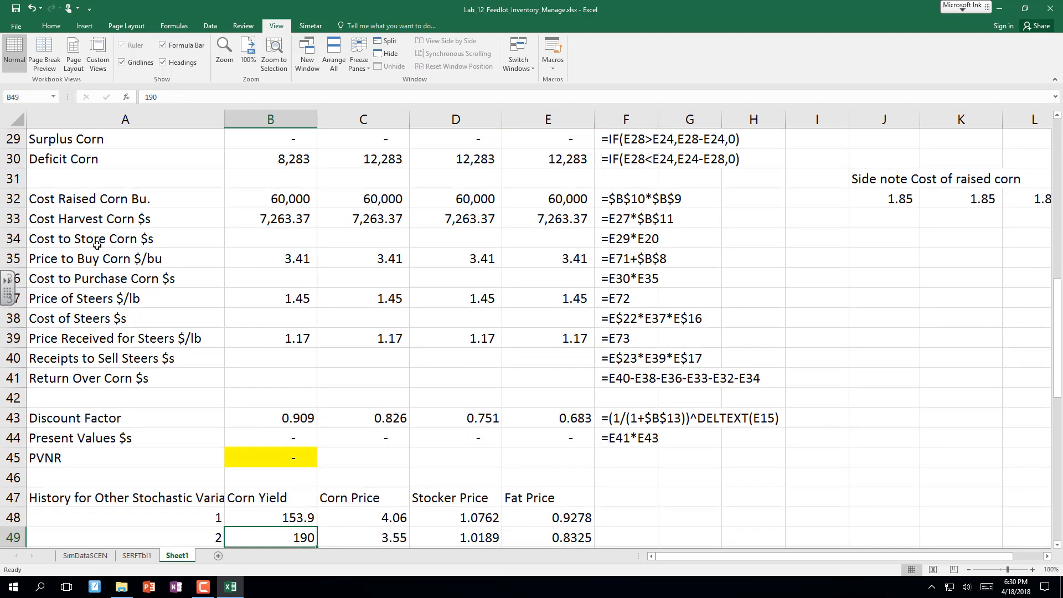
Examine which input cells the Year 1 Cost Raised Corn formula in B32 refers to.
{"action": "left_click", "coordinate": [284, 203]}
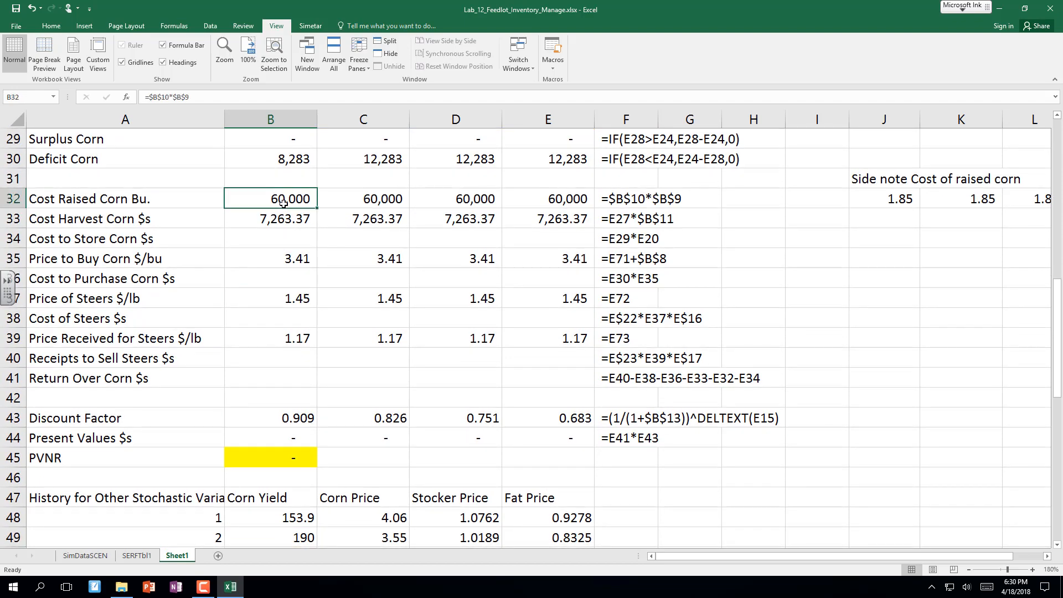
{"action": "key", "text": "F2"}
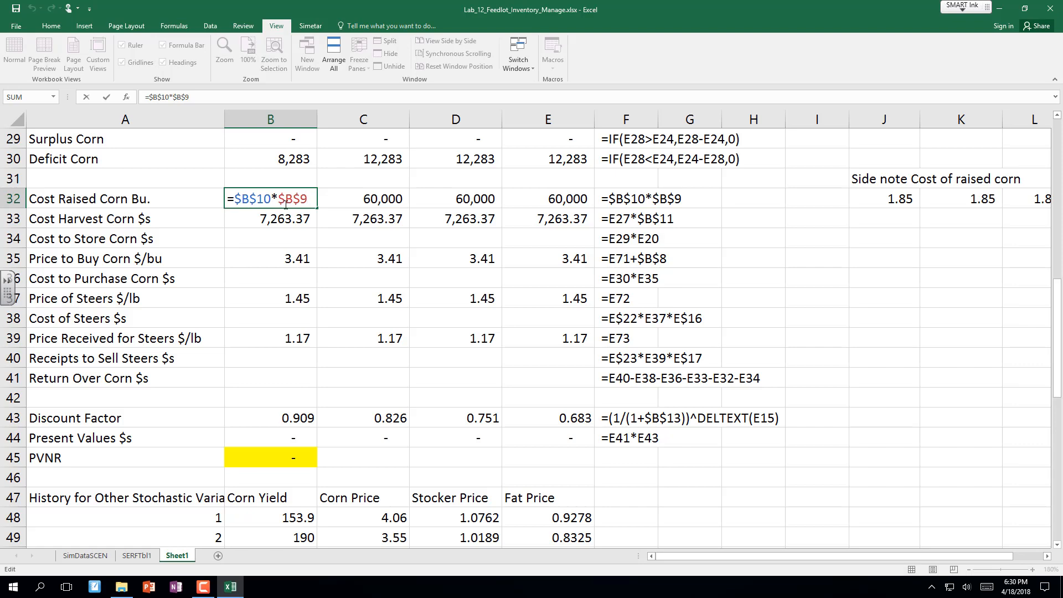
{"action": "scroll", "coordinate": [285, 203], "scroll_direction": "up", "scroll_amount": 8}
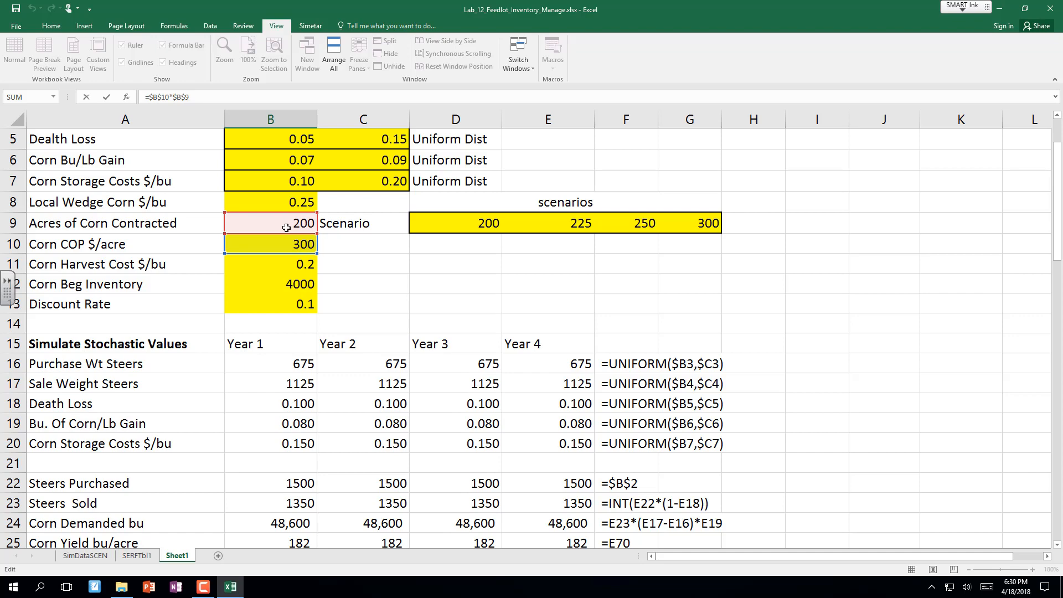
{"action": "scroll", "coordinate": [286, 227], "scroll_direction": "down", "scroll_amount": 6}
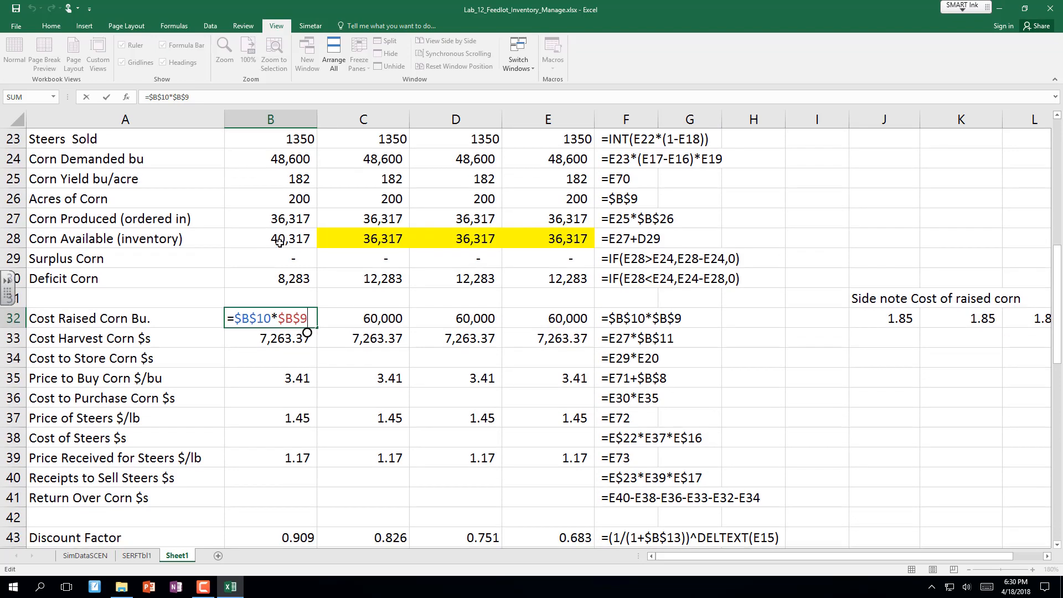
Trace the cells that the Year 1 Cost Harvest Corn formula in B33 refers to.
{"action": "left_click", "coordinate": [269, 340]}
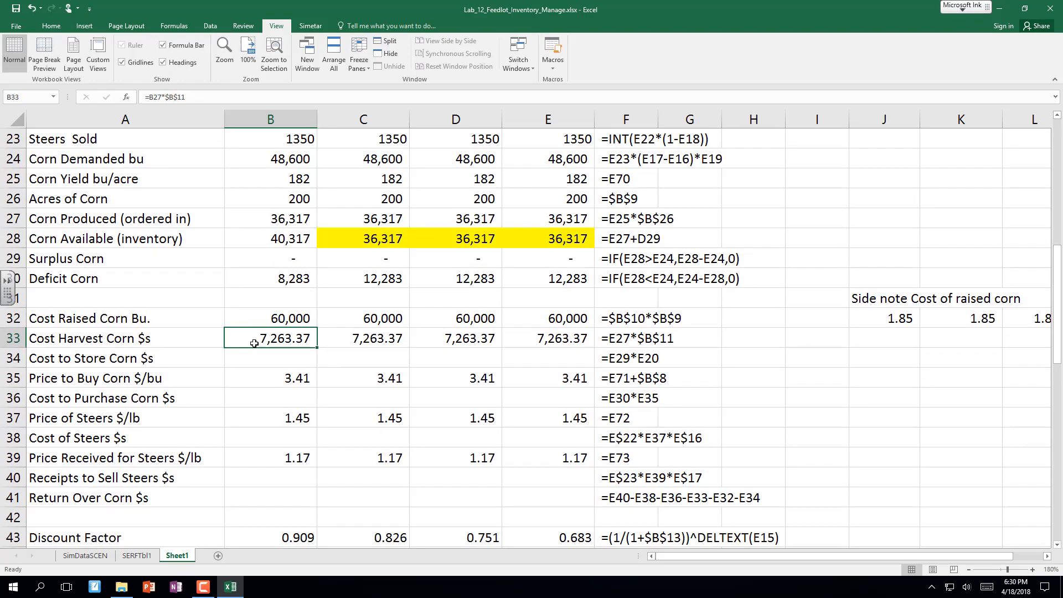
{"action": "key", "text": "F2"}
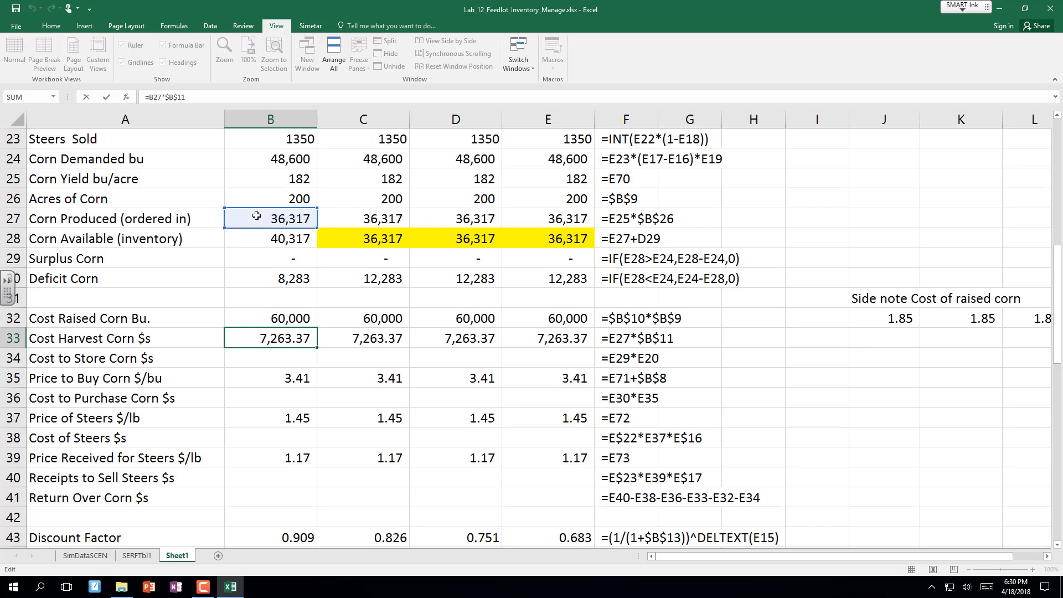
{"action": "scroll", "coordinate": [256, 216], "scroll_direction": "up", "scroll_amount": 5}
{"action": "scroll", "coordinate": [257, 216], "scroll_direction": "up", "scroll_amount": 1}
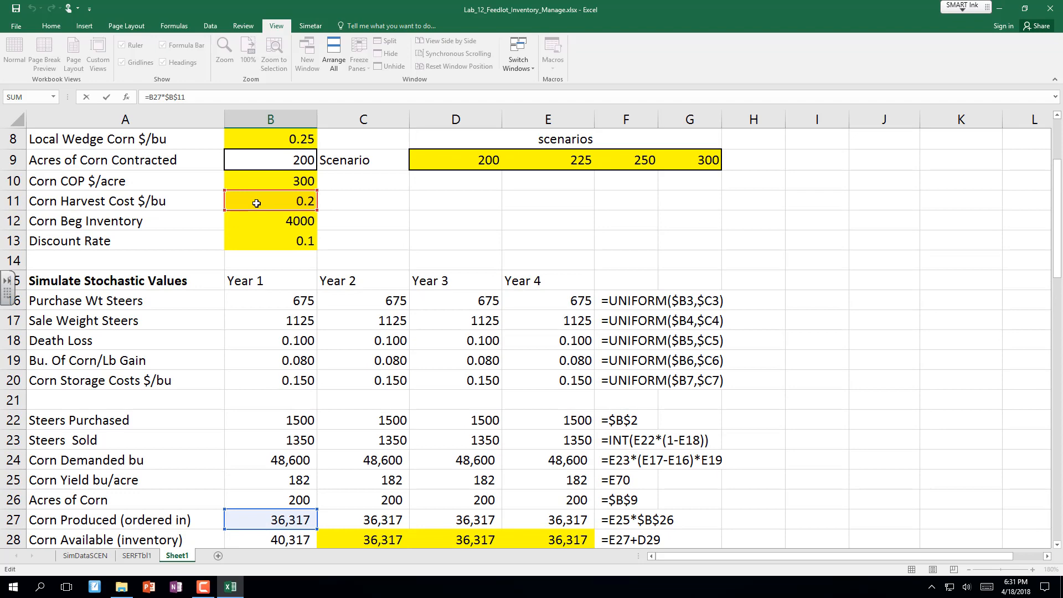
{"action": "scroll", "coordinate": [256, 203], "scroll_direction": "down", "scroll_amount": 7}
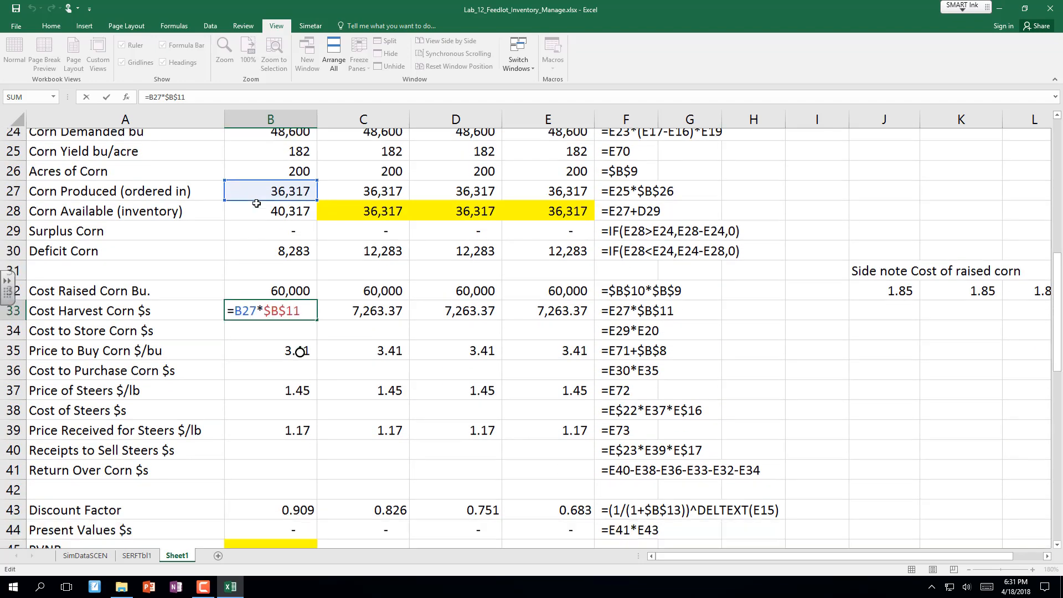
{"action": "key", "text": "ctrl+Return"}
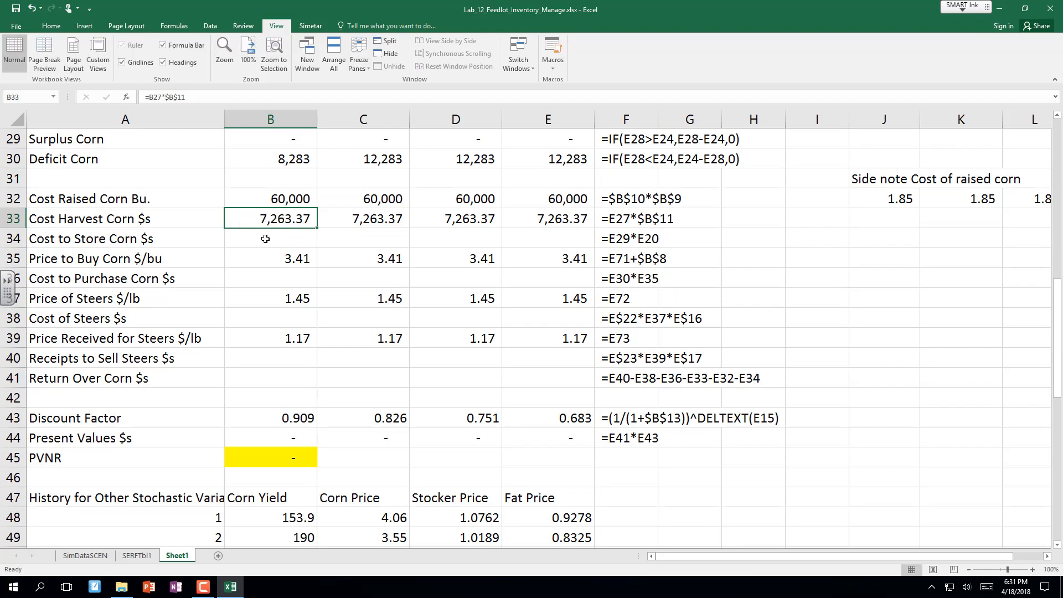
Enter the Year 1 Cost to Store Corn formula =$B$11*B29 in B34.
{"action": "left_click", "coordinate": [265, 239]}
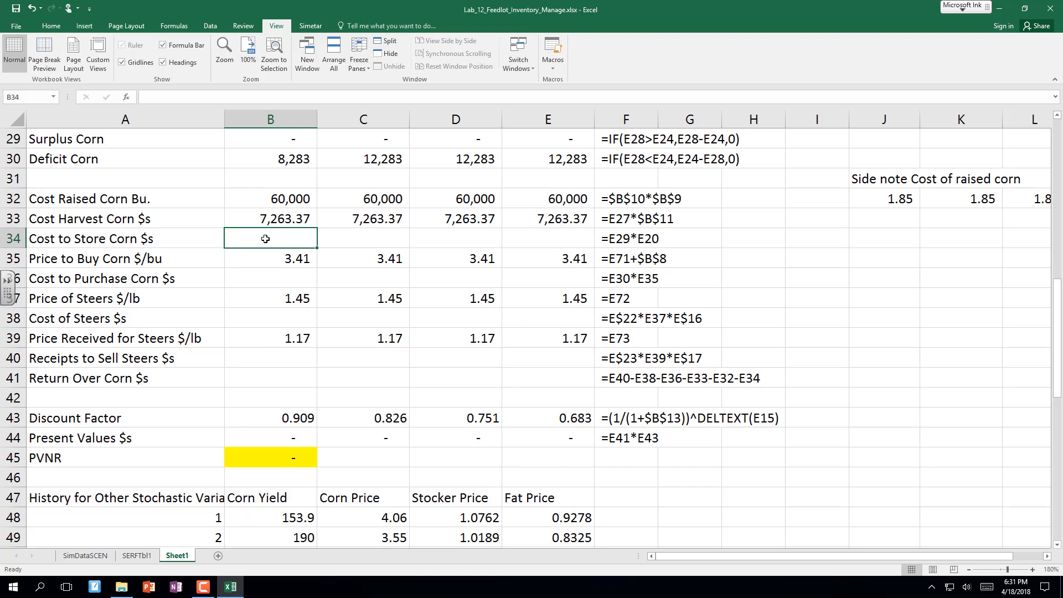
{"action": "type", "text": "="}
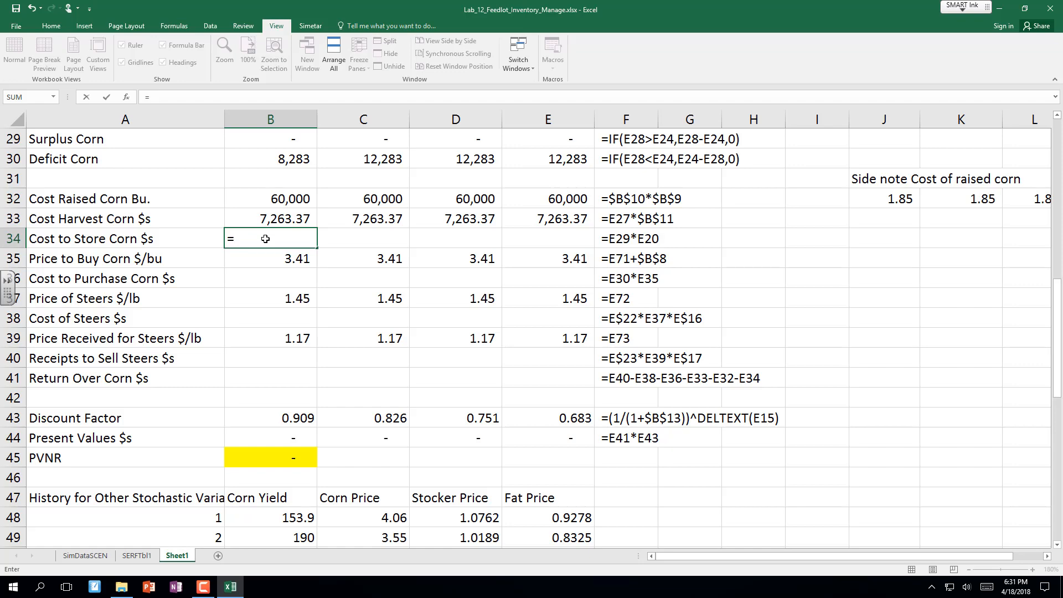
{"action": "scroll", "coordinate": [316, 237], "scroll_direction": "up", "scroll_amount": 4}
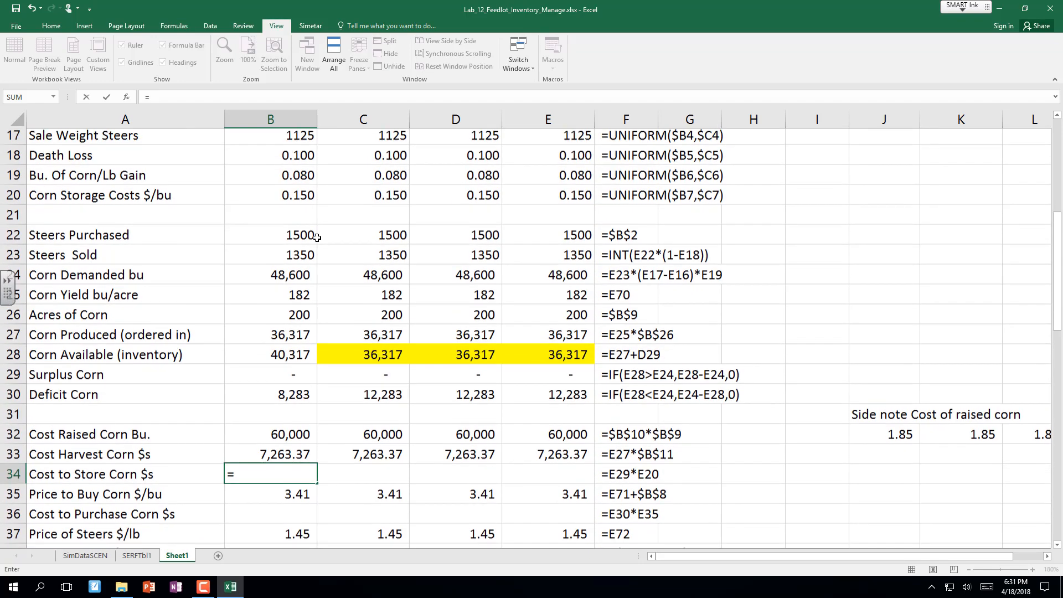
{"action": "scroll", "coordinate": [316, 237], "scroll_direction": "up", "scroll_amount": 4}
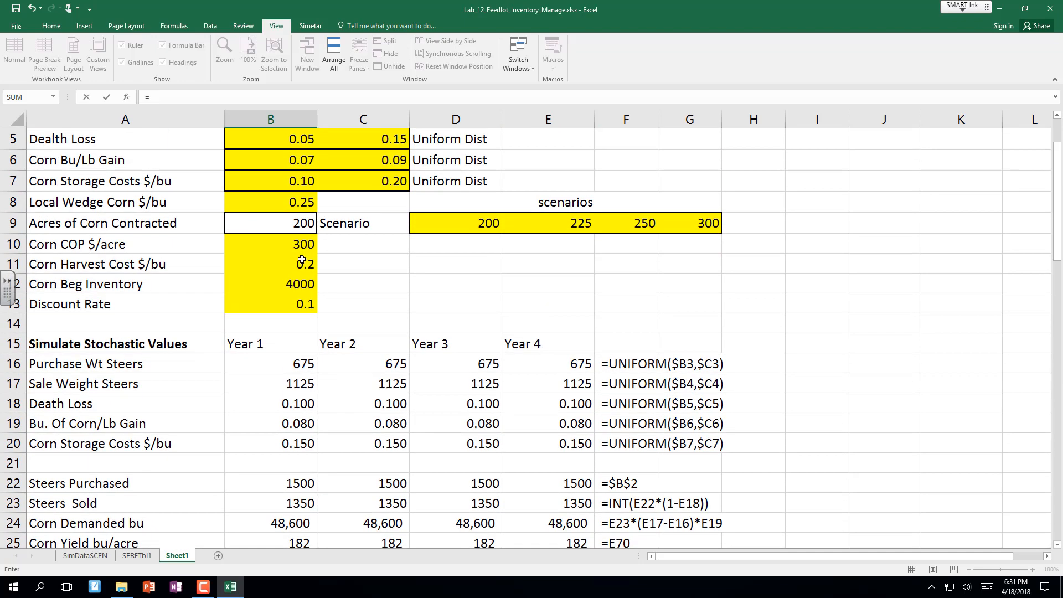
{"action": "left_click", "coordinate": [302, 261]}
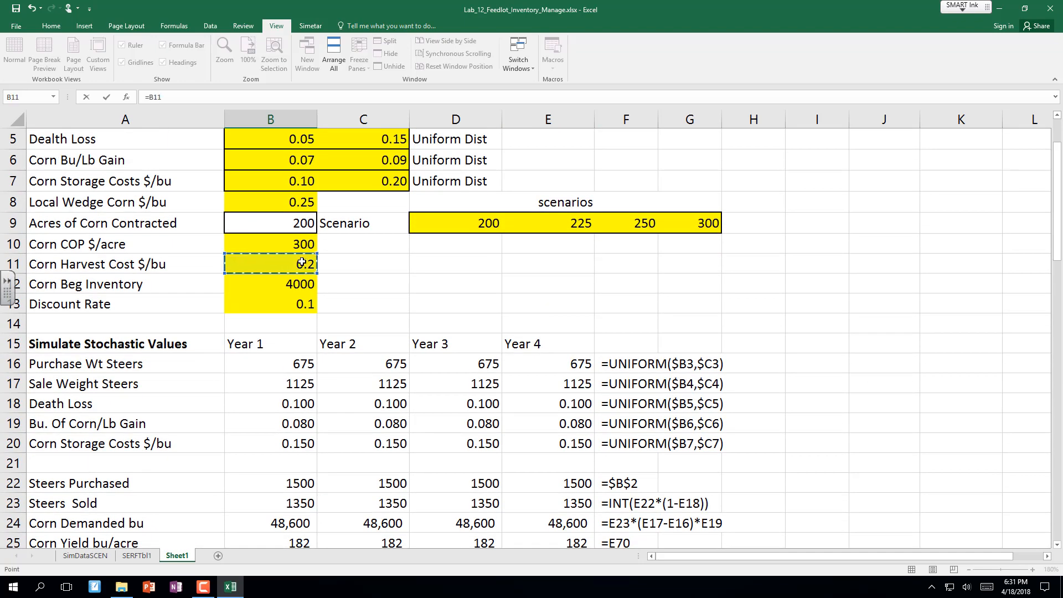
{"action": "key", "text": "F4"}
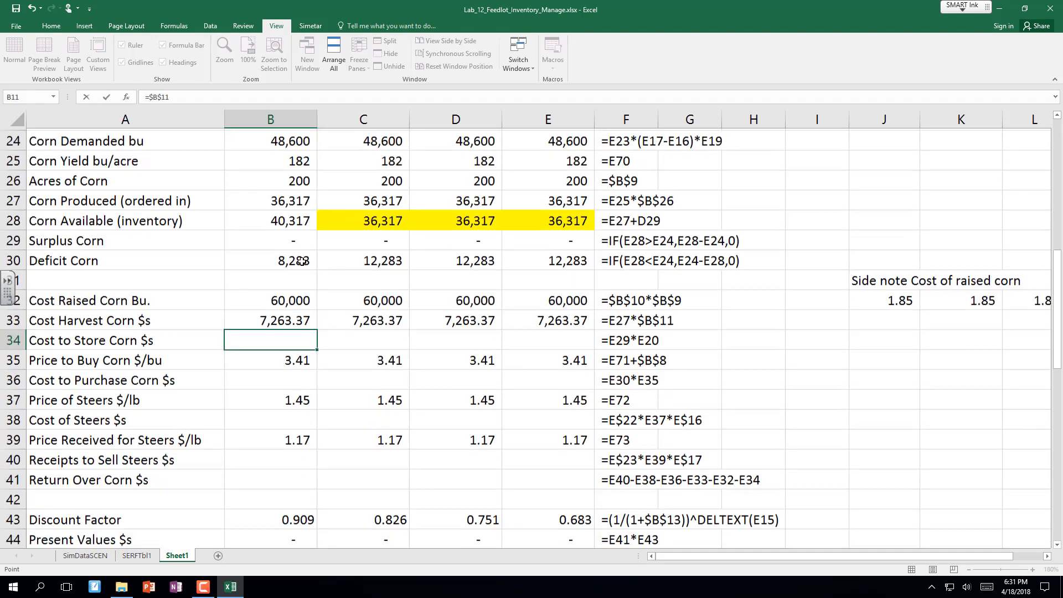
{"action": "type", "text": "*"}
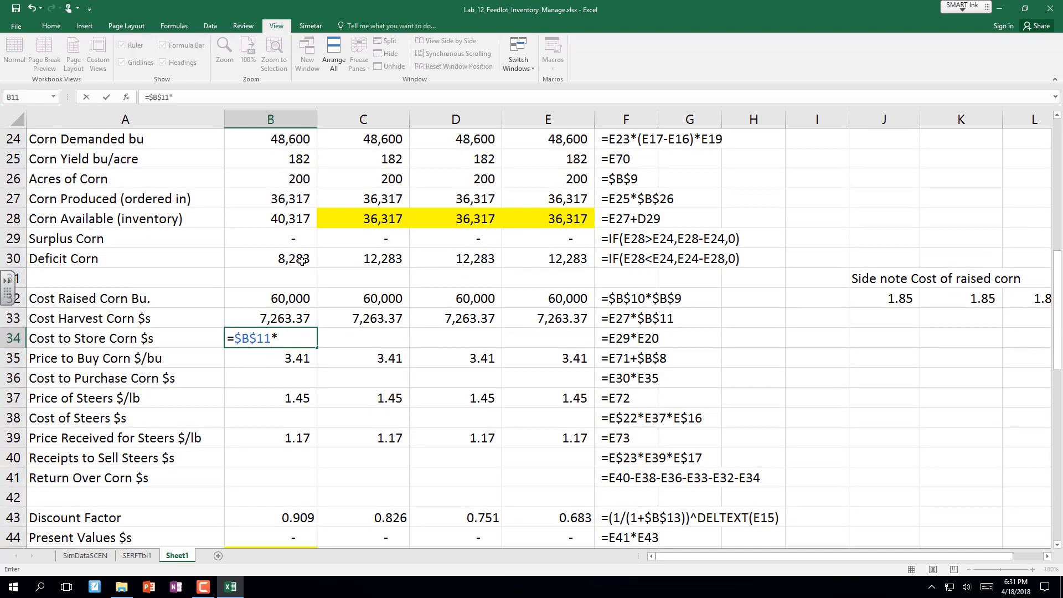
{"action": "left_click", "coordinate": [293, 238]}
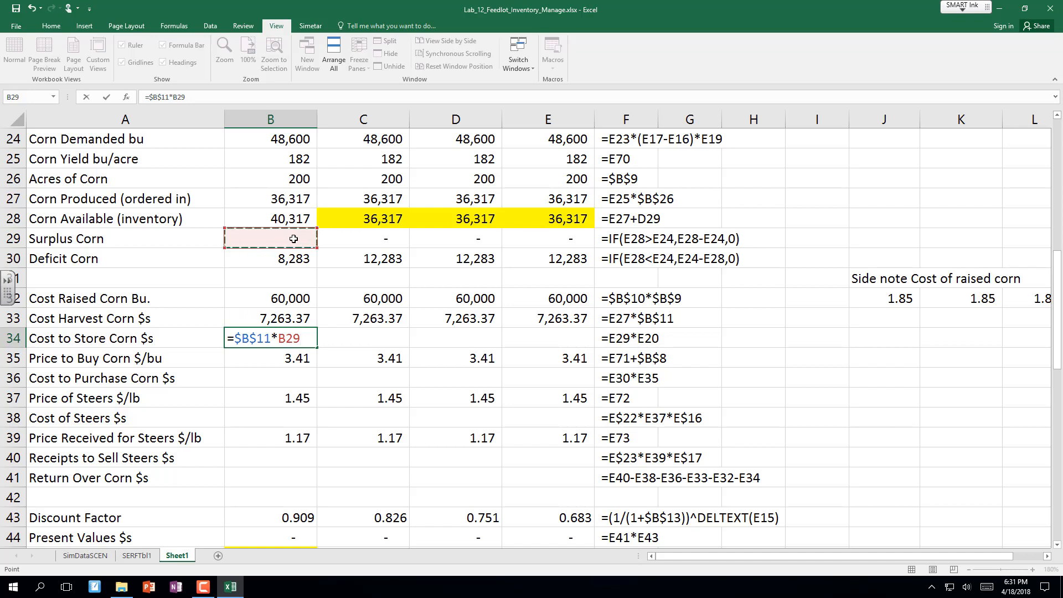
{"action": "key", "text": "Return"}
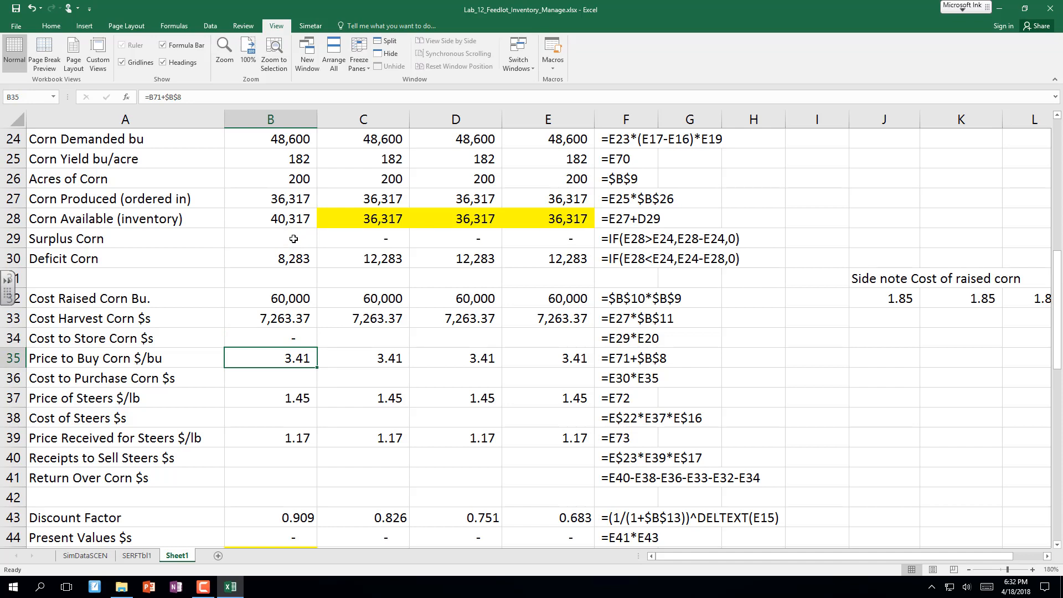
Repoint the cost reference in the B34 storage formula to Year 1 Corn Storage Costs, making it =$B$20*B29.
{"action": "left_click", "coordinate": [291, 338]}
{"action": "double_click", "coordinate": [290, 337]}
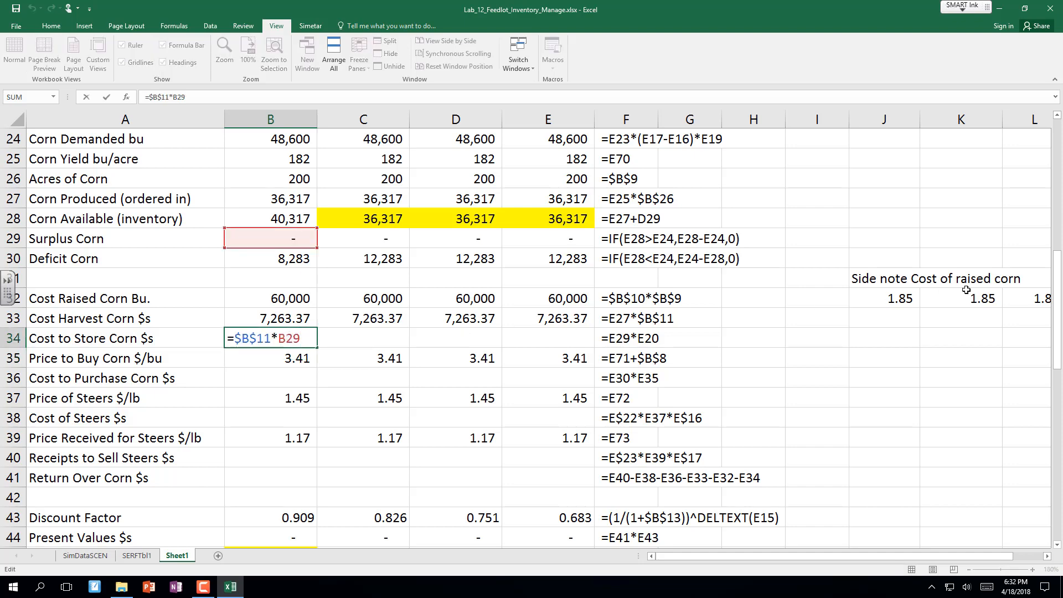
{"action": "left_click_drag", "start_coordinate": [1053, 275], "coordinate": [1046, 160]}
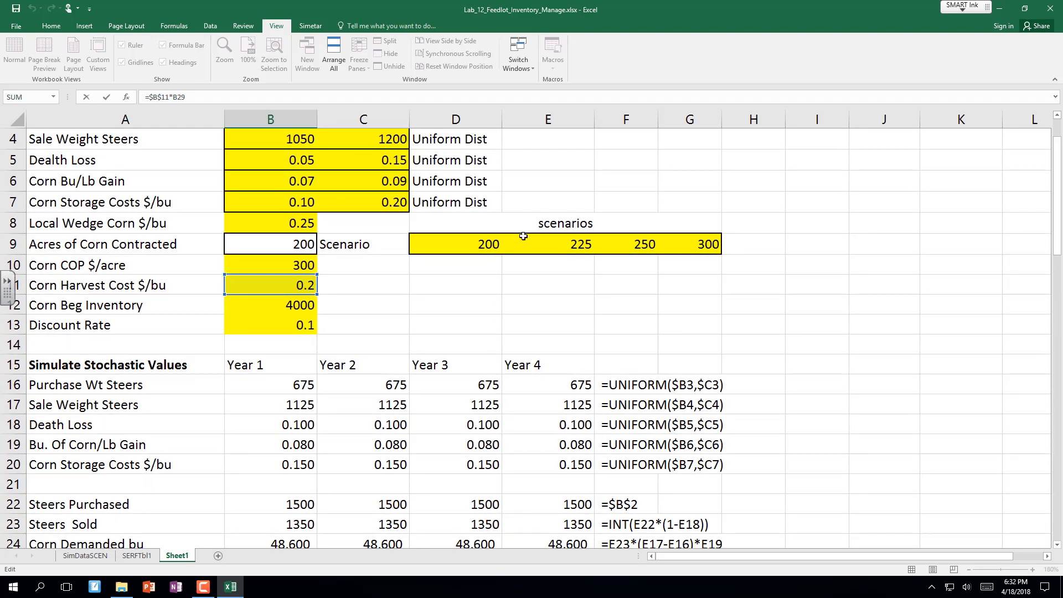
{"action": "left_click_drag", "start_coordinate": [280, 271], "coordinate": [295, 466]}
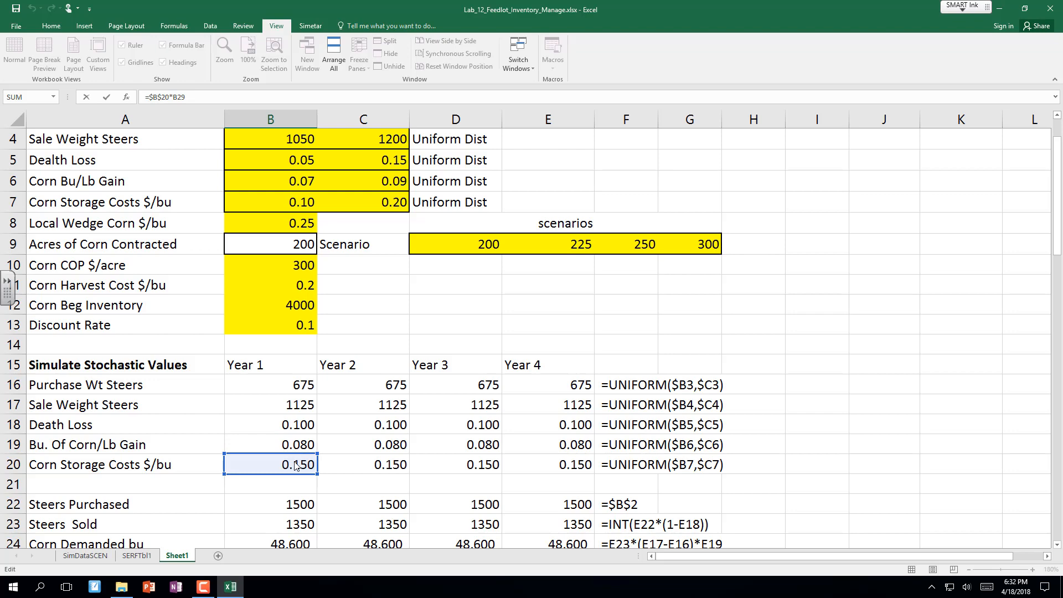
{"action": "left_click_drag", "start_coordinate": [295, 466], "coordinate": [295, 466]}
{"action": "key", "text": "Return"}
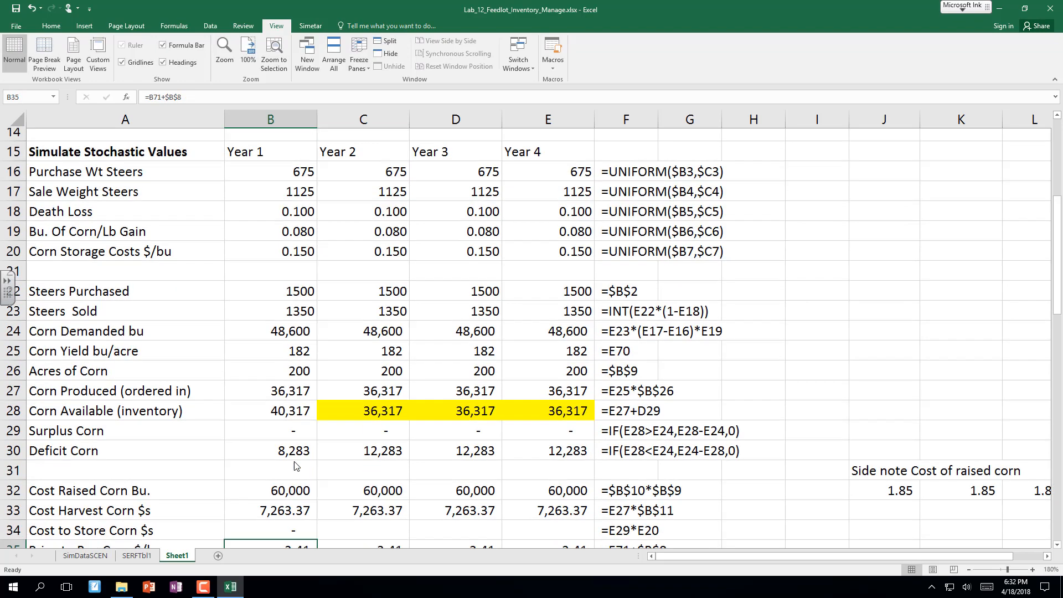
Copy the Year 1 Price to Buy Corn formula from B35 across to Year 4 in E35.
{"action": "key", "text": "Down"}
{"action": "key", "text": "Down"}
{"action": "key", "text": "Down"}
{"action": "key", "text": "Down"}
{"action": "key", "text": "Down"}
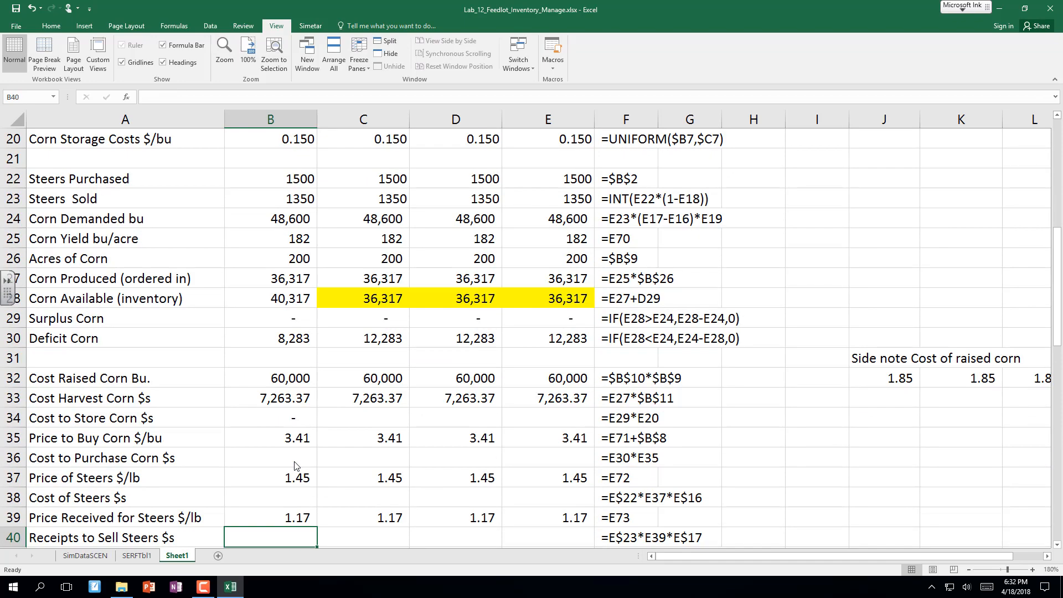
{"action": "left_click", "coordinate": [293, 442]}
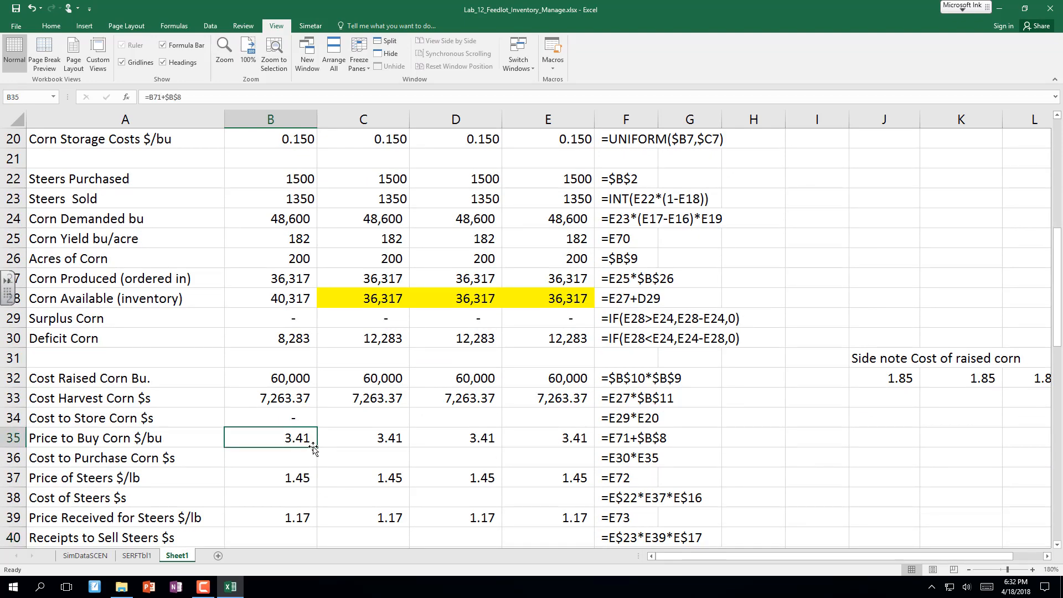
{"action": "left_click_drag", "start_coordinate": [315, 449], "coordinate": [586, 449]}
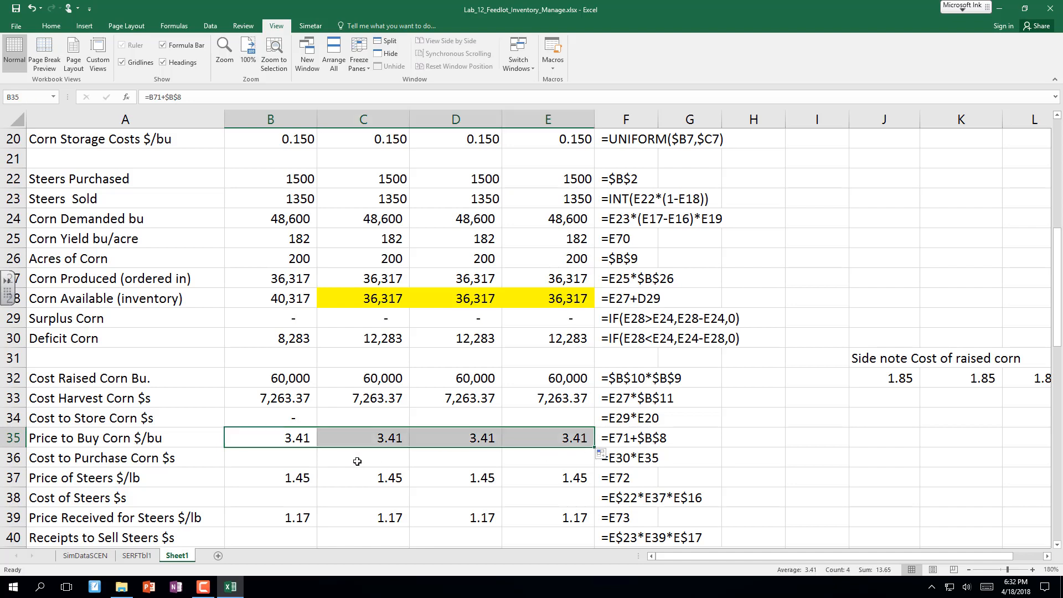
Make the storage cost reference in B34 relative so the formula reads =B20*B29.
{"action": "left_click", "coordinate": [290, 421]}
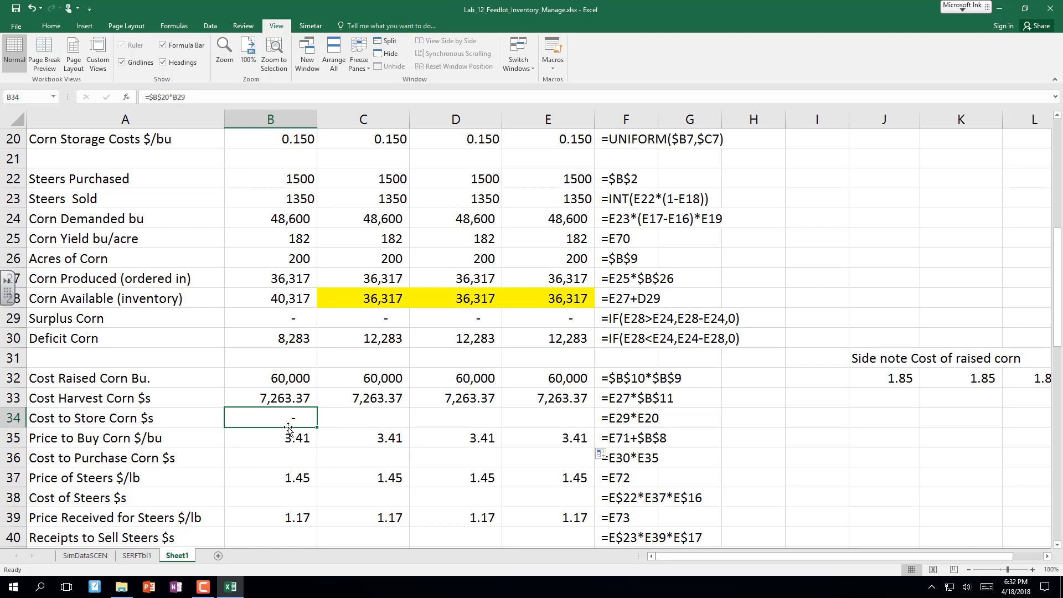
{"action": "double_click", "coordinate": [288, 414]}
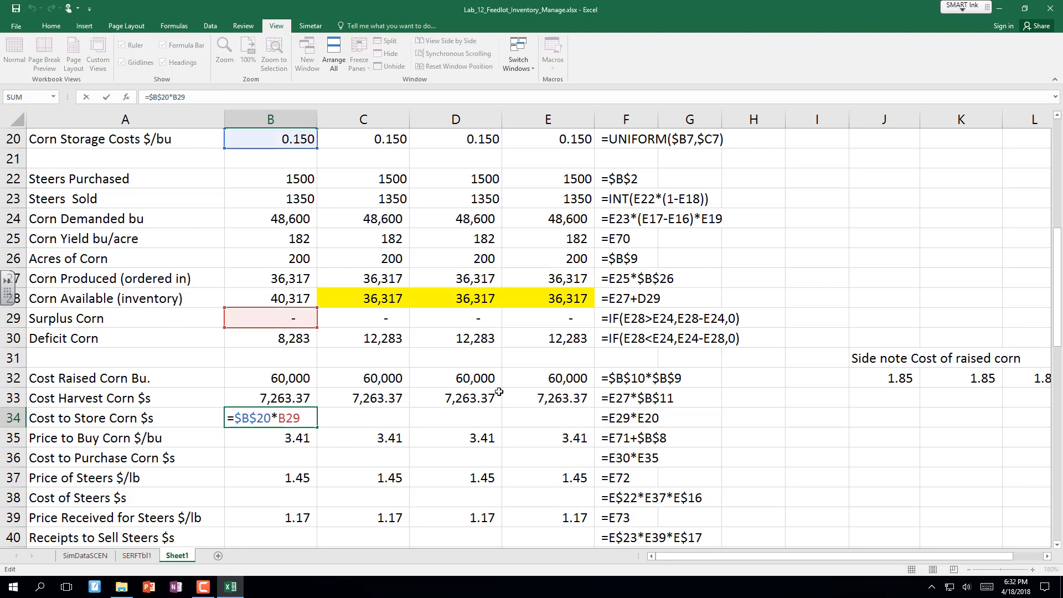
{"action": "left_click_drag", "start_coordinate": [1060, 348], "coordinate": [1057, 308]}
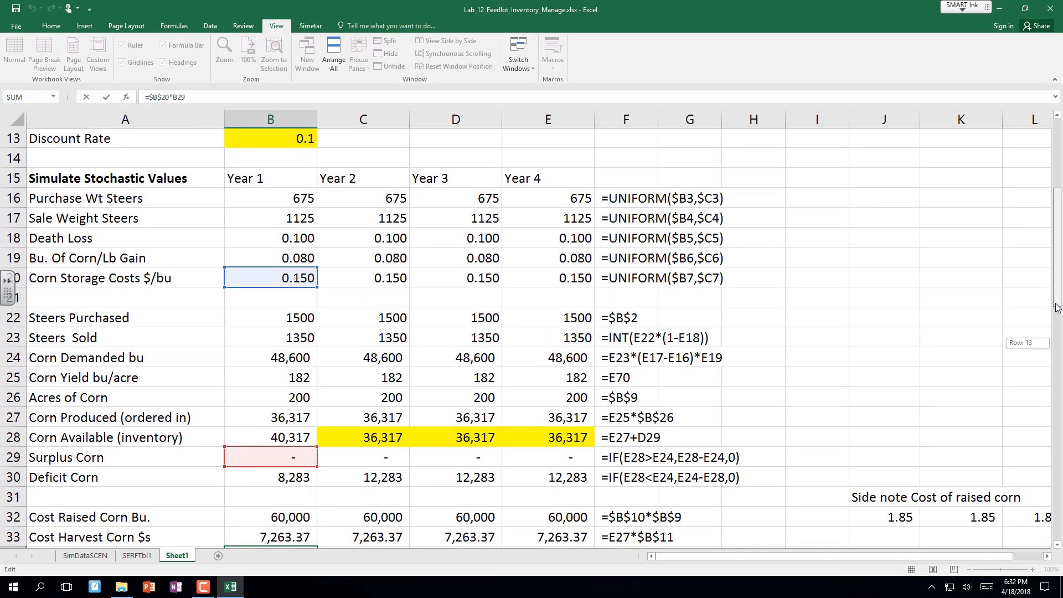
{"action": "left_click_drag", "start_coordinate": [1057, 308], "coordinate": [1058, 342]}
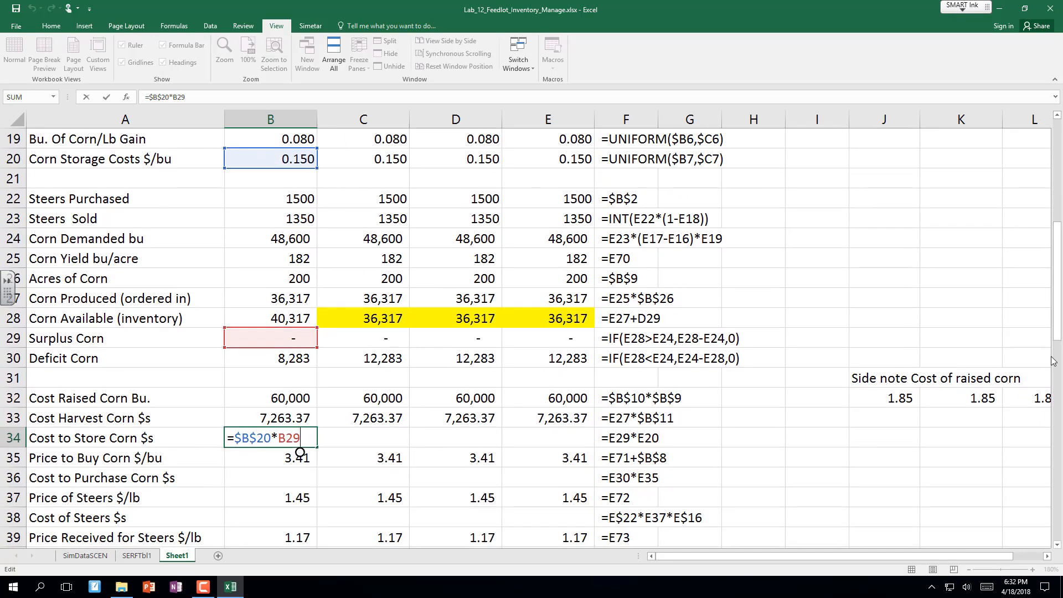
{"action": "left_click", "coordinate": [244, 438]}
{"action": "key", "text": "BackSpace"}
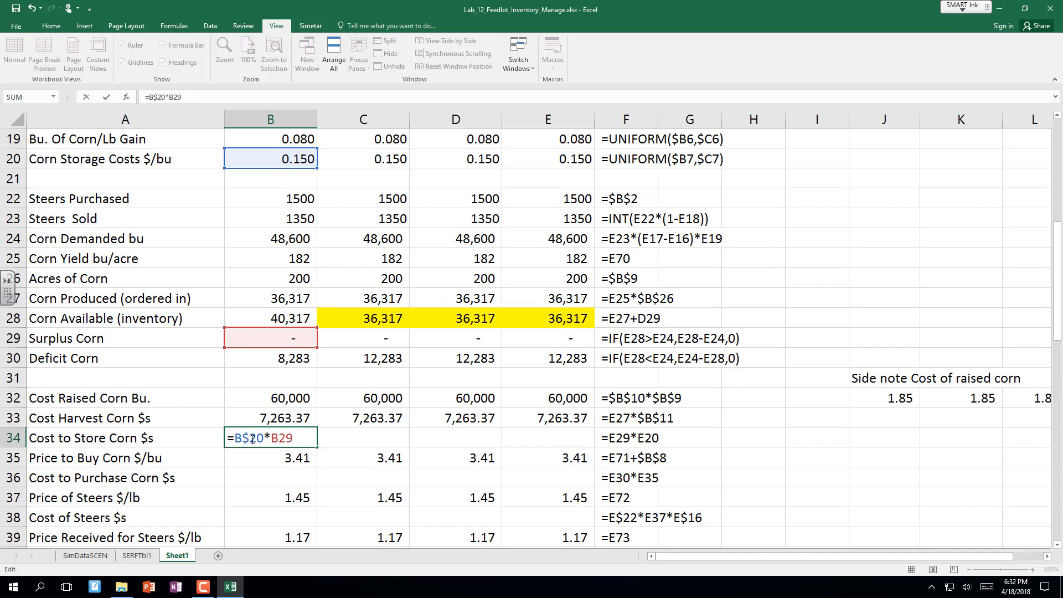
{"action": "key", "text": "BackSpace"}
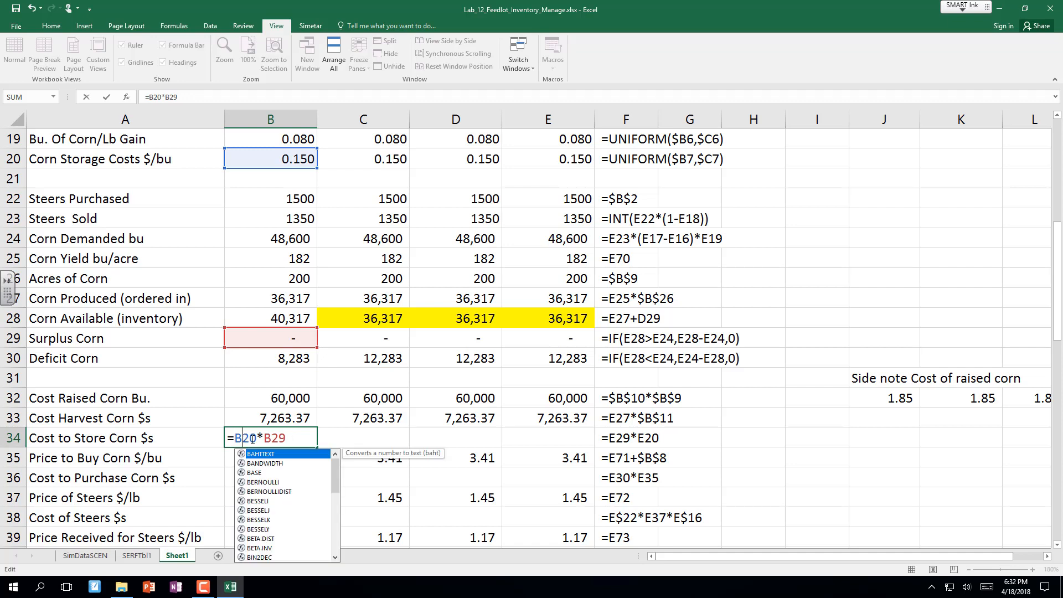
{"action": "key", "text": "Return"}
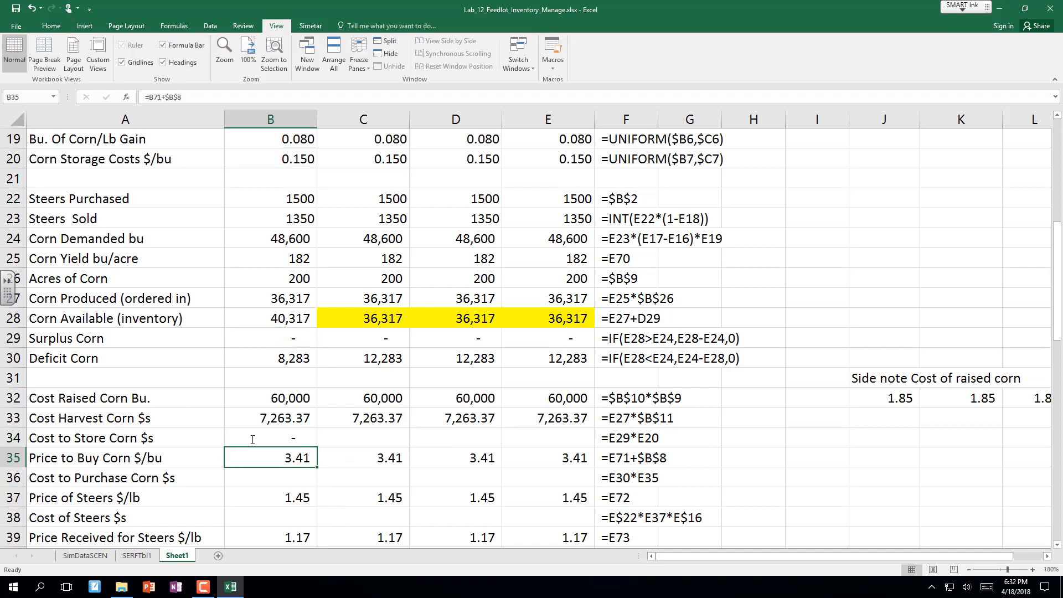
Copy the Cost to Store Corn formula from B34 across Years 2 to 4, through E34.
{"action": "left_click", "coordinate": [276, 437]}
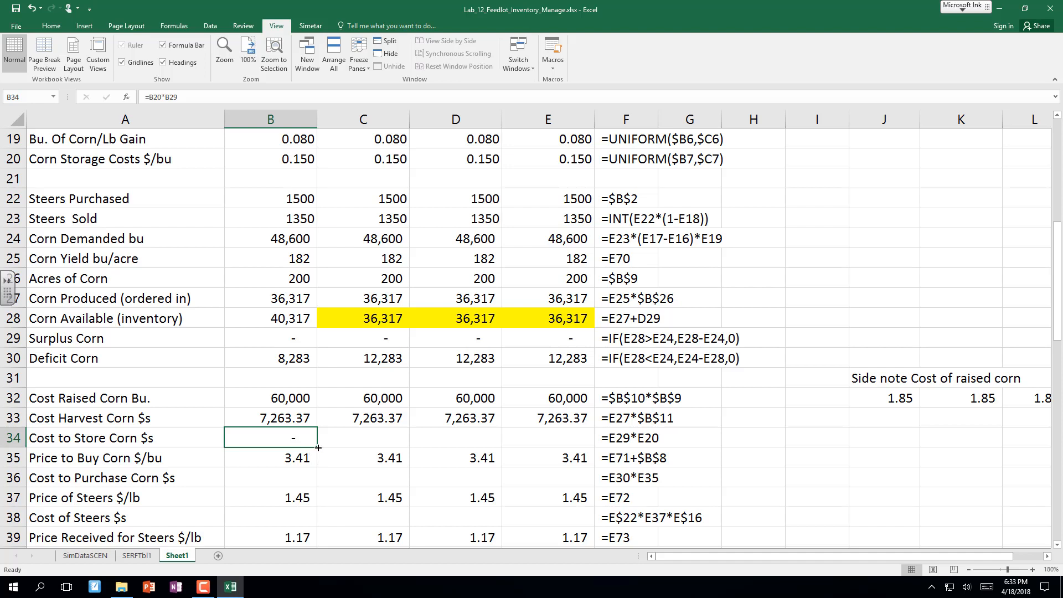
{"action": "left_click_drag", "start_coordinate": [319, 447], "coordinate": [588, 458]}
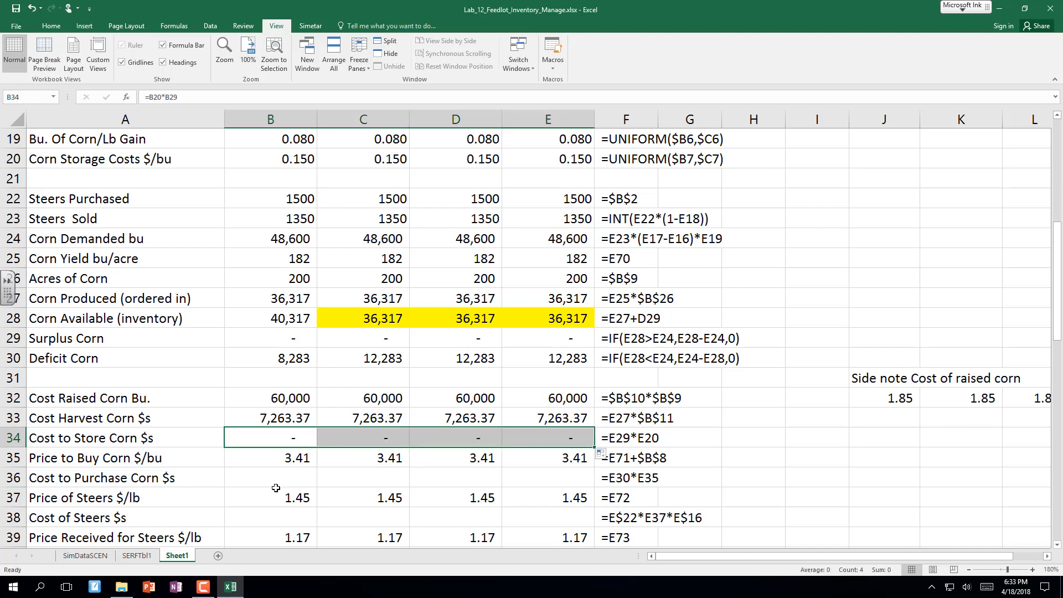
{"action": "scroll", "coordinate": [265, 487], "scroll_direction": "down", "scroll_amount": 1}
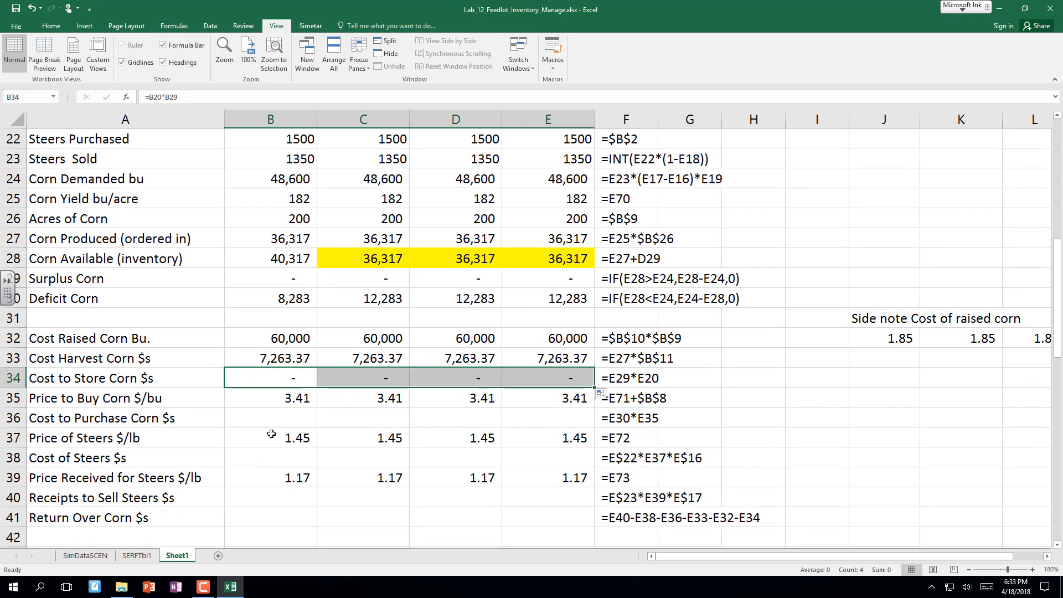
Inspect the Year 1 Price to Buy Corn formula in B35 without changing it.
{"action": "left_click", "coordinate": [275, 416]}
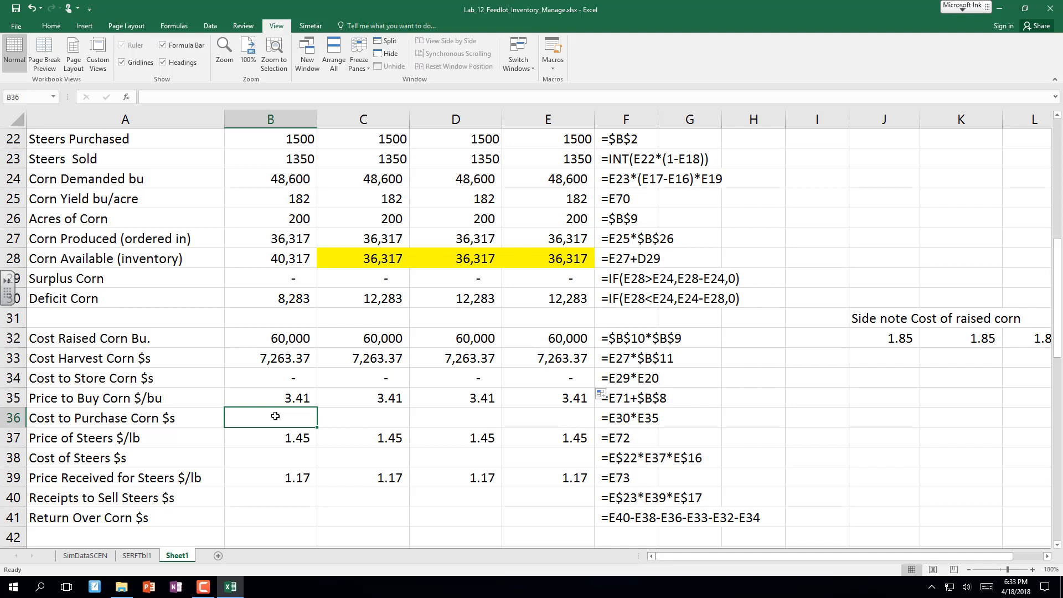
{"action": "left_click", "coordinate": [295, 394]}
{"action": "double_click", "coordinate": [295, 394]}
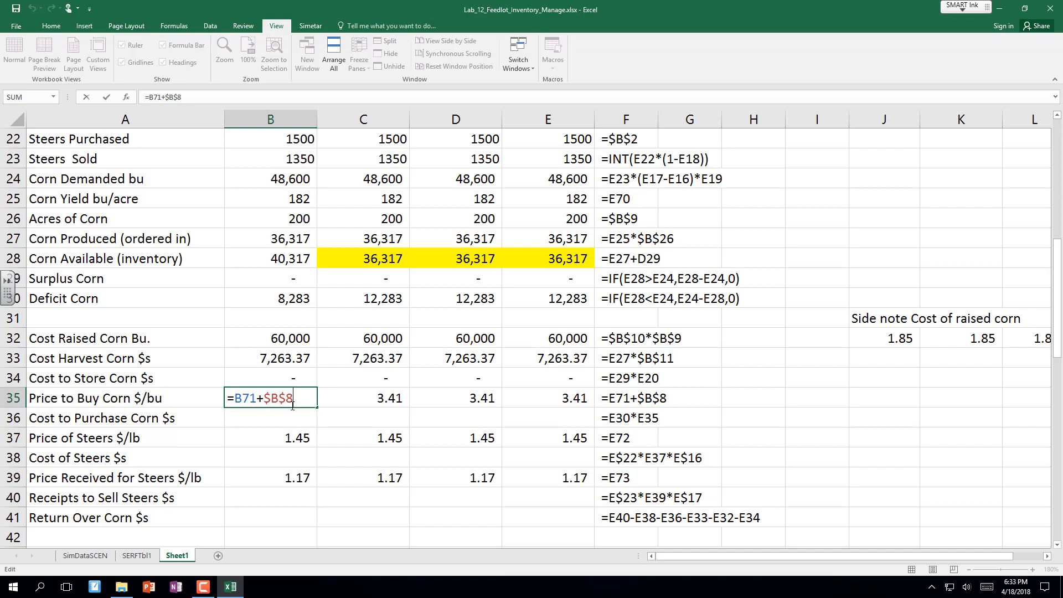
{"action": "key", "text": "Escape"}
Enter the Year 1 Cost to Purchase Corn formula =B30*B35 in B36 and copy it across Years 2 to 4 through E36.
{"action": "left_click", "coordinate": [286, 417]}
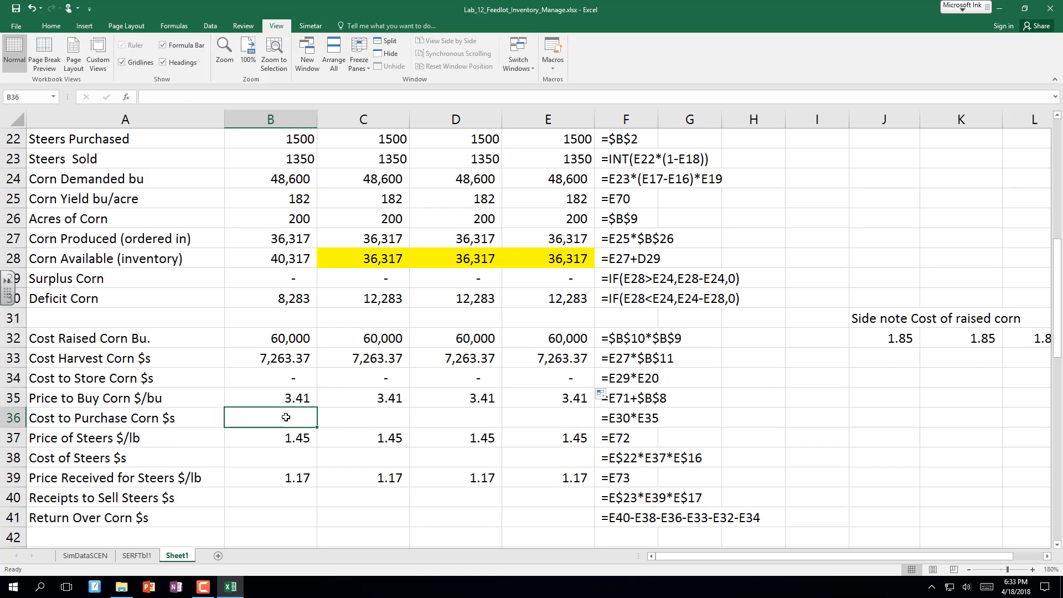
{"action": "type", "text": "="}
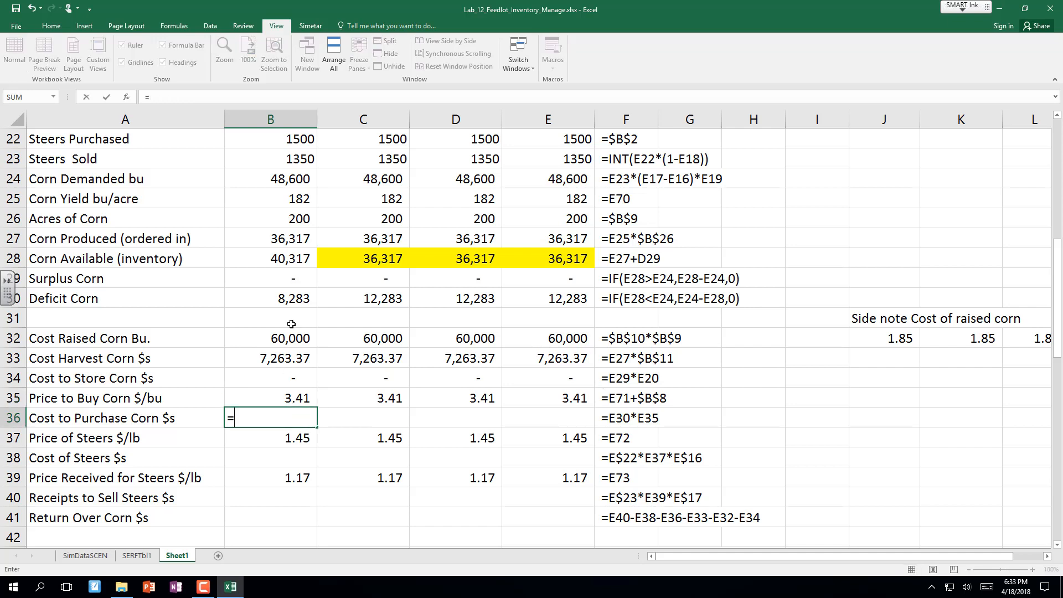
{"action": "left_click", "coordinate": [296, 301]}
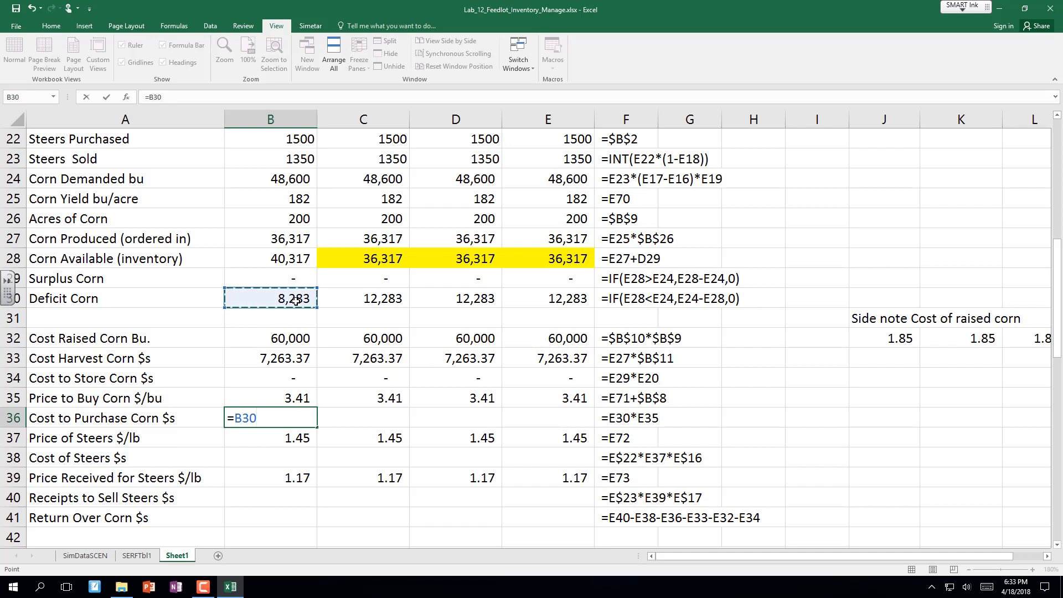
{"action": "type", "text": "*"}
{"action": "left_click", "coordinate": [277, 392]}
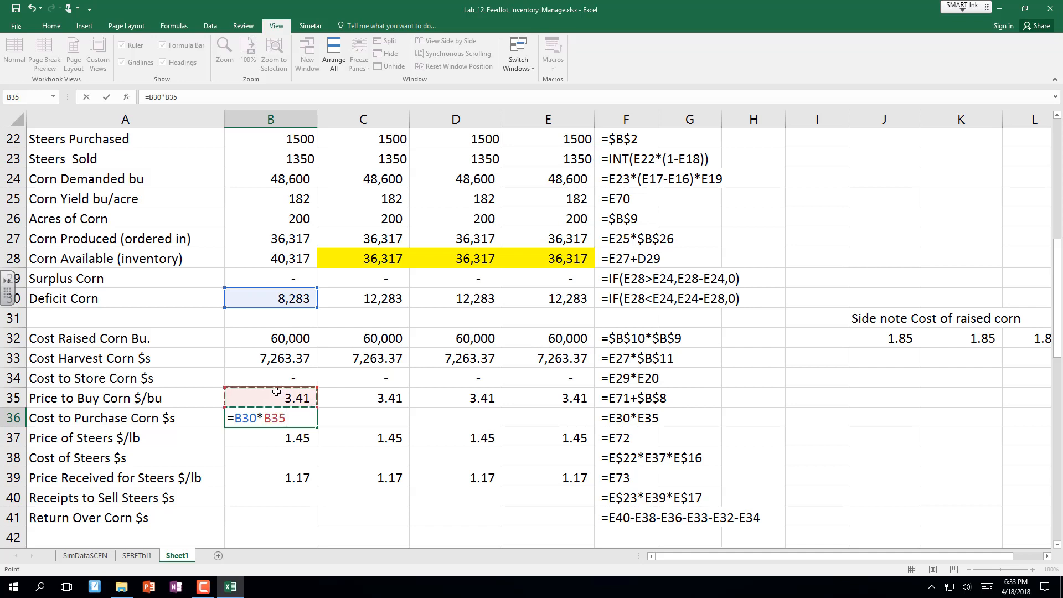
{"action": "key", "text": "Return"}
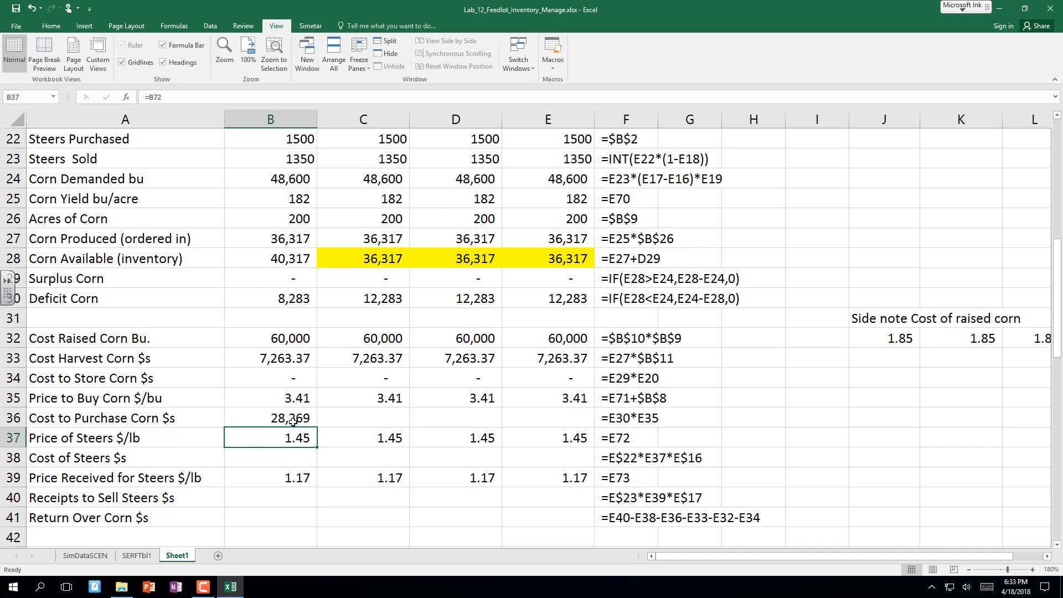
{"action": "left_click", "coordinate": [293, 419]}
{"action": "left_click_drag", "start_coordinate": [317, 427], "coordinate": [566, 439]}
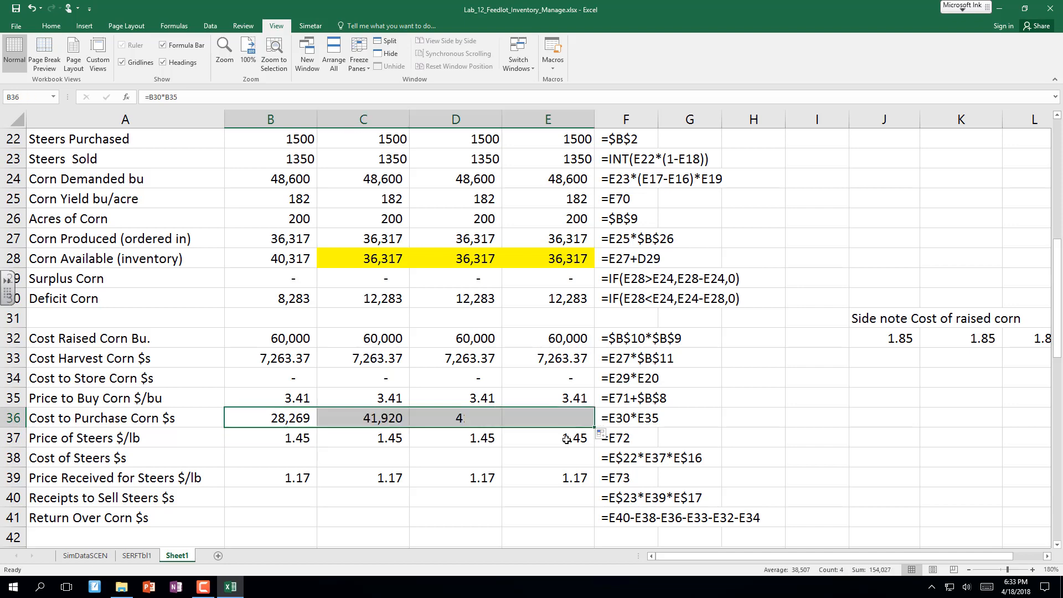
Enter the Year 1 Cost of Steers formula =B37*B16*$B$2 in B38, with the Number of Head reference absolute.
{"action": "left_click", "coordinate": [289, 451]}
{"action": "key", "text": "Down"}
{"action": "key", "text": "Down"}
{"action": "key", "text": "Down"}
{"action": "key", "text": "Down"}
{"action": "key", "text": "Down"}
{"action": "key", "text": "Down"}
{"action": "key", "text": "Down"}
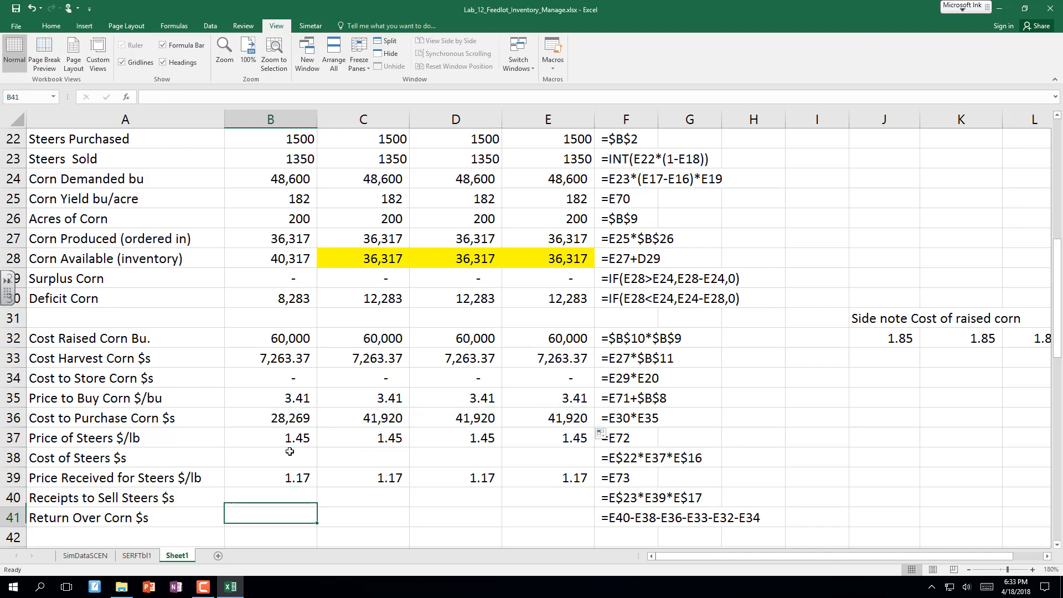
{"action": "key", "text": "Up"}
{"action": "key", "text": "Up"}
{"action": "key", "text": "Up"}
{"action": "key", "text": "Up"}
{"action": "key", "text": "Up"}
{"action": "key", "text": "Up"}
{"action": "key", "text": "Up"}
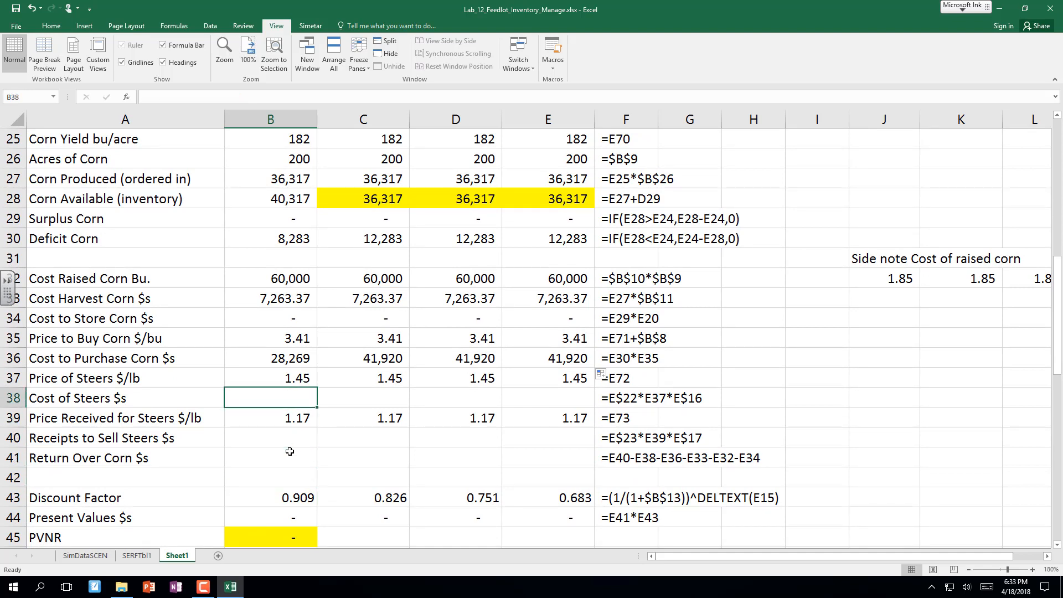
{"action": "type", "text": "="}
{"action": "key", "text": "Up"}
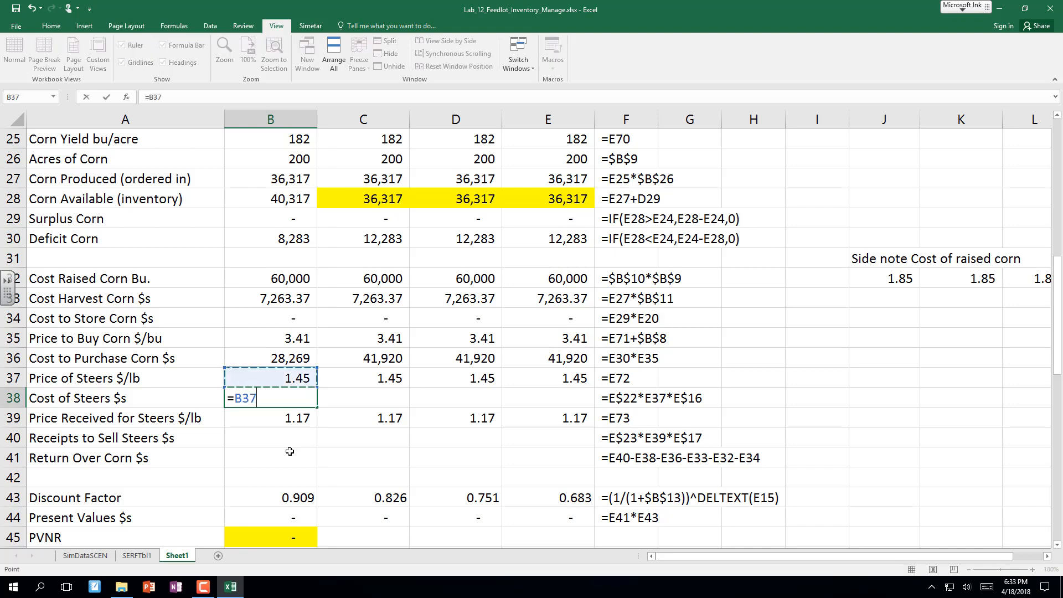
{"action": "type", "text": "*"}
{"action": "scroll", "coordinate": [290, 451], "scroll_direction": "up", "scroll_amount": 5}
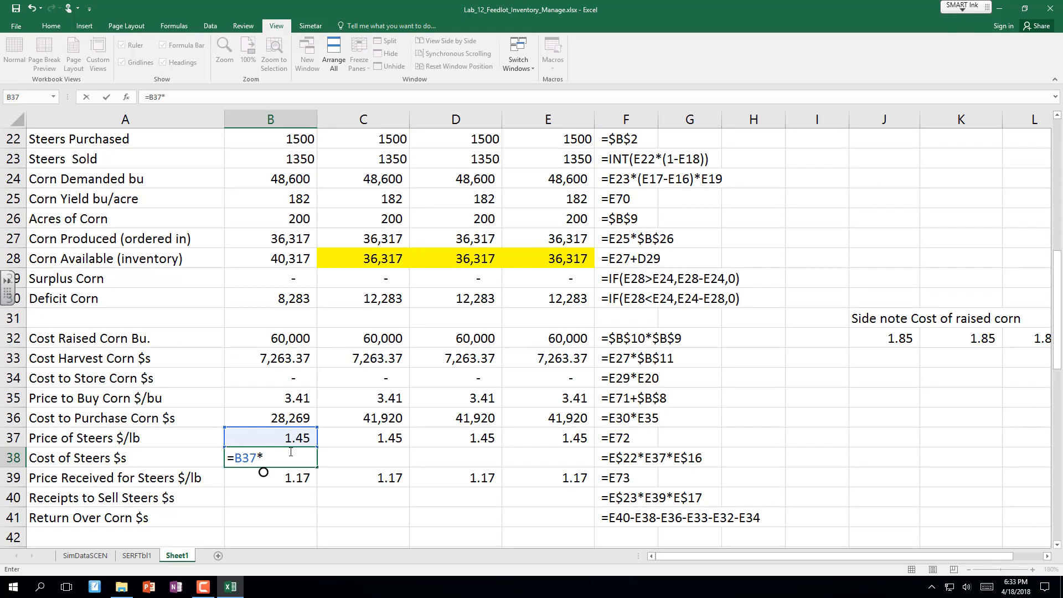
{"action": "scroll", "coordinate": [289, 451], "scroll_direction": "up", "scroll_amount": 1}
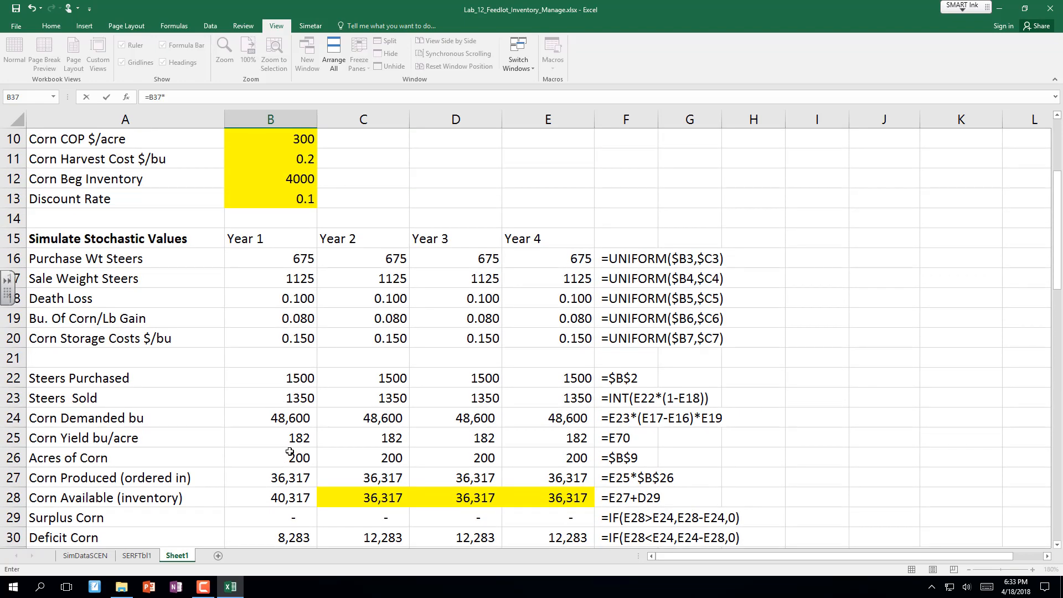
{"action": "scroll", "coordinate": [290, 451], "scroll_direction": "up", "scroll_amount": 1}
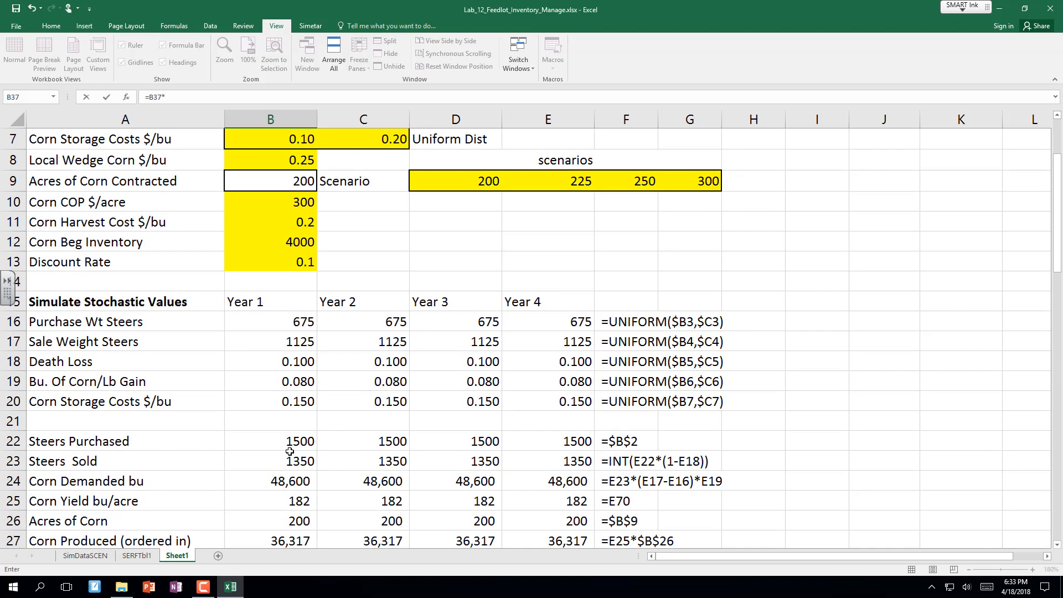
{"action": "left_click", "coordinate": [297, 322]}
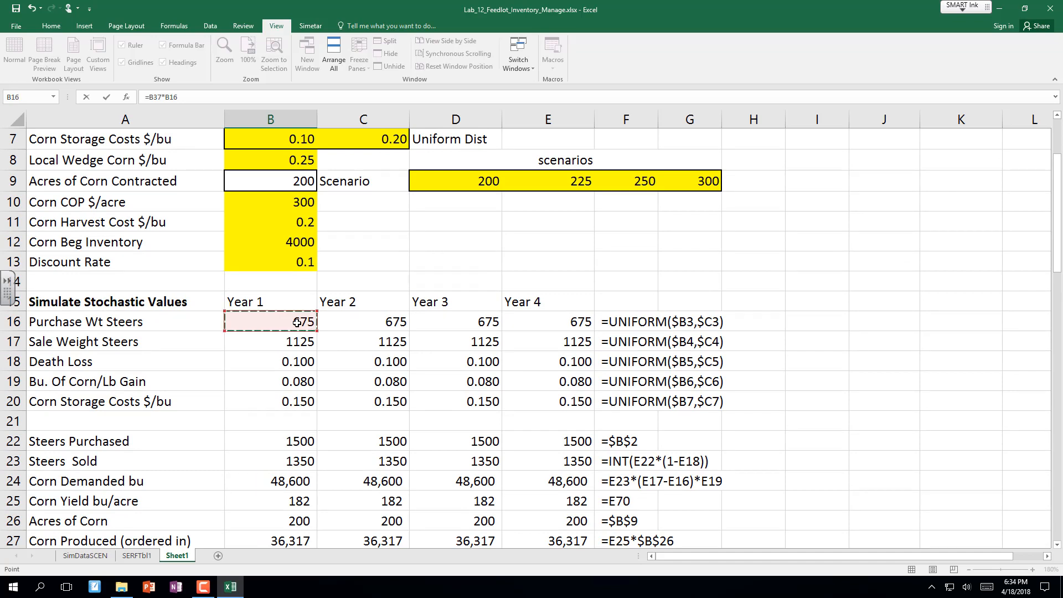
{"action": "type", "text": "*"}
{"action": "scroll", "coordinate": [298, 322], "scroll_direction": "up", "scroll_amount": 2}
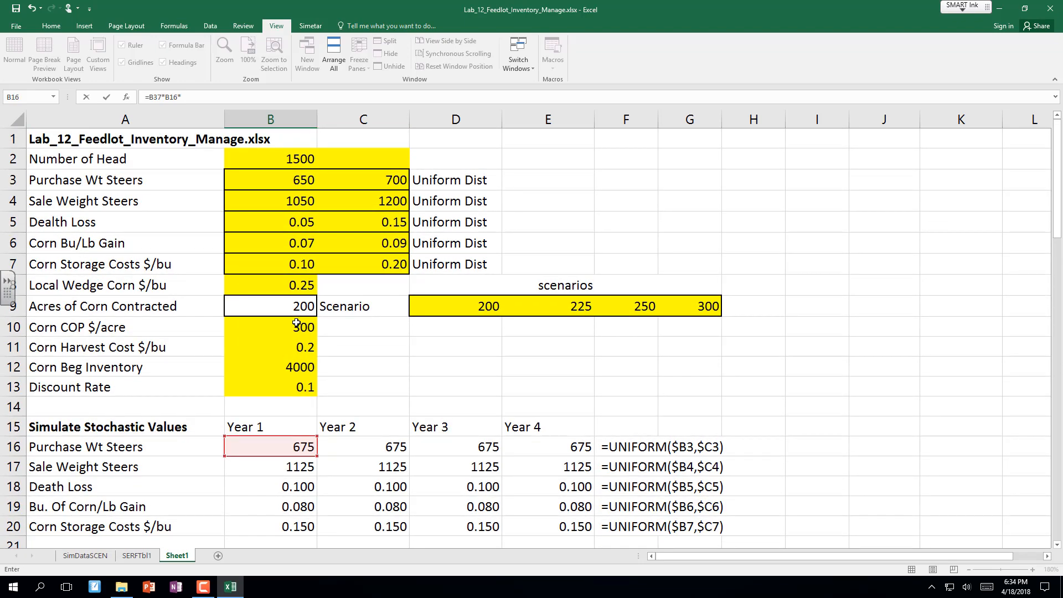
{"action": "left_click", "coordinate": [295, 159]}
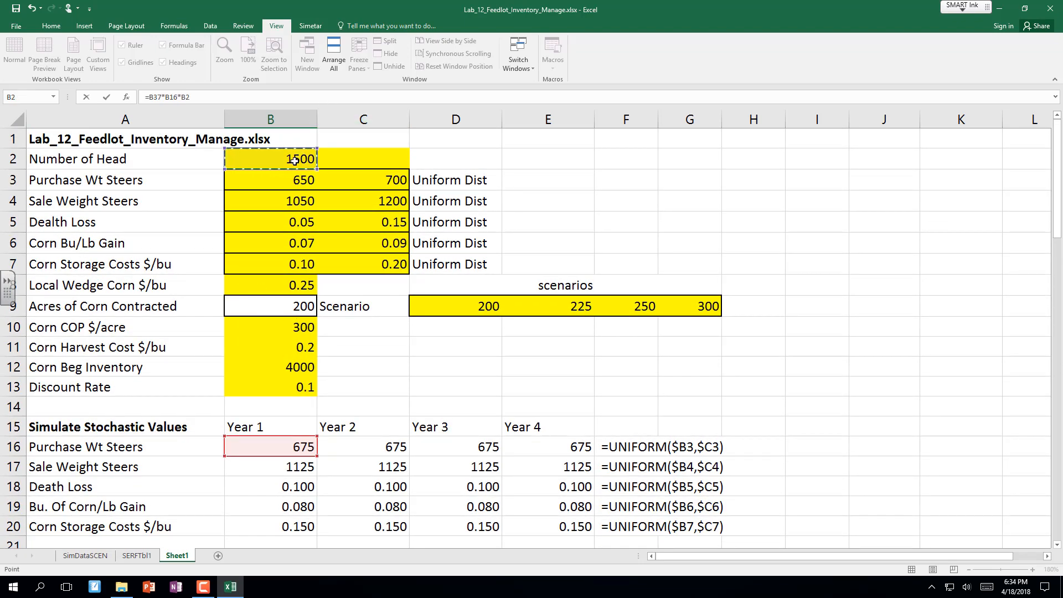
{"action": "scroll", "coordinate": [295, 160], "scroll_direction": "down", "scroll_amount": 9}
{"action": "key", "text": "F4"}
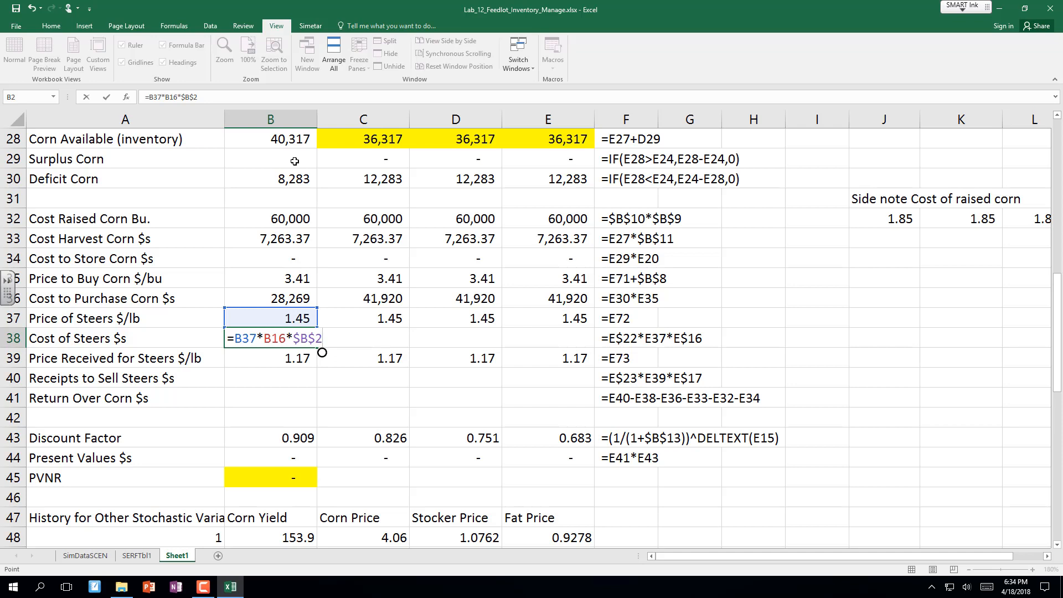
{"action": "key", "text": "Return"}
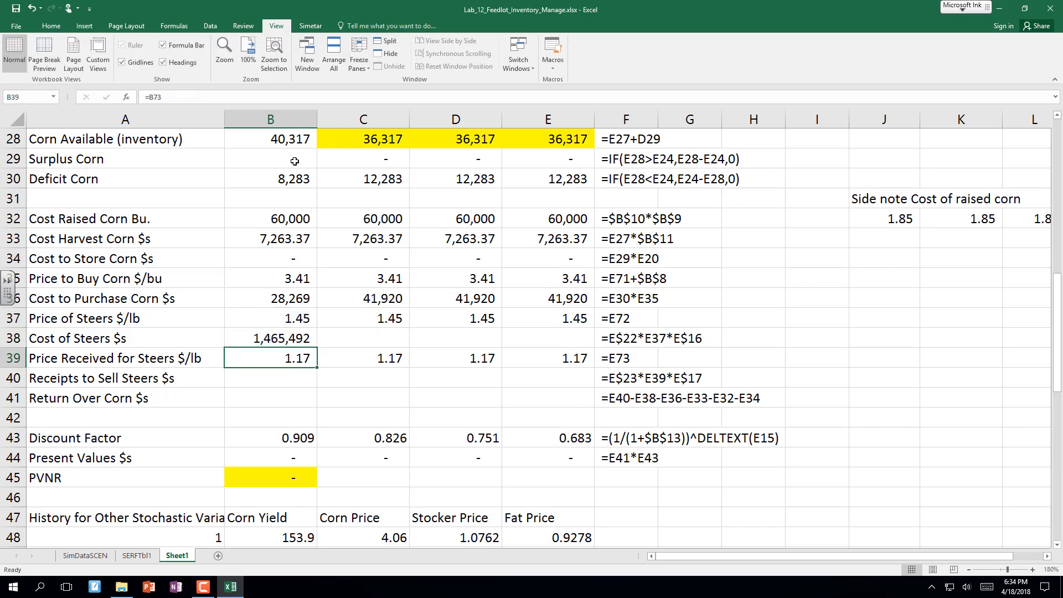
Copy the Cost of Steers formula from B38 across Years 2 to 4, through E38.
{"action": "left_click", "coordinate": [276, 339]}
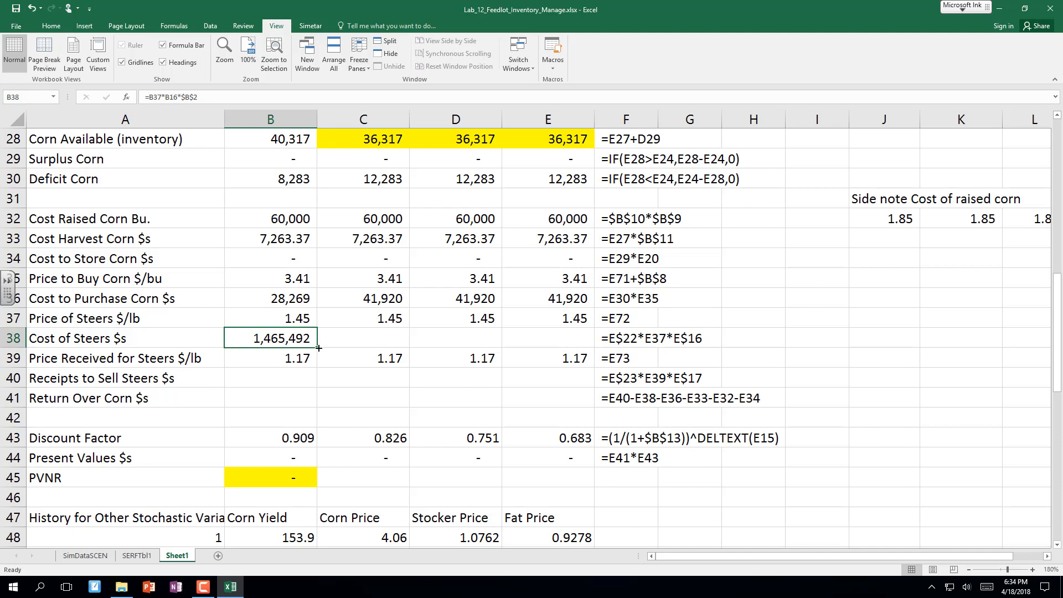
{"action": "left_click_drag", "start_coordinate": [317, 348], "coordinate": [588, 350]}
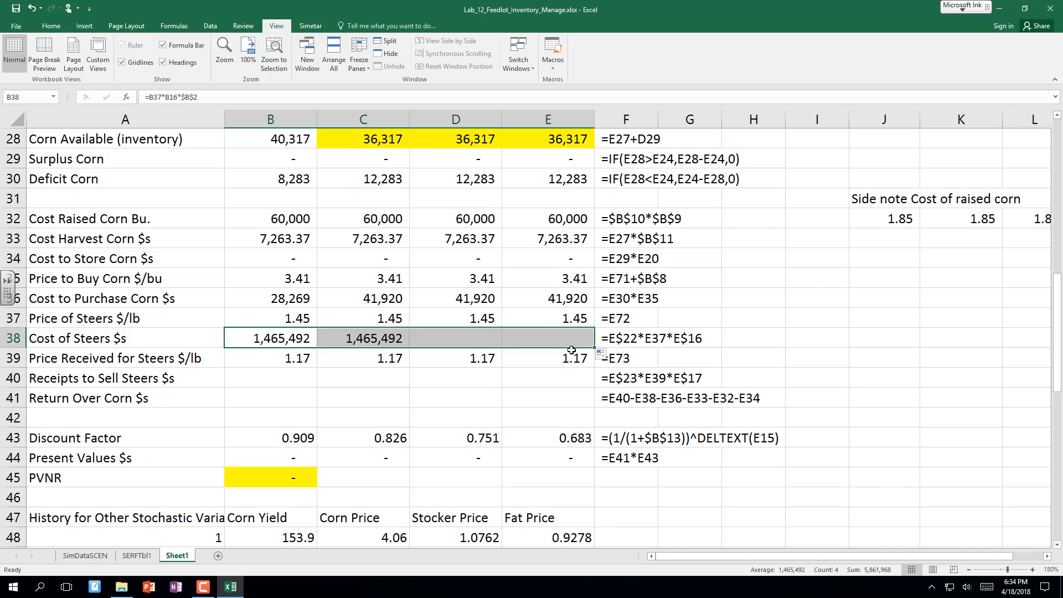
Try to enter the Year 1 Receipts to Sell Steers formula in B40 as =B39*B23(B17, declining the suggested correction.
{"action": "left_click", "coordinate": [289, 377]}
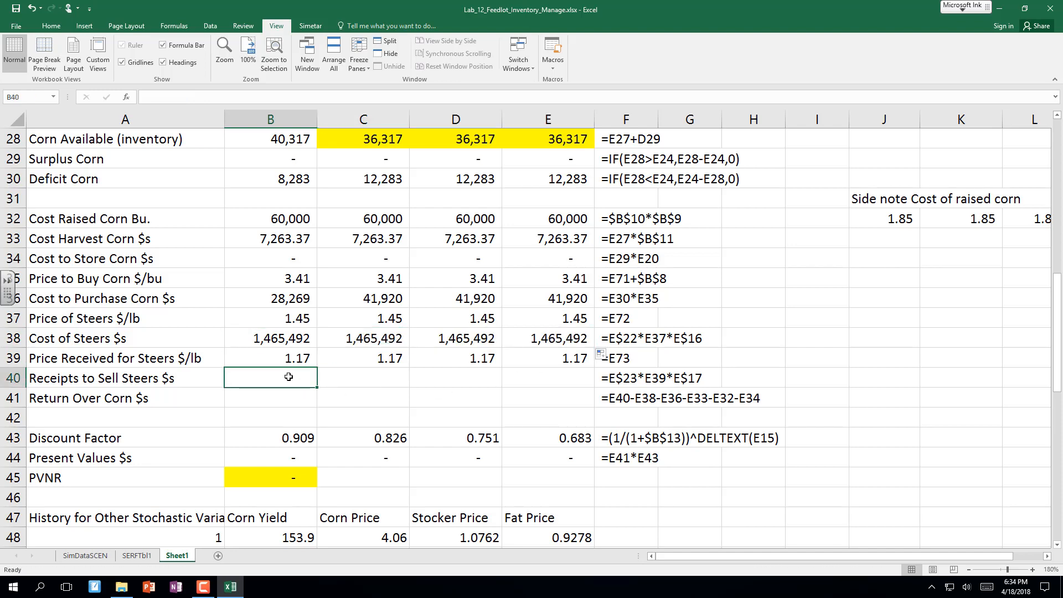
{"action": "type", "text": "="}
{"action": "key", "text": "Up"}
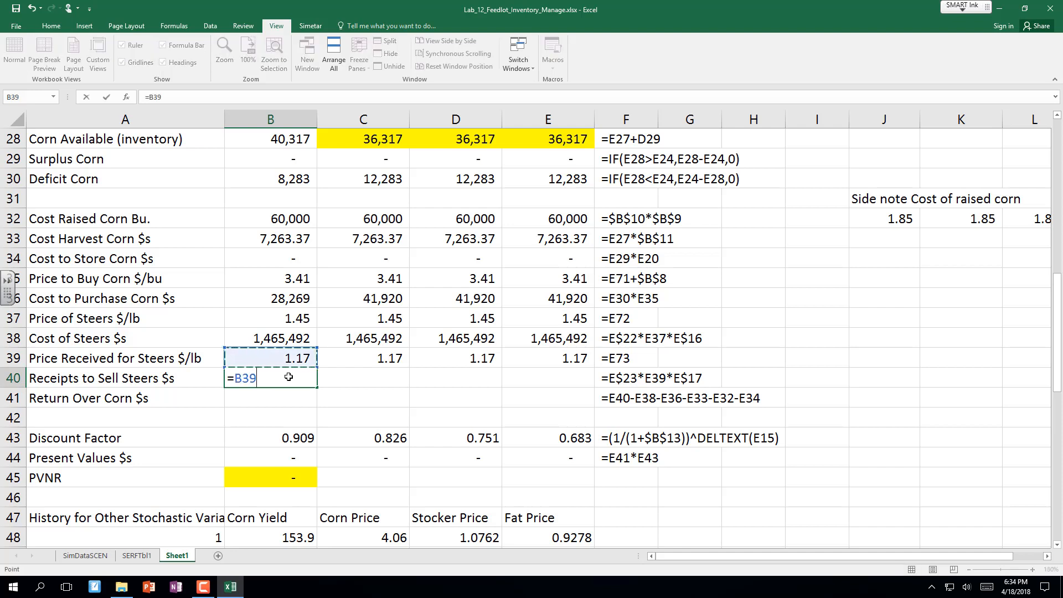
{"action": "type", "text": "*"}
{"action": "scroll", "coordinate": [288, 377], "scroll_direction": "down", "scroll_amount": 2}
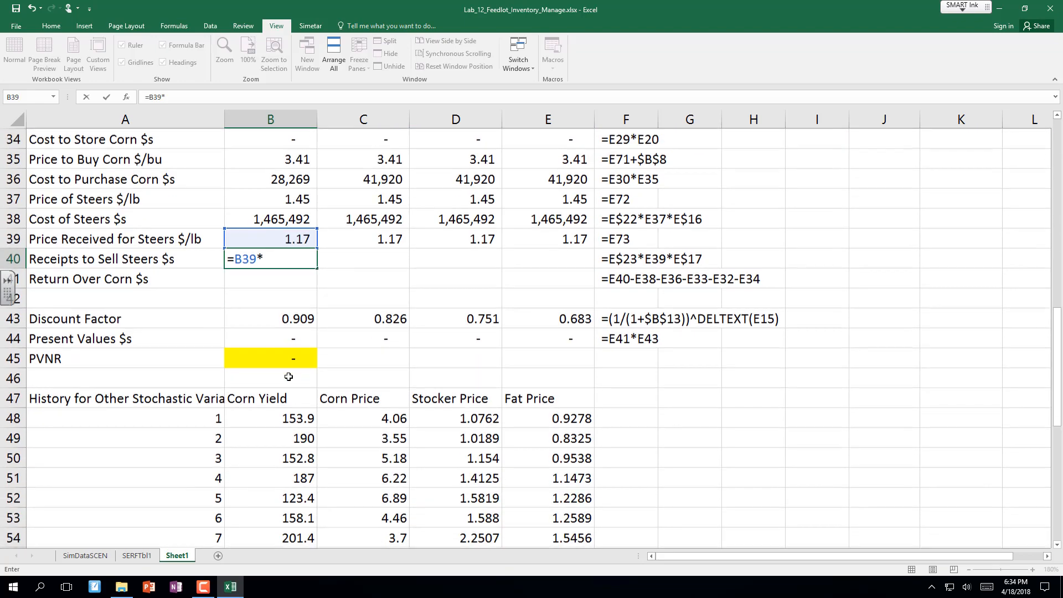
{"action": "scroll", "coordinate": [288, 377], "scroll_direction": "up", "scroll_amount": 7}
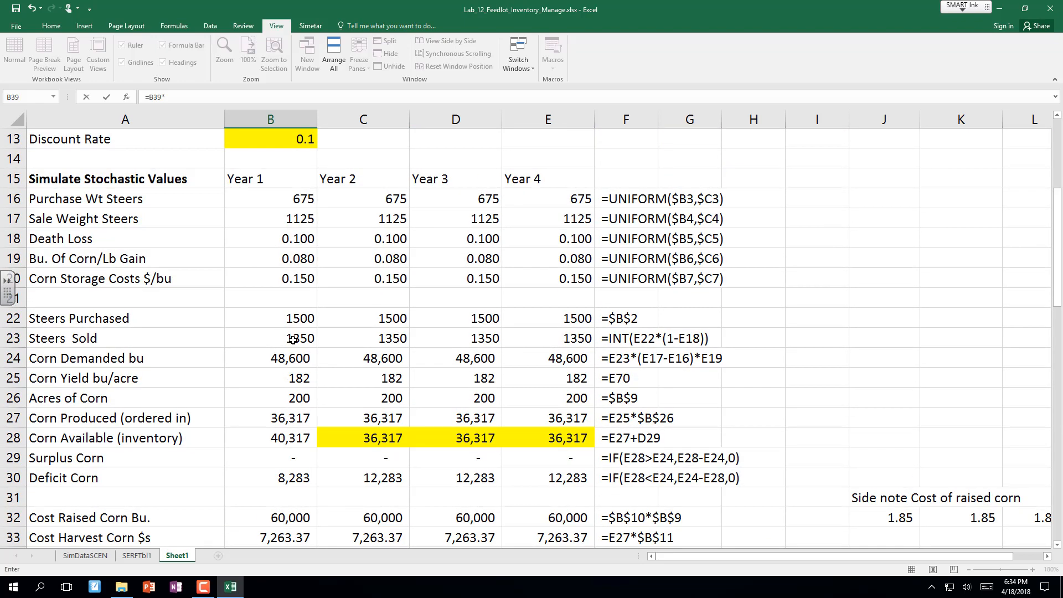
{"action": "left_click", "coordinate": [292, 339]}
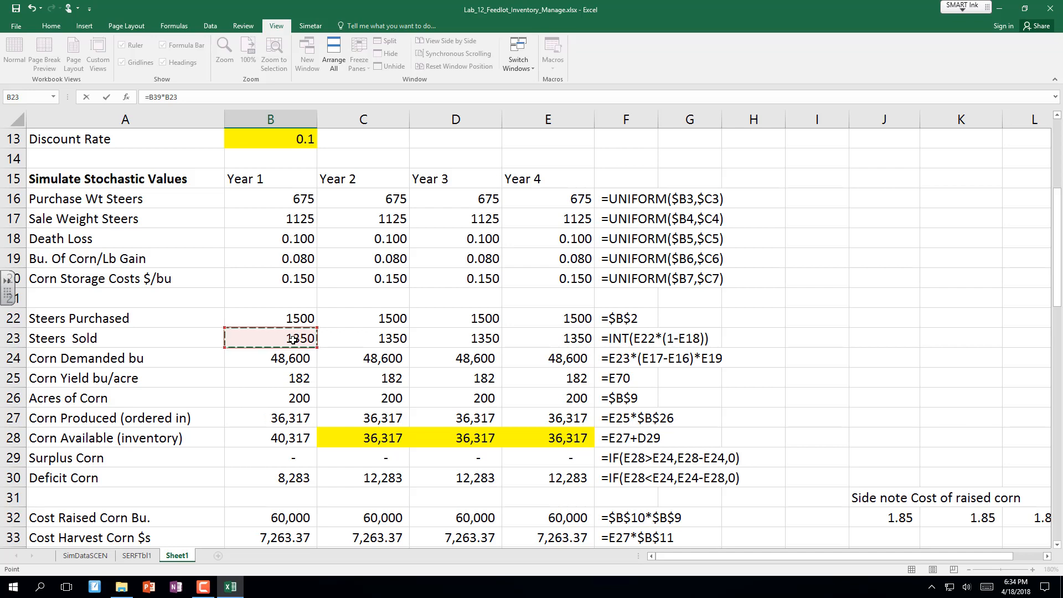
{"action": "type", "text": "("}
{"action": "left_click", "coordinate": [291, 219]}
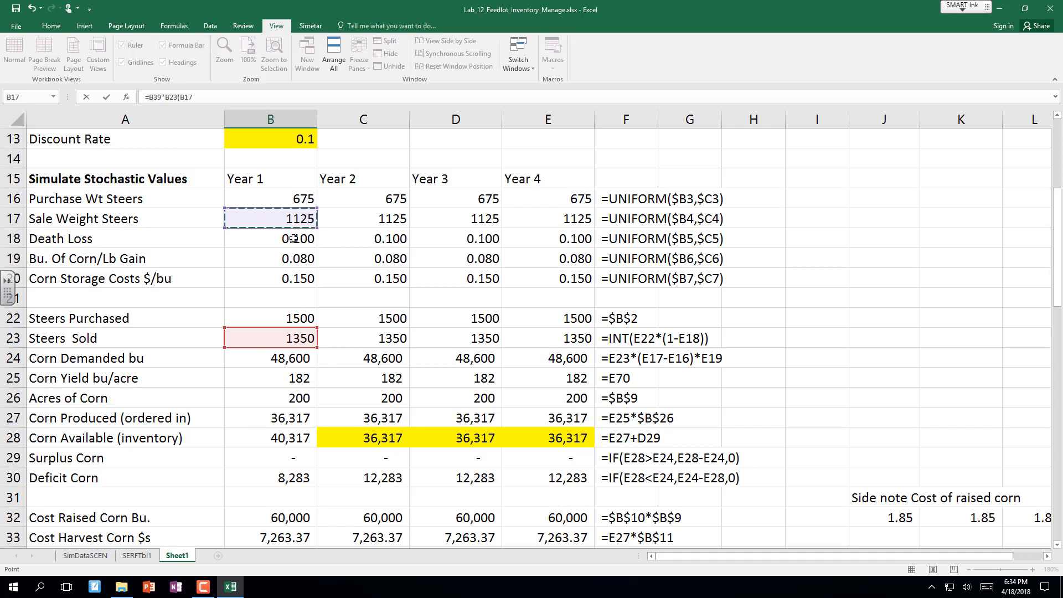
{"action": "key", "text": "Return"}
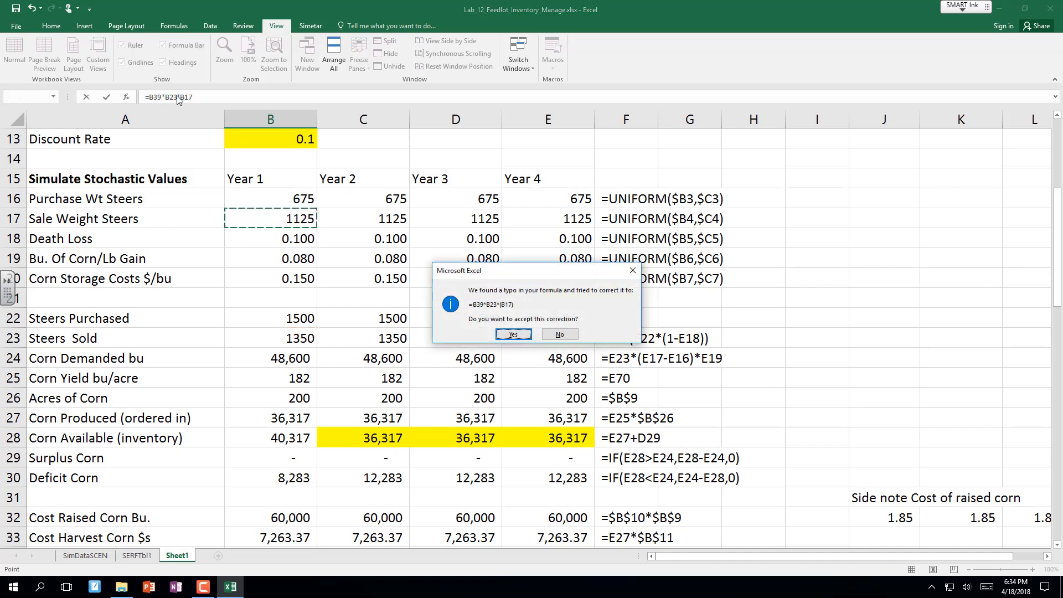
{"action": "left_click", "coordinate": [559, 334]}
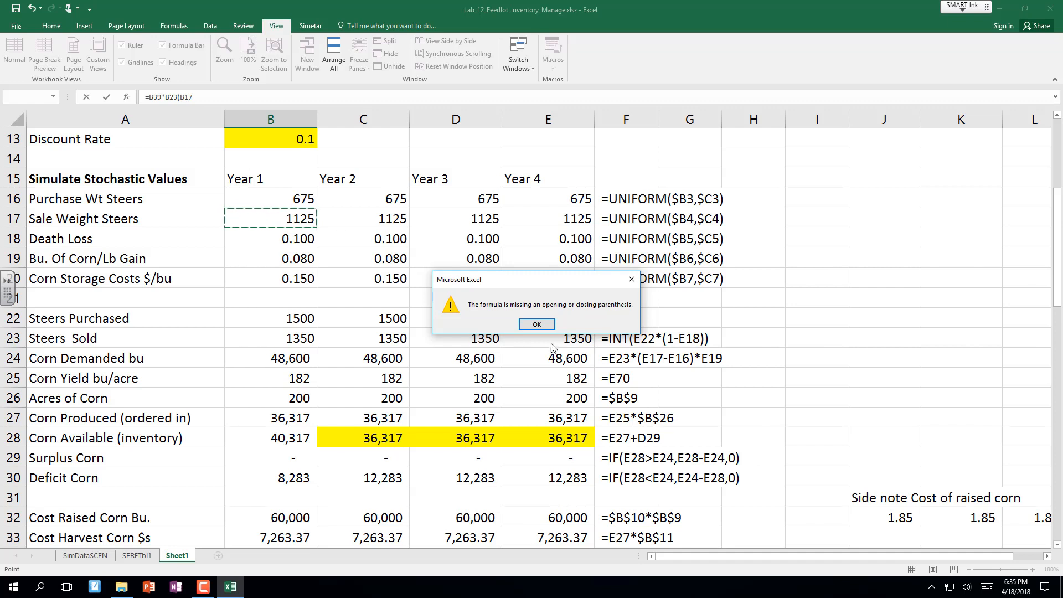
{"action": "left_click", "coordinate": [537, 325]}
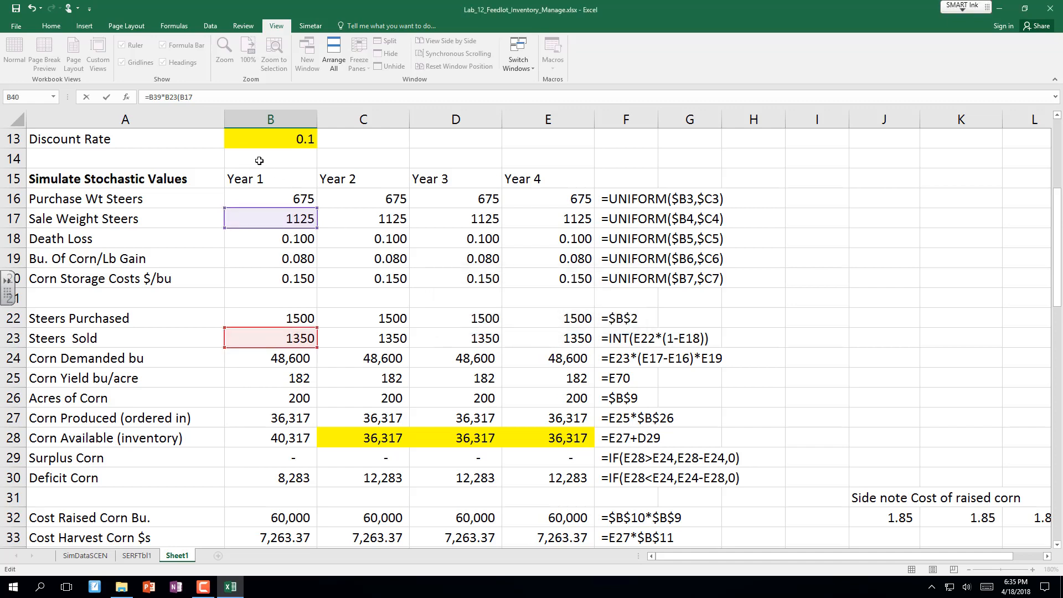
Replace the stray parenthesis in the B40 receipts formula with a multiplication sign so it reads =B39*B23*B17.
{"action": "left_click", "coordinate": [182, 98]}
{"action": "key", "text": "BackSpace"}
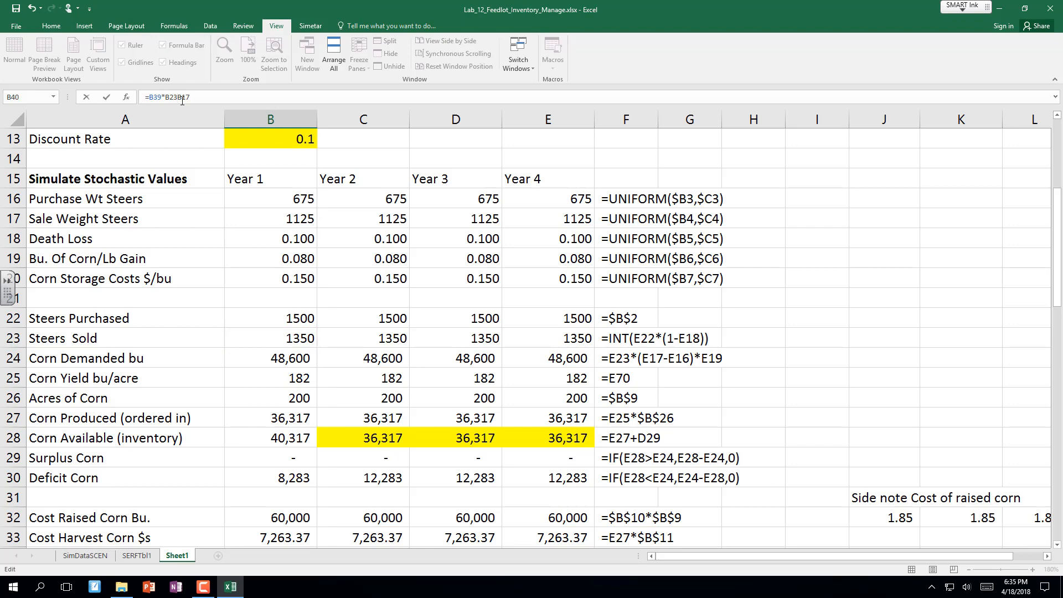
{"action": "type", "text": "*"}
{"action": "key", "text": "Return"}
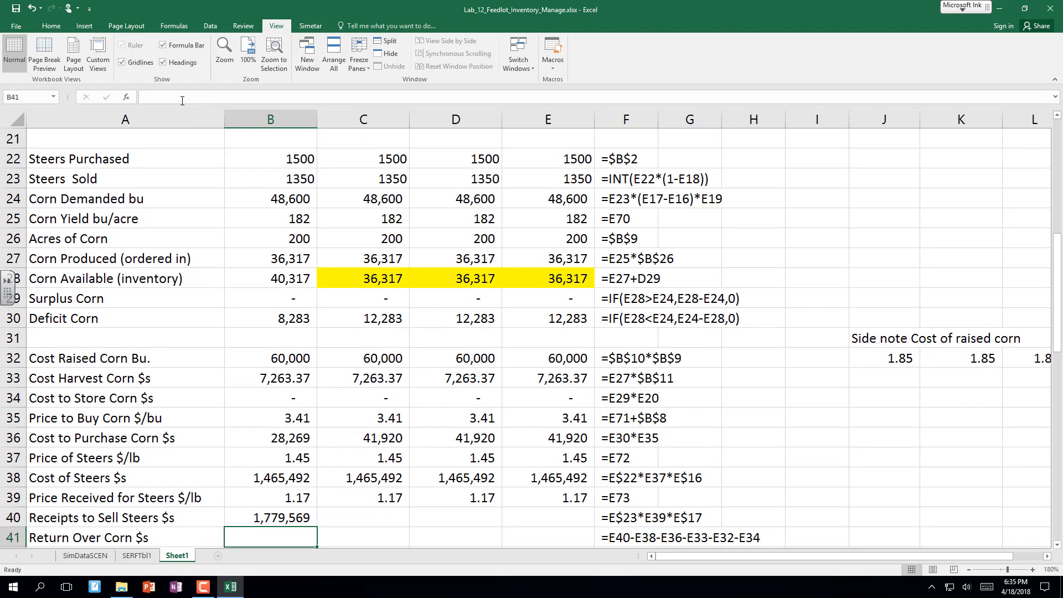
Copy the Receipts to Sell Steers formula from B40 across Years 2 to 4, through E40.
{"action": "key", "text": "Return"}
{"action": "key", "text": "Return"}
{"action": "key", "text": "Return"}
{"action": "key", "text": "Return"}
{"action": "key", "text": "Return"}
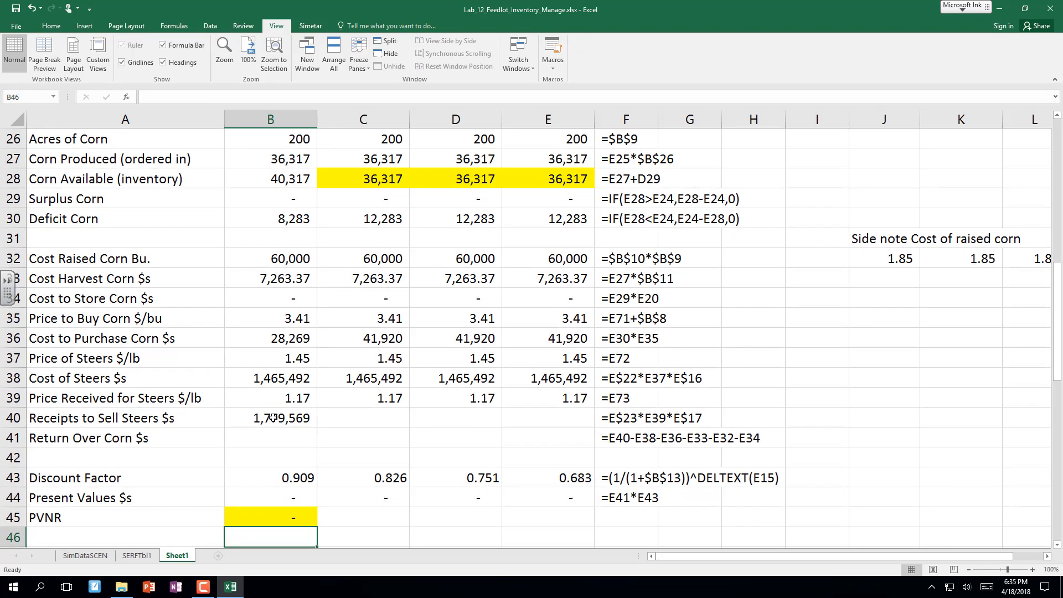
{"action": "left_click", "coordinate": [282, 419]}
{"action": "left_click_drag", "start_coordinate": [315, 428], "coordinate": [579, 439]}
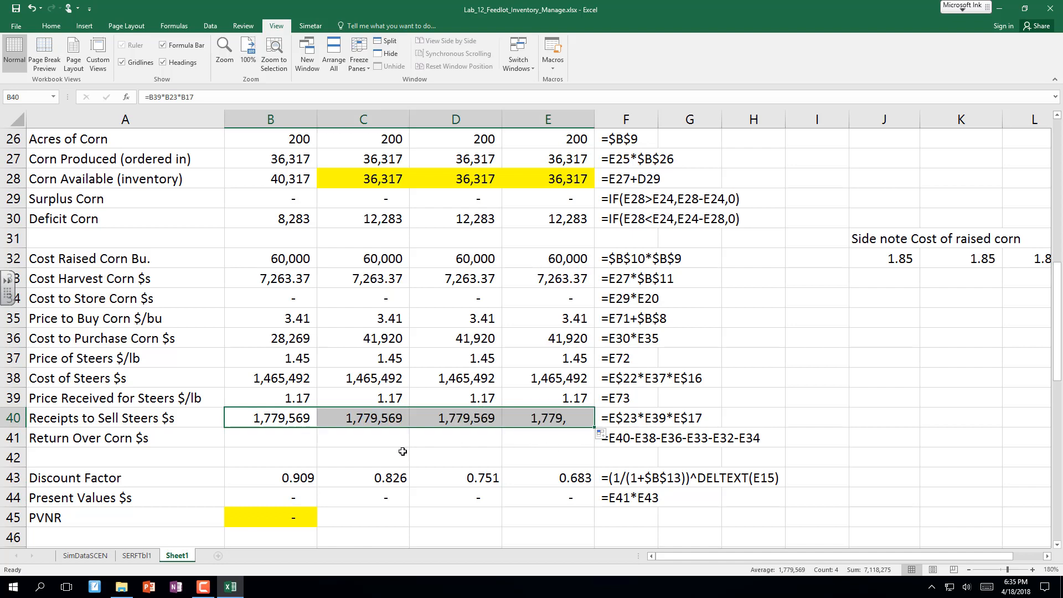
Enter the Year 1 Return Over Corn formula in B41 as =B40-B38-B36-B33-B32-B34.
{"action": "left_click", "coordinate": [254, 440]}
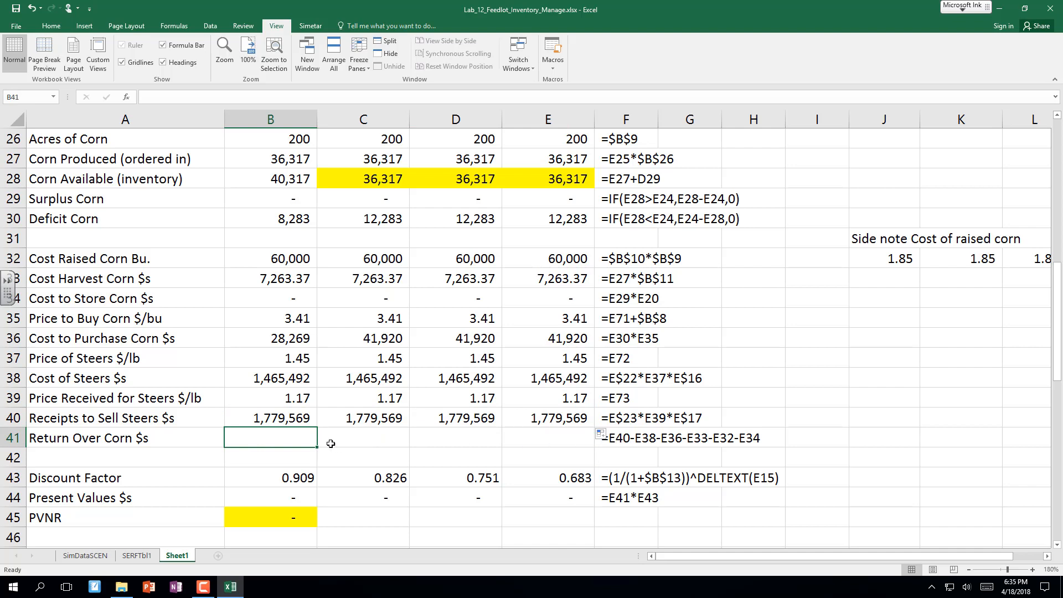
{"action": "double_click", "coordinate": [269, 440]}
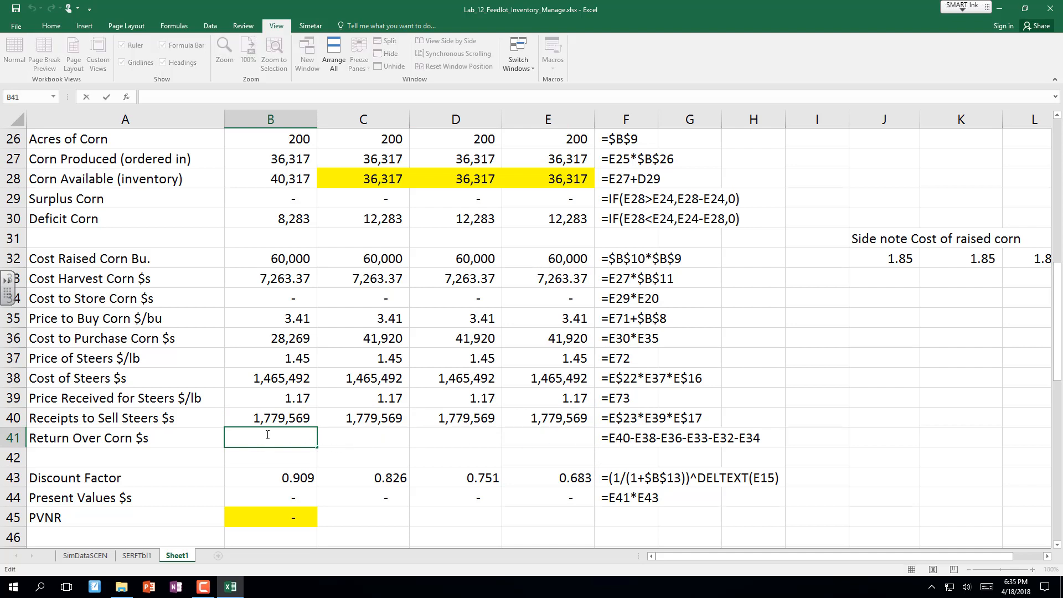
{"action": "type", "text": "="}
{"action": "left_click", "coordinate": [269, 418]}
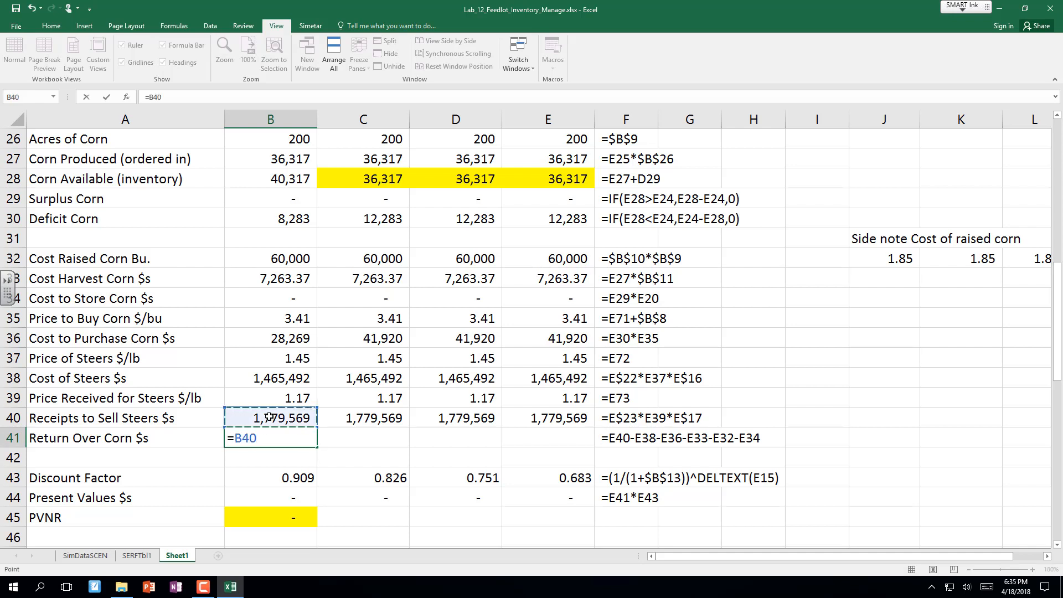
{"action": "type", "text": "-"}
{"action": "left_click", "coordinate": [292, 383]}
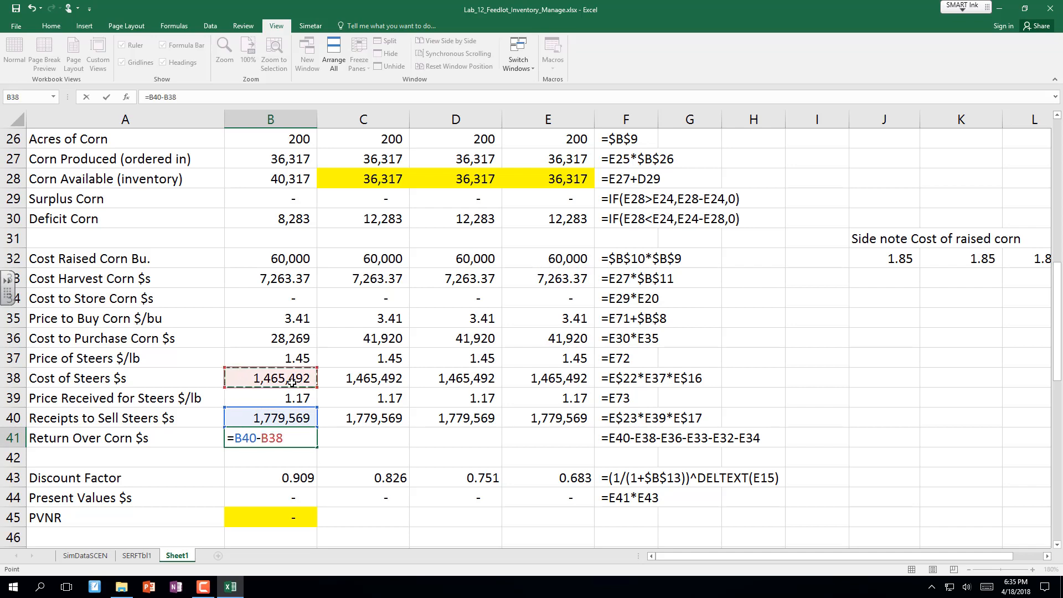
{"action": "type", "text": "-"}
{"action": "left_click", "coordinate": [285, 339]}
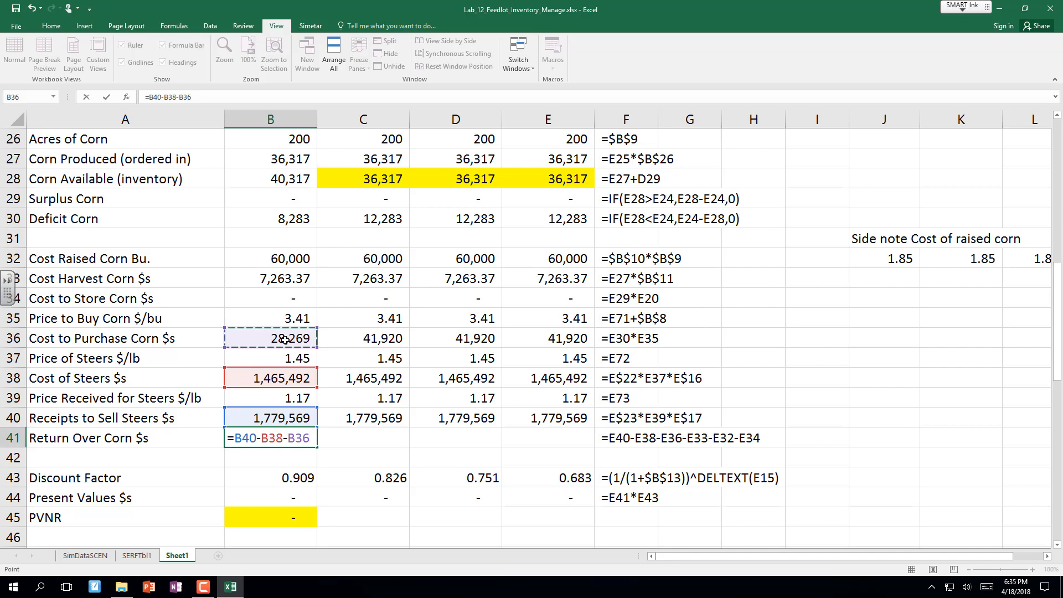
{"action": "type", "text": "-"}
{"action": "left_click", "coordinate": [280, 278]}
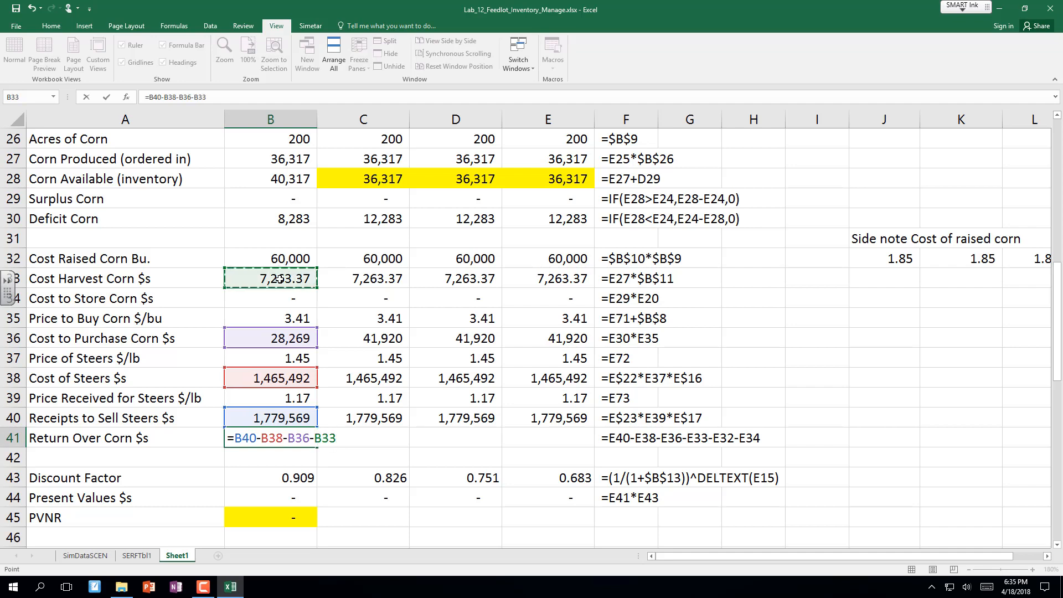
{"action": "type", "text": "-"}
{"action": "left_click", "coordinate": [287, 258]}
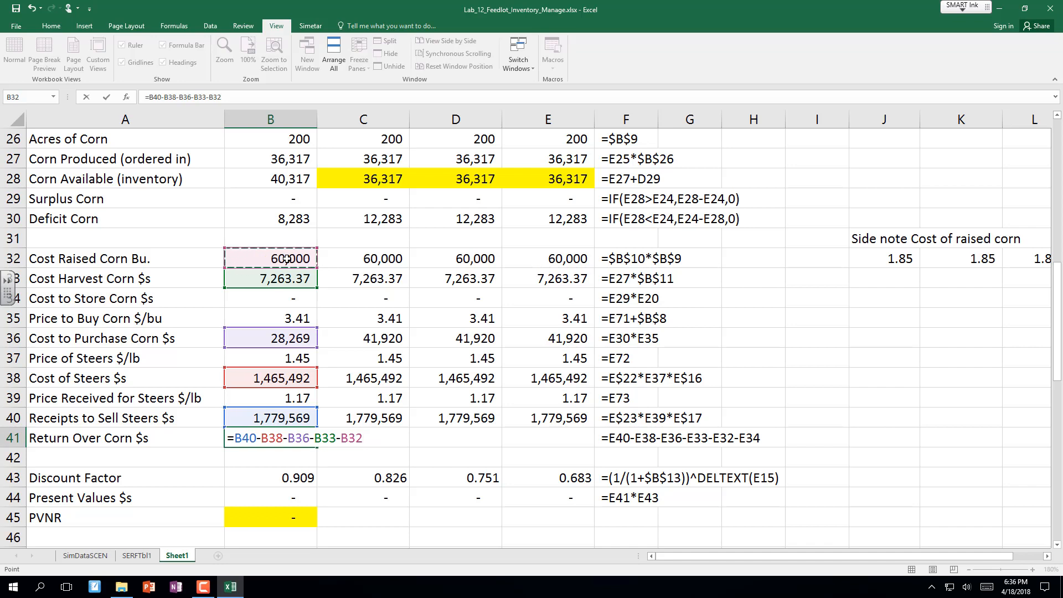
{"action": "type", "text": "-"}
{"action": "left_click", "coordinate": [296, 301]}
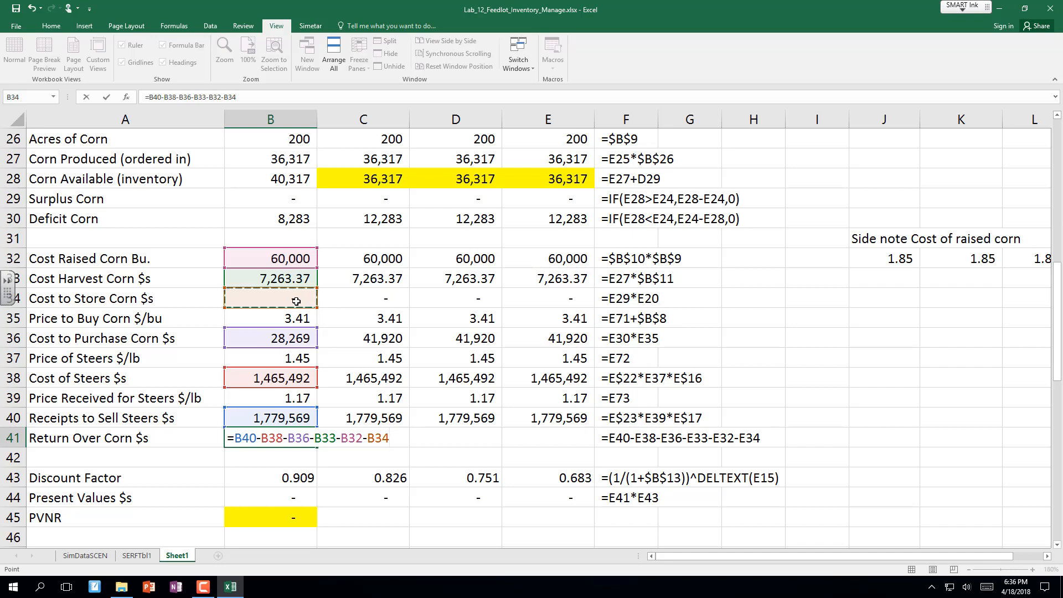
{"action": "key", "text": "Return"}
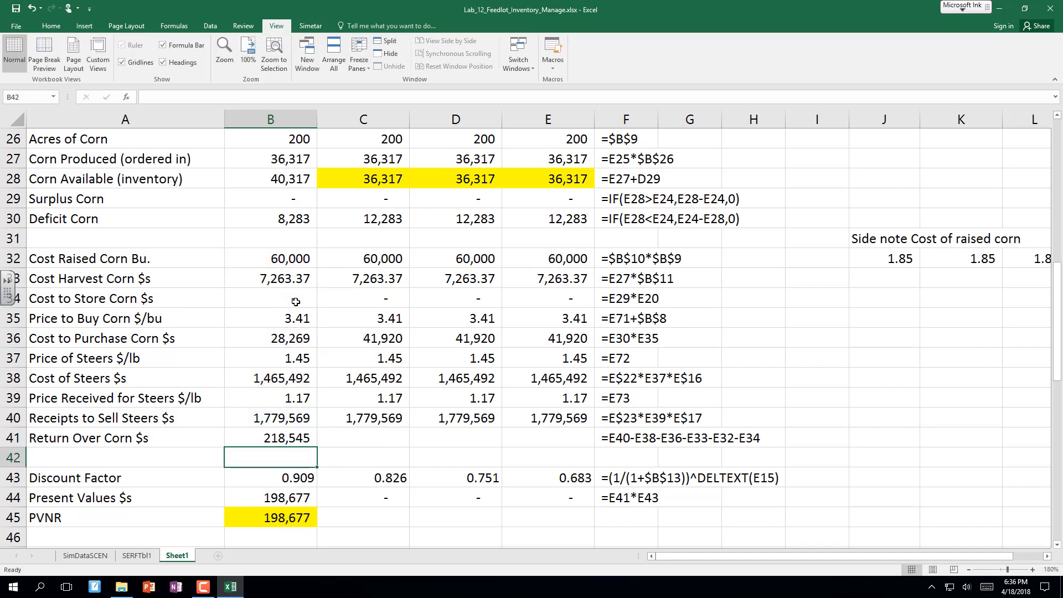
Copy the Return Over Corn formula from B41 across Years 2 to 4, through E41.
{"action": "left_click", "coordinate": [286, 442]}
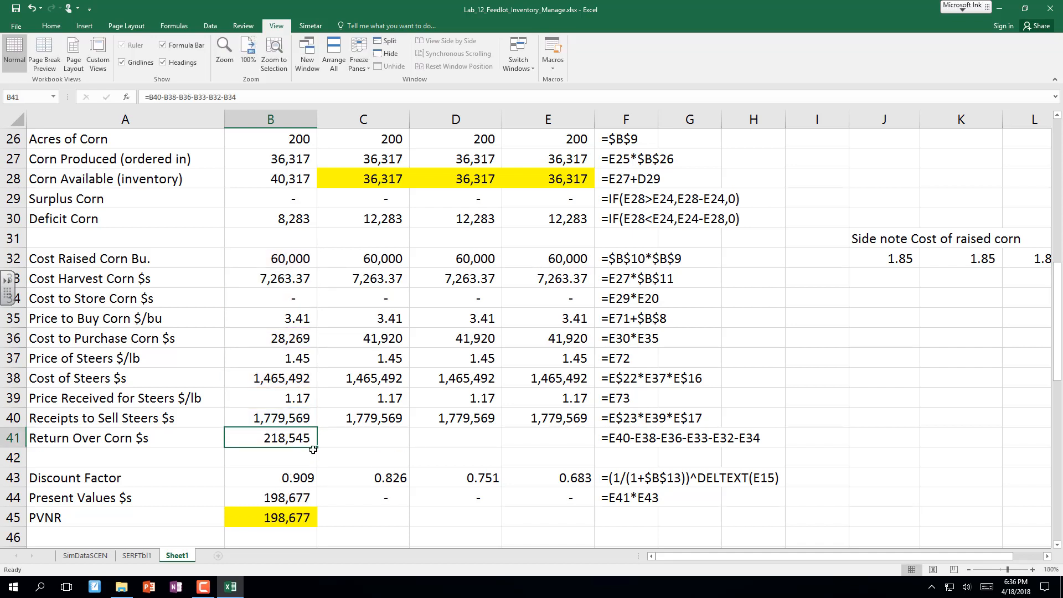
{"action": "left_click_drag", "start_coordinate": [313, 449], "coordinate": [555, 442]}
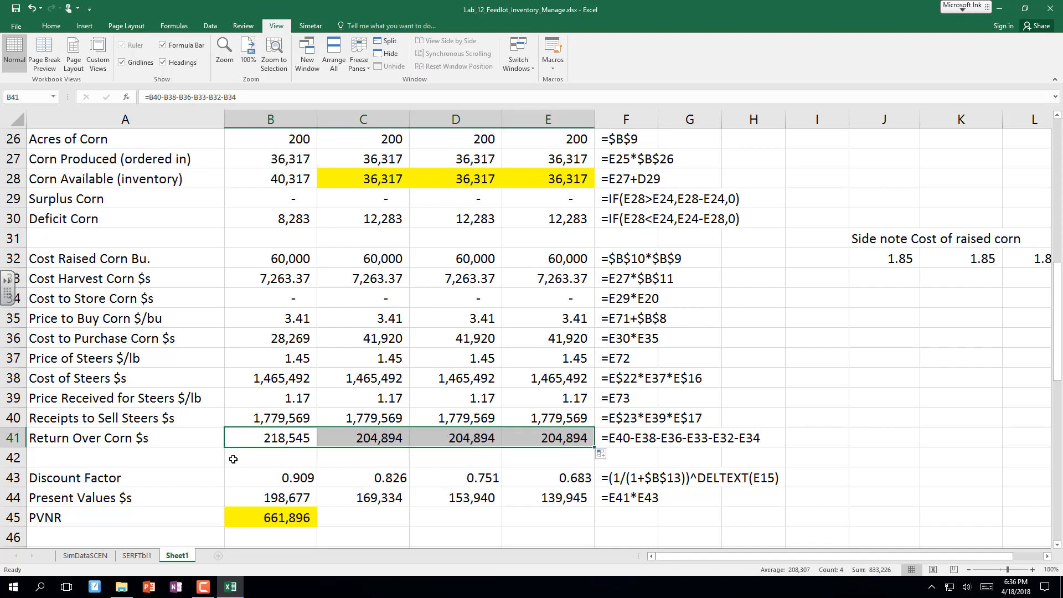
{"action": "left_click", "coordinate": [275, 440]}
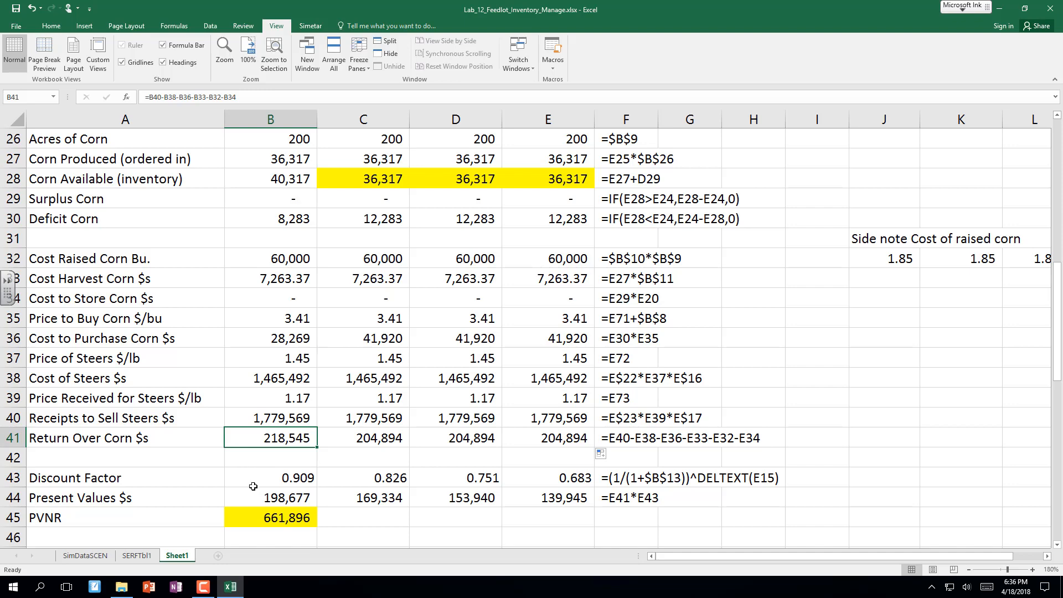
Check the Year 1 Present Values formula in B44 and the PVNR formula in B45, and save the workbook.
{"action": "scroll", "coordinate": [246, 485], "scroll_direction": "down", "scroll_amount": 3}
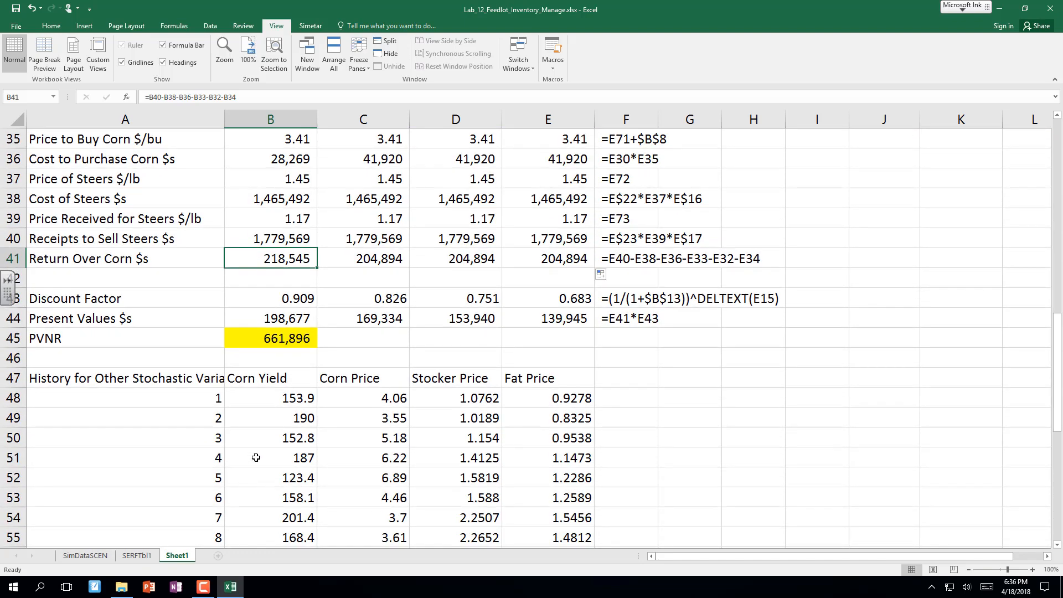
{"action": "left_click", "coordinate": [269, 325]}
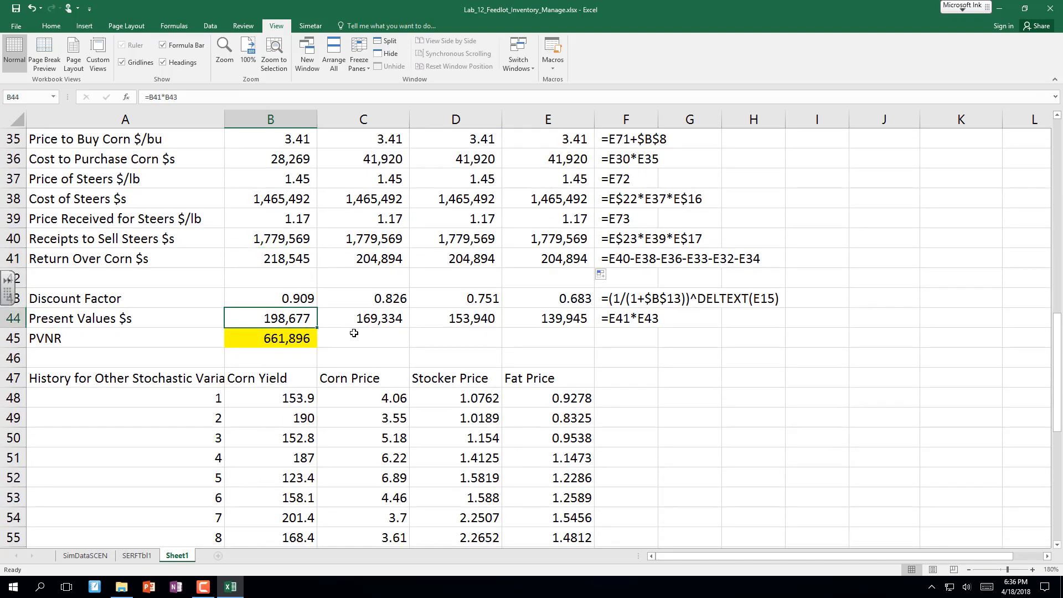
{"action": "left_click", "coordinate": [285, 339]}
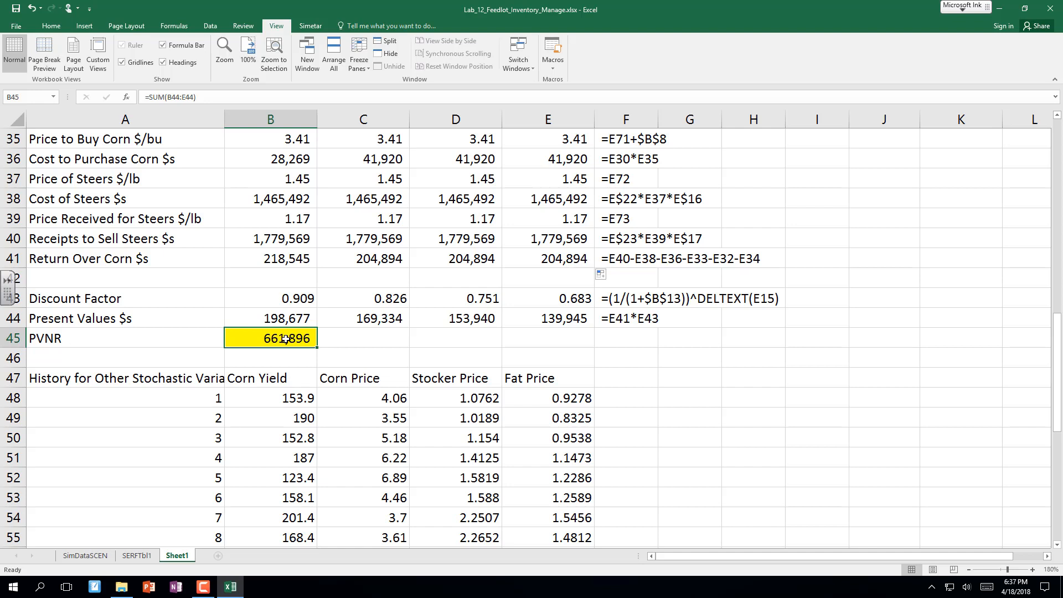
{"action": "left_click", "coordinate": [15, 8]}
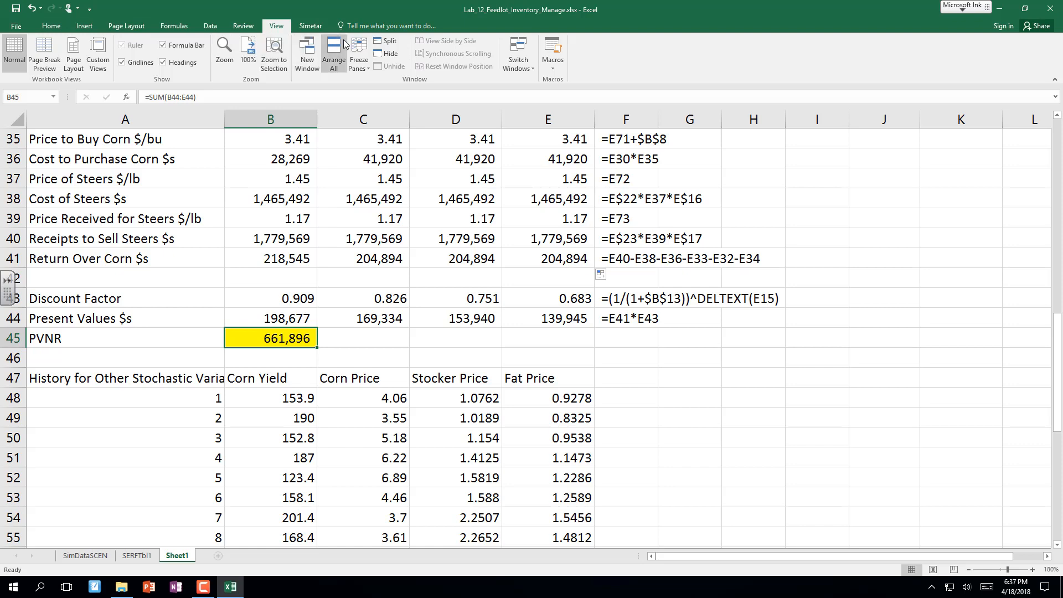
Turn off Simetar's Expected Value mode and recalculate the sheet repeatedly to check that PVNR draws stochastic values.
{"action": "left_click", "coordinate": [302, 28]}
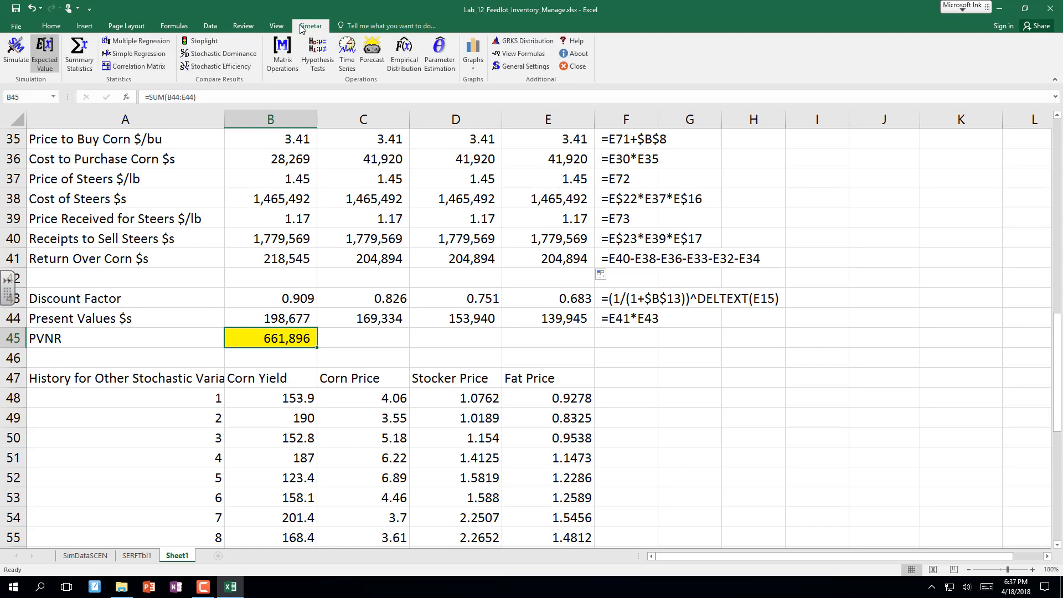
{"action": "left_click", "coordinate": [44, 54]}
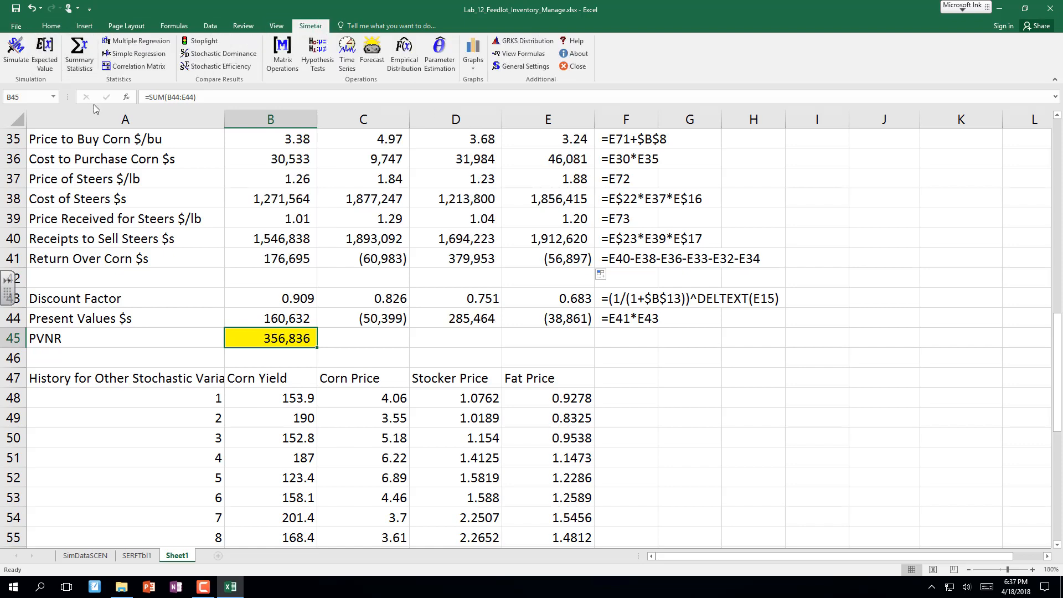
{"action": "key", "text": "F9"}
{"action": "key", "text": "F9"}
{"action": "key", "text": "F9"}
{"action": "key", "text": "F9"}
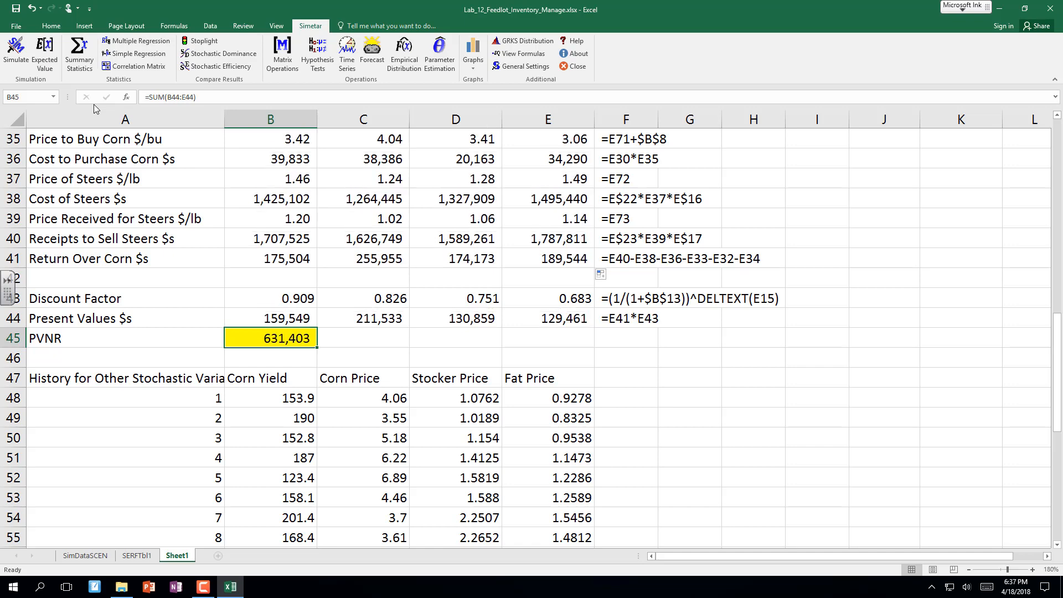
{"action": "key", "text": "F9"}
{"action": "key", "text": "F9"}
{"action": "key", "text": "F9"}
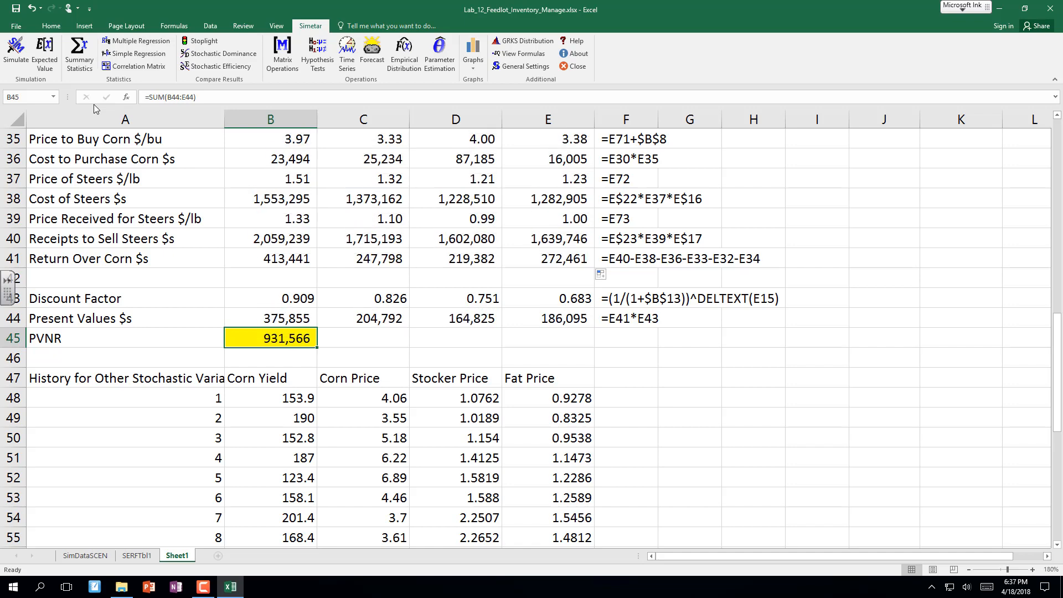
{"action": "key", "text": "F9"}
{"action": "key", "text": "F9"}
{"action": "key", "text": "F9"}
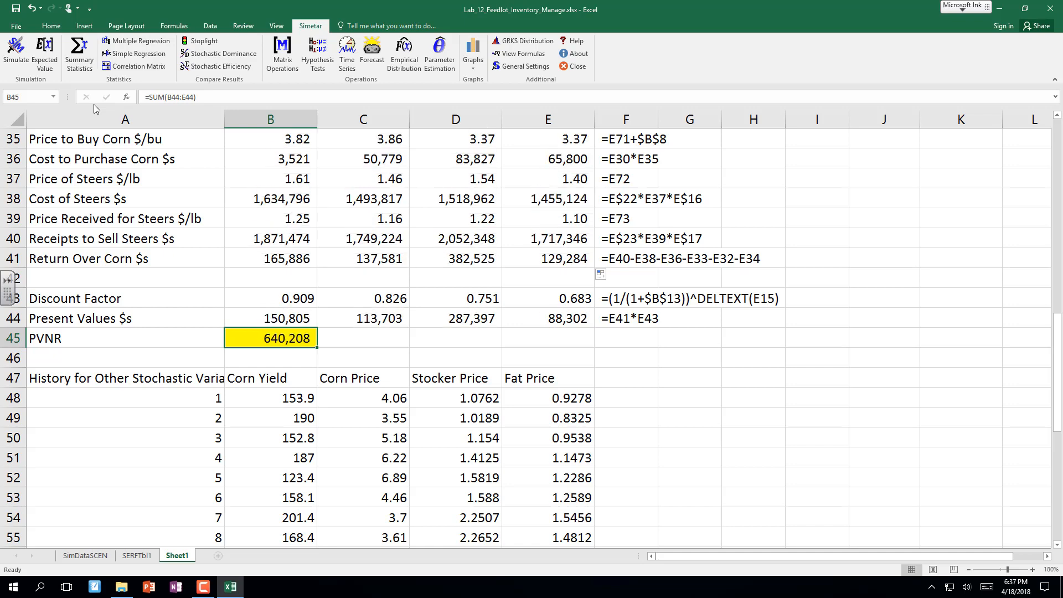
{"action": "key", "text": "F9"}
{"action": "key", "text": "F9"}
{"action": "key", "text": "F9"}
{"action": "key", "text": "F9"}
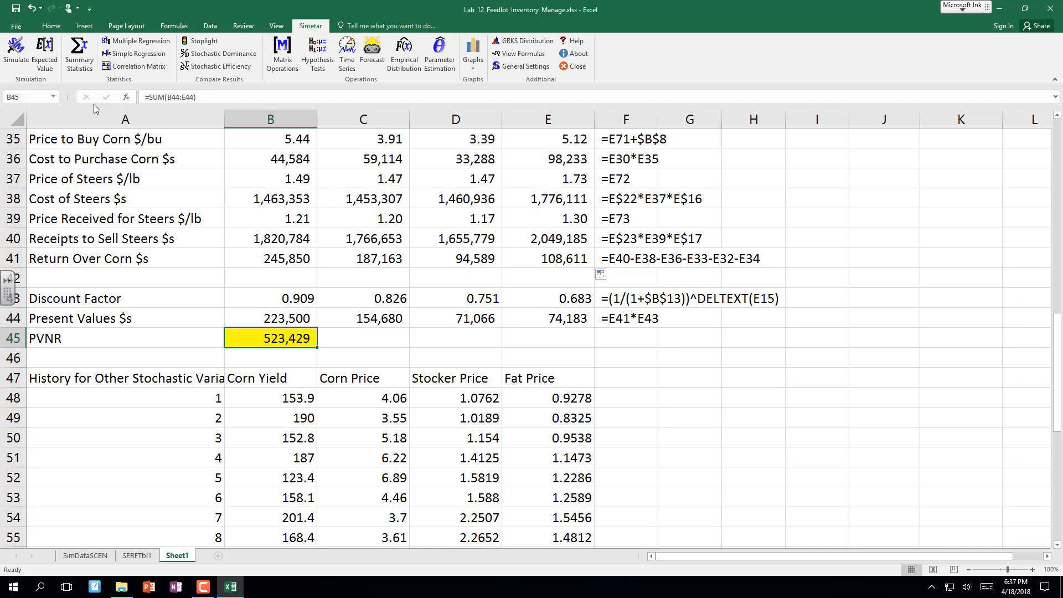
{"action": "key", "text": "F9"}
{"action": "key", "text": "F9"}
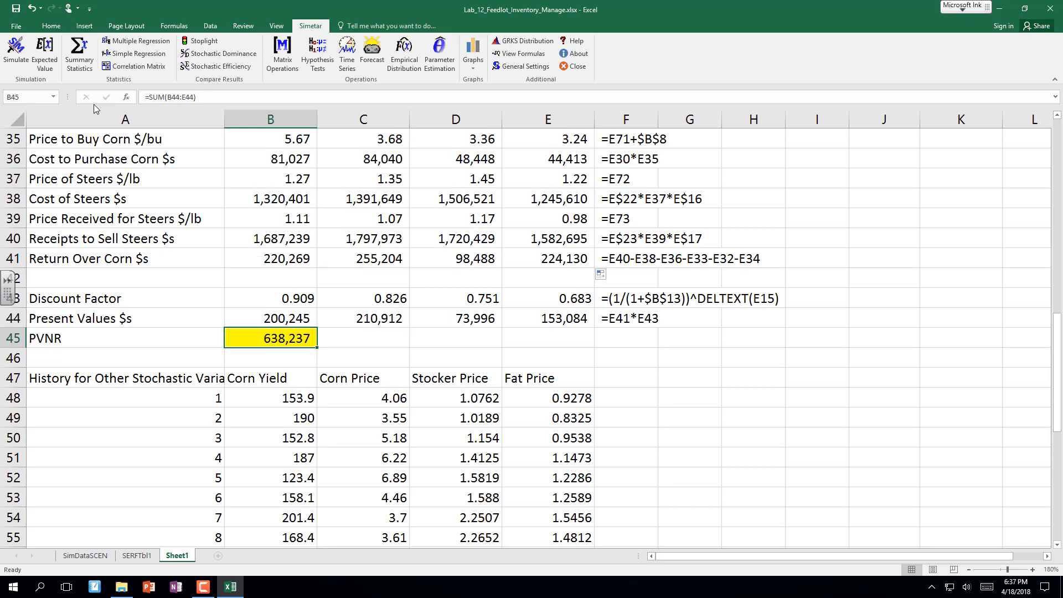
Add the PVNR cell B45 as a simulation output variable in Simetar's Simulation Engine, with its name located to the left.
{"action": "scroll", "coordinate": [100, 115], "scroll_direction": "up", "scroll_amount": 5}
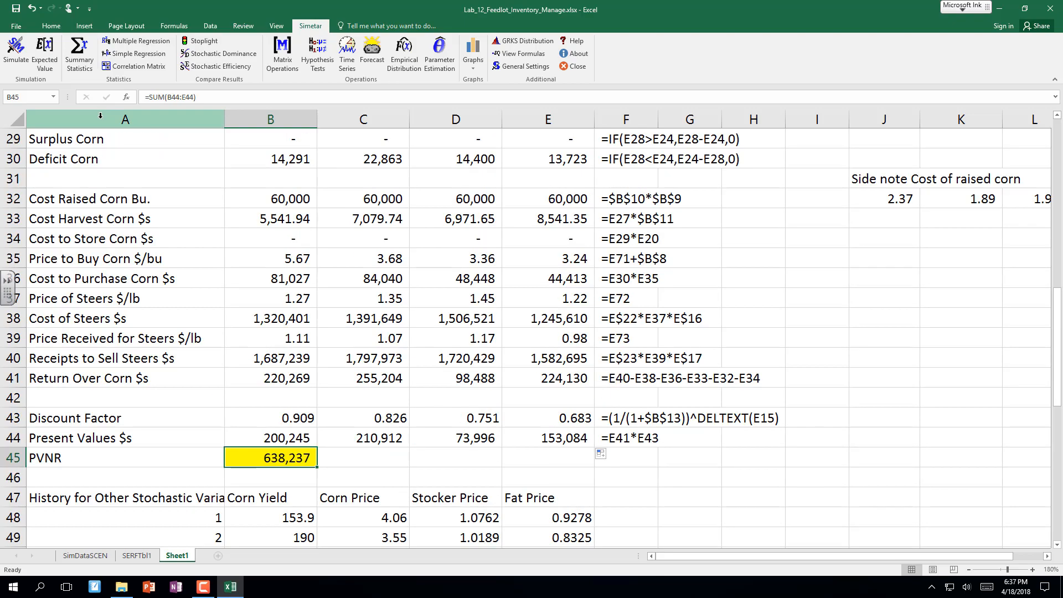
{"action": "scroll", "coordinate": [100, 115], "scroll_direction": "up", "scroll_amount": 5}
{"action": "scroll", "coordinate": [100, 115], "scroll_direction": "down", "scroll_amount": 1}
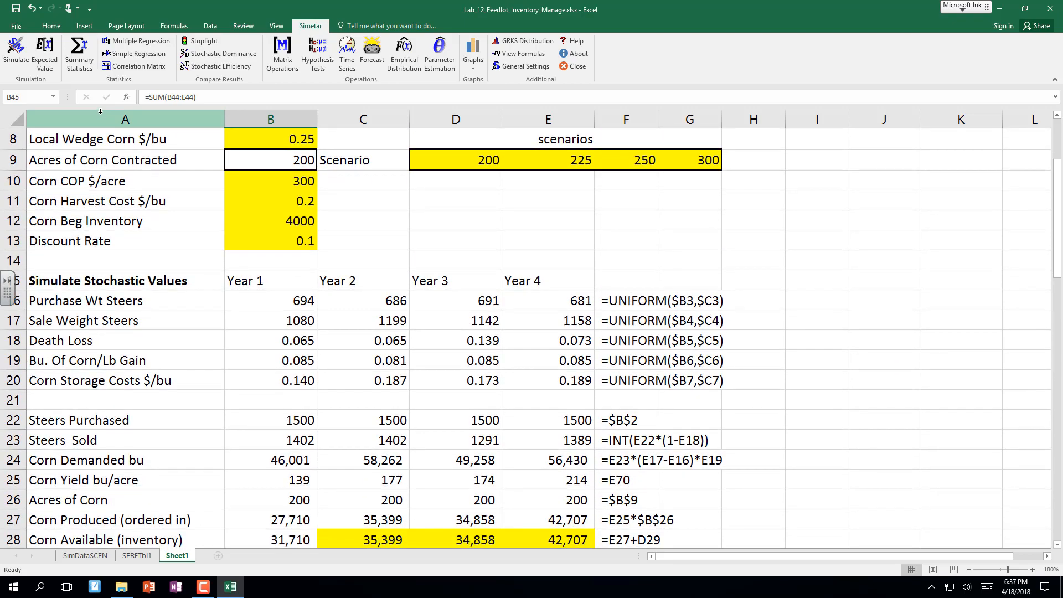
{"action": "scroll", "coordinate": [100, 111], "scroll_direction": "down", "scroll_amount": 11}
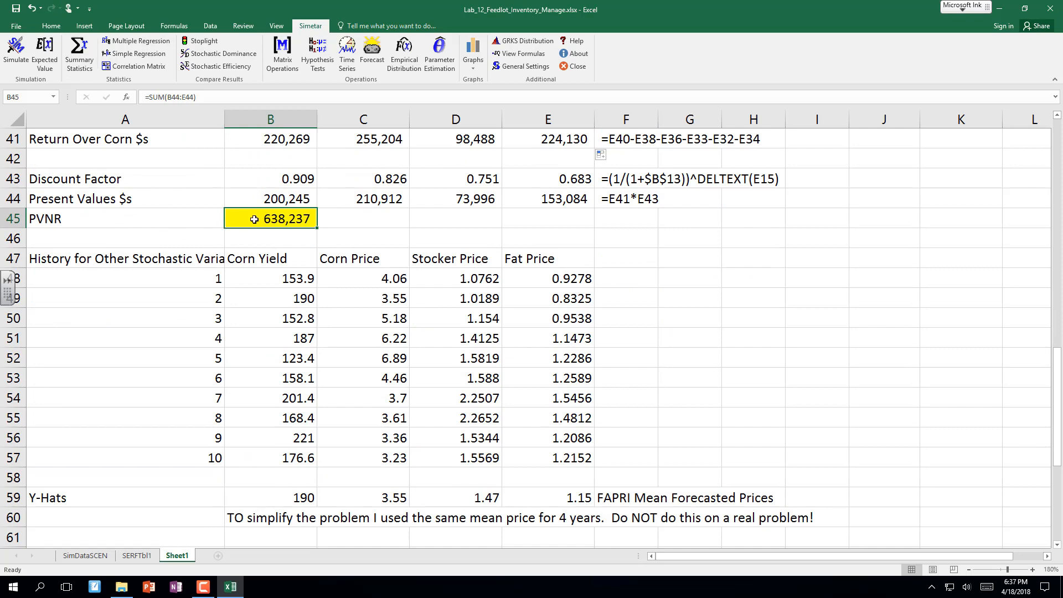
{"action": "left_click", "coordinate": [15, 51]}
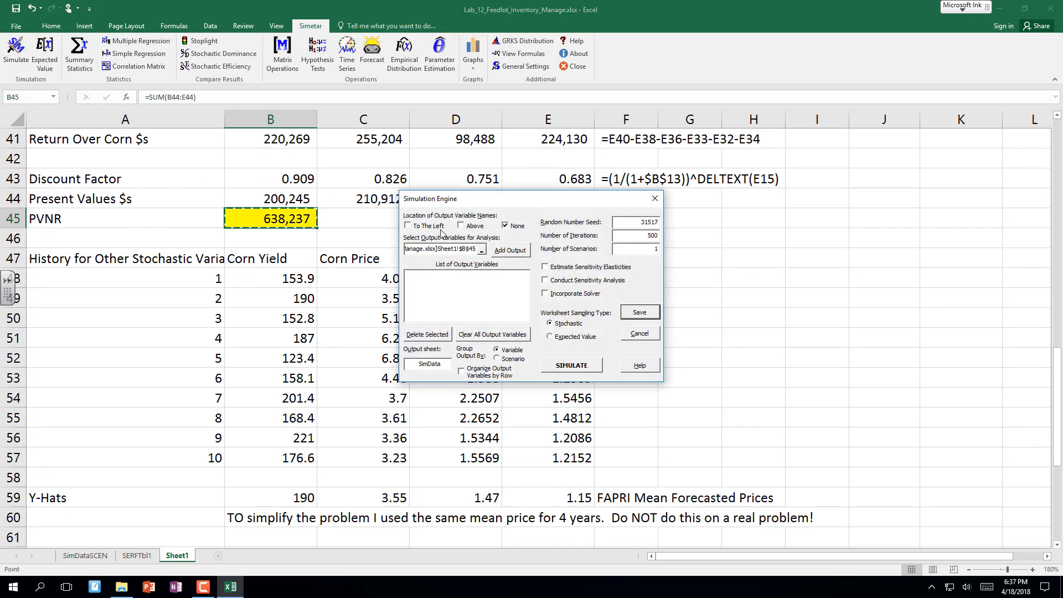
{"action": "left_click", "coordinate": [424, 225]}
{"action": "left_click", "coordinate": [509, 250]}
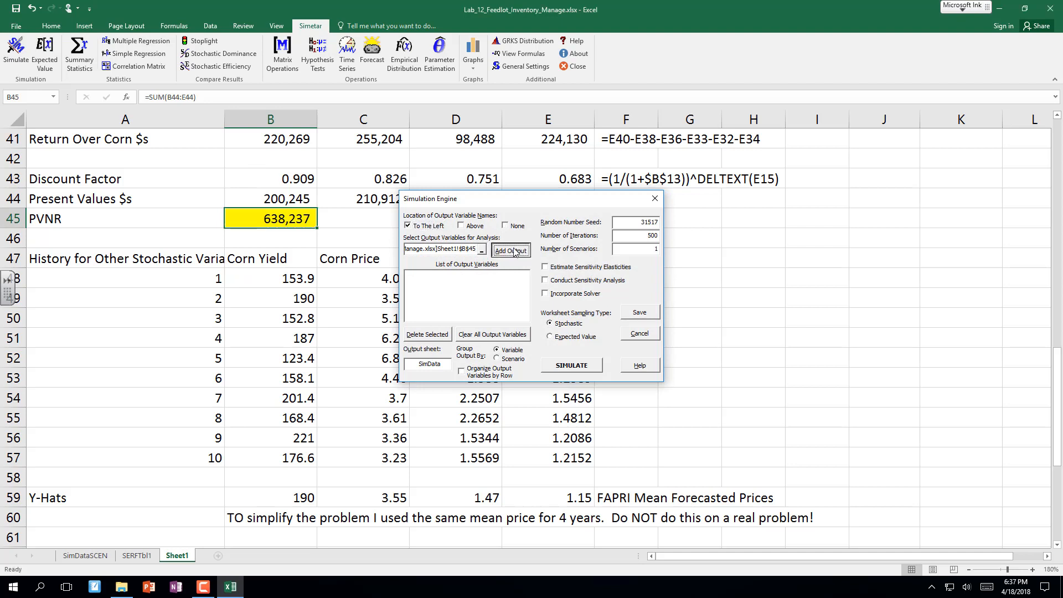
Set the number of scenarios to 4, send the output to the SimDataSCEN sheet, and run the simulation.
{"action": "left_click", "coordinate": [658, 248]}
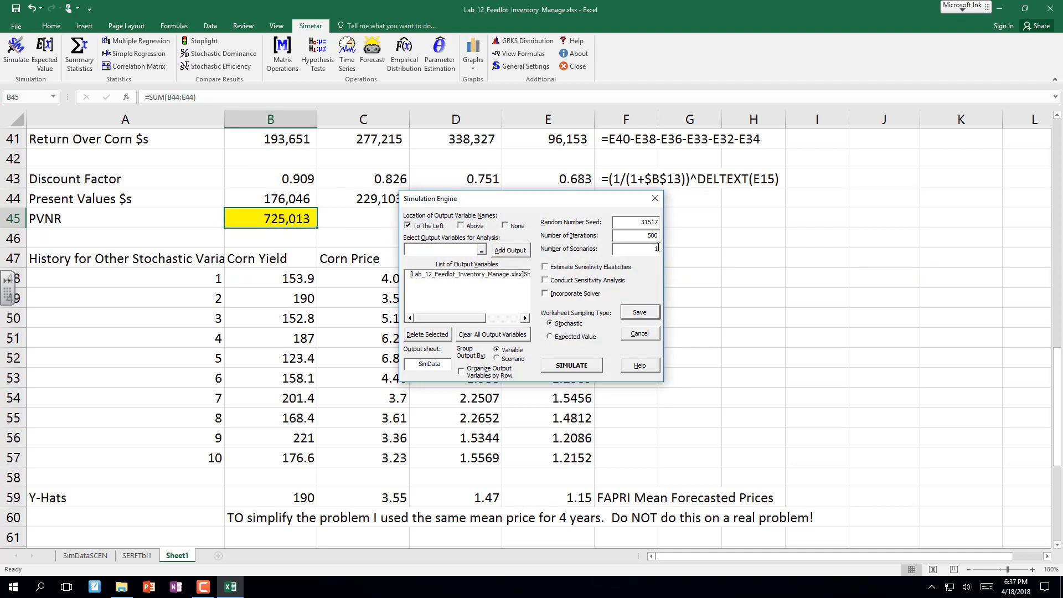
{"action": "type", "text": "4"}
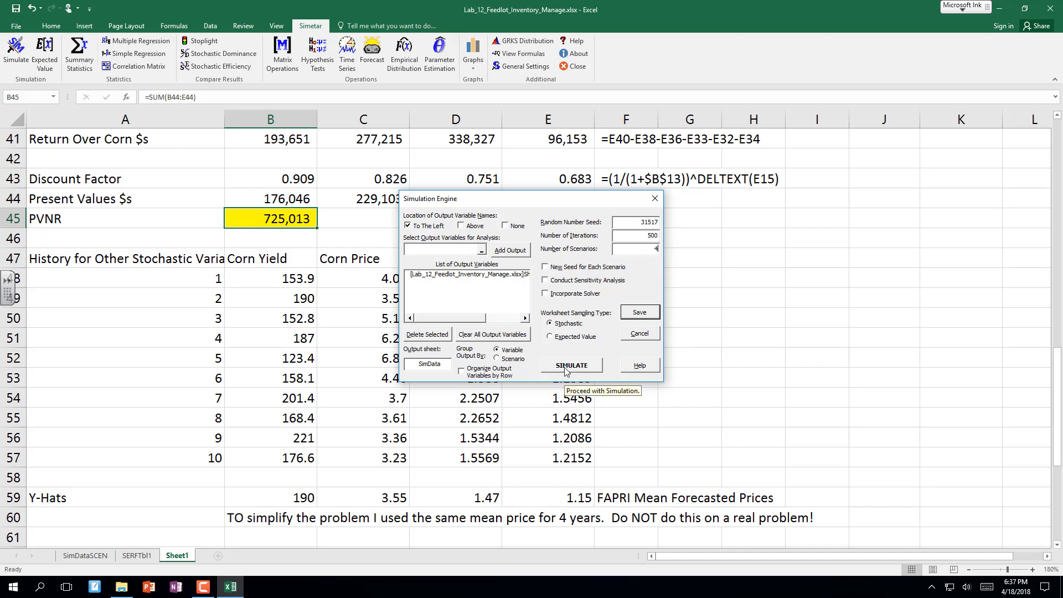
{"action": "left_click", "coordinate": [442, 364]}
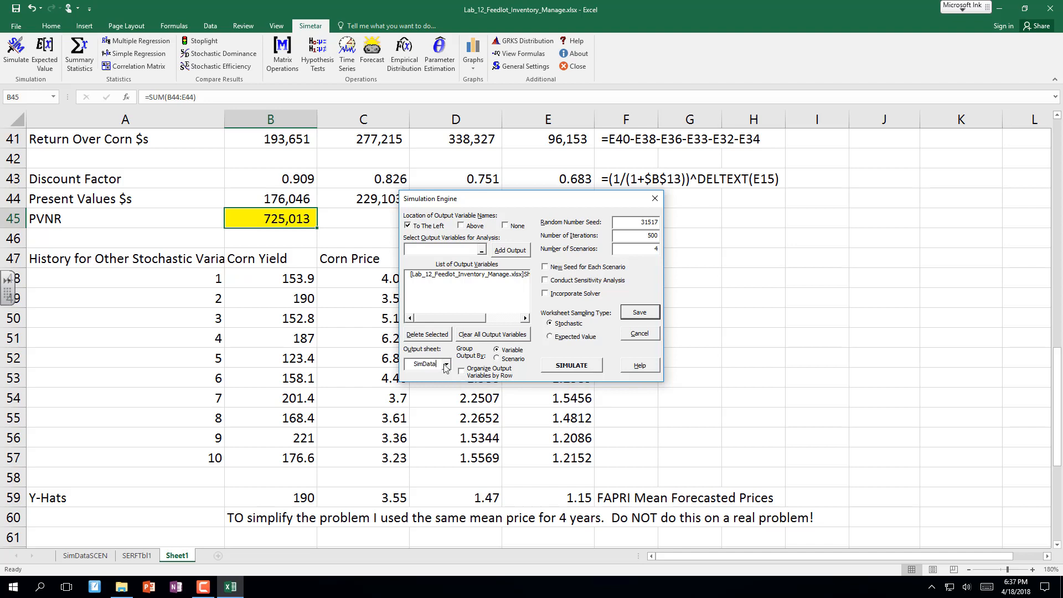
{"action": "left_click", "coordinate": [446, 364]}
{"action": "left_click", "coordinate": [453, 377]}
{"action": "left_click", "coordinate": [560, 369]}
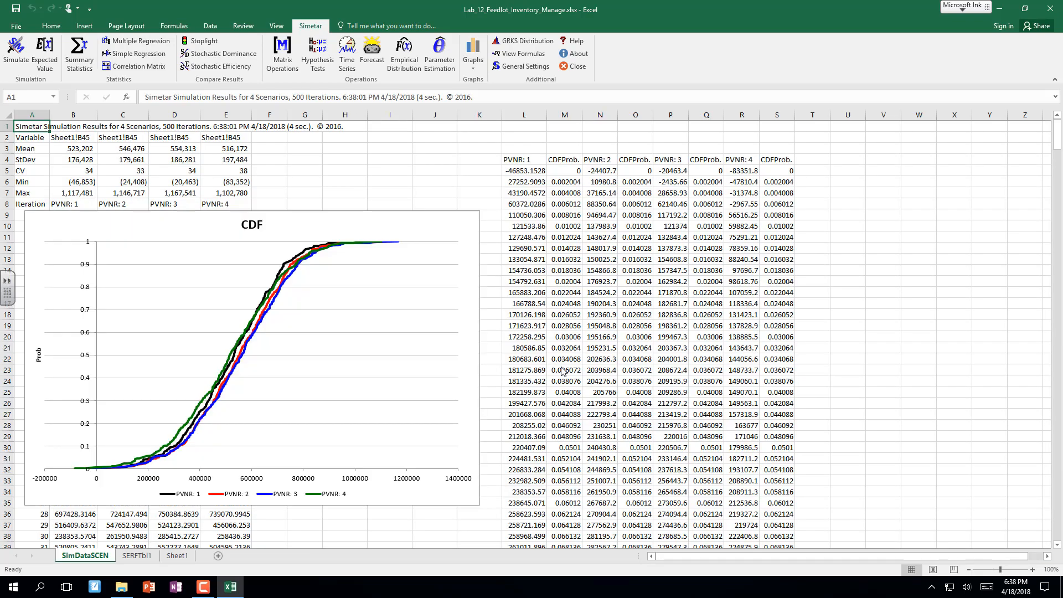
Move the CDF chart off the scenario results and enlarge it, and highlight the Min and Max values of the four scenarios.
{"action": "left_click_drag", "start_coordinate": [305, 212], "coordinate": [553, 136]}
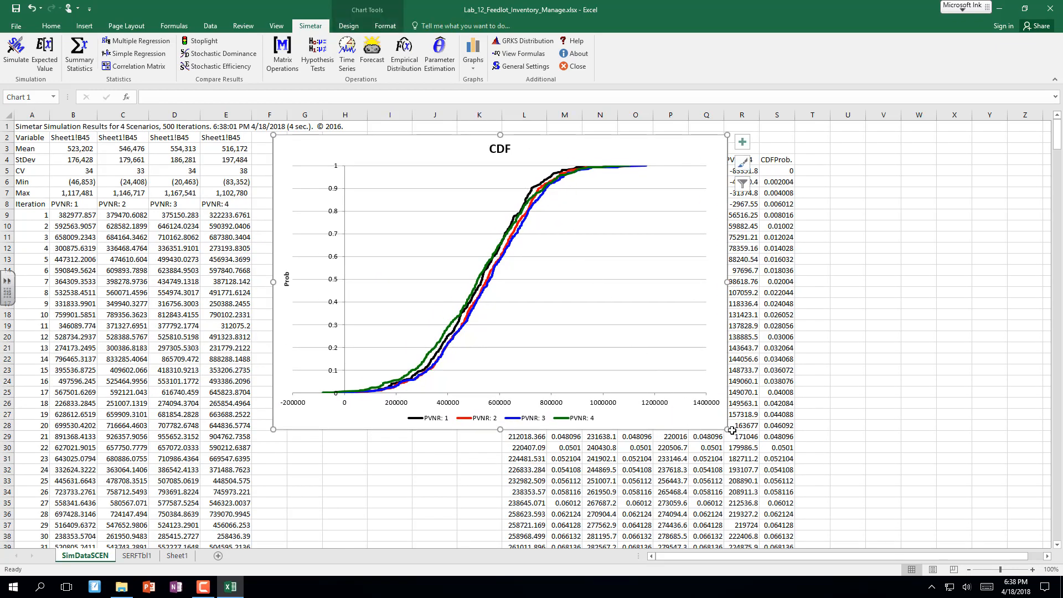
{"action": "left_click_drag", "start_coordinate": [729, 430], "coordinate": [865, 486]}
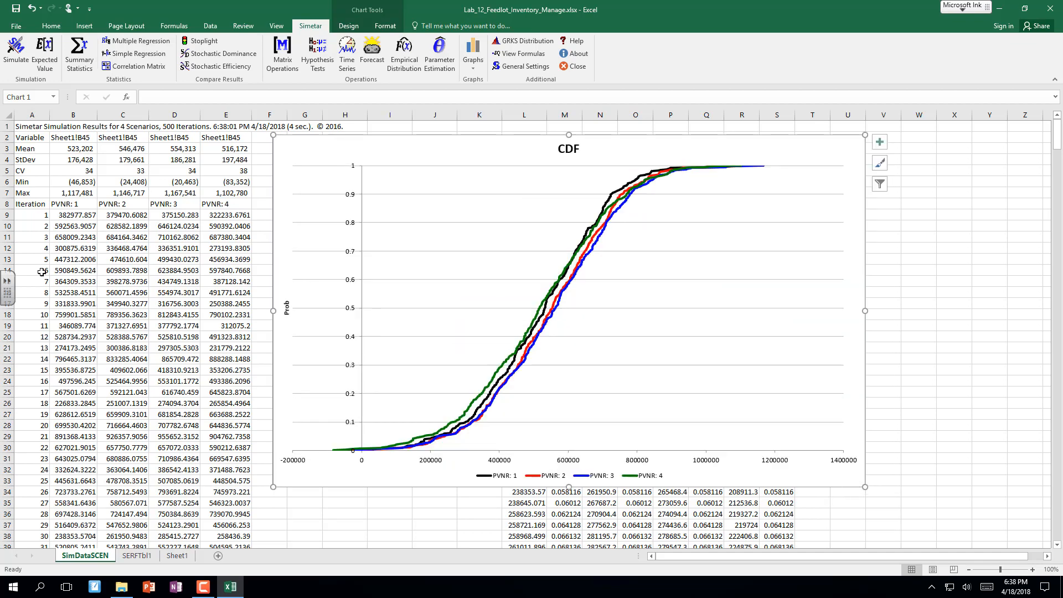
{"action": "left_click_drag", "start_coordinate": [66, 183], "coordinate": [248, 185]}
{"action": "left_click", "coordinate": [80, 195]}
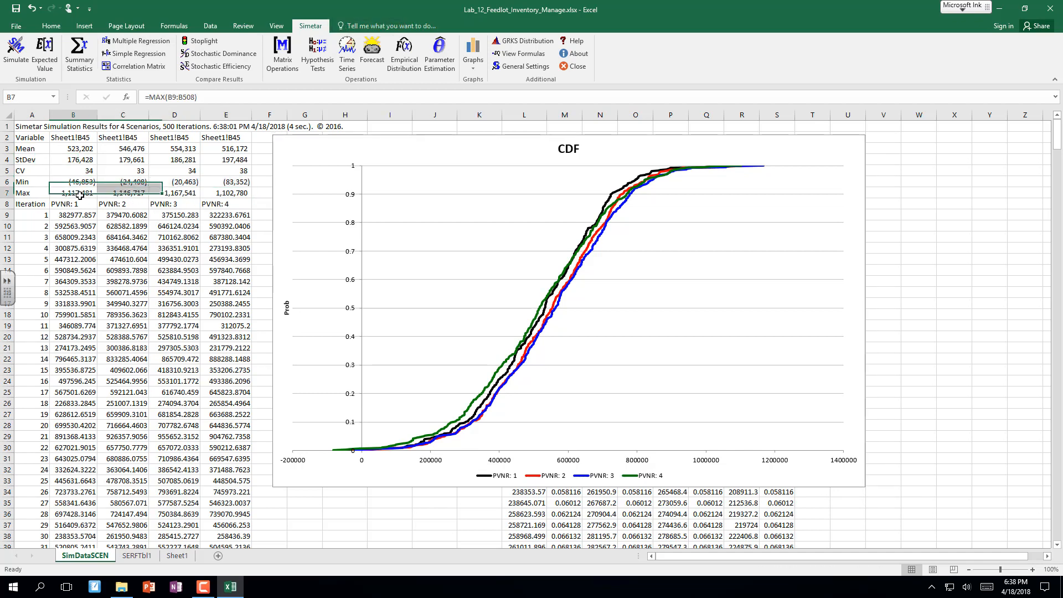
{"action": "left_click_drag", "start_coordinate": [81, 195], "coordinate": [231, 202]}
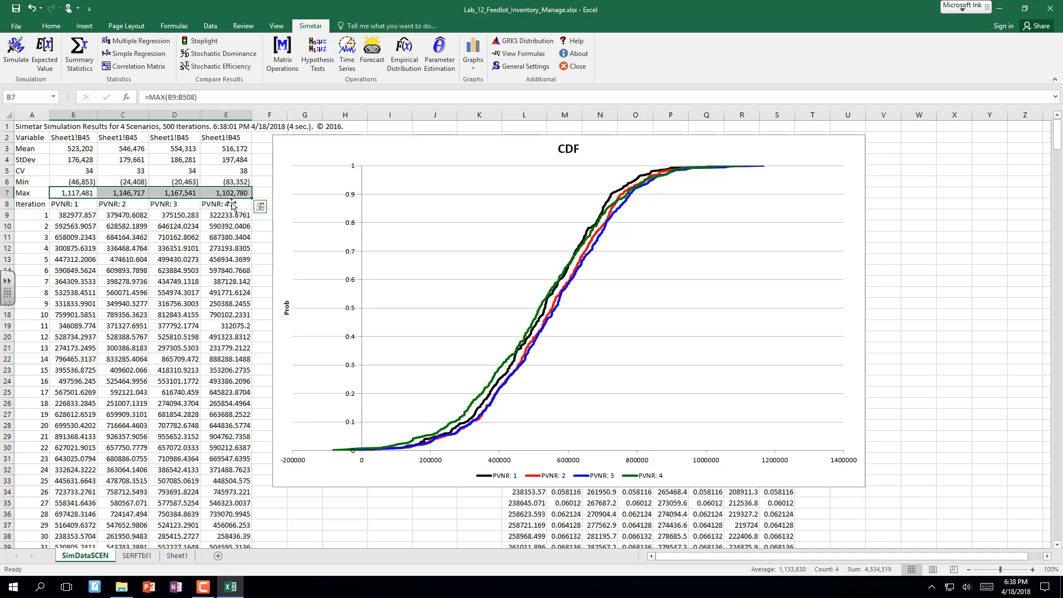
Enlarge the Stochastic Efficiency (SERF) chart on the SERFTbl1 sheet and shift it away from the sheet's first columns.
{"action": "left_click", "coordinate": [147, 559]}
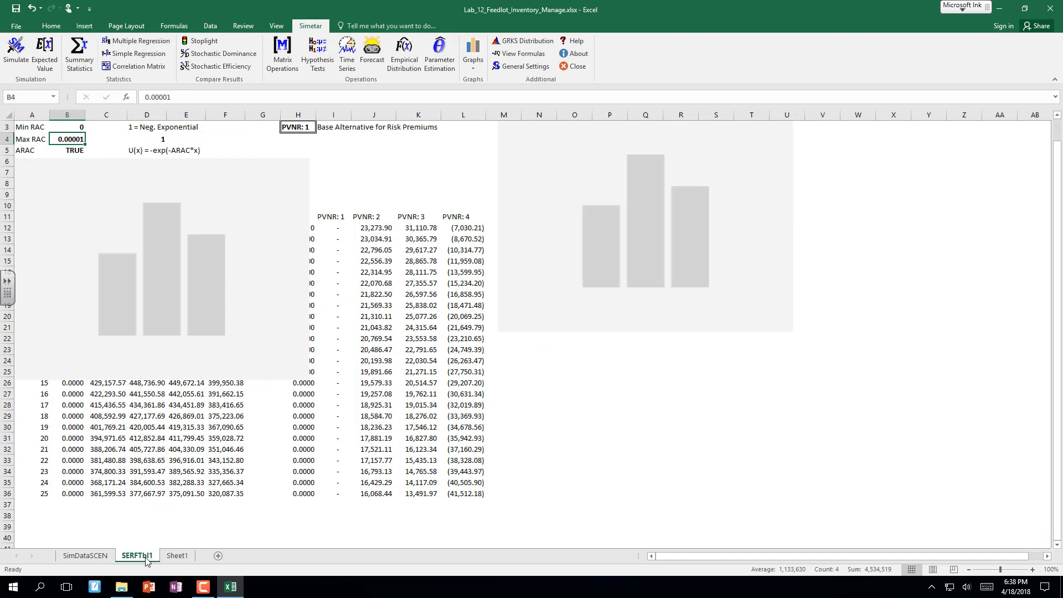
{"action": "left_click", "coordinate": [306, 273]}
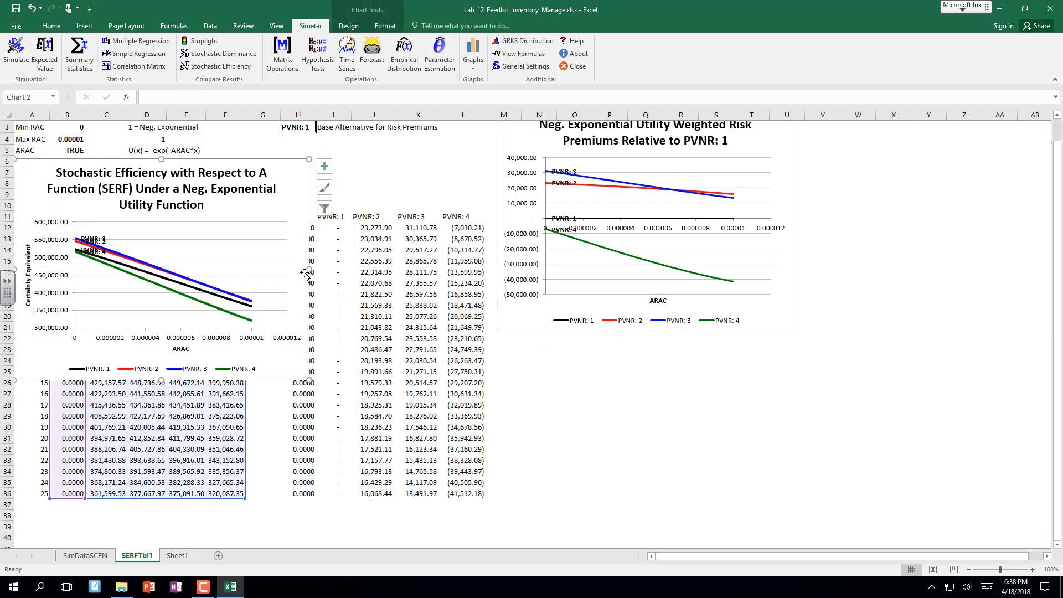
{"action": "left_click_drag", "start_coordinate": [308, 378], "coordinate": [437, 466]}
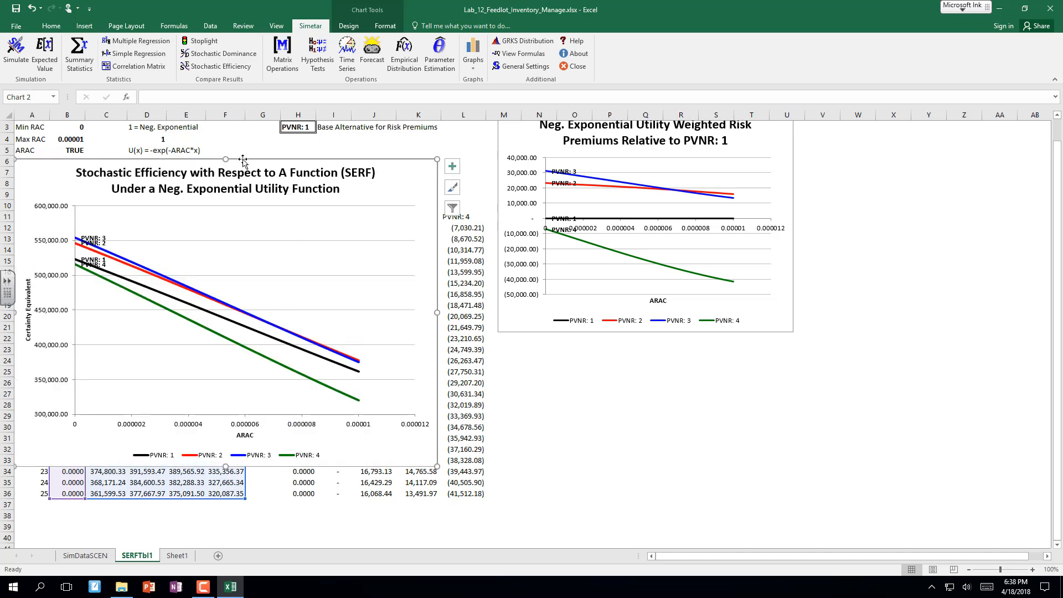
{"action": "left_click_drag", "start_coordinate": [253, 159], "coordinate": [380, 158]}
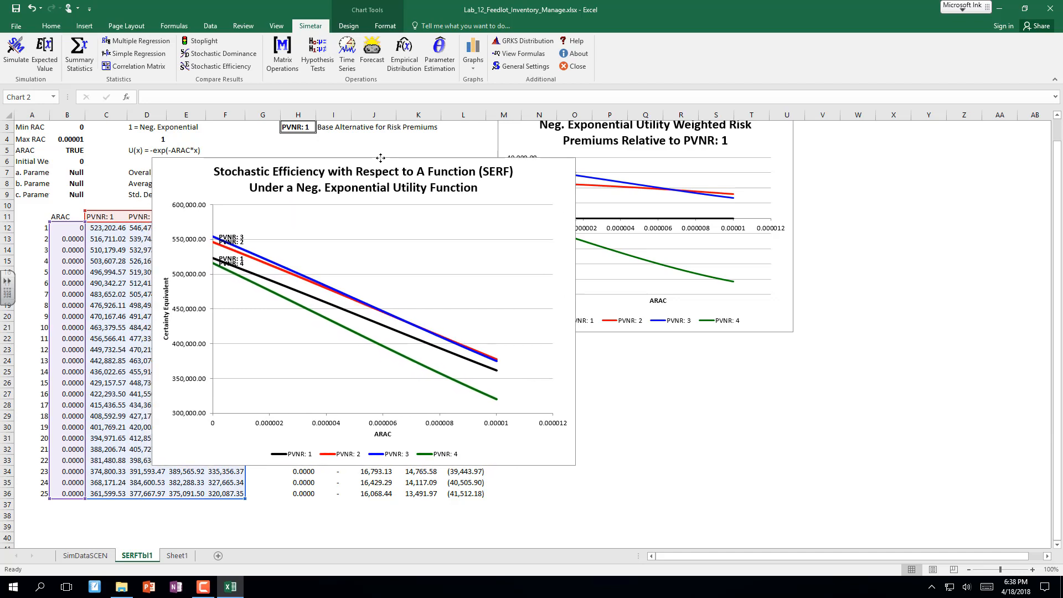
{"action": "mouse_move", "coordinate": [497, 364]}
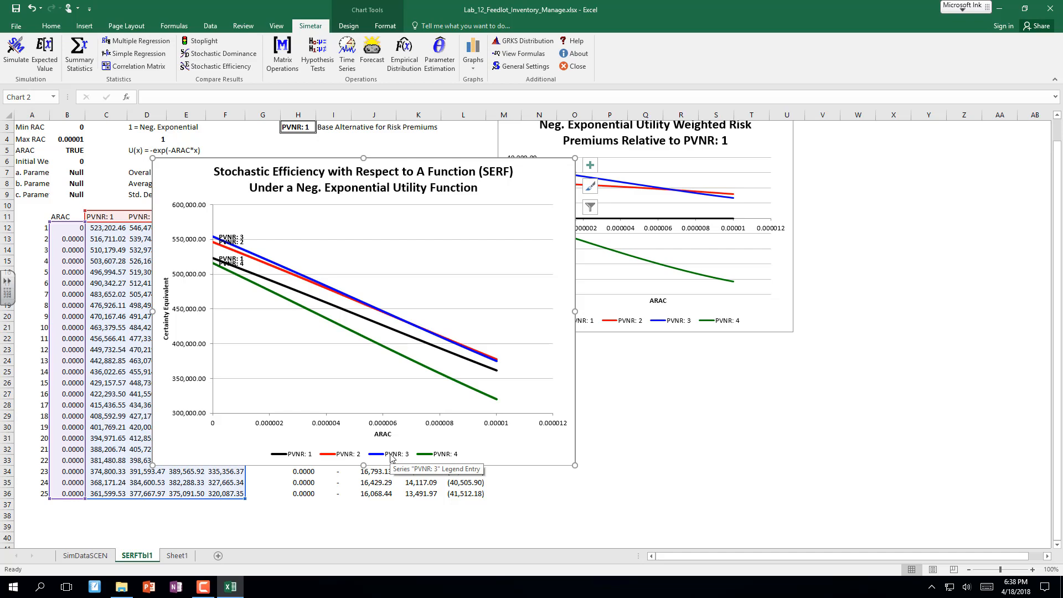
Check the contracted corn acreage scenarios on Sheet1, highlighting the 225 and 250 acre values.
{"action": "left_click", "coordinate": [187, 558]}
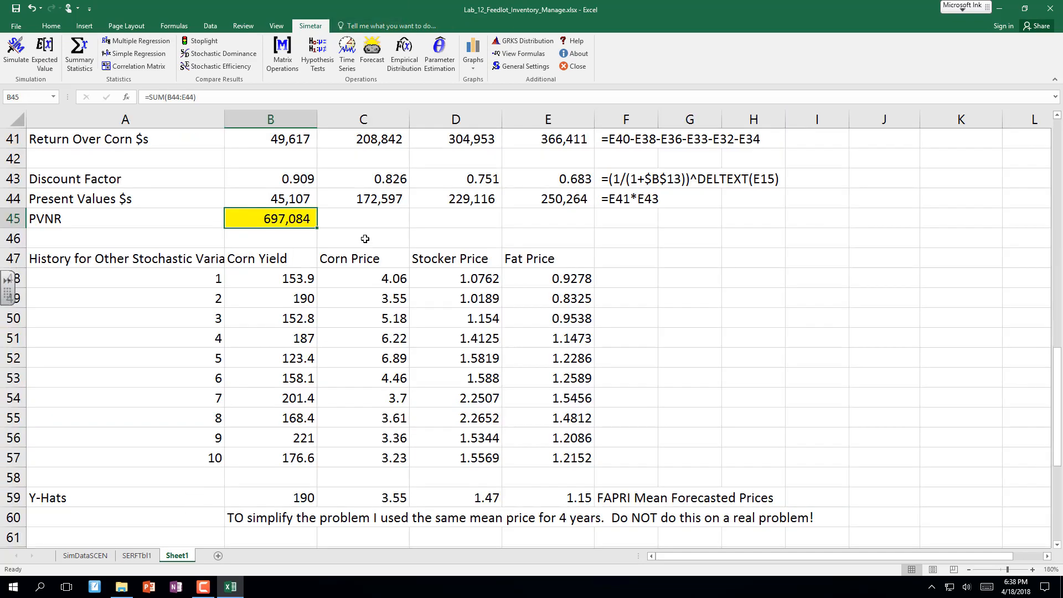
{"action": "scroll", "coordinate": [365, 238], "scroll_direction": "up", "scroll_amount": 13}
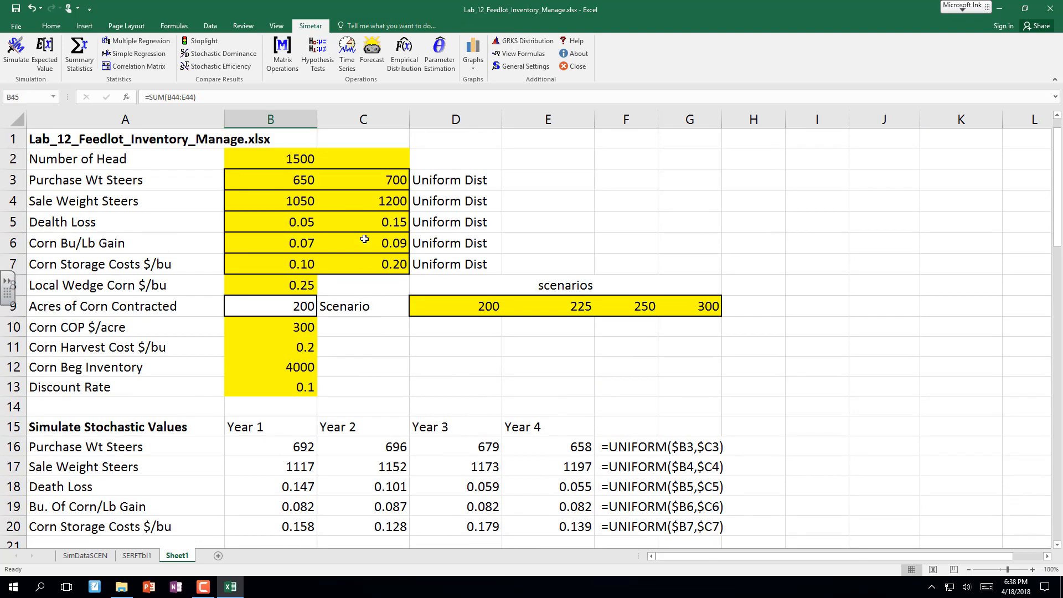
{"action": "left_click", "coordinate": [567, 305]}
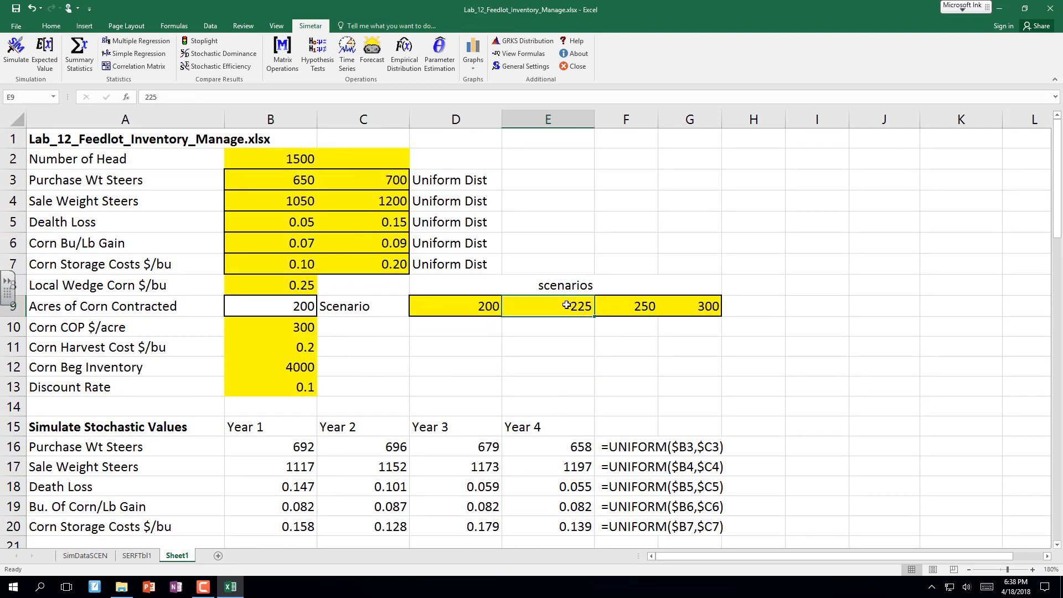
{"action": "left_click_drag", "start_coordinate": [567, 305], "coordinate": [644, 307]}
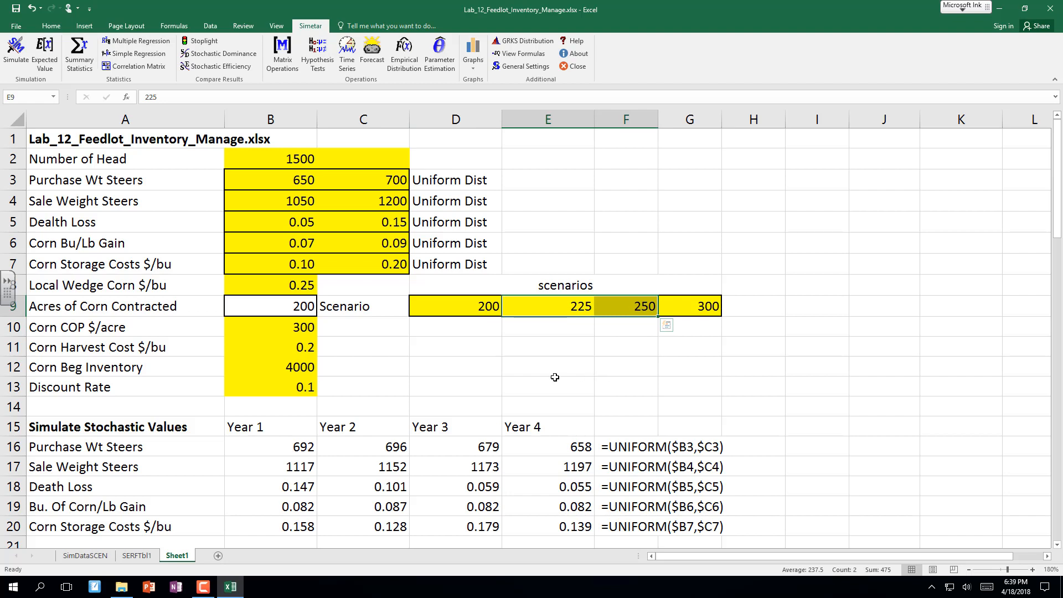
Move the SERF chart on SERFTbl1 back over the first columns so the risk premium chart is uncovered.
{"action": "left_click", "coordinate": [142, 557]}
{"action": "left_click", "coordinate": [385, 313]}
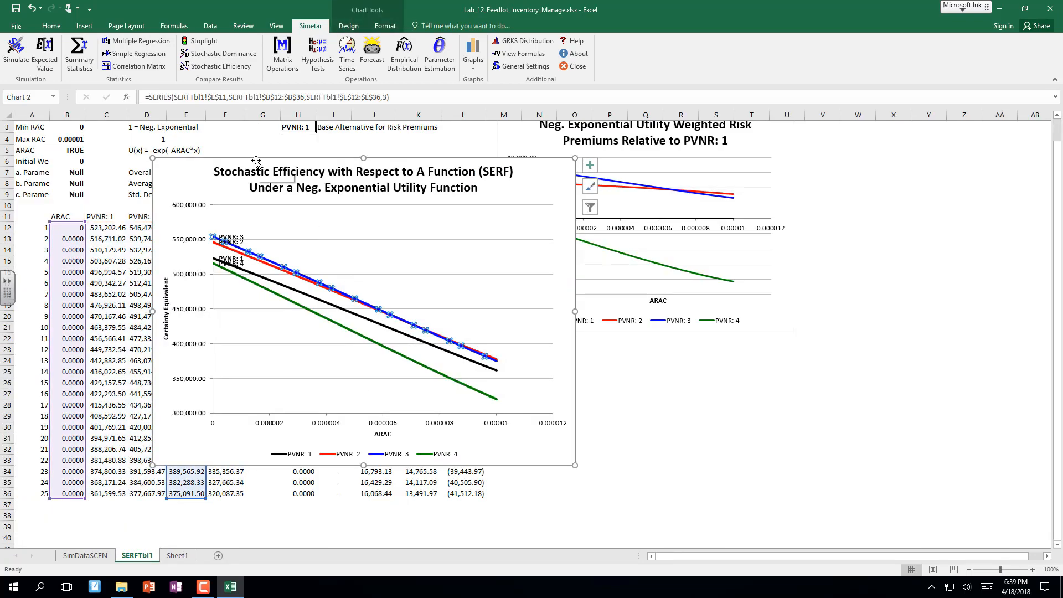
{"action": "left_click_drag", "start_coordinate": [256, 161], "coordinate": [91, 140]}
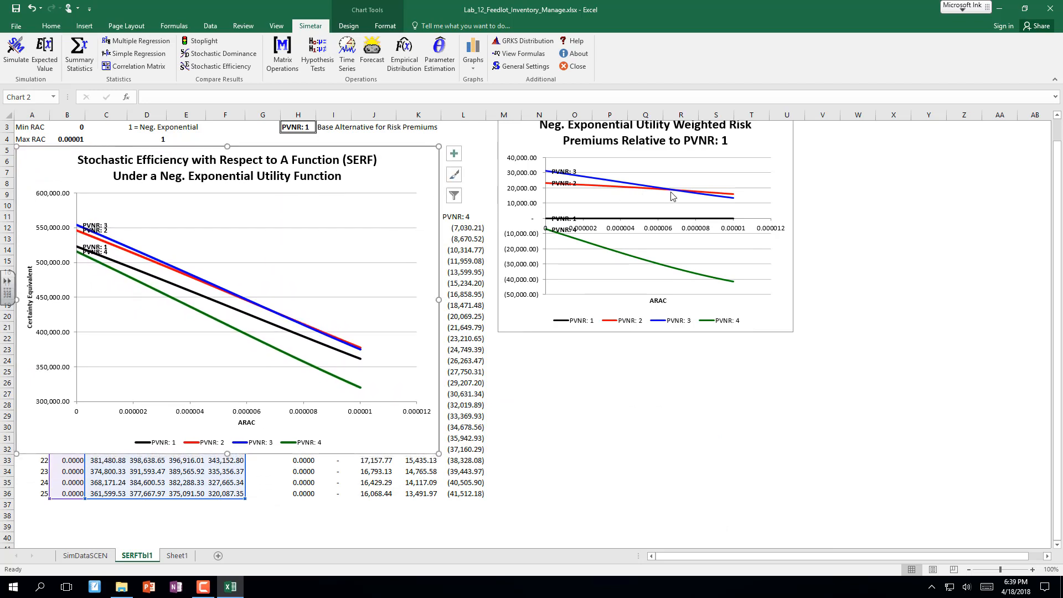
Compare the PVNR 2 and PVNR 3 lines in the risk premium and SERF charts, and return to Sheet1.
{"action": "mouse_move", "coordinate": [669, 193]}
{"action": "mouse_move", "coordinate": [732, 197]}
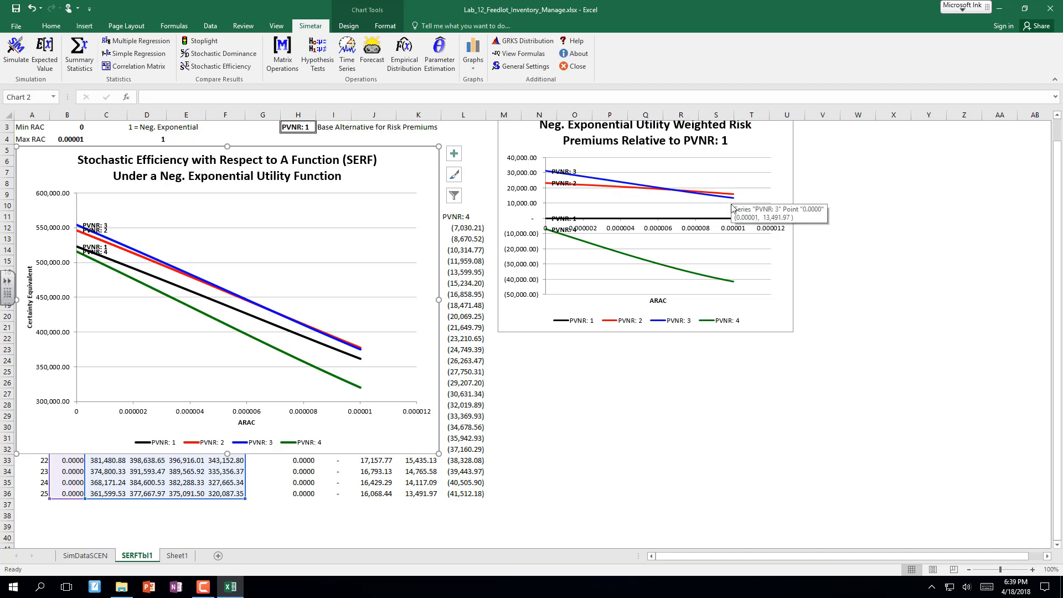
{"action": "mouse_move", "coordinate": [731, 221]}
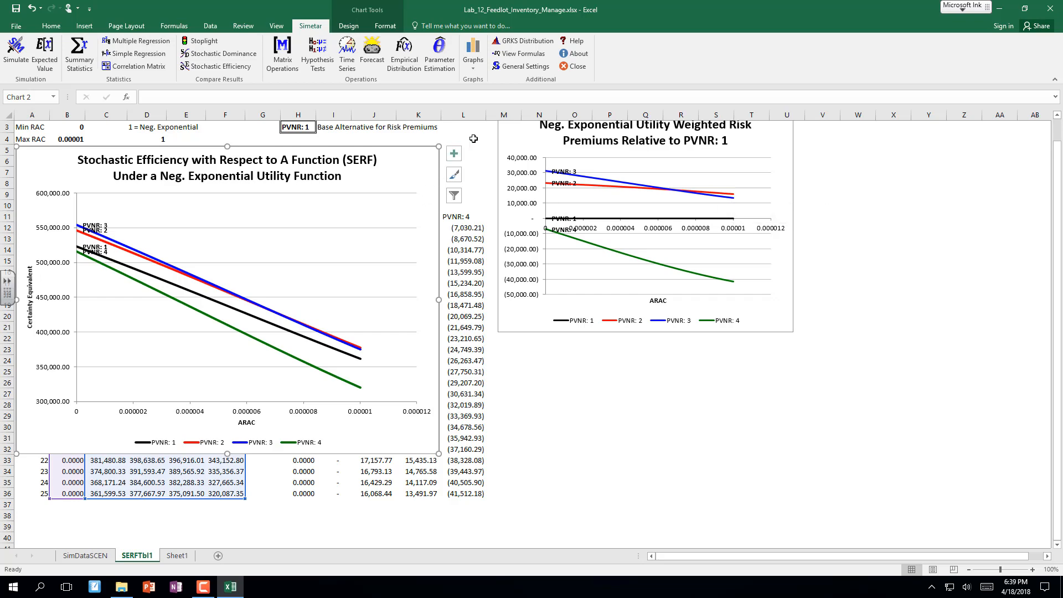
{"action": "scroll", "coordinate": [473, 138], "scroll_direction": "down", "scroll_amount": 2}
{"action": "scroll", "coordinate": [191, 532], "scroll_direction": "up", "scroll_amount": 2}
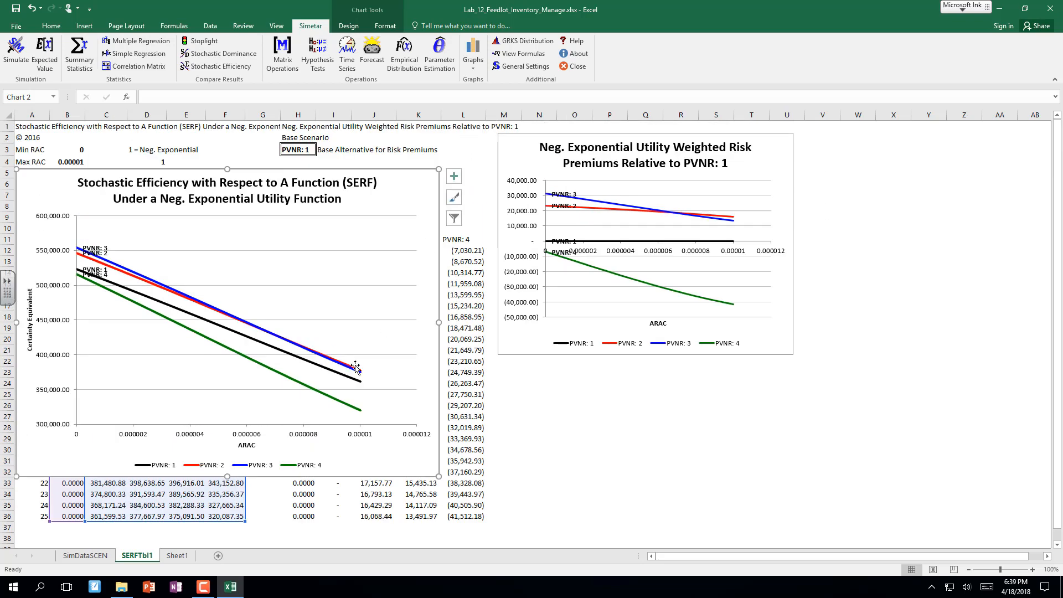
{"action": "left_click", "coordinate": [177, 555]}
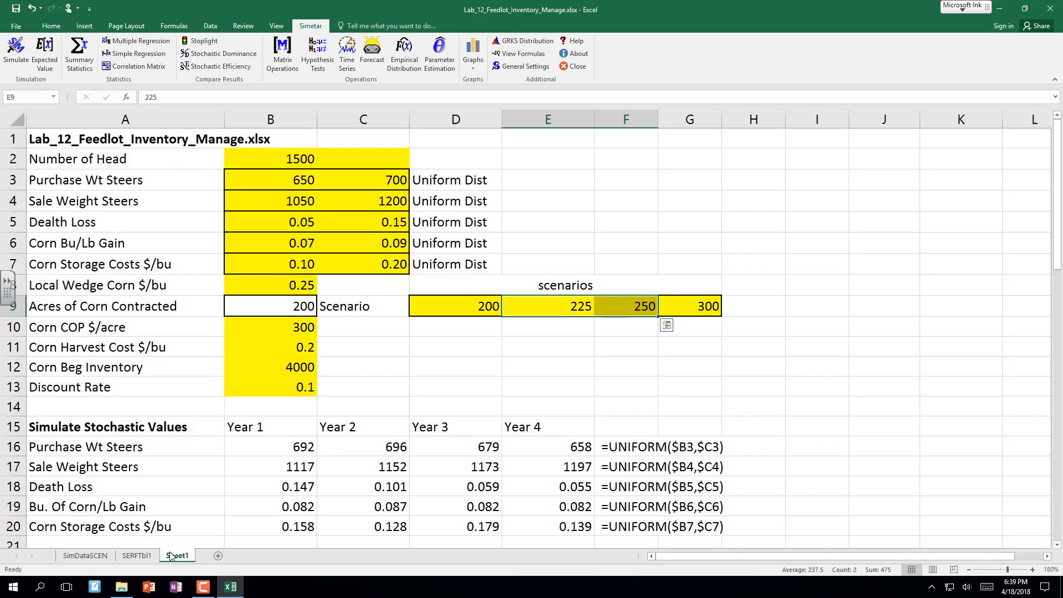
Change the four contracted corn acreage scenarios on Sheet1 to 150, 200, 300 and 400 acres.
{"action": "left_click", "coordinate": [468, 309]}
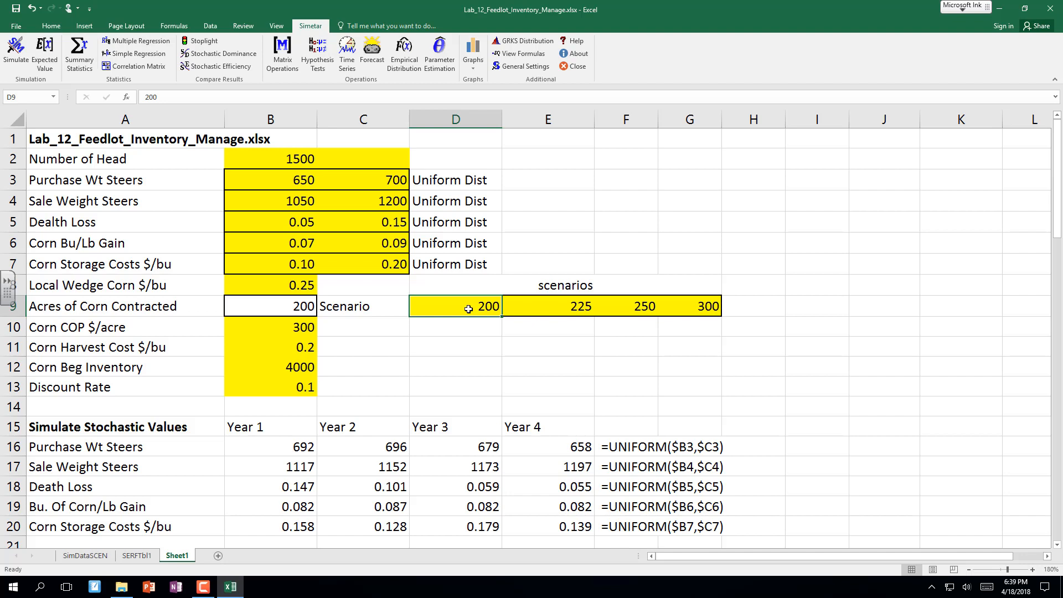
{"action": "type", "text": "150"}
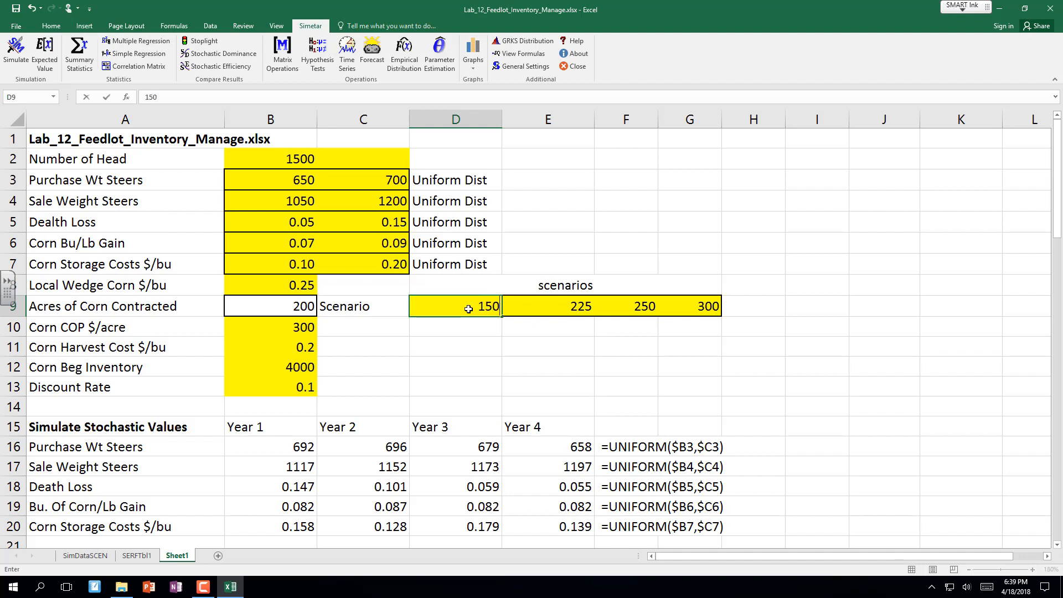
{"action": "key", "text": "Right"}
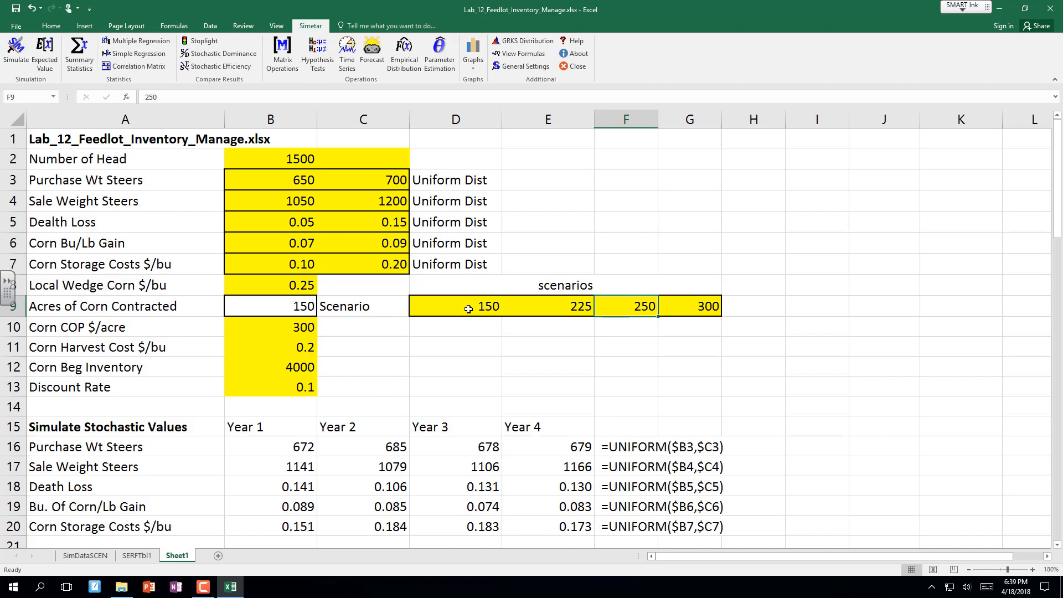
{"action": "key", "text": "Left"}
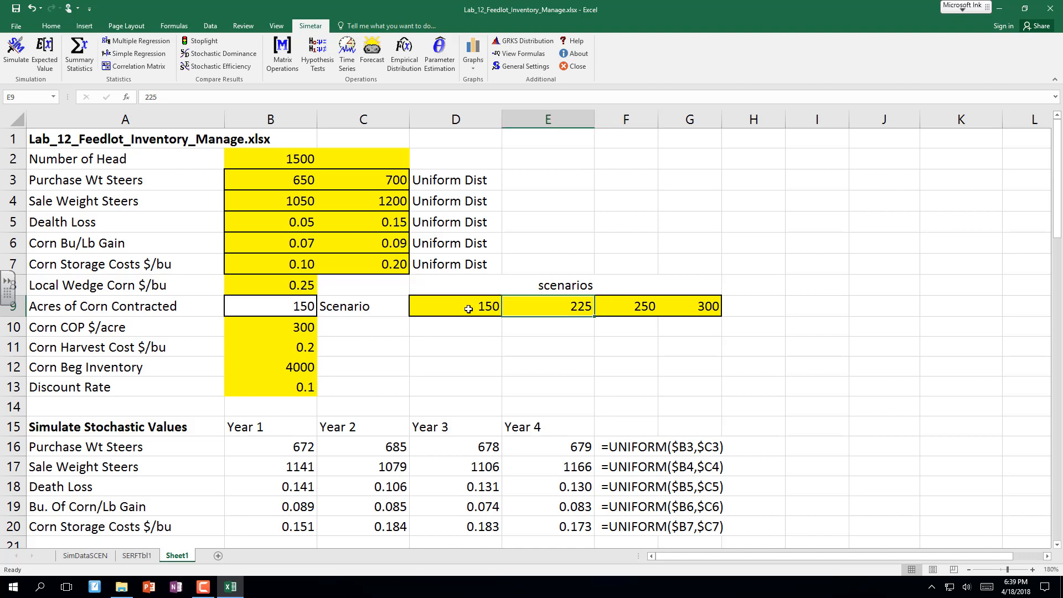
{"action": "type", "text": "200"}
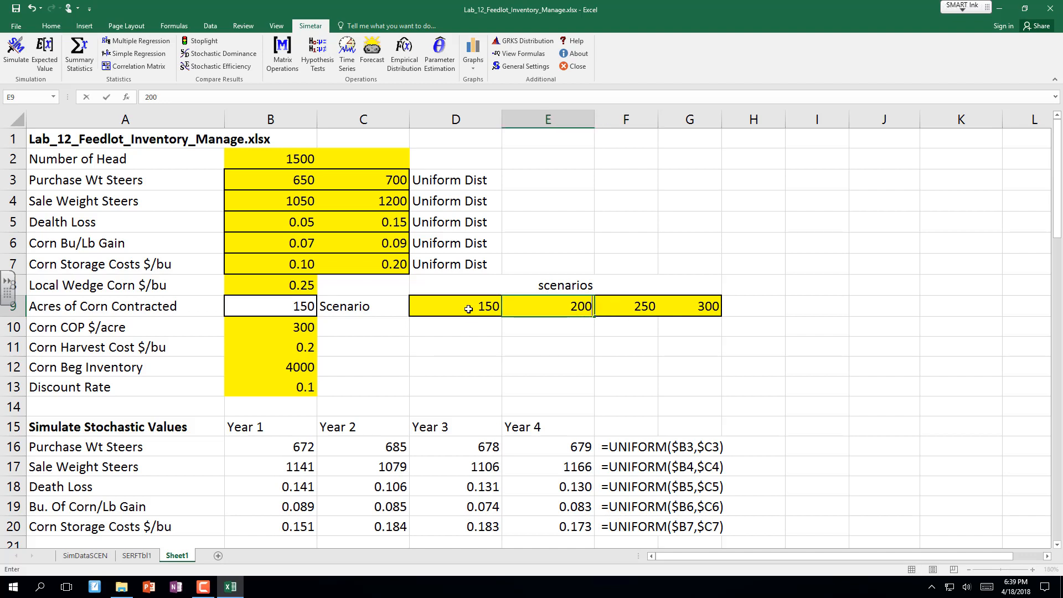
{"action": "key", "text": "Right"}
{"action": "type", "text": "300"}
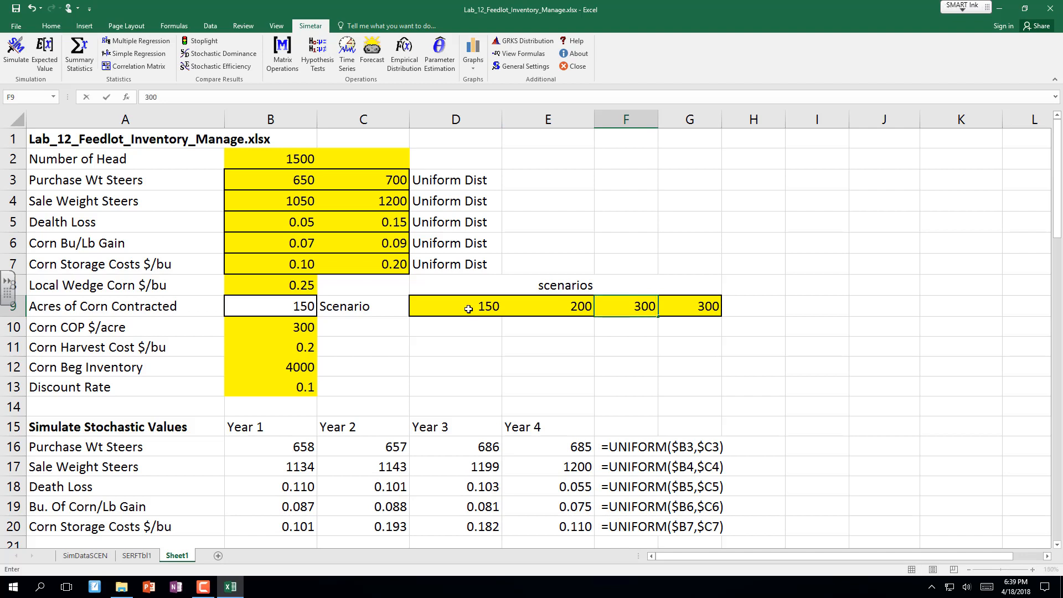
{"action": "key", "text": "Right"}
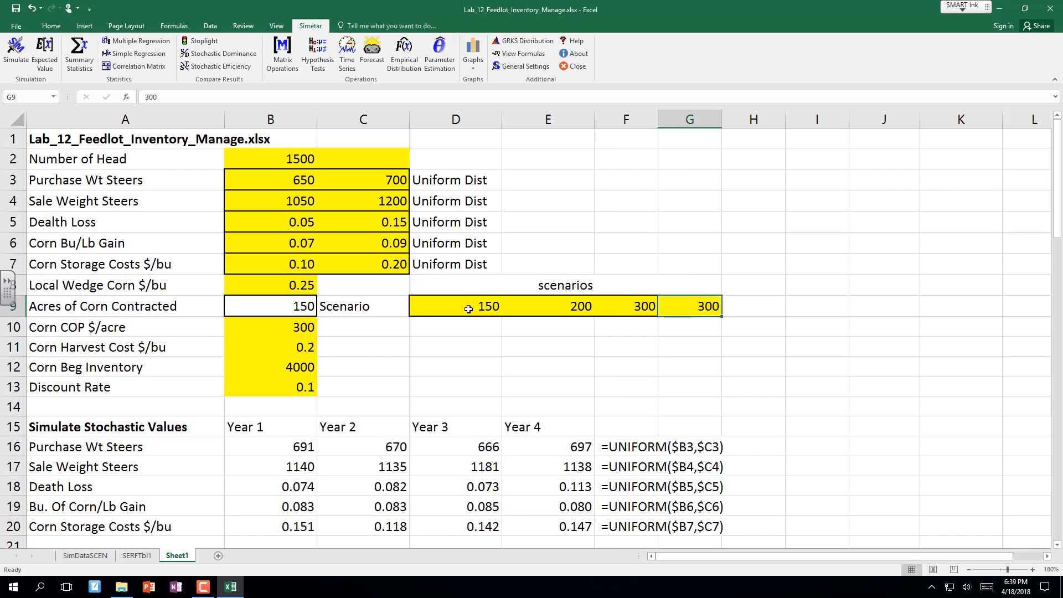
{"action": "type", "text": "400"}
{"action": "key", "text": "Return"}
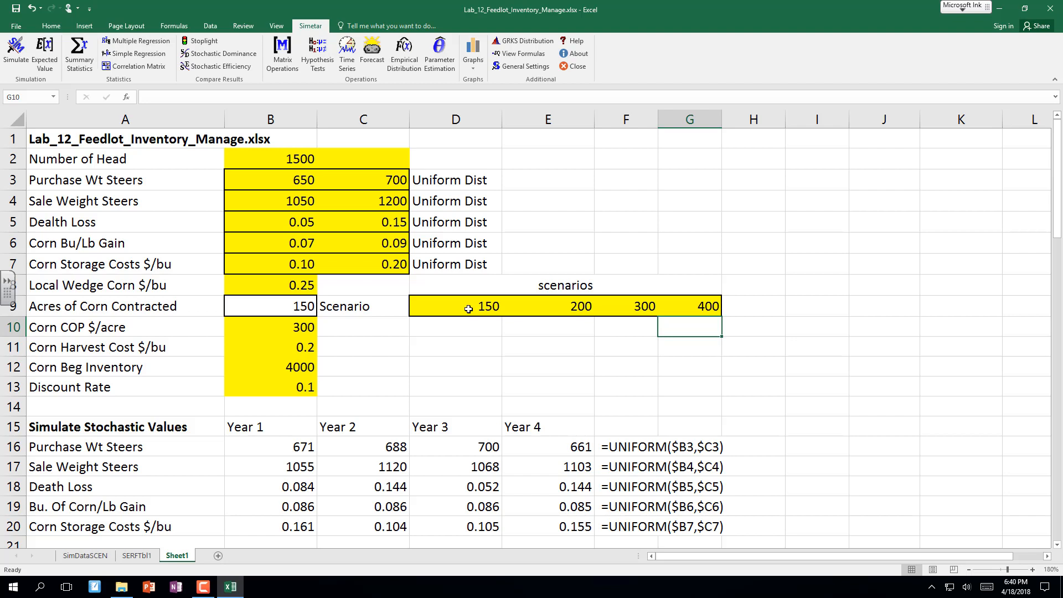
Rerun the Simetar simulation with 4 scenarios and 500 iterations to the SimDataSCEN sheet, and inspect the CDF chart.
{"action": "left_click", "coordinate": [15, 54]}
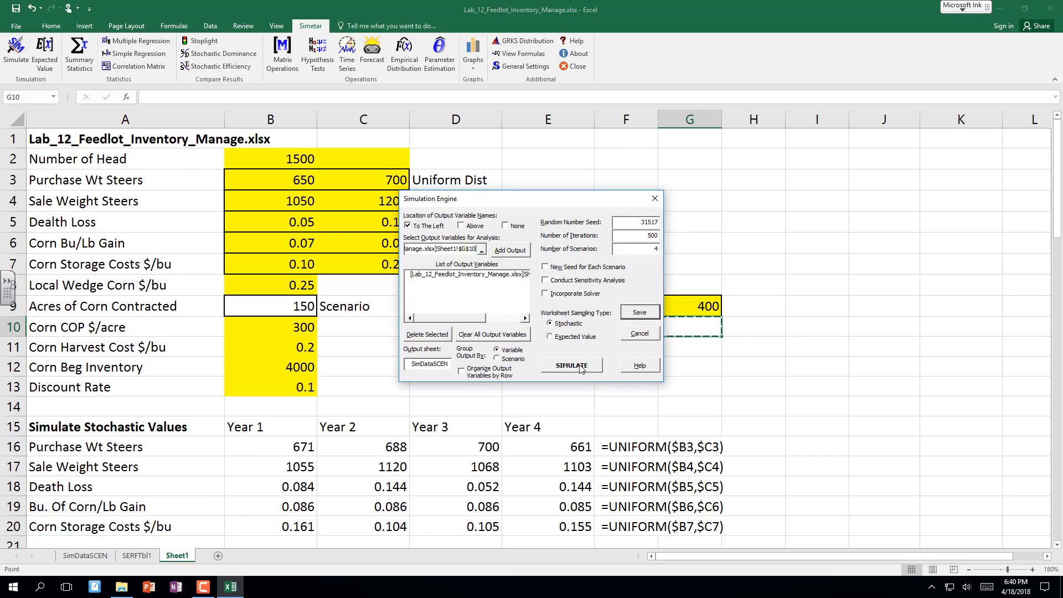
{"action": "left_click", "coordinate": [571, 365]}
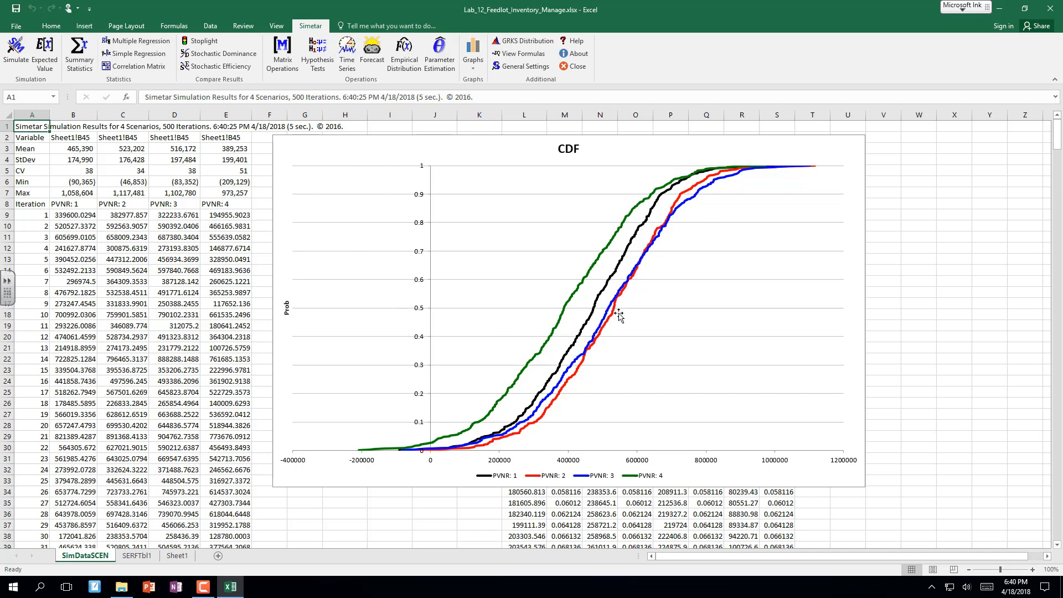
{"action": "mouse_move", "coordinate": [615, 321]}
Examine the corn demand, inventory, surplus, deficit and cost rows on Sheet1, highlighting Corn Available and Surplus Corn for all four years.
{"action": "left_click", "coordinate": [177, 556]}
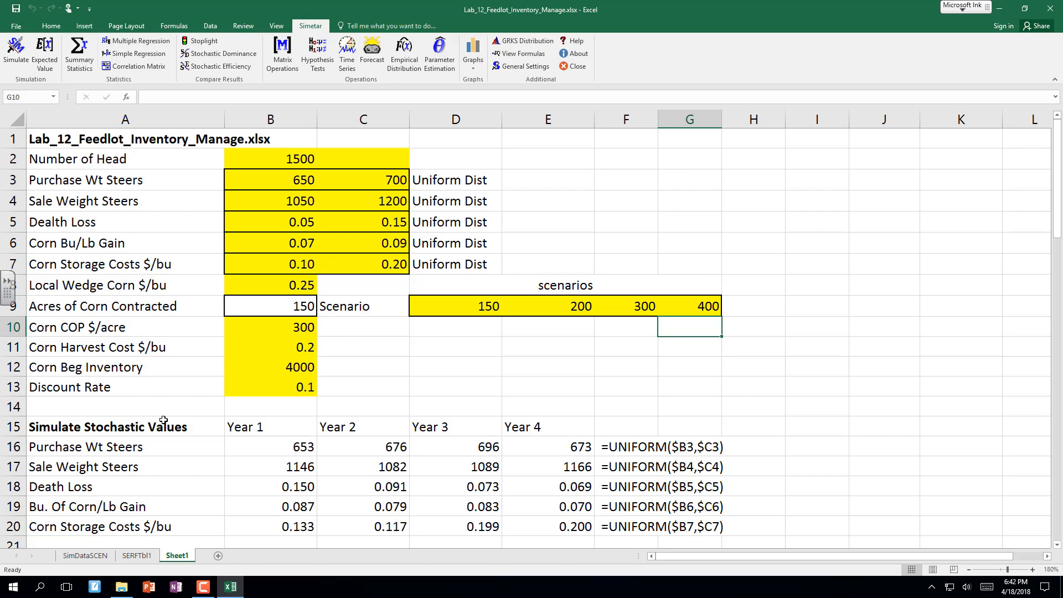
{"action": "scroll", "coordinate": [472, 447], "scroll_direction": "down", "scroll_amount": 1}
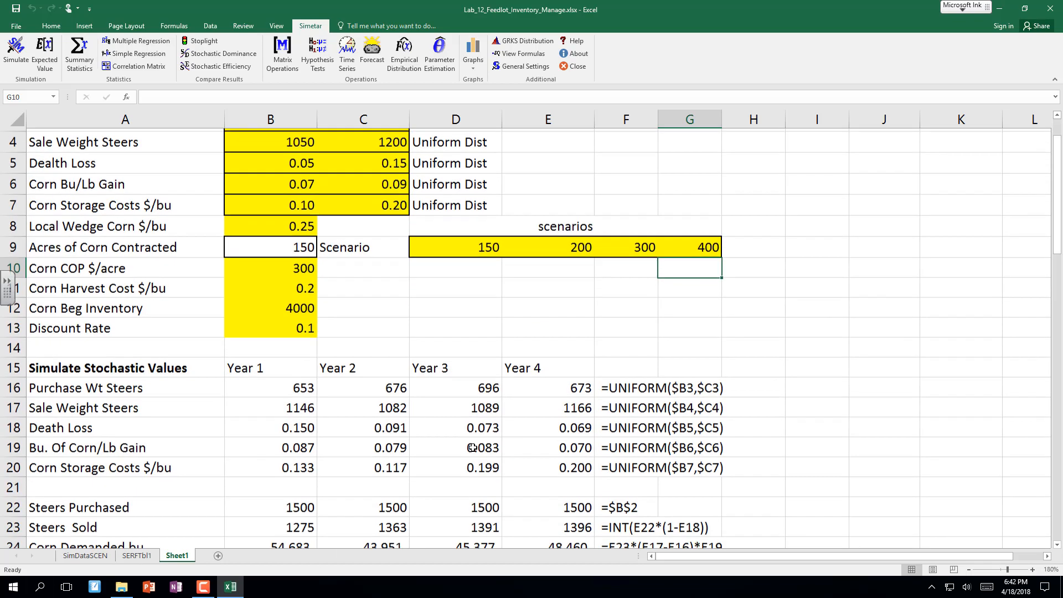
{"action": "scroll", "coordinate": [472, 447], "scroll_direction": "down", "scroll_amount": 5}
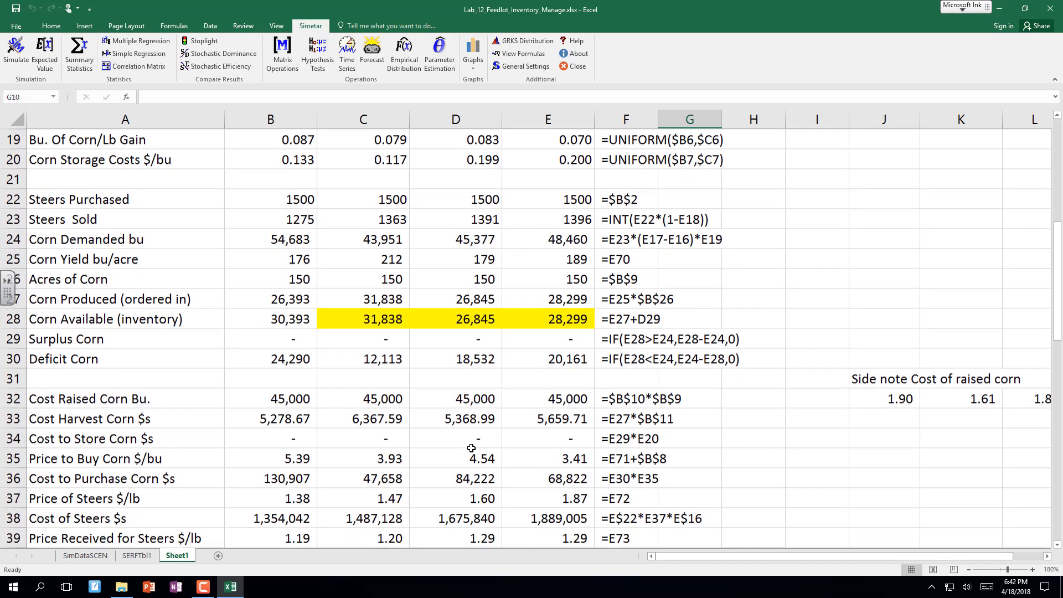
{"action": "scroll", "coordinate": [471, 447], "scroll_direction": "down", "scroll_amount": 1}
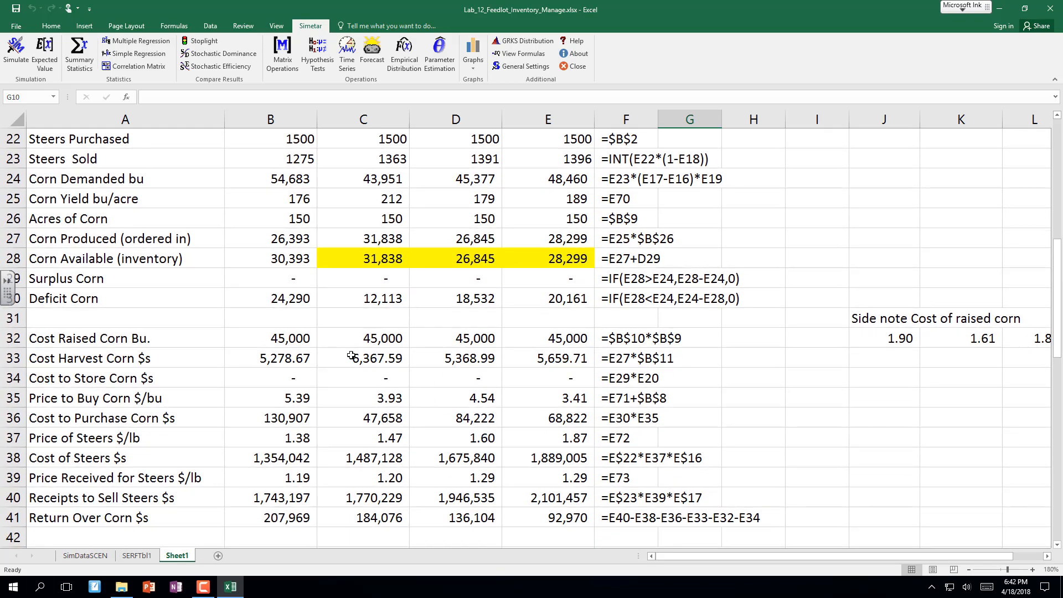
{"action": "left_click", "coordinate": [289, 284]}
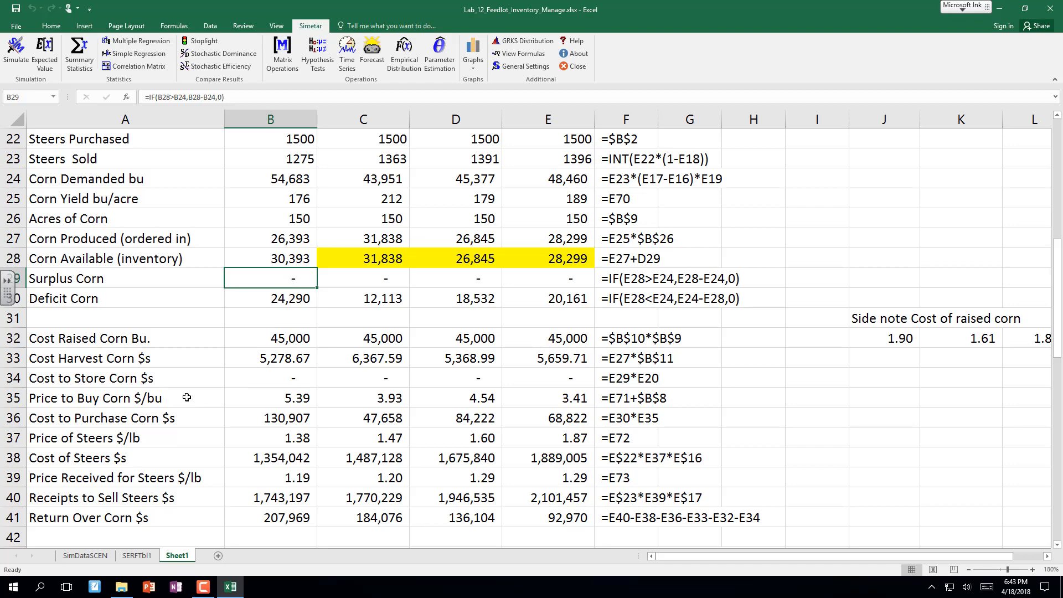
{"action": "scroll", "coordinate": [188, 395], "scroll_direction": "down", "scroll_amount": 2}
{"action": "scroll", "coordinate": [184, 390], "scroll_direction": "up", "scroll_amount": 5}
{"action": "scroll", "coordinate": [184, 391], "scroll_direction": "up", "scroll_amount": 4}
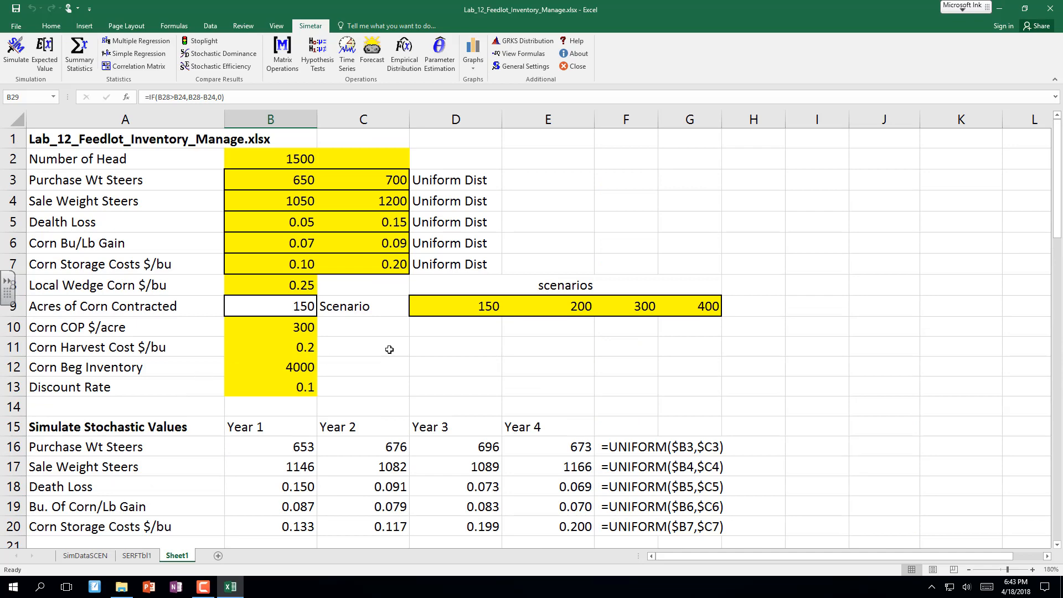
{"action": "scroll", "coordinate": [459, 337], "scroll_direction": "down", "scroll_amount": 4}
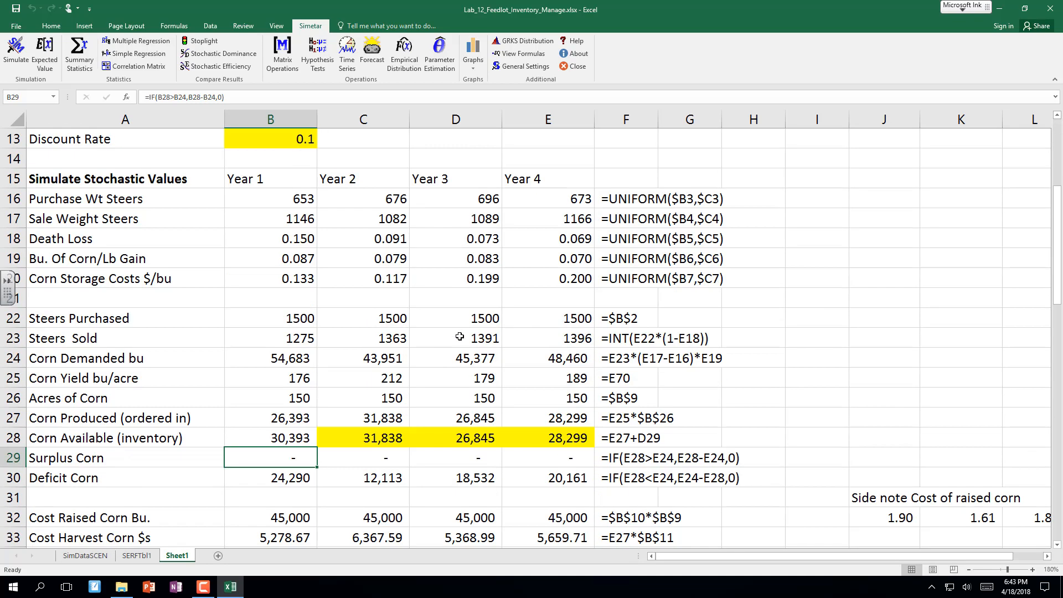
{"action": "left_click_drag", "start_coordinate": [274, 437], "coordinate": [556, 462]}
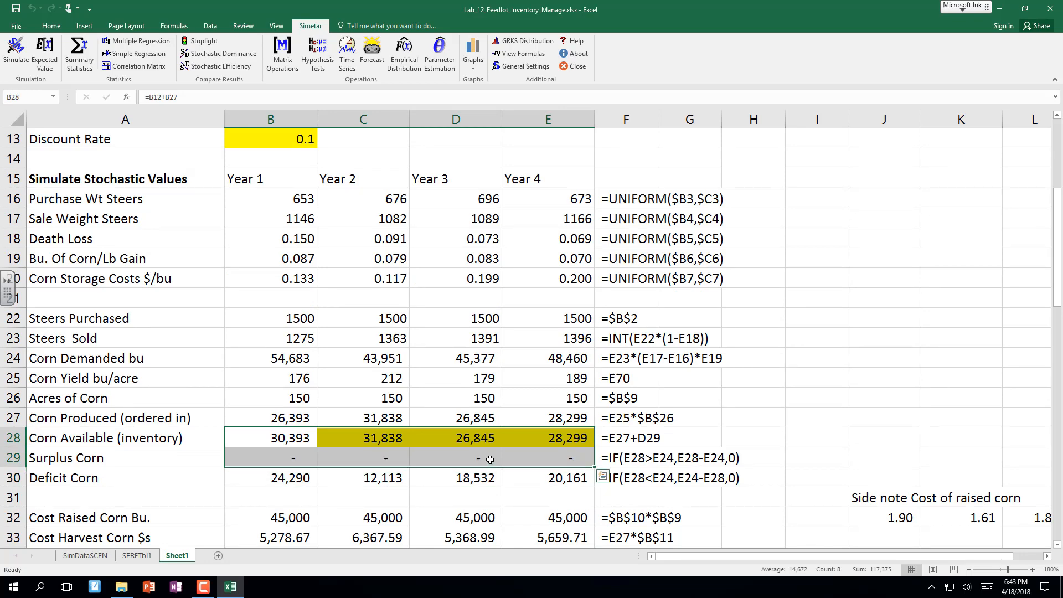
{"action": "scroll", "coordinate": [444, 453], "scroll_direction": "up", "scroll_amount": 4}
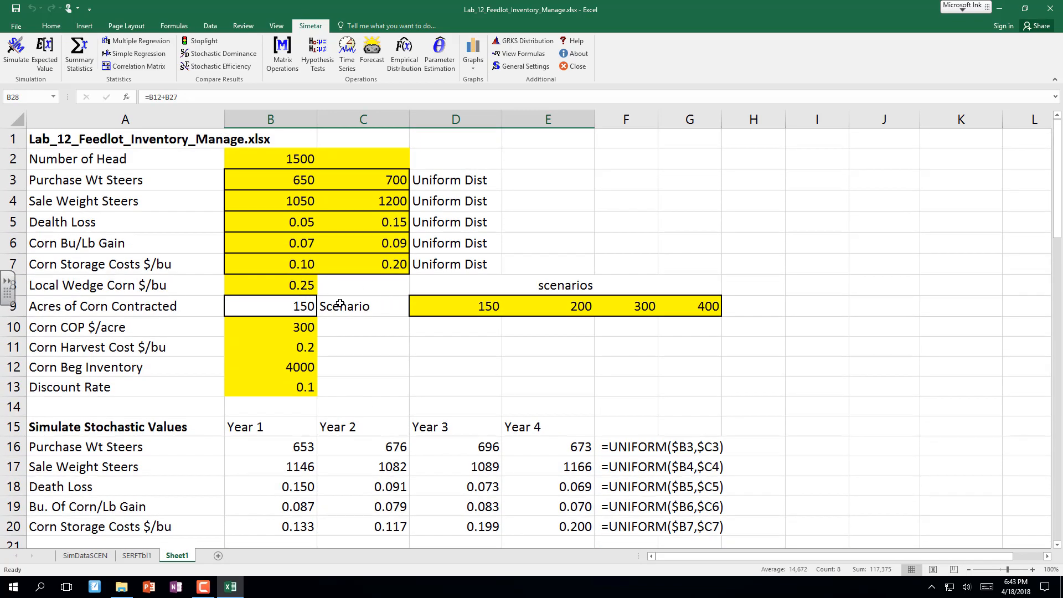
Check the SCENARIO formula for contracted acres and its 400 and 150 acre options, and inspect the PVNR 4 risk premium line on SERFTbl1.
{"action": "left_click", "coordinate": [298, 306]}
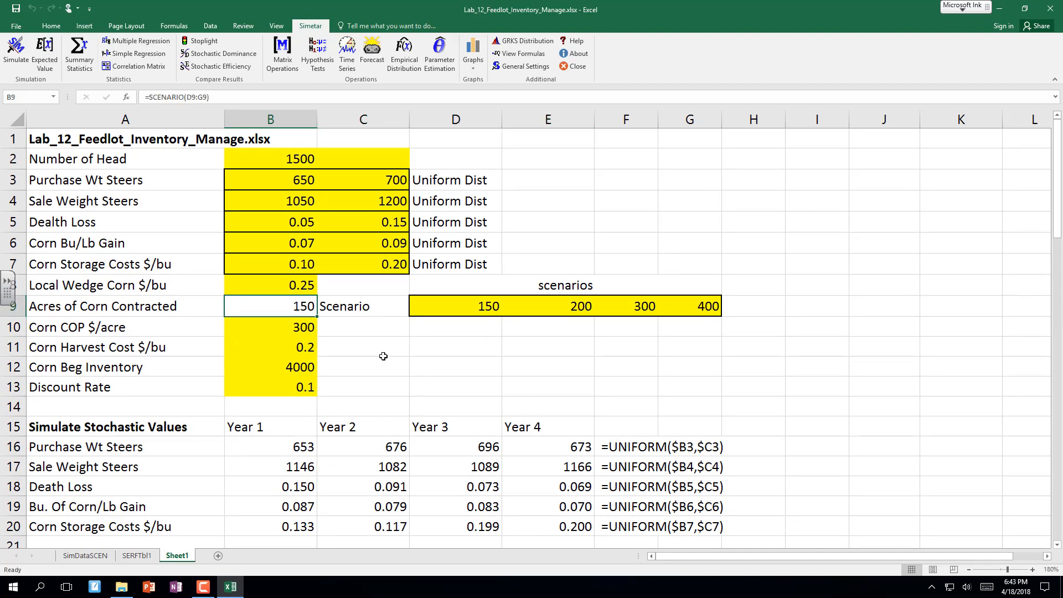
{"action": "left_click", "coordinate": [696, 307]}
{"action": "left_click", "coordinate": [449, 313]}
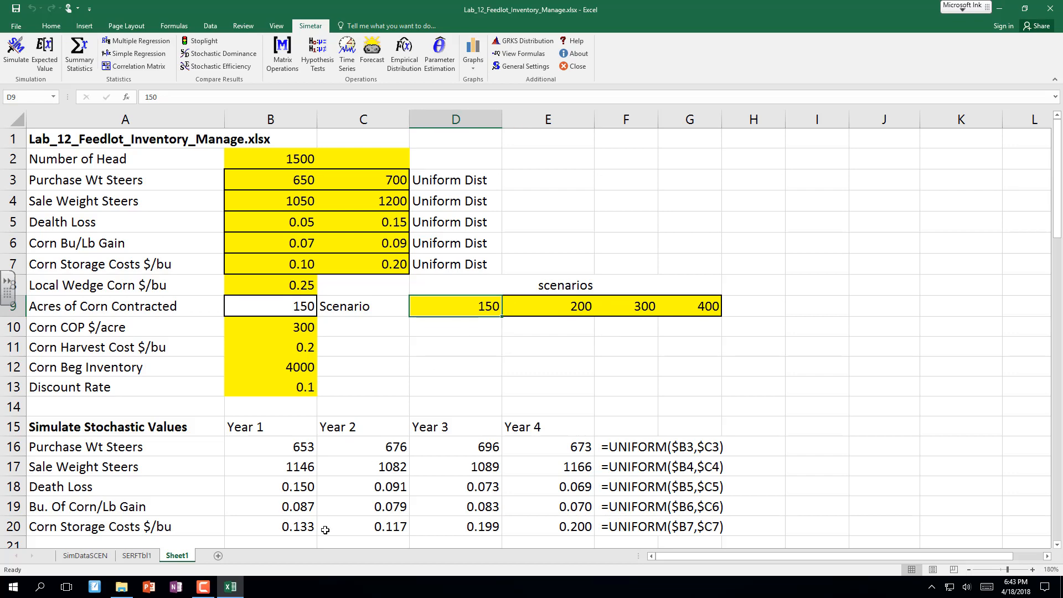
{"action": "left_click", "coordinate": [137, 555]}
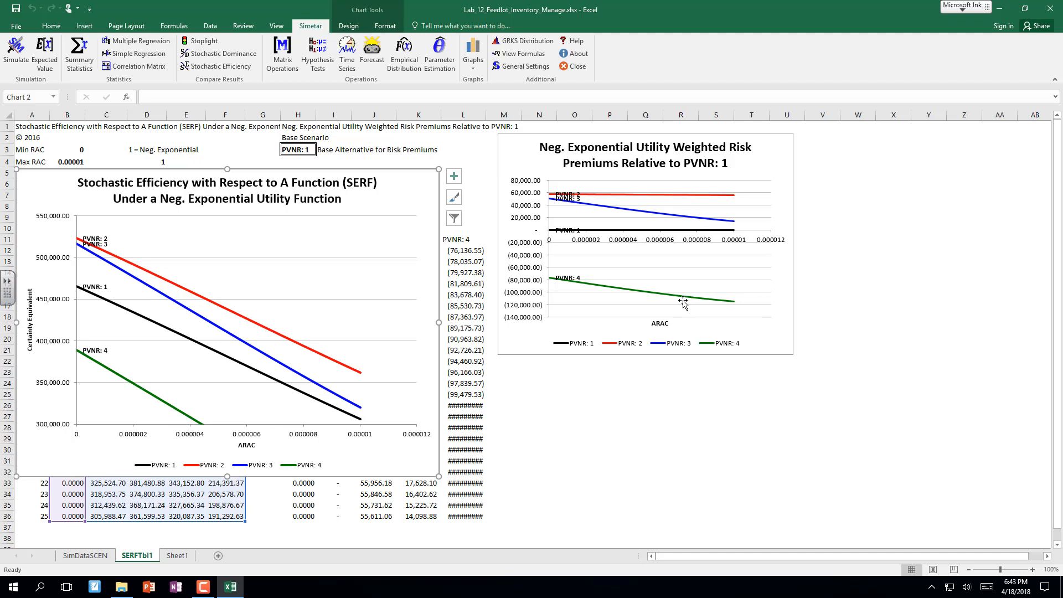
{"action": "mouse_move", "coordinate": [734, 301]}
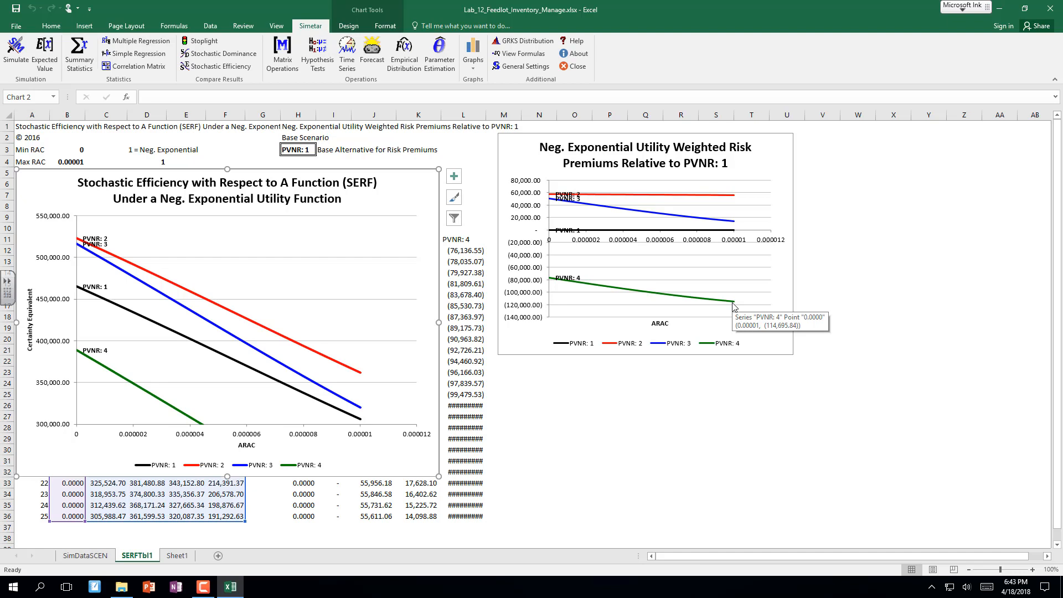
Close the feedlot workbook without saving and open Lab_12_CV_Stationary.xlsx from the MUSTANG drive.
{"action": "left_click", "coordinate": [589, 402]}
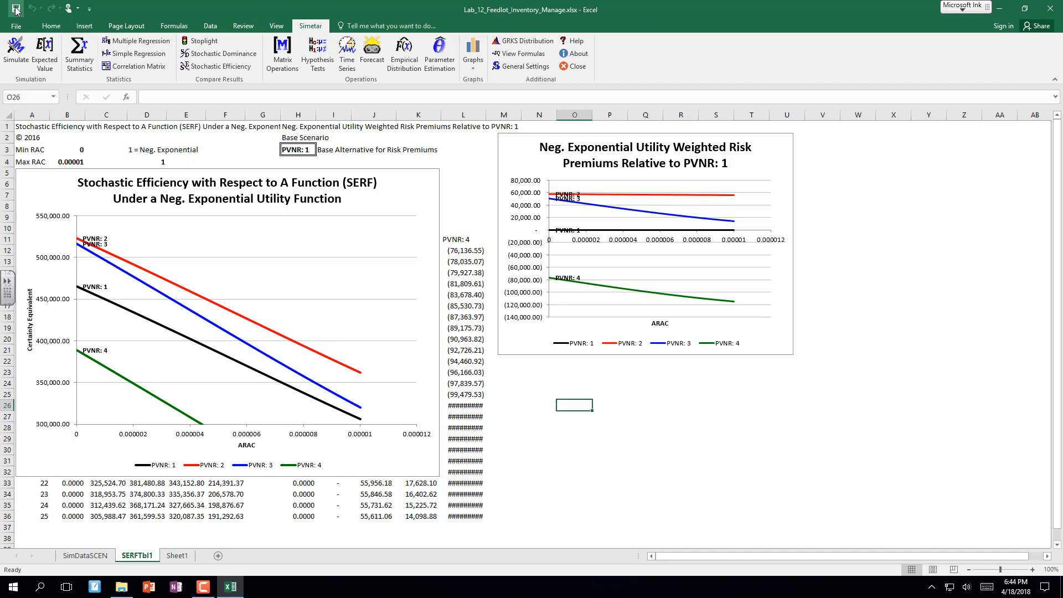
{"action": "left_click", "coordinate": [1050, 9]}
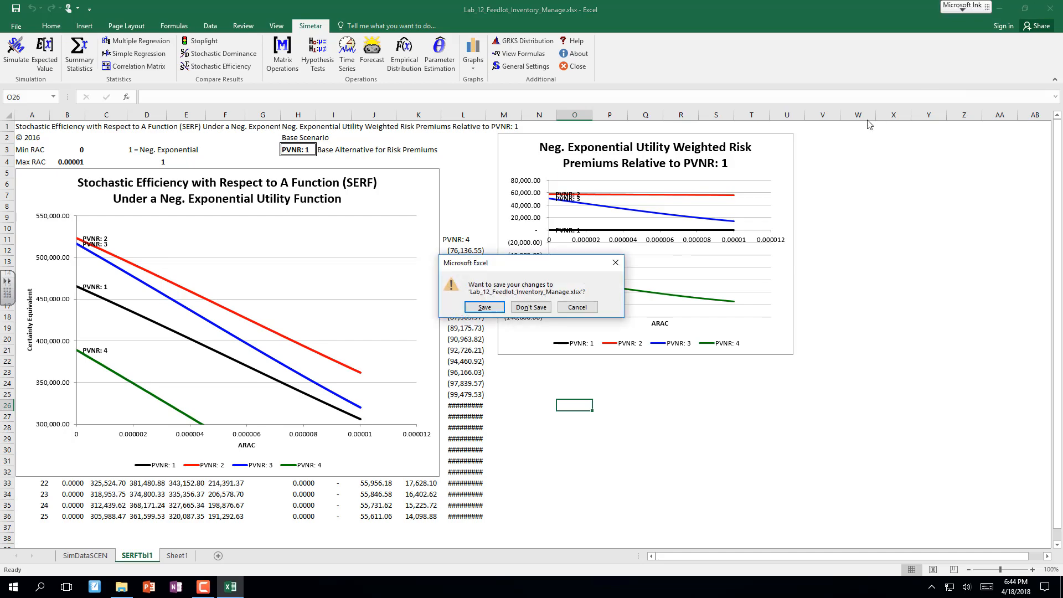
{"action": "left_click", "coordinate": [530, 307]}
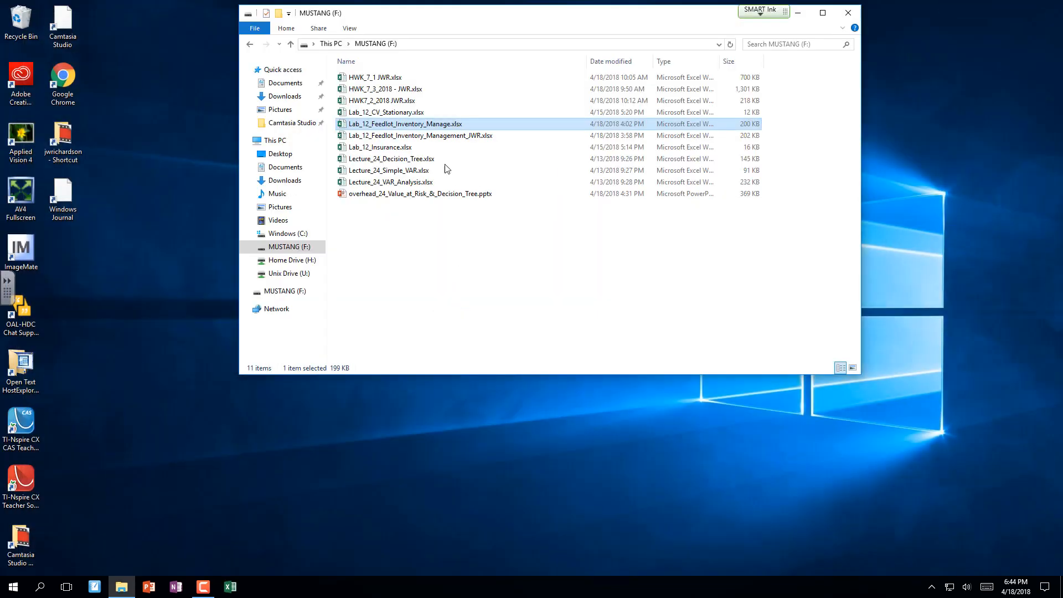
{"action": "double_click", "coordinate": [367, 113]}
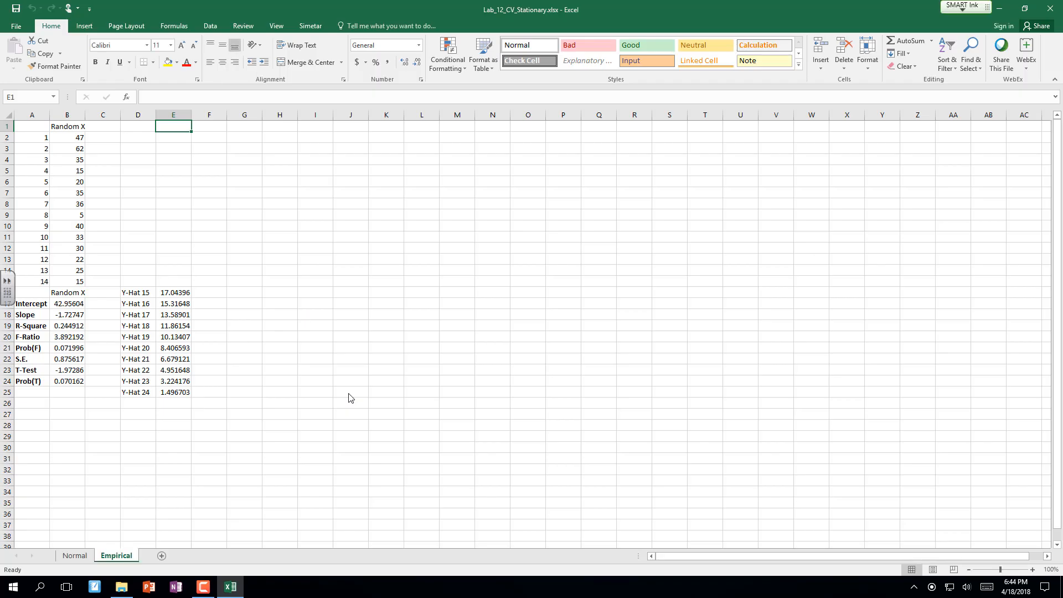
Look over the Random X regression statistics on the Empirical sheet, including Prob(T).
{"action": "left_click", "coordinate": [312, 383]}
{"action": "key", "text": "Left"}
{"action": "key", "text": "Left"}
{"action": "key", "text": "Left"}
{"action": "key", "text": "Left"}
{"action": "key", "text": "Left"}
{"action": "key", "text": "Left"}
{"action": "key", "text": "Left"}
{"action": "key", "text": "Left"}
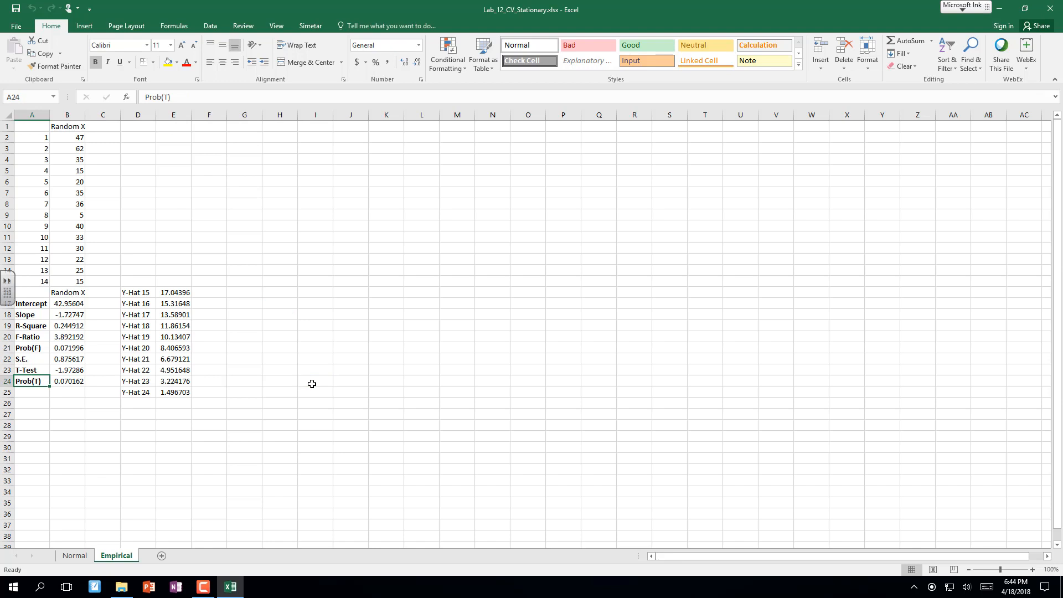
{"action": "left_click", "coordinate": [108, 437]}
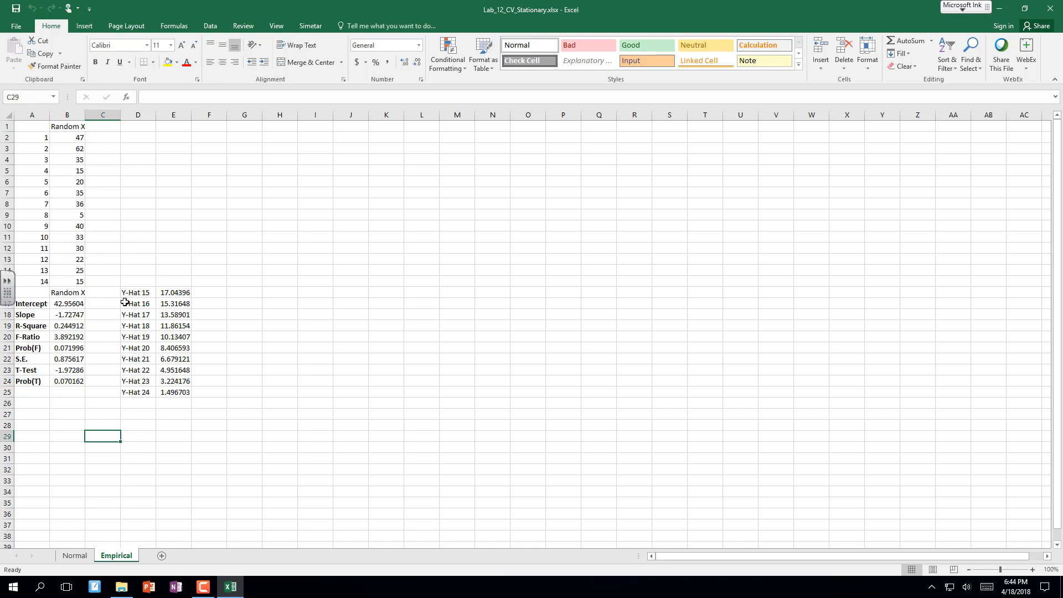
Calculate the standard deviation of the 14 Random X values in cell E7 with the STDEV function over B2:B15.
{"action": "left_click", "coordinate": [164, 136]}
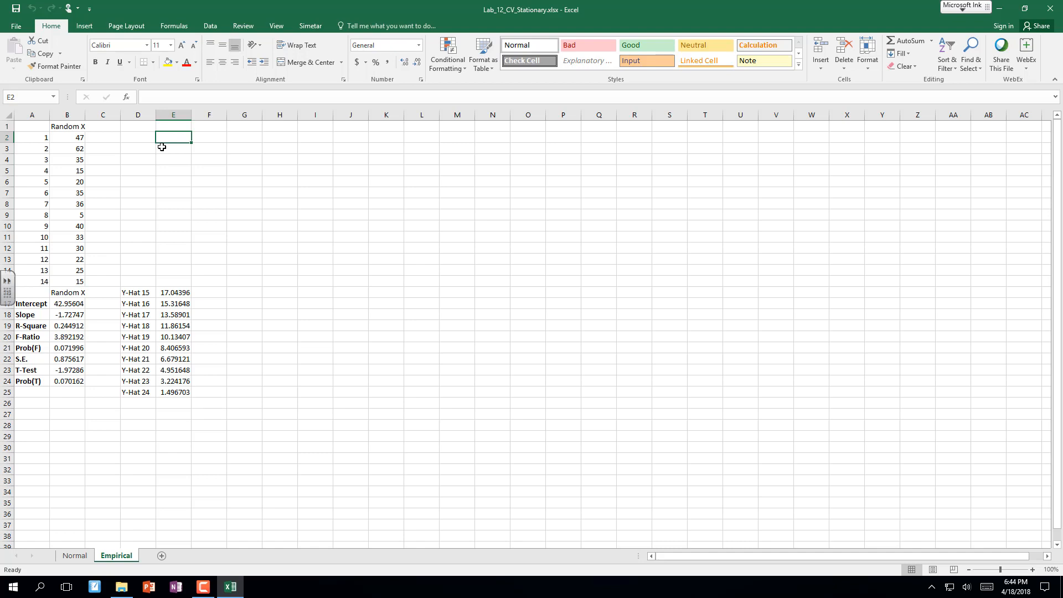
{"action": "key", "text": "Down"}
{"action": "key", "text": "Down"}
{"action": "key", "text": "Down"}
{"action": "key", "text": "Down"}
{"action": "key", "text": "Down"}
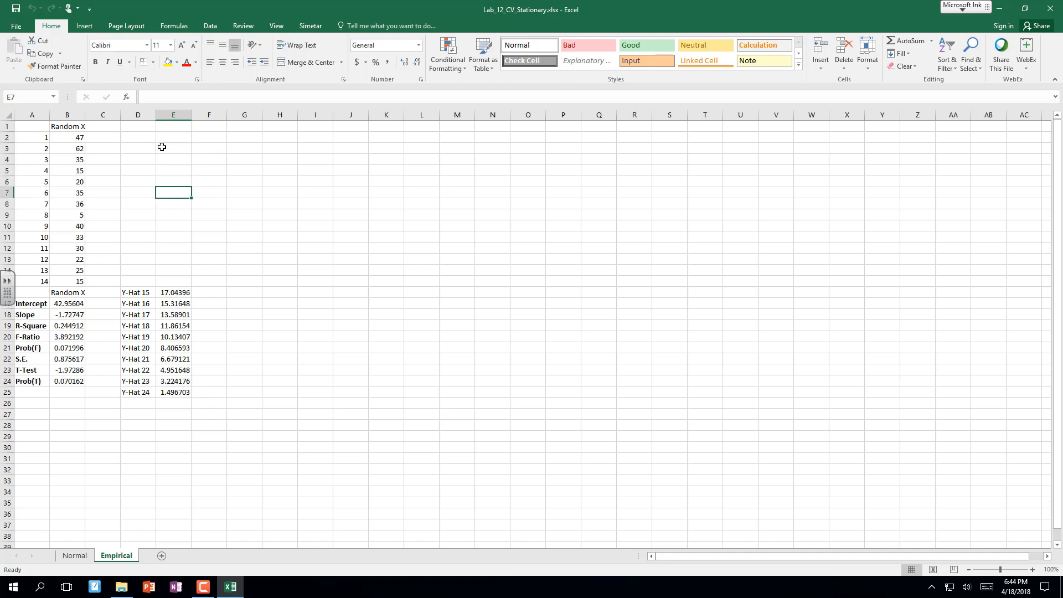
{"action": "type", "text": "=stdev"}
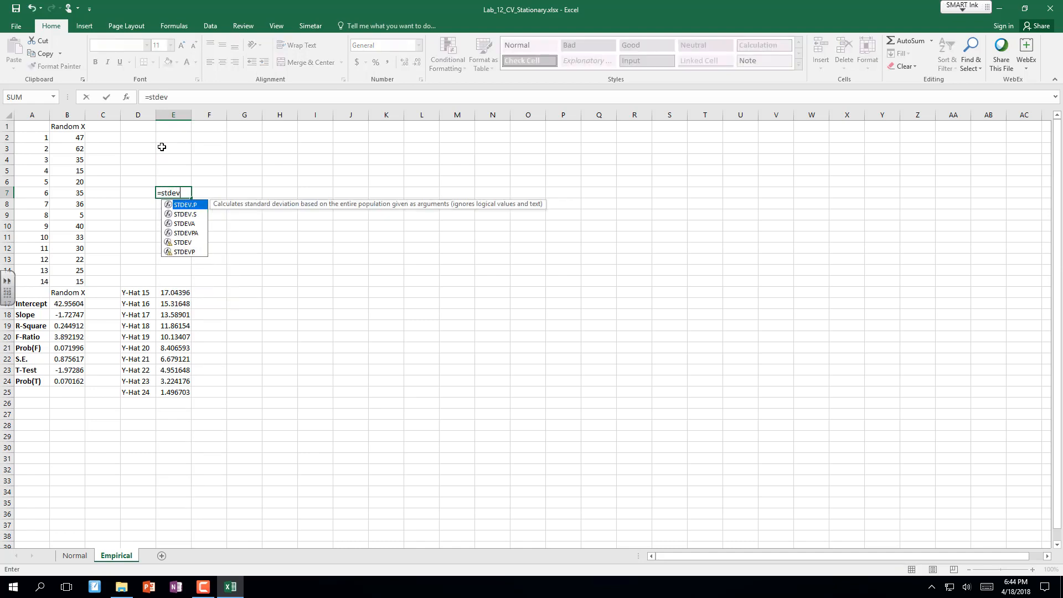
{"action": "type", "text": "("}
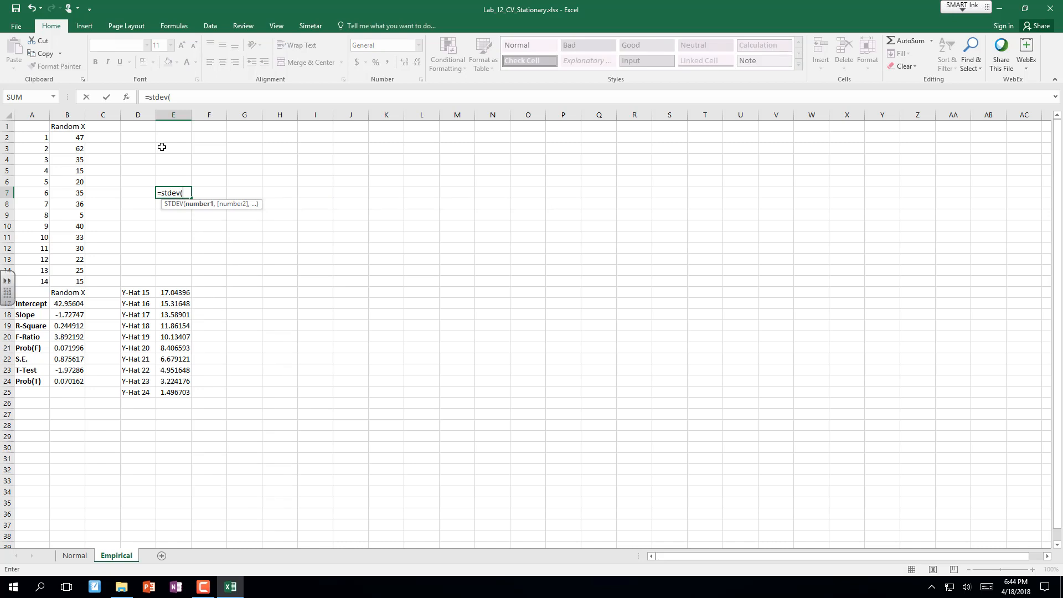
{"action": "left_click_drag", "start_coordinate": [74, 139], "coordinate": [80, 279]}
{"action": "key", "text": "Return"}
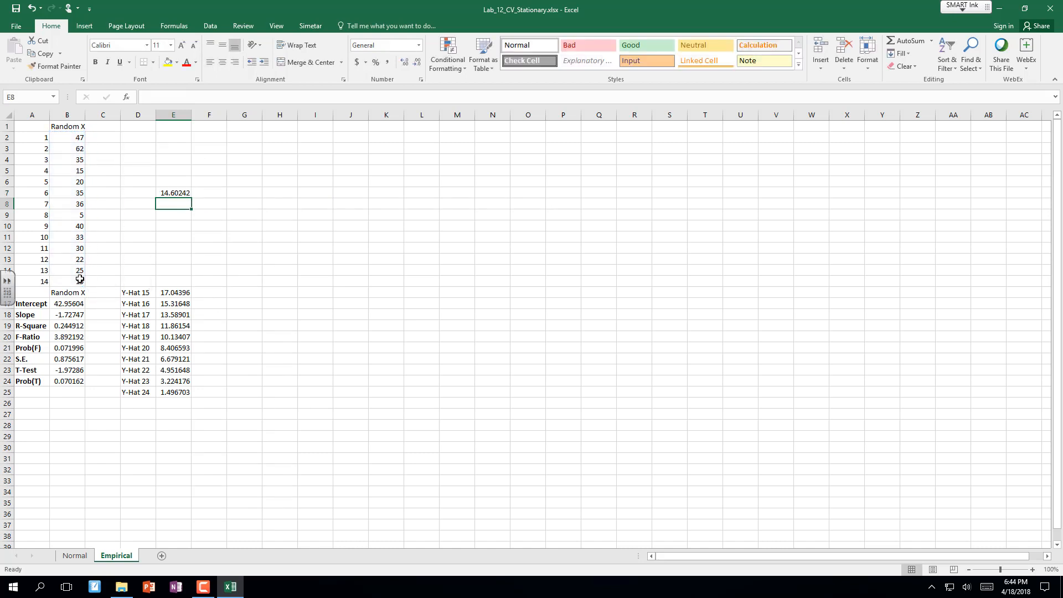
Enlarge the view of the Empirical sheet to 160%.
{"action": "left_click", "coordinate": [1032, 570]}
{"action": "left_click", "coordinate": [1032, 570]}
{"action": "left_click", "coordinate": [1032, 570]}
{"action": "left_click", "coordinate": [1032, 570]}
{"action": "left_click", "coordinate": [1032, 570]}
{"action": "left_click", "coordinate": [1032, 570]}
{"action": "left_click", "coordinate": [1032, 570]}
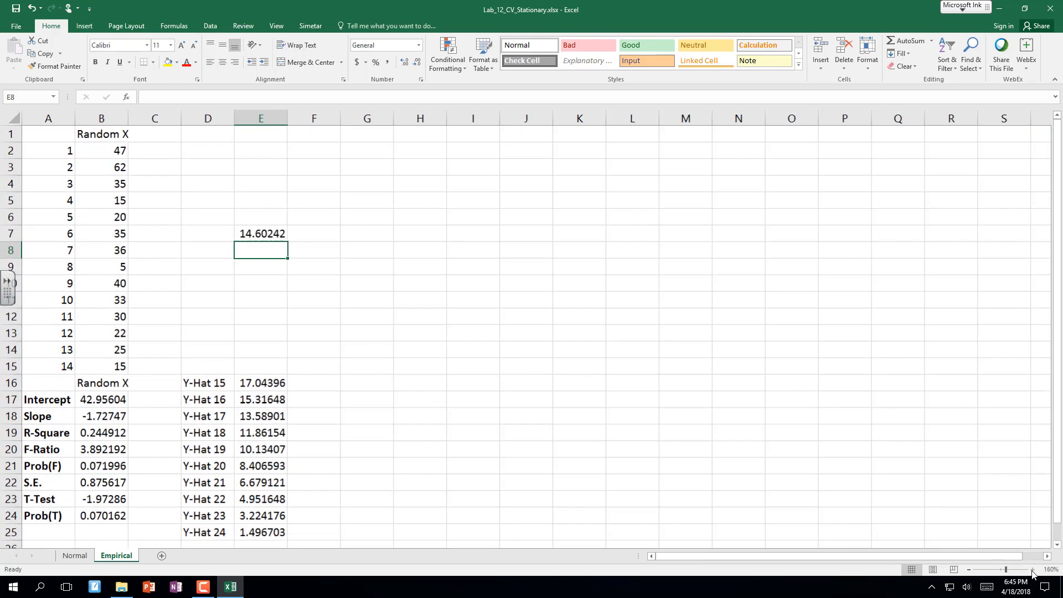
Show the text of the standard deviation formula beside it in F7 with the VFORMULA function on E7.
{"action": "left_click", "coordinate": [1033, 570]}
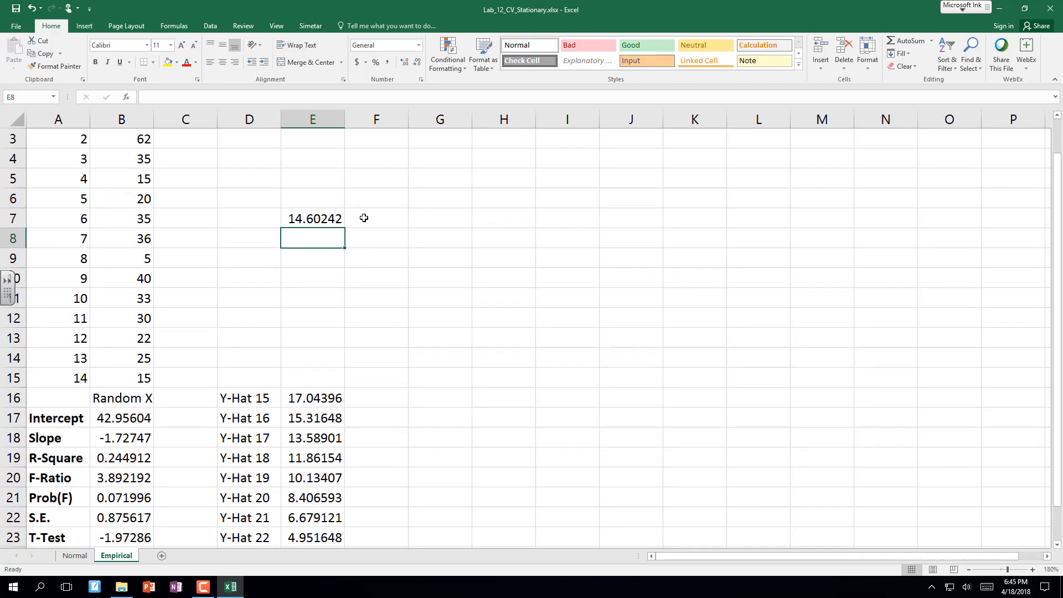
{"action": "left_click", "coordinate": [367, 218]}
{"action": "type", "text": "=v"}
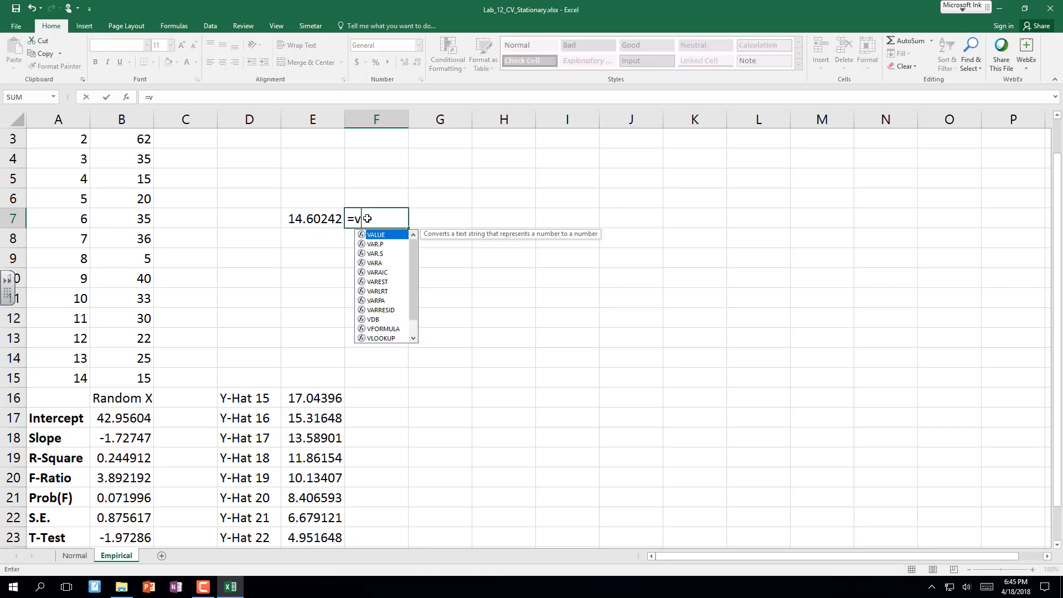
{"action": "type", "text": "formula("}
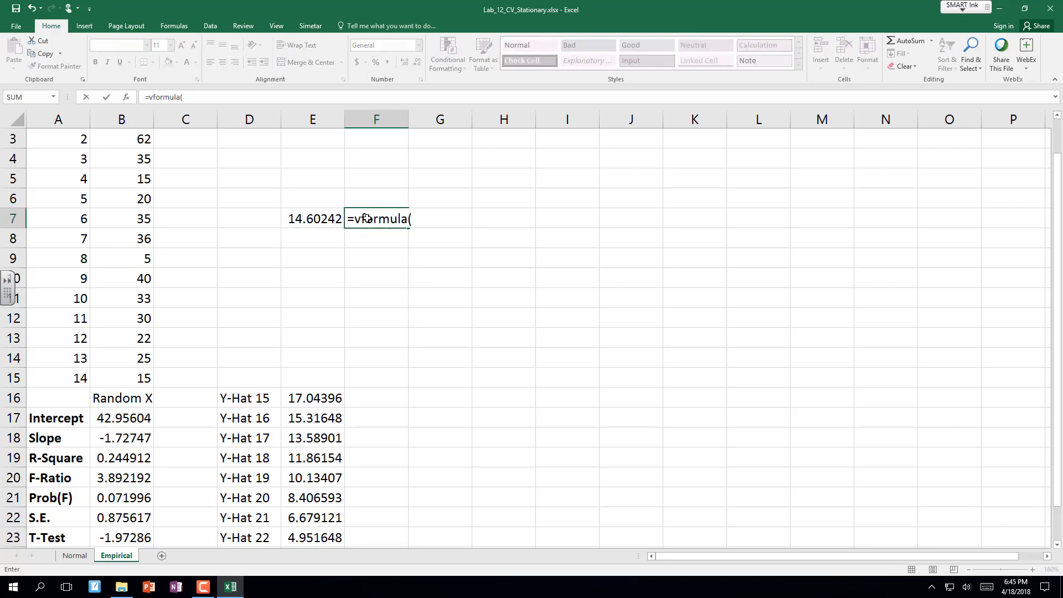
{"action": "key", "text": "Left"}
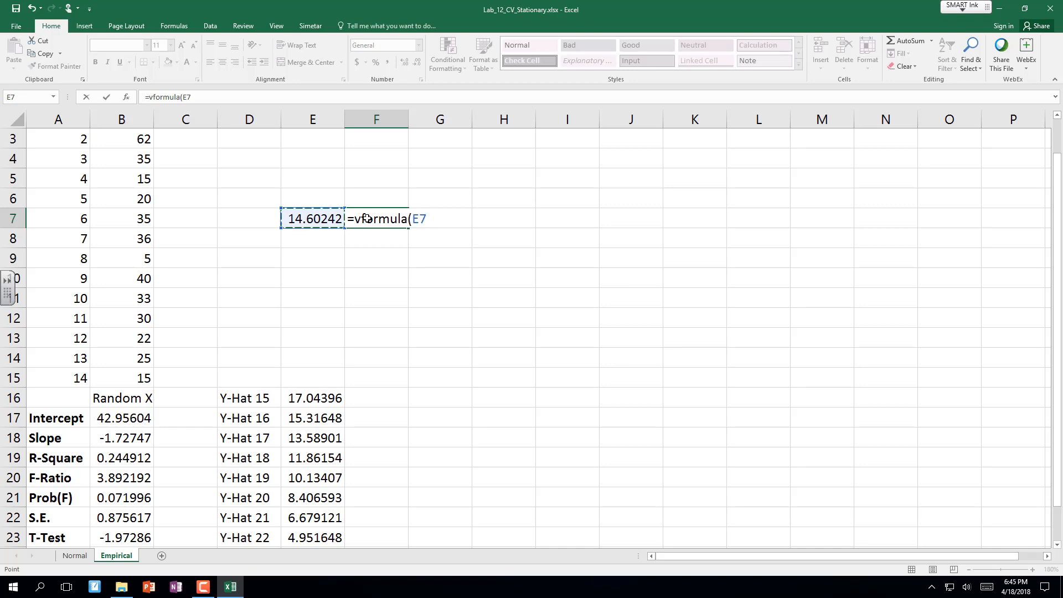
{"action": "key", "text": "Return"}
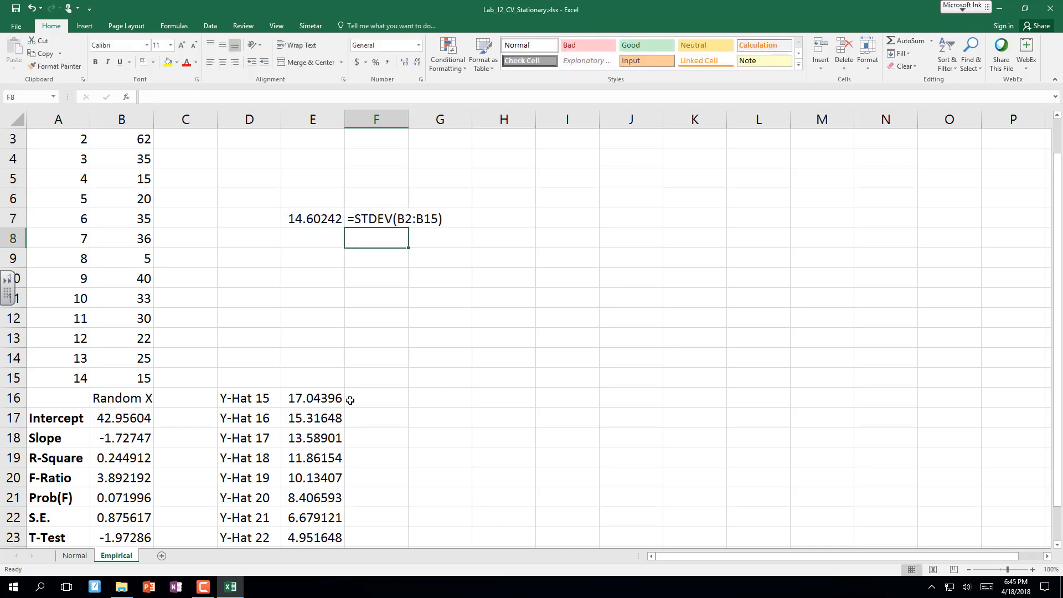
Enter the heading Normal in F15, above the column beside the Y-Hat forecasts.
{"action": "left_click", "coordinate": [368, 398]}
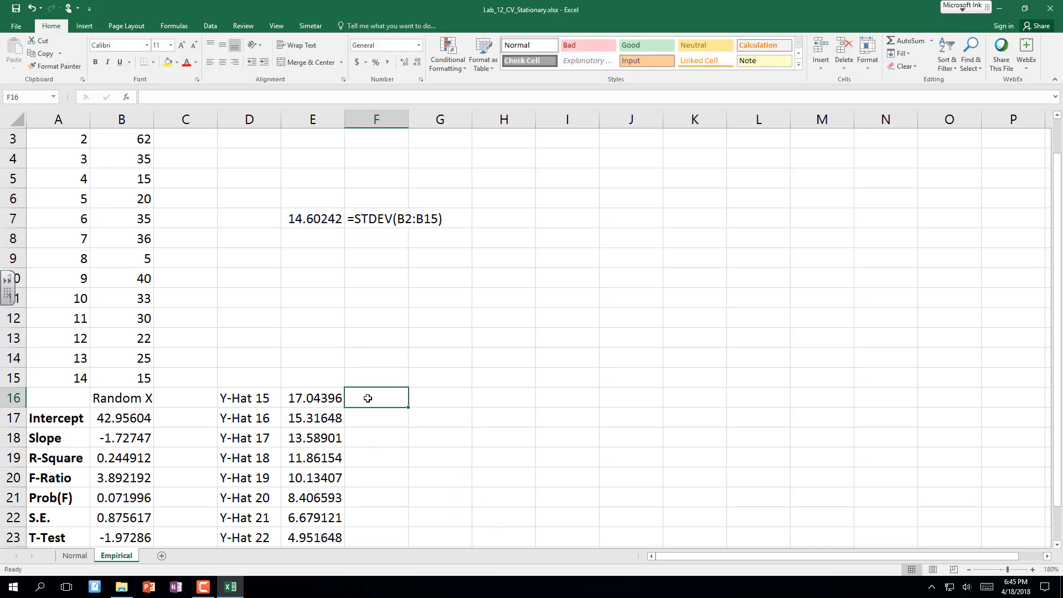
{"action": "left_click", "coordinate": [379, 381]}
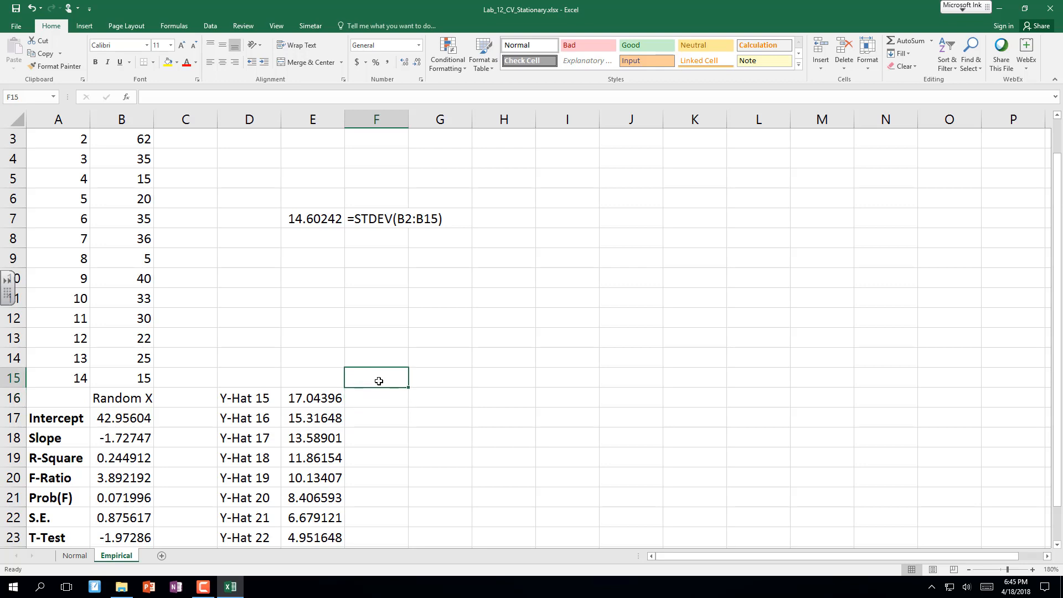
{"action": "type", "text": "Normal"}
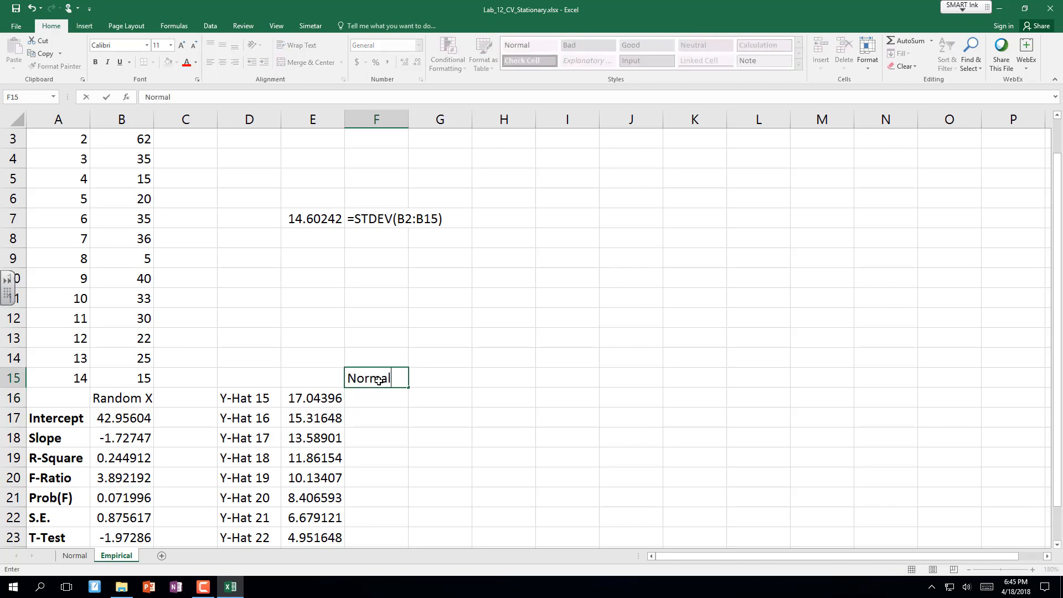
{"action": "key", "text": "Return"}
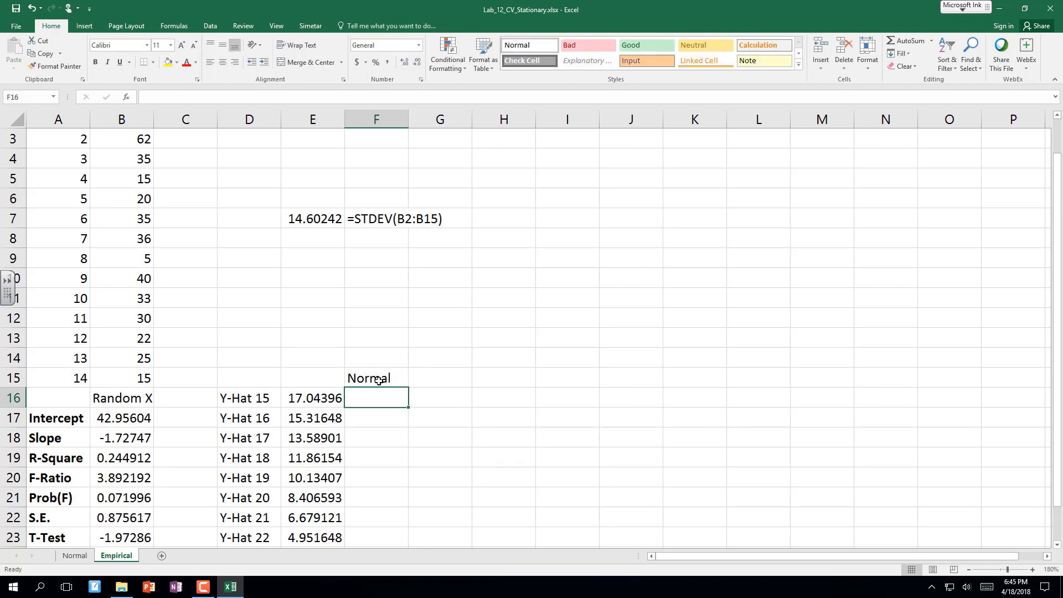
Enter =NORM(E16,$E$7) in F16 to make the Y-Hat 15 forecast stochastic, with the standard deviation as an absolute reference.
{"action": "type", "text": "="}
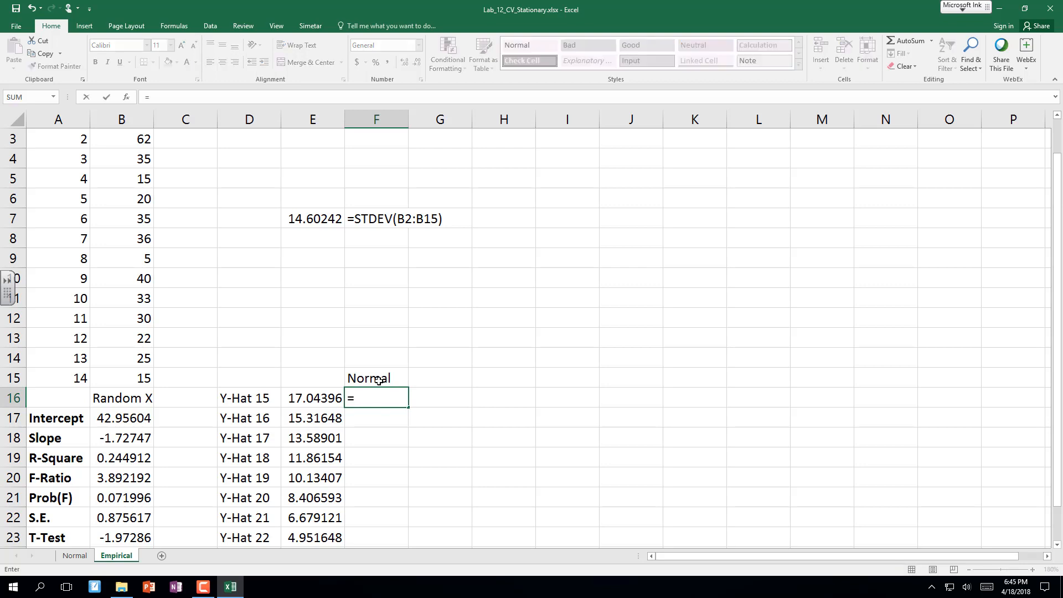
{"action": "type", "text": "norm("}
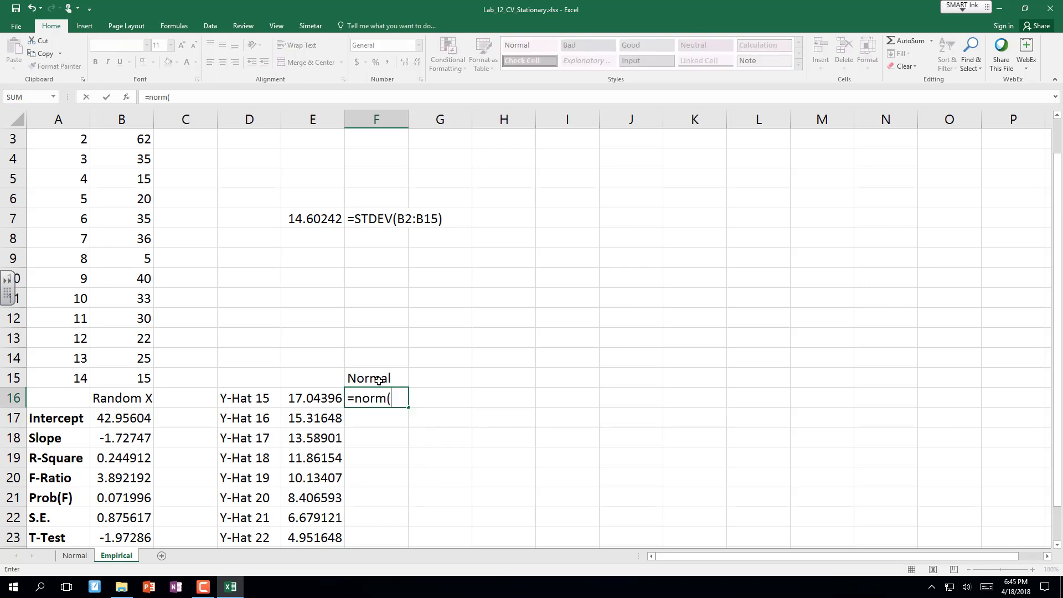
{"action": "left_click", "coordinate": [314, 398]}
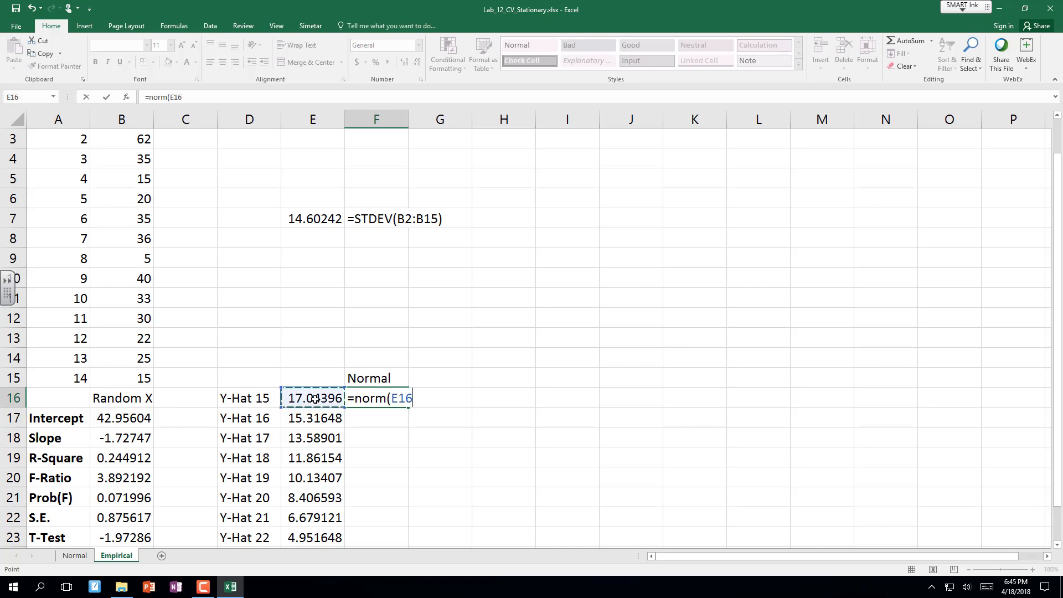
{"action": "type", "text": ","}
{"action": "left_click", "coordinate": [324, 222]}
{"action": "key", "text": "F4"}
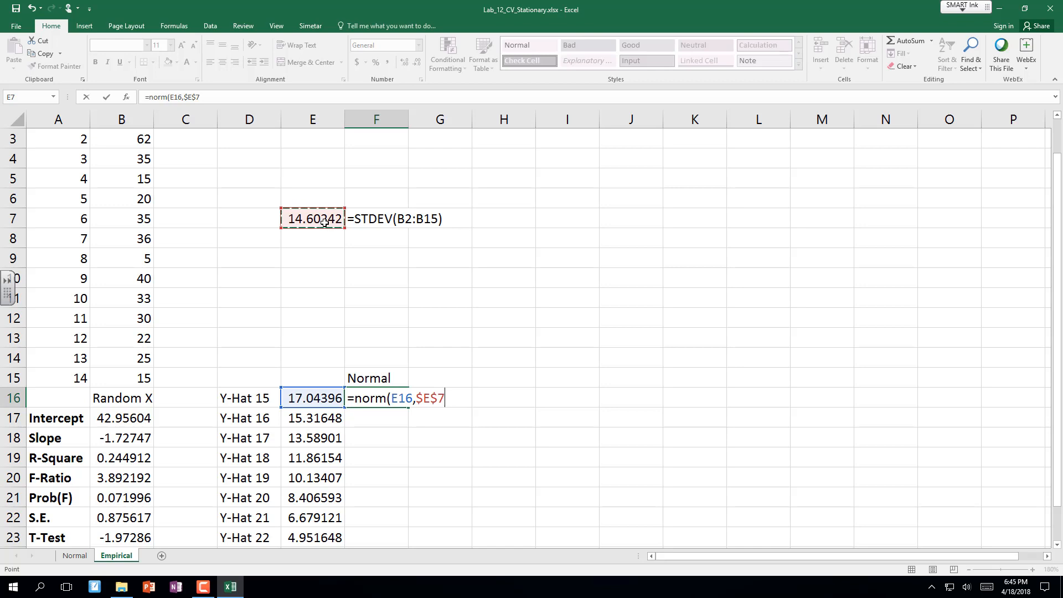
{"action": "type", "text": ")"}
{"action": "key", "text": "Return"}
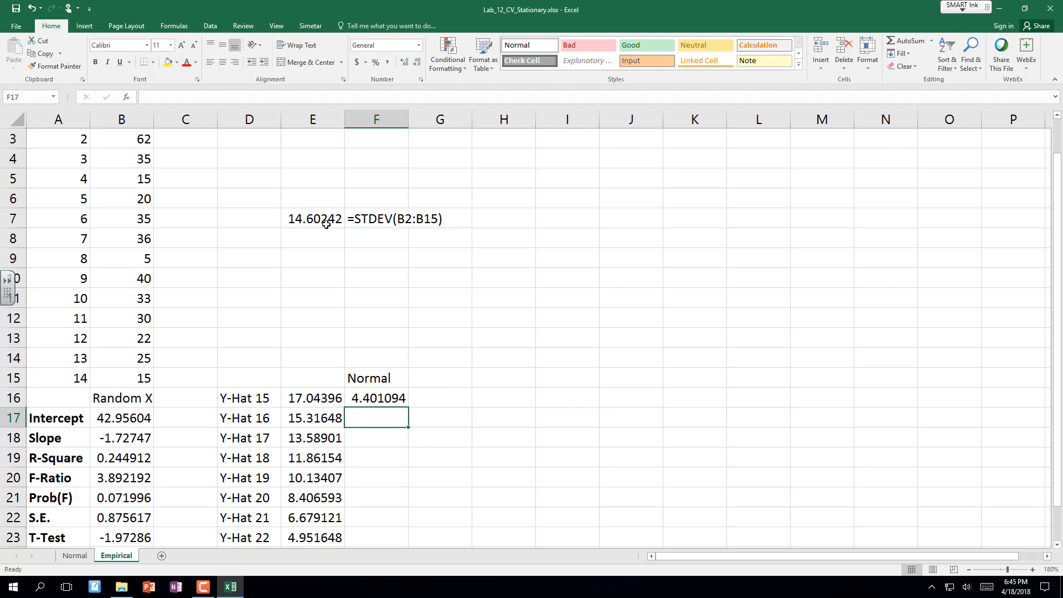
Show the text of the NORM formula in G16 with the VFORMULA function on F16.
{"action": "left_click", "coordinate": [453, 399]}
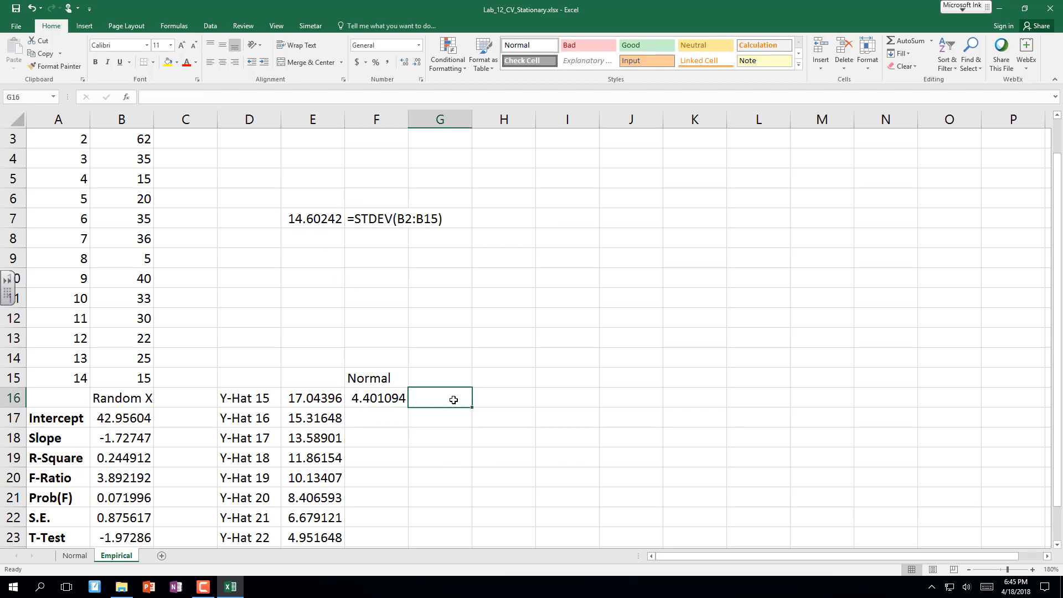
{"action": "type", "text": "=vfo"}
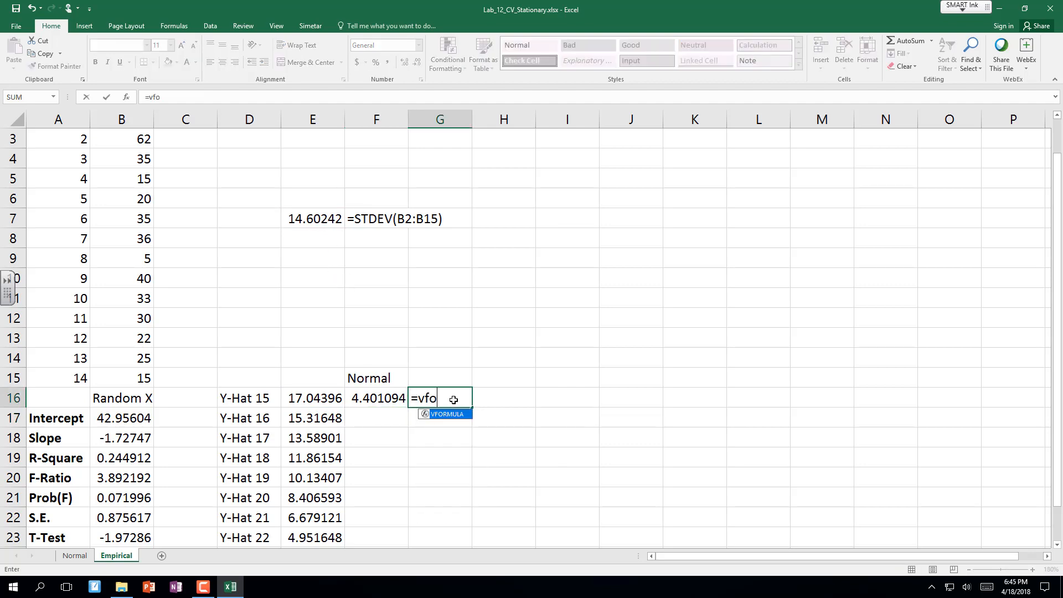
{"action": "type", "text": "rmula("}
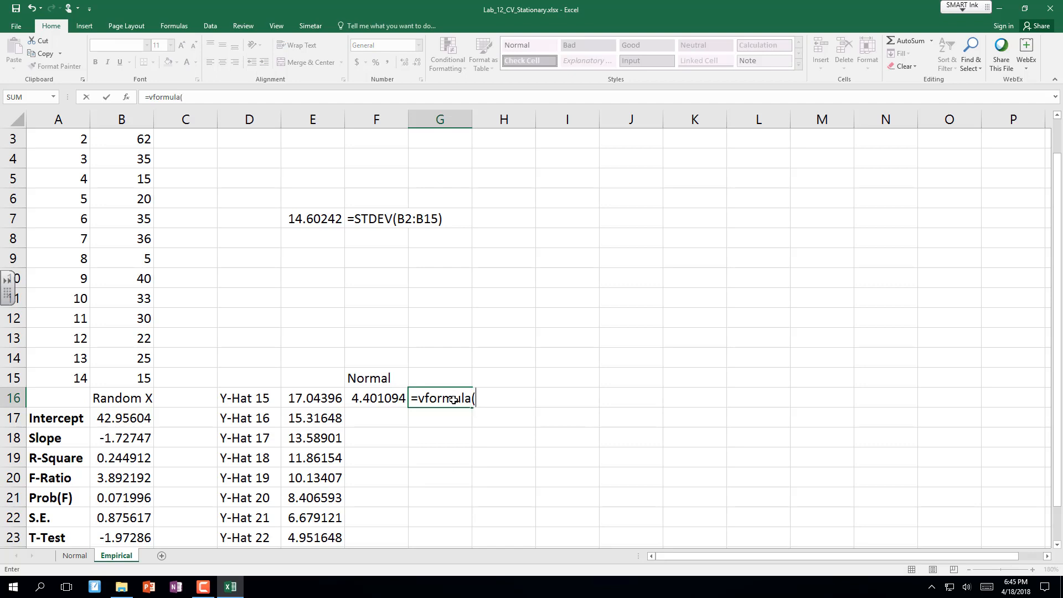
{"action": "key", "text": "Left"}
{"action": "key", "text": "Return"}
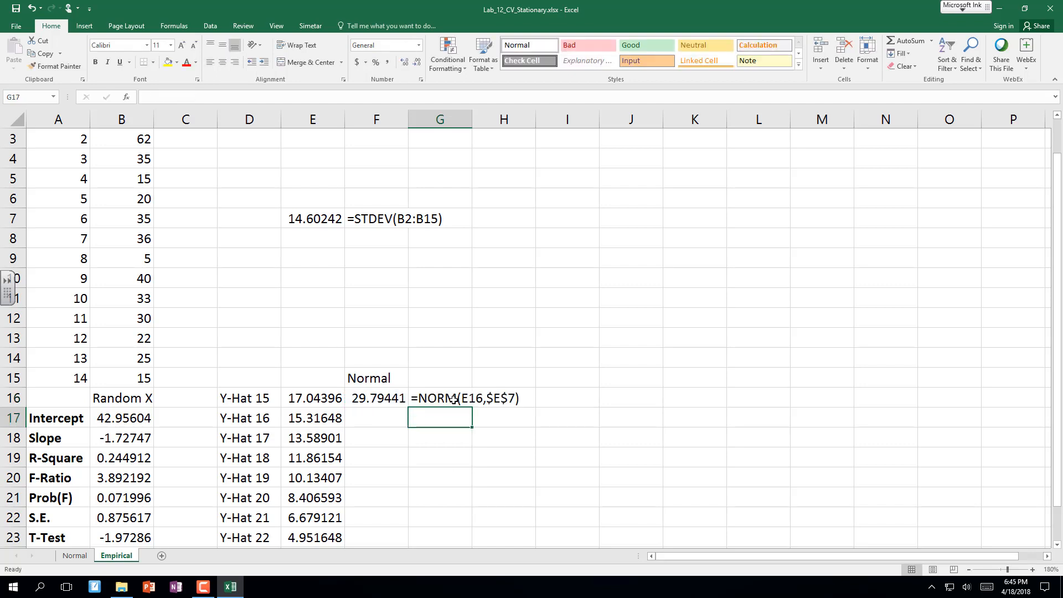
Fill the formulas in F16:G16 down to row 25 for all Y-Hat forecasts through Y-Hat 24.
{"action": "left_click", "coordinate": [389, 400]}
{"action": "left_click_drag", "start_coordinate": [389, 401], "coordinate": [434, 407]}
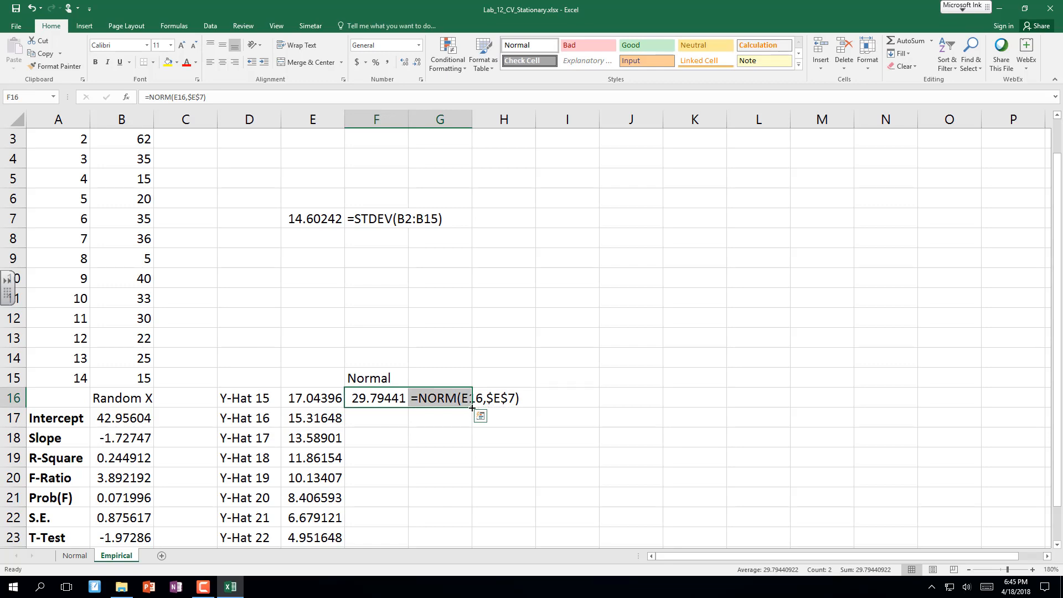
{"action": "mouse_move", "coordinate": [471, 408]}
{"action": "left_mouse_down"}
{"action": "mouse_move", "coordinate": [464, 561]}
{"action": "mouse_move", "coordinate": [472, 408]}
{"action": "left_mouse_up"}
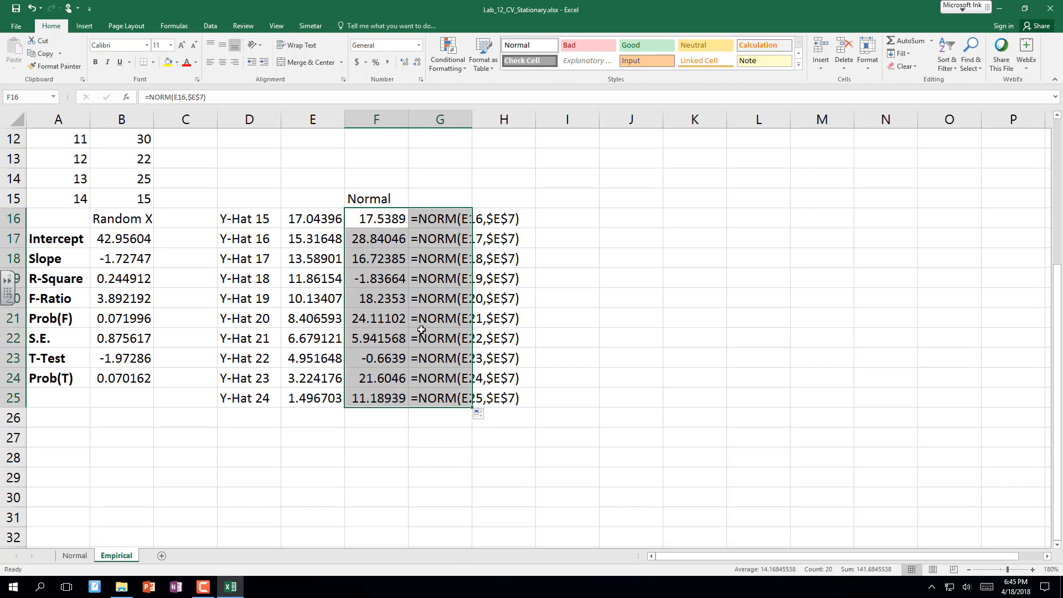
Run a Simetar simulation with the ten normal variables in F16:F25 as outputs, 500 iterations and results on SimData.
{"action": "left_click_drag", "start_coordinate": [374, 217], "coordinate": [367, 396]}
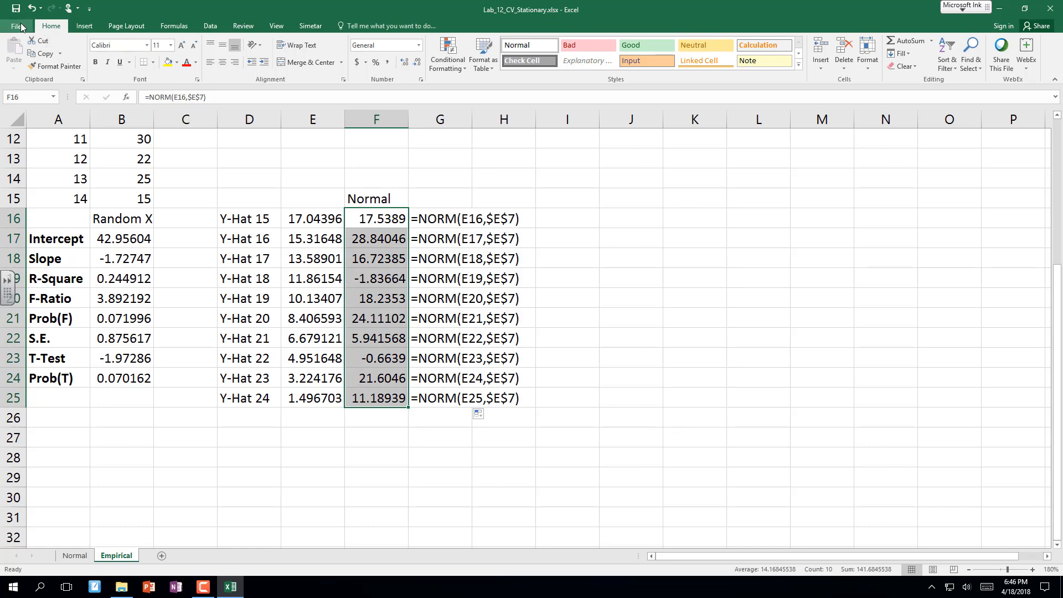
{"action": "left_click", "coordinate": [316, 26]}
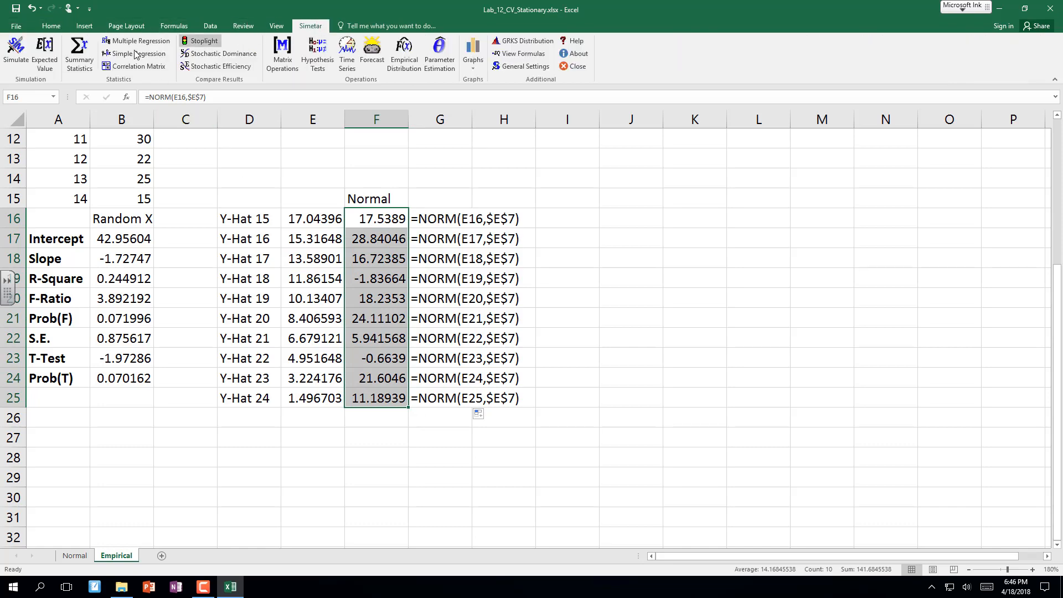
{"action": "left_click", "coordinate": [16, 52]}
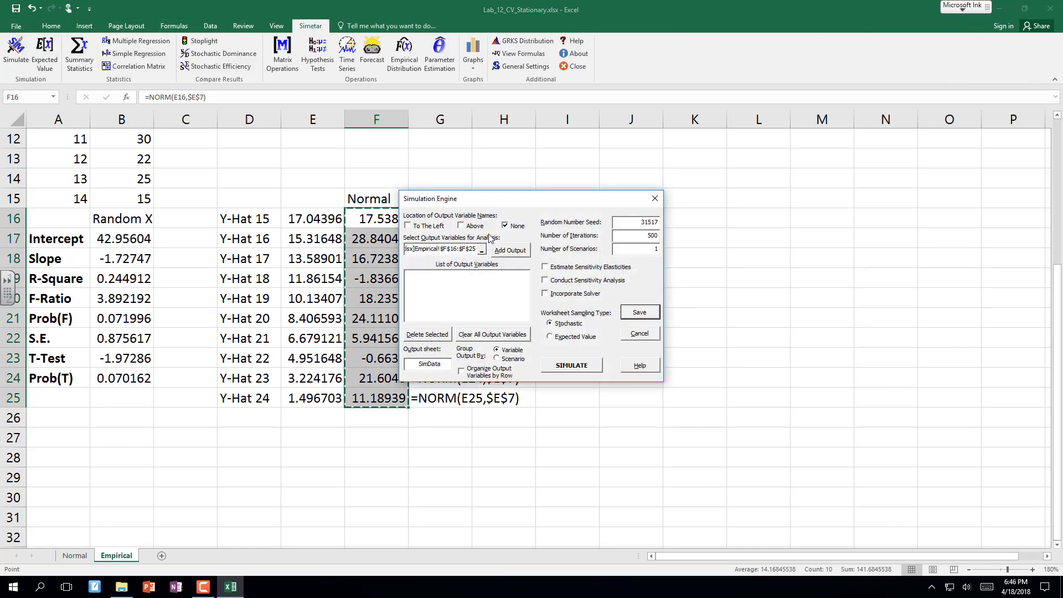
{"action": "left_click", "coordinate": [510, 251]}
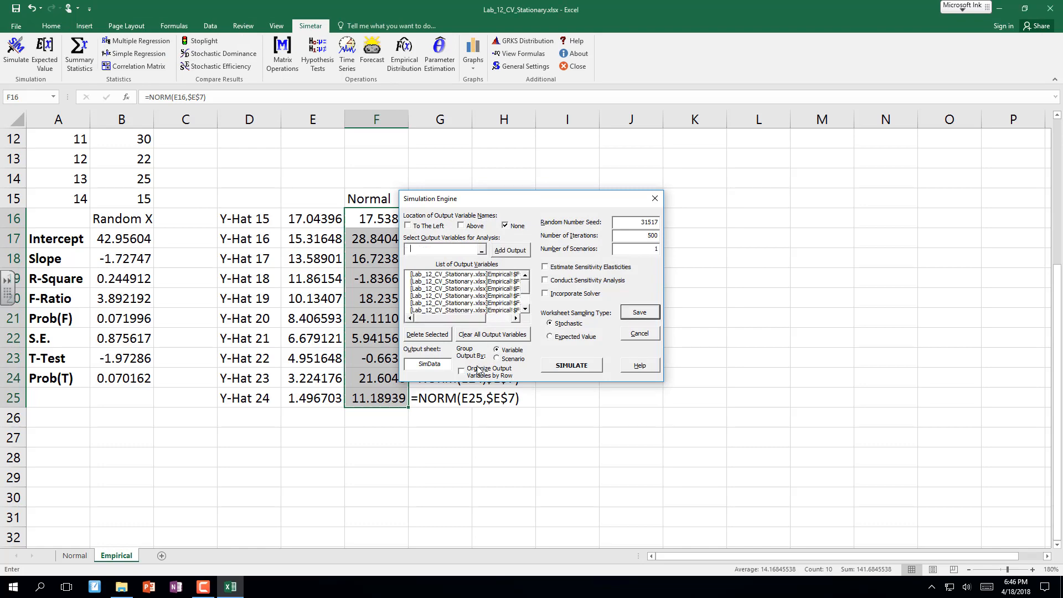
{"action": "left_click", "coordinate": [565, 366]}
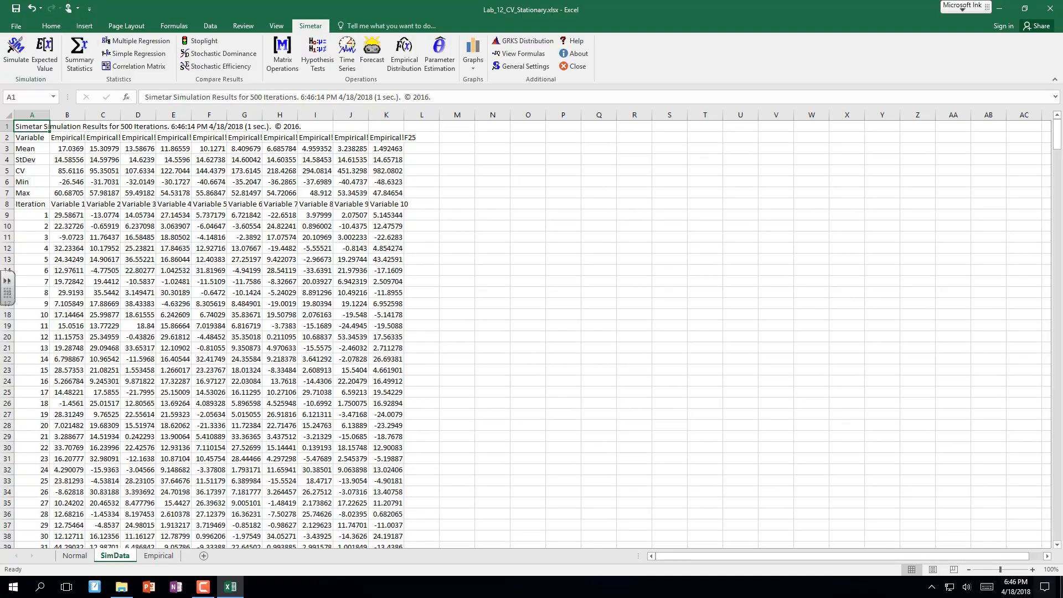
Examine the coefficients of variation of the ten simulated variables in B5:K5 of the SimData sheet.
{"action": "left_click", "coordinate": [1031, 568]}
{"action": "left_click", "coordinate": [1031, 569]}
{"action": "left_click", "coordinate": [1032, 569]}
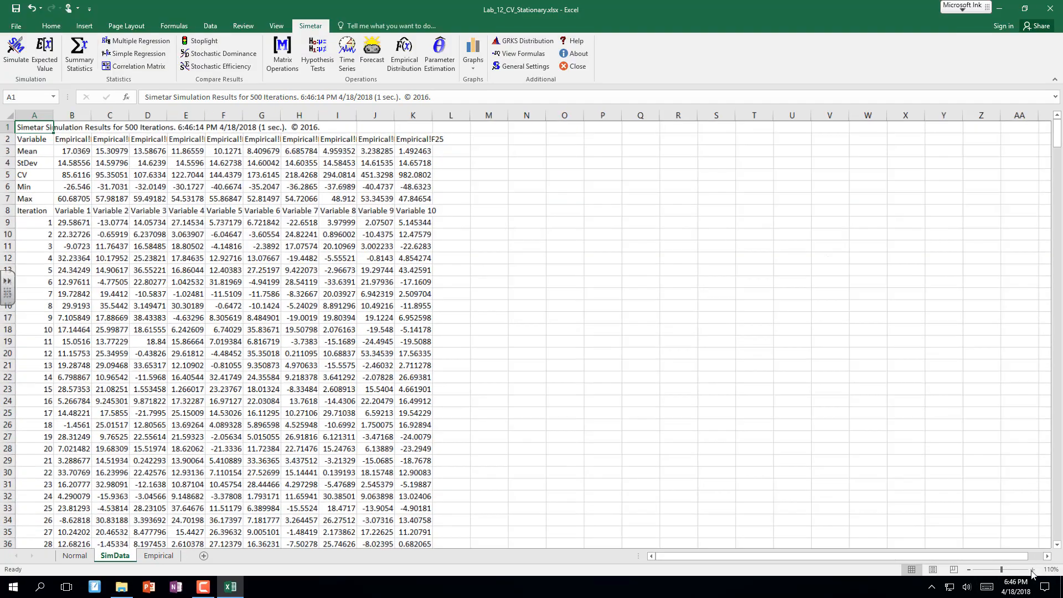
{"action": "left_click", "coordinate": [1031, 569]}
{"action": "left_click", "coordinate": [1031, 570]}
{"action": "left_click", "coordinate": [1031, 570]}
{"action": "left_click", "coordinate": [1032, 569]}
{"action": "left_click", "coordinate": [1032, 569]}
{"action": "left_click", "coordinate": [1032, 570]}
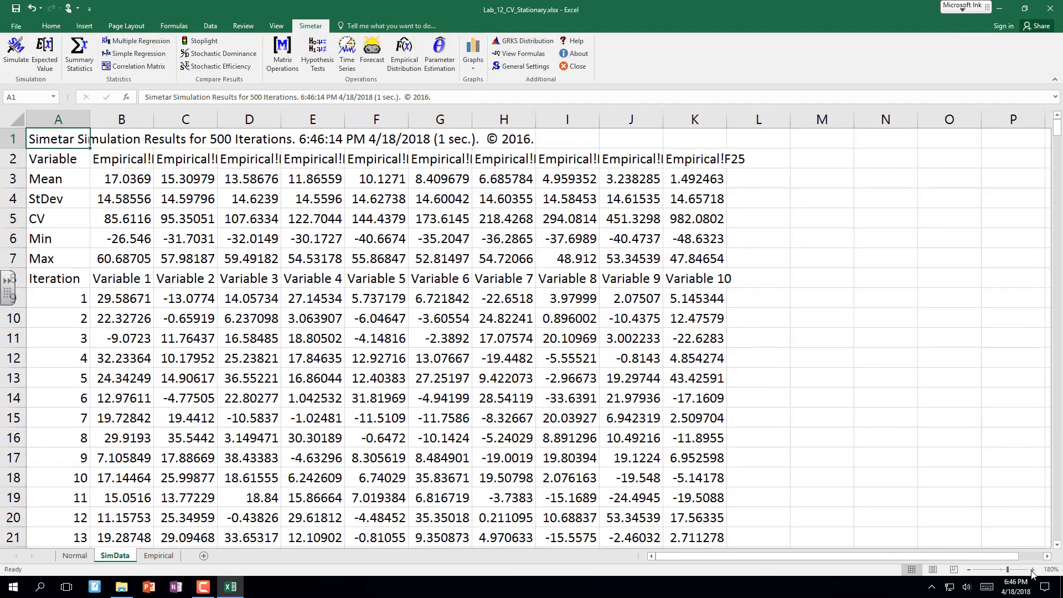
{"action": "left_click_drag", "start_coordinate": [139, 226], "coordinate": [757, 226]}
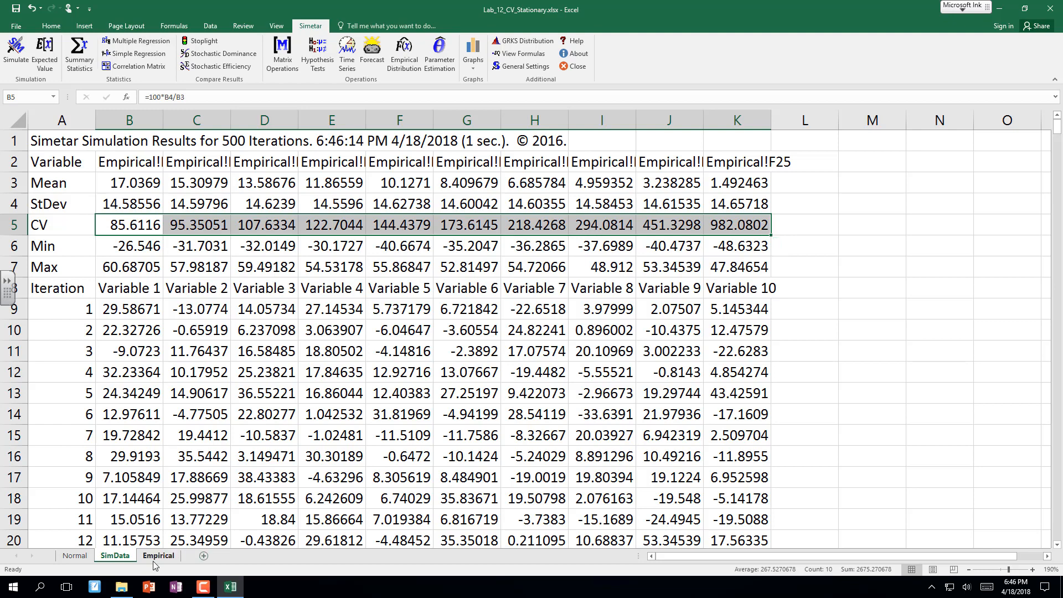
Check the J factor instructions on the Normal sheet and enter the heading J Factor in I15 of the Empirical sheet.
{"action": "left_click", "coordinate": [81, 555]}
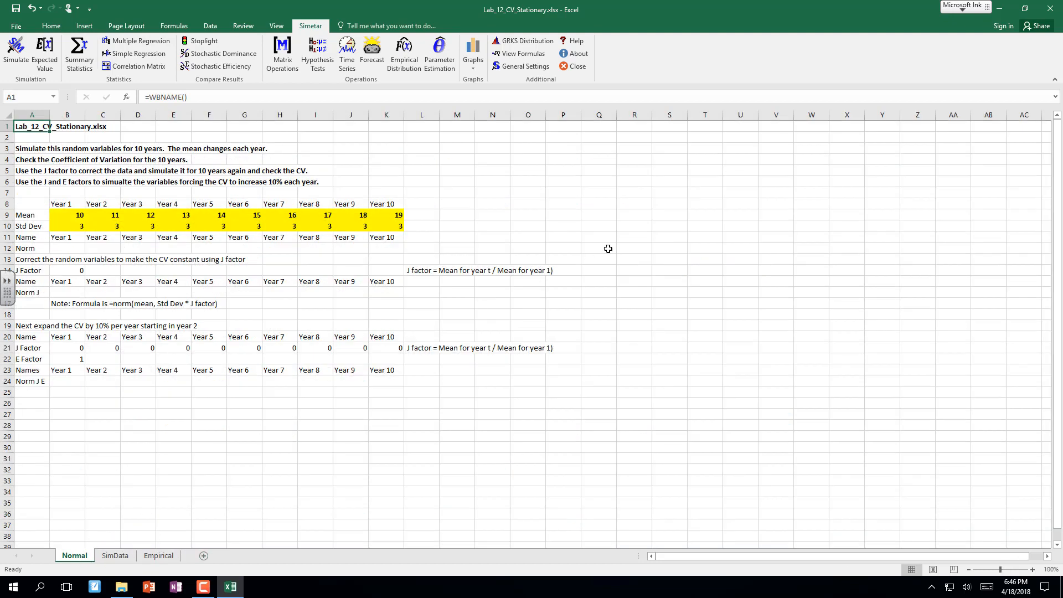
{"action": "left_click", "coordinate": [158, 555]}
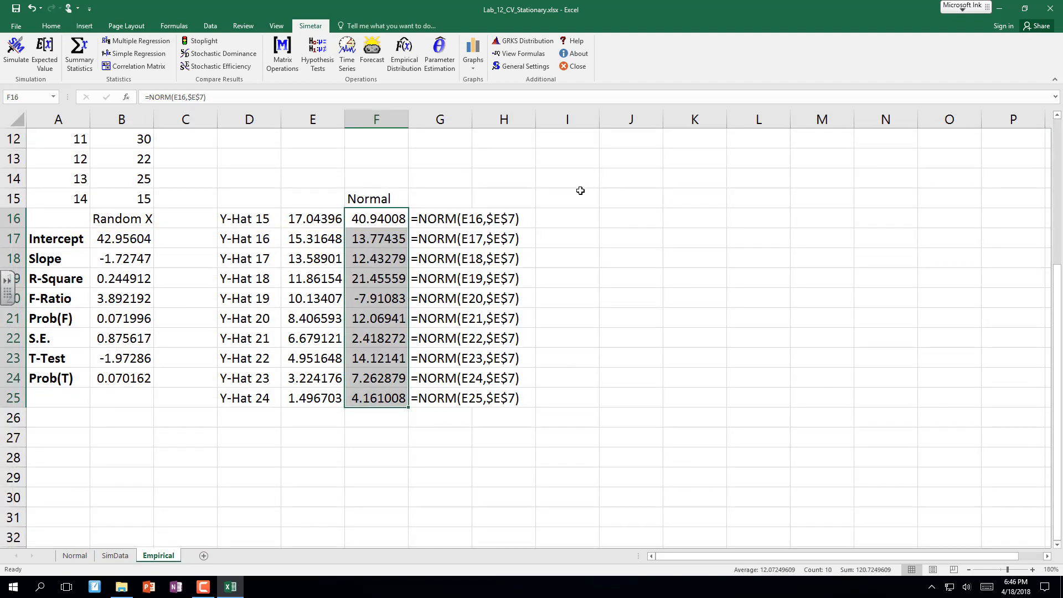
{"action": "left_click", "coordinate": [567, 200]}
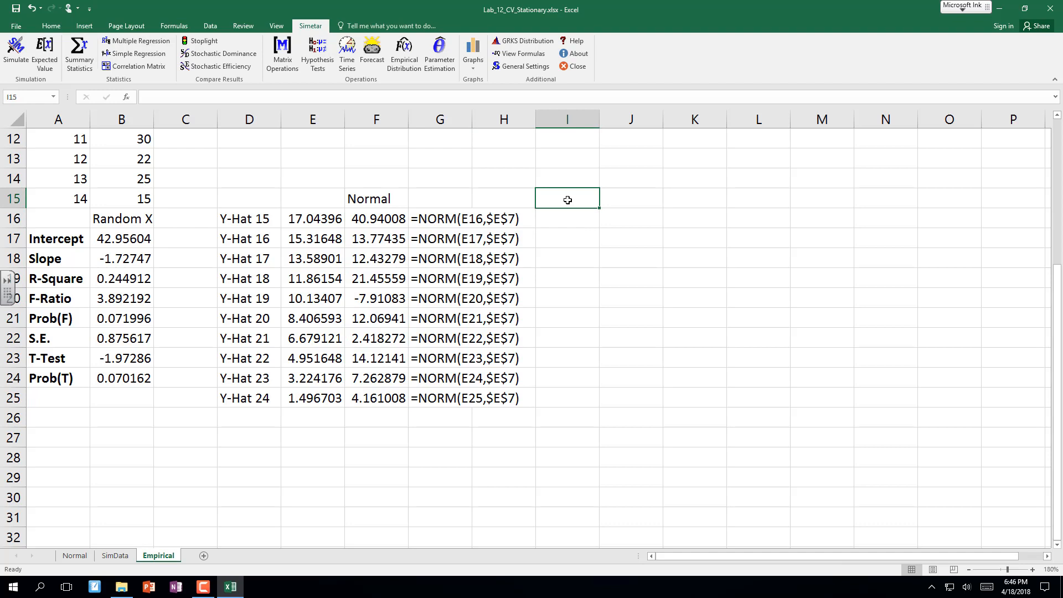
{"action": "type", "text": "J Factor"}
{"action": "key", "text": "Return"}
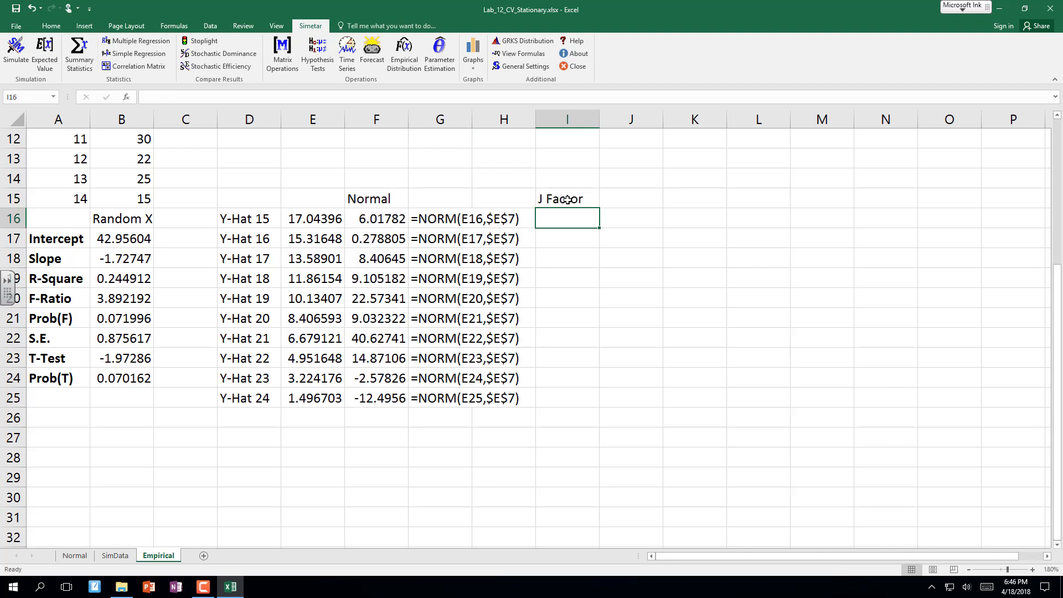
Calculate the mean of the Random X data in E8 with =AVERAGE(B2:B15) and extend the formula display from F7 to F8.
{"action": "key", "text": "Up"}
{"action": "key", "text": "Up"}
{"action": "key", "text": "Up"}
{"action": "key", "text": "Up"}
{"action": "key", "text": "Up"}
{"action": "key", "text": "Up"}
{"action": "key", "text": "Up"}
{"action": "key", "text": "Up"}
{"action": "key", "text": "Up"}
{"action": "key", "text": "Up"}
{"action": "key", "text": "Up"}
{"action": "key", "text": "Up"}
{"action": "key", "text": "Up"}
{"action": "key", "text": "Up"}
{"action": "key", "text": "Up"}
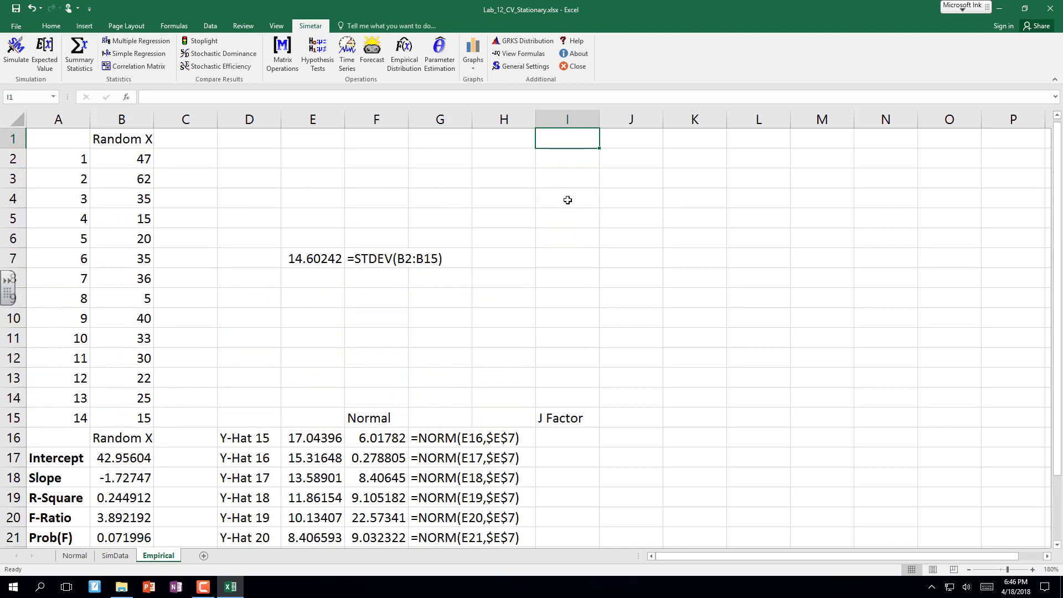
{"action": "left_click", "coordinate": [302, 275]}
{"action": "type", "text": "=a"}
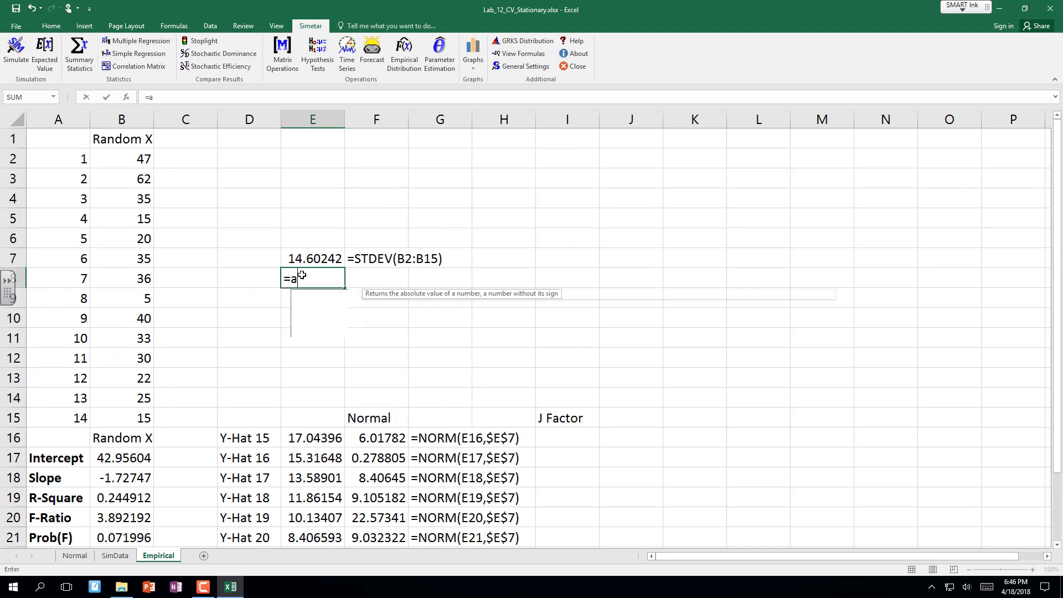
{"action": "type", "text": "verage("}
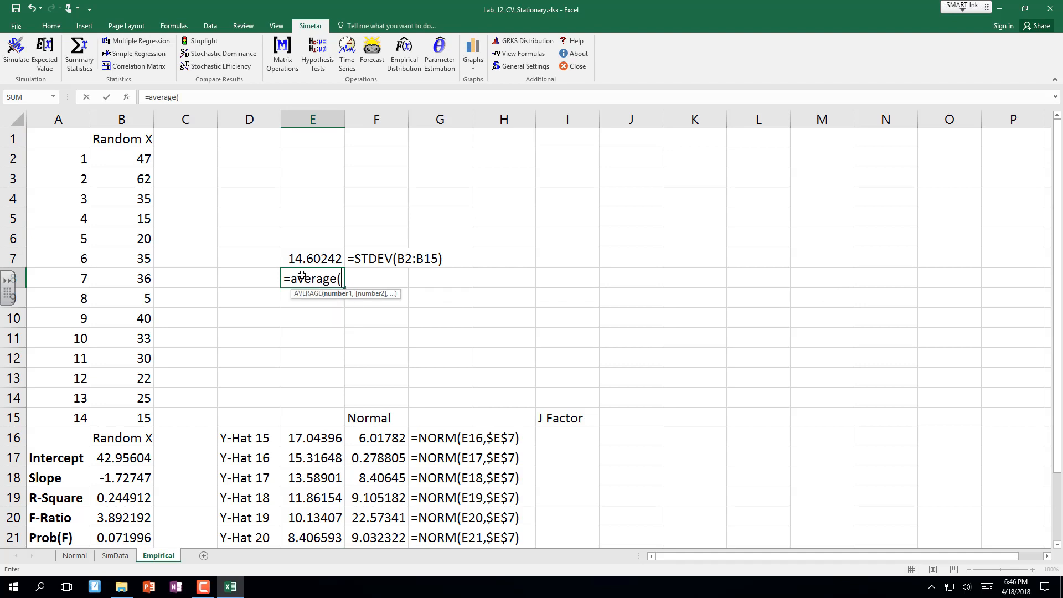
{"action": "left_click", "coordinate": [129, 166]}
{"action": "left_click_drag", "start_coordinate": [129, 166], "coordinate": [127, 419]}
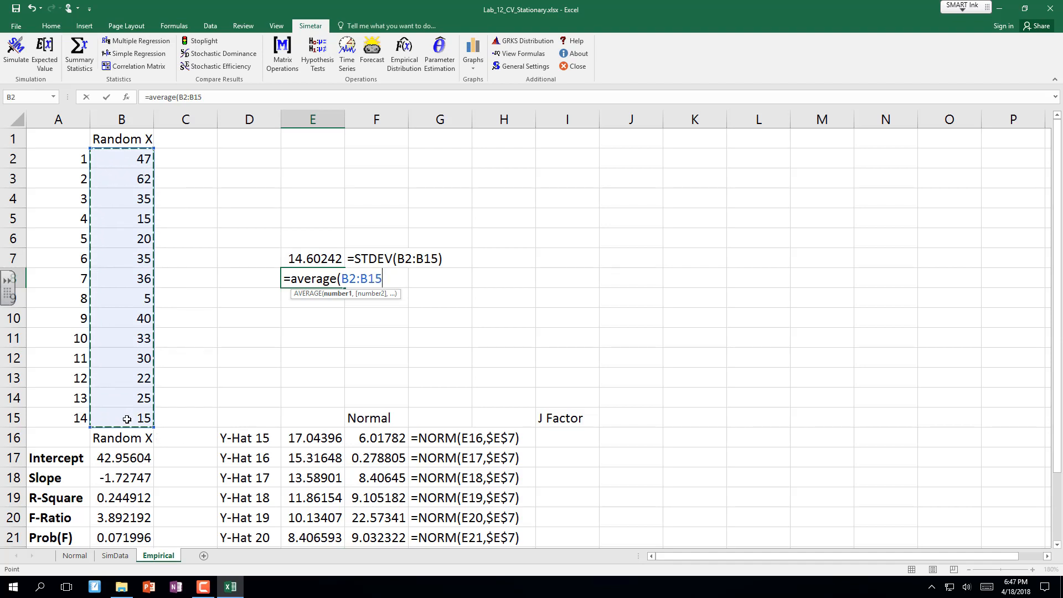
{"action": "type", "text": ")"}
{"action": "key", "text": "Return"}
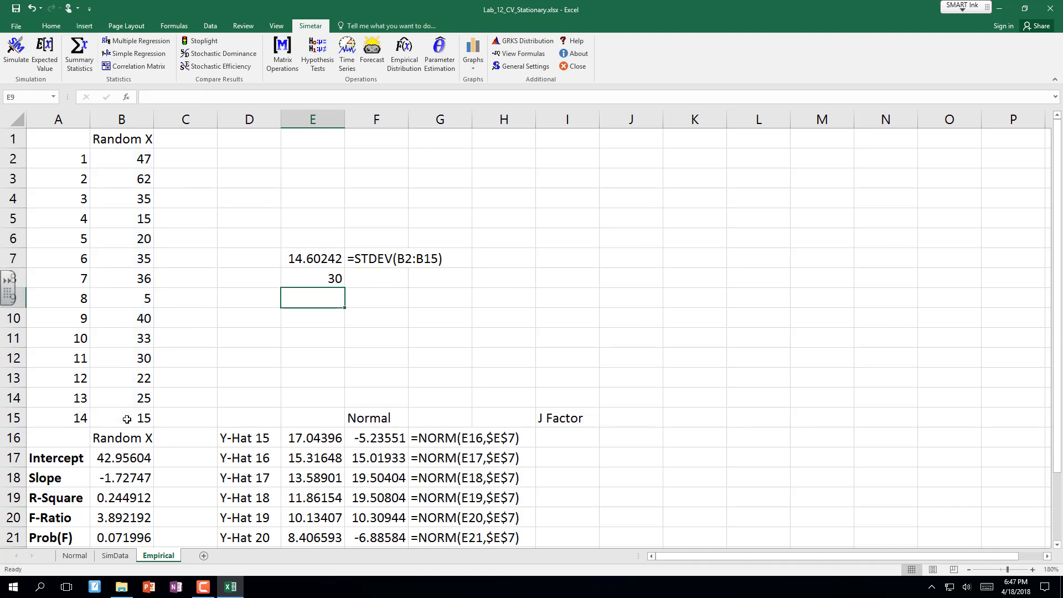
{"action": "left_click", "coordinate": [382, 259]}
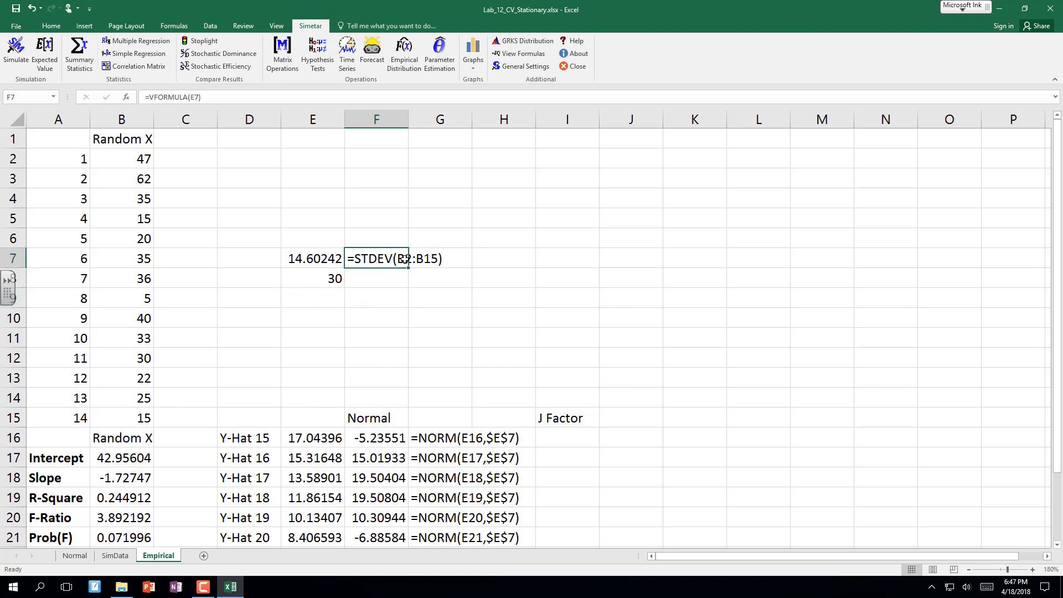
{"action": "left_click_drag", "start_coordinate": [407, 268], "coordinate": [408, 288]}
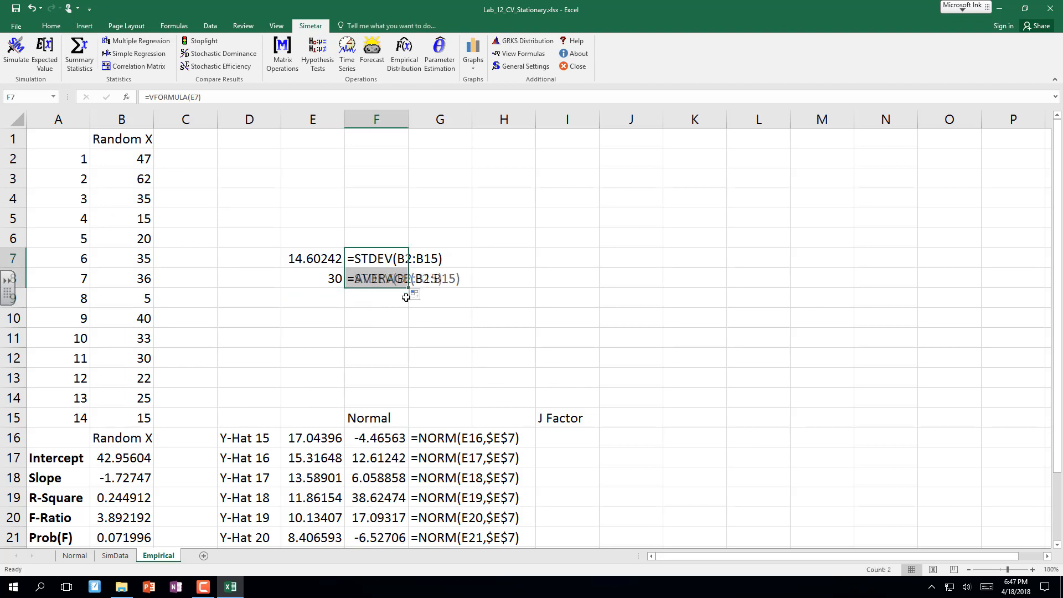
Copy the formula display cells G16:G25 to J16:J25 beside the J Factor column.
{"action": "left_click", "coordinate": [558, 438]}
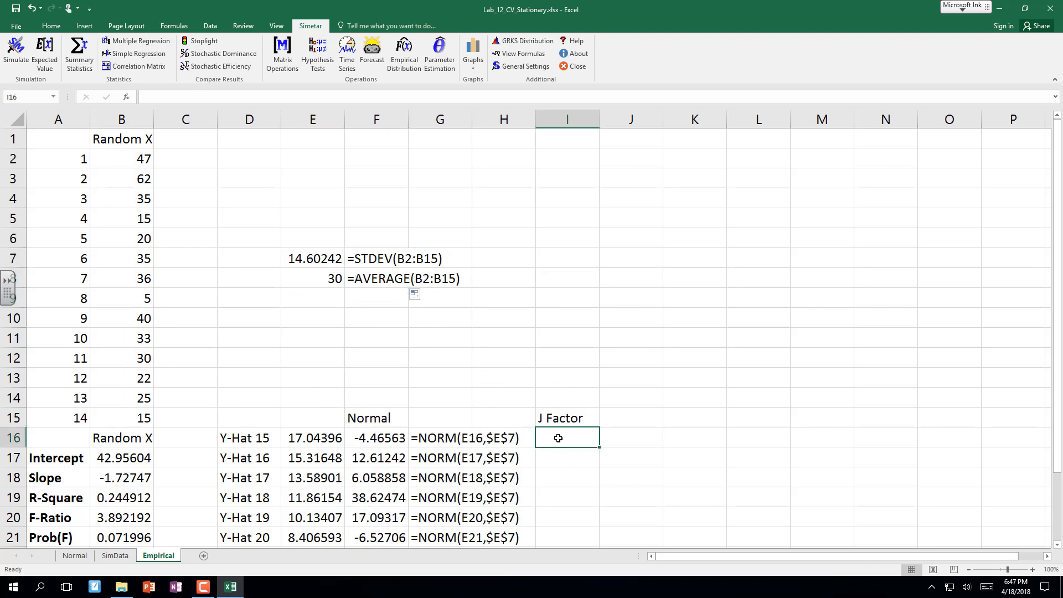
{"action": "key", "text": "Right"}
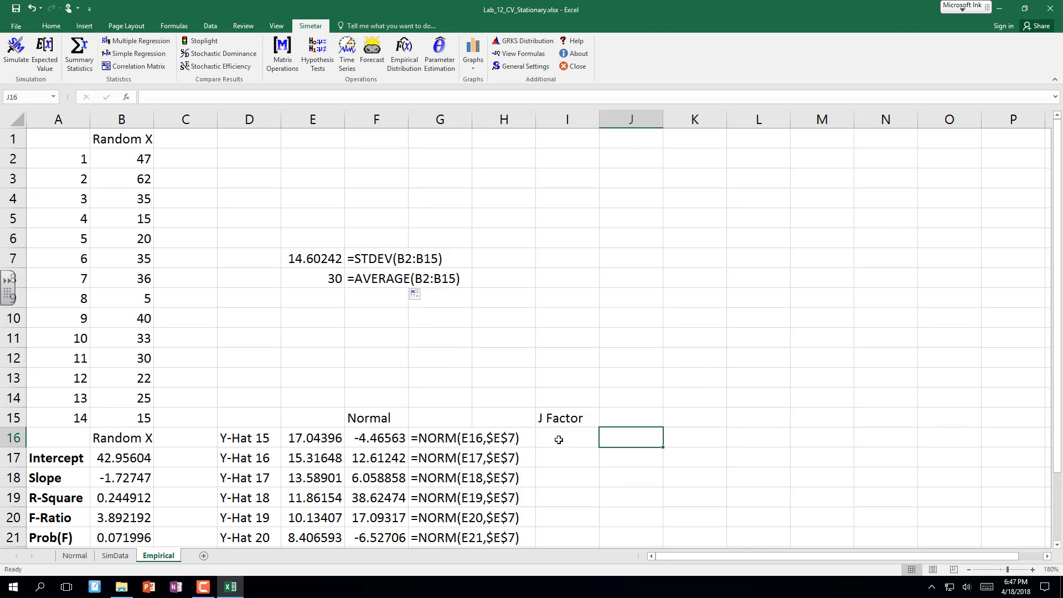
{"action": "mouse_move", "coordinate": [443, 438]}
{"action": "left_mouse_down"}
{"action": "mouse_move", "coordinate": [443, 560]}
{"action": "mouse_move", "coordinate": [445, 455]}
{"action": "left_mouse_up"}
{"action": "key", "text": "ctrl+c"}
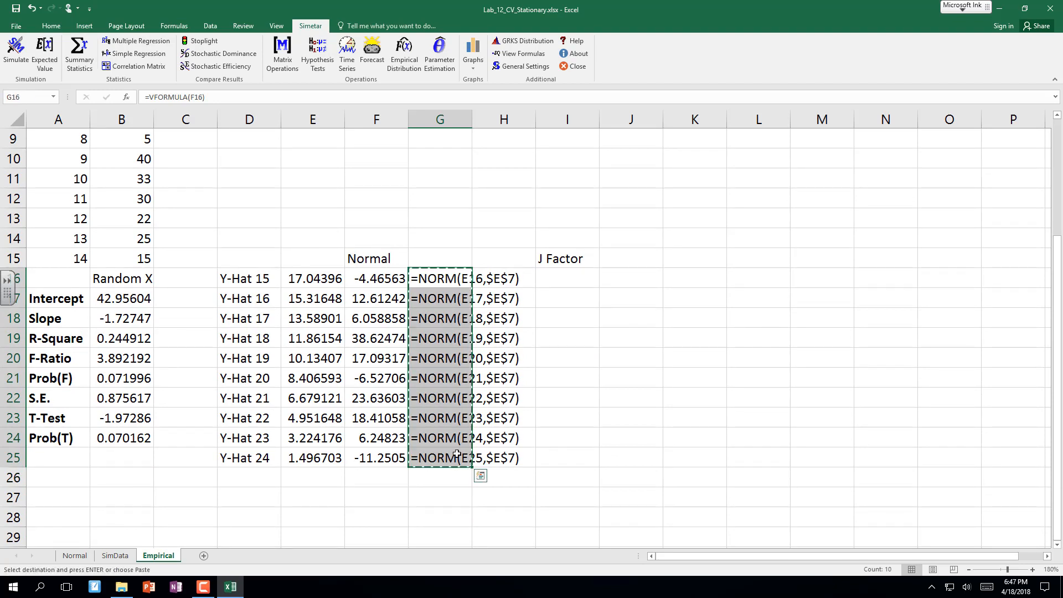
{"action": "left_click", "coordinate": [622, 279]}
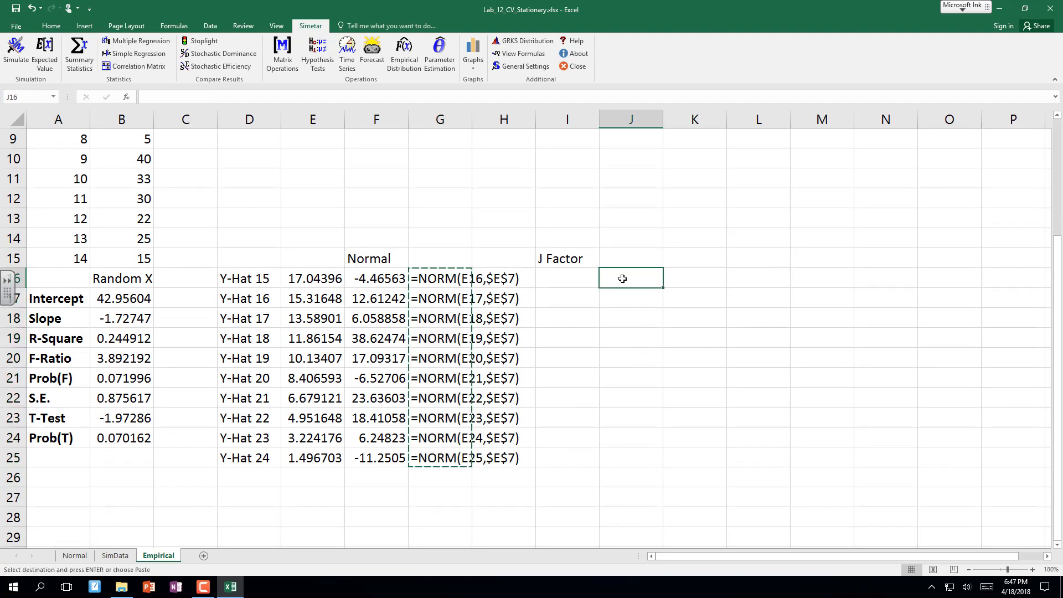
{"action": "key", "text": "ctrl+v"}
Enter the J factor formula =E16/$E$8 in I16, dividing the Y-Hat 15 forecast by the historical mean.
{"action": "left_click", "coordinate": [567, 282]}
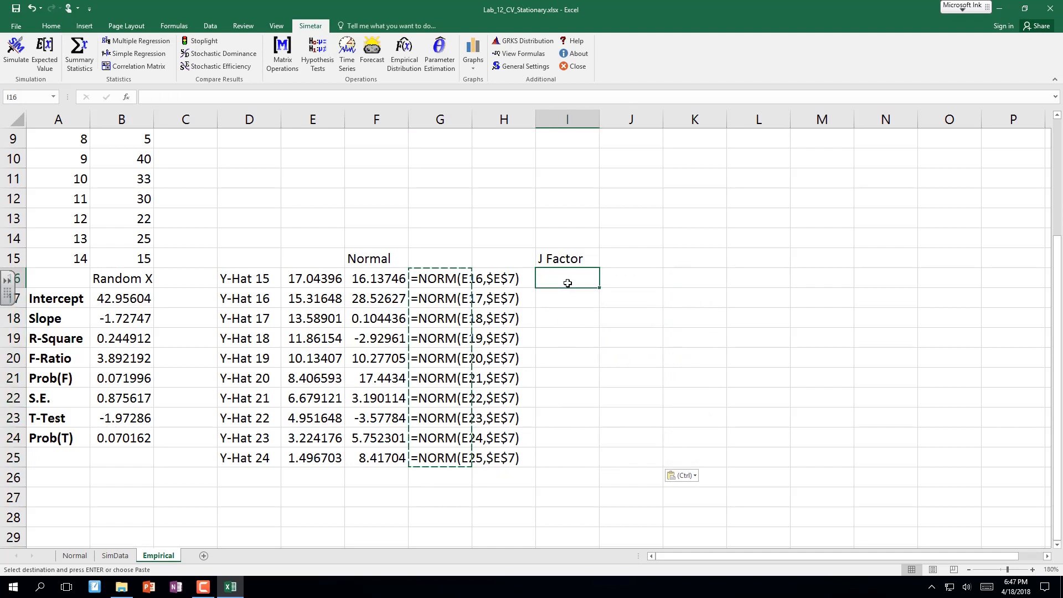
{"action": "type", "text": "="}
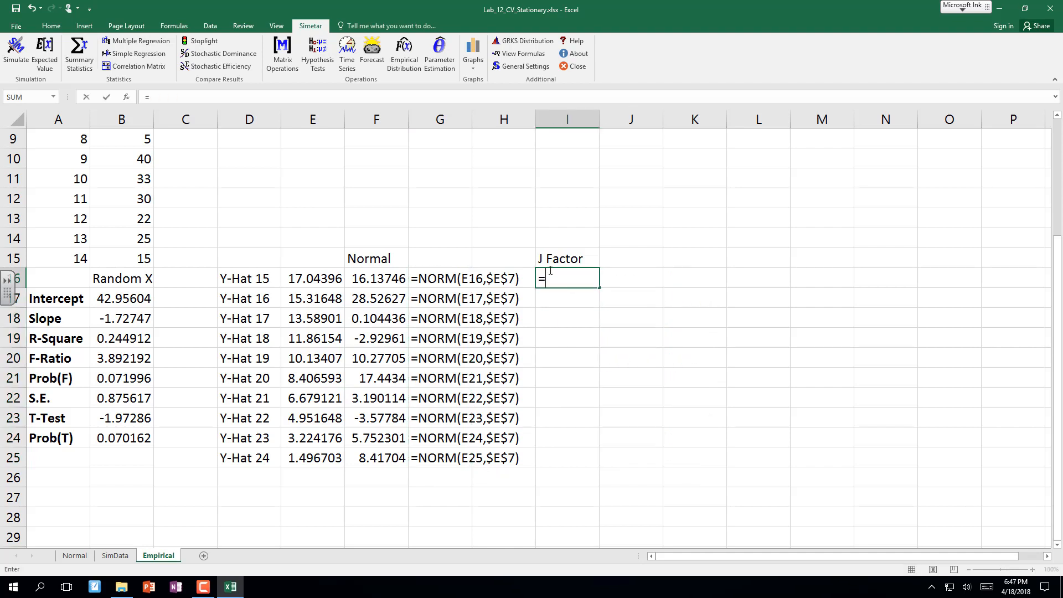
{"action": "left_click", "coordinate": [310, 278]}
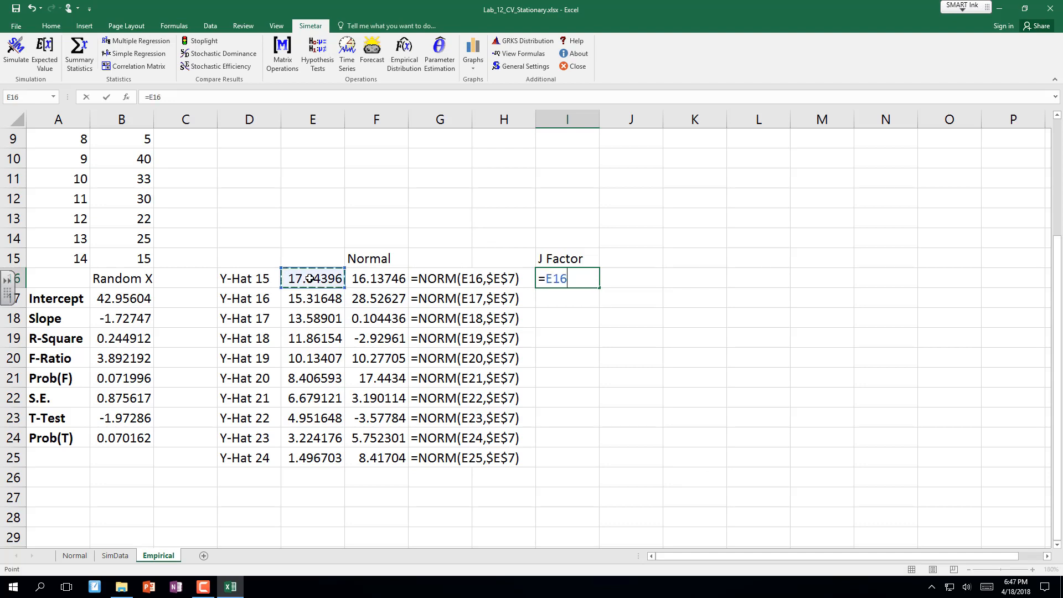
{"action": "type", "text": "/"}
{"action": "scroll", "coordinate": [1057, 267], "scroll_direction": "up", "scroll_amount": 2}
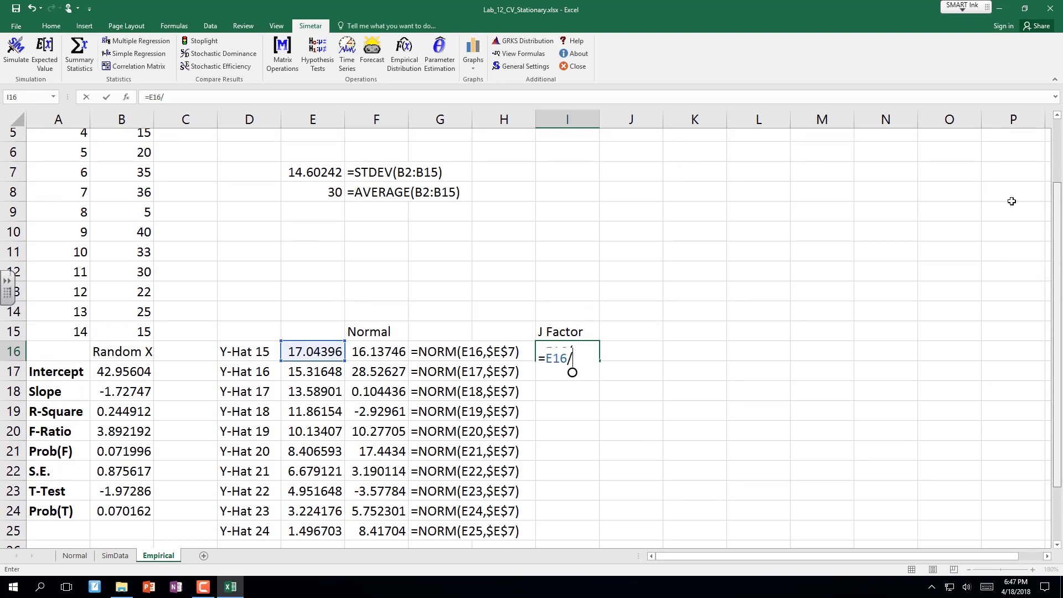
{"action": "left_click", "coordinate": [326, 198]}
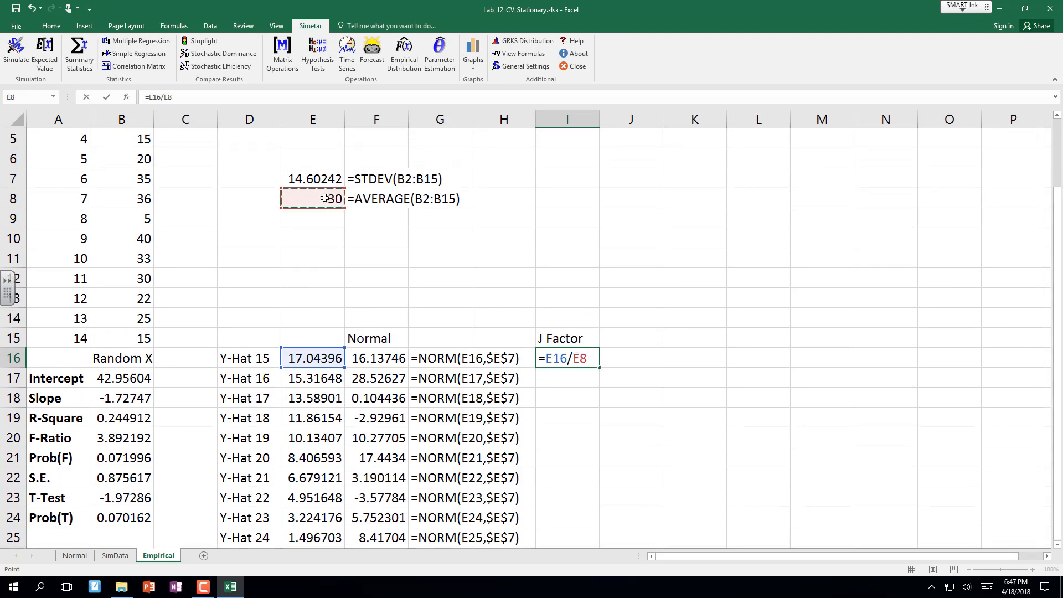
{"action": "key", "text": "F4"}
{"action": "key", "text": "Return"}
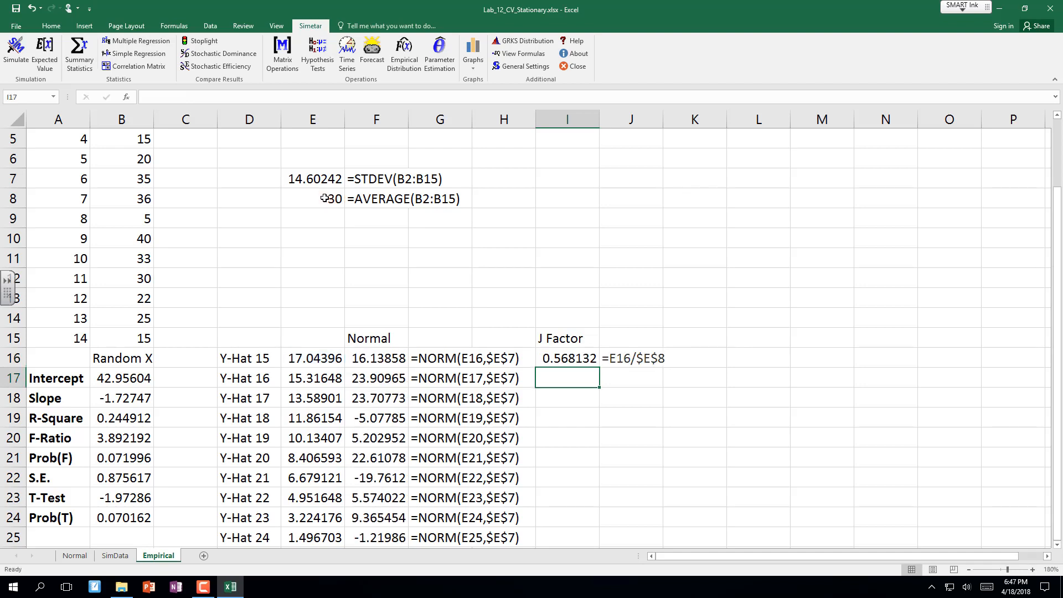
Fill the J factor formula from I16 down to I25 and widen column J slightly.
{"action": "left_click", "coordinate": [569, 358]}
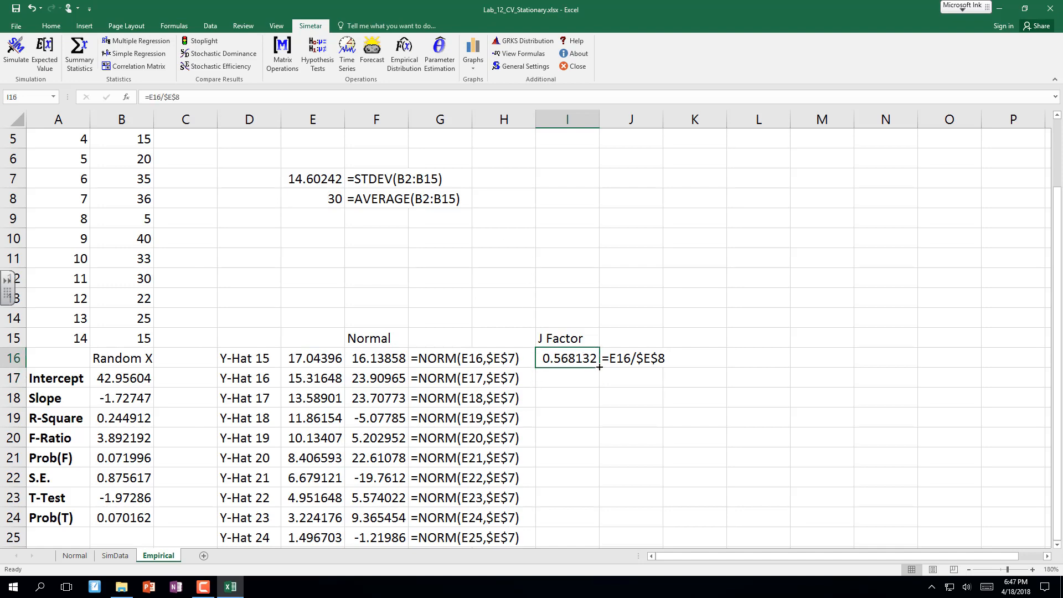
{"action": "left_click_drag", "start_coordinate": [602, 367], "coordinate": [583, 468]}
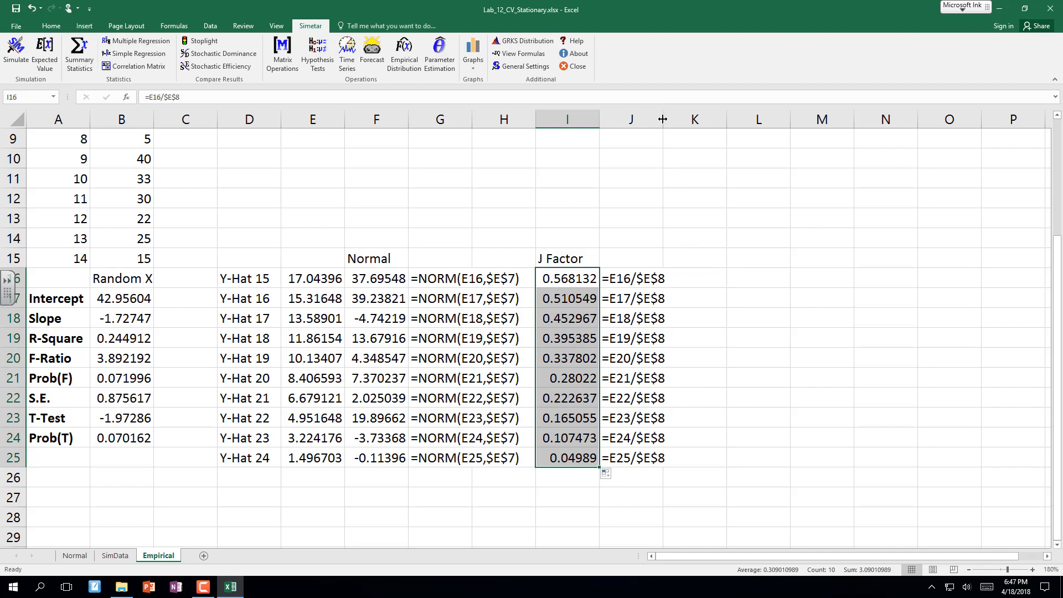
{"action": "left_click_drag", "start_coordinate": [661, 115], "coordinate": [686, 133]}
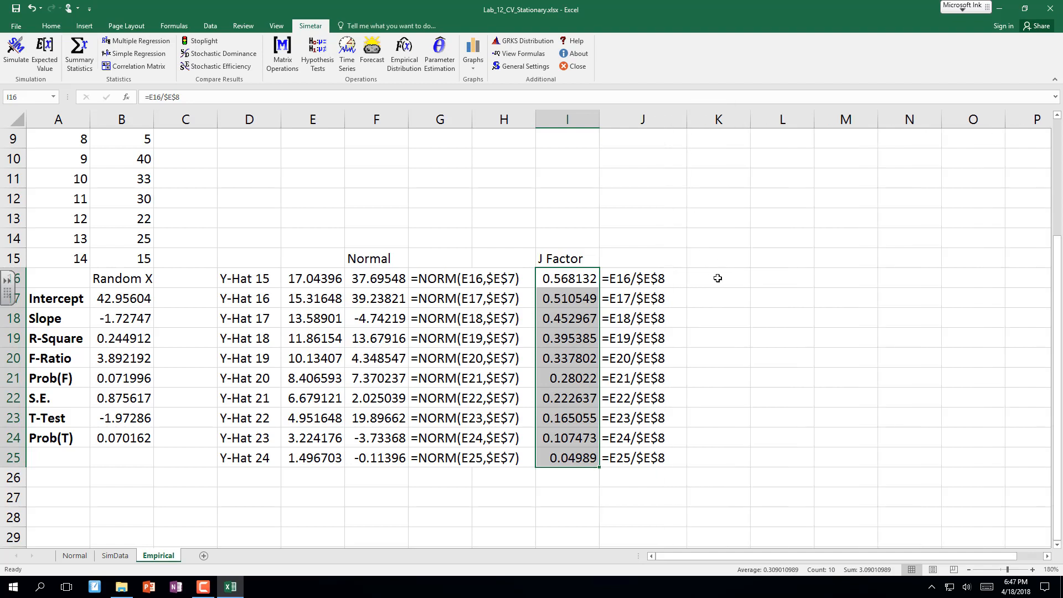
Enter the heading Normal with J in K15.
{"action": "left_click", "coordinate": [728, 262]}
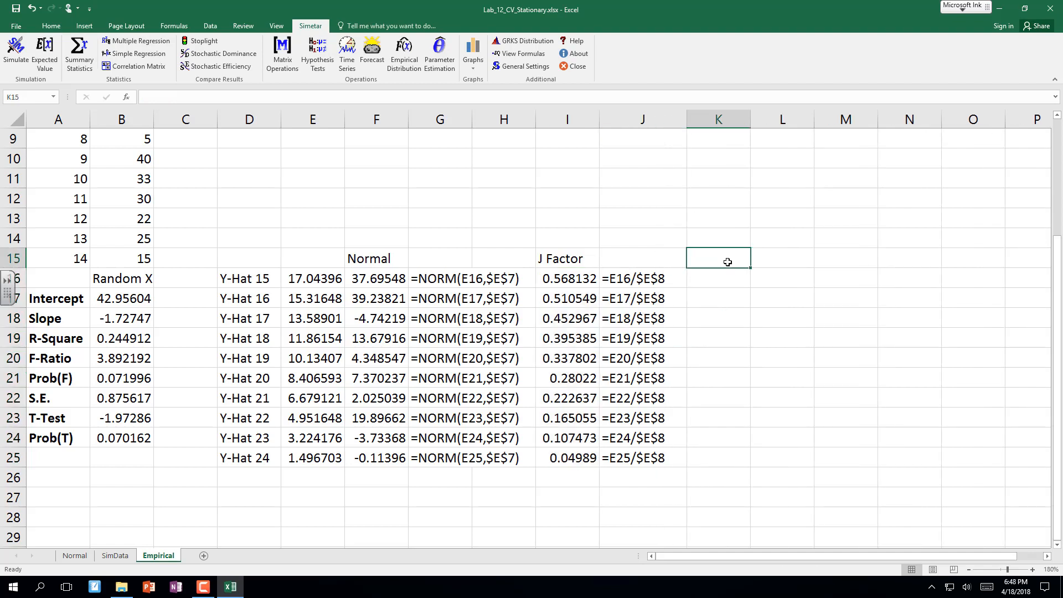
{"action": "type", "text": "Npo"}
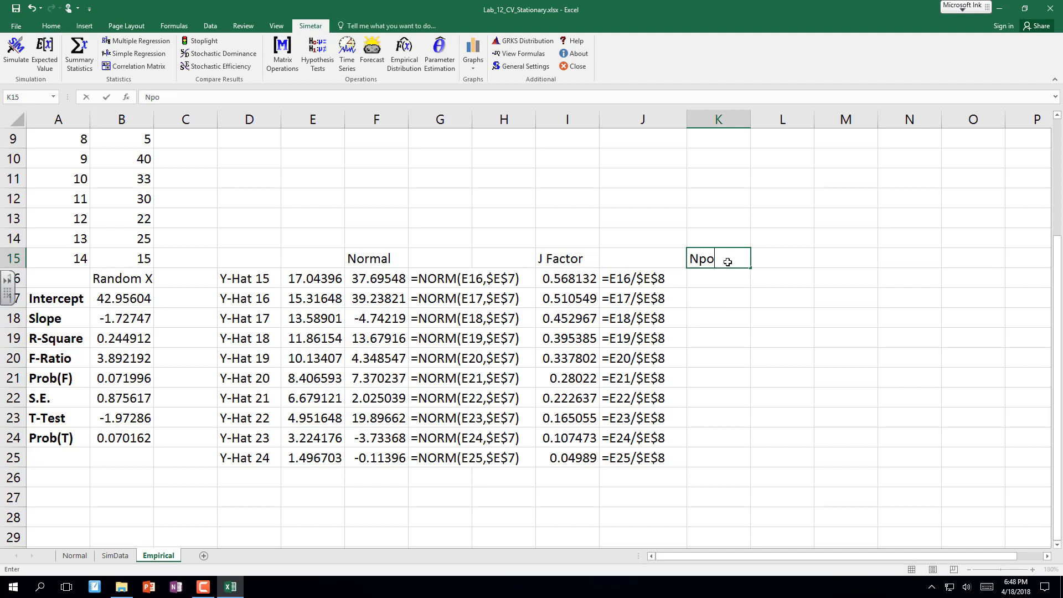
{"action": "key", "text": "BackSpace"}
{"action": "key", "text": "BackSpace"}
{"action": "type", "text": "ormal with J"}
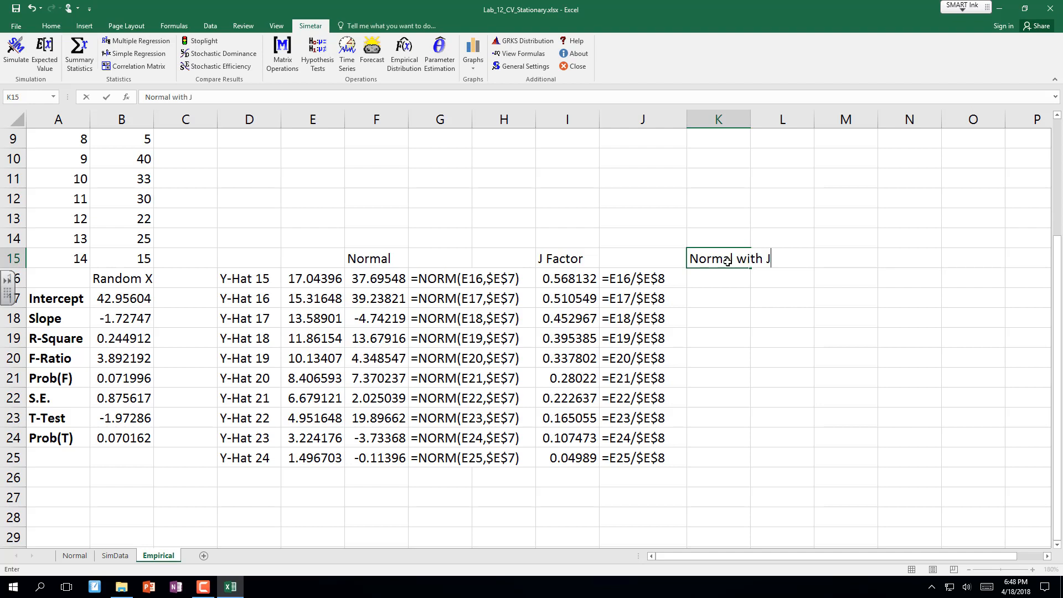
{"action": "key", "text": "Return"}
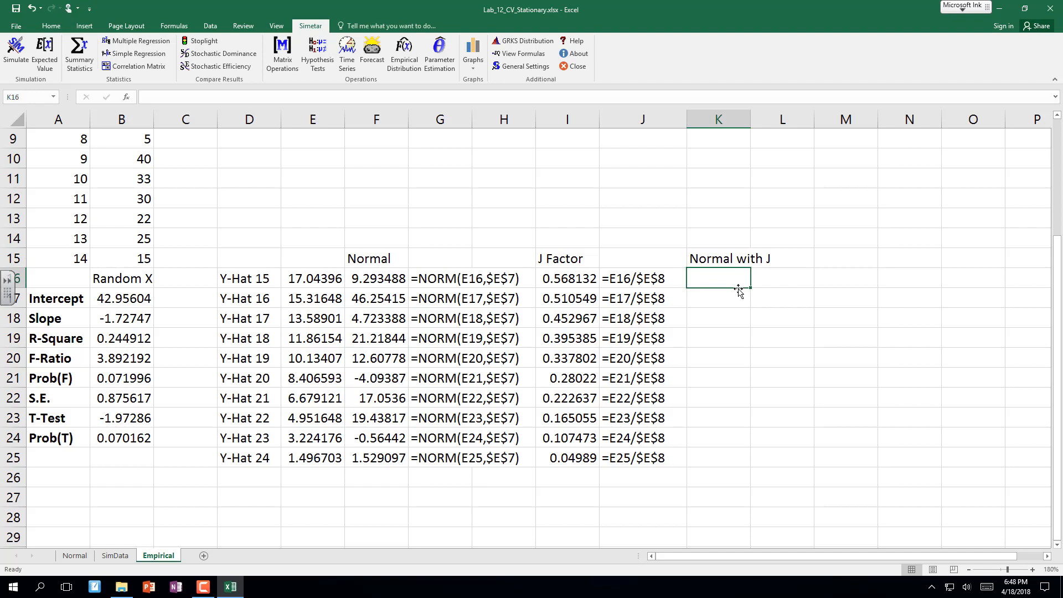
Enter the J-adjusted normal formula =NORM(E16,$E$8*I16) in K16 for Y-Hat 15.
{"action": "type", "text": "=no"}
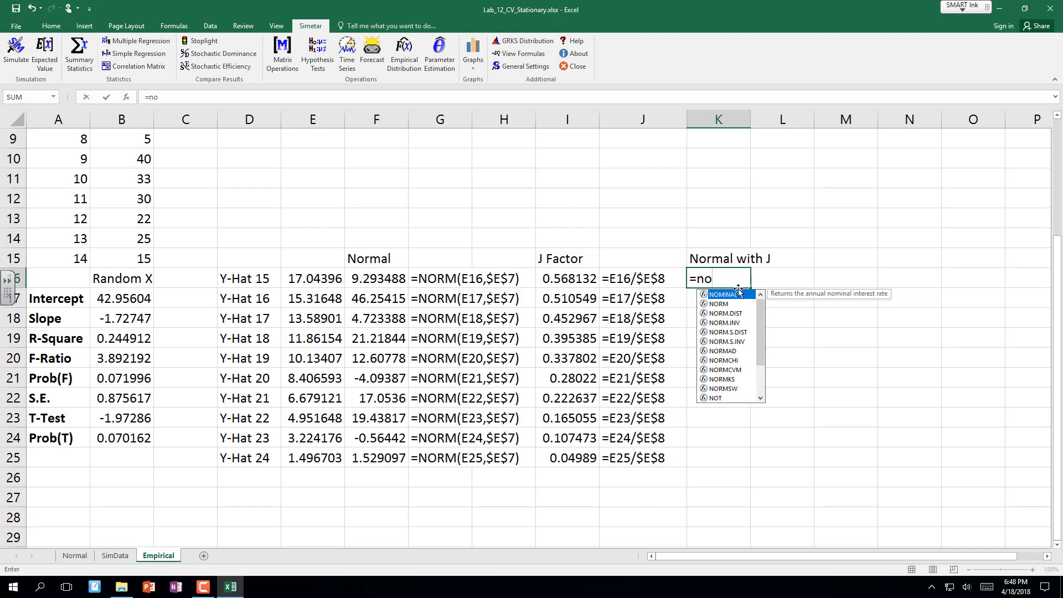
{"action": "type", "text": "rm("}
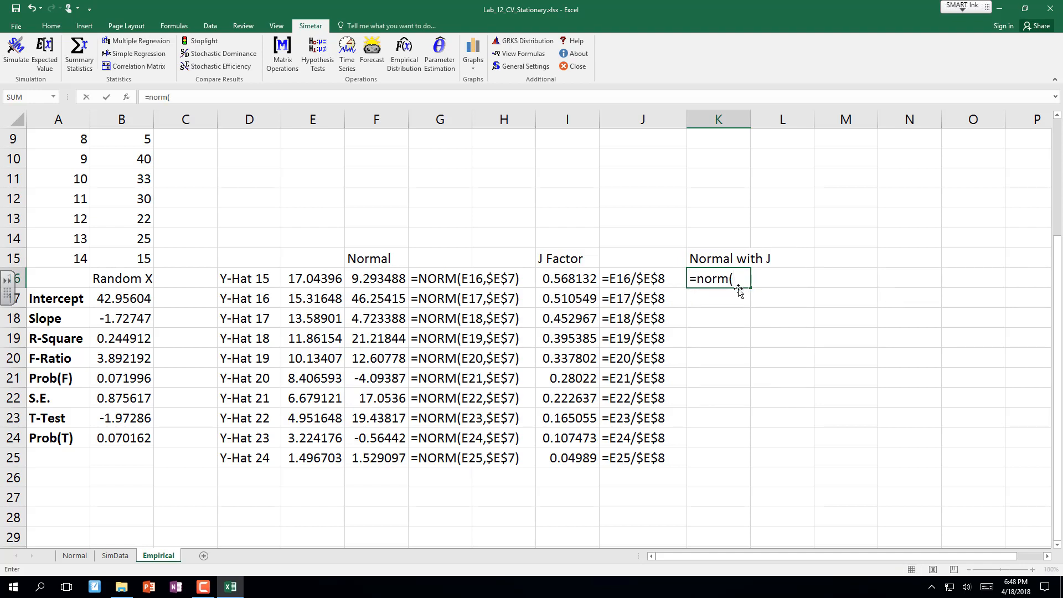
{"action": "left_click", "coordinate": [314, 280]}
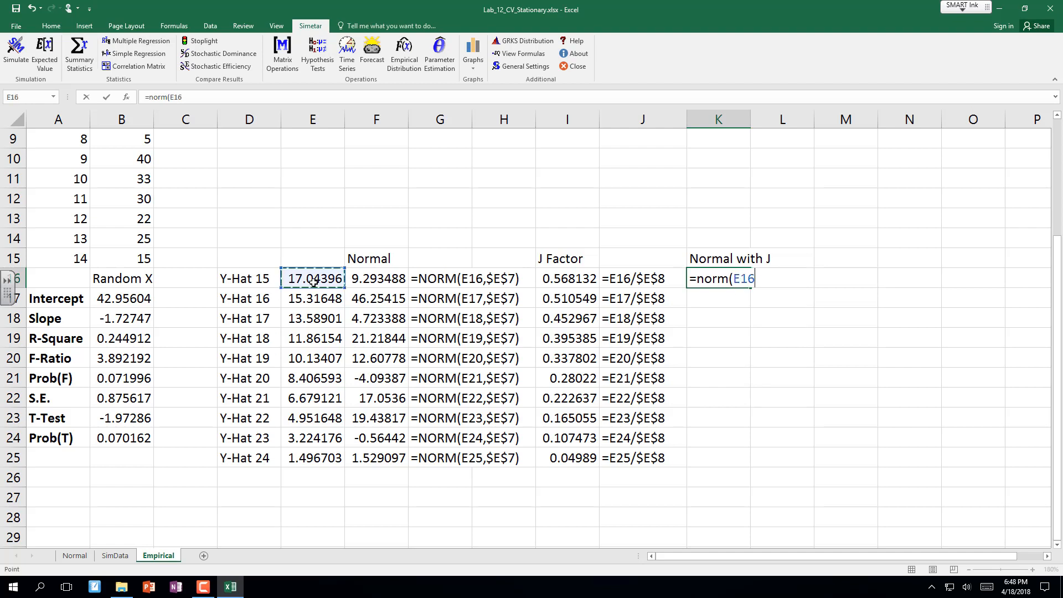
{"action": "type", "text": ","}
{"action": "left_click_drag", "start_coordinate": [1058, 260], "coordinate": [1059, 202]}
{"action": "left_click", "coordinate": [332, 198]}
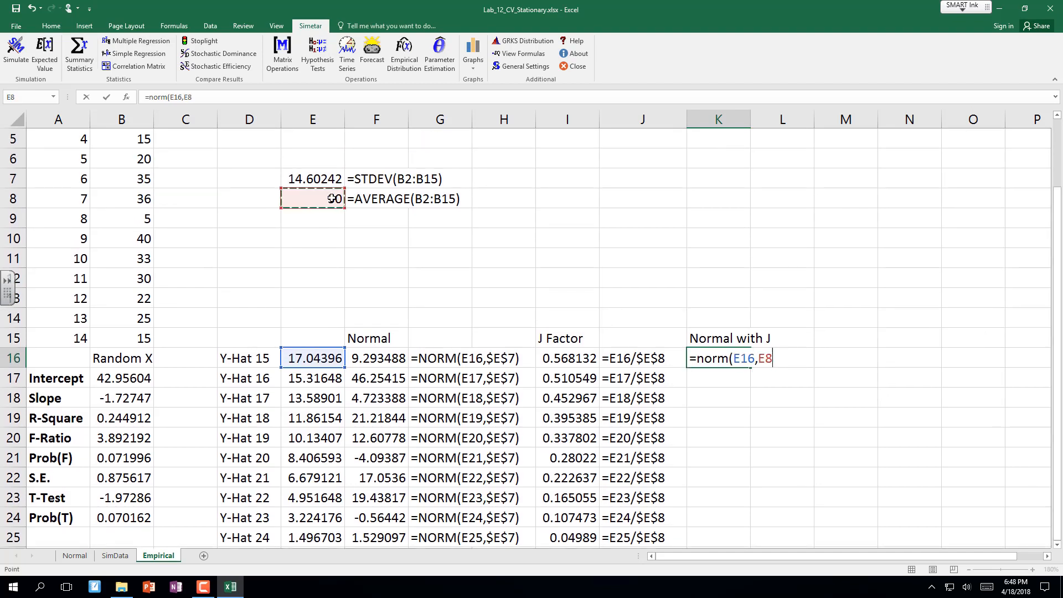
{"action": "key", "text": "F4"}
{"action": "type", "text": "*"}
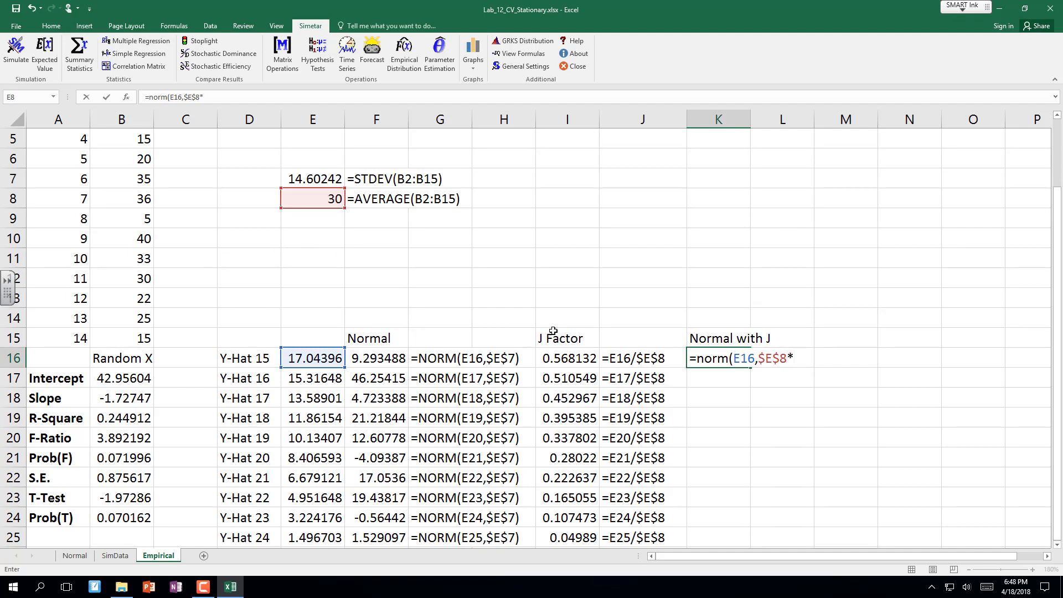
{"action": "left_click", "coordinate": [567, 358]}
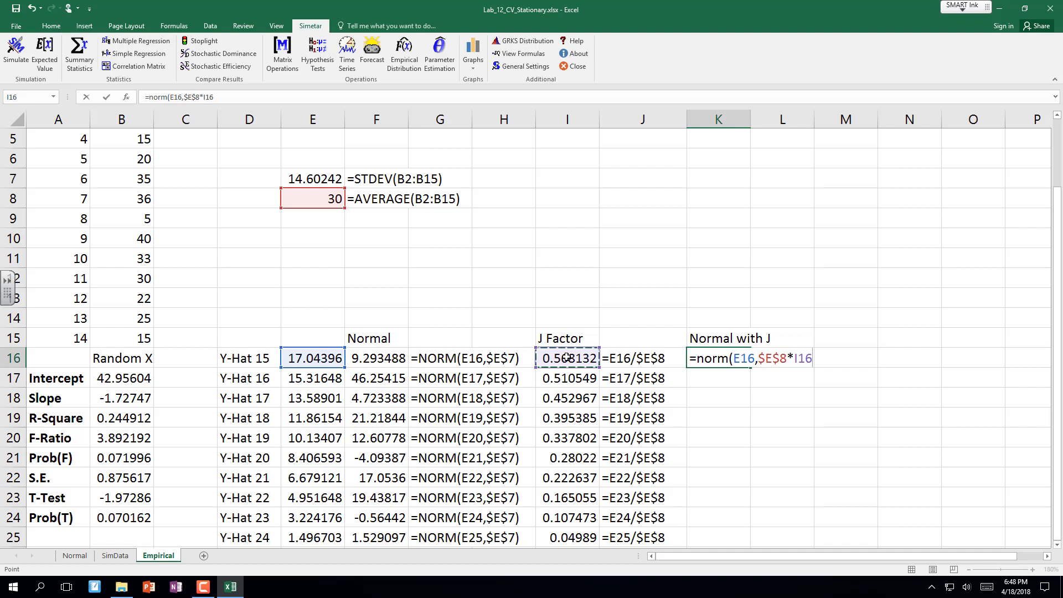
{"action": "type", "text": ")"}
{"action": "key", "text": "Return"}
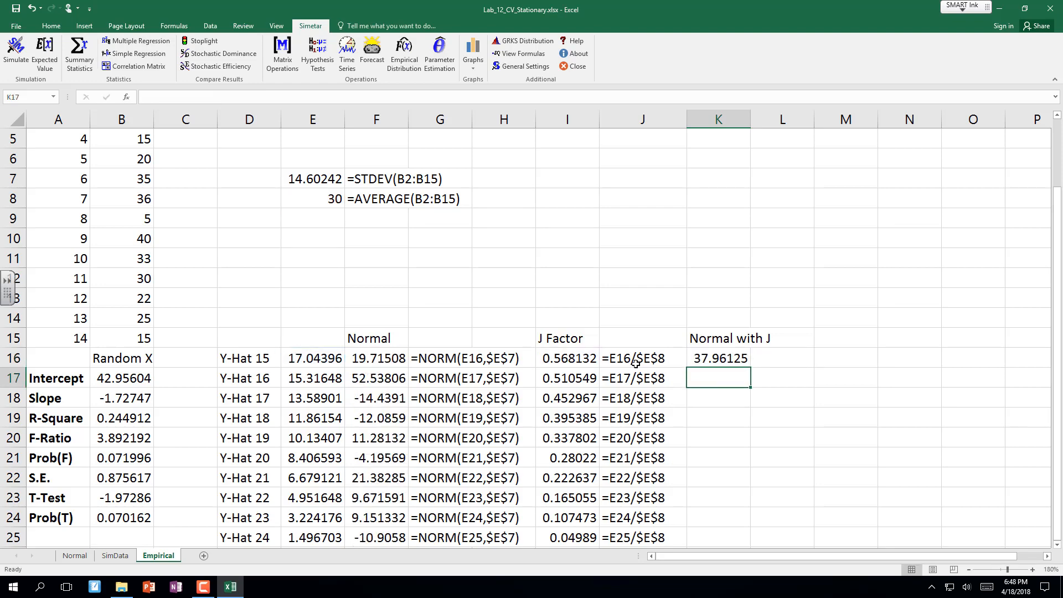
Copy the formula-text cells J16:J25 to L16:L25 and fill the J-adjusted normal formula from K16 down to K25.
{"action": "left_click_drag", "start_coordinate": [624, 359], "coordinate": [616, 282]}
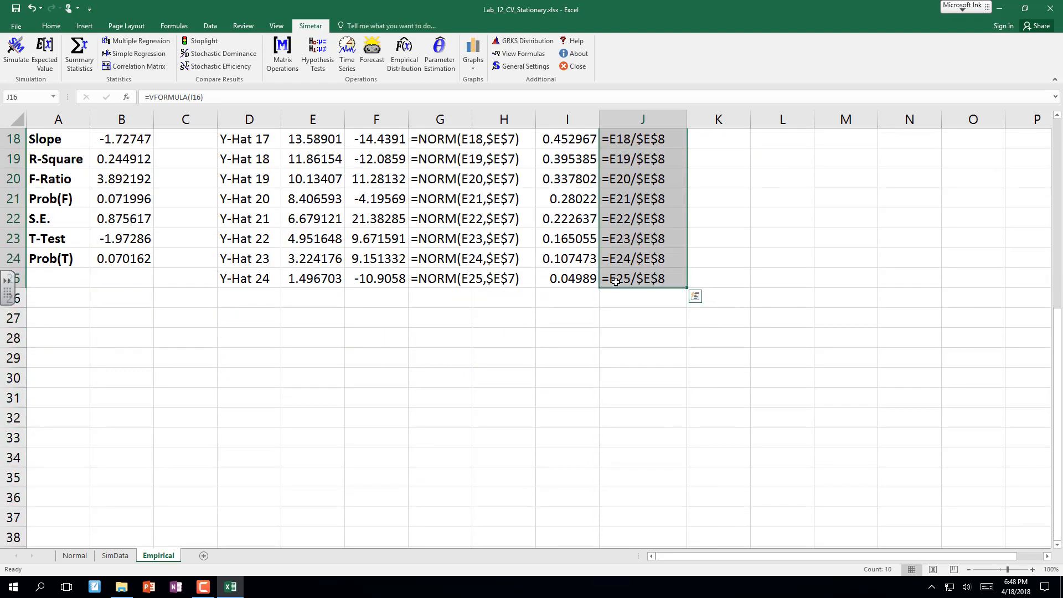
{"action": "scroll", "coordinate": [690, 239], "scroll_direction": "up", "scroll_amount": 2}
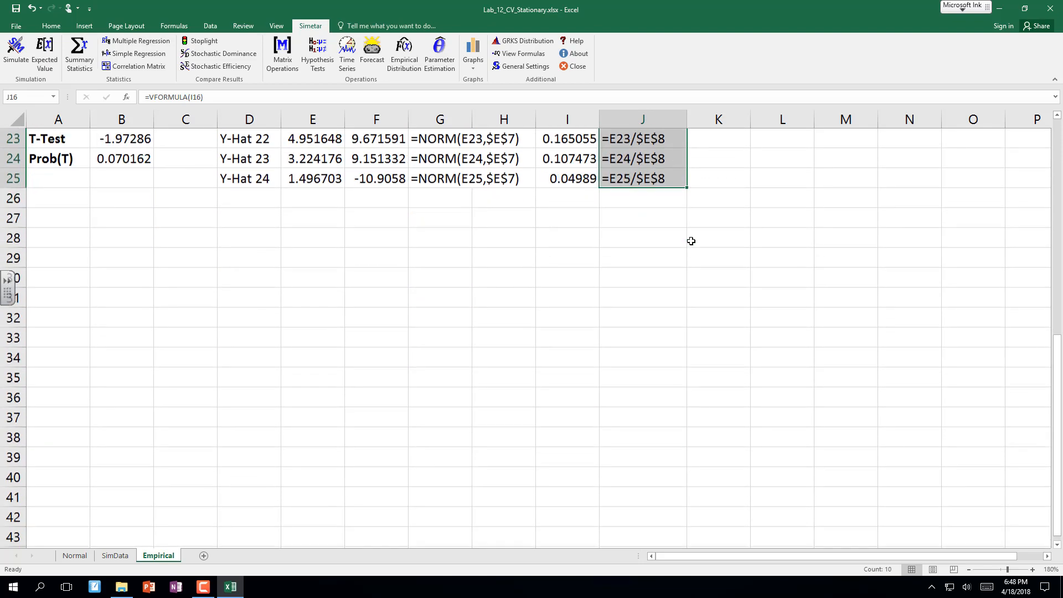
{"action": "scroll", "coordinate": [690, 241], "scroll_direction": "up", "scroll_amount": 1}
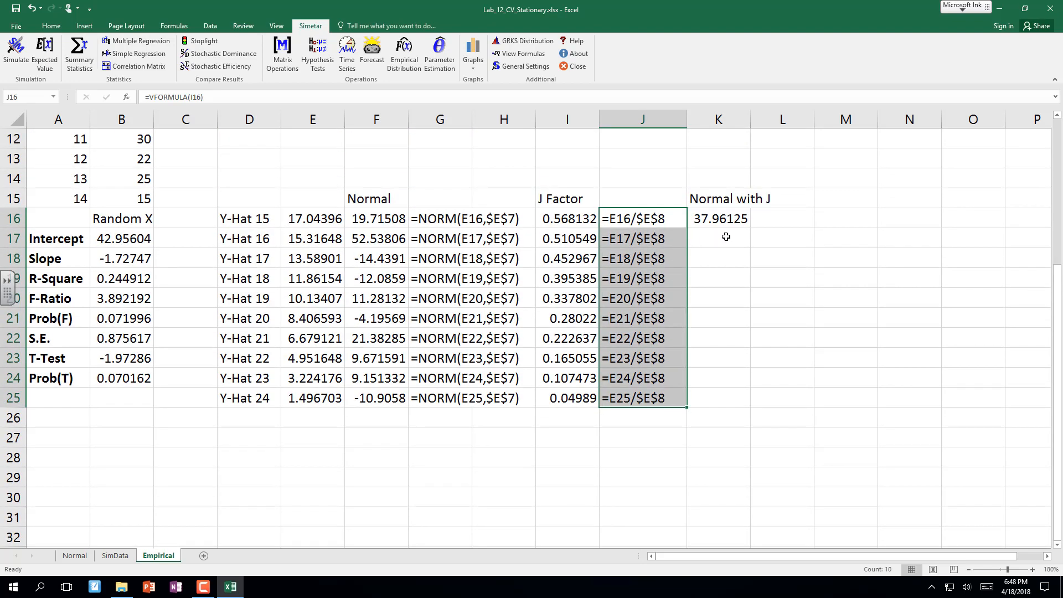
{"action": "left_click", "coordinate": [762, 233]}
{"action": "left_click", "coordinate": [764, 223]}
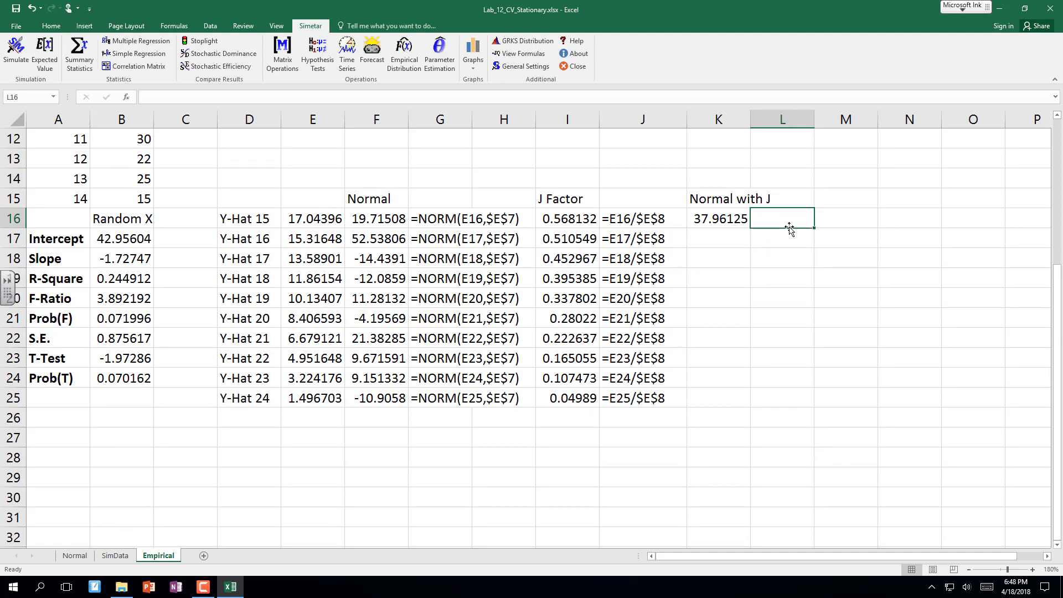
{"action": "left_click", "coordinate": [633, 219]}
{"action": "mouse_move", "coordinate": [634, 220]}
{"action": "left_mouse_down"}
{"action": "mouse_move", "coordinate": [635, 321]}
{"action": "mouse_move", "coordinate": [619, 393]}
{"action": "left_mouse_up"}
{"action": "key", "text": "ctrl+c"}
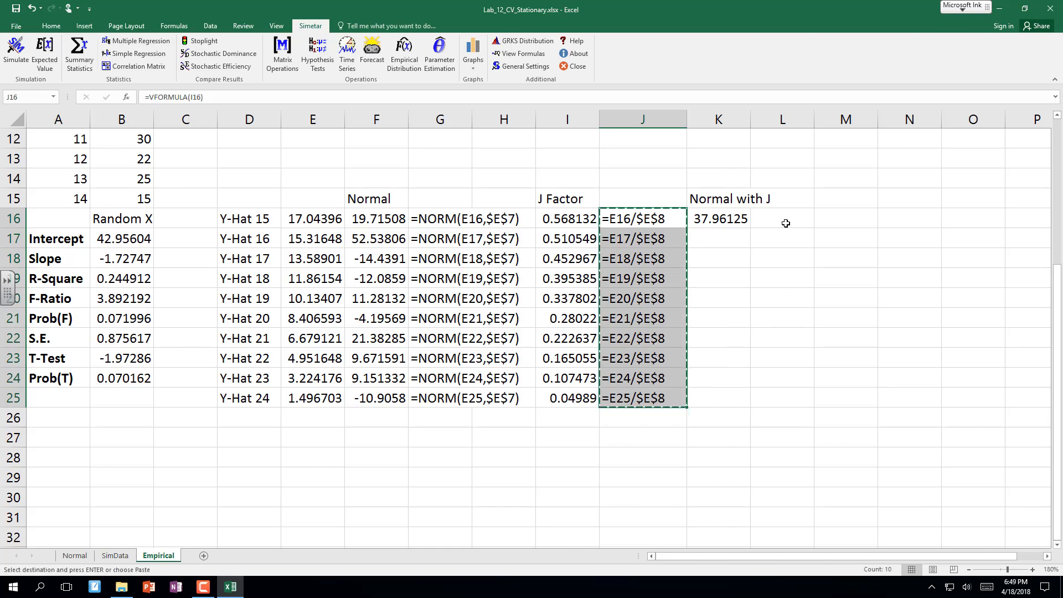
{"action": "left_click", "coordinate": [785, 223]}
{"action": "key", "text": "ctrl+v"}
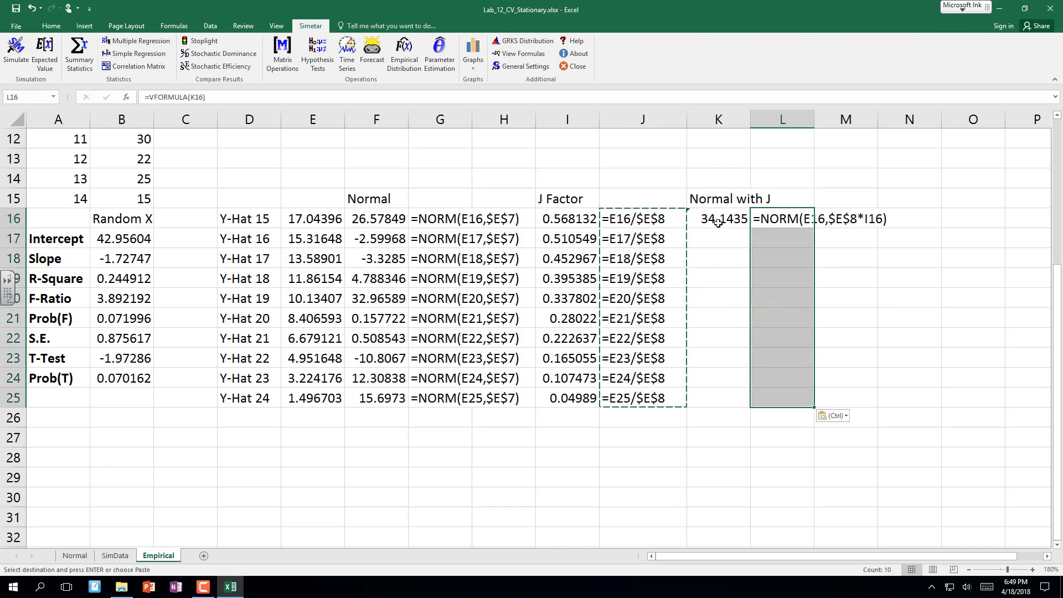
{"action": "left_click", "coordinate": [710, 219]}
{"action": "left_click_drag", "start_coordinate": [750, 228], "coordinate": [739, 407]}
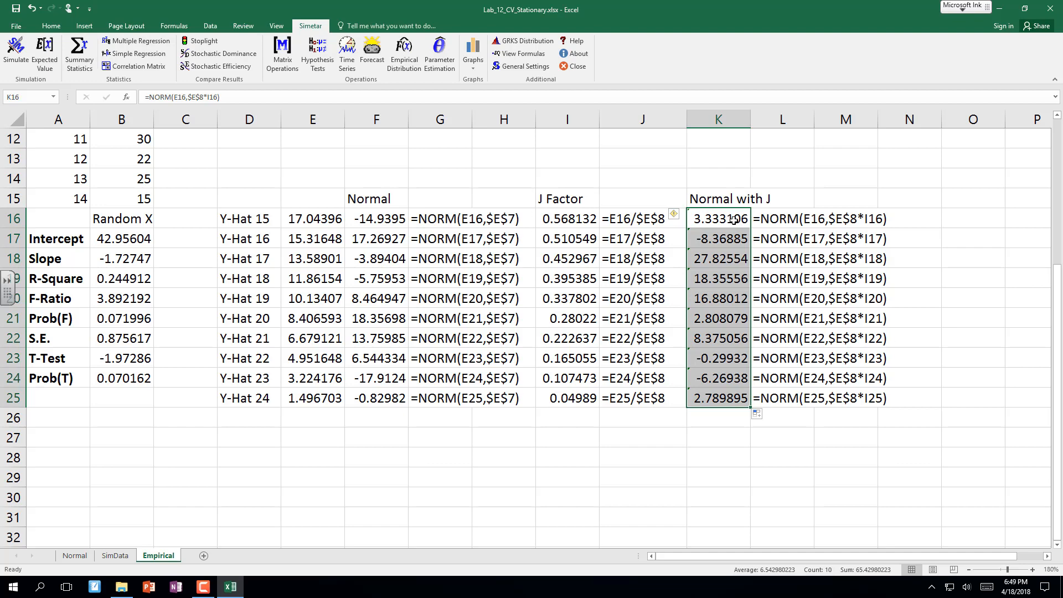
Add K16:K25 to the Simetar output variables and run the 500-iteration simulation.
{"action": "left_click", "coordinate": [16, 50]}
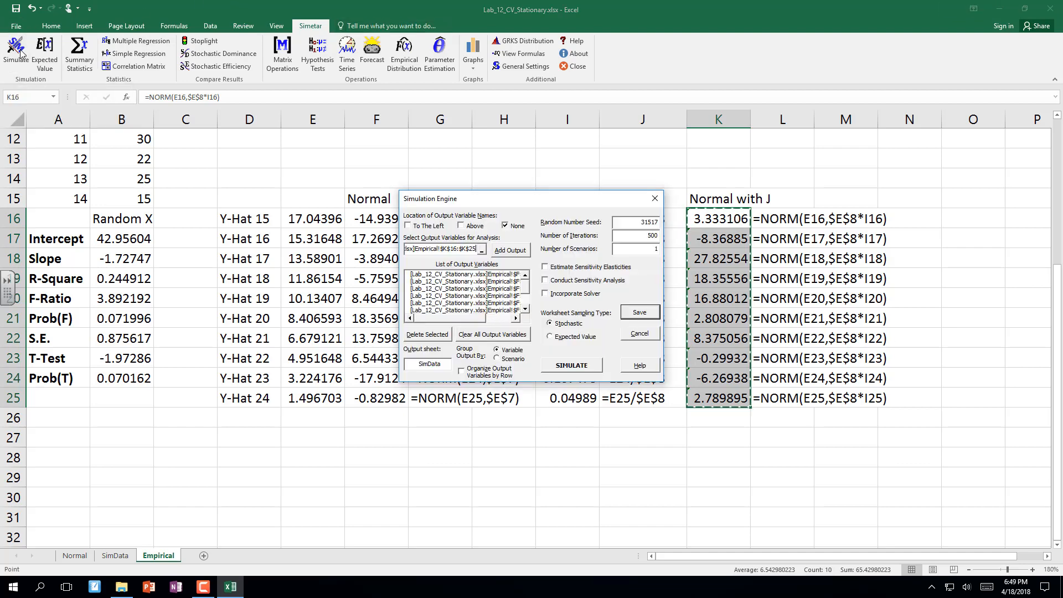
{"action": "left_click", "coordinate": [498, 251]}
{"action": "left_click", "coordinate": [575, 367]}
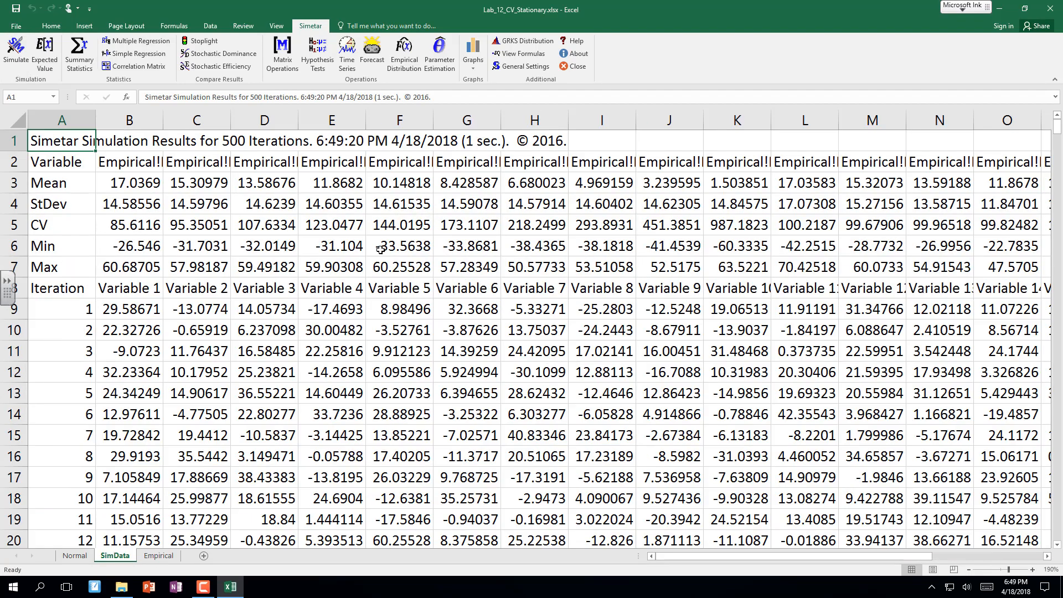
Widen columns L to U of the simulation results and examine the CV row for the K16:K25 variables.
{"action": "left_click", "coordinate": [369, 258]}
{"action": "left_click", "coordinate": [769, 268]}
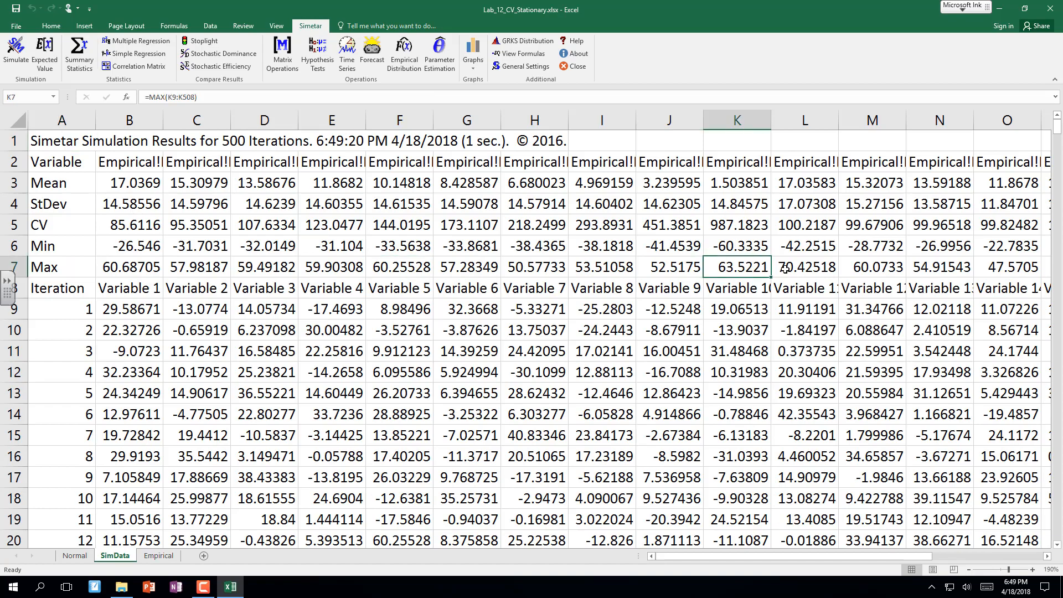
{"action": "left_click", "coordinate": [832, 288]}
{"action": "key", "text": "Right"}
{"action": "key", "text": "Right"}
{"action": "key", "text": "Right"}
{"action": "key", "text": "Right"}
{"action": "key", "text": "Right"}
{"action": "key", "text": "Right"}
{"action": "key", "text": "Right"}
{"action": "key", "text": "Right"}
{"action": "key", "text": "Right"}
{"action": "key", "text": "Right"}
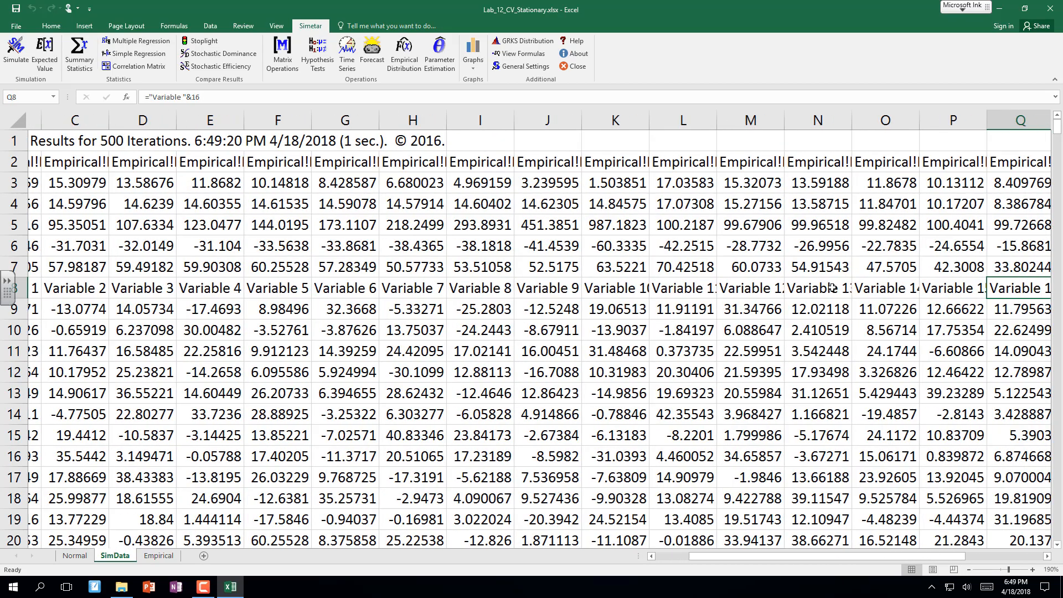
{"action": "key", "text": "Right"}
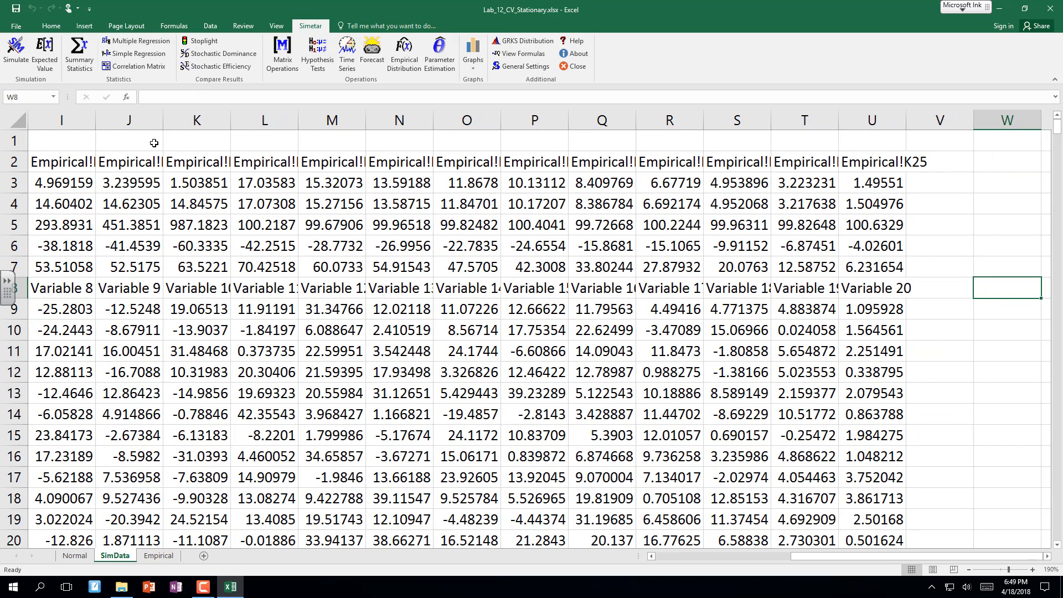
{"action": "left_click_drag", "start_coordinate": [258, 118], "coordinate": [939, 119]}
{"action": "left_click_drag", "start_coordinate": [280, 225], "coordinate": [877, 224]}
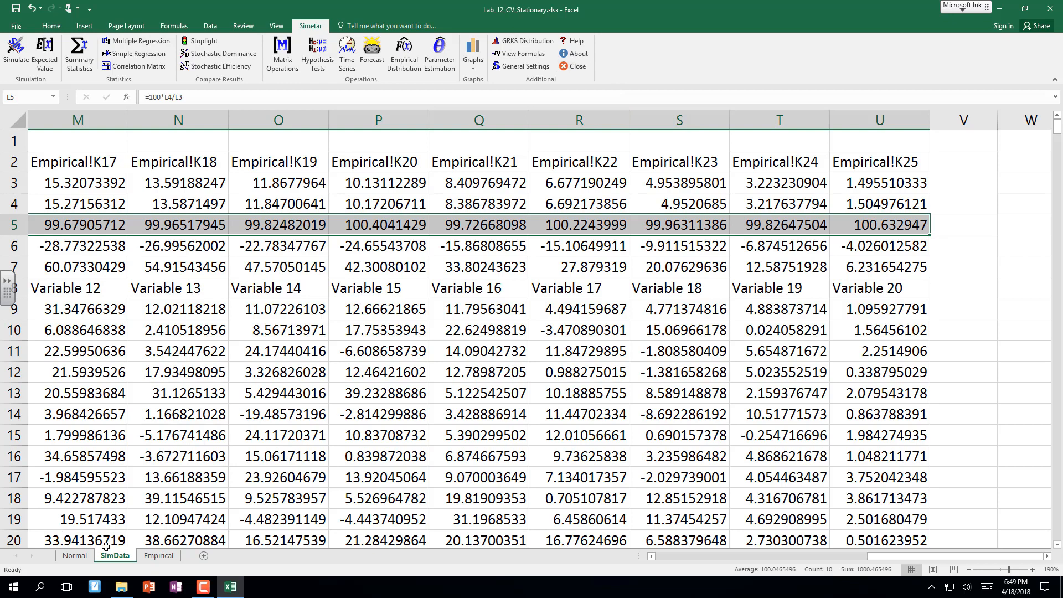
On the Empirical sheet, correct the K16 formula to =NORM(E16,$E$7*I16) so it uses the historical standard deviation.
{"action": "left_click", "coordinate": [155, 558]}
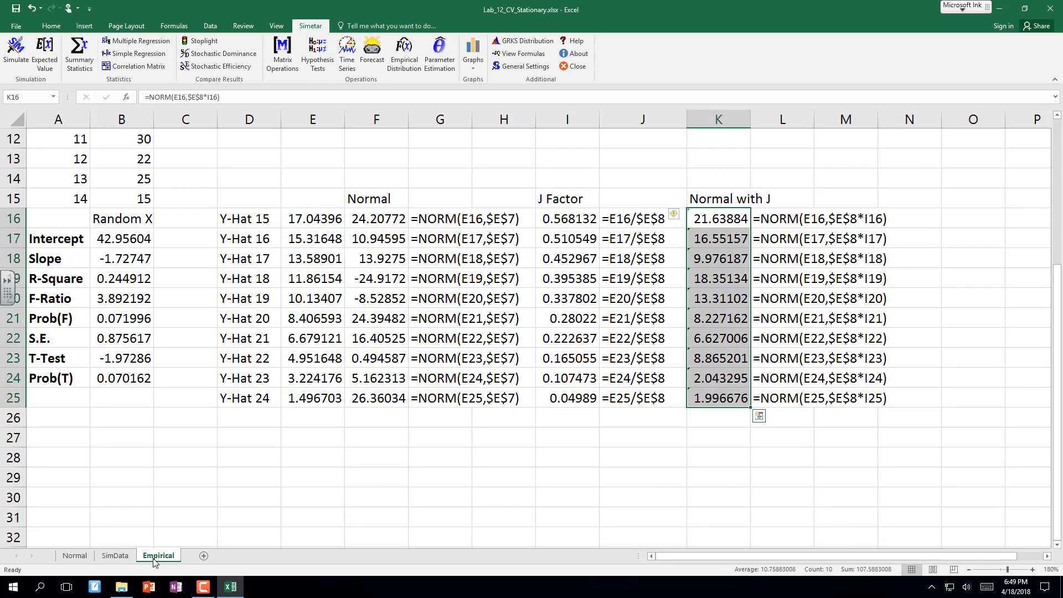
{"action": "left_click", "coordinate": [710, 222]}
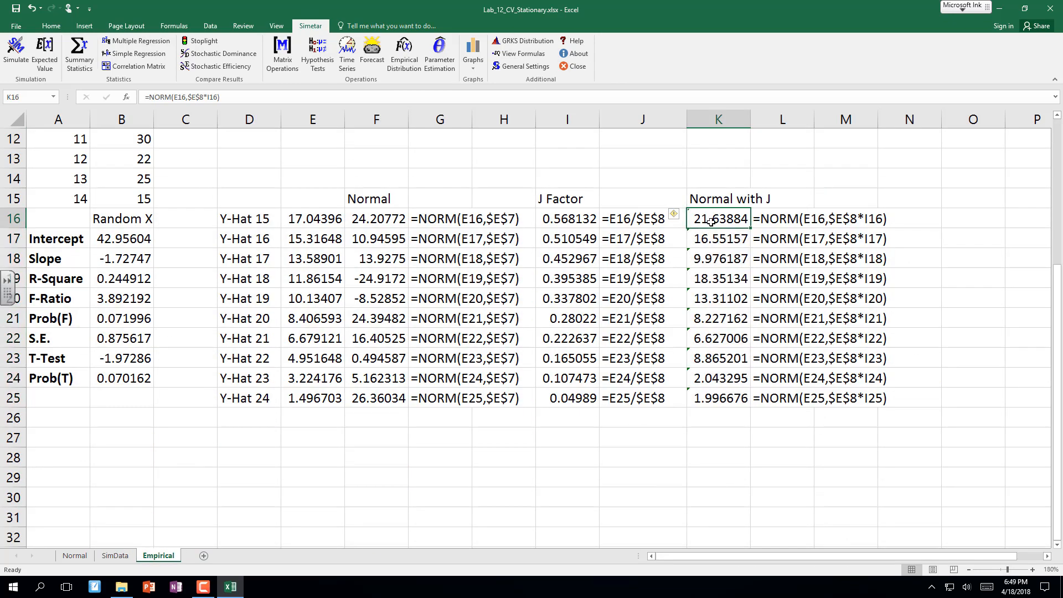
{"action": "key", "text": "F2"}
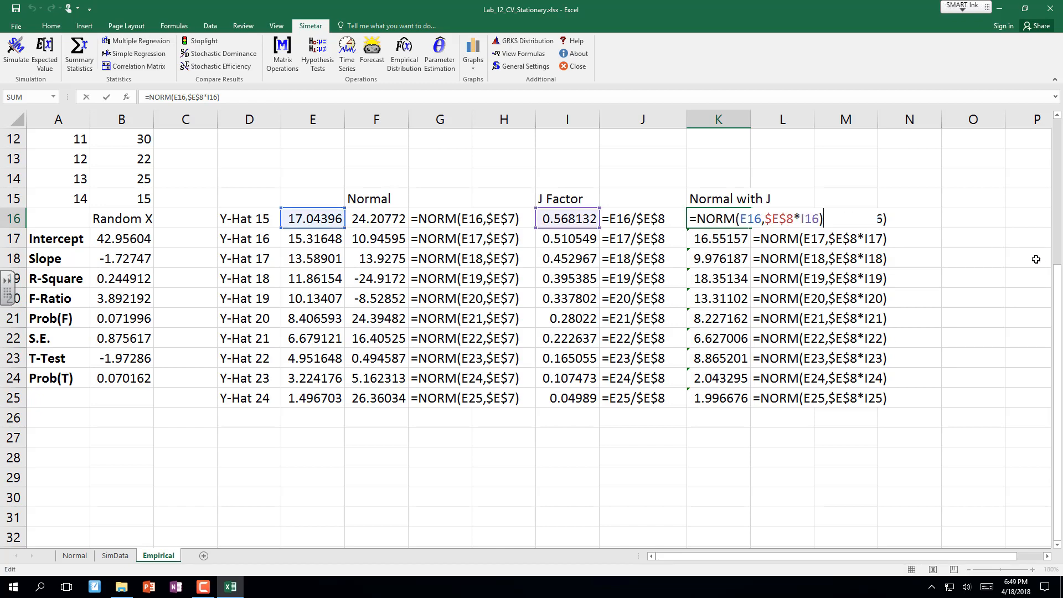
{"action": "left_click_drag", "start_coordinate": [1054, 275], "coordinate": [1050, 211]}
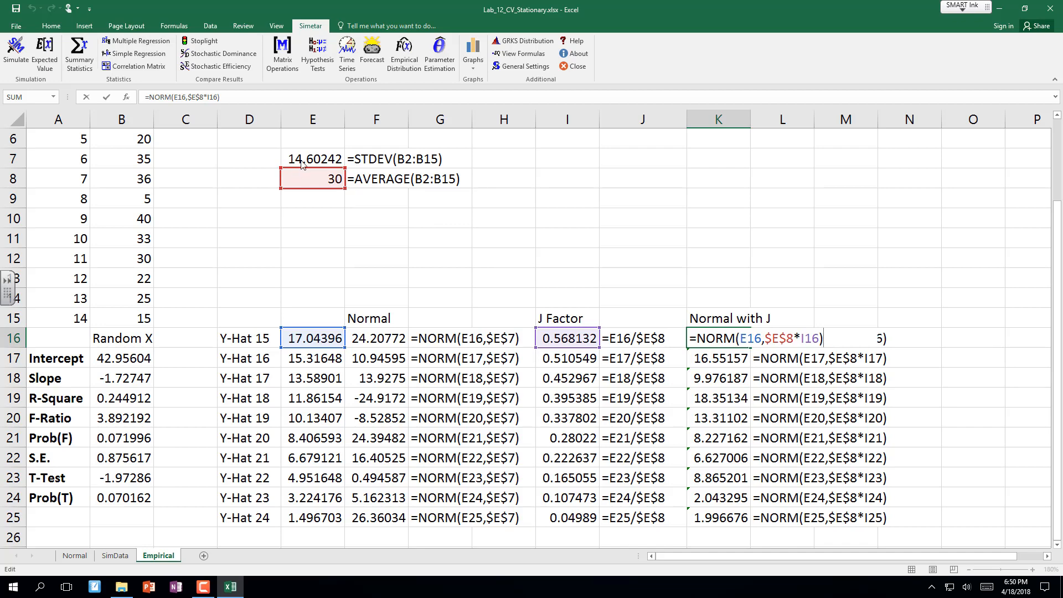
{"action": "mouse_move", "coordinate": [299, 171]}
{"action": "left_mouse_down"}
{"action": "mouse_move", "coordinate": [300, 138]}
{"action": "mouse_move", "coordinate": [303, 155]}
{"action": "left_mouse_up"}
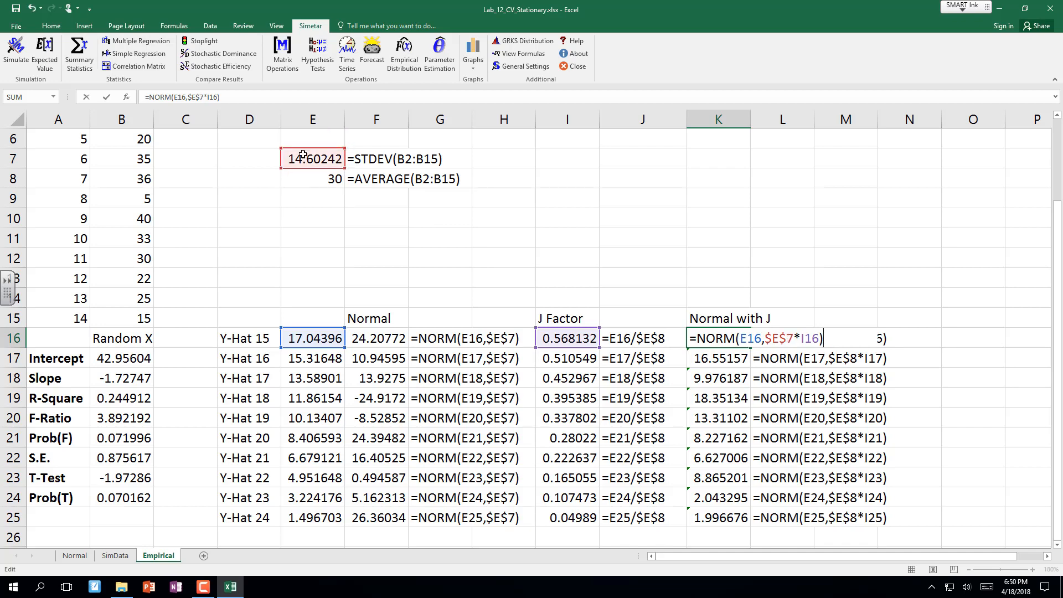
{"action": "key", "text": "Return"}
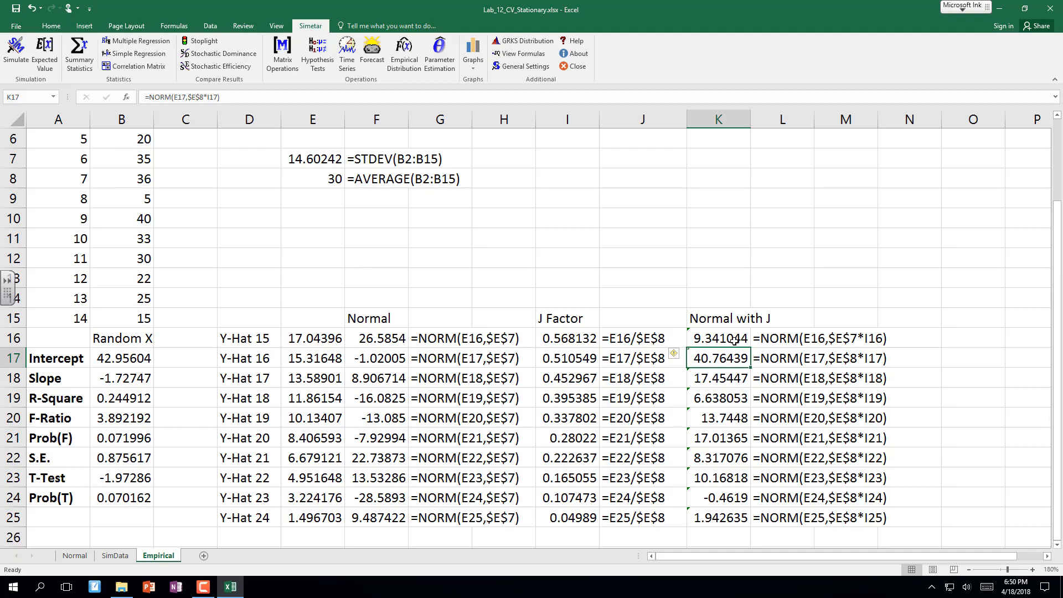
Fill the corrected formula from K16 down to K25 and rerun the Simetar simulation.
{"action": "left_click", "coordinate": [722, 335]}
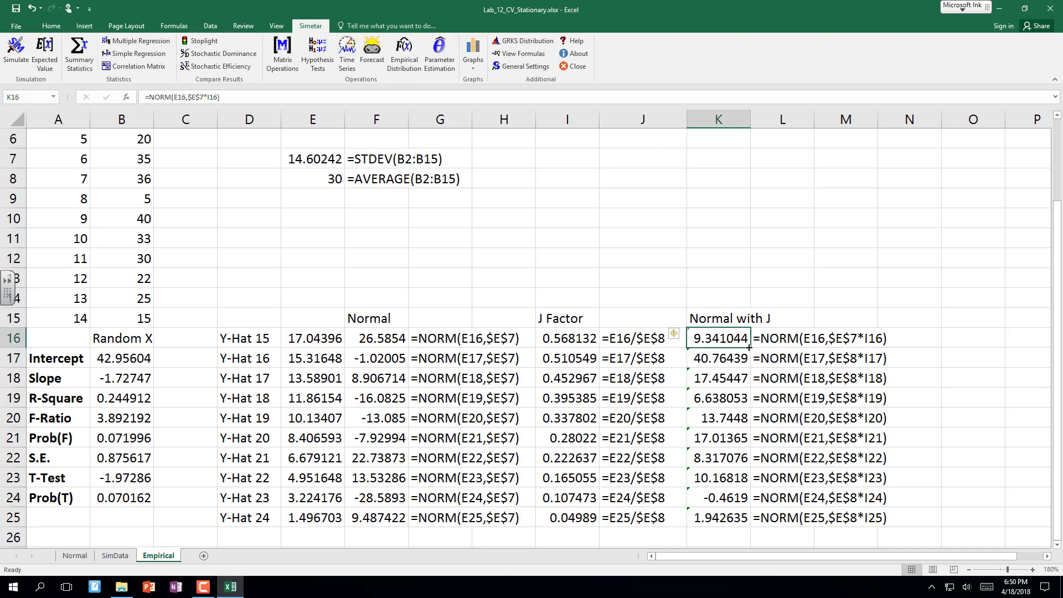
{"action": "left_click_drag", "start_coordinate": [750, 347], "coordinate": [752, 524]}
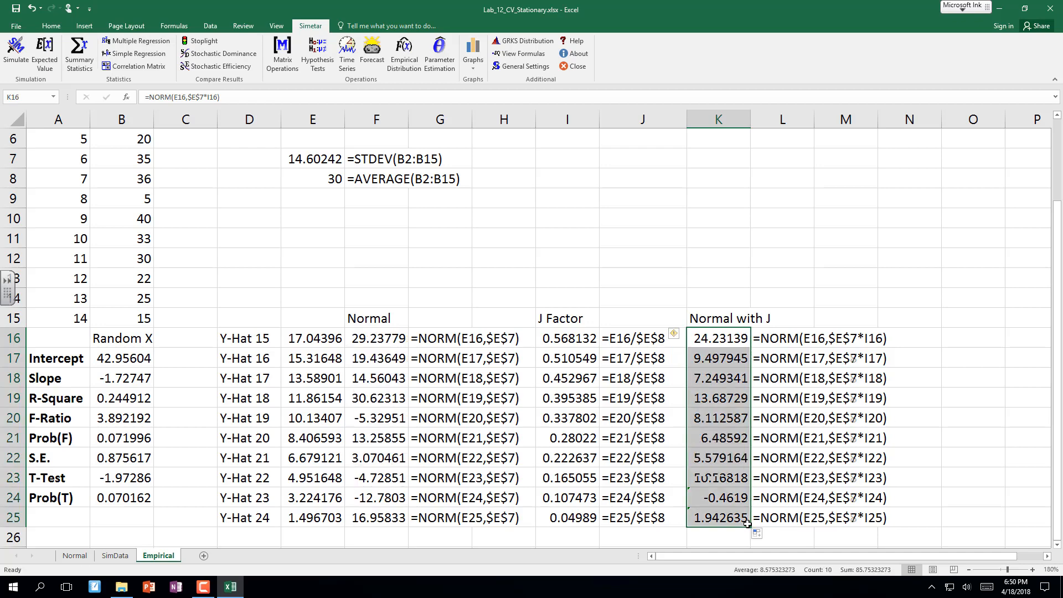
{"action": "left_click", "coordinate": [16, 53]}
{"action": "left_click", "coordinate": [554, 366]}
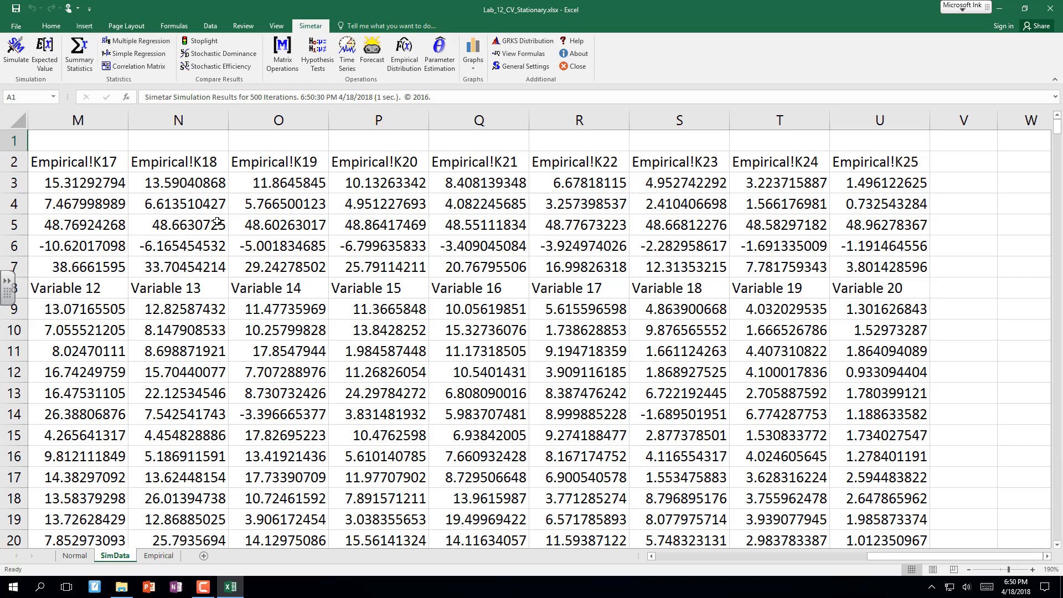
Review the CVs of the J-adjusted variables in SimData and make M5:U5 bold.
{"action": "left_click", "coordinate": [84, 222]}
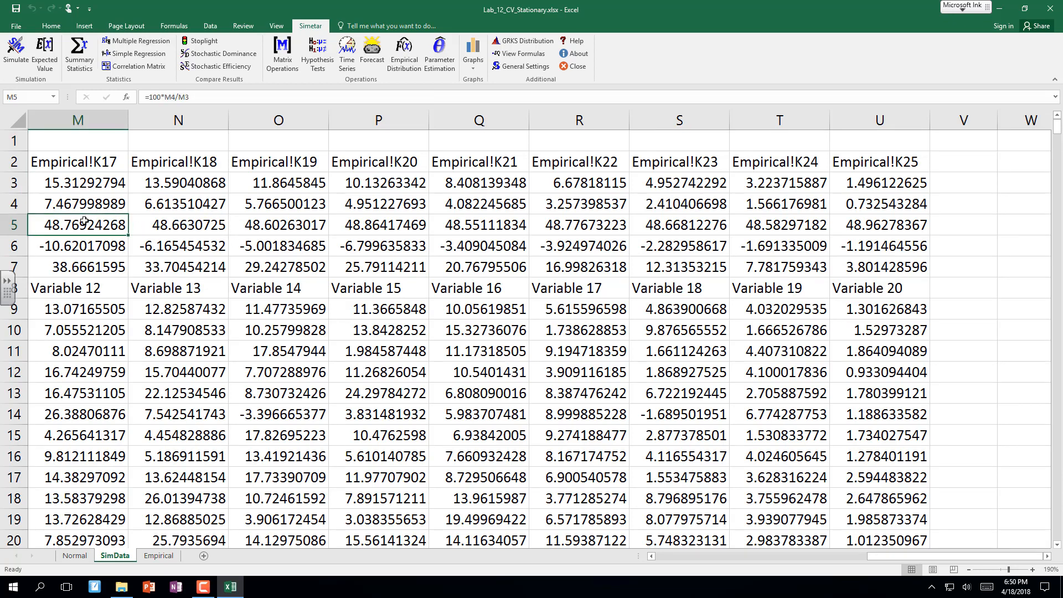
{"action": "key", "text": "Left"}
{"action": "key", "text": "Left"}
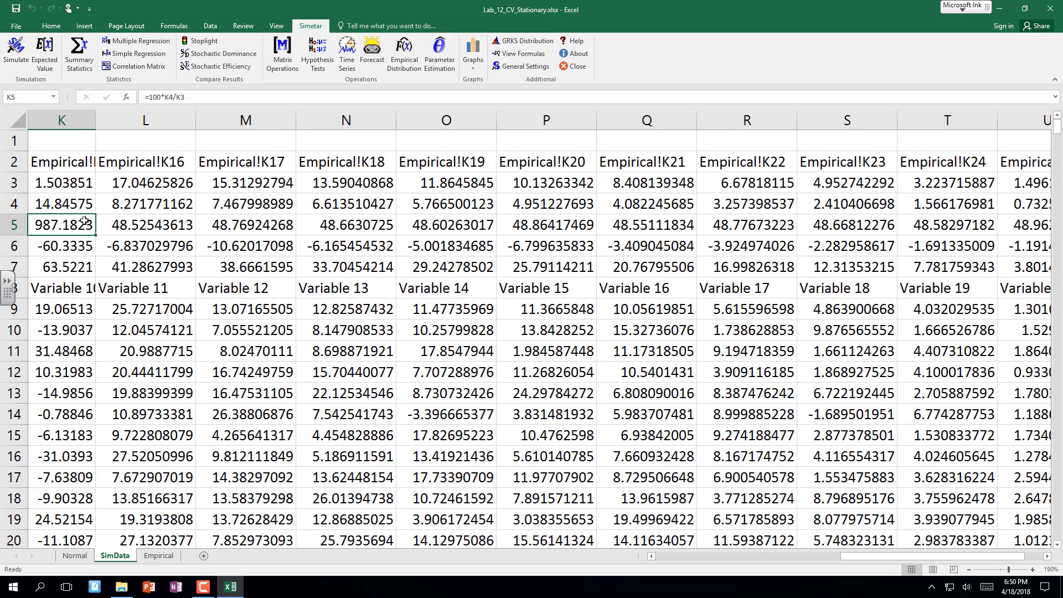
{"action": "left_click_drag", "start_coordinate": [223, 222], "coordinate": [898, 223]}
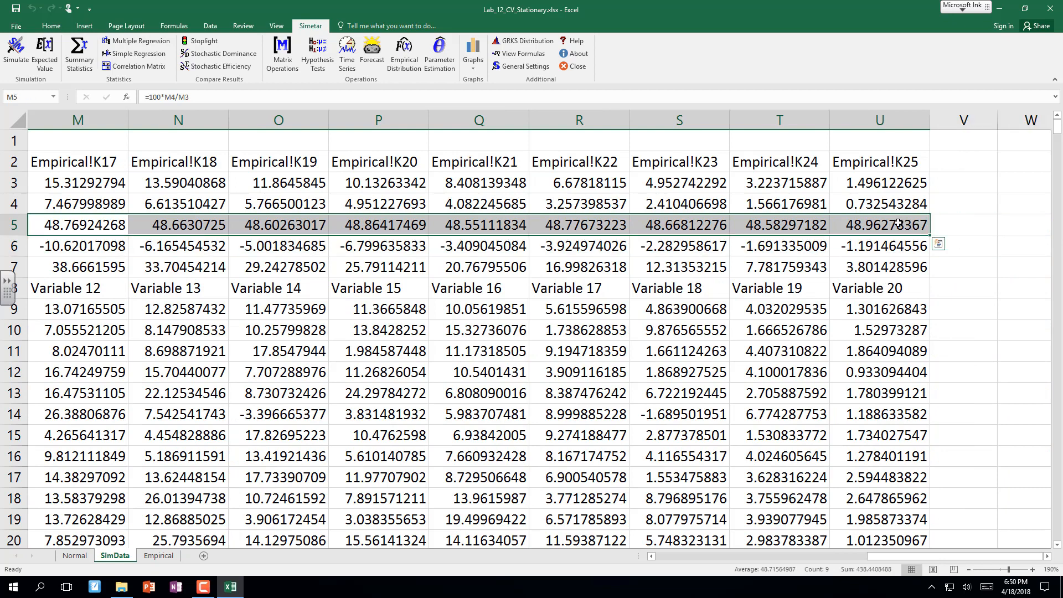
{"action": "key", "text": "ctrl+b"}
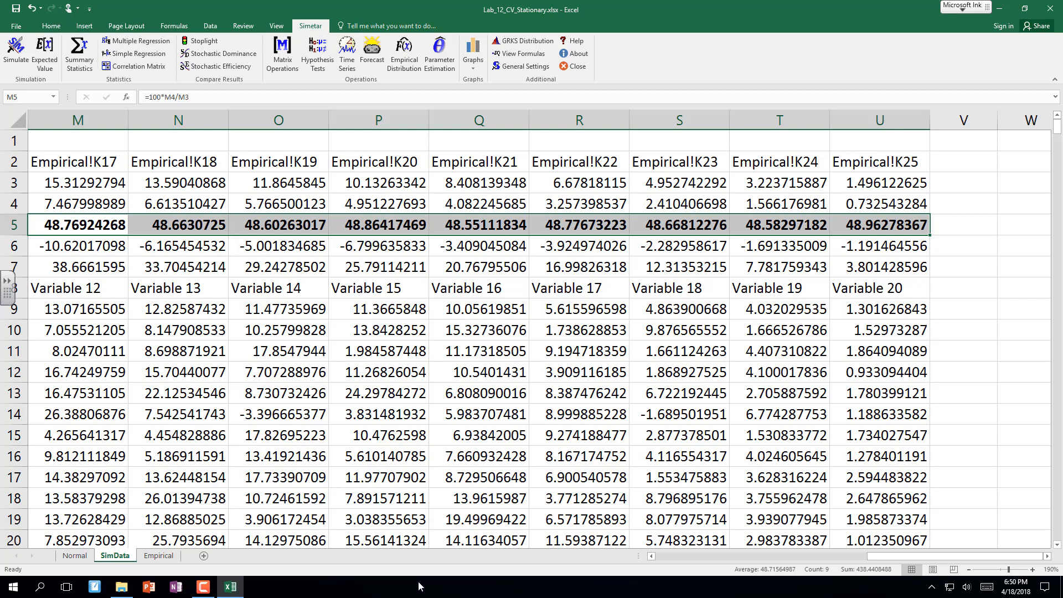
Return to the Empirical sheet and widen column M slightly.
{"action": "left_click", "coordinate": [158, 556]}
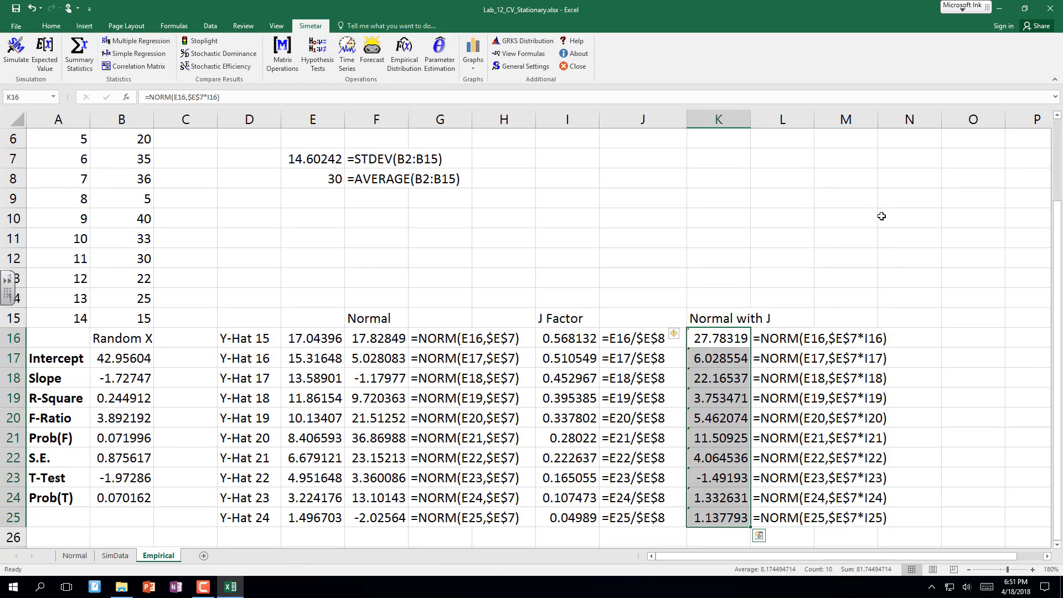
{"action": "left_click_drag", "start_coordinate": [877, 119], "coordinate": [911, 119]}
Try to enter an Expansion heading in N15.
{"action": "left_click", "coordinate": [940, 319]}
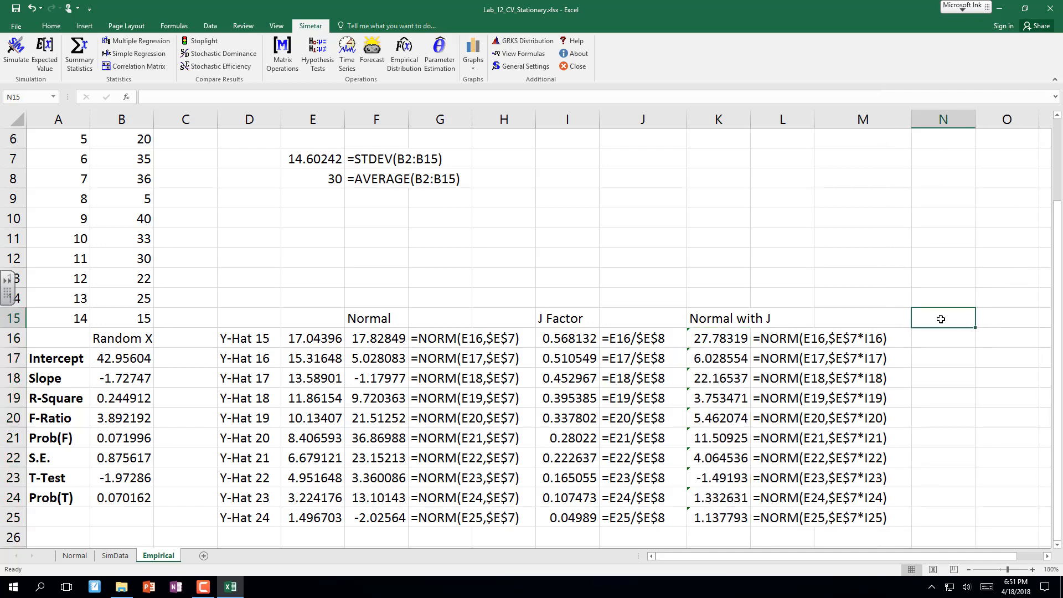
{"action": "type", "text": "Epansi"}
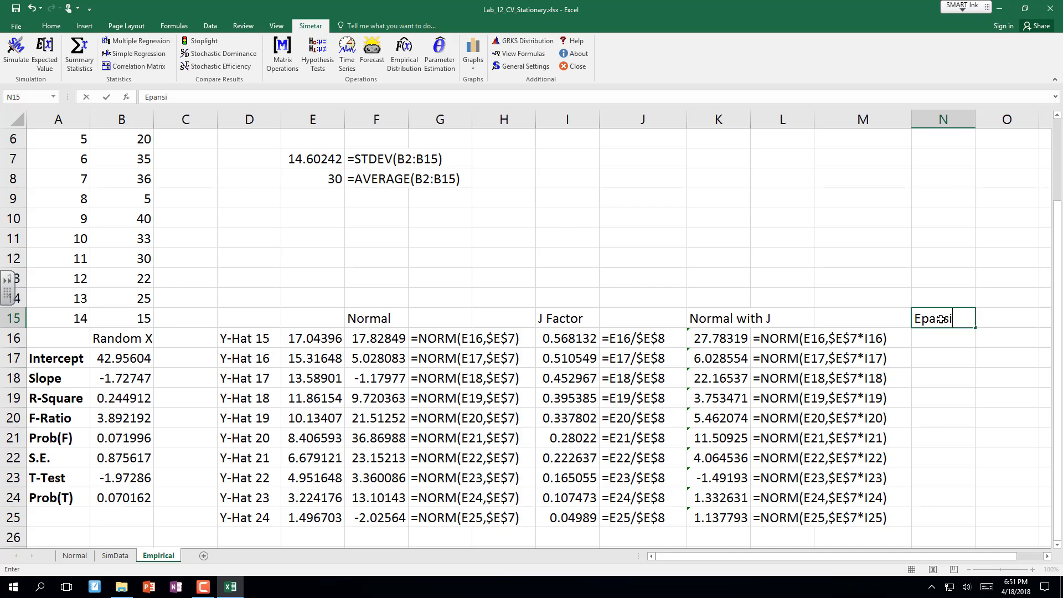
{"action": "type", "text": "onExpansion"}
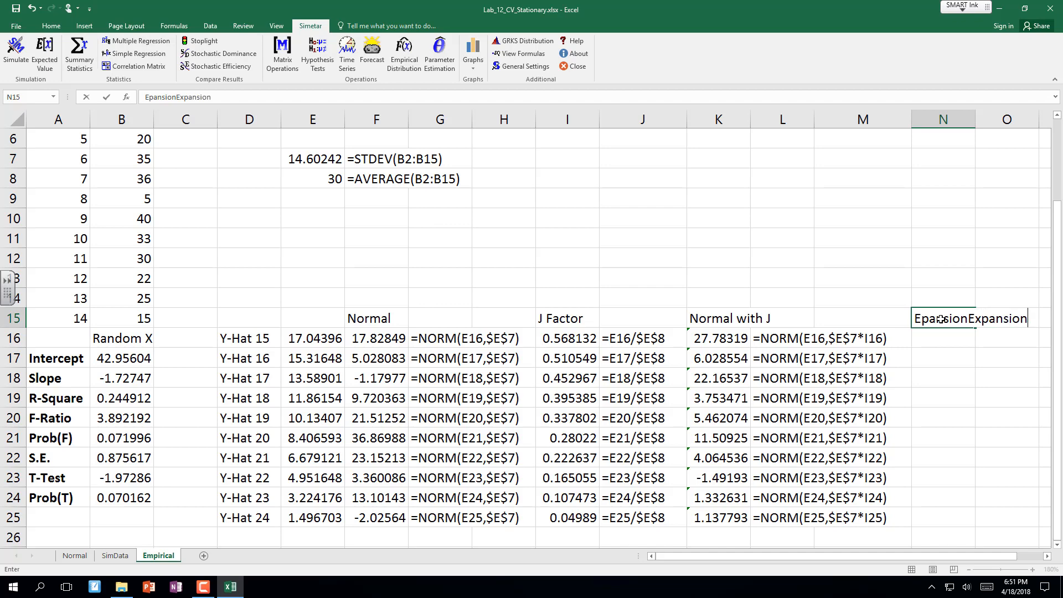
{"action": "key", "text": "Return"}
{"action": "key", "text": "Return"}
{"action": "key", "text": "Up"}
{"action": "key", "text": "Up"}
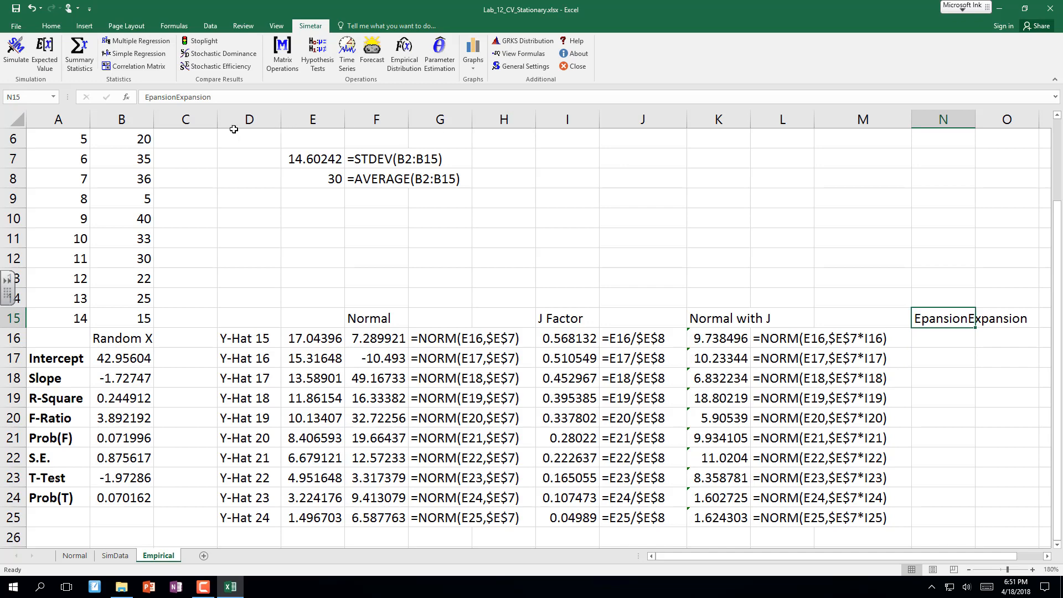
Replace the heading in N15 with E factor.
{"action": "left_click", "coordinate": [175, 97]}
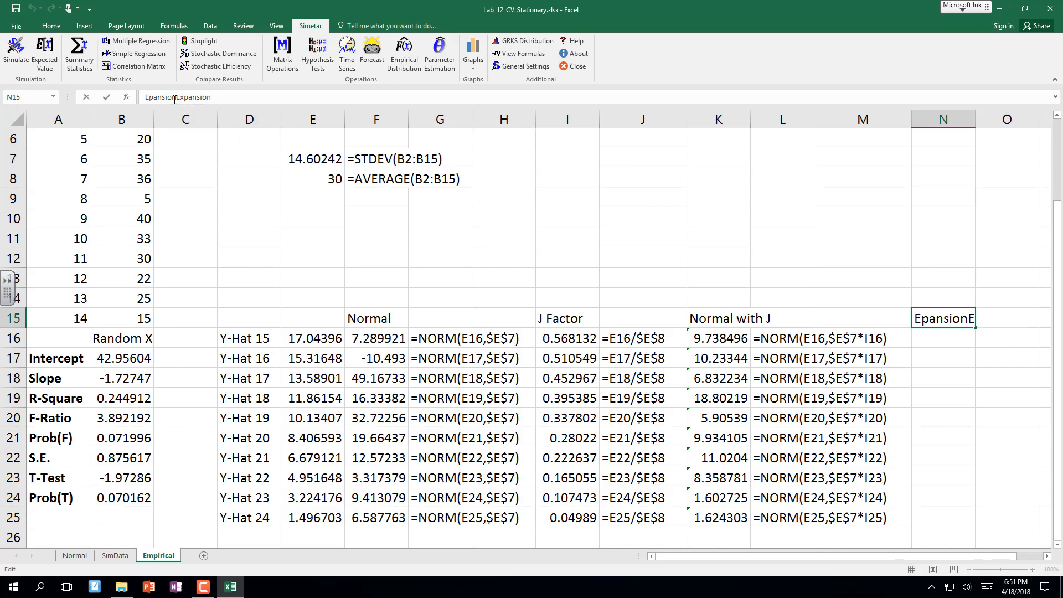
{"action": "key", "text": "shift+End"}
{"action": "key", "text": "Delete"}
{"action": "key", "text": "BackSpace"}
{"action": "key", "text": "BackSpace"}
{"action": "key", "text": "BackSpace"}
{"action": "key", "text": "BackSpace"}
{"action": "key", "text": "BackSpace"}
{"action": "key", "text": "BackSpace"}
{"action": "key", "text": "BackSpace"}
{"action": "key", "text": "BackSpace"}
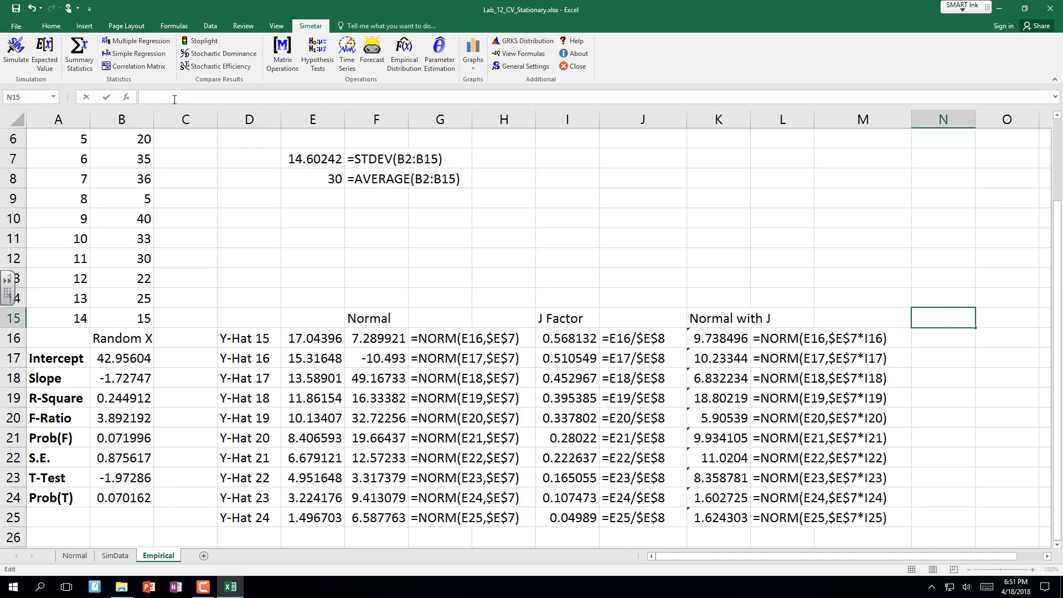
{"action": "type", "text": "E factor"}
{"action": "key", "text": "Return"}
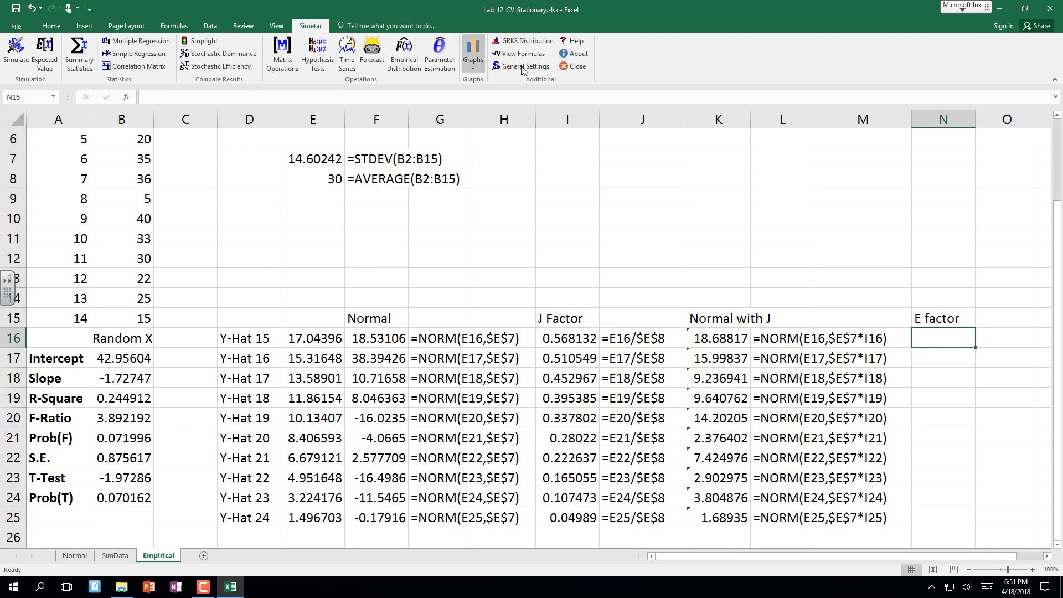
{"action": "left_click", "coordinate": [932, 281]}
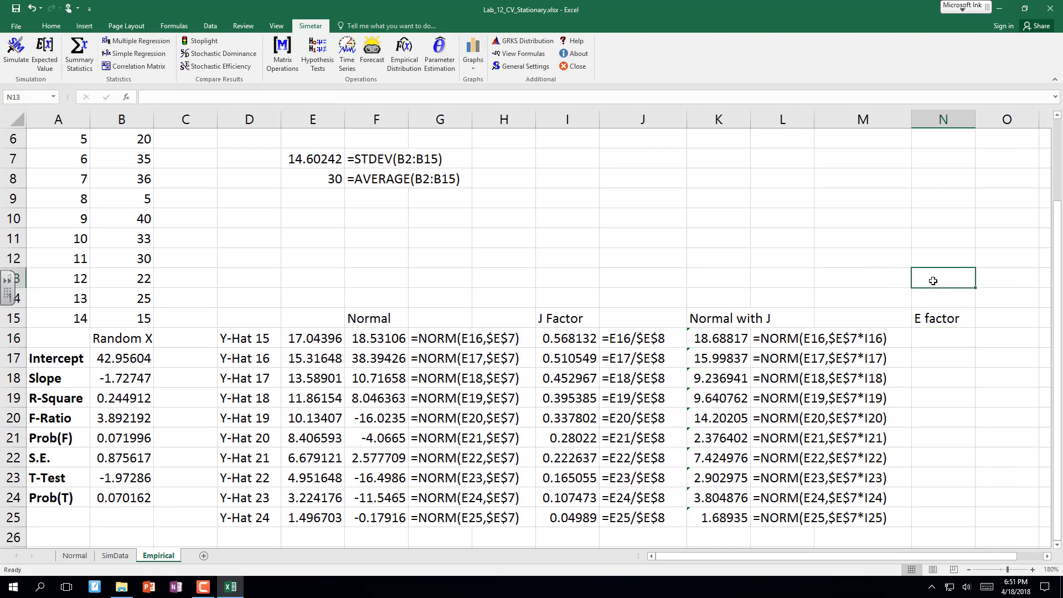
Enter the note "20% per year" in N13, two rows above the E factor heading.
{"action": "type", "text": "20"}
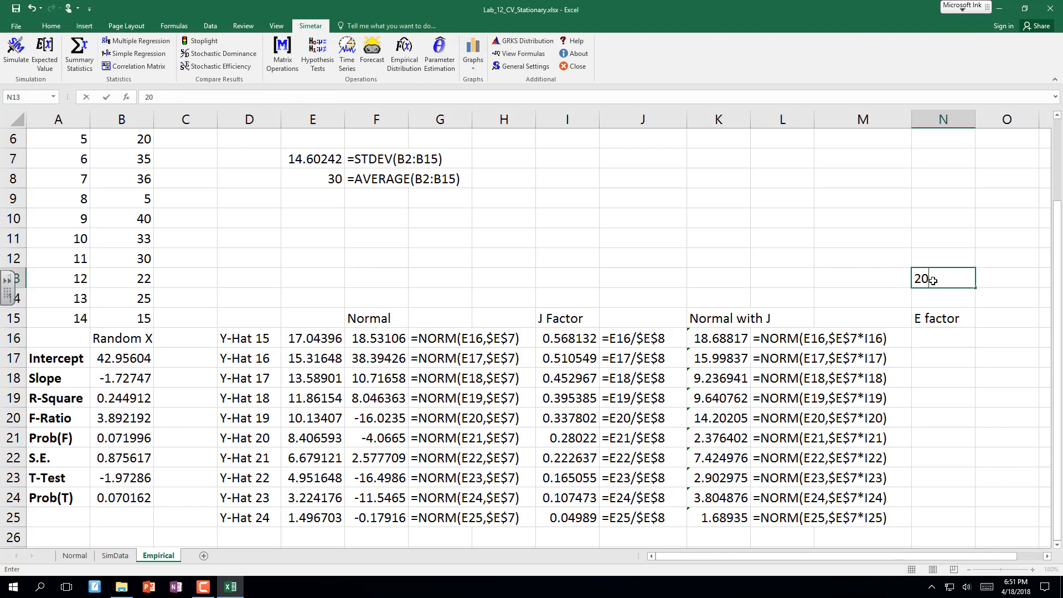
{"action": "type", "text": "% per year"}
{"action": "key", "text": "Return"}
{"action": "key", "text": "Return"}
{"action": "key", "text": "Return"}
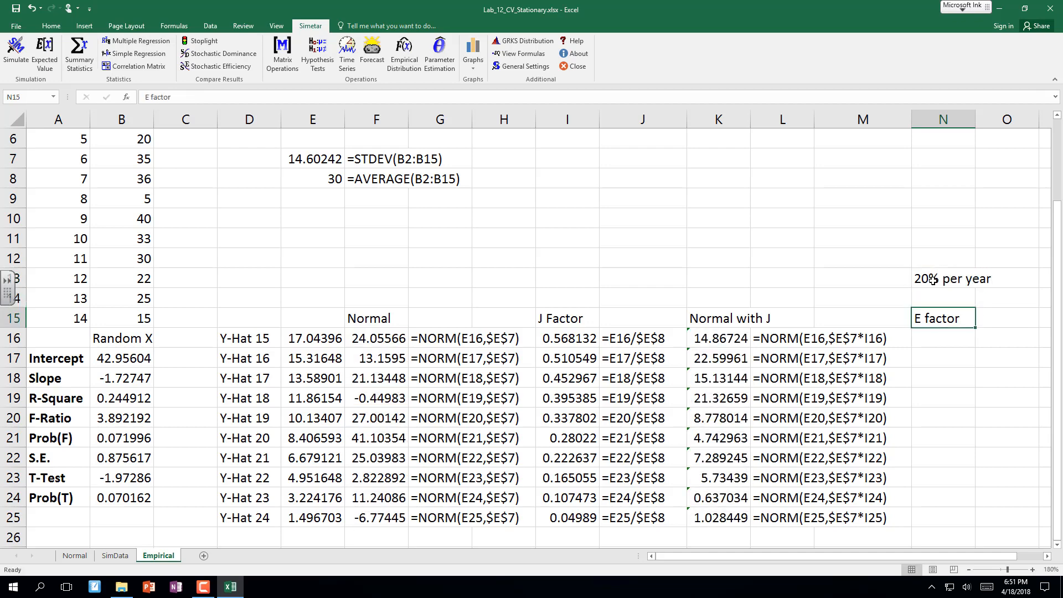
Enter 0 as the first E factor in N16.
{"action": "type", "text": "1"}
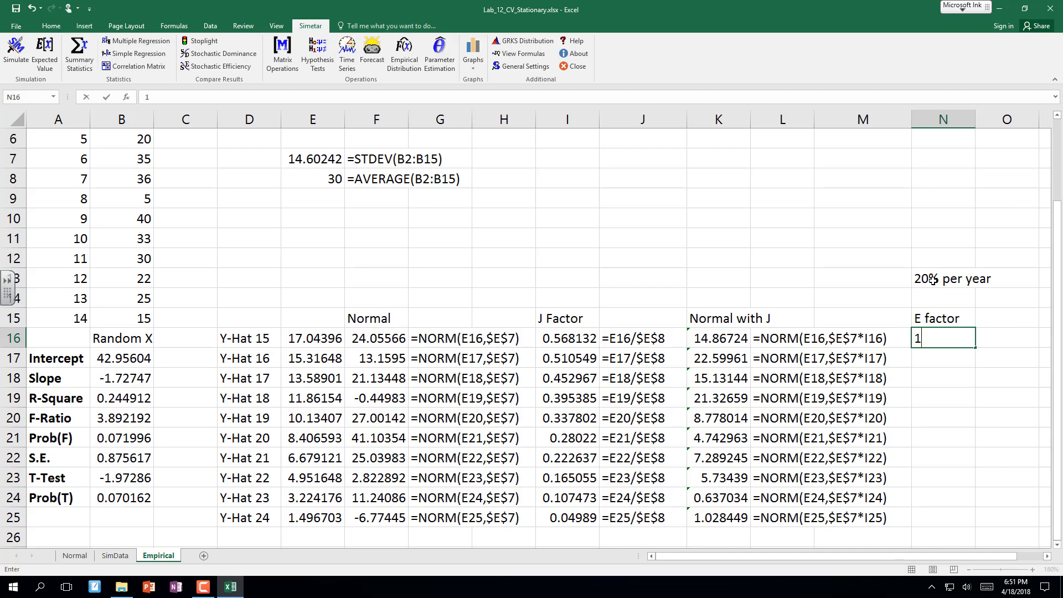
{"action": "key", "text": "BackSpace"}
{"action": "type", "text": "0"}
{"action": "key", "text": "Return"}
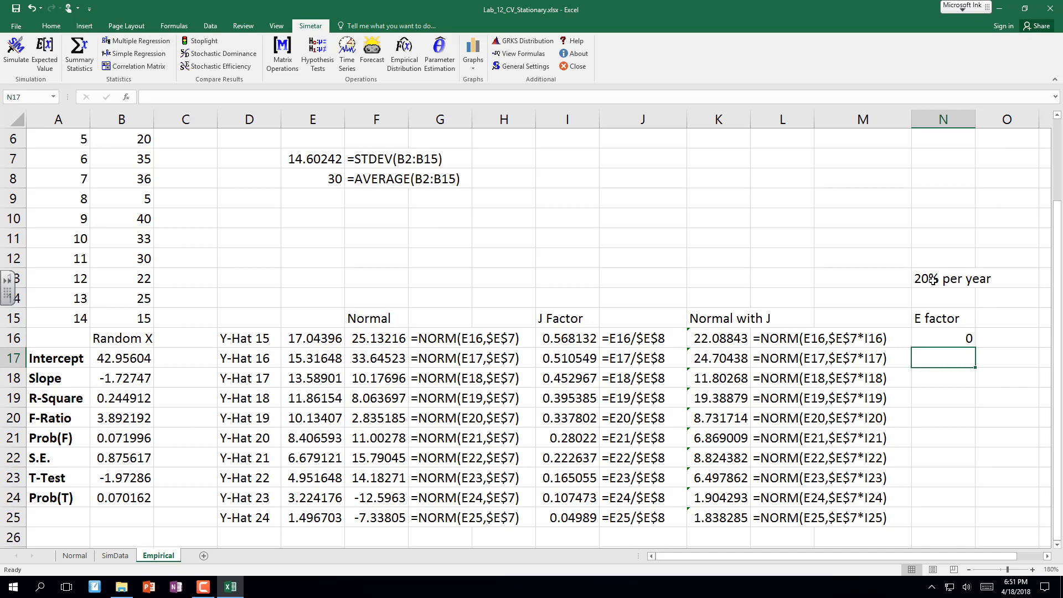
Try 0.2 as the E factor in N17 and start a formula in N18 that refers to it.
{"action": "type", "text": "0.2"}
{"action": "key", "text": "Return"}
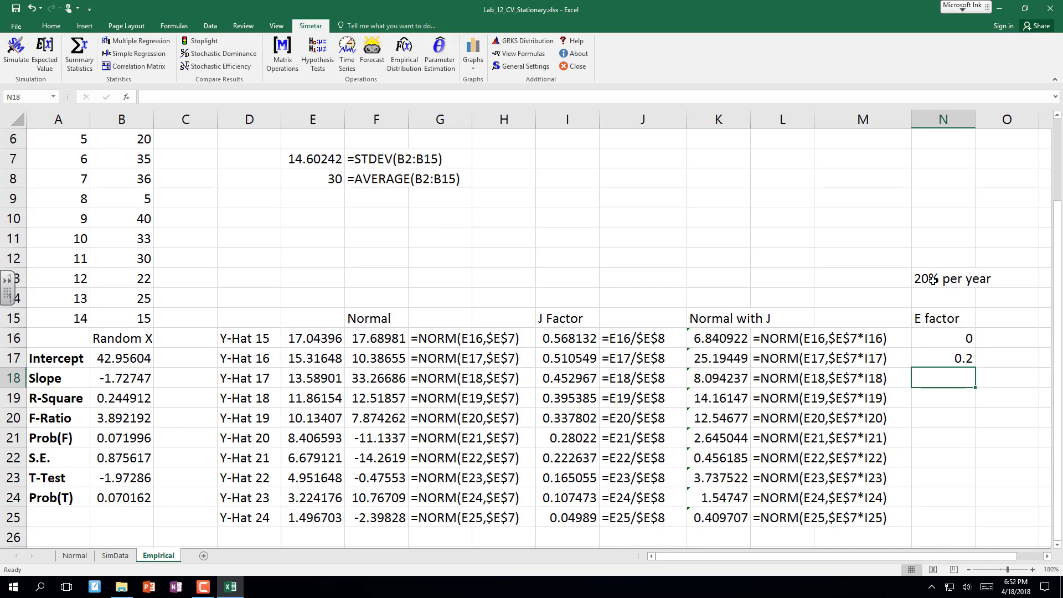
{"action": "type", "text": "="}
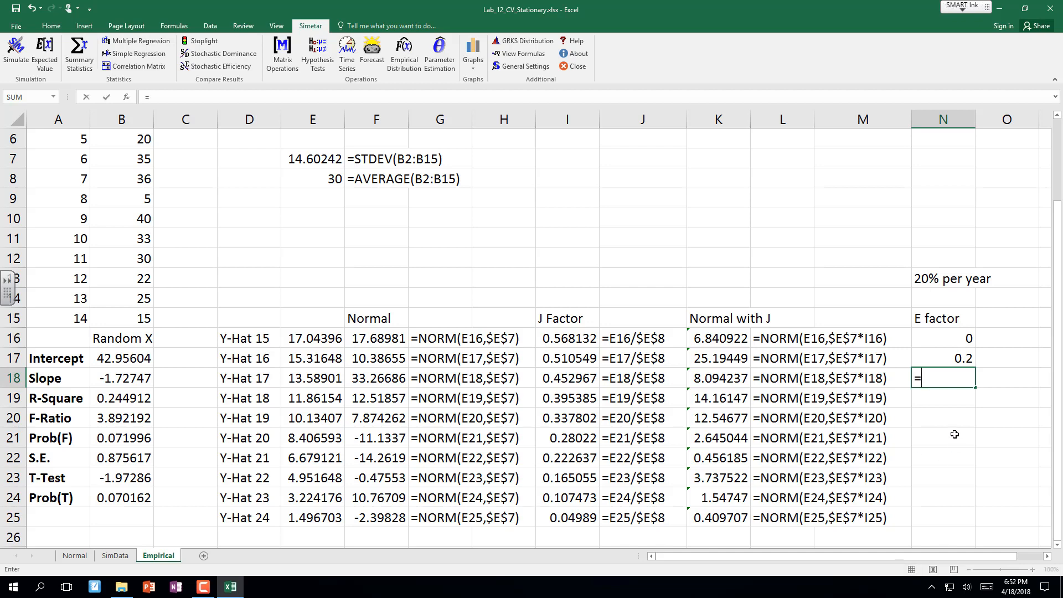
{"action": "left_click", "coordinate": [948, 358]}
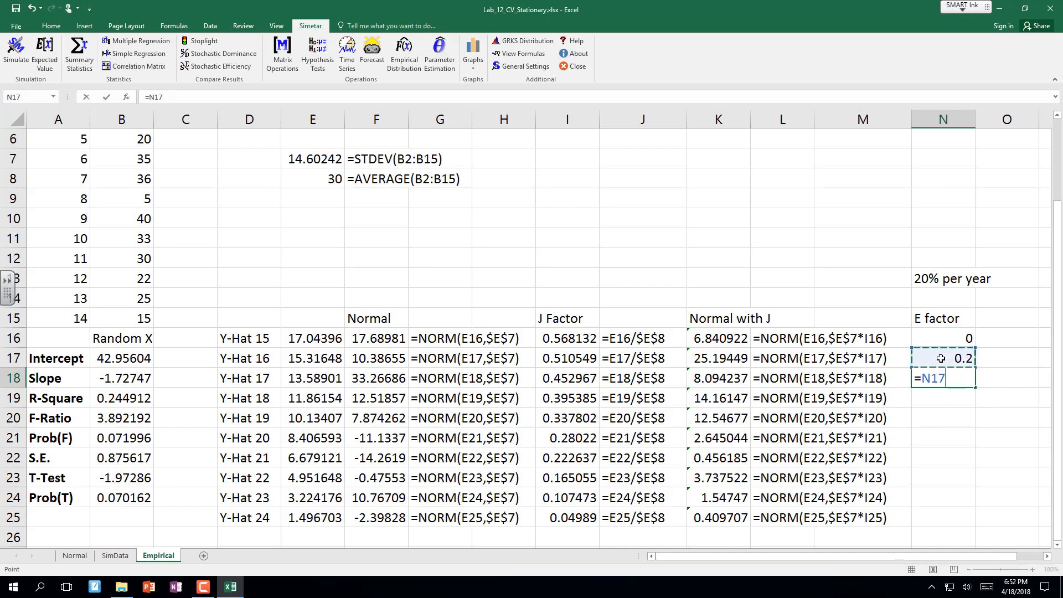
{"action": "key", "text": "Escape"}
Set the E factor in N17 to 1.
{"action": "left_click", "coordinate": [941, 358]}
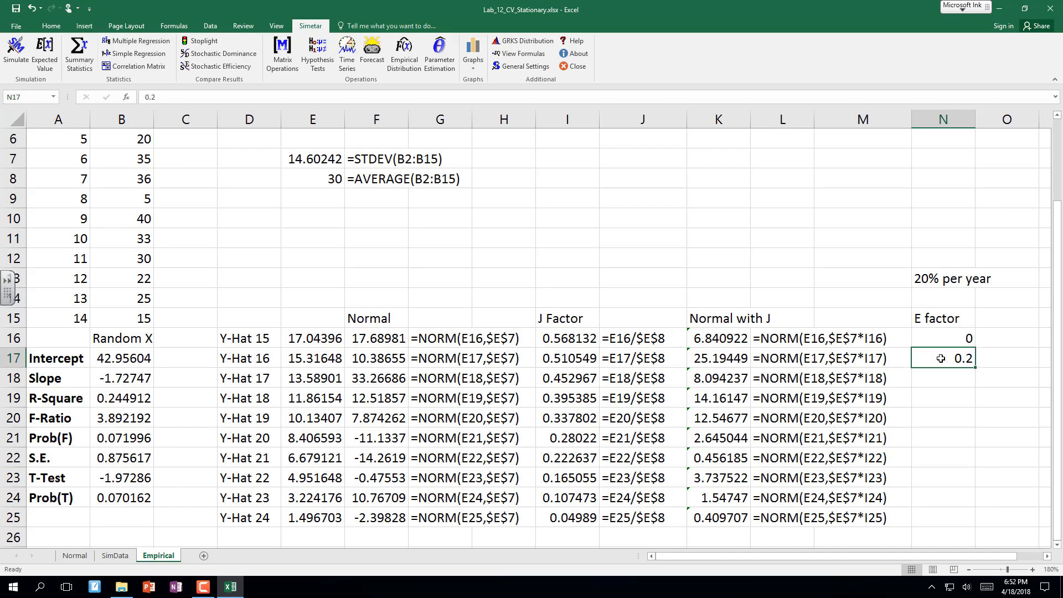
{"action": "type", "text": "1"}
{"action": "key", "text": "Return"}
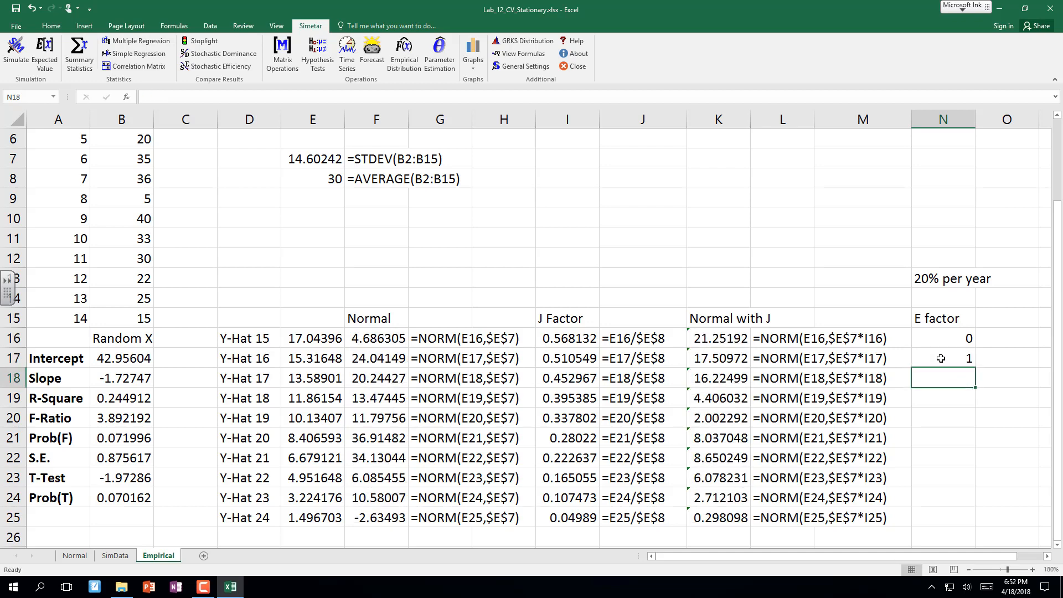
Enter the growth formula =N17*(1+DELTEXT($N$13)/100) in N18 for the next E factor.
{"action": "type", "text": "="}
{"action": "left_click", "coordinate": [941, 358]}
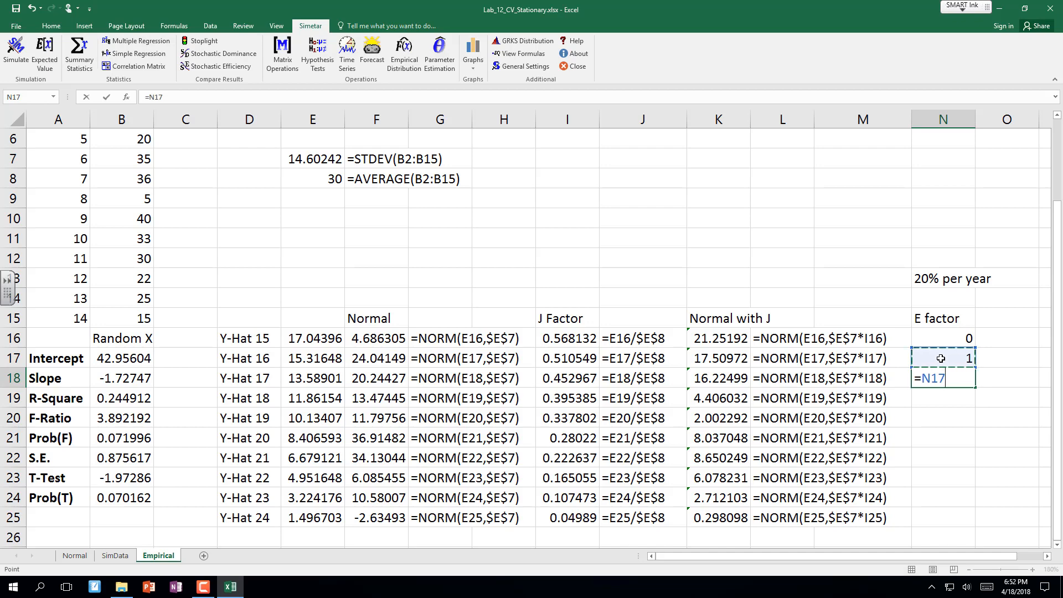
{"action": "type", "text": "*(1+"}
{"action": "left_click", "coordinate": [932, 281]}
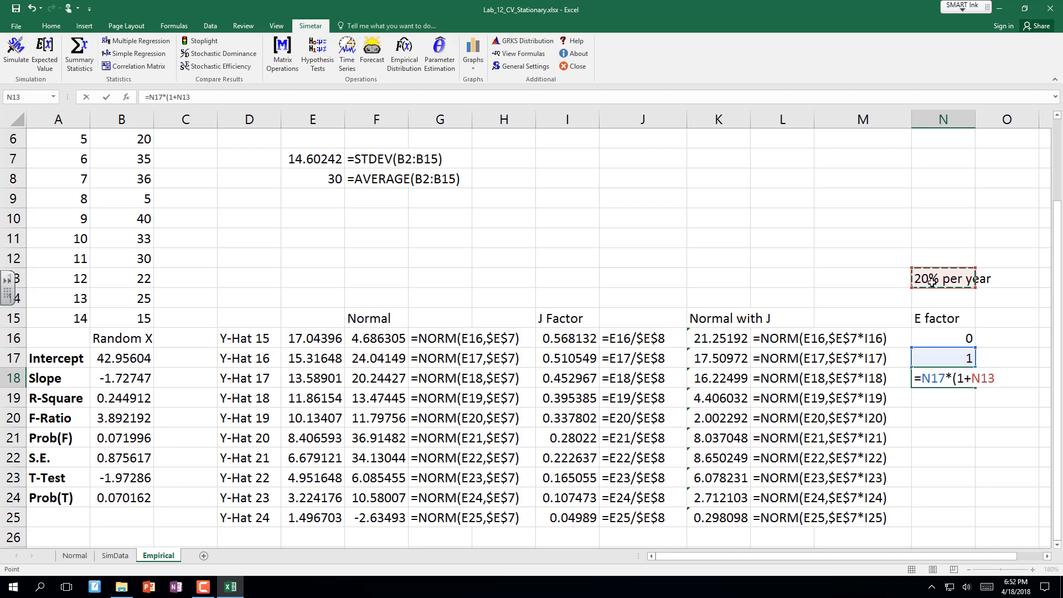
{"action": "key", "text": "BackSpace"}
{"action": "key", "text": "BackSpace"}
{"action": "key", "text": "BackSpace"}
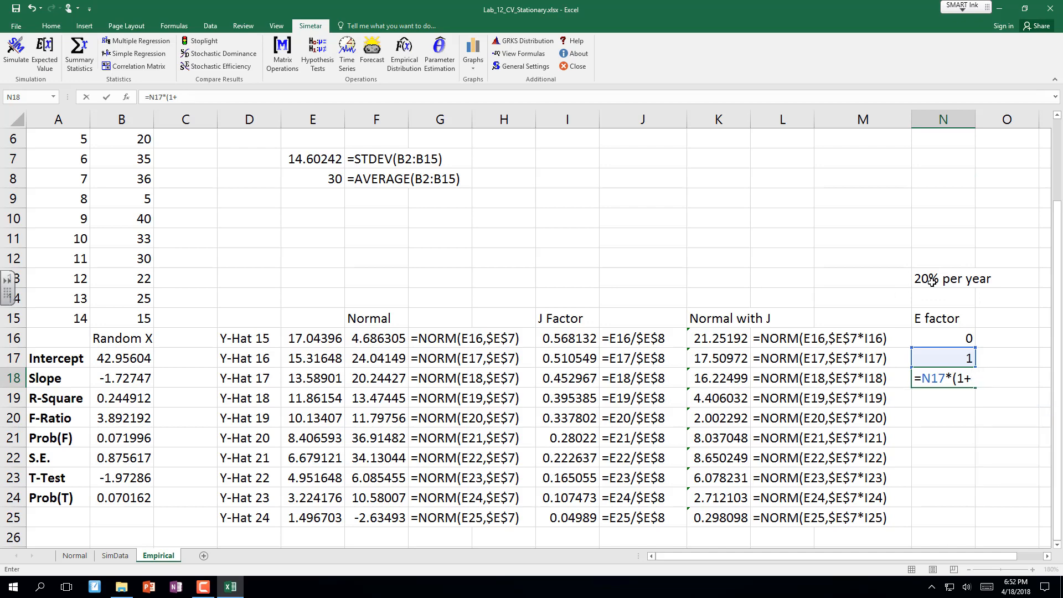
{"action": "type", "text": "delte"}
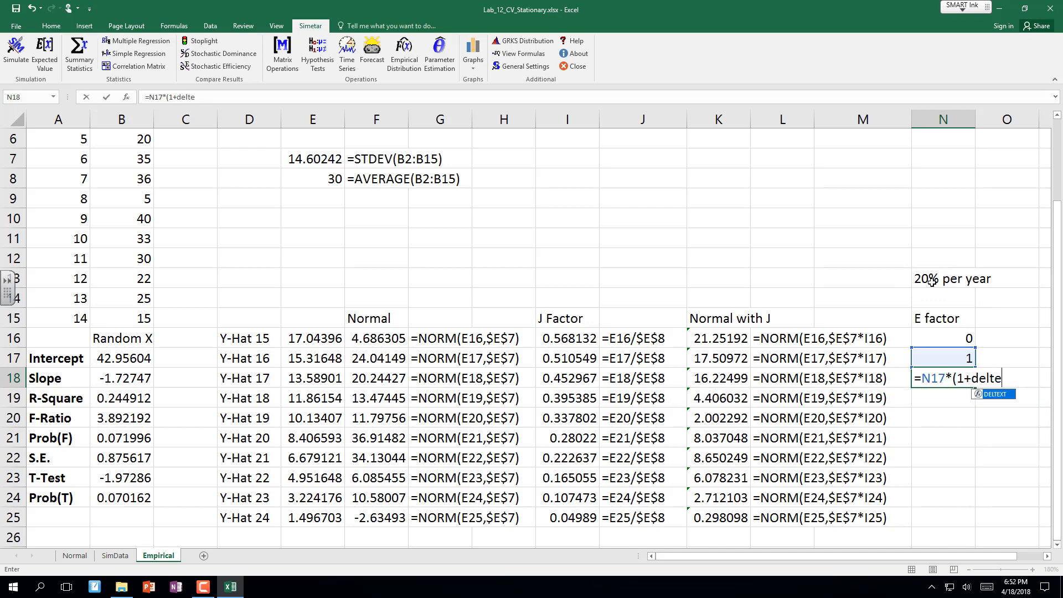
{"action": "type", "text": "xt("}
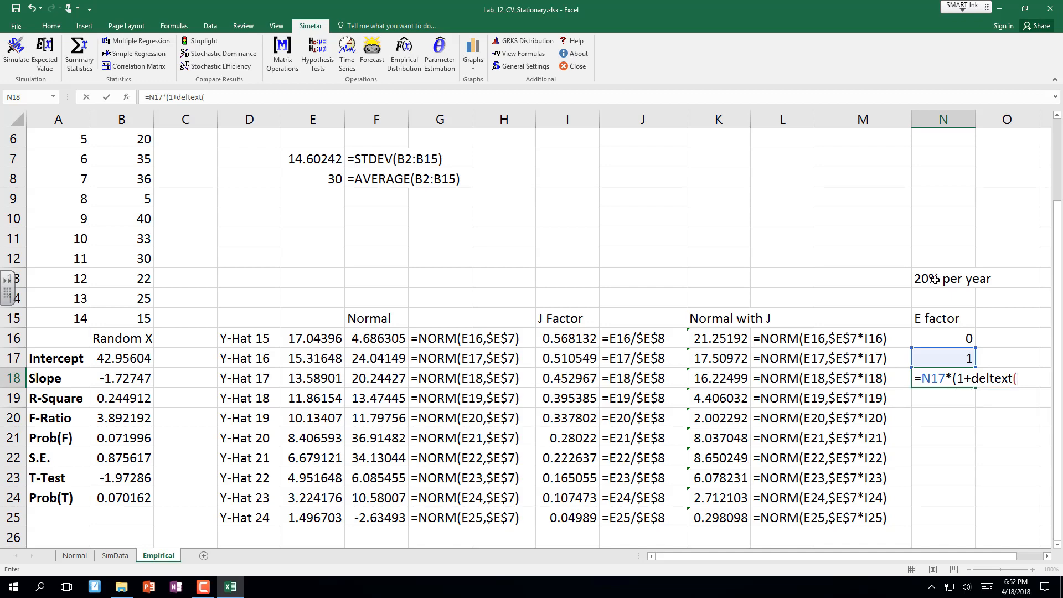
{"action": "left_click", "coordinate": [931, 281]}
{"action": "key", "text": "F4"}
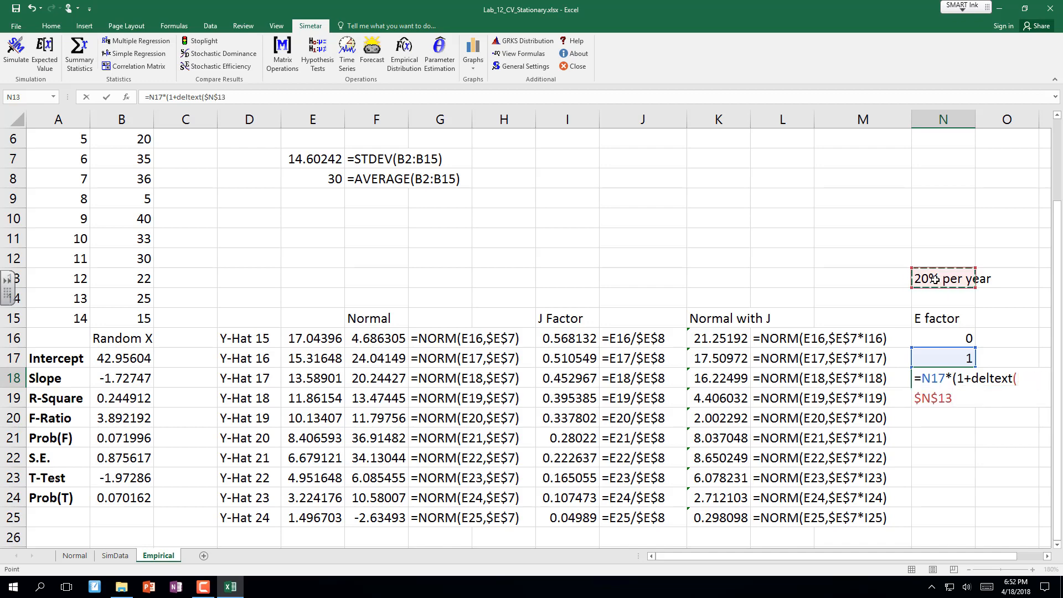
{"action": "type", "text": ")/100)"}
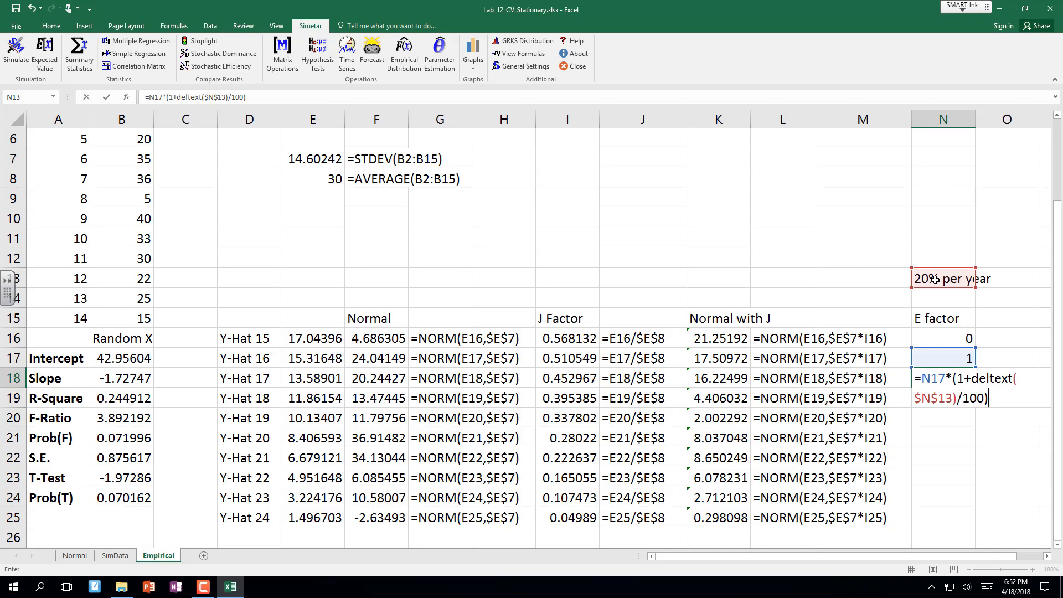
{"action": "key", "text": "Return"}
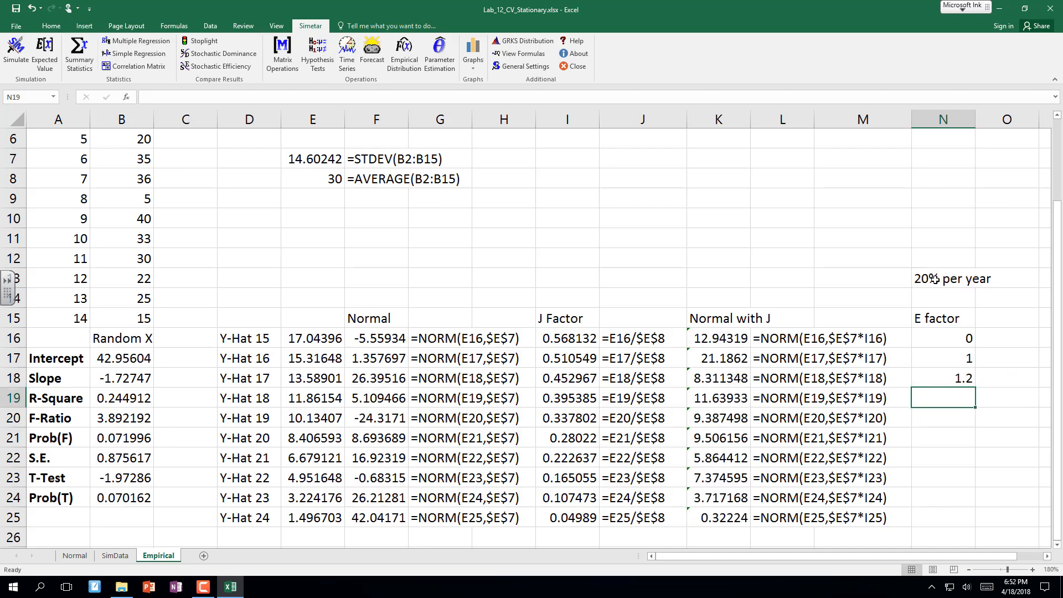
Display the formula of N18 as text in O18 with =VFORMULA(N18).
{"action": "key", "text": "Right"}
{"action": "key", "text": "Up"}
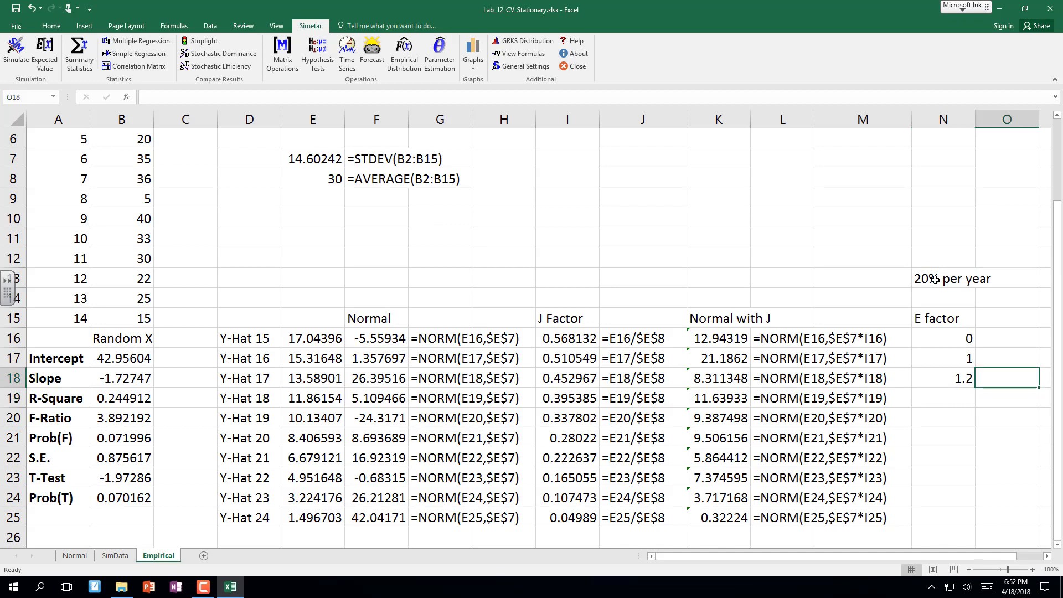
{"action": "scroll", "coordinate": [934, 280], "scroll_direction": "right", "scroll_amount": 3}
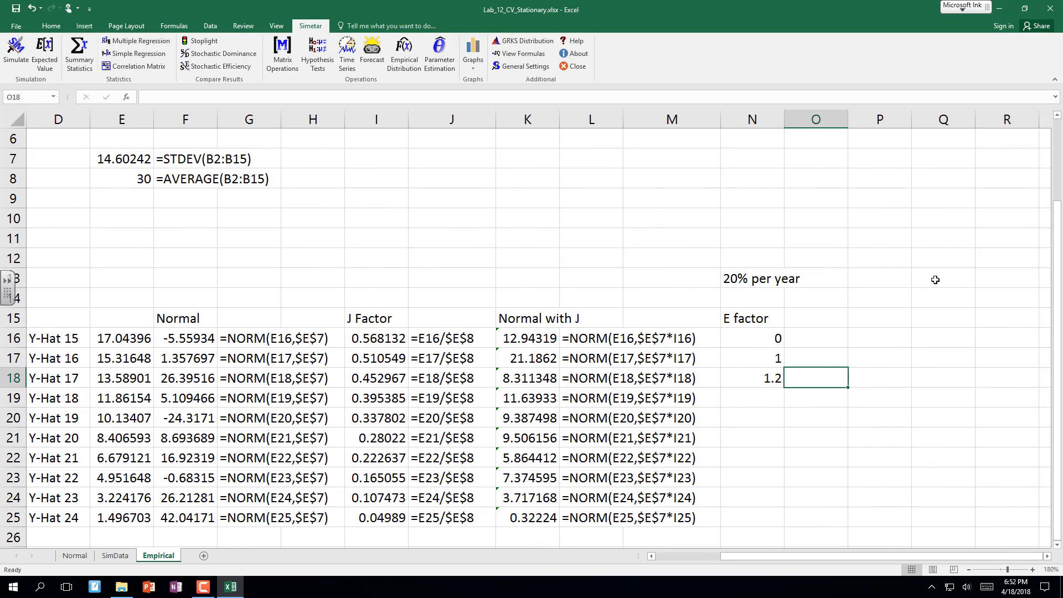
{"action": "type", "text": "=vf"}
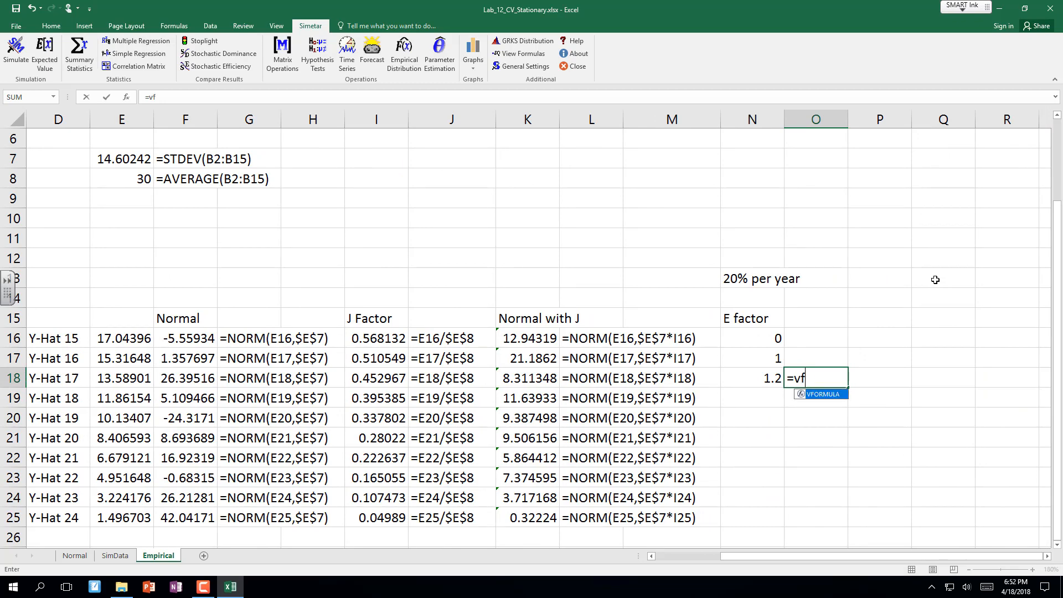
{"action": "type", "text": "ormula("}
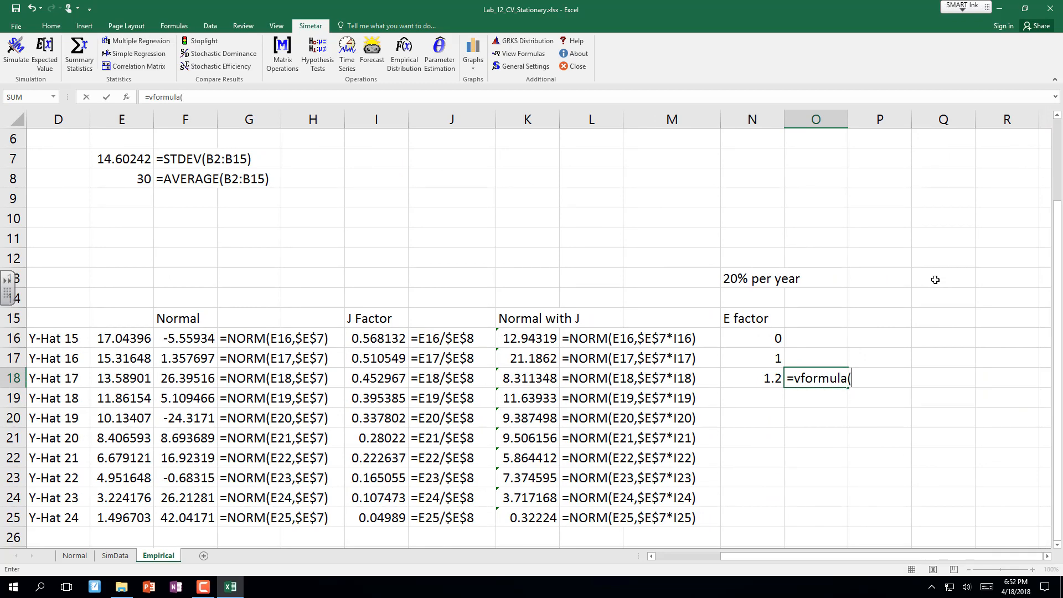
{"action": "key", "text": "Left"}
{"action": "key", "text": "Return"}
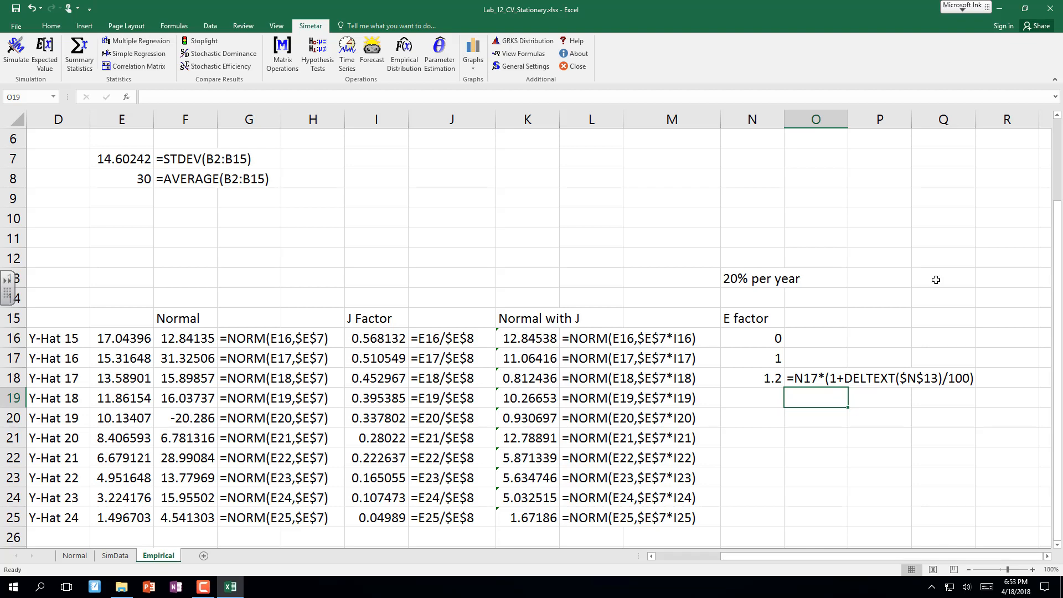
Enter the growth rate 0.2 as a number in N14, between the percentage note and the E factor heading.
{"action": "left_click", "coordinate": [744, 298]}
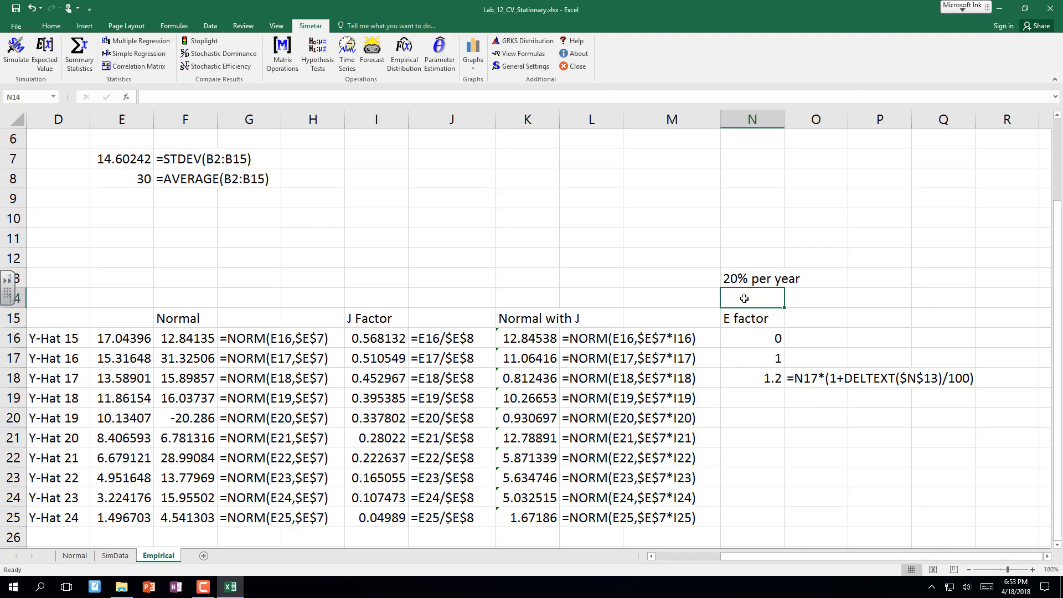
{"action": "type", "text": "0.2"}
{"action": "key", "text": "Return"}
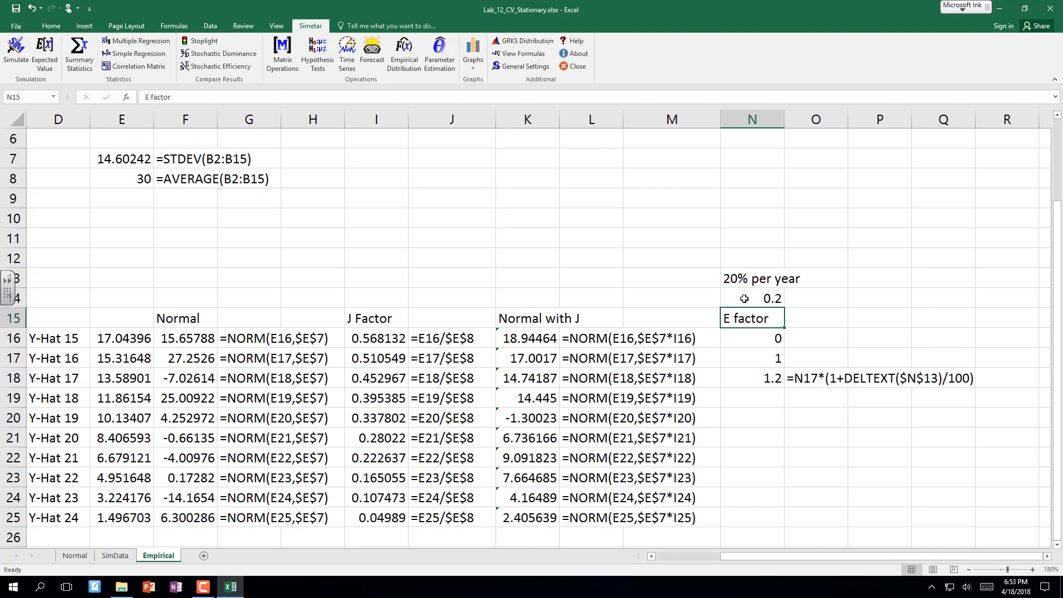
Copy the E factor formula and its formula text from N18:O18 down through row 25.
{"action": "left_click", "coordinate": [776, 380]}
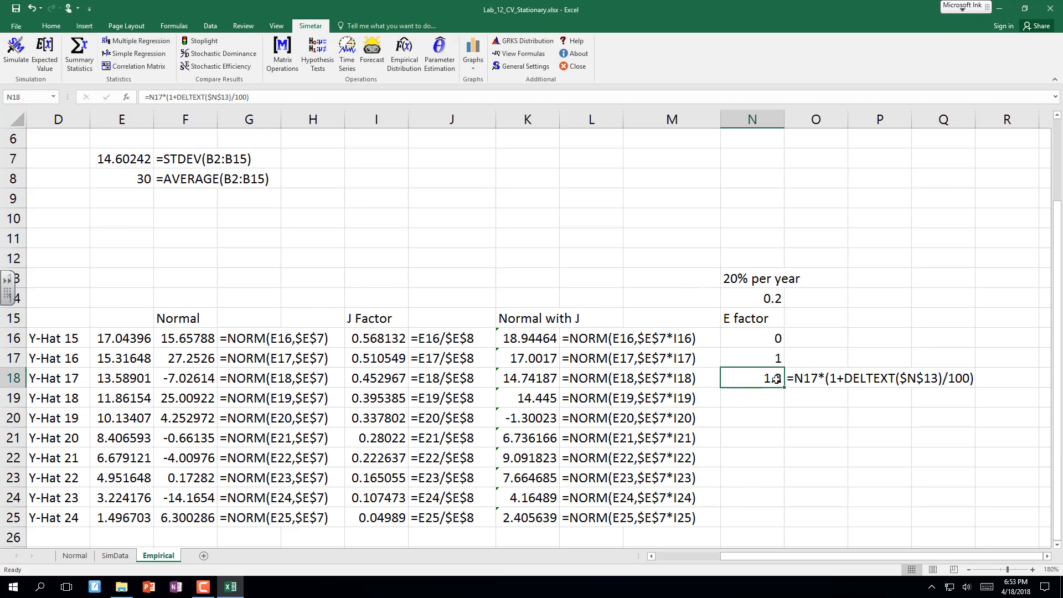
{"action": "left_click_drag", "start_coordinate": [777, 380], "coordinate": [818, 378]}
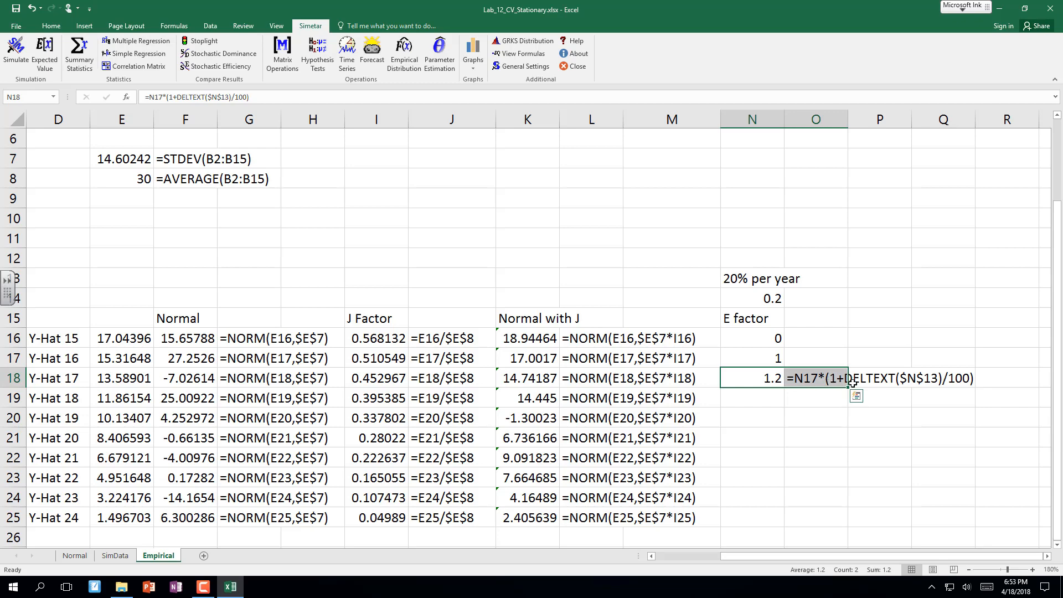
{"action": "left_click_drag", "start_coordinate": [847, 388], "coordinate": [839, 524]}
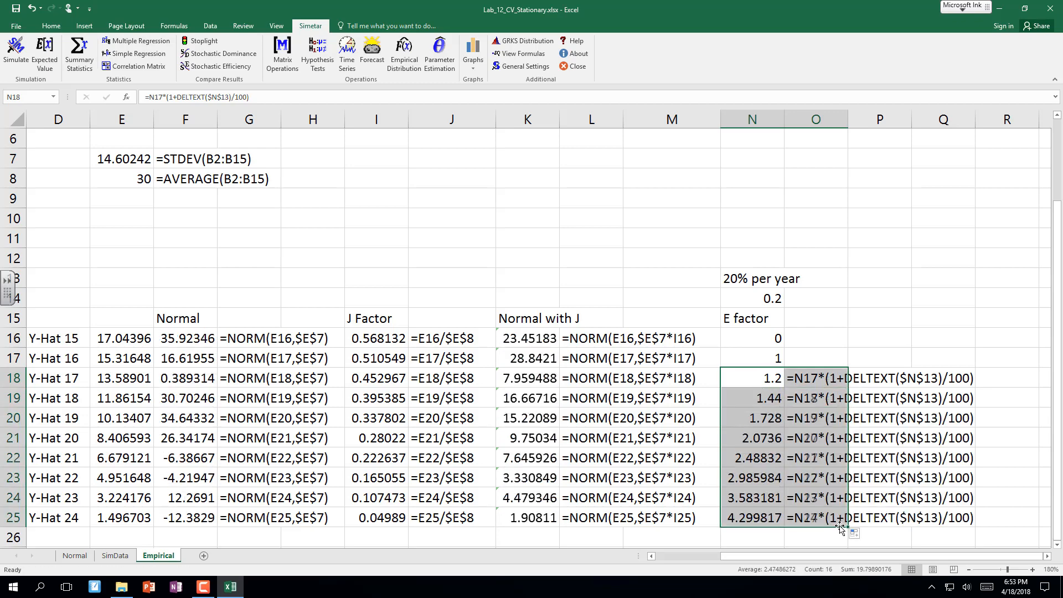
Demonstrate stripping the digits from the percentage note by entering =DELNUM(N13) in P13.
{"action": "left_click", "coordinate": [909, 311]}
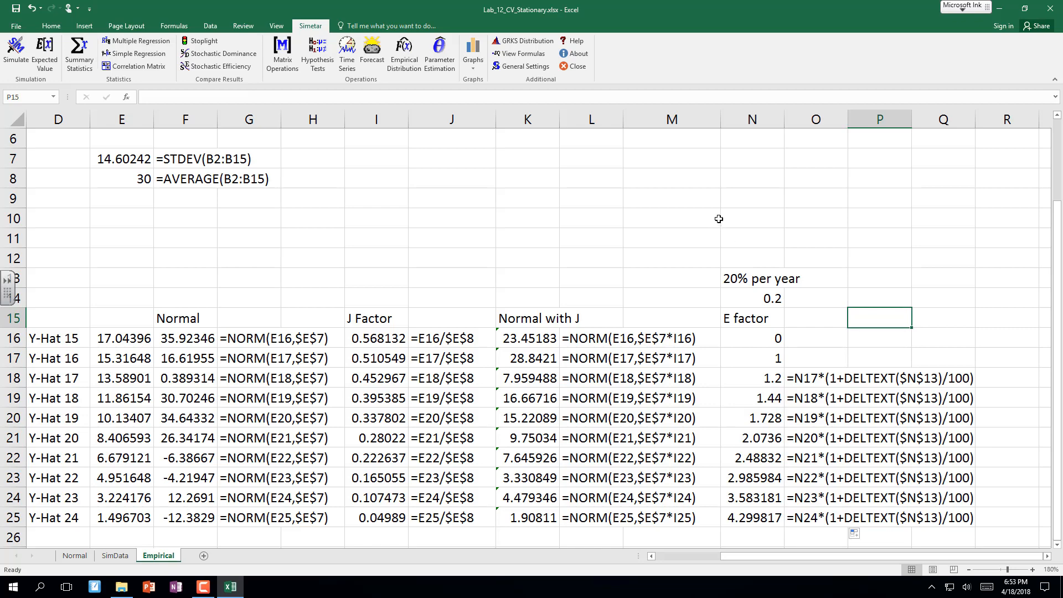
{"action": "left_click", "coordinate": [879, 278]}
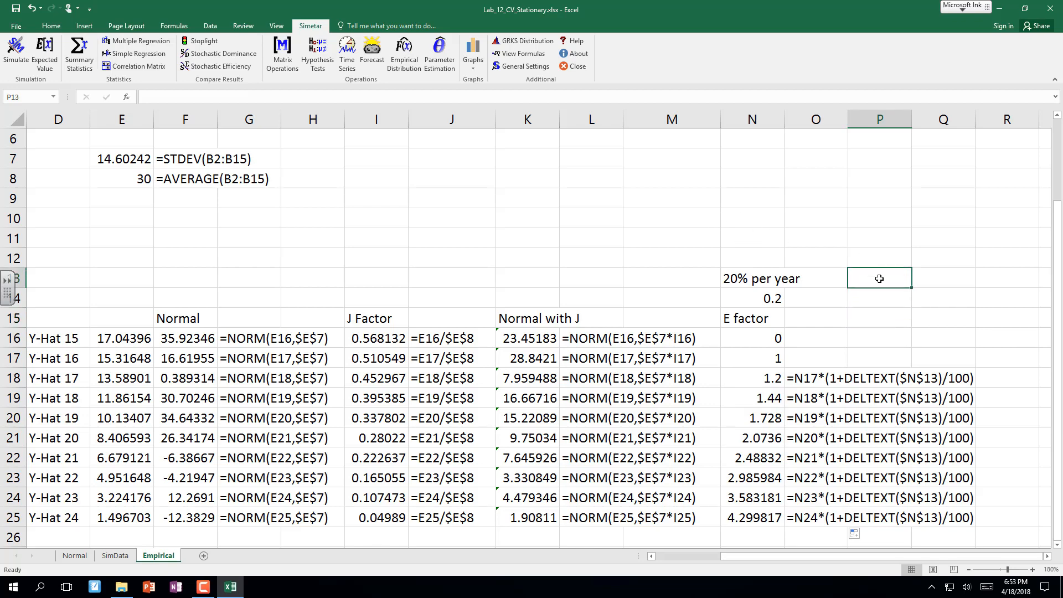
{"action": "type", "text": "=de"}
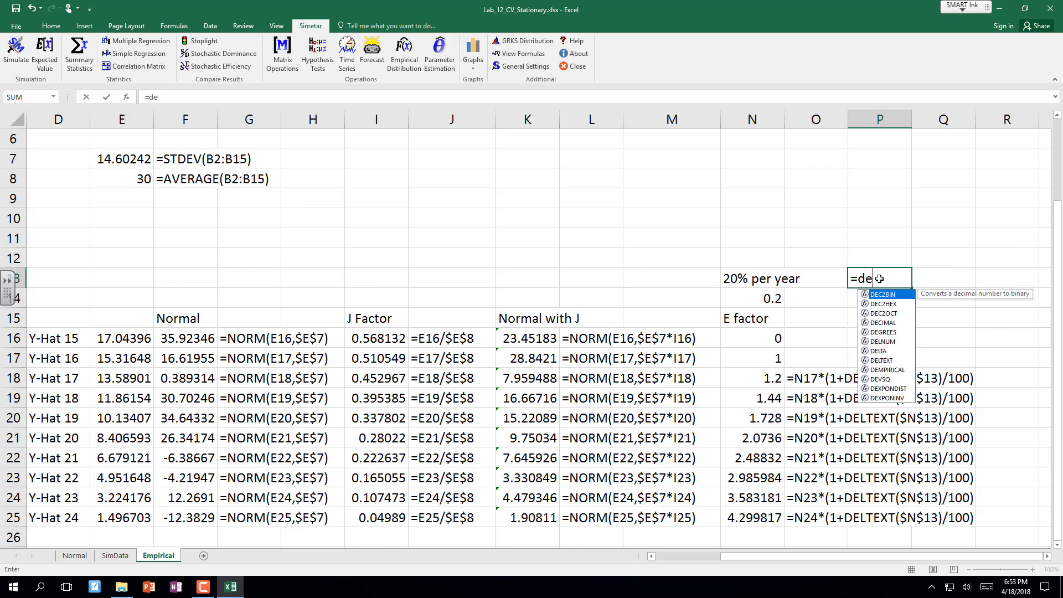
{"action": "type", "text": "lnum("}
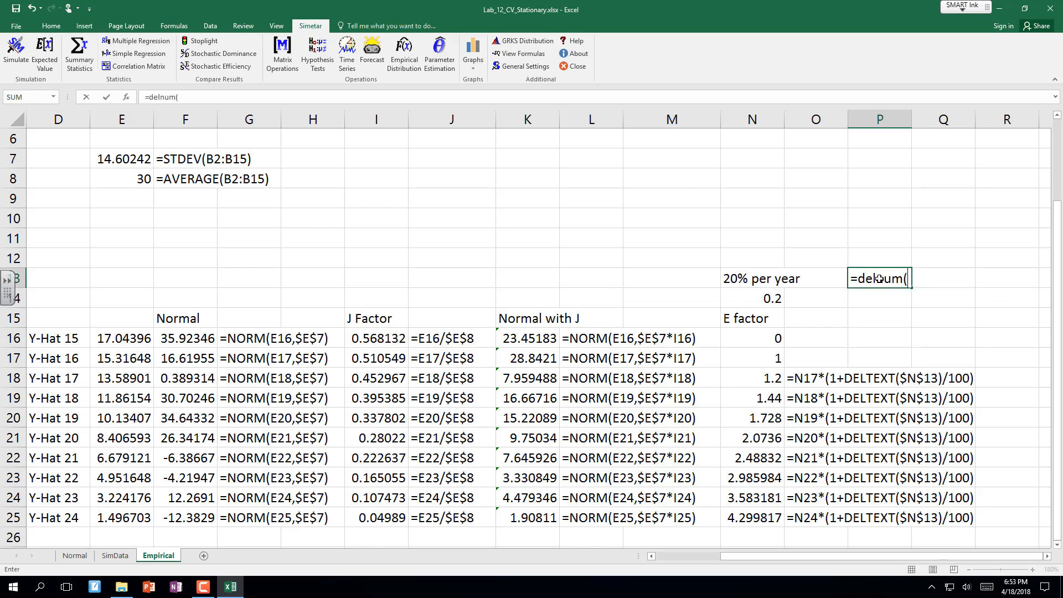
{"action": "left_click", "coordinate": [749, 281]}
{"action": "type", "text": ")"}
{"action": "key", "text": "Return"}
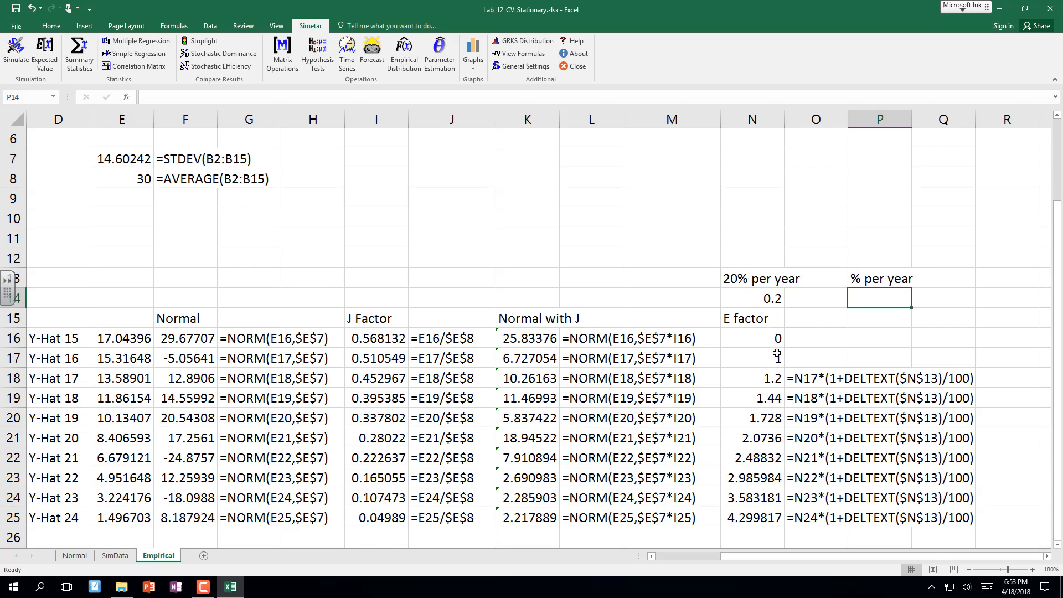
Clear the displayed formula texts beside the E factors in O18:O25.
{"action": "left_click", "coordinate": [806, 372]}
{"action": "left_click_drag", "start_coordinate": [810, 392], "coordinate": [834, 528]}
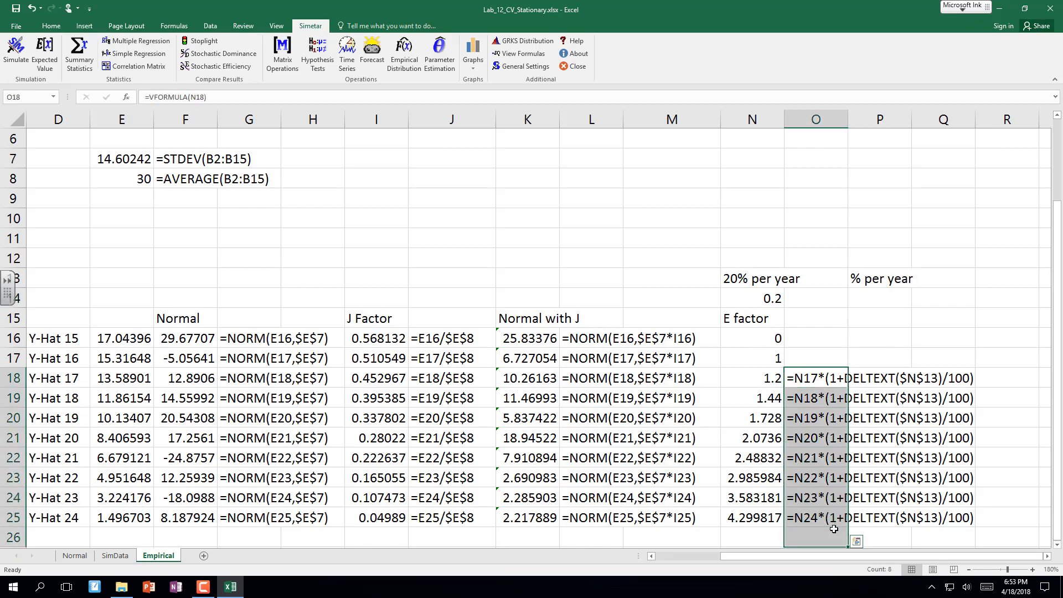
{"action": "key", "text": "Delete"}
{"action": "type", "text": "1111"}
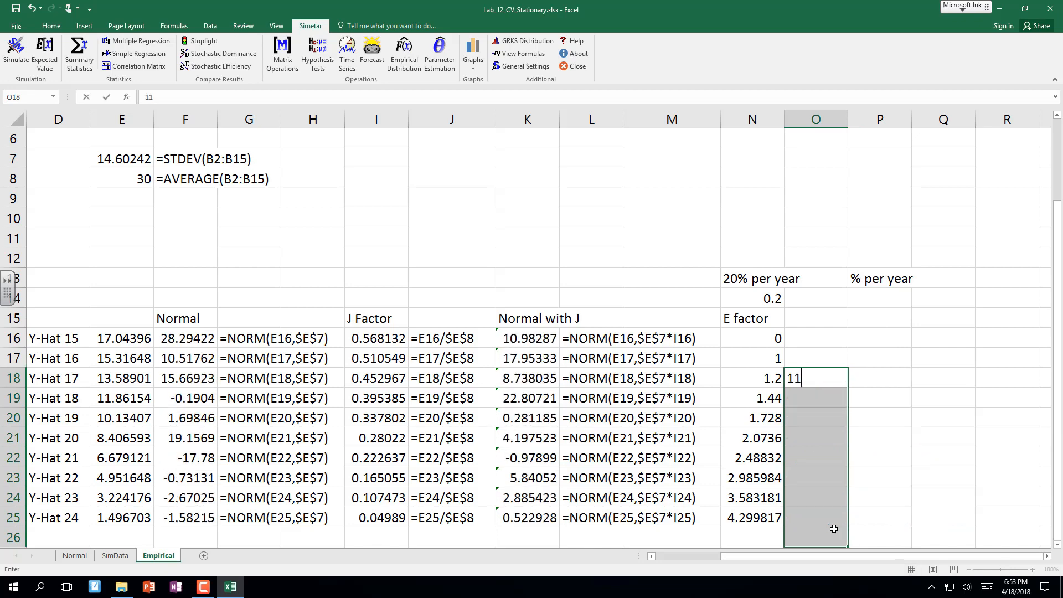
{"action": "key", "text": "Escape"}
{"action": "key", "text": "Up"}
{"action": "key", "text": "Up"}
{"action": "key", "text": "Up"}
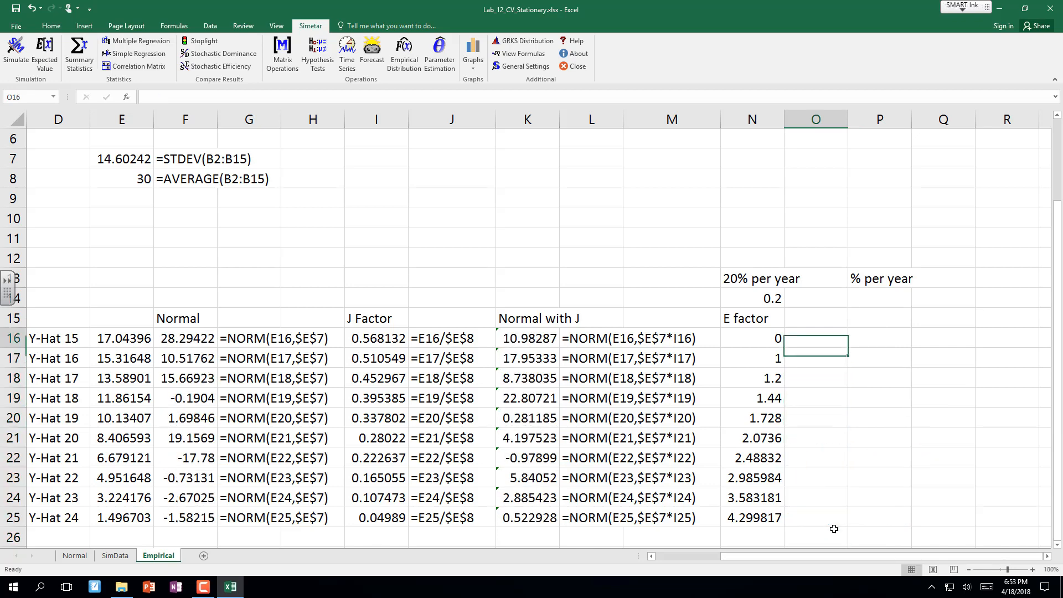
Enter the heading "Norn J and E" in P15, beside the E factor column.
{"action": "key", "text": "Right"}
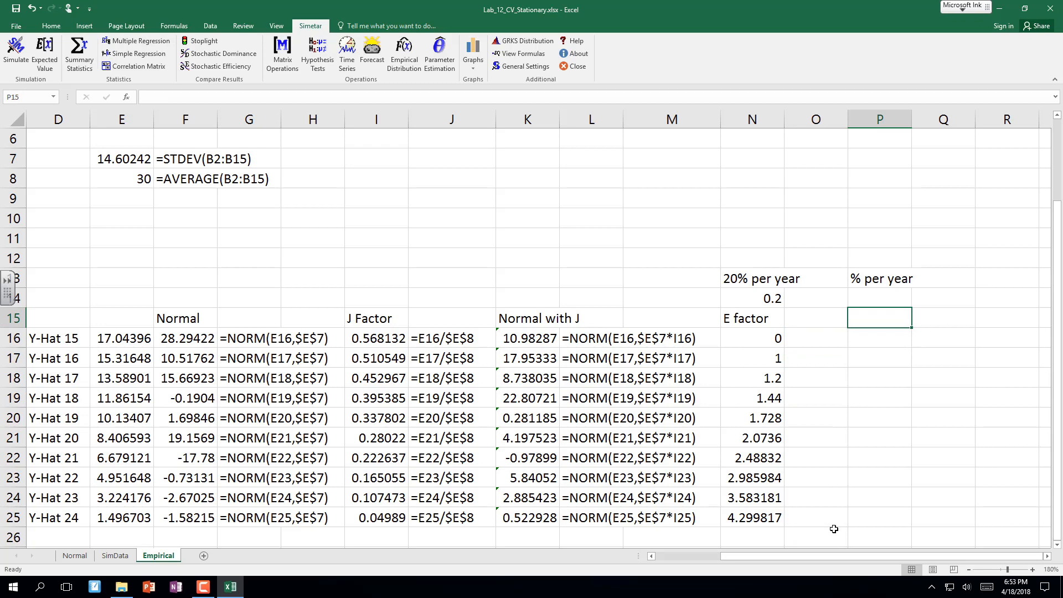
{"action": "type", "text": "Nor"}
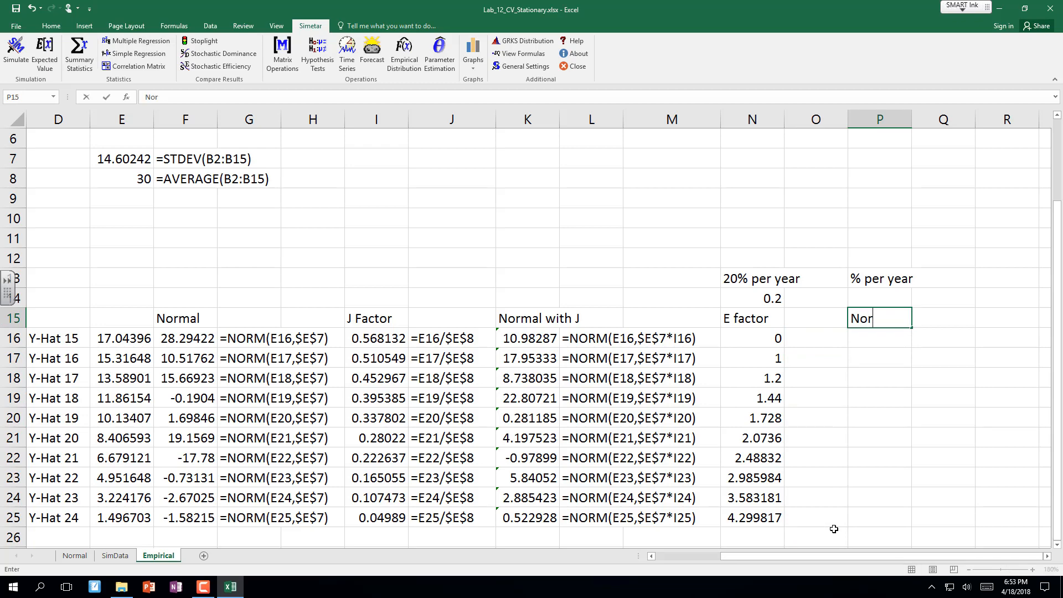
{"action": "type", "text": "n J and E"}
{"action": "key", "text": "Return"}
Enter the normal formula with both adjustment factors in P16: =NORM(E16,$E$7*I16*N16).
{"action": "type", "text": "="}
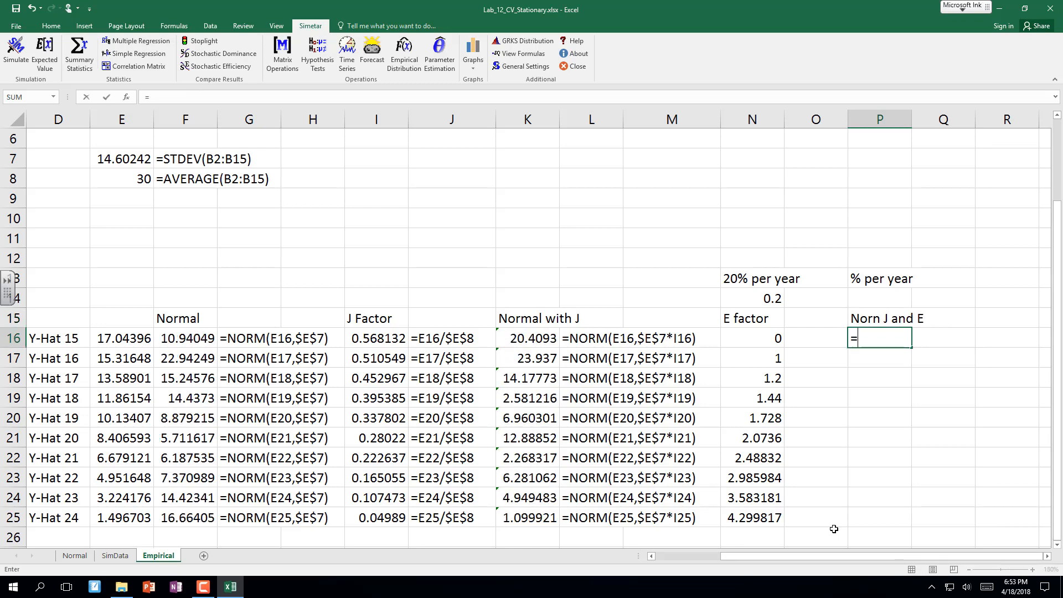
{"action": "type", "text": "norm("}
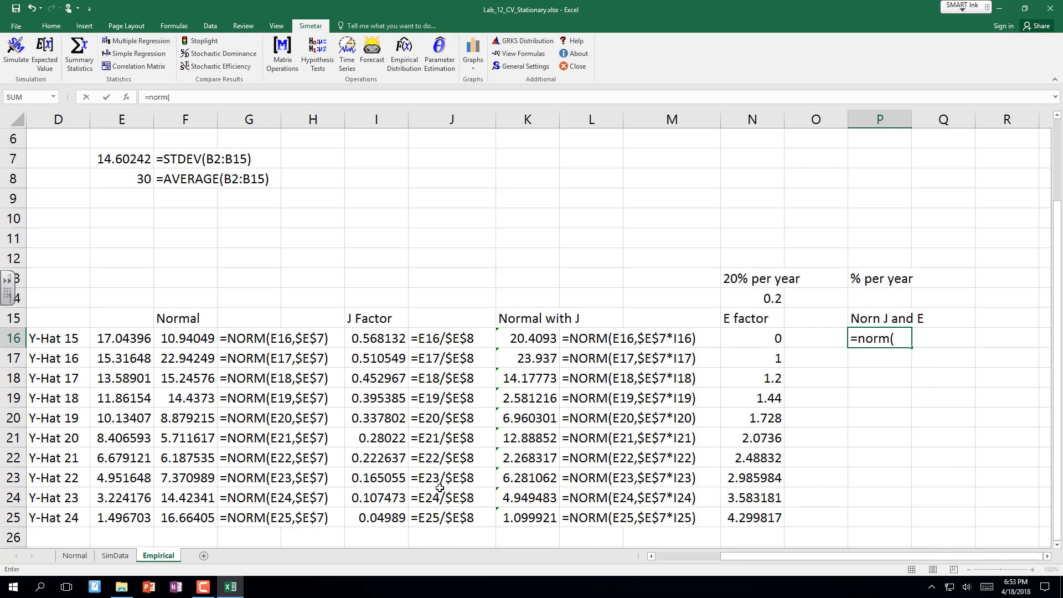
{"action": "left_click", "coordinate": [124, 336]}
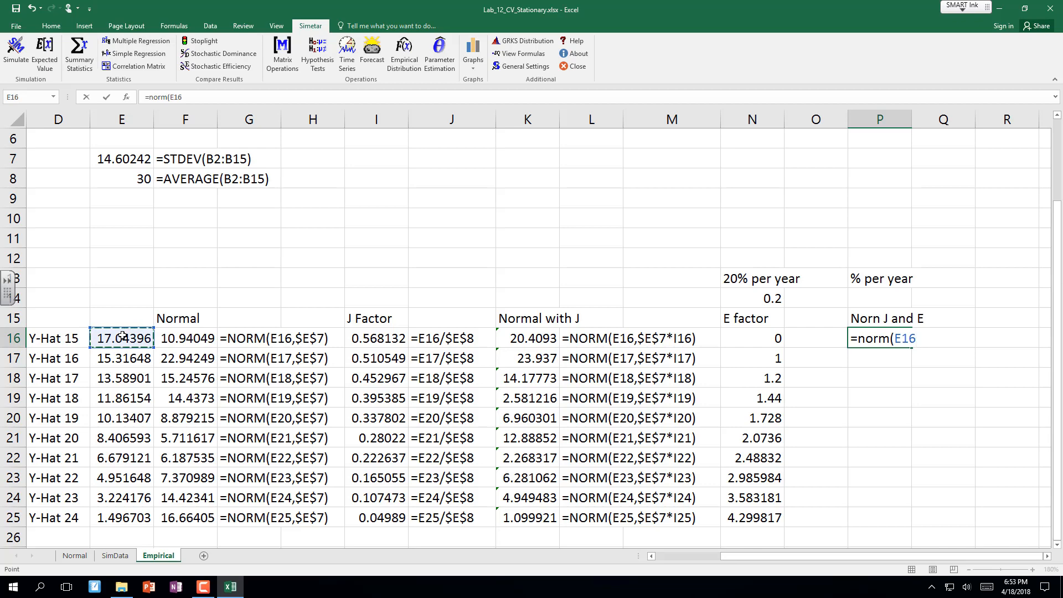
{"action": "type", "text": ","}
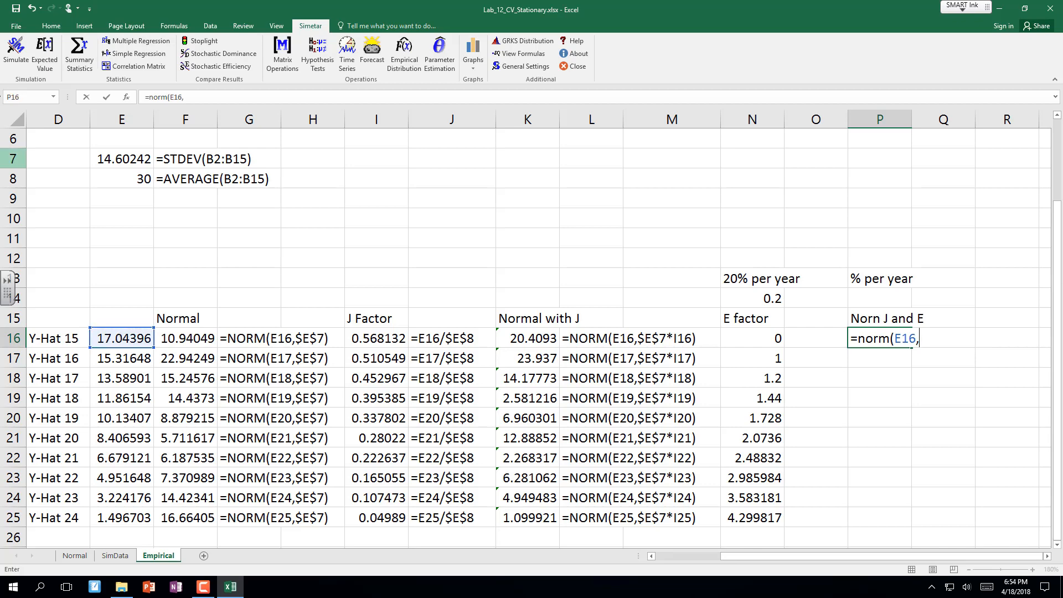
{"action": "left_click", "coordinate": [113, 158]}
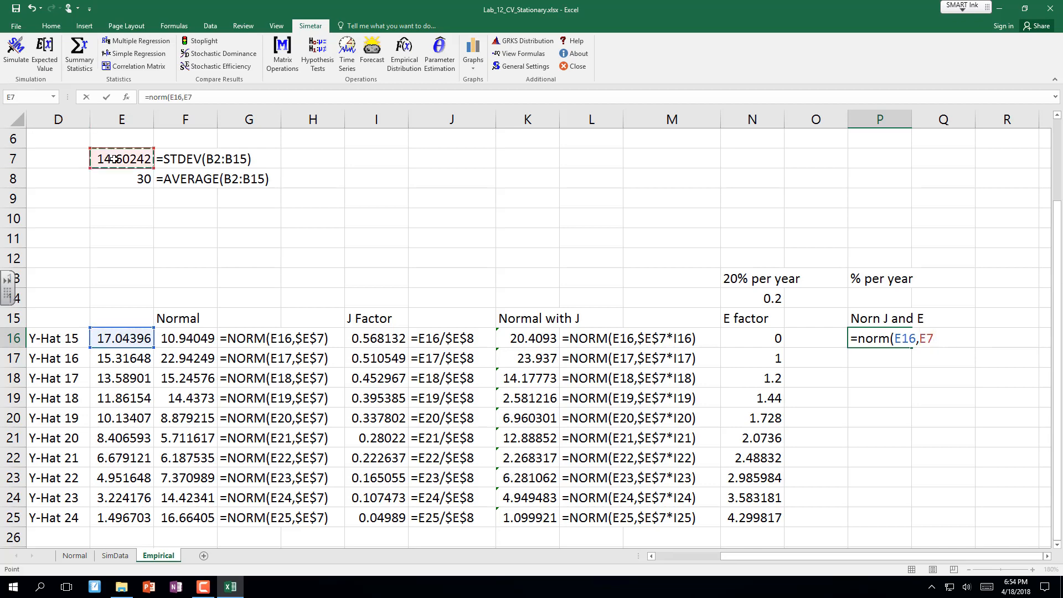
{"action": "key", "text": "F4"}
{"action": "type", "text": "*"}
{"action": "left_click", "coordinate": [360, 340]}
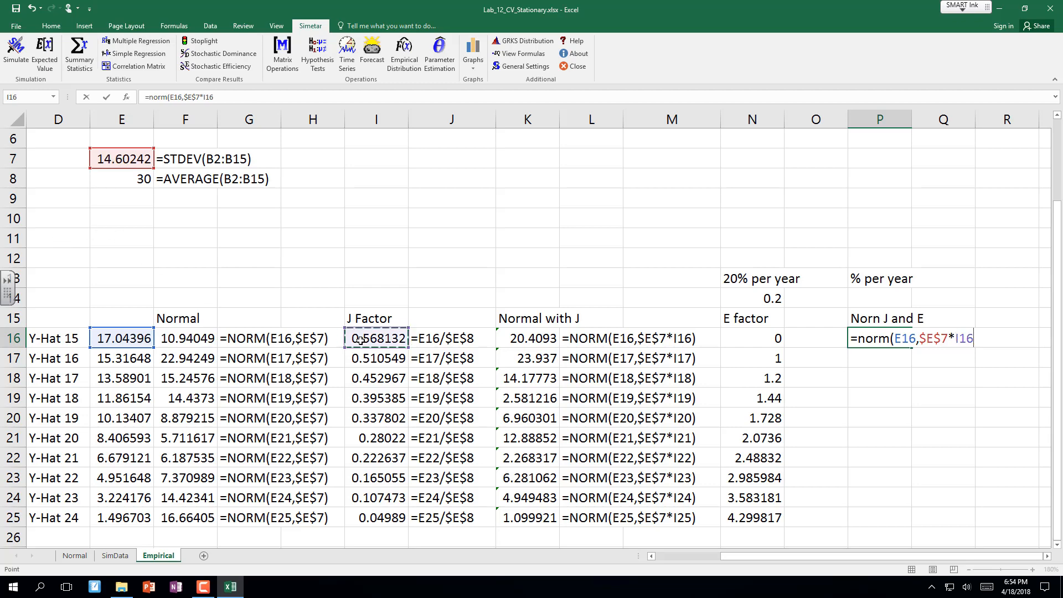
{"action": "type", "text": "*"}
{"action": "left_click", "coordinate": [744, 344]}
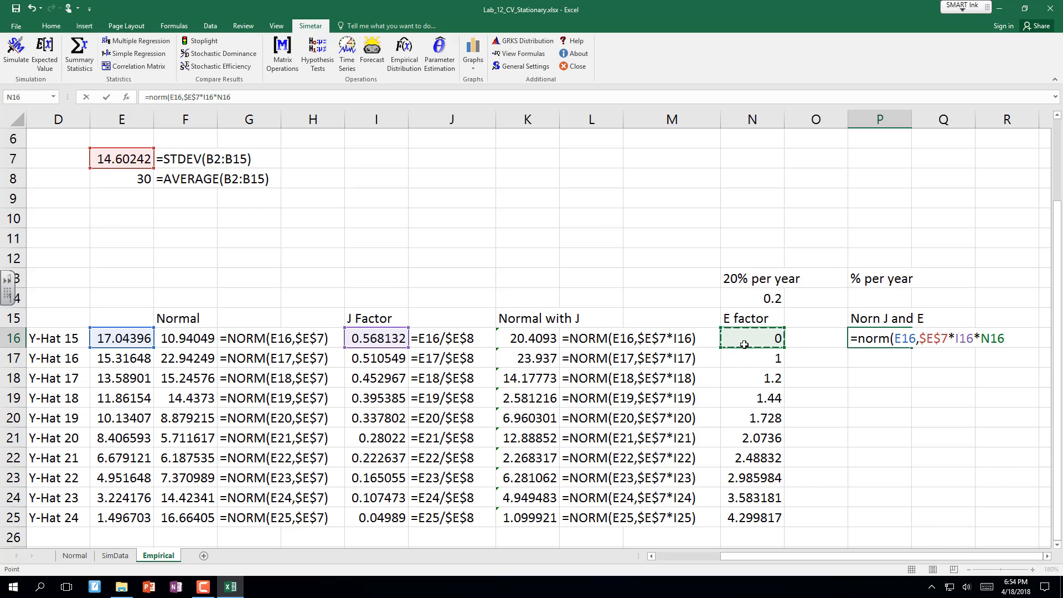
{"action": "type", "text": ")"}
{"action": "key", "text": "Return"}
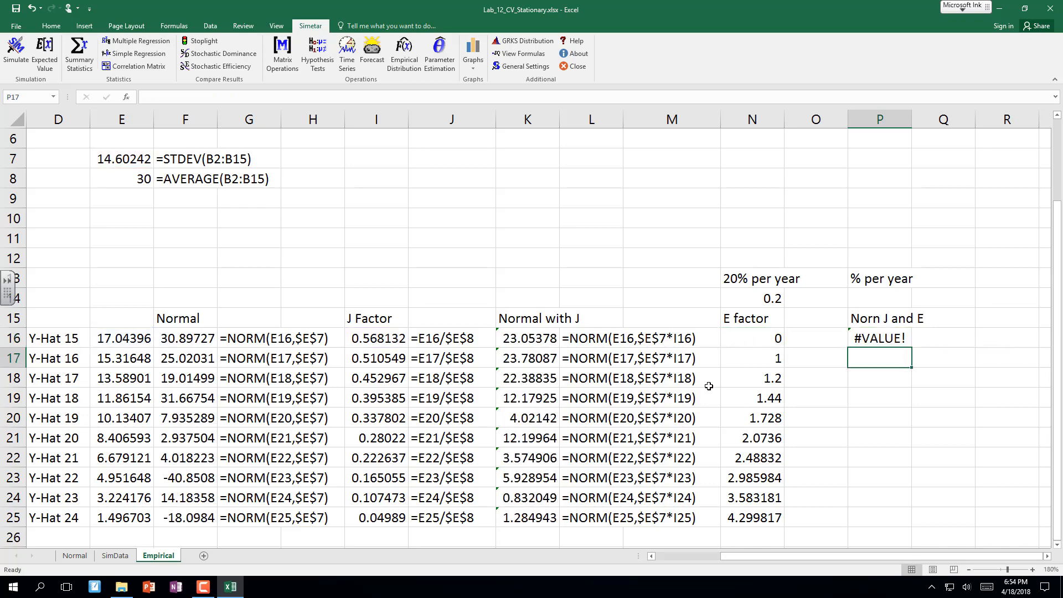
Check the references in the P16 formula and try 0.1 as the first E factor in N16.
{"action": "left_click", "coordinate": [867, 333]}
{"action": "double_click", "coordinate": [866, 333]}
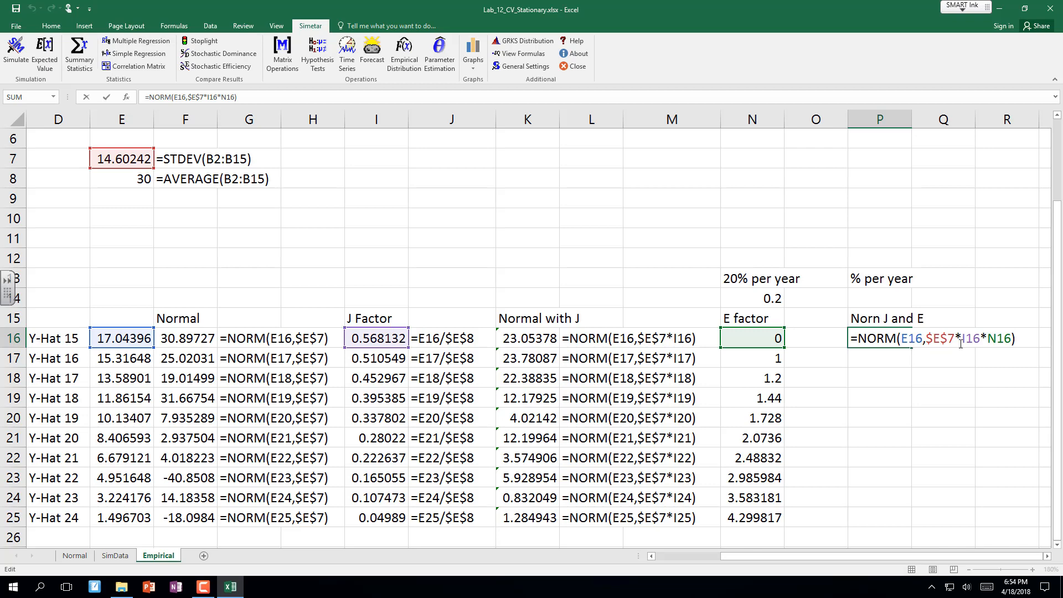
{"action": "key", "text": "Return"}
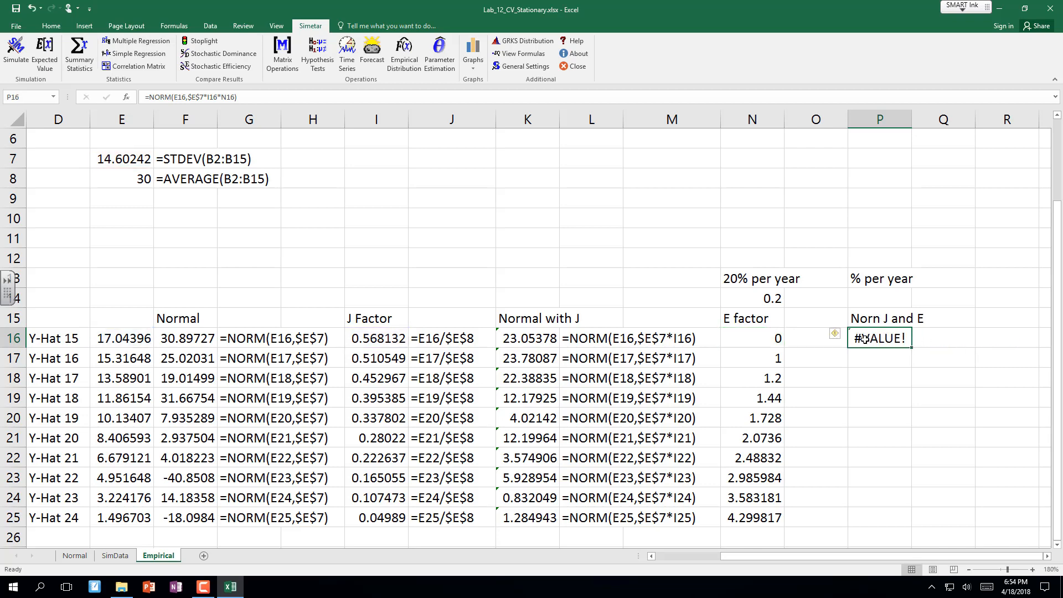
{"action": "left_click", "coordinate": [751, 337]}
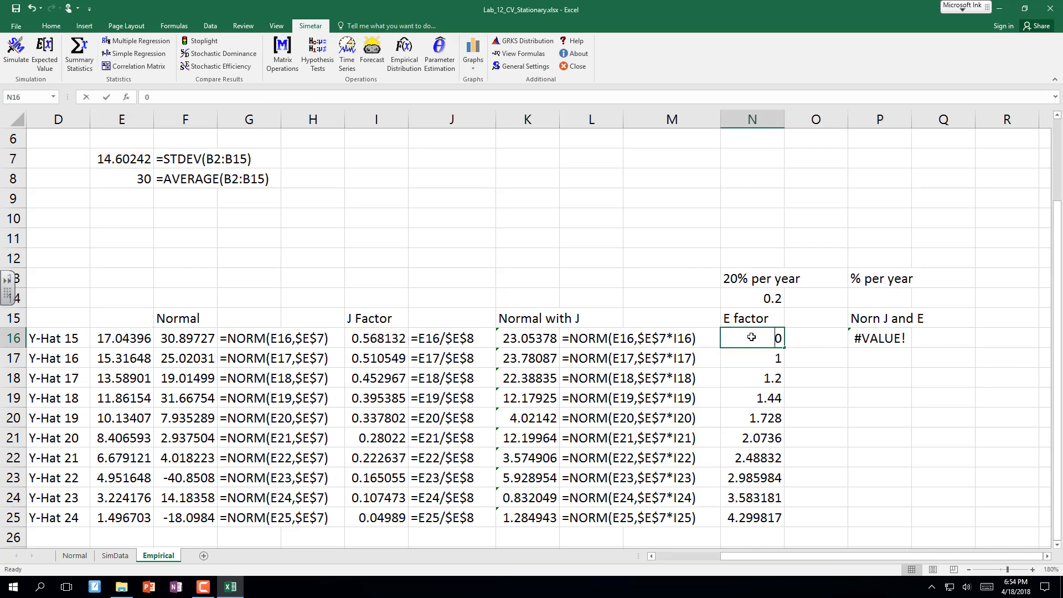
{"action": "type", "text": "0.1"}
{"action": "key", "text": "Return"}
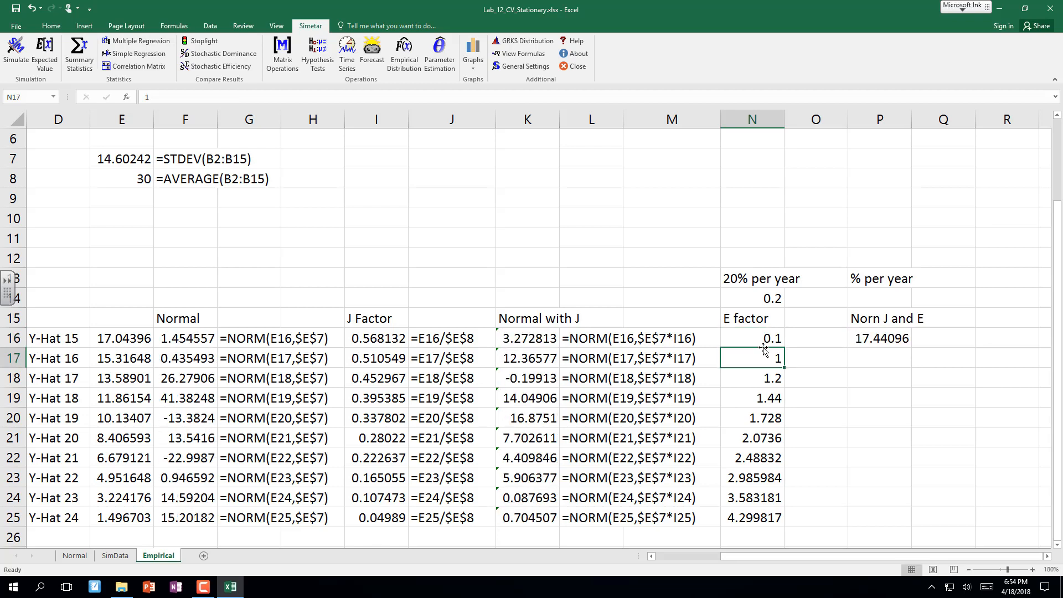
Set the first E factor in N16 to 0.5.
{"action": "left_click", "coordinate": [765, 341]}
{"action": "type", "text": "."}
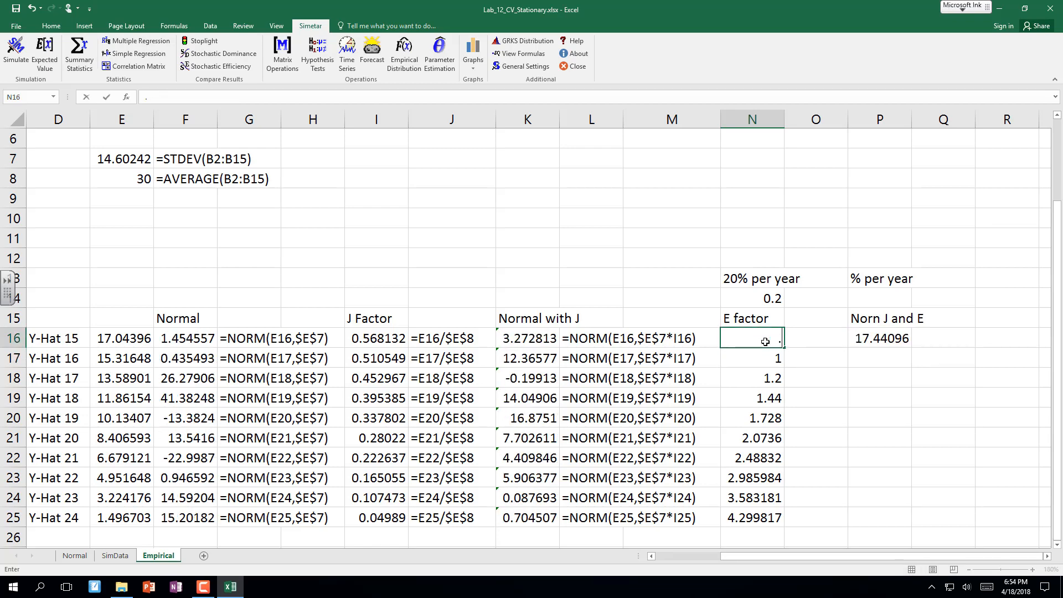
{"action": "type", "text": "5"}
{"action": "key", "text": "Return"}
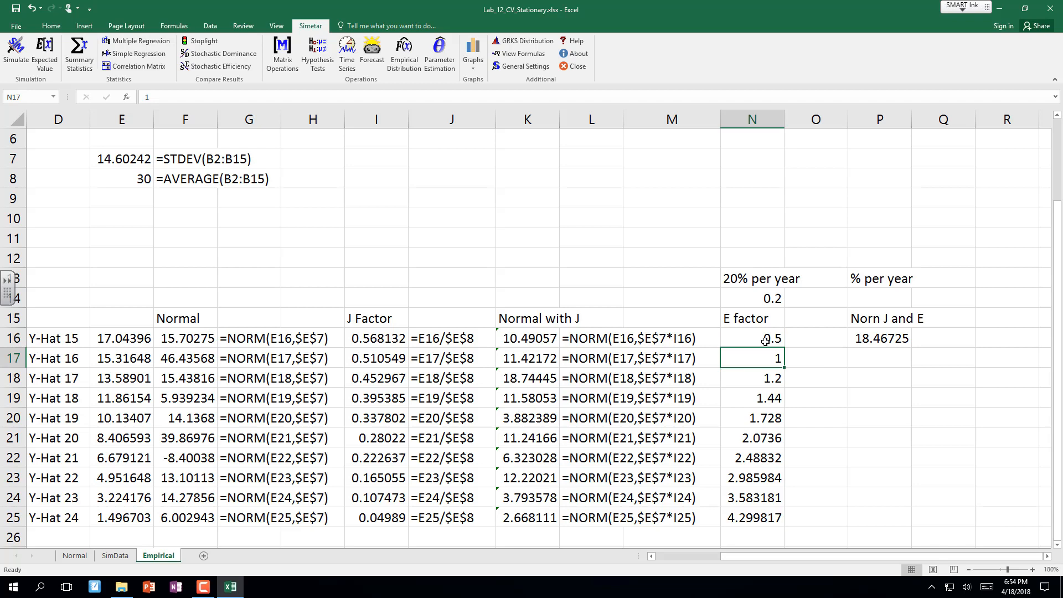
Copy the P16 formula down through P25 and simulate with P16:P25 added to the output variables, using 500 iterations.
{"action": "left_click", "coordinate": [874, 334]}
{"action": "left_click_drag", "start_coordinate": [911, 349], "coordinate": [902, 531]}
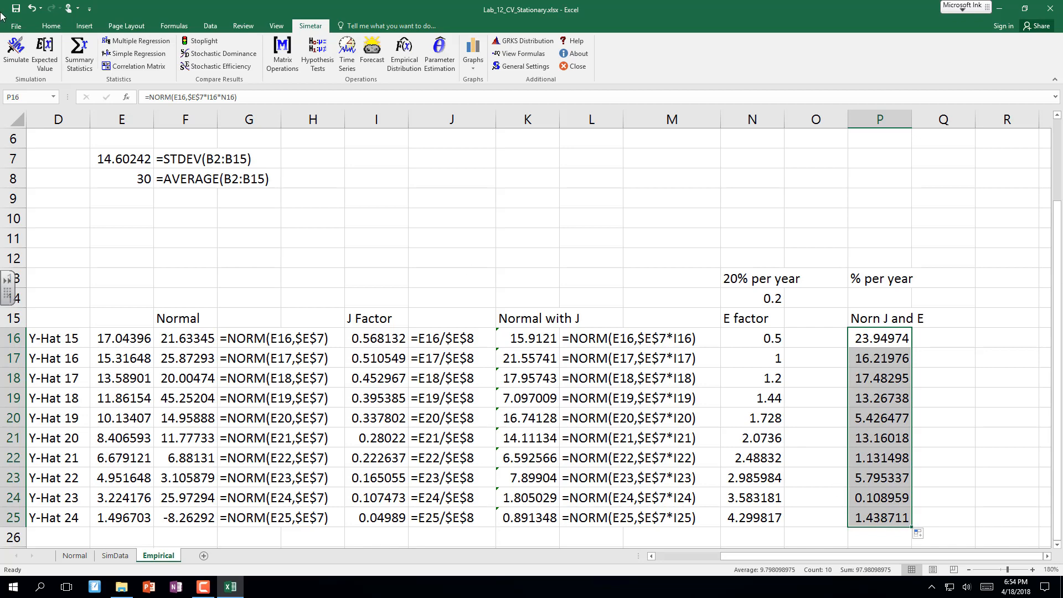
{"action": "left_click", "coordinate": [17, 49]}
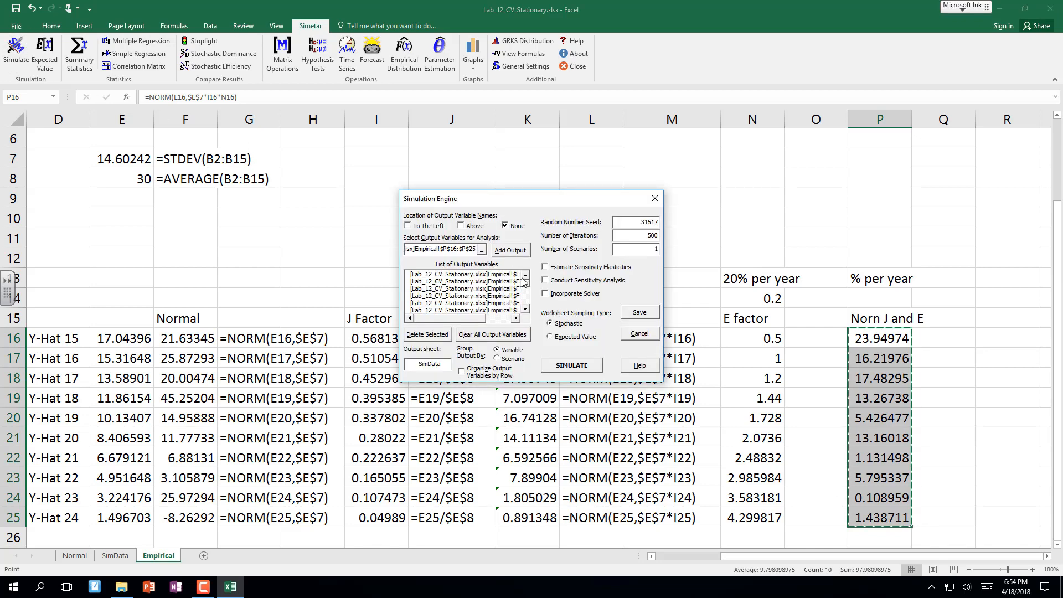
{"action": "left_click", "coordinate": [507, 249]}
{"action": "left_click", "coordinate": [571, 365]}
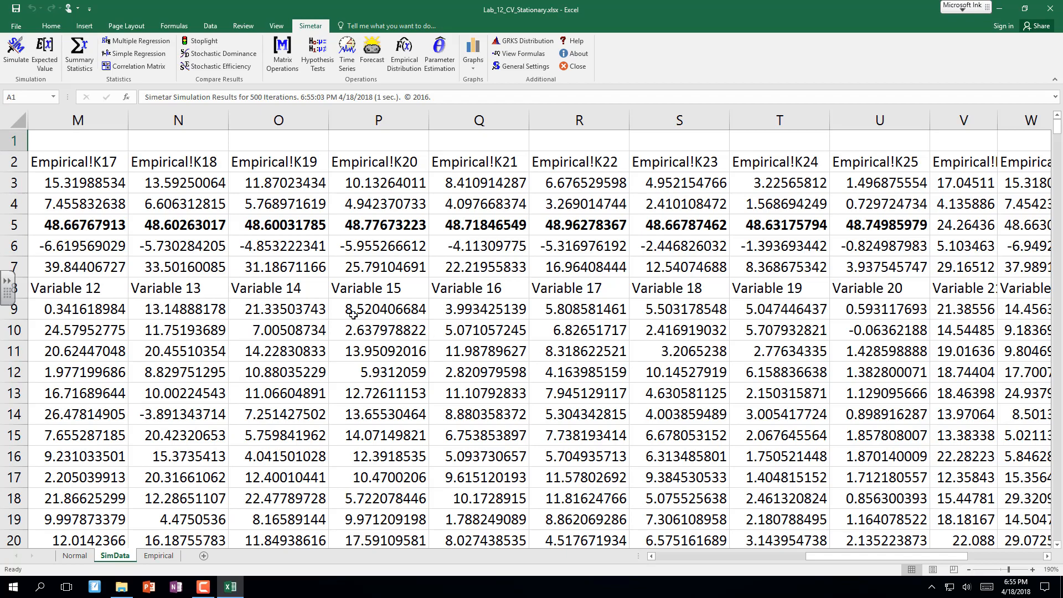
Examine the summary statistics in SimData for the P16:P25 variables, comparing their CVs with the J-only variables.
{"action": "left_click", "coordinate": [209, 262]}
{"action": "key", "text": "Right"}
{"action": "key", "text": "Right"}
{"action": "key", "text": "Right"}
{"action": "key", "text": "Right"}
{"action": "key", "text": "Right"}
{"action": "key", "text": "Right"}
{"action": "key", "text": "Right"}
{"action": "key", "text": "Right"}
{"action": "key", "text": "Right"}
{"action": "key", "text": "Right"}
{"action": "key", "text": "Right"}
{"action": "key", "text": "Right"}
{"action": "key", "text": "Right"}
{"action": "key", "text": "Right"}
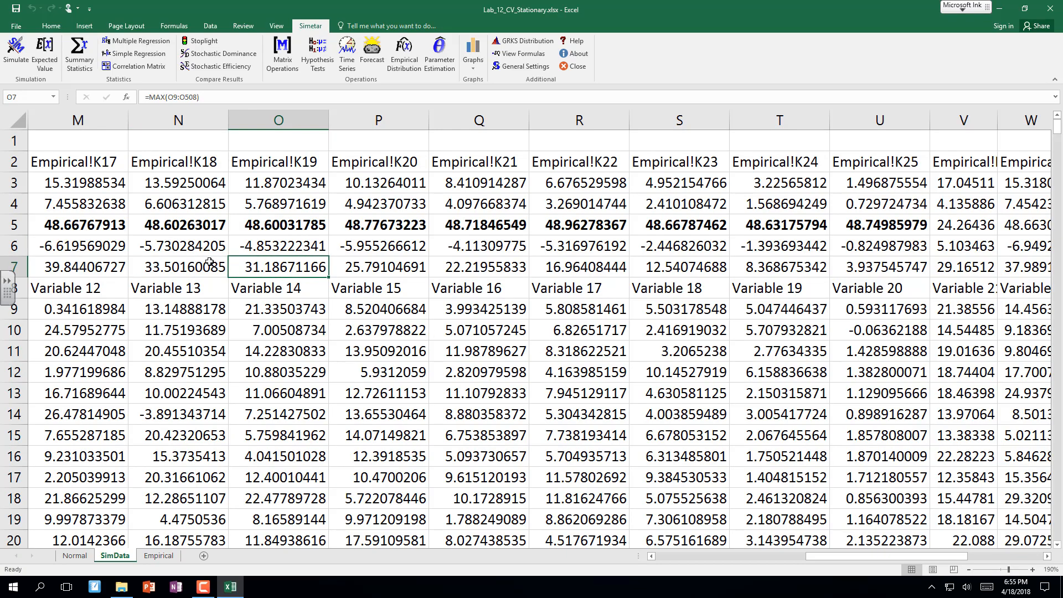
{"action": "key", "text": "Right"}
{"action": "key", "text": "Right"}
{"action": "key", "text": "Right"}
{"action": "key", "text": "Right"}
{"action": "key", "text": "Right"}
{"action": "key", "text": "Right"}
{"action": "key", "text": "Right"}
{"action": "key", "text": "Right"}
{"action": "key", "text": "Right"}
{"action": "key", "text": "Right"}
{"action": "key", "text": "Right"}
{"action": "key", "text": "Right"}
{"action": "key", "text": "Right"}
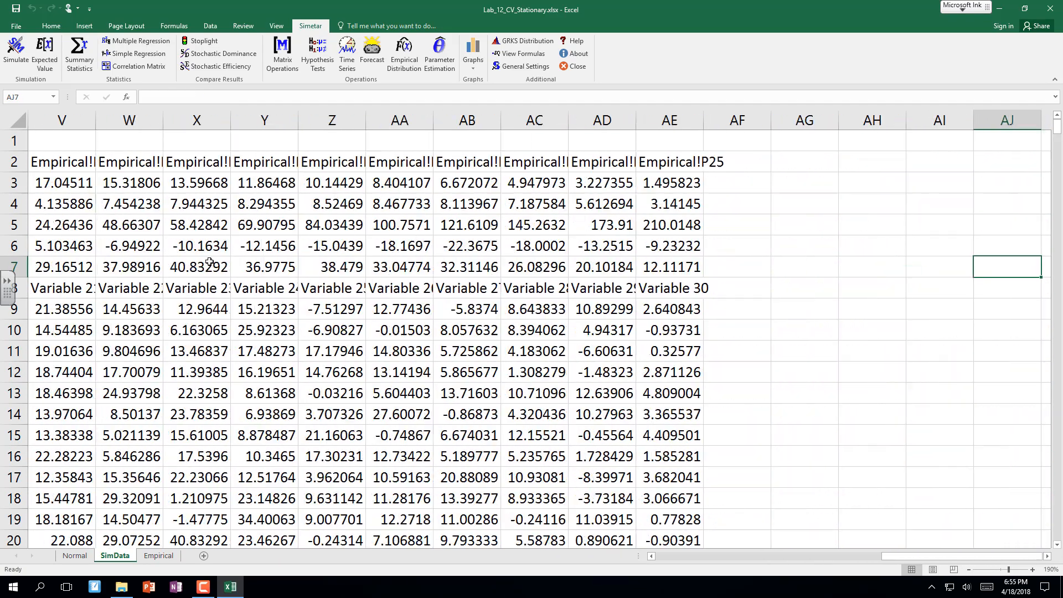
{"action": "left_click", "coordinate": [313, 229]}
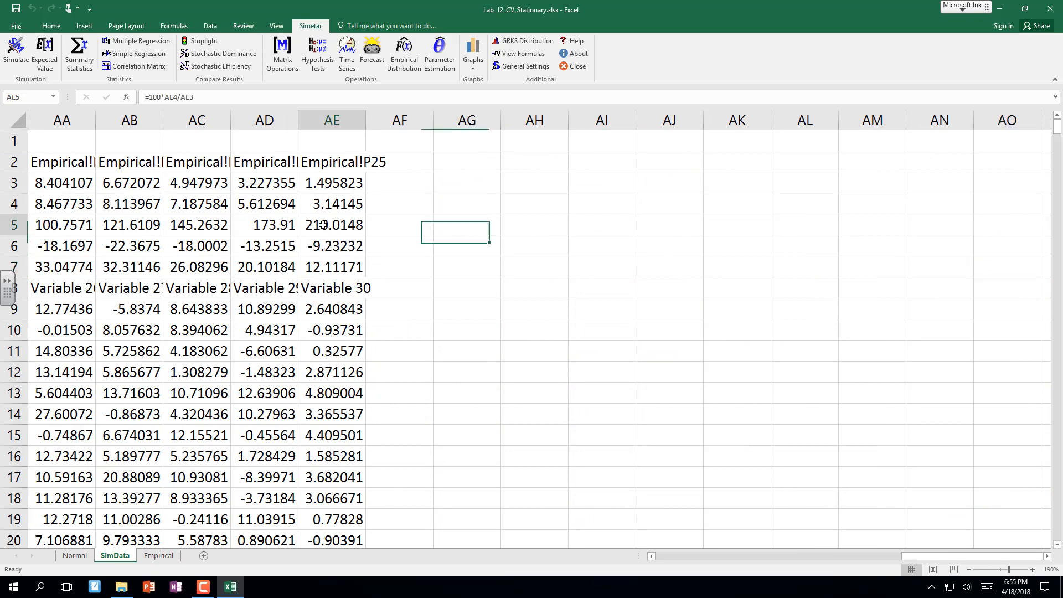
{"action": "key", "text": "Left"}
{"action": "key", "text": "Left"}
{"action": "key", "text": "Left"}
{"action": "key", "text": "Left"}
{"action": "key", "text": "Left"}
{"action": "key", "text": "Left"}
{"action": "key", "text": "Left"}
{"action": "key", "text": "Left"}
{"action": "key", "text": "Left"}
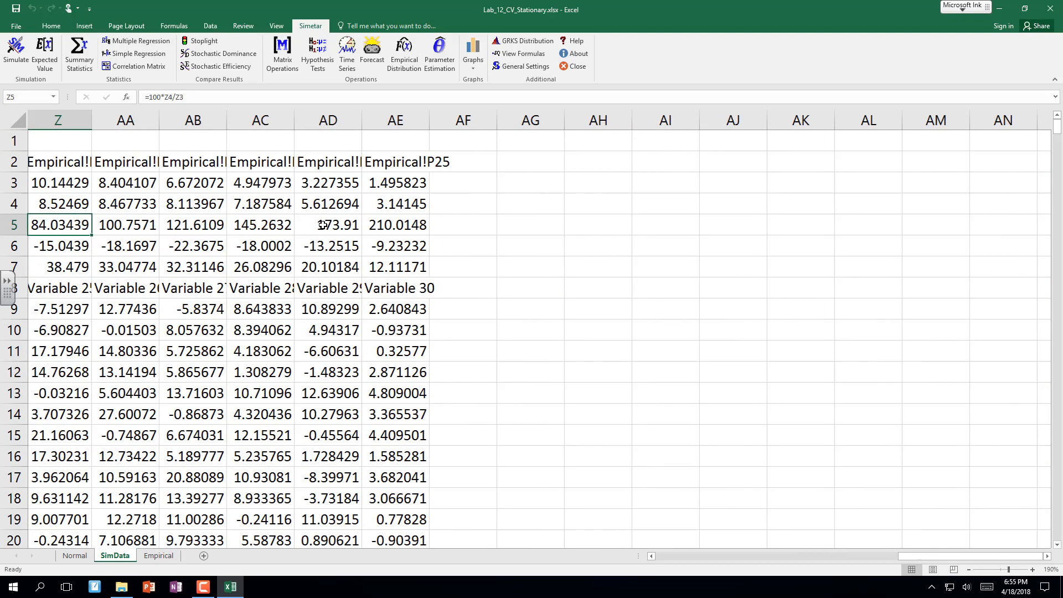
{"action": "key", "text": "Left"}
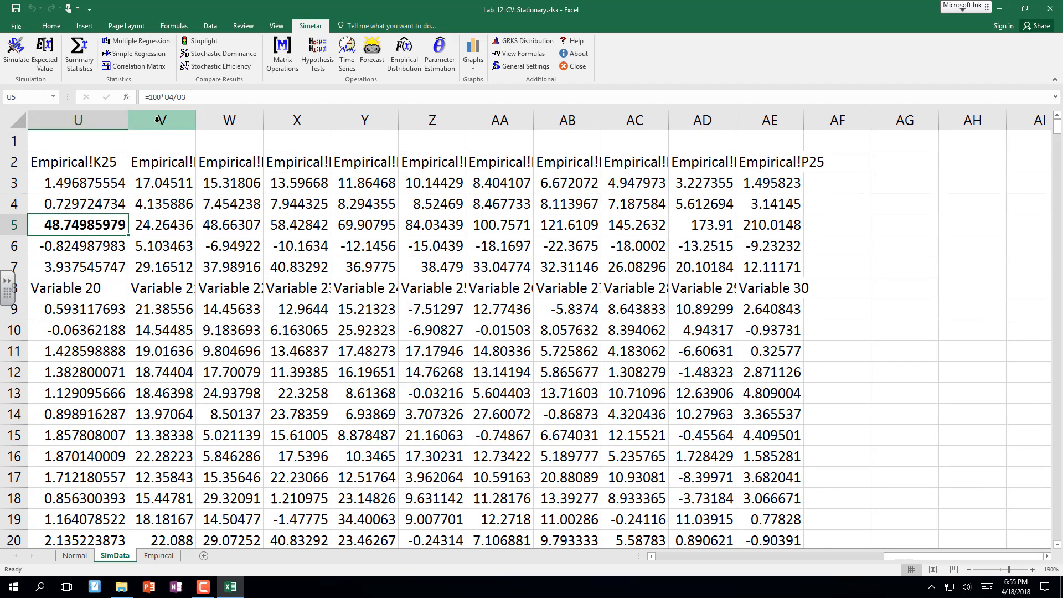
Make SimData columns V through AE, holding the J and E factor results, bold and select AG2.
{"action": "left_click_drag", "start_coordinate": [159, 119], "coordinate": [756, 160]}
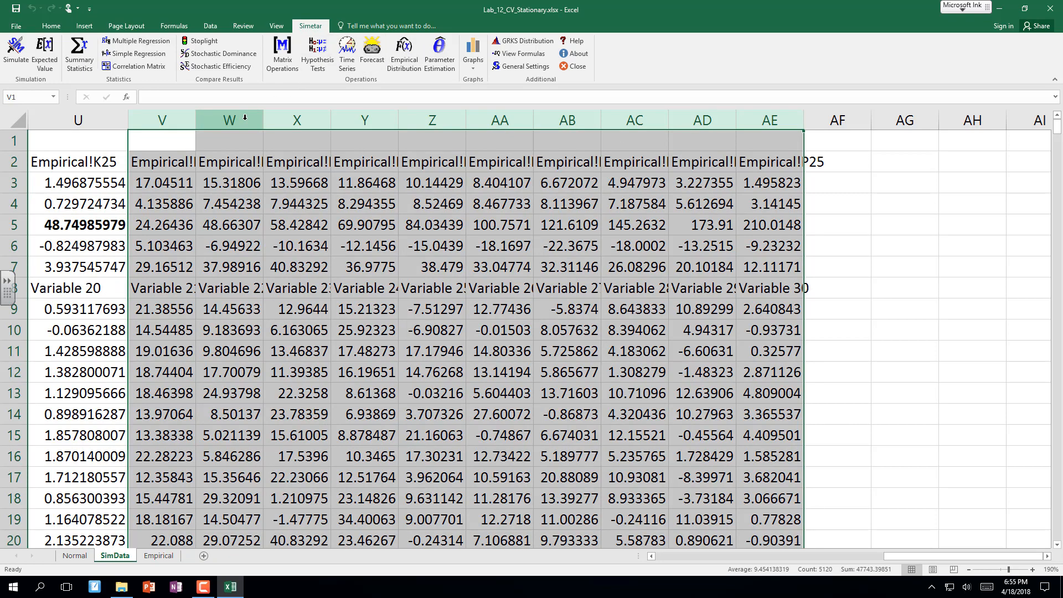
{"action": "key", "text": "ctrl+b"}
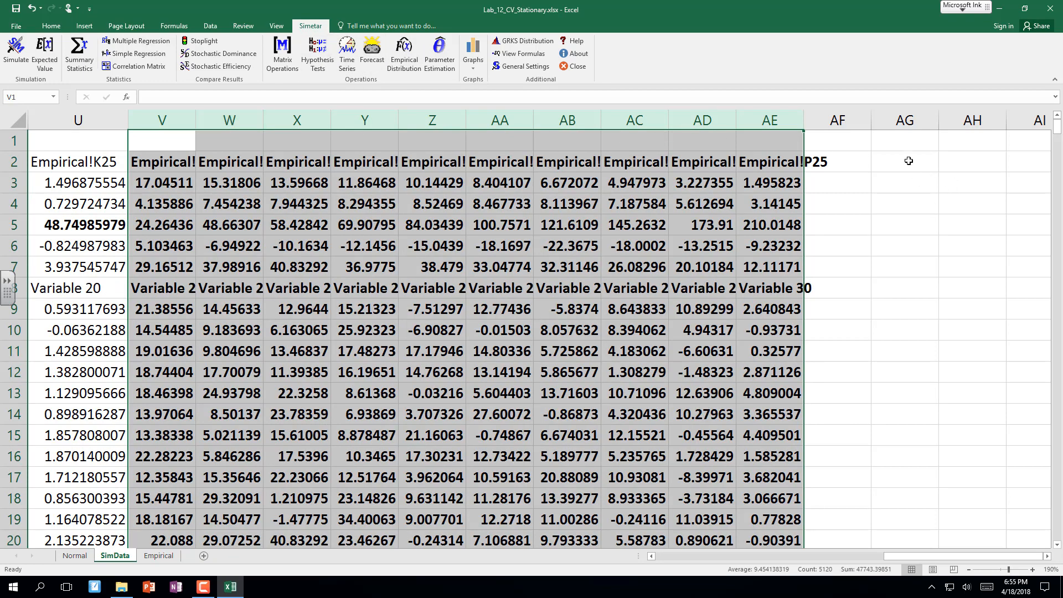
{"action": "left_click", "coordinate": [889, 162]}
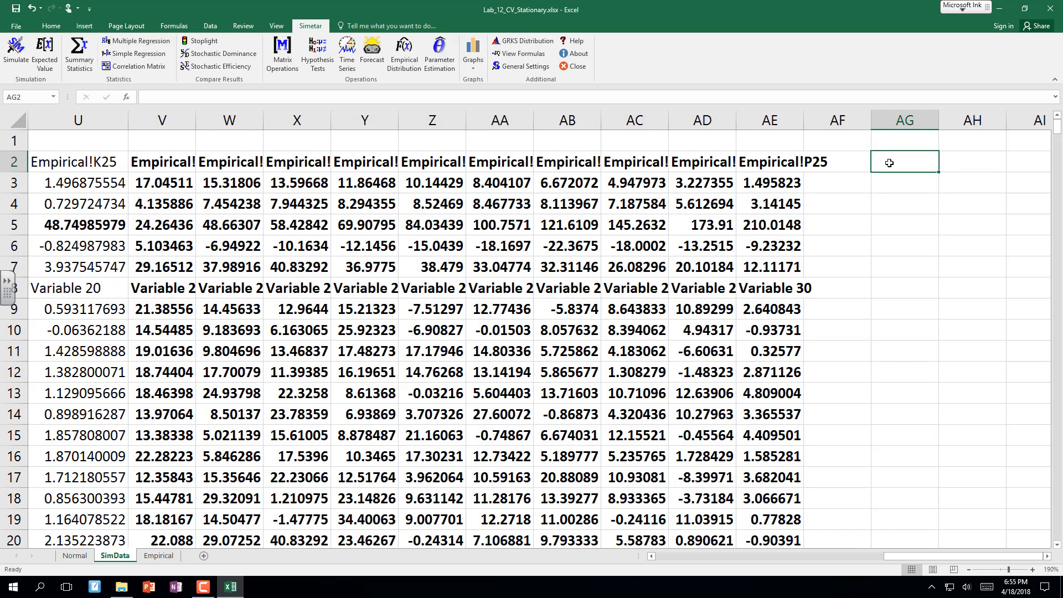
Review on the Empirical sheet how the P16 formula combines the standard deviation, J factor and E factor.
{"action": "left_click", "coordinate": [468, 52]}
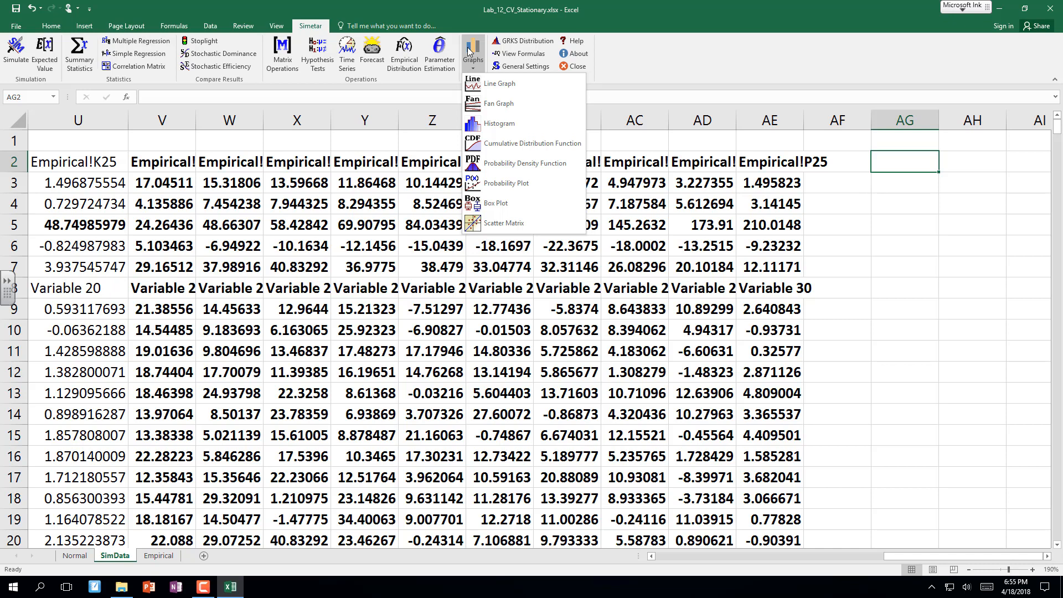
{"action": "left_click", "coordinate": [171, 560]}
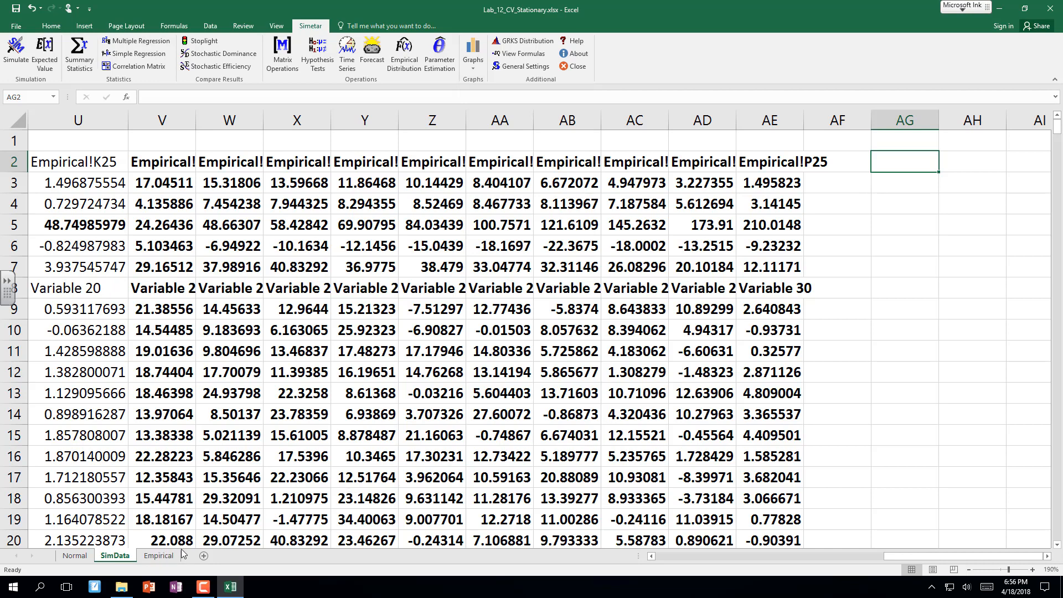
{"action": "left_click", "coordinate": [160, 556]}
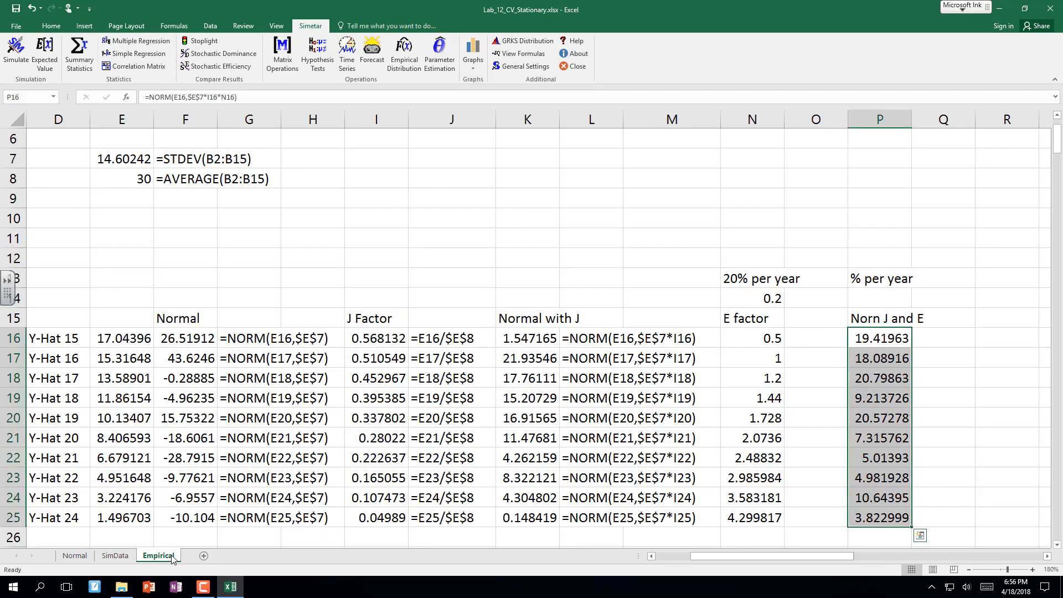
{"action": "left_click", "coordinate": [866, 344]}
{"action": "key", "text": "F2"}
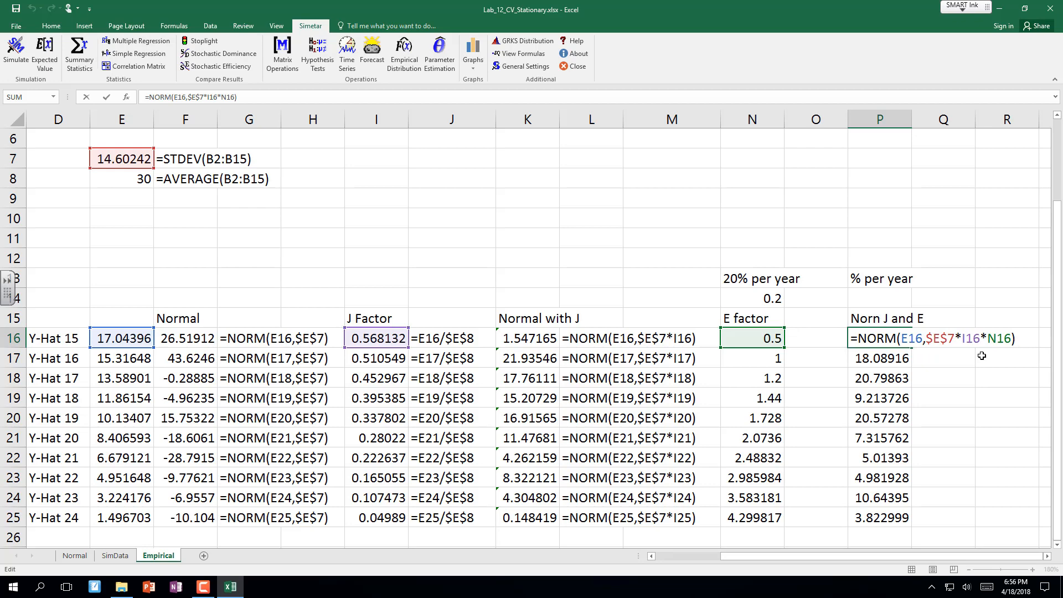
{"action": "key", "text": "ctrl+Return"}
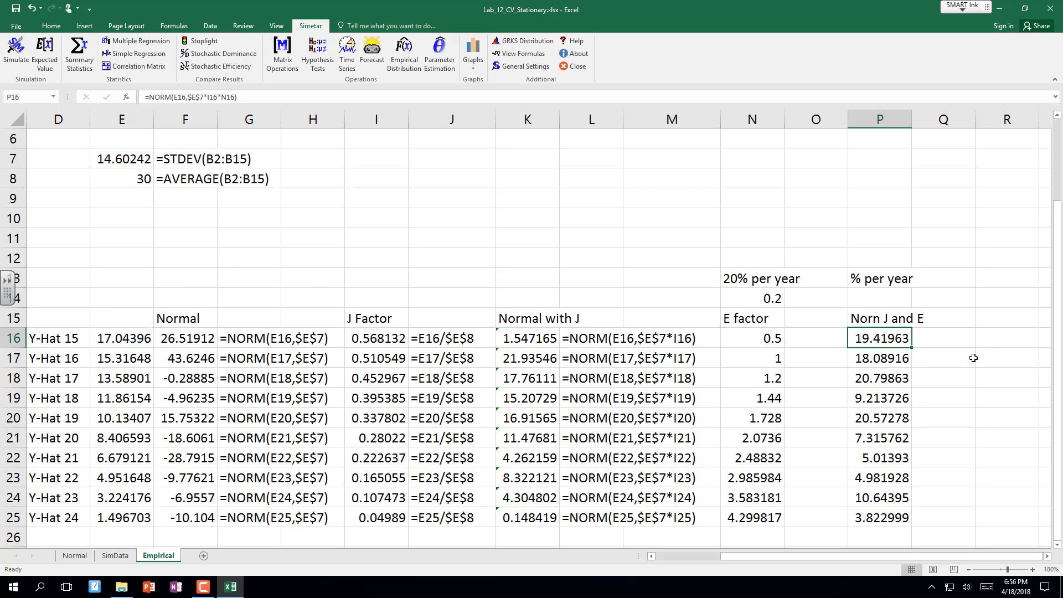
Create a fan graph from SimData B8:AE508 with labels in the first cell, data in columns and output at AG2.
{"action": "left_click", "coordinate": [115, 555]}
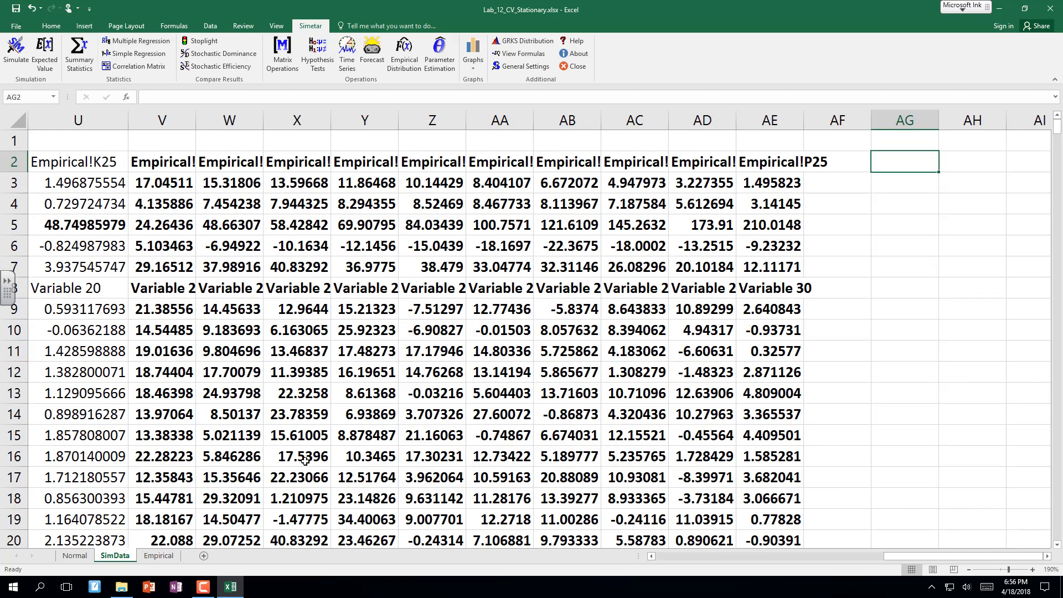
{"action": "left_click", "coordinate": [473, 57]}
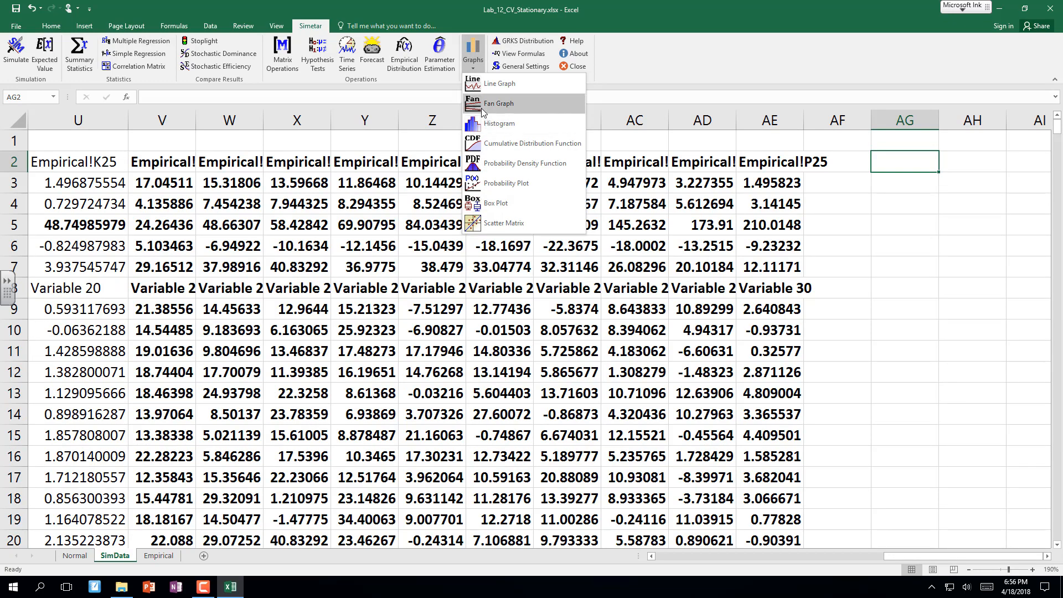
{"action": "left_click", "coordinate": [482, 104]}
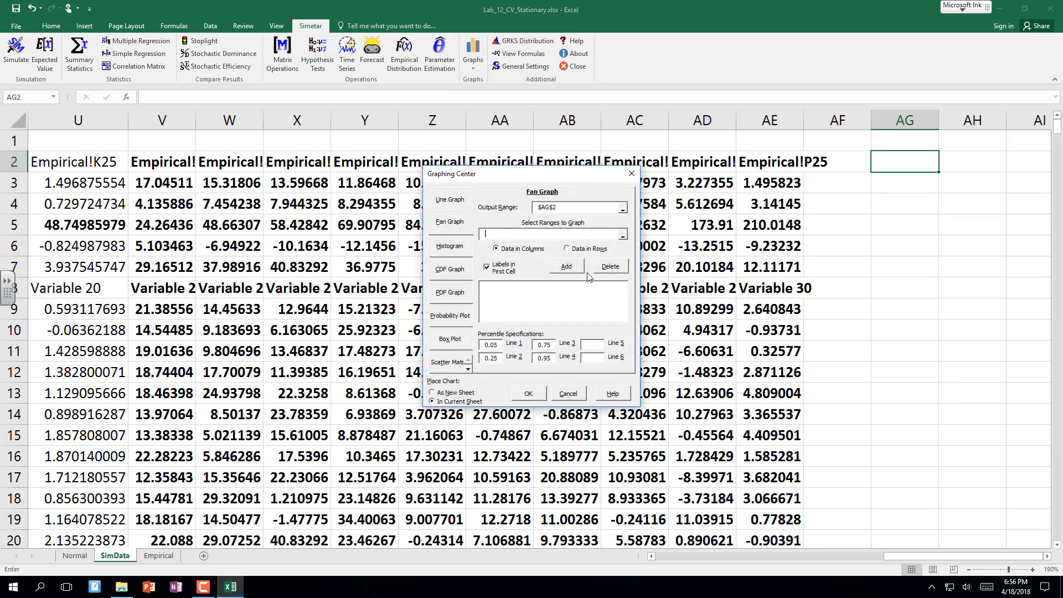
{"action": "left_click", "coordinate": [625, 238]}
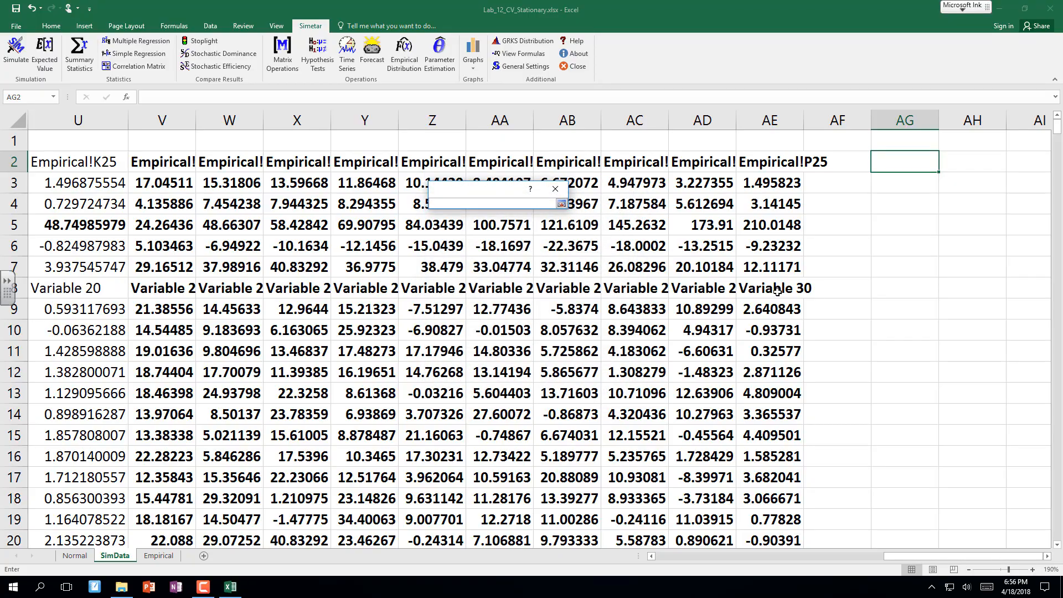
{"action": "left_click_drag", "start_coordinate": [776, 288], "coordinate": [113, 508]}
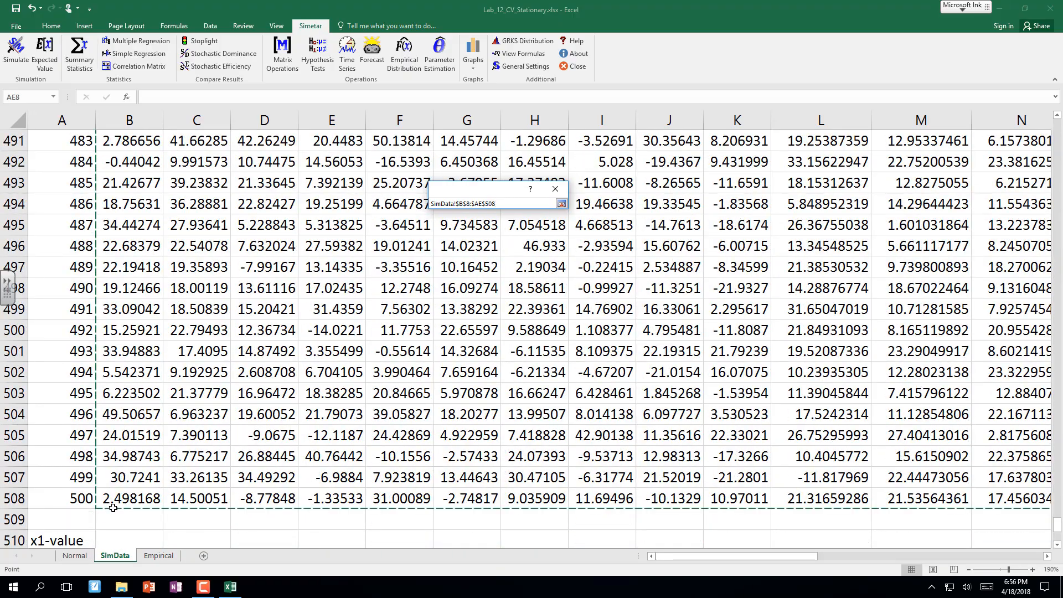
{"action": "left_click", "coordinate": [561, 204]}
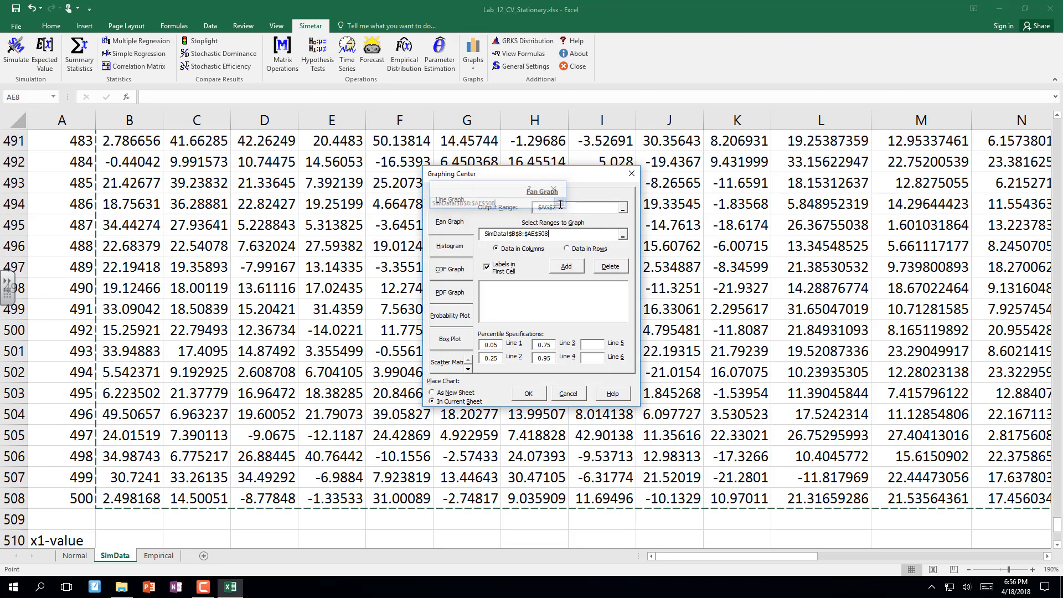
{"action": "left_click", "coordinate": [565, 270]}
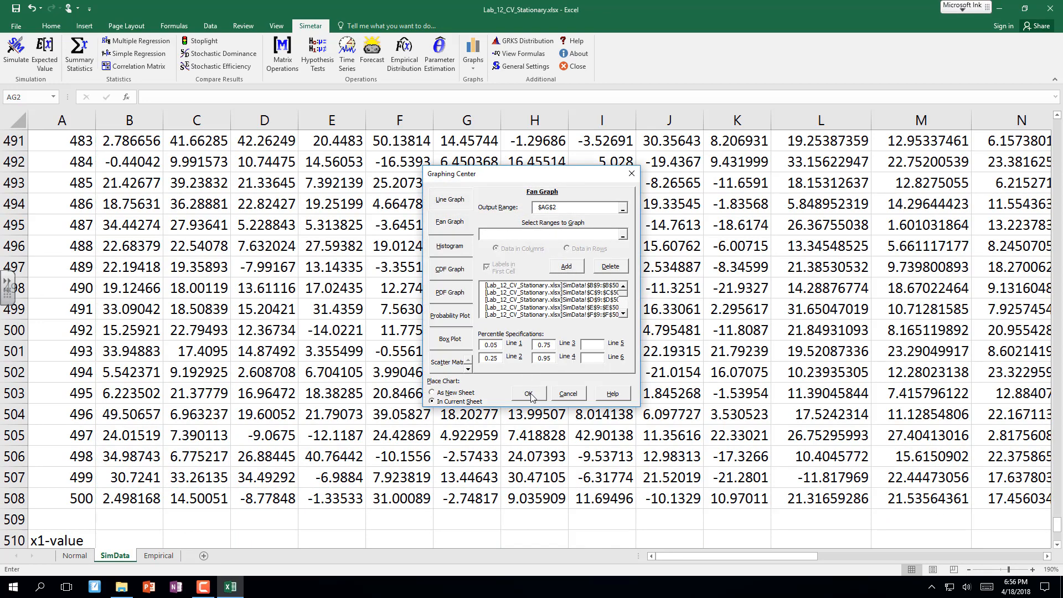
{"action": "left_click", "coordinate": [528, 394]}
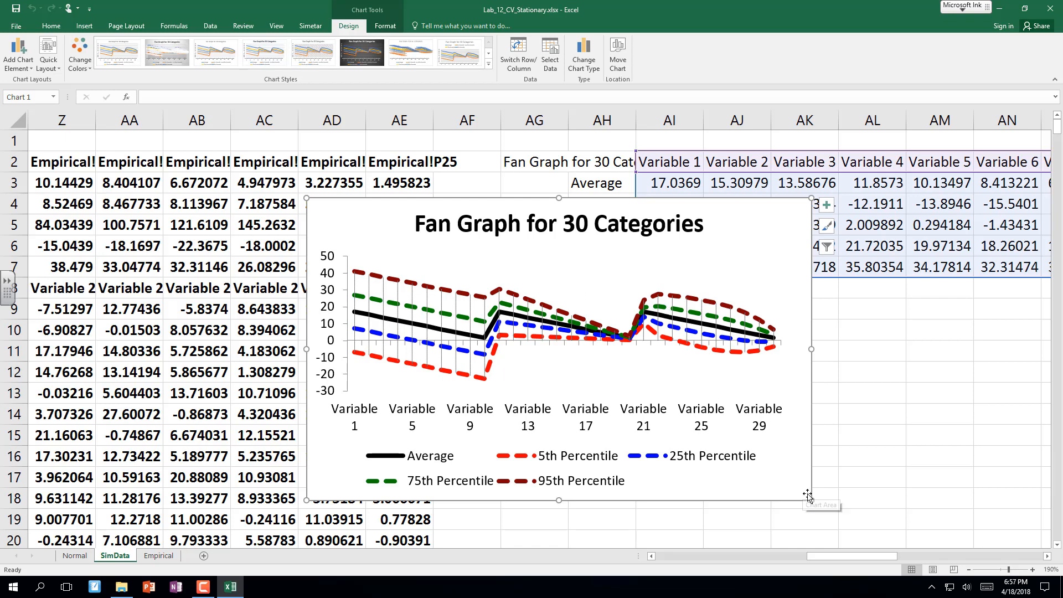
Enlarge the fan graph and move it so its upper-left corner sits near cell AB3.
{"action": "left_click_drag", "start_coordinate": [810, 498], "coordinate": [884, 539]}
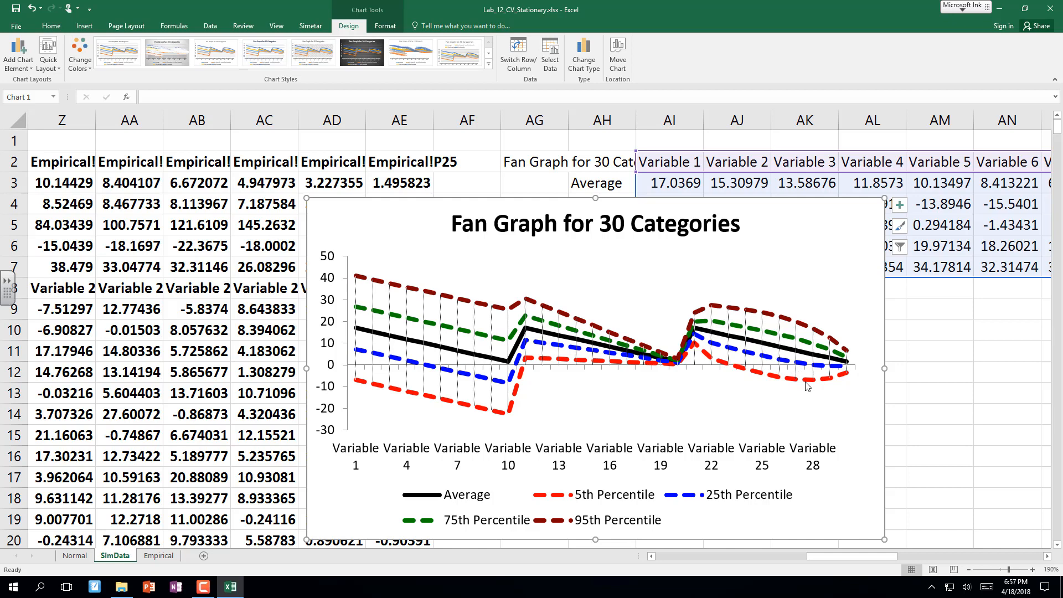
{"action": "mouse_move", "coordinate": [804, 384]}
{"action": "left_click_drag", "start_coordinate": [385, 200], "coordinate": [249, 176]}
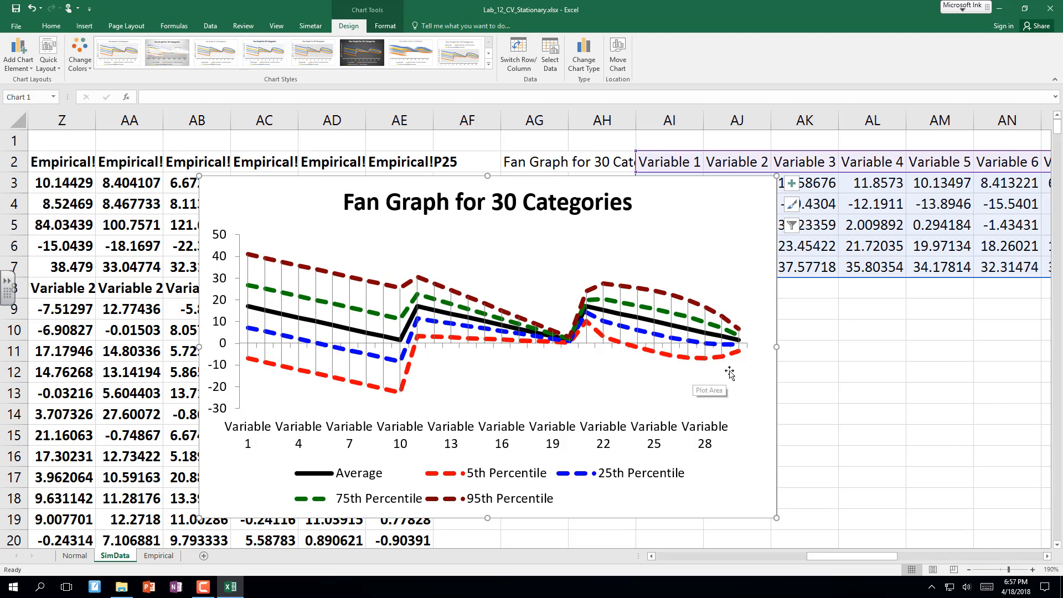
On the Empirical sheet, set the Y-Hat 16 forecast in E17 to 19 and fill the E16:E17 pattern down through E25.
{"action": "left_click", "coordinate": [158, 555]}
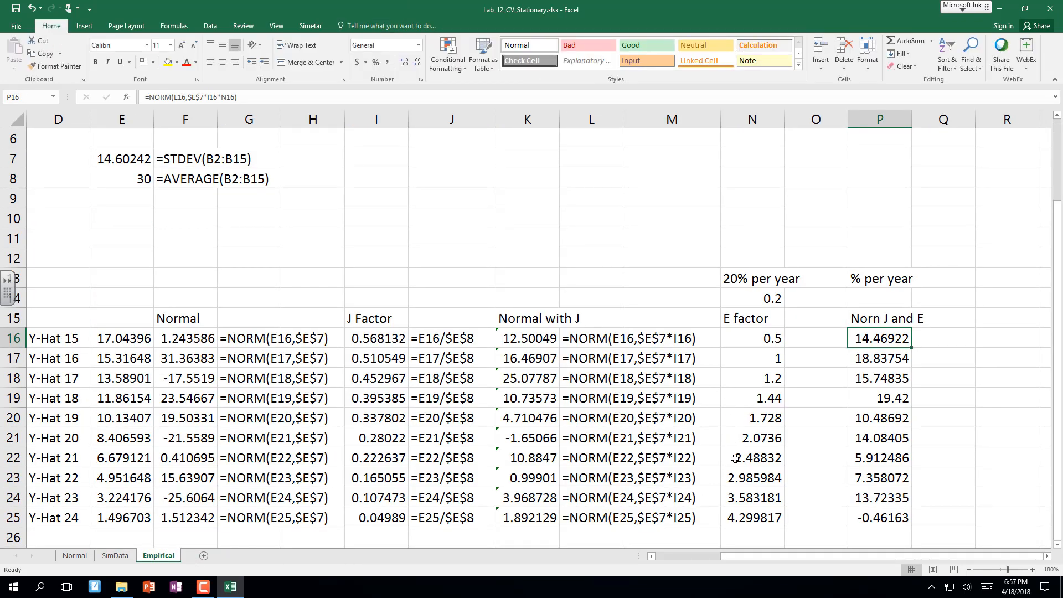
{"action": "scroll", "coordinate": [732, 442], "scroll_direction": "down", "scroll_amount": 2}
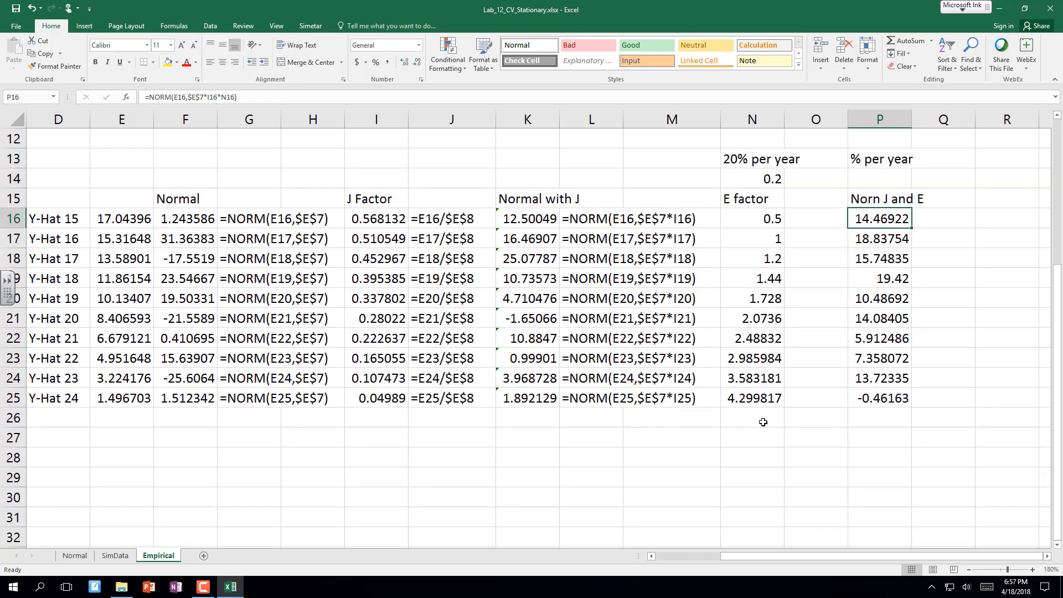
{"action": "left_click", "coordinate": [871, 395]}
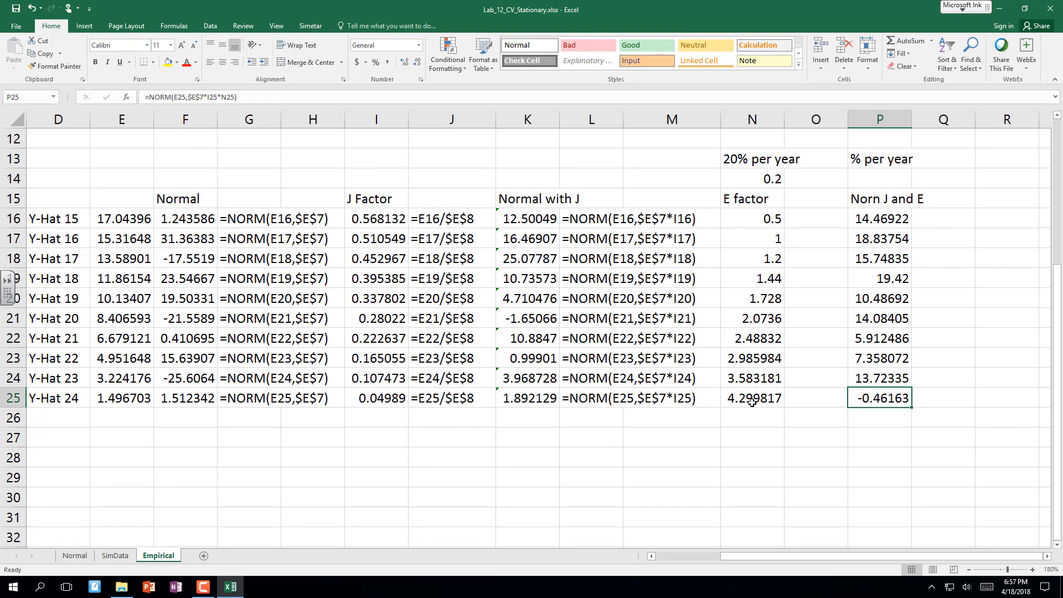
{"action": "left_click", "coordinate": [80, 398]}
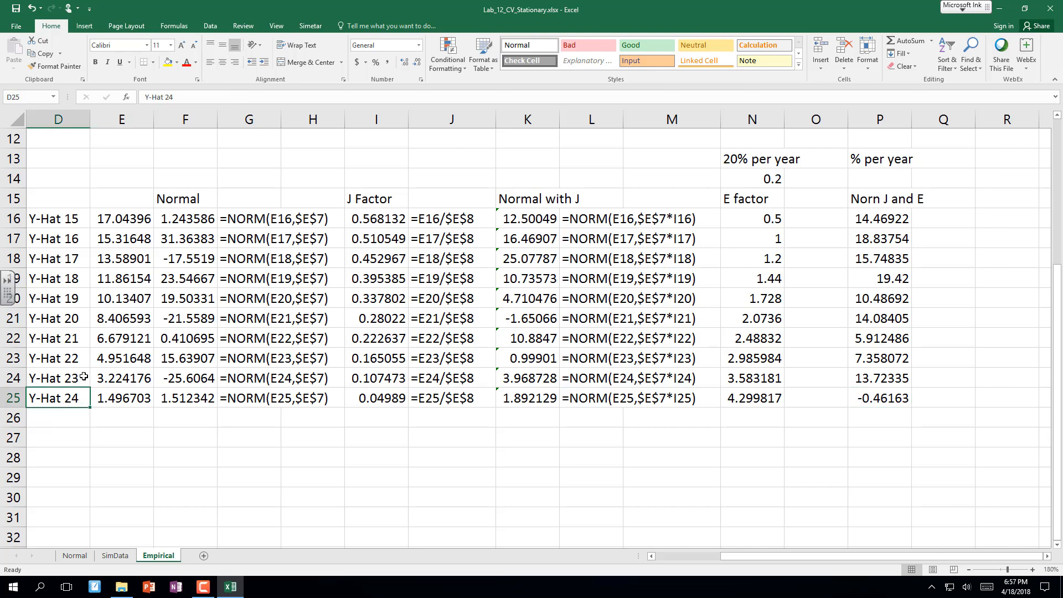
{"action": "left_click", "coordinate": [109, 221]}
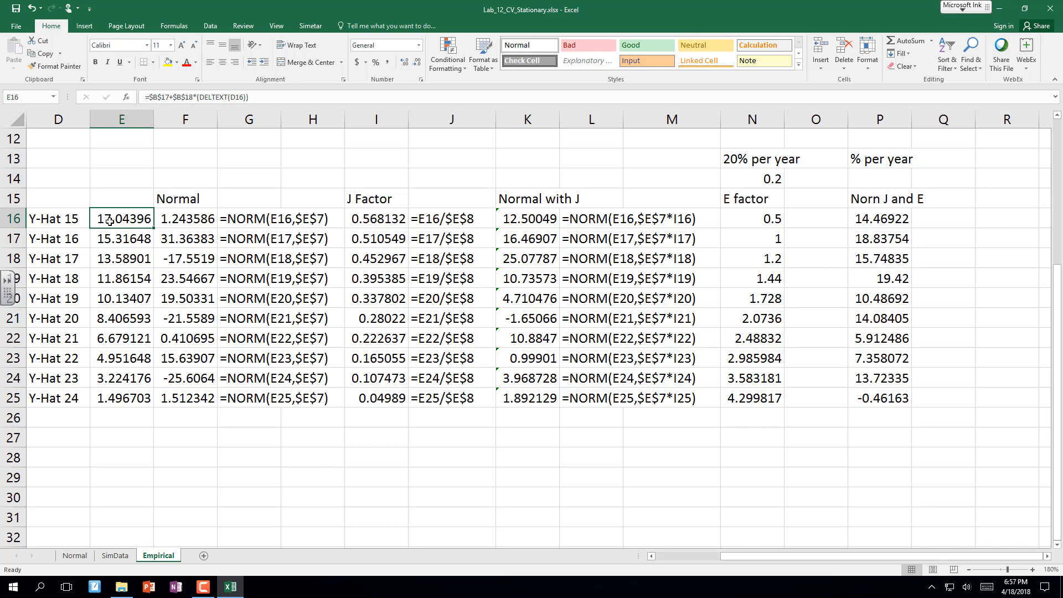
{"action": "key", "text": "Down"}
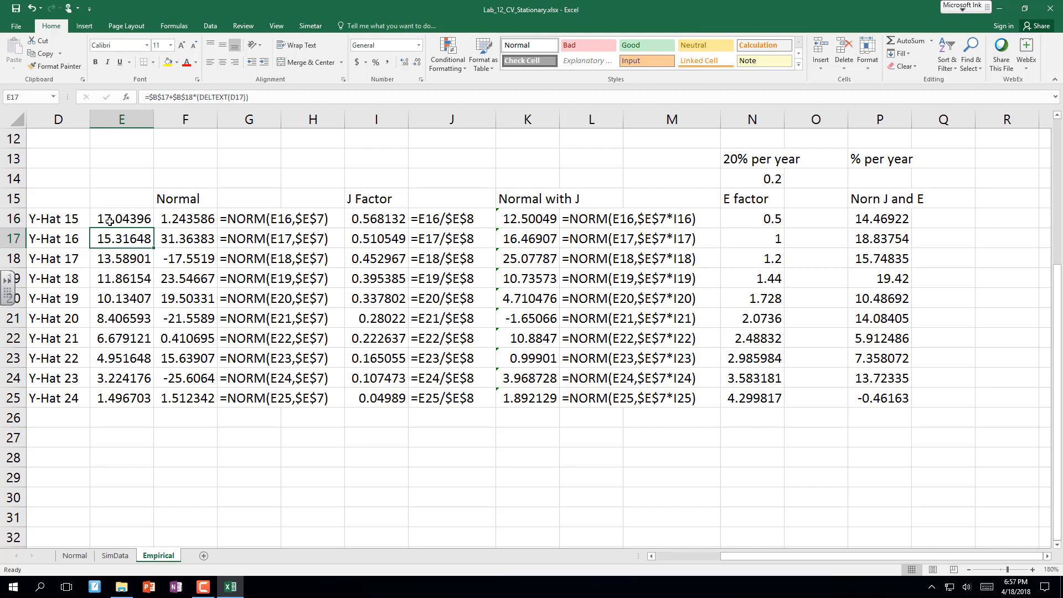
{"action": "type", "text": "19"}
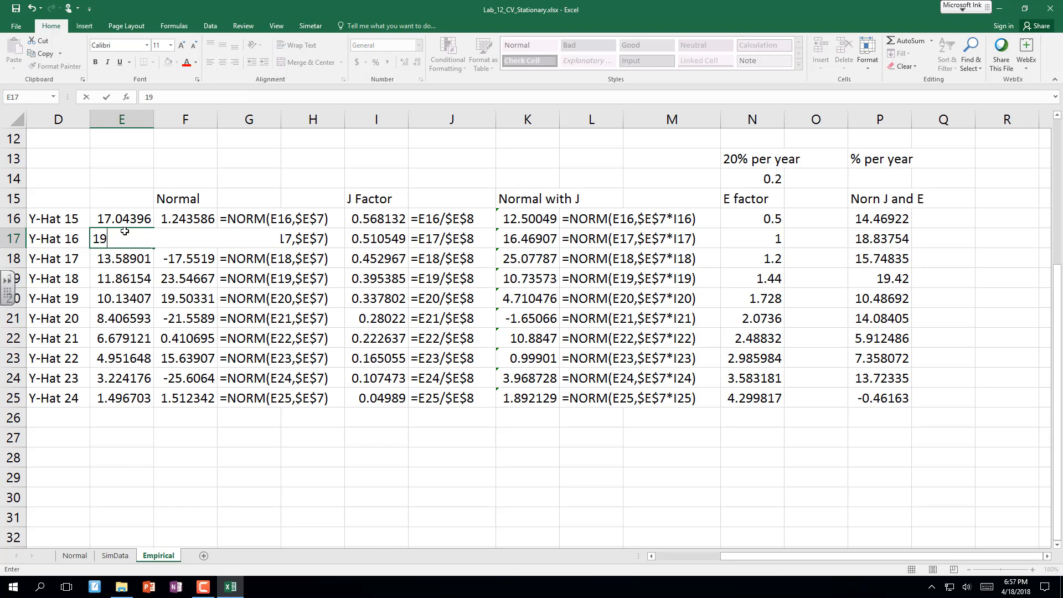
{"action": "key", "text": "Return"}
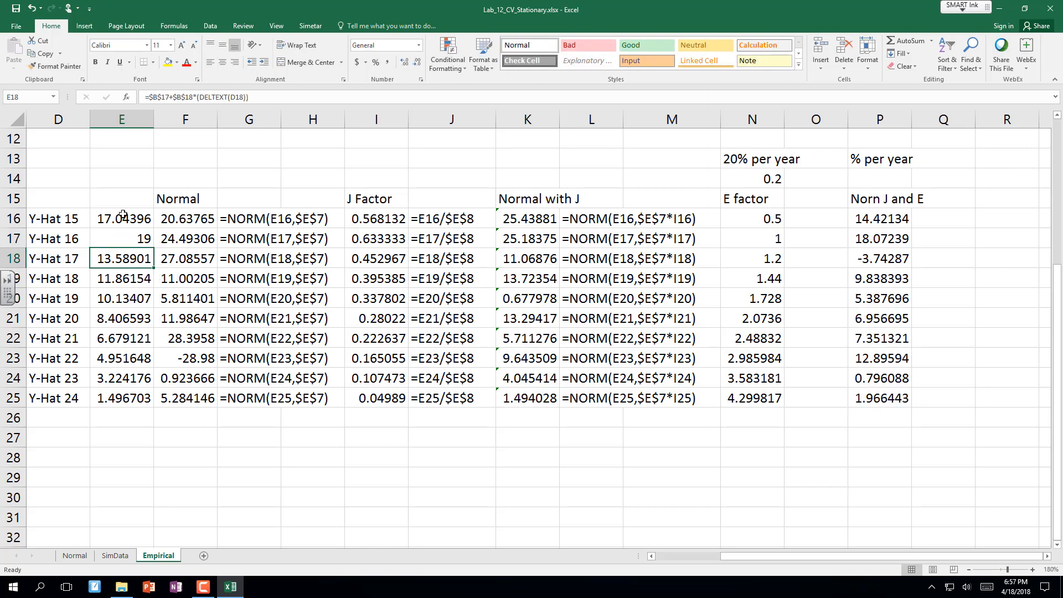
{"action": "left_click_drag", "start_coordinate": [124, 218], "coordinate": [152, 408]}
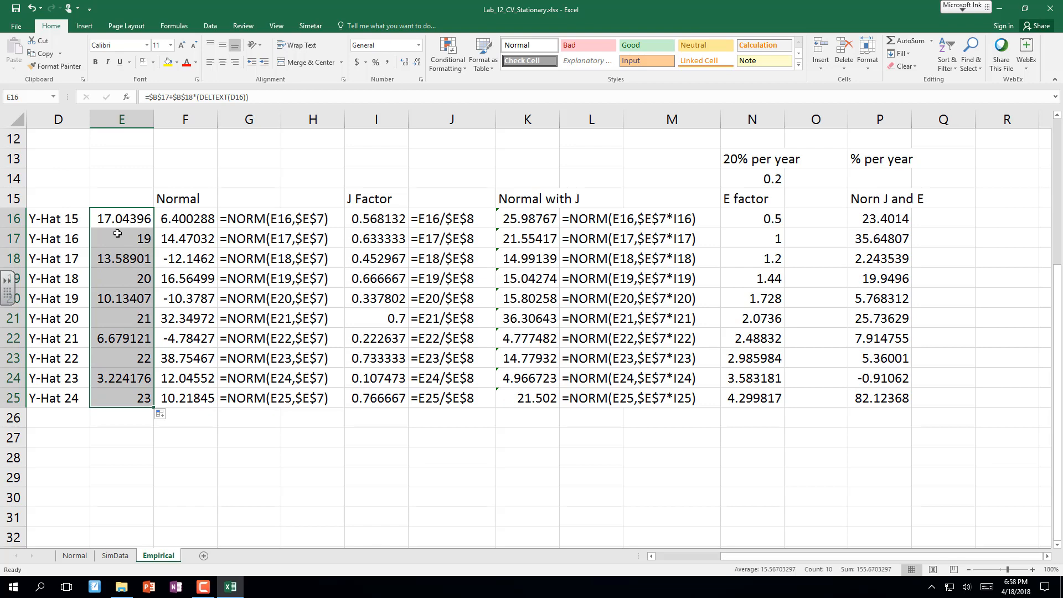
Set the Y-Hat 17 through Y-Hat 20 forecasts in E18:E21 to 21, 23, 25 and 27.
{"action": "left_click", "coordinate": [117, 258]}
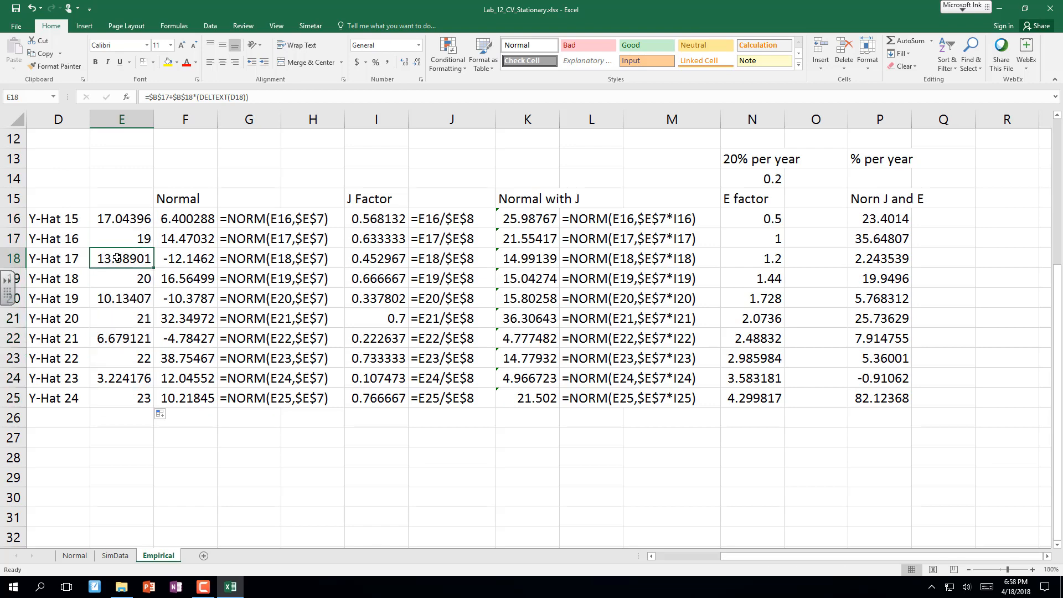
{"action": "type", "text": "21"}
{"action": "key", "text": "Return"}
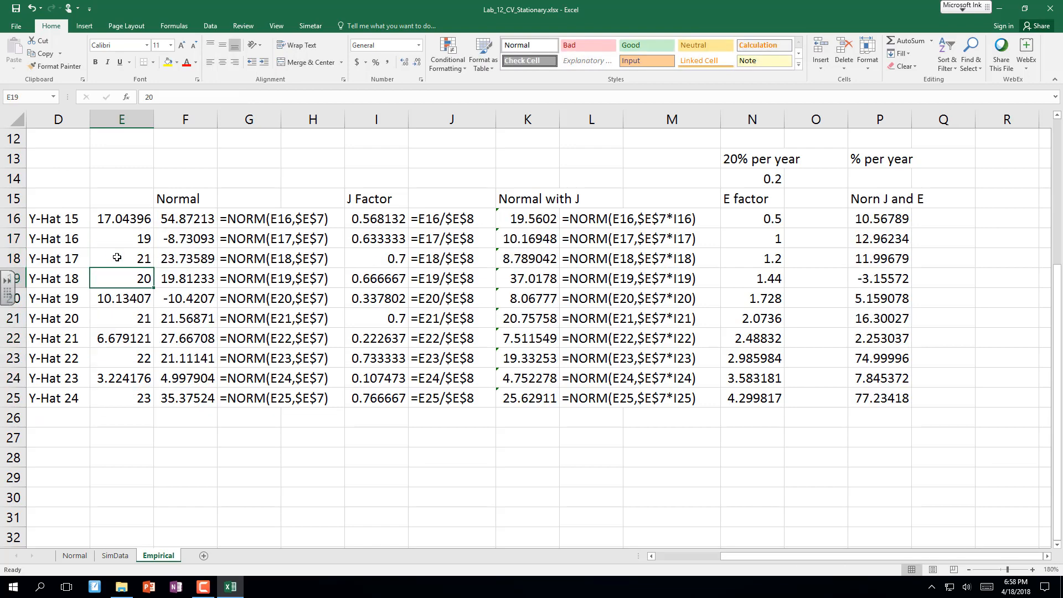
{"action": "type", "text": "20"}
{"action": "key", "text": "BackSpace"}
{"action": "type", "text": "3"}
{"action": "key", "text": "Return"}
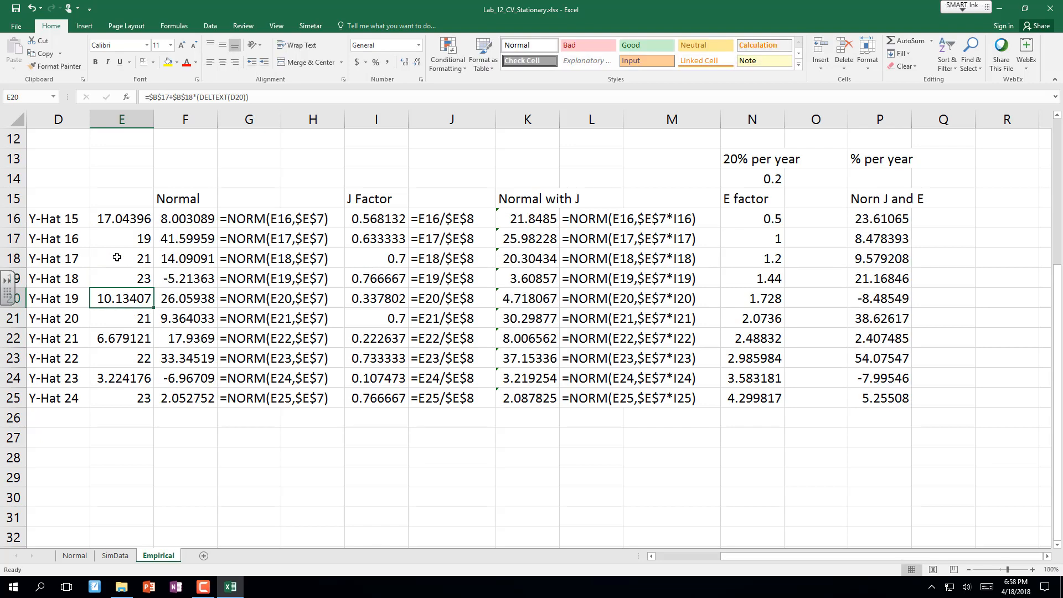
{"action": "type", "text": "25"}
{"action": "key", "text": "Return"}
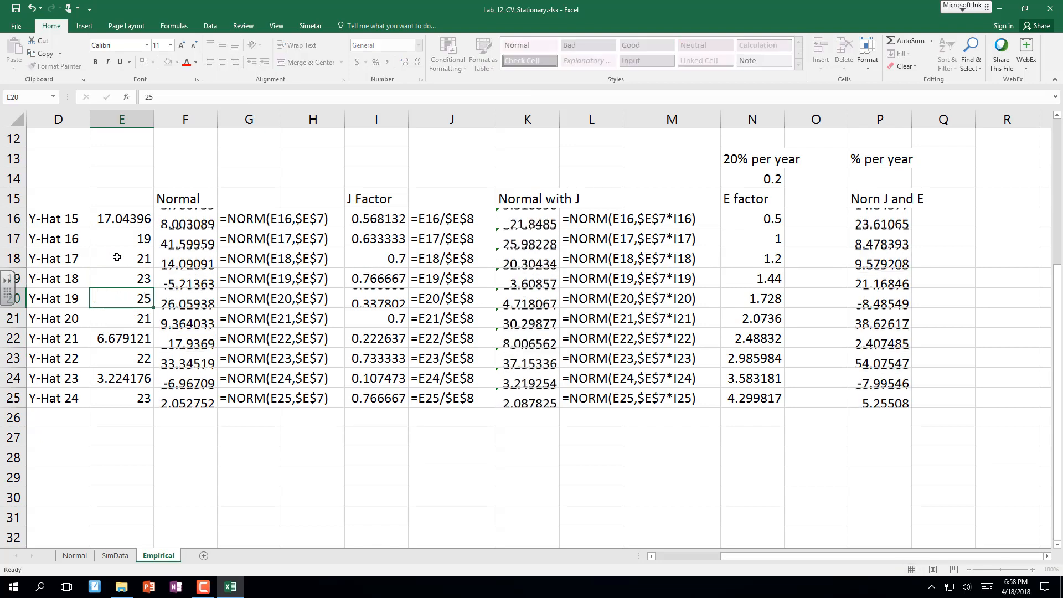
{"action": "type", "text": "21"}
{"action": "key", "text": "BackSpace"}
{"action": "type", "text": "7"}
{"action": "key", "text": "Return"}
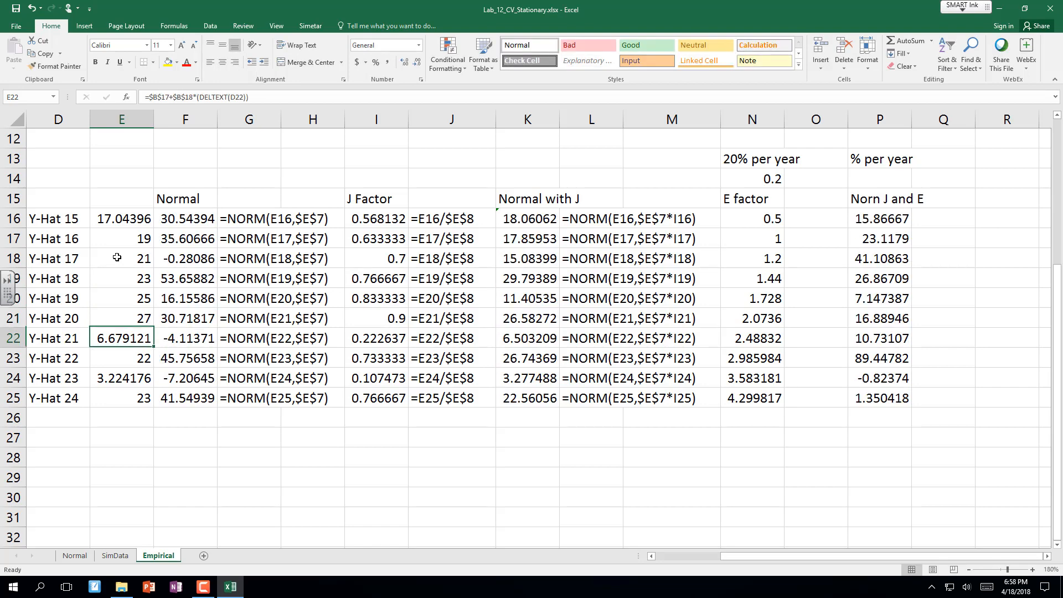
Set the Y-Hat 21 through Y-Hat 24 forecasts in E22:E25 to 29, 31, 33 and 35.
{"action": "type", "text": "2"}
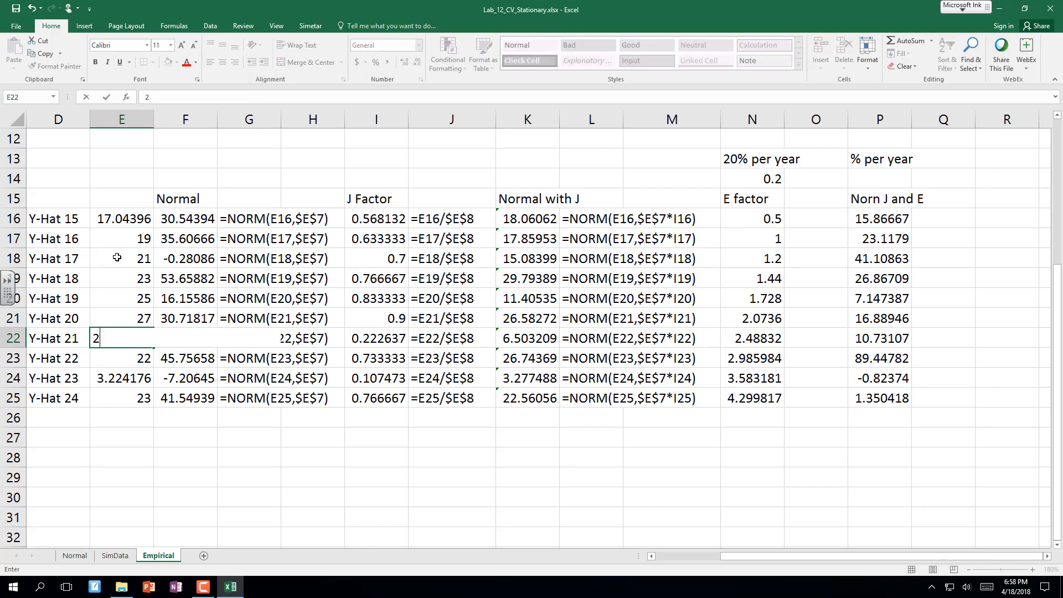
{"action": "type", "text": "9"}
{"action": "key", "text": "Return"}
{"action": "type", "text": "31"}
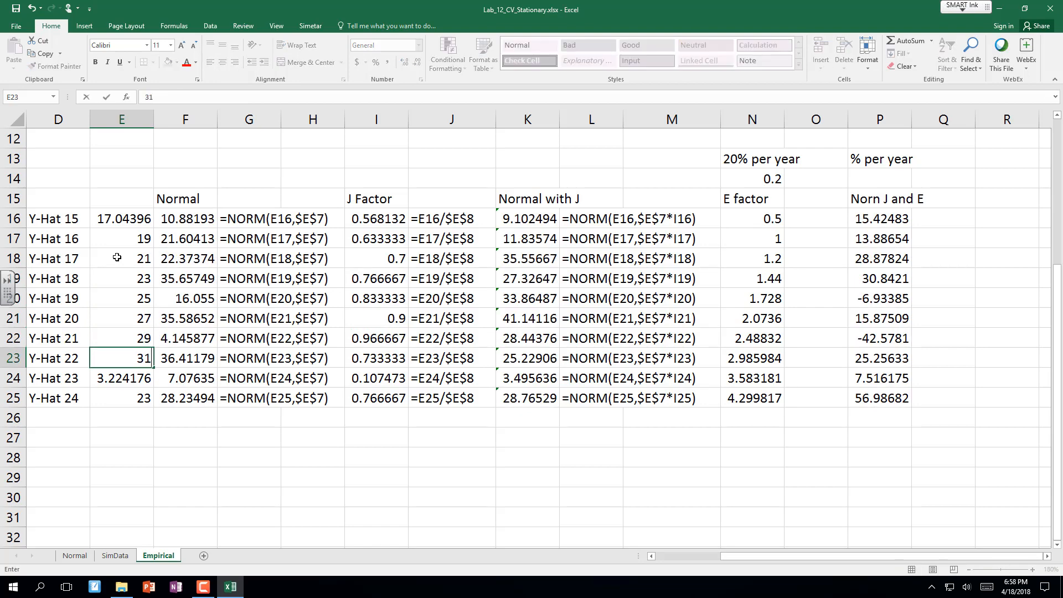
{"action": "key", "text": "Return"}
{"action": "type", "text": "33"}
{"action": "key", "text": "Return"}
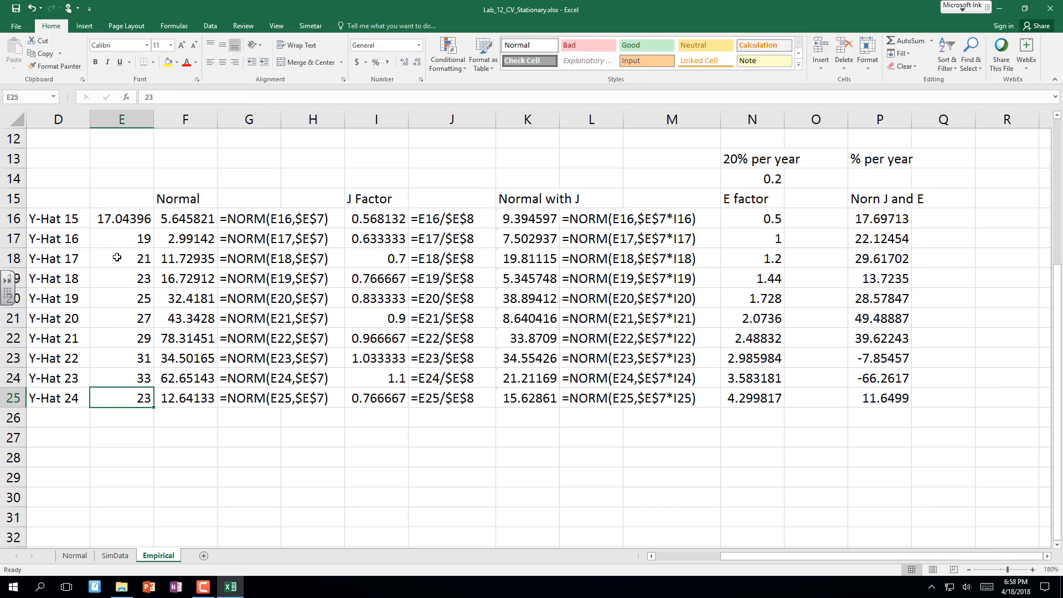
{"action": "type", "text": "34"}
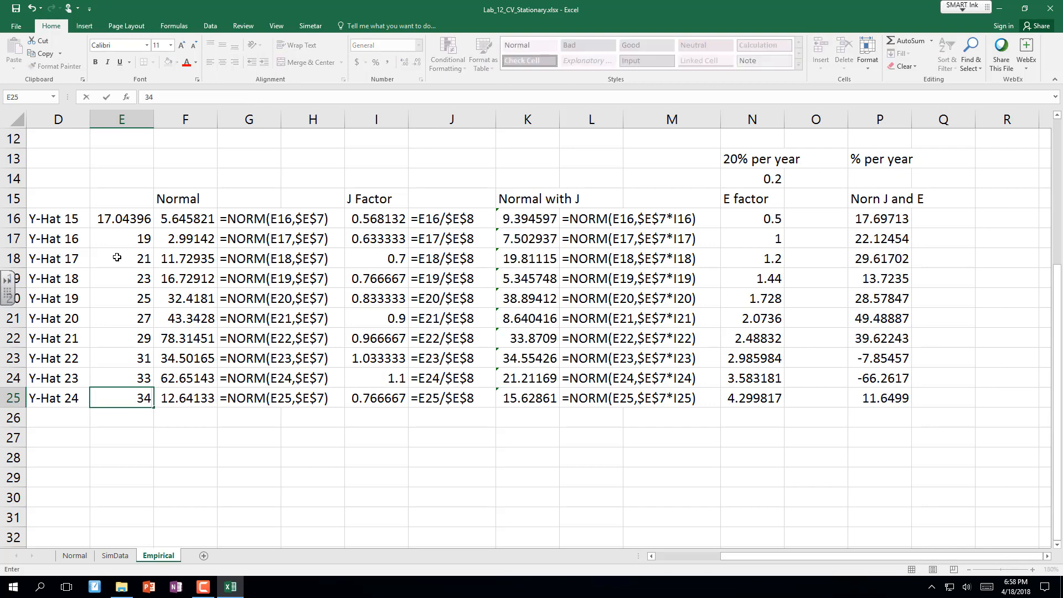
{"action": "key", "text": "BackSpace"}
{"action": "type", "text": "5"}
{"action": "key", "text": "Return"}
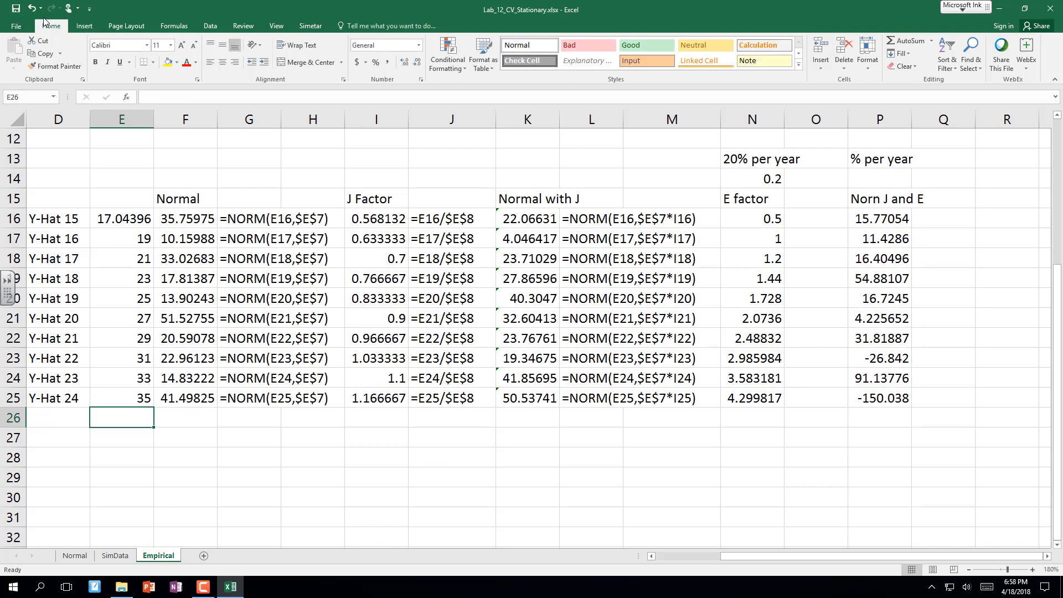
Rerun the Simetar simulation with 500 iterations and the existing output variables to update the SimData fan graph.
{"action": "left_click", "coordinate": [311, 26]}
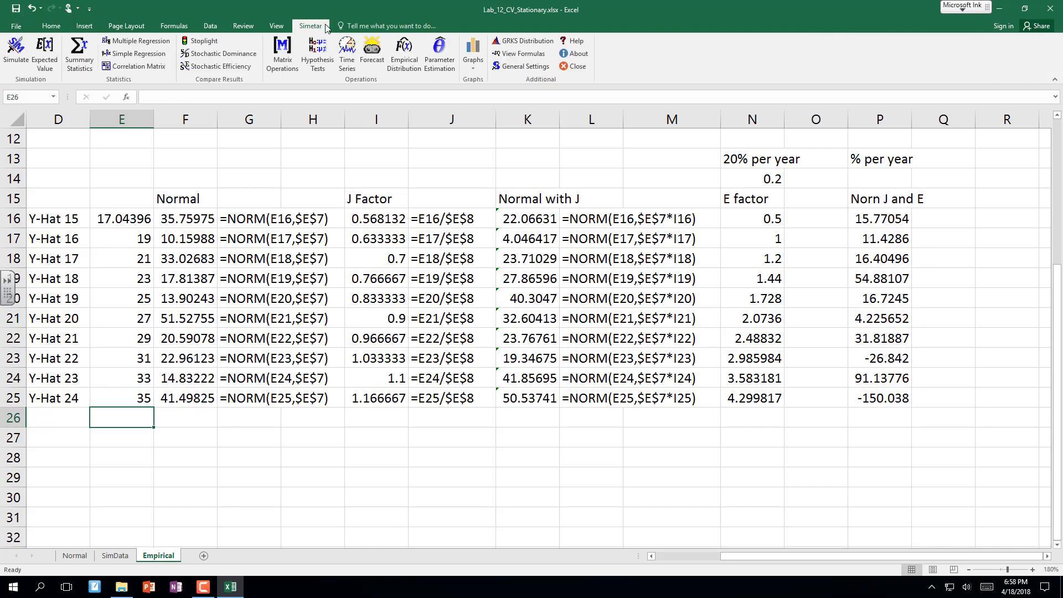
{"action": "left_click", "coordinate": [17, 53]}
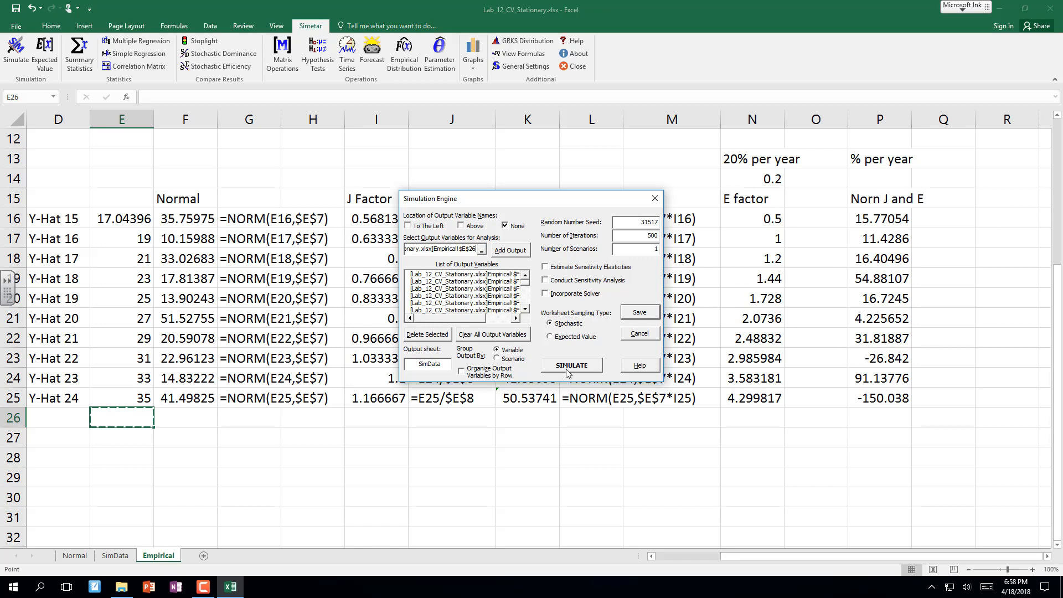
{"action": "left_click", "coordinate": [567, 370]}
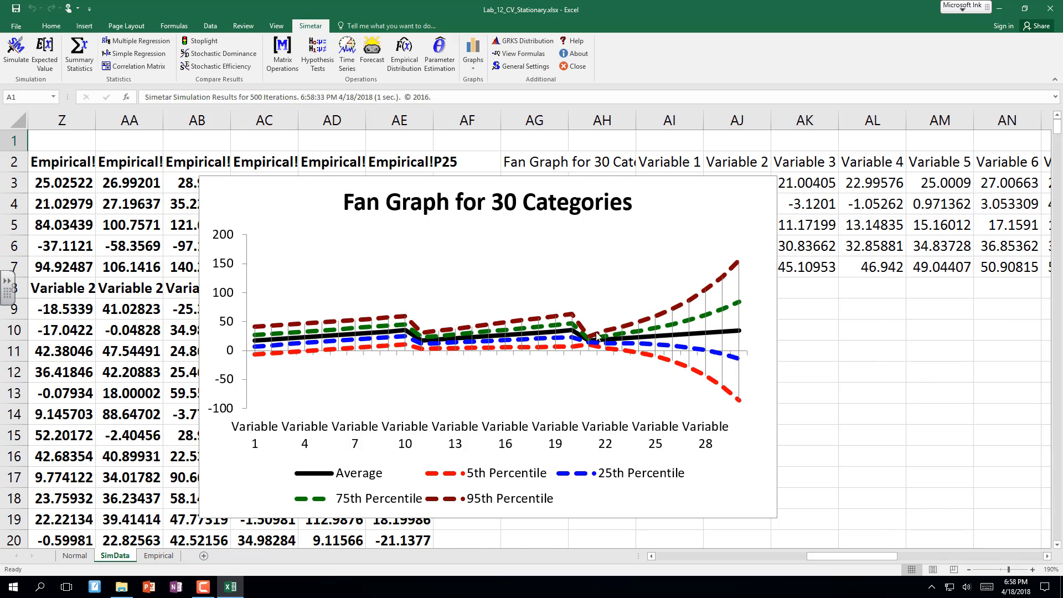
{"action": "mouse_move", "coordinate": [597, 339]}
Return to the Empirical sheet and save the workbook.
{"action": "left_click", "coordinate": [159, 556]}
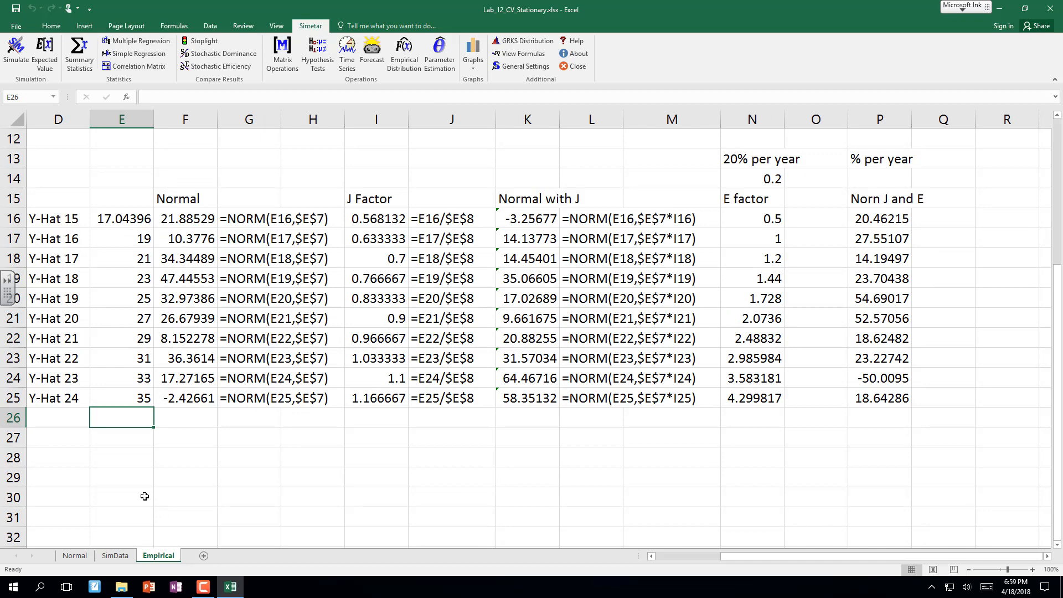
{"action": "left_click", "coordinate": [68, 438]}
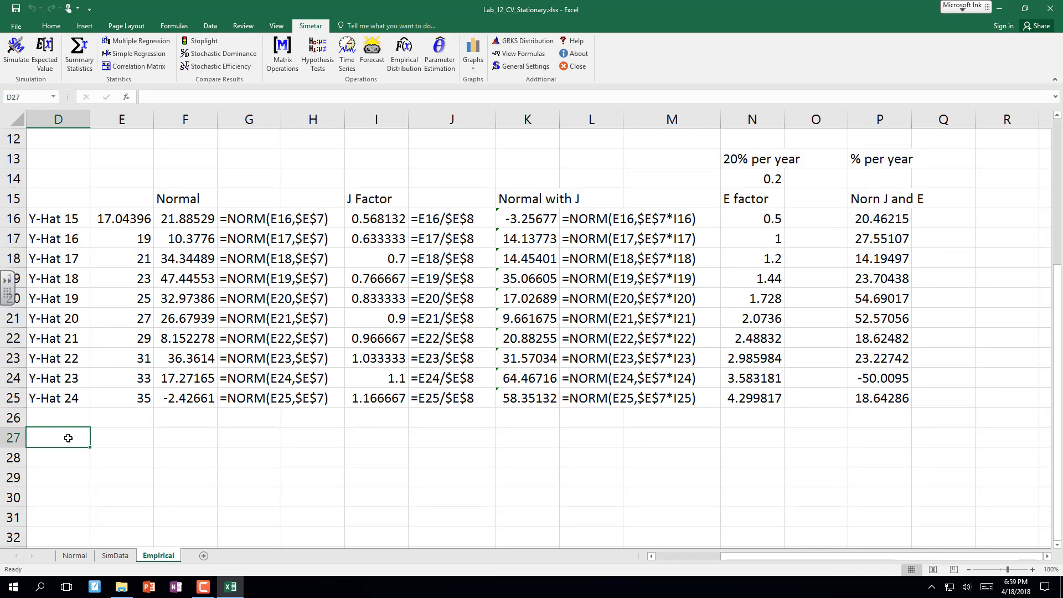
{"action": "left_click", "coordinate": [17, 9]}
{"action": "left_click", "coordinate": [101, 441]}
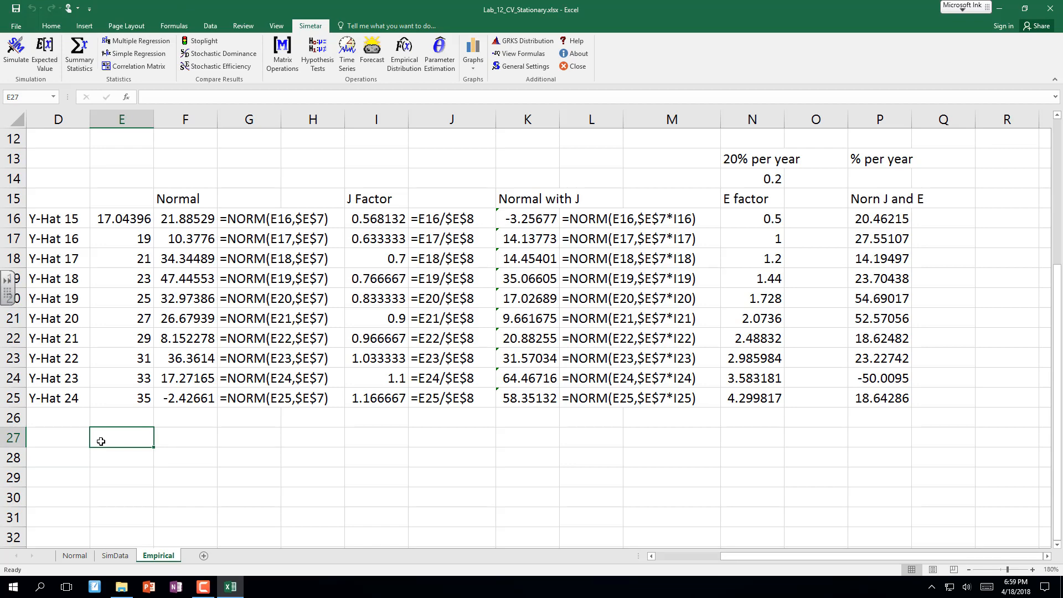
Estimate an empirical distribution for the labelled Random X data in B1:B15 as percentage deviations from mean, with output at A27.
{"action": "key", "text": "Left"}
{"action": "key", "text": "Left"}
{"action": "key", "text": "Left"}
{"action": "key", "text": "Left"}
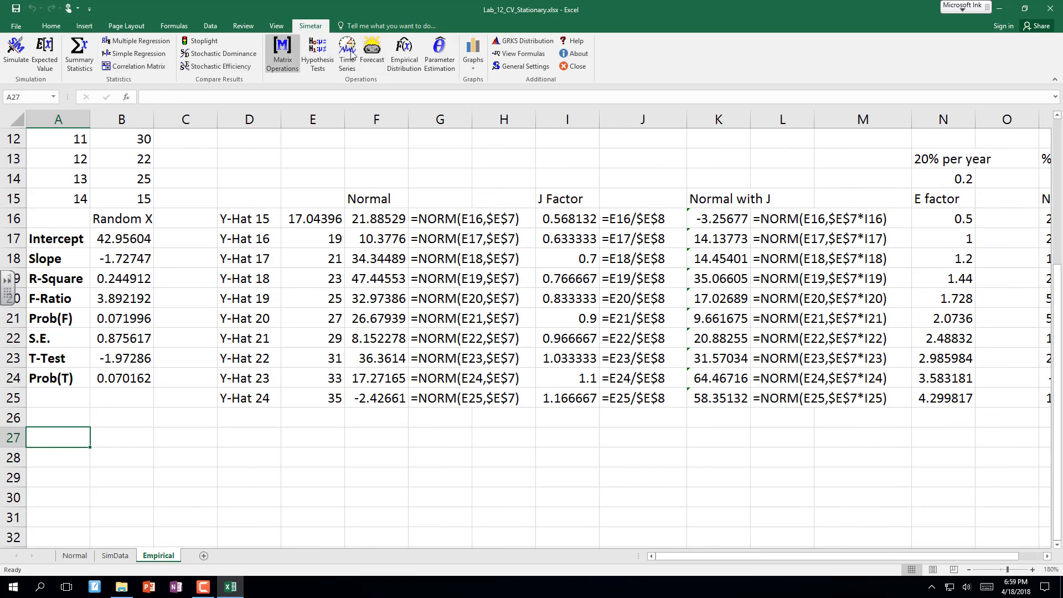
{"action": "left_click", "coordinate": [400, 48]}
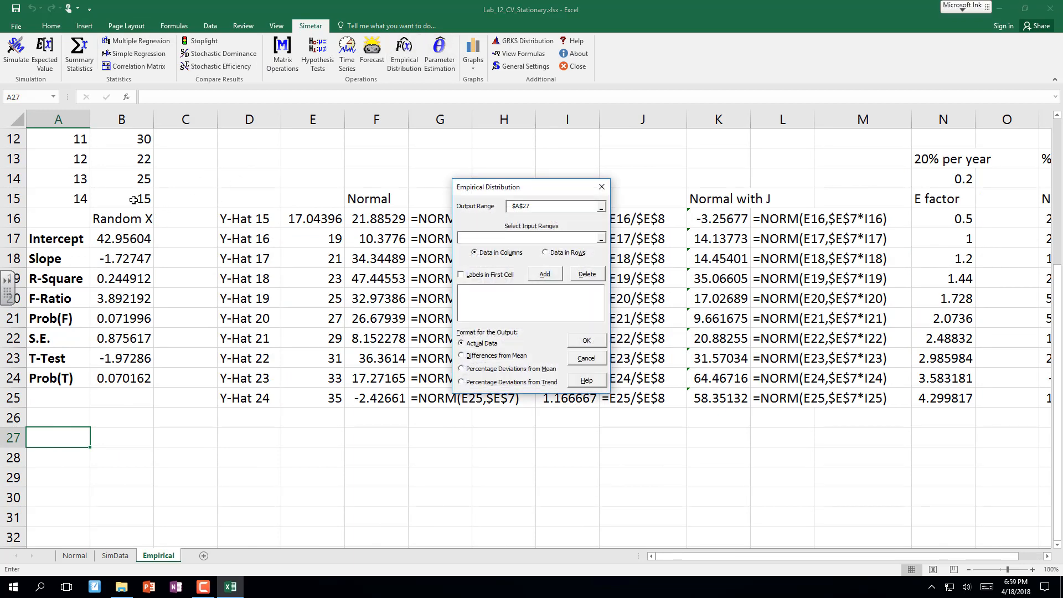
{"action": "left_click_drag", "start_coordinate": [132, 199], "coordinate": [119, 137]}
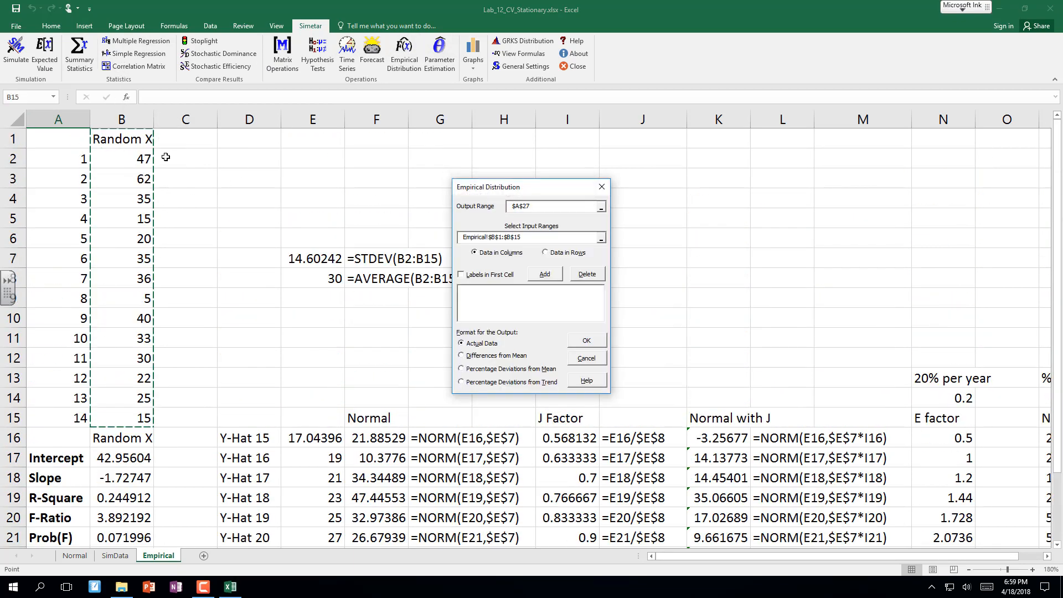
{"action": "left_click", "coordinate": [493, 275]}
{"action": "left_click", "coordinate": [545, 274]}
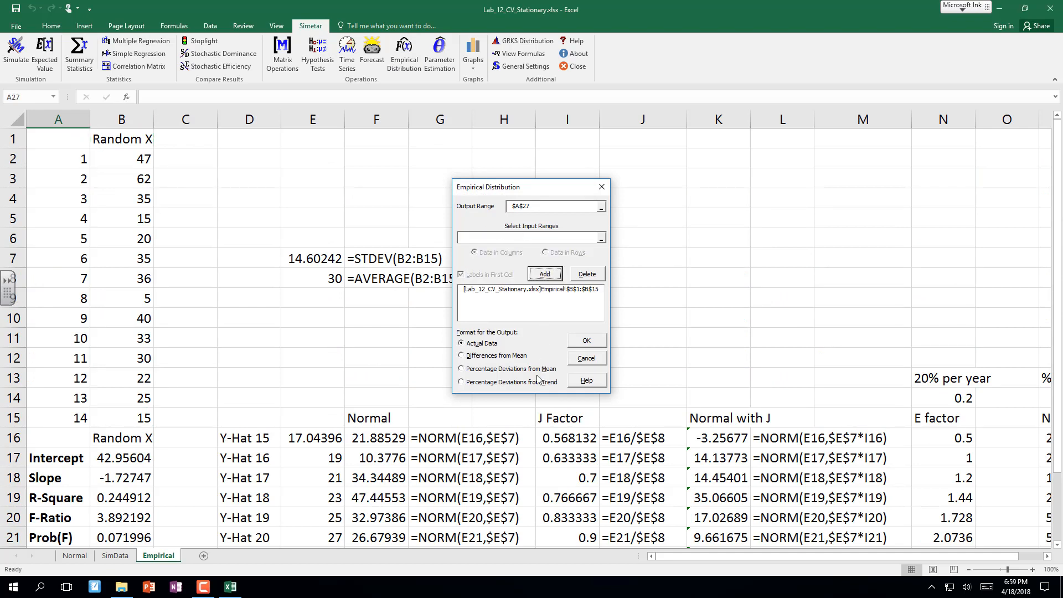
{"action": "left_click", "coordinate": [460, 369]}
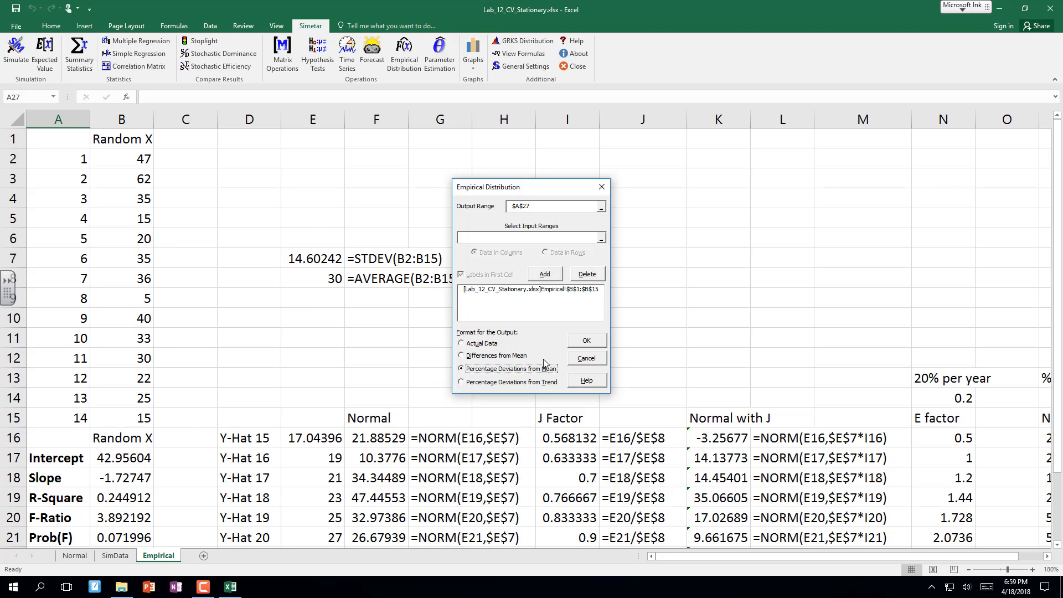
{"action": "left_click", "coordinate": [589, 344]}
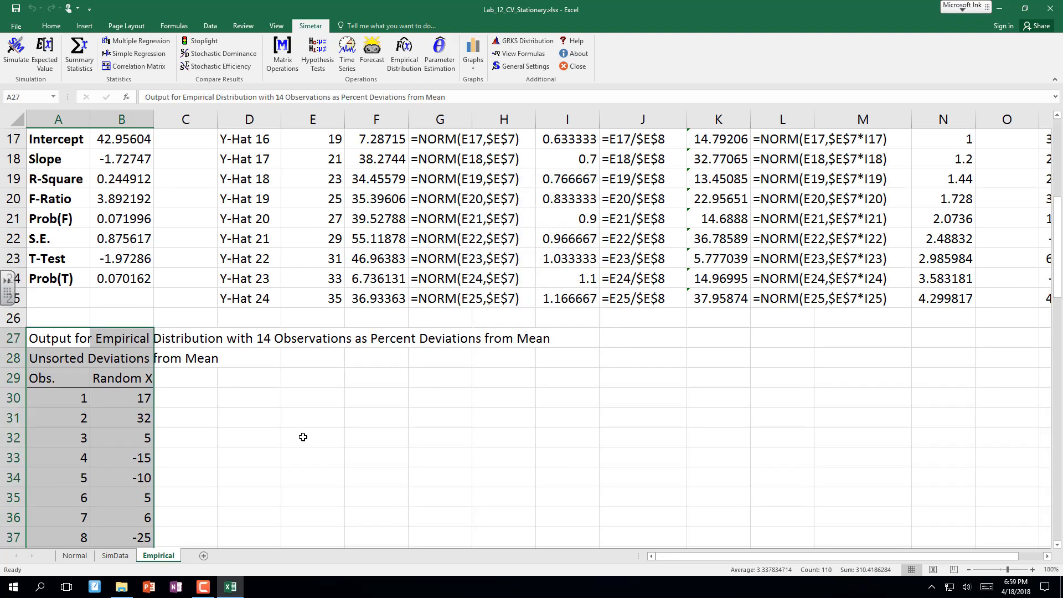
Examine the empirical distribution output from the unsorted deviations through the sorted deviations as a percent of mean.
{"action": "left_click", "coordinate": [201, 424]}
{"action": "key", "text": "ctrl+Down"}
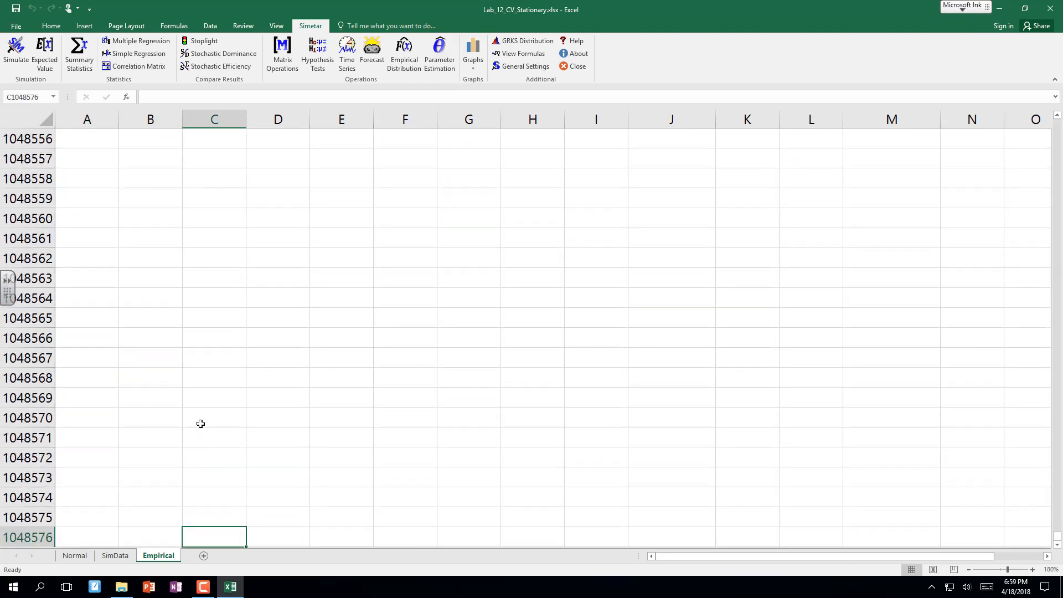
{"action": "key", "text": "ctrl+Up"}
{"action": "key", "text": "Down"}
{"action": "key", "text": "Down"}
{"action": "key", "text": "Down"}
{"action": "key", "text": "Down"}
{"action": "key", "text": "Down"}
{"action": "key", "text": "Down"}
{"action": "key", "text": "Down"}
{"action": "key", "text": "Down"}
{"action": "key", "text": "Down"}
{"action": "key", "text": "Down"}
{"action": "key", "text": "Down"}
{"action": "key", "text": "Down"}
{"action": "key", "text": "Down"}
{"action": "key", "text": "Down"}
{"action": "key", "text": "Down"}
{"action": "key", "text": "Down"}
{"action": "key", "text": "Down"}
{"action": "key", "text": "Down"}
{"action": "key", "text": "Down"}
{"action": "key", "text": "Down"}
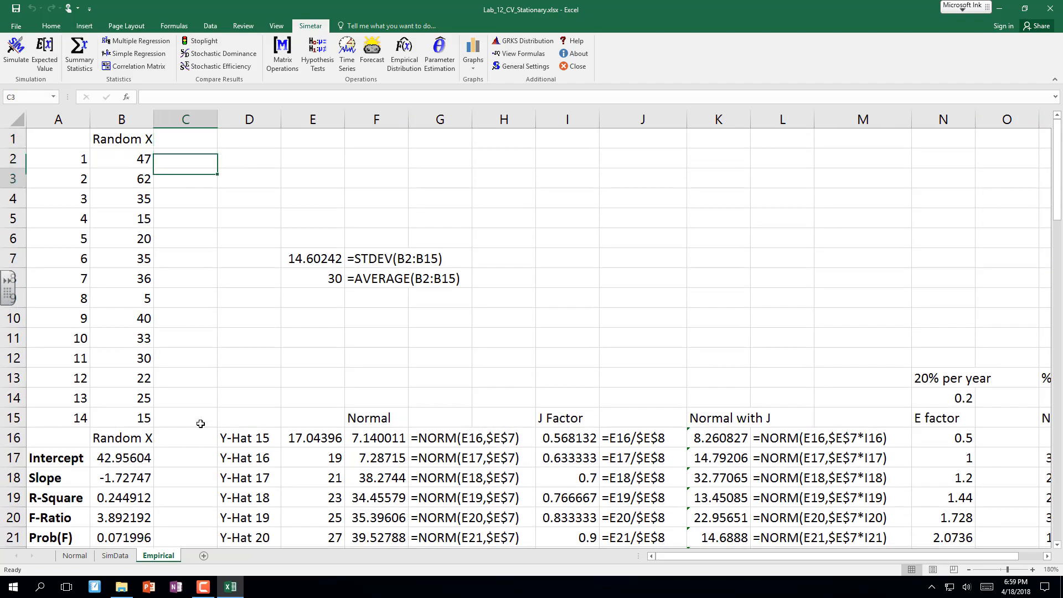
{"action": "key", "text": "Down"}
{"action": "key", "text": "Down"}
{"action": "key", "text": "Down"}
{"action": "key", "text": "Down"}
{"action": "key", "text": "Down"}
{"action": "key", "text": "Down"}
{"action": "key", "text": "Down"}
{"action": "key", "text": "Down"}
{"action": "key", "text": "Down"}
{"action": "key", "text": "Down"}
{"action": "key", "text": "Down"}
{"action": "key", "text": "Down"}
{"action": "key", "text": "Down"}
{"action": "key", "text": "Down"}
{"action": "key", "text": "Down"}
{"action": "key", "text": "Down"}
{"action": "key", "text": "Down"}
{"action": "key", "text": "Down"}
{"action": "key", "text": "Down"}
{"action": "key", "text": "Down"}
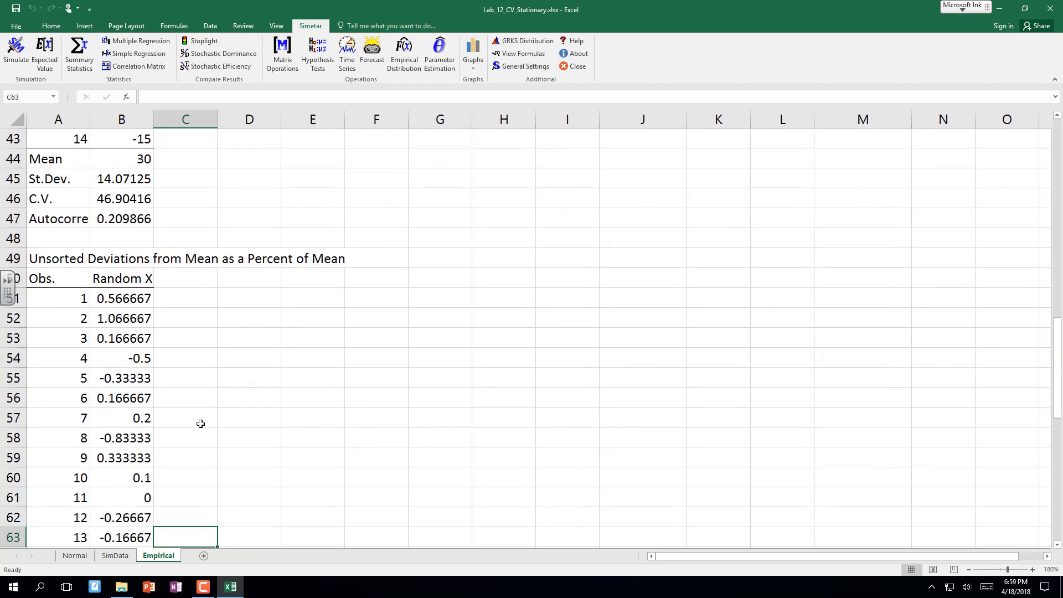
{"action": "key", "text": "Down"}
{"action": "key", "text": "Down"}
{"action": "key", "text": "Down"}
{"action": "key", "text": "Down"}
{"action": "key", "text": "Down"}
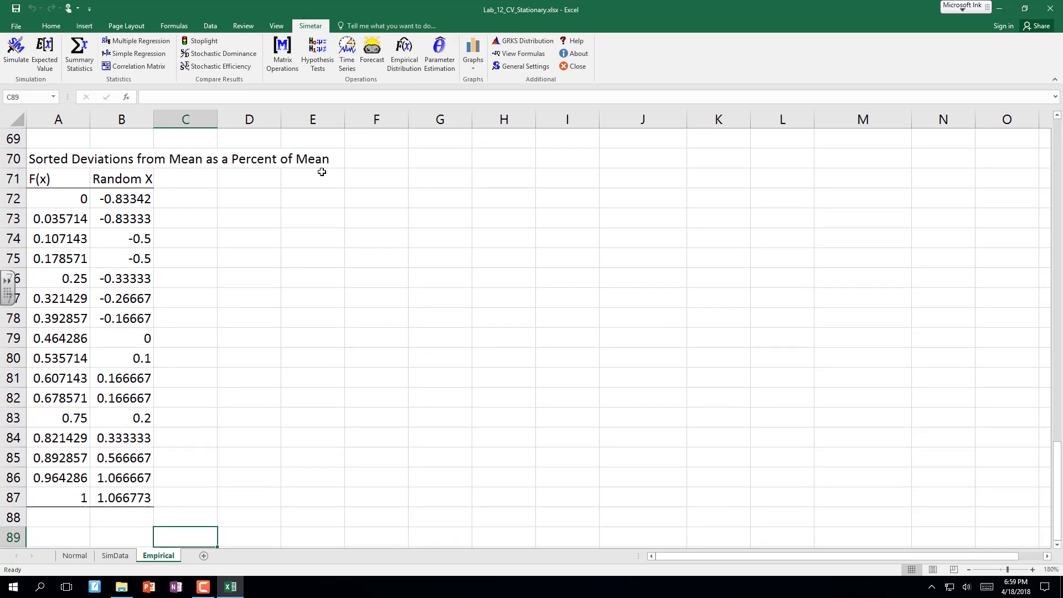
Enter the label "Stoch Val" in D73 beside the sorted deviations table.
{"action": "left_click", "coordinate": [249, 225]}
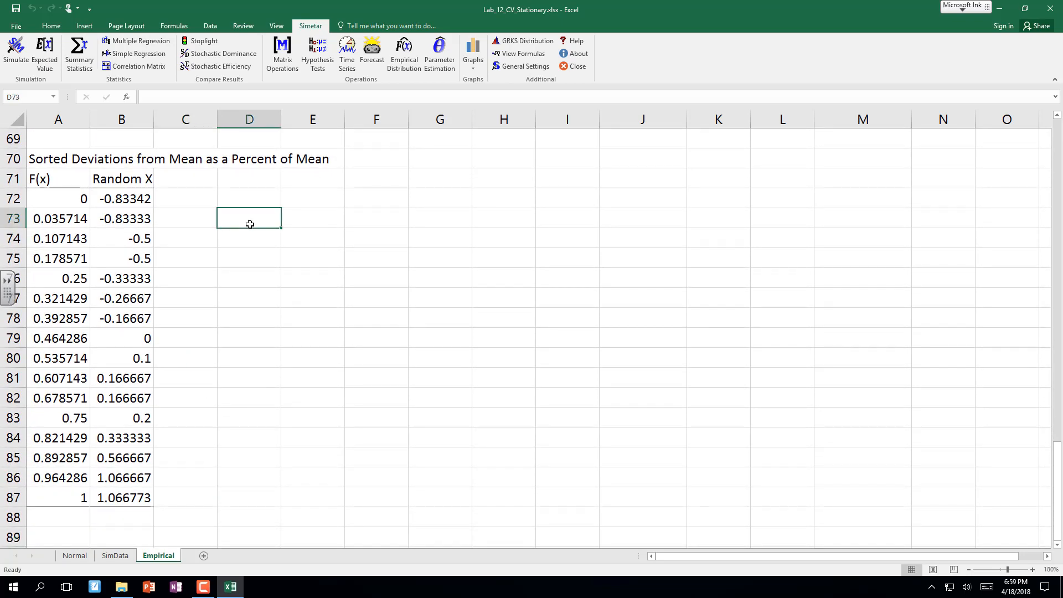
{"action": "type", "text": "Stoch"}
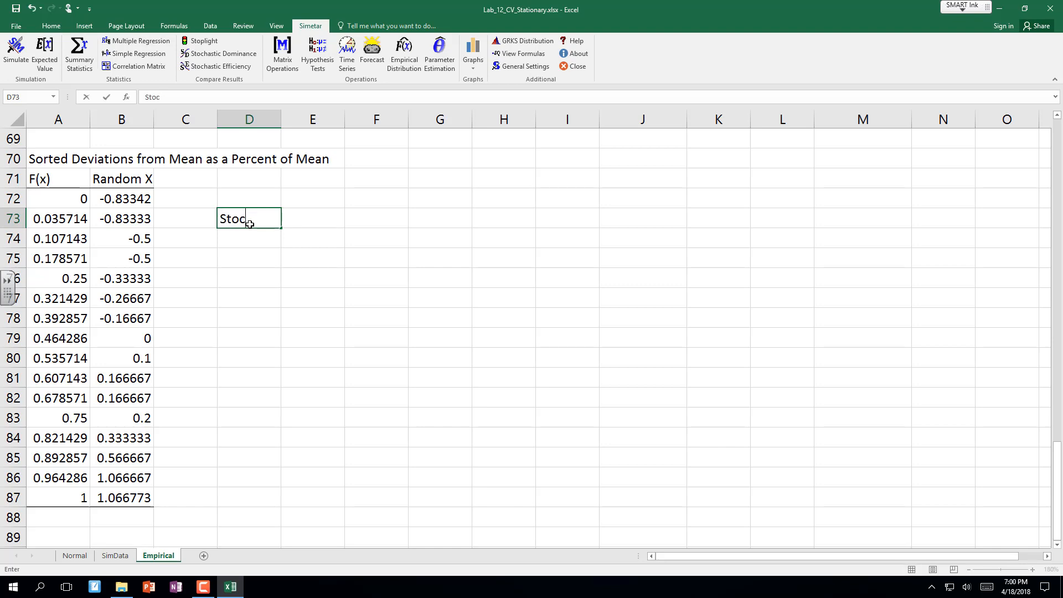
{"action": "type", "text": "h Val"}
{"action": "key", "text": "Return"}
Enter the stochastic value formula =EMP(B72:B87,A72:A87) in E73 from the sorted deviations and their F(x) probabilities.
{"action": "key", "text": "Up"}
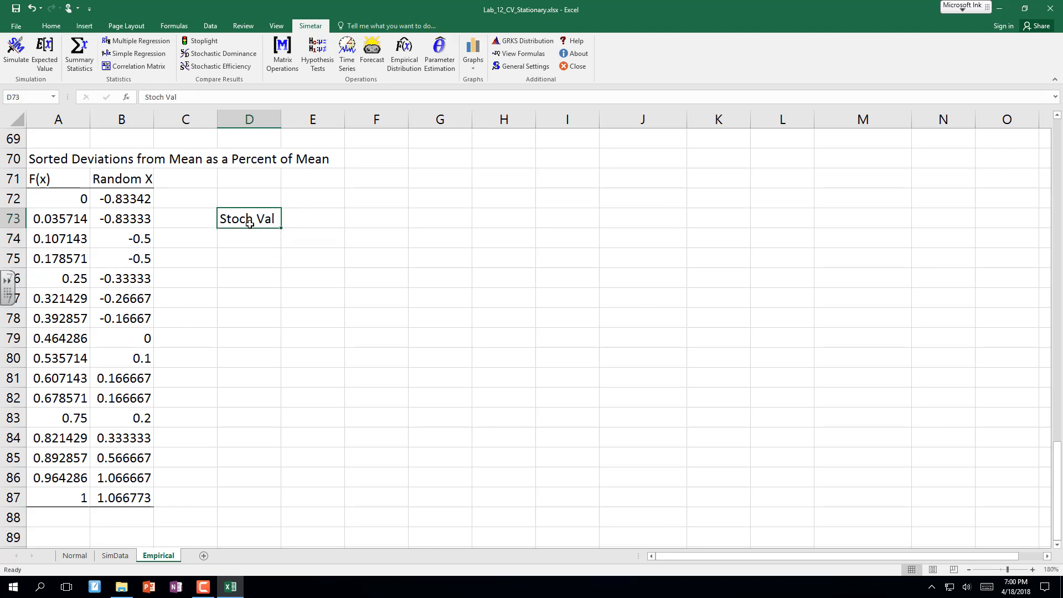
{"action": "key", "text": "Right"}
{"action": "type", "text": "=e"}
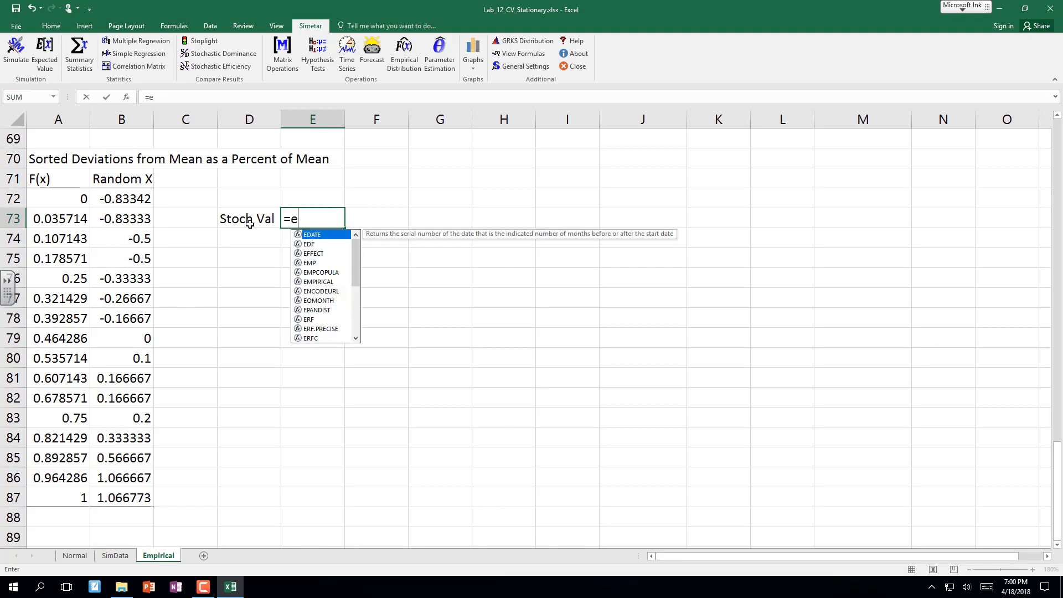
{"action": "type", "text": "mp("}
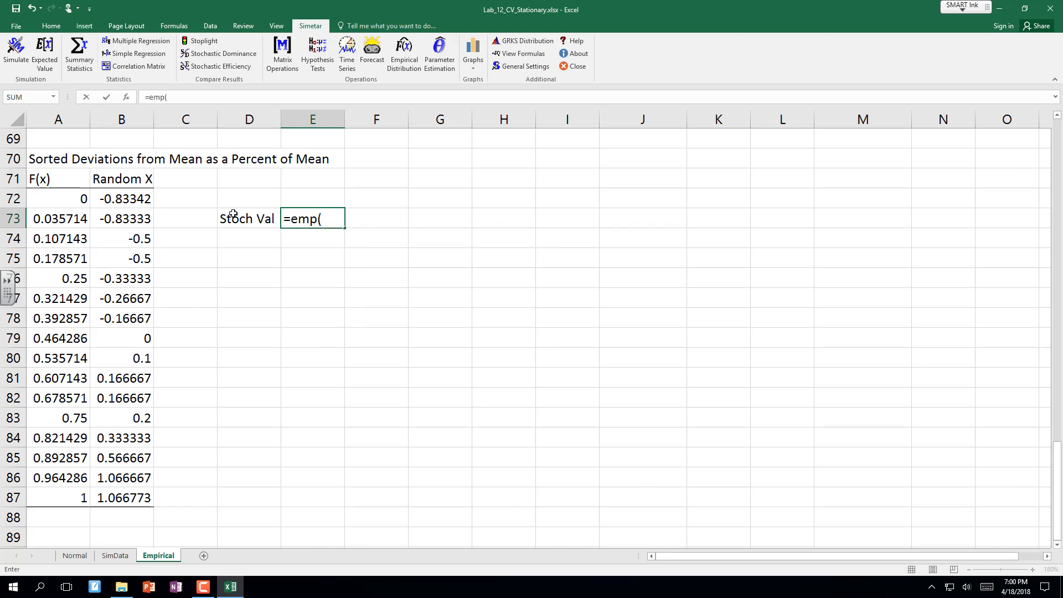
{"action": "left_click_drag", "start_coordinate": [127, 198], "coordinate": [110, 491]}
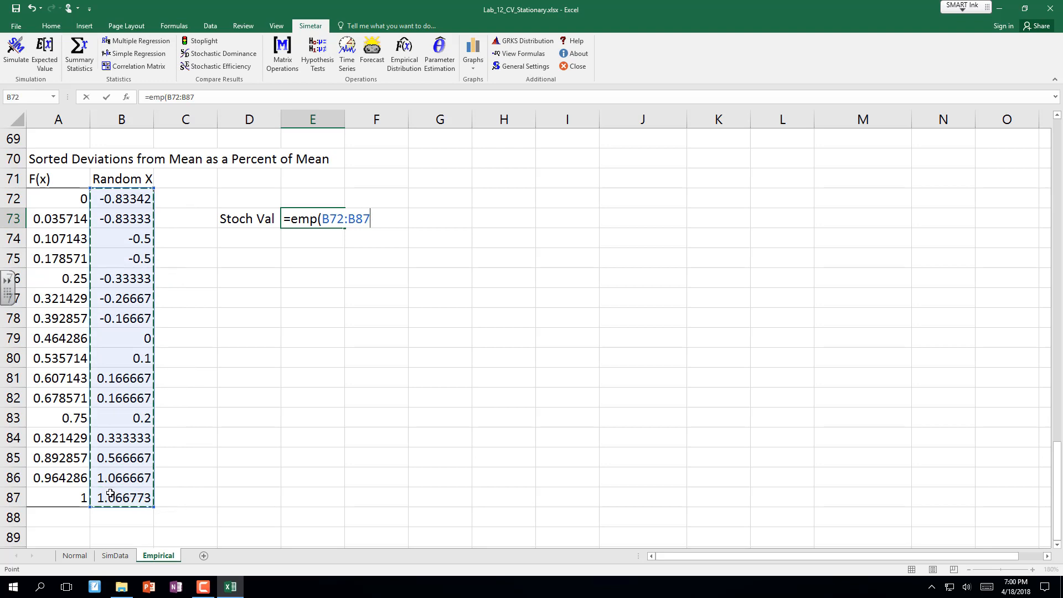
{"action": "type", "text": ","}
{"action": "left_click_drag", "start_coordinate": [51, 199], "coordinate": [49, 502]}
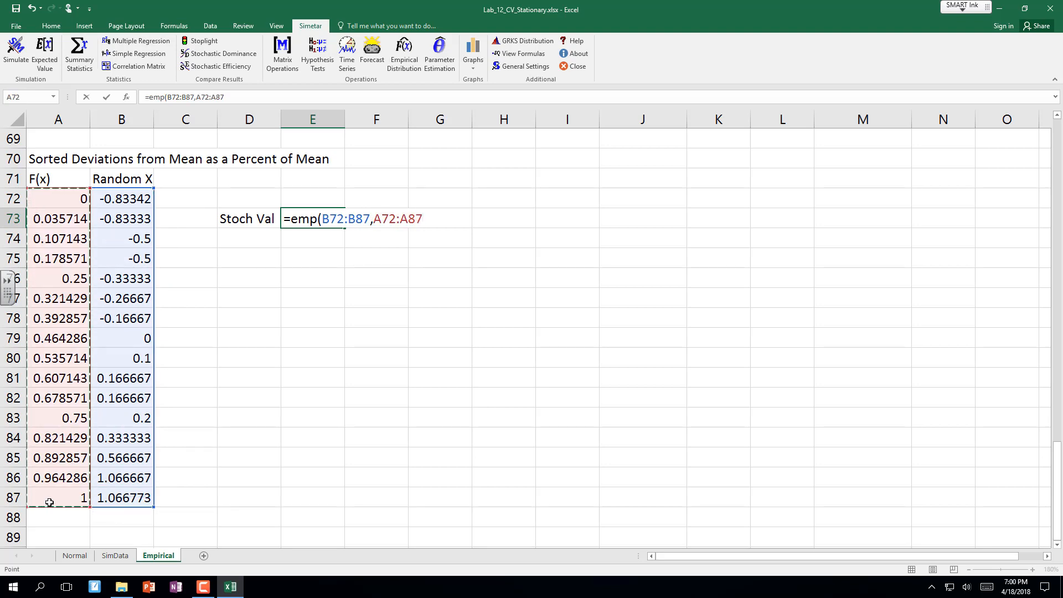
{"action": "type", "text": ")"}
{"action": "key", "text": "Return"}
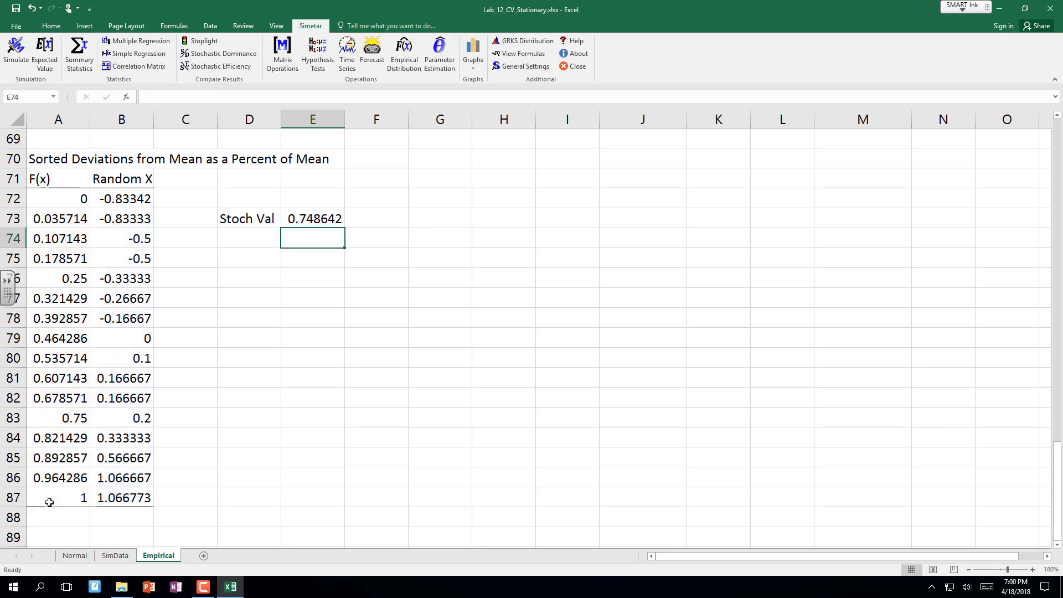
Make both ranges in the E73 formula absolute, giving =EMP($B$72:$B$87,$A$72:$A$87).
{"action": "left_click", "coordinate": [310, 215]}
{"action": "key", "text": "F2"}
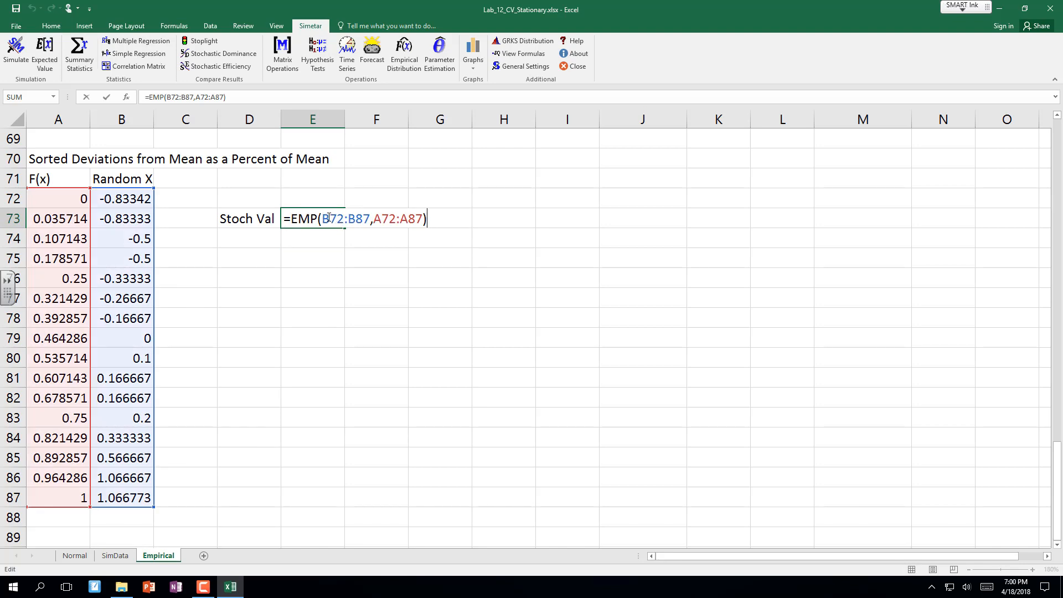
{"action": "left_click", "coordinate": [328, 217]}
{"action": "key", "text": "F4"}
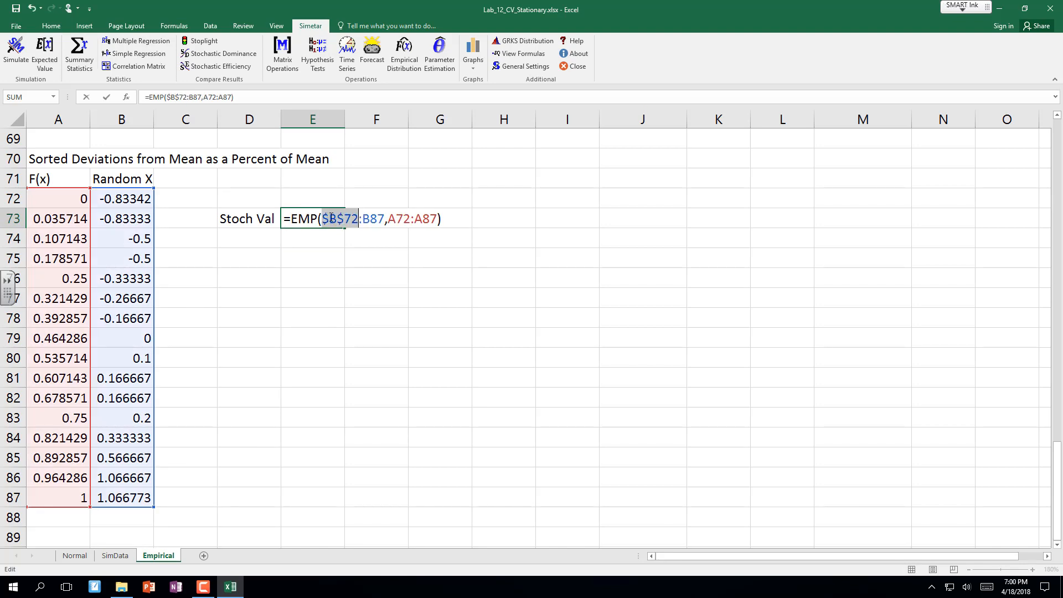
{"action": "left_click", "coordinate": [371, 220]}
{"action": "key", "text": "F4"}
{"action": "left_click", "coordinate": [414, 220]}
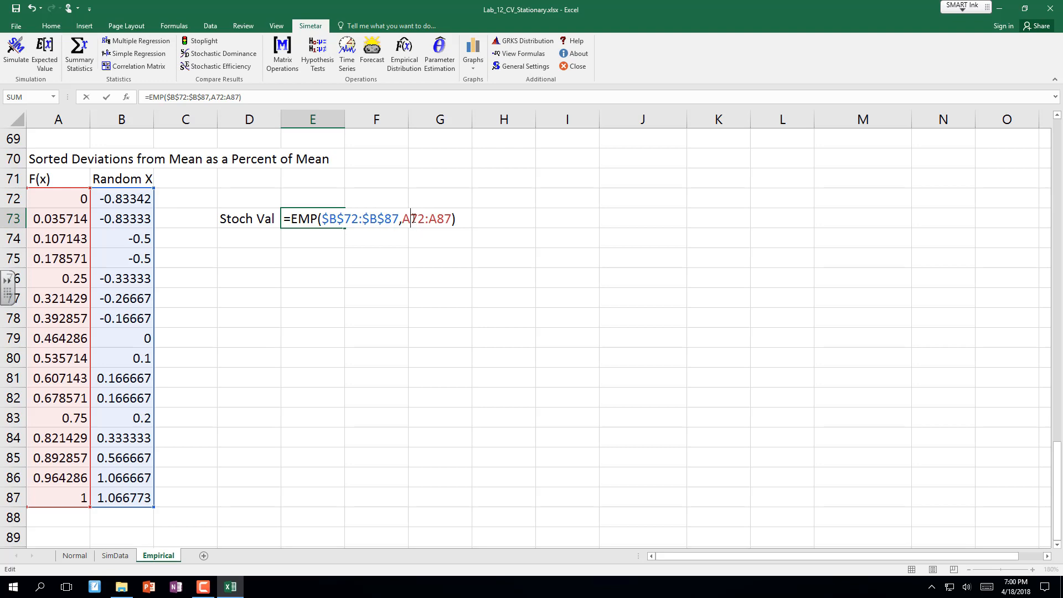
{"action": "key", "text": "F4"}
{"action": "left_click", "coordinate": [451, 219]}
{"action": "key", "text": "F4"}
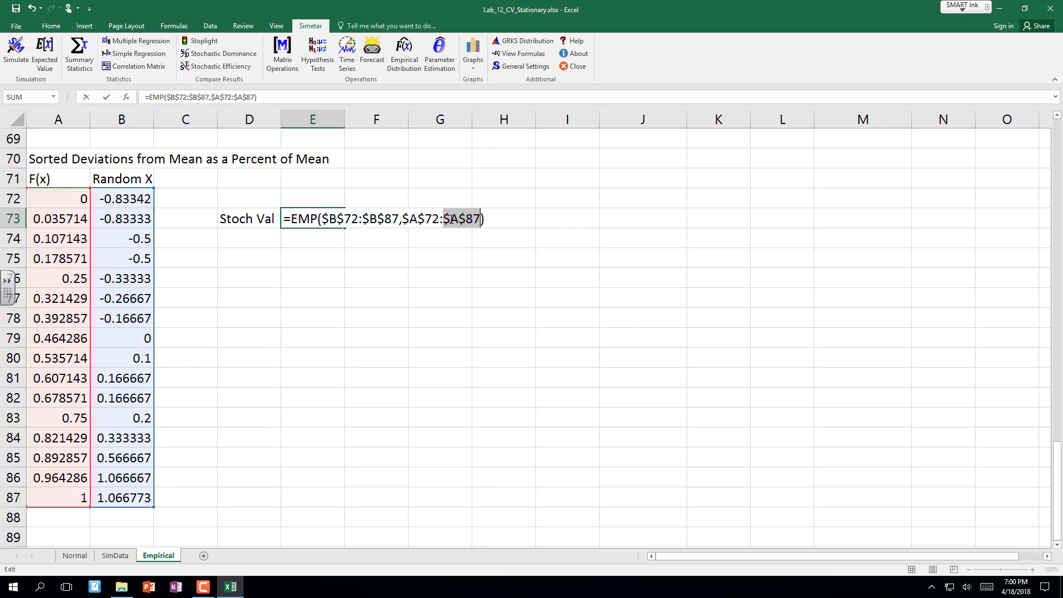
{"action": "key", "text": "Return"}
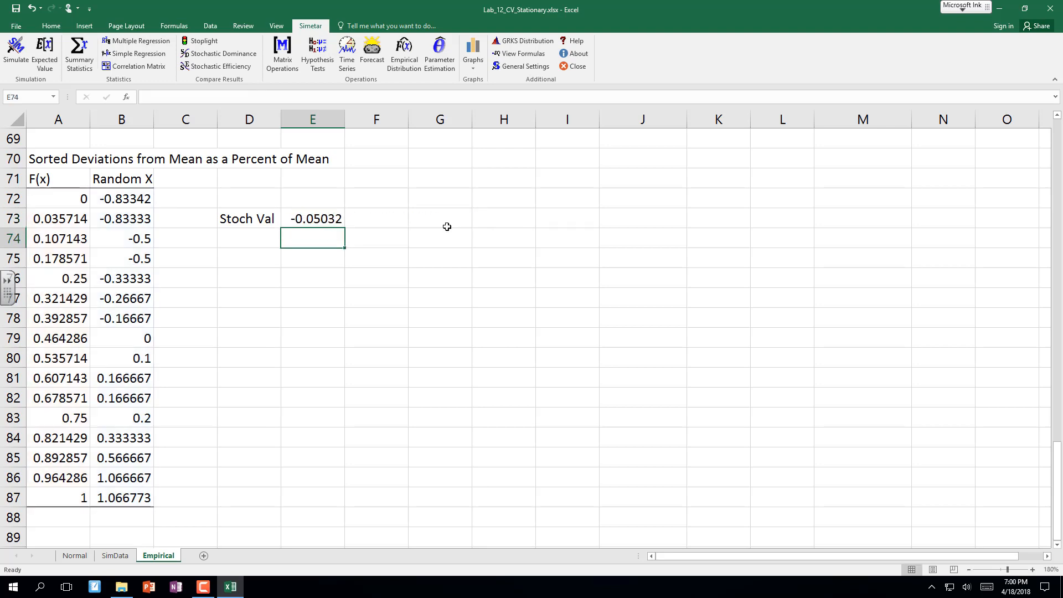
Fill the EMP formula from E73 down to E81 and move the "Stoch Val" label to E72.
{"action": "left_click", "coordinate": [325, 216]}
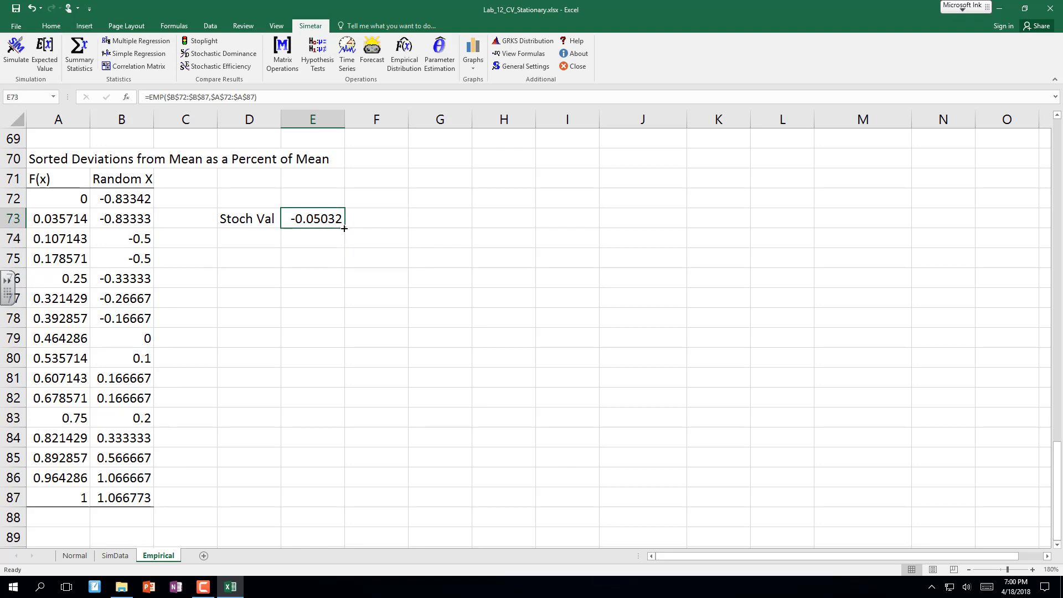
{"action": "left_click_drag", "start_coordinate": [343, 229], "coordinate": [346, 389]}
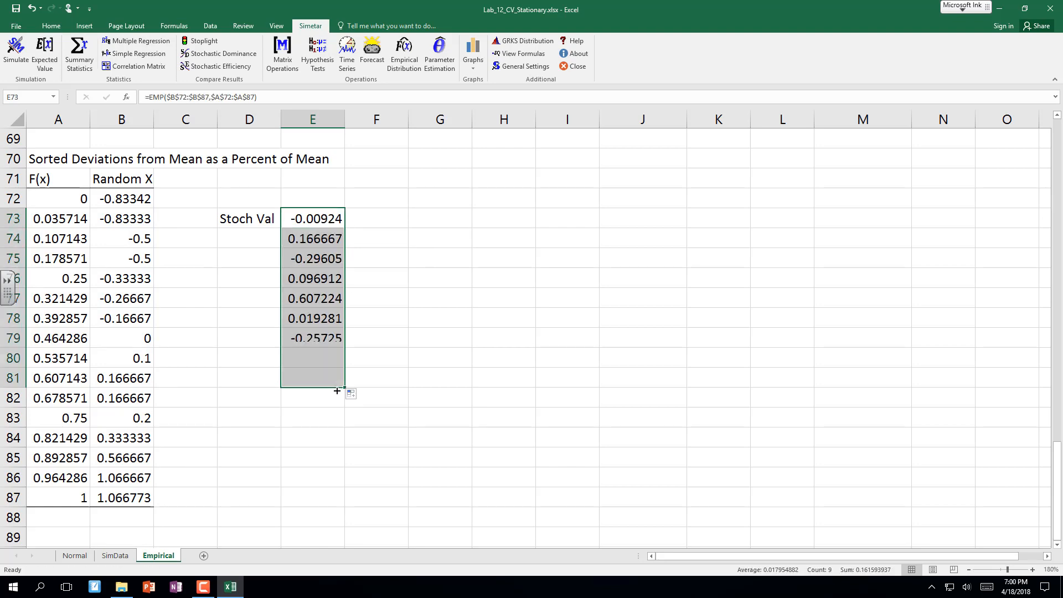
{"action": "left_click", "coordinate": [372, 220]}
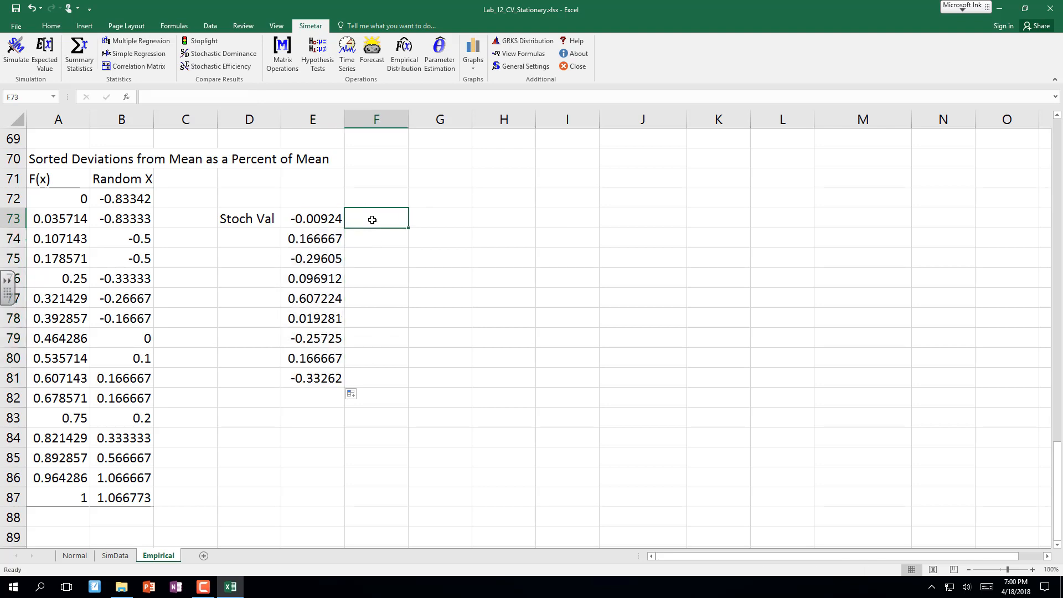
{"action": "left_click", "coordinate": [364, 194]}
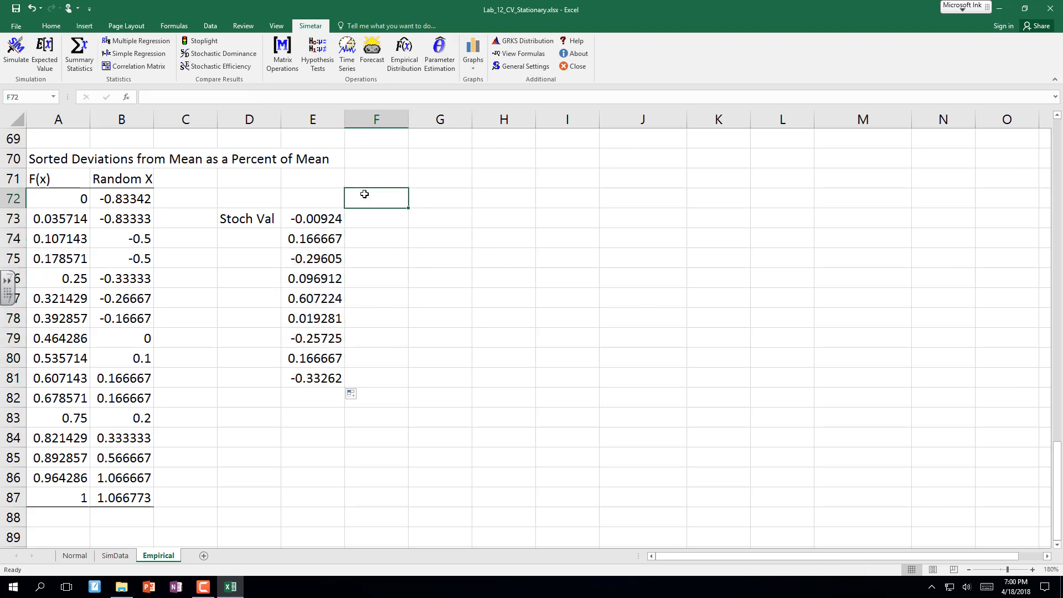
{"action": "left_click", "coordinate": [237, 212]}
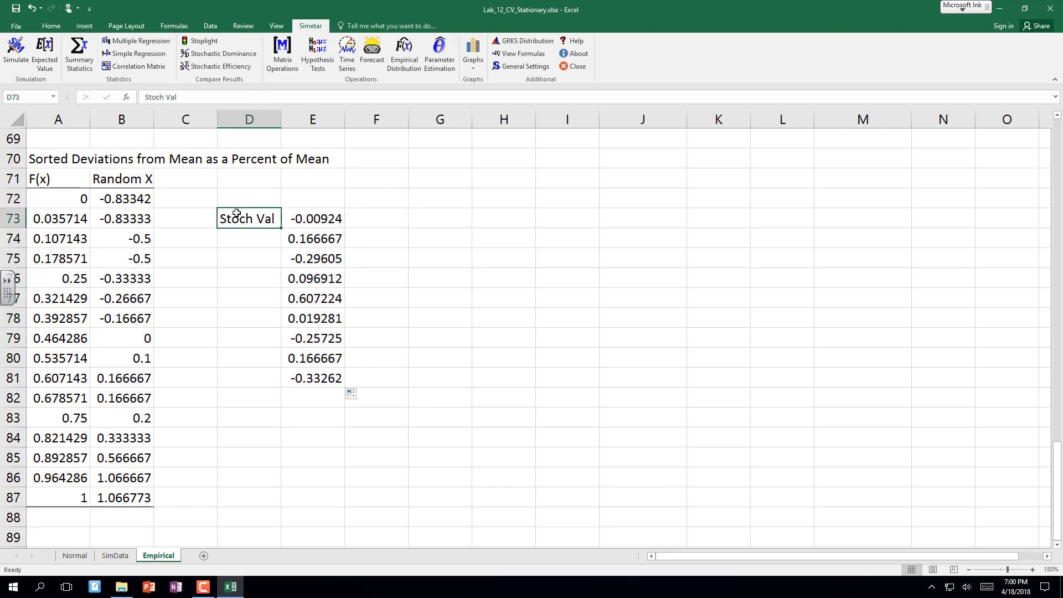
{"action": "left_click_drag", "start_coordinate": [239, 209], "coordinate": [302, 199]}
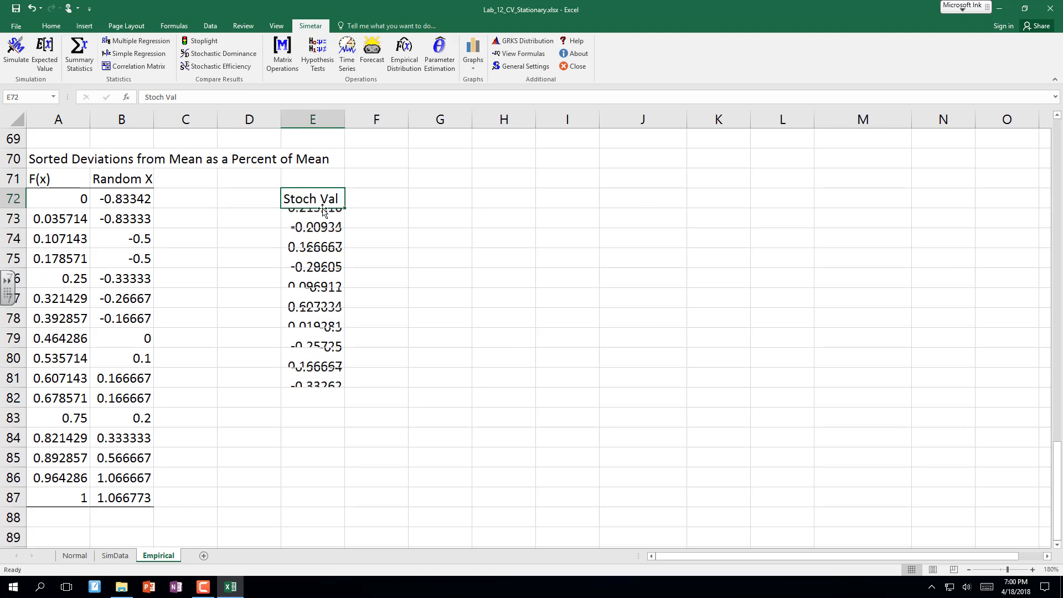
Fill F73:F81 with a series from 10 to 50 in increments of 5.
{"action": "left_click", "coordinate": [362, 219]}
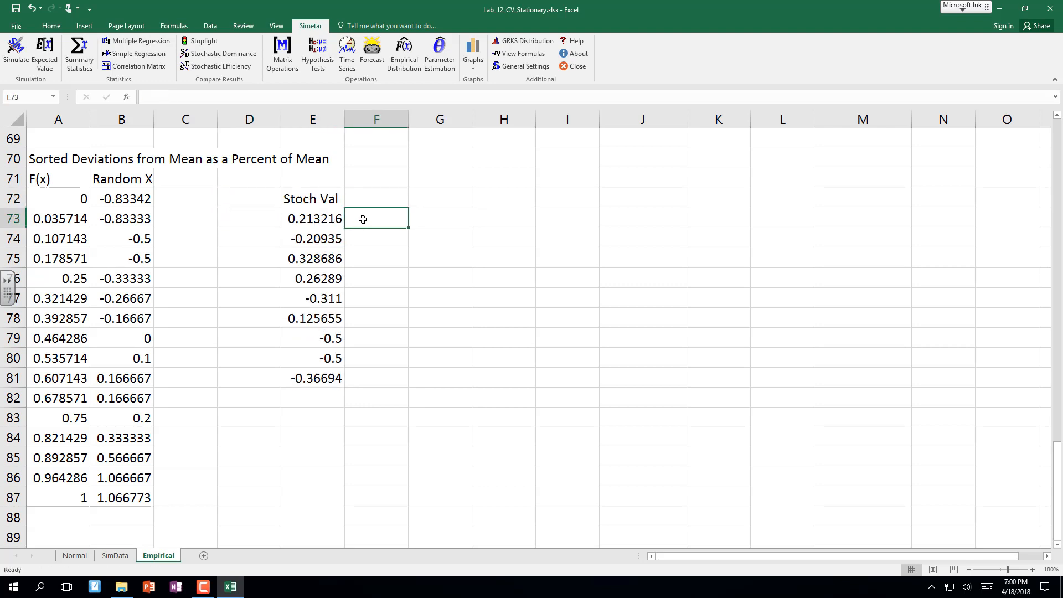
{"action": "type", "text": "10"}
{"action": "key", "text": "Return"}
{"action": "type", "text": "1"}
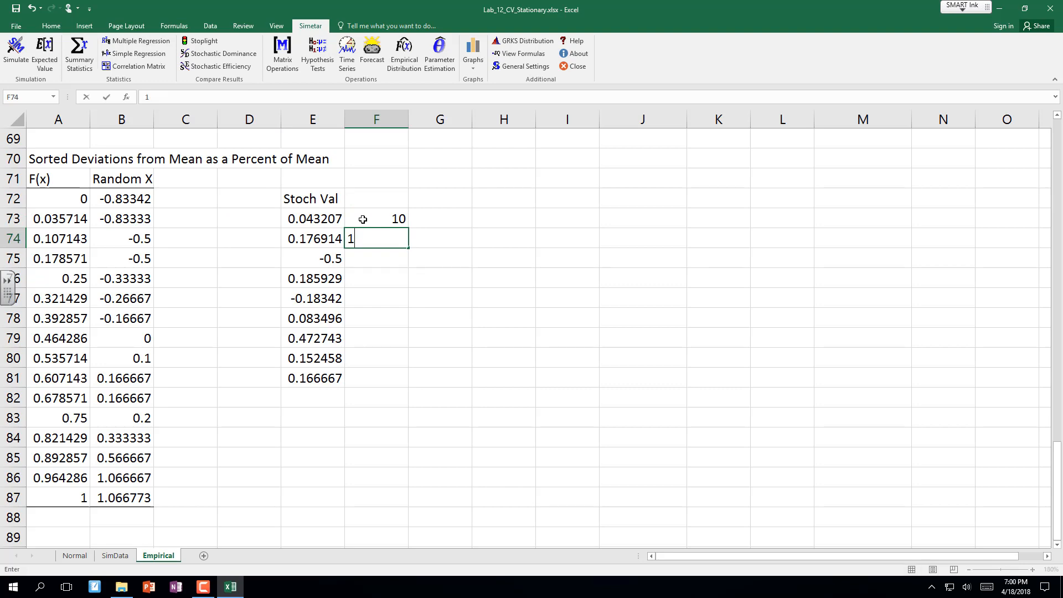
{"action": "type", "text": "5"}
{"action": "key", "text": "Return"}
{"action": "left_click_drag", "start_coordinate": [368, 220], "coordinate": [408, 385]}
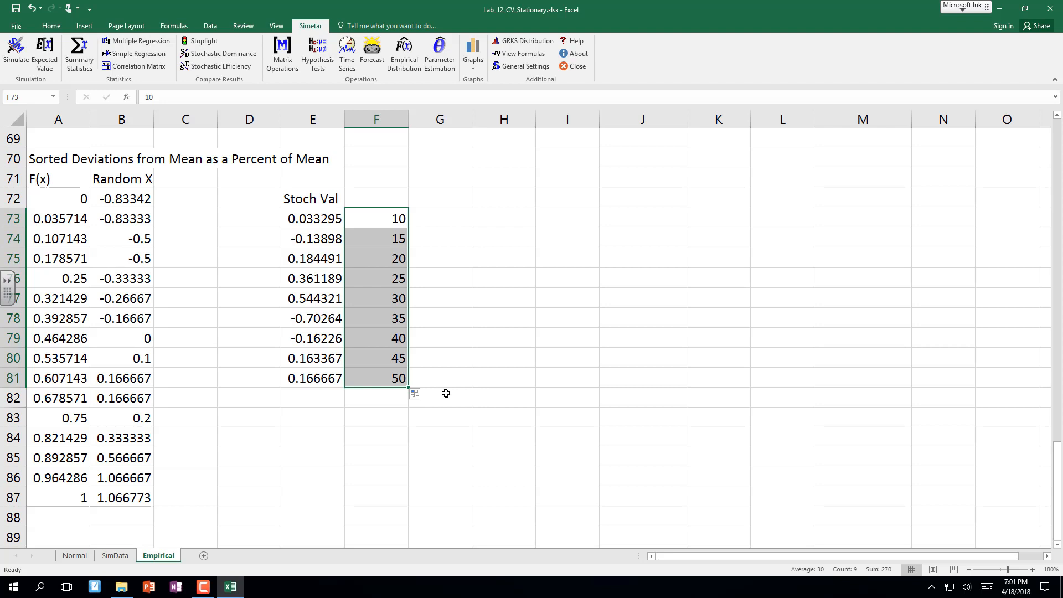
Enter the label "EMP 1" in G73 beside the first value of the series.
{"action": "left_click", "coordinate": [443, 223]}
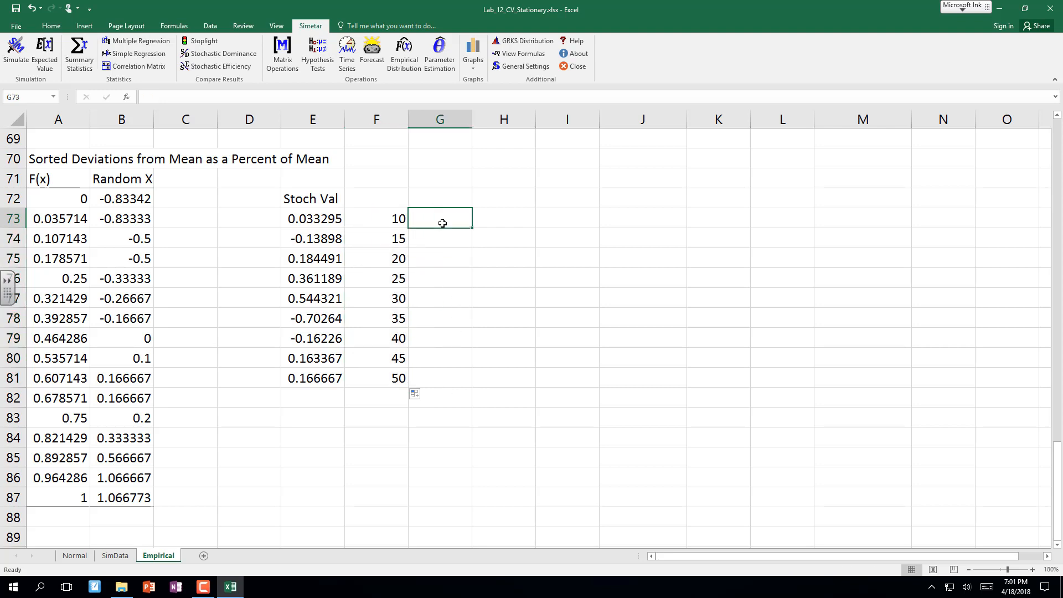
{"action": "type", "text": "EMP"}
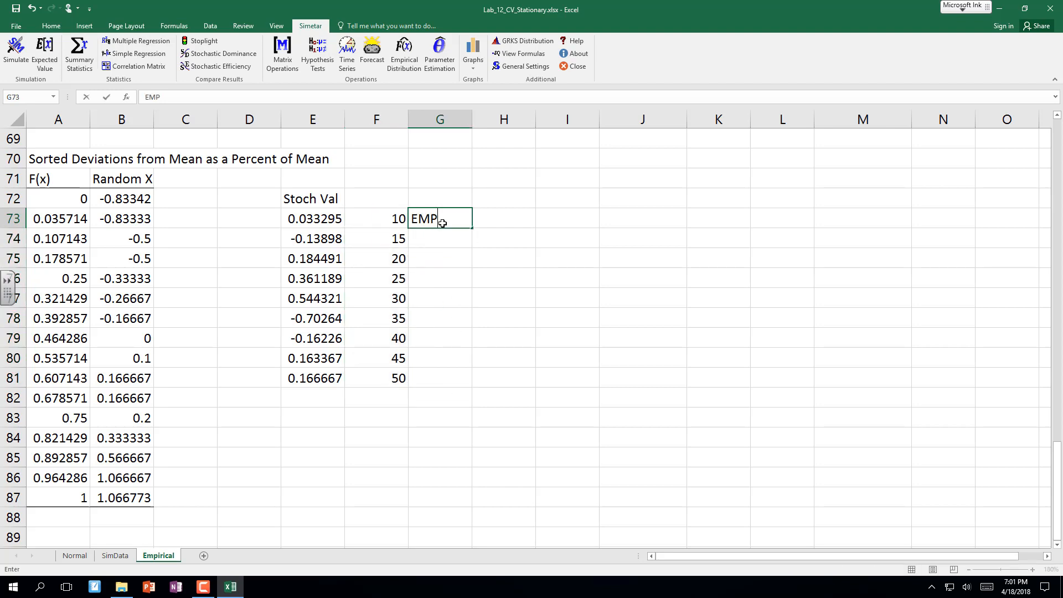
{"action": "type", "text": " 1"}
{"action": "key", "text": "Return"}
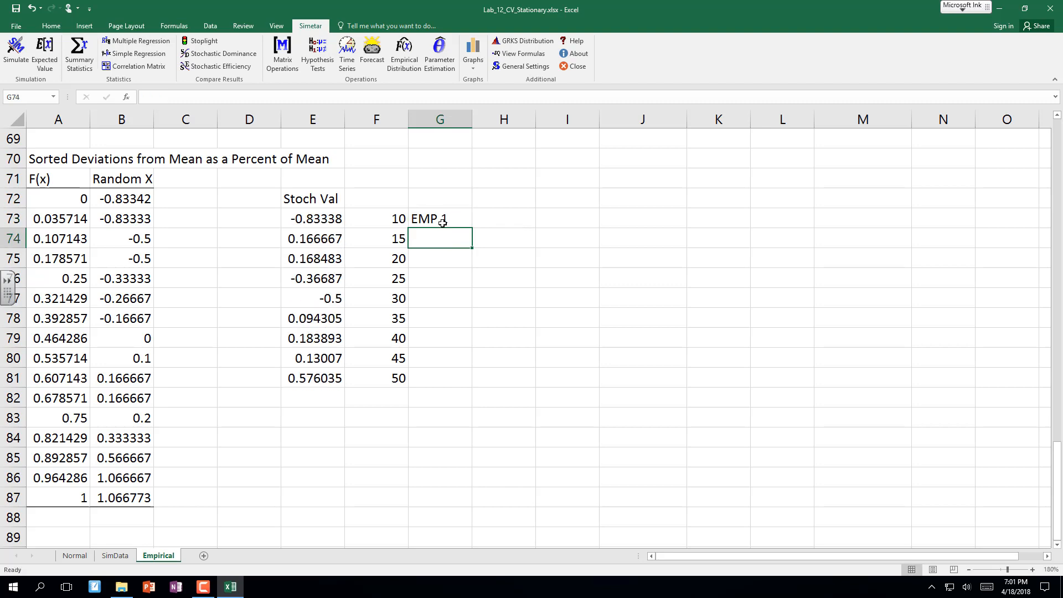
Extend the EMP 1 label down column G to EMP 9 in G81.
{"action": "left_click", "coordinate": [442, 223]}
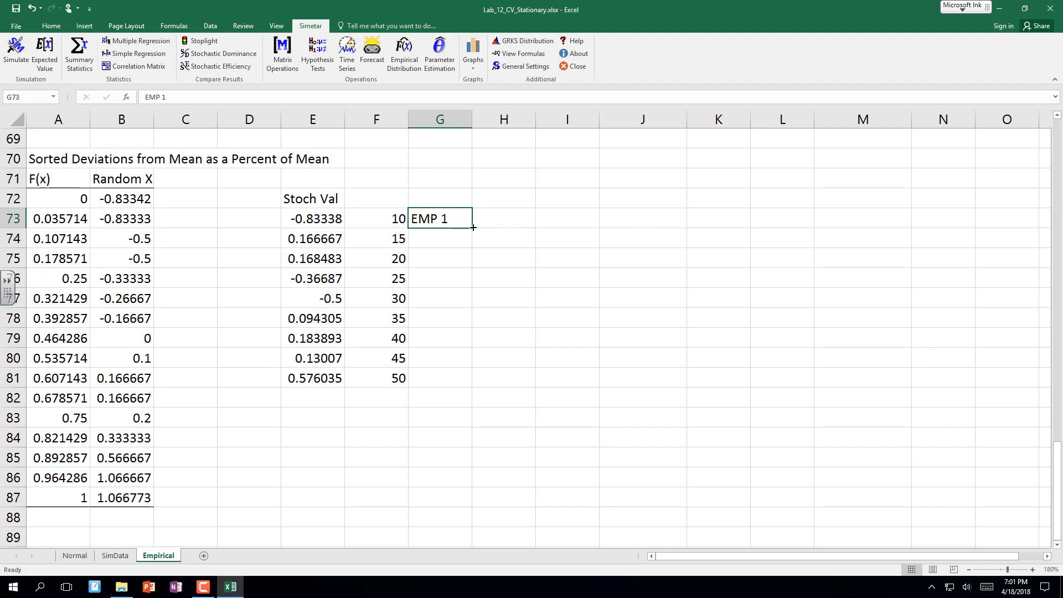
{"action": "left_click_drag", "start_coordinate": [473, 227], "coordinate": [472, 385]}
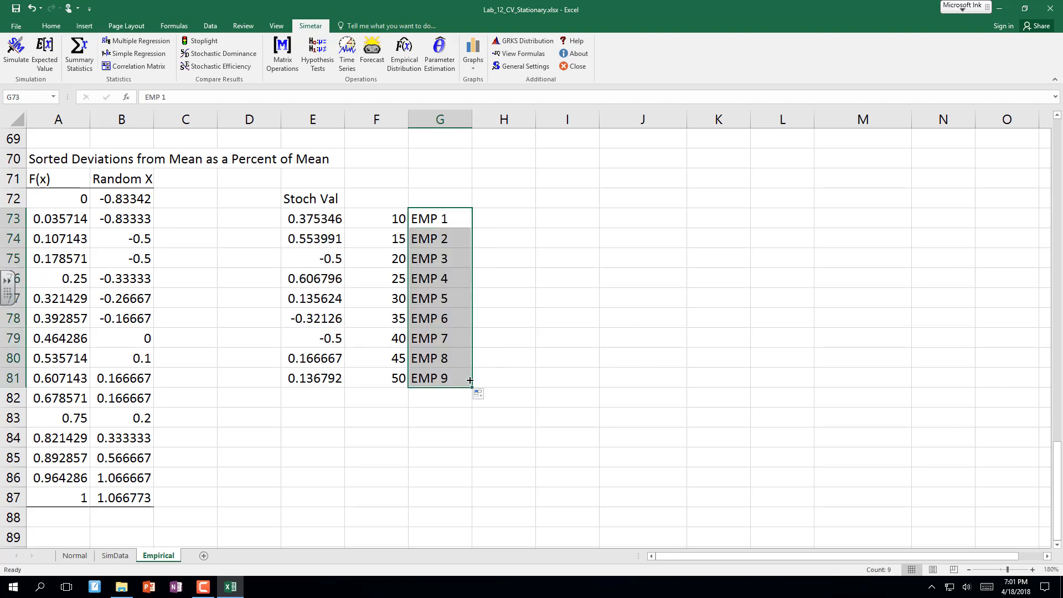
Enter =F73*(1+E73) in H73 and fill the formula down to H81.
{"action": "left_click", "coordinate": [503, 217]}
{"action": "type", "text": "="}
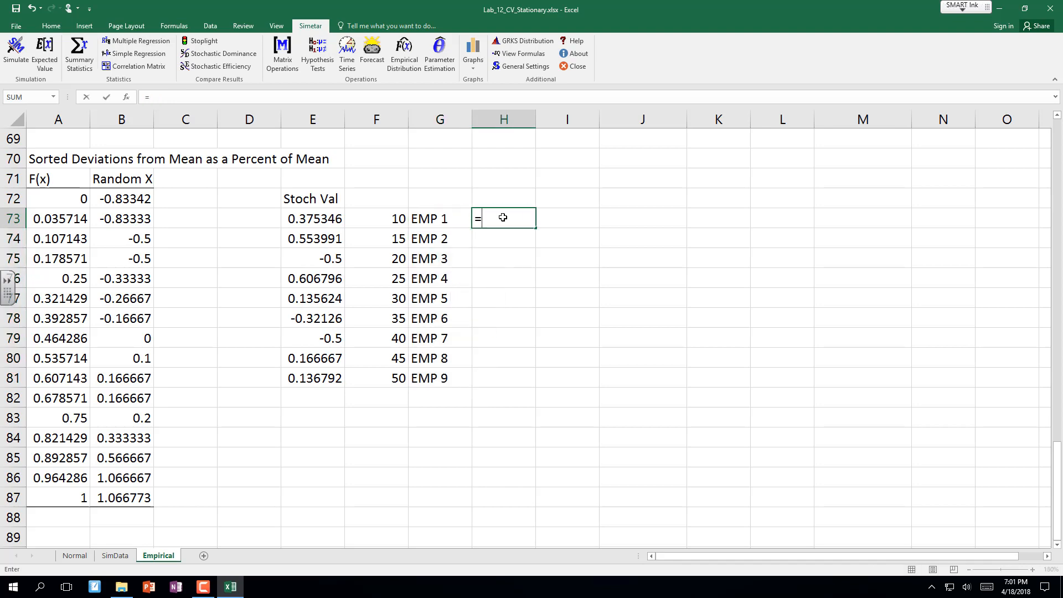
{"action": "left_click", "coordinate": [381, 222]}
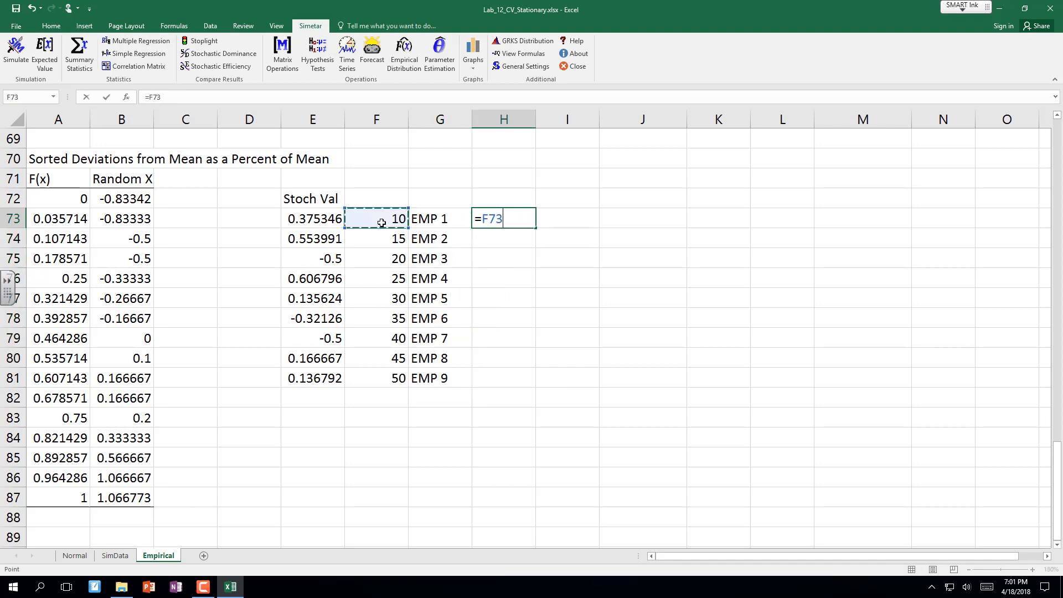
{"action": "type", "text": "*(1+"}
{"action": "left_click", "coordinate": [317, 220]}
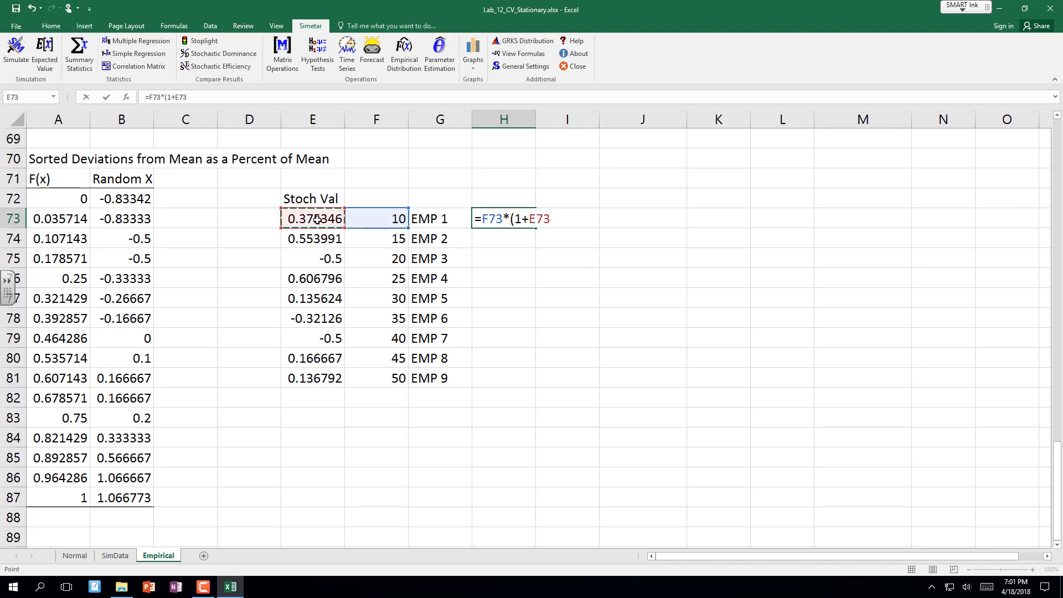
{"action": "type", "text": ")"}
{"action": "key", "text": "Return"}
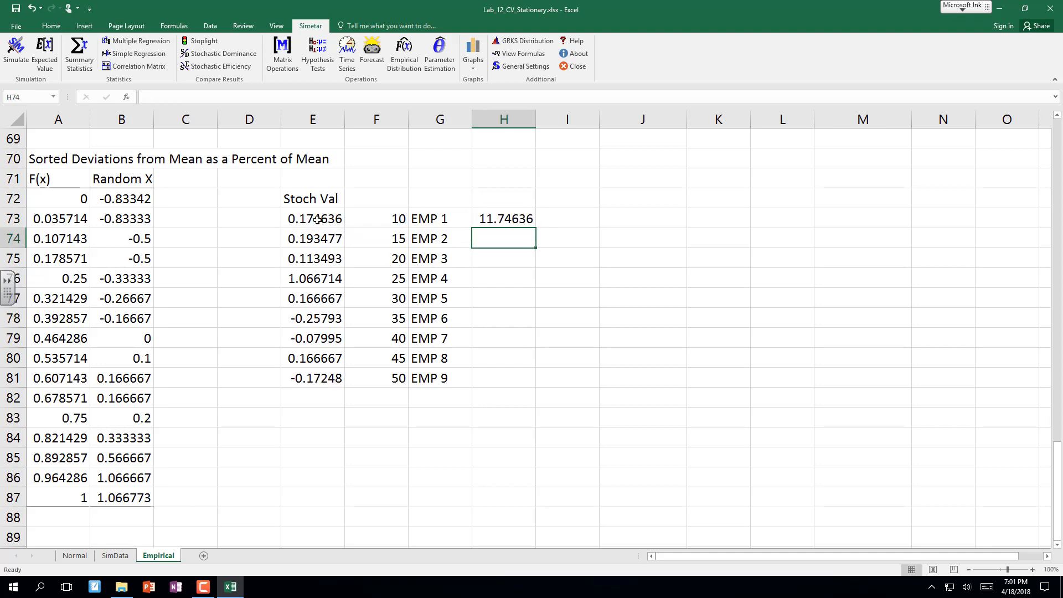
{"action": "left_click", "coordinate": [523, 218]}
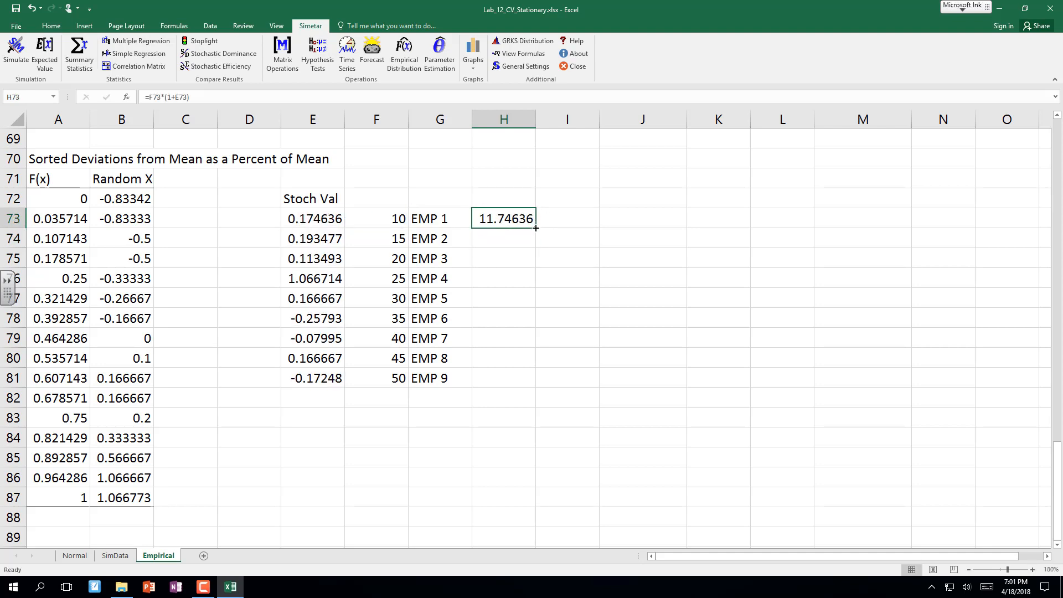
{"action": "left_click_drag", "start_coordinate": [536, 228], "coordinate": [514, 388]}
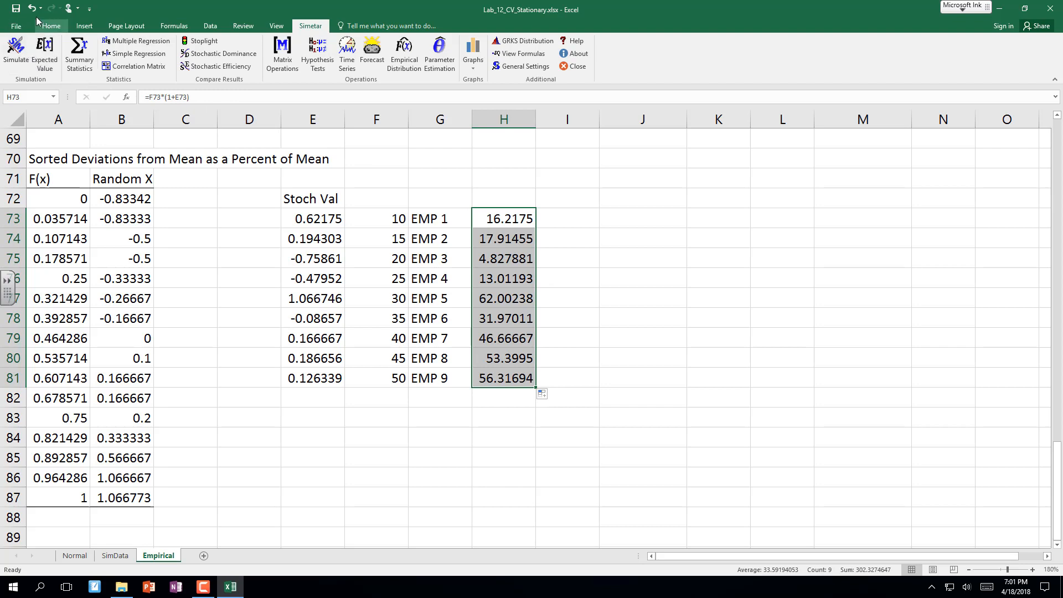
In the Simetar simulation settings, replace all existing output variables with H73:H81, taking their names from the cells to the left.
{"action": "left_click", "coordinate": [16, 49]}
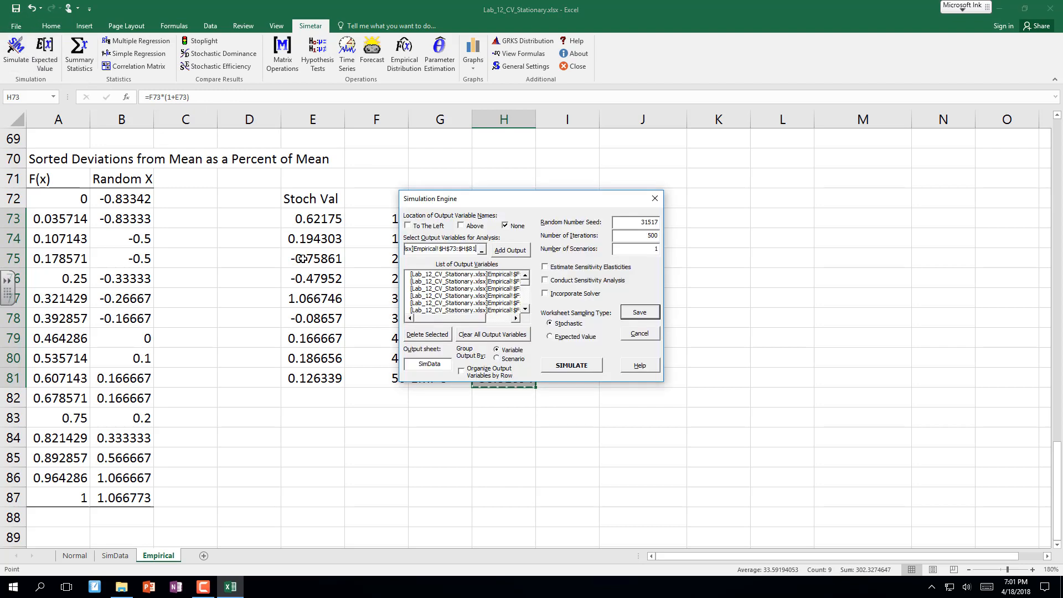
{"action": "left_click", "coordinate": [498, 334]}
{"action": "left_click", "coordinate": [420, 227]}
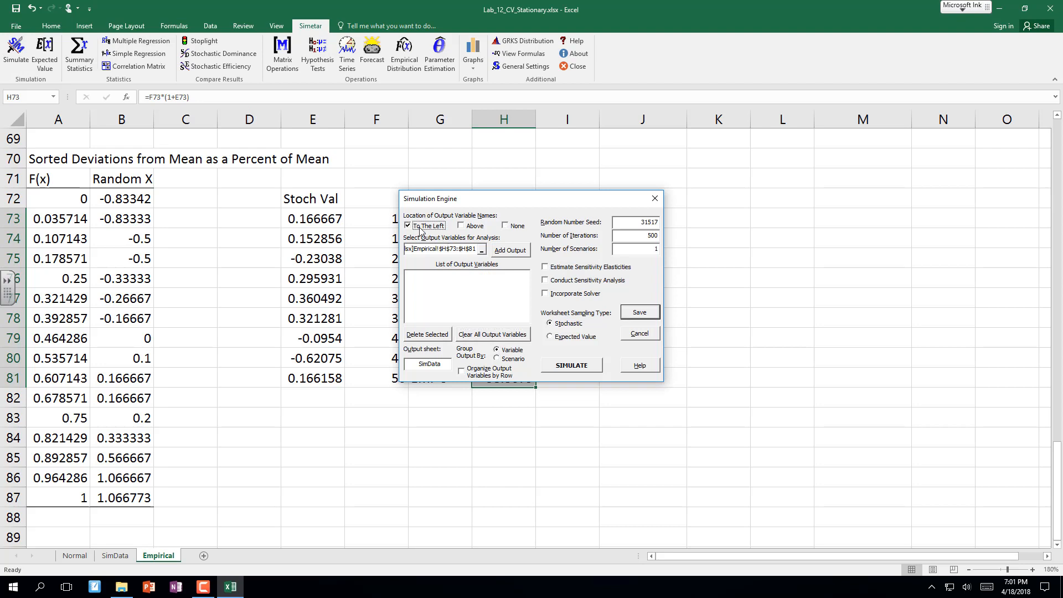
{"action": "left_click", "coordinate": [503, 250]}
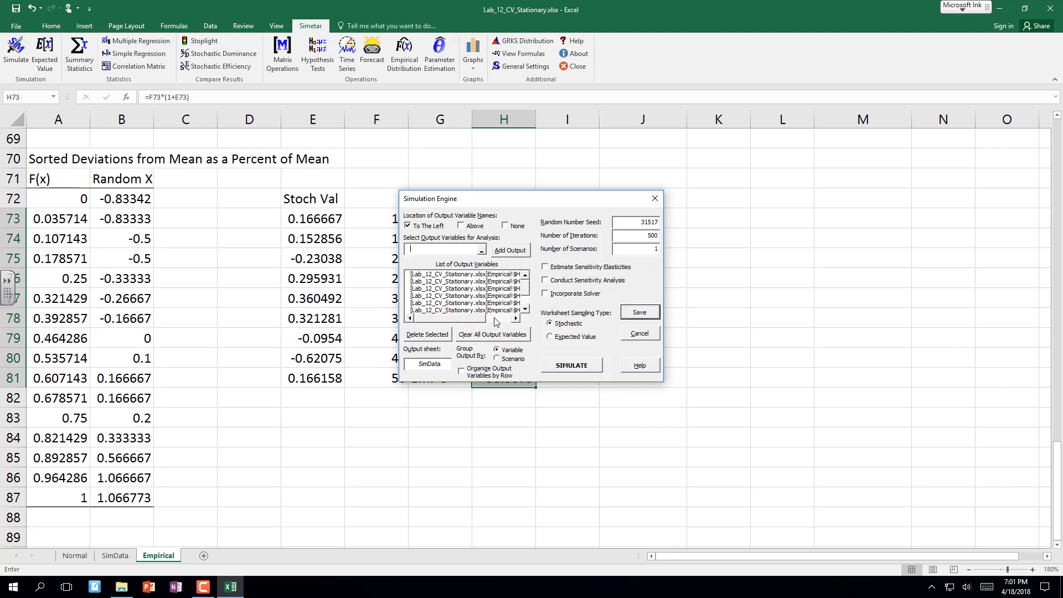
Name the simulation's output sheet SimDataEMP and run the simulation.
{"action": "left_click", "coordinate": [445, 364]}
{"action": "type", "text": "EMP"}
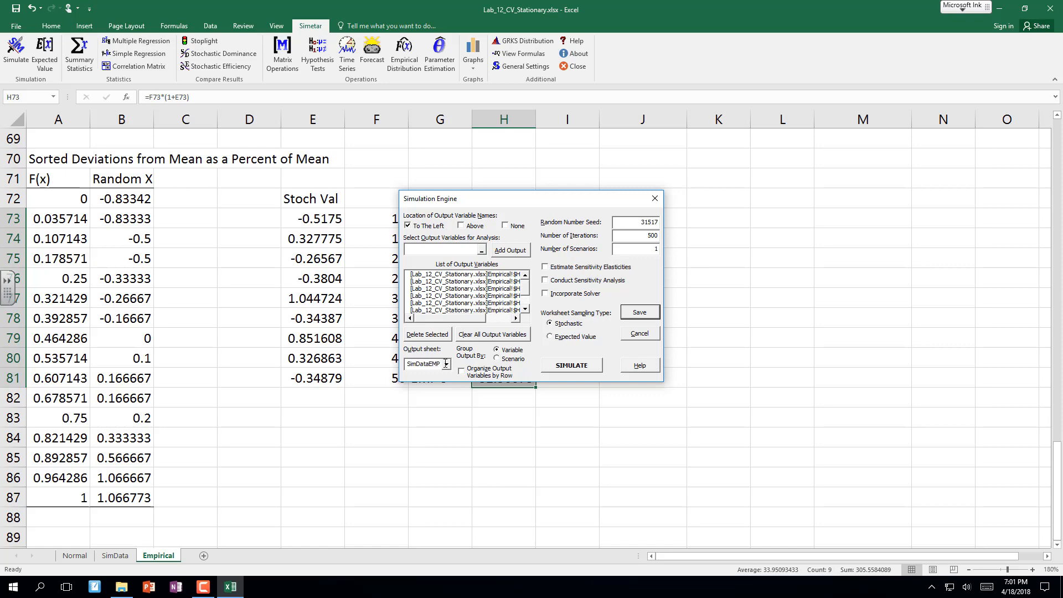
{"action": "left_click", "coordinate": [587, 370]}
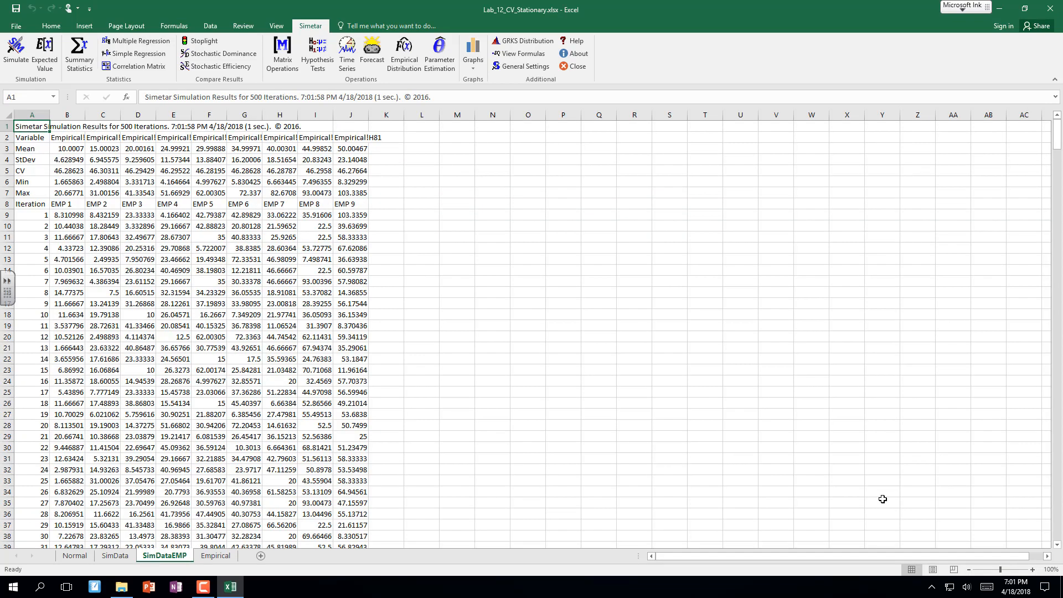
Compare the simulated CVs in B5:J5 across EMP 1 to EMP 9 on the SimDataEMP sheet.
{"action": "left_click", "coordinate": [1032, 570]}
{"action": "left_click", "coordinate": [1032, 570]}
{"action": "left_click", "coordinate": [1032, 570]}
{"action": "left_click", "coordinate": [1032, 570]}
{"action": "left_click", "coordinate": [1032, 570]}
{"action": "left_click", "coordinate": [1032, 570]}
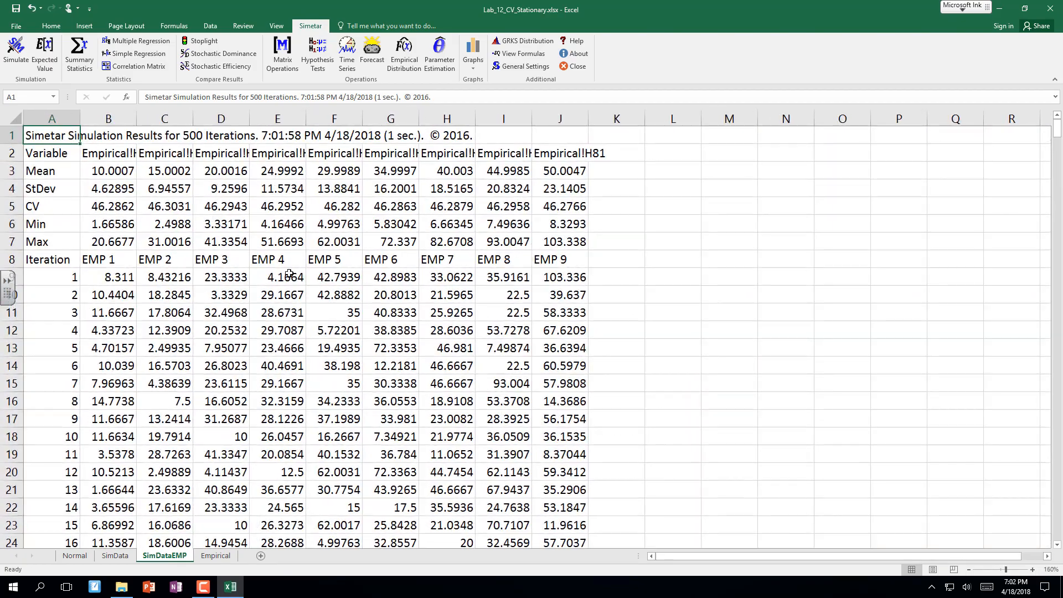
{"action": "left_click", "coordinate": [104, 205]}
{"action": "left_click_drag", "start_coordinate": [104, 204], "coordinate": [573, 205]}
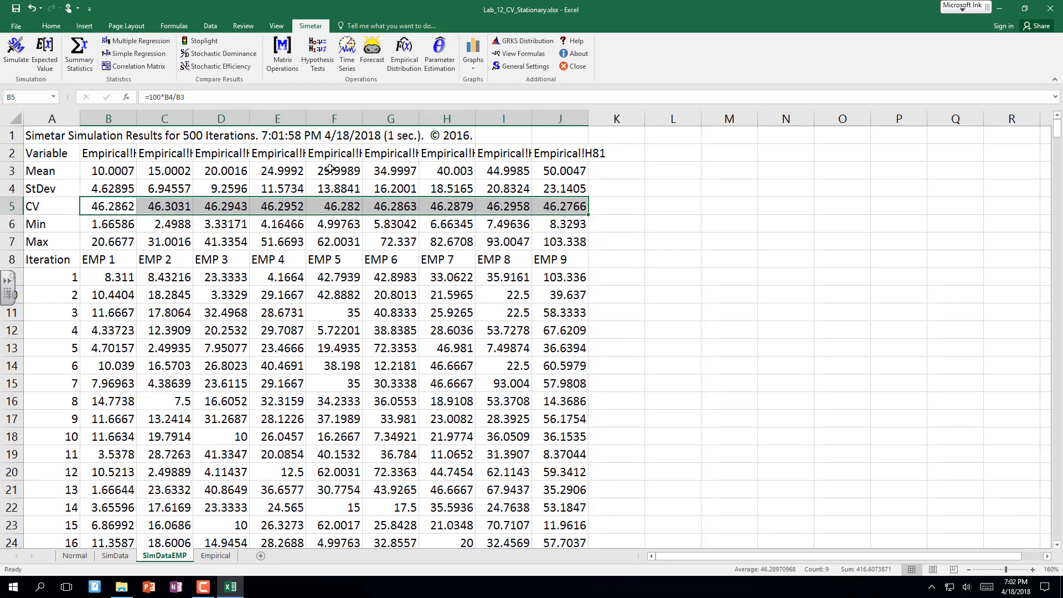
Return to the Empirical sheet and enter the heading "EMP with Expan" in J72.
{"action": "left_click", "coordinate": [232, 561]}
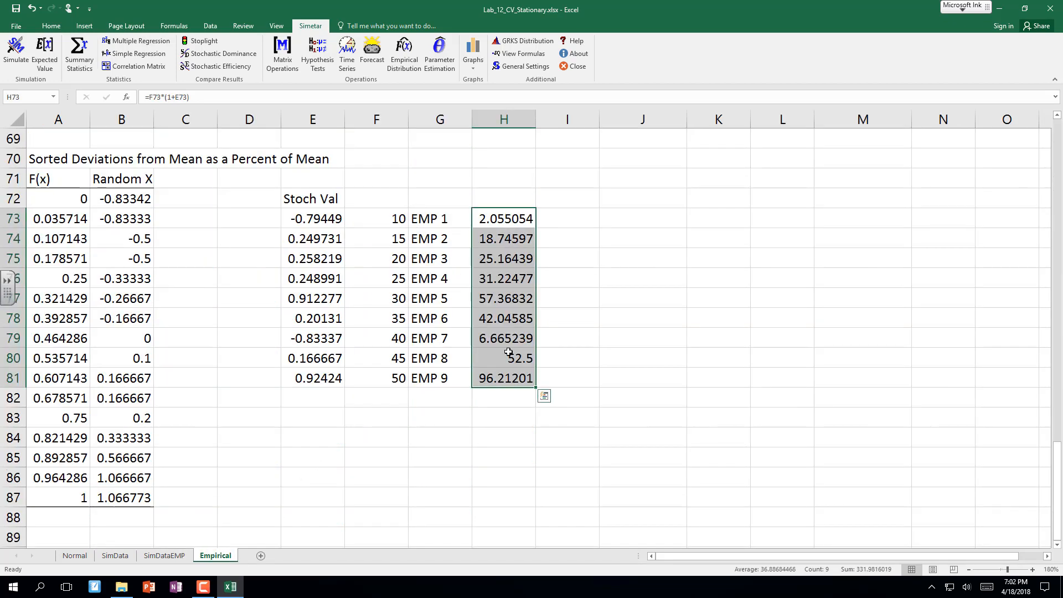
{"action": "left_click", "coordinate": [628, 201]}
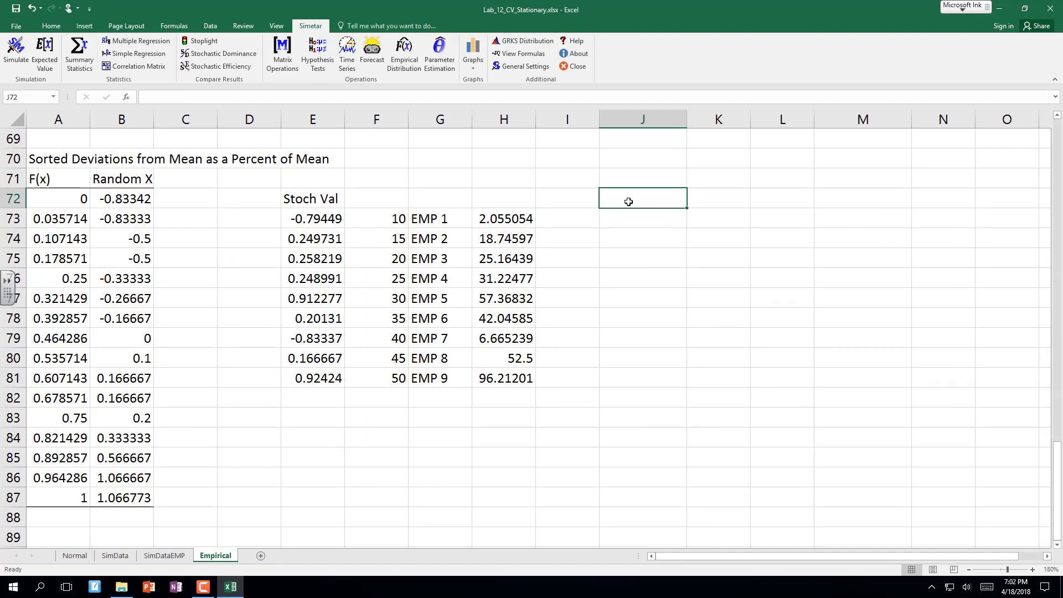
{"action": "type", "text": "EMP"}
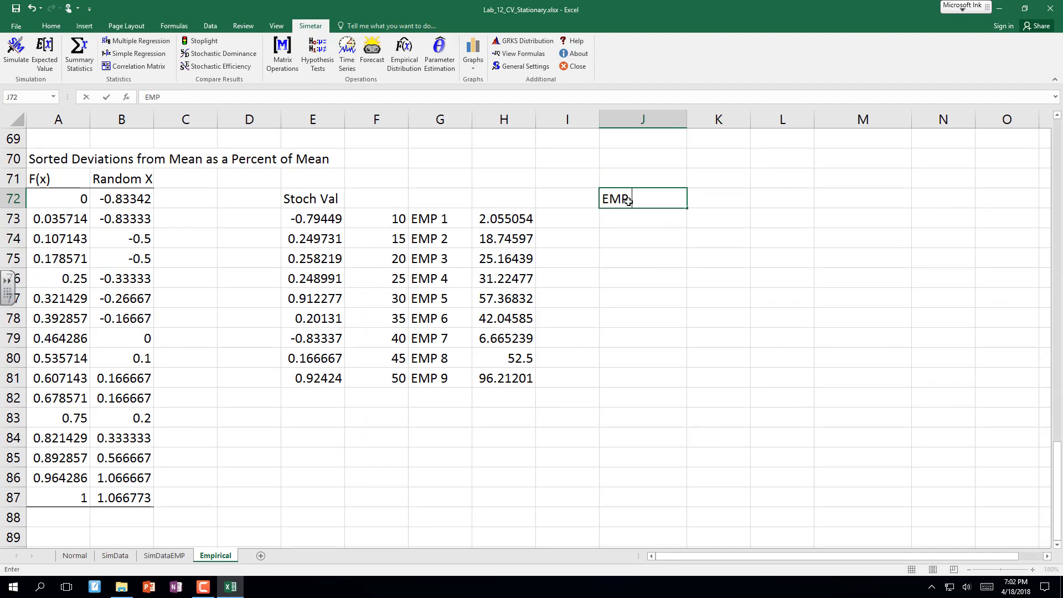
{"action": "type", "text": " with Expan"}
{"action": "key", "text": "Return"}
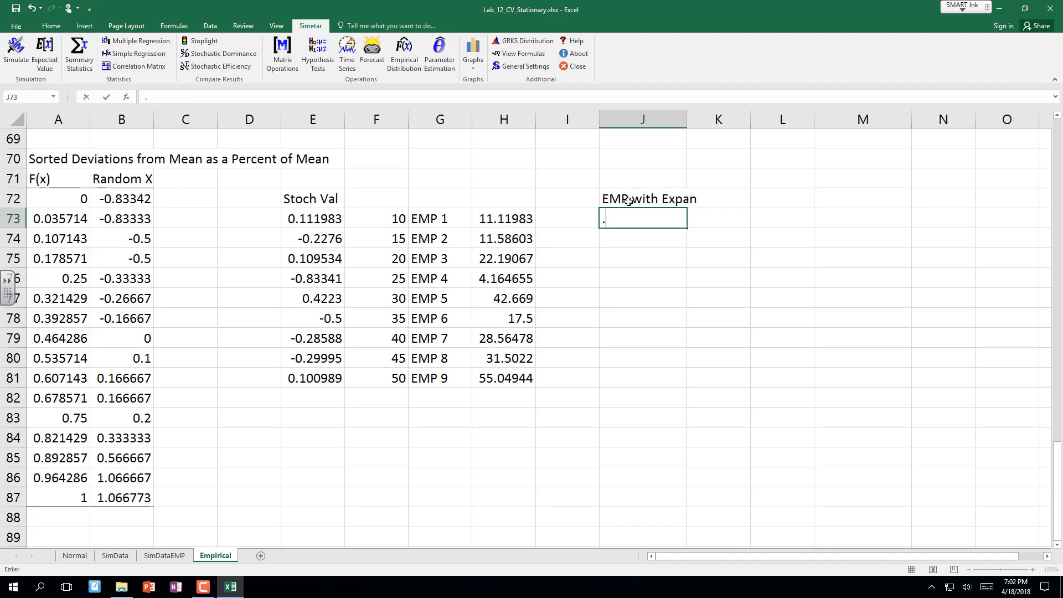
Fill J73:J81 with expansion factors from 0.5 to 4.5 in increments of 0.5.
{"action": "type", "text": "0.5"}
{"action": "key", "text": "Return"}
{"action": "type", "text": "1"}
{"action": "key", "text": "Return"}
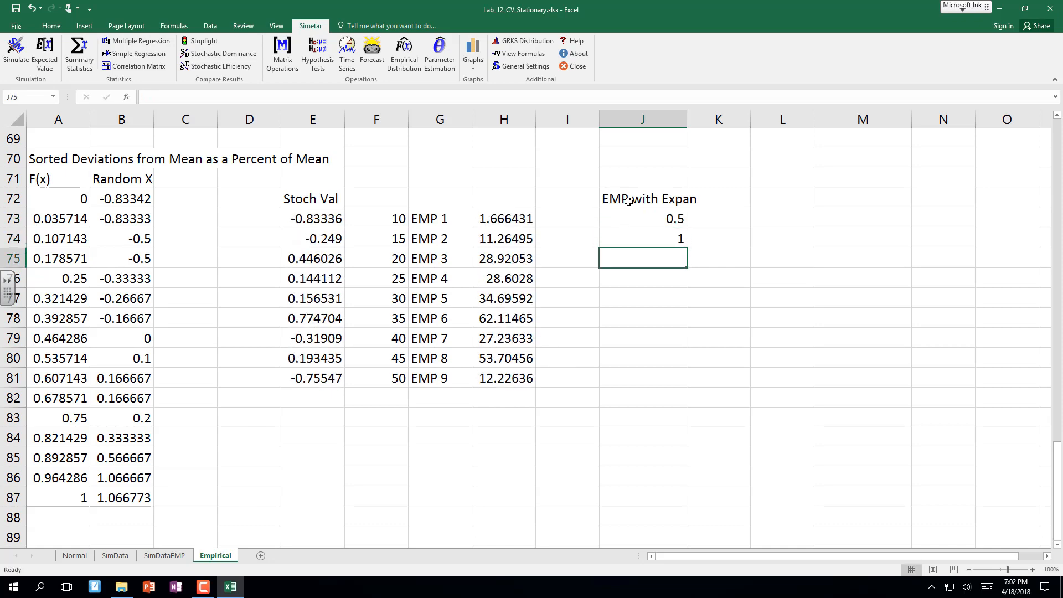
{"action": "type", "text": "11.5"}
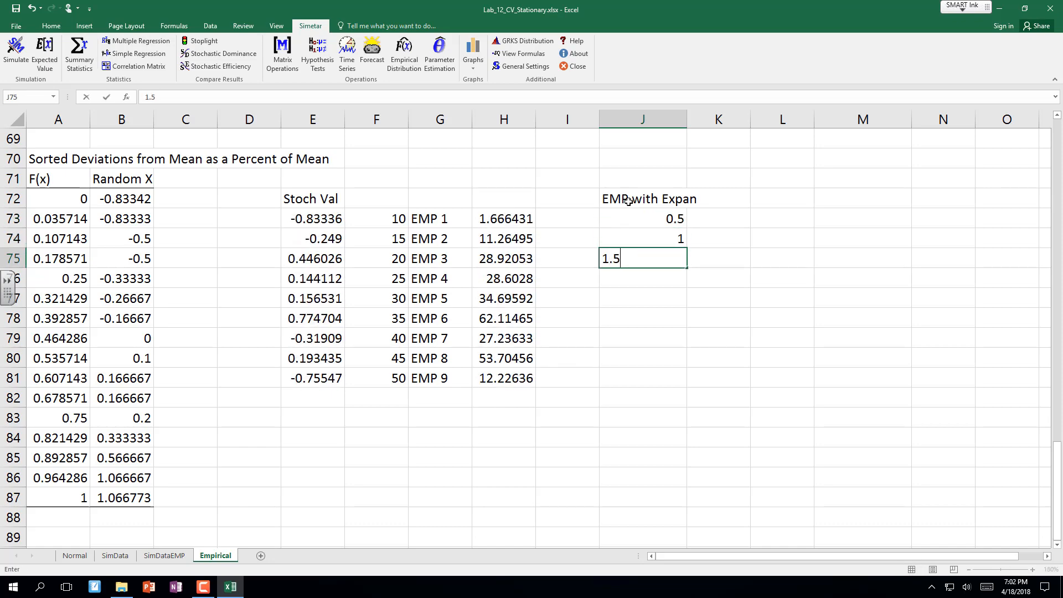
{"action": "key", "text": "Return"}
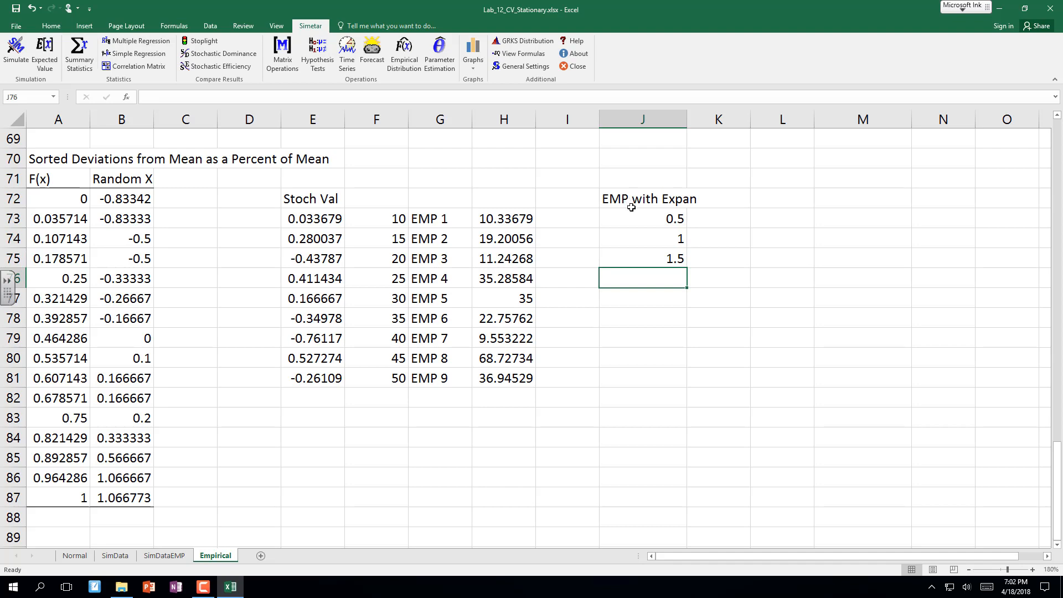
{"action": "left_click", "coordinate": [662, 241]}
{"action": "left_click_drag", "start_coordinate": [661, 242], "coordinate": [693, 378]}
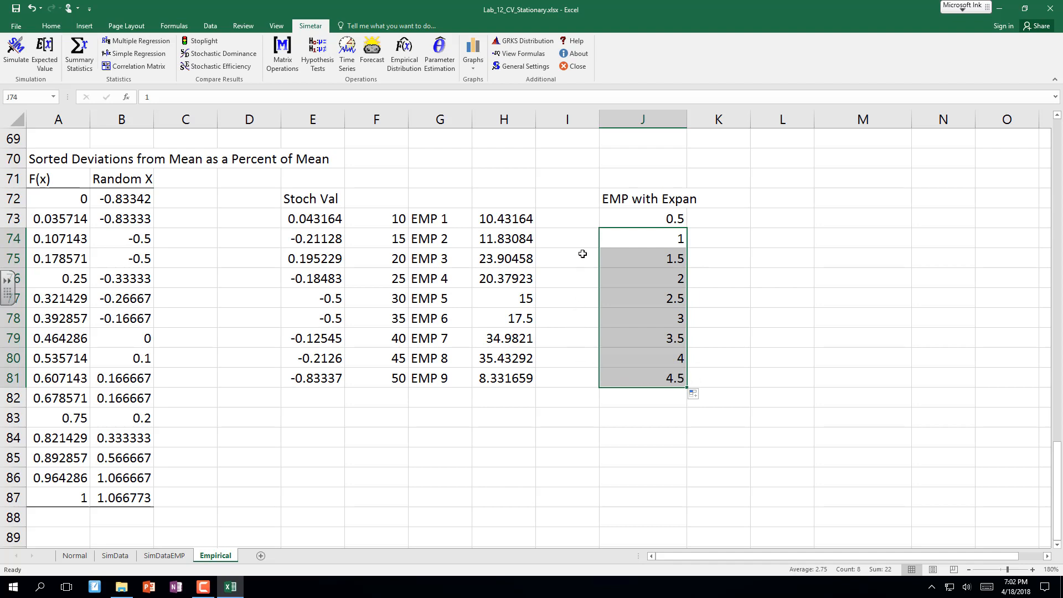
Create the labels EMP E1 to EMP E9 in I73:I81 and move them to K73:K81.
{"action": "left_click", "coordinate": [566, 221]}
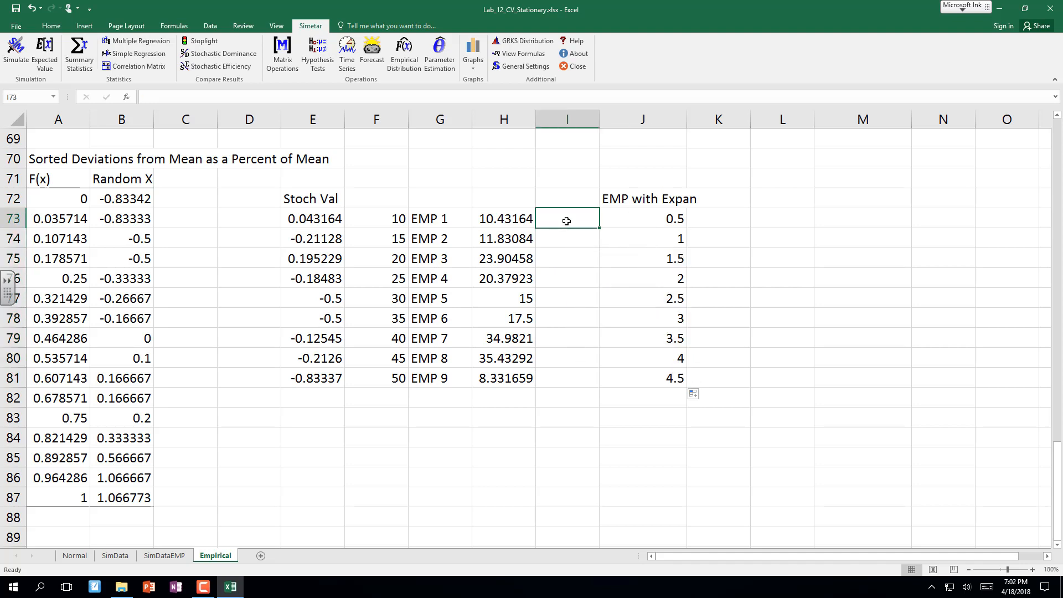
{"action": "type", "text": "EMP"}
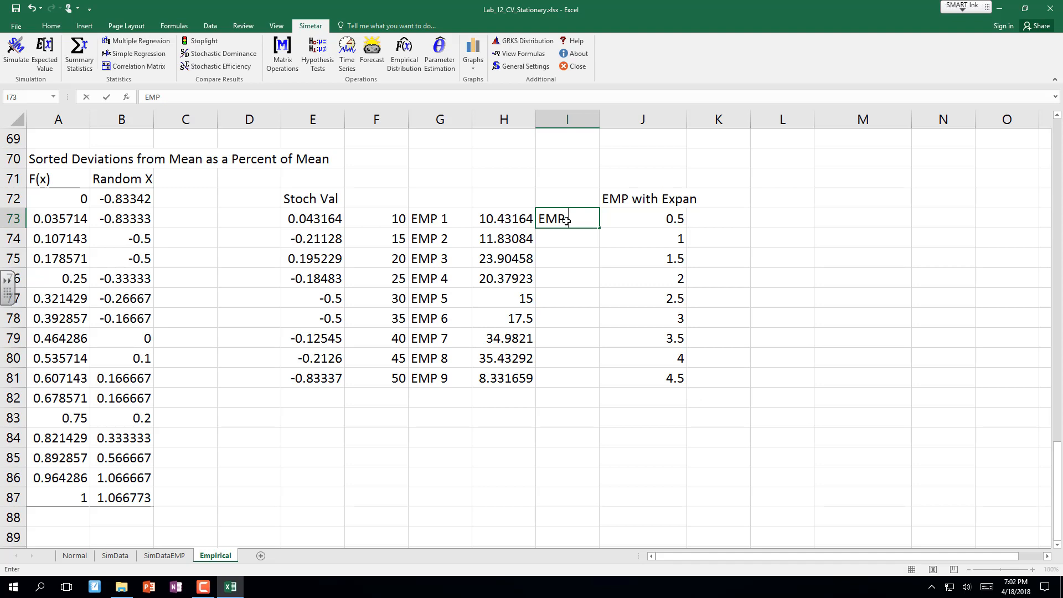
{"action": "type", "text": " E1"}
{"action": "key", "text": "Return"}
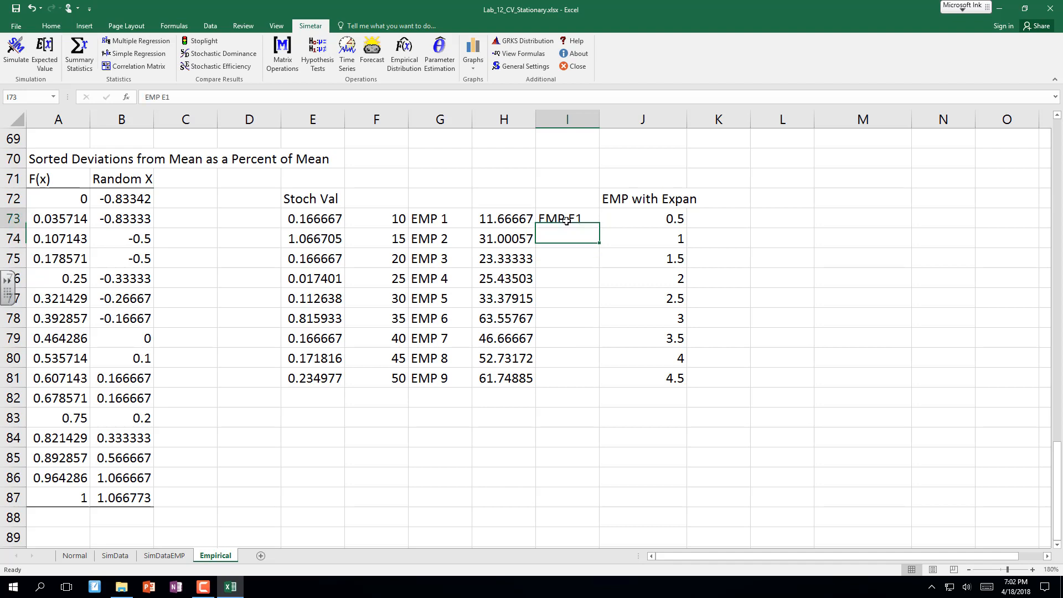
{"action": "key", "text": "Up"}
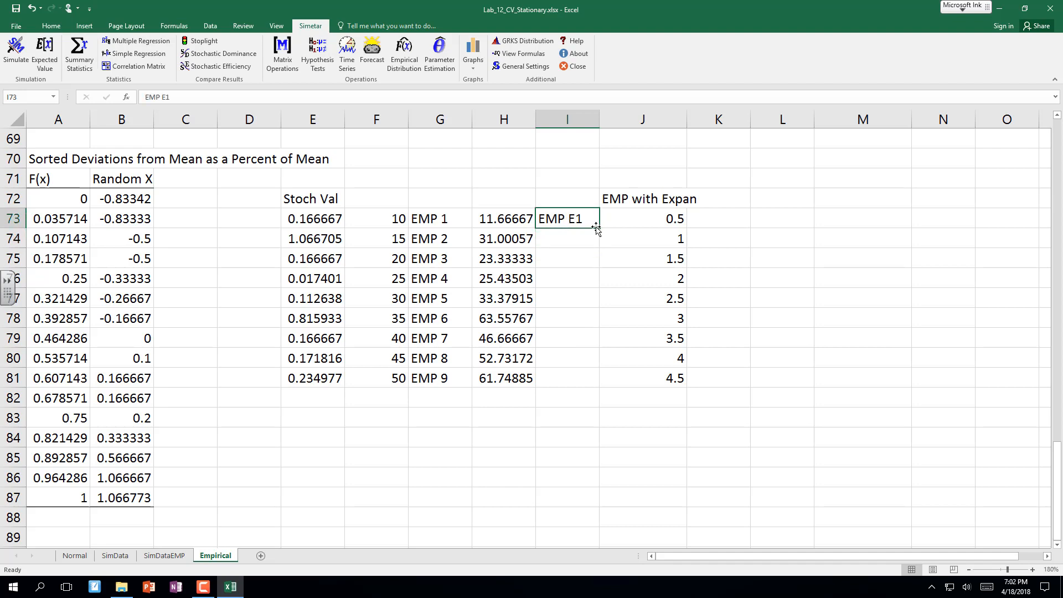
{"action": "left_click_drag", "start_coordinate": [597, 227], "coordinate": [595, 388]}
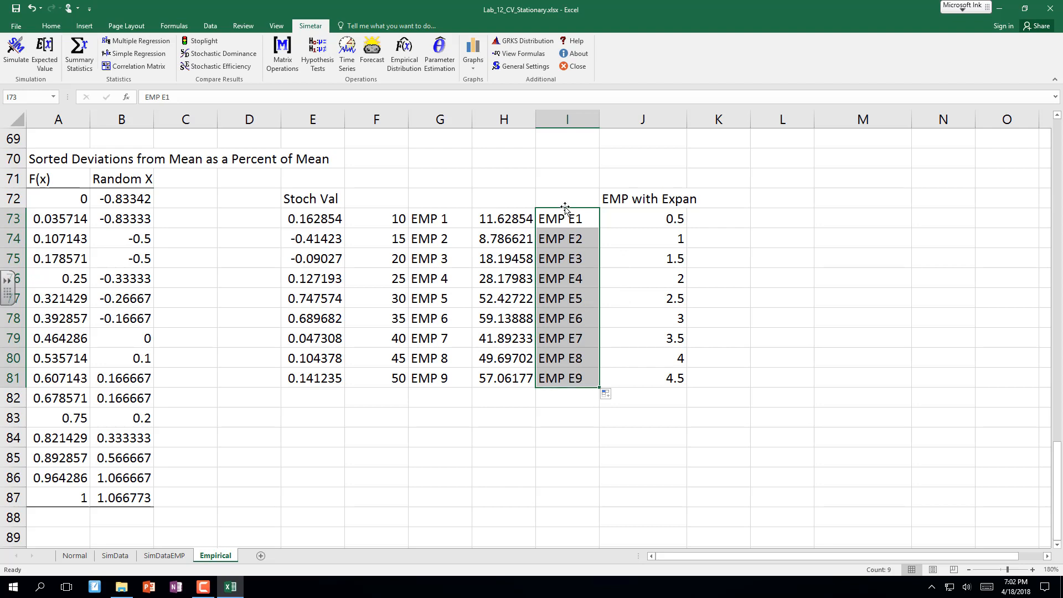
{"action": "left_click_drag", "start_coordinate": [573, 209], "coordinate": [726, 216]}
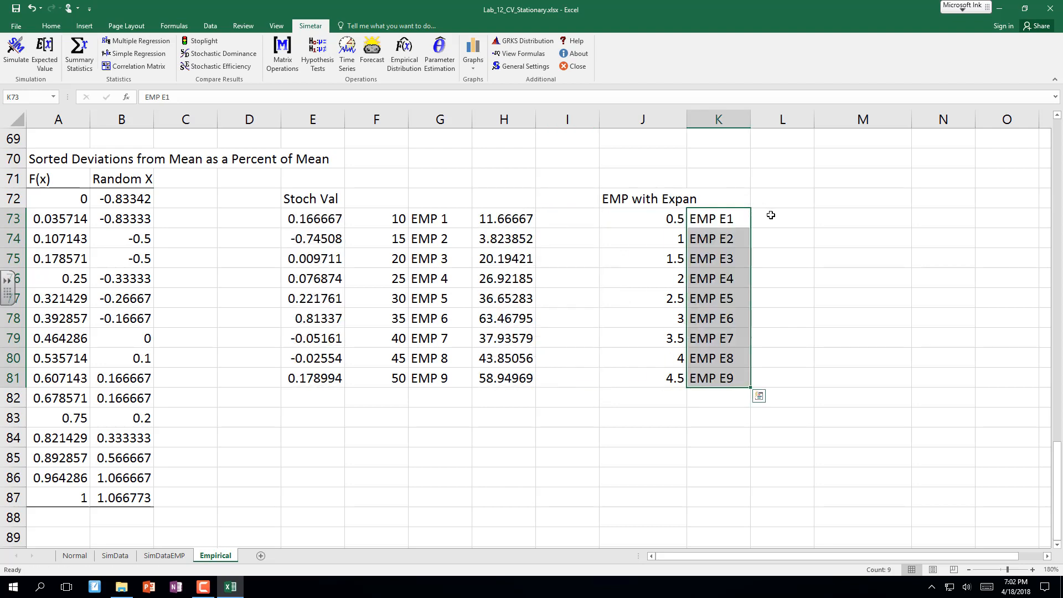
Enter the note "equal to Mean * (1+ stoch deviate * Expansion)" in L71.
{"action": "left_click", "coordinate": [765, 181]}
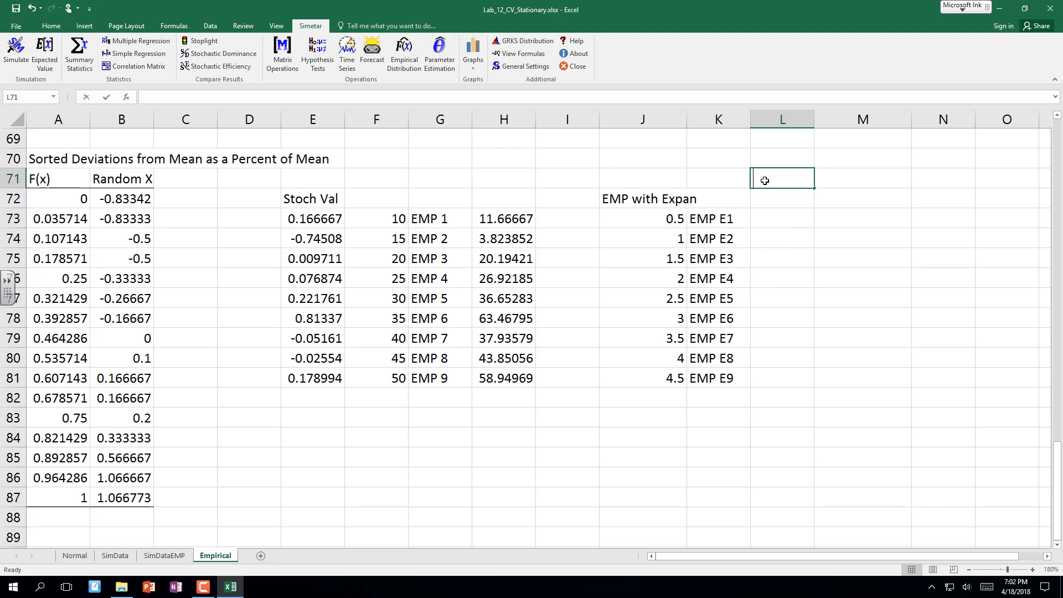
{"action": "type", "text": "equal to "}
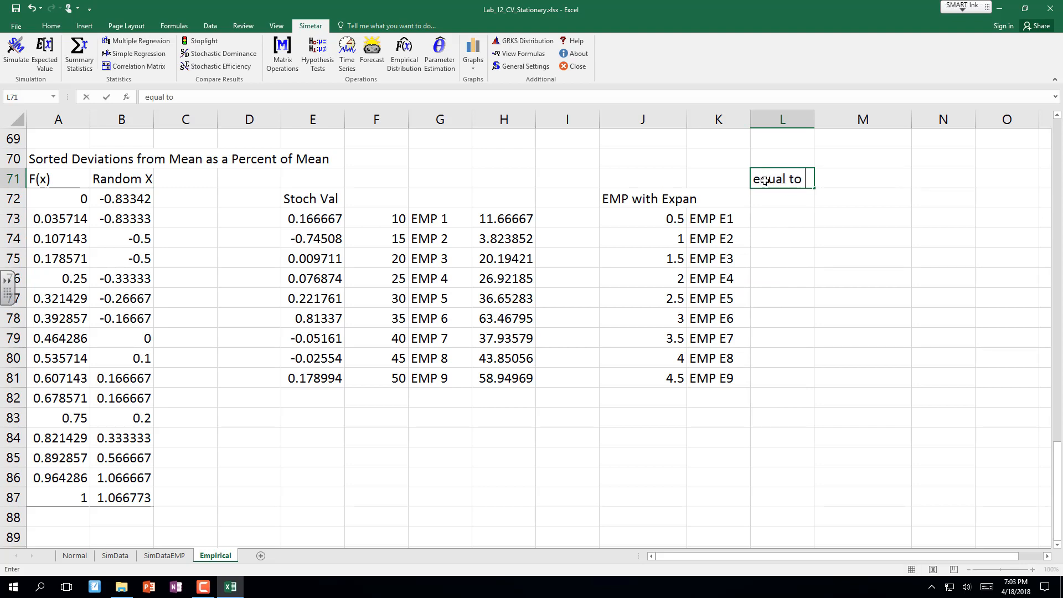
{"action": "type", "text": "Mean * (1"}
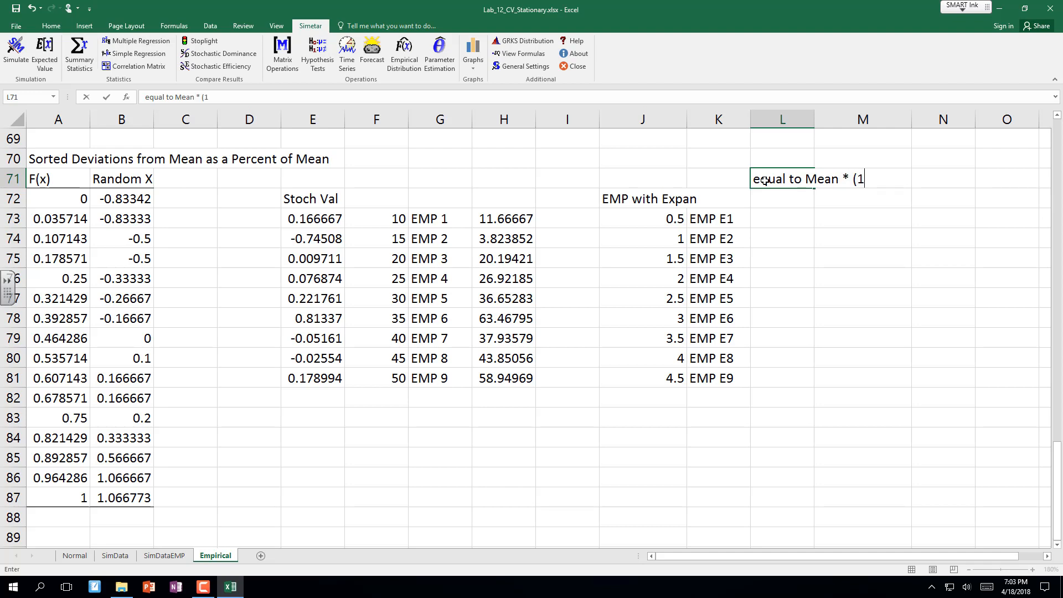
{"action": "type", "text": "+ stoch deviate * E"}
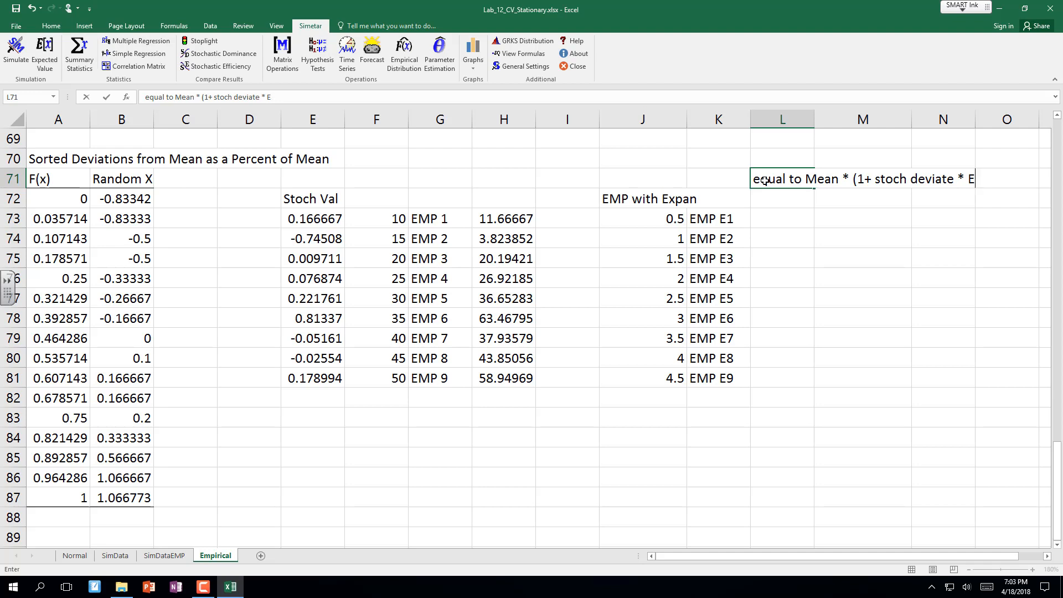
{"action": "type", "text": "pansion)"}
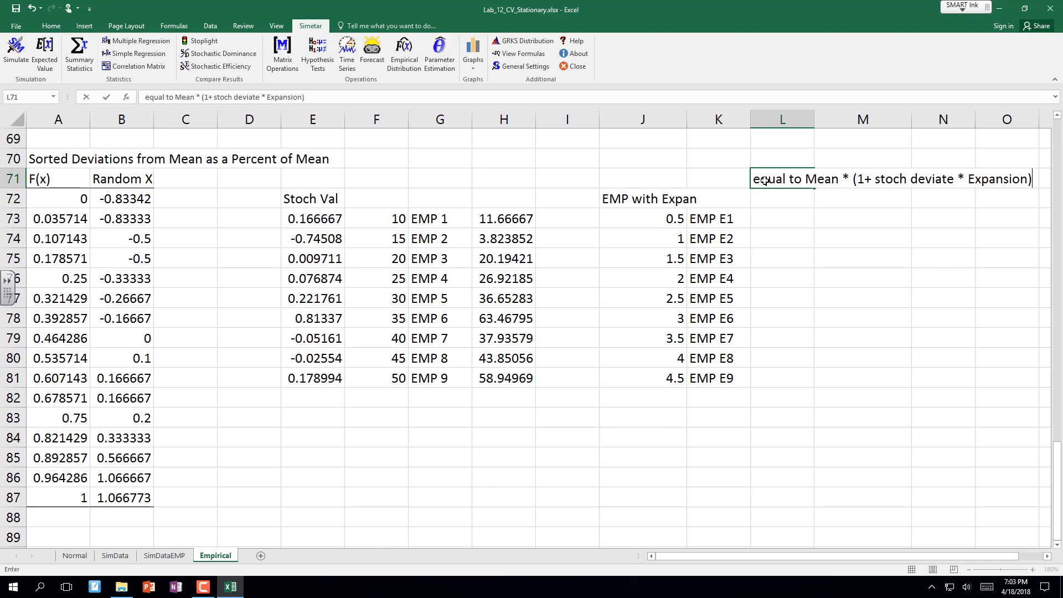
{"action": "key", "text": "Return"}
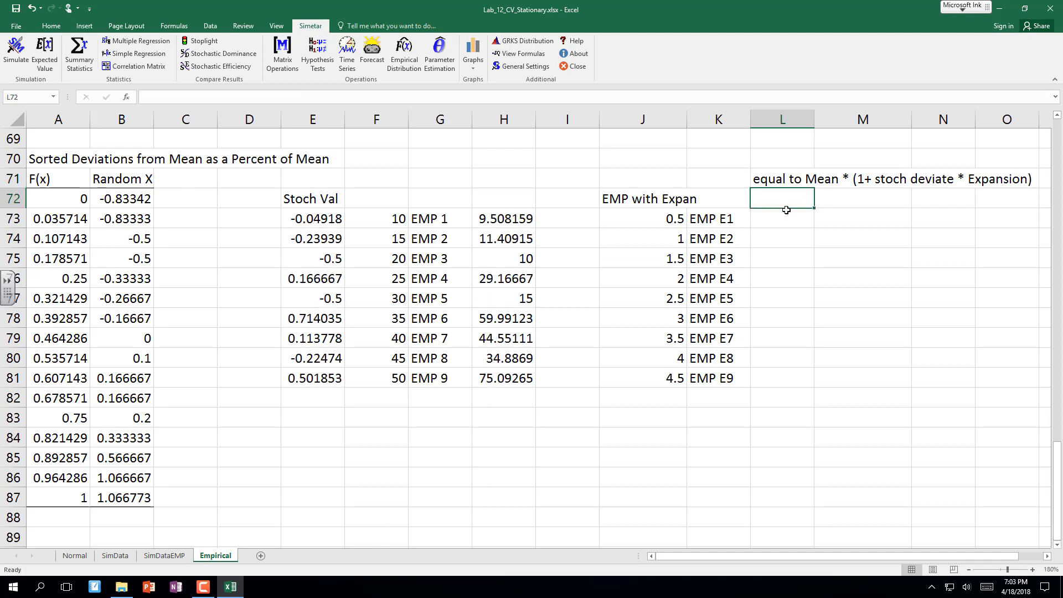
Inspect the EMP formula behind the first stochastic value in E73.
{"action": "left_click", "coordinate": [785, 221]}
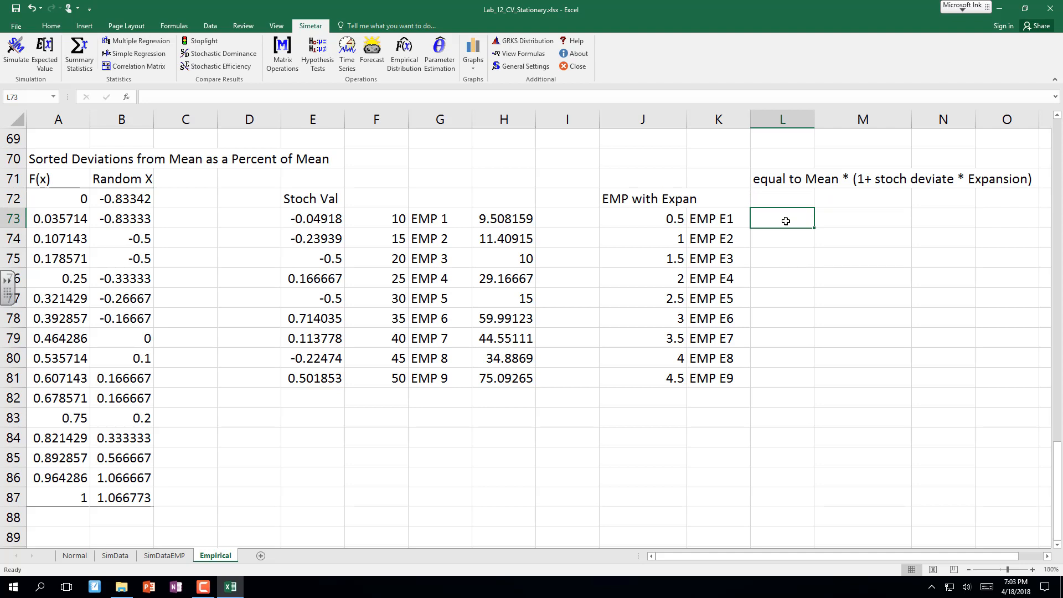
{"action": "left_click", "coordinate": [329, 221]}
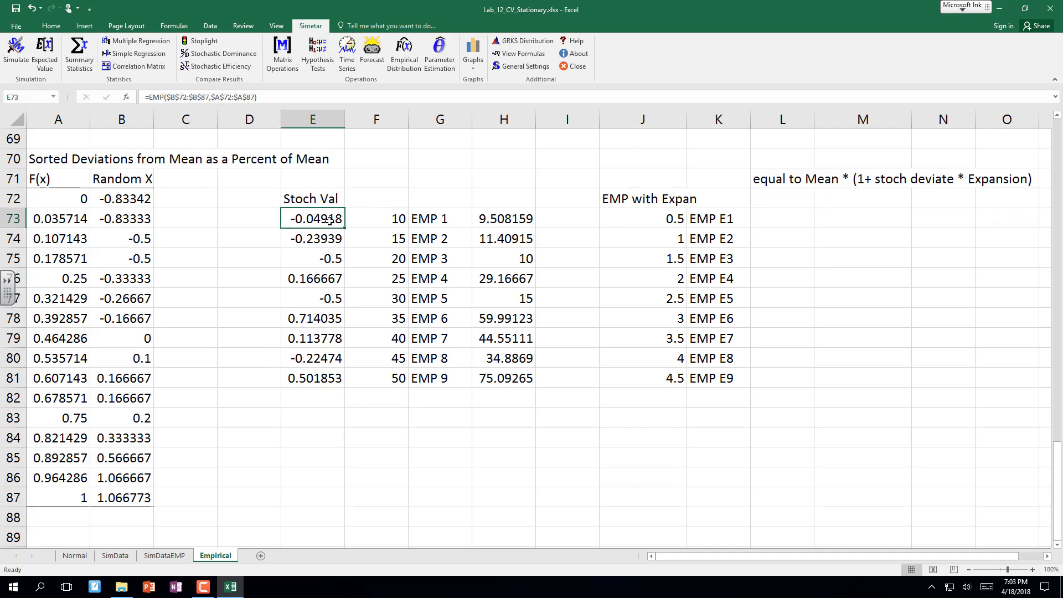
{"action": "key", "text": "F2"}
{"action": "key", "text": "Escape"}
Enter the formula =F73*(1+E73*J73) in L73 and fill it down to L81.
{"action": "left_click", "coordinate": [786, 220]}
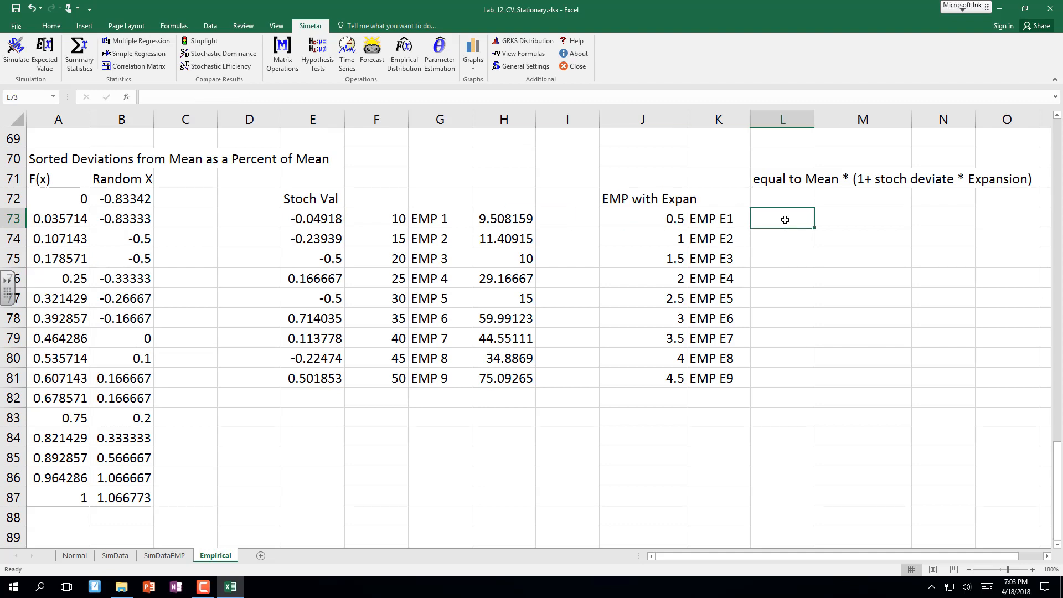
{"action": "type", "text": "="}
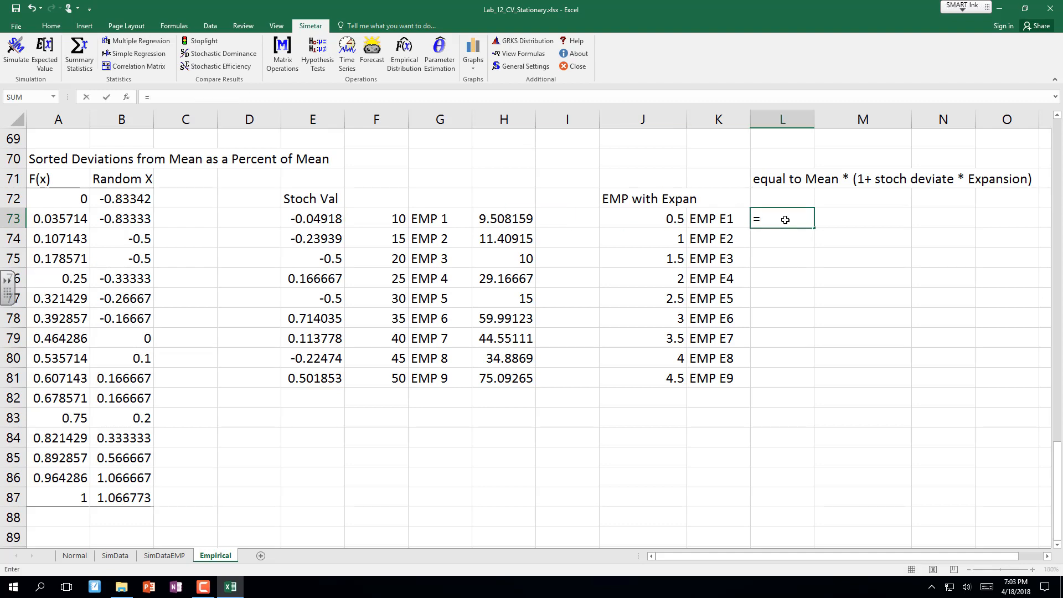
{"action": "left_click", "coordinate": [383, 222]}
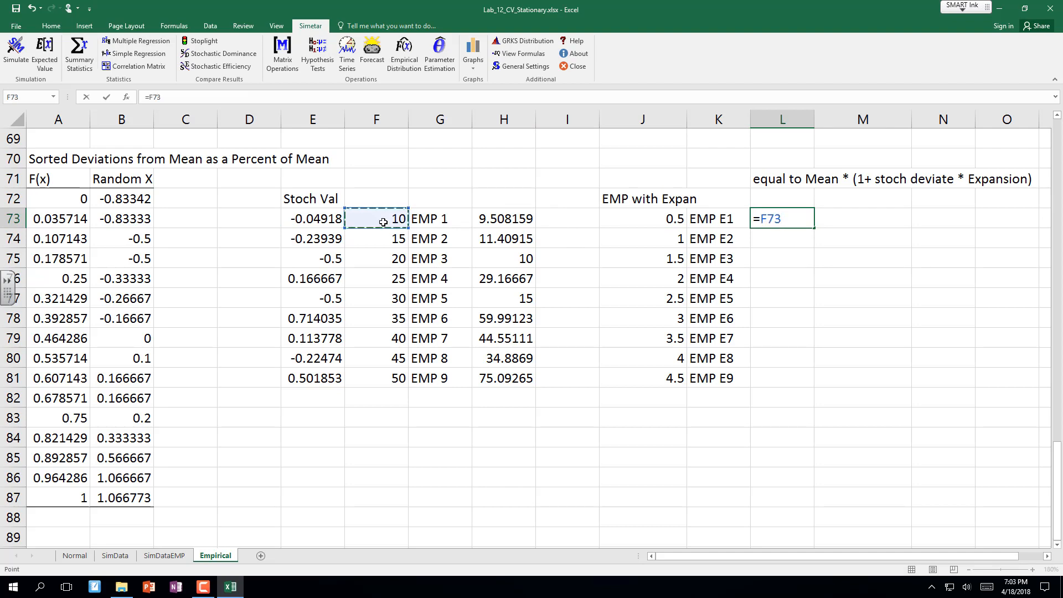
{"action": "type", "text": "*(1+"}
{"action": "left_click", "coordinate": [328, 213]}
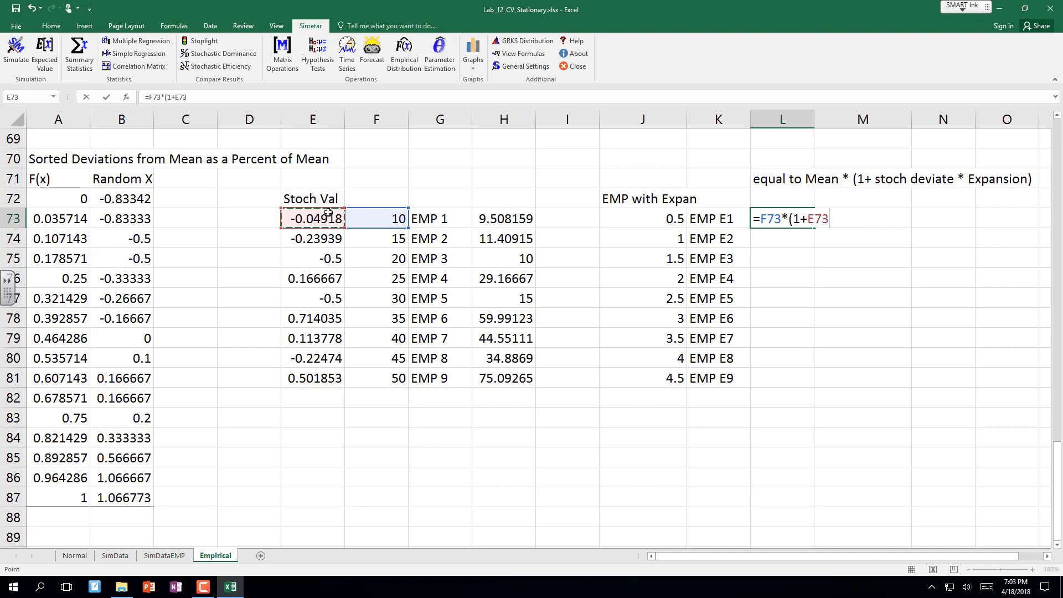
{"action": "type", "text": "*"}
{"action": "left_click", "coordinate": [676, 219]}
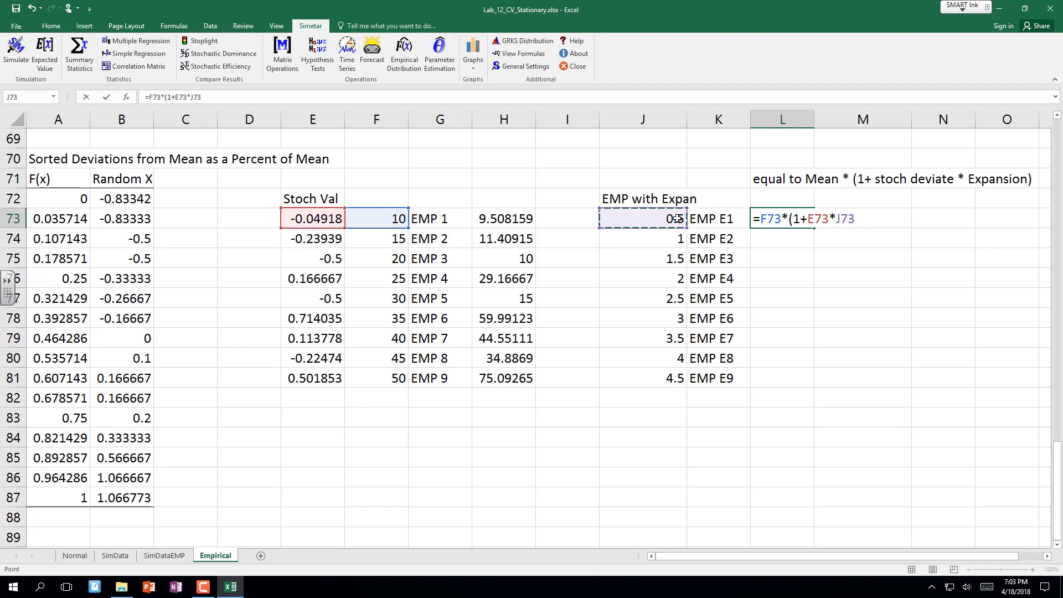
{"action": "type", "text": ")"}
{"action": "key", "text": "Return"}
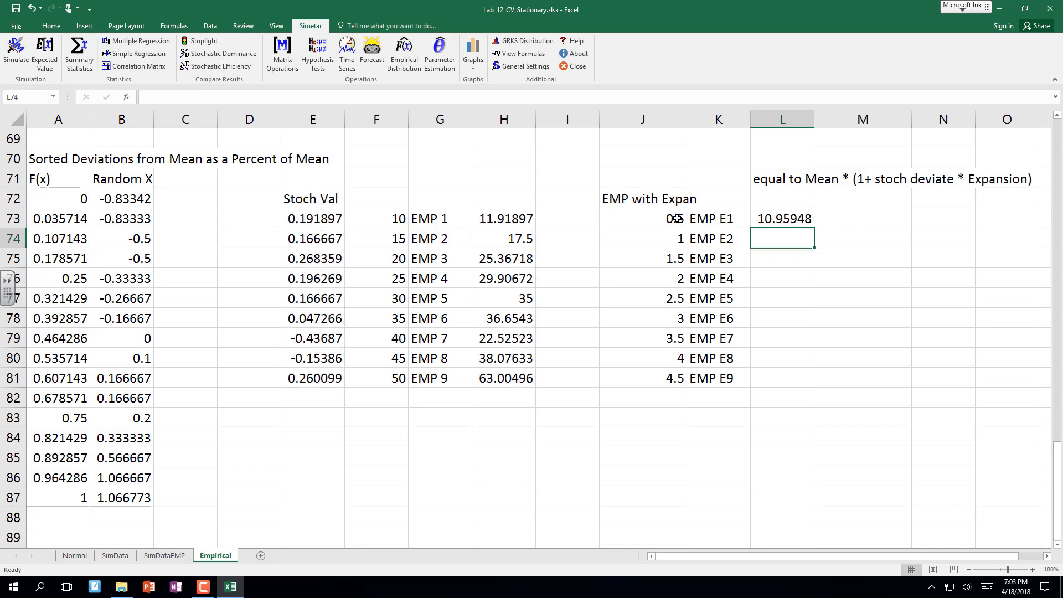
{"action": "left_click", "coordinate": [799, 218]}
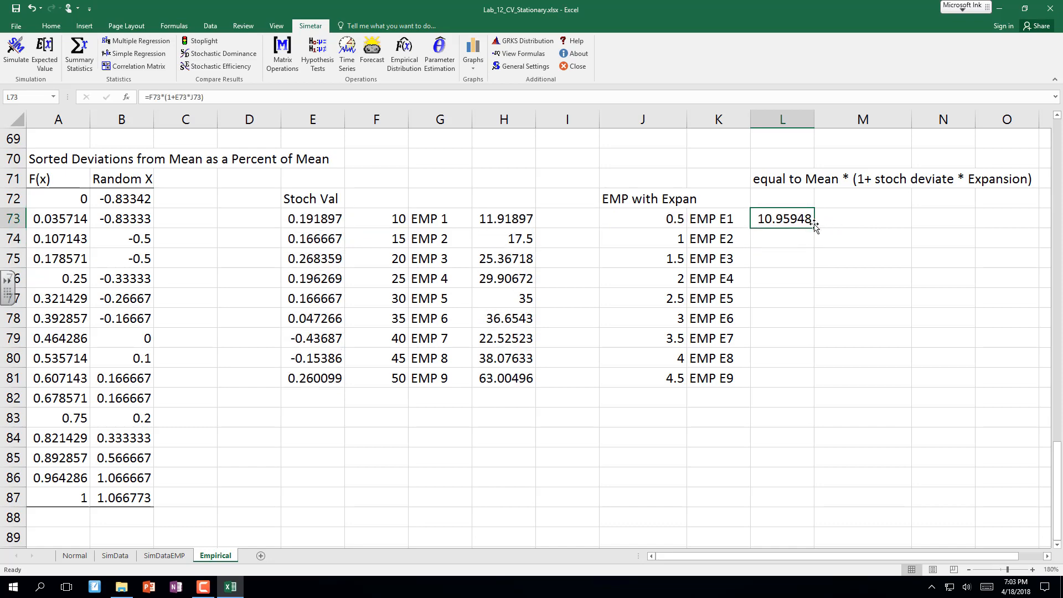
{"action": "left_click_drag", "start_coordinate": [815, 227], "coordinate": [815, 390]}
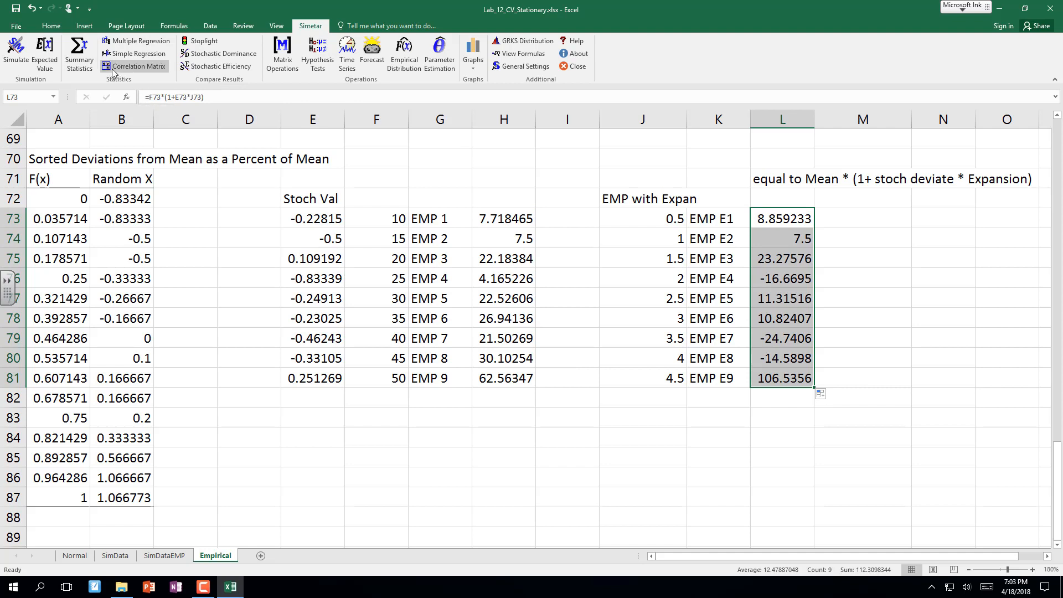
Add L73:L81 to the simulation outputs, run the simulation to SimDataEMP, and review the CV row for the EMP E variables.
{"action": "left_click", "coordinate": [17, 48]}
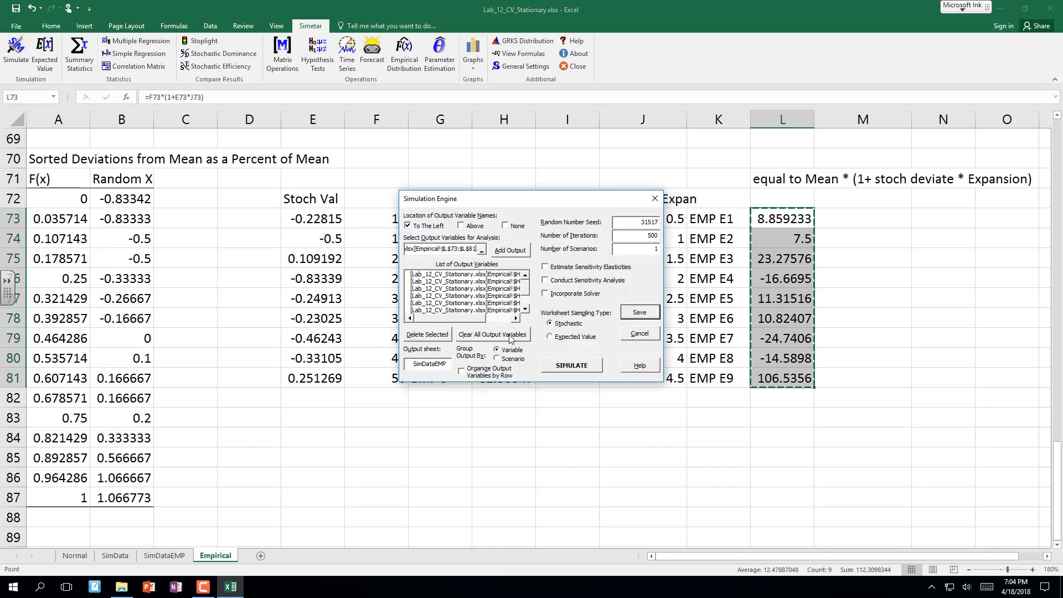
{"action": "left_click", "coordinate": [510, 250]}
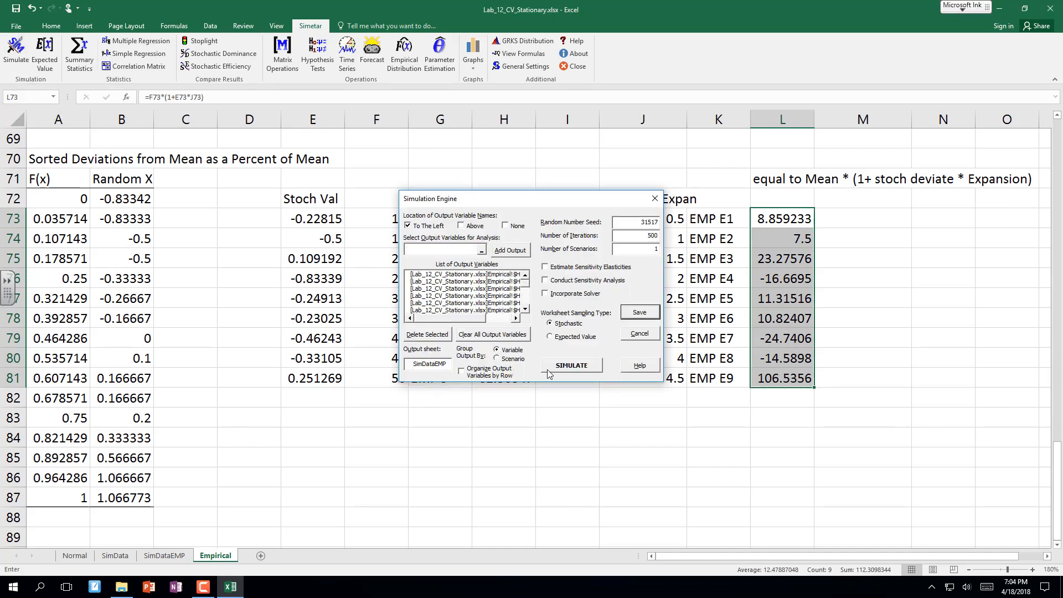
{"action": "left_click", "coordinate": [563, 370]}
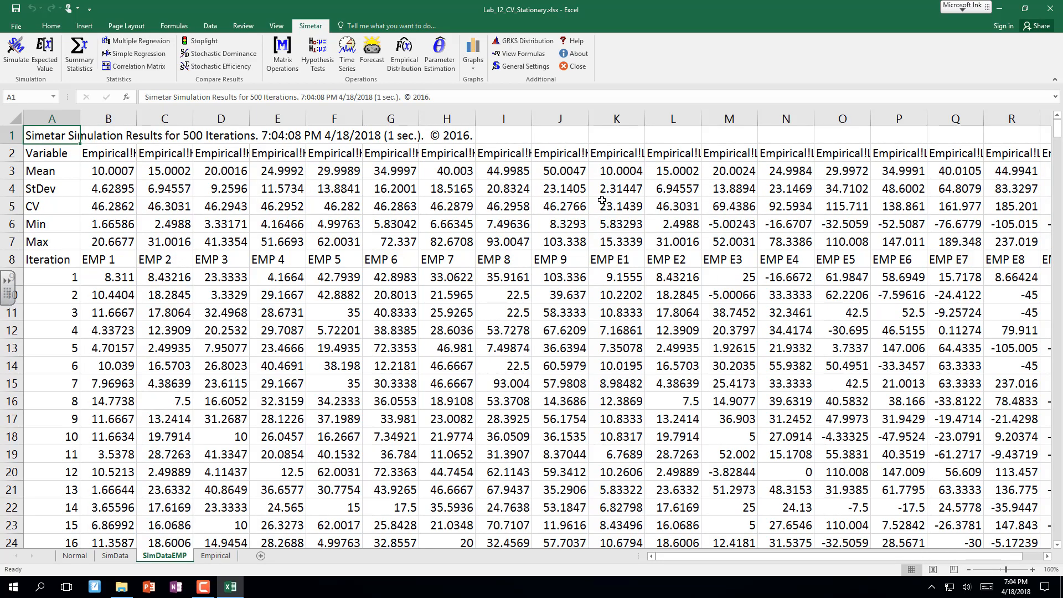
{"action": "left_click_drag", "start_coordinate": [602, 203], "coordinate": [920, 209]}
Create a fan graph of SimDataEMP B8:S508 with labels in the first cell, output at U5, and enlarge the chart.
{"action": "left_click", "coordinate": [990, 208]}
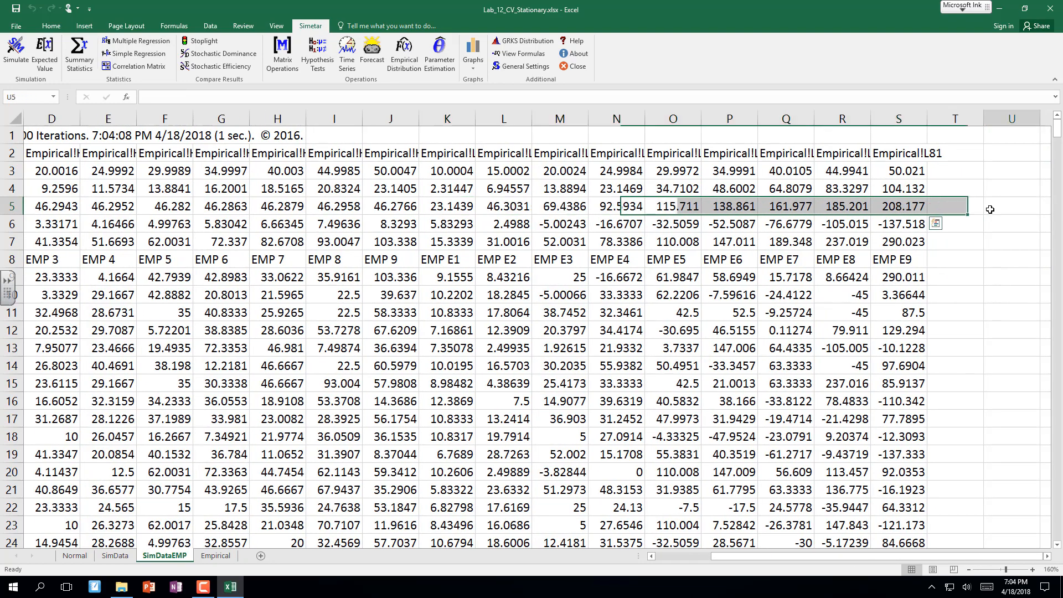
{"action": "left_click", "coordinate": [471, 55]}
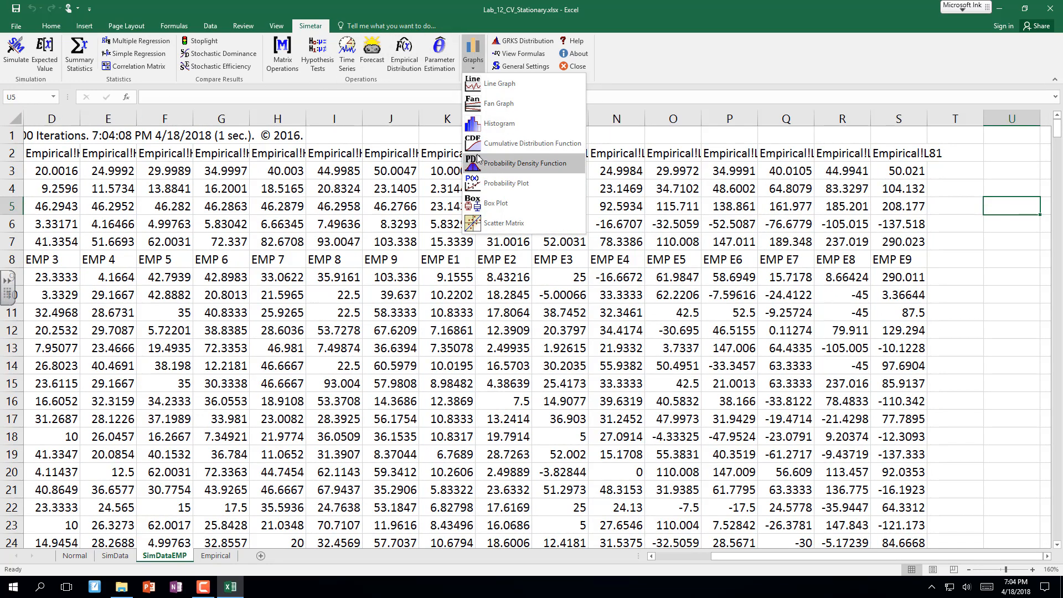
{"action": "left_click", "coordinate": [475, 105]}
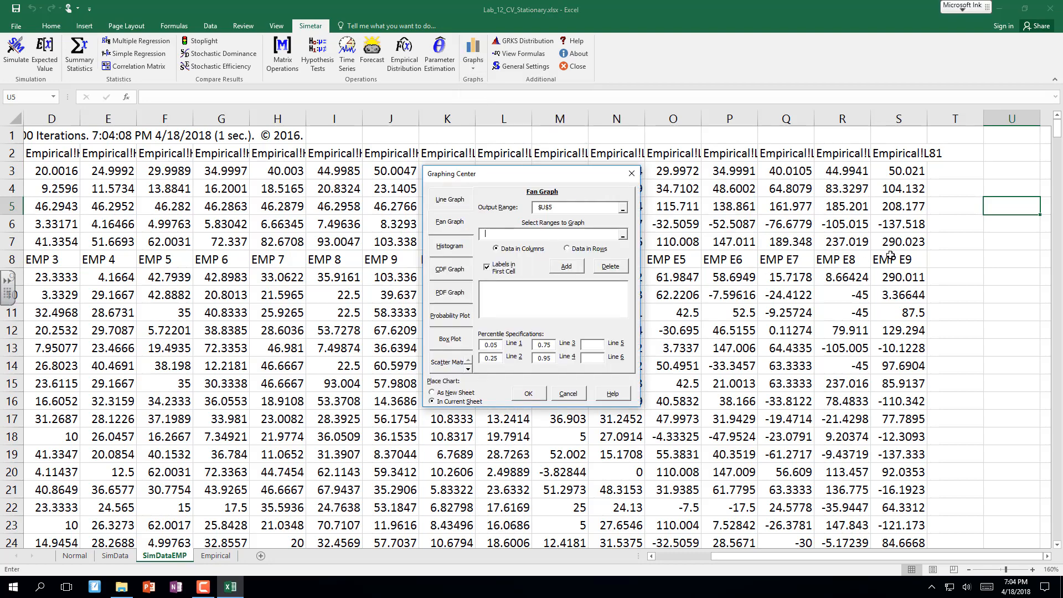
{"action": "left_click_drag", "start_coordinate": [889, 259], "coordinate": [91, 497]}
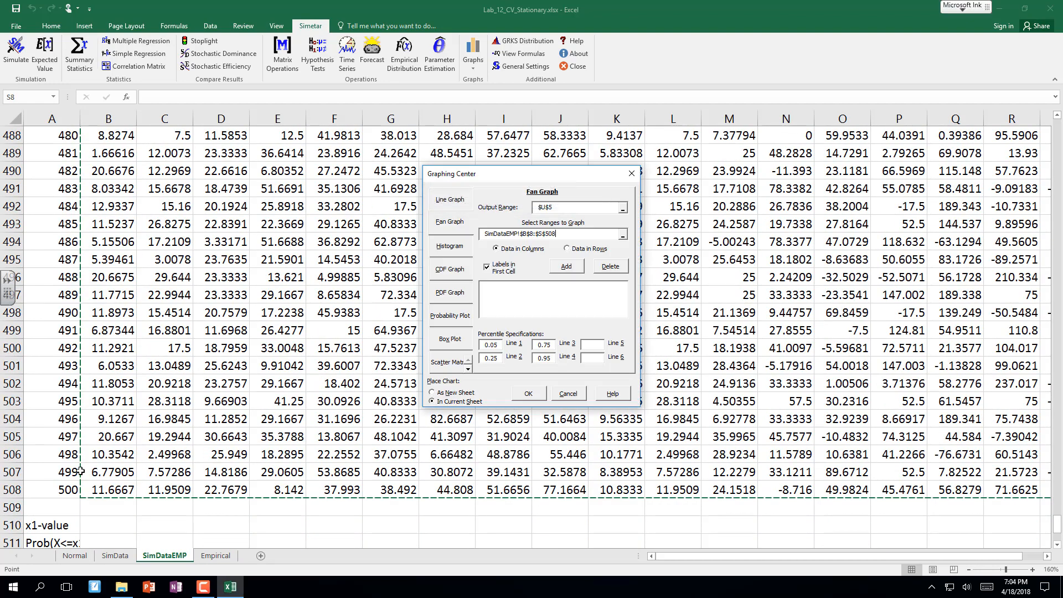
{"action": "left_click", "coordinate": [567, 270]}
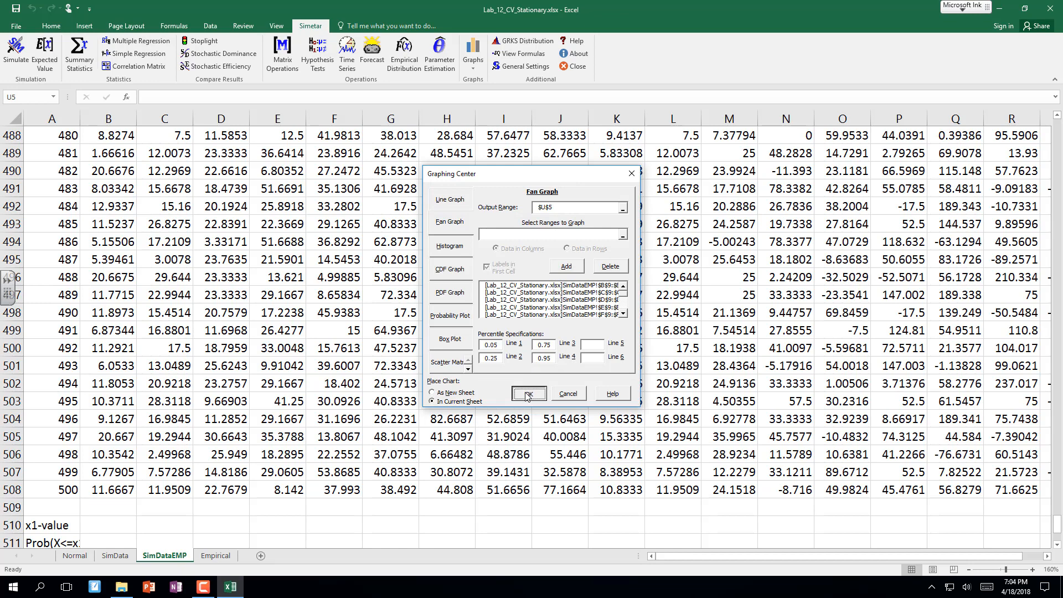
{"action": "left_click", "coordinate": [527, 394]}
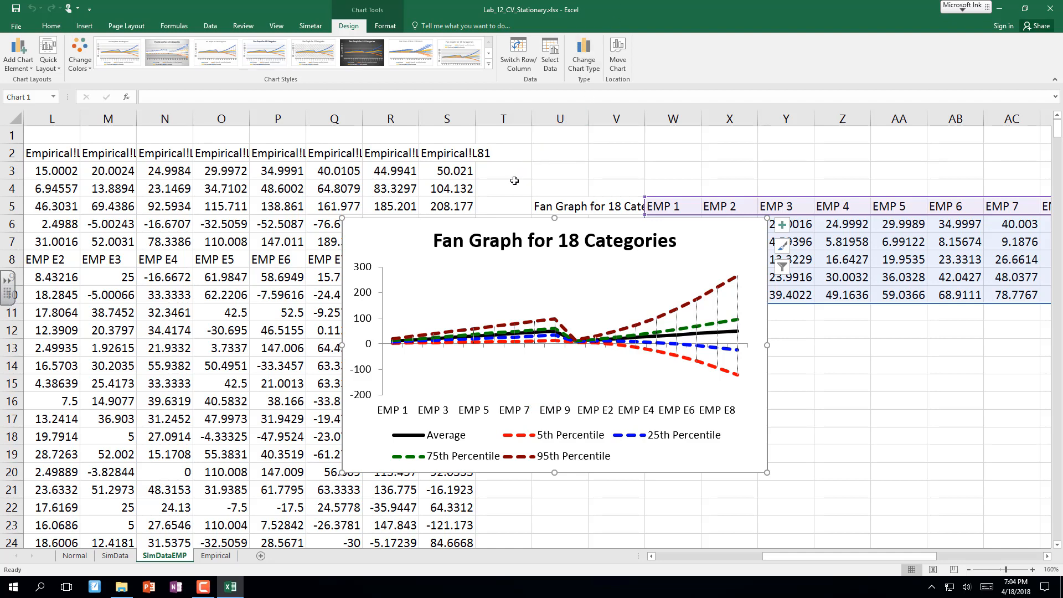
{"action": "left_click_drag", "start_coordinate": [485, 216], "coordinate": [330, 124]}
{"action": "left_click_drag", "start_coordinate": [342, 217], "coordinate": [281, 126]}
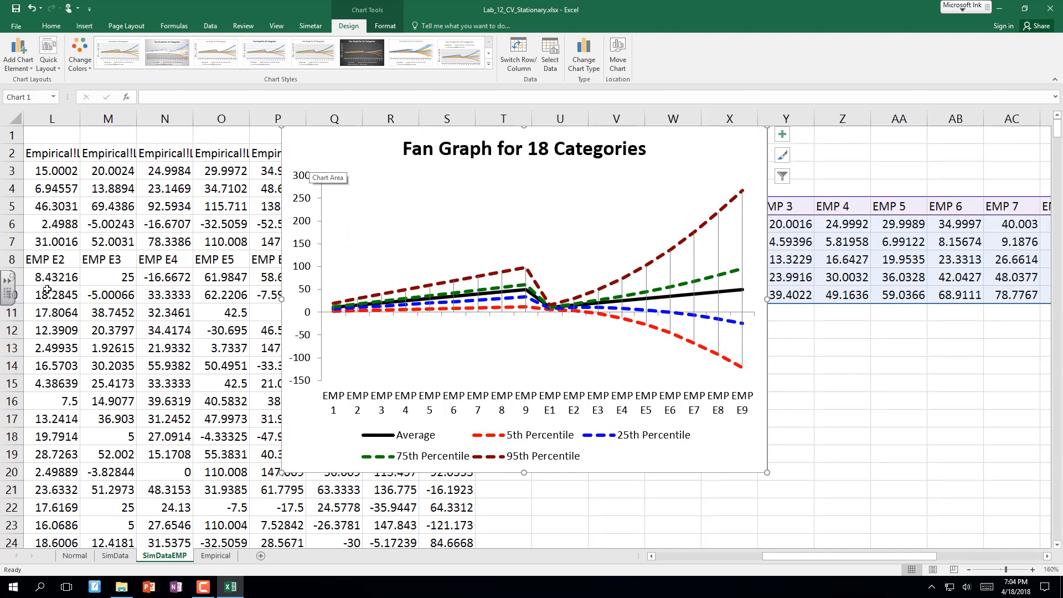
On the Empirical sheet, set the expansion factors in J78:J81 to 2, 1.5, 1 and 0.5.
{"action": "left_click", "coordinate": [210, 557]}
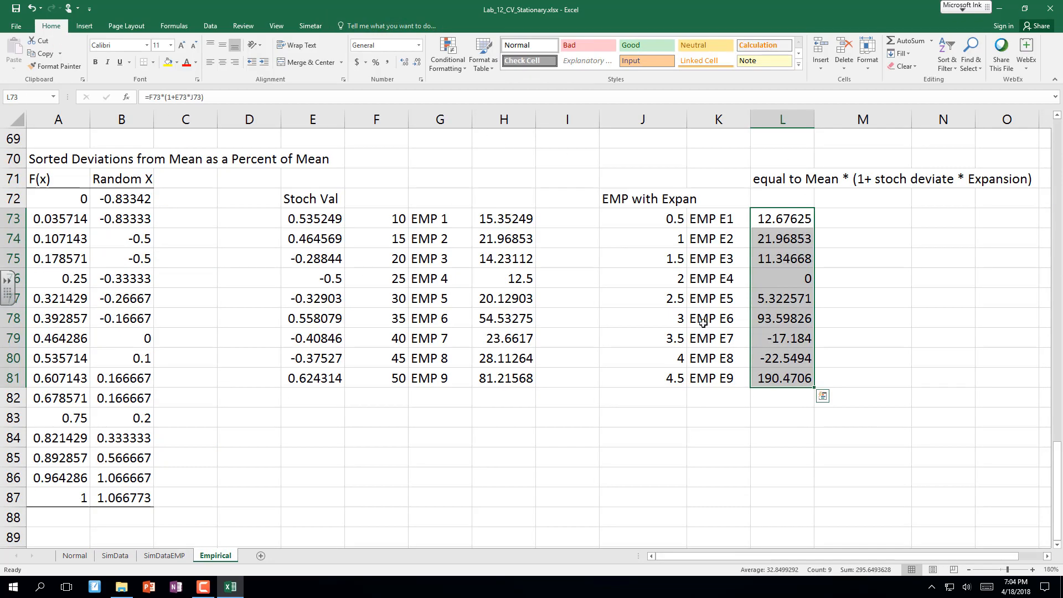
{"action": "left_click", "coordinate": [668, 319]}
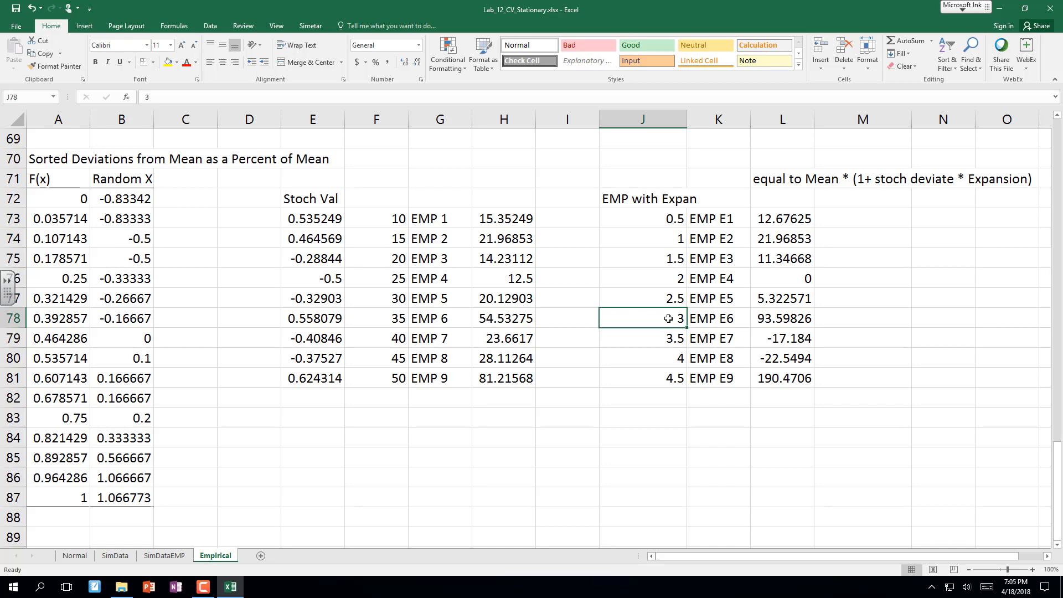
{"action": "type", "text": "2"}
{"action": "key", "text": "Return"}
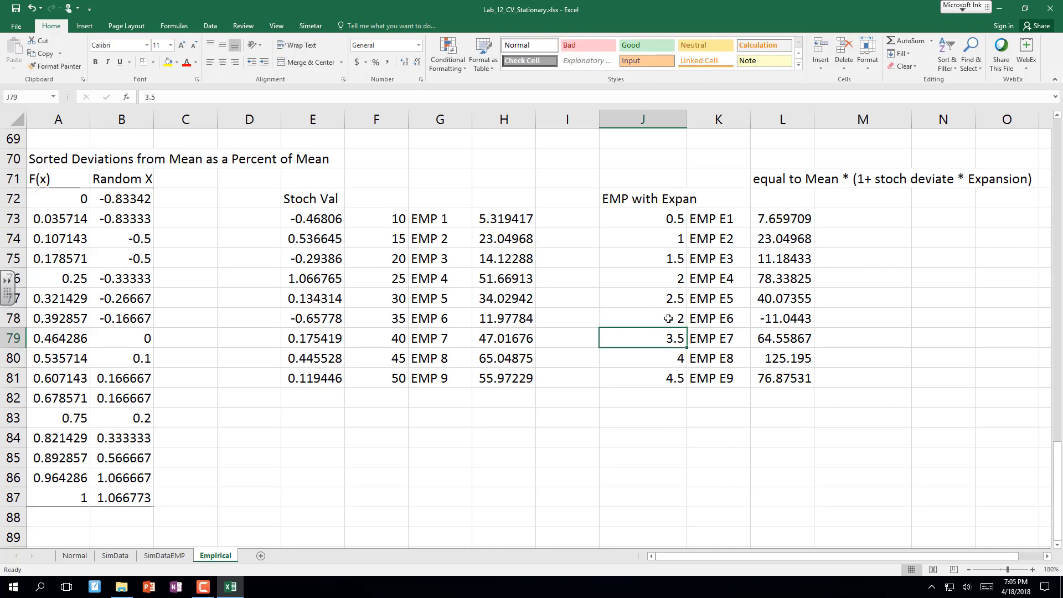
{"action": "type", "text": "1.5"}
{"action": "key", "text": "Return"}
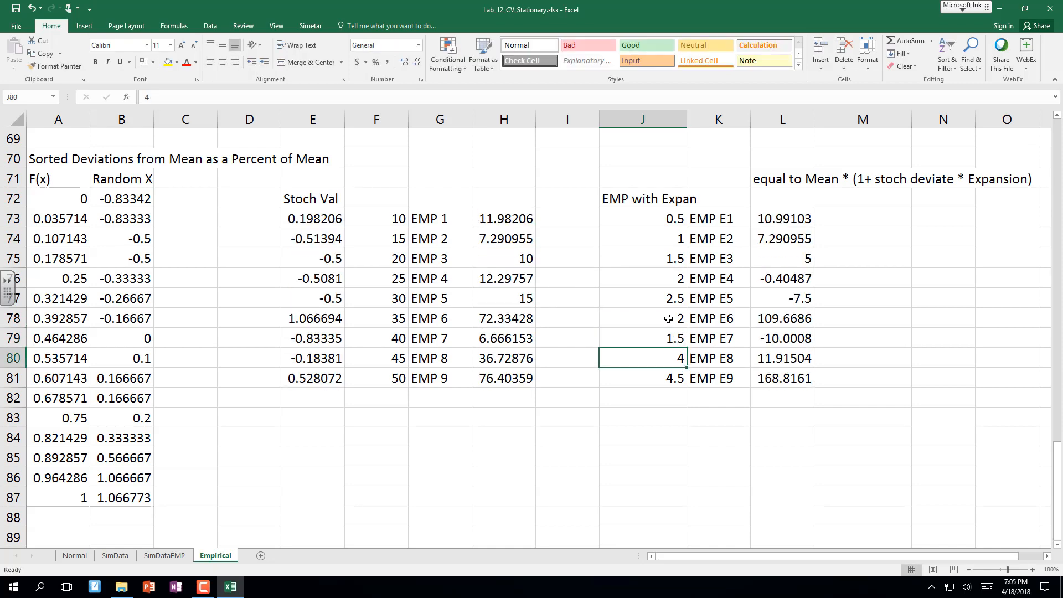
{"action": "type", "text": "1"}
{"action": "key", "text": "Return"}
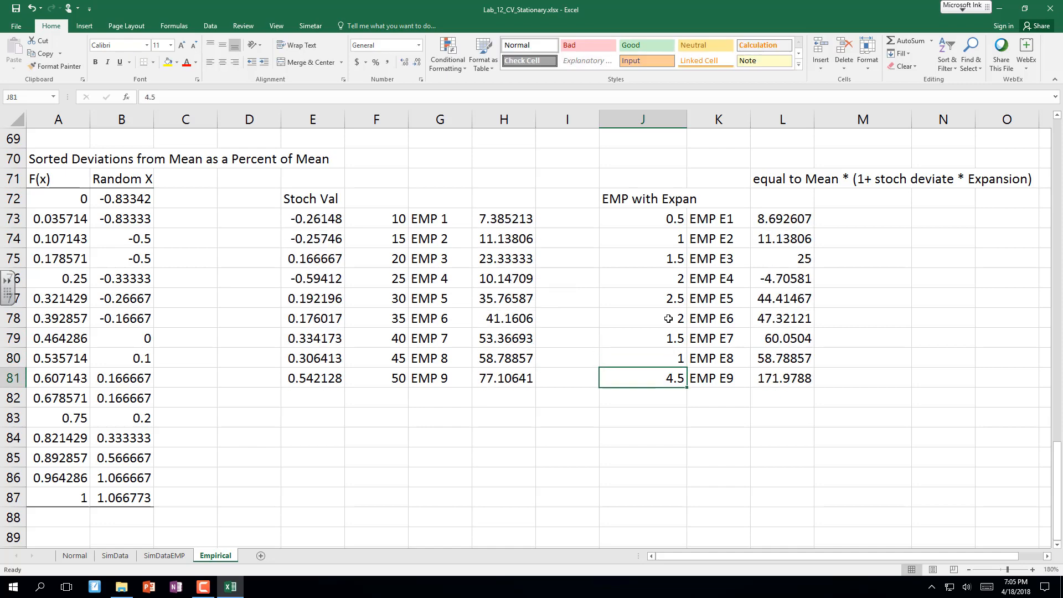
{"action": "type", "text": ".5"}
{"action": "key", "text": "Return"}
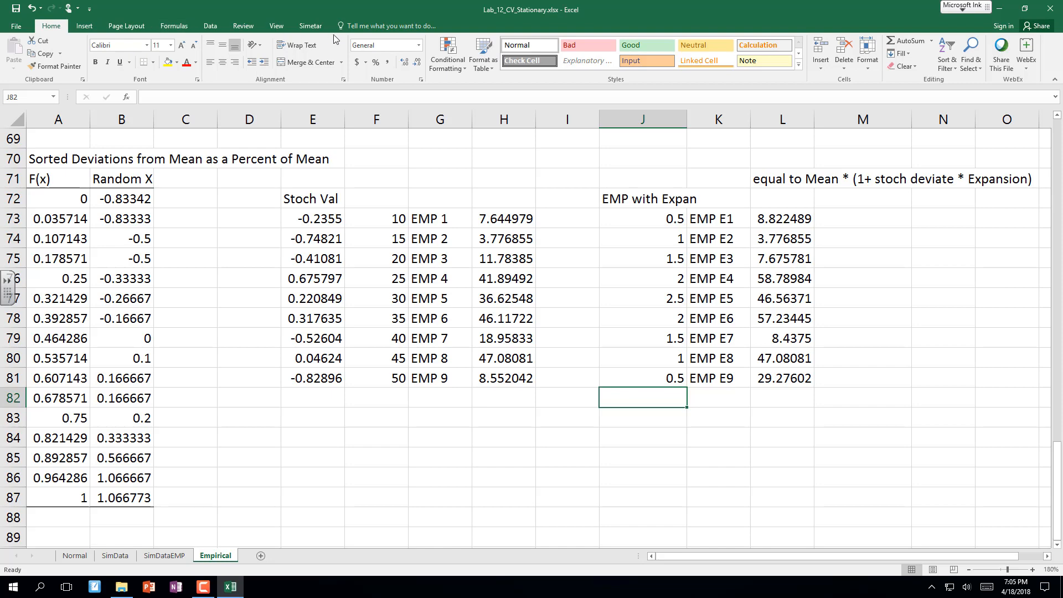
Rerun the Simetar simulation with the revised expansion factors and examine the updated fan graph.
{"action": "left_click", "coordinate": [310, 26]}
{"action": "left_click", "coordinate": [23, 55]}
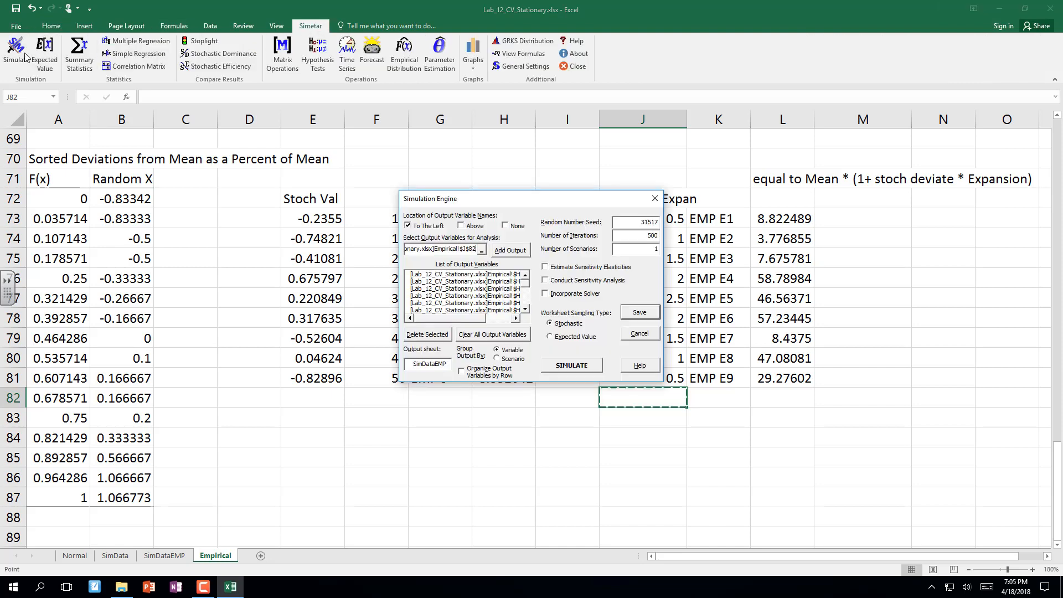
{"action": "left_click", "coordinate": [575, 369]}
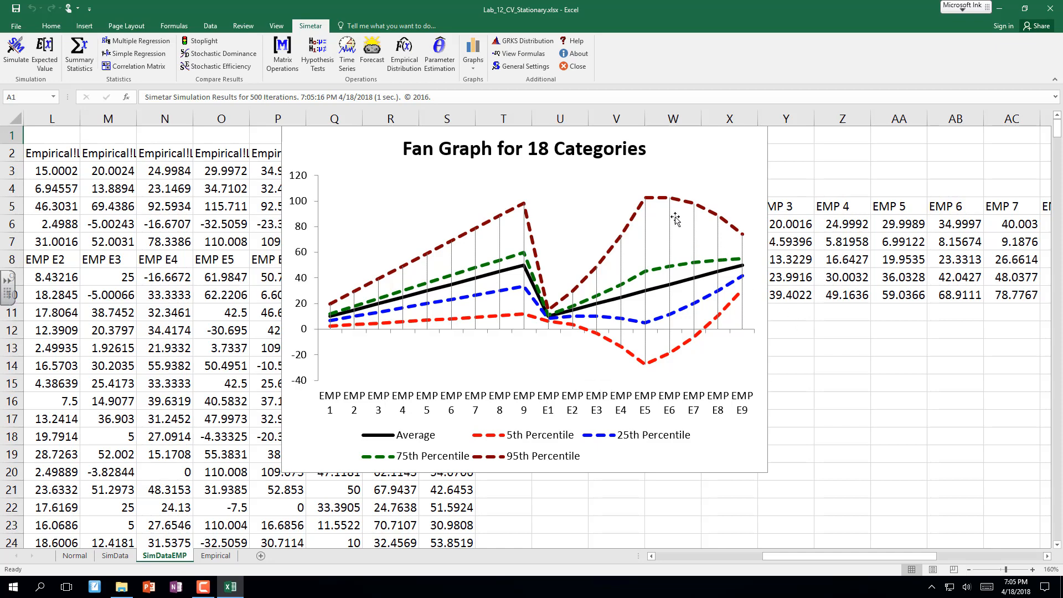
{"action": "mouse_move", "coordinate": [560, 304]}
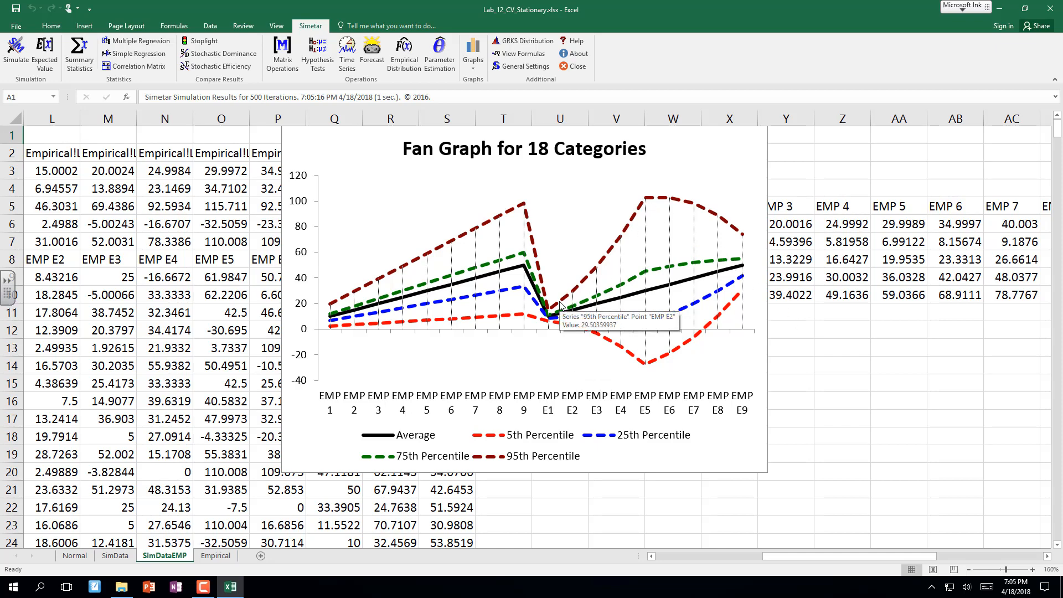